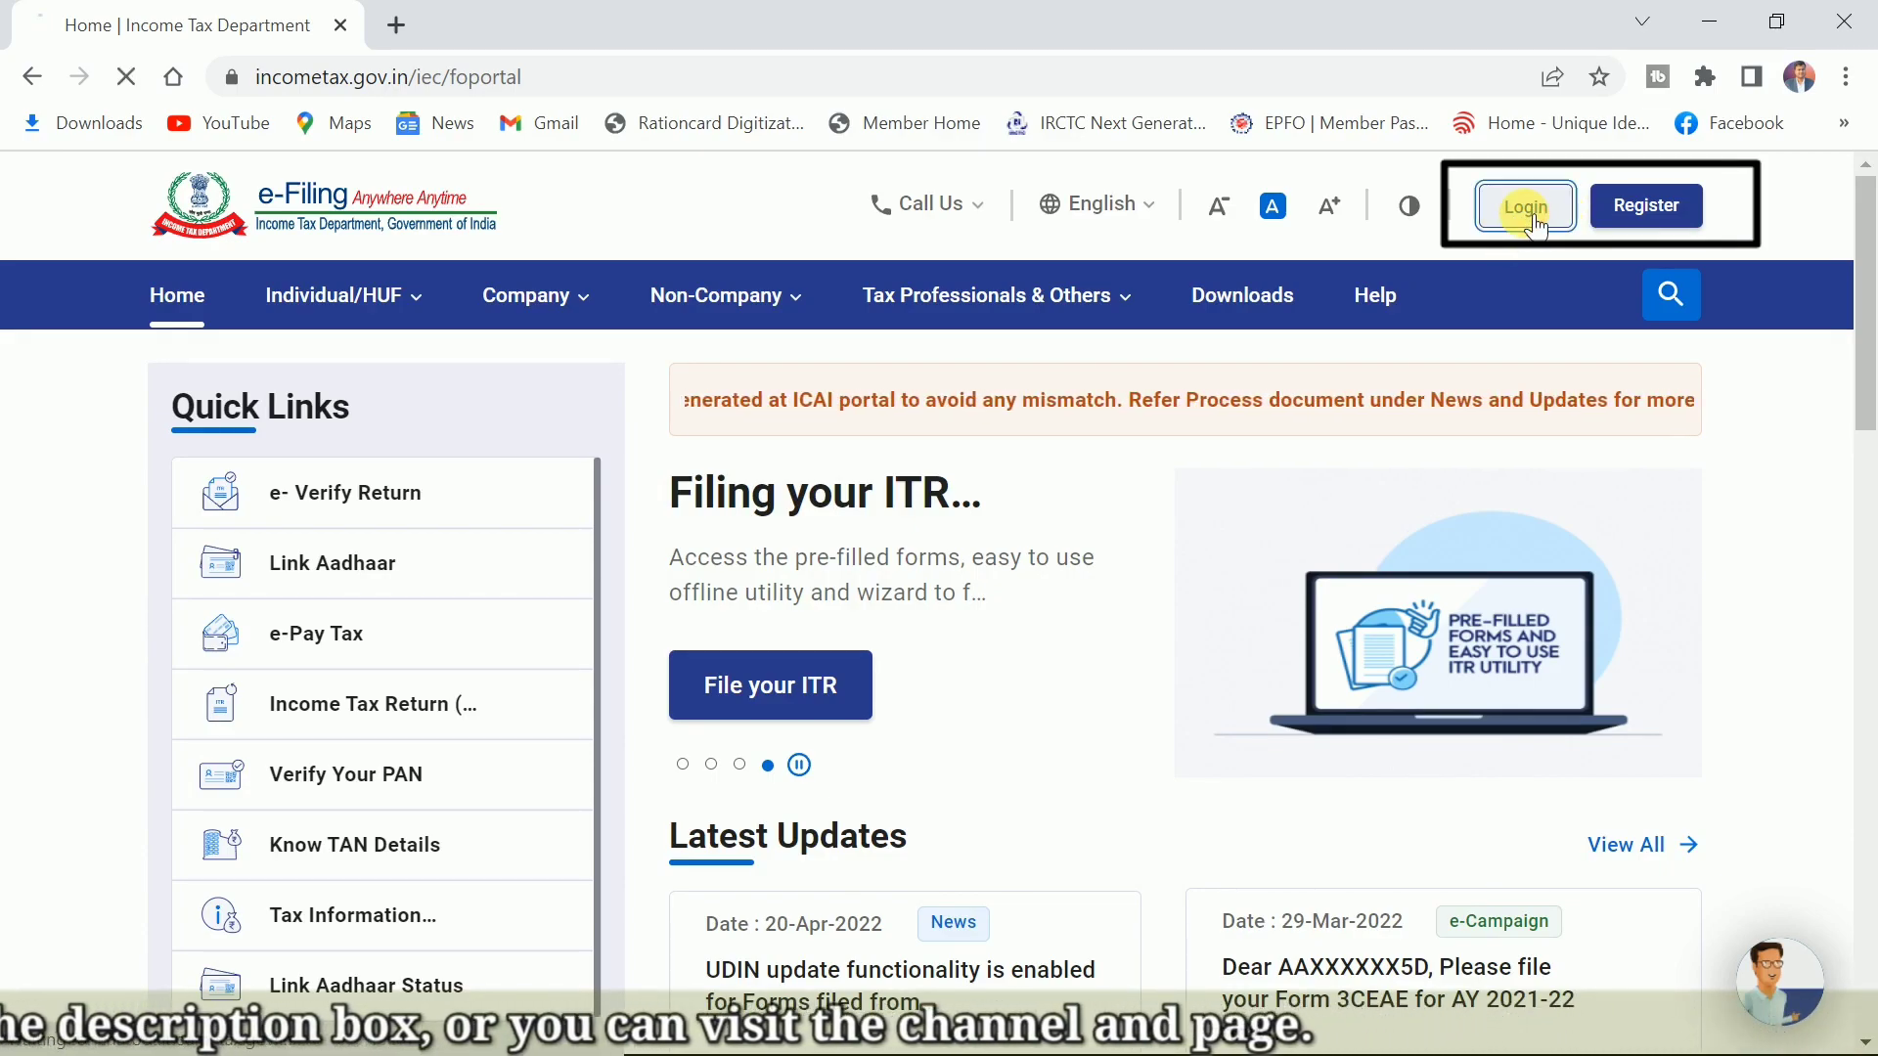
Step: Open the e-Filing login page, enter the account's user ID and continue
{"action": "left_click", "coordinate": [1531, 217]}
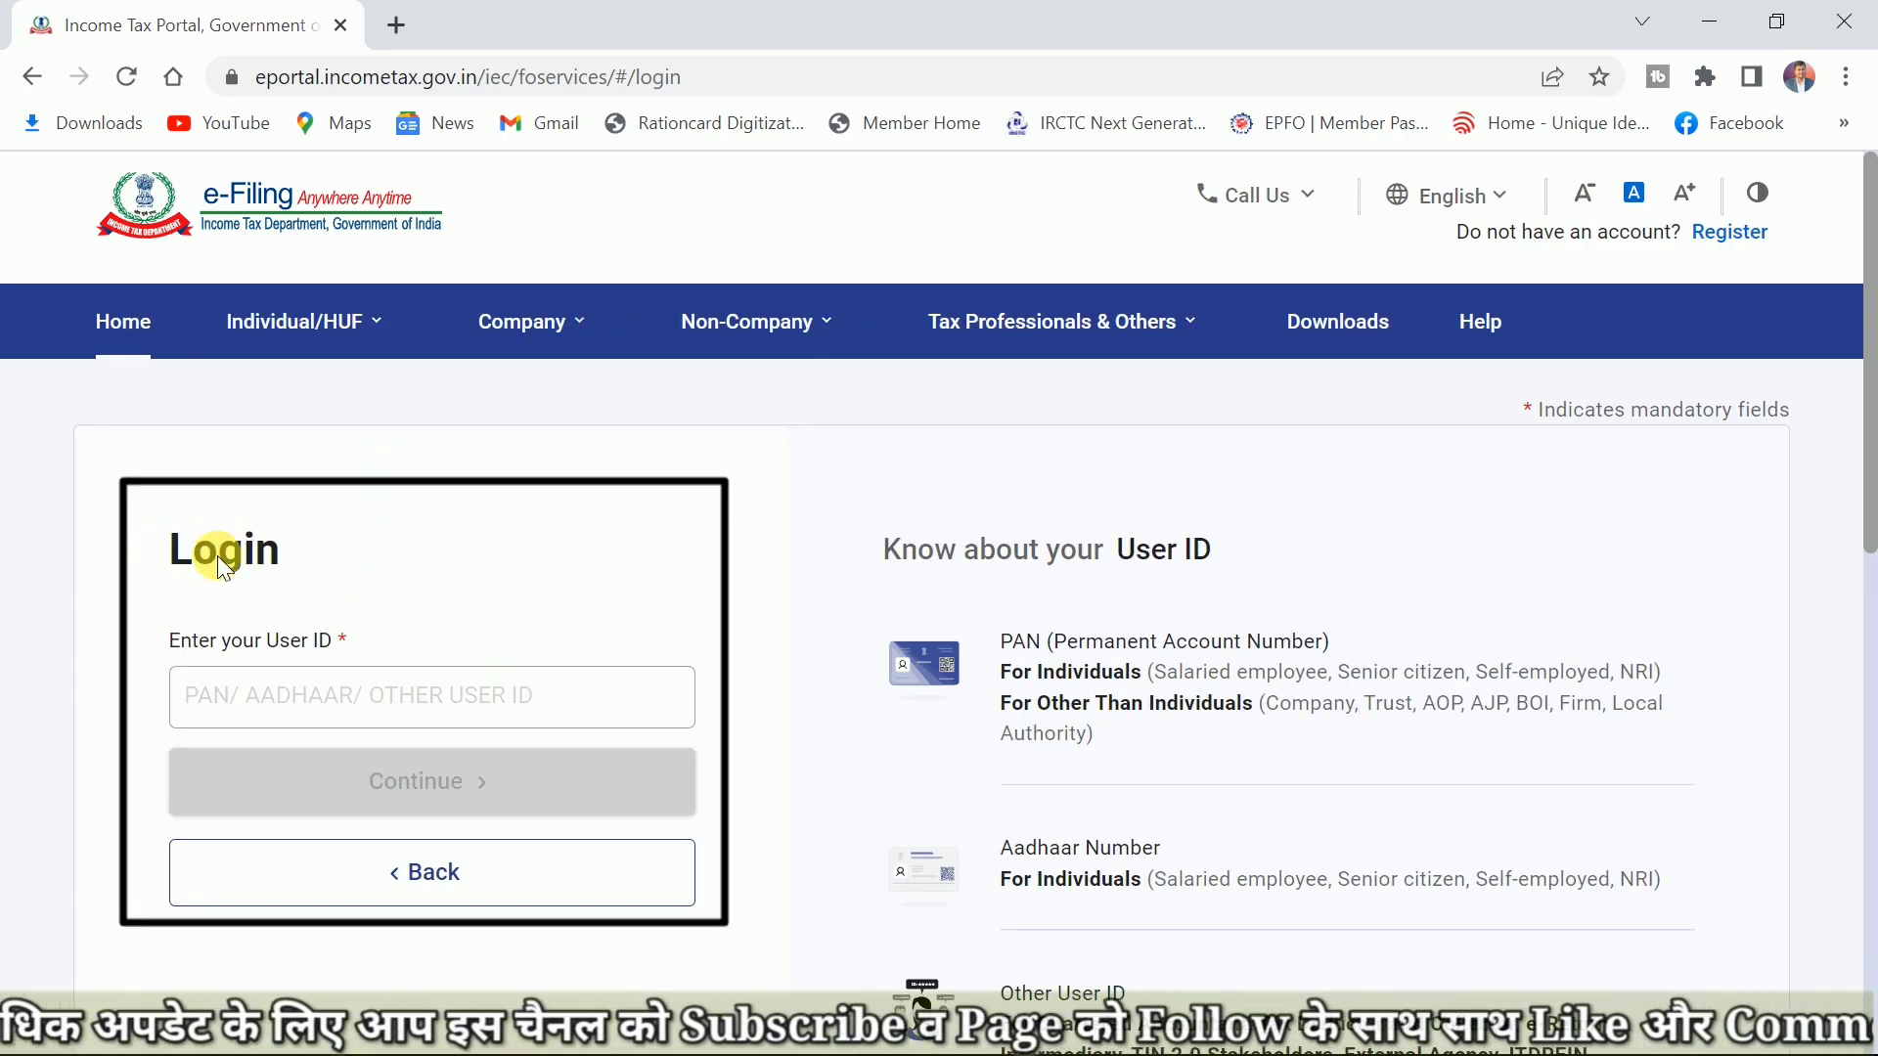
{"action": "left_click", "coordinate": [311, 678]}
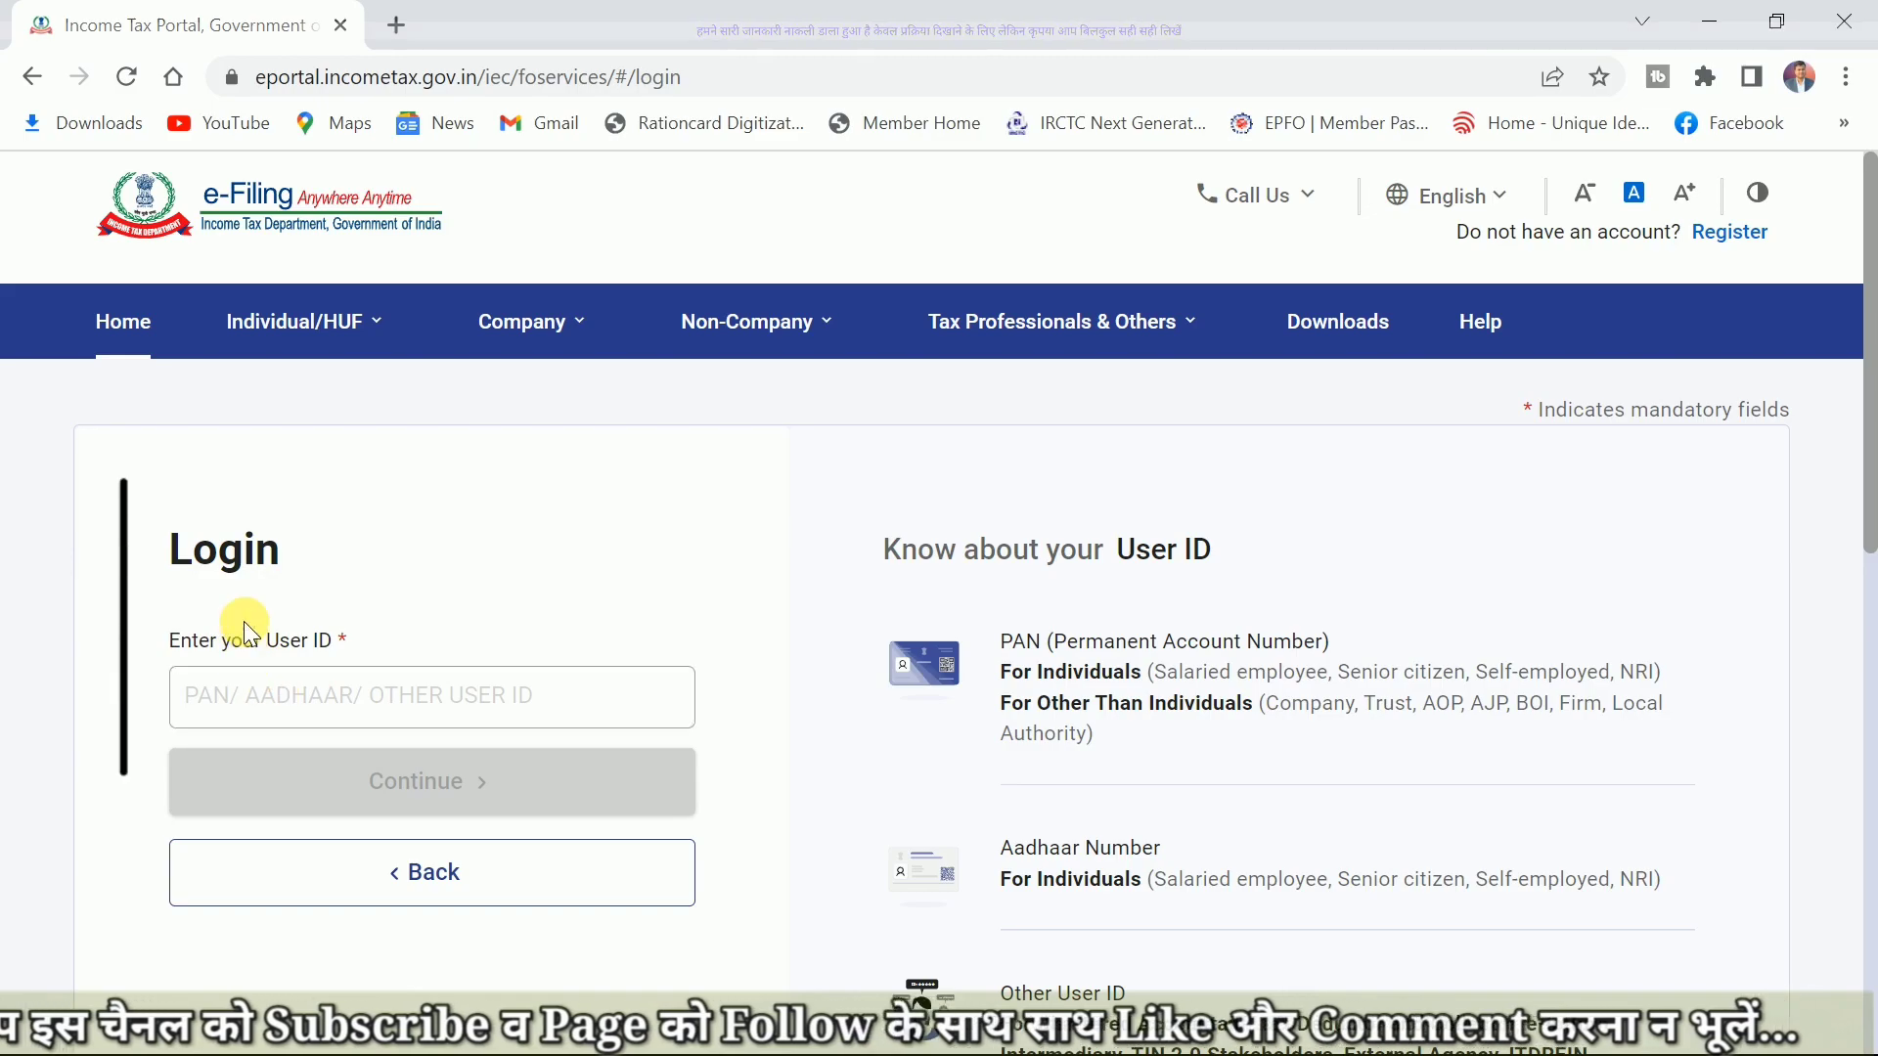
{"action": "left_click", "coordinate": [210, 714]}
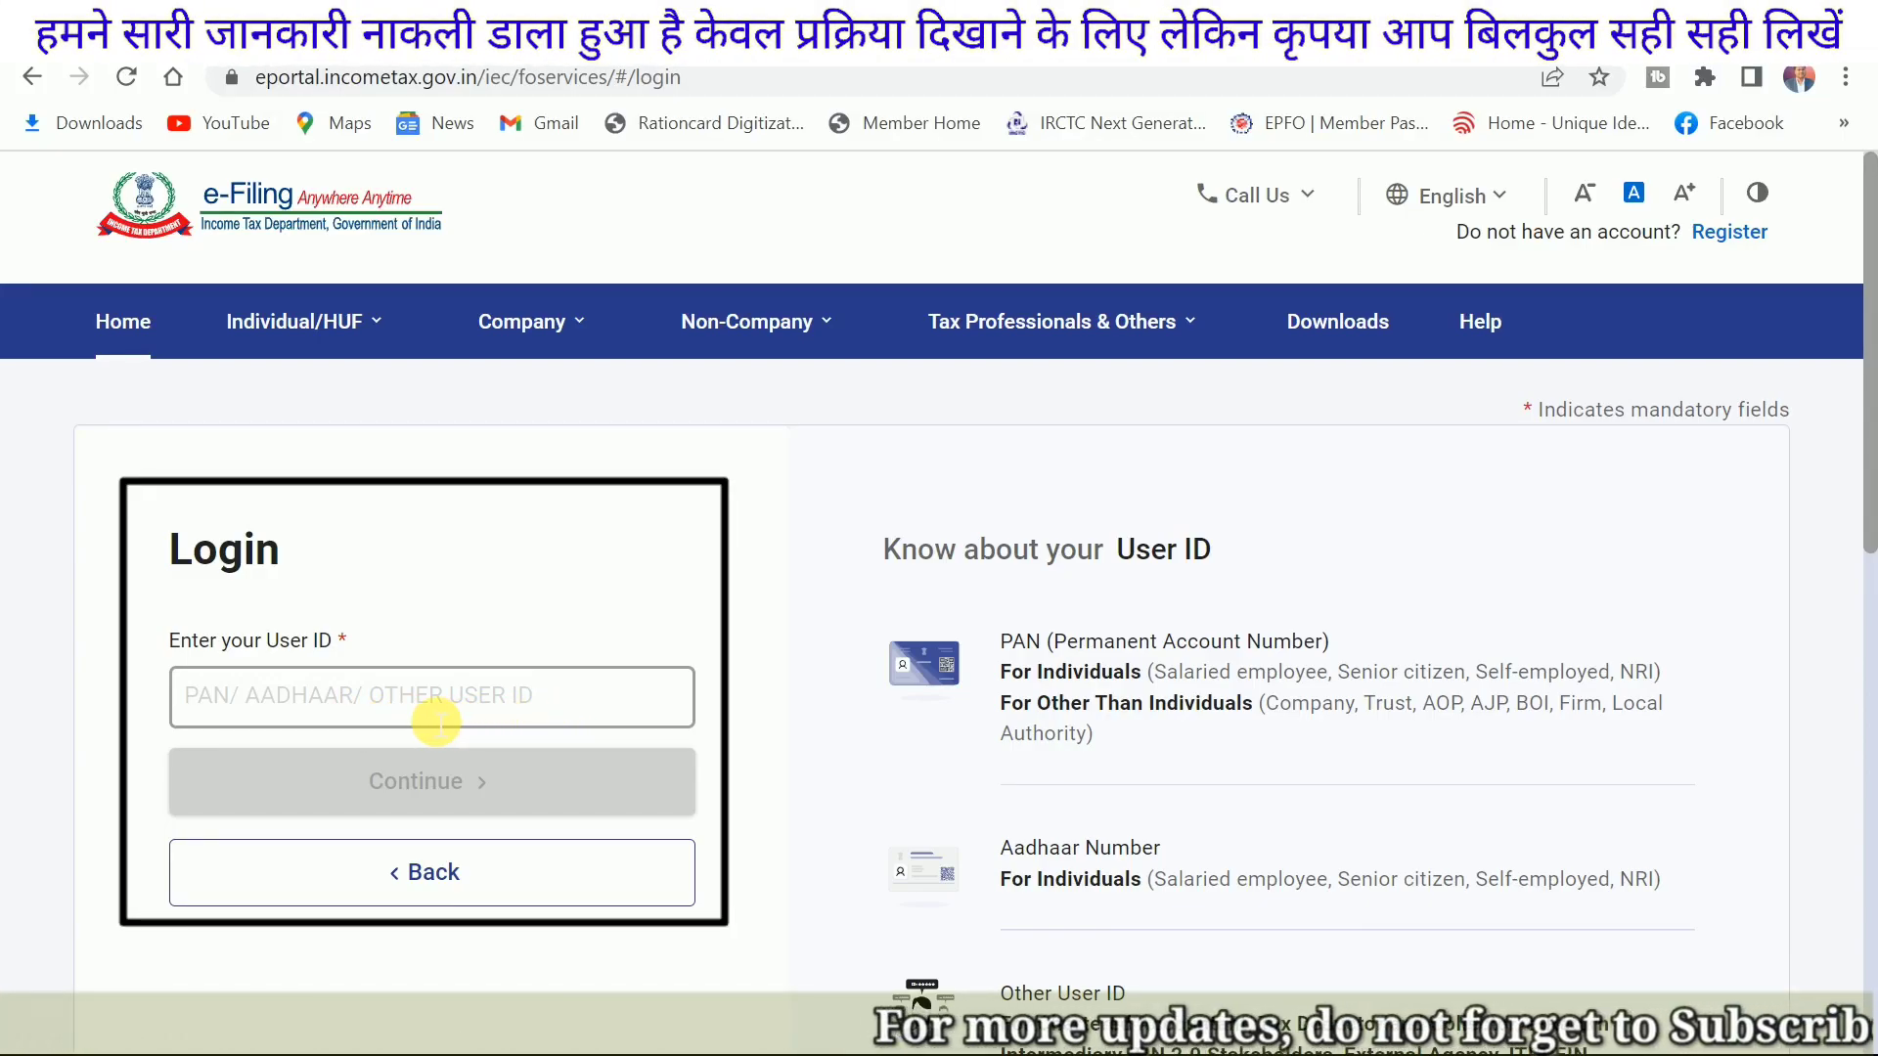
{"action": "key", "text": "ctrl+v"}
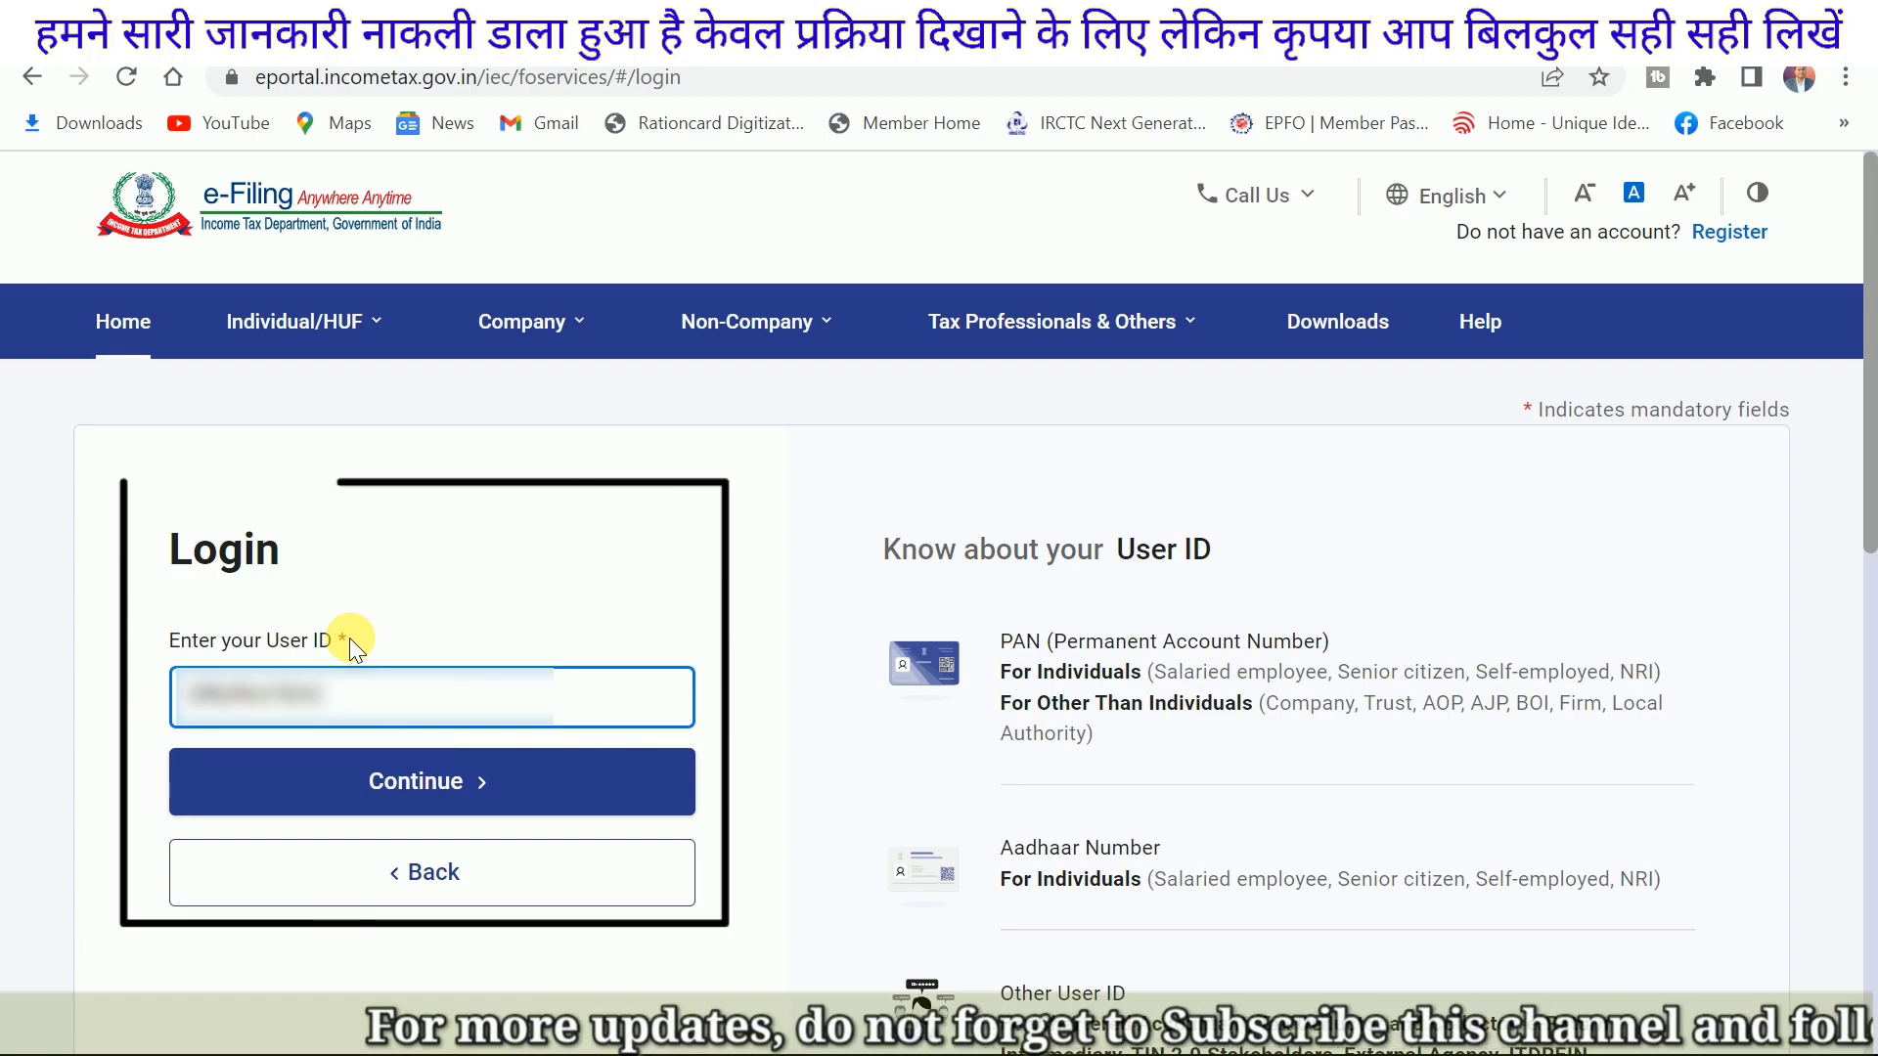
{"action": "left_click", "coordinate": [395, 789]}
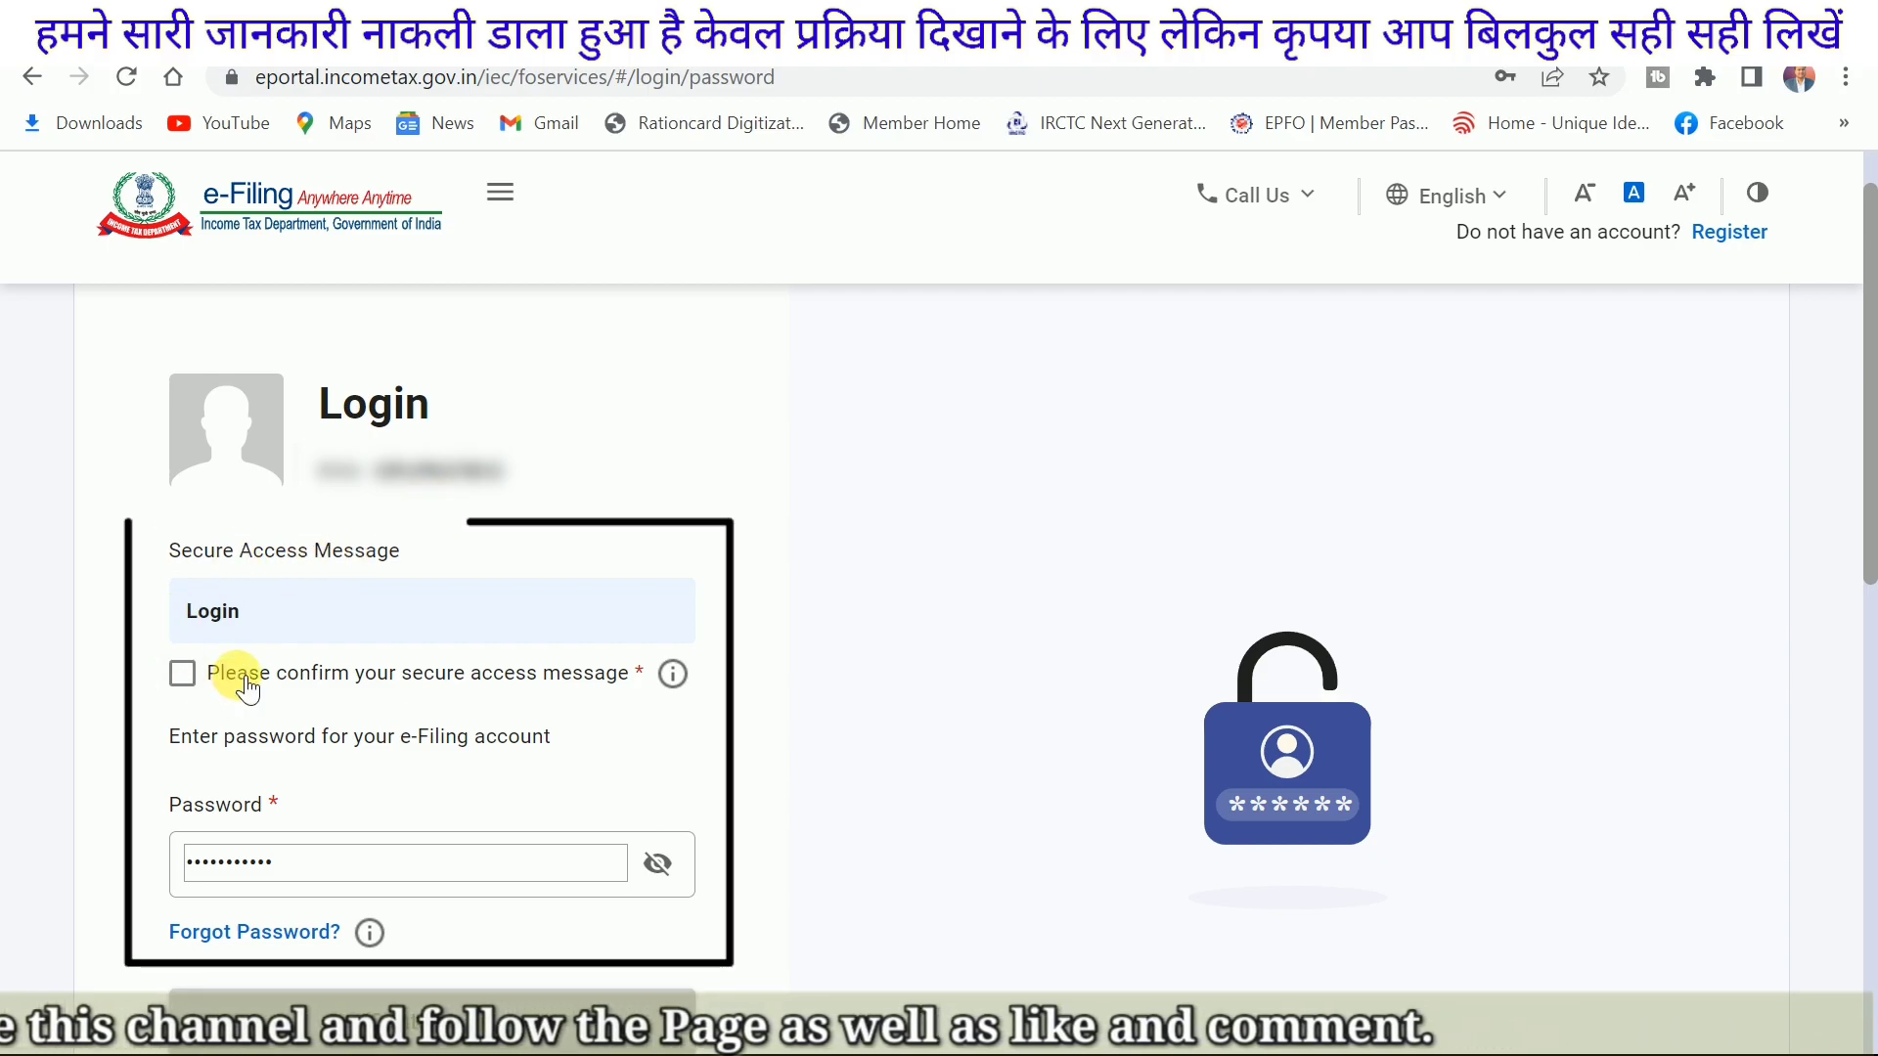
Step: Confirm the secure access message and log in with the pre-filled account password
{"action": "left_click", "coordinate": [186, 684]}
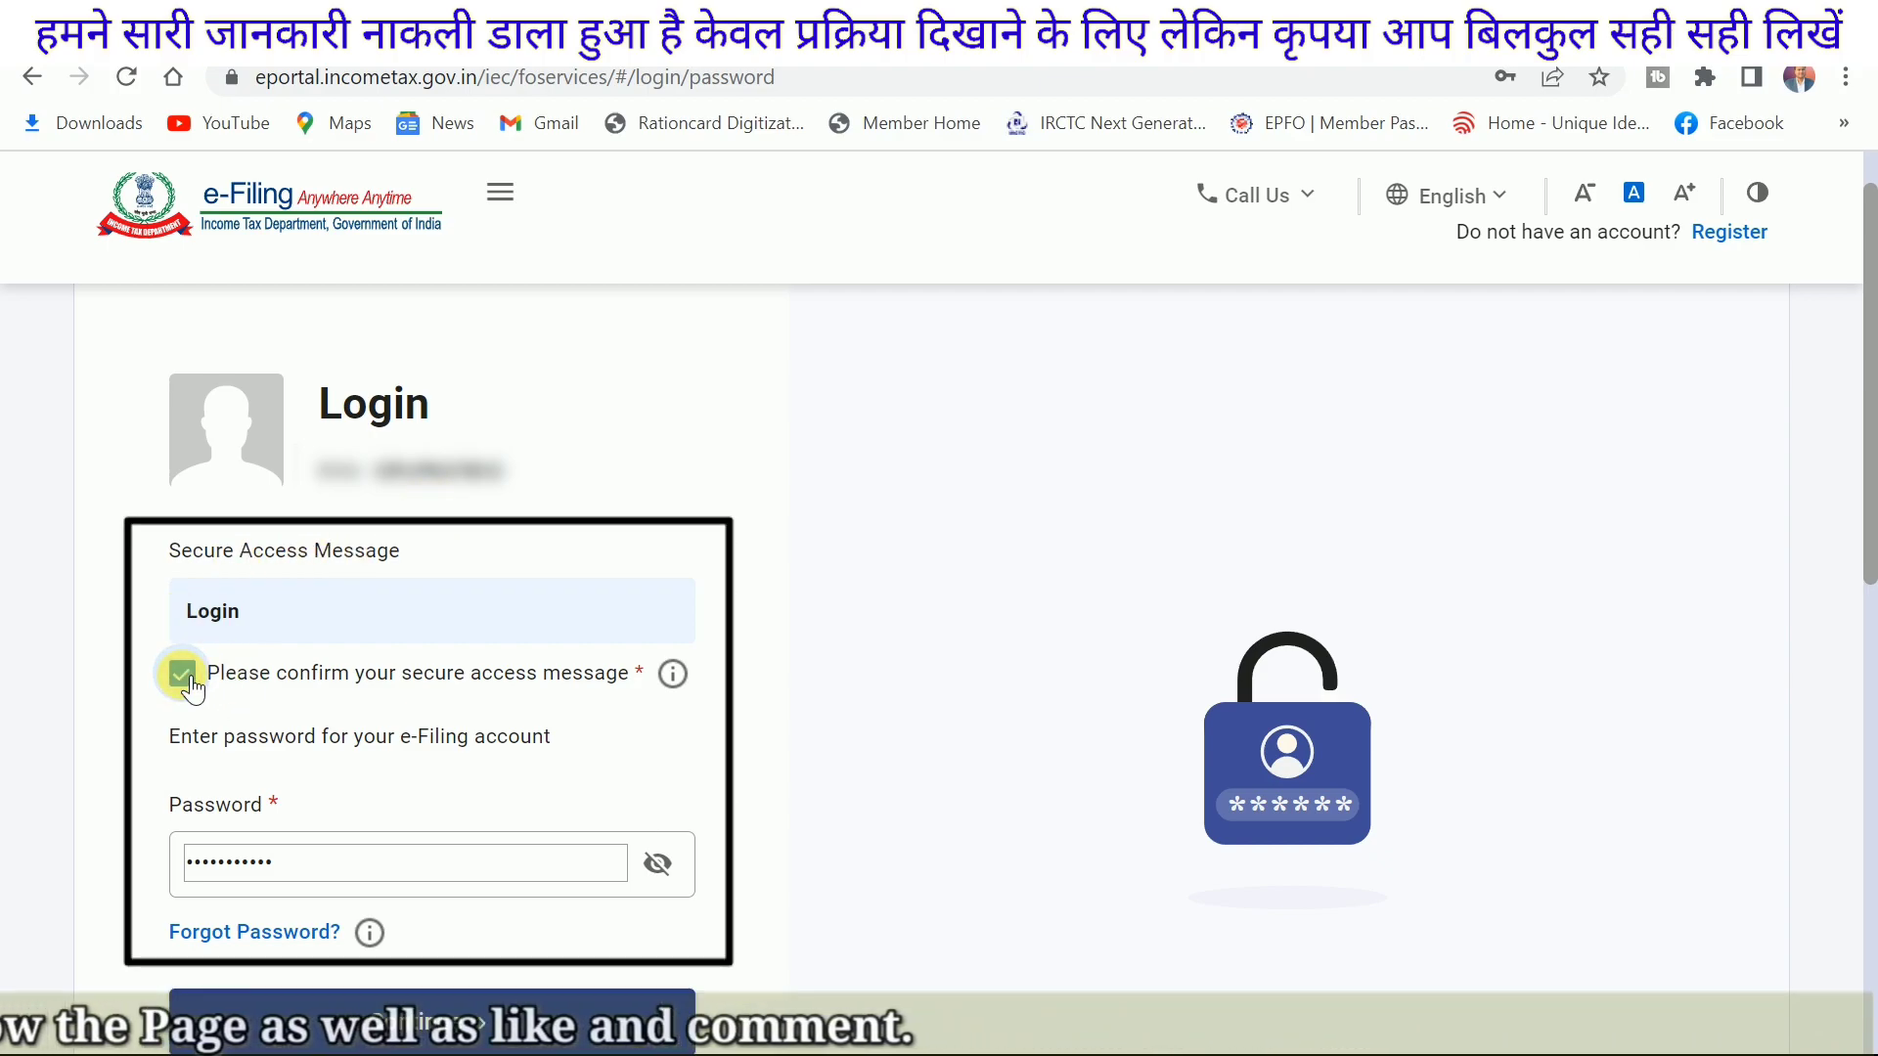
{"action": "left_click", "coordinate": [189, 860]}
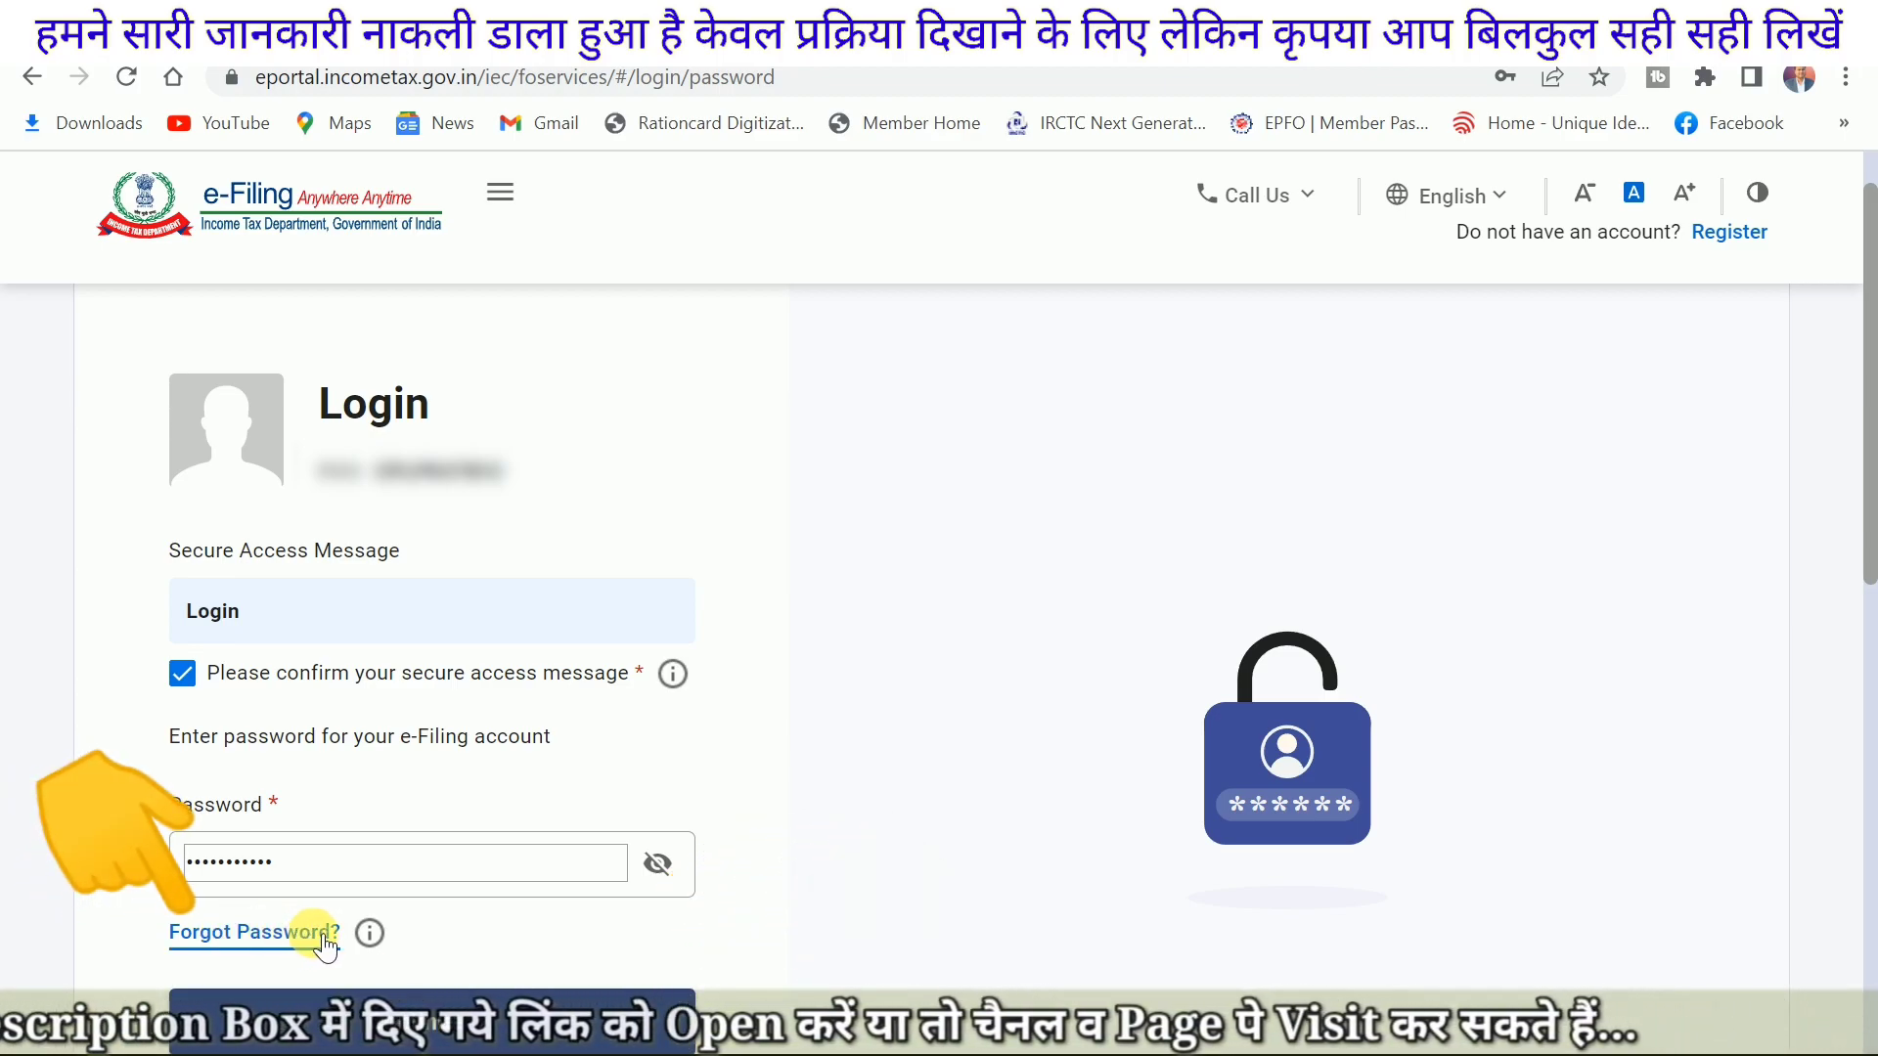
{"action": "mouse_move", "coordinate": [368, 941]}
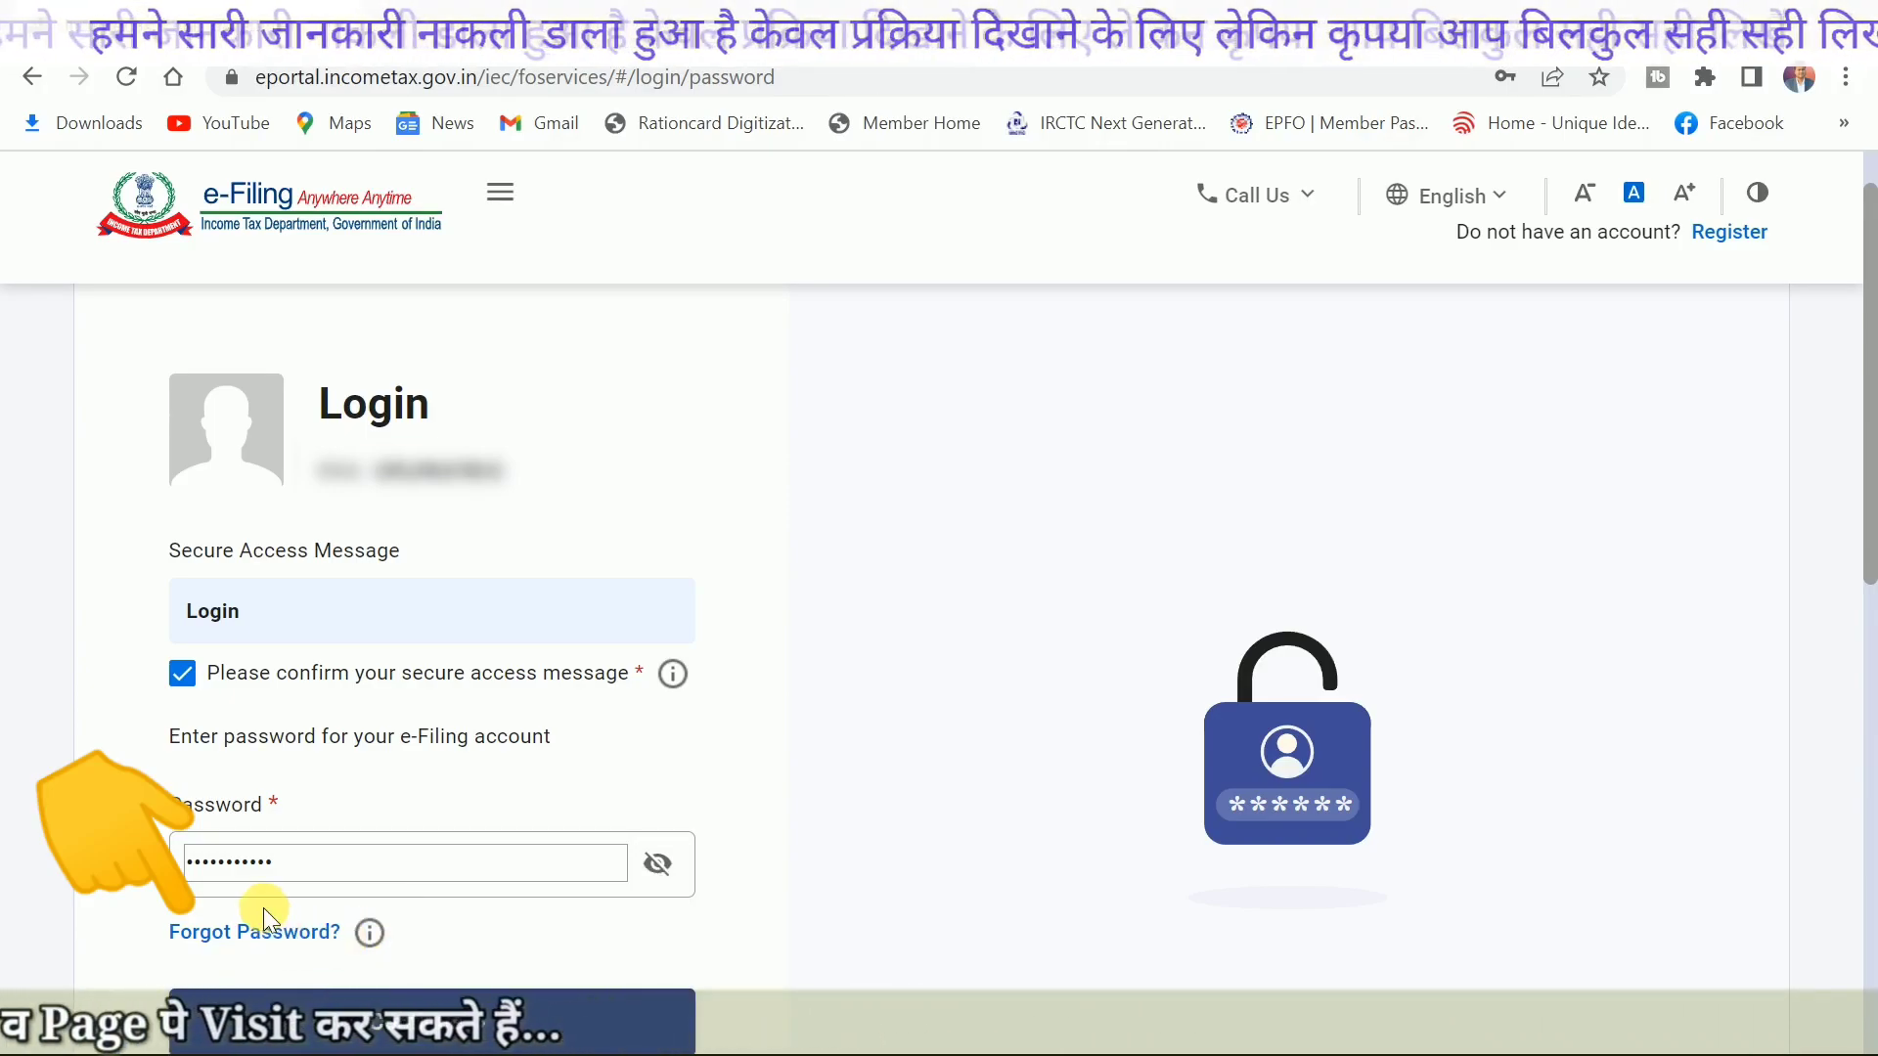
{"action": "left_click", "coordinate": [410, 1024]}
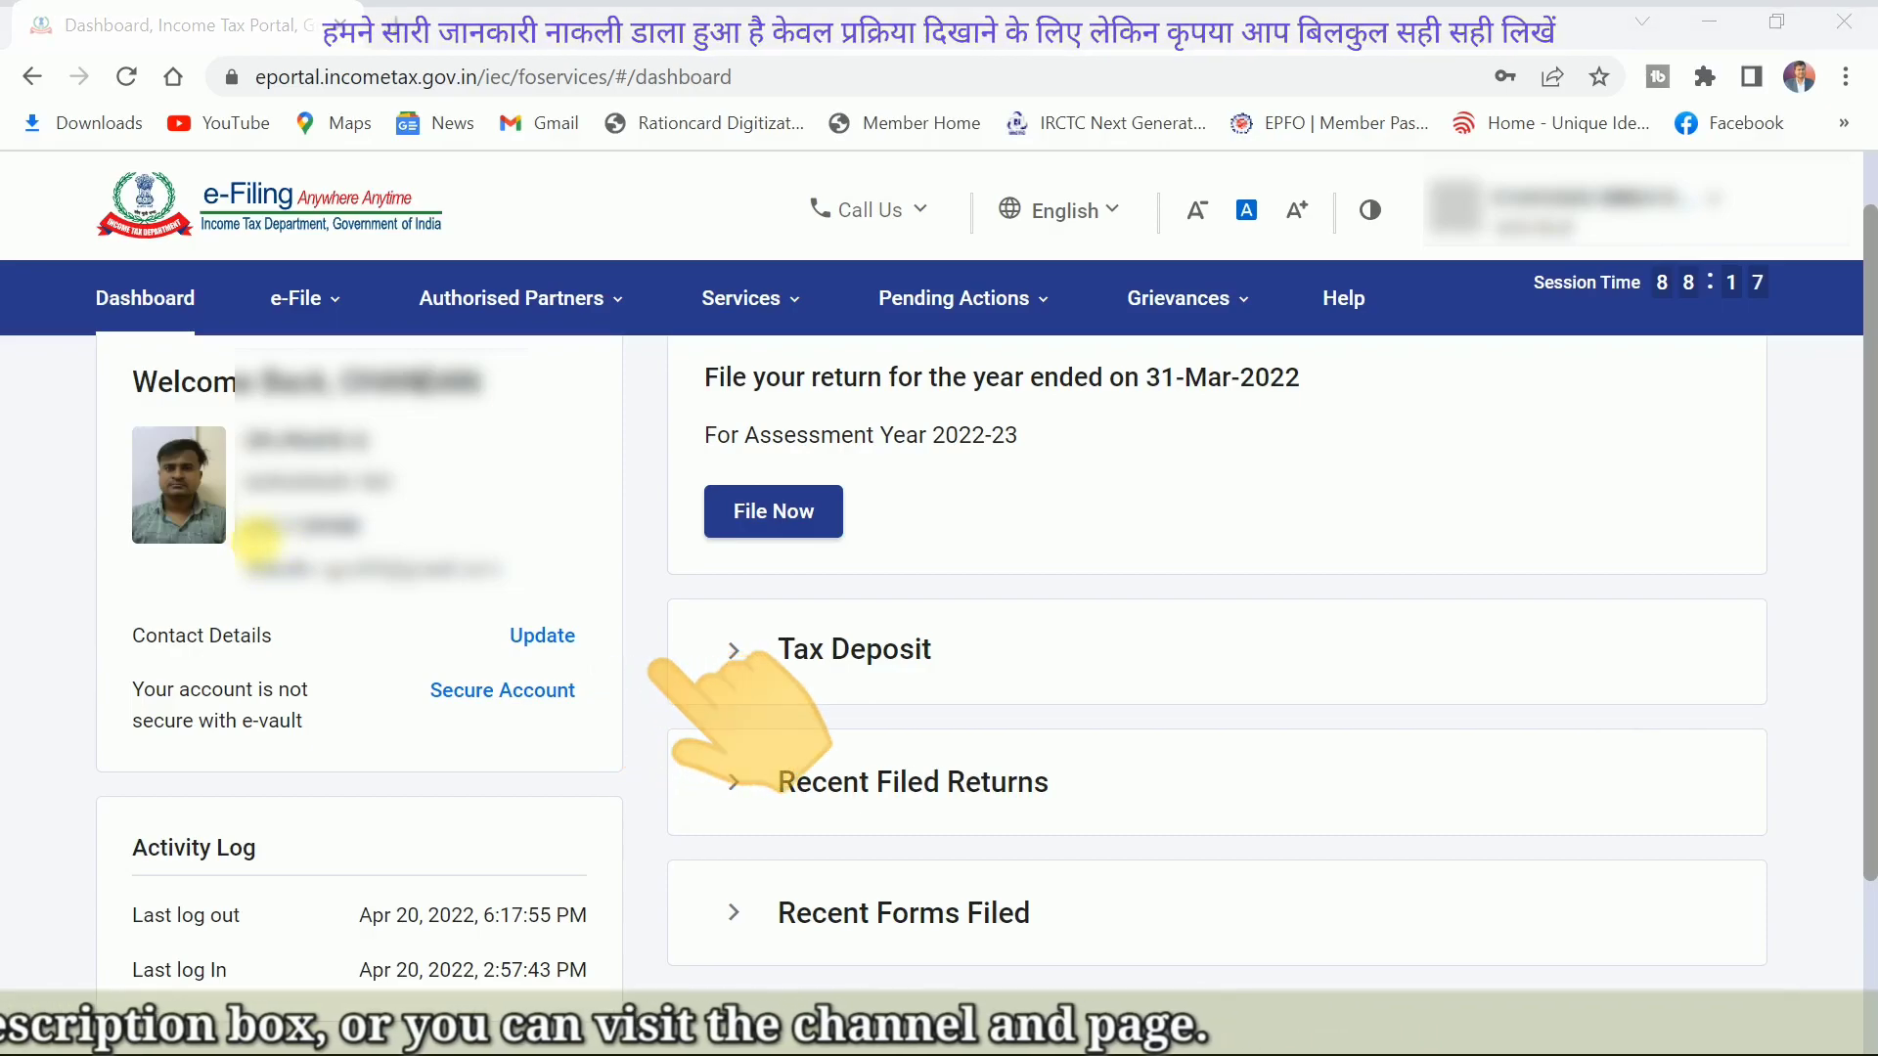
{"action": "left_click_drag", "start_coordinate": [246, 528], "coordinate": [370, 528]}
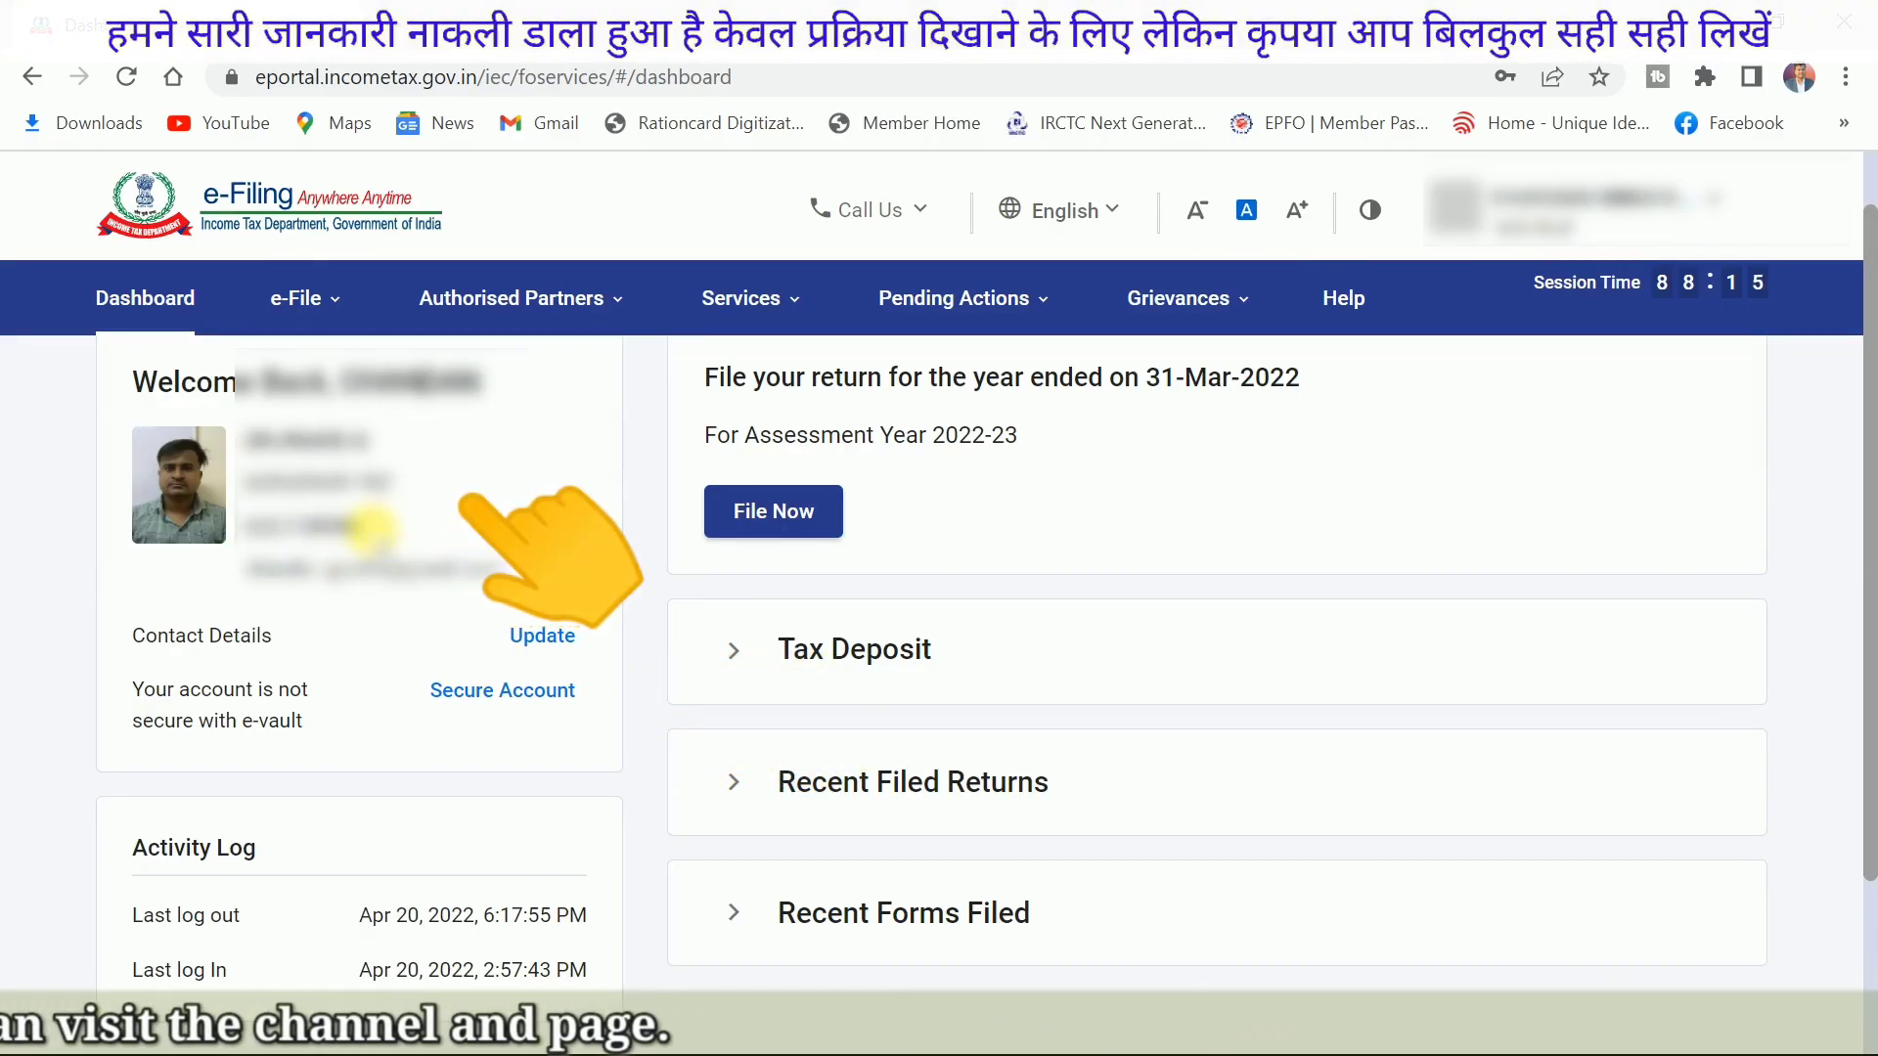
{"action": "left_click", "coordinate": [273, 591]}
{"action": "left_click_drag", "start_coordinate": [273, 592], "coordinate": [331, 589]}
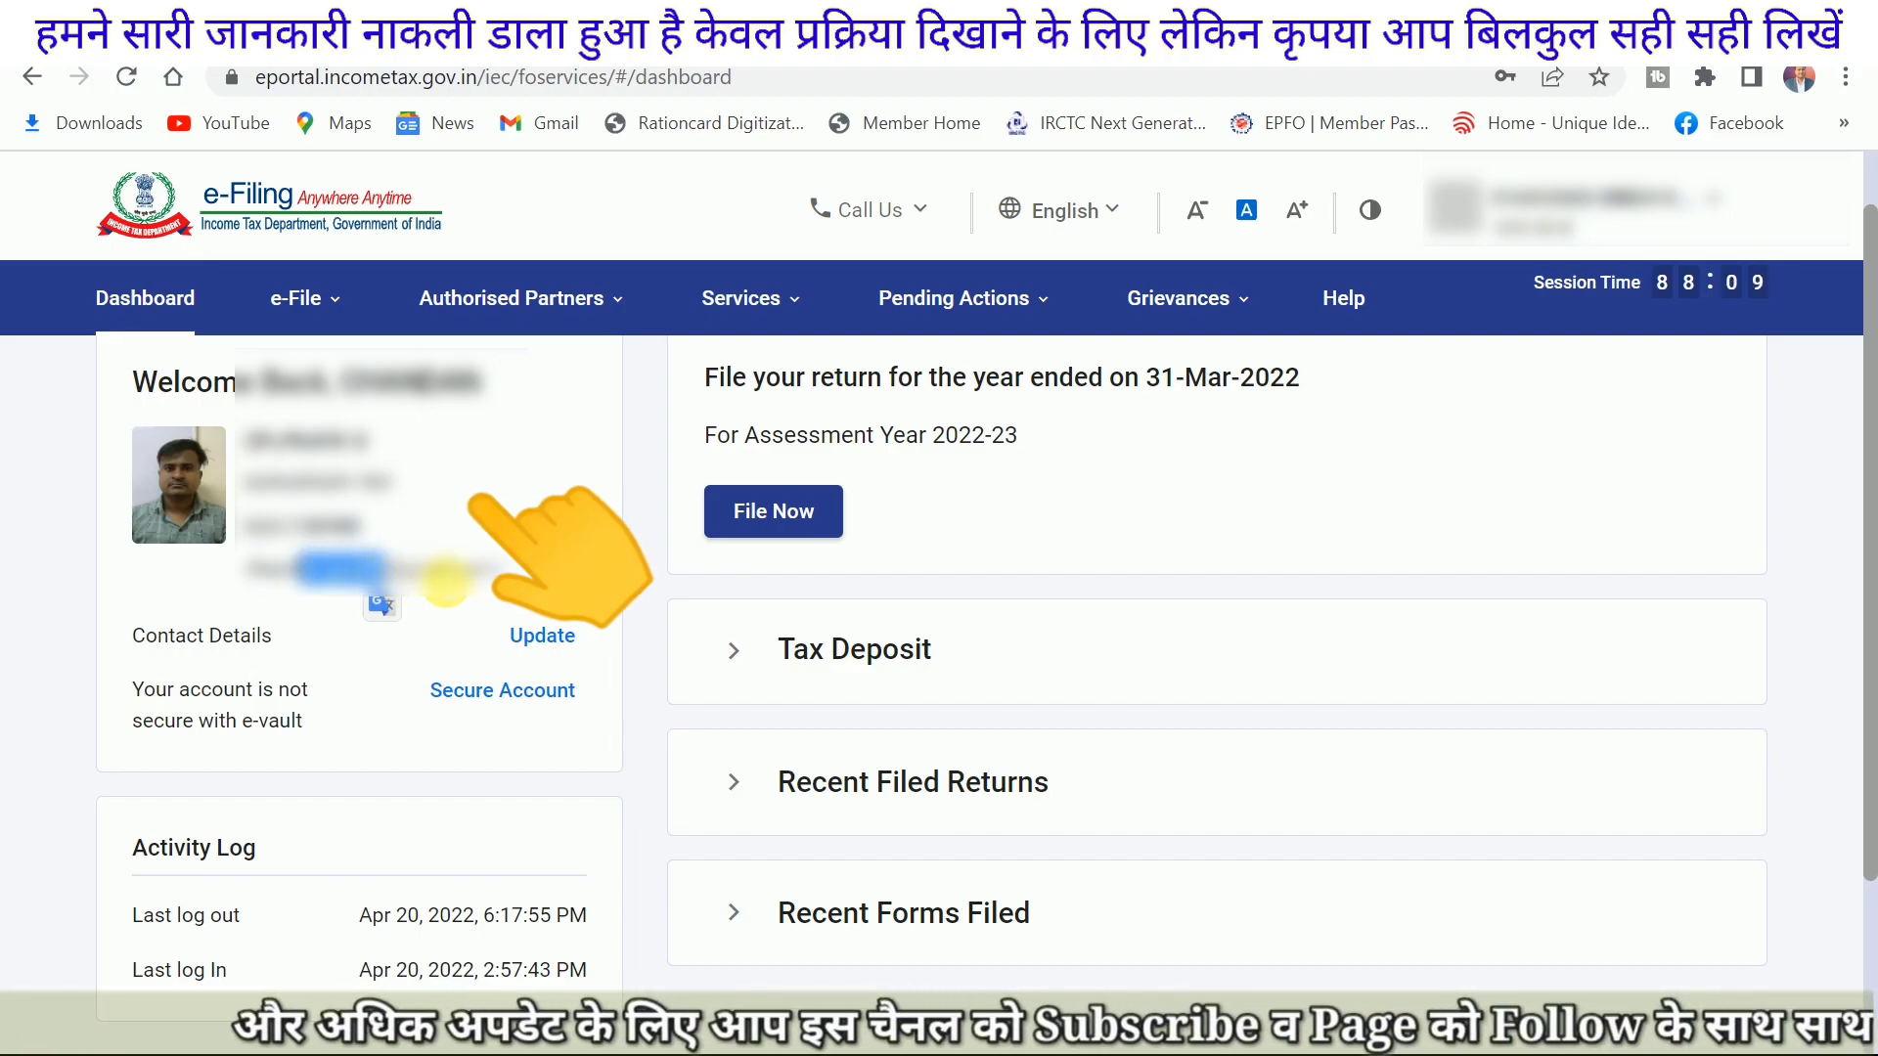
{"action": "left_click", "coordinate": [406, 582]}
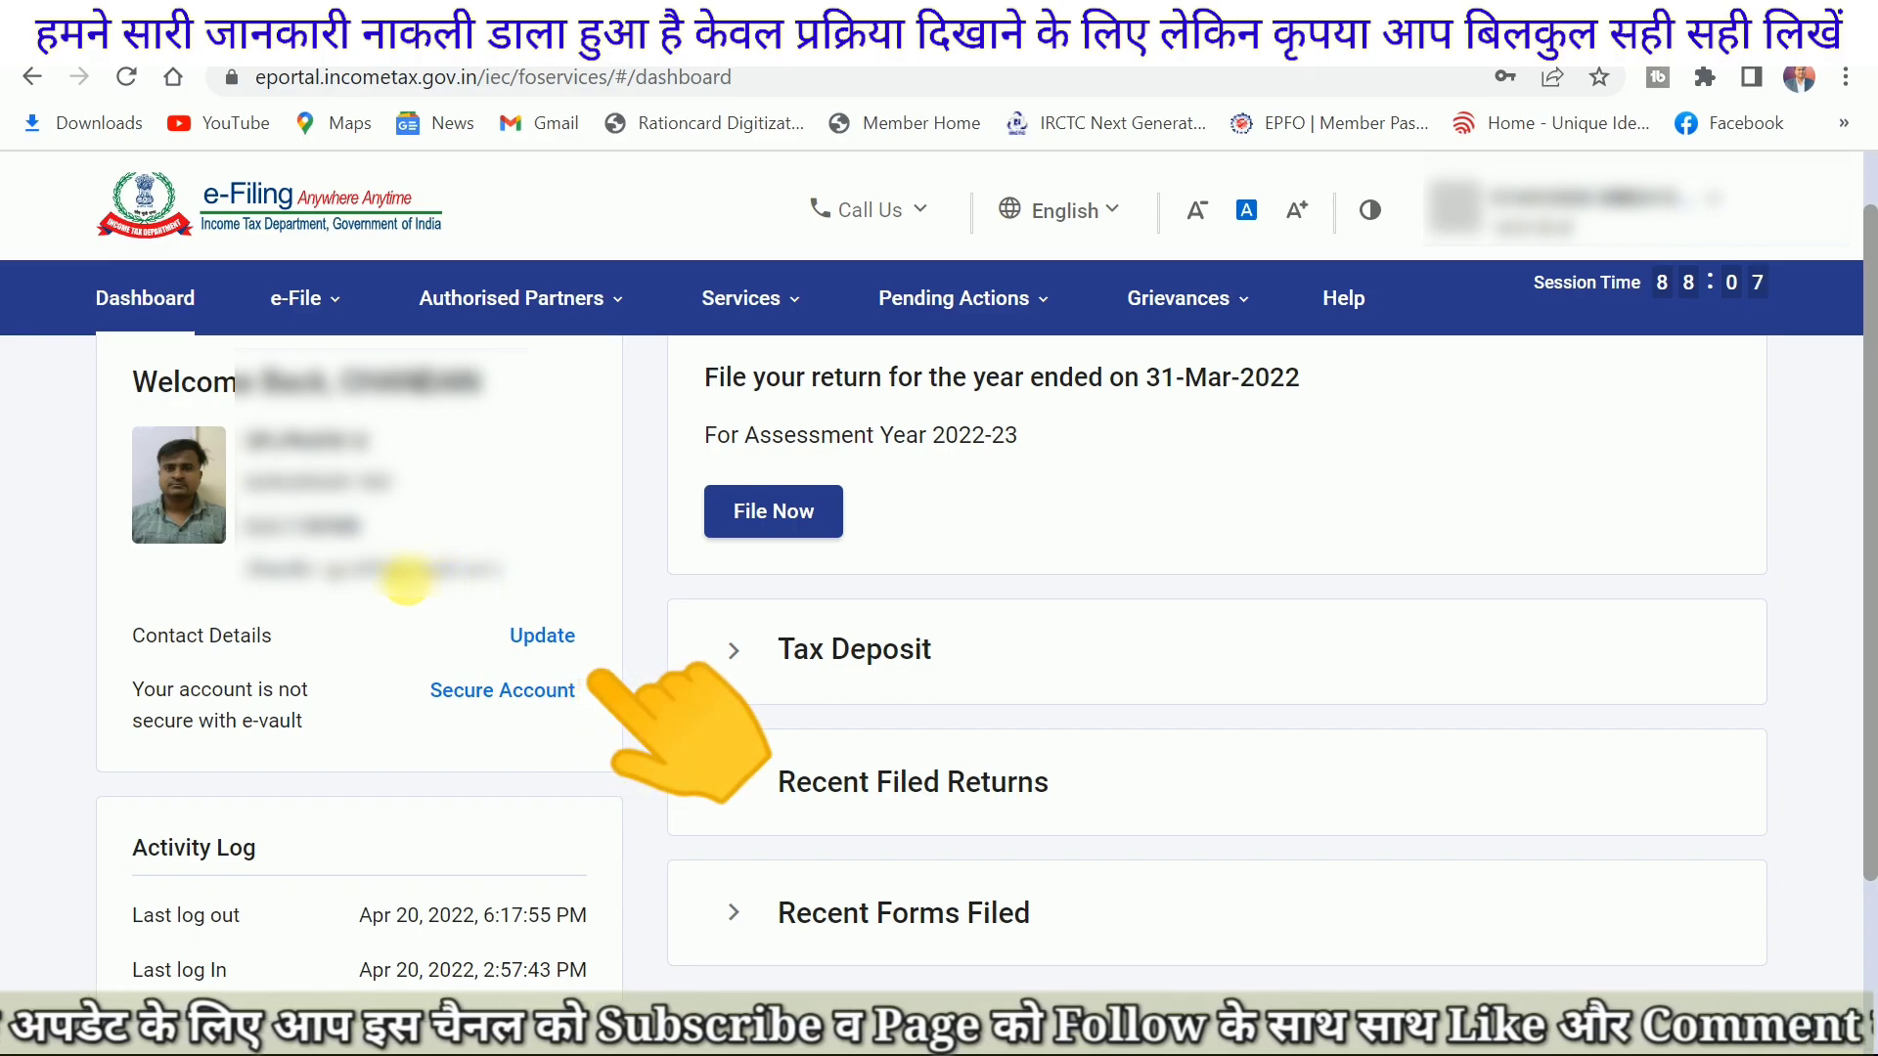
{"action": "left_click", "coordinate": [573, 522]}
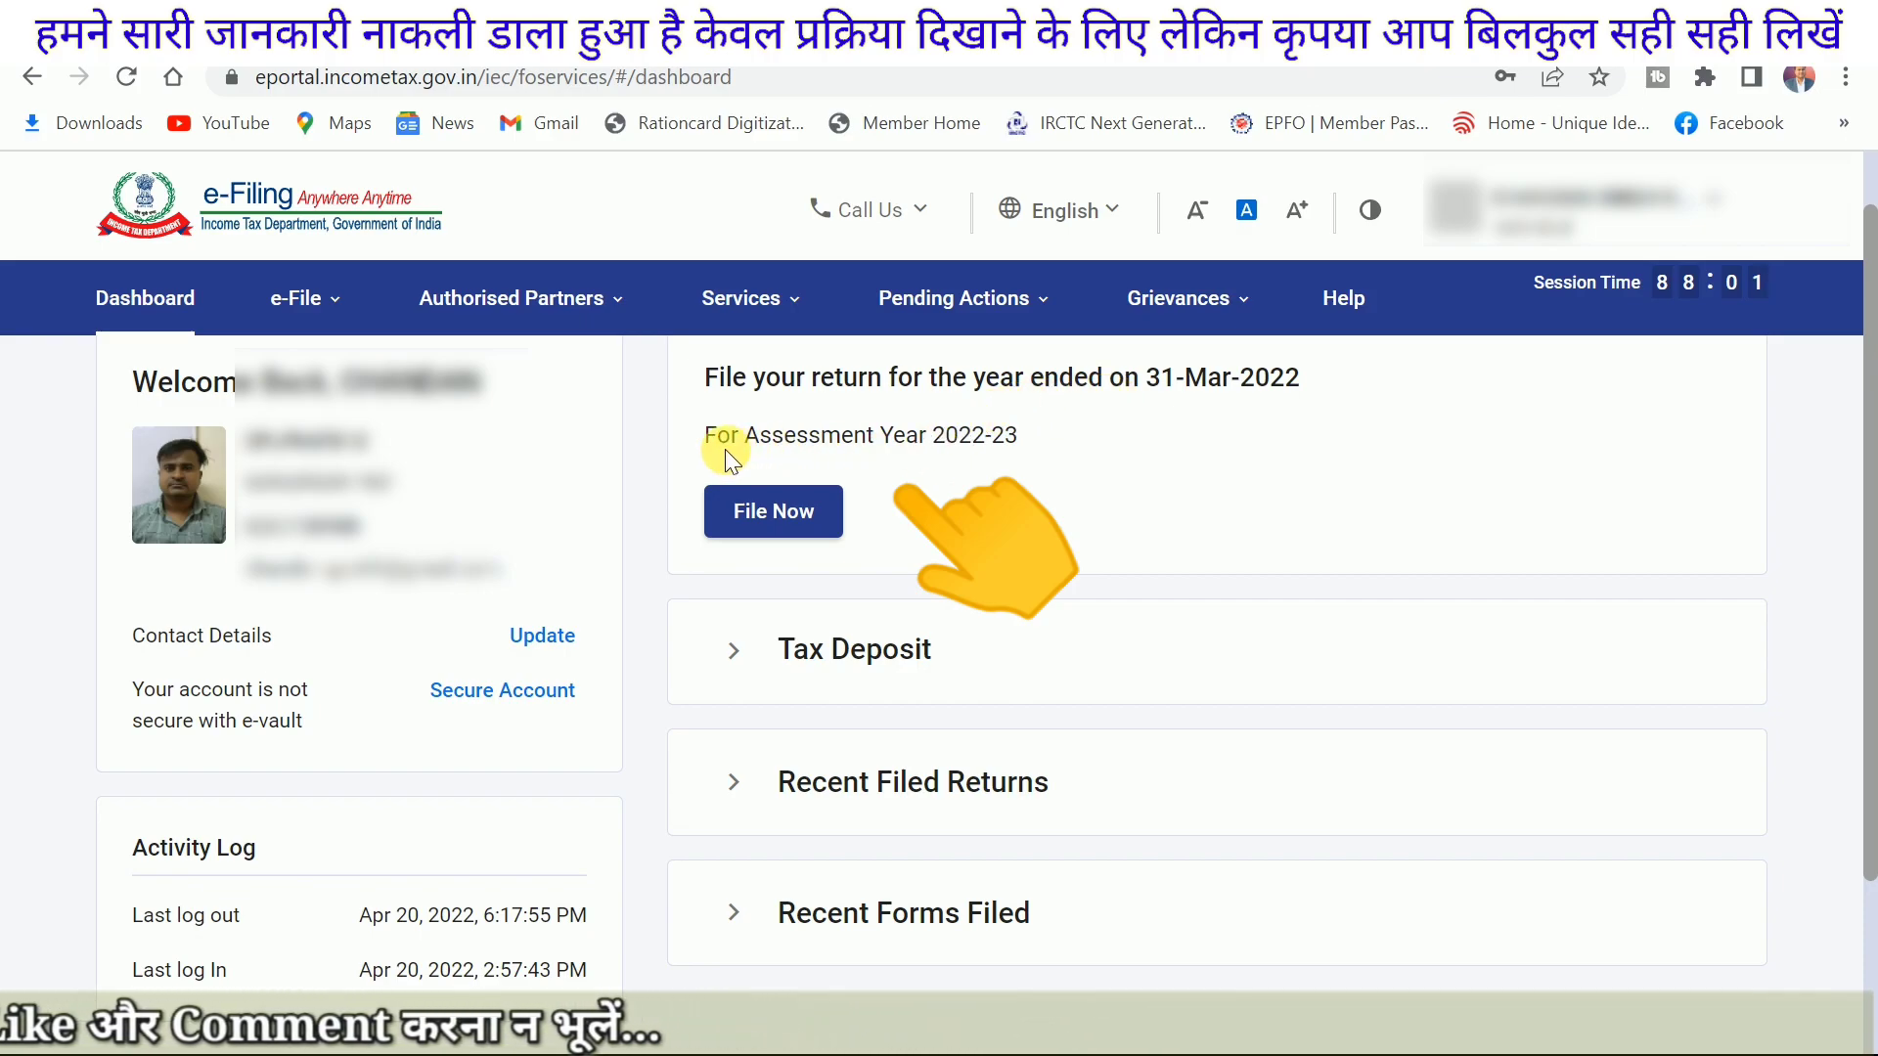
{"action": "left_click", "coordinate": [913, 455]}
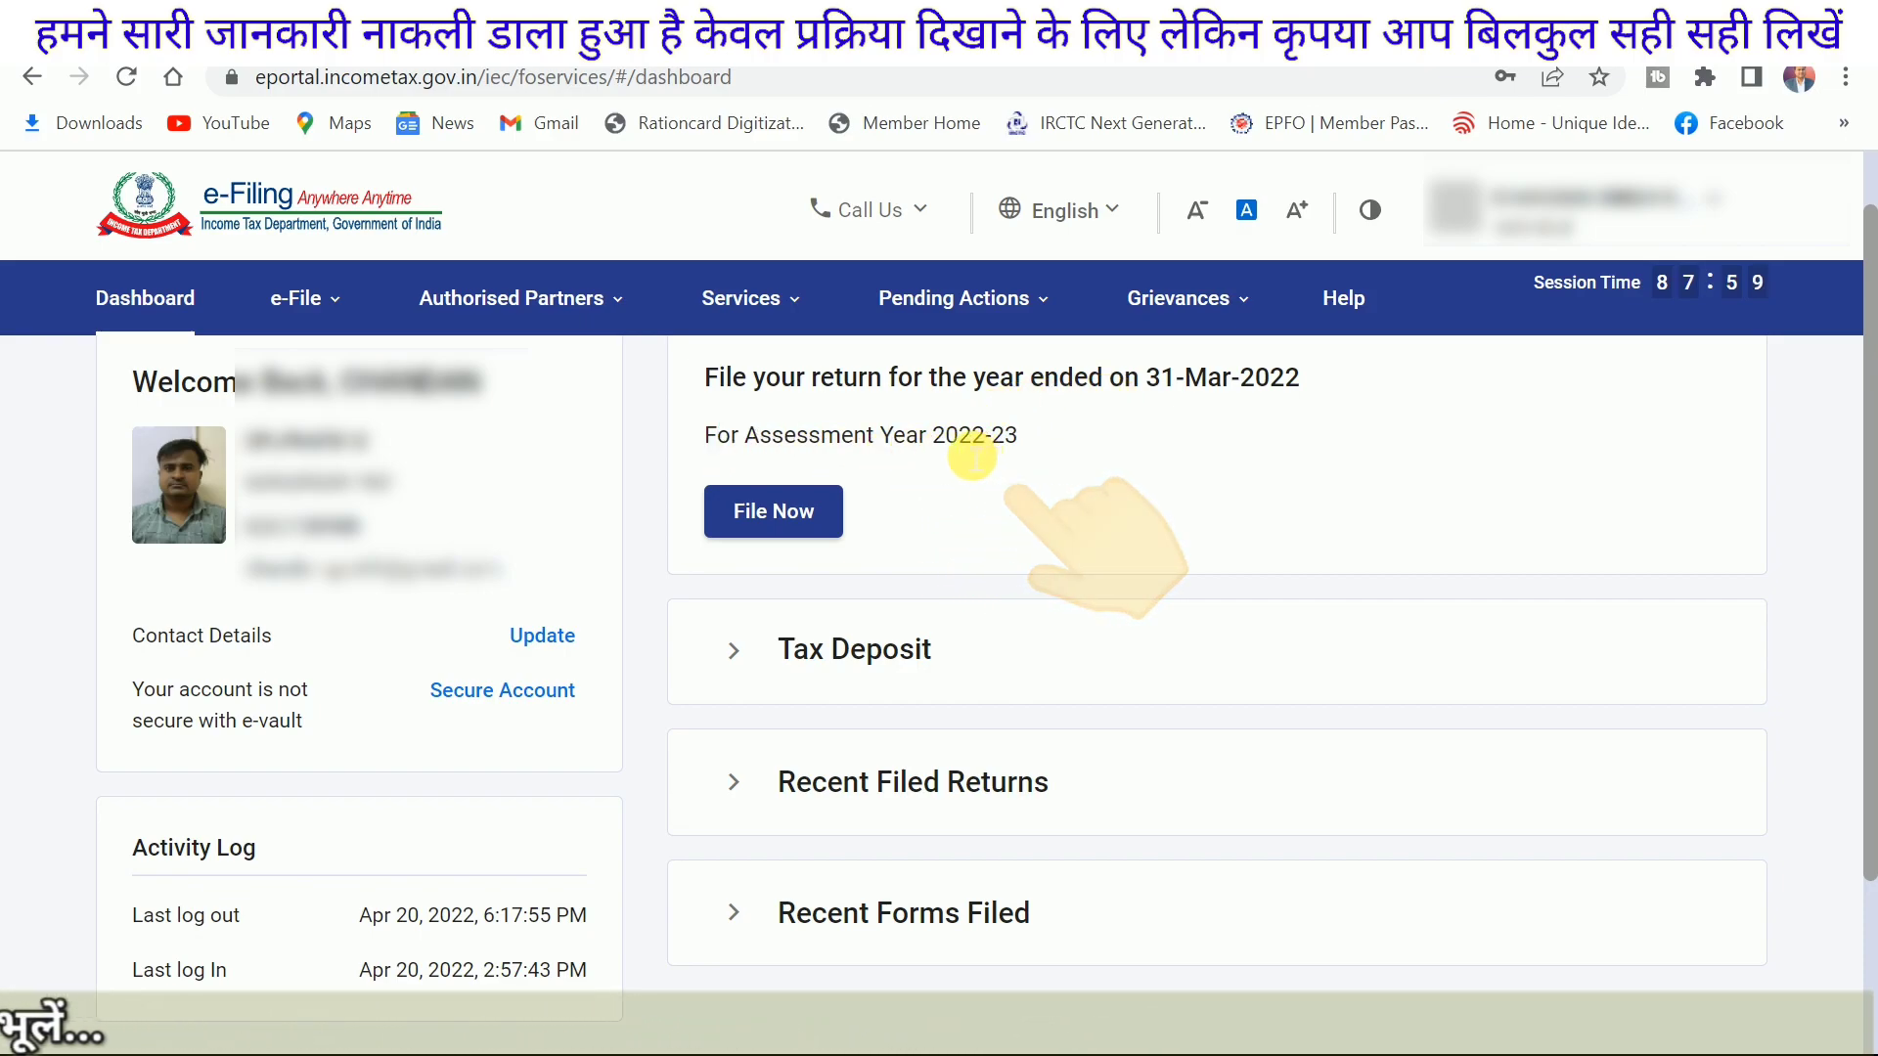
{"action": "mouse_move", "coordinate": [945, 435]}
{"action": "left_mouse_down"}
{"action": "mouse_move", "coordinate": [988, 435]}
{"action": "mouse_move", "coordinate": [971, 435]}
{"action": "left_mouse_up"}
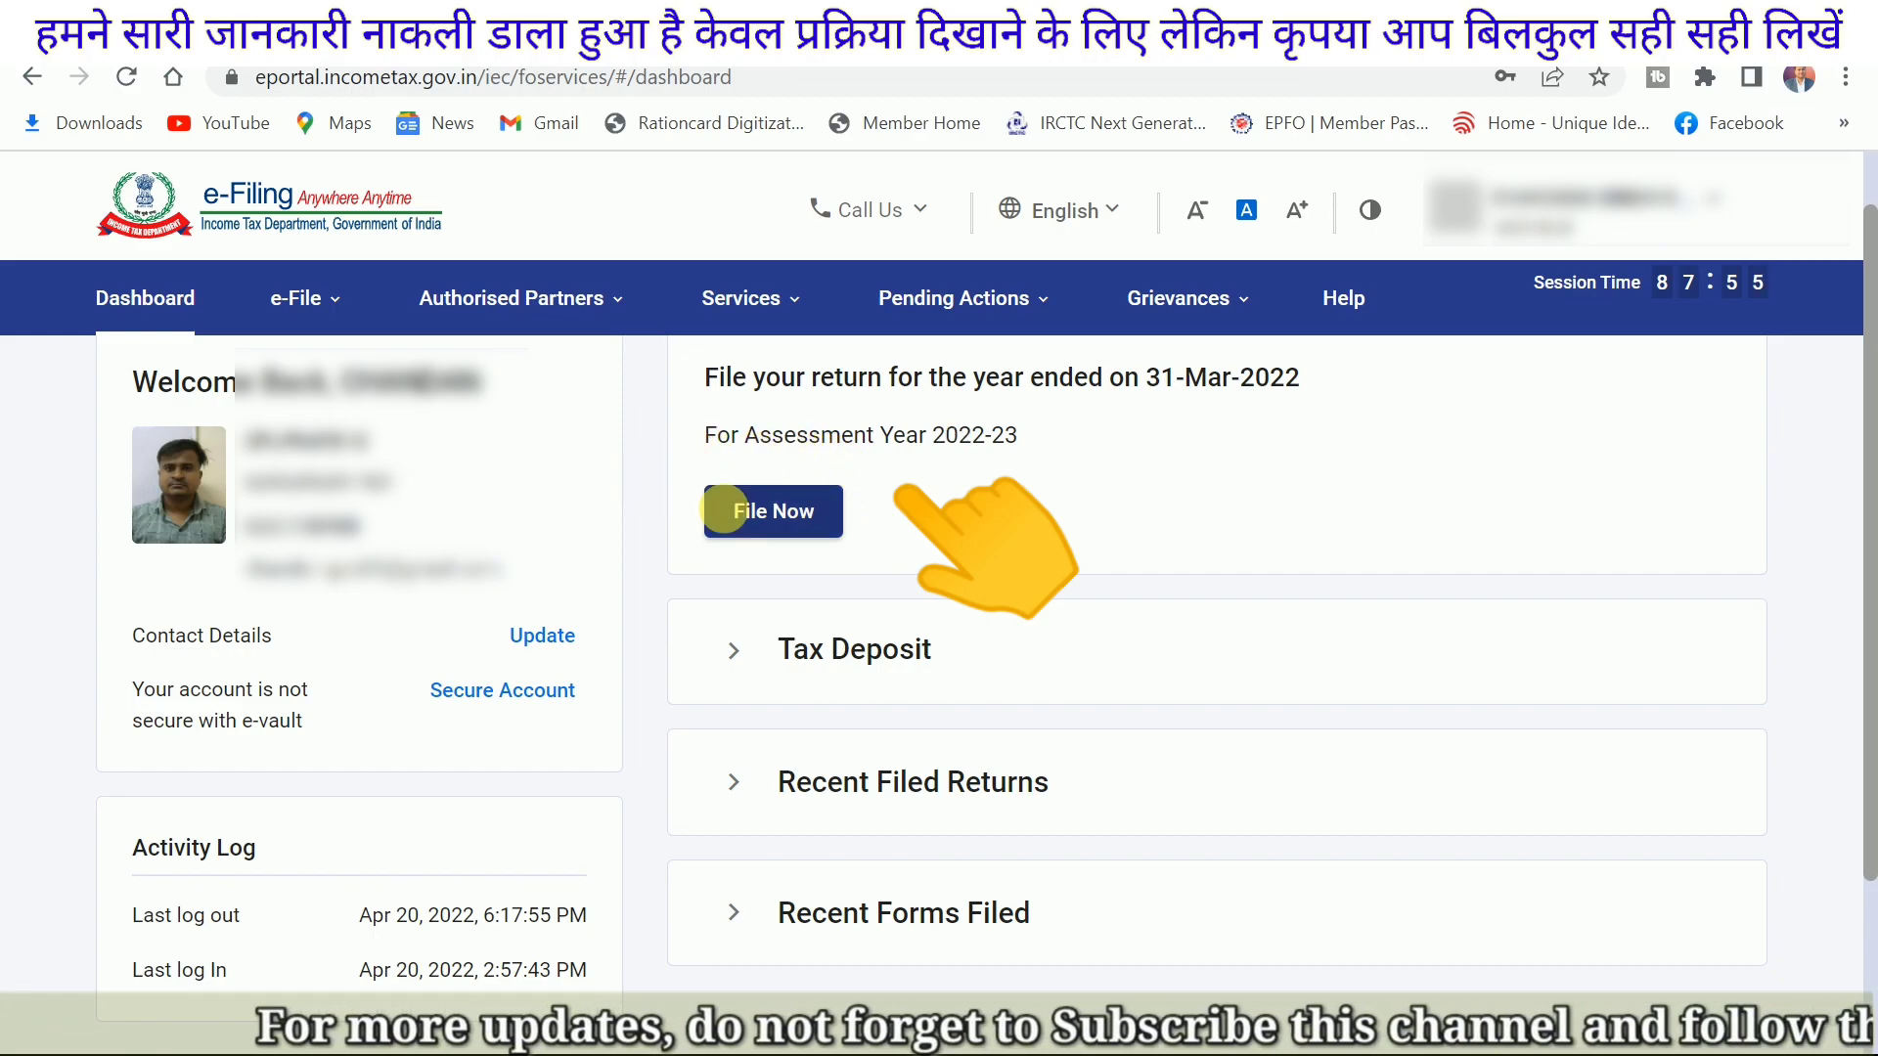
Step: Begin filing the income tax return for assessment year 2022-23 (Current A.Y.) in Online mode
{"action": "left_click", "coordinate": [781, 518]}
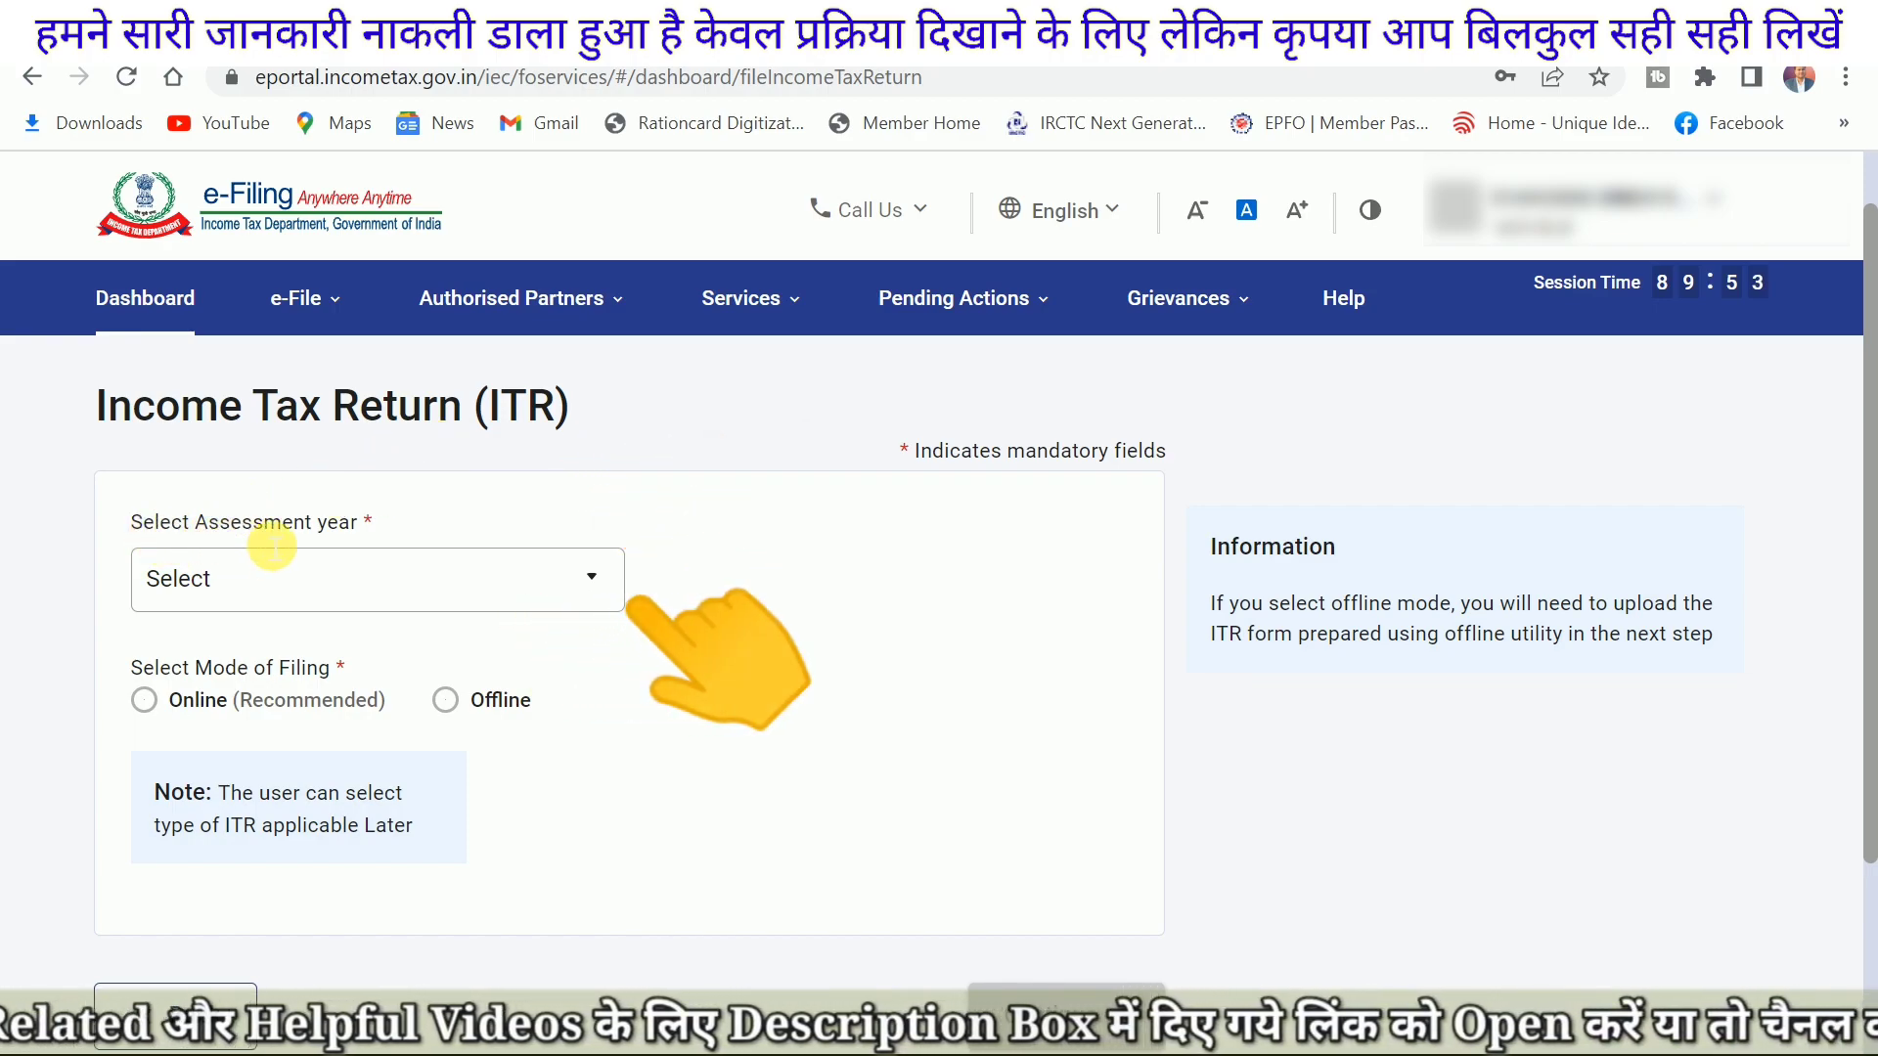
{"action": "left_click", "coordinate": [350, 579]}
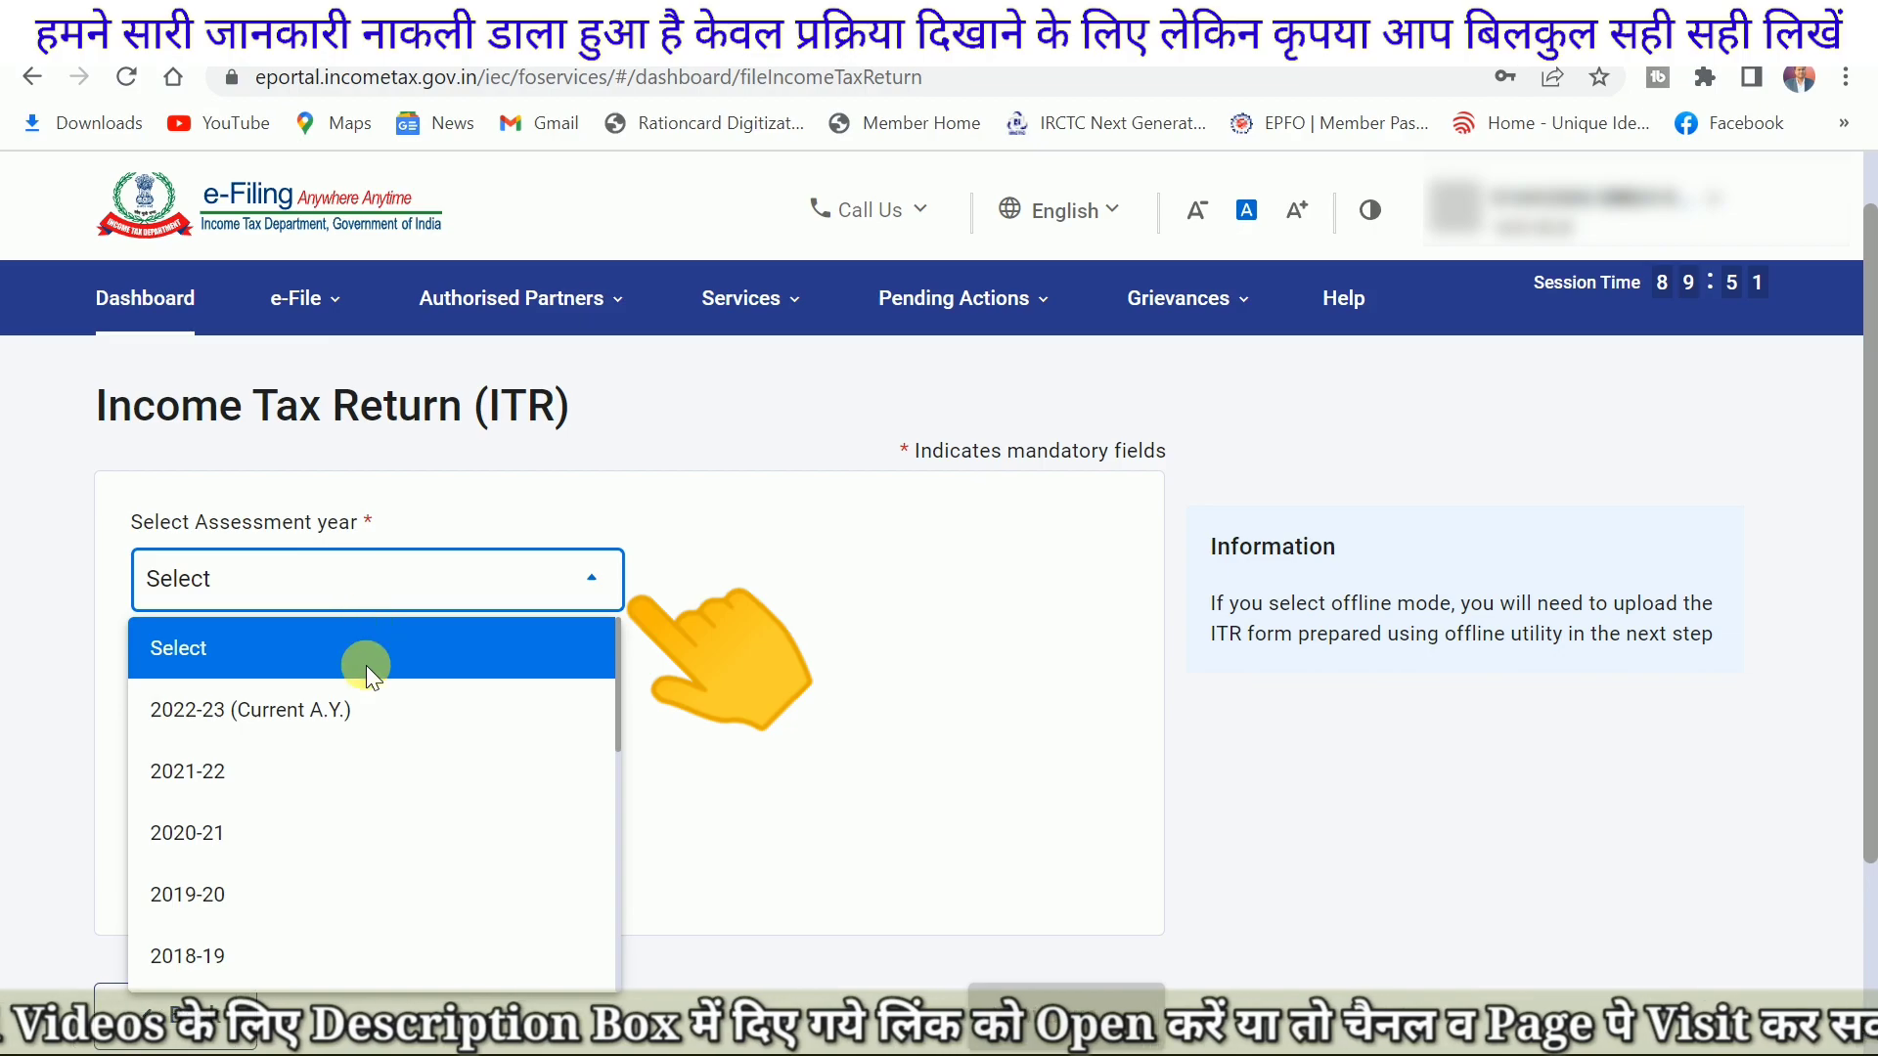
{"action": "left_click", "coordinate": [203, 712]}
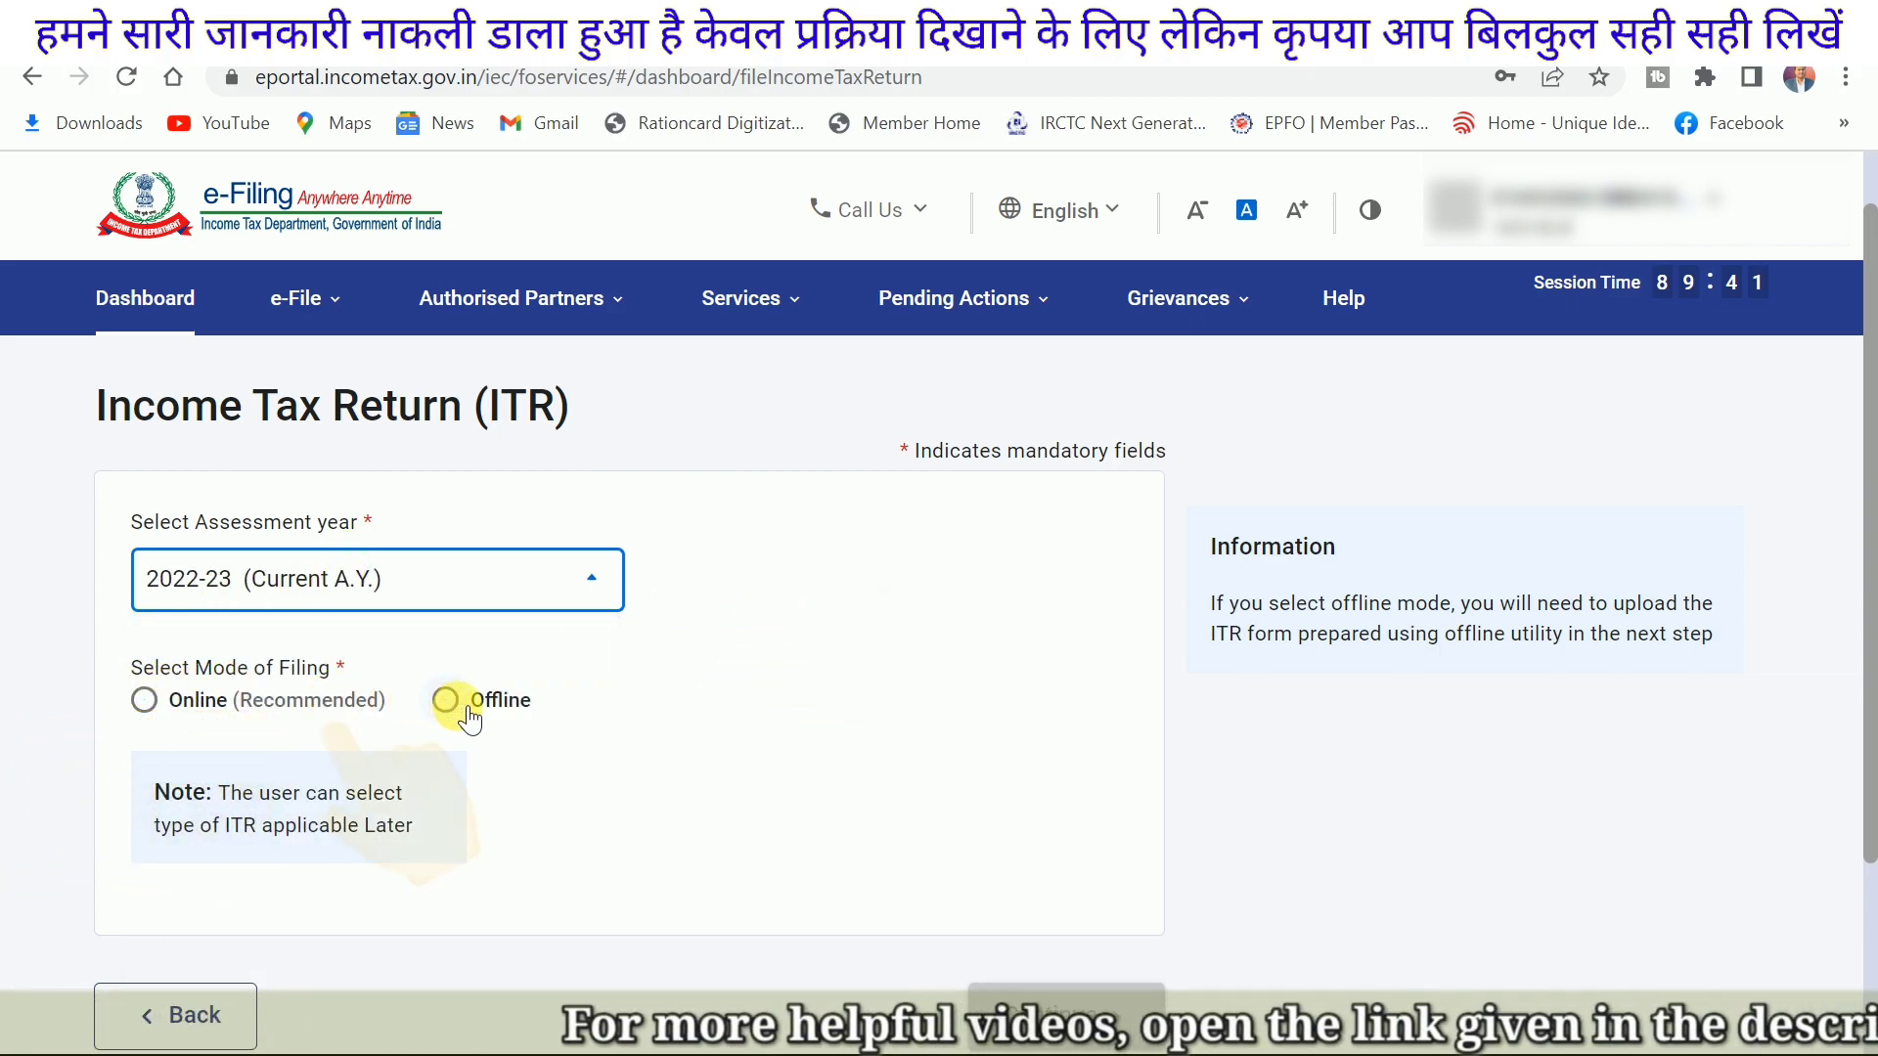
{"action": "left_click", "coordinate": [145, 701]}
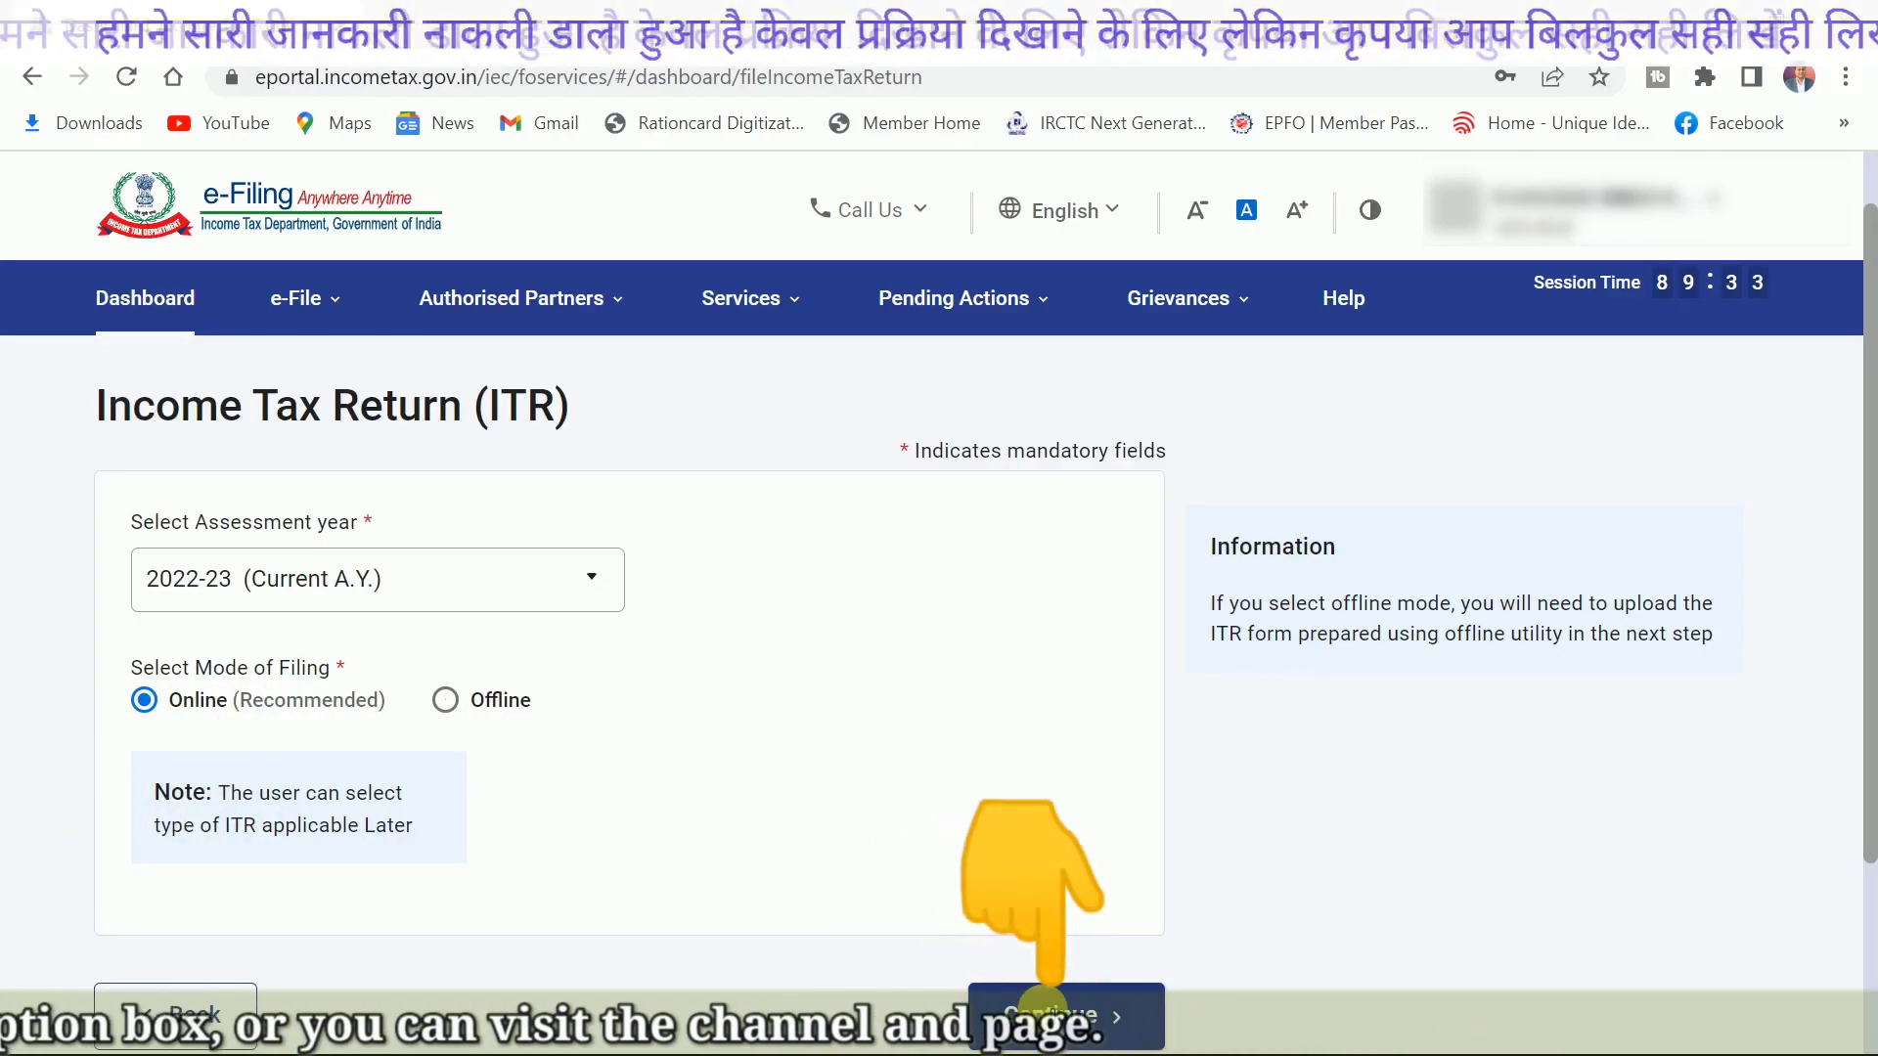
{"action": "left_click", "coordinate": [1045, 1025]}
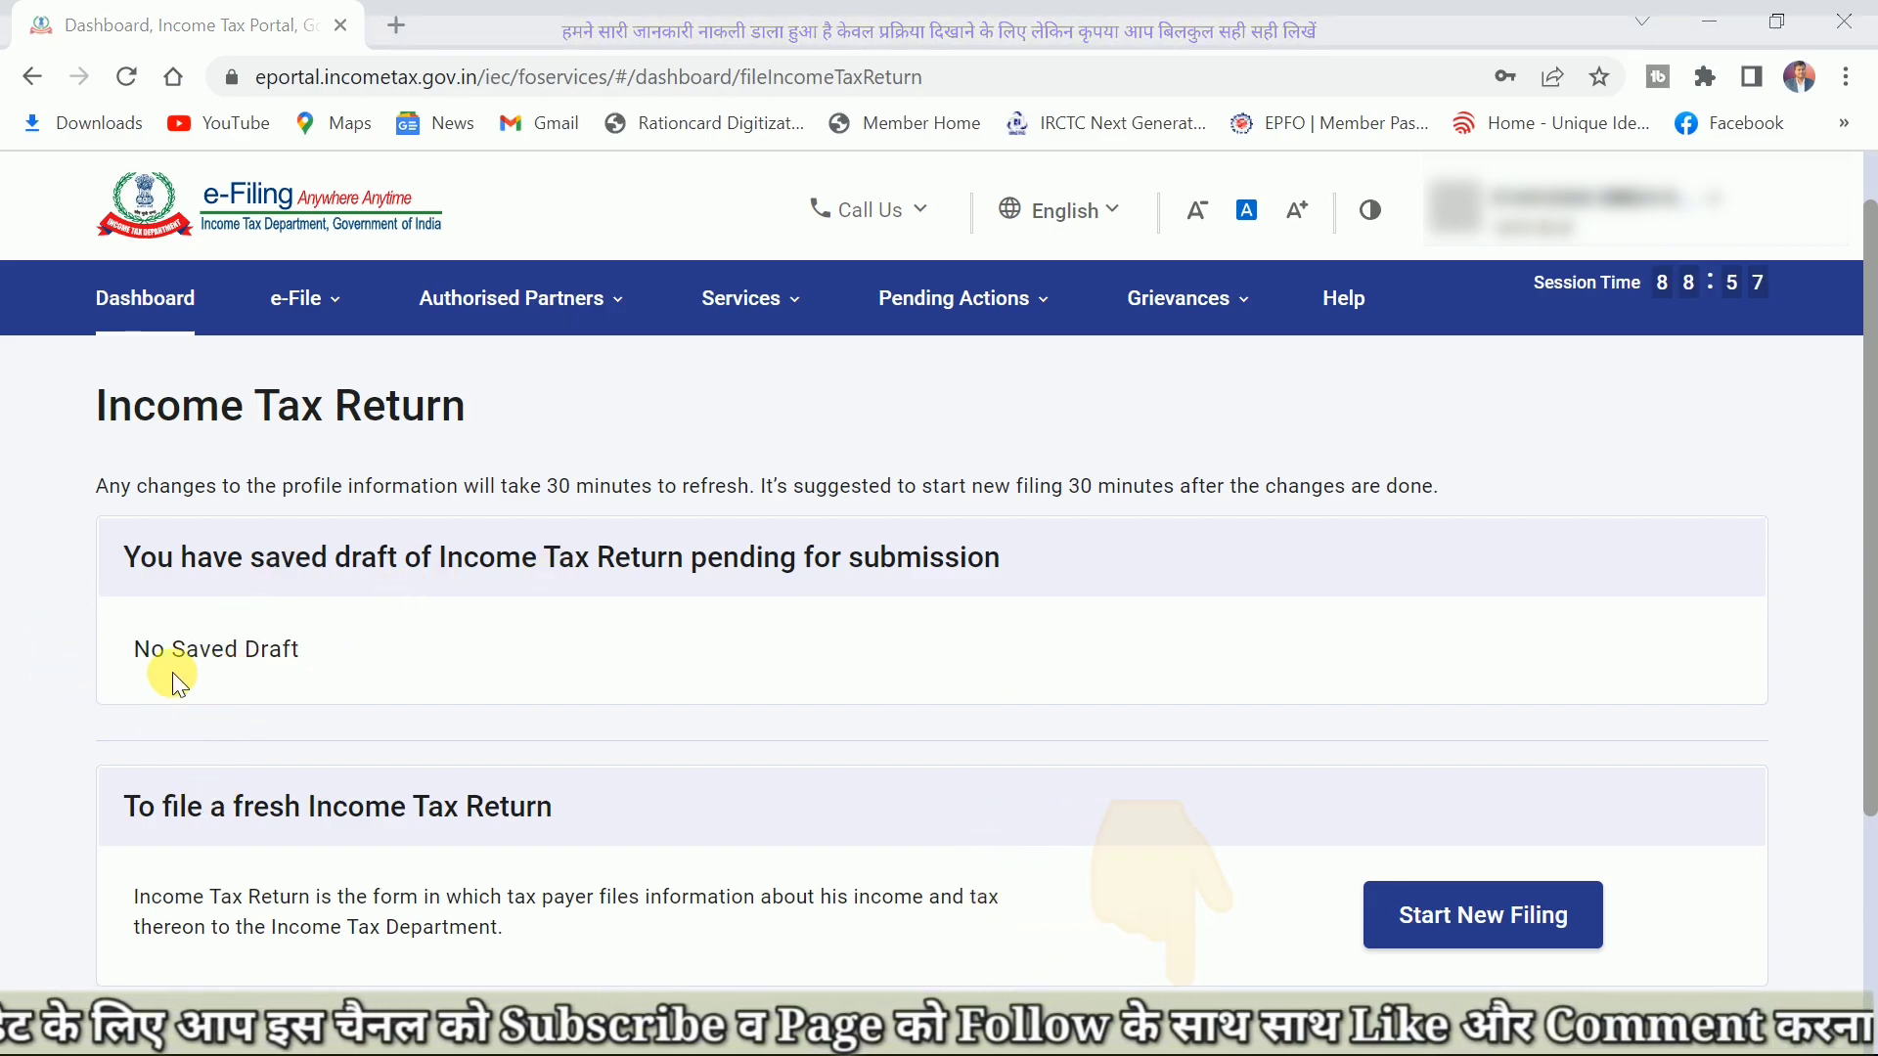
{"action": "left_click_drag", "start_coordinate": [135, 653], "coordinate": [305, 661]}
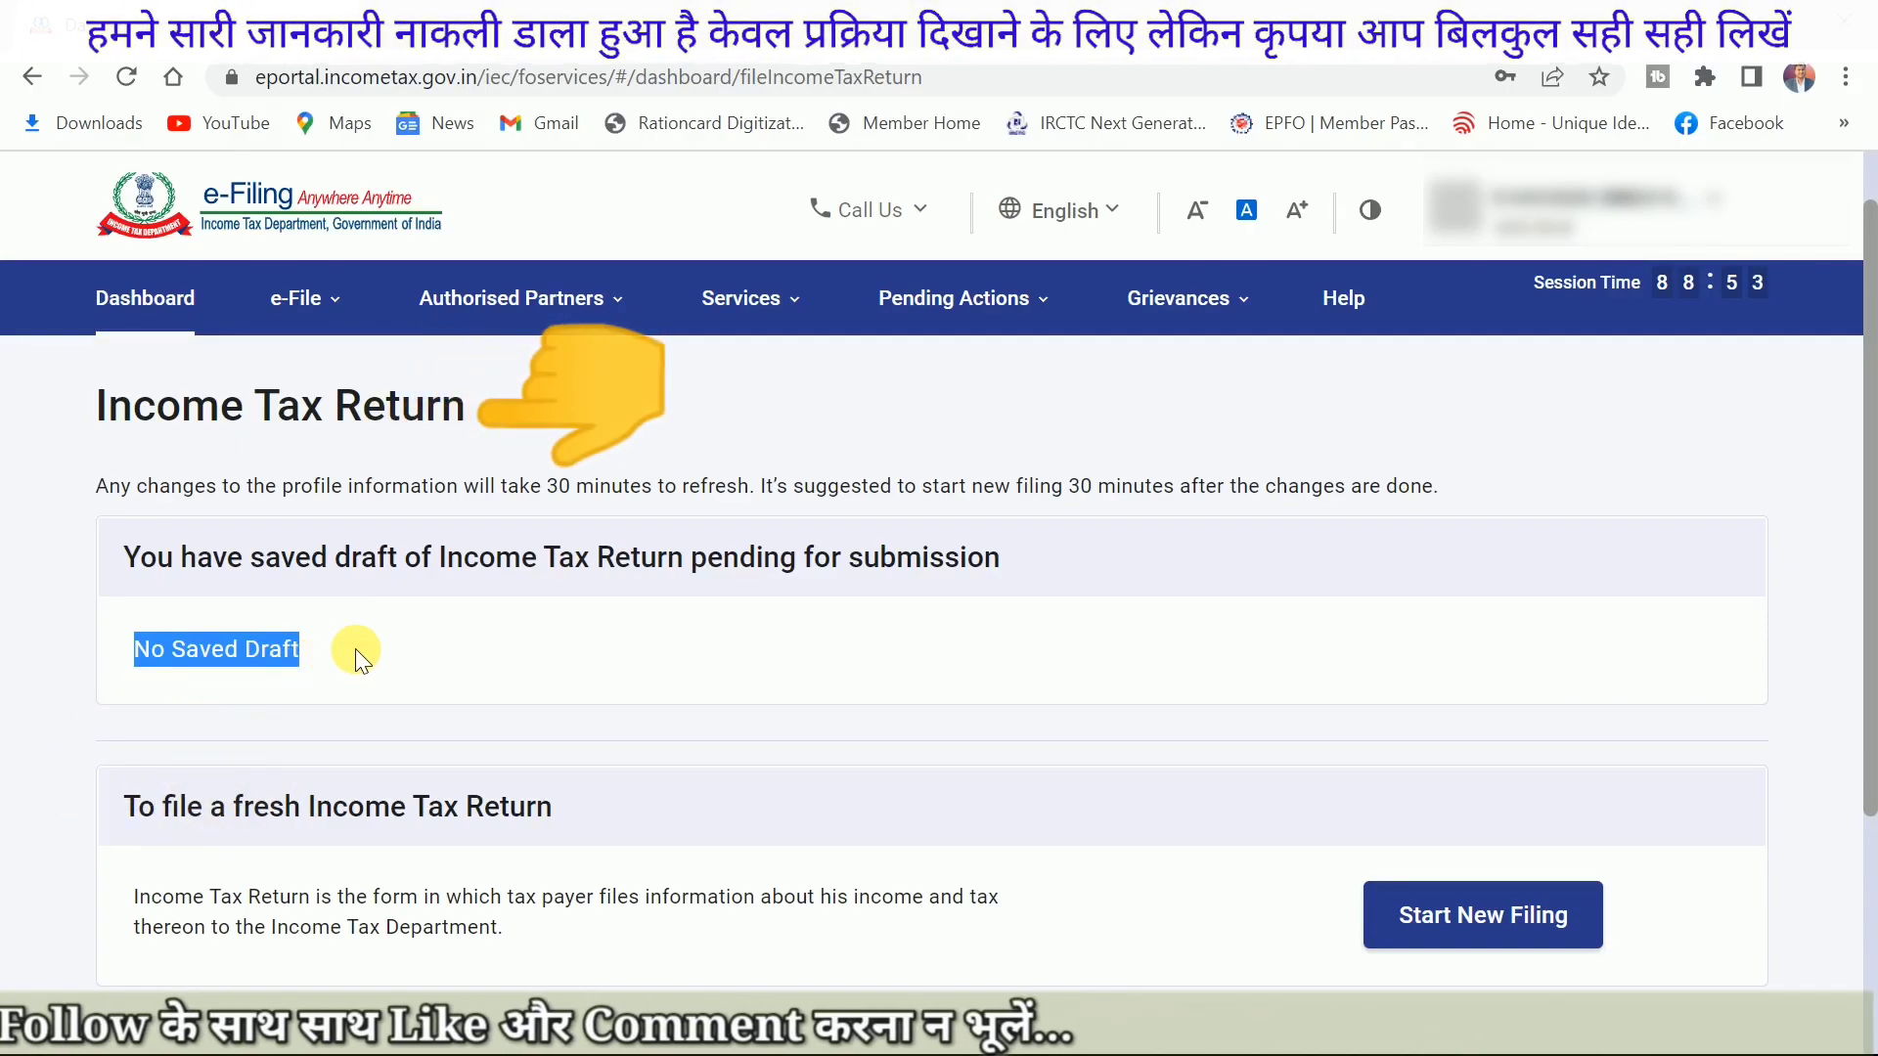
{"action": "left_click", "coordinate": [308, 655]}
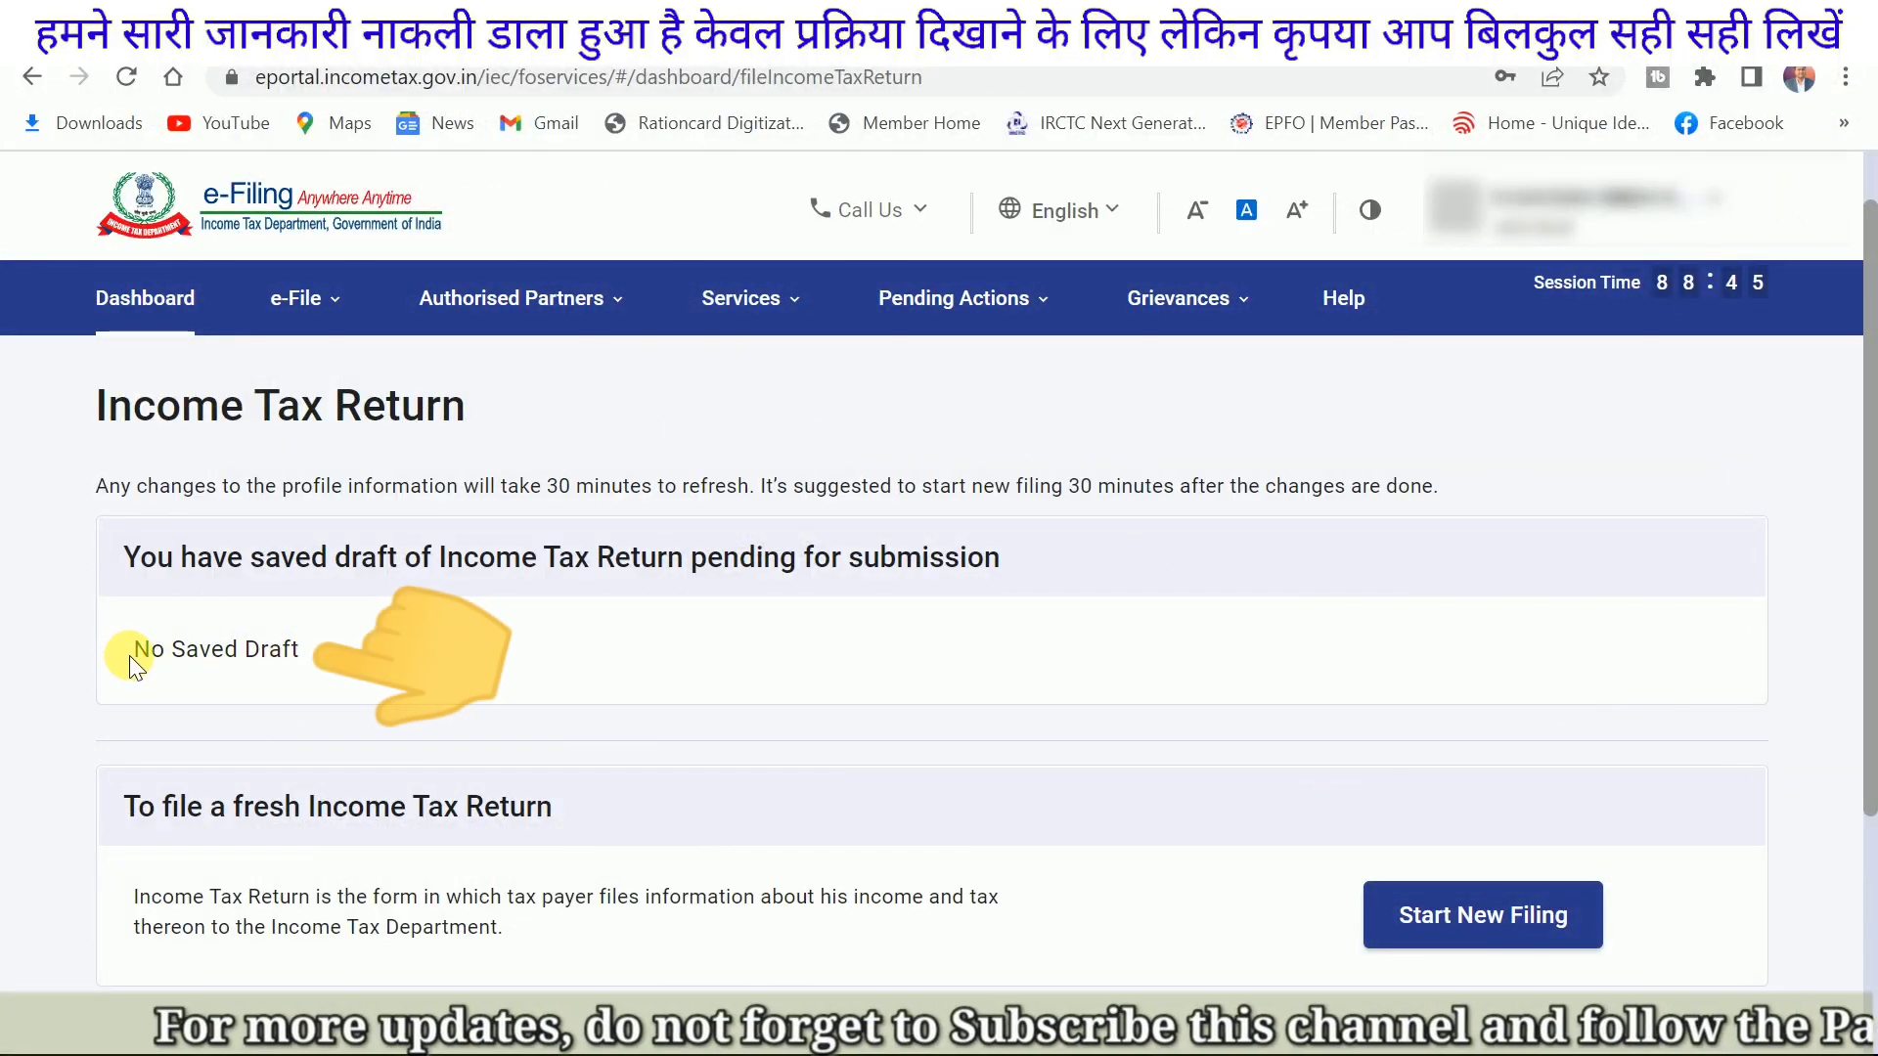
{"action": "mouse_move", "coordinate": [129, 655]}
{"action": "left_mouse_down"}
{"action": "mouse_move", "coordinate": [274, 669]}
{"action": "mouse_move", "coordinate": [131, 655]}
{"action": "left_mouse_up"}
{"action": "left_click", "coordinate": [309, 642]}
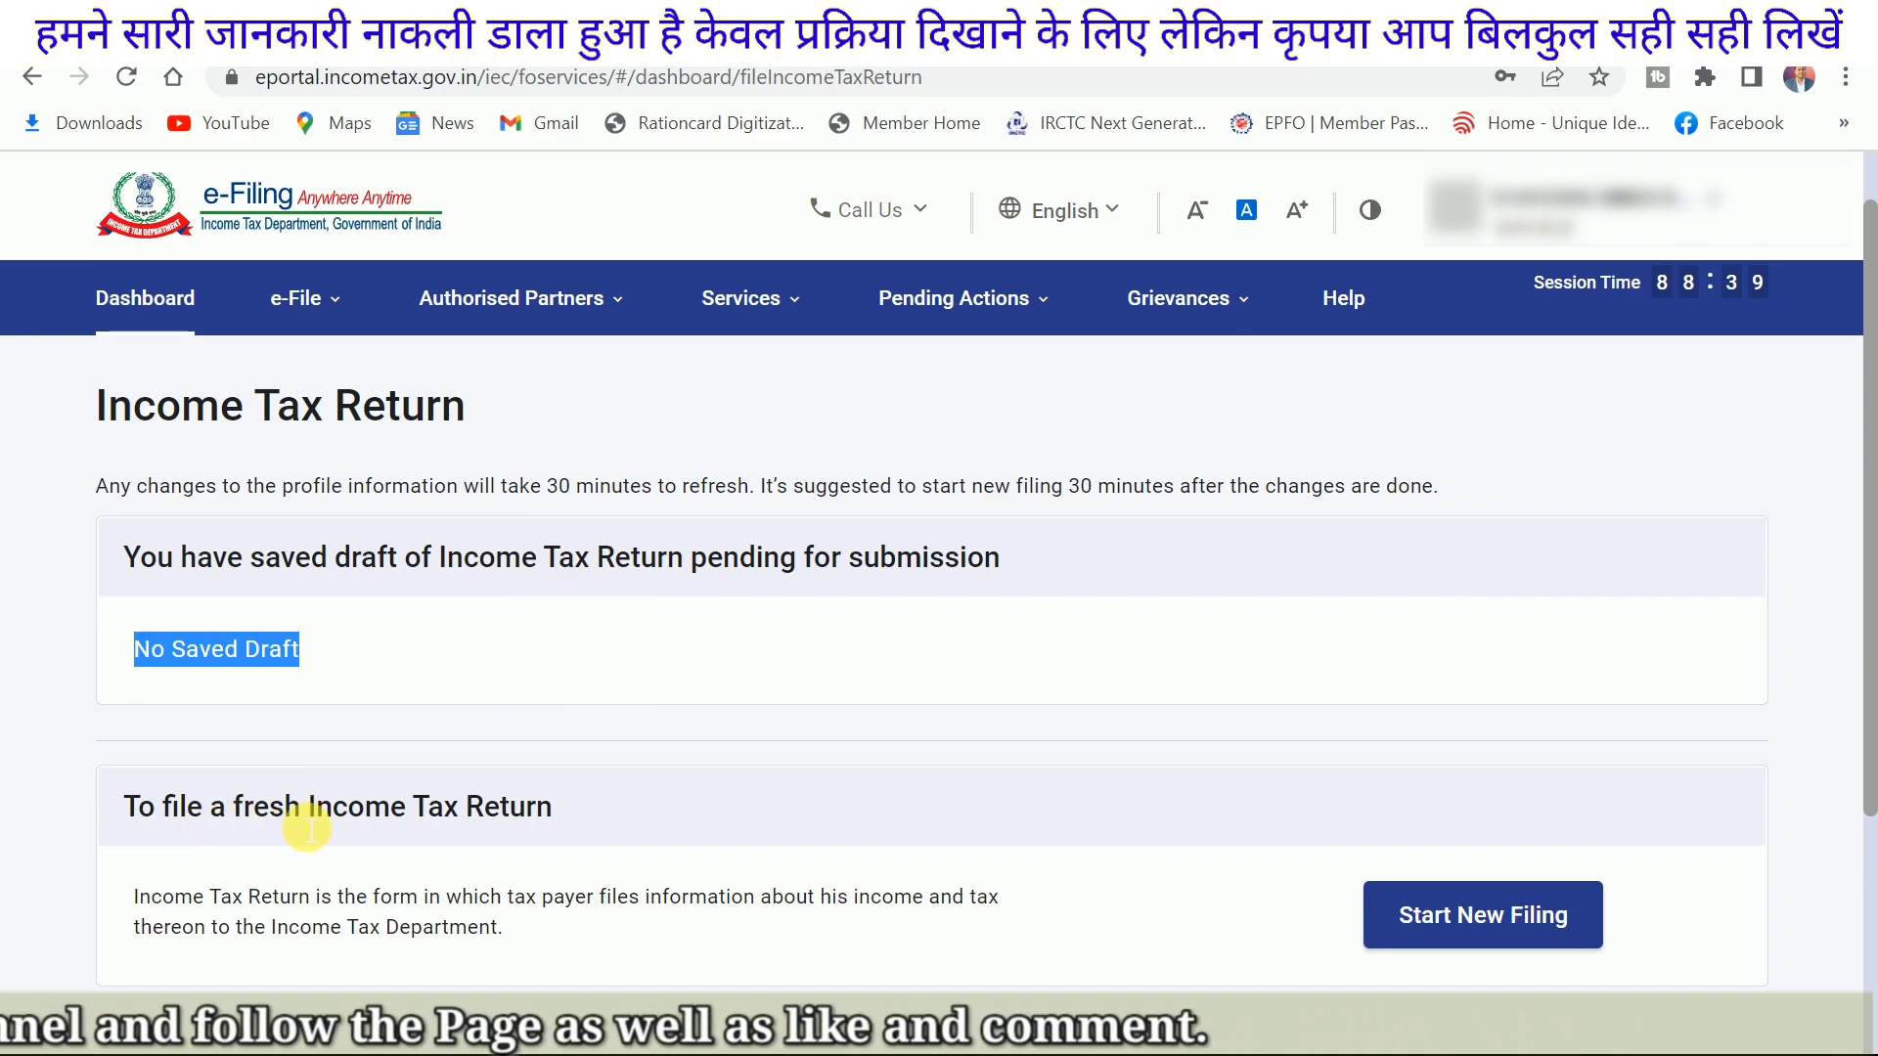
{"action": "left_click", "coordinate": [141, 820]}
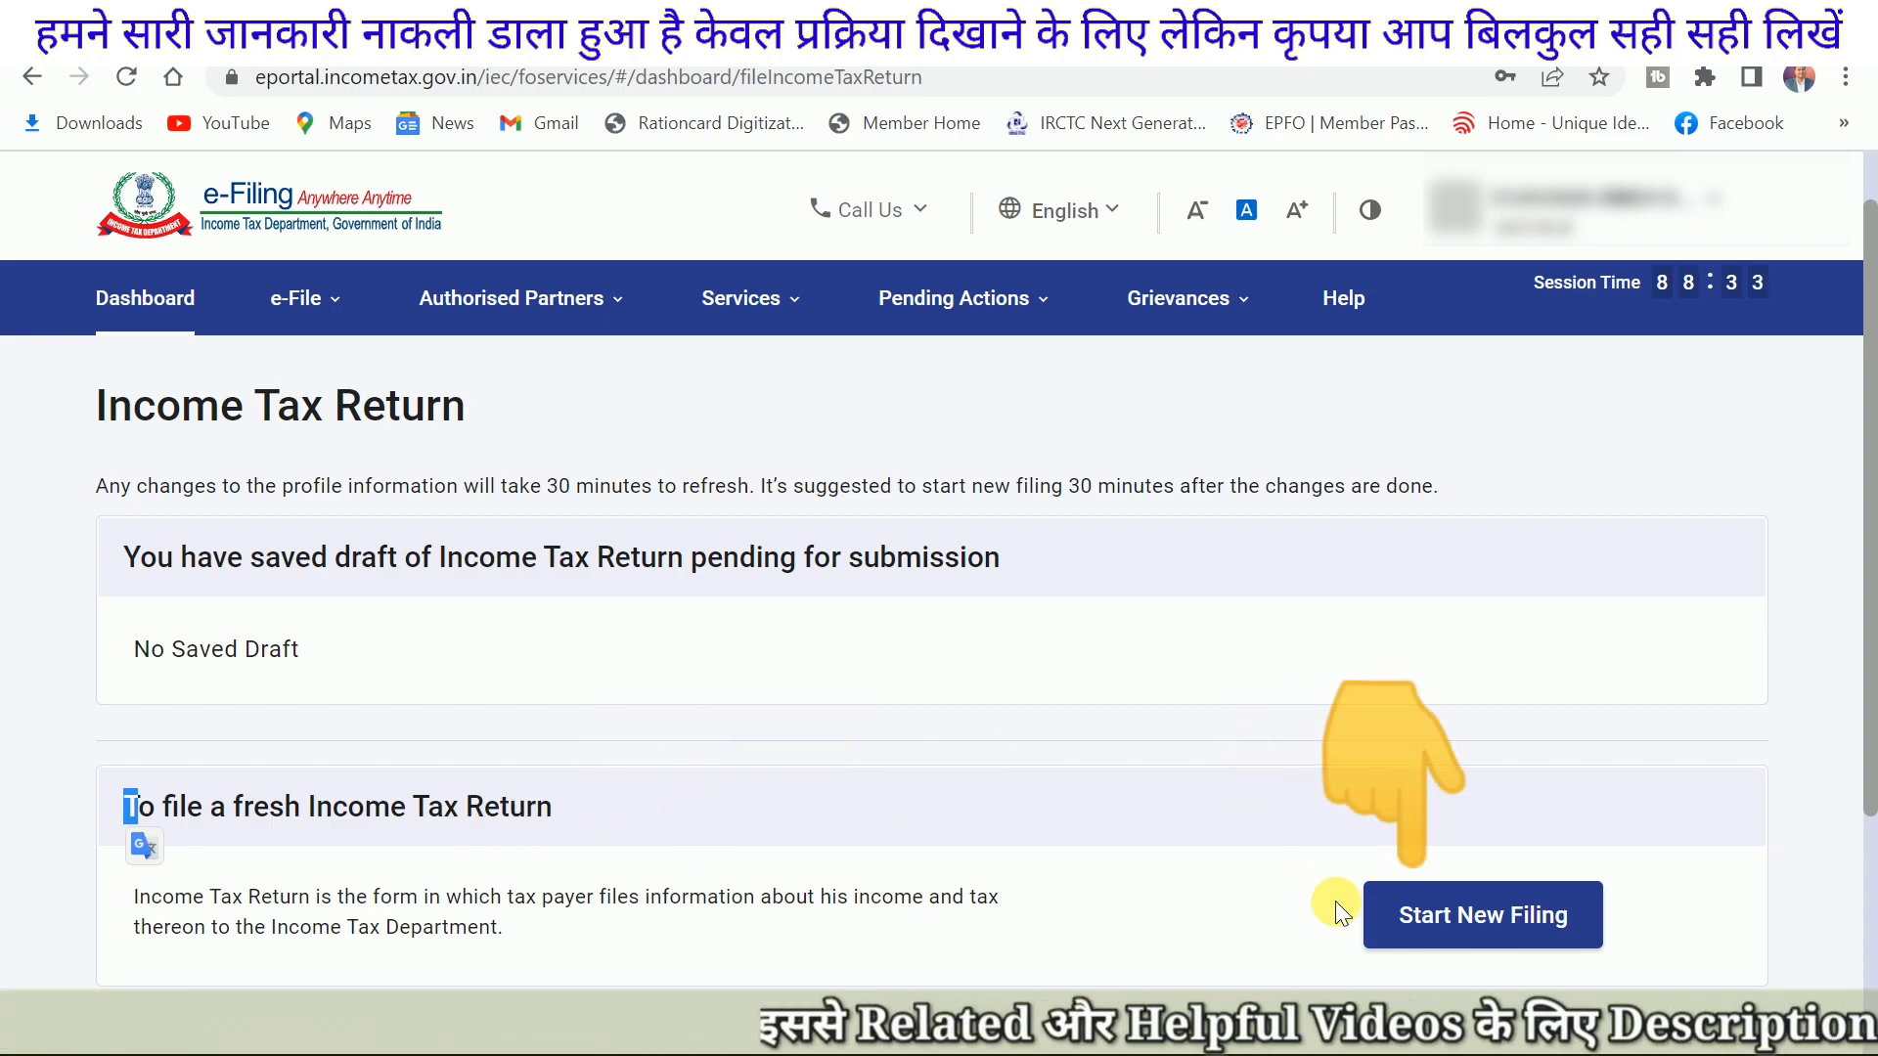
Step: Start a new filing and continue with Individual as the applicable status
{"action": "left_click", "coordinate": [1462, 933]}
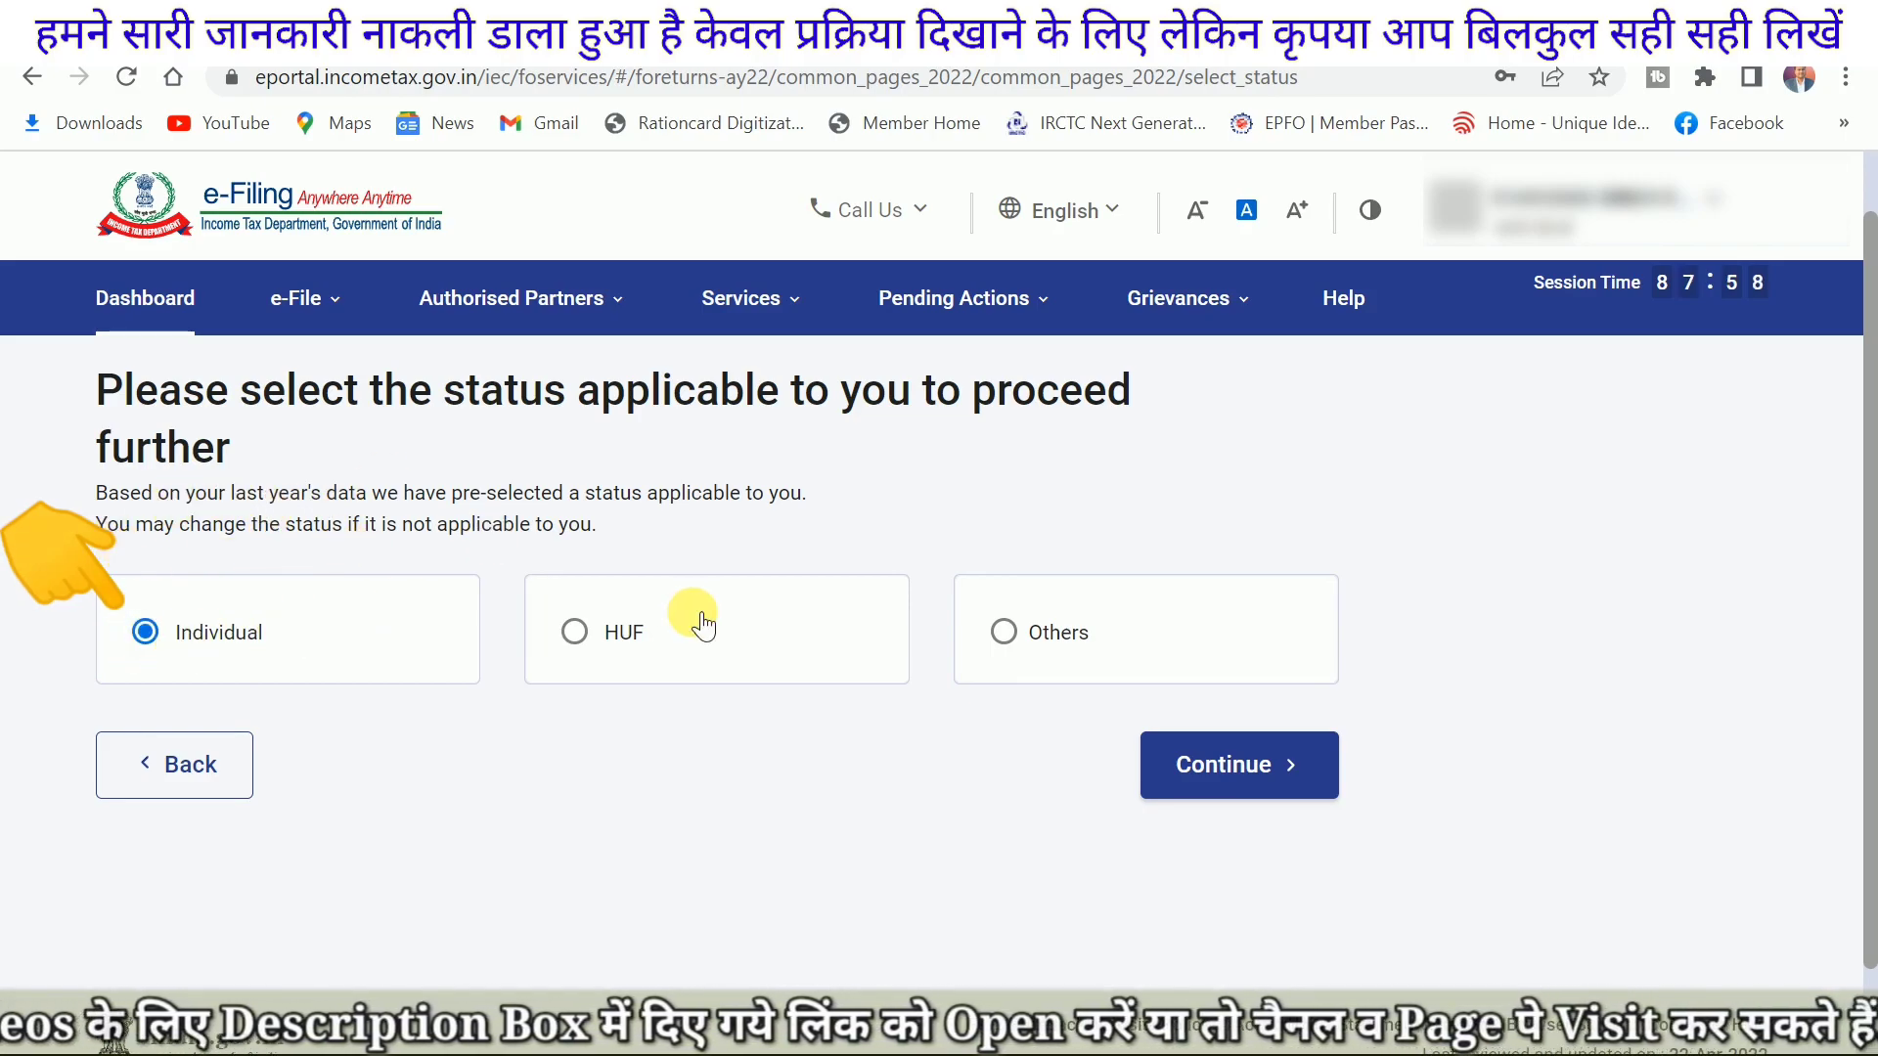
{"action": "left_click", "coordinate": [595, 641]}
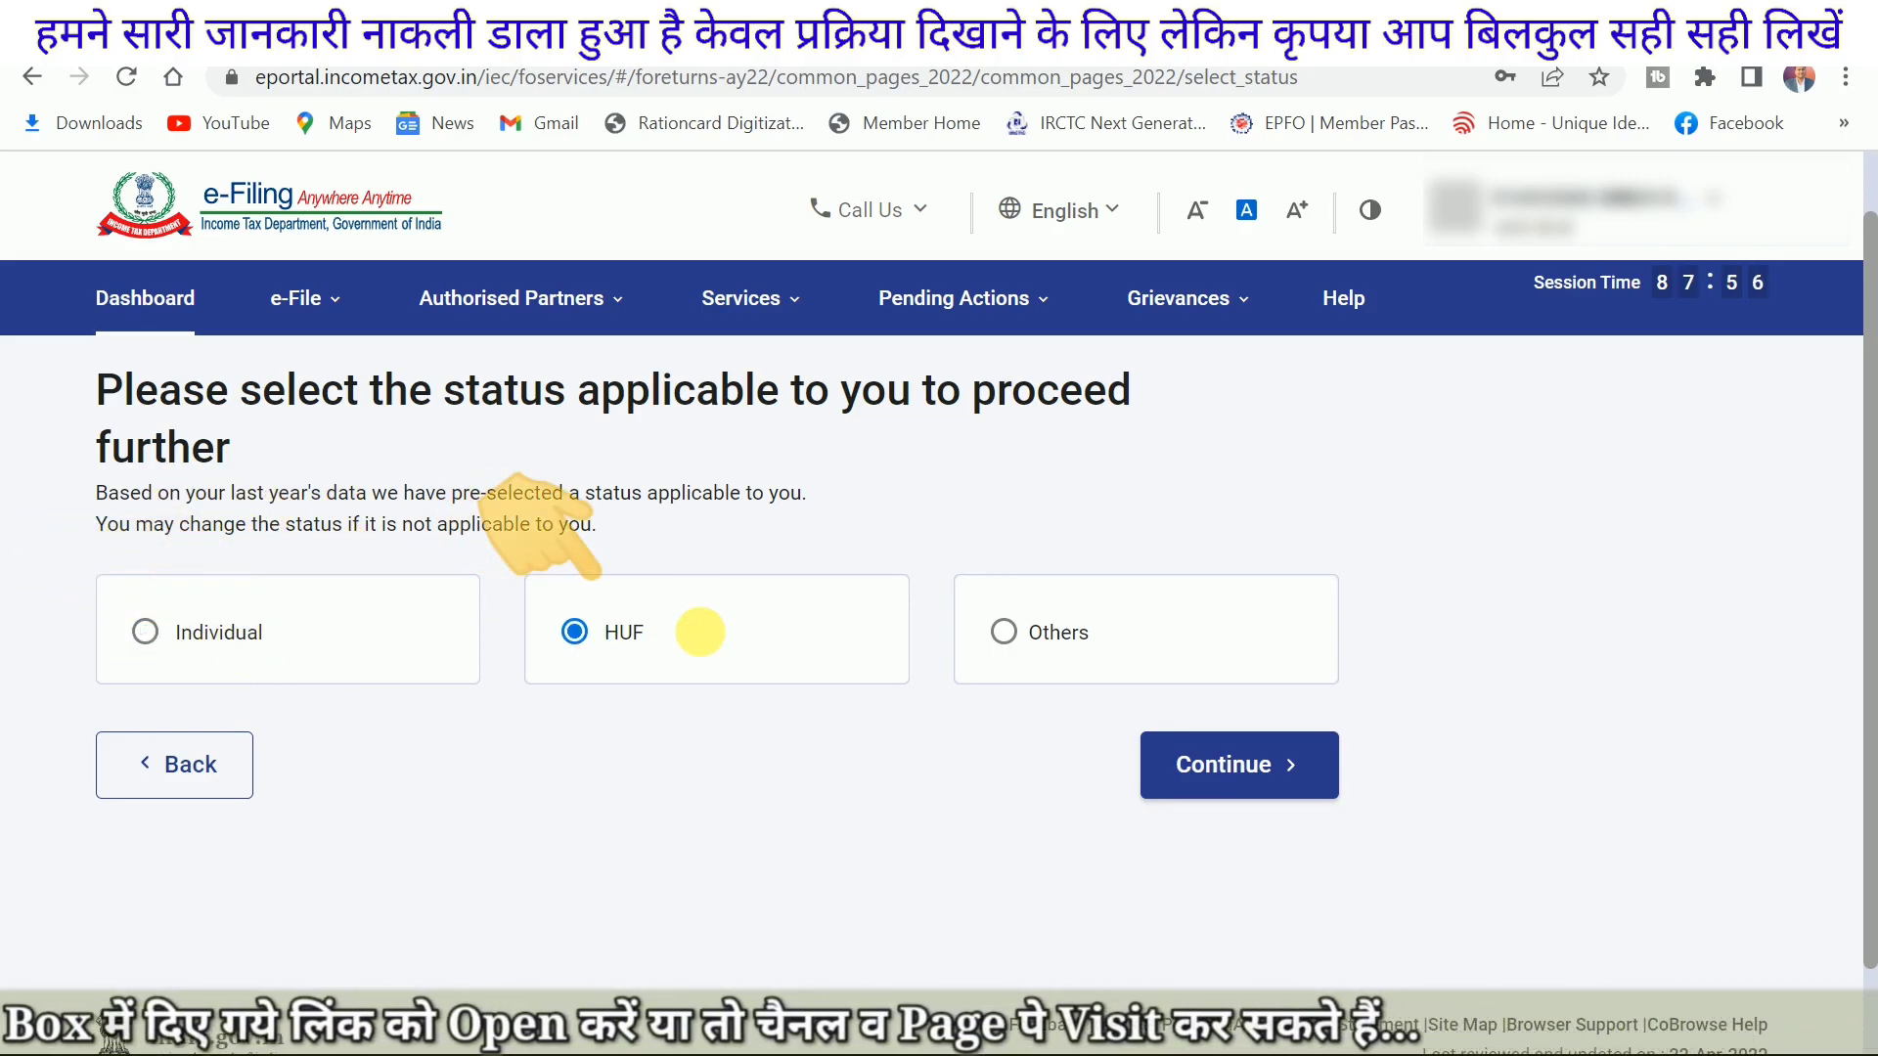
{"action": "left_click", "coordinate": [1007, 636]}
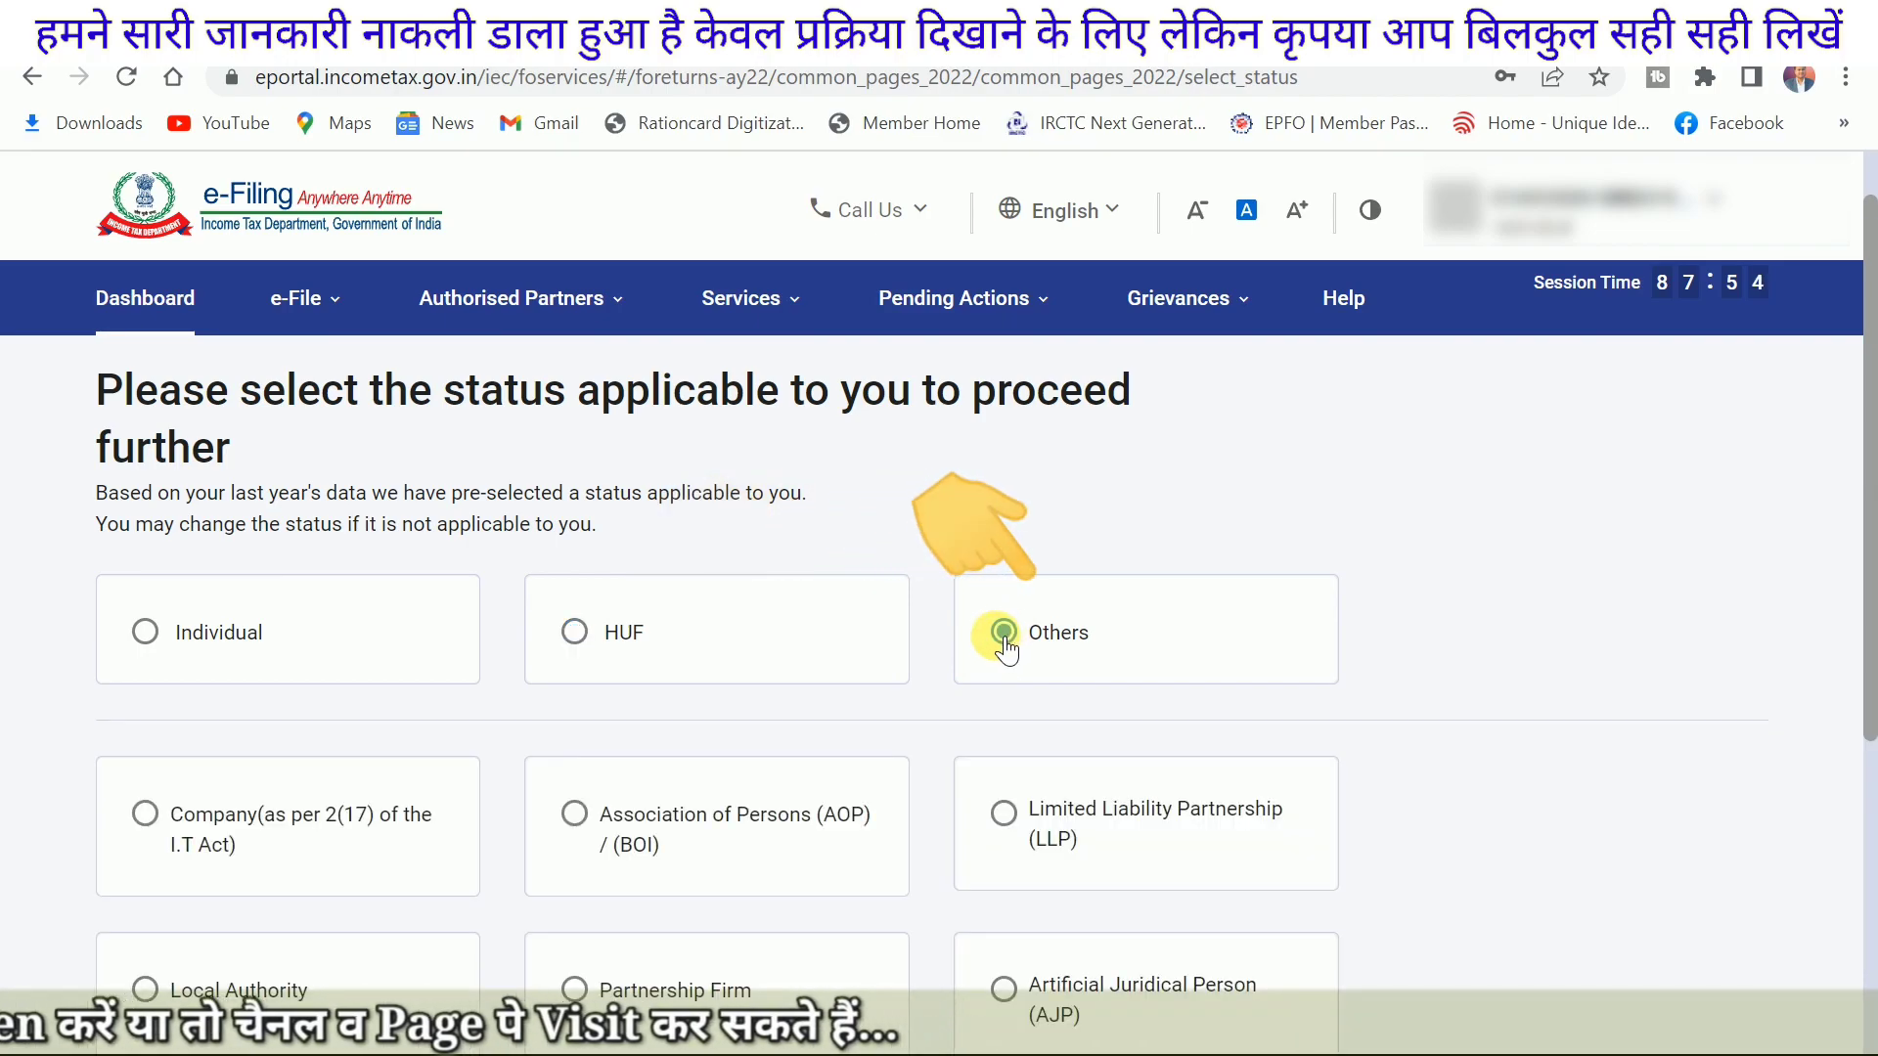
{"action": "left_click", "coordinate": [147, 633]}
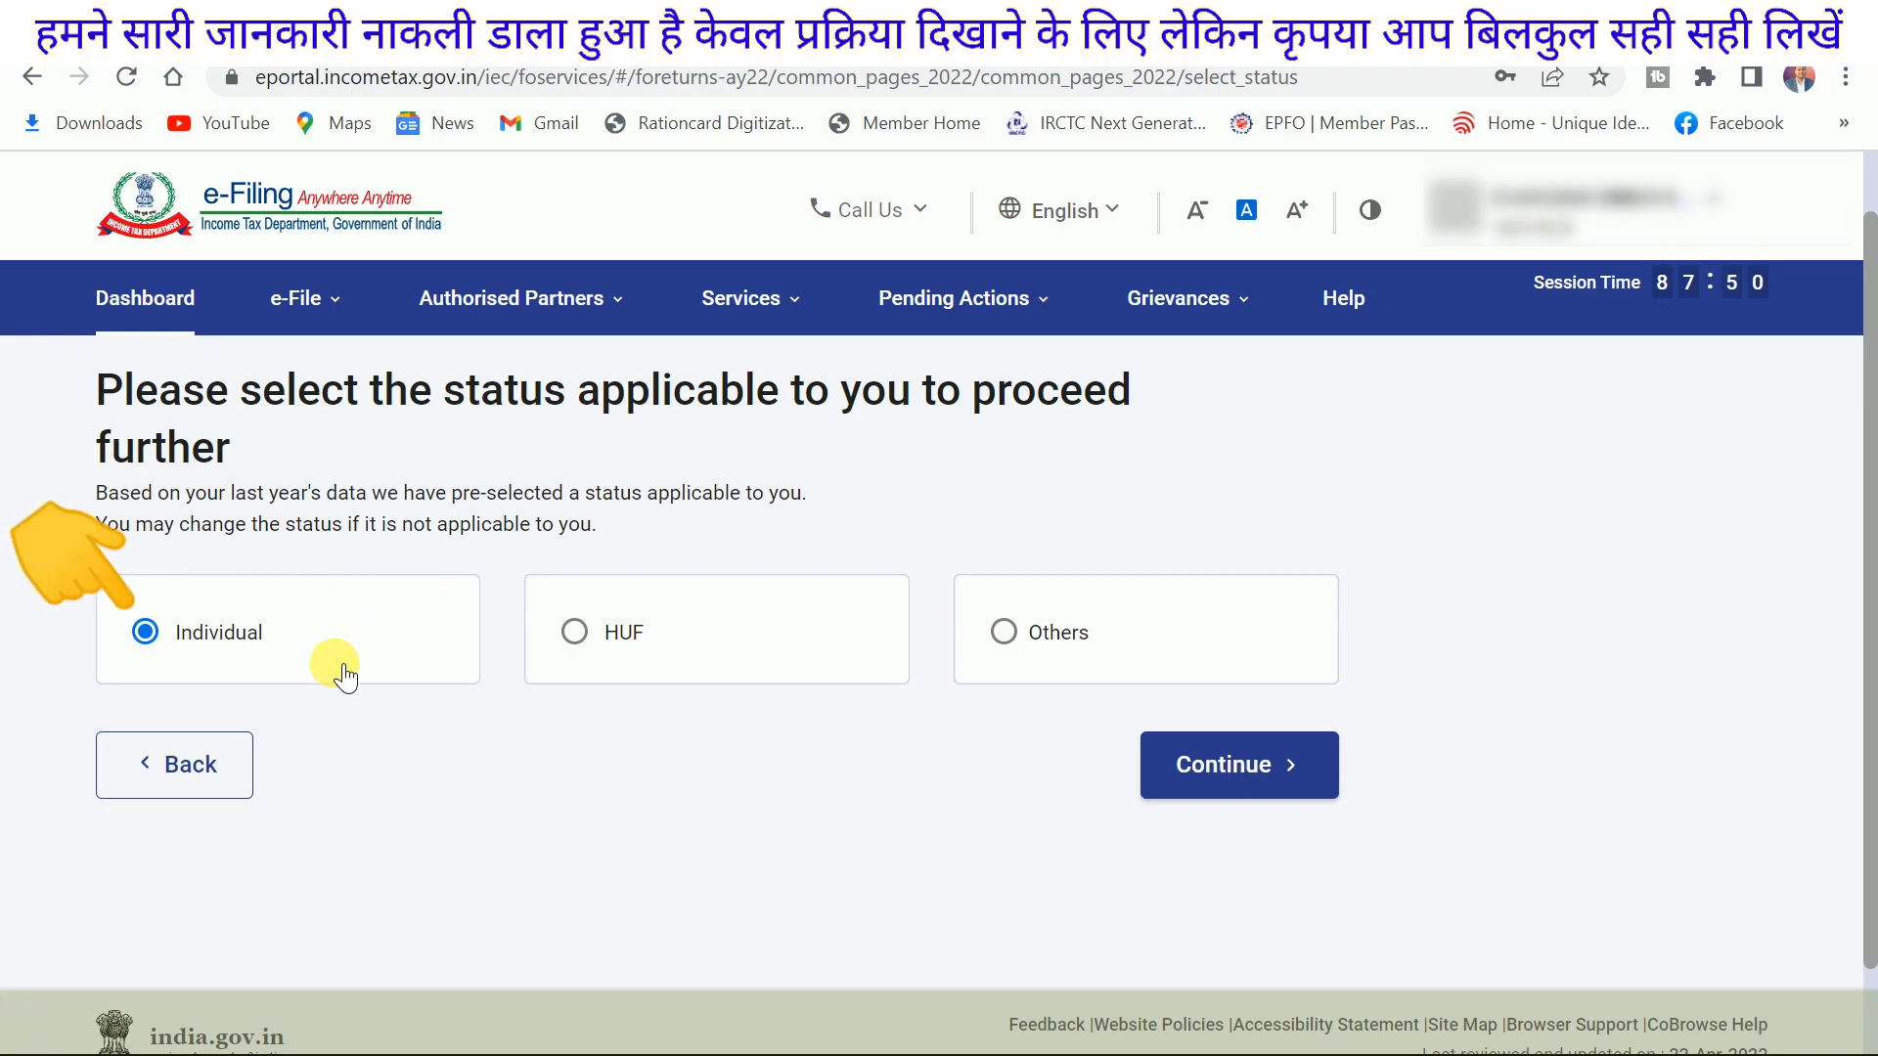
{"action": "left_click", "coordinate": [1205, 777]}
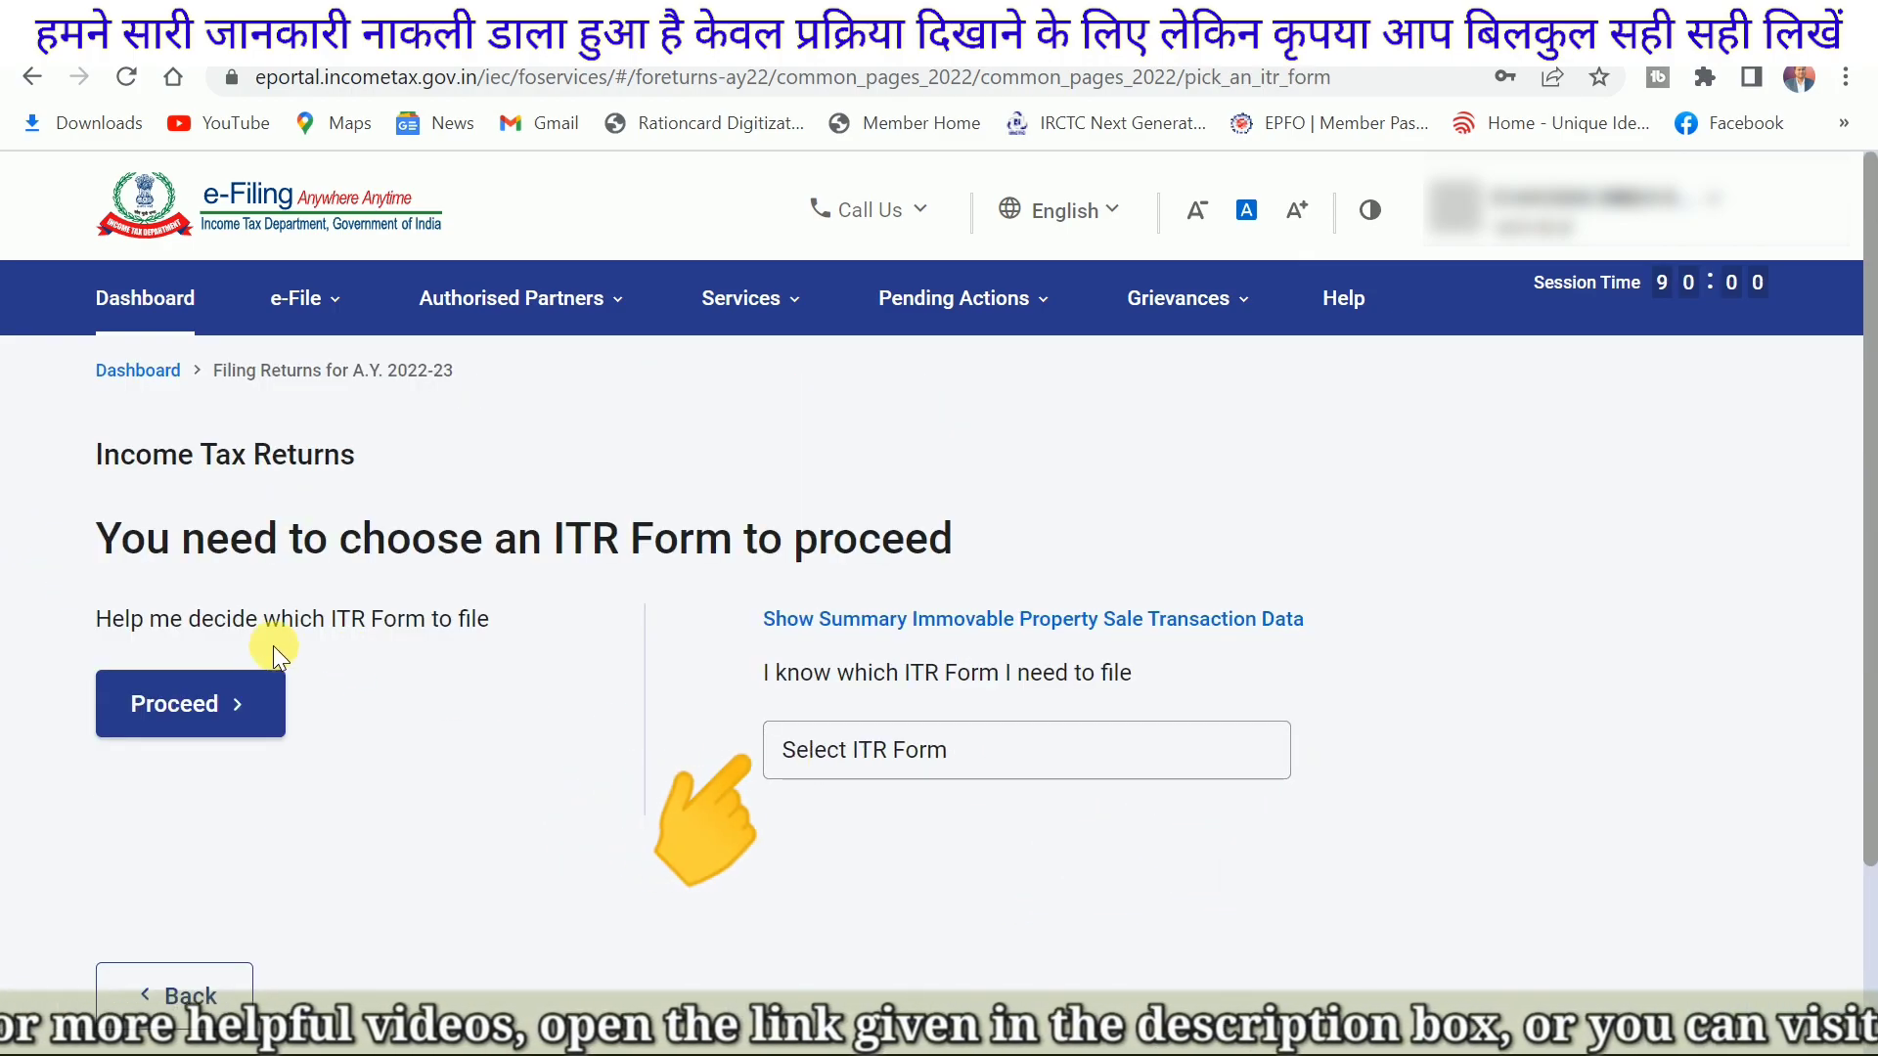
Step: Choose ITR - 4 as the return form and proceed with it
{"action": "left_click", "coordinate": [829, 774]}
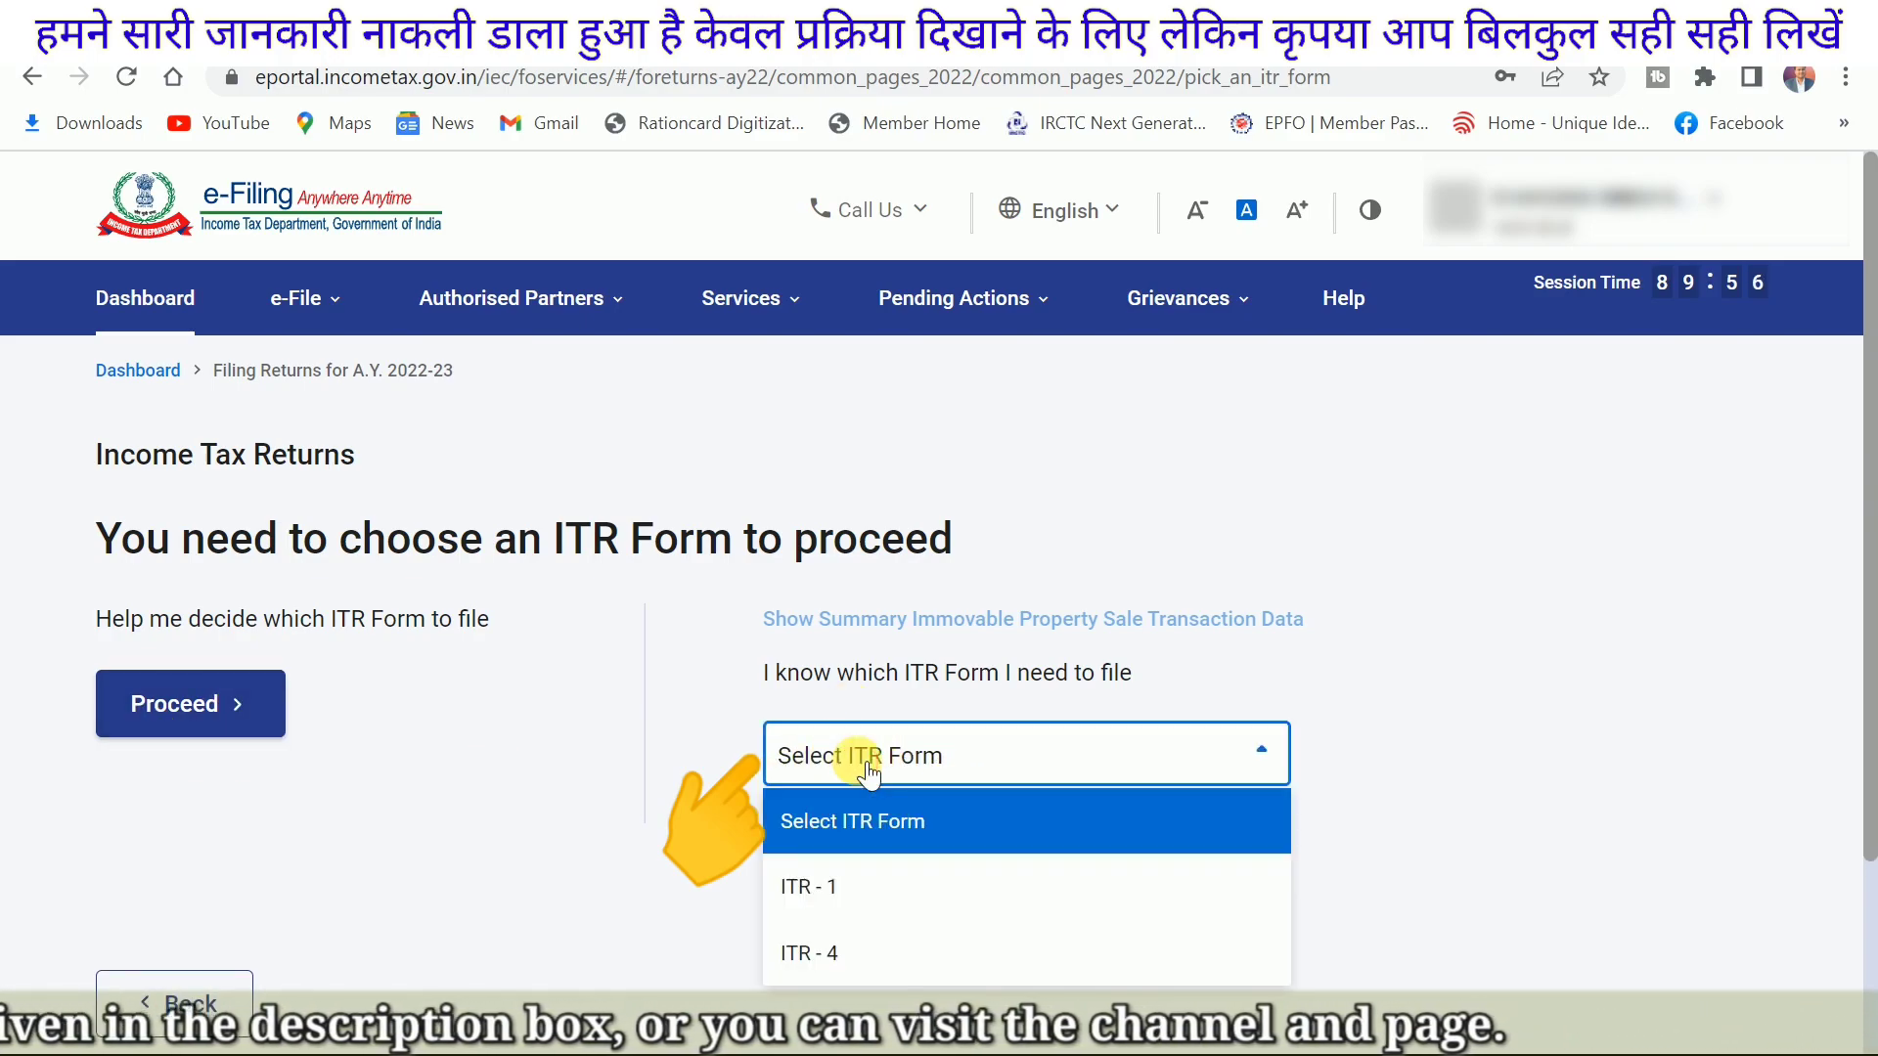
{"action": "left_click", "coordinate": [849, 963]}
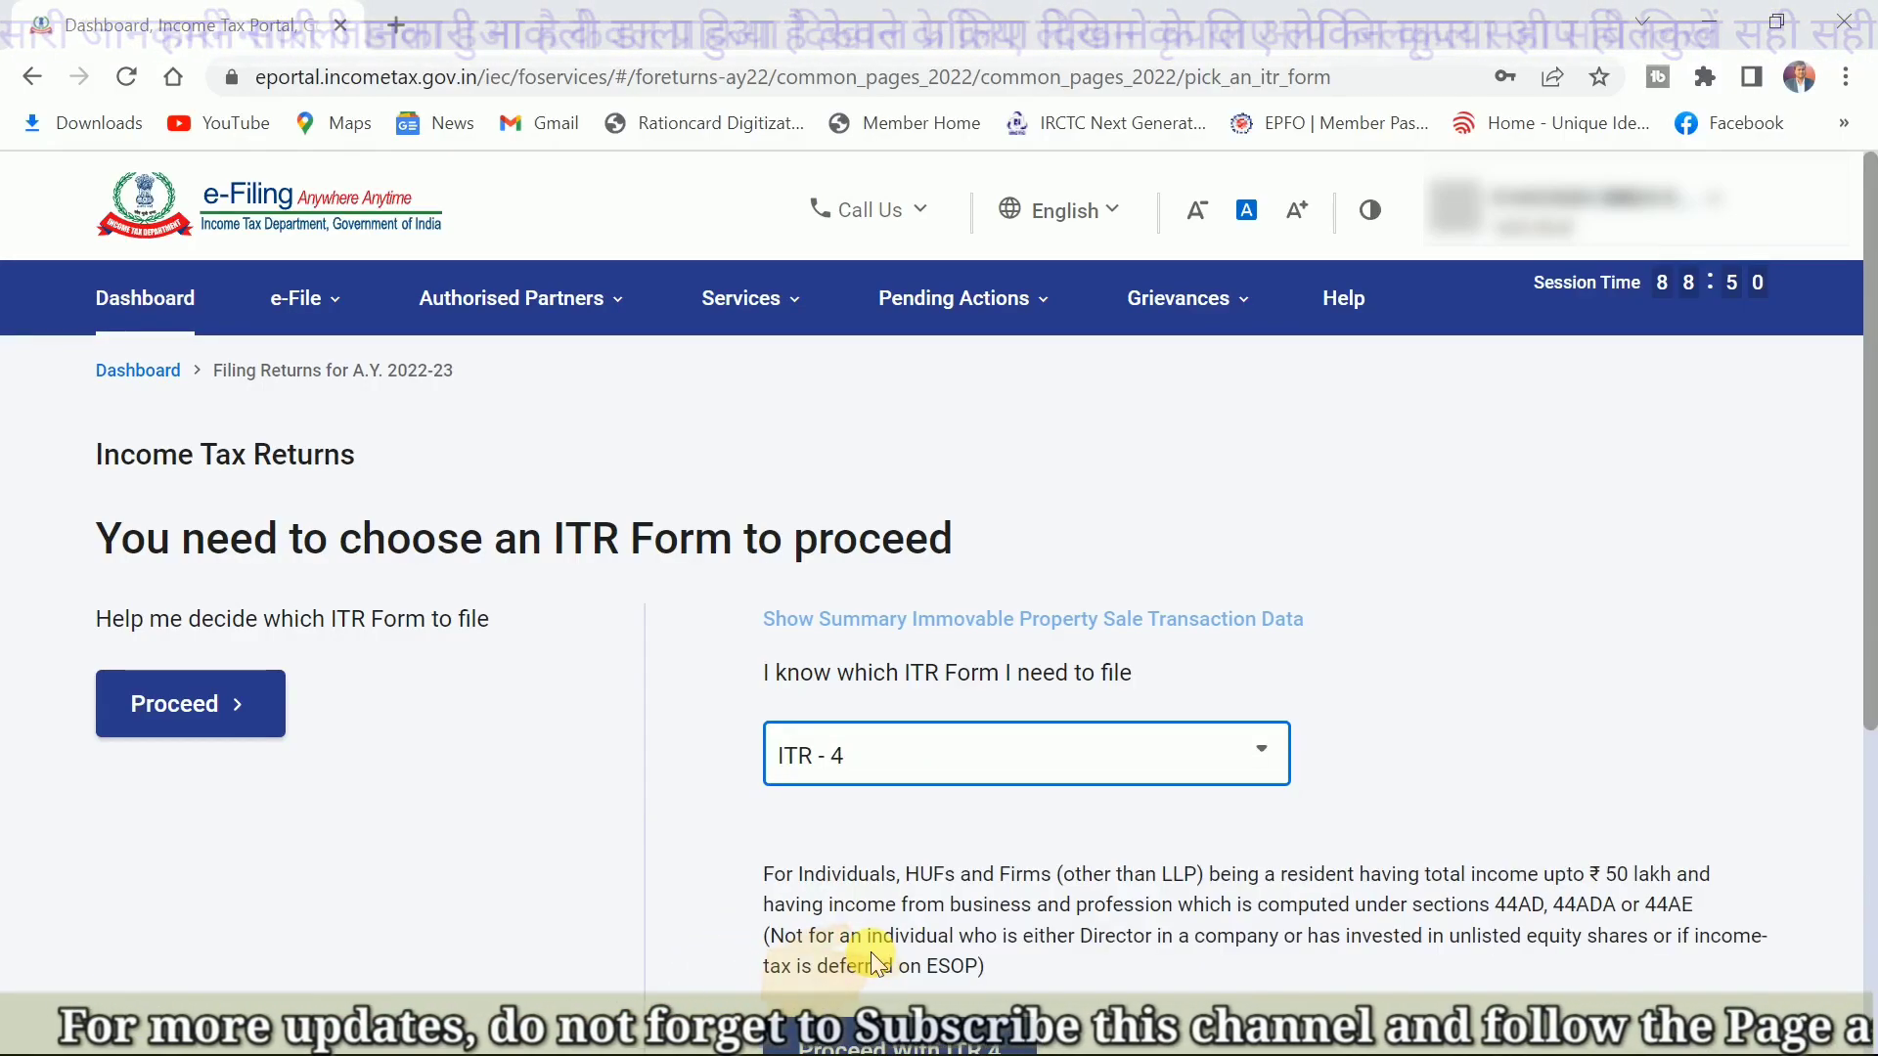
{"action": "scroll", "coordinate": [813, 863], "scroll_direction": "down", "scroll_amount": 2}
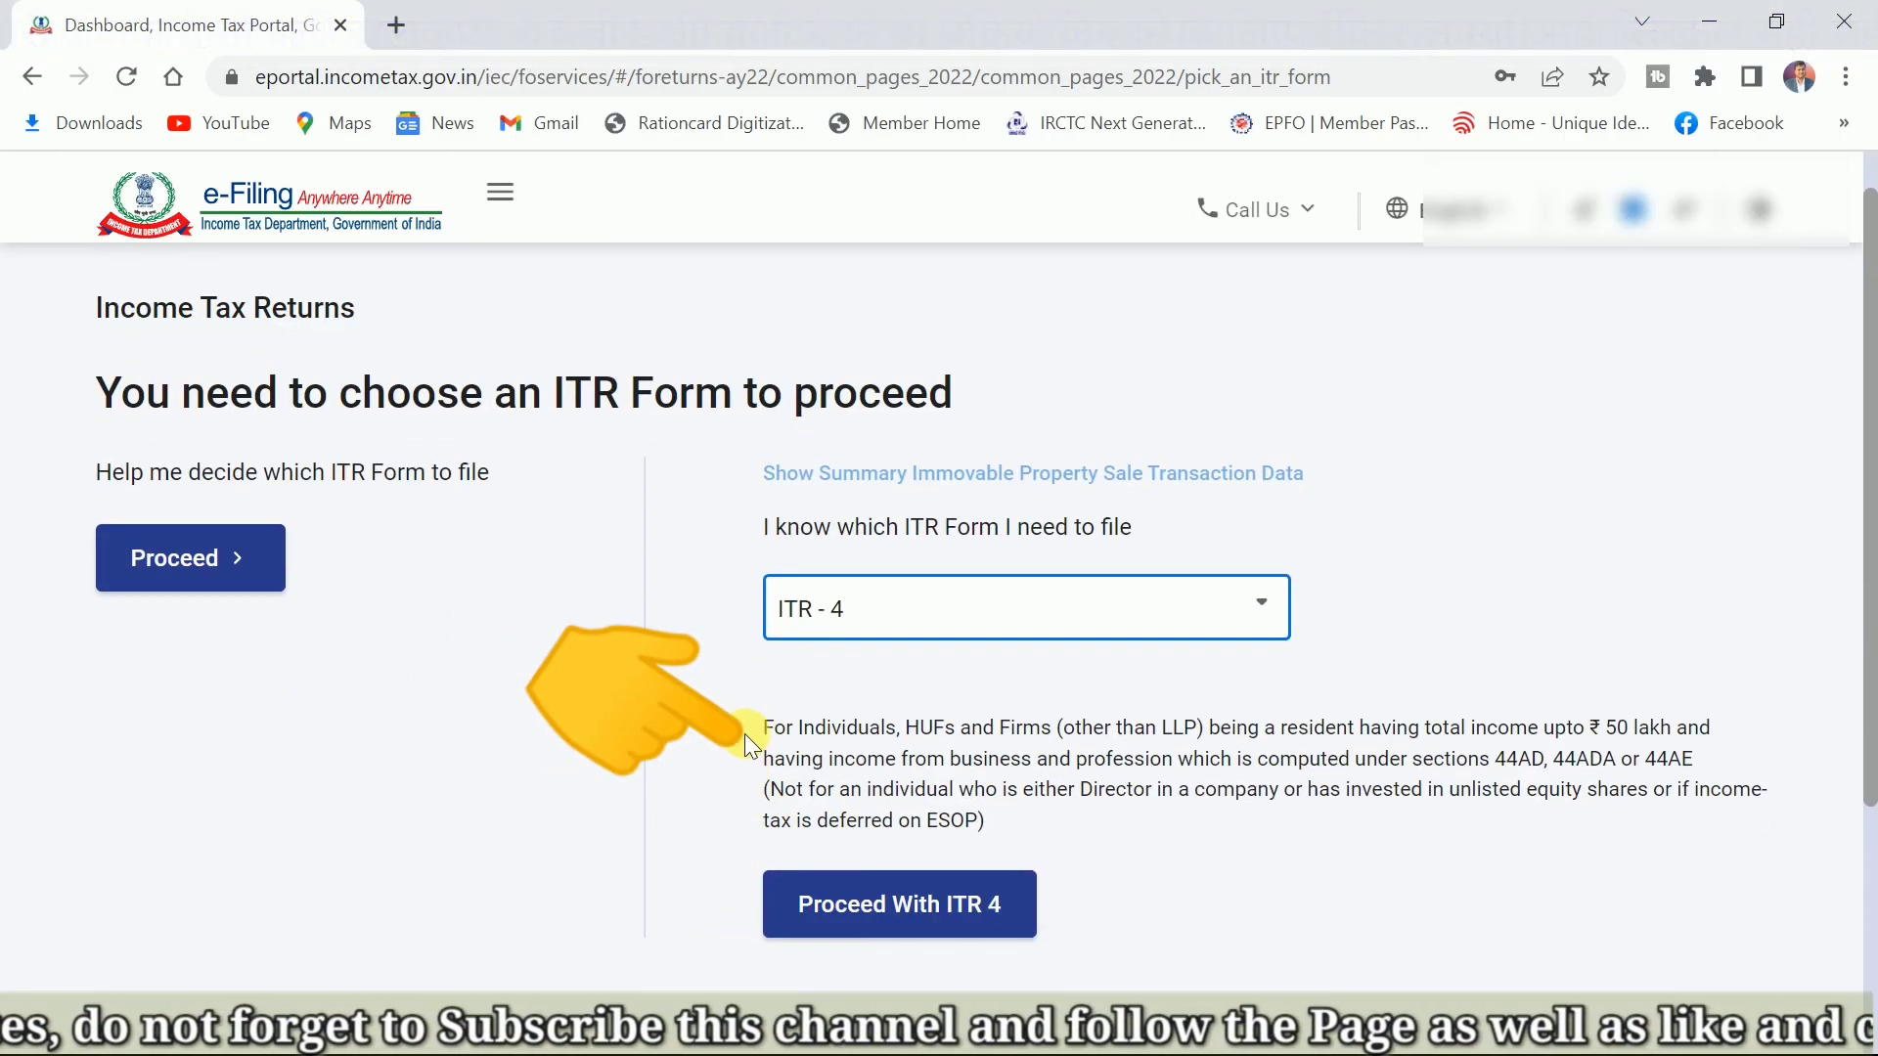
{"action": "left_click_drag", "start_coordinate": [769, 725], "coordinate": [836, 729]}
{"action": "left_click", "coordinate": [1039, 760]}
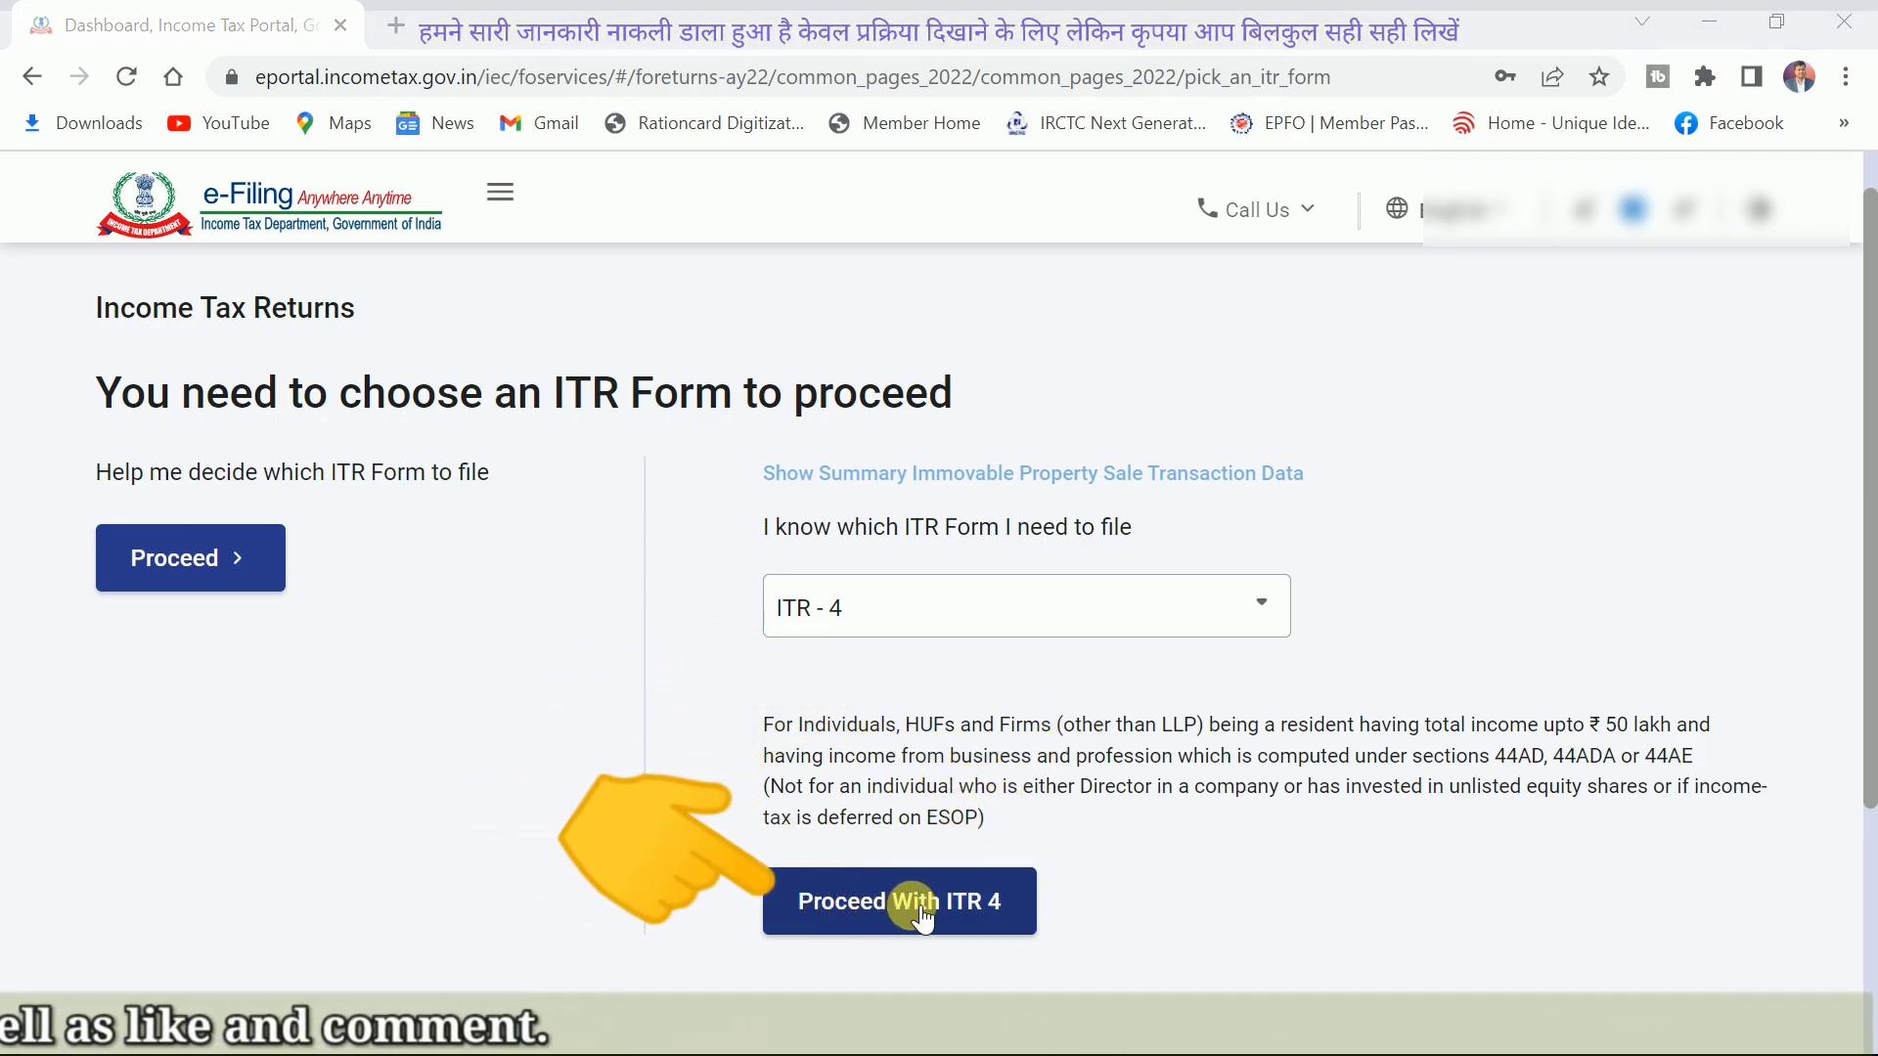
{"action": "left_click", "coordinate": [959, 906]}
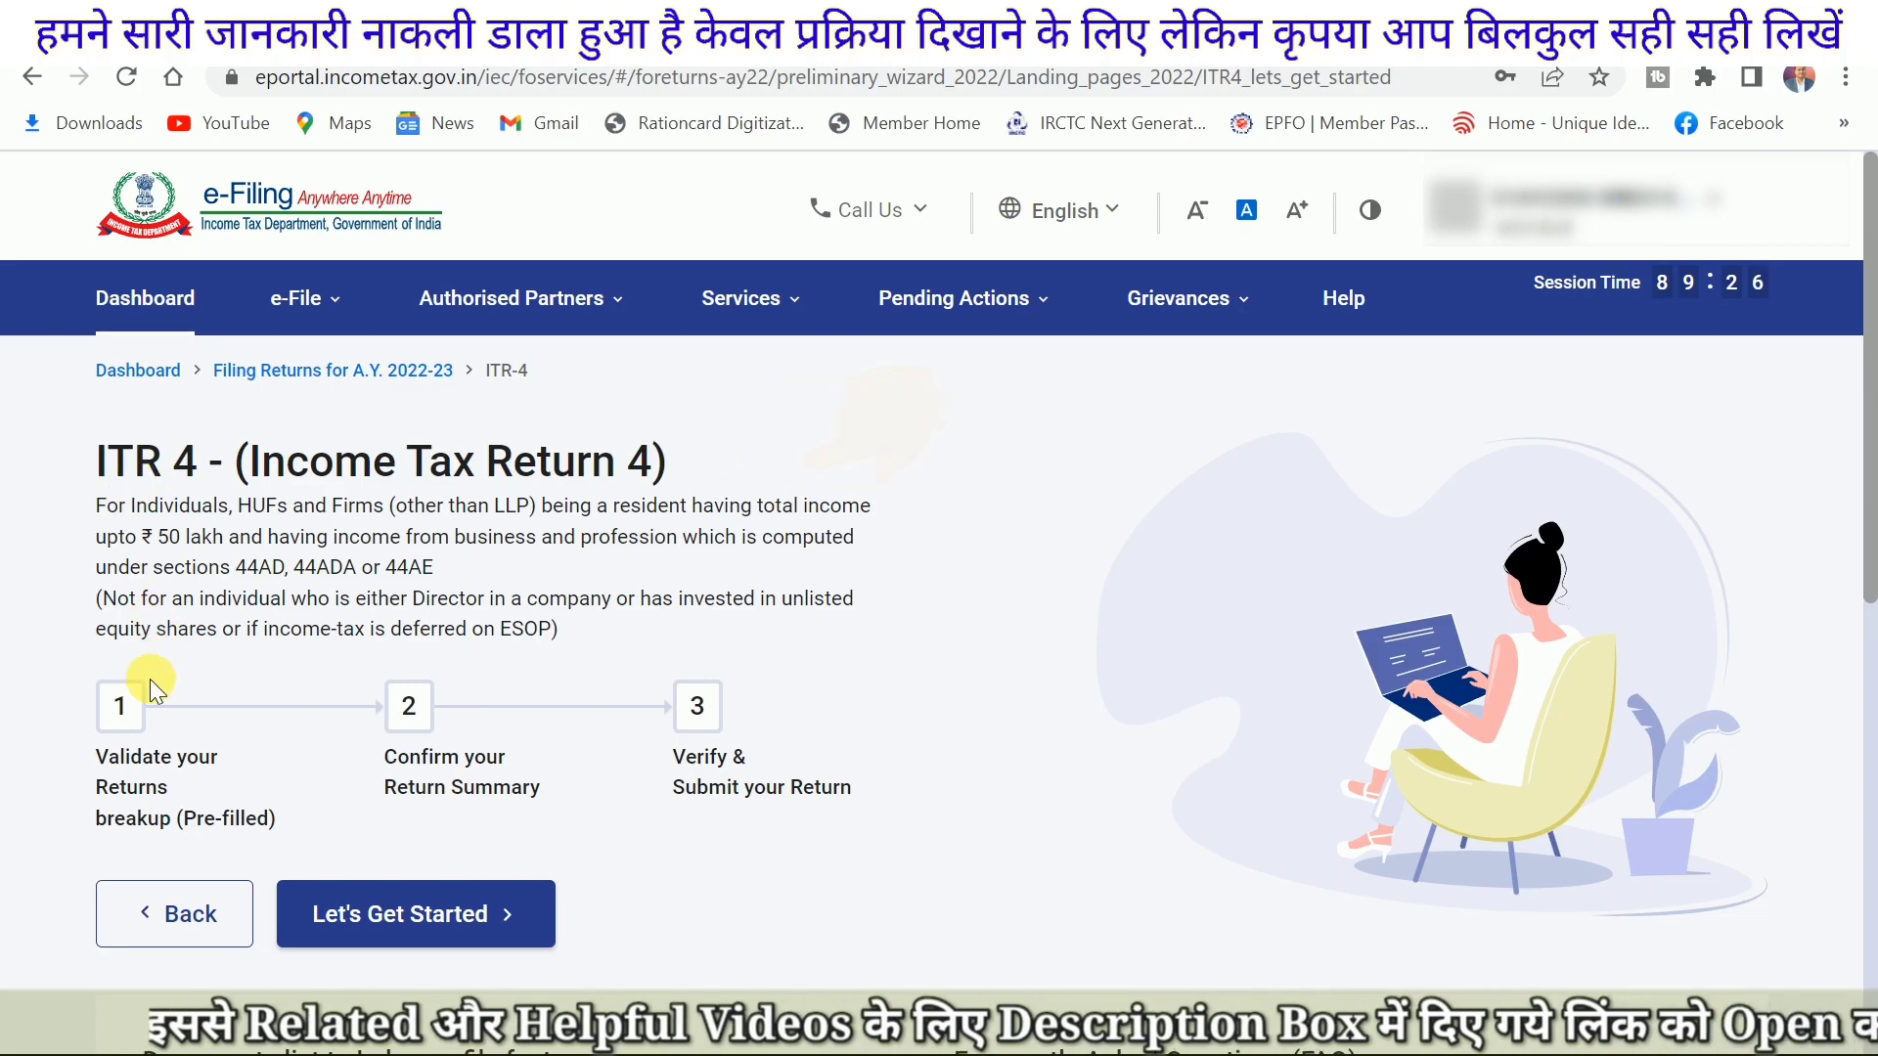
{"action": "scroll", "coordinate": [139, 720], "scroll_direction": "down", "scroll_amount": 2}
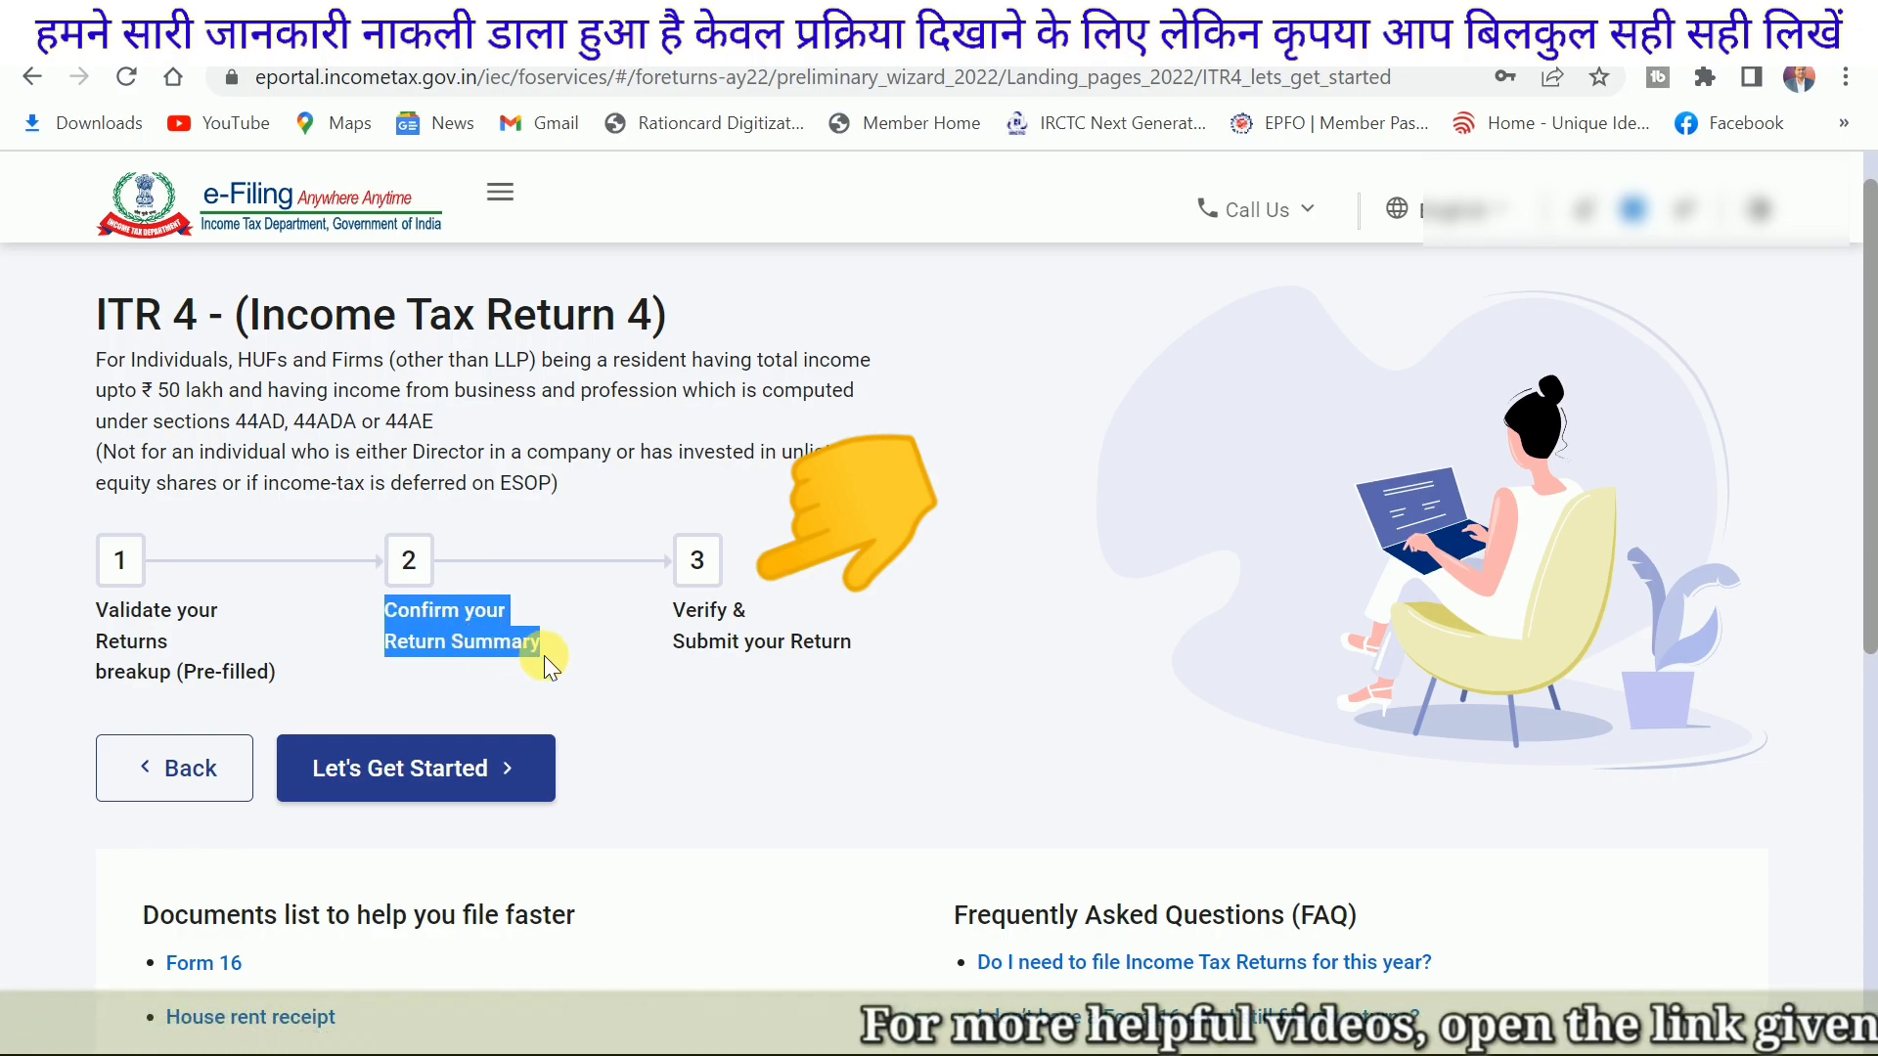
Step: Review the three filing stages on the ITR 4 introduction page and get started with the return
{"action": "left_click", "coordinate": [564, 634]}
{"action": "left_click_drag", "start_coordinate": [674, 604], "coordinate": [859, 657]}
{"action": "left_click", "coordinate": [791, 655]}
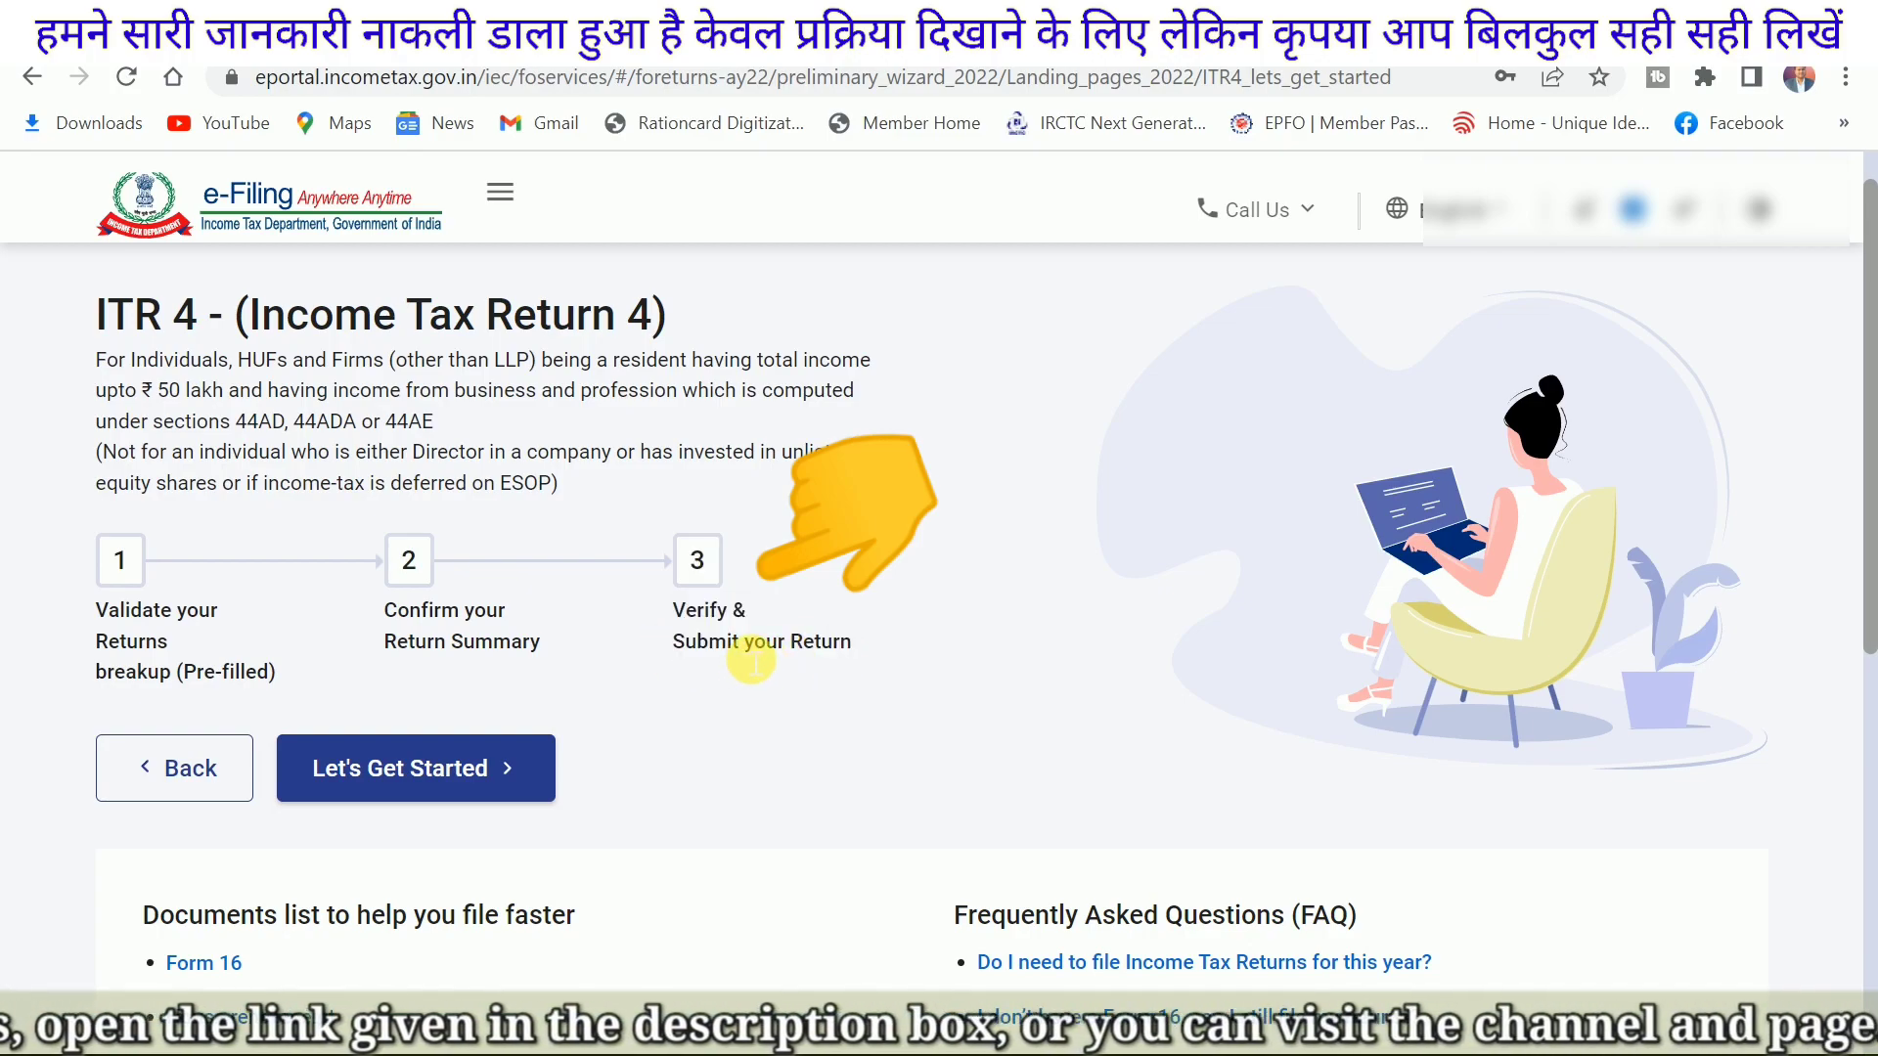
{"action": "scroll", "coordinate": [751, 663], "scroll_direction": "down", "scroll_amount": 2}
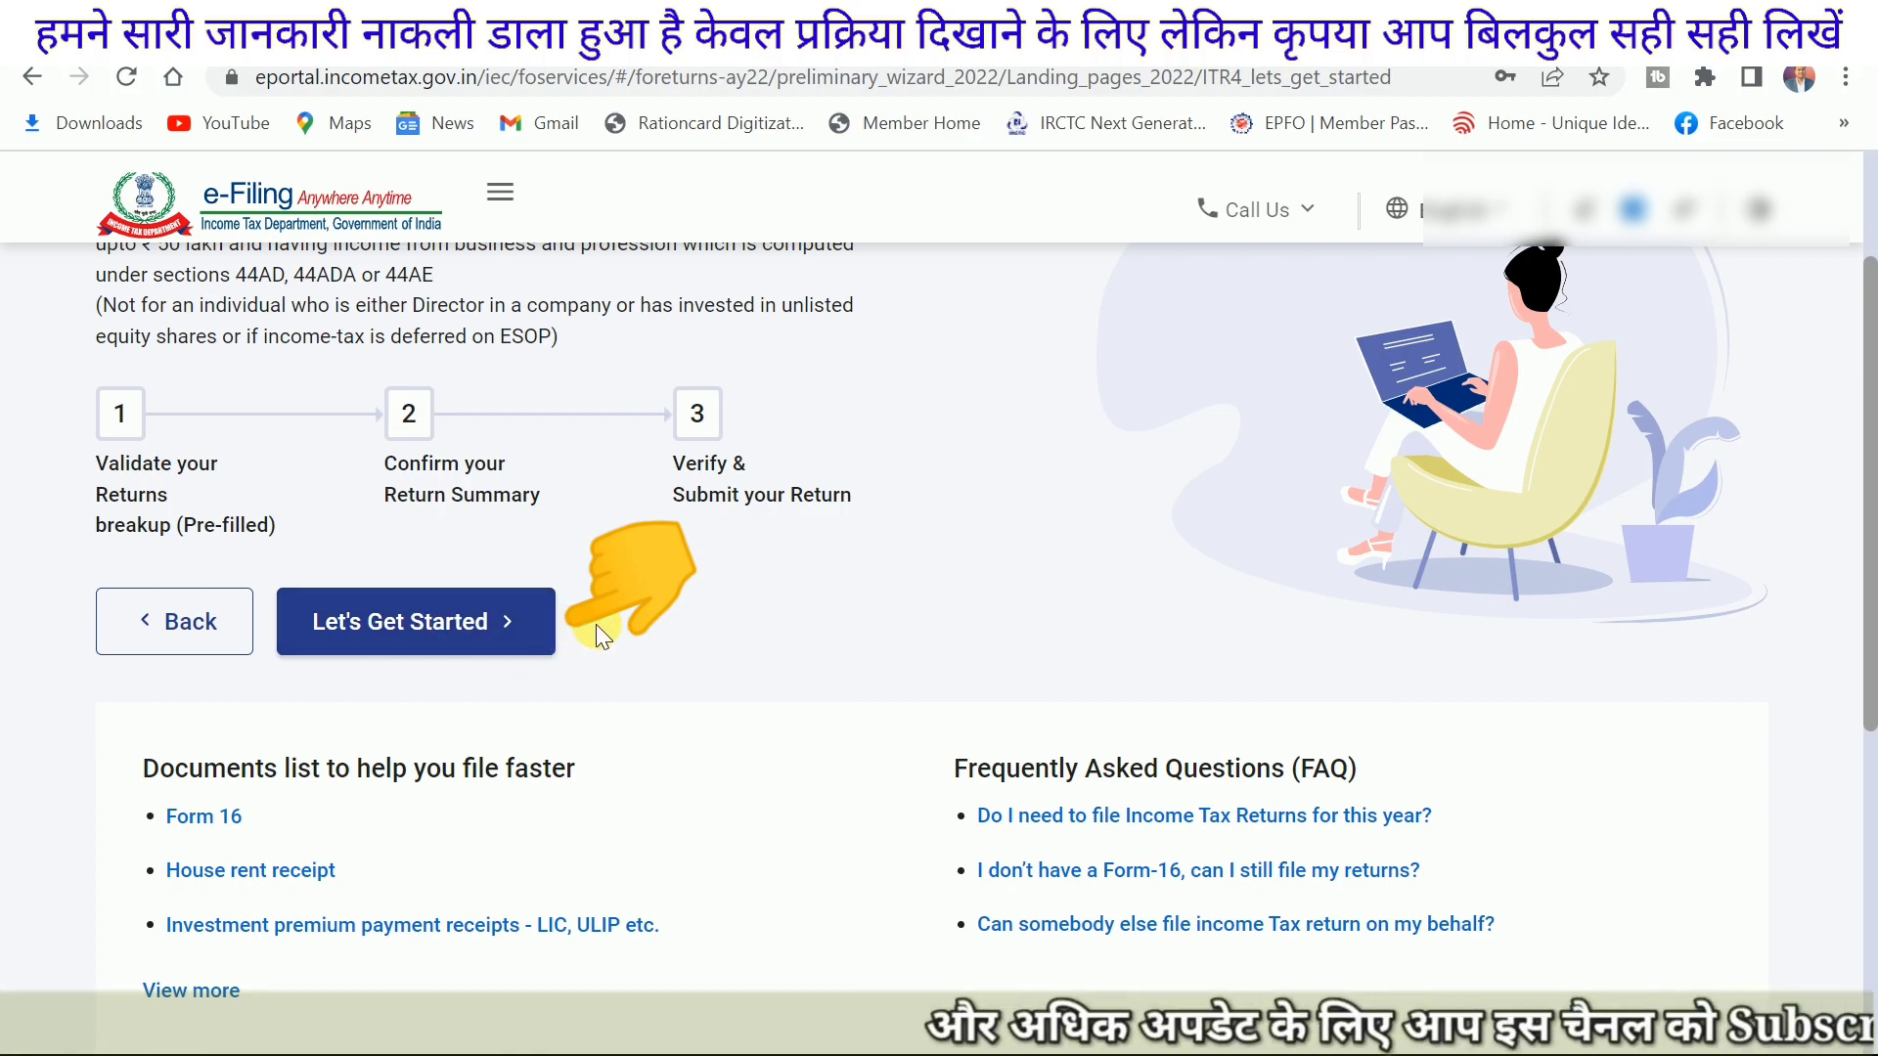
{"action": "scroll", "coordinate": [586, 618], "scroll_direction": "down", "scroll_amount": 2}
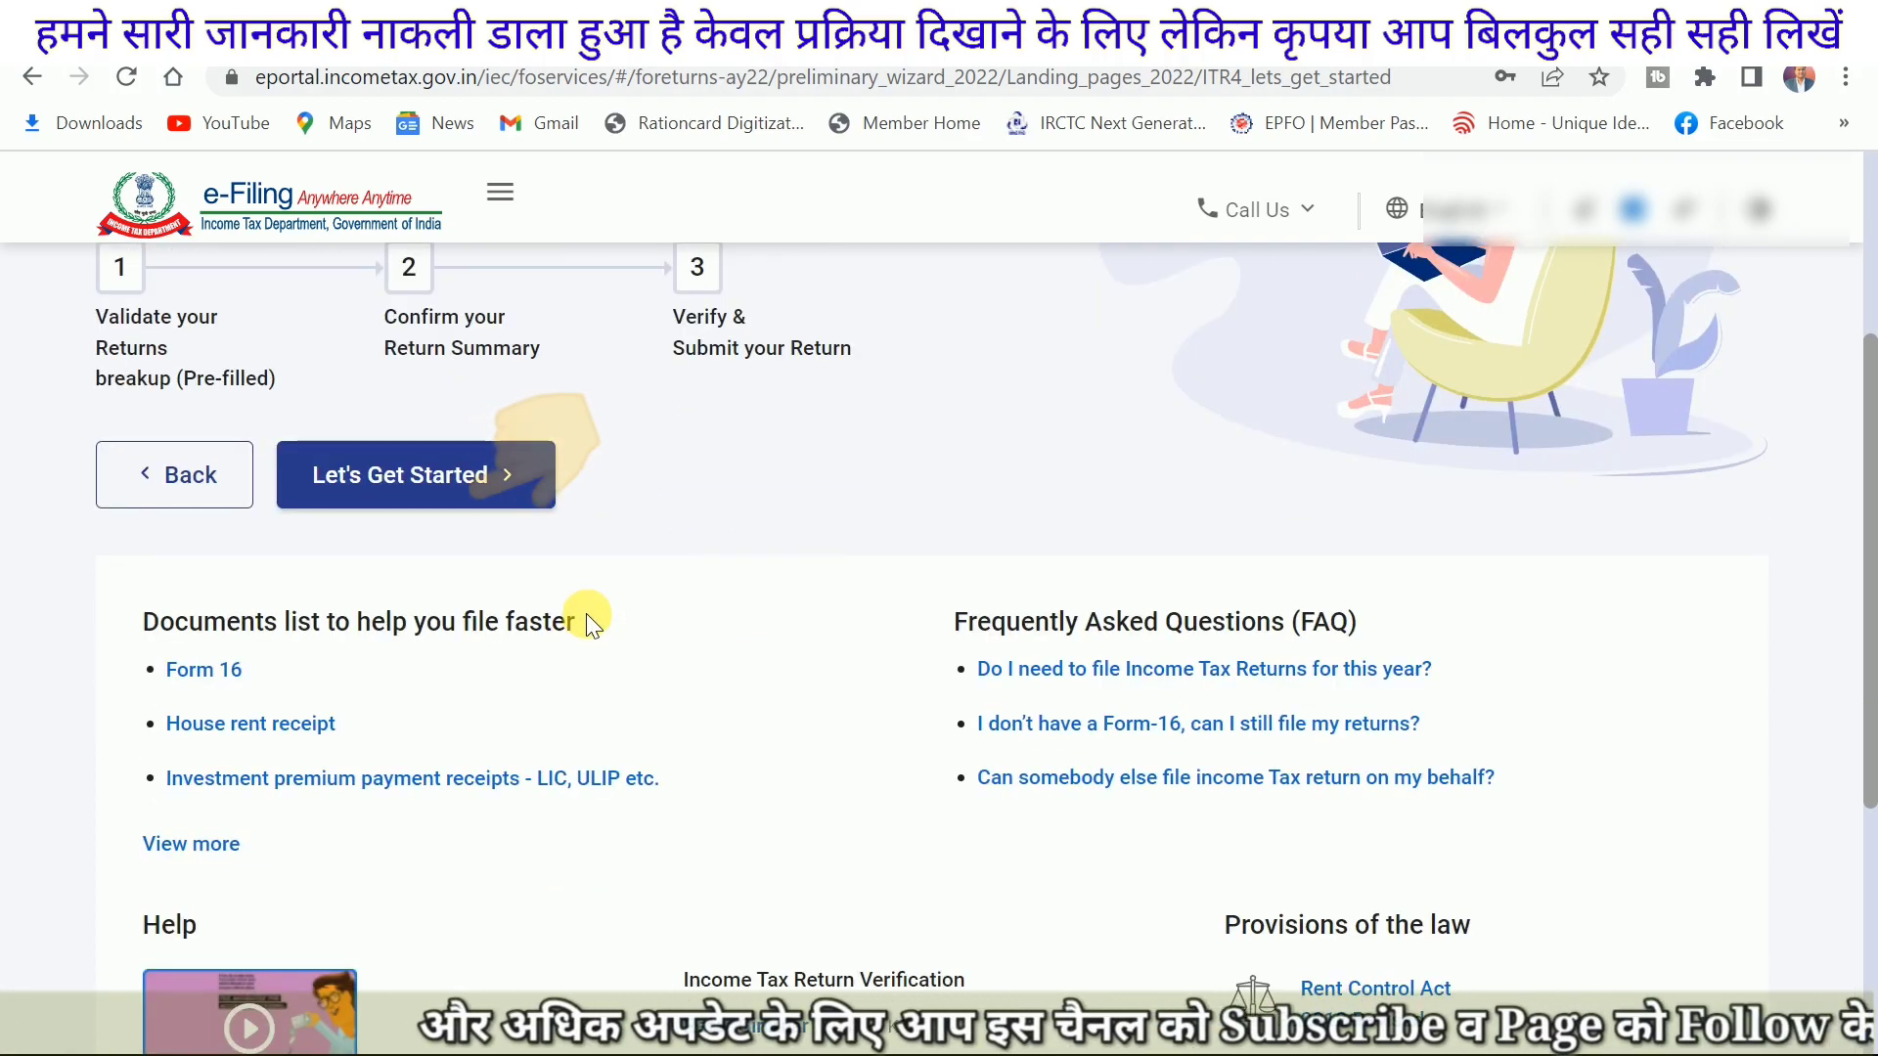
{"action": "left_click", "coordinate": [384, 479]}
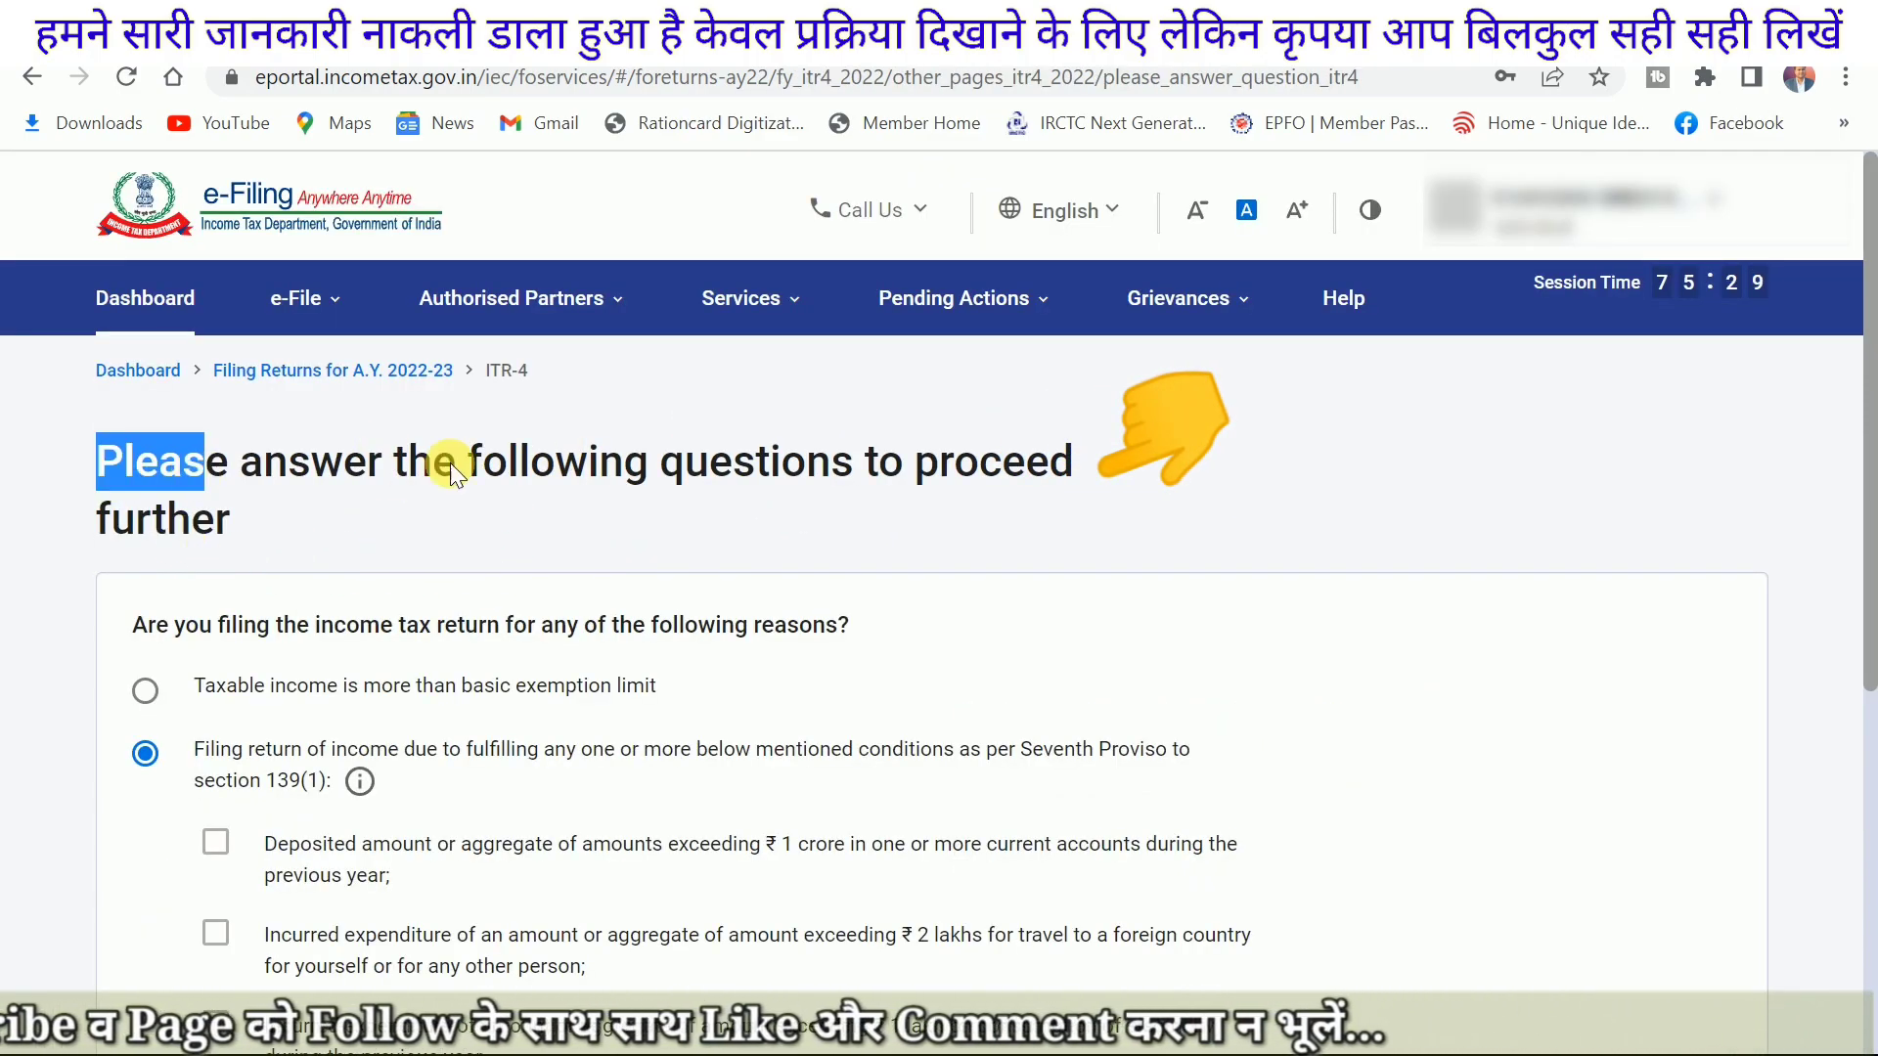
Step: Select "Taxable income is more than basic exemption limit" as the reason for filing the return
{"action": "left_click_drag", "start_coordinate": [556, 455], "coordinate": [719, 467]}
{"action": "left_click", "coordinate": [166, 519]}
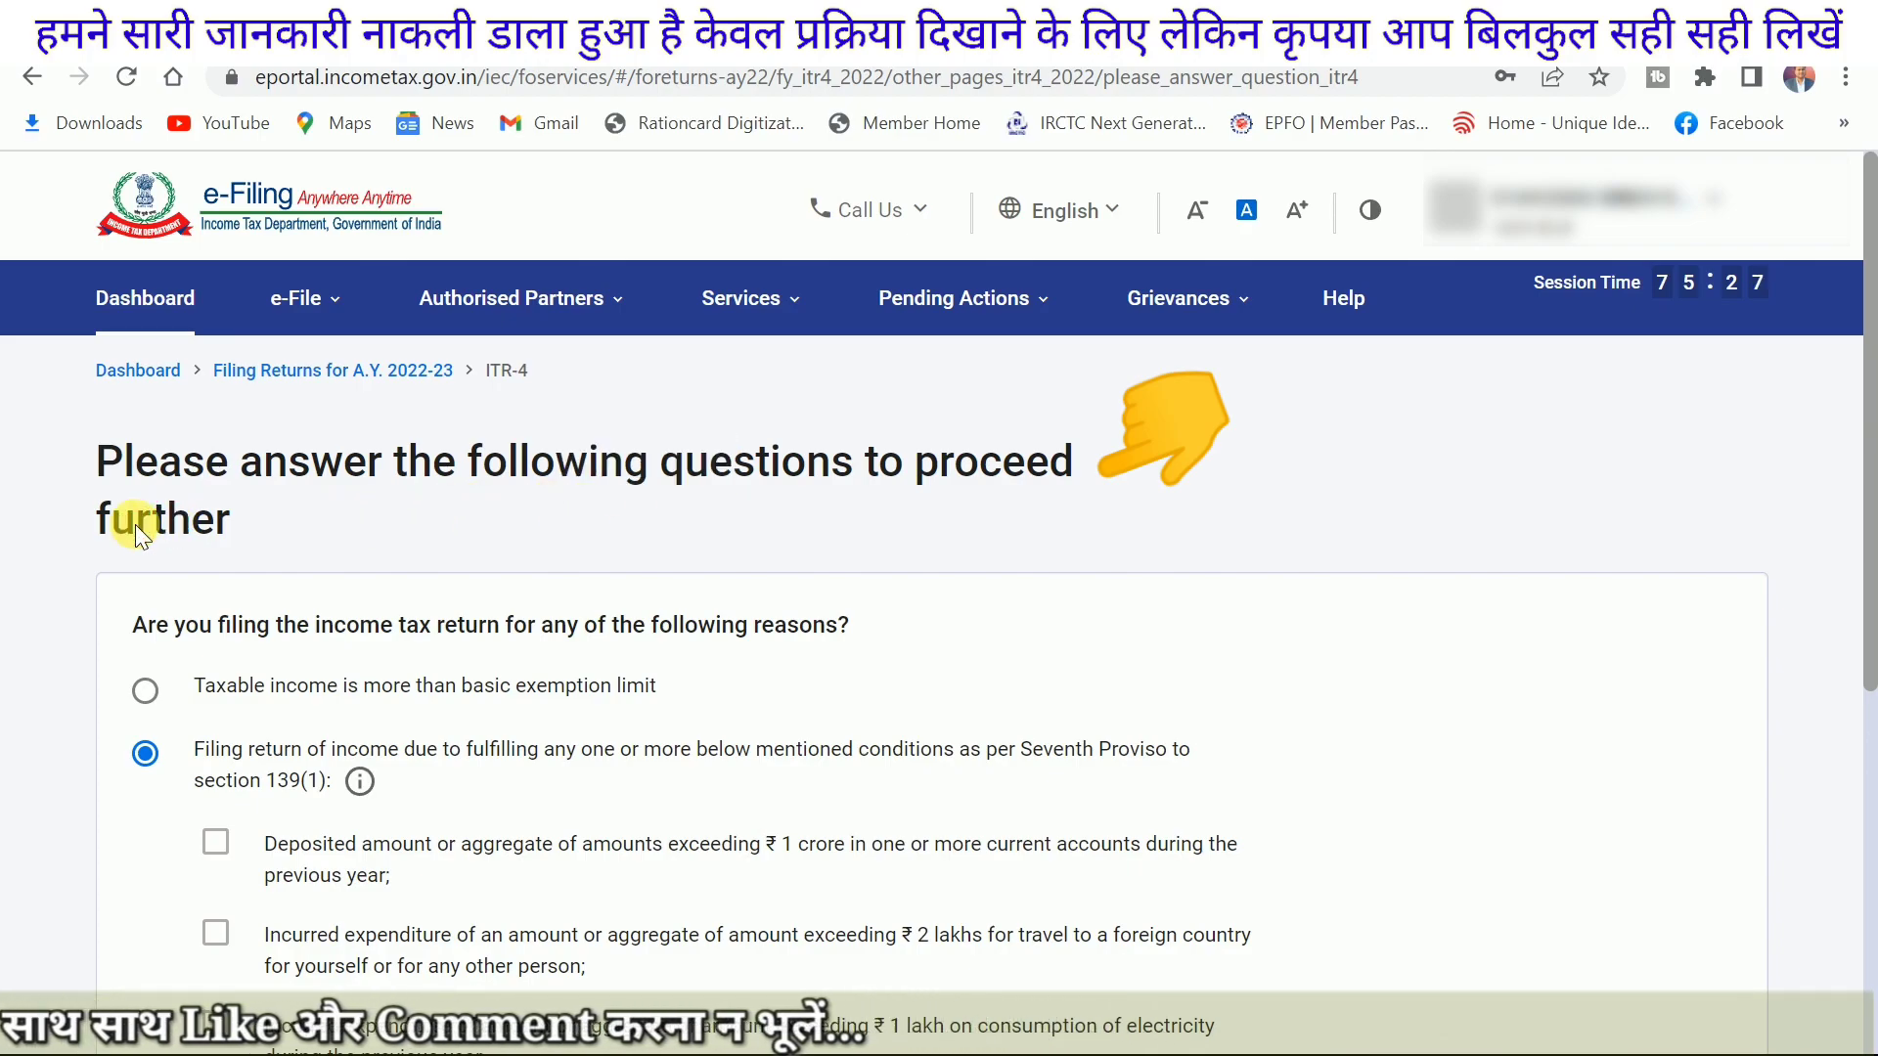
{"action": "scroll", "coordinate": [381, 572], "scroll_direction": "down", "scroll_amount": 2}
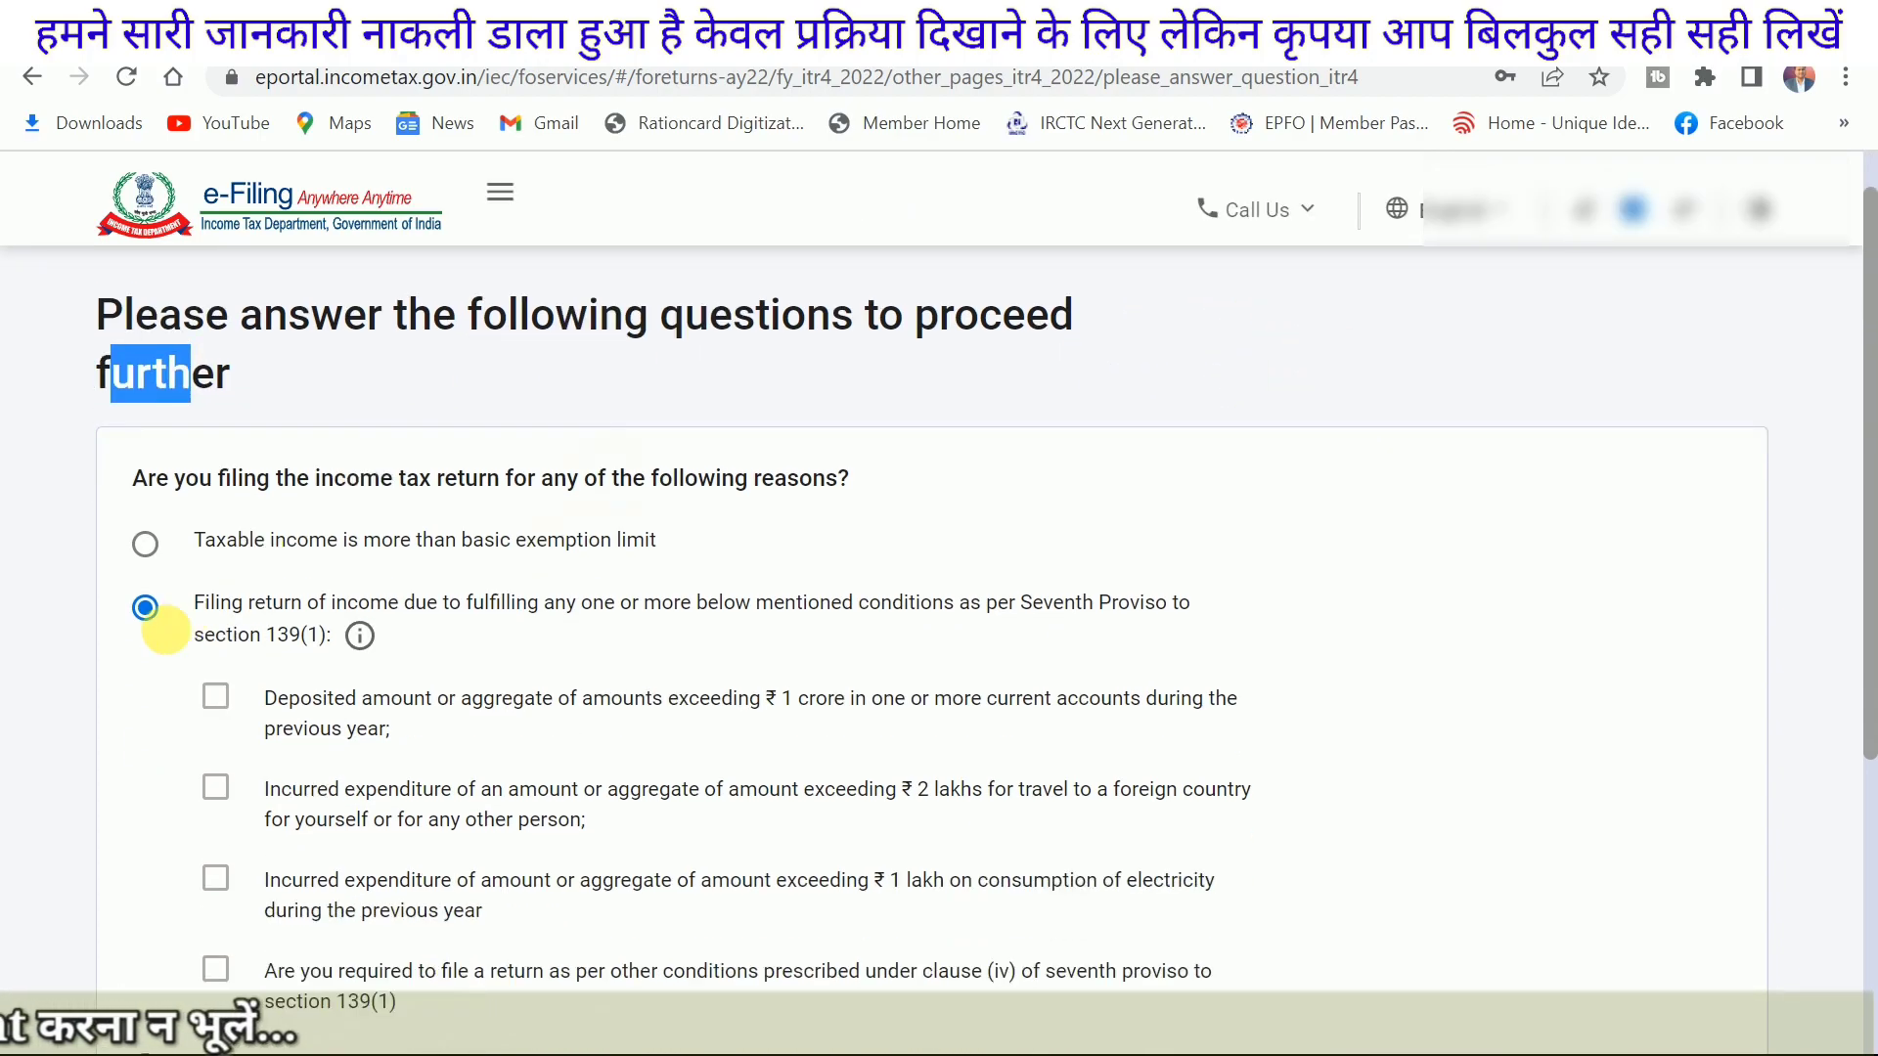
{"action": "left_click", "coordinate": [145, 542]}
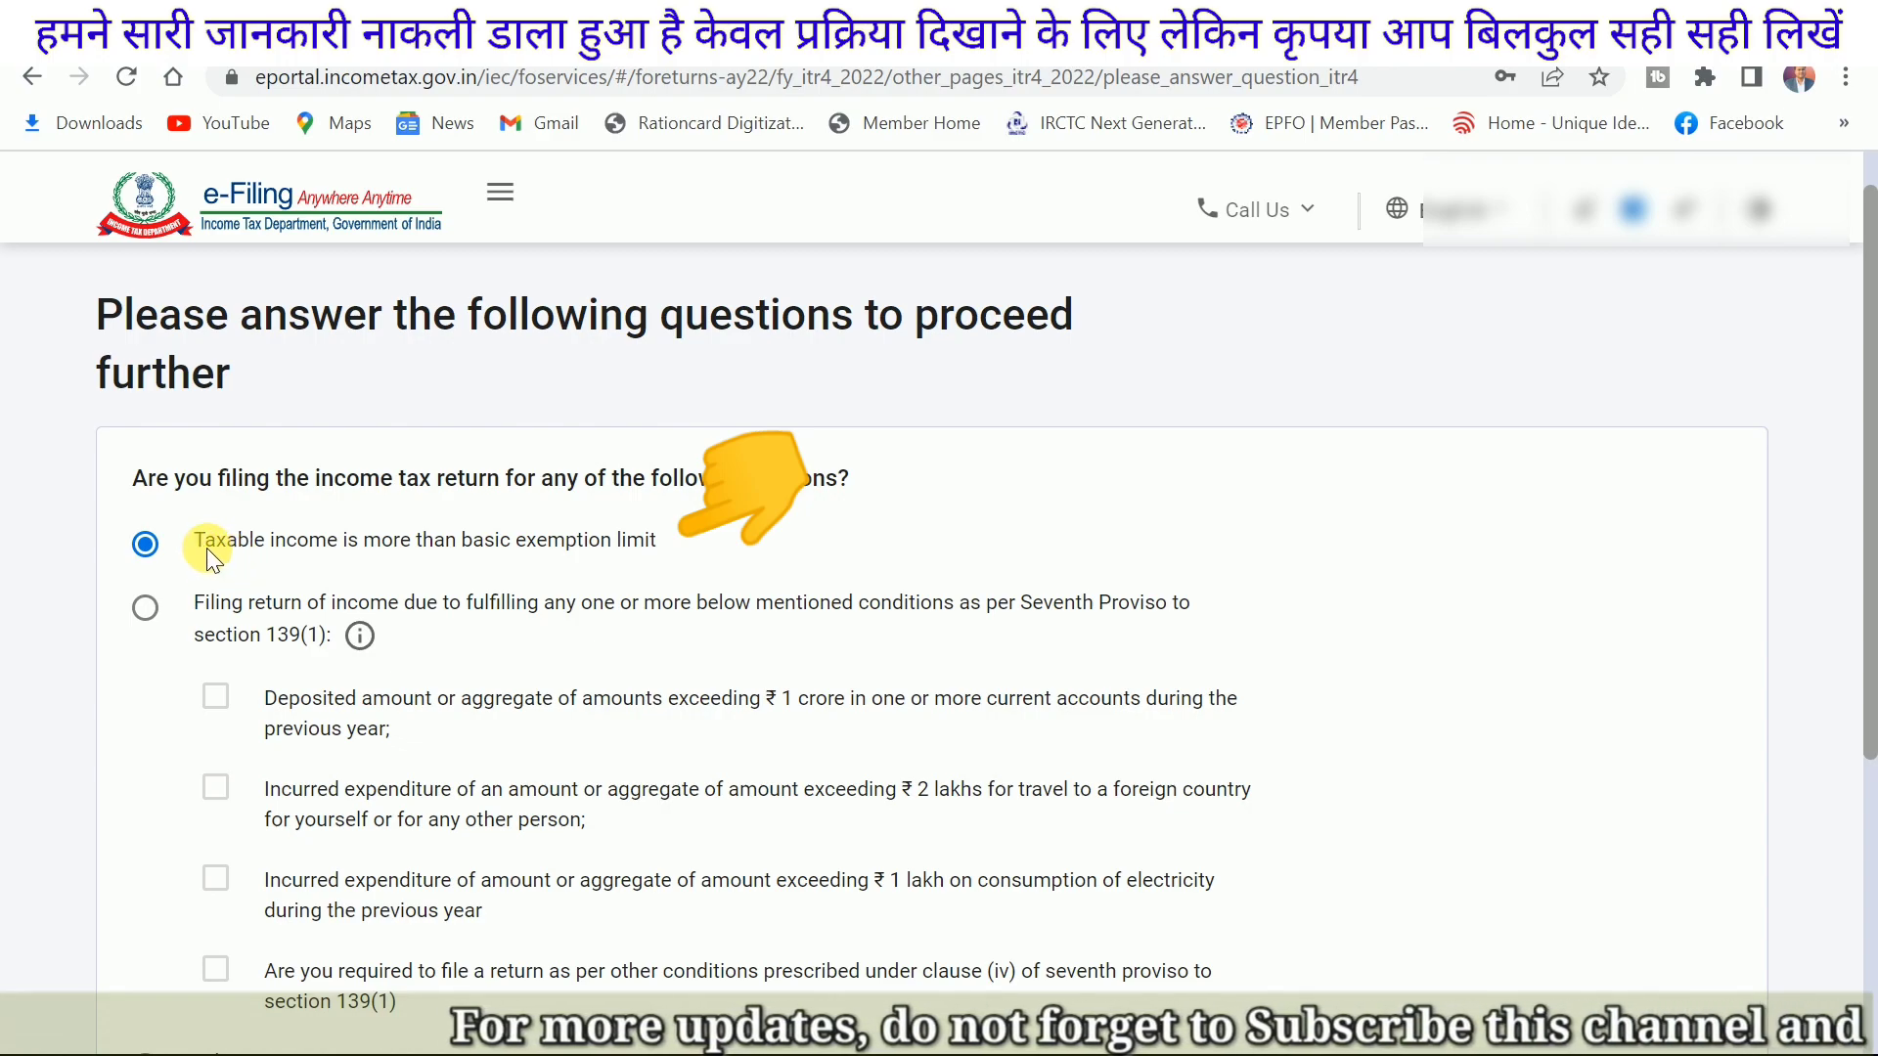
{"action": "left_click_drag", "start_coordinate": [195, 547], "coordinate": [241, 547]}
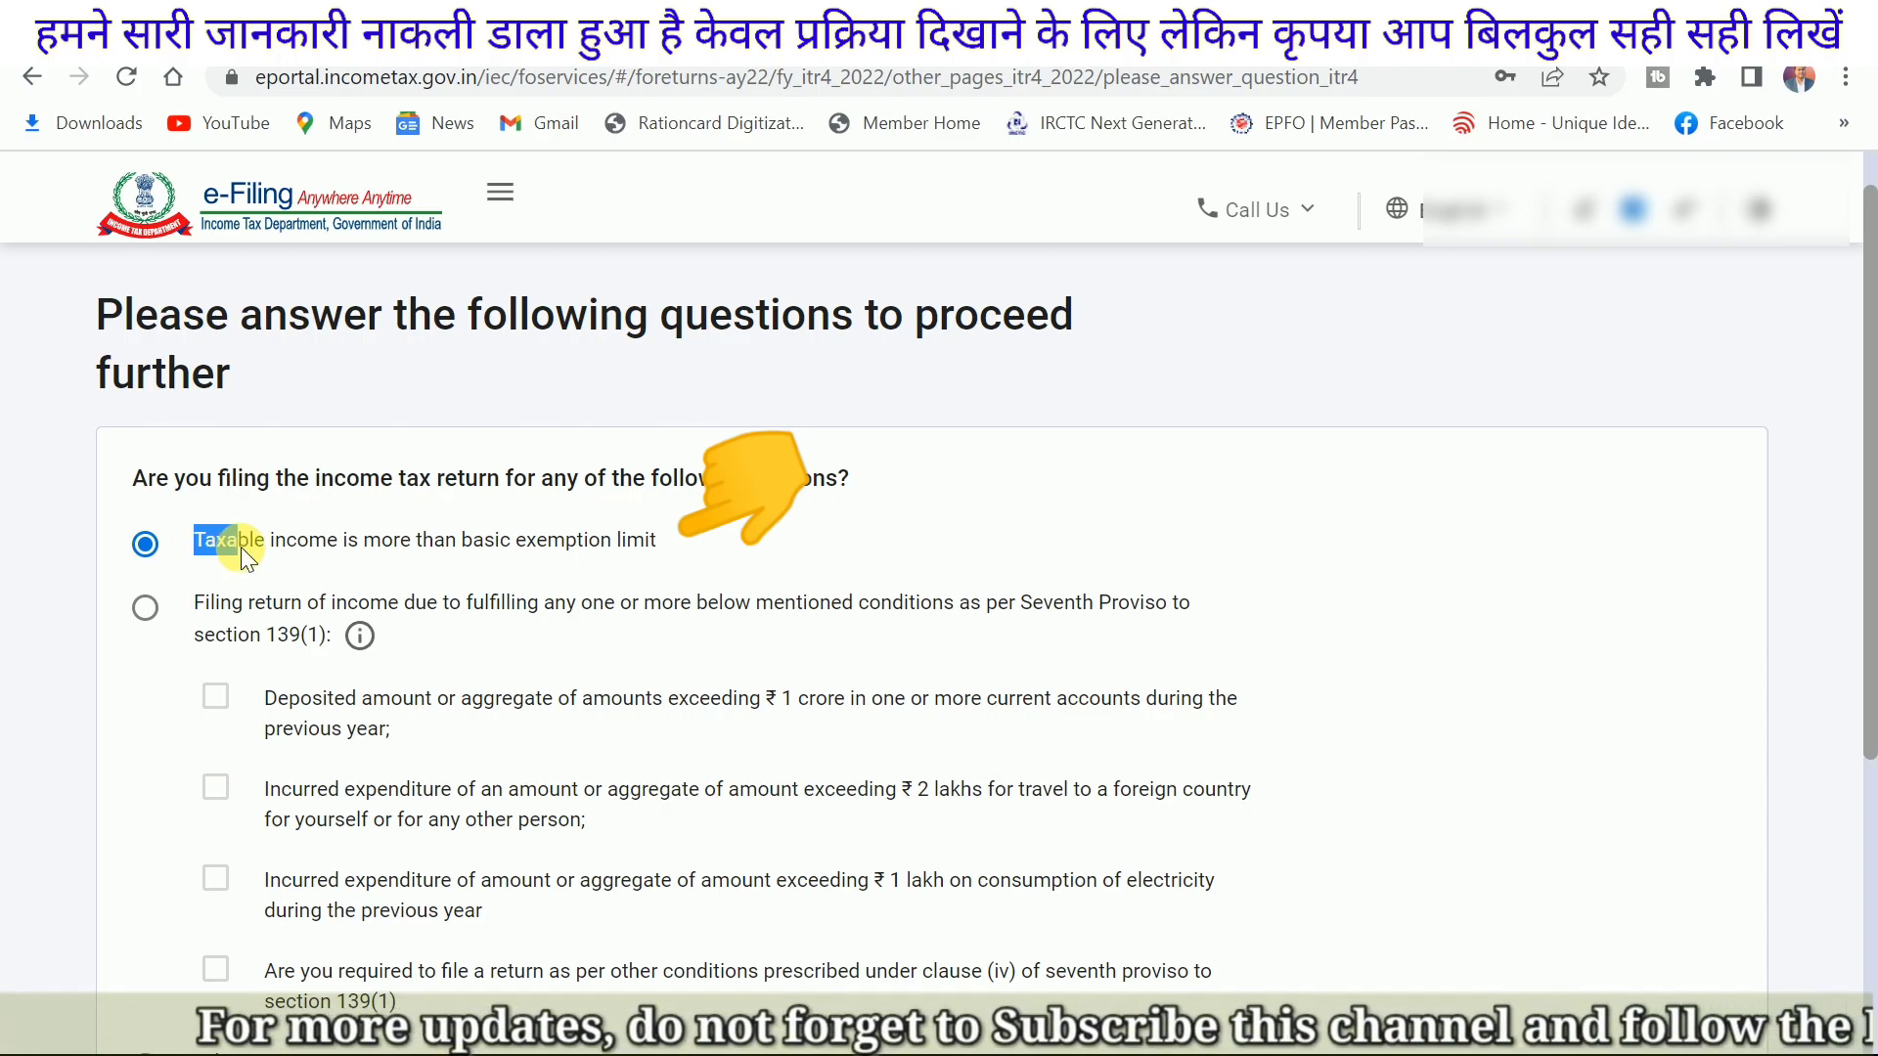
{"action": "left_click", "coordinate": [367, 548]}
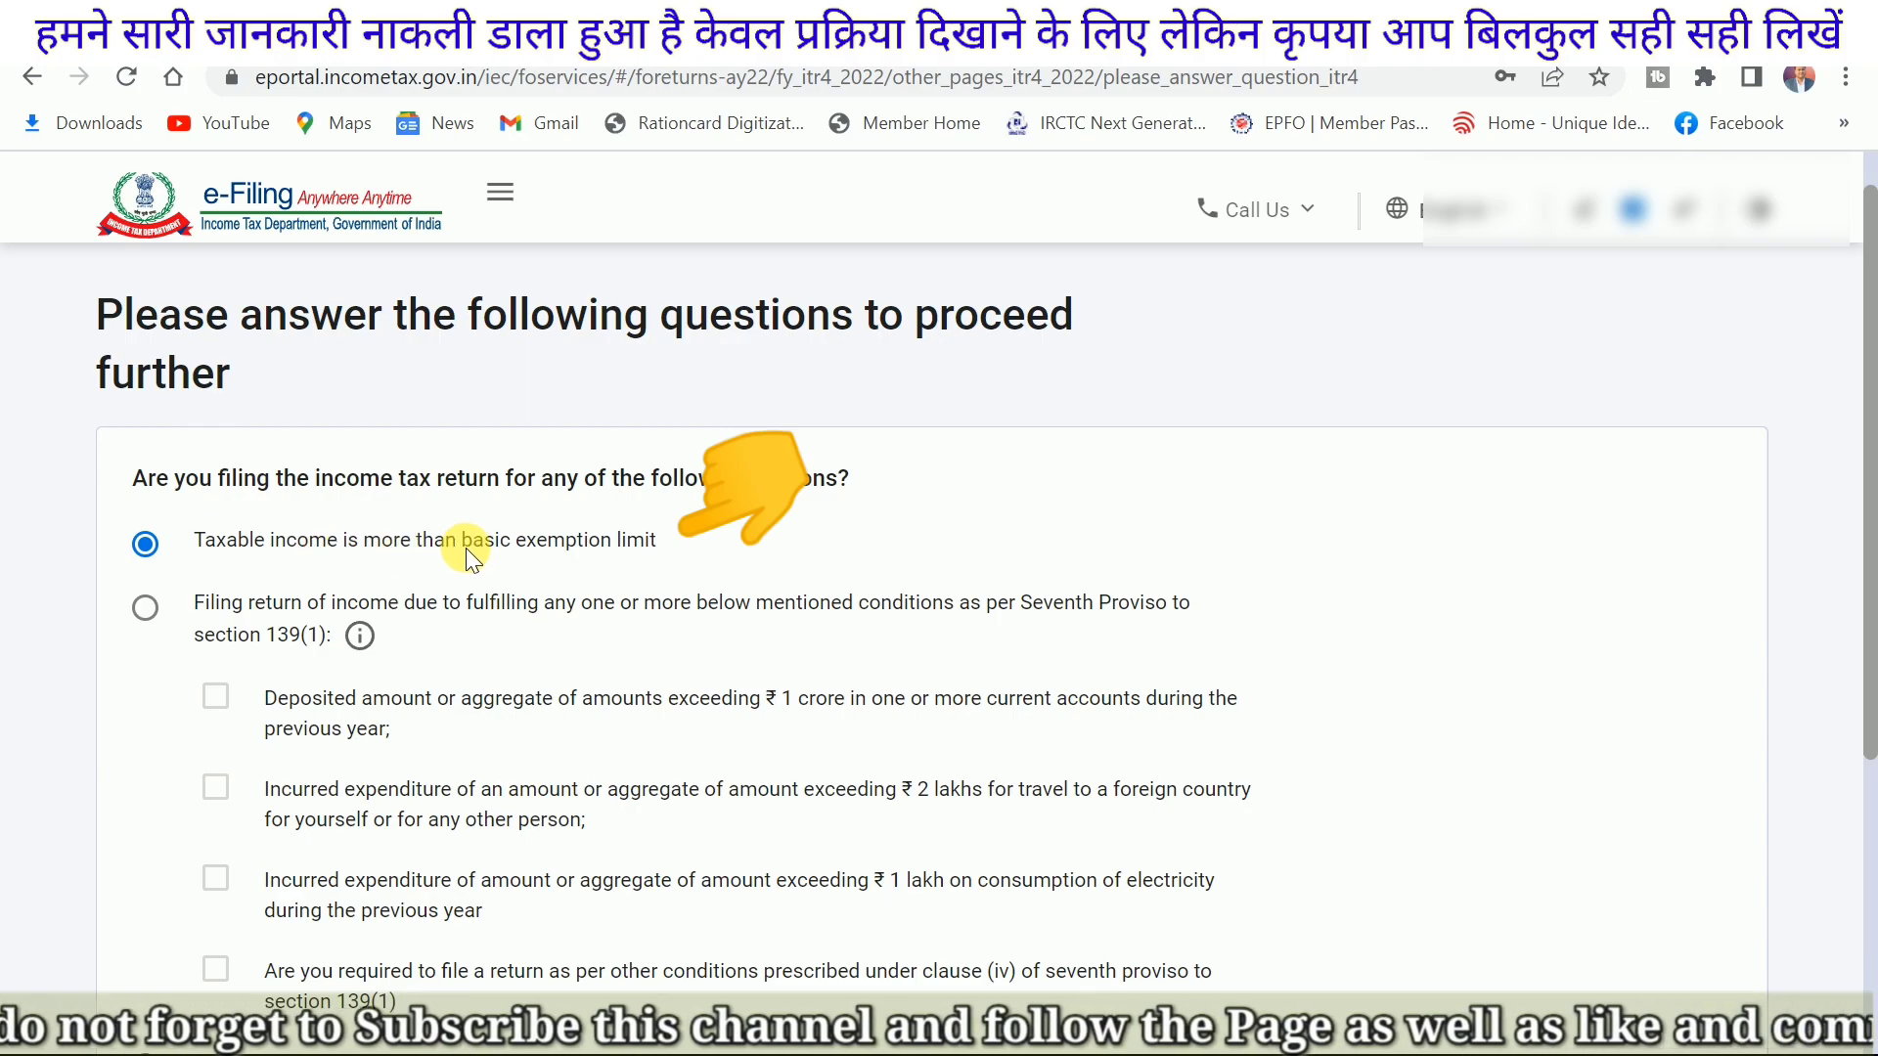
{"action": "left_click_drag", "start_coordinate": [456, 545], "coordinate": [569, 552]}
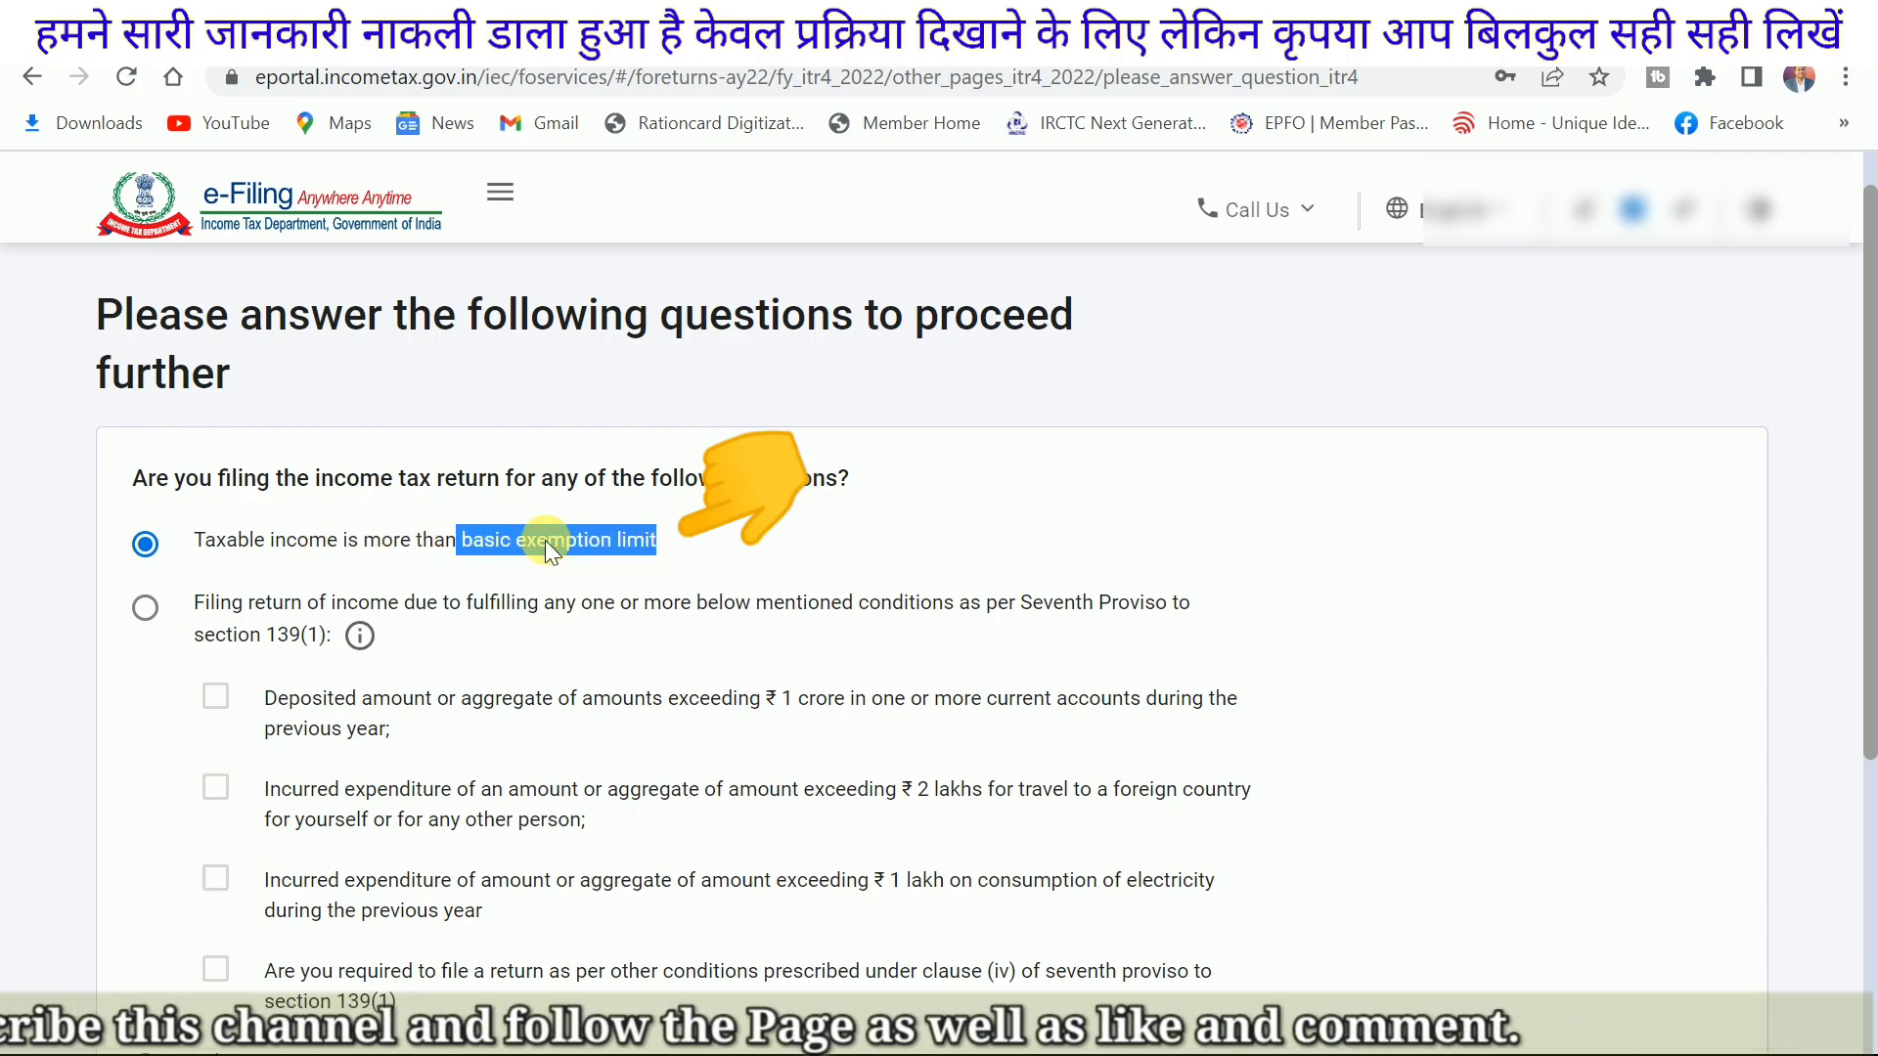
Step: Switch the filing reason to the Seventh Proviso to section 139(1) and mark the condition for current-account deposits exceeding ₹ 1 crore
{"action": "scroll", "coordinate": [460, 546], "scroll_direction": "down", "scroll_amount": 1}
{"action": "left_click", "coordinate": [146, 467]}
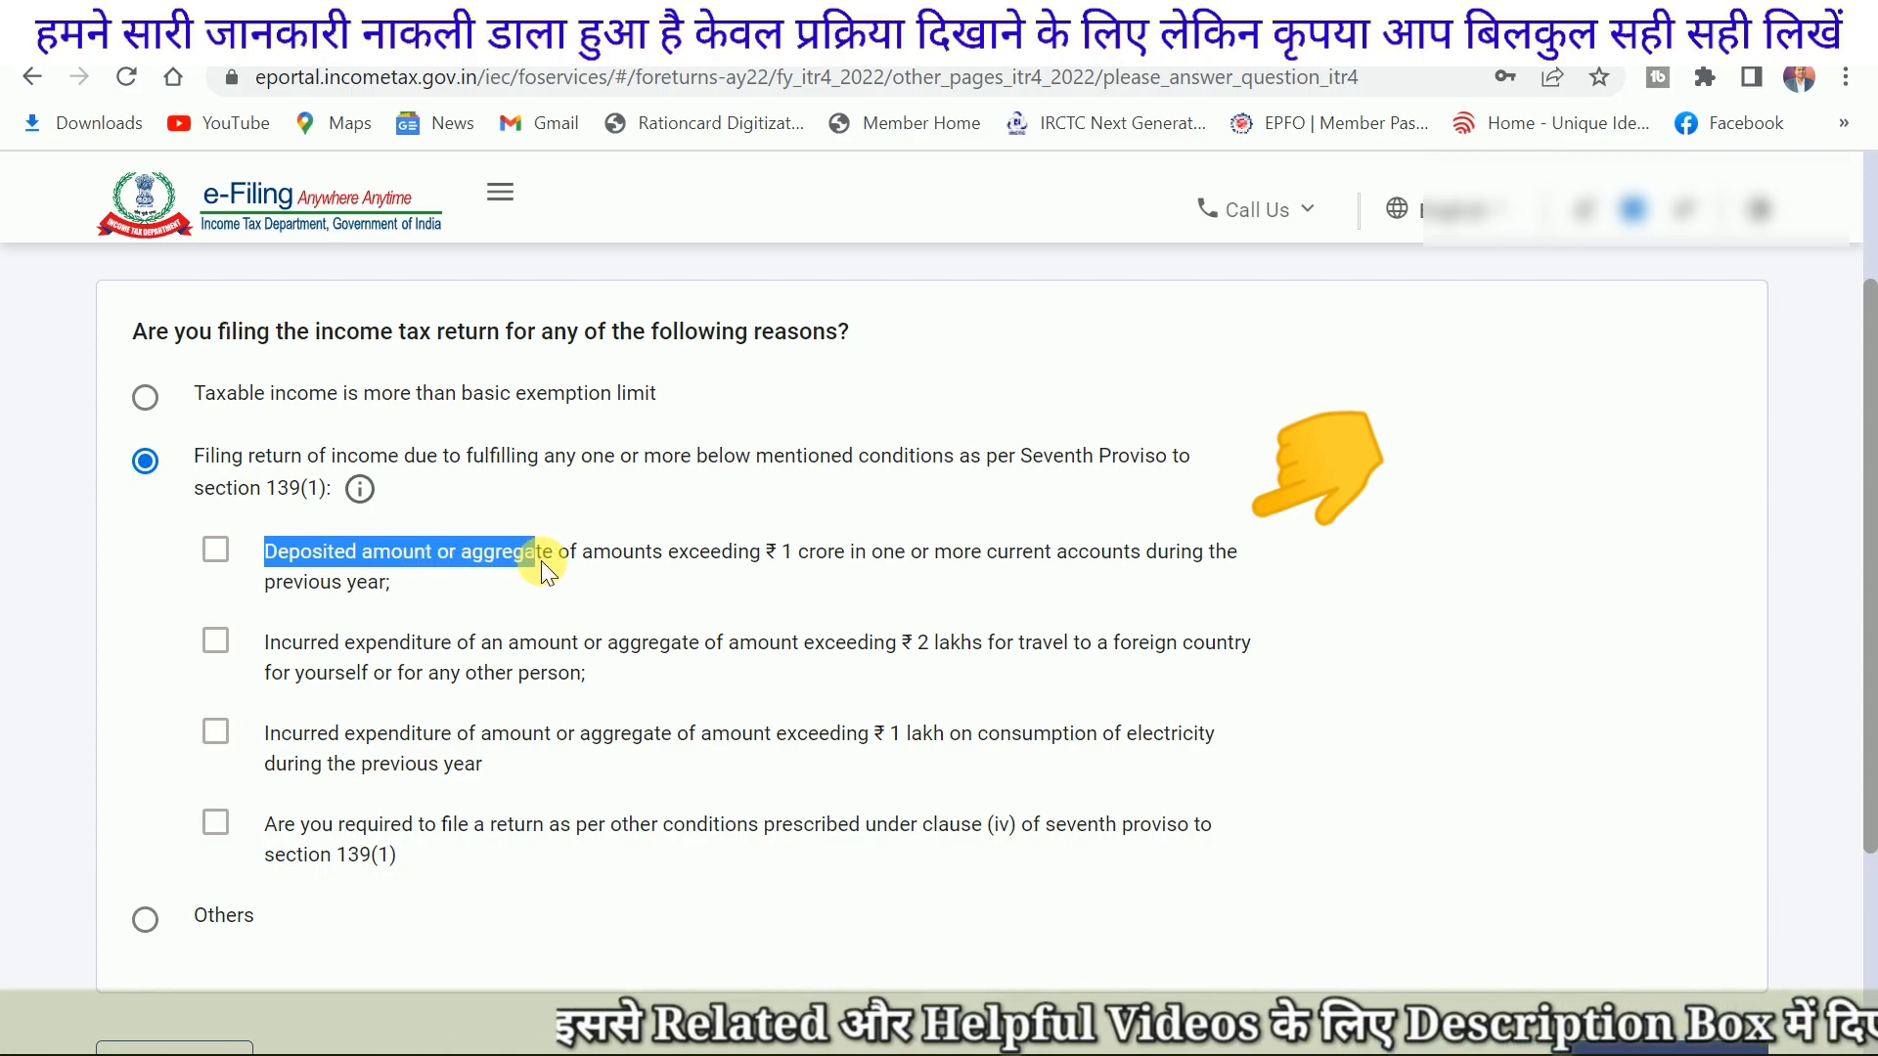
{"action": "left_click_drag", "start_coordinate": [647, 553], "coordinate": [688, 560]}
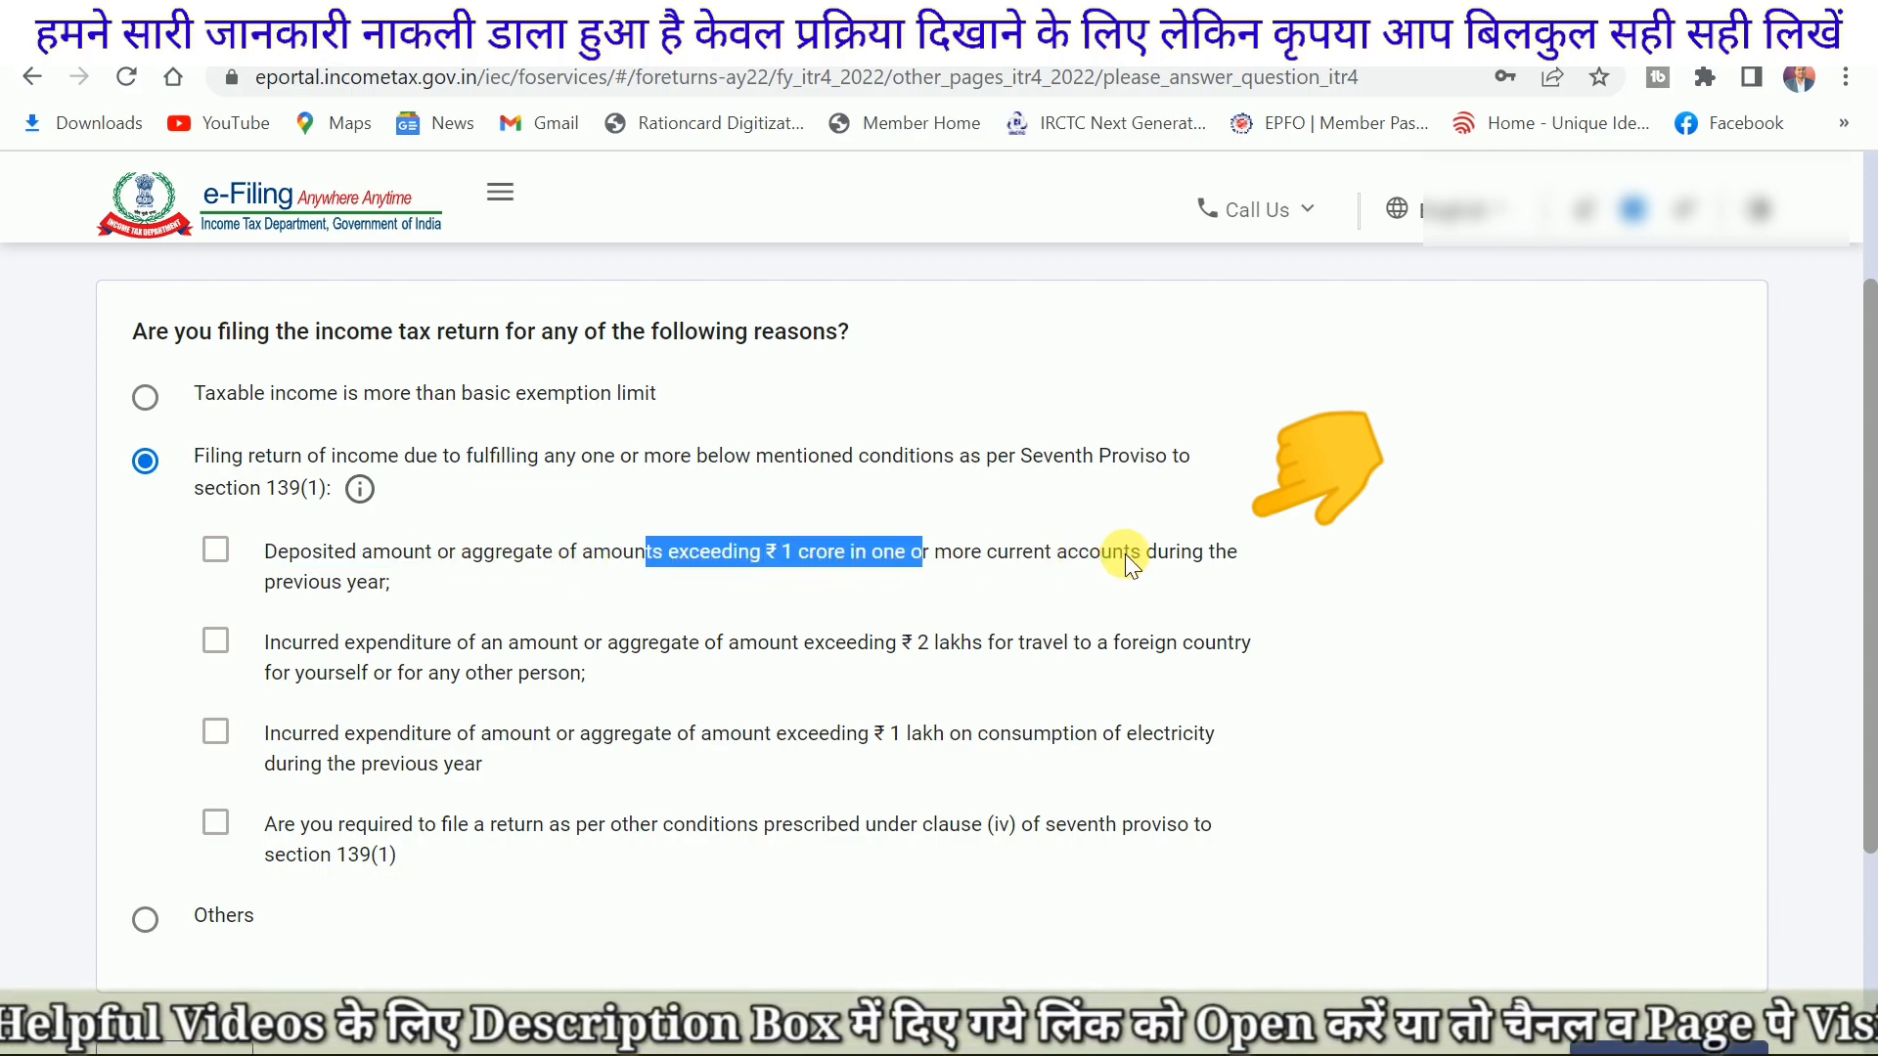
{"action": "left_click", "coordinate": [973, 559]}
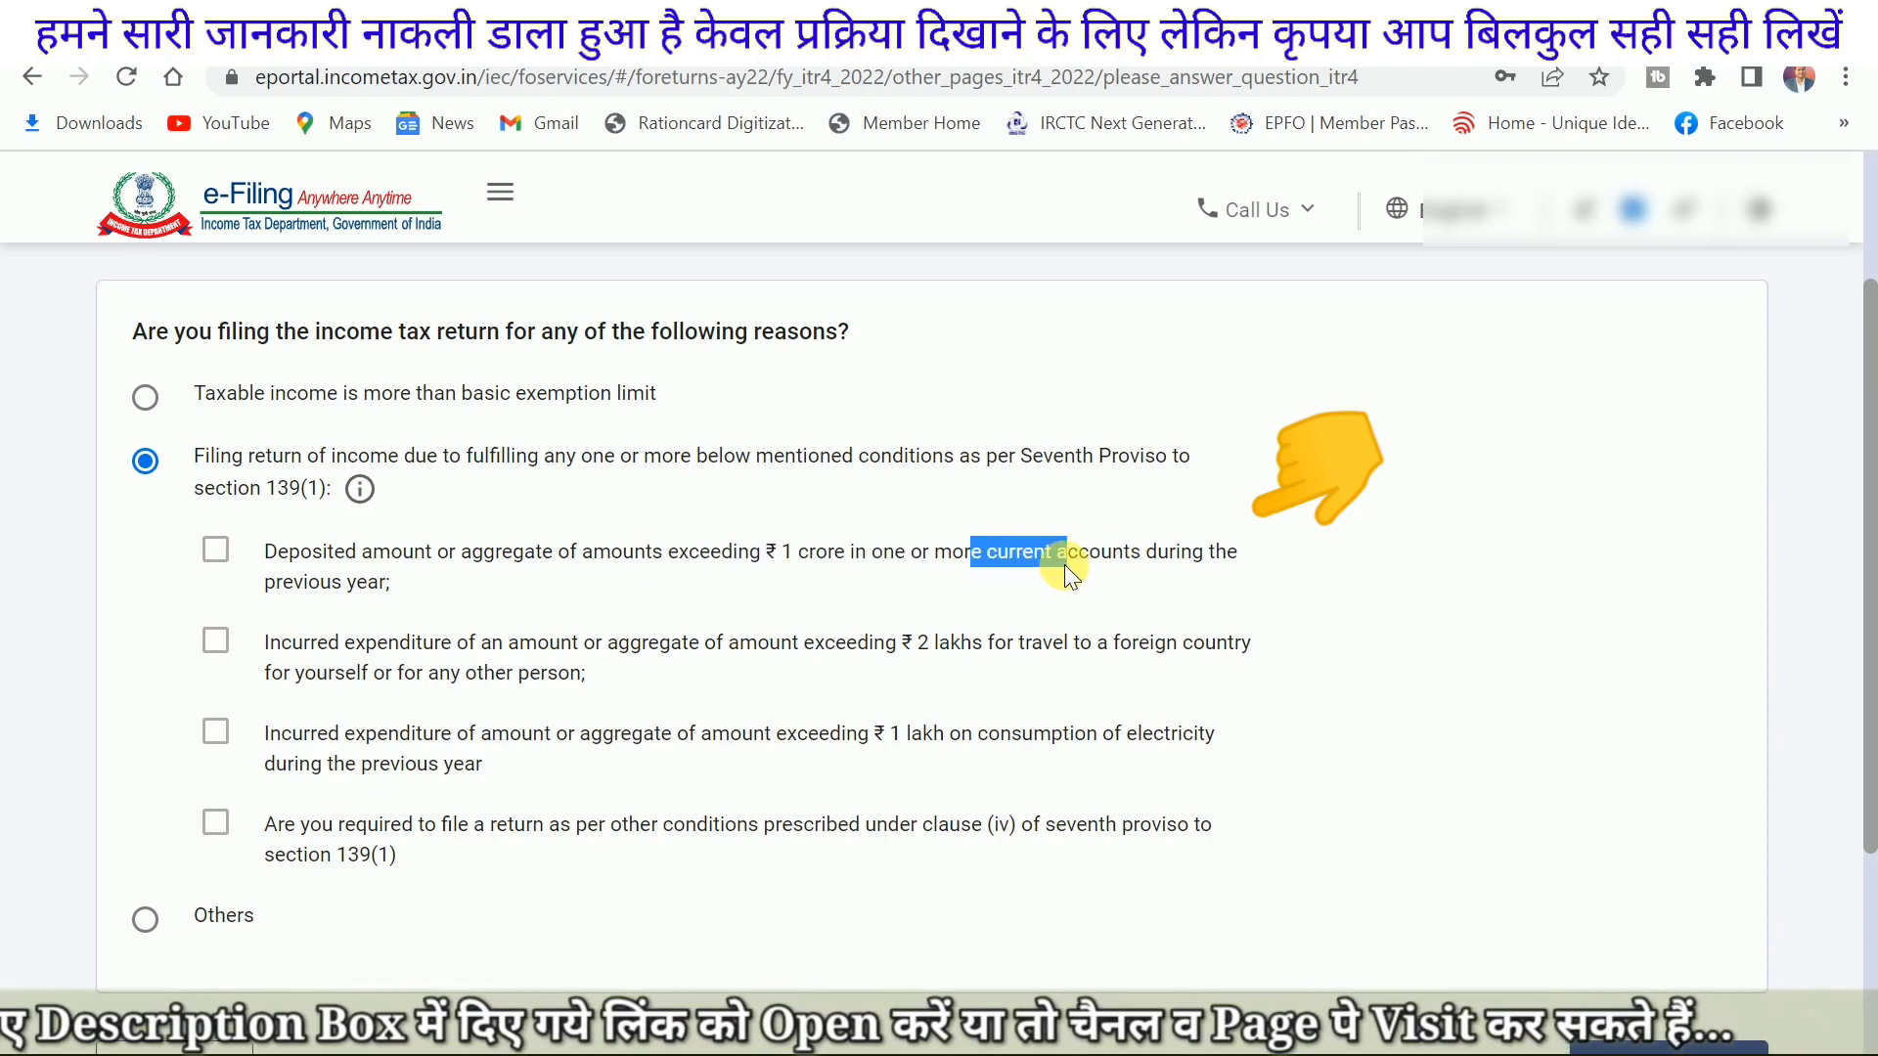
{"action": "left_click_drag", "start_coordinate": [268, 588], "coordinate": [352, 590]}
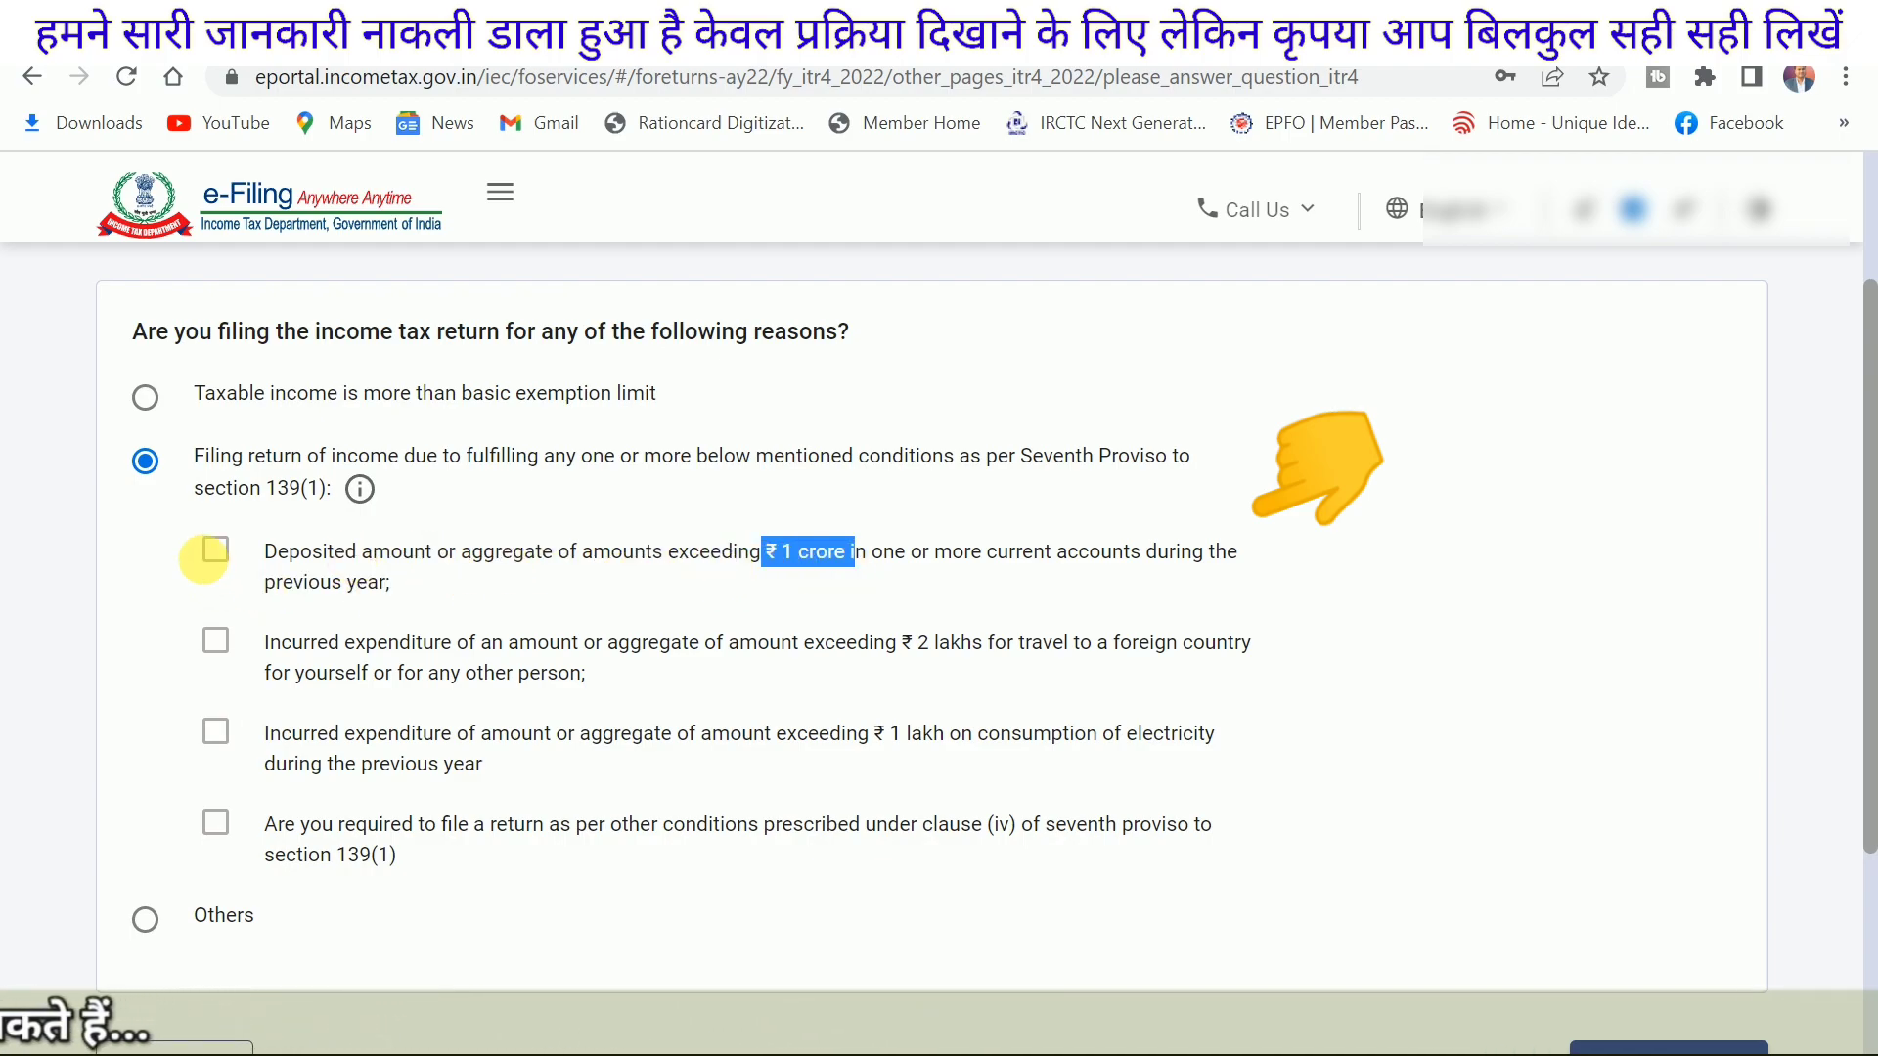
{"action": "left_click", "coordinate": [214, 554]}
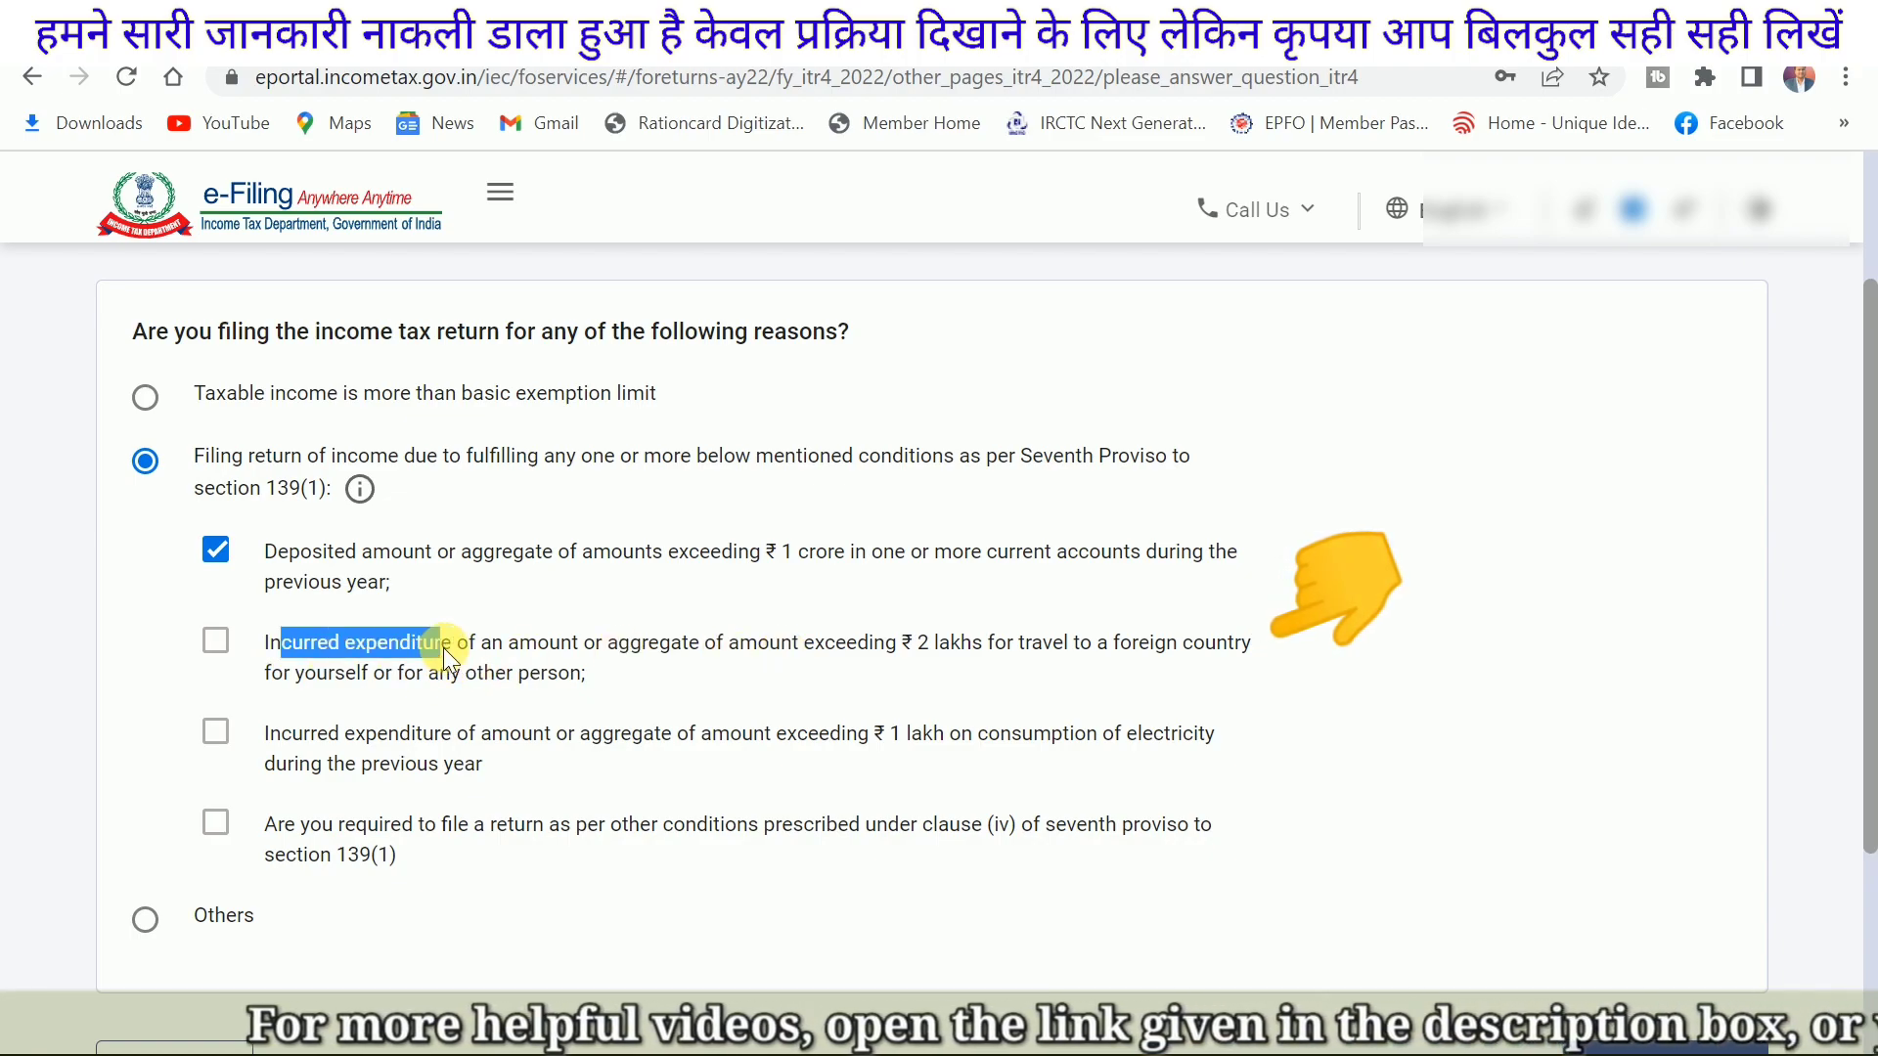
Step: Unmark the deposit condition and mark those for foreign travel exceeding ₹ 2 lakhs and electricity expenditure exceeding ₹ 1 lakh
{"action": "left_click_drag", "start_coordinate": [874, 650], "coordinate": [970, 643]}
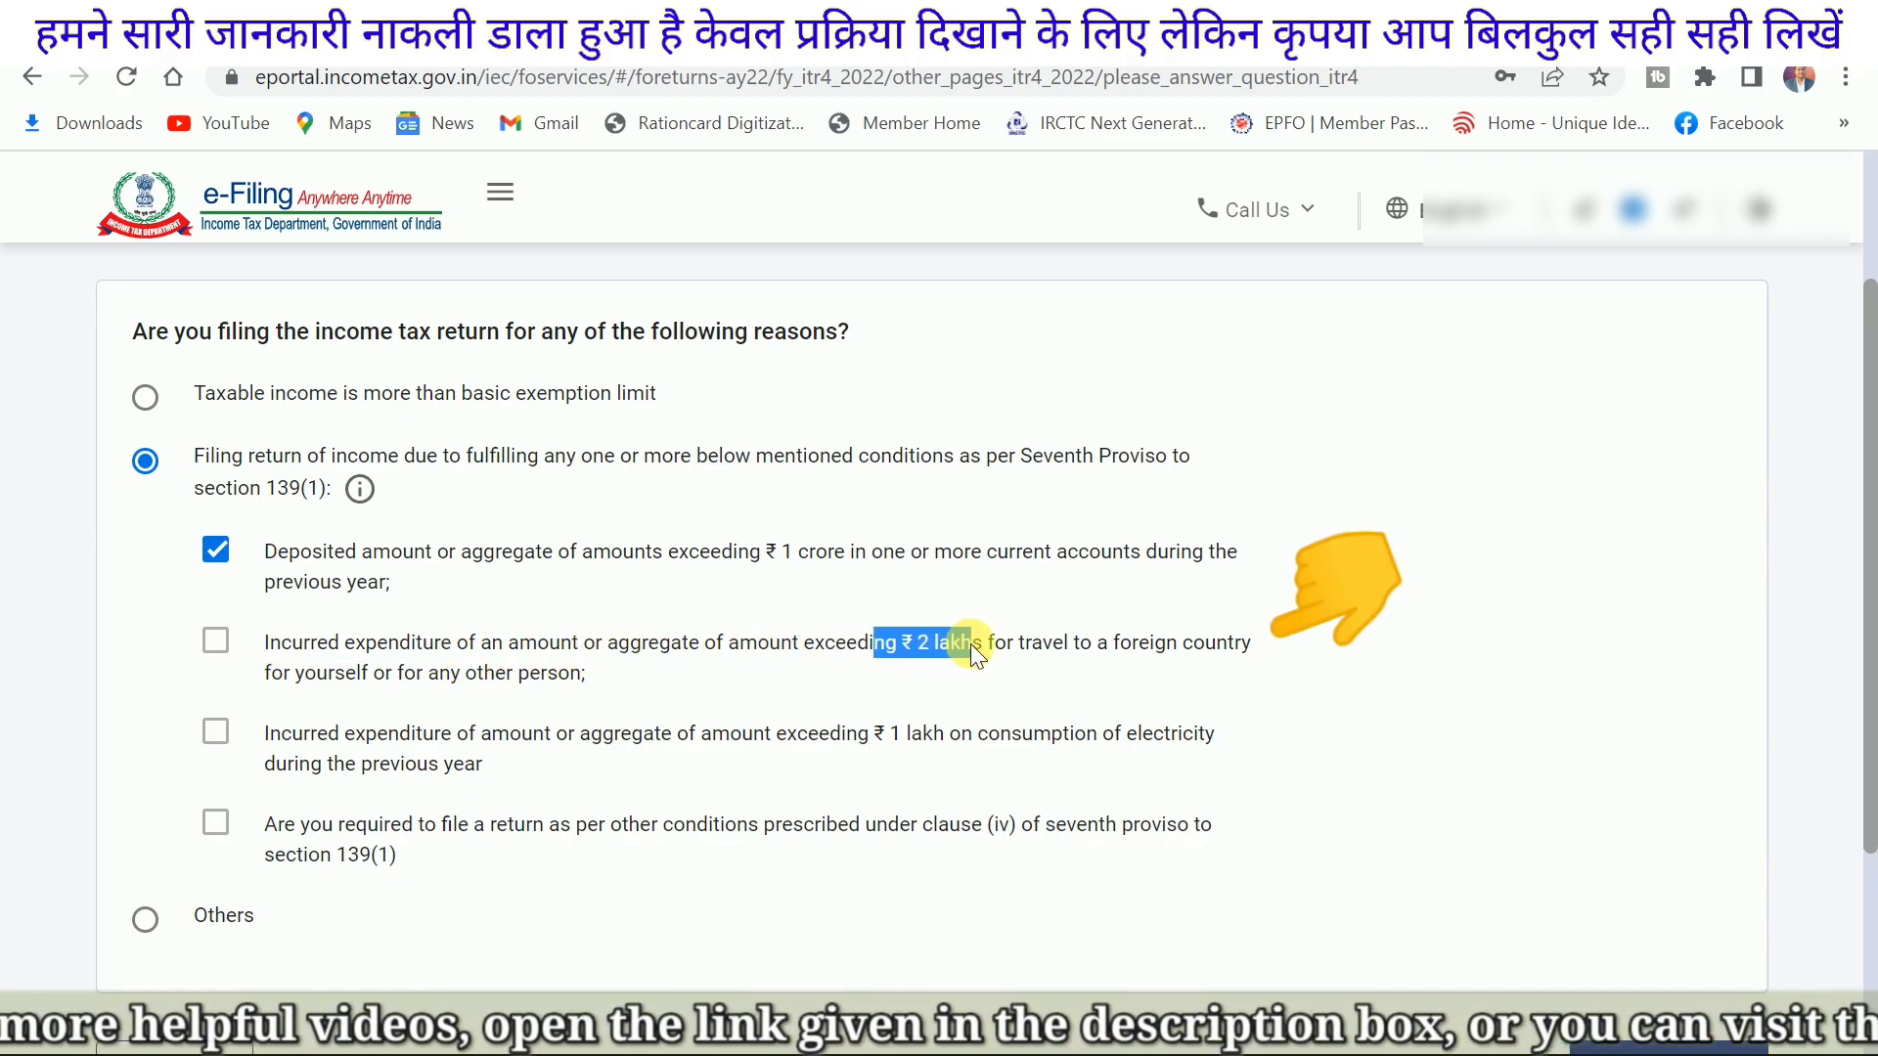
{"action": "left_click", "coordinate": [1032, 648]}
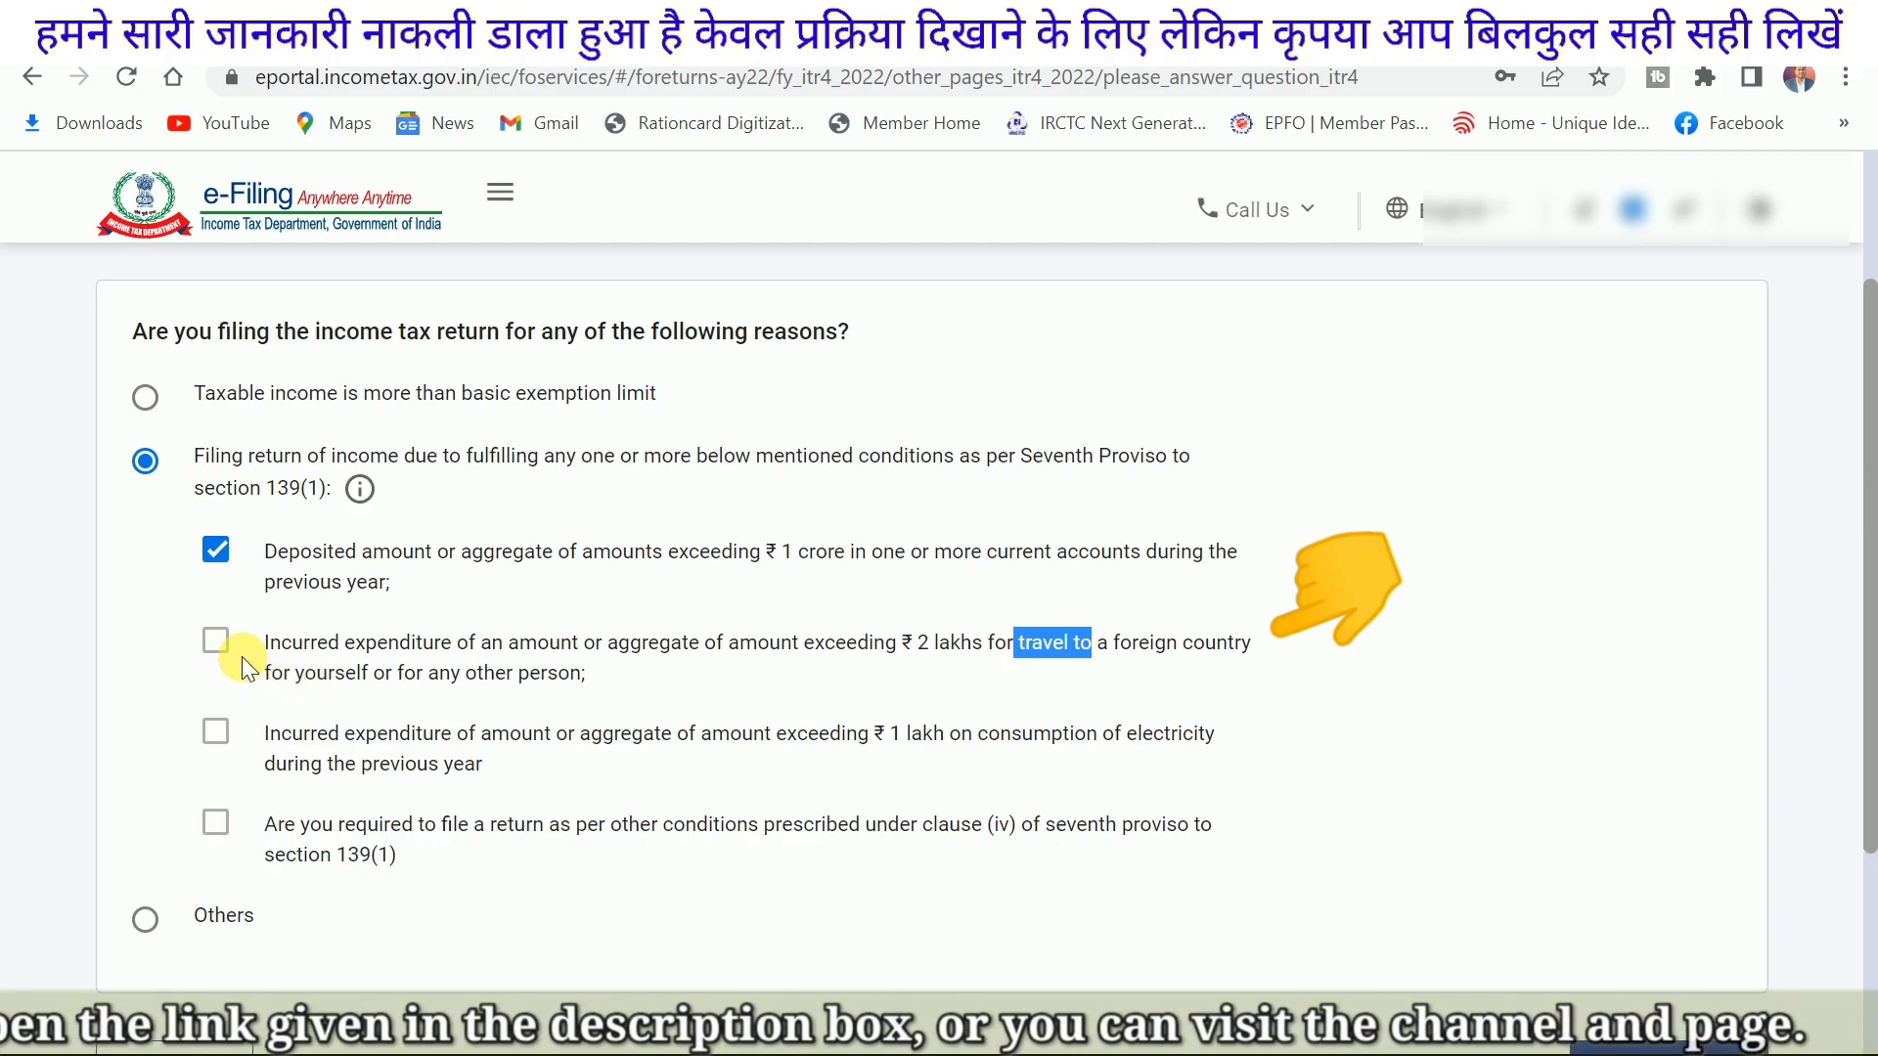
{"action": "left_click", "coordinate": [214, 547]}
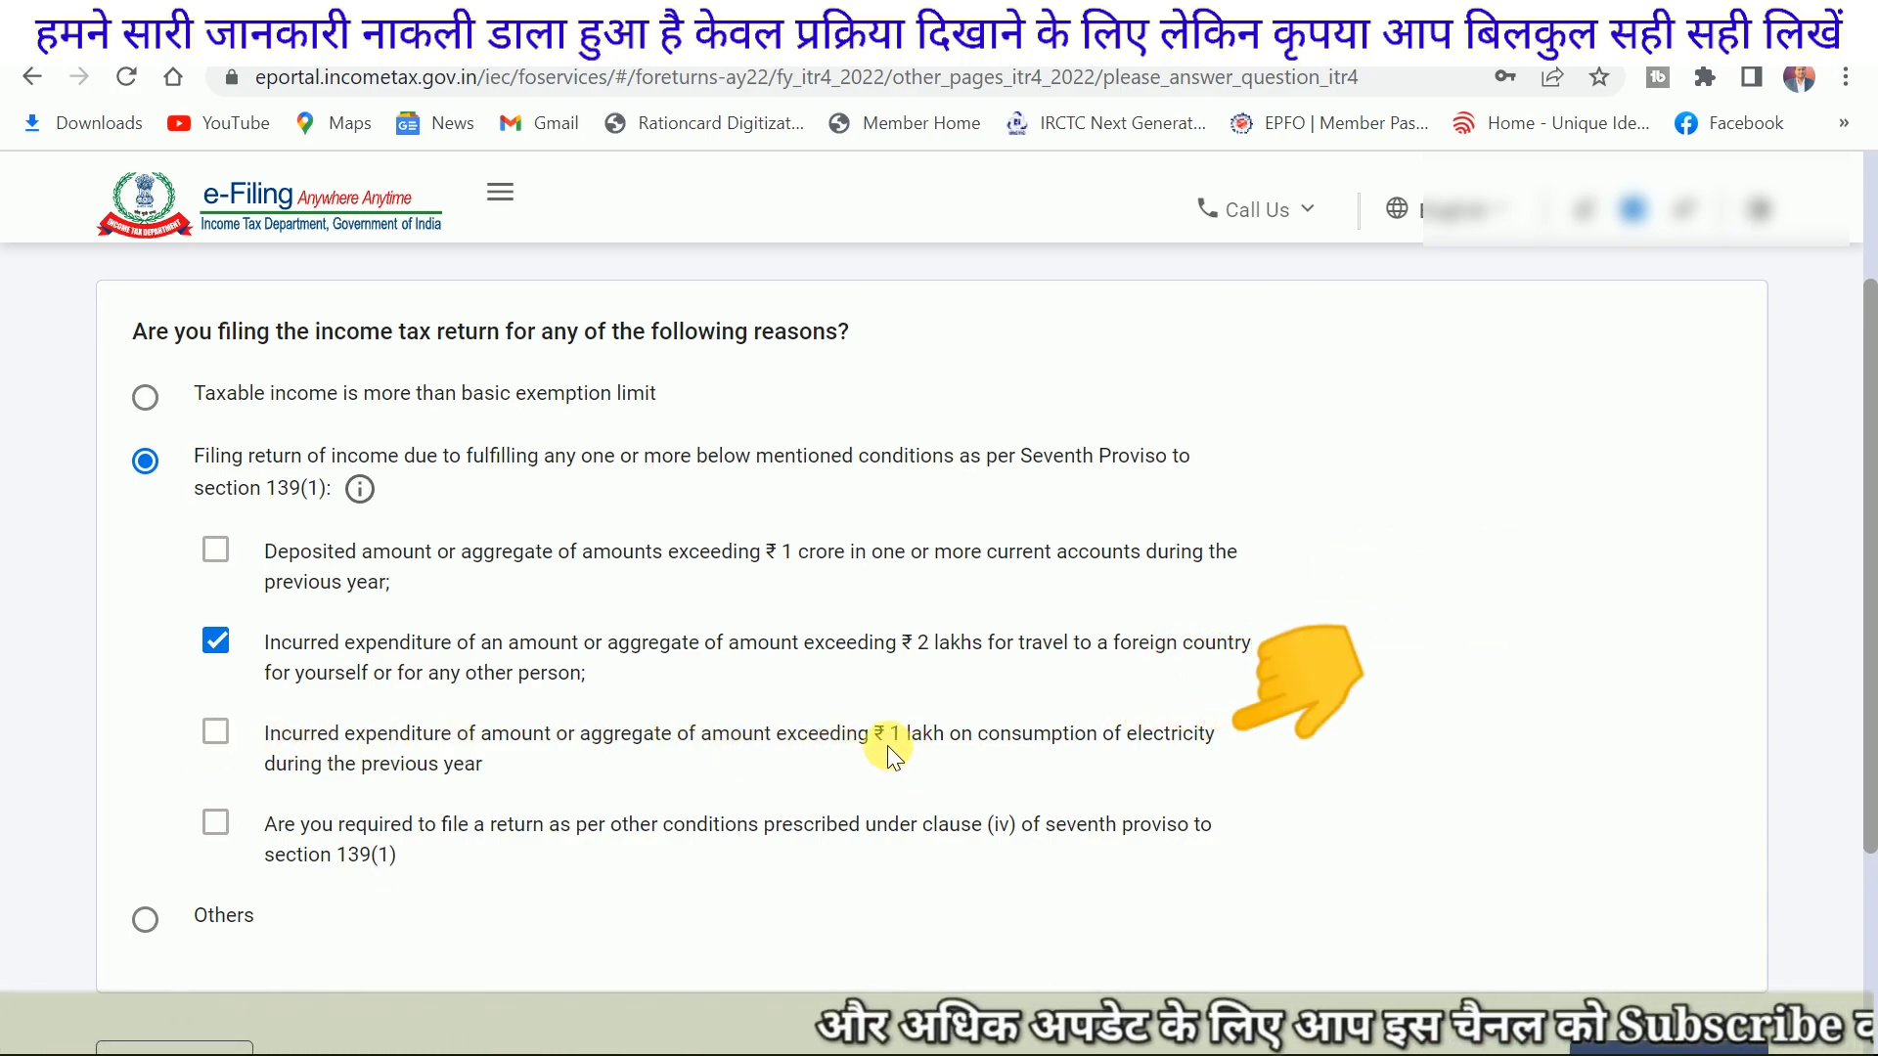
{"action": "left_click_drag", "start_coordinate": [911, 733], "coordinate": [1170, 736]}
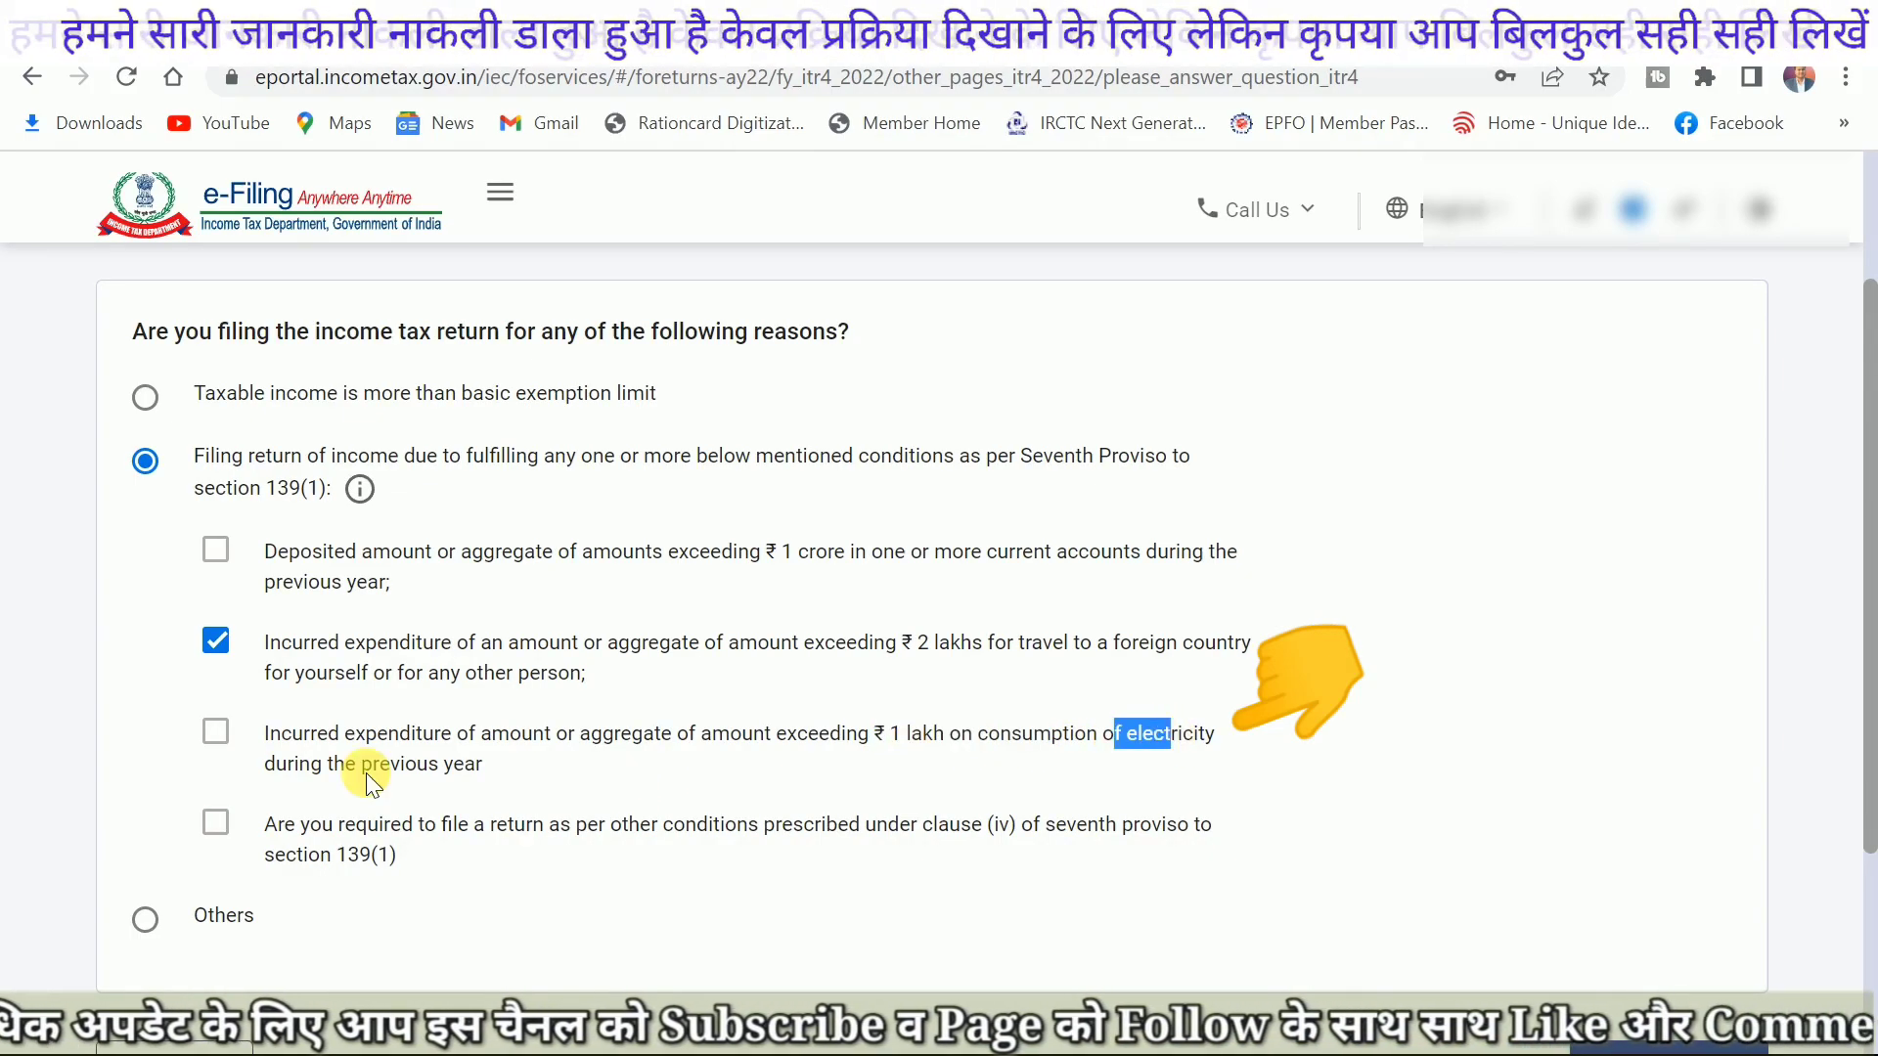
{"action": "left_click_drag", "start_coordinate": [355, 770], "coordinate": [493, 774]}
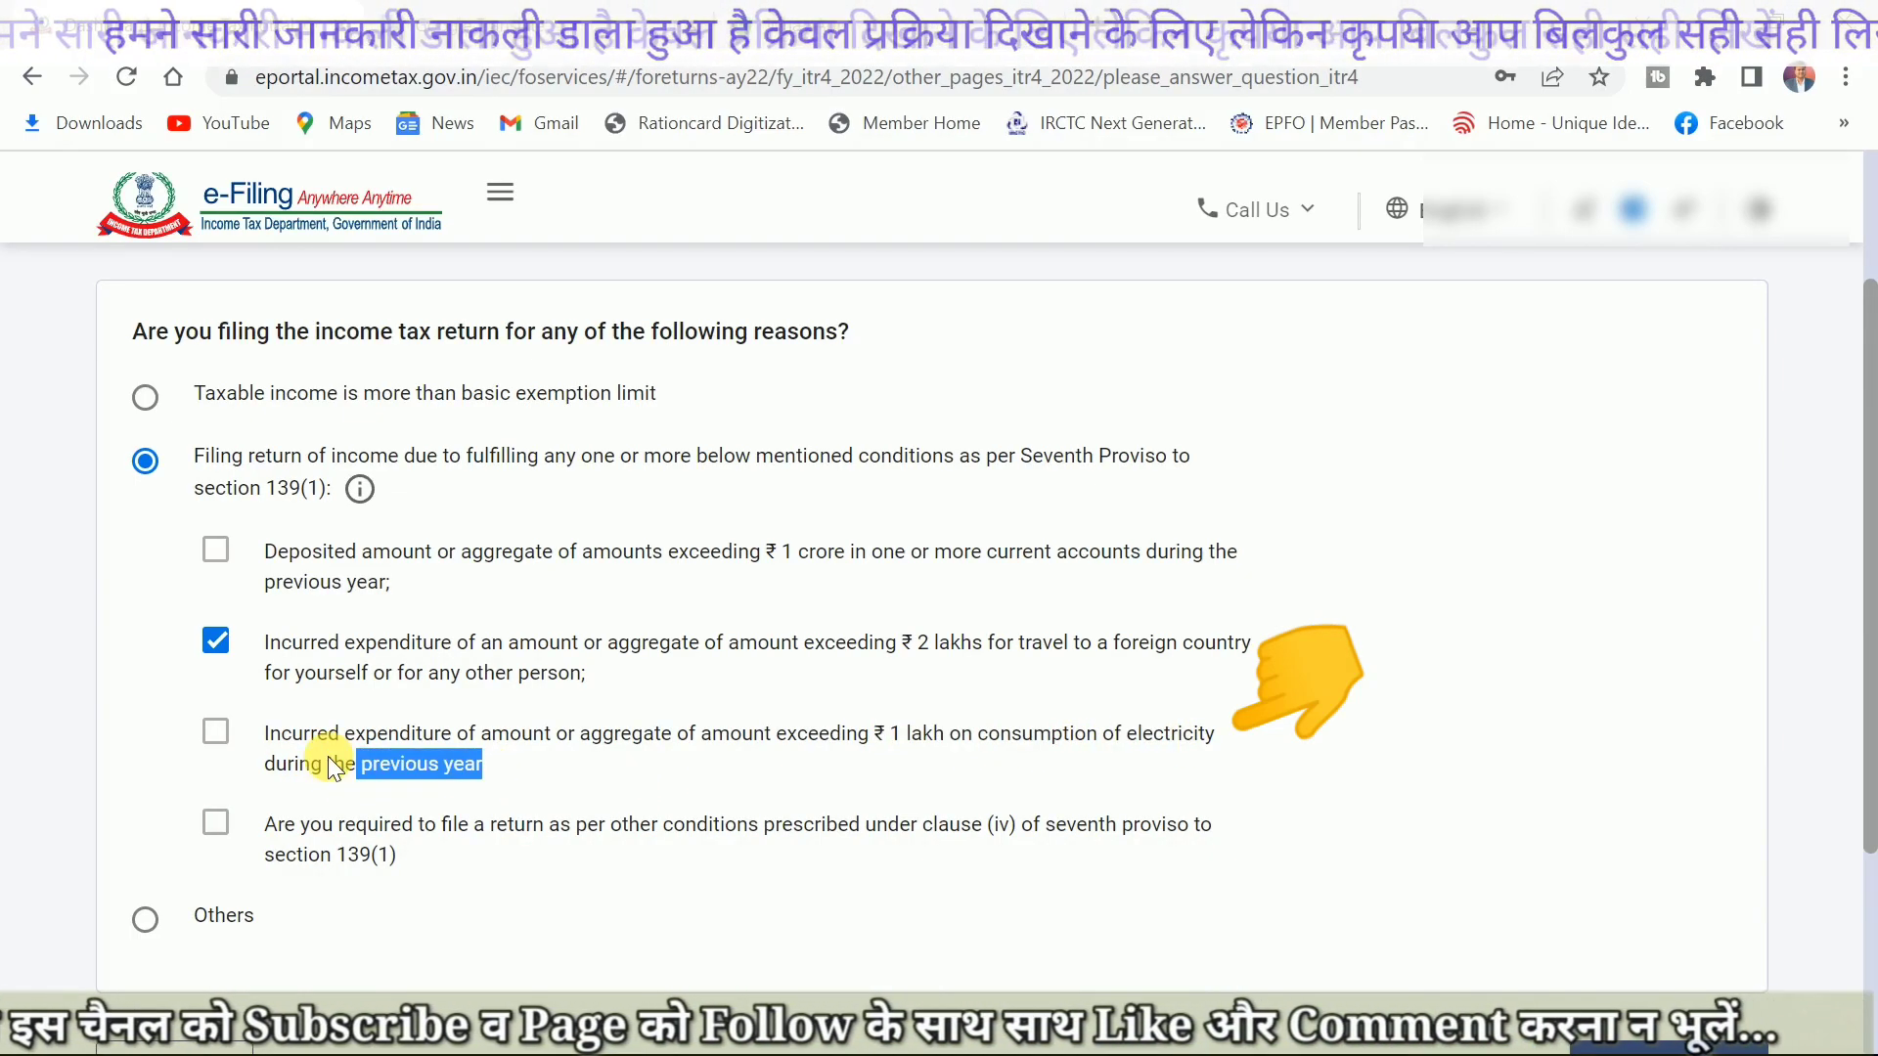
{"action": "left_click", "coordinate": [217, 735]}
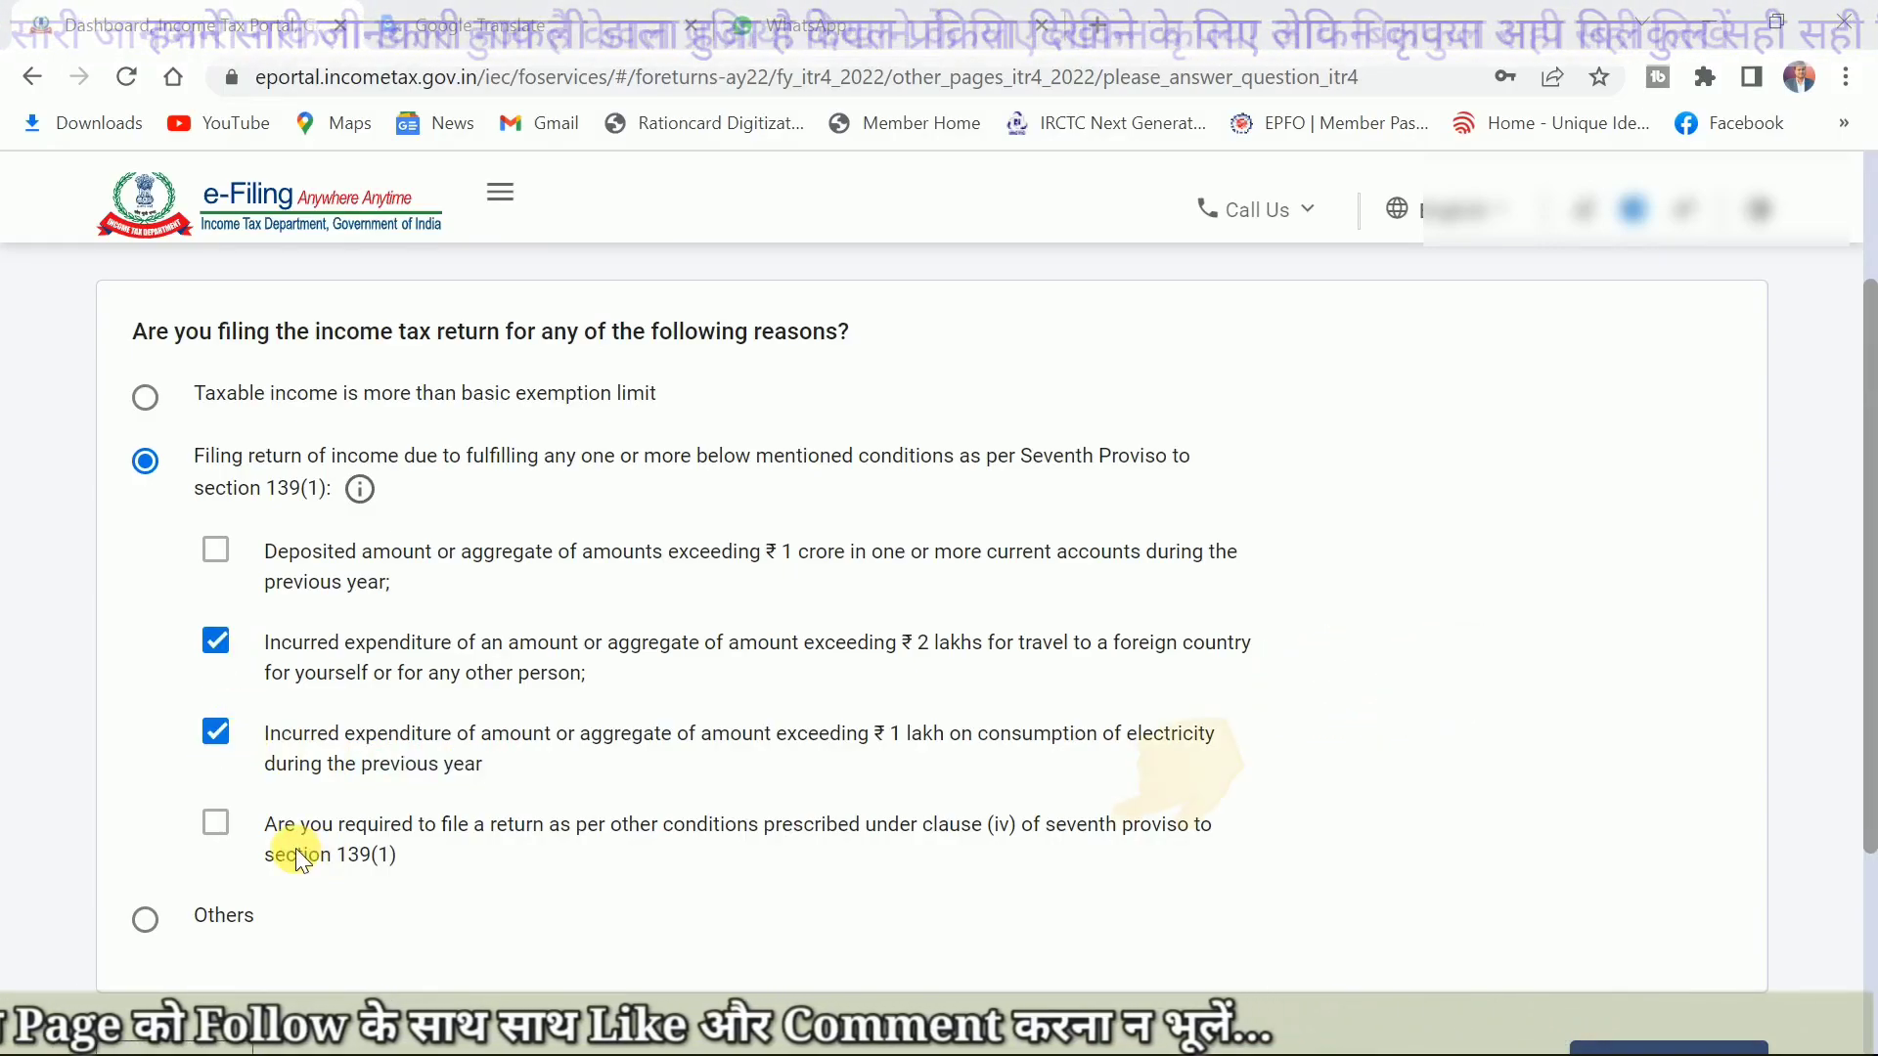
Step: Mark the clause (iv) condition of the seventh proviso and the ₹ 1 crore deposit condition as well
{"action": "left_click_drag", "start_coordinate": [289, 821], "coordinate": [440, 841]}
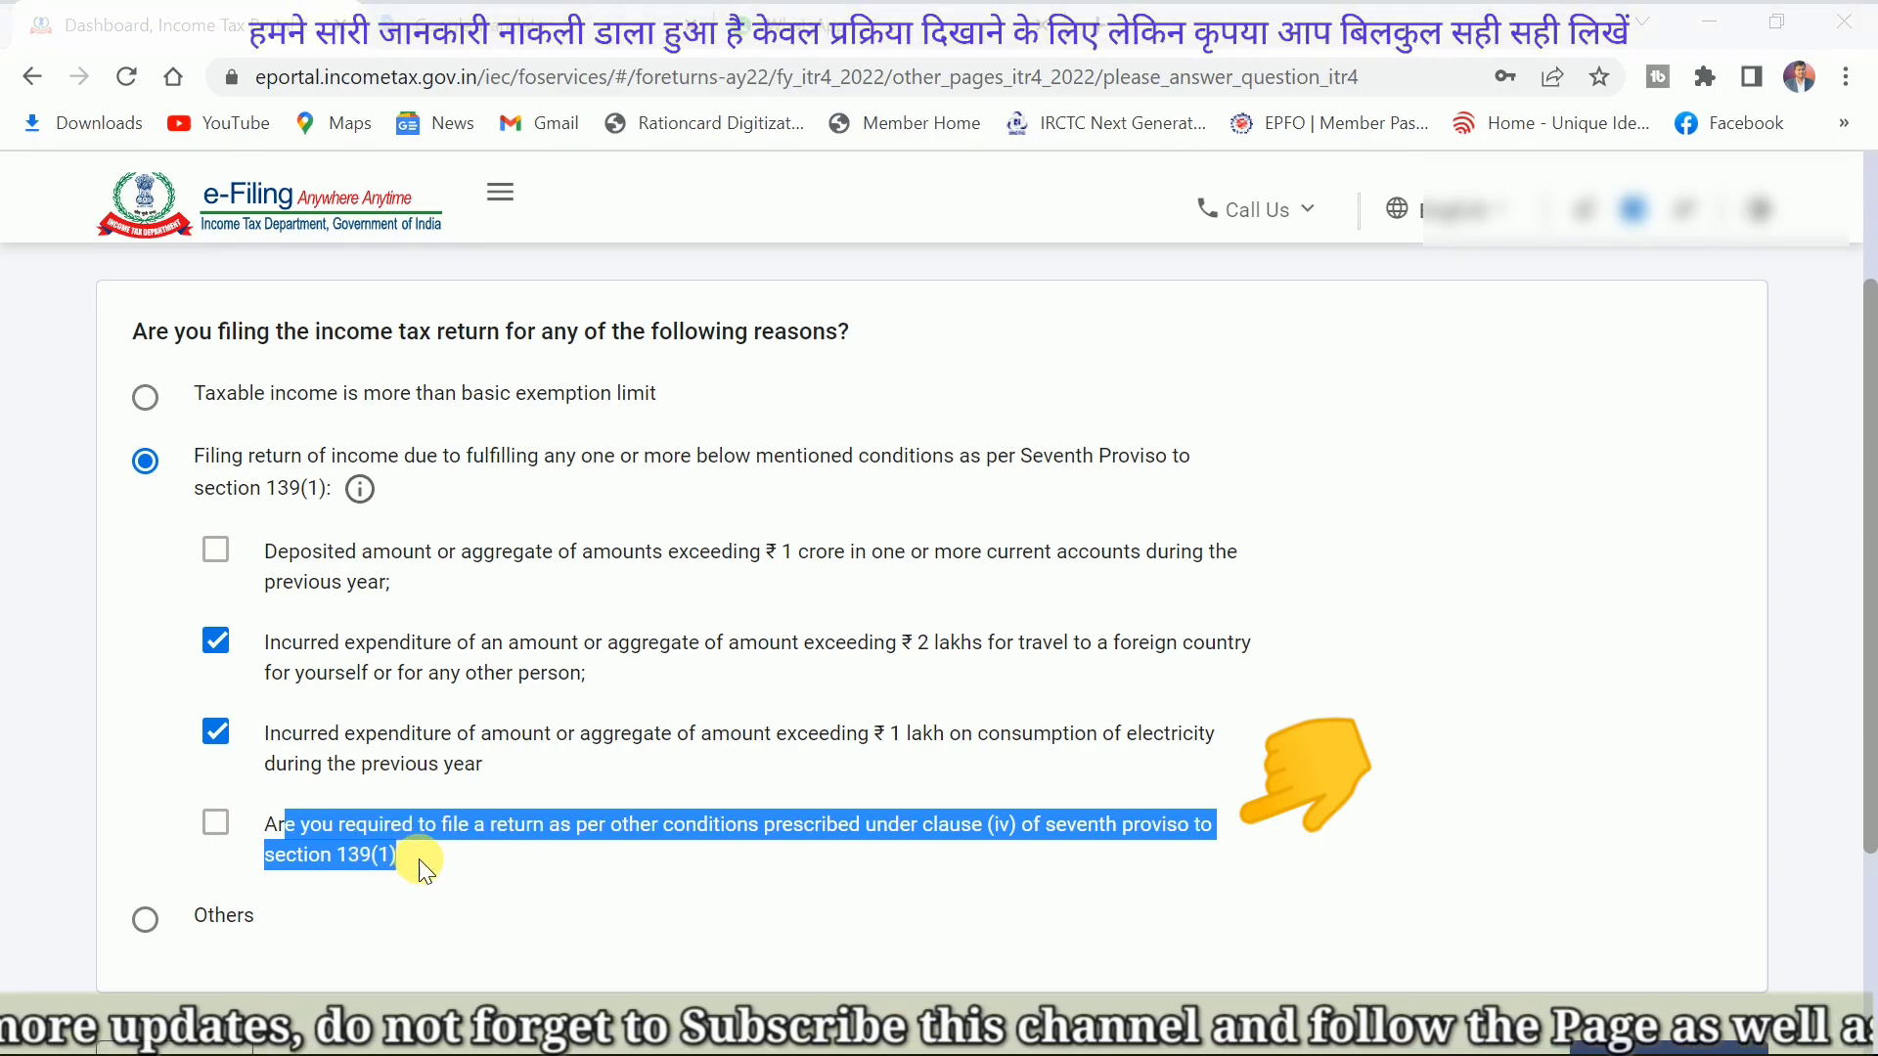
{"action": "left_click", "coordinate": [213, 824]}
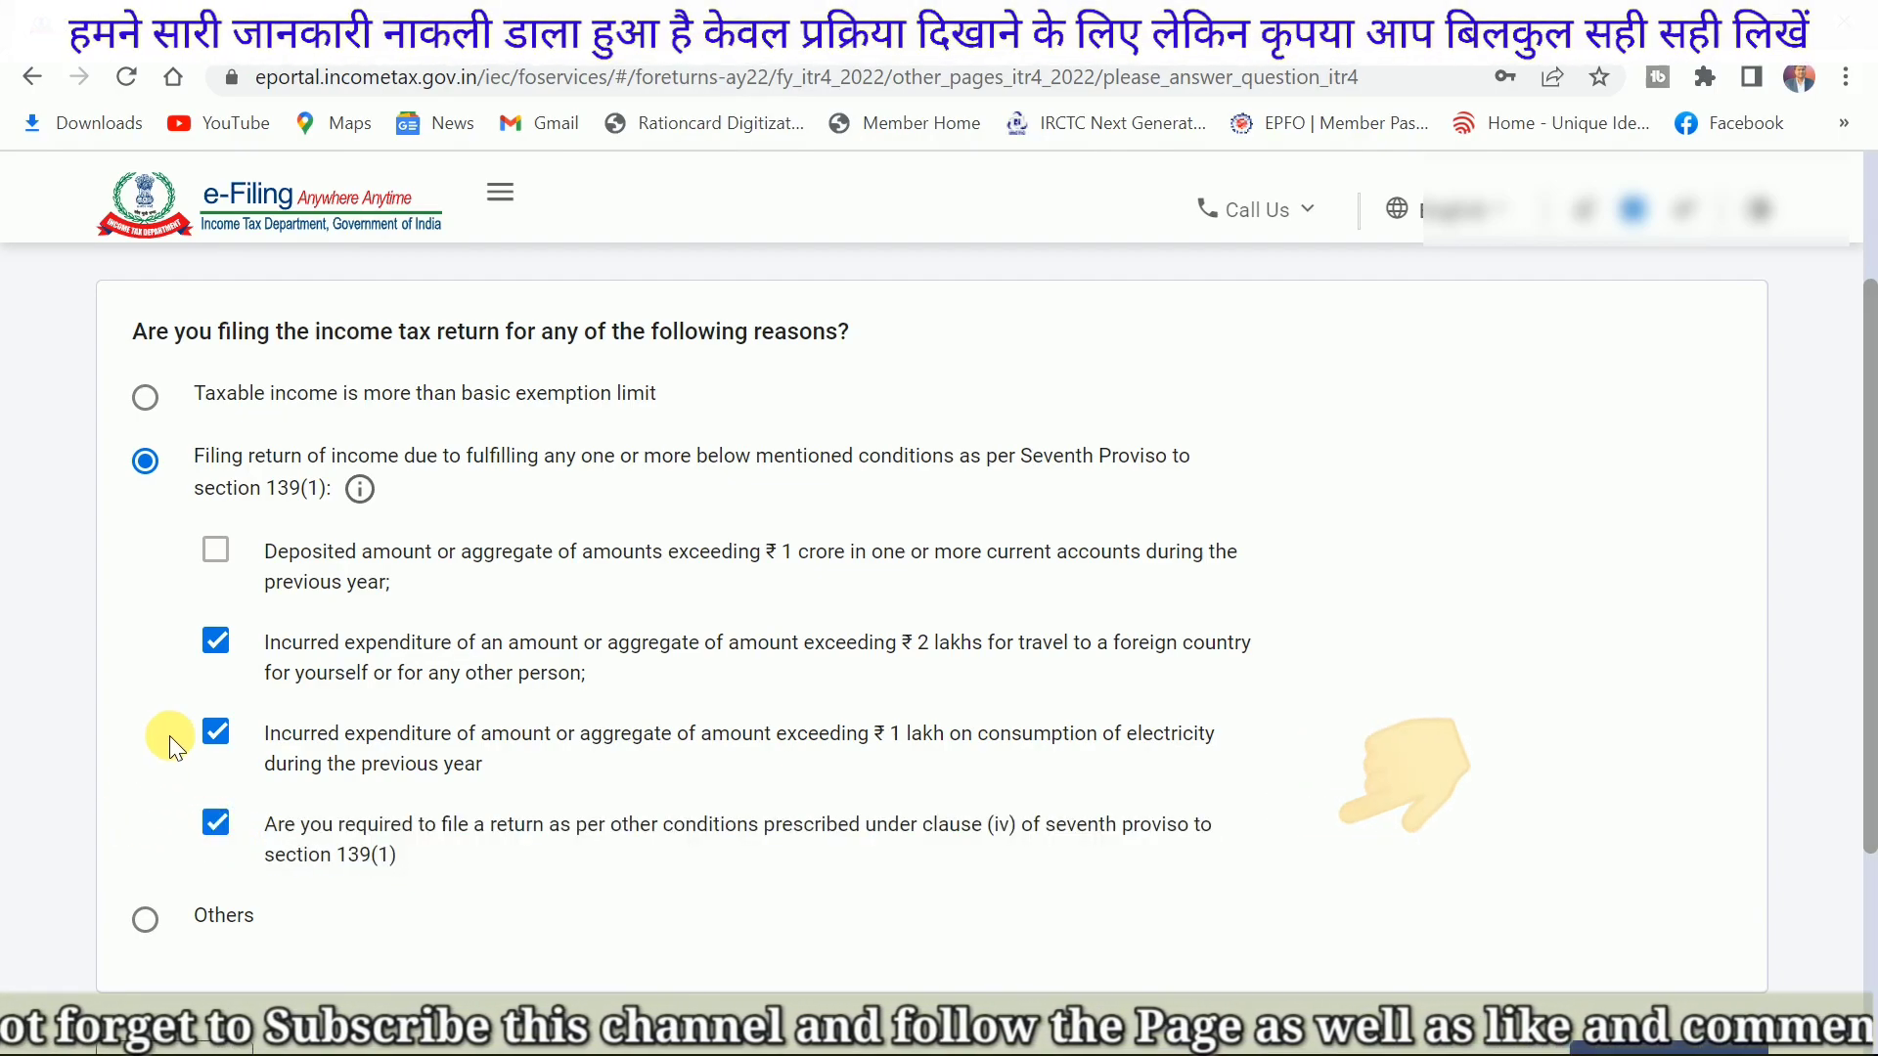
{"action": "left_click", "coordinate": [215, 551]}
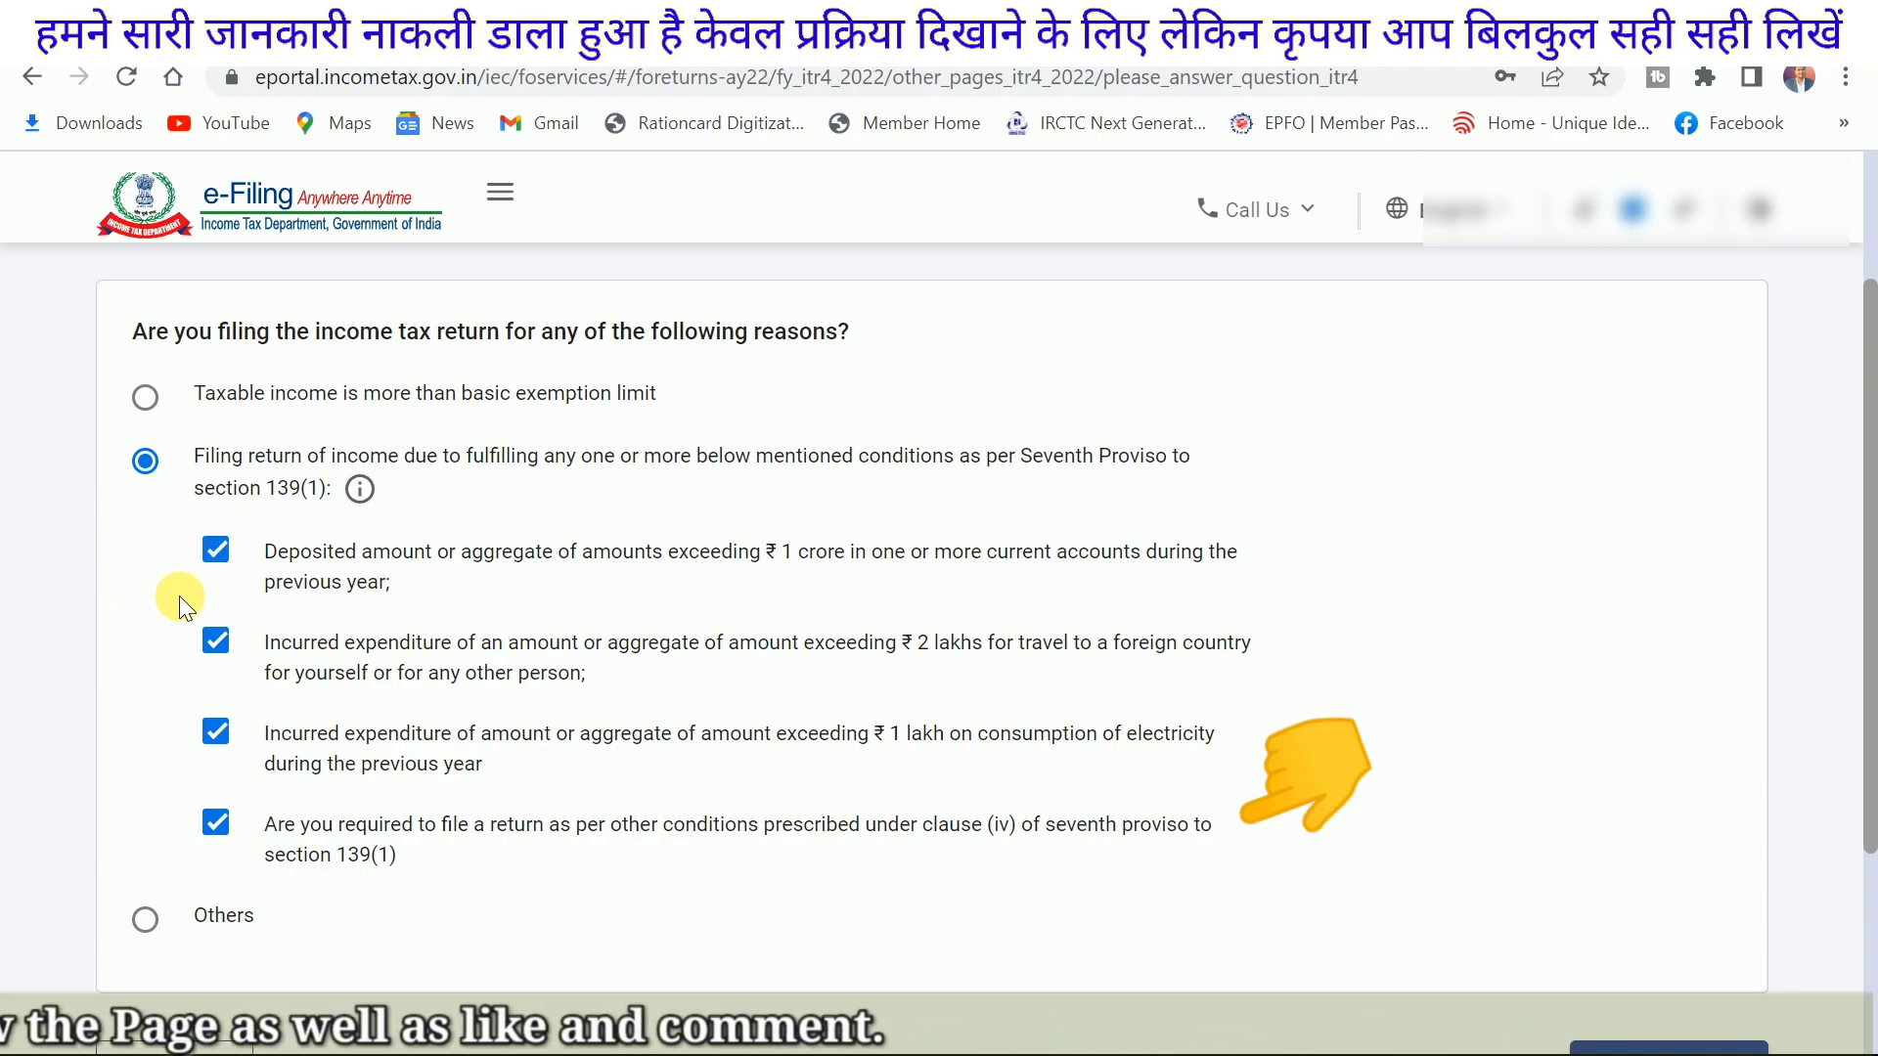
Step: Clear all the Seventh Proviso conditions and switch the filing reason to Others
{"action": "left_click", "coordinate": [145, 464]}
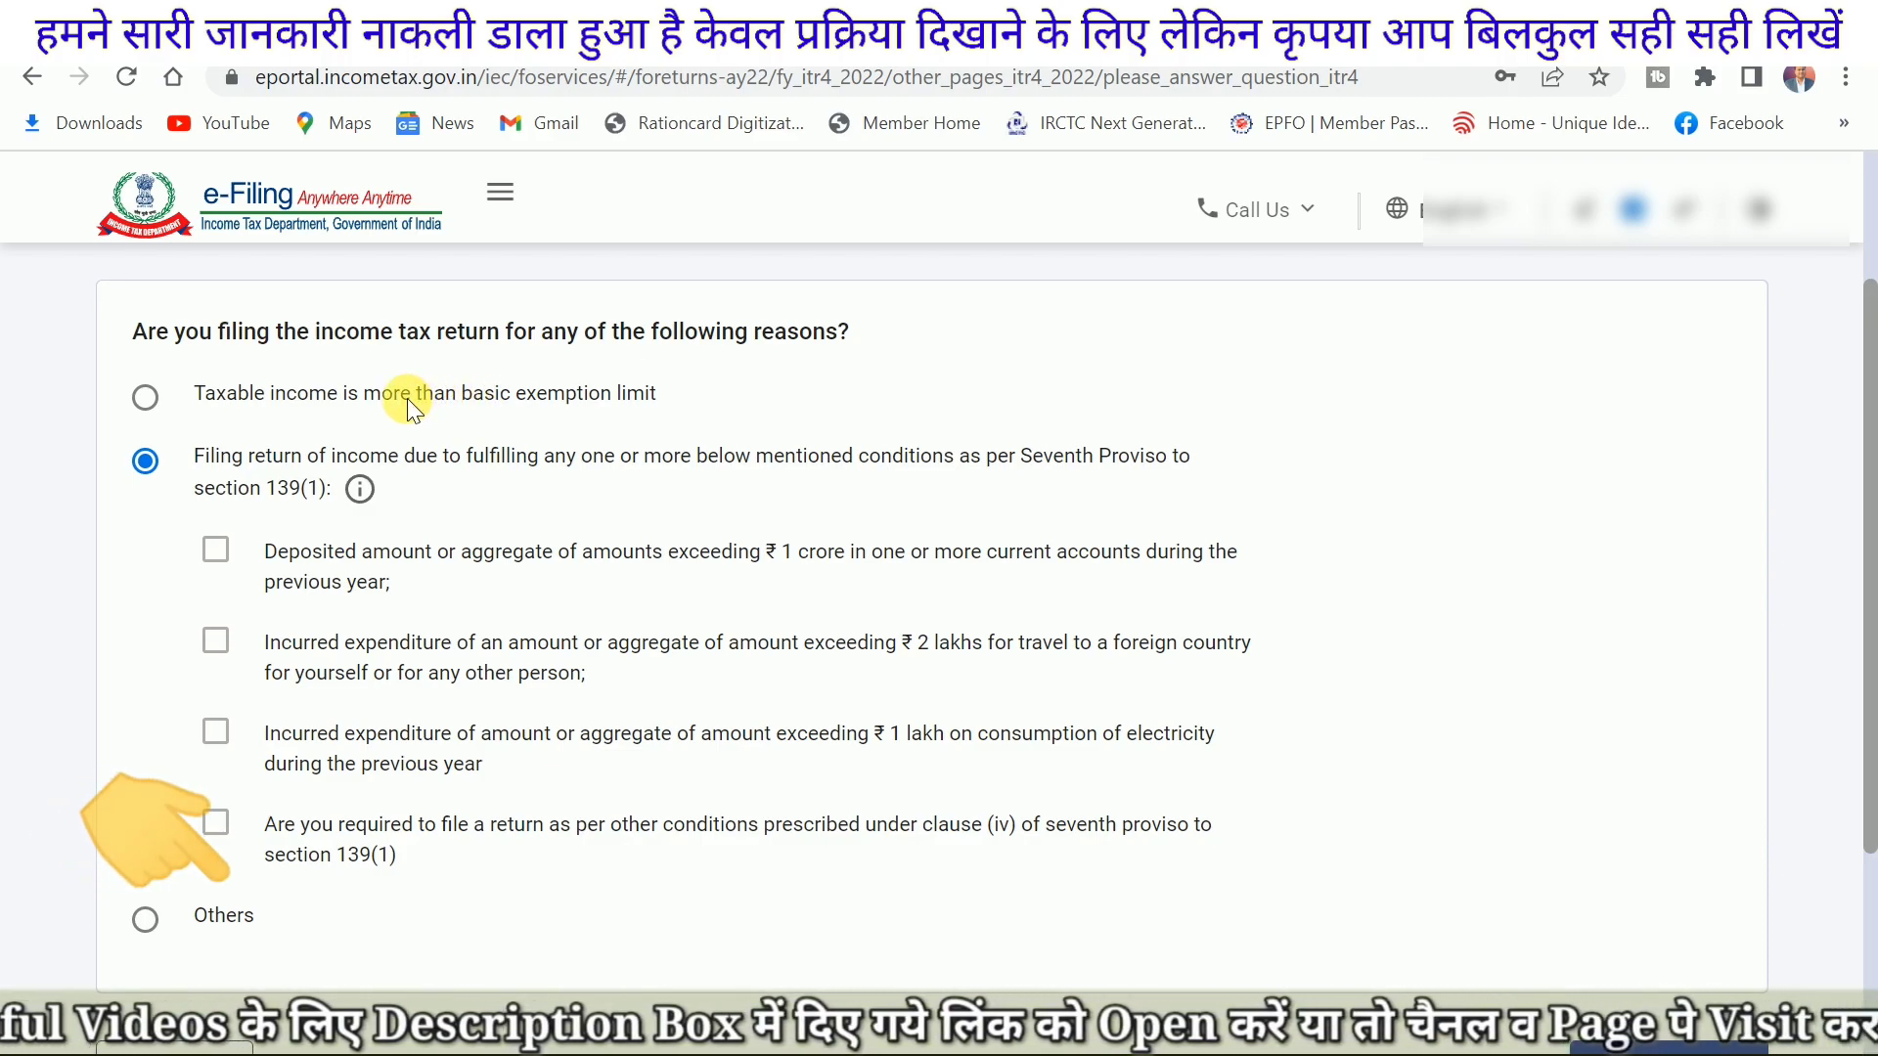
{"action": "left_click_drag", "start_coordinate": [407, 397], "coordinate": [659, 397]}
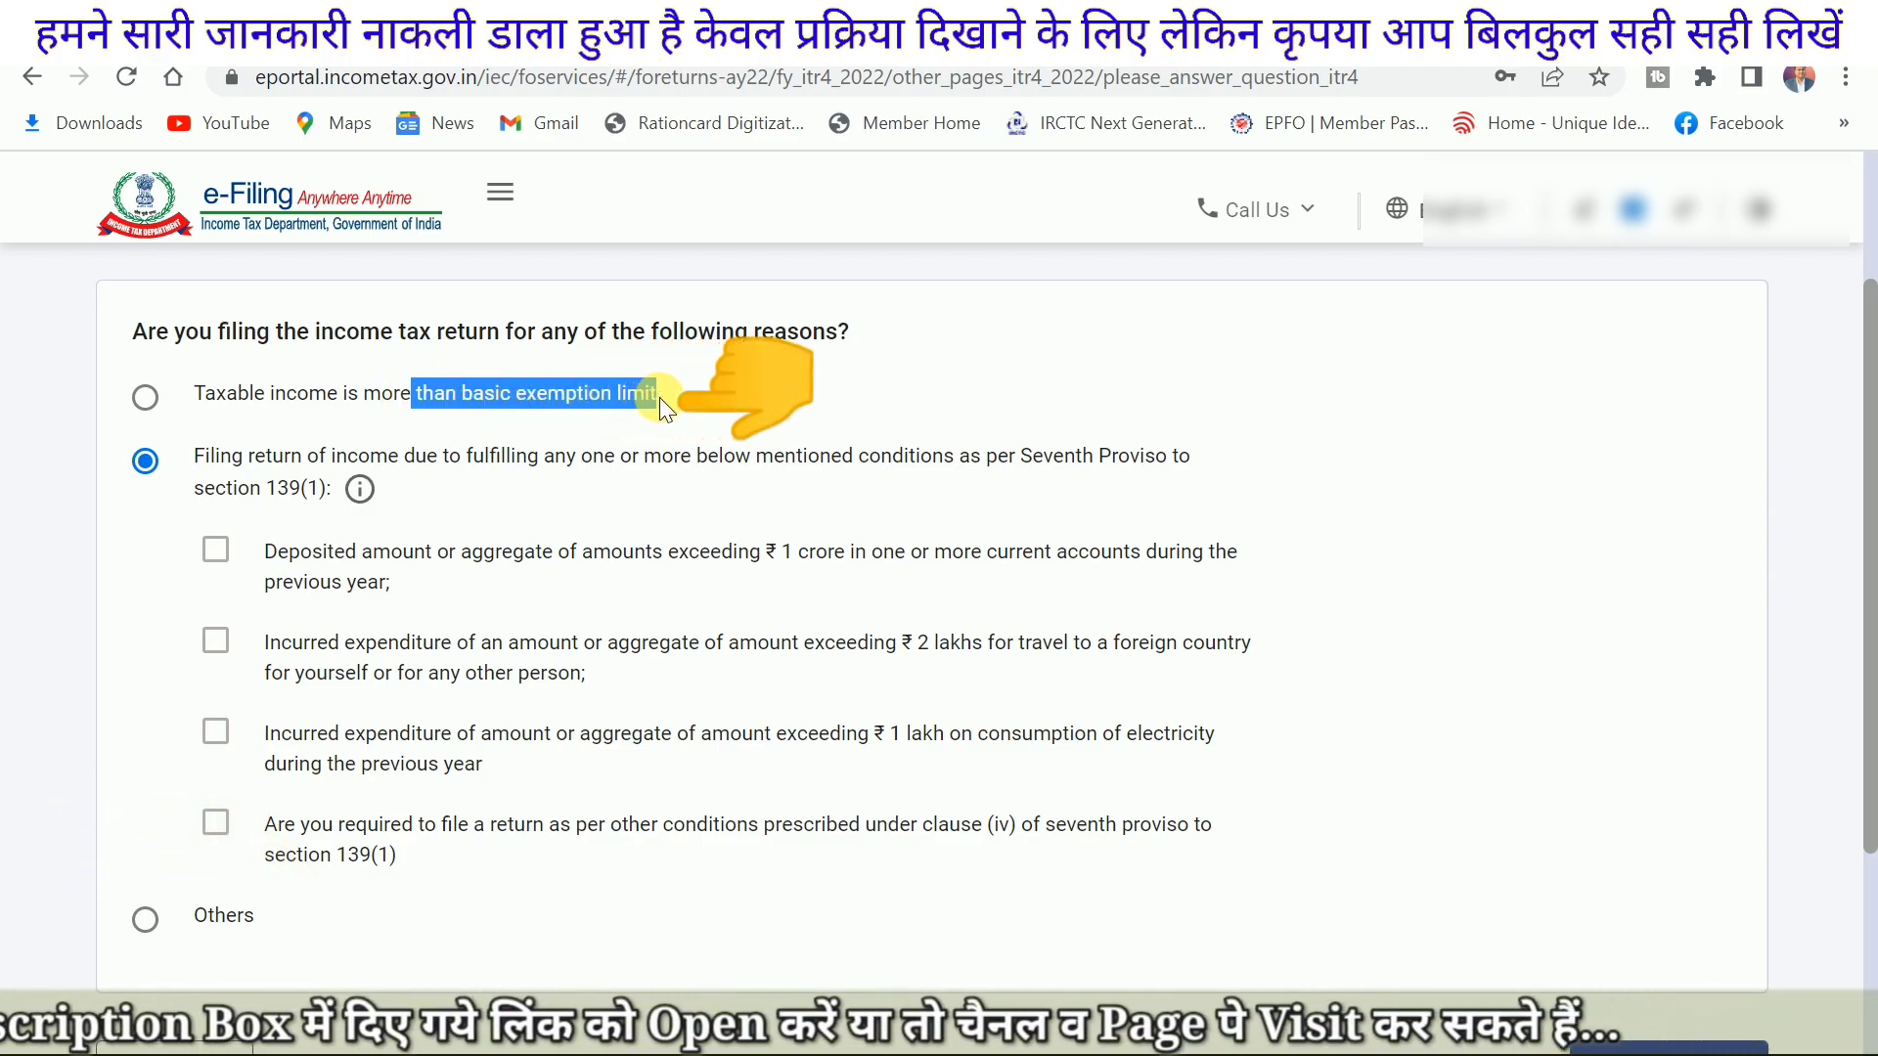
{"action": "left_click", "coordinate": [144, 919]}
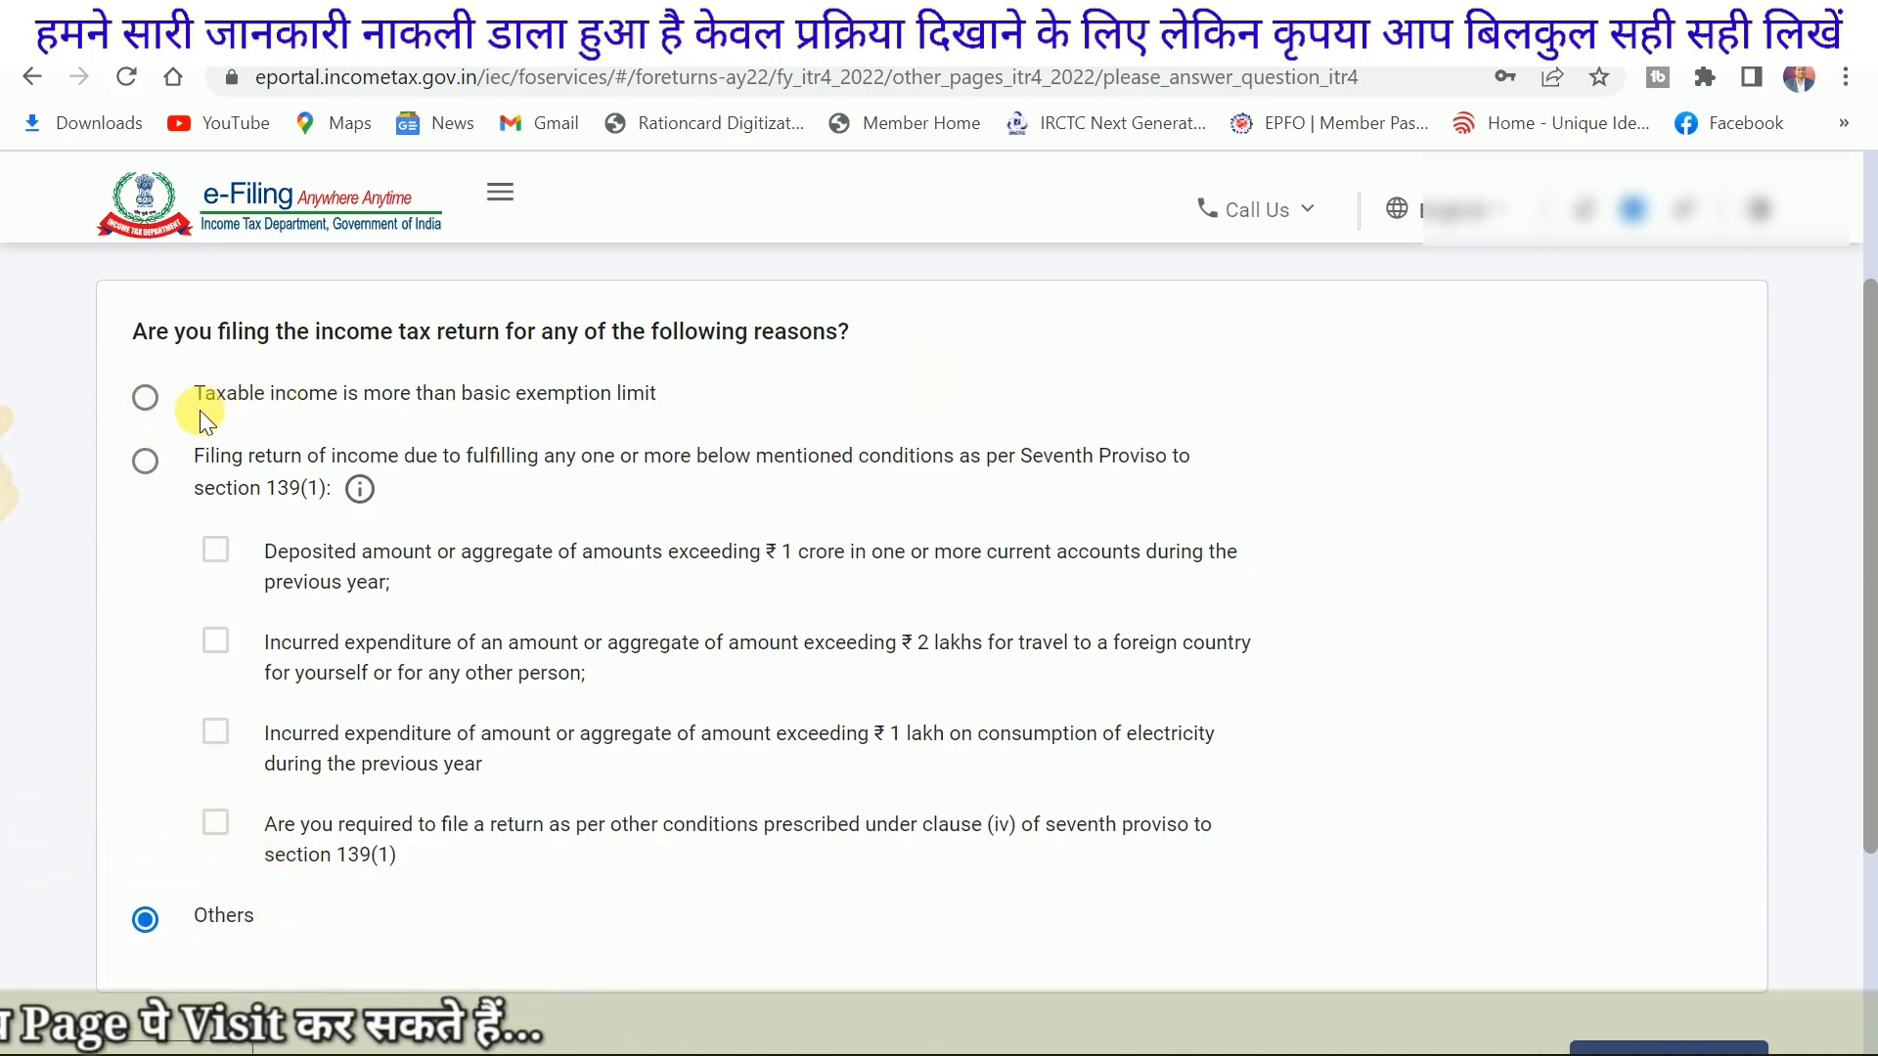
Step: Set the filing reason to taxable income above the basic exemption limit and continue to the return summary
{"action": "left_click_drag", "start_coordinate": [197, 397], "coordinate": [342, 393]}
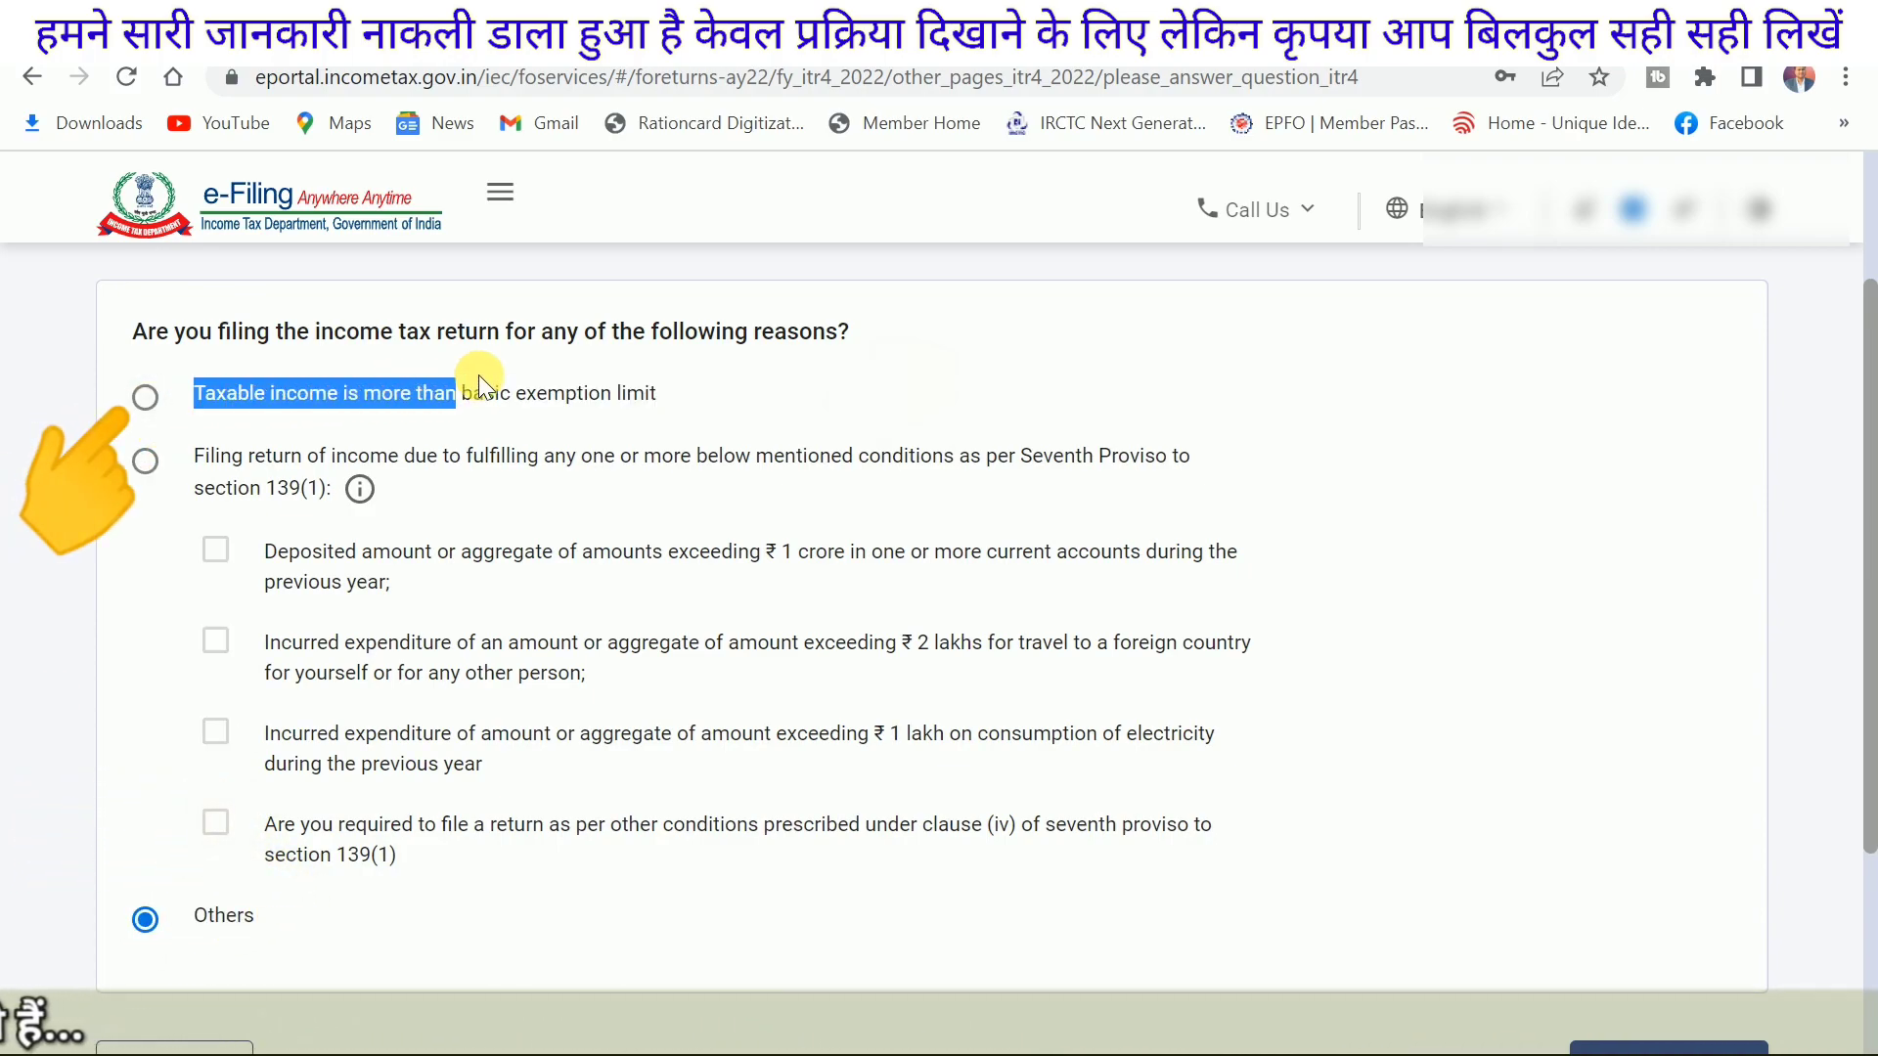
{"action": "left_click_drag", "start_coordinate": [455, 379], "coordinate": [594, 395]}
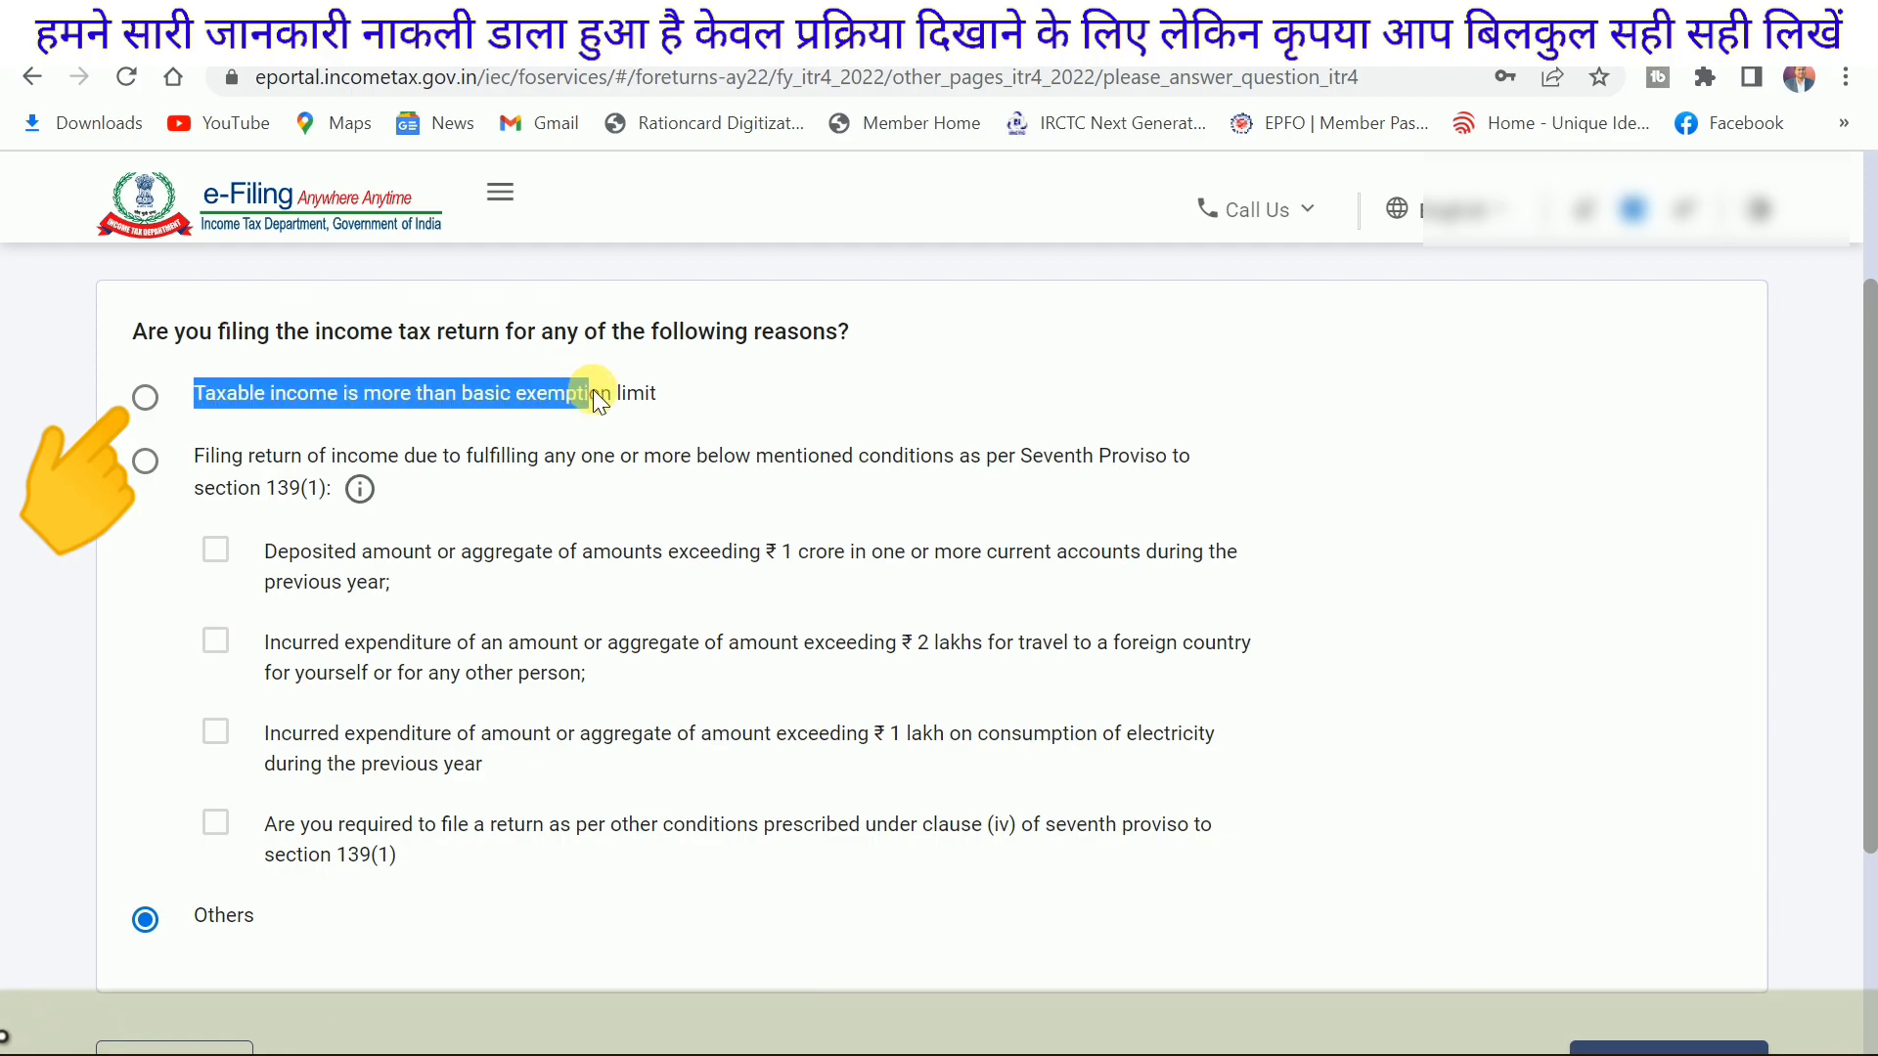
{"action": "left_click", "coordinate": [147, 398]}
{"action": "scroll", "coordinate": [299, 586], "scroll_direction": "down", "scroll_amount": 3}
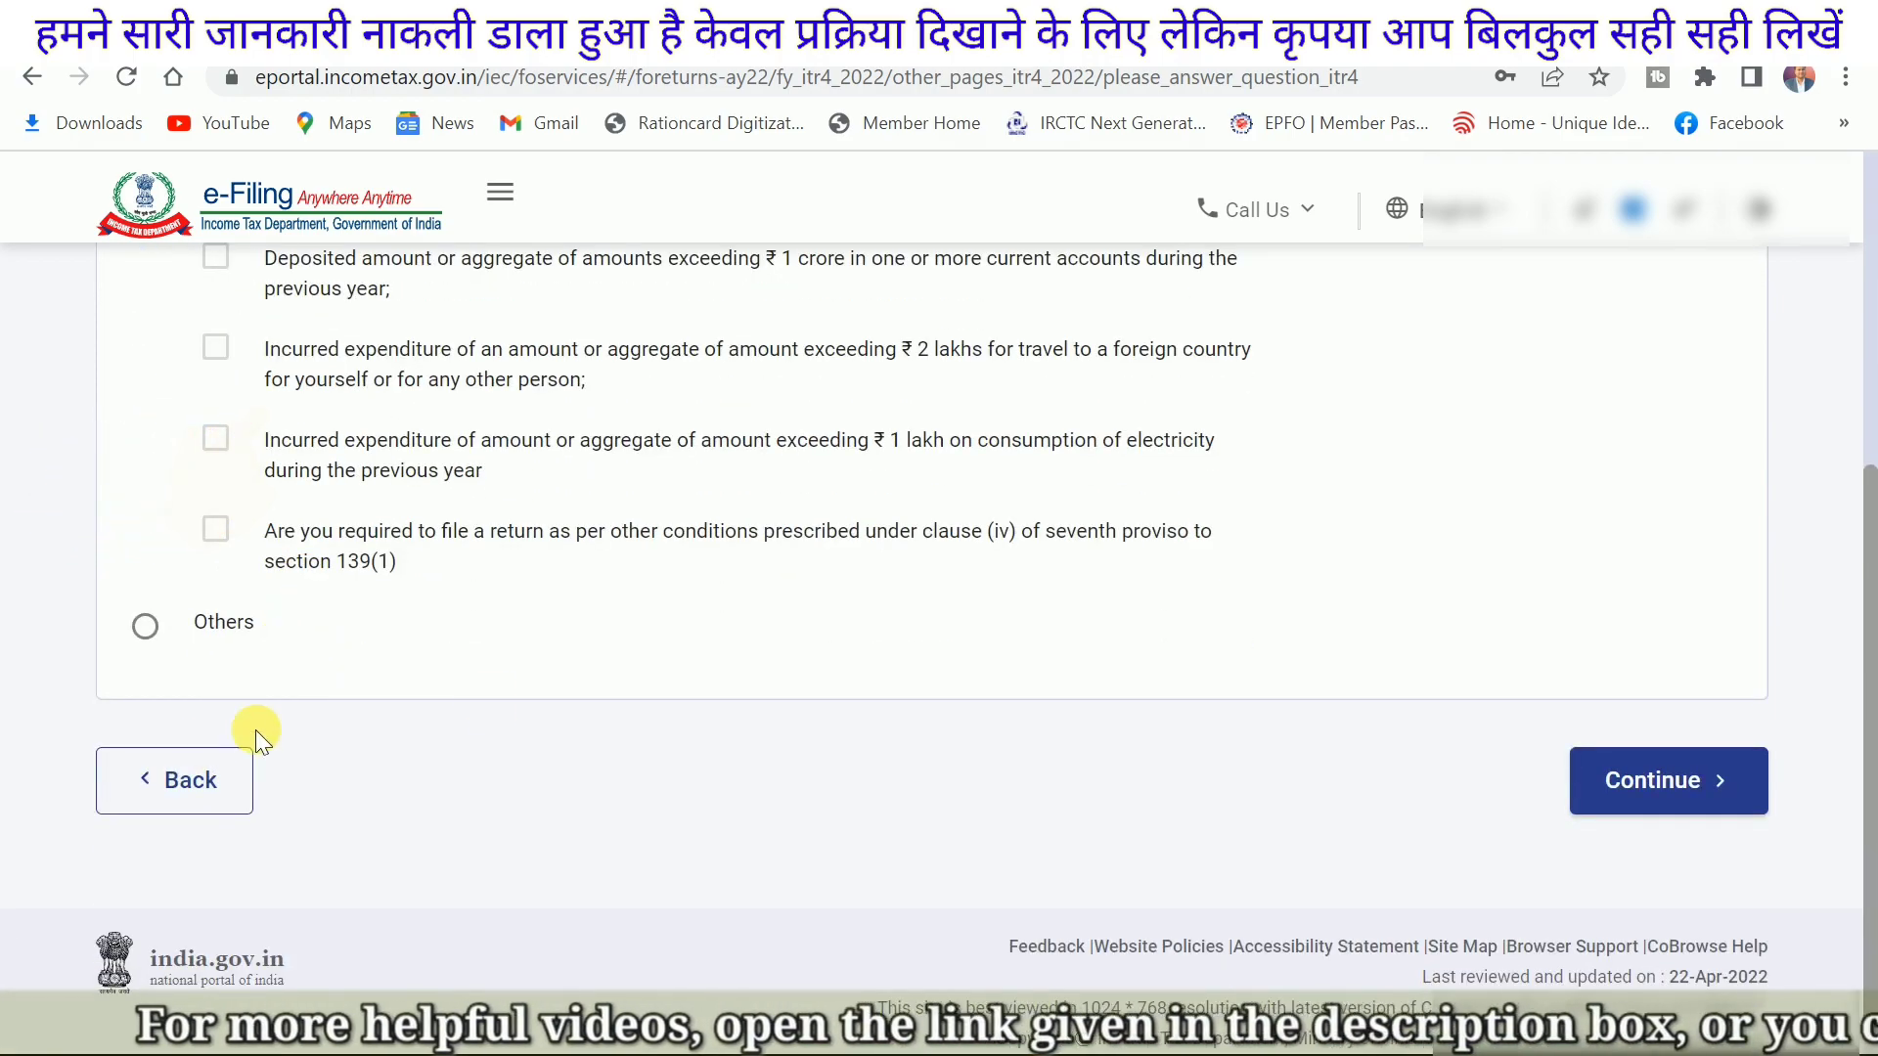
{"action": "left_click", "coordinate": [1652, 783]}
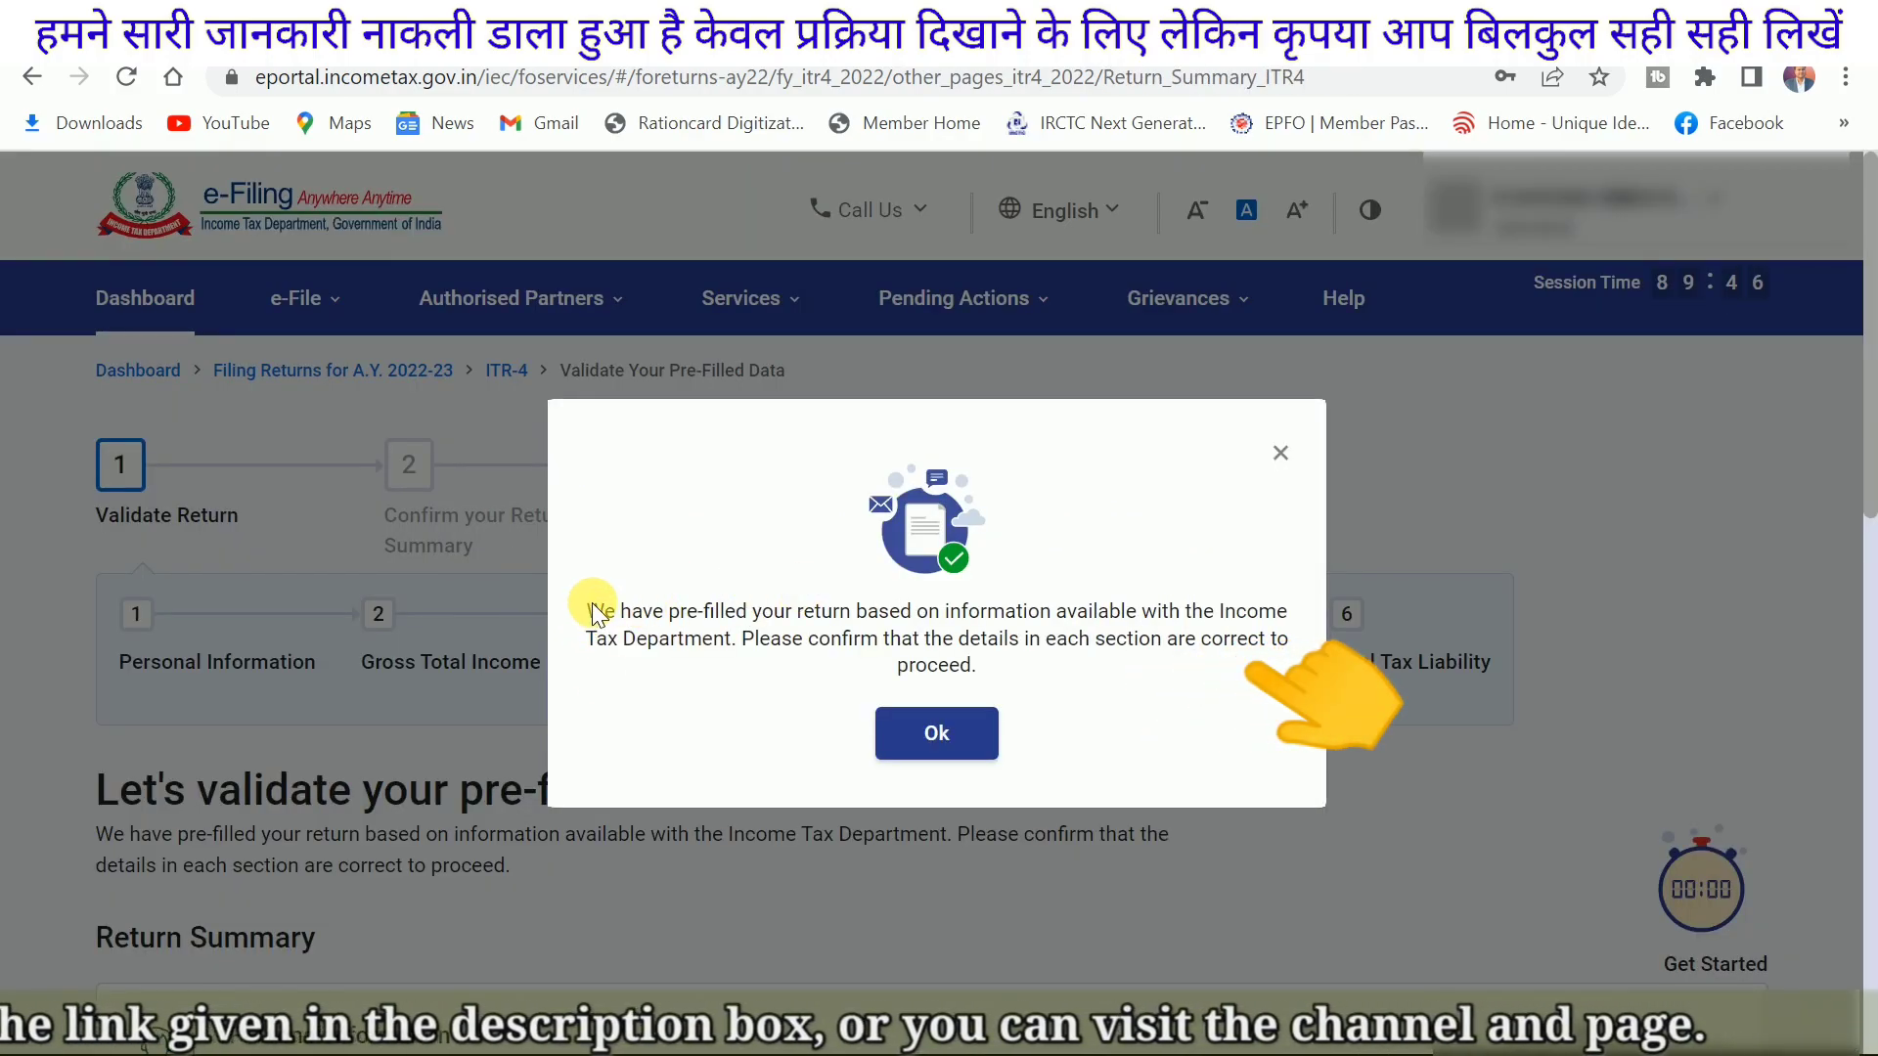
Step: Read and acknowledge the notice about confirming the pre-filled return details
{"action": "left_click_drag", "start_coordinate": [589, 609], "coordinate": [900, 611]}
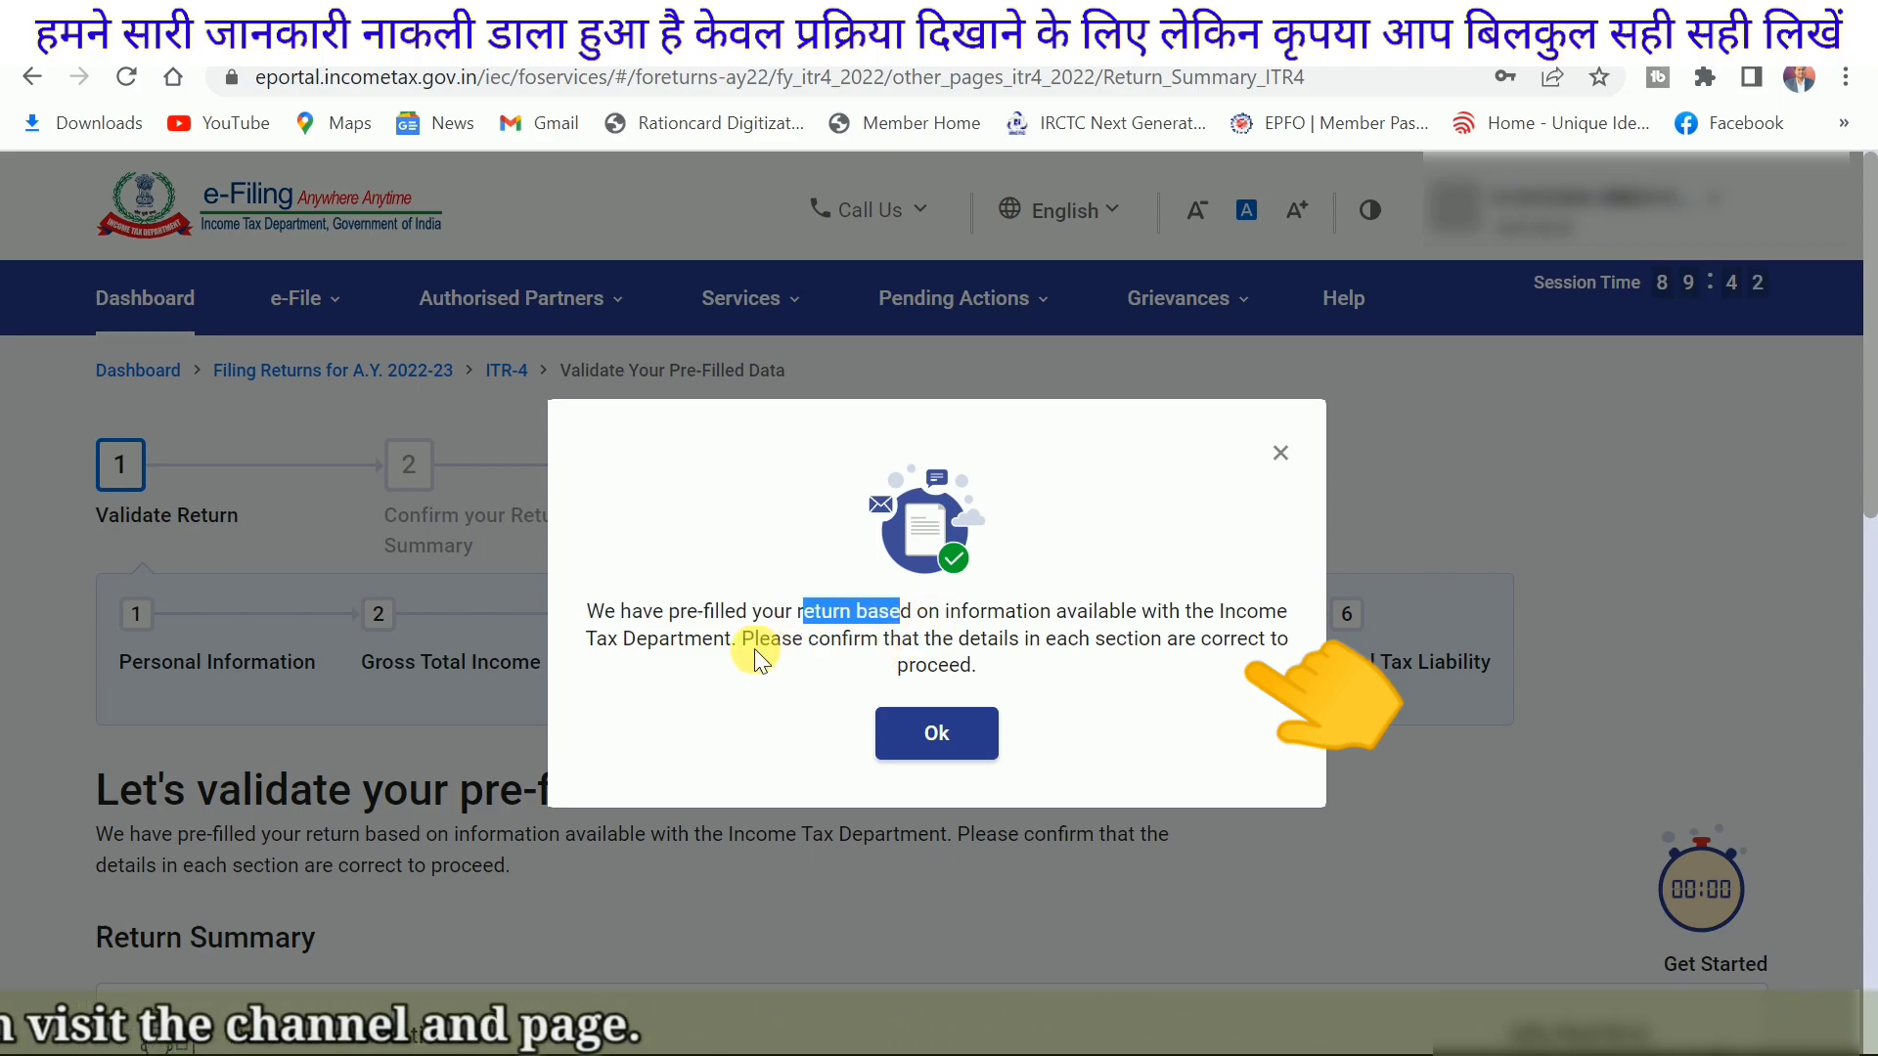
{"action": "left_click_drag", "start_coordinate": [647, 638], "coordinate": [740, 642]}
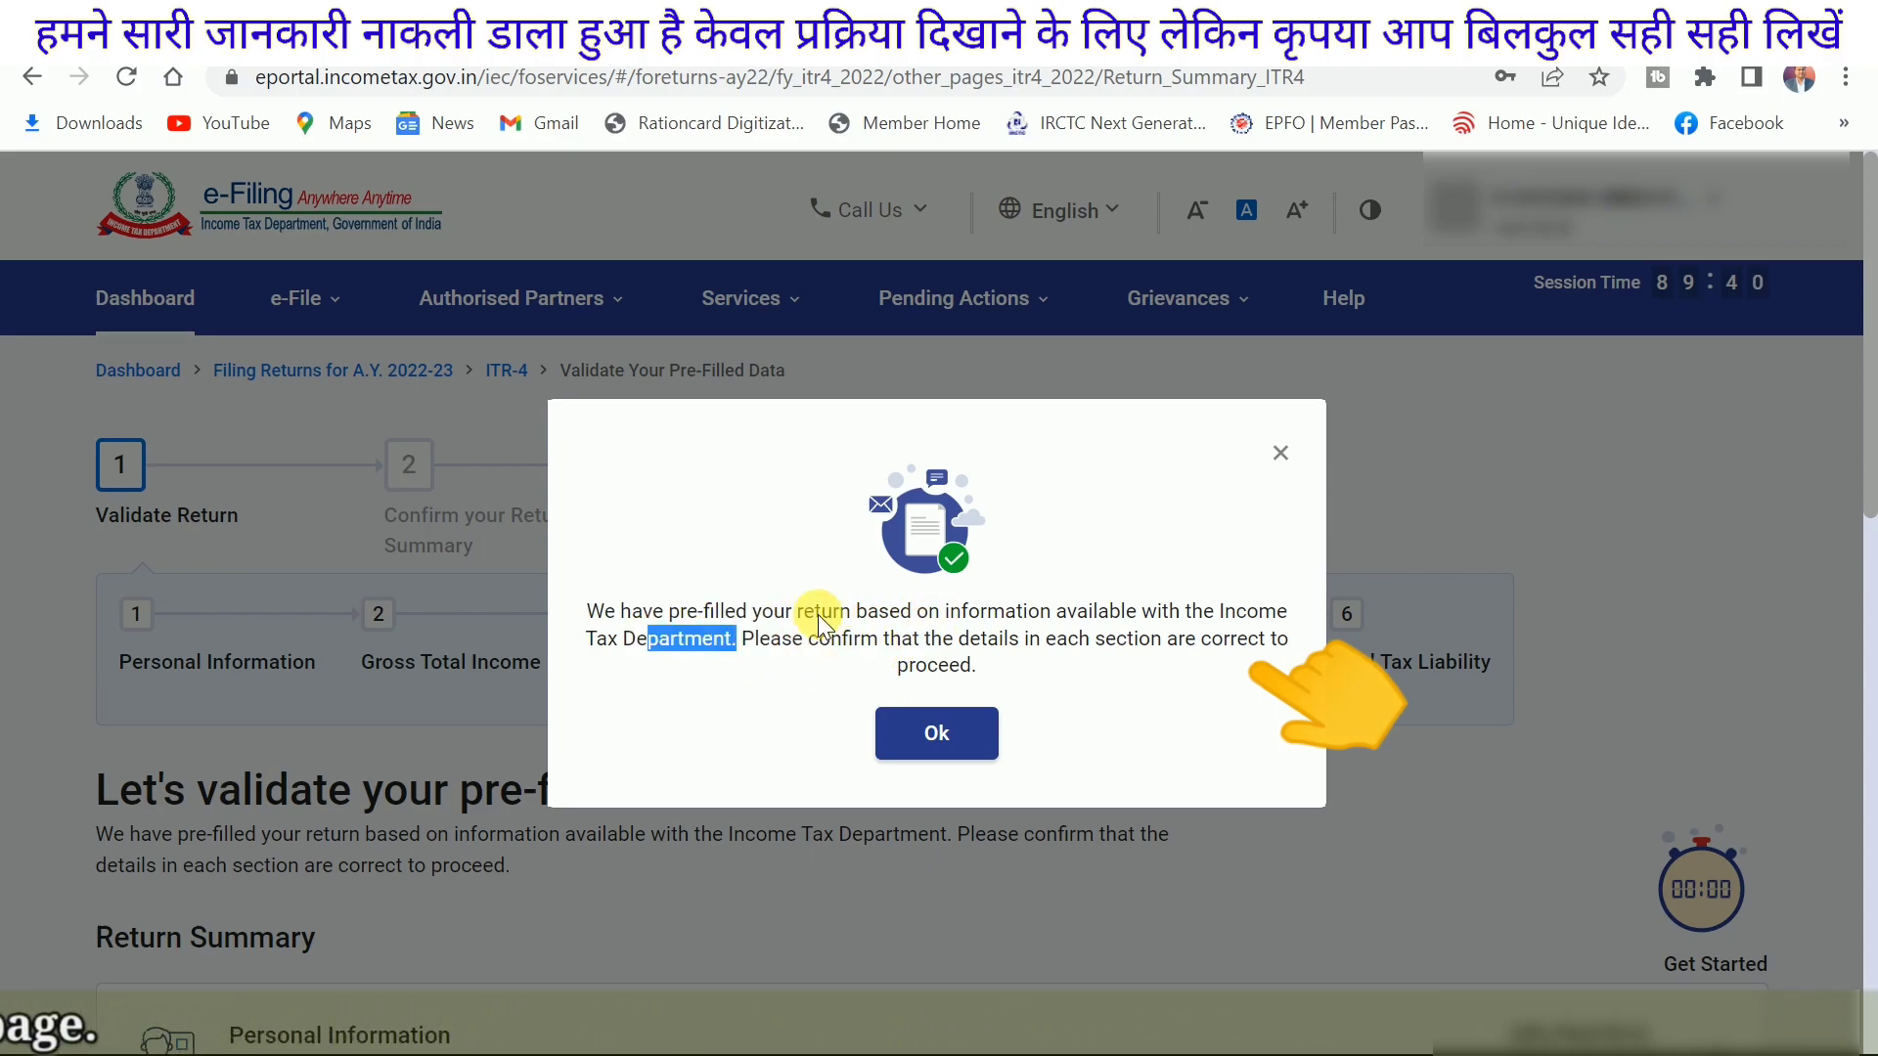
{"action": "left_click", "coordinate": [937, 735]}
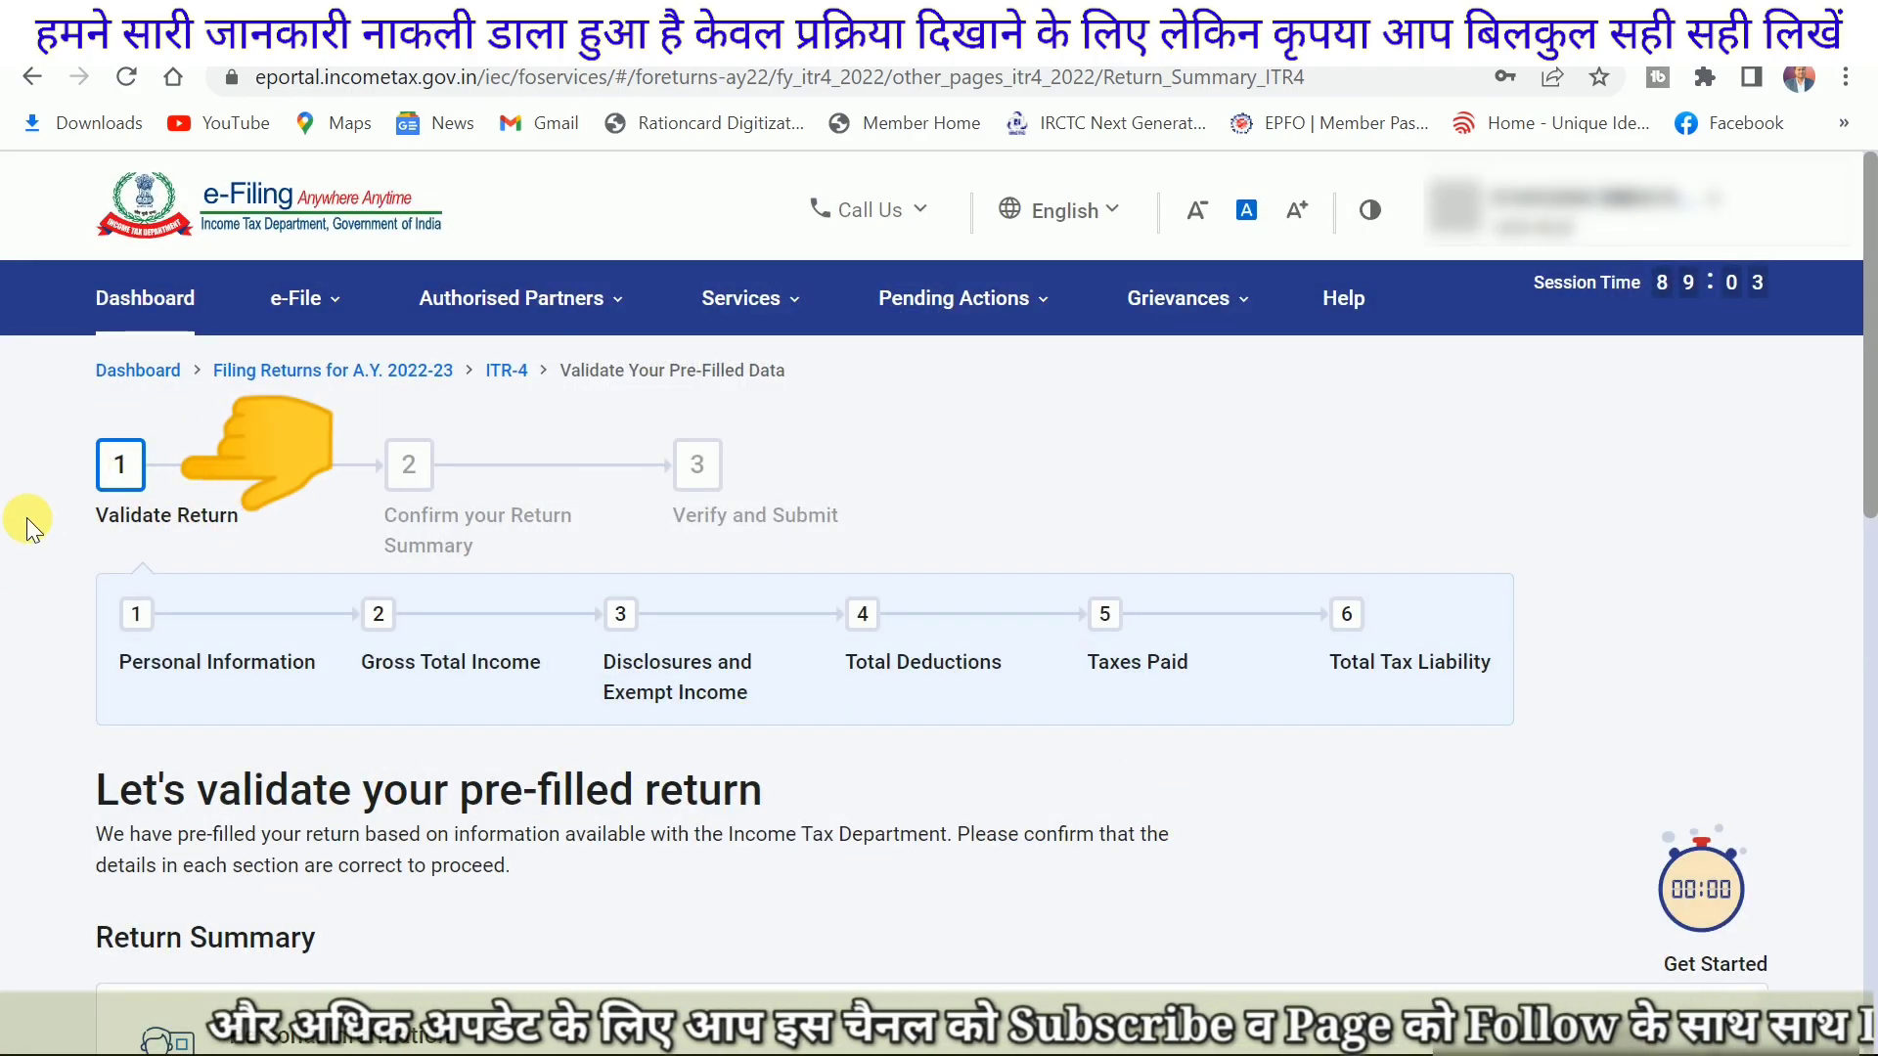
{"action": "triple_click", "coordinate": [94, 518]}
{"action": "left_click", "coordinate": [128, 538]}
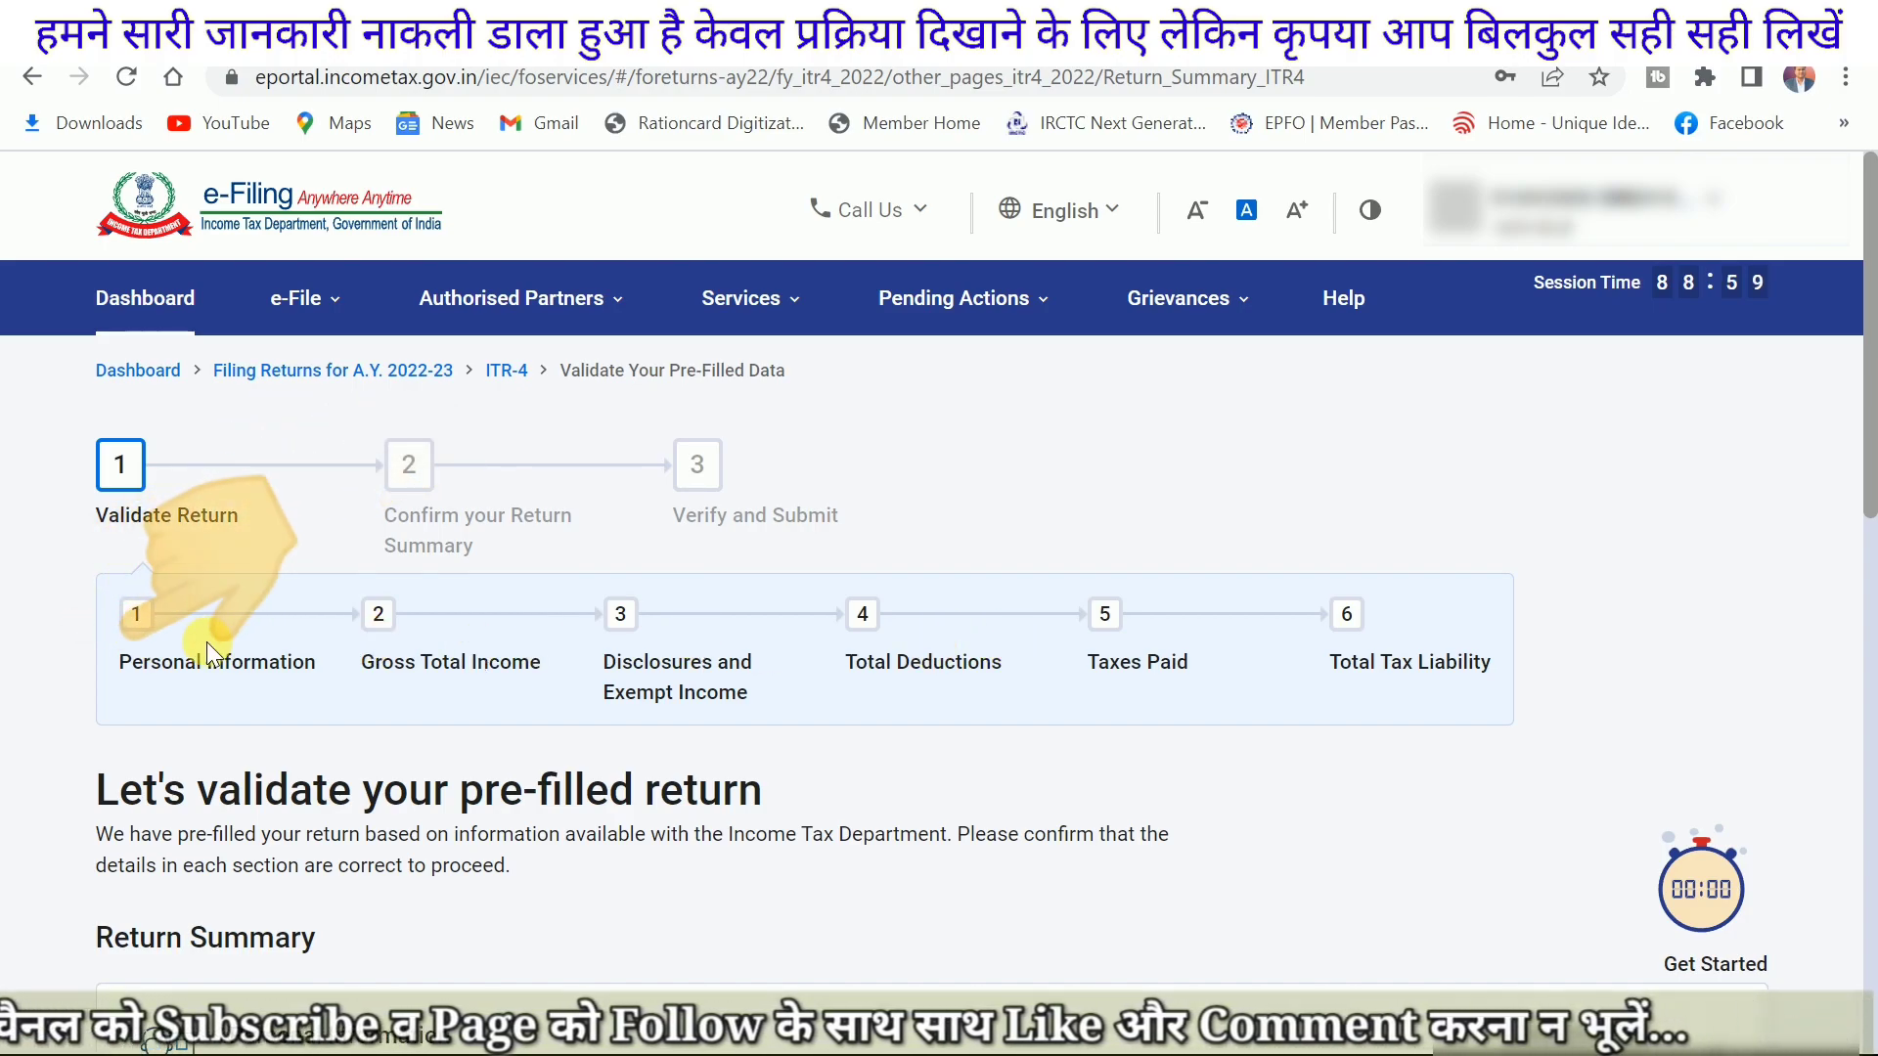
Step: Review the six validation stages of the return and open the Personal Information section from the return summary
{"action": "double_click", "coordinate": [156, 665]}
{"action": "left_click", "coordinate": [377, 670]}
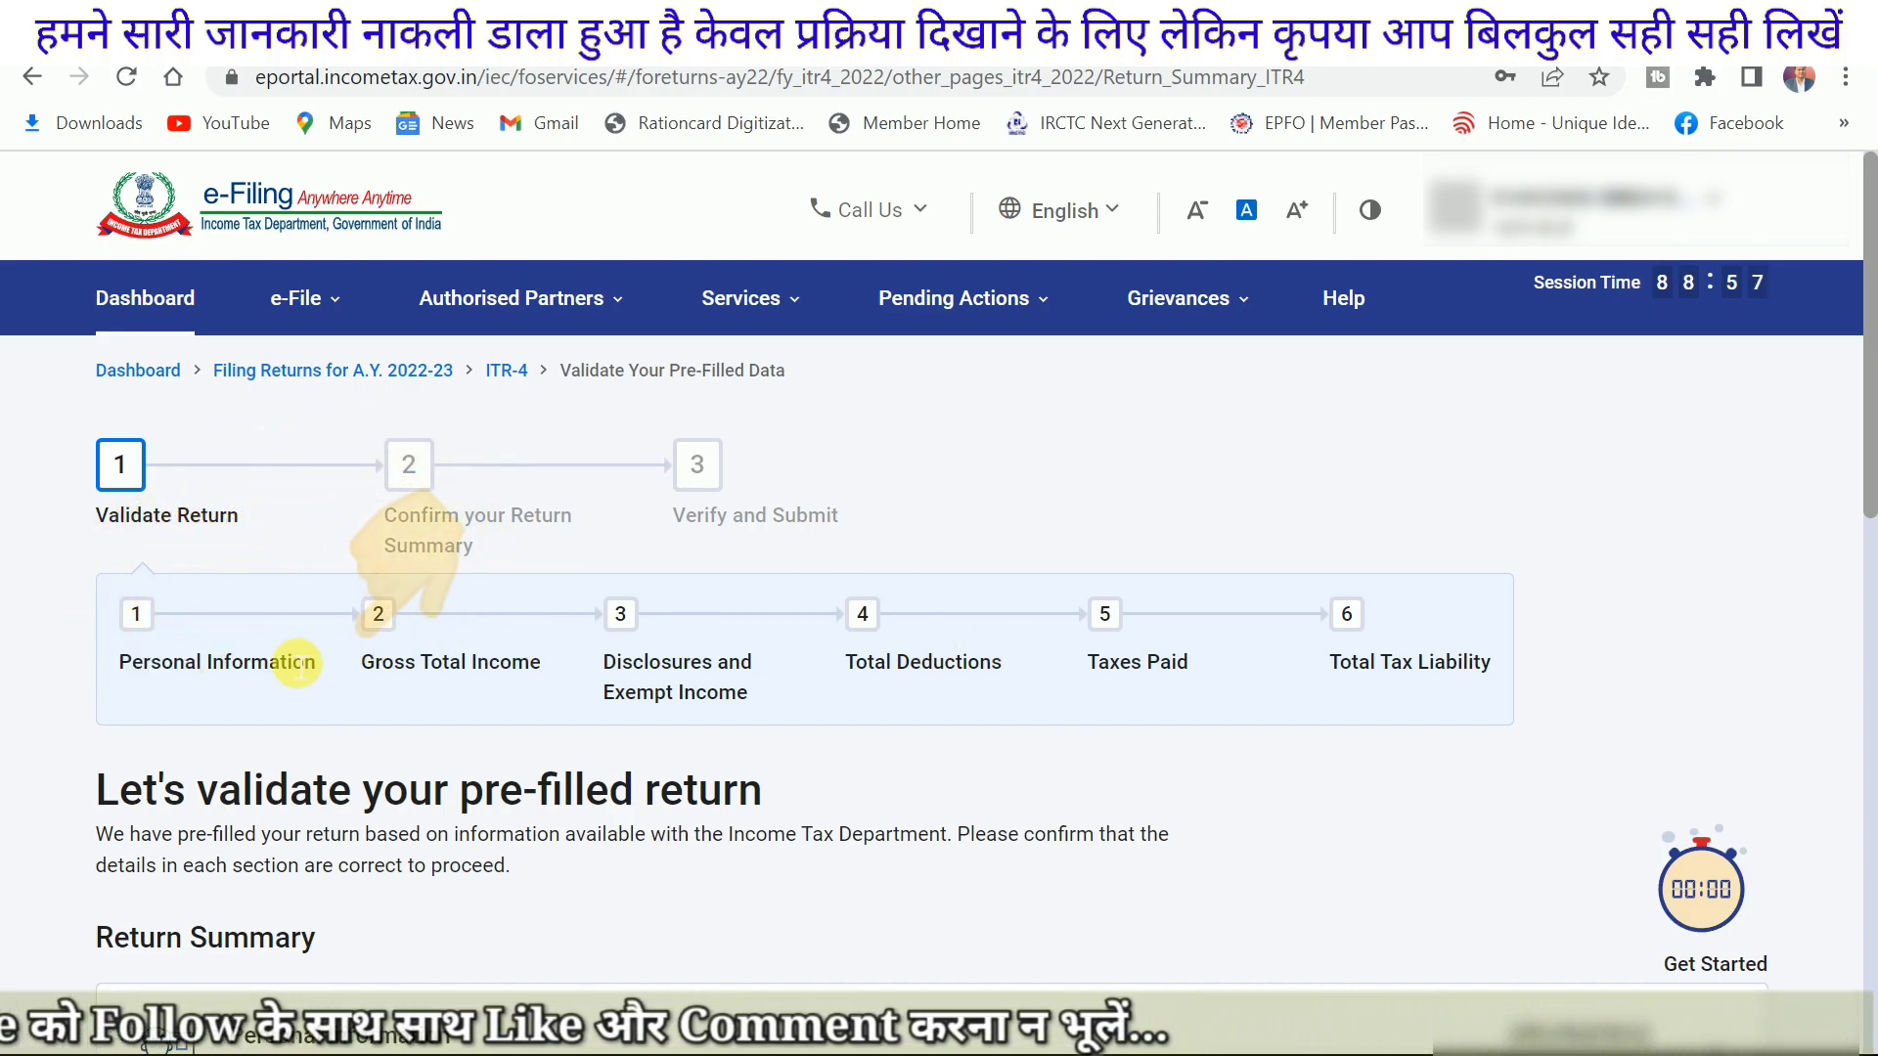
{"action": "left_click_drag", "start_coordinate": [375, 683], "coordinate": [493, 675]}
{"action": "left_click", "coordinate": [587, 669]}
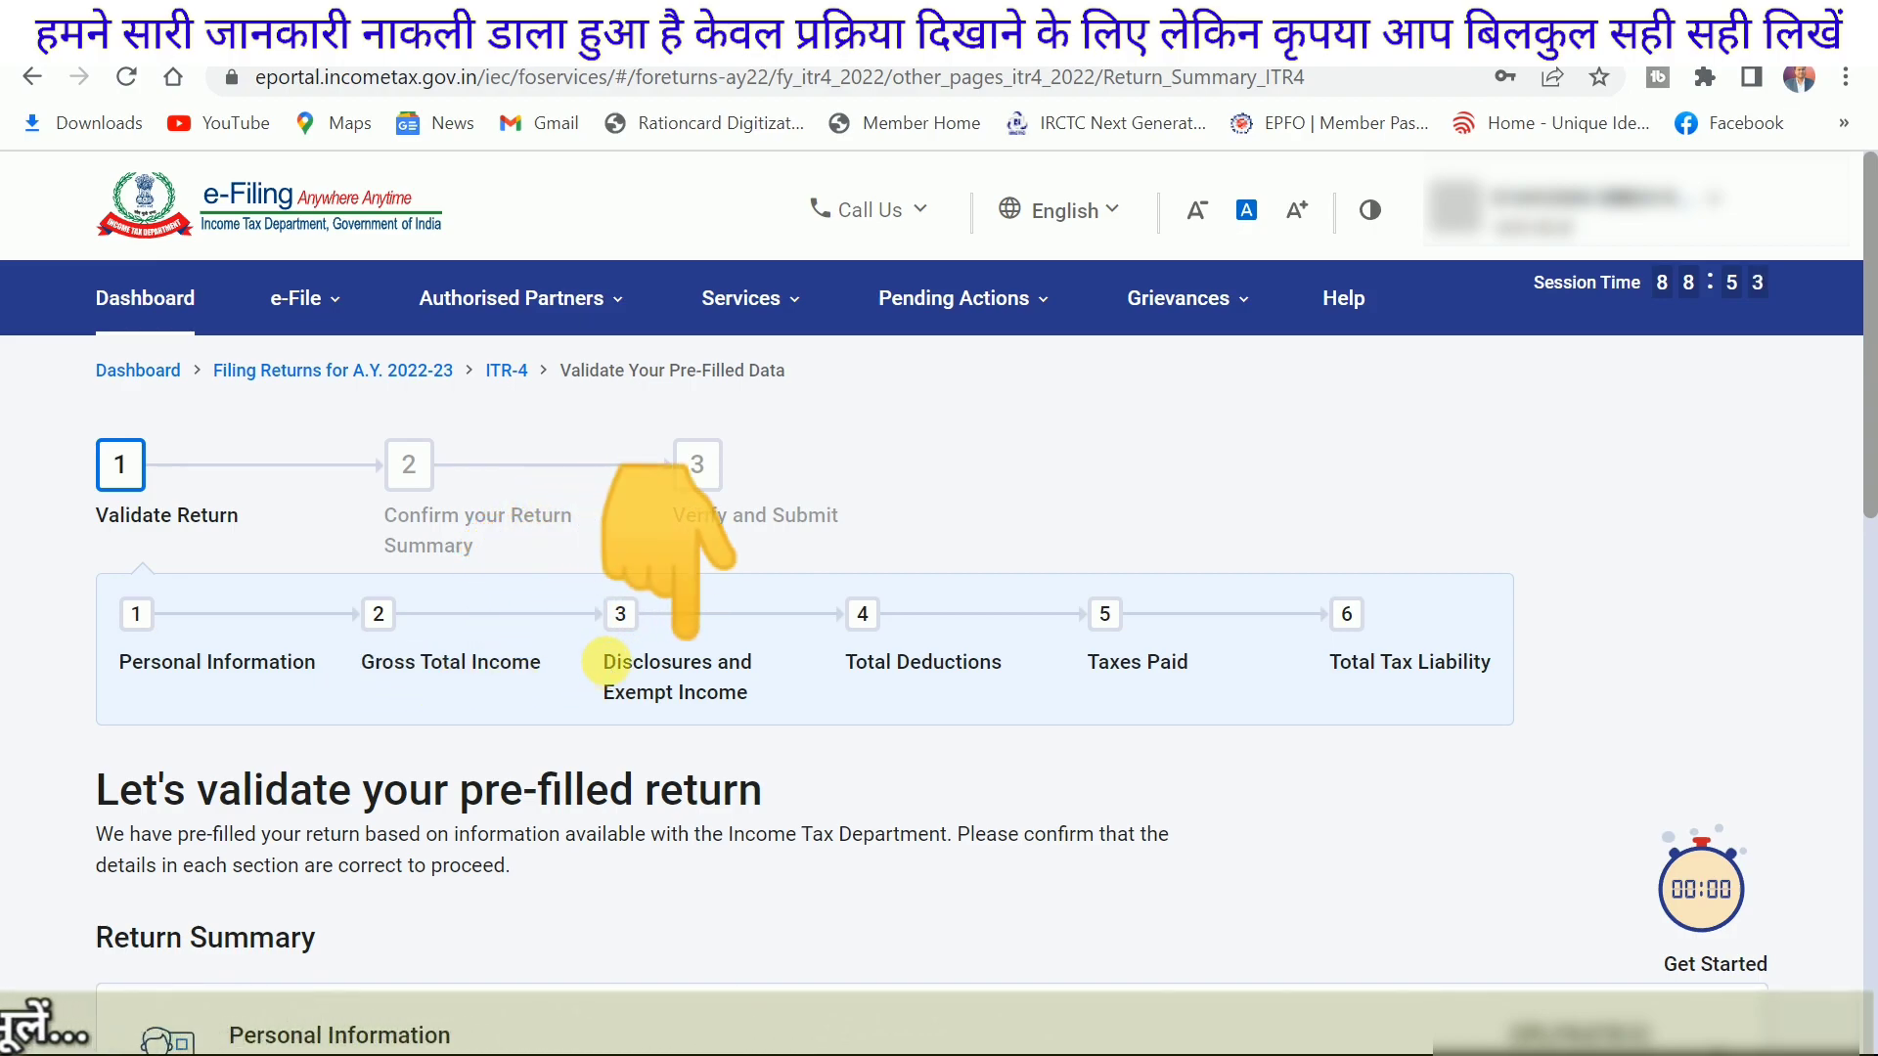
{"action": "left_click_drag", "start_coordinate": [873, 675], "coordinate": [1420, 677]}
{"action": "left_click", "coordinate": [806, 696]}
{"action": "scroll", "coordinate": [806, 696], "scroll_direction": "down", "scroll_amount": 2}
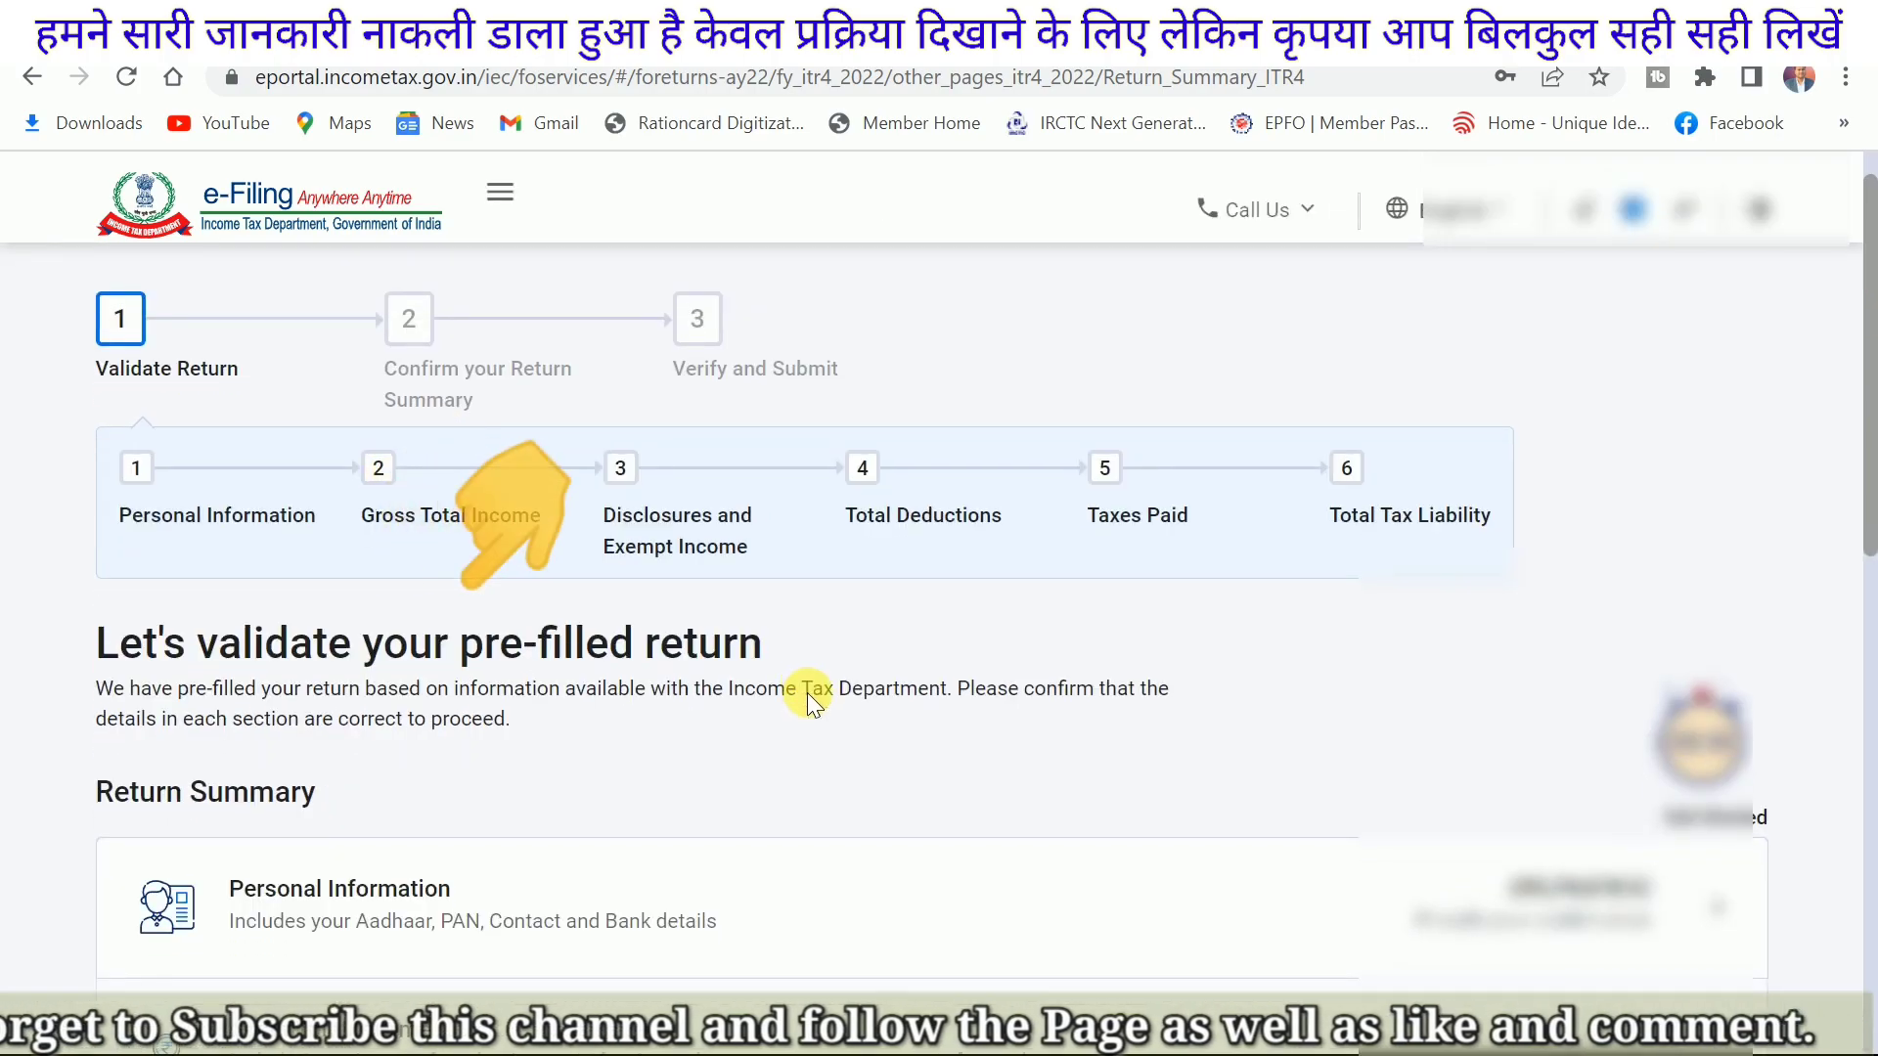
{"action": "scroll", "coordinate": [807, 692], "scroll_direction": "down", "scroll_amount": 3}
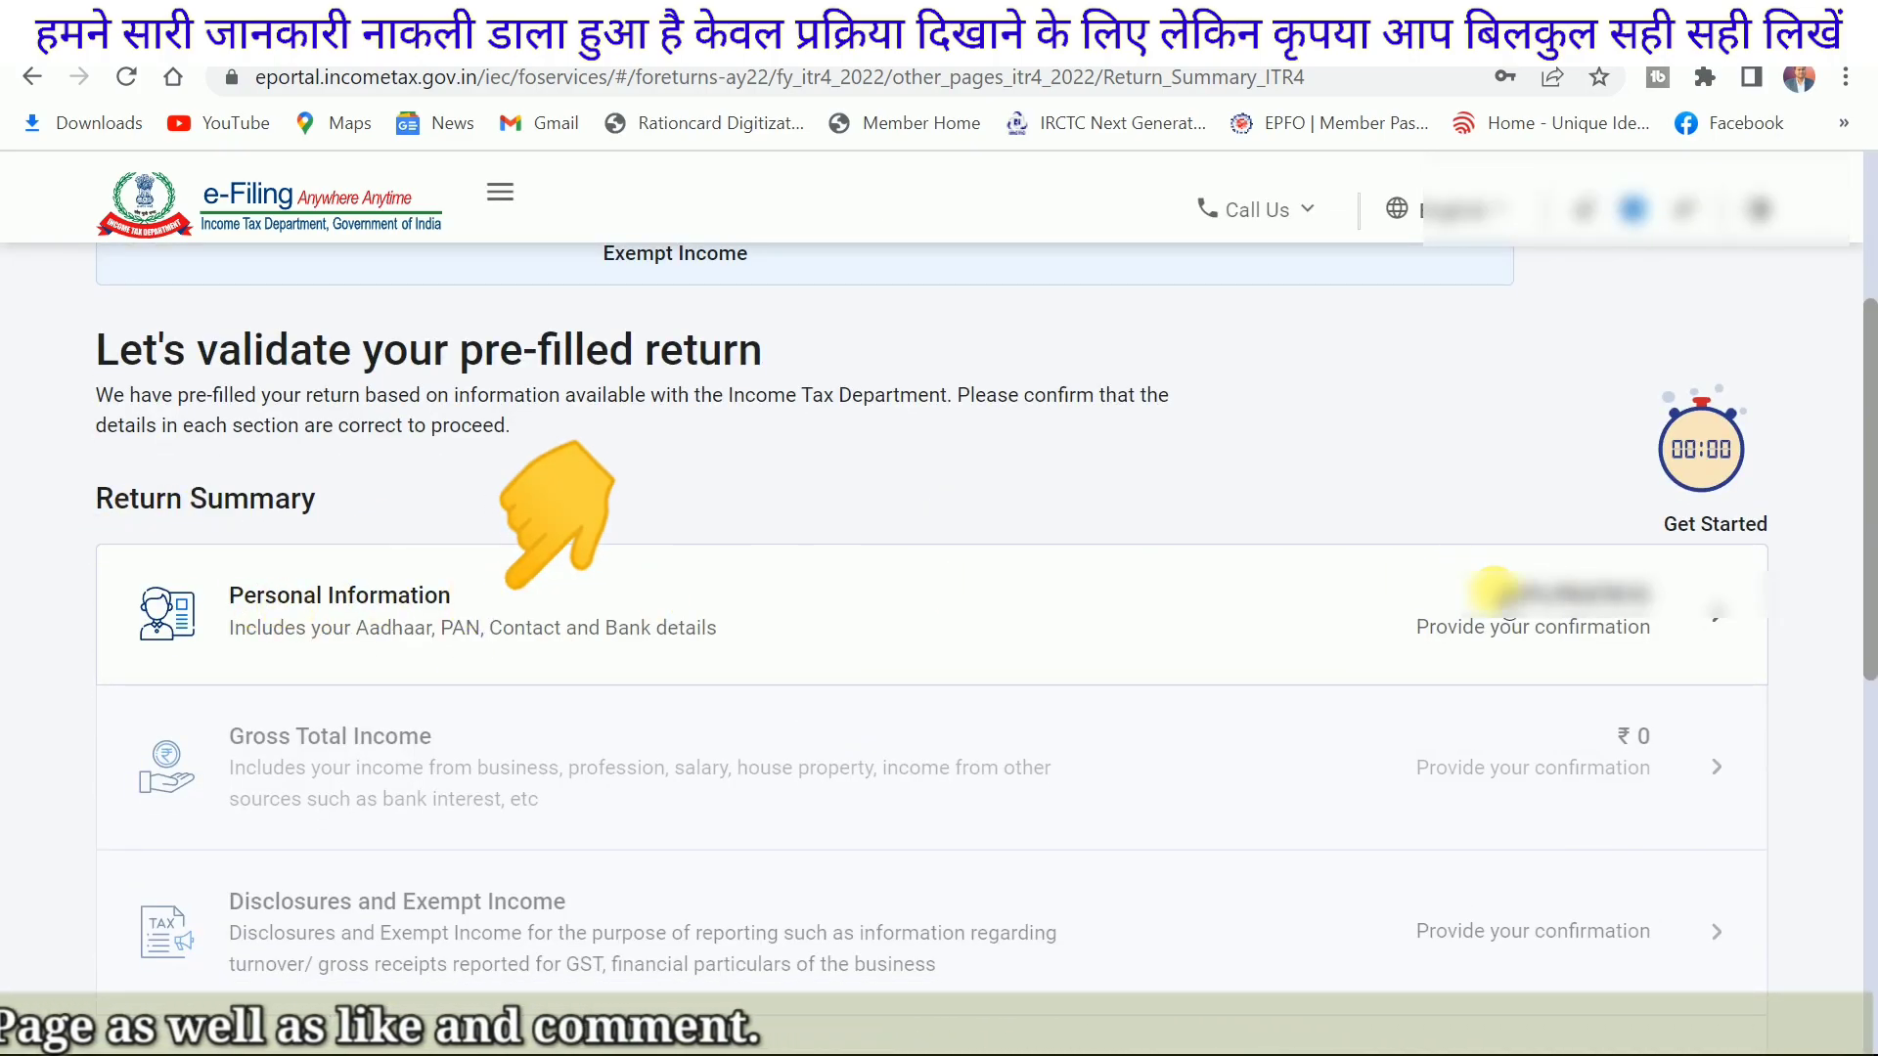
{"action": "left_click", "coordinate": [1514, 618]}
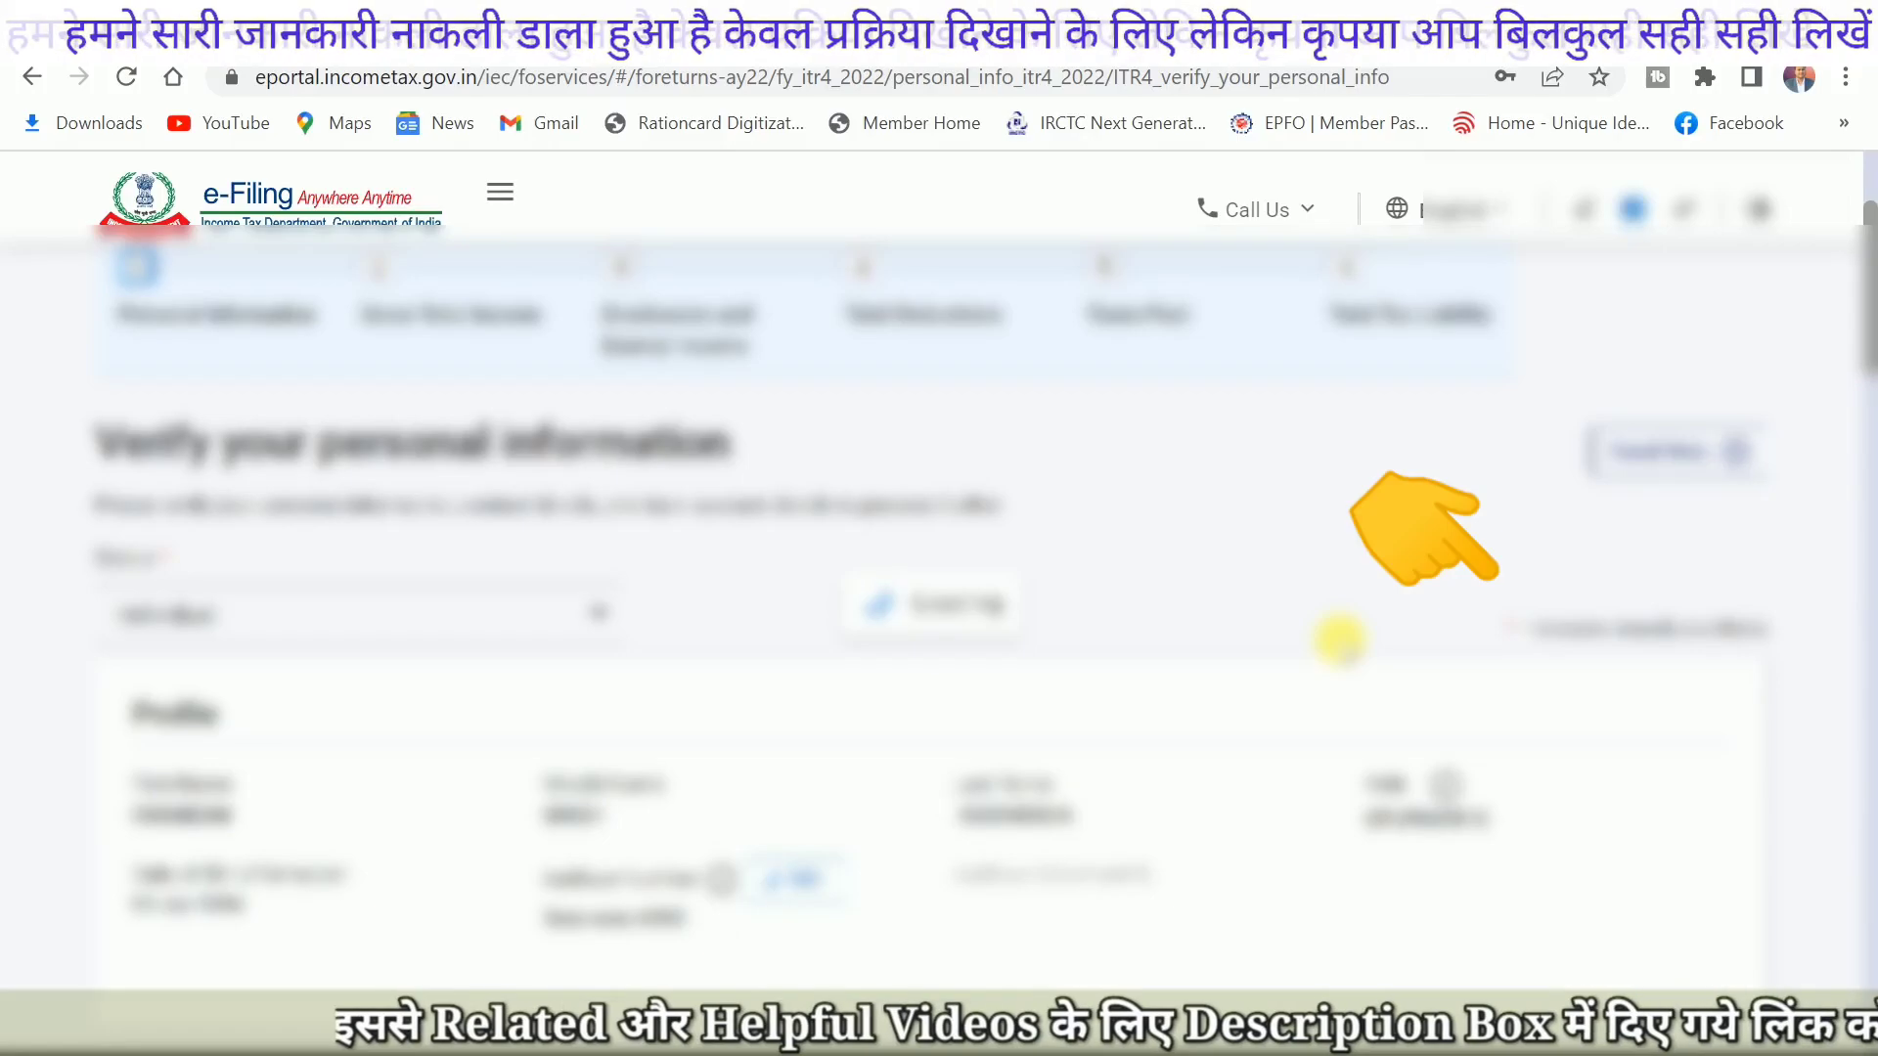
Step: Check the pre-filled profile and contact details in the personal information section
{"action": "scroll", "coordinate": [1330, 635], "scroll_direction": "down", "scroll_amount": 2}
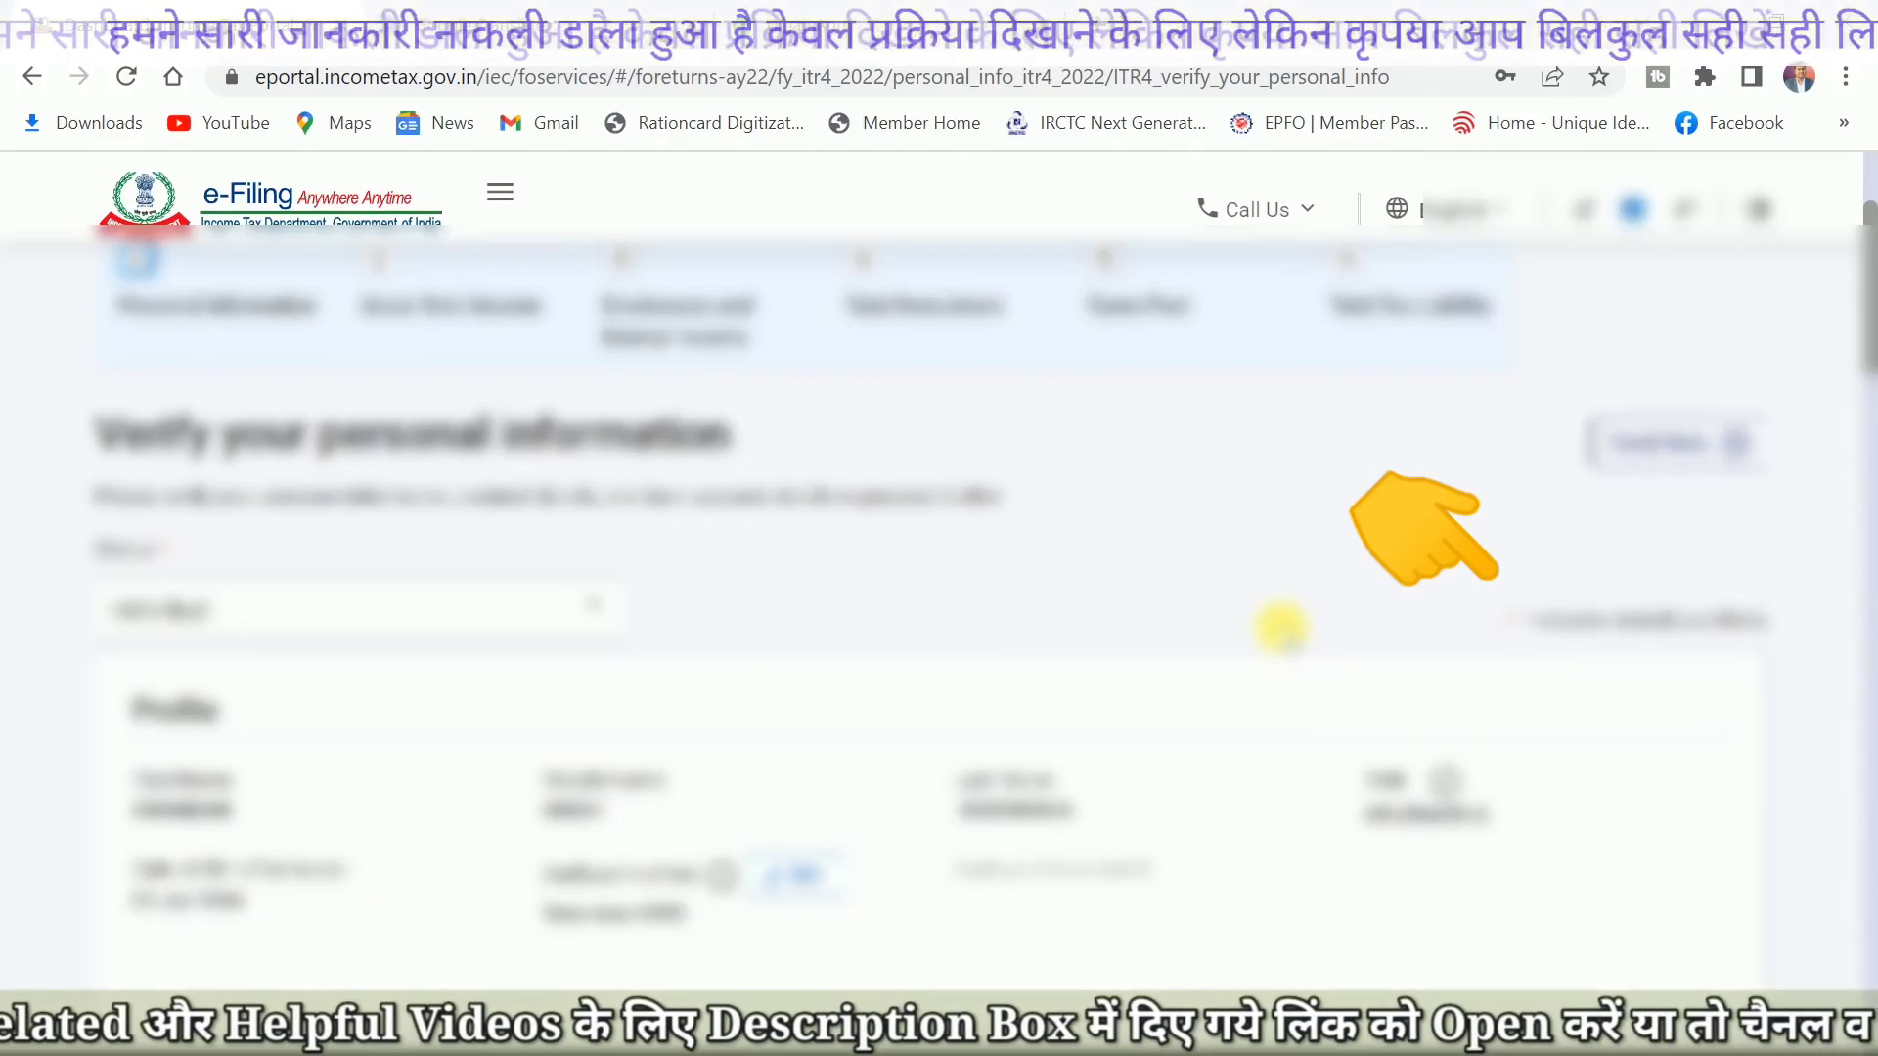
{"action": "scroll", "coordinate": [1275, 629], "scroll_direction": "up", "scroll_amount": 3}
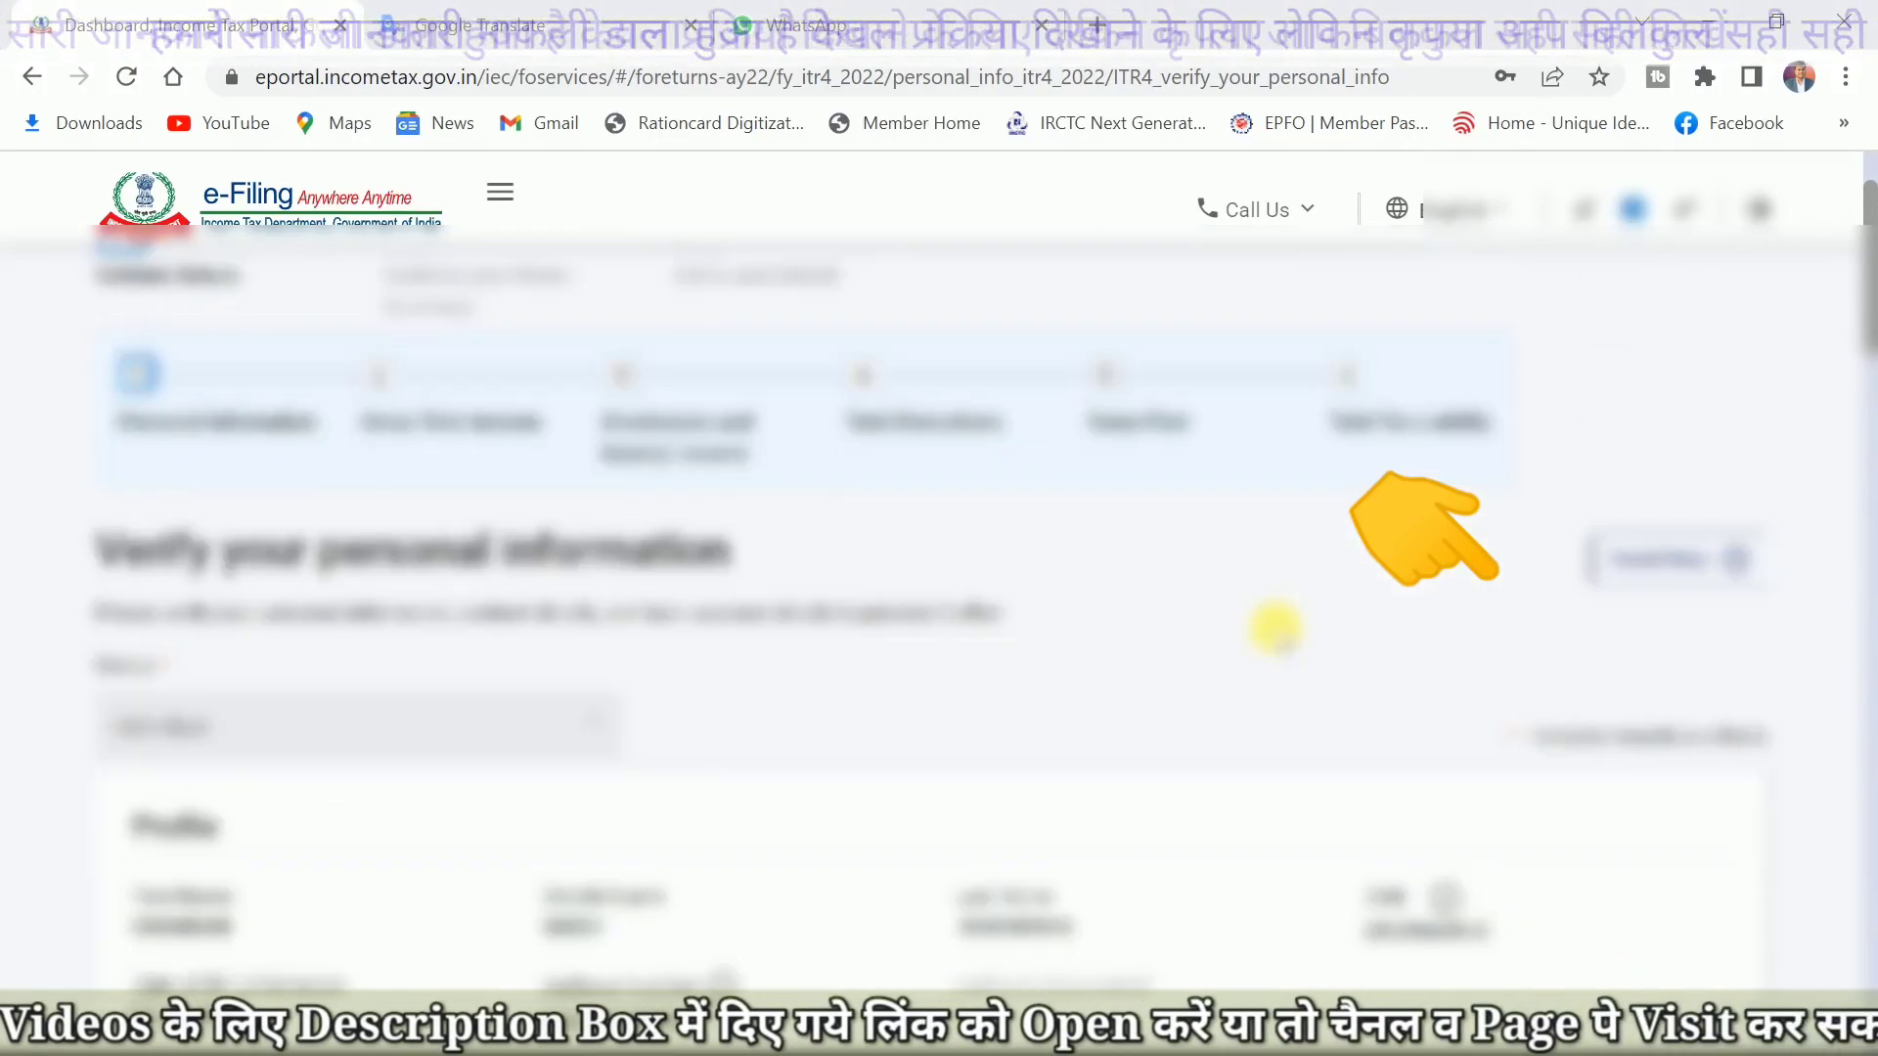
{"action": "scroll", "coordinate": [1274, 629], "scroll_direction": "down", "scroll_amount": 3}
{"action": "scroll", "coordinate": [1274, 629], "scroll_direction": "down", "scroll_amount": 3}
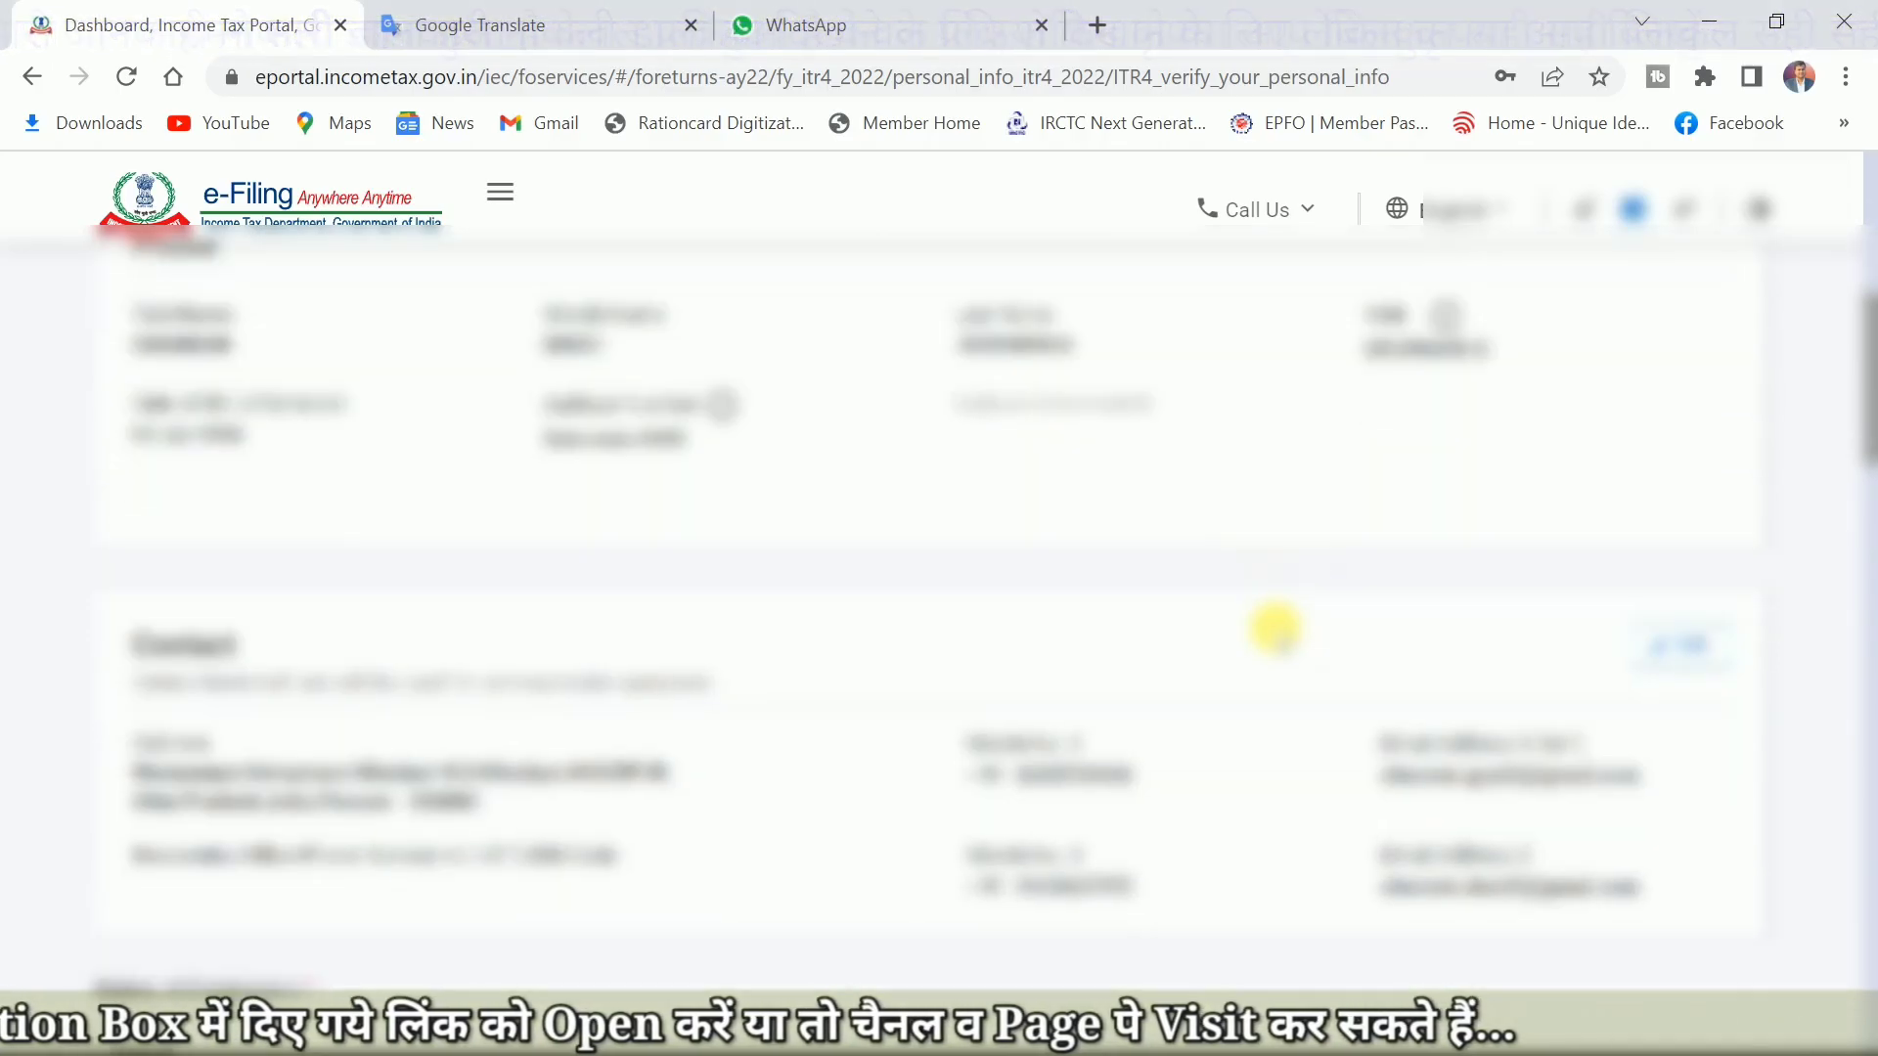
{"action": "scroll", "coordinate": [1274, 629], "scroll_direction": "down", "scroll_amount": 2}
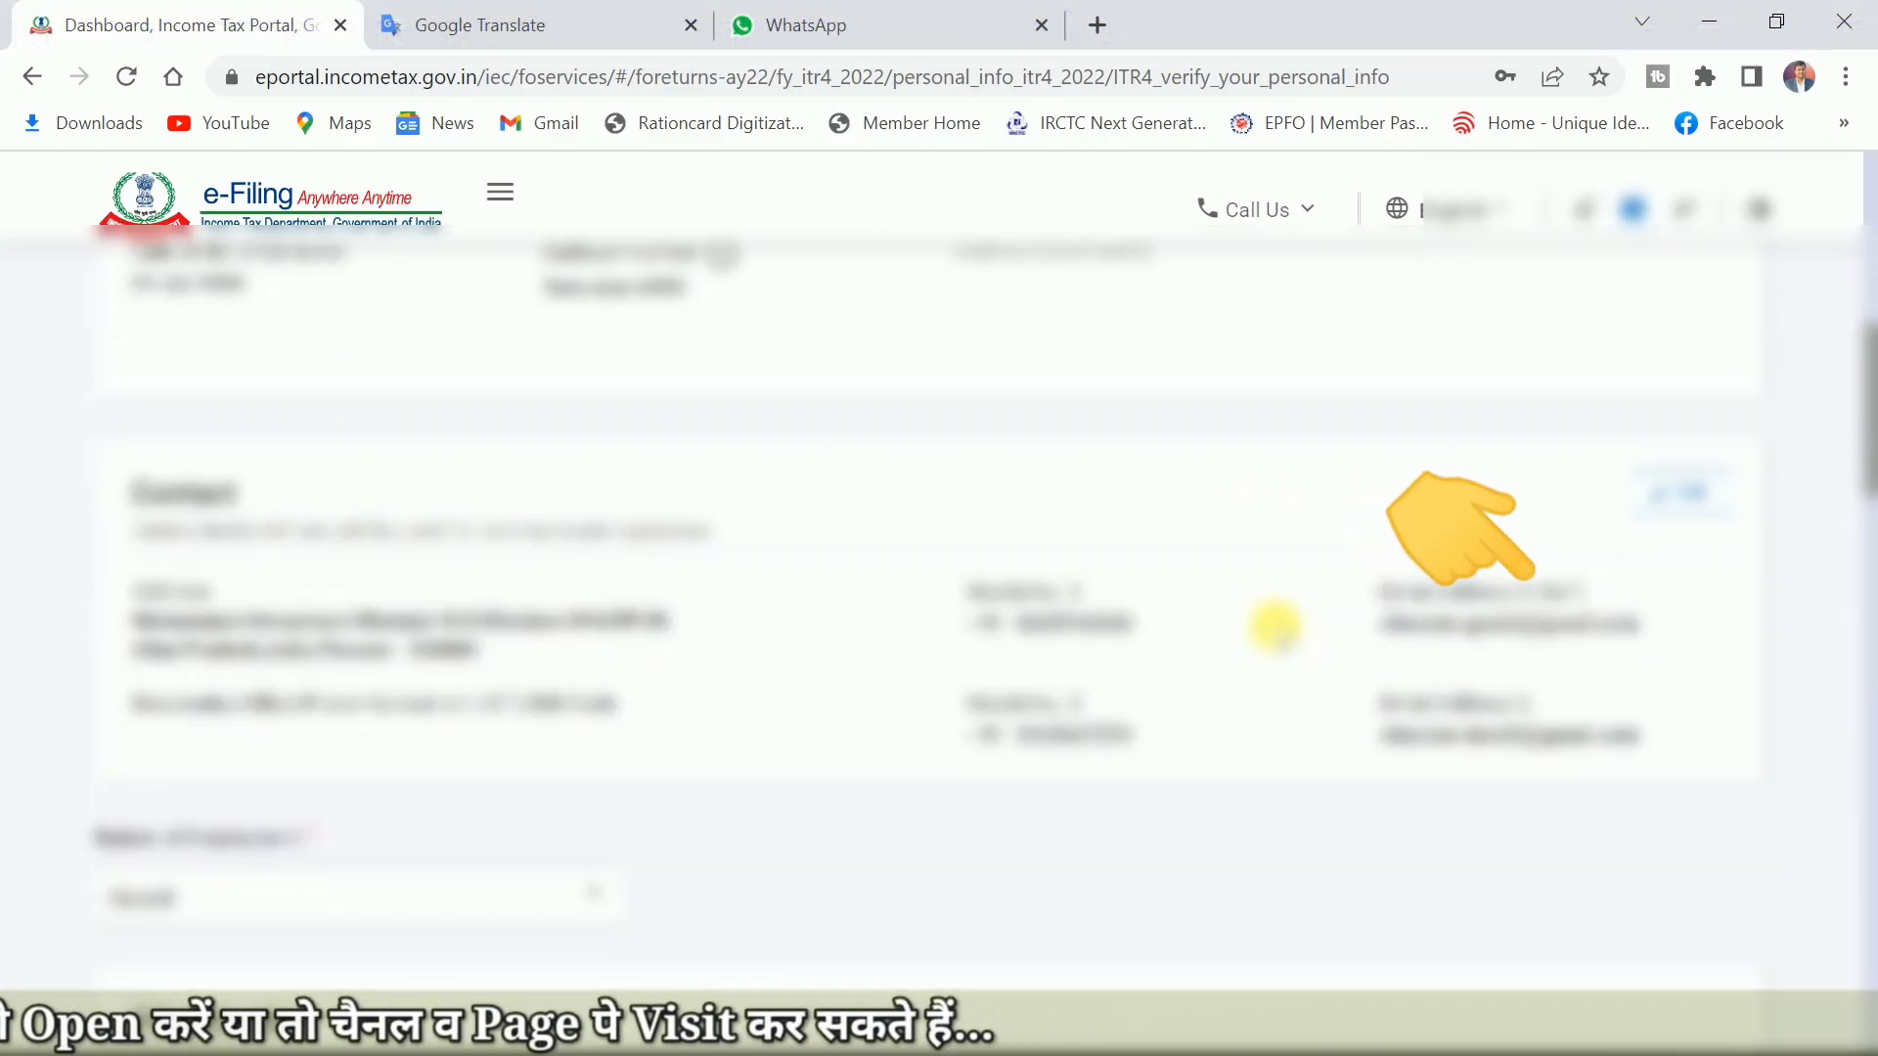
{"action": "scroll", "coordinate": [1269, 629], "scroll_direction": "down", "scroll_amount": 1}
{"action": "scroll", "coordinate": [647, 796], "scroll_direction": "up", "scroll_amount": 1}
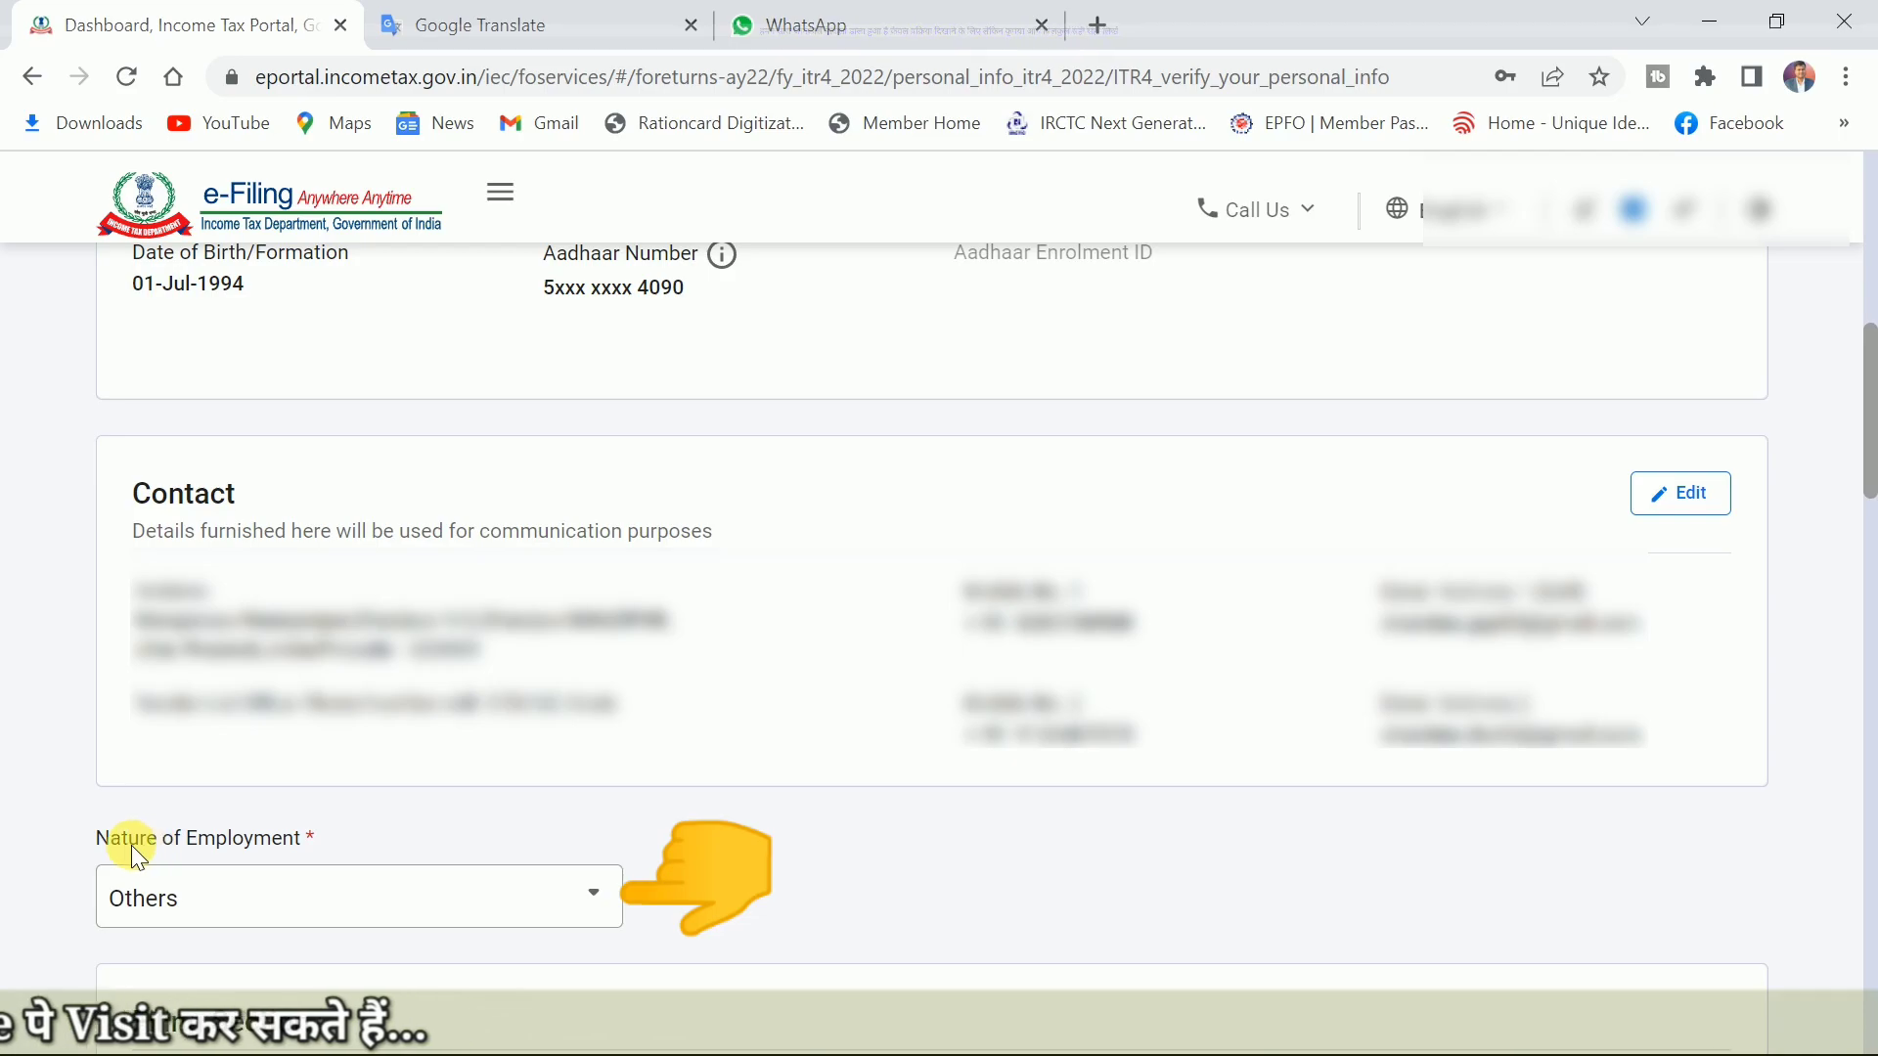
Step: Look through the nature of employment options and select Others
{"action": "left_click", "coordinate": [256, 890]}
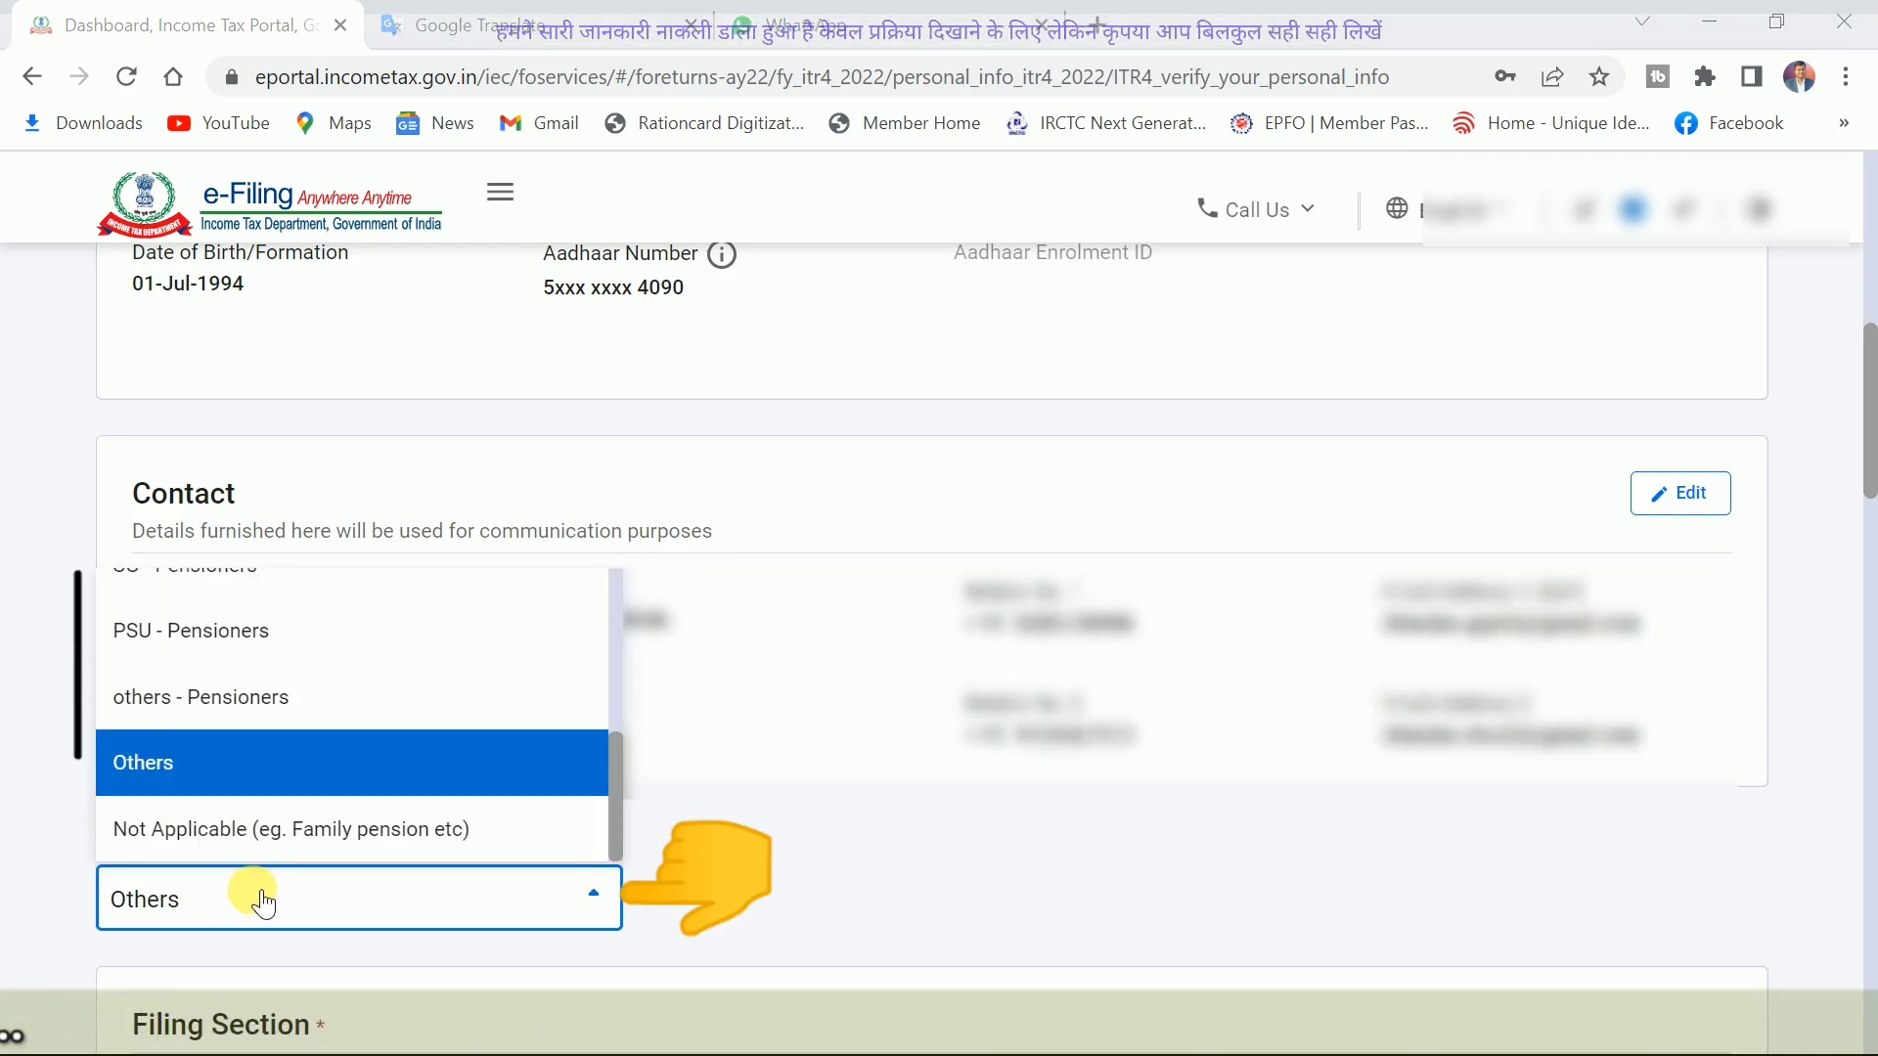
{"action": "scroll", "coordinate": [266, 714], "scroll_direction": "up", "scroll_amount": 5}
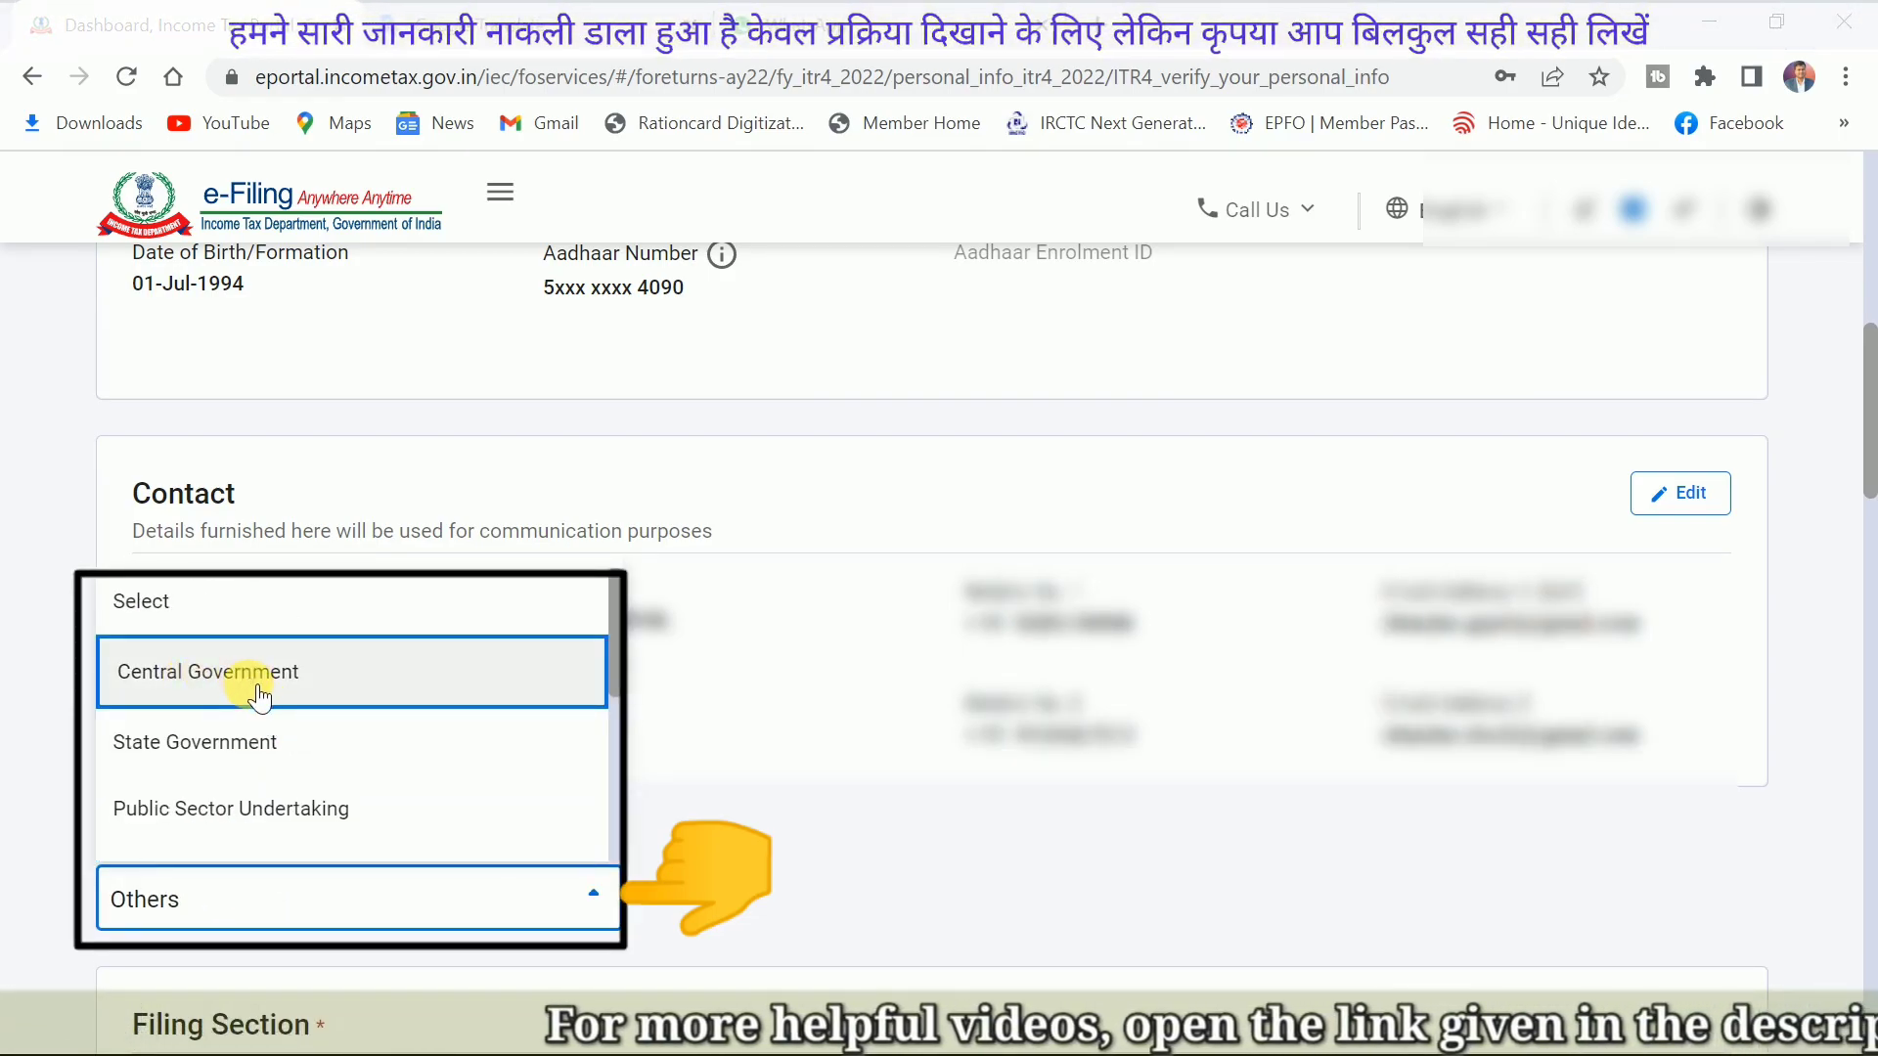
{"action": "scroll", "coordinate": [244, 743], "scroll_direction": "down", "scroll_amount": 2}
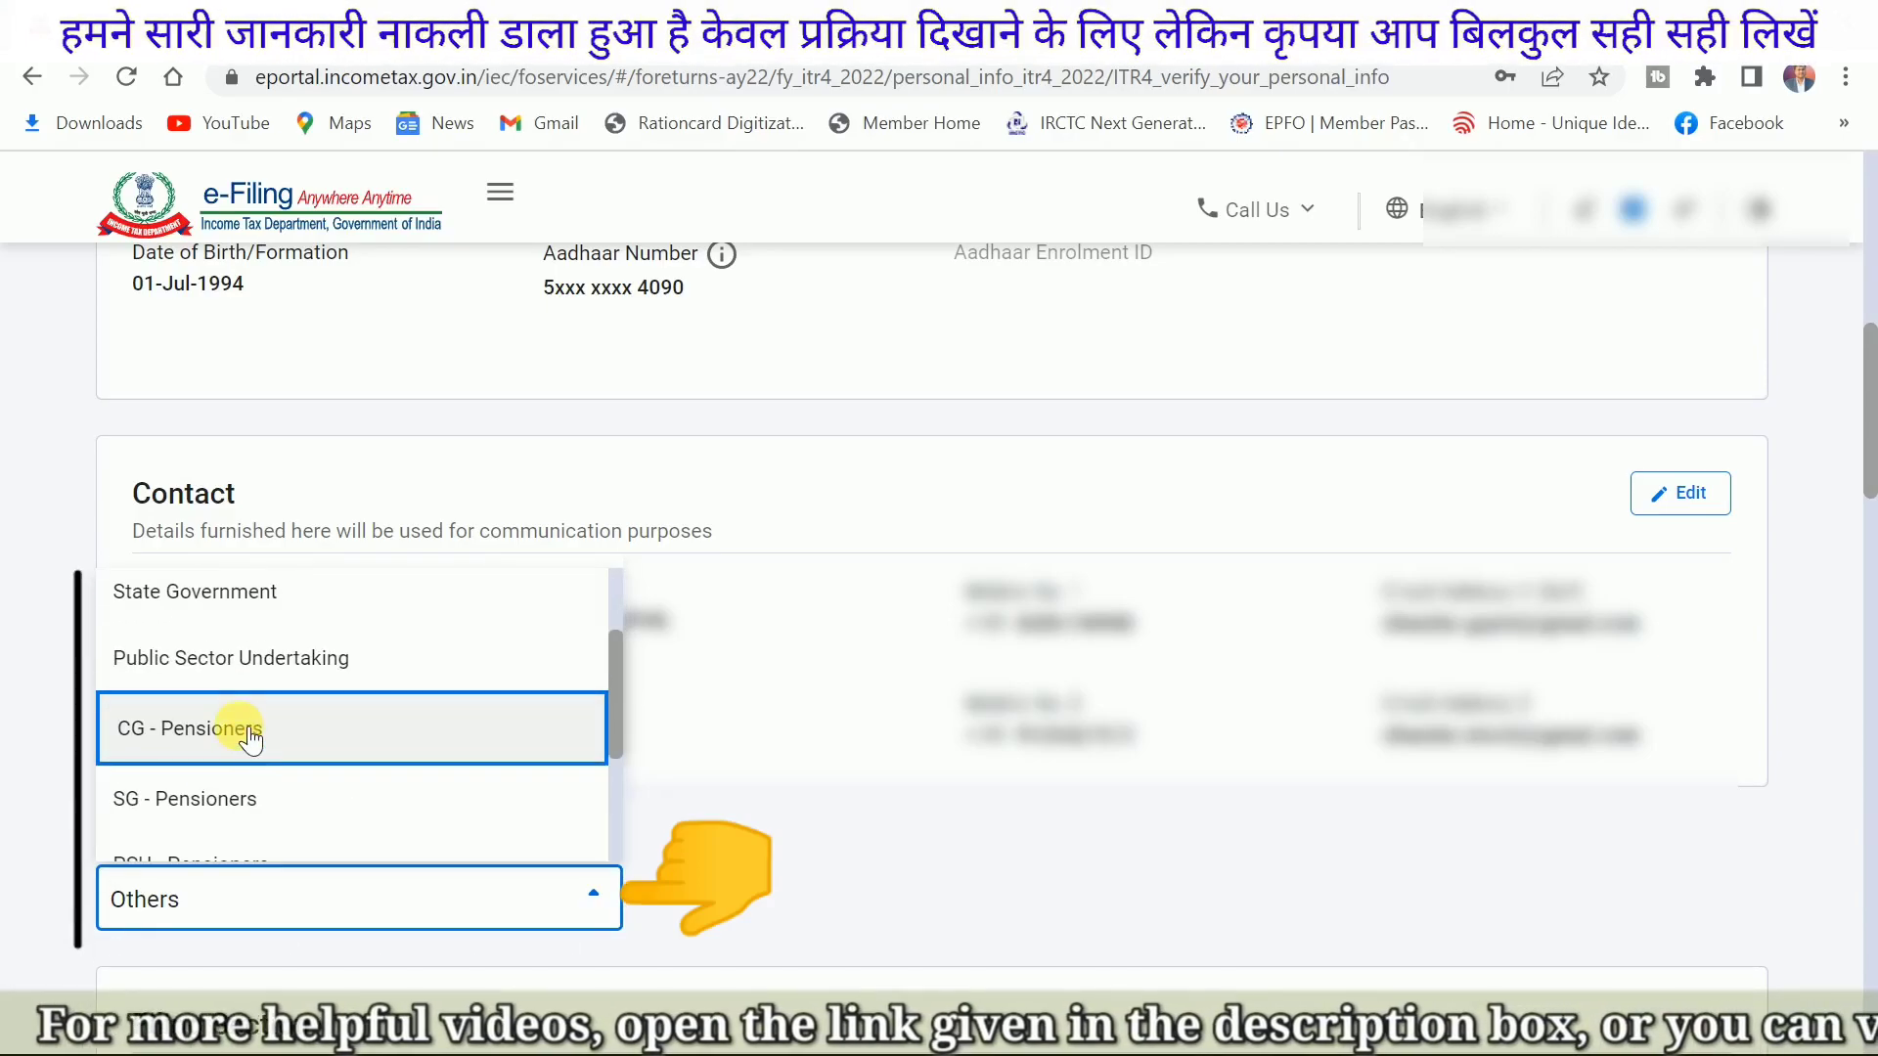
{"action": "scroll", "coordinate": [239, 753], "scroll_direction": "down", "scroll_amount": 2}
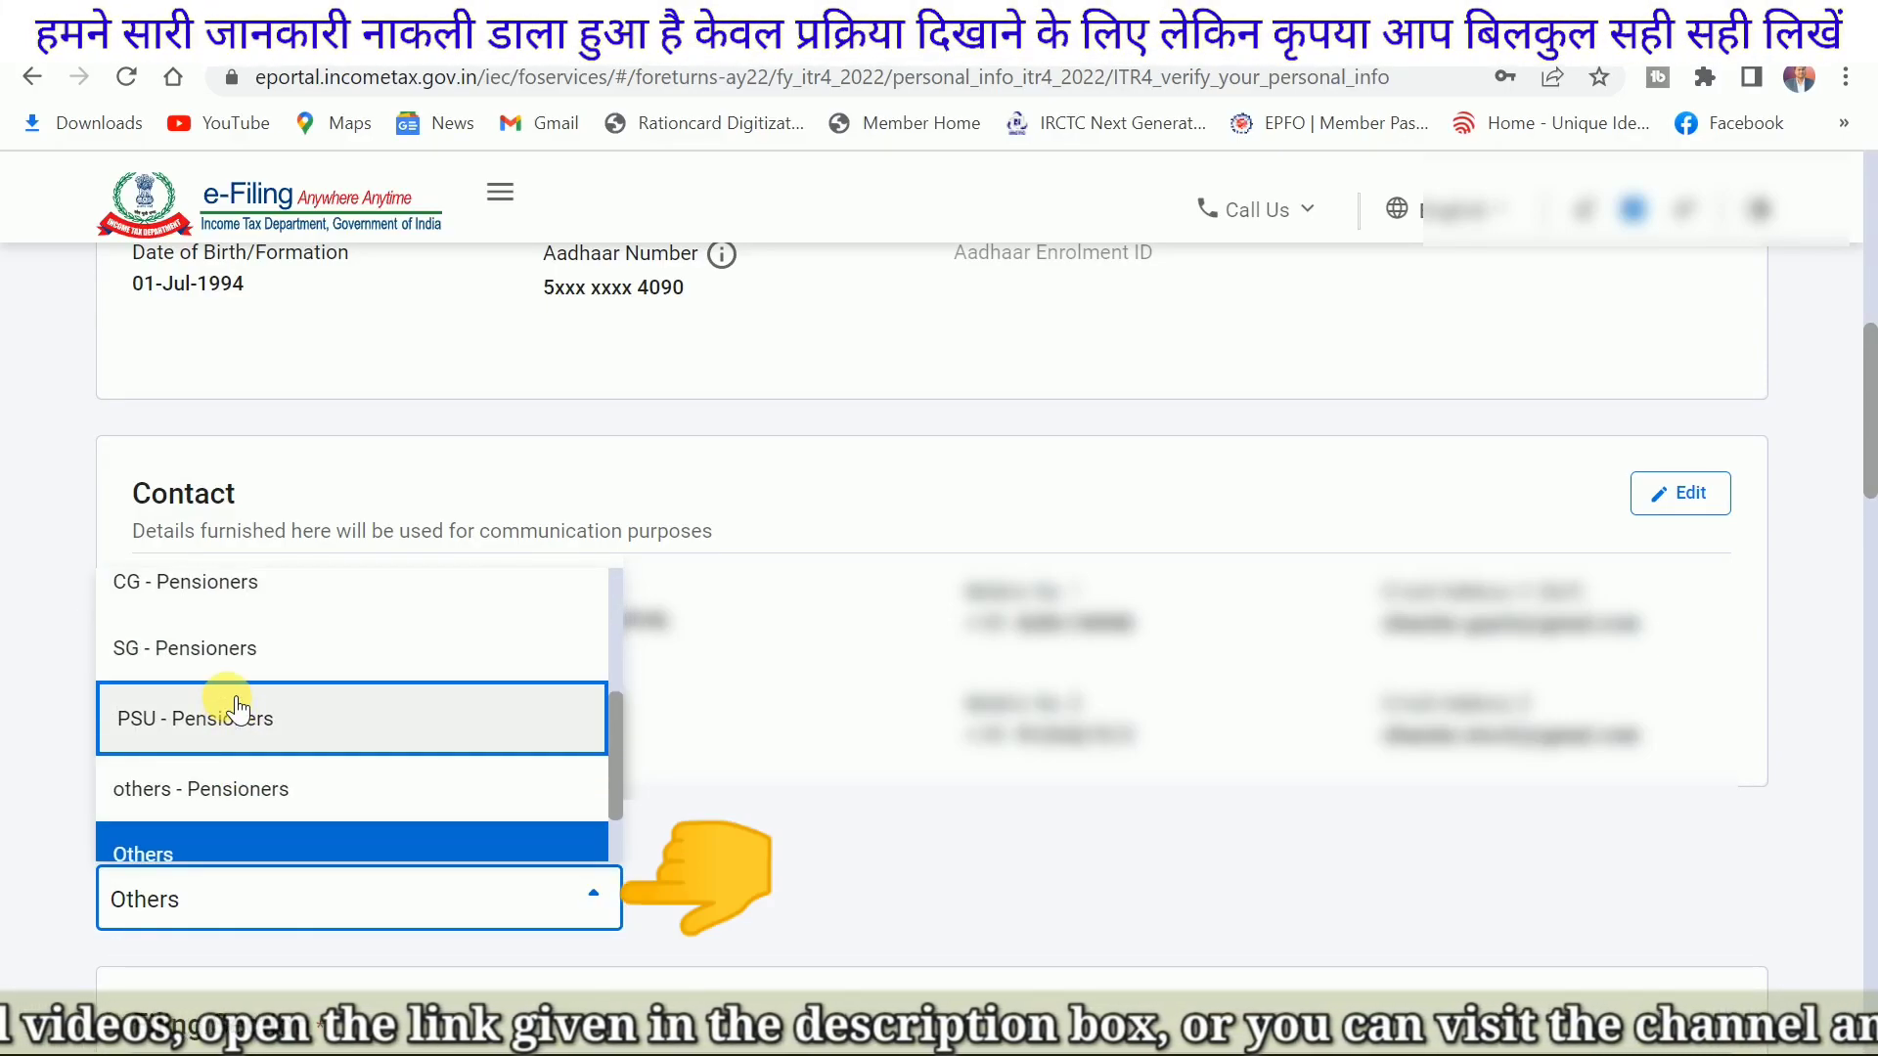
{"action": "scroll", "coordinate": [238, 736], "scroll_direction": "down", "scroll_amount": 1}
{"action": "scroll", "coordinate": [218, 713], "scroll_direction": "down", "scroll_amount": 2}
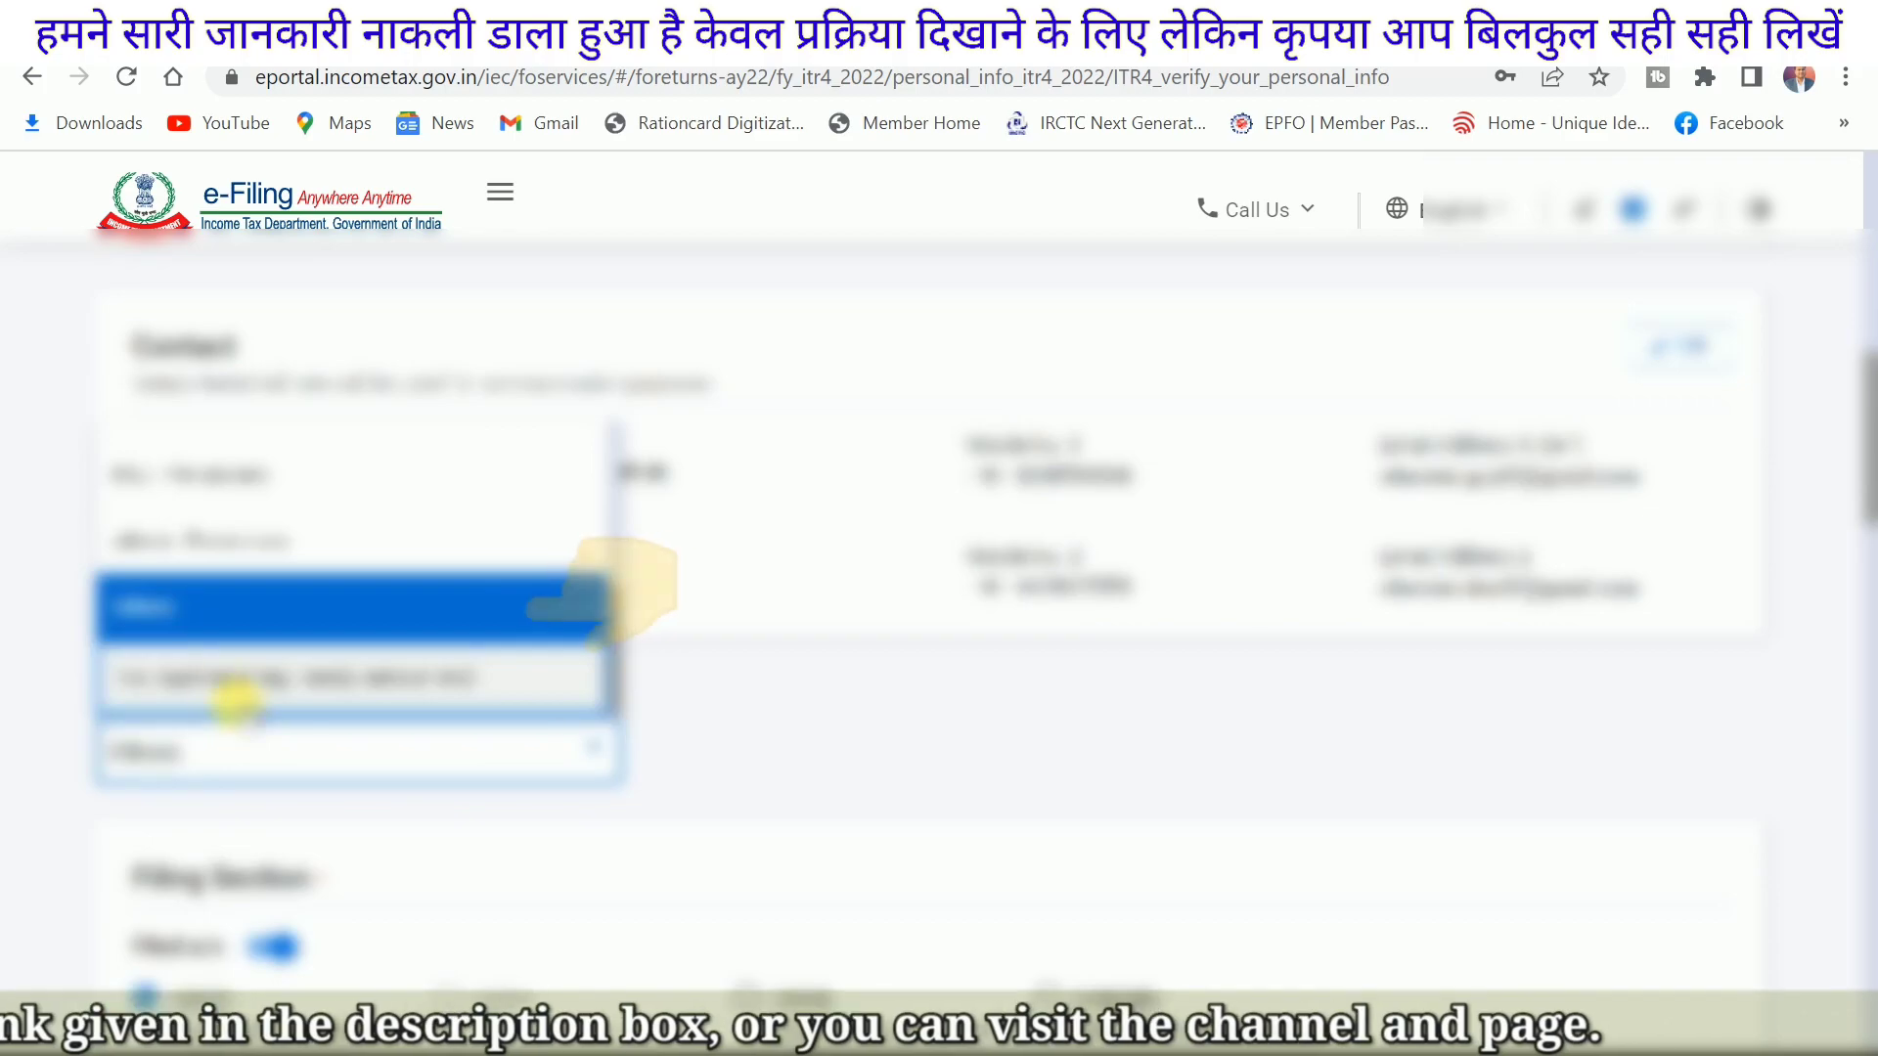
{"action": "left_click", "coordinate": [174, 619]}
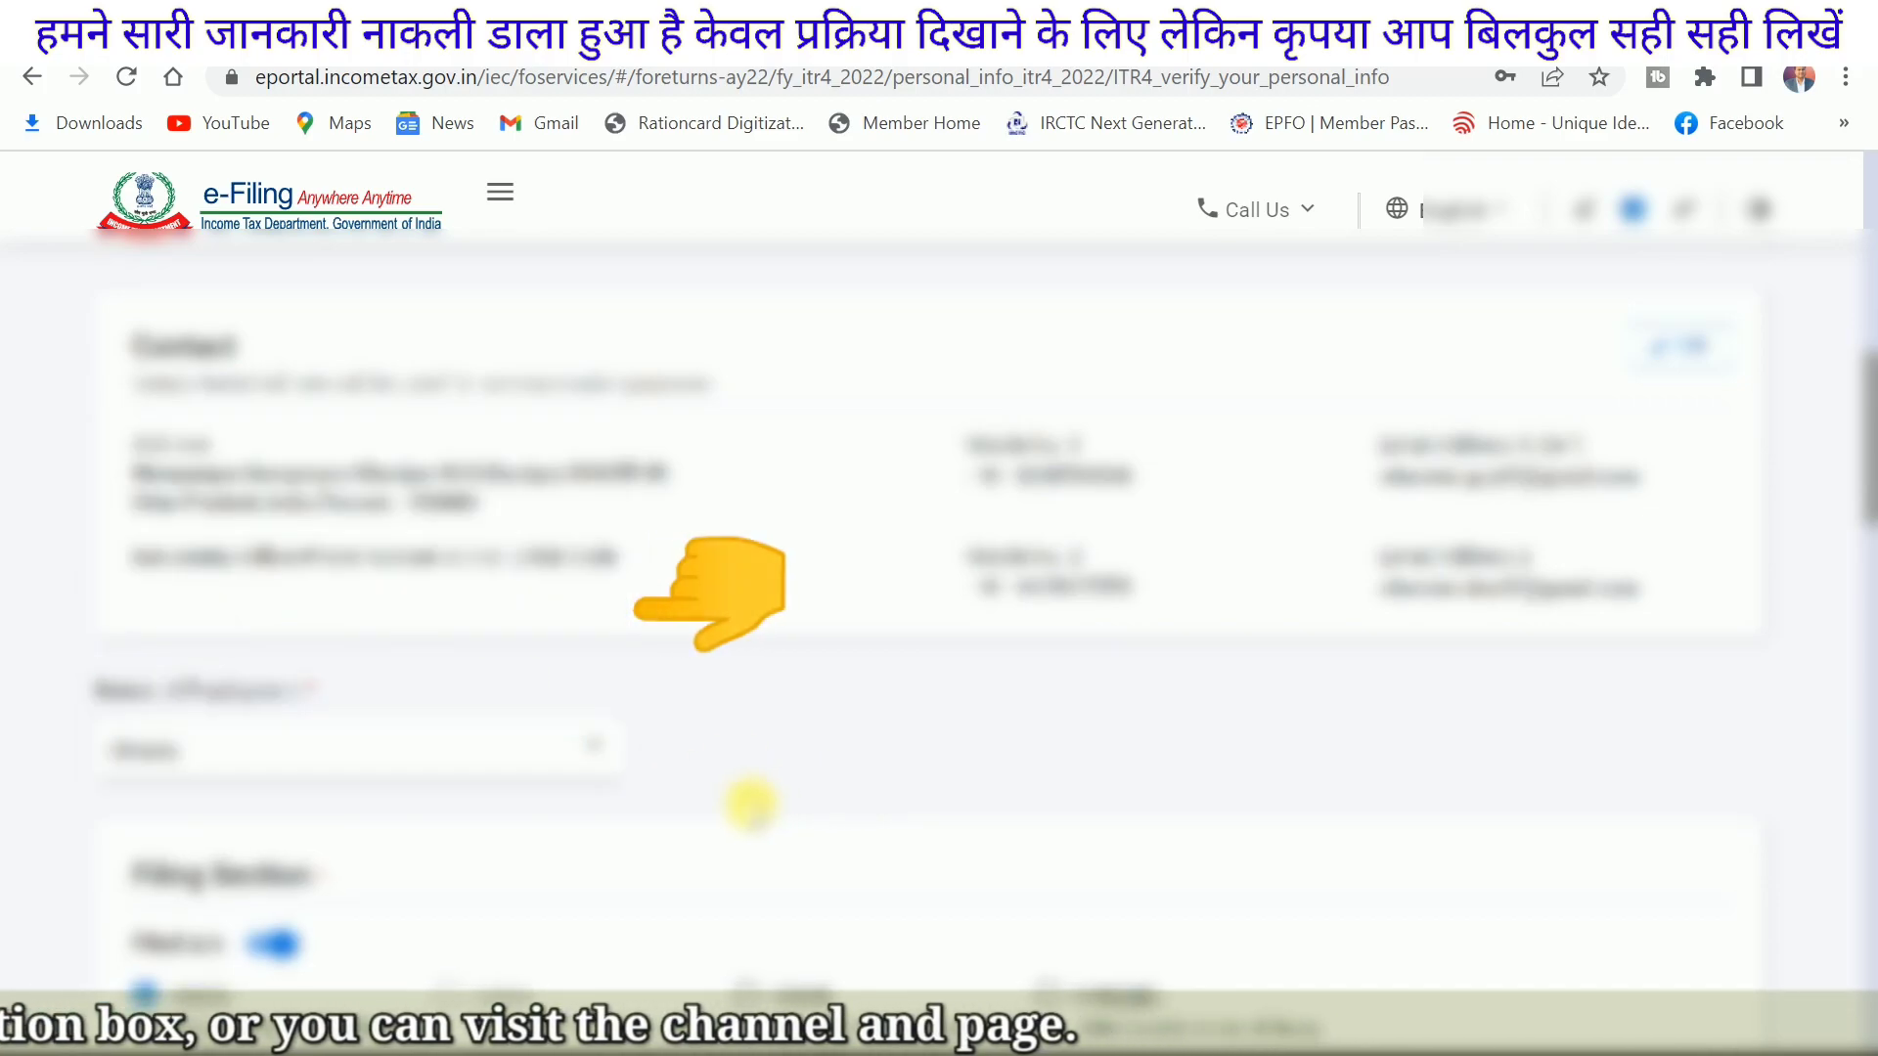
Step: Check the filing section selection, the notice response options and the new tax regime question
{"action": "scroll", "coordinate": [782, 788], "scroll_direction": "down", "scroll_amount": 3}
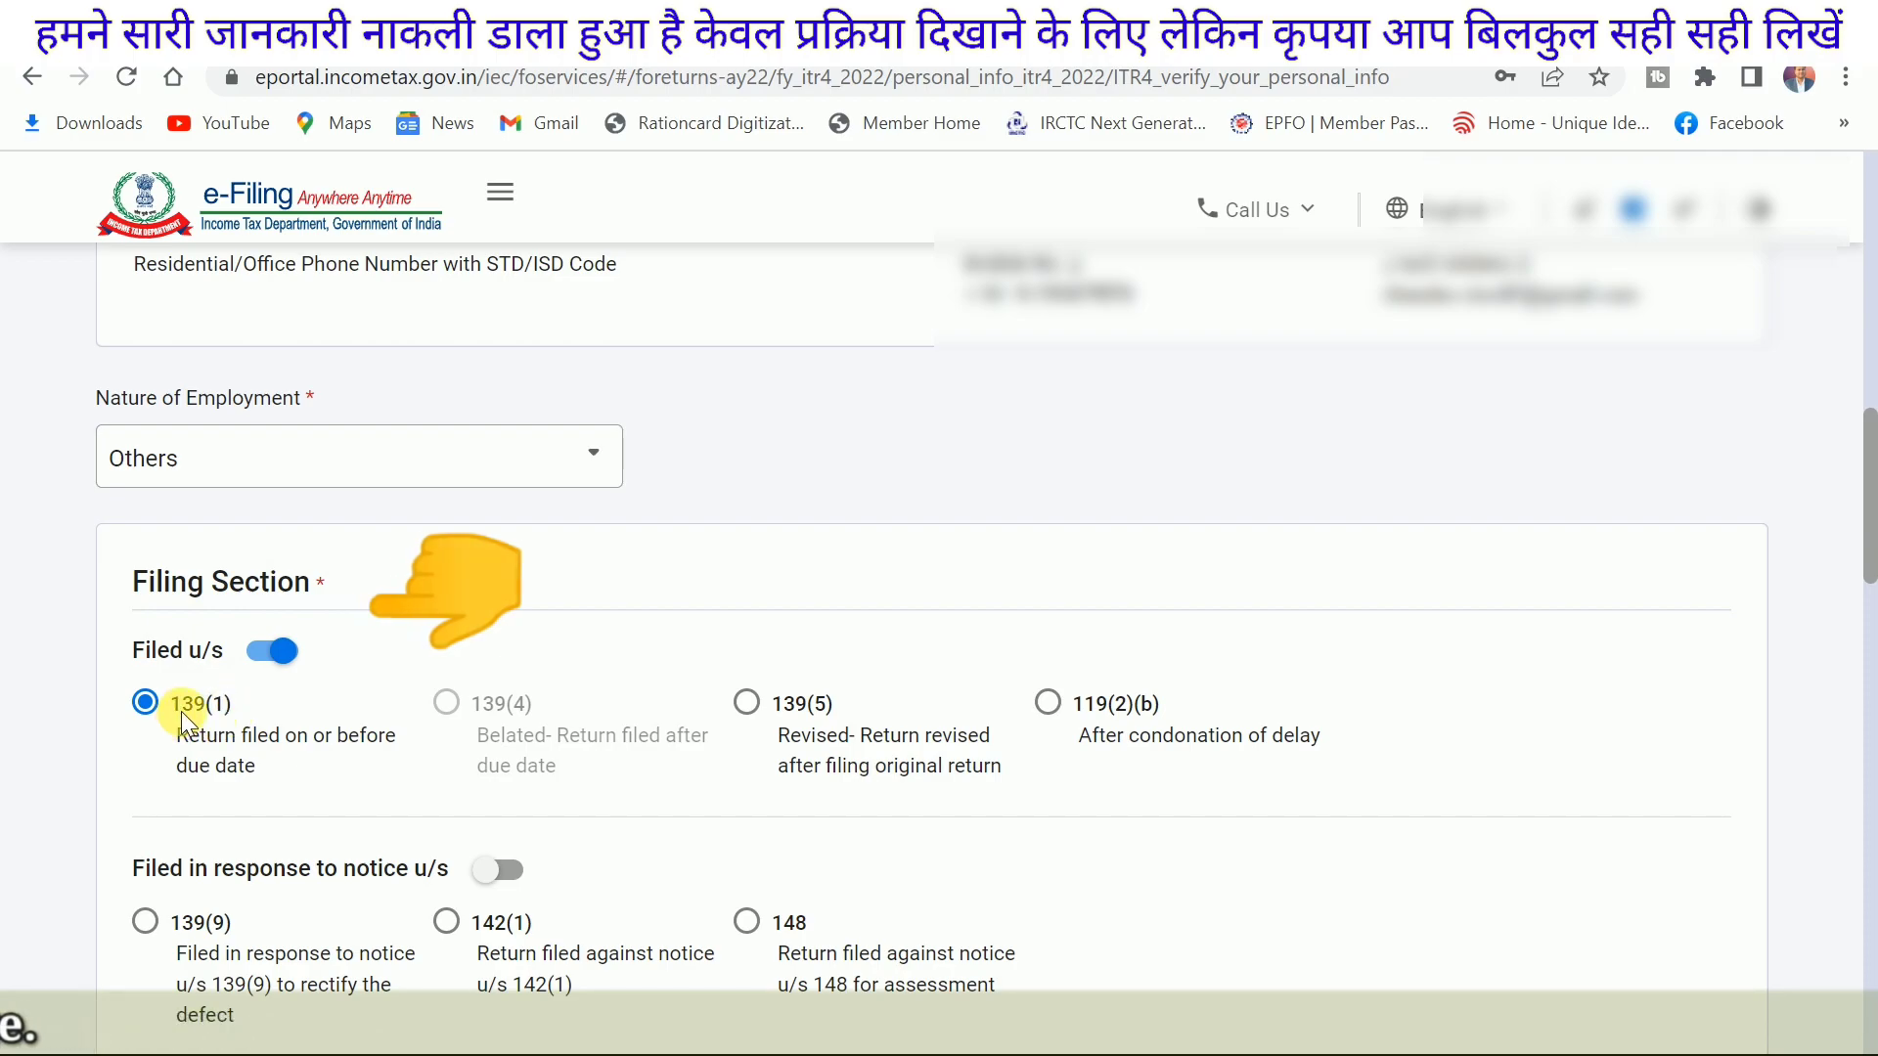
{"action": "scroll", "coordinate": [227, 736], "scroll_direction": "down", "scroll_amount": 6}
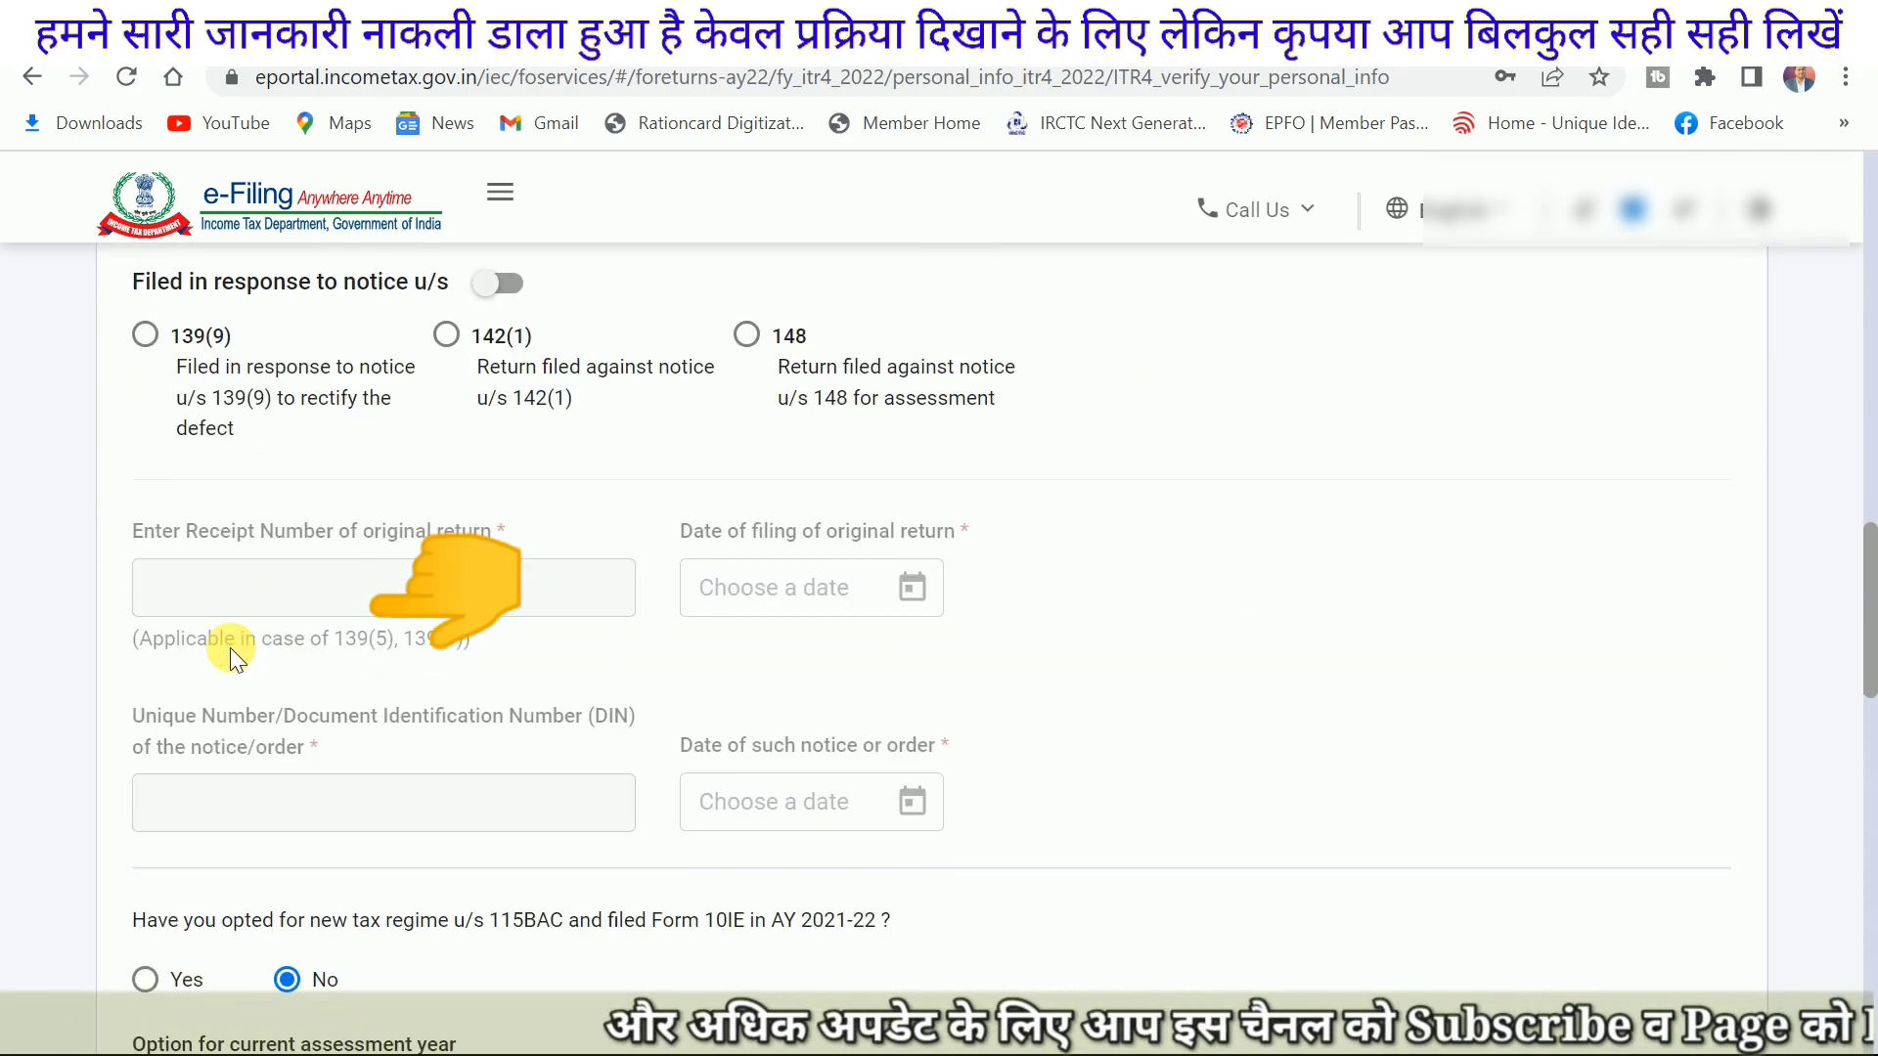
{"action": "scroll", "coordinate": [234, 648], "scroll_direction": "down", "scroll_amount": 3}
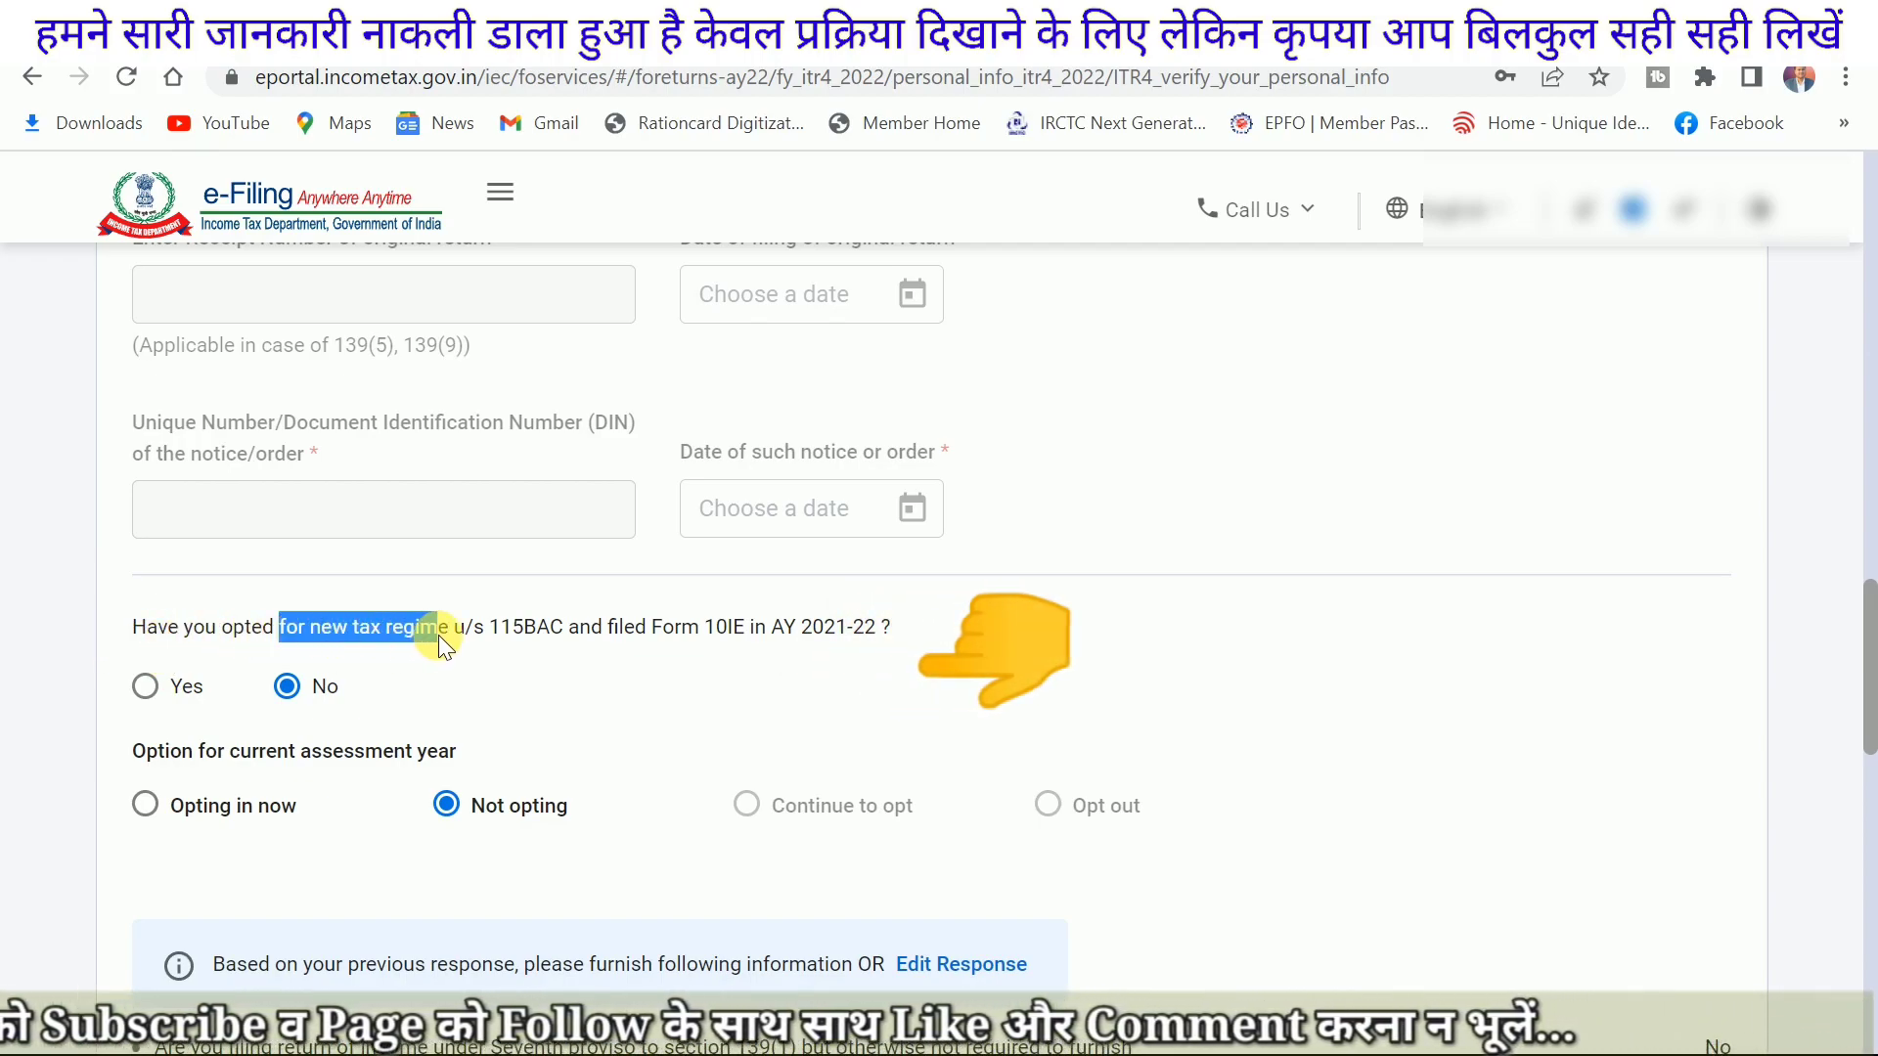
Step: Answer Yes to the new tax regime question, choose Continue to opt, and read and dismiss the notice on ineligible deductions
{"action": "left_click", "coordinate": [151, 687]}
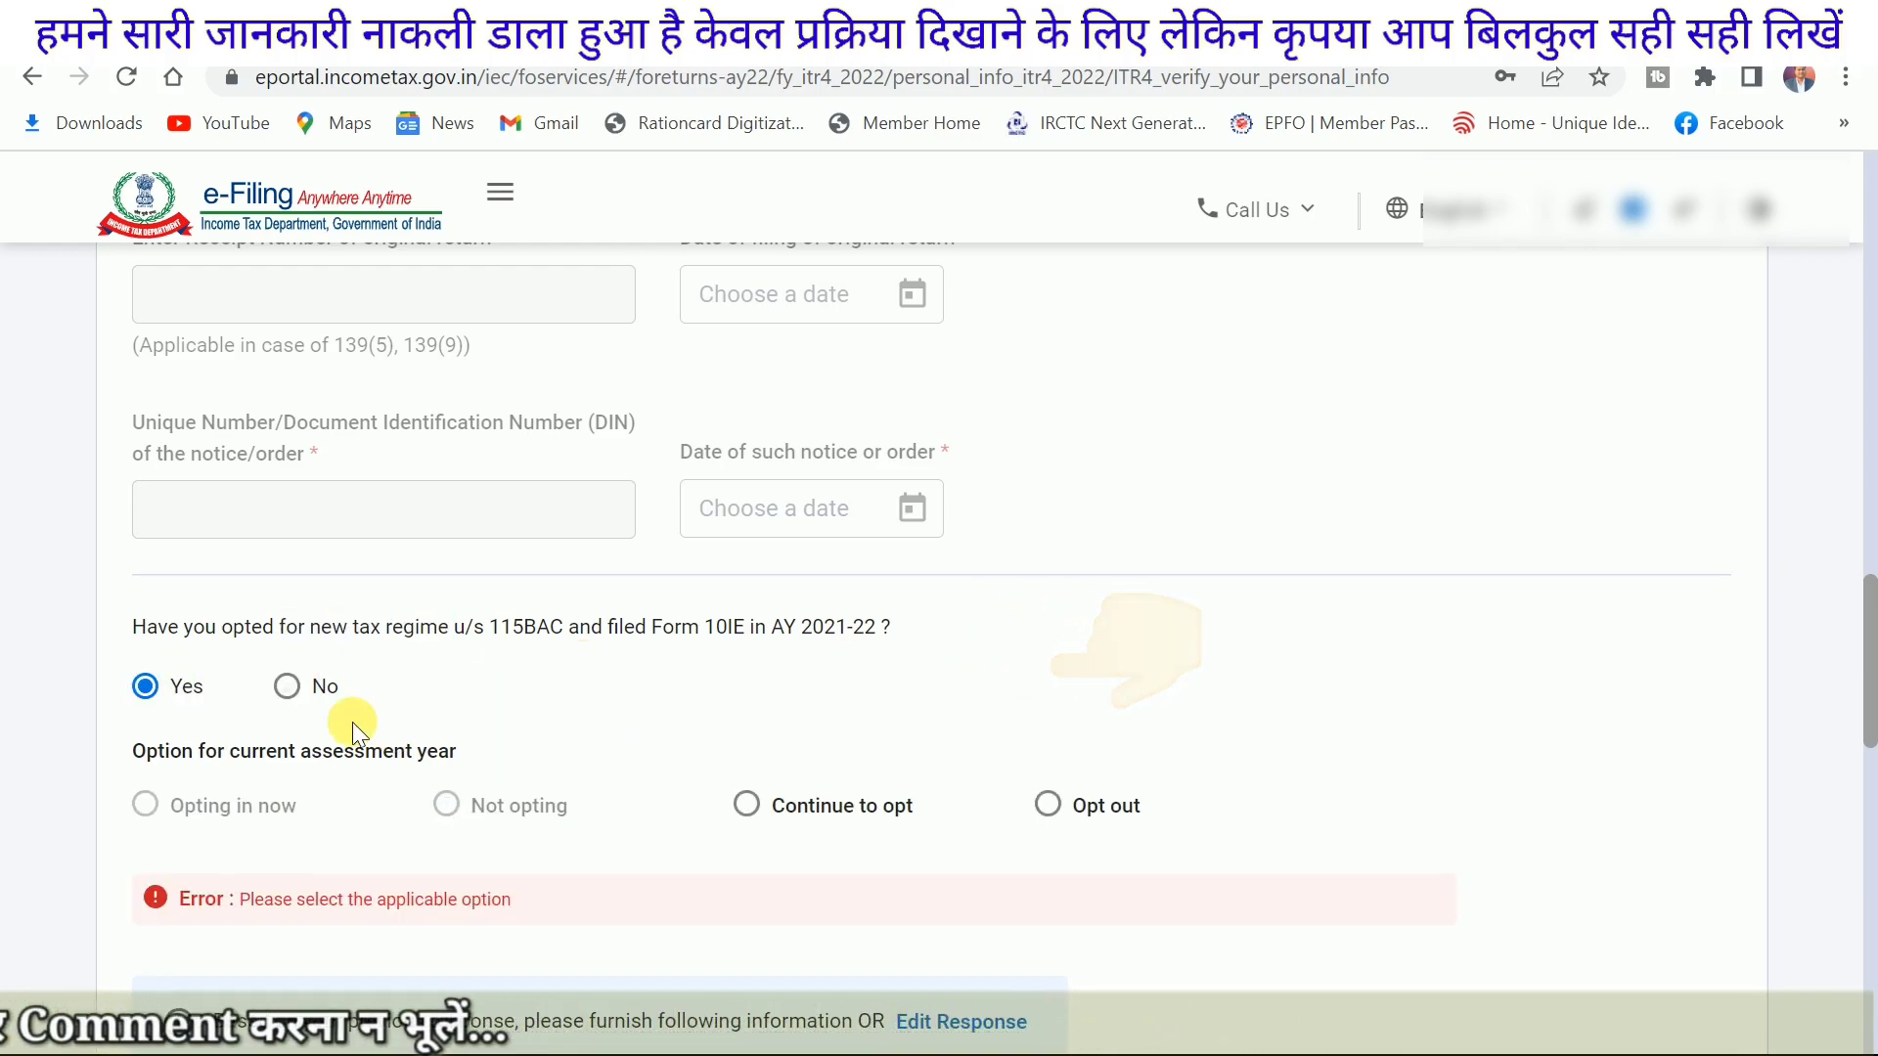
{"action": "left_click", "coordinate": [762, 815]}
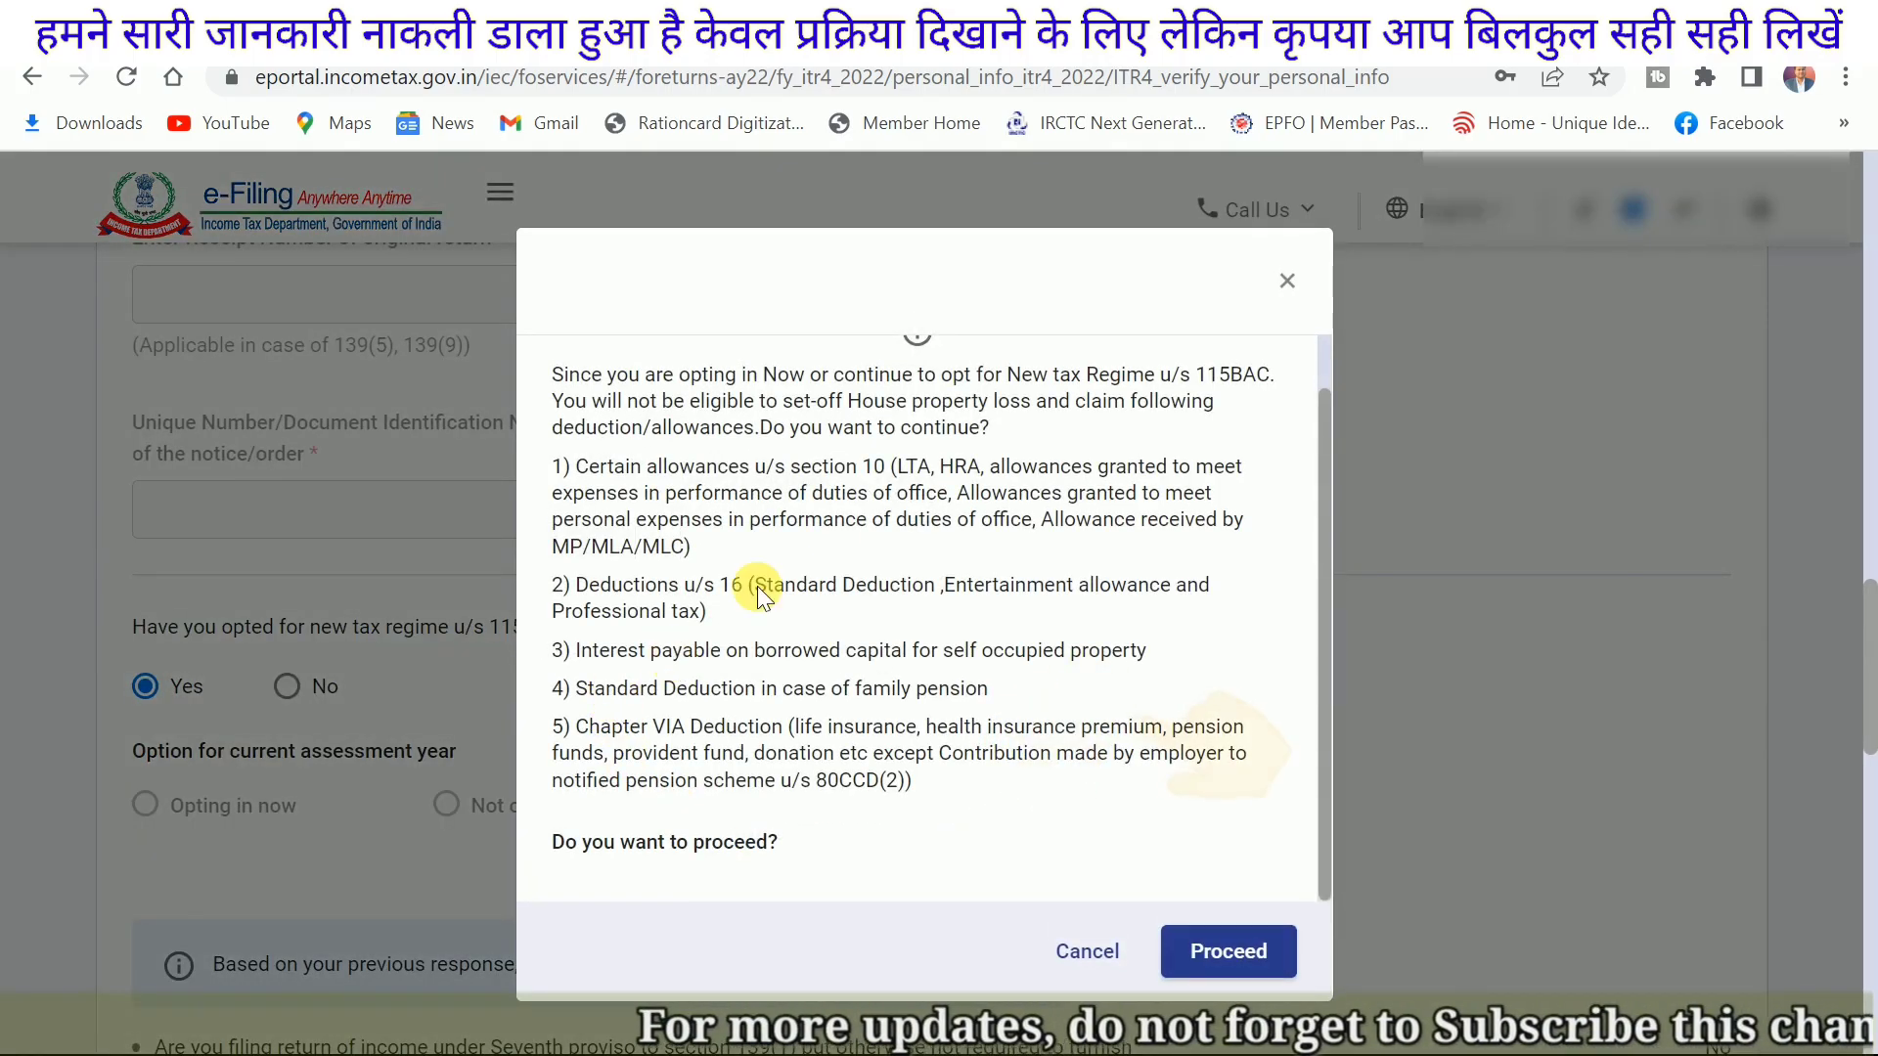
{"action": "scroll", "coordinate": [818, 530], "scroll_direction": "up", "scroll_amount": 1}
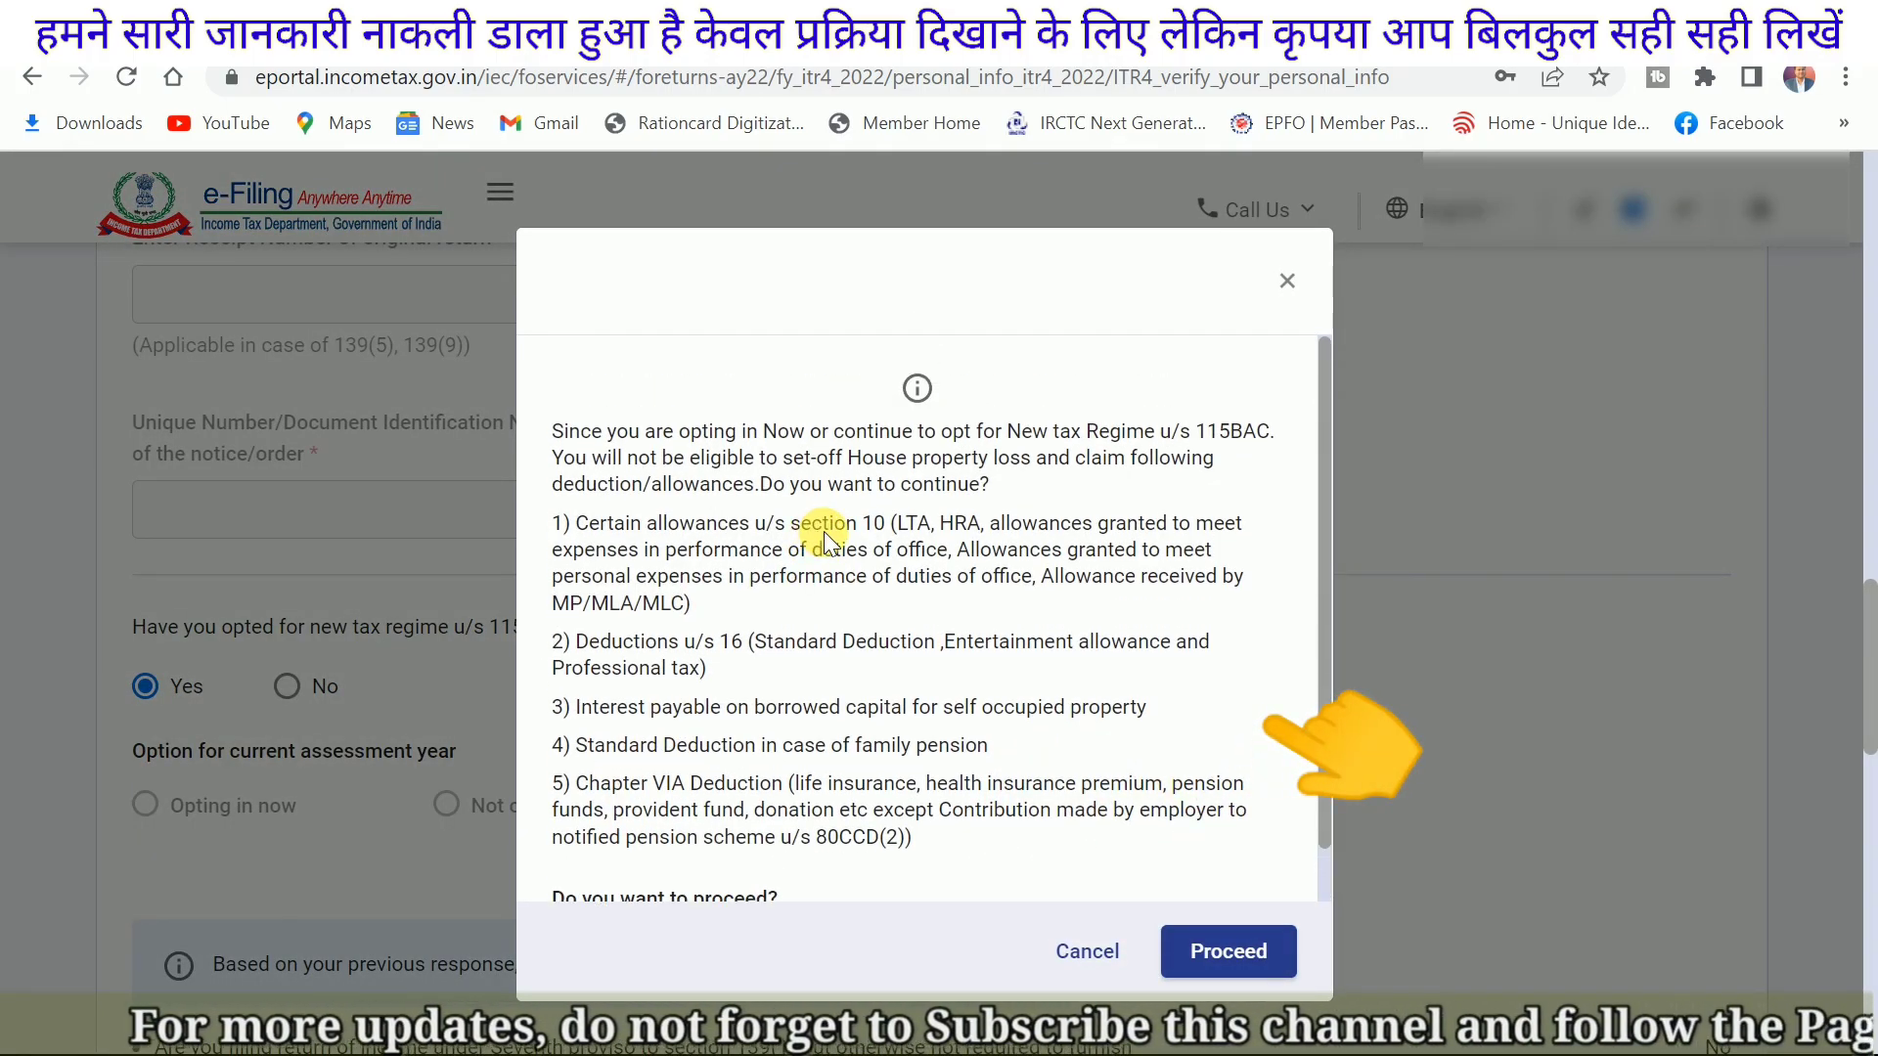
{"action": "scroll", "coordinate": [823, 531], "scroll_direction": "down", "scroll_amount": 1}
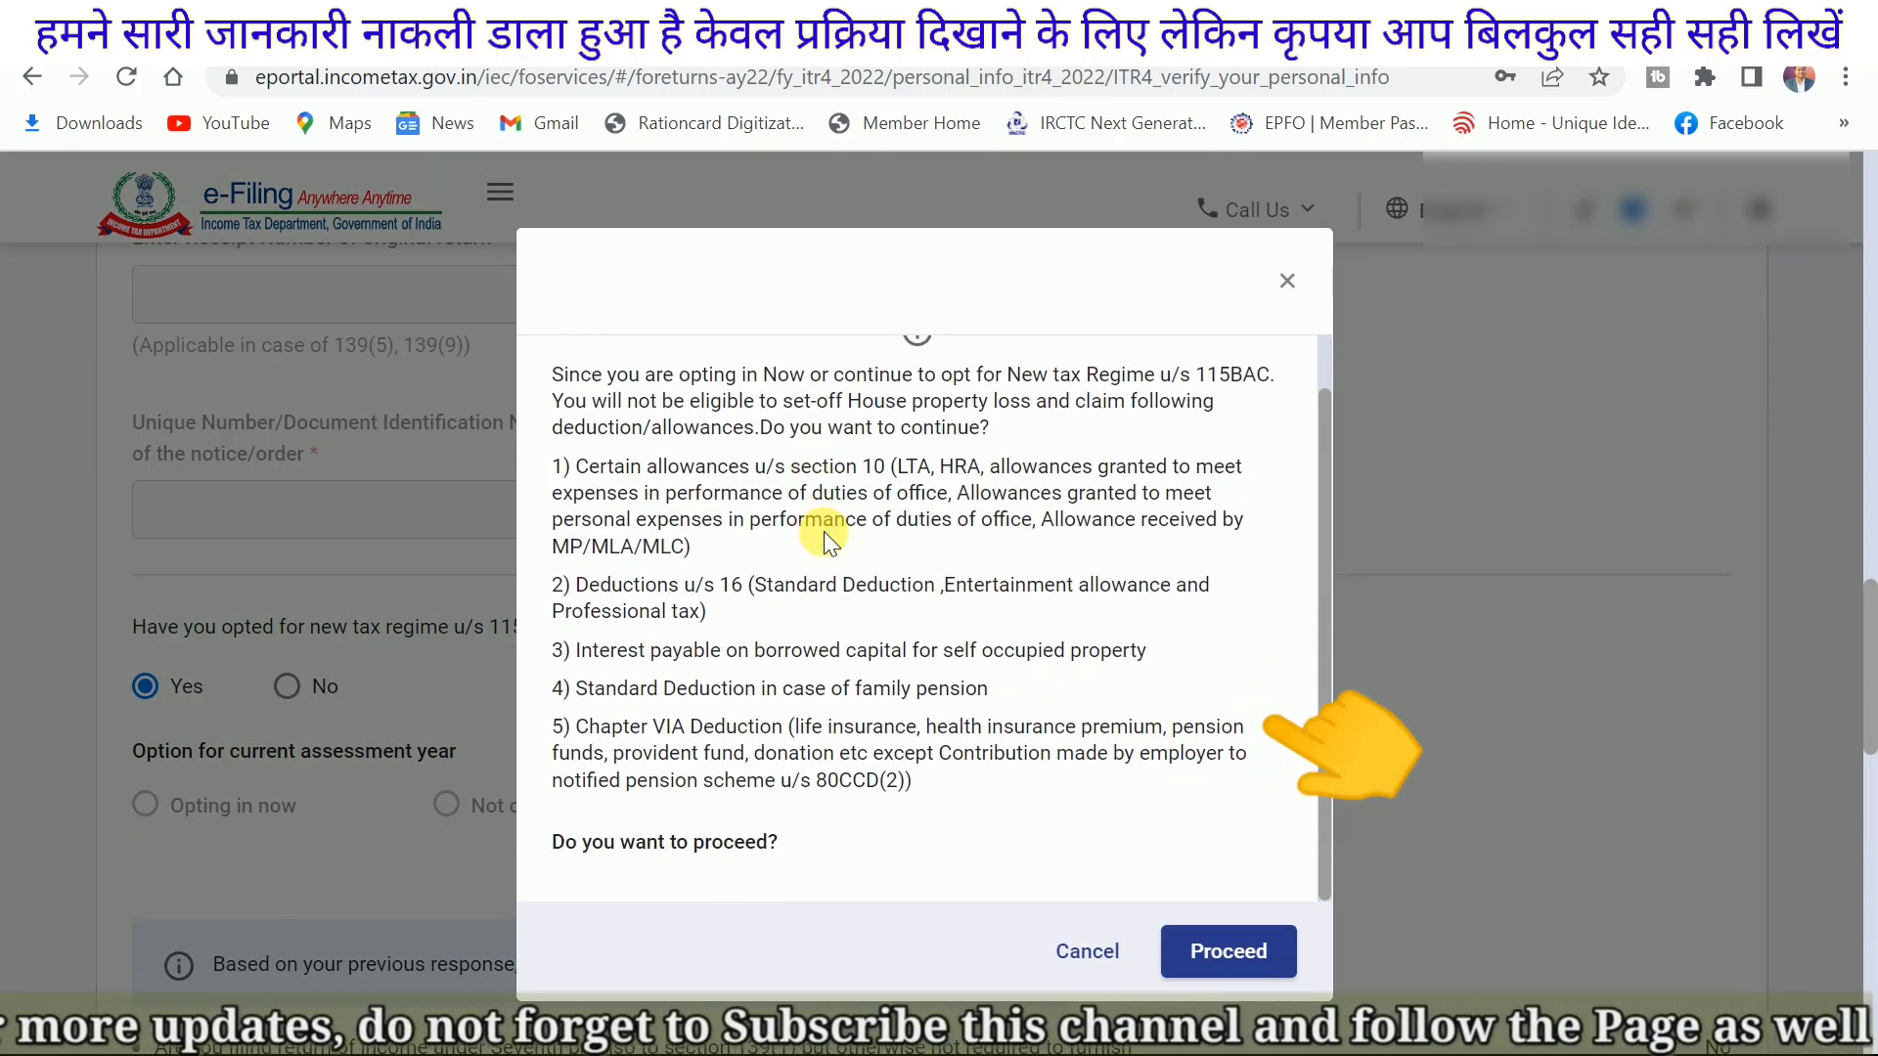
{"action": "left_click", "coordinate": [1295, 285]}
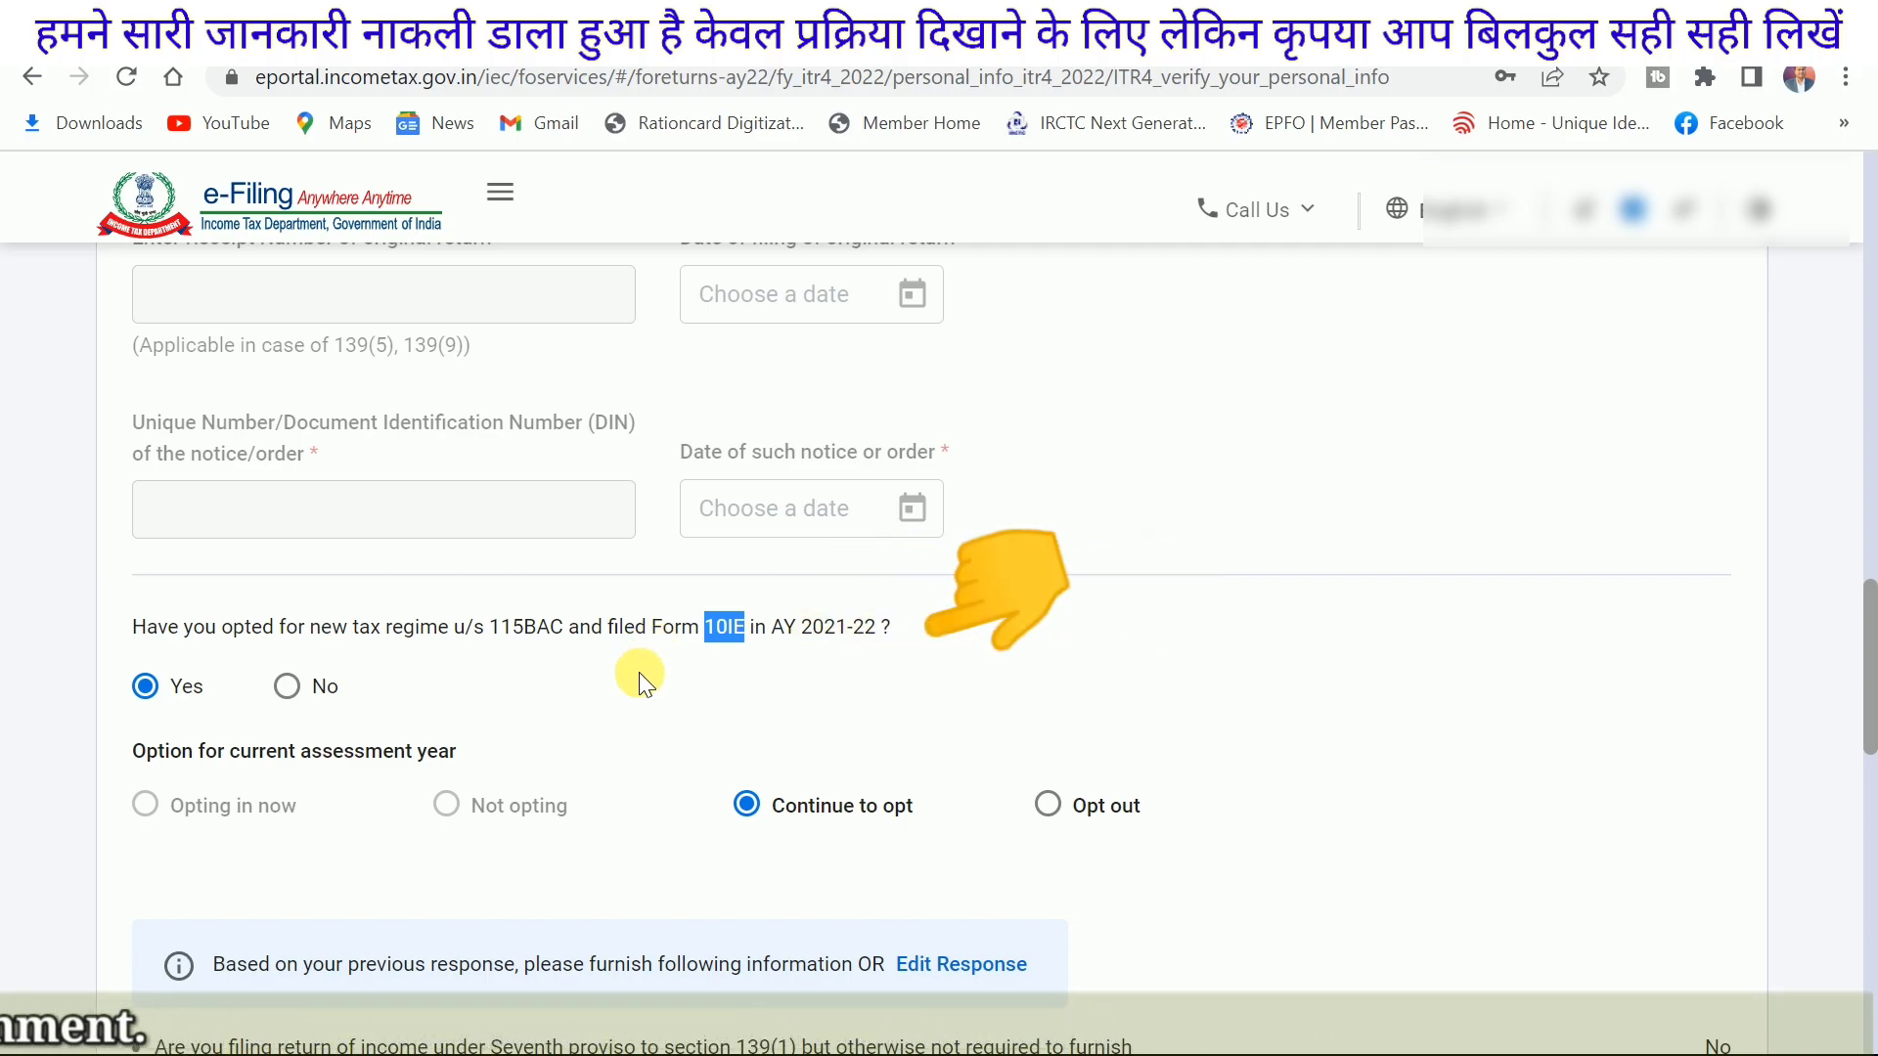
Step: Answer No to having opted for the new tax regime in AY 2021-22 and choose Not opting for the current assessment year
{"action": "scroll", "coordinate": [518, 677], "scroll_direction": "down", "scroll_amount": 2}
{"action": "scroll", "coordinate": [477, 653], "scroll_direction": "down", "scroll_amount": 1}
{"action": "scroll", "coordinate": [477, 653], "scroll_direction": "up", "scroll_amount": 2}
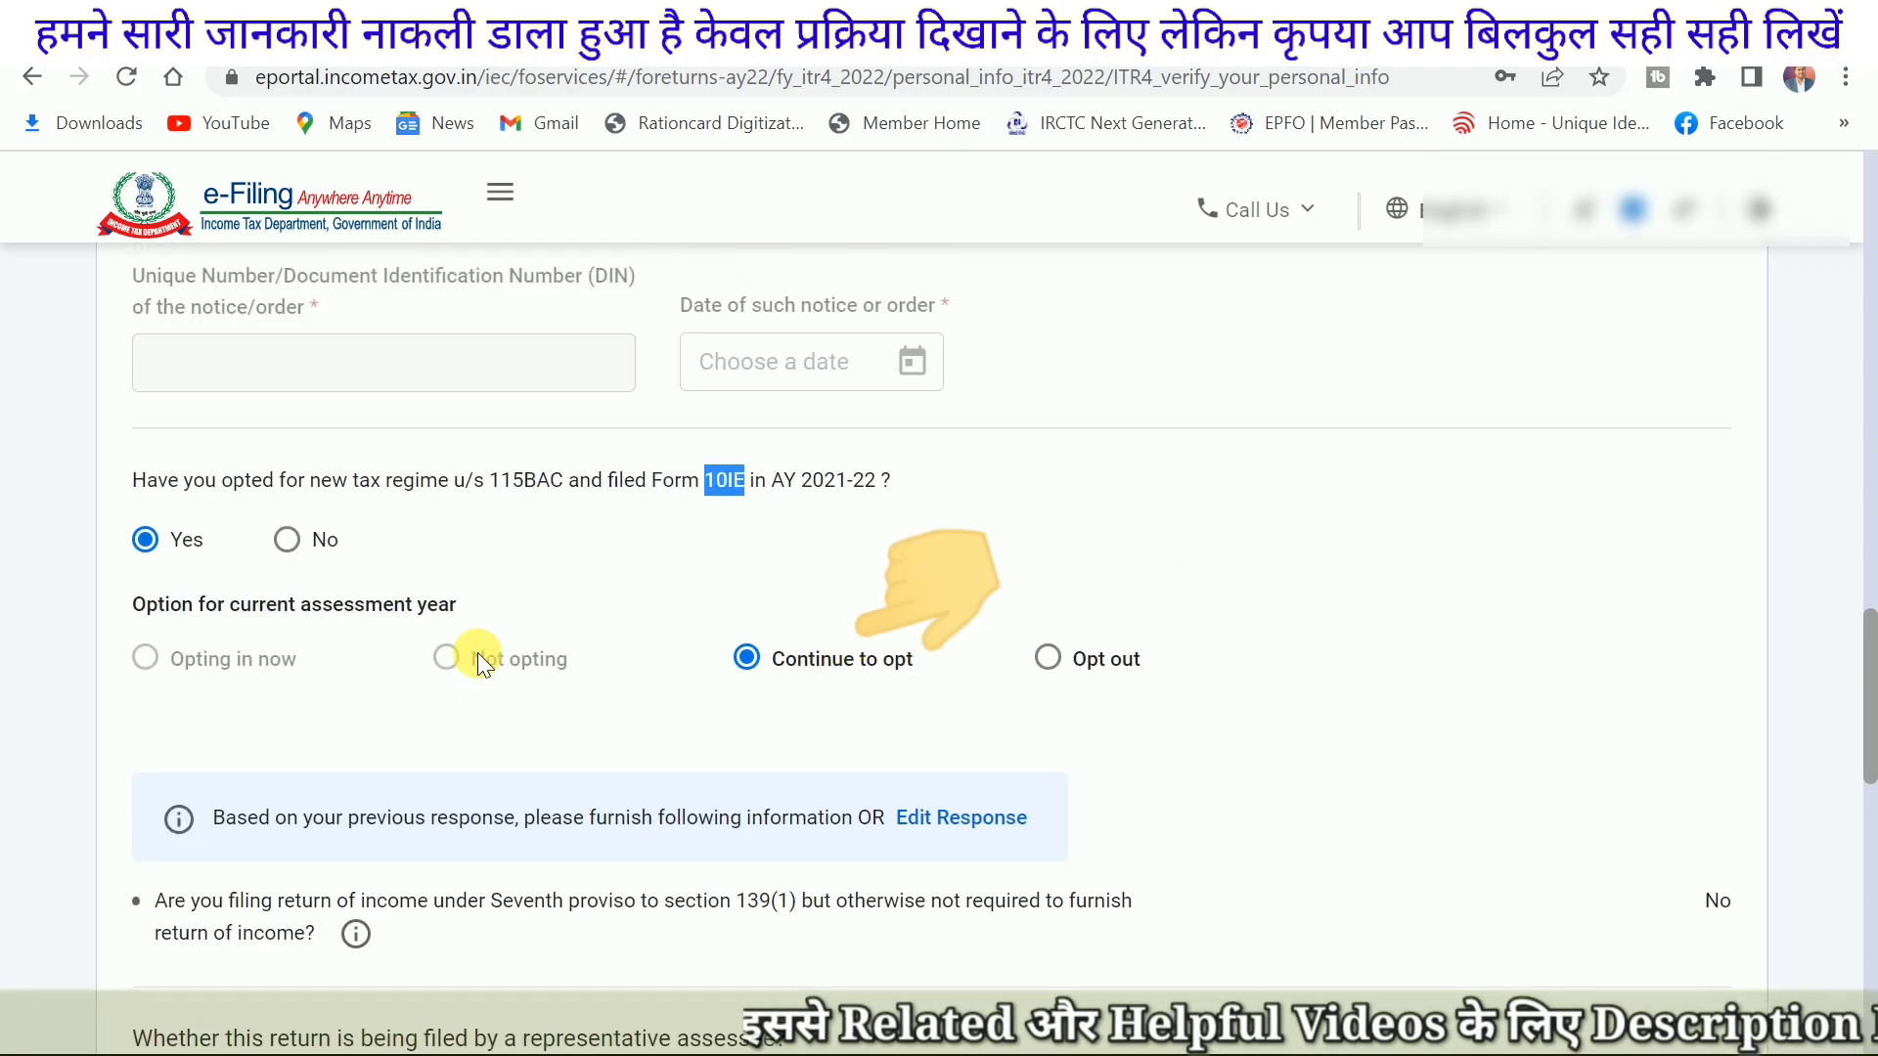
{"action": "scroll", "coordinate": [339, 632], "scroll_direction": "up", "scroll_amount": 1}
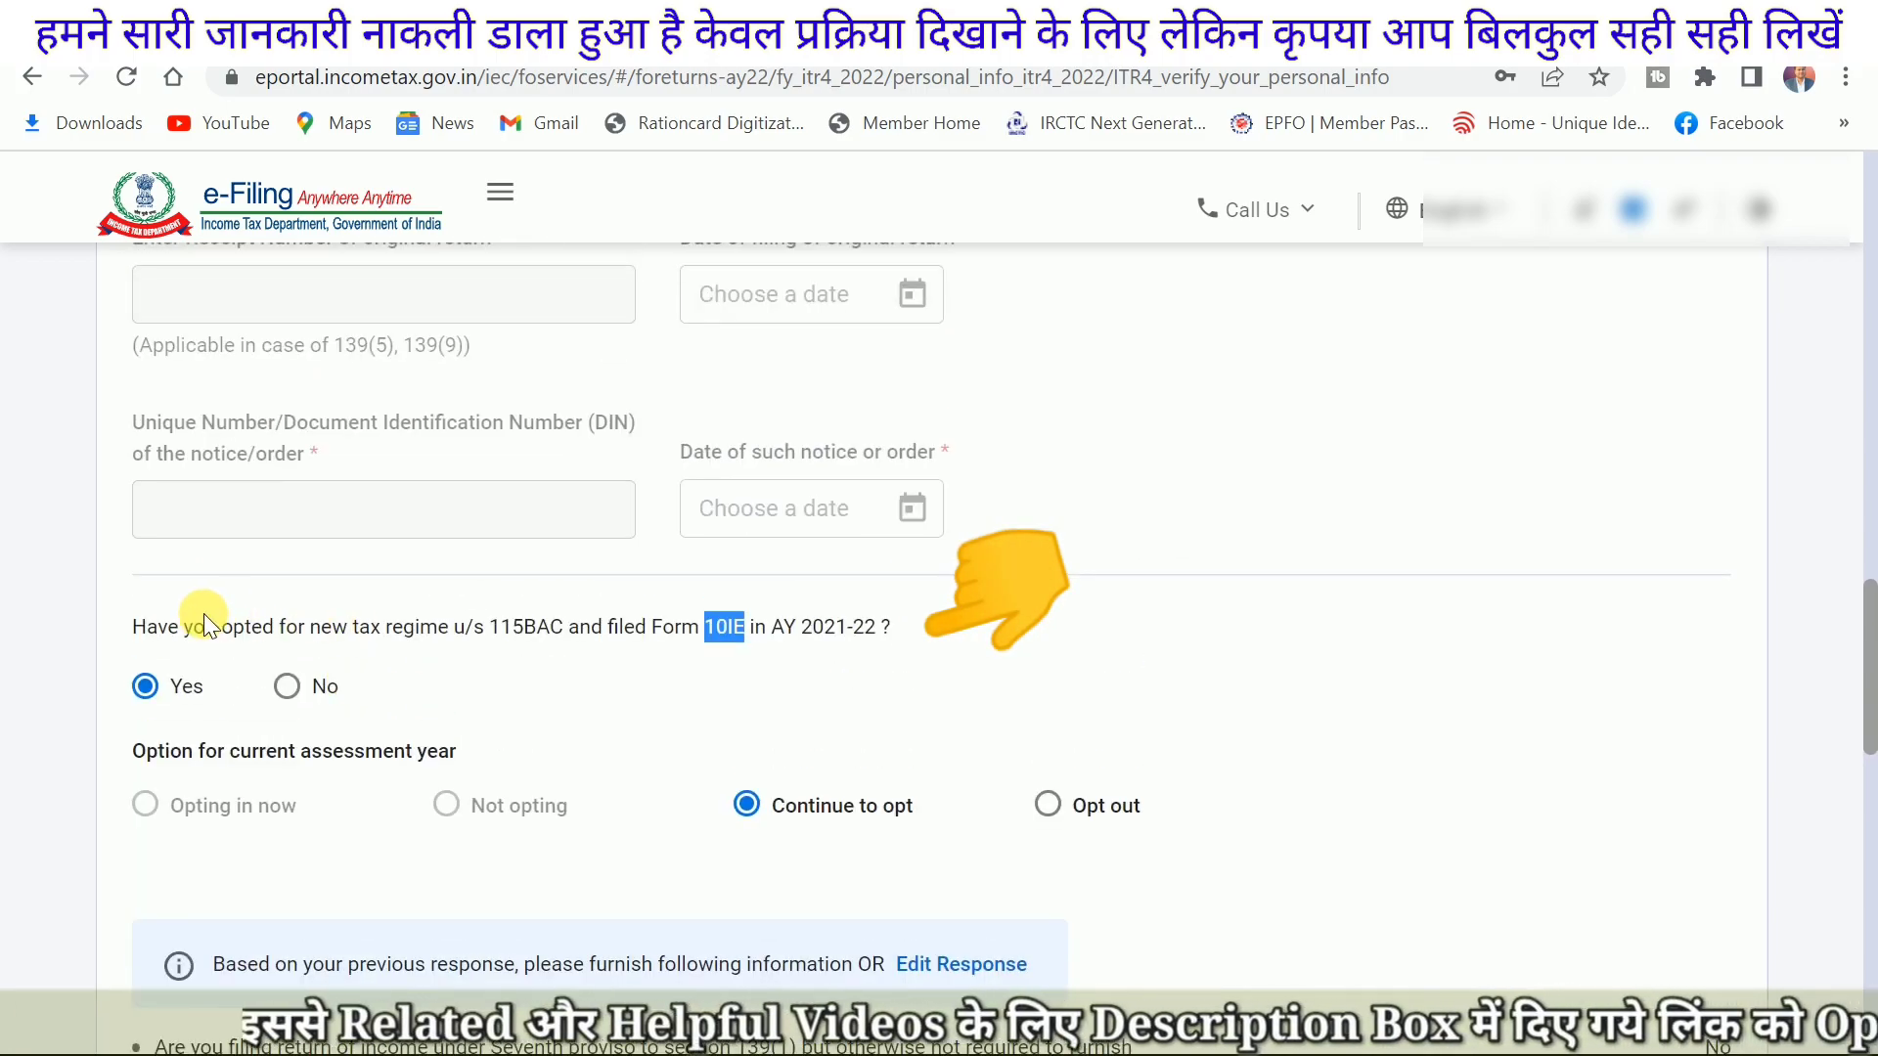
{"action": "left_click_drag", "start_coordinate": [142, 623], "coordinate": [343, 626]}
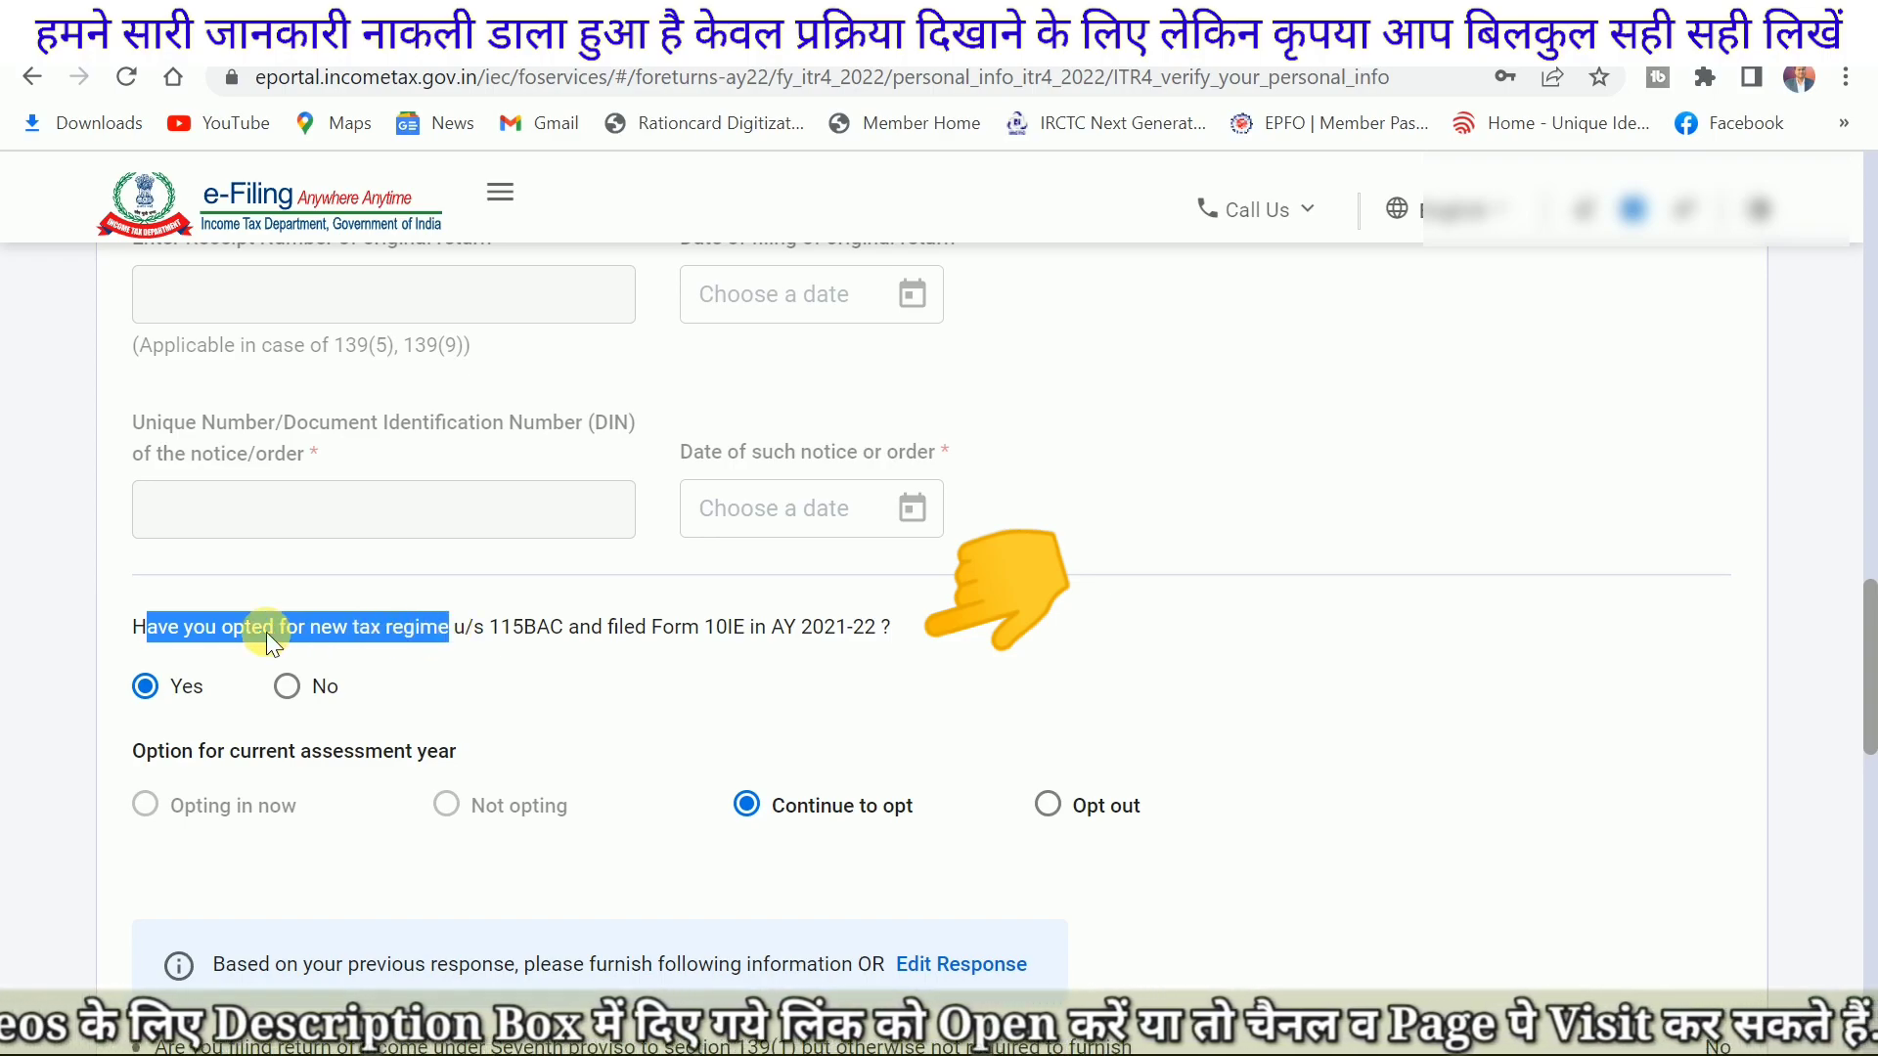
{"action": "left_click", "coordinate": [134, 626]}
{"action": "left_click_drag", "start_coordinate": [303, 629], "coordinate": [461, 624]}
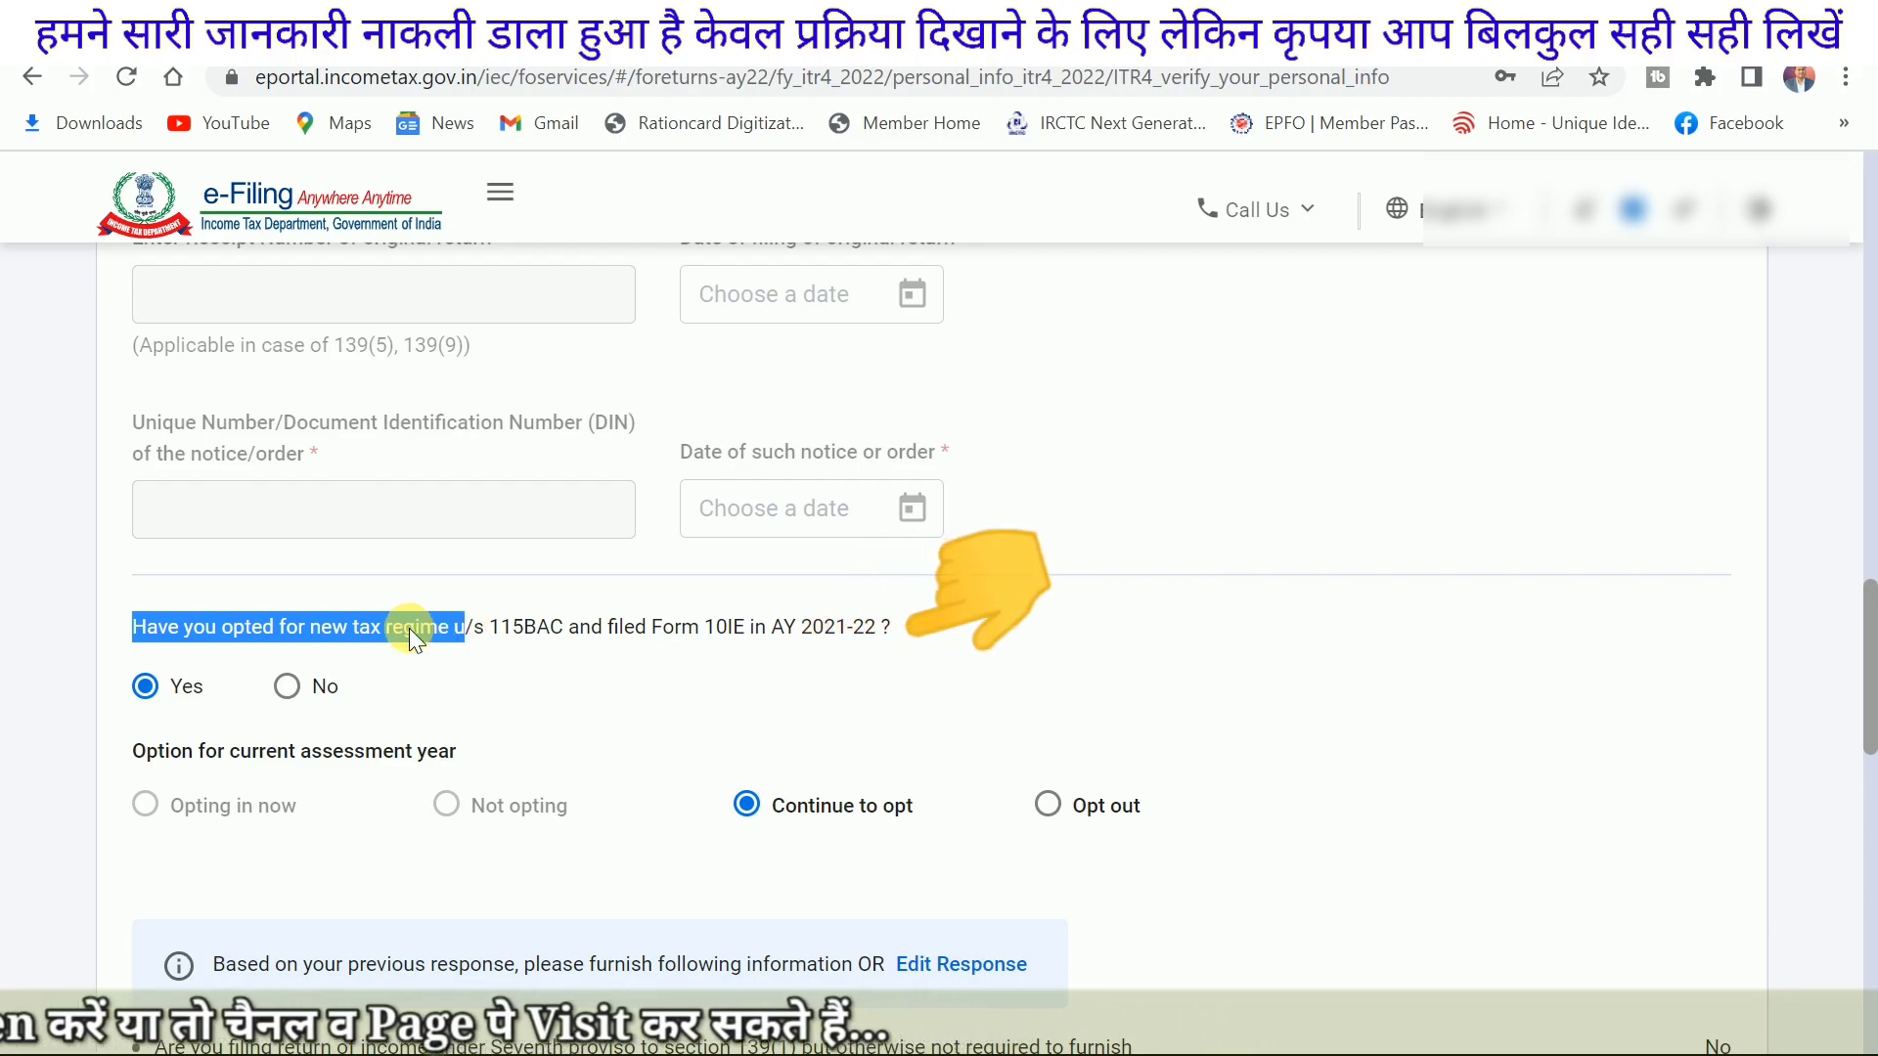
{"action": "left_click", "coordinate": [295, 691]}
{"action": "left_click", "coordinate": [450, 809]}
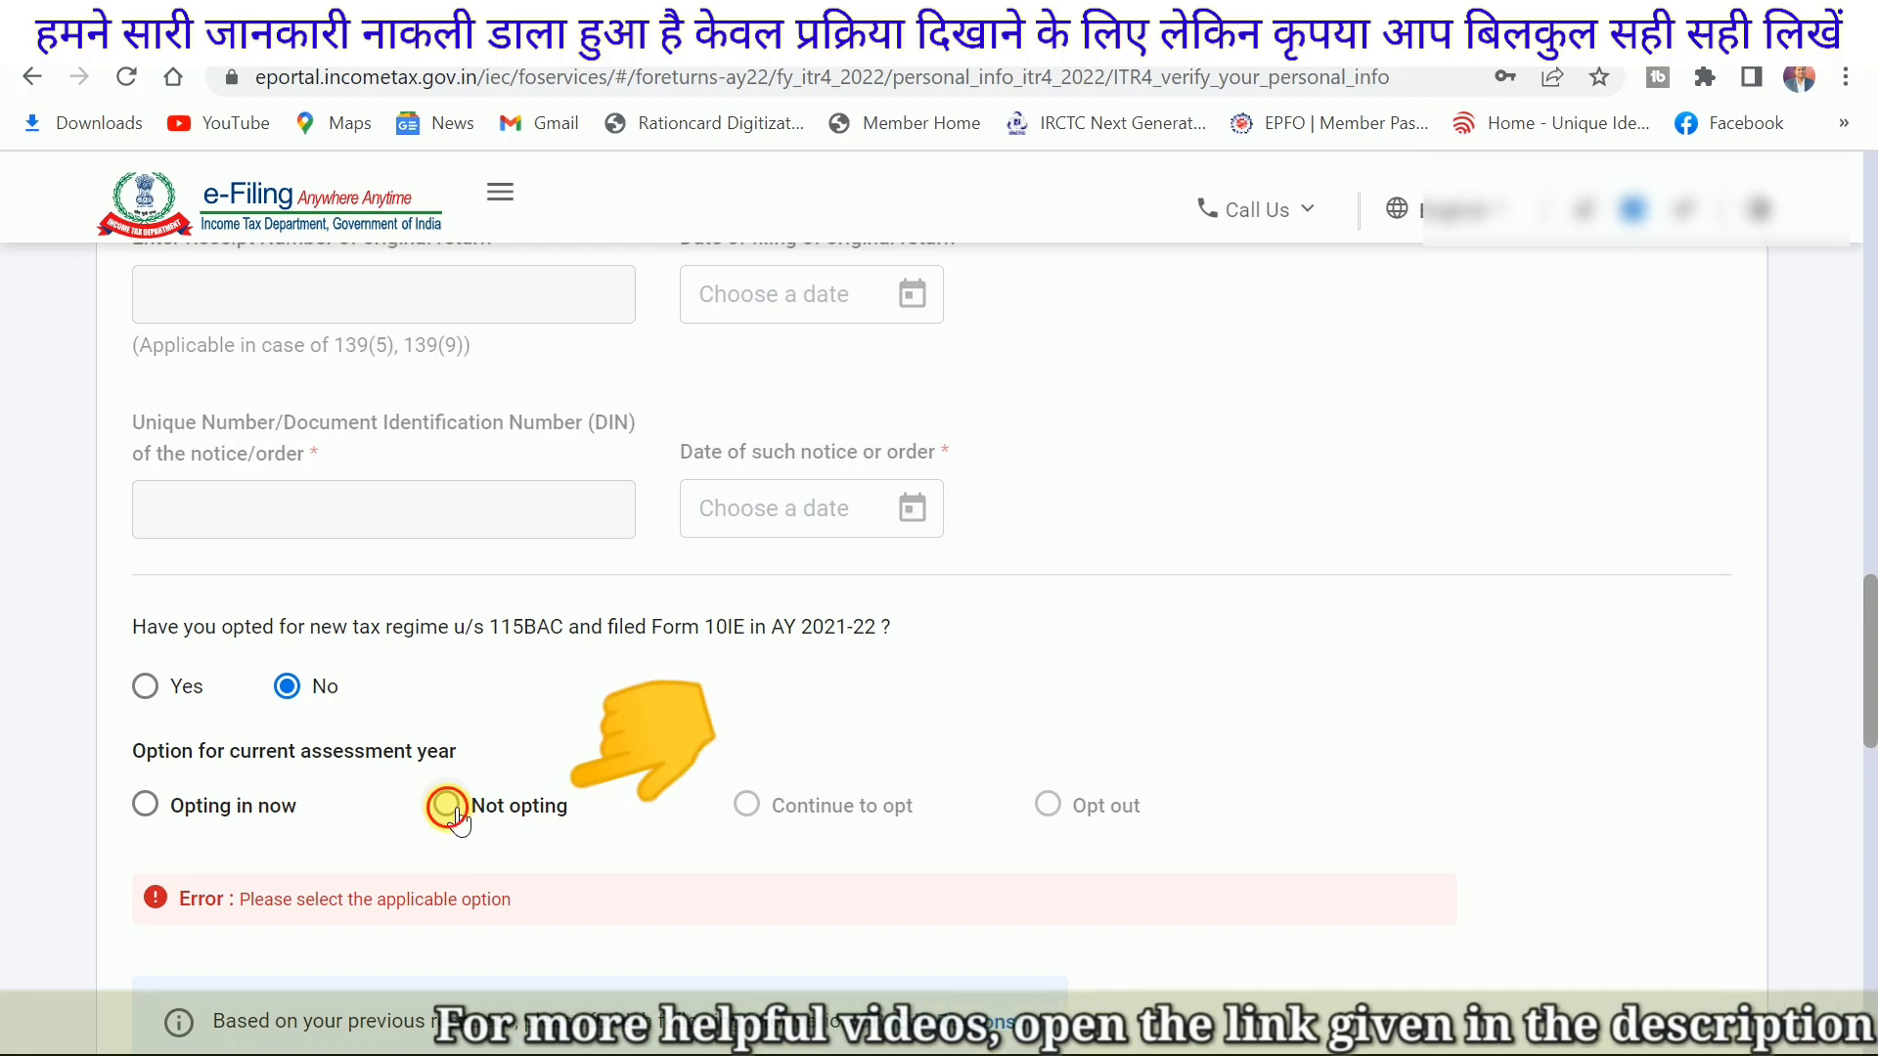
Step: Answer No to whether the return is being filed by a representative assessee
{"action": "scroll", "coordinate": [477, 728], "scroll_direction": "down", "scroll_amount": 7}
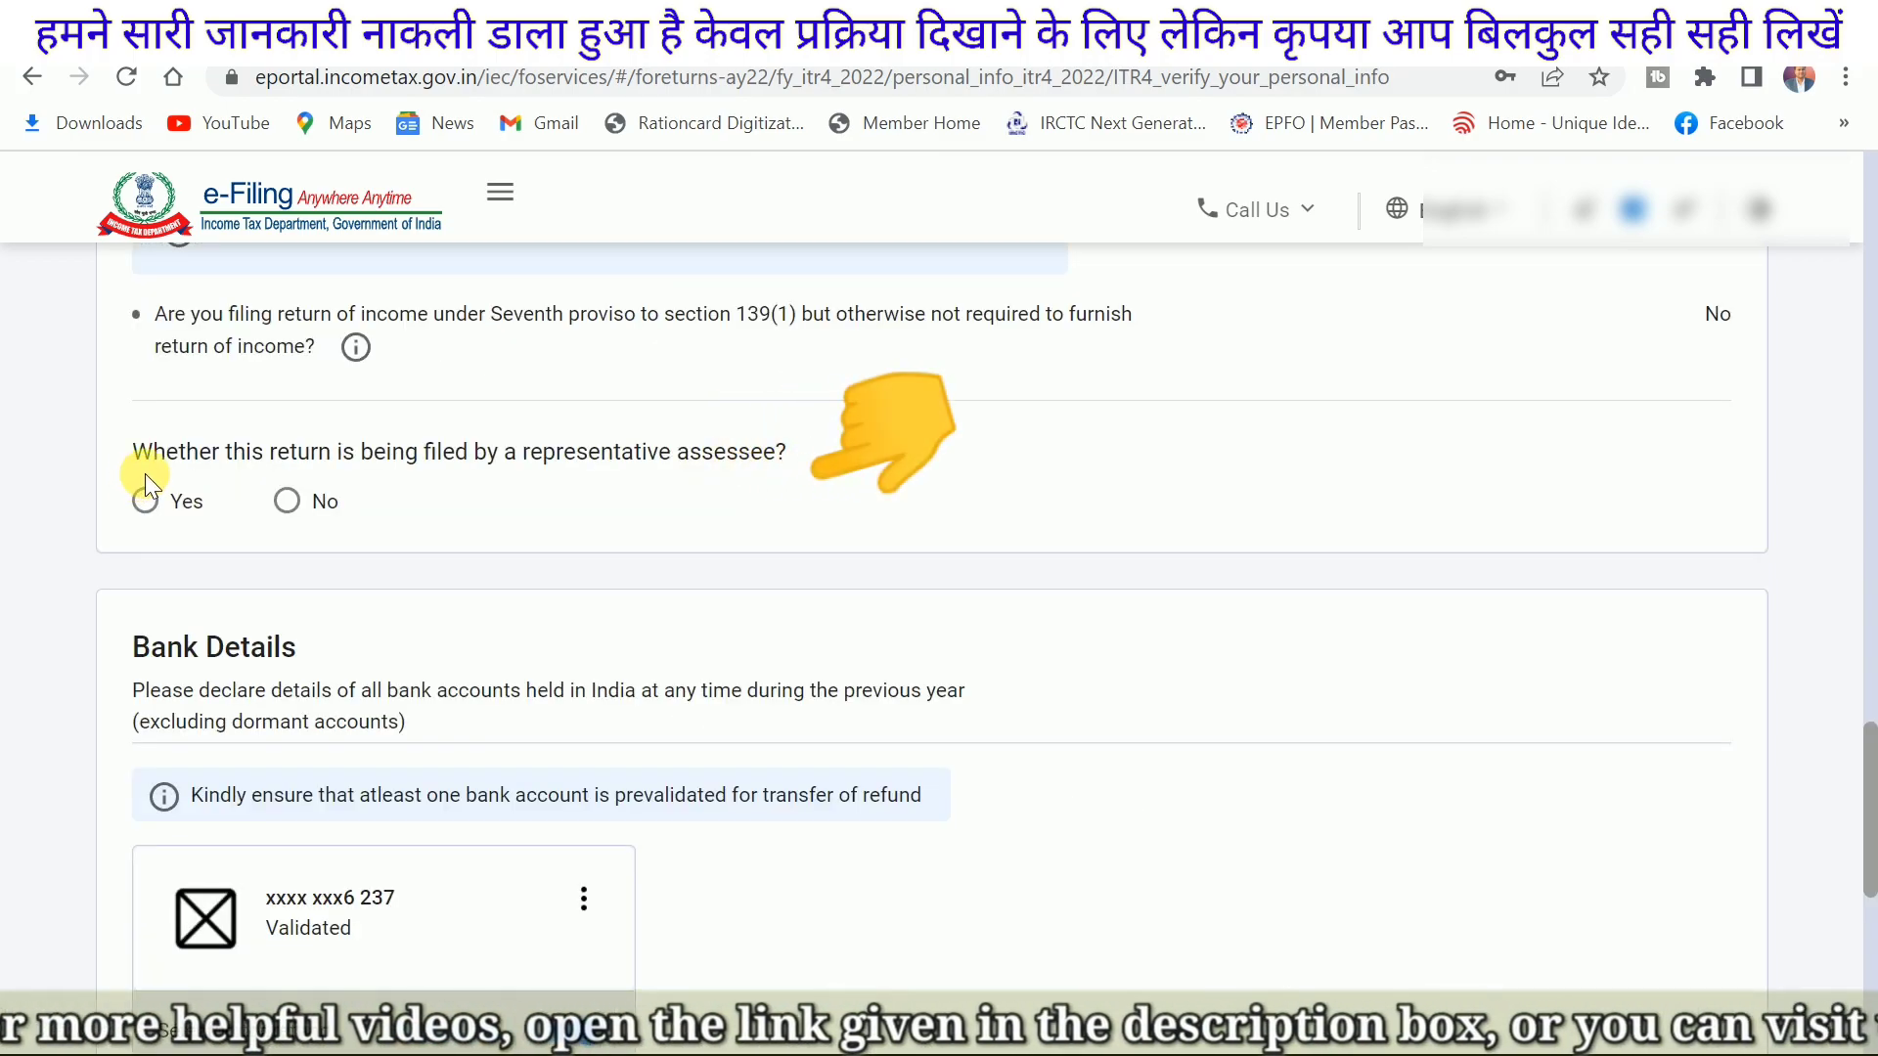
{"action": "left_click_drag", "start_coordinate": [137, 457], "coordinate": [725, 460]}
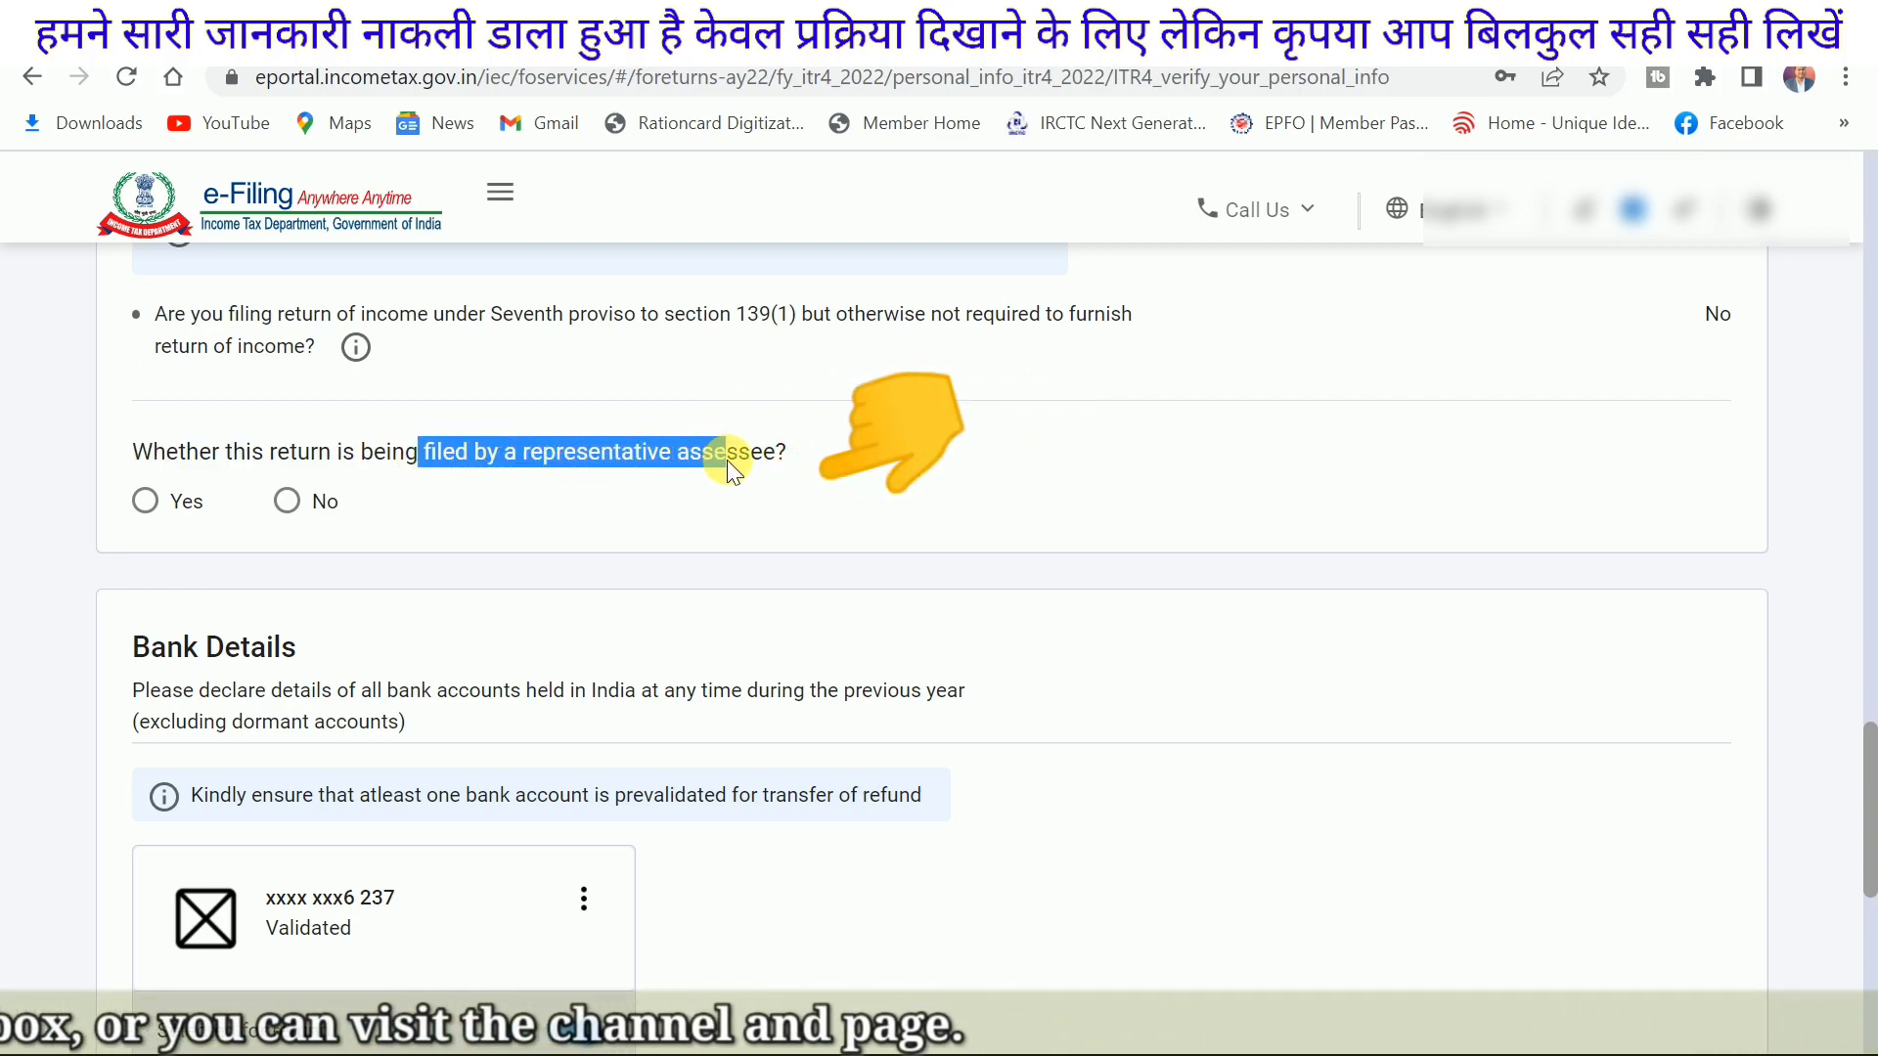
{"action": "left_click", "coordinate": [613, 468]}
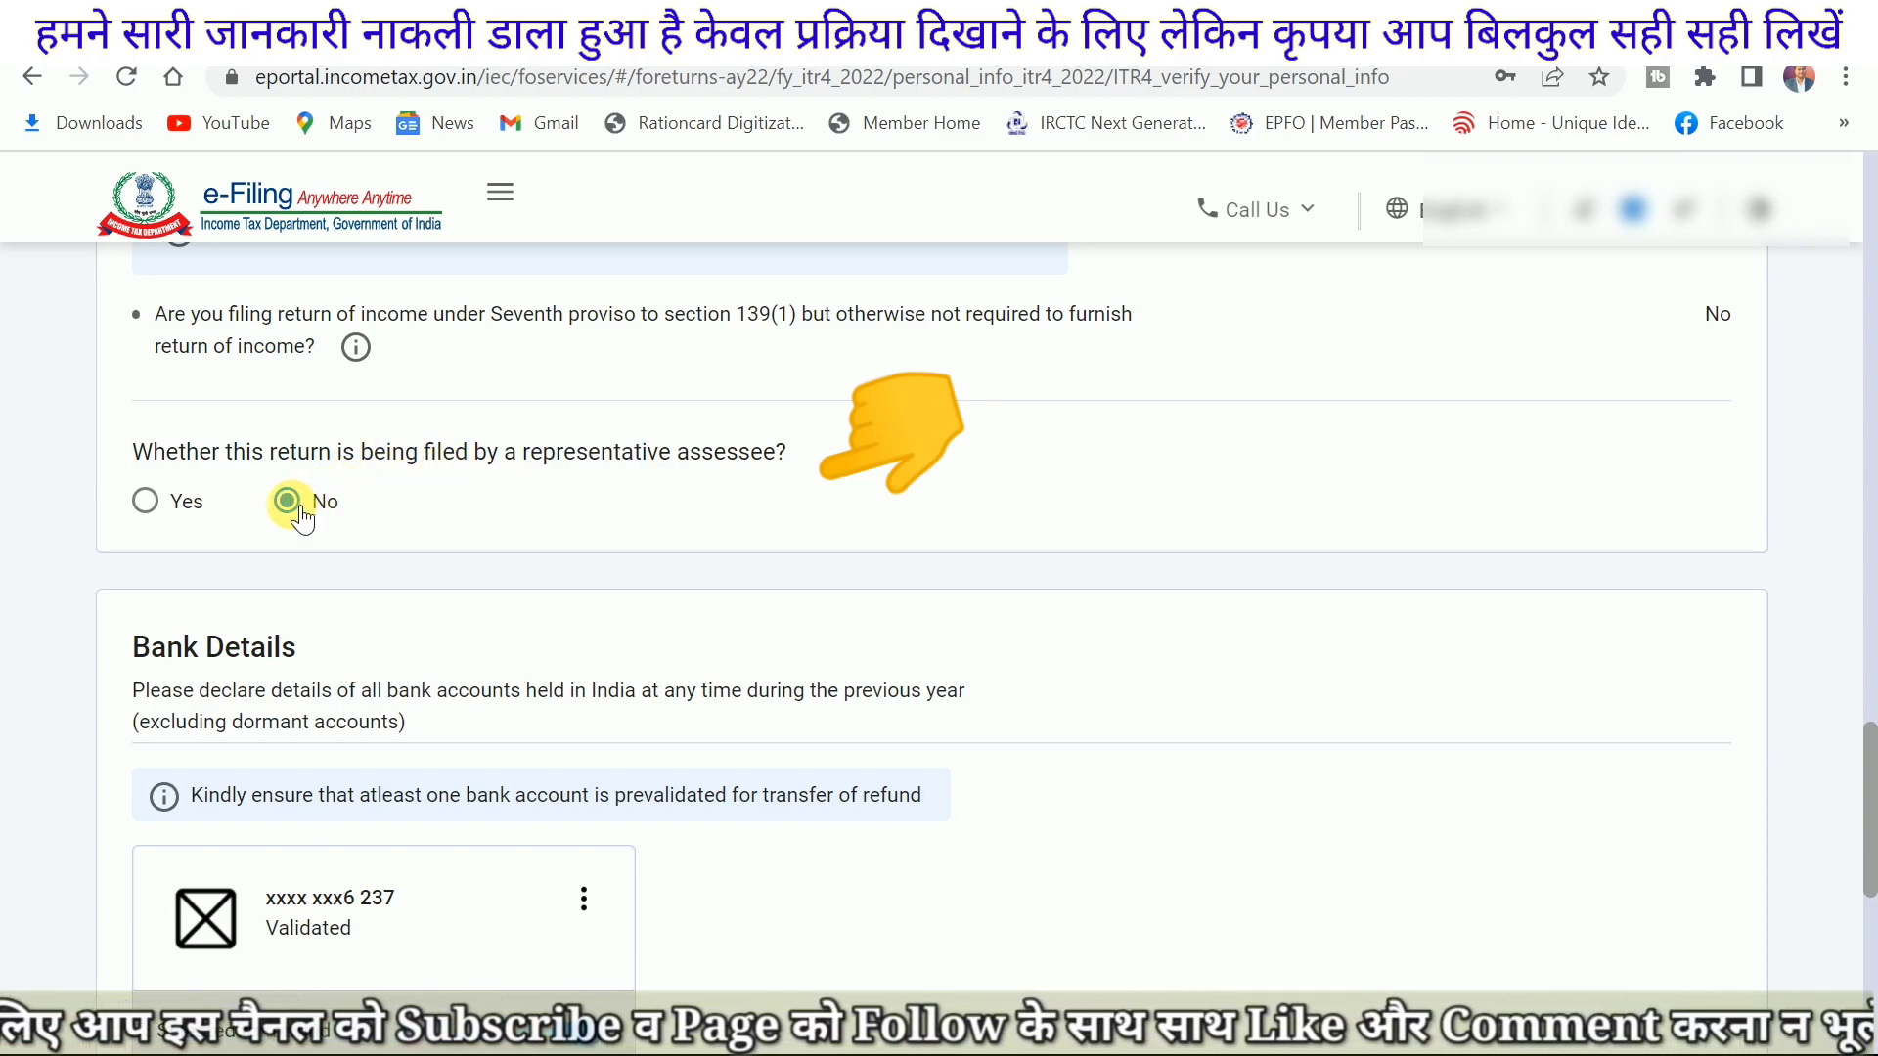
Step: Review the bank details, including the account selected for refund and the refund credit notes
{"action": "scroll", "coordinate": [294, 503], "scroll_direction": "down", "scroll_amount": 2}
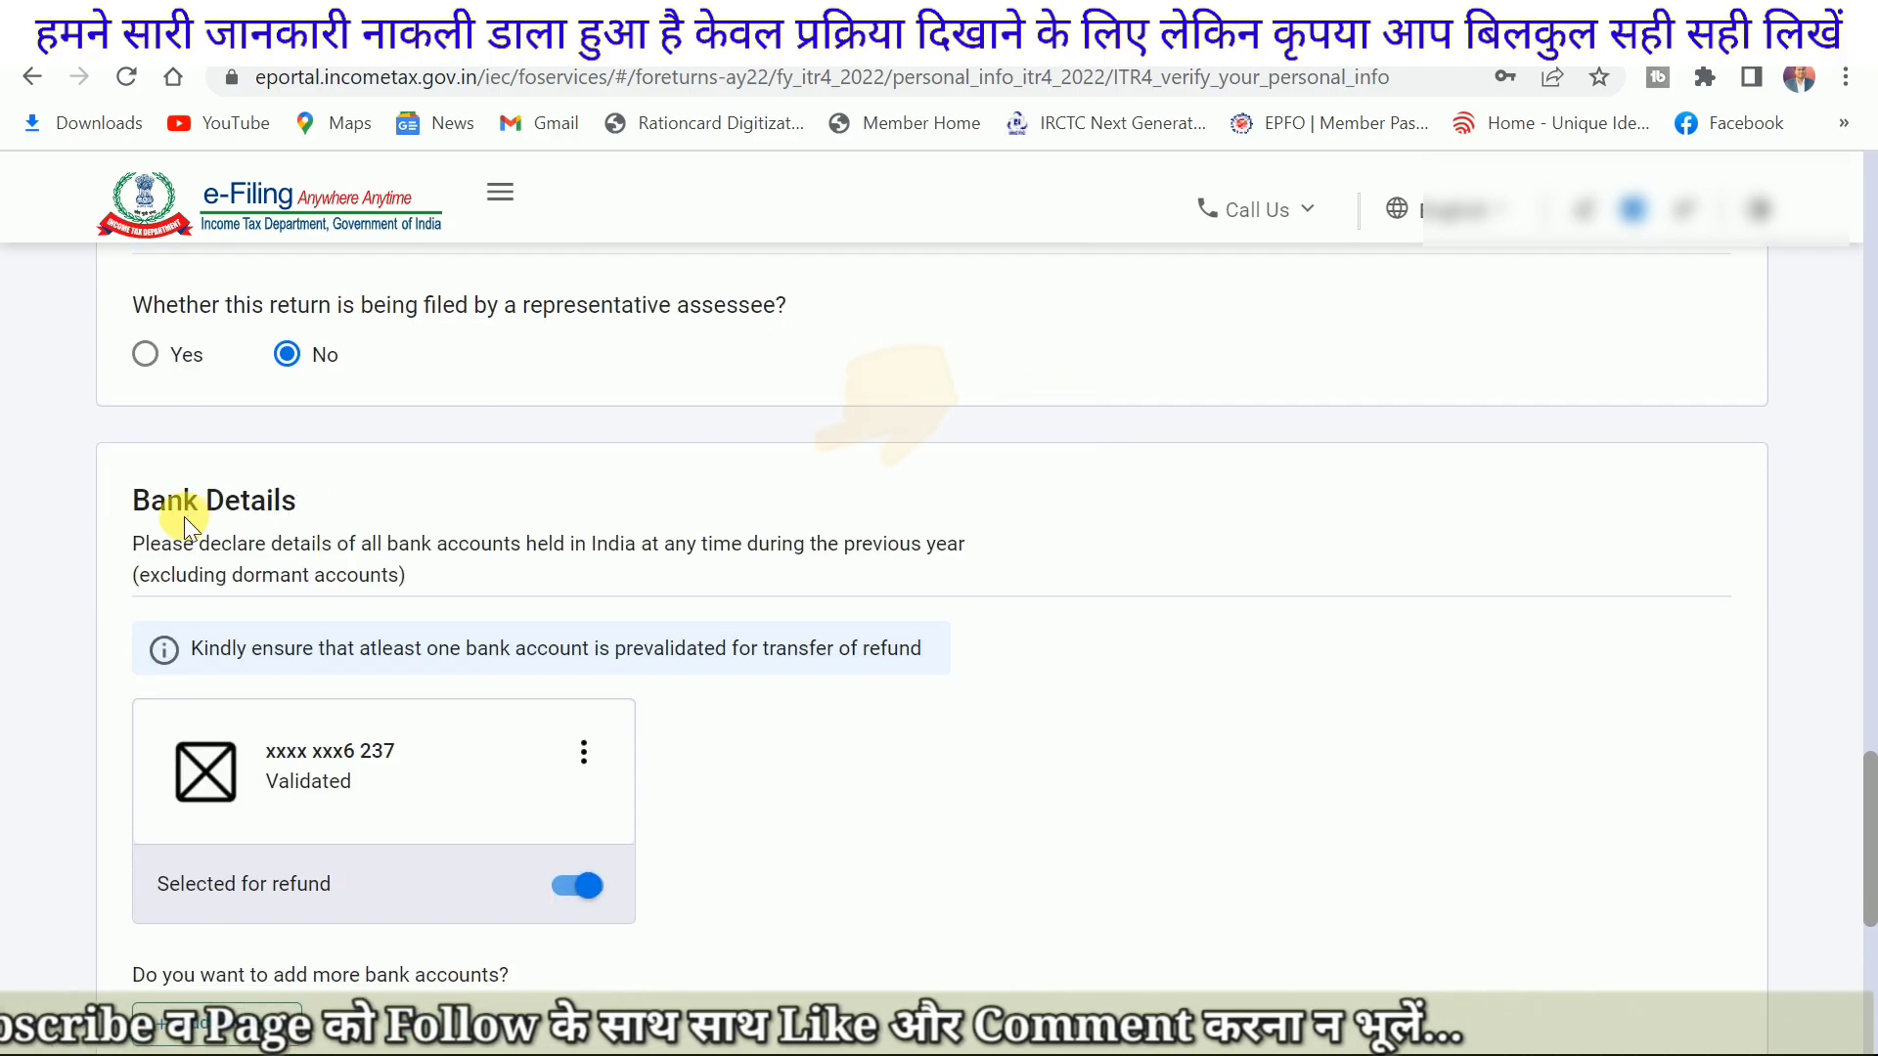
{"action": "scroll", "coordinate": [257, 528], "scroll_direction": "down", "scroll_amount": 2}
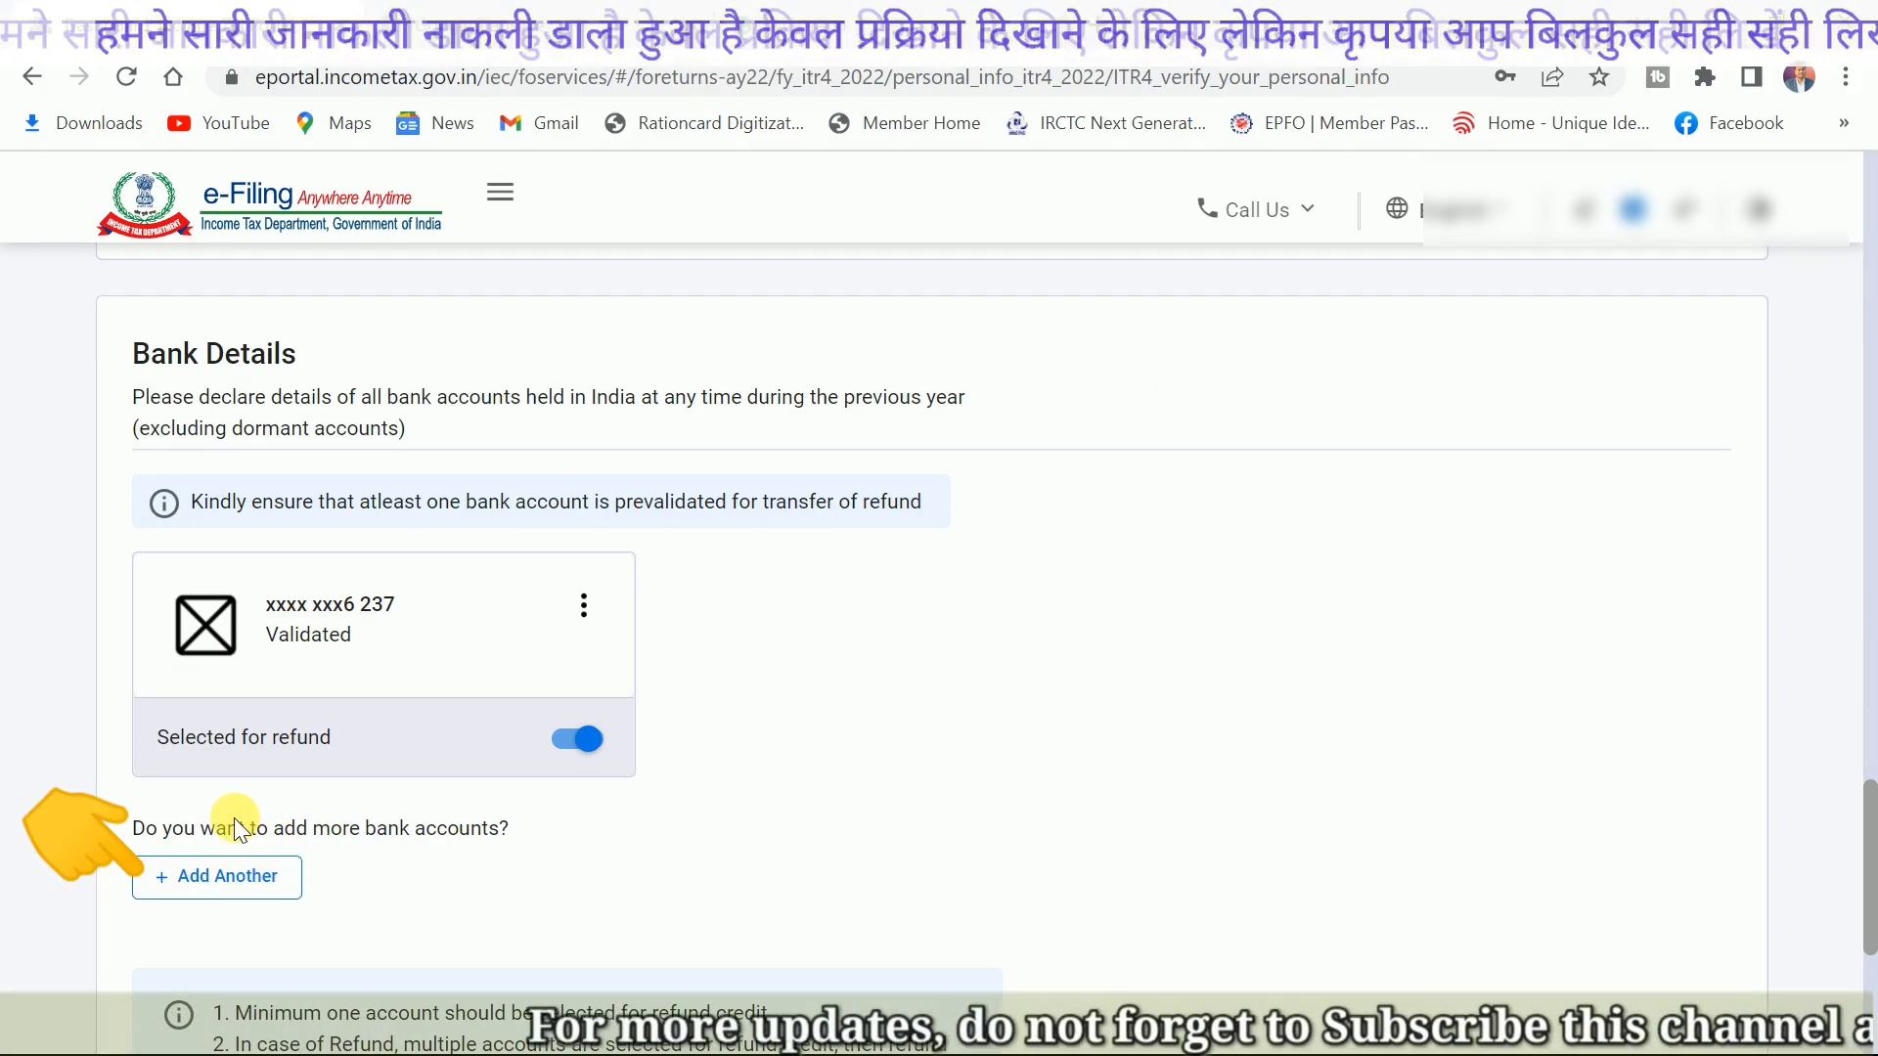
{"action": "scroll", "coordinate": [606, 636], "scroll_direction": "down", "scroll_amount": 3}
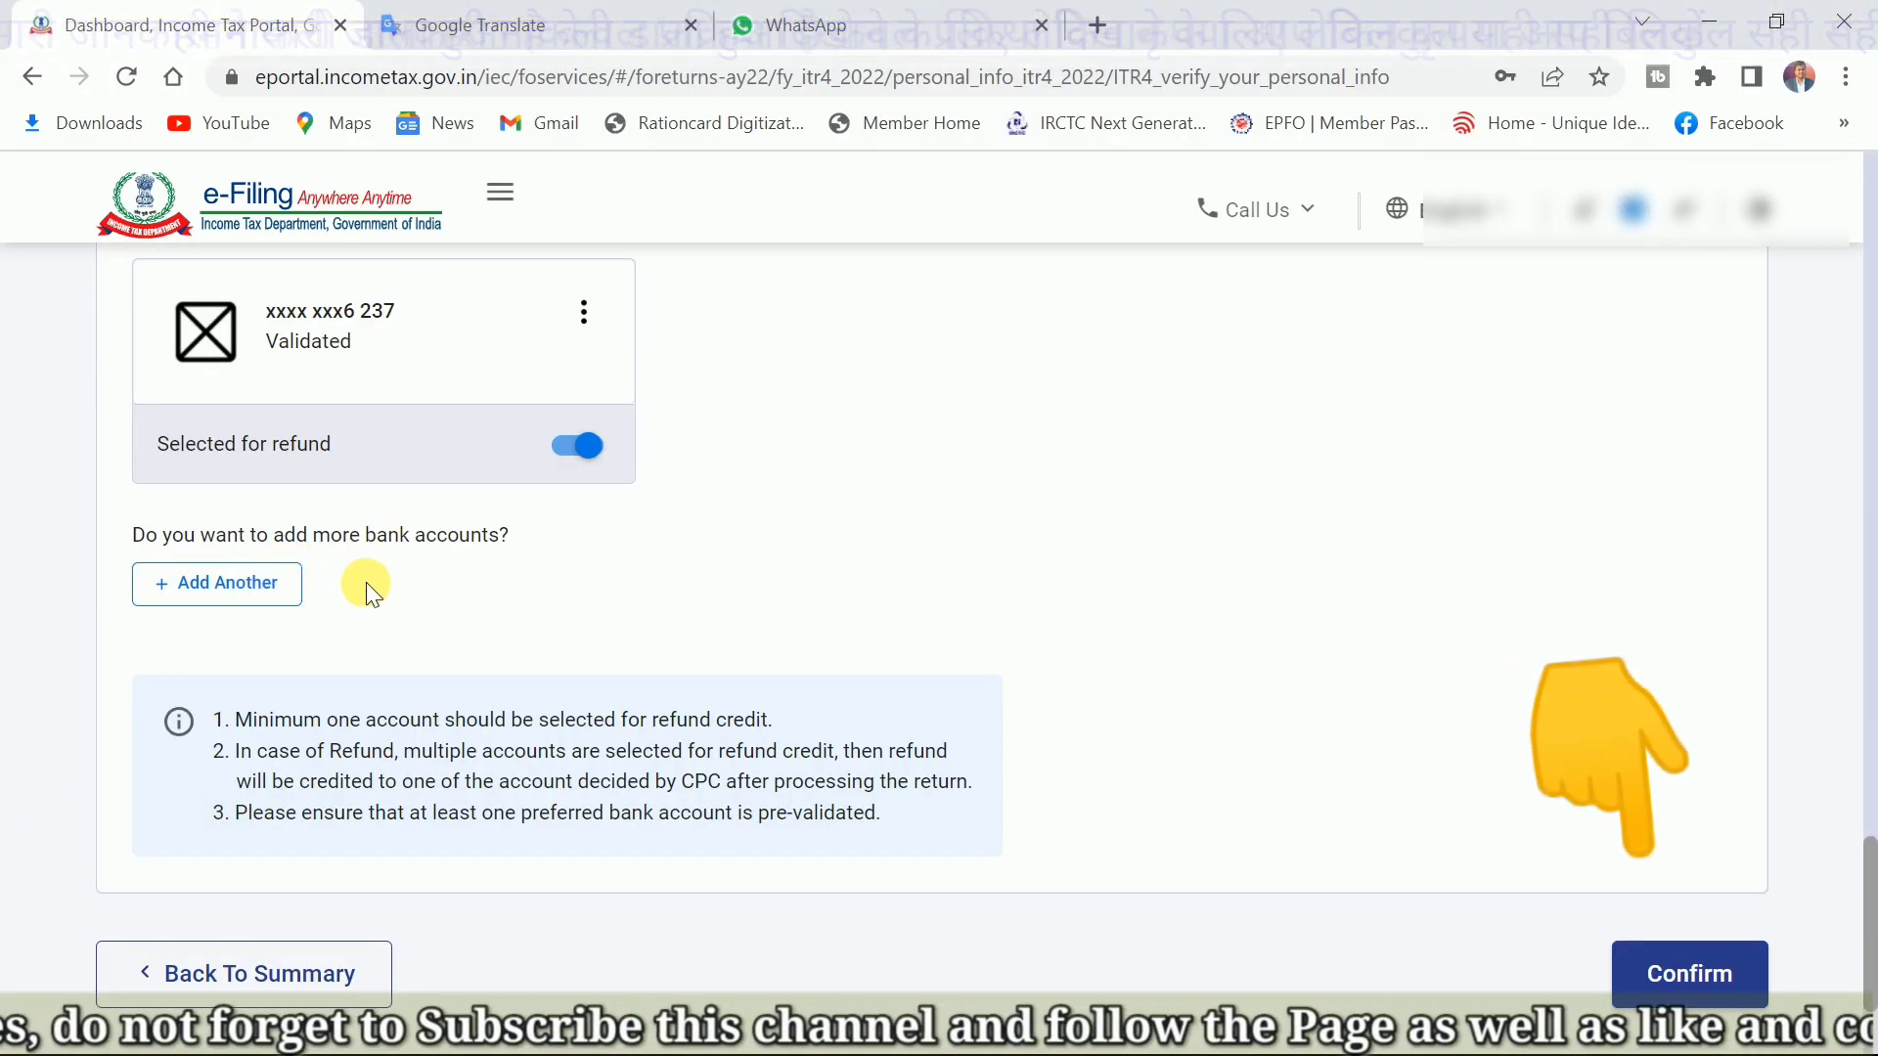
Step: Confirm the personal information section and open Gross Total Income from the return summary
{"action": "scroll", "coordinate": [380, 579], "scroll_direction": "down", "scroll_amount": 2}
{"action": "scroll", "coordinate": [948, 626], "scroll_direction": "up", "scroll_amount": 2}
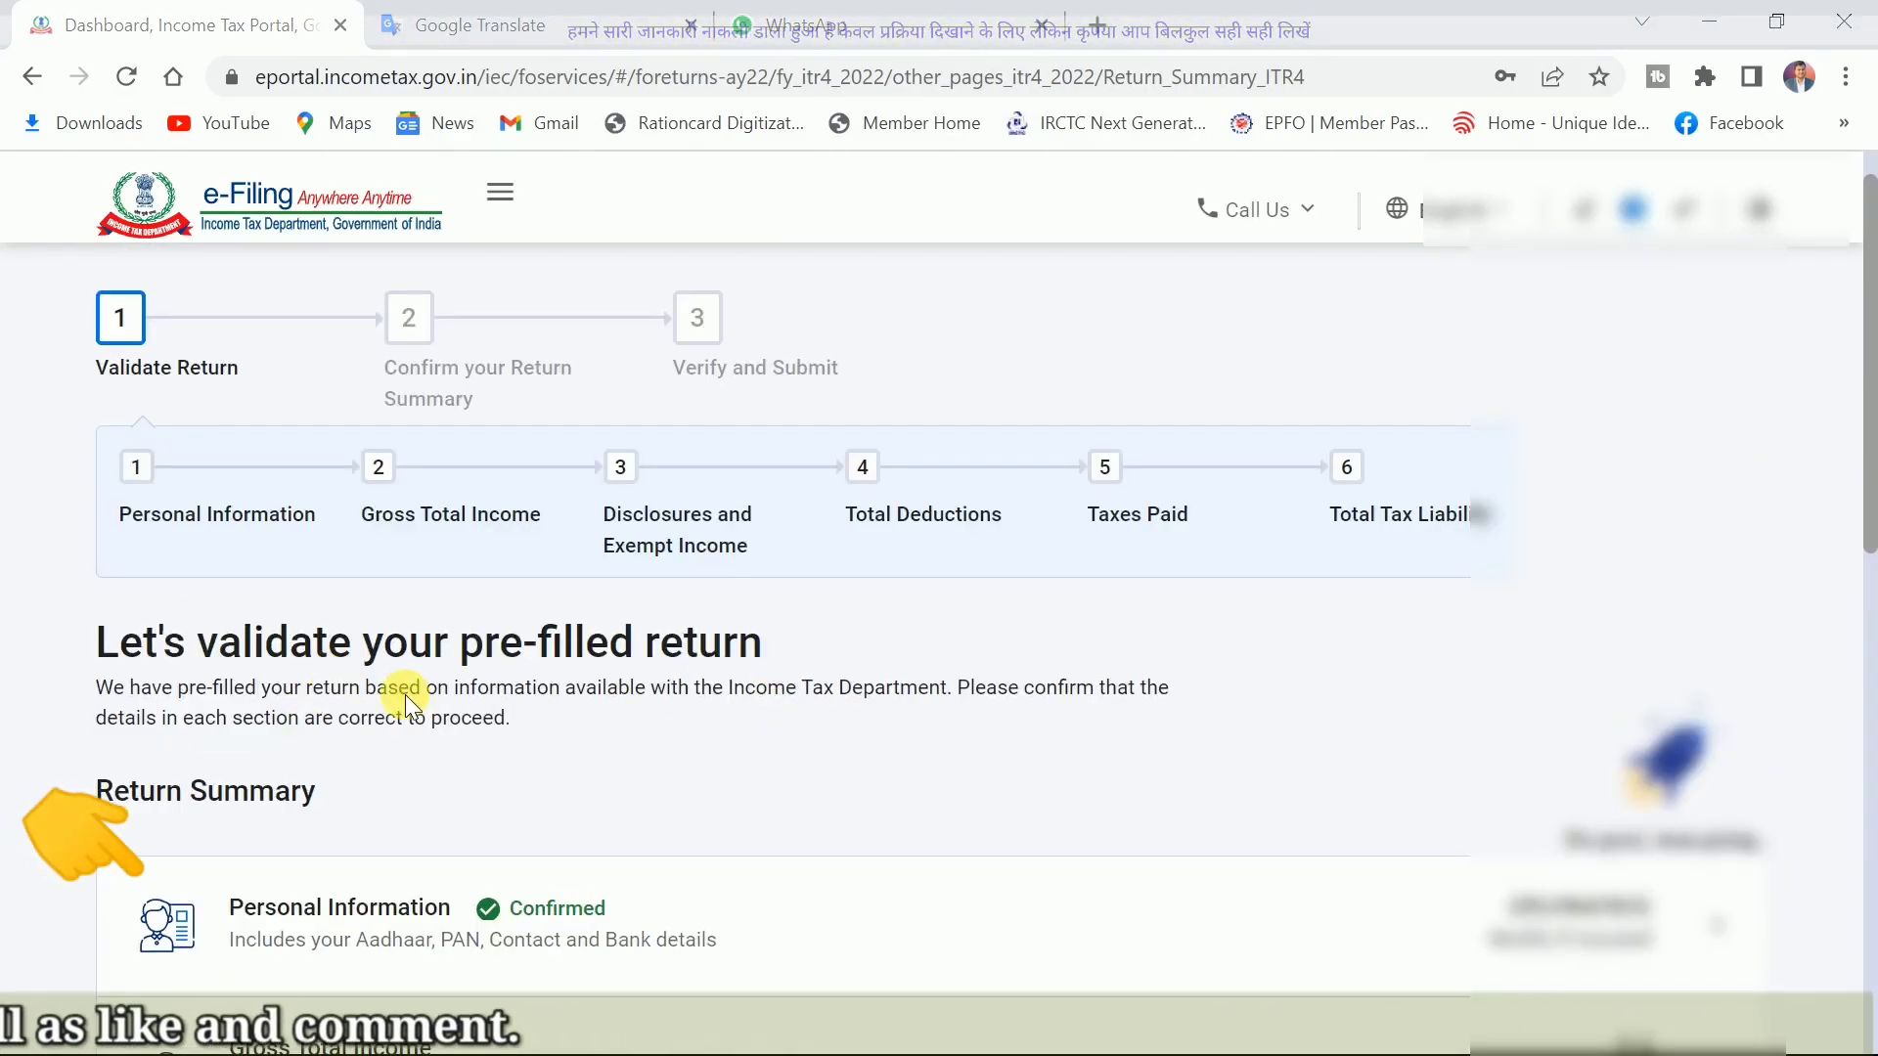
{"action": "scroll", "coordinate": [978, 736], "scroll_direction": "down", "scroll_amount": 2}
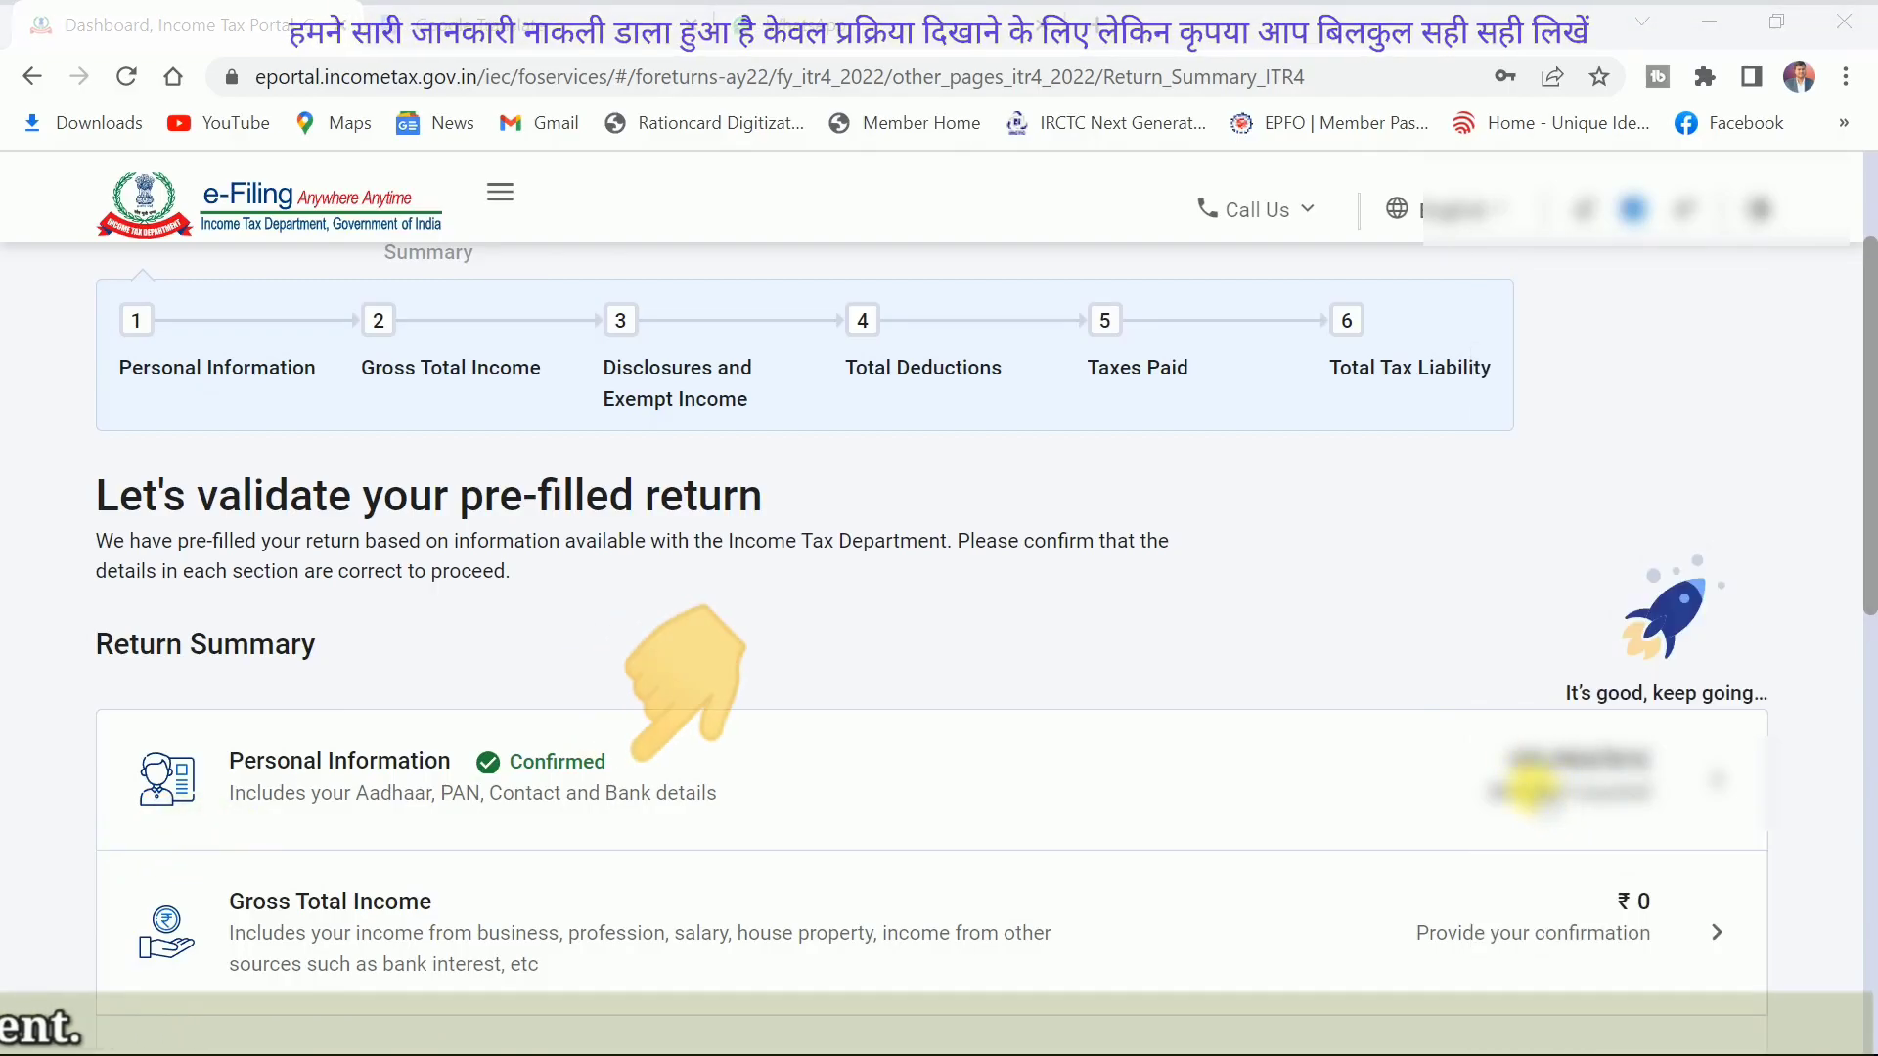
{"action": "scroll", "coordinate": [1417, 871], "scroll_direction": "down", "scroll_amount": 2}
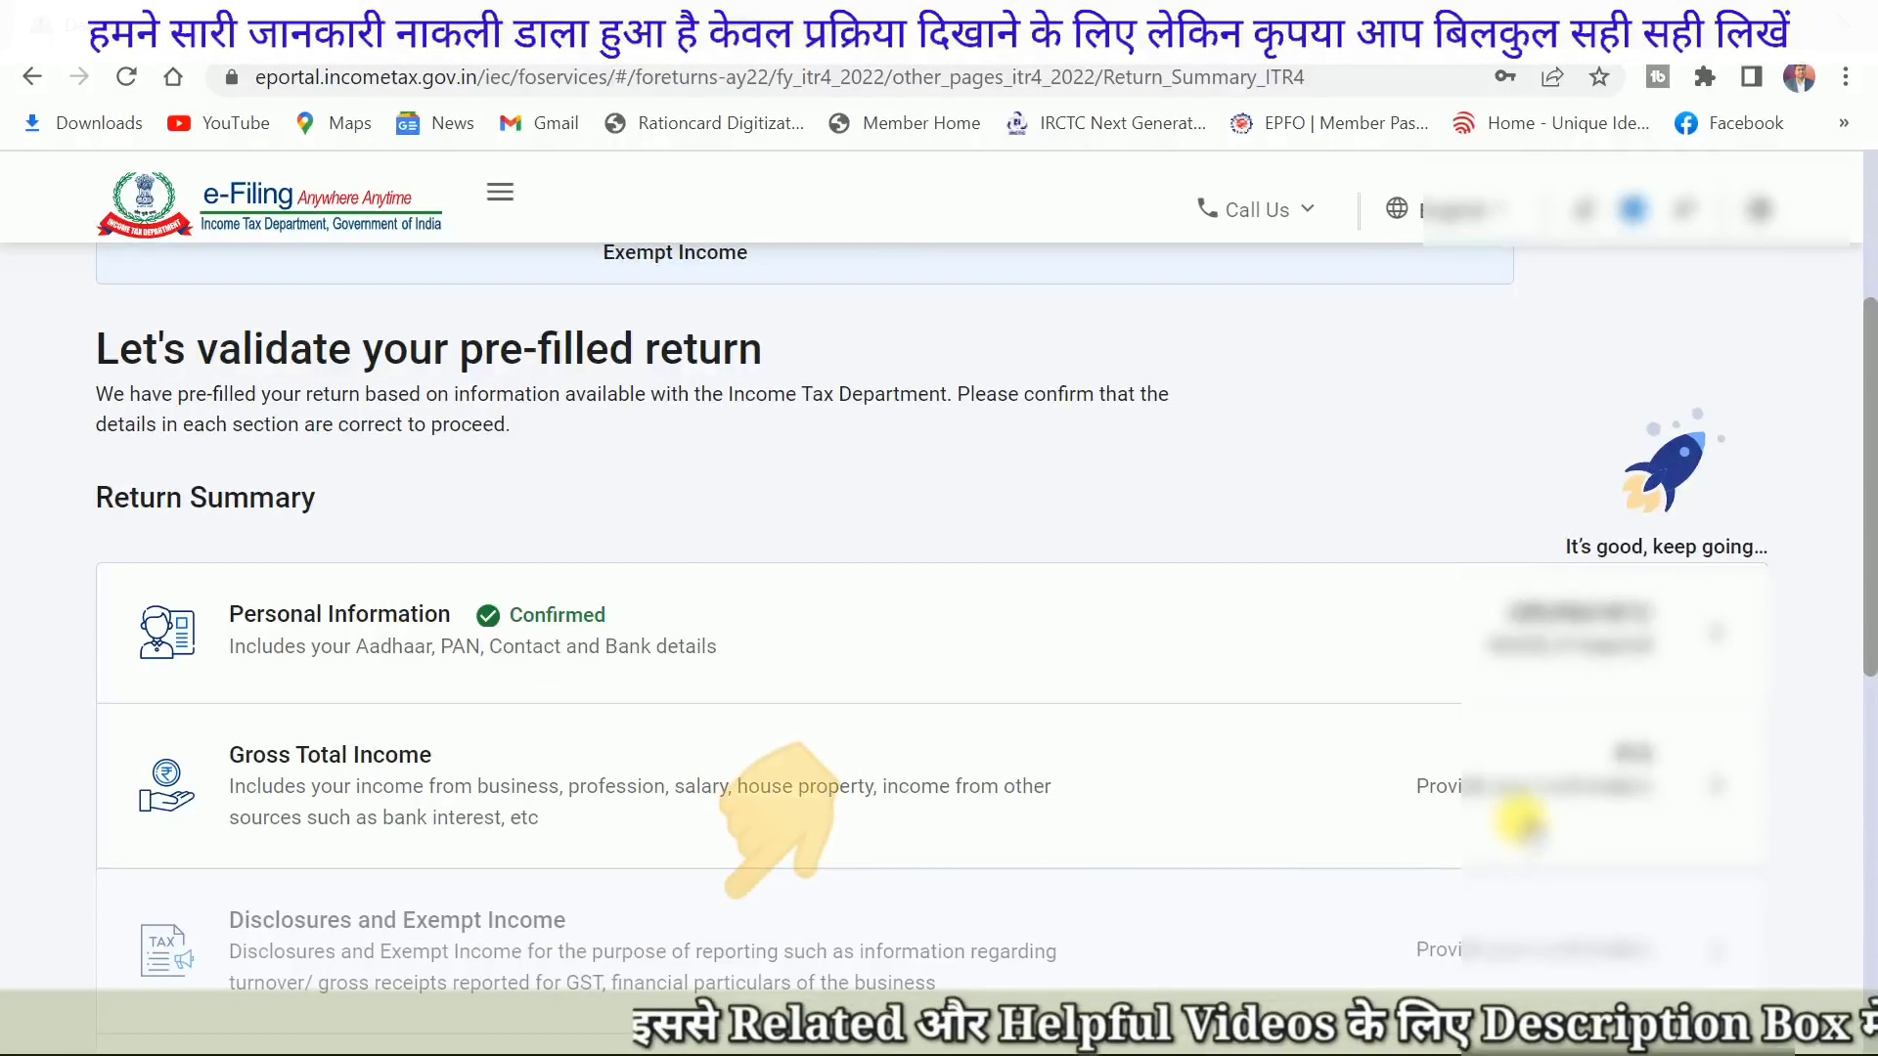
{"action": "left_click", "coordinate": [1519, 822]}
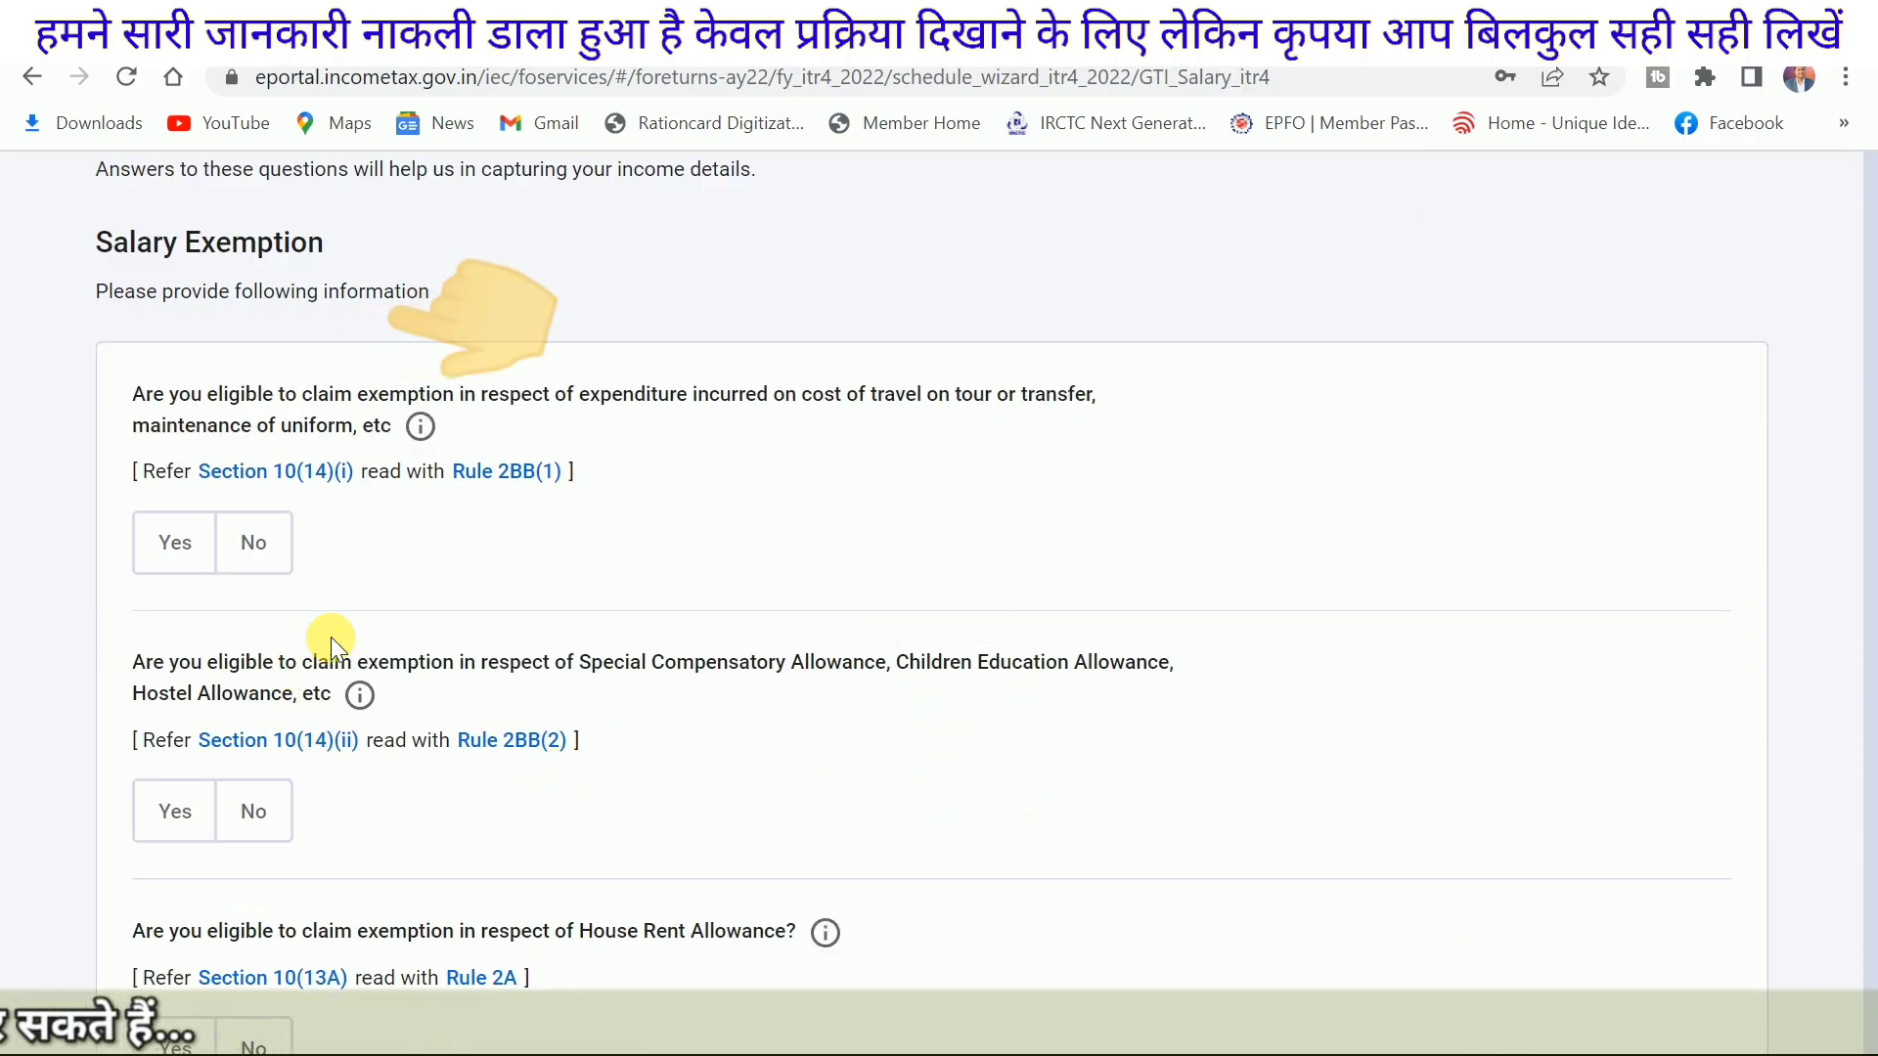
Step: Read through the salary exemption questions, choose to skip them, and confirm with Yes
{"action": "scroll", "coordinate": [489, 572], "scroll_direction": "down", "scroll_amount": 3}
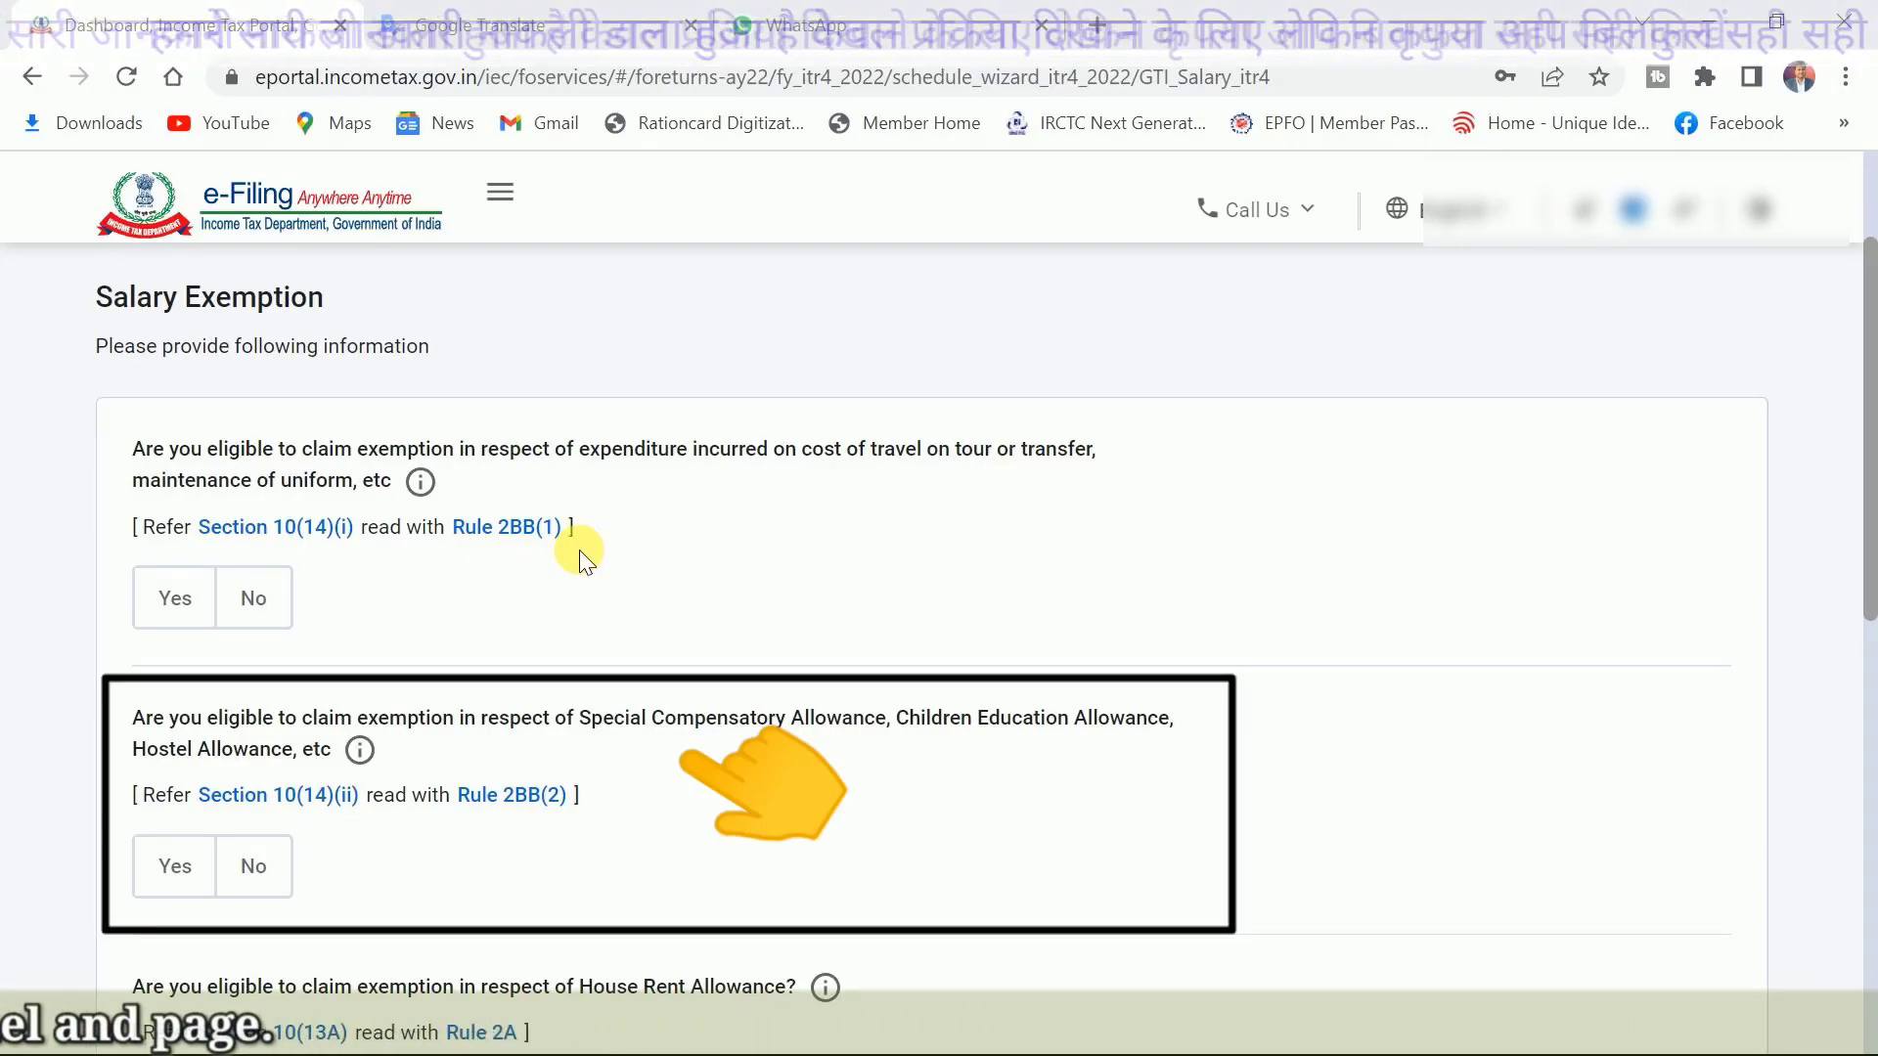
{"action": "scroll", "coordinate": [321, 597], "scroll_direction": "down", "scroll_amount": 5}
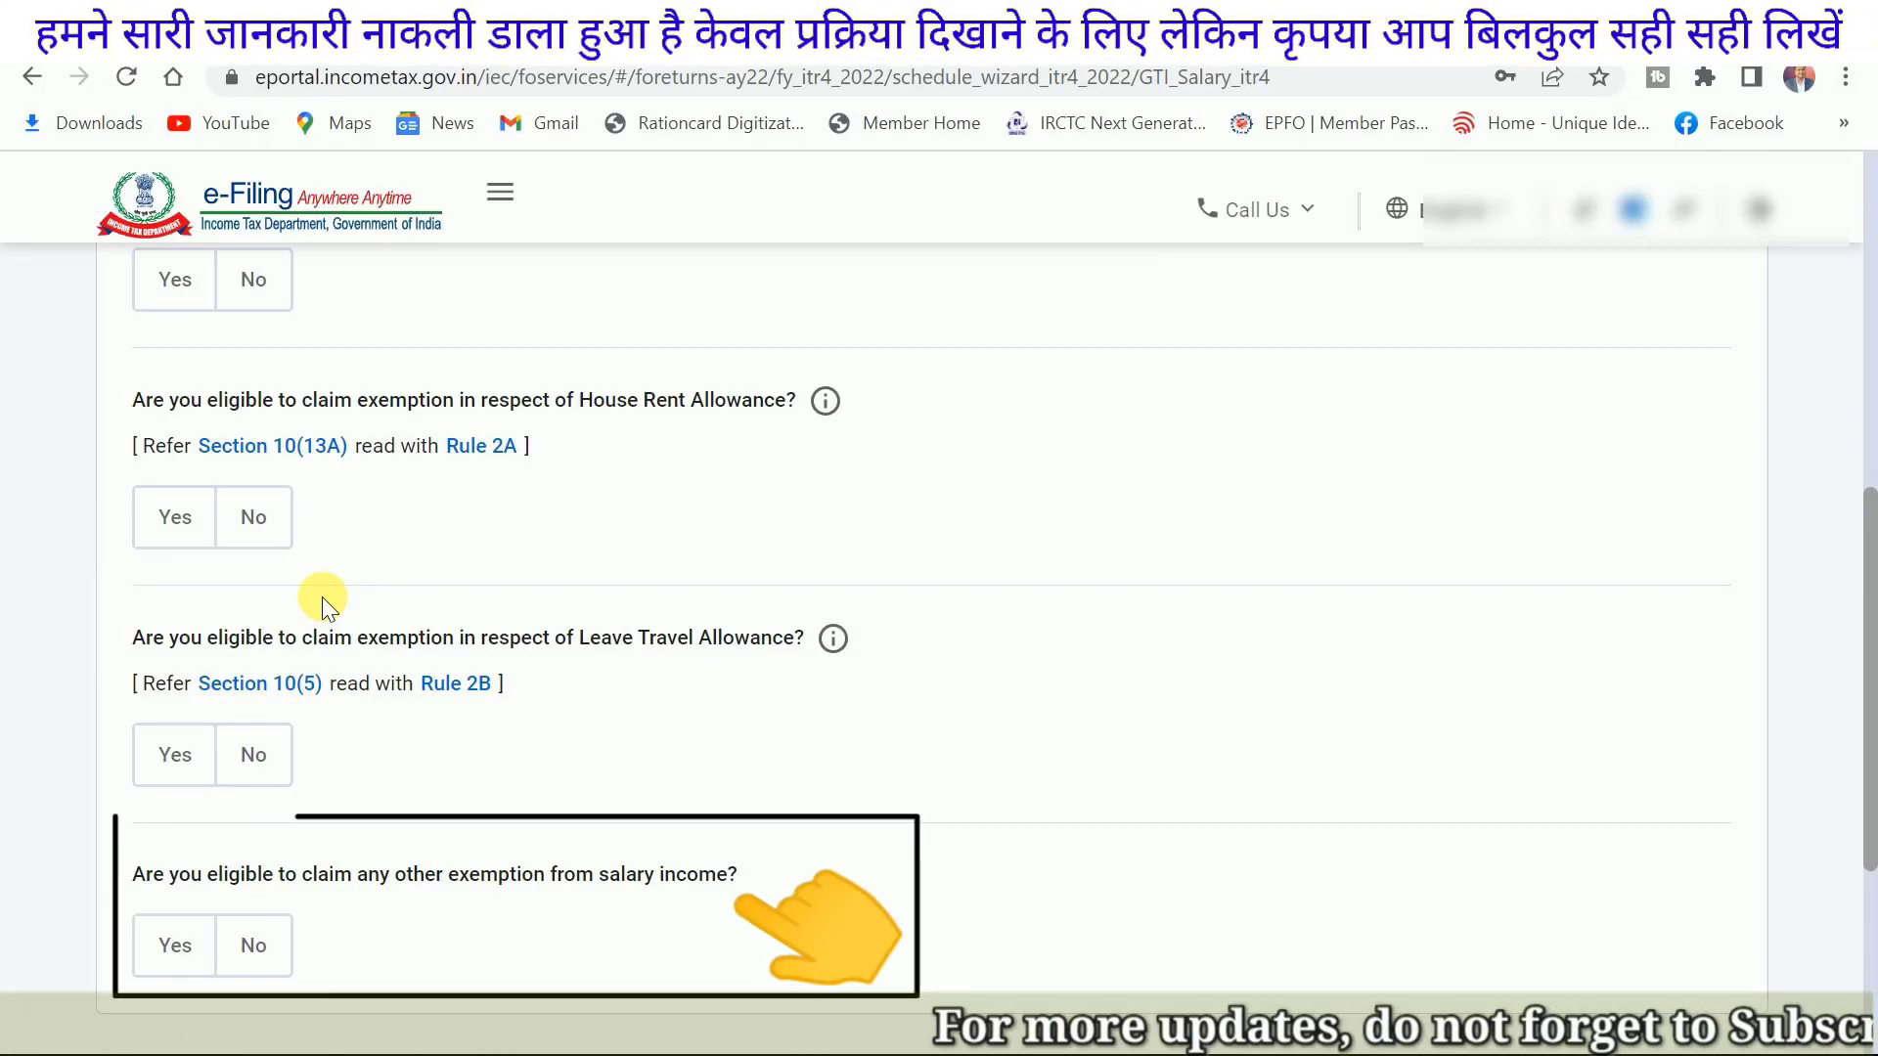
{"action": "scroll", "coordinate": [321, 596], "scroll_direction": "up", "scroll_amount": 6}
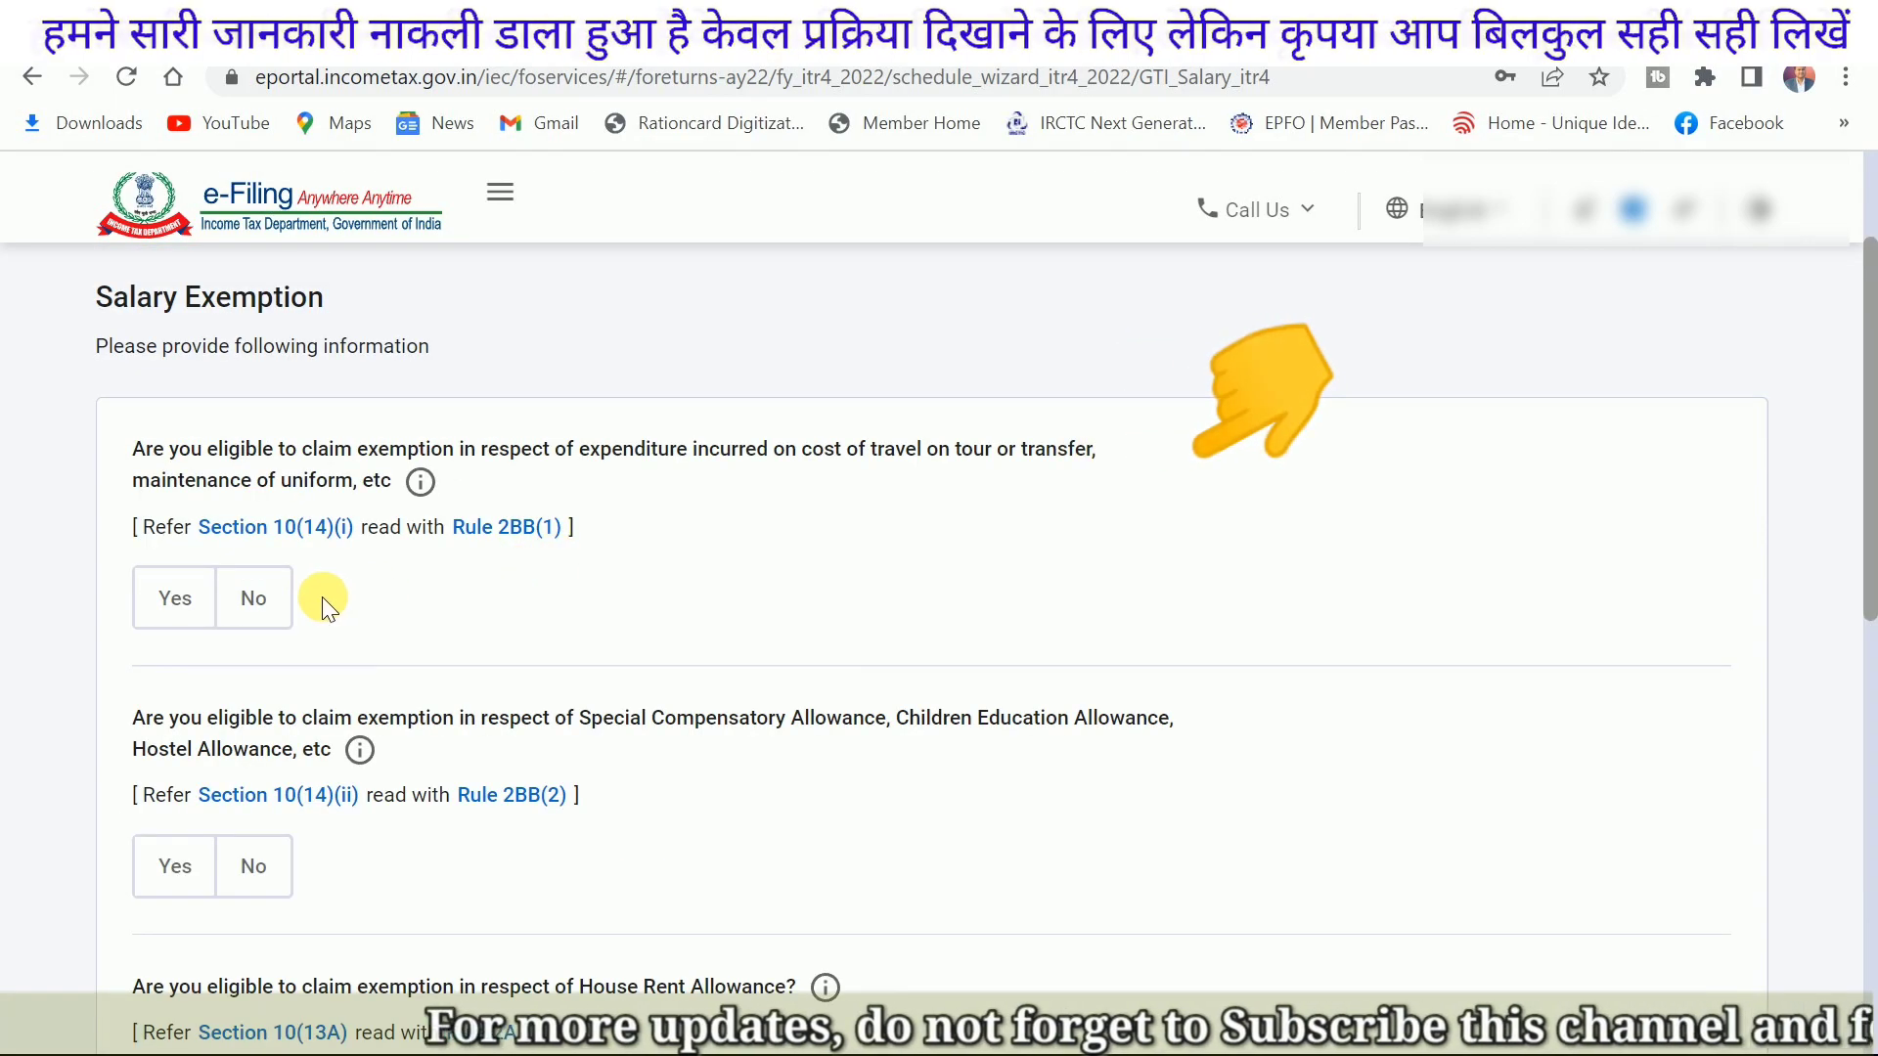
{"action": "scroll", "coordinate": [321, 596], "scroll_direction": "down", "scroll_amount": 3}
{"action": "scroll", "coordinate": [321, 597], "scroll_direction": "down", "scroll_amount": 4}
{"action": "scroll", "coordinate": [321, 599], "scroll_direction": "down", "scroll_amount": 2}
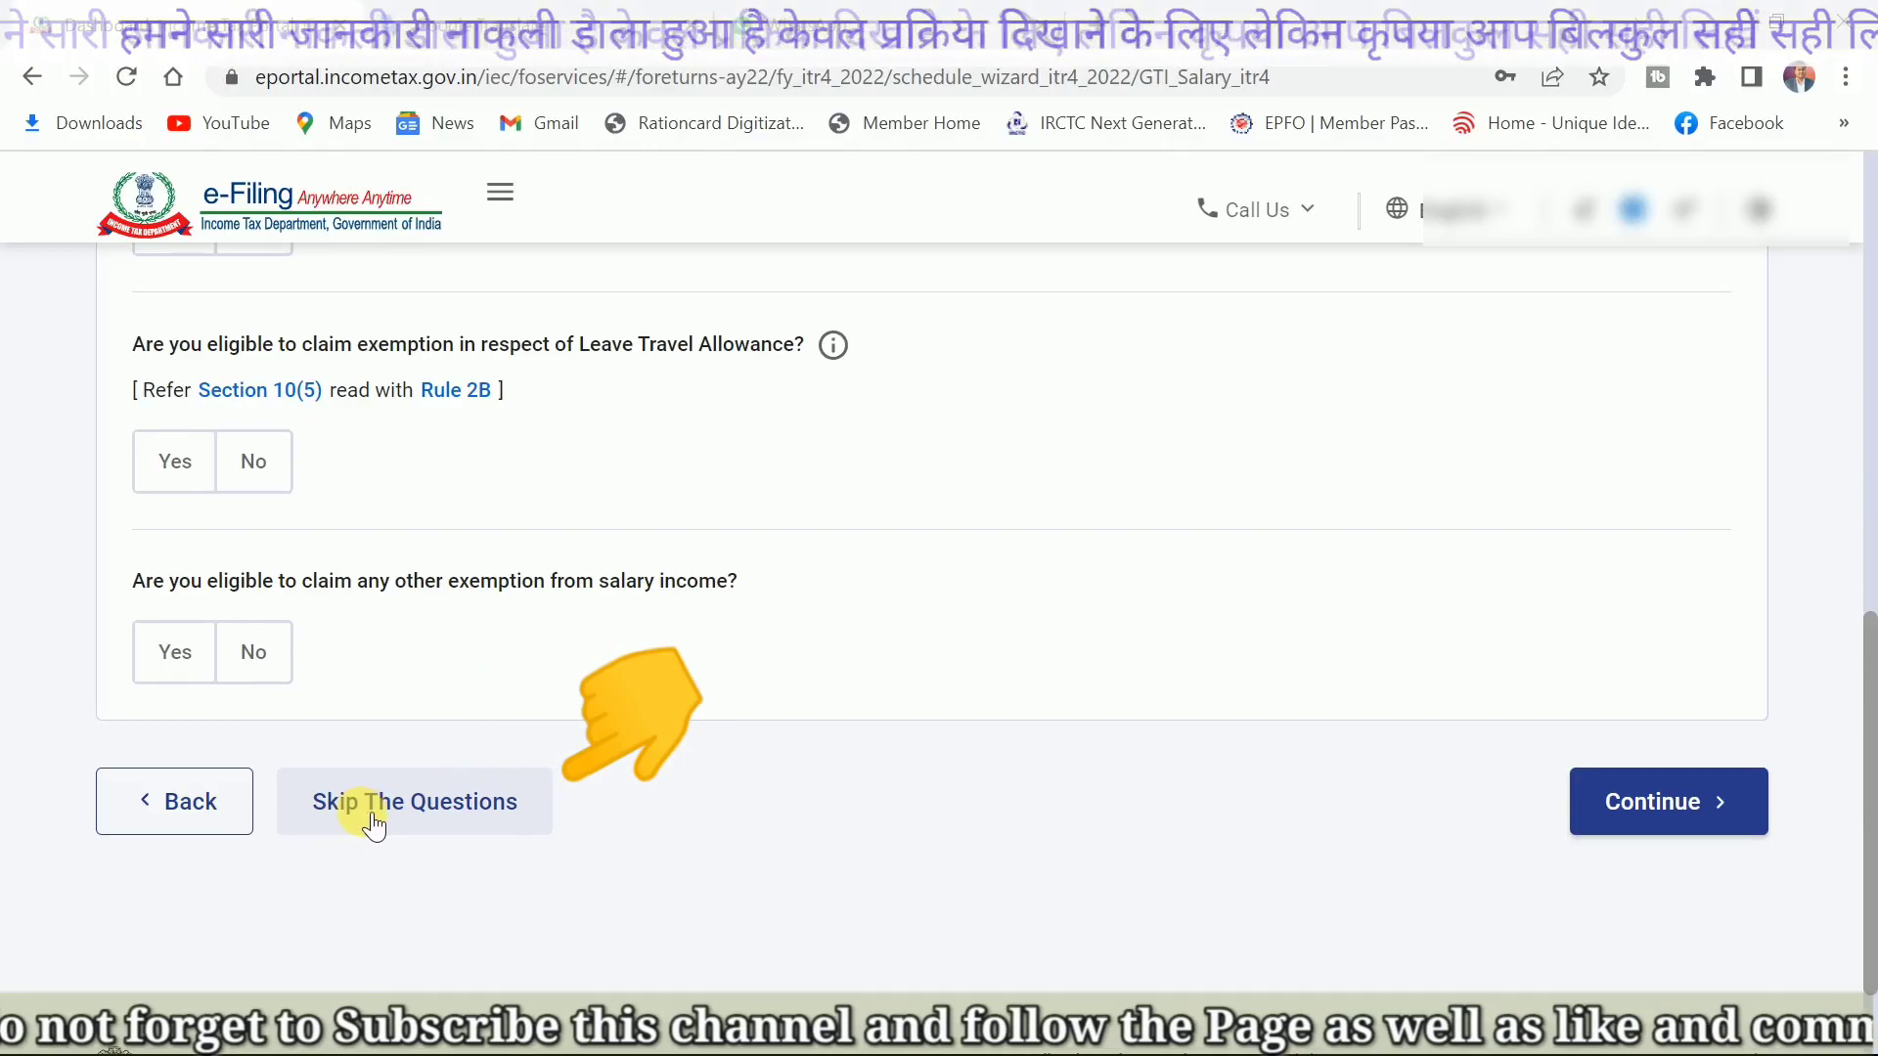
{"action": "left_click", "coordinate": [377, 815]}
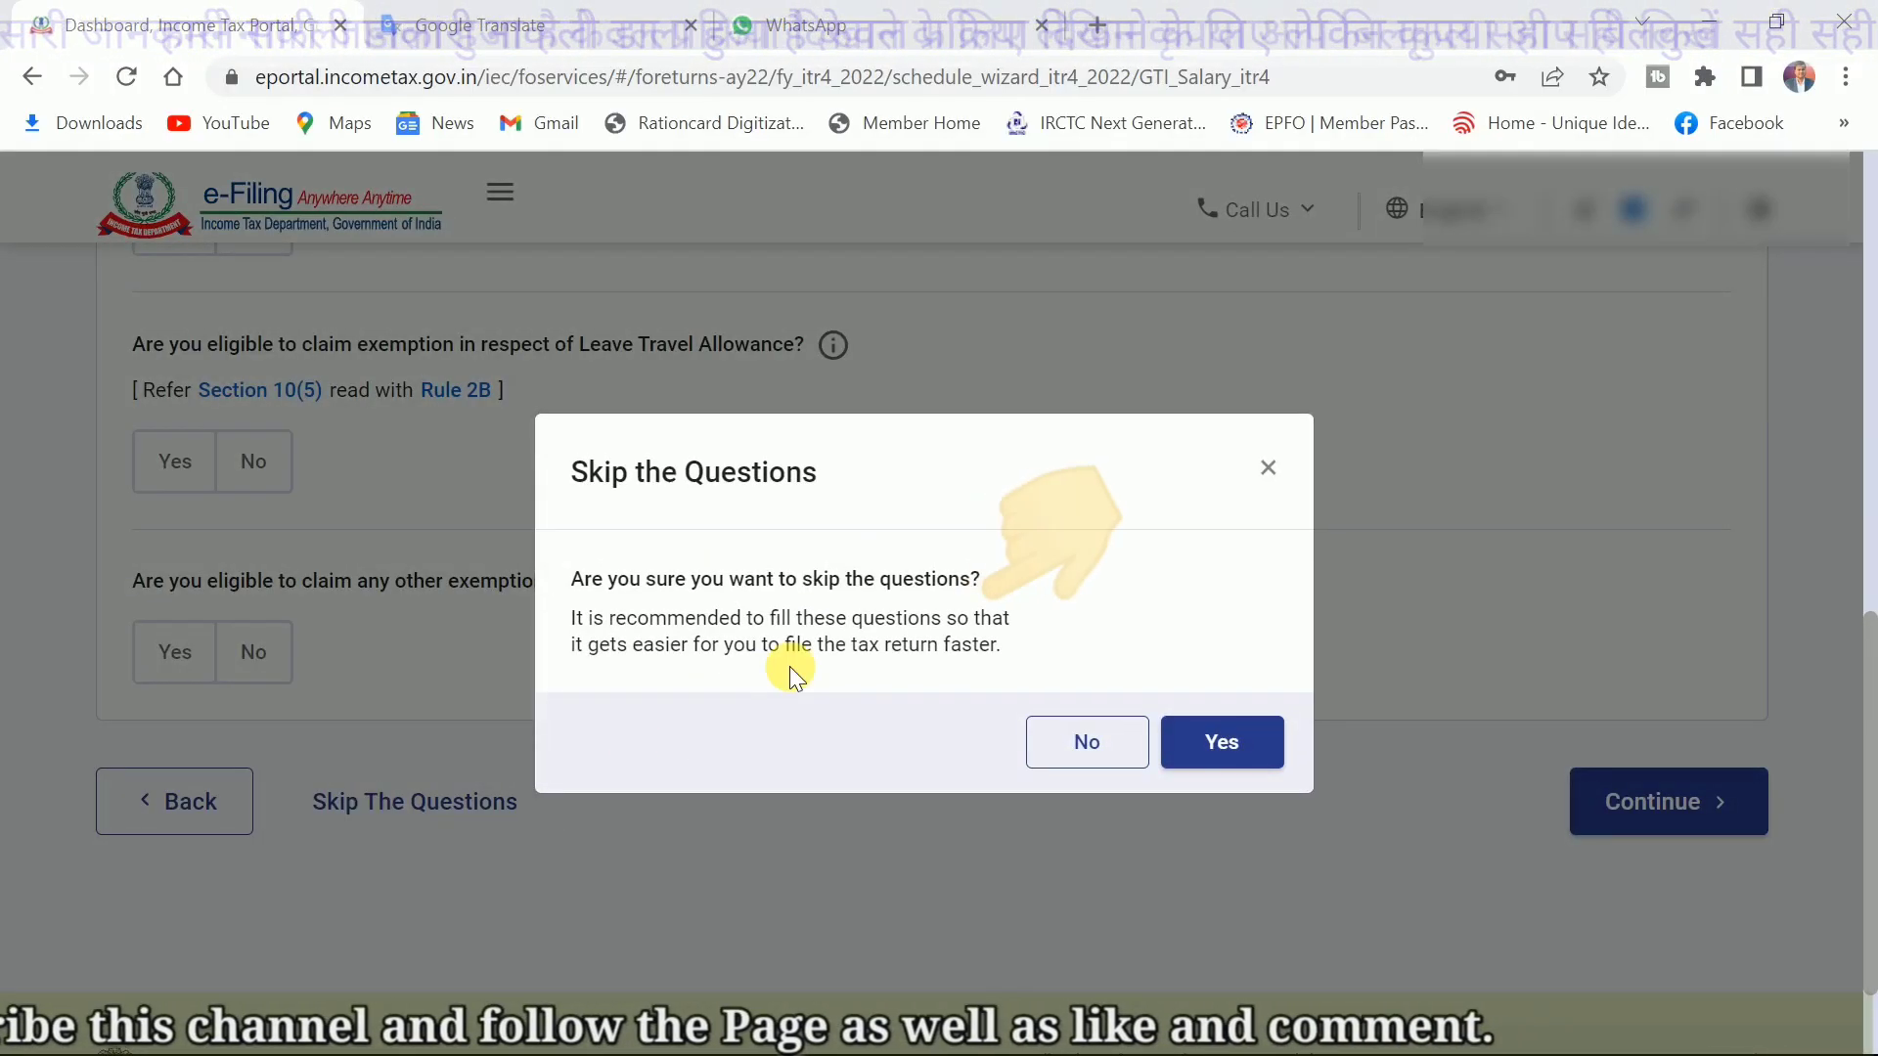
{"action": "left_click", "coordinate": [1219, 747]}
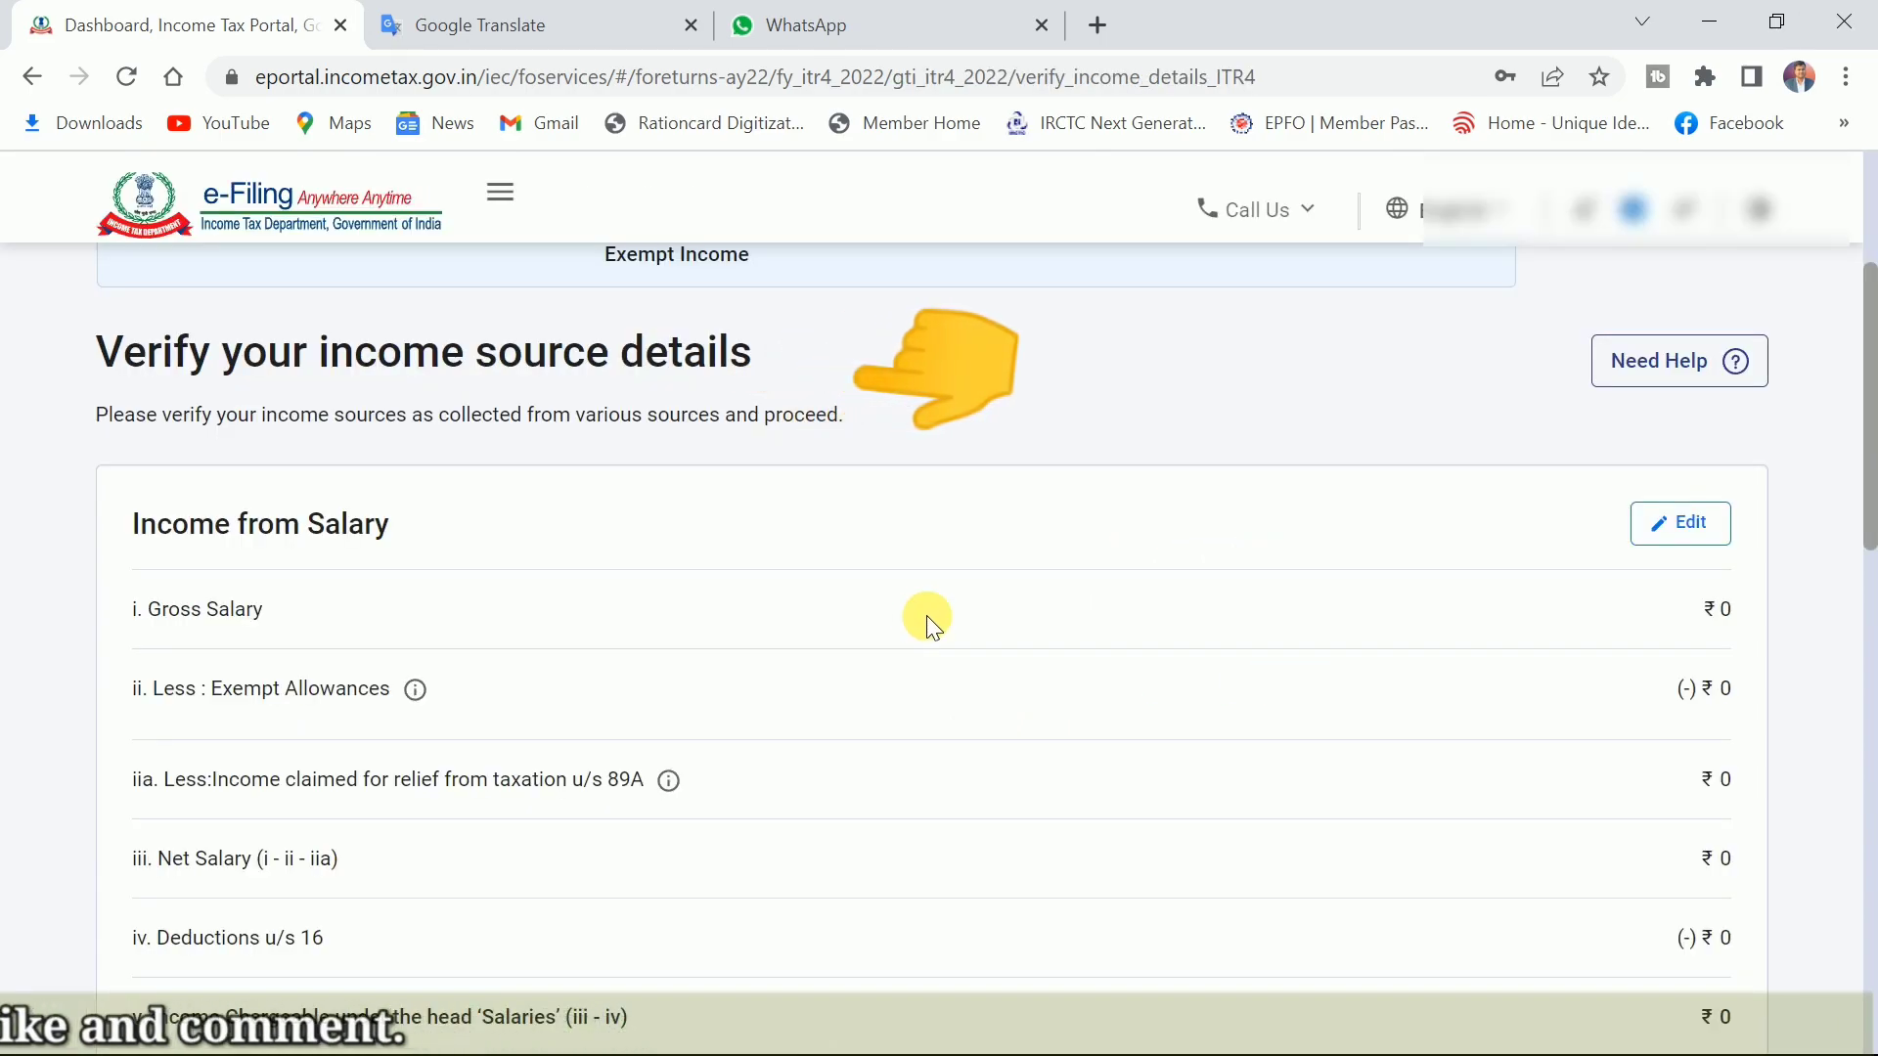
Step: Review the Income from Salary breakdown and open it for editing
{"action": "scroll", "coordinate": [1328, 614], "scroll_direction": "down", "scroll_amount": 3}
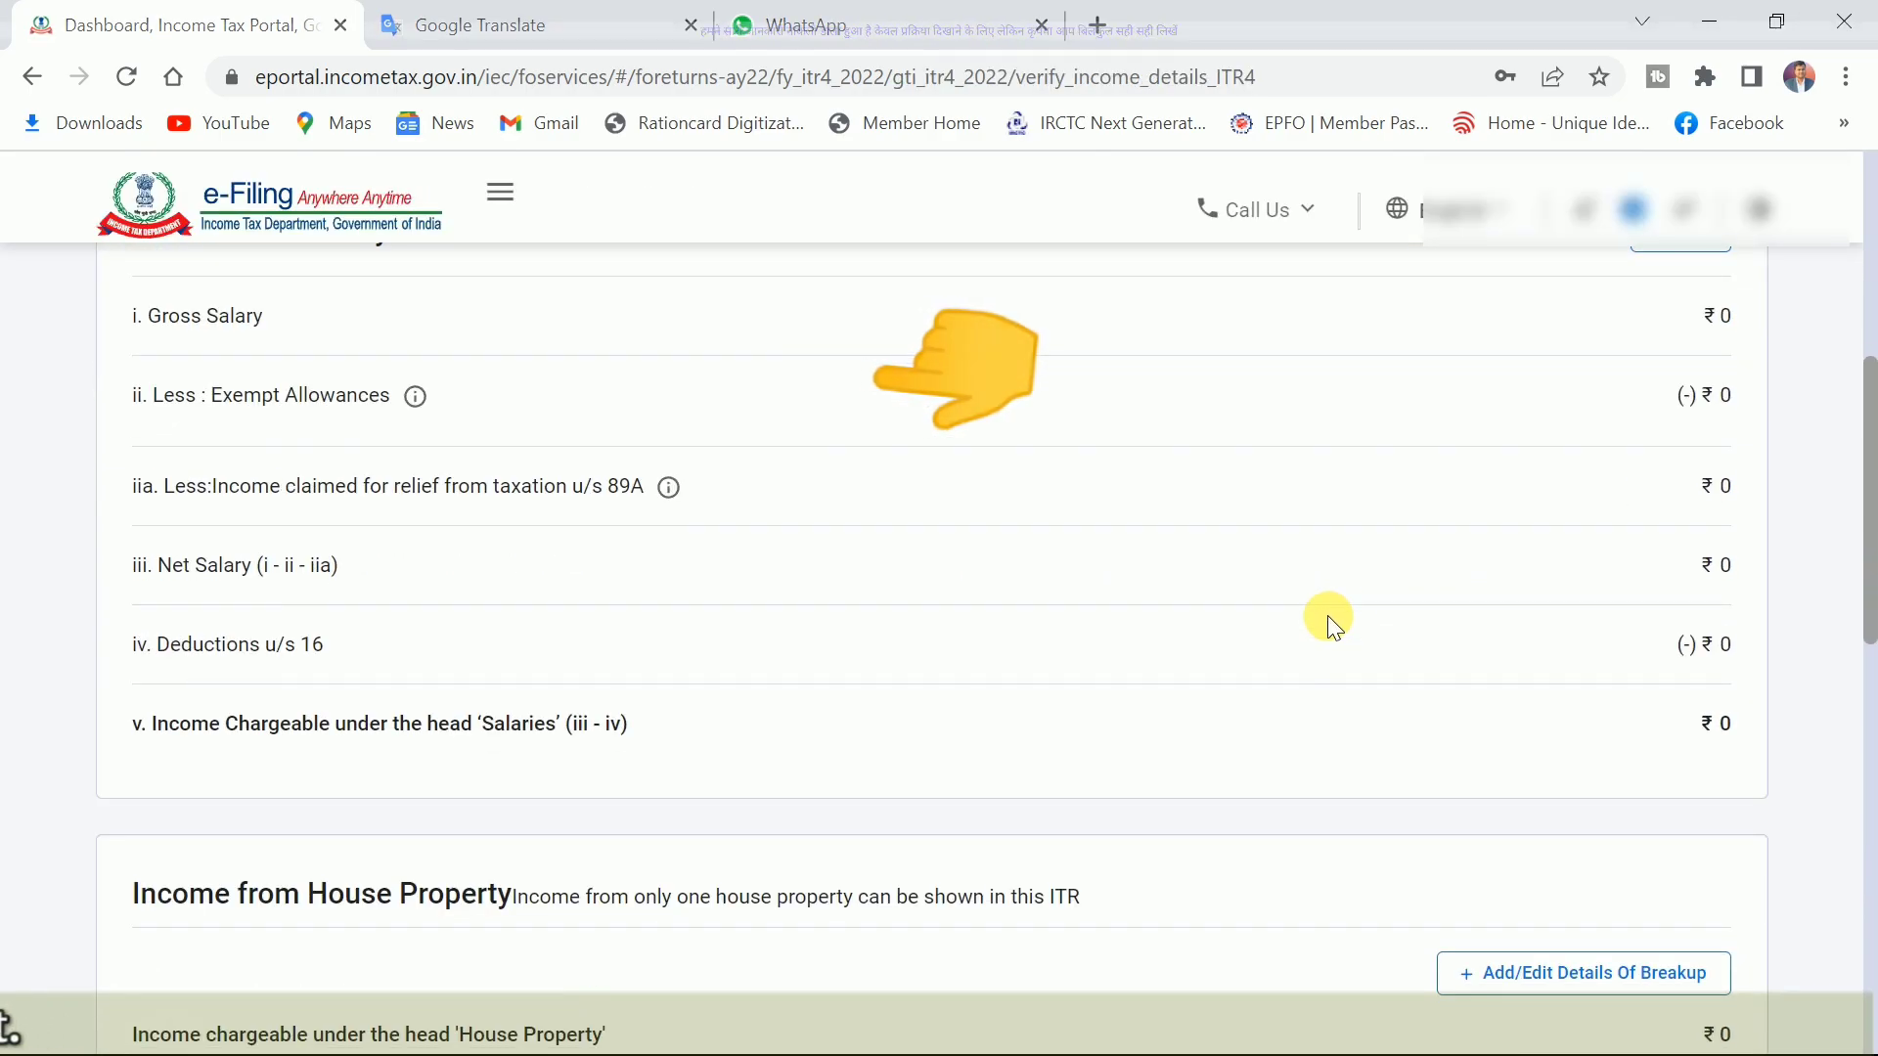
{"action": "scroll", "coordinate": [1328, 614], "scroll_direction": "up", "scroll_amount": 3}
{"action": "left_click", "coordinate": [1695, 543]}
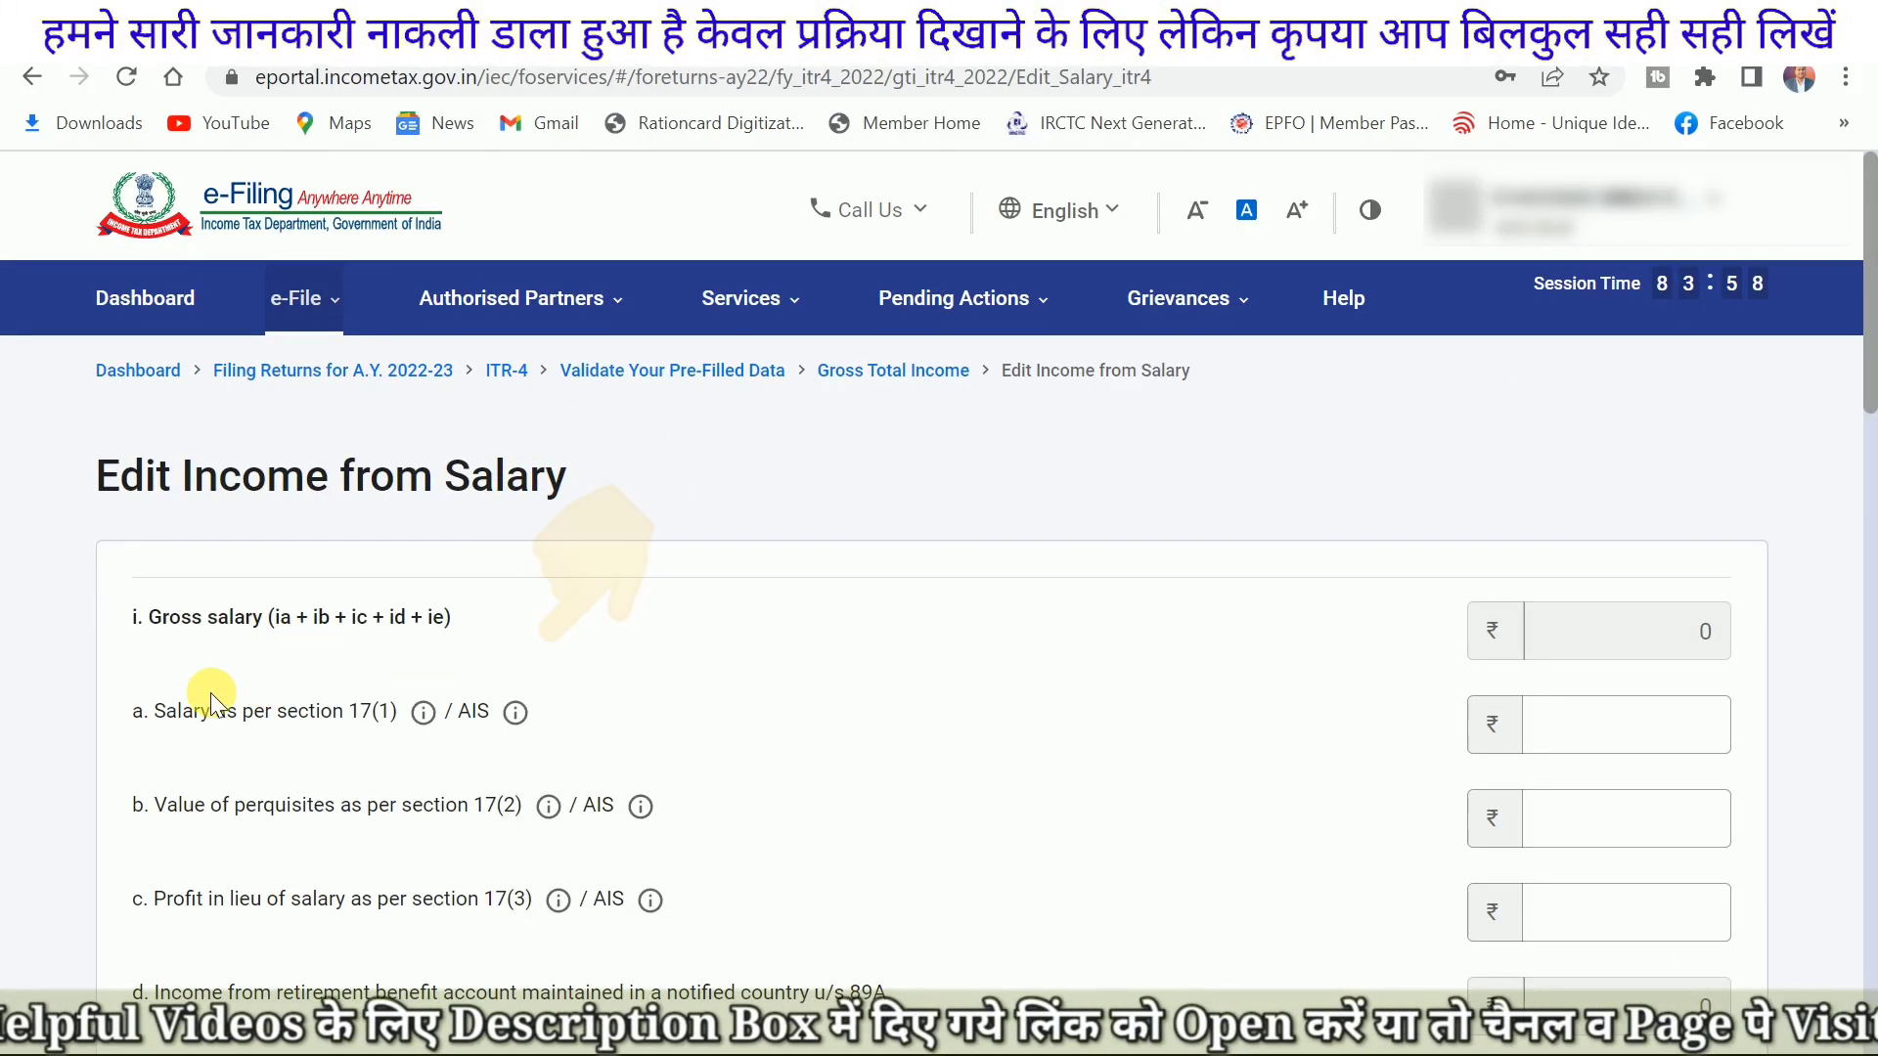
Step: Read the Form-16 and AIS reference hints for the salary as per section 17(1)
{"action": "left_click", "coordinate": [162, 726]}
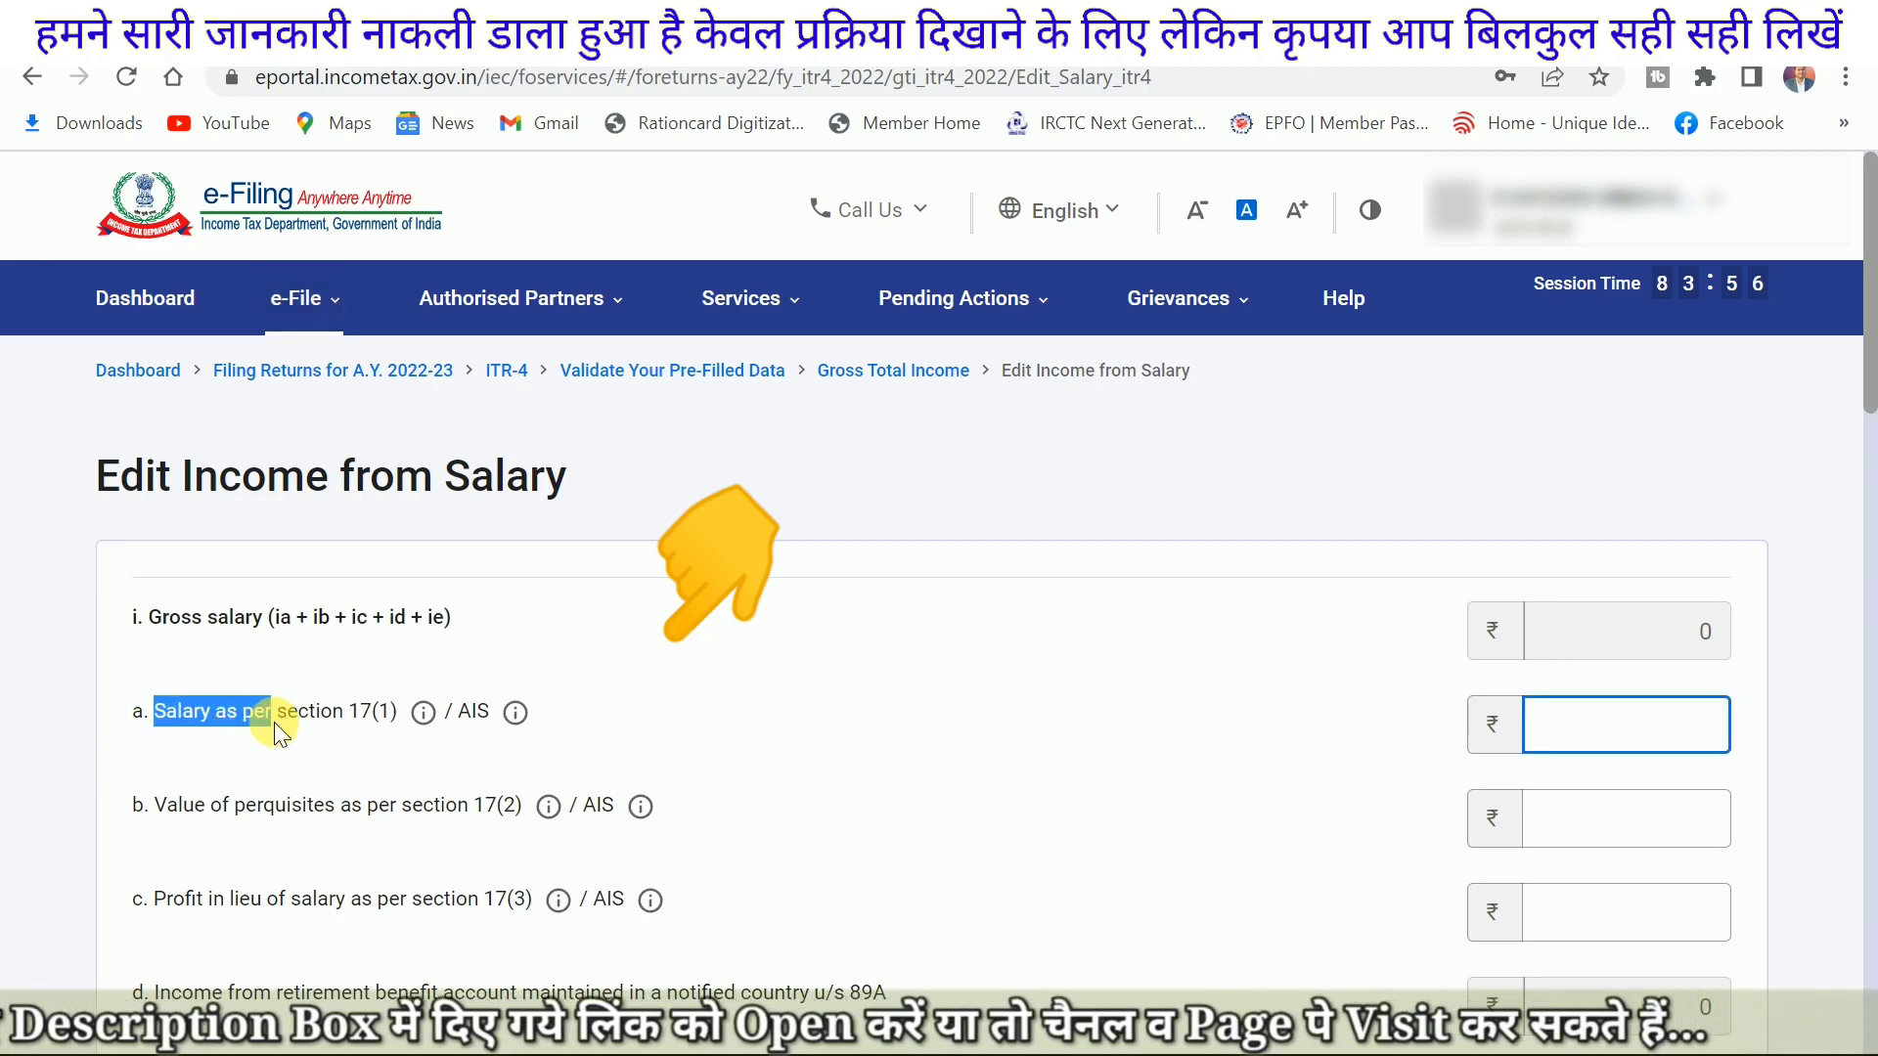
{"action": "left_click", "coordinate": [388, 706]}
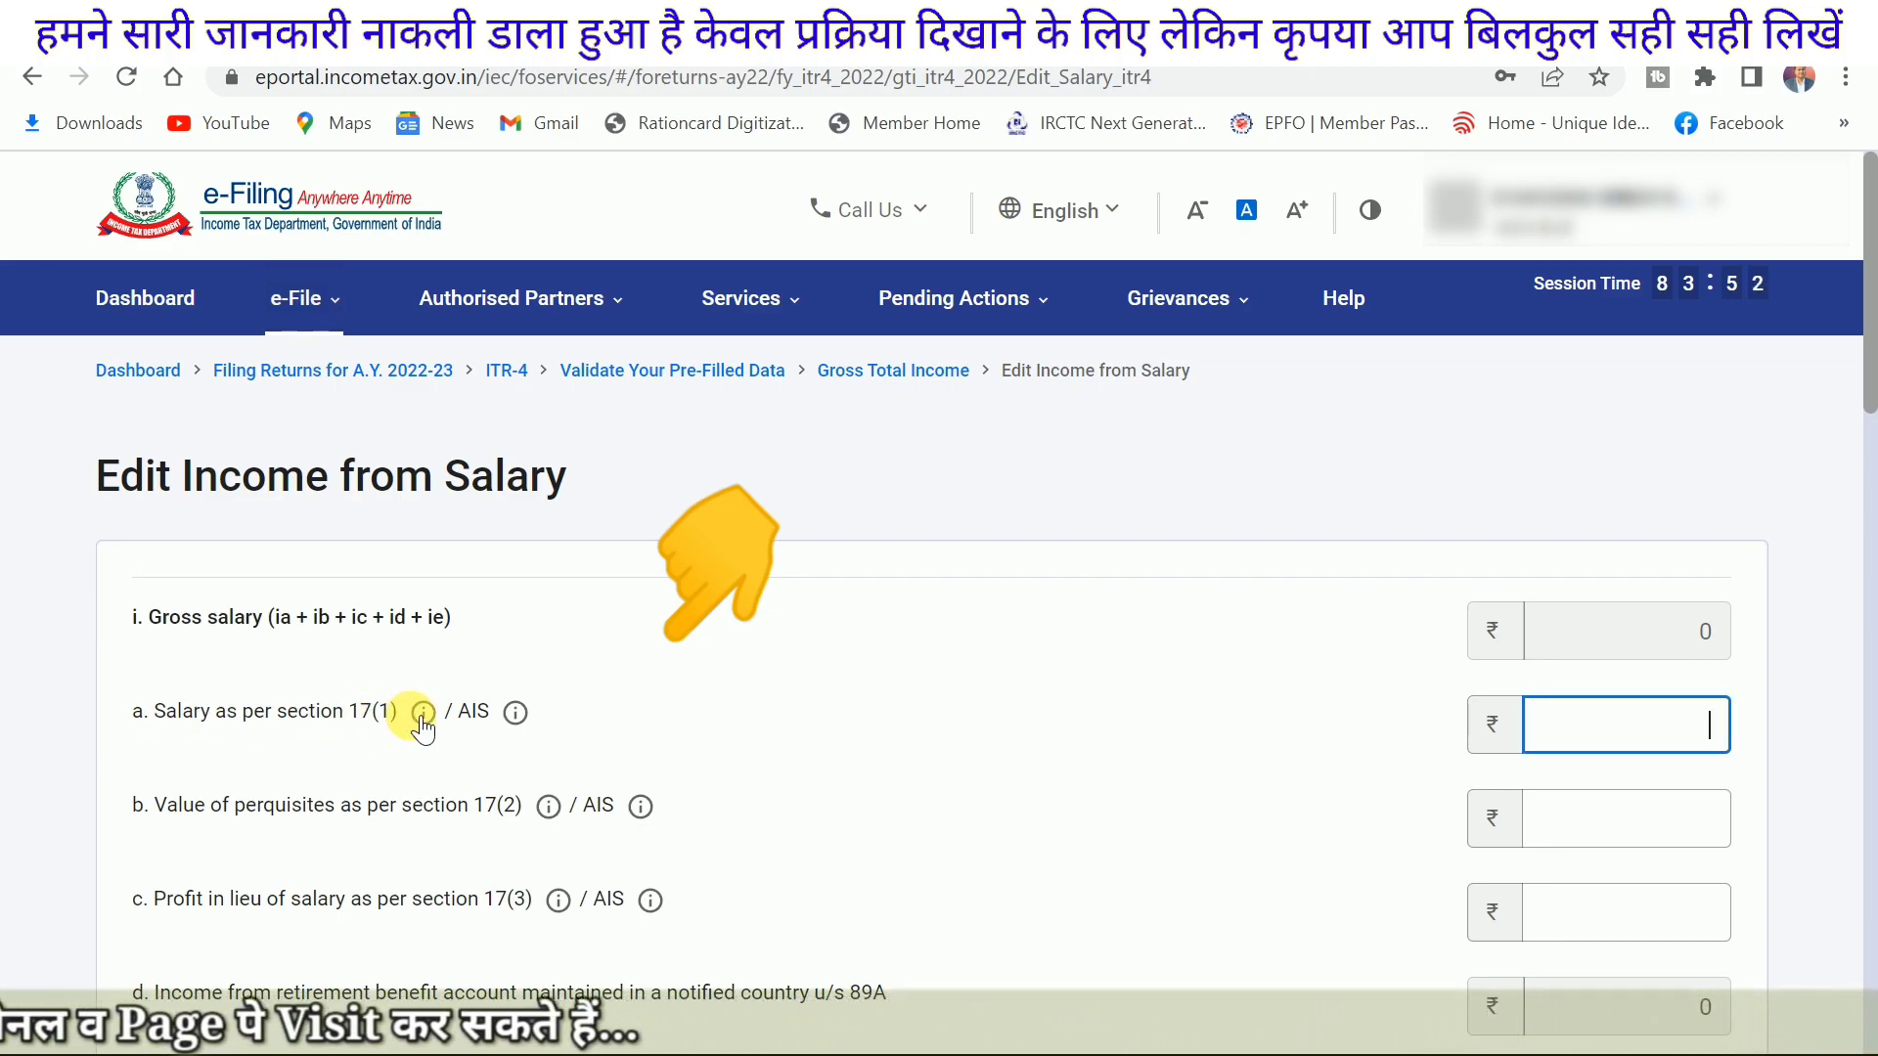
{"action": "left_click", "coordinate": [427, 722]}
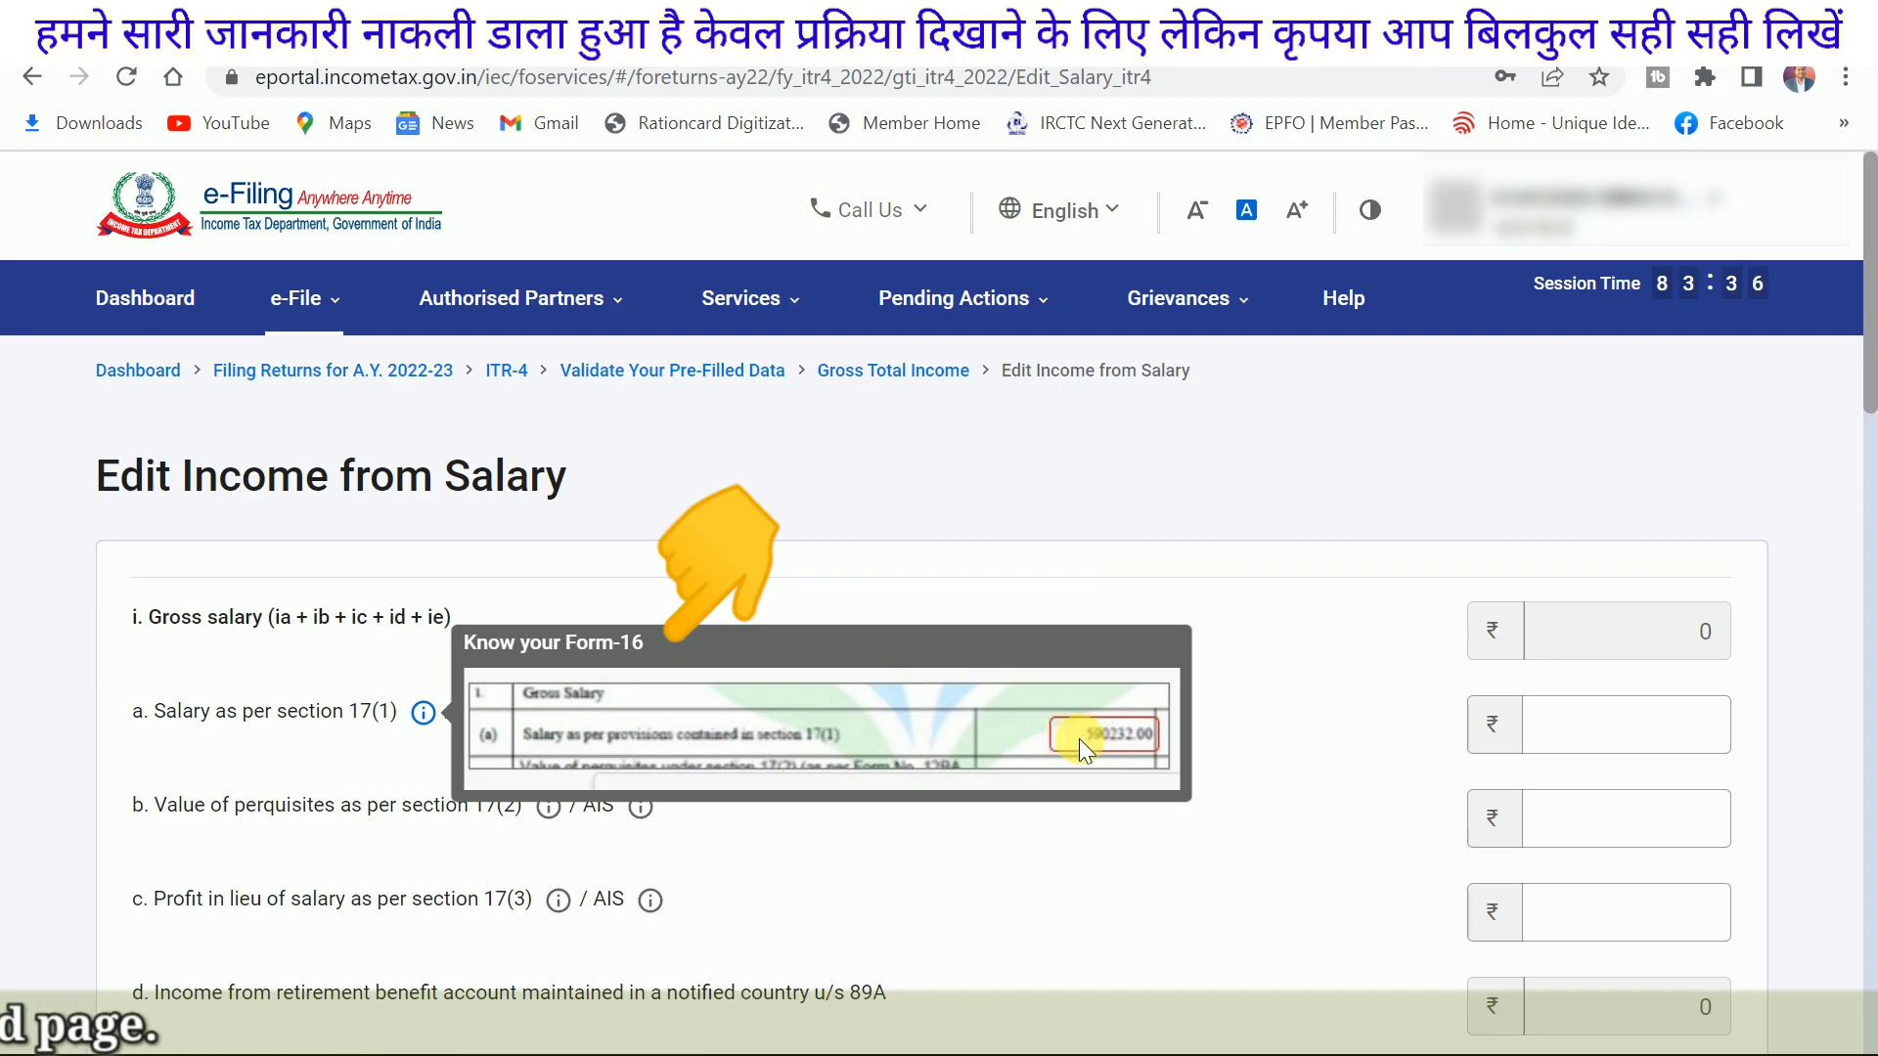
{"action": "left_click", "coordinate": [1619, 735]}
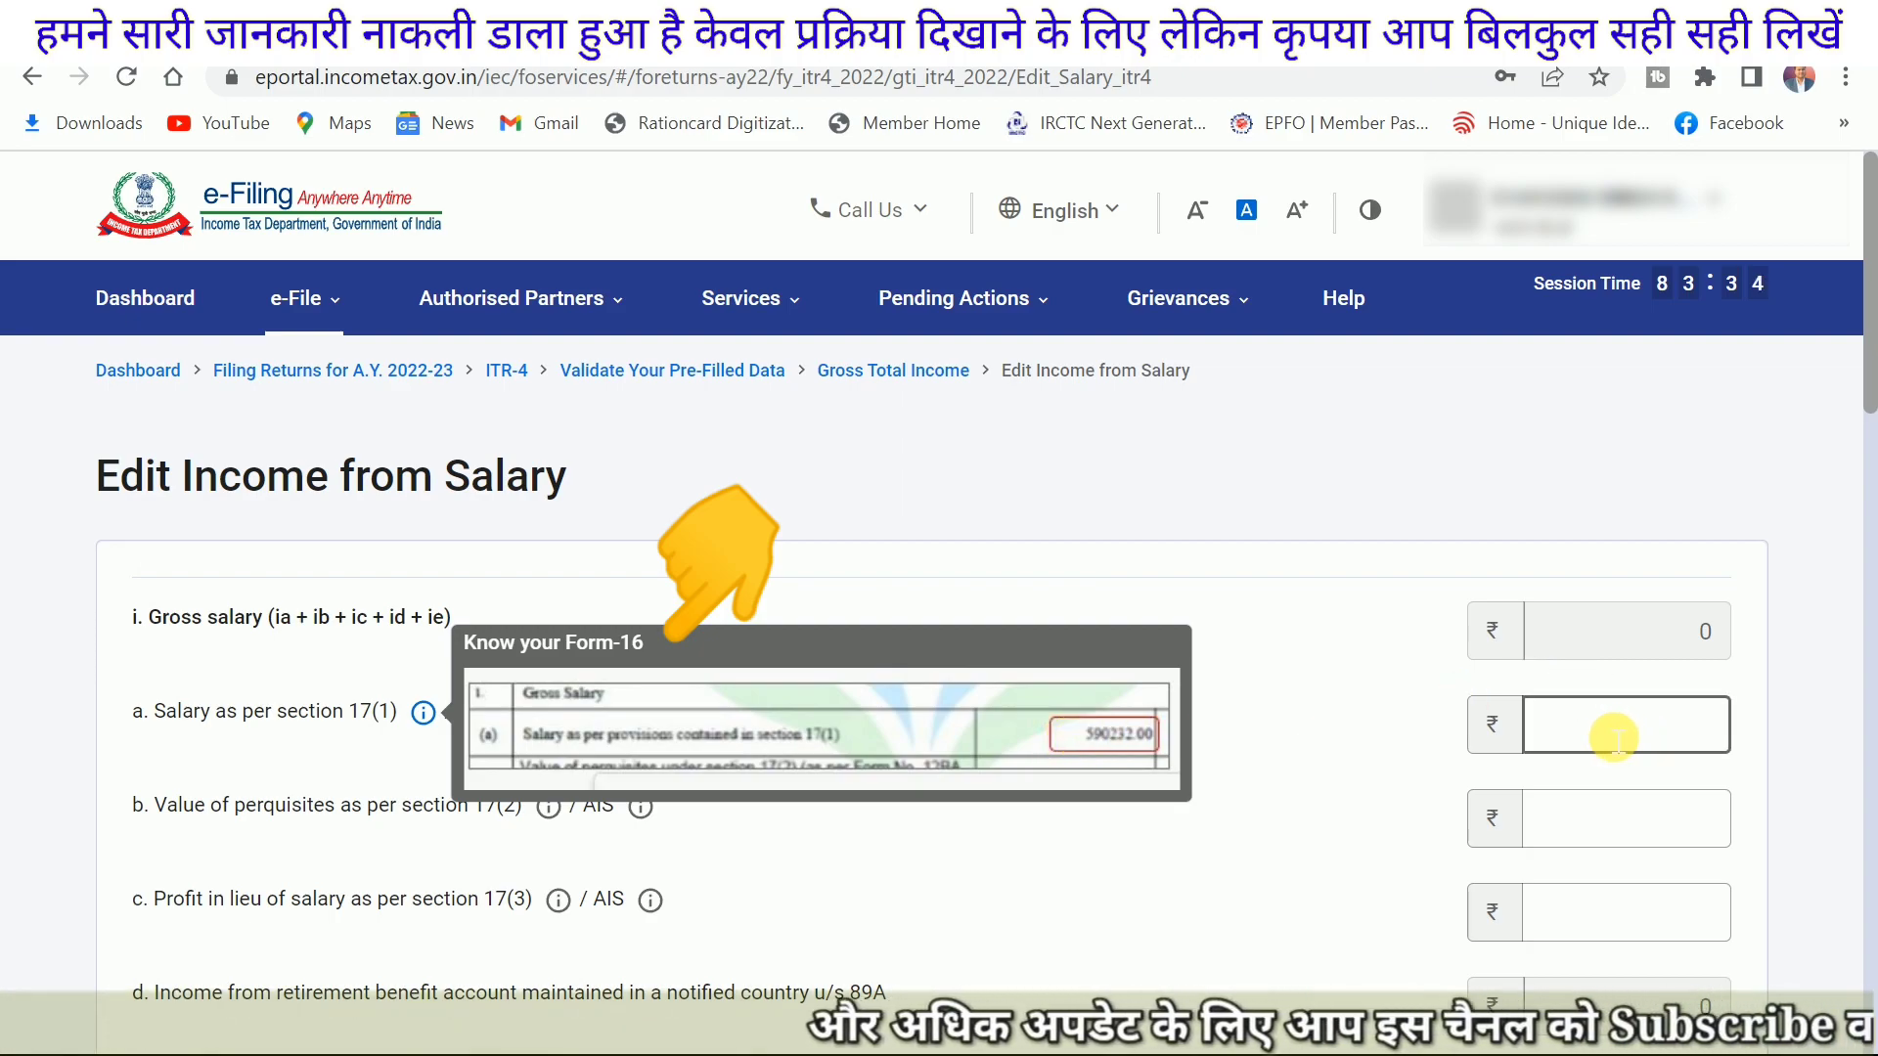
{"action": "left_click", "coordinate": [1243, 711]}
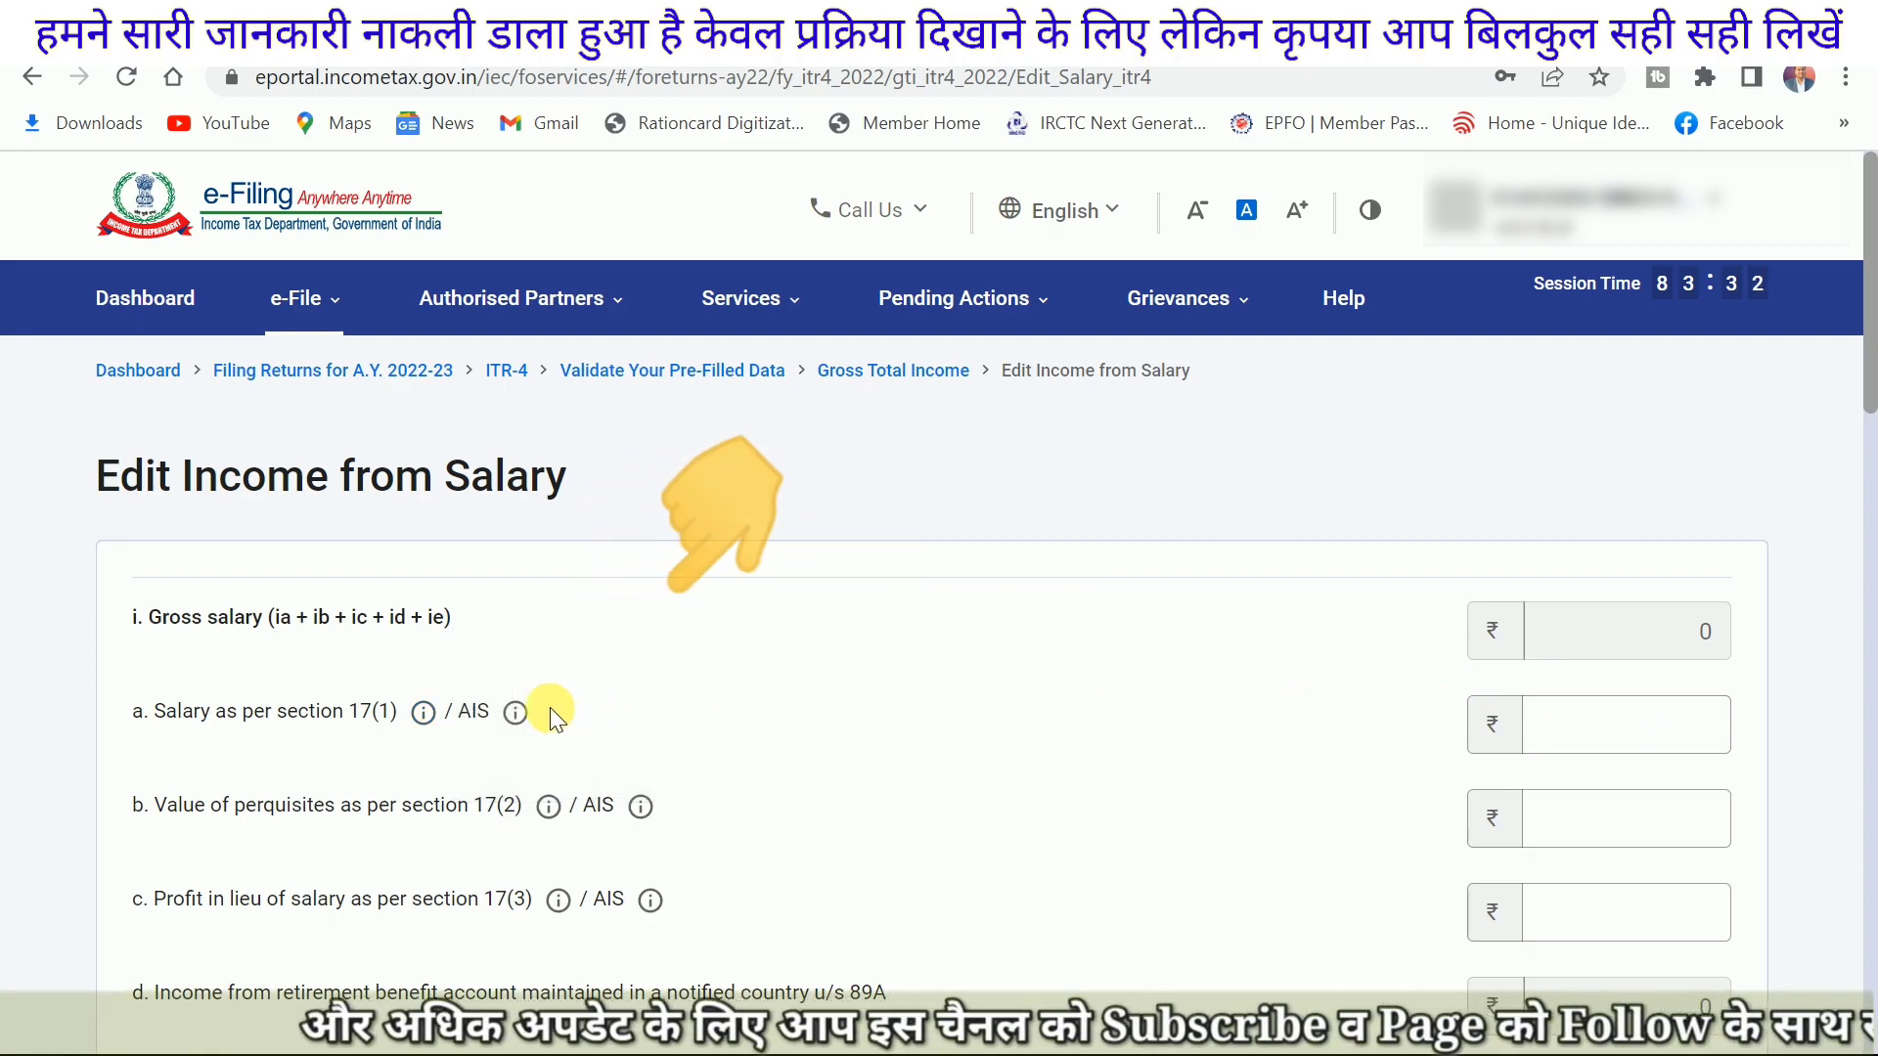
{"action": "left_click", "coordinate": [516, 713]}
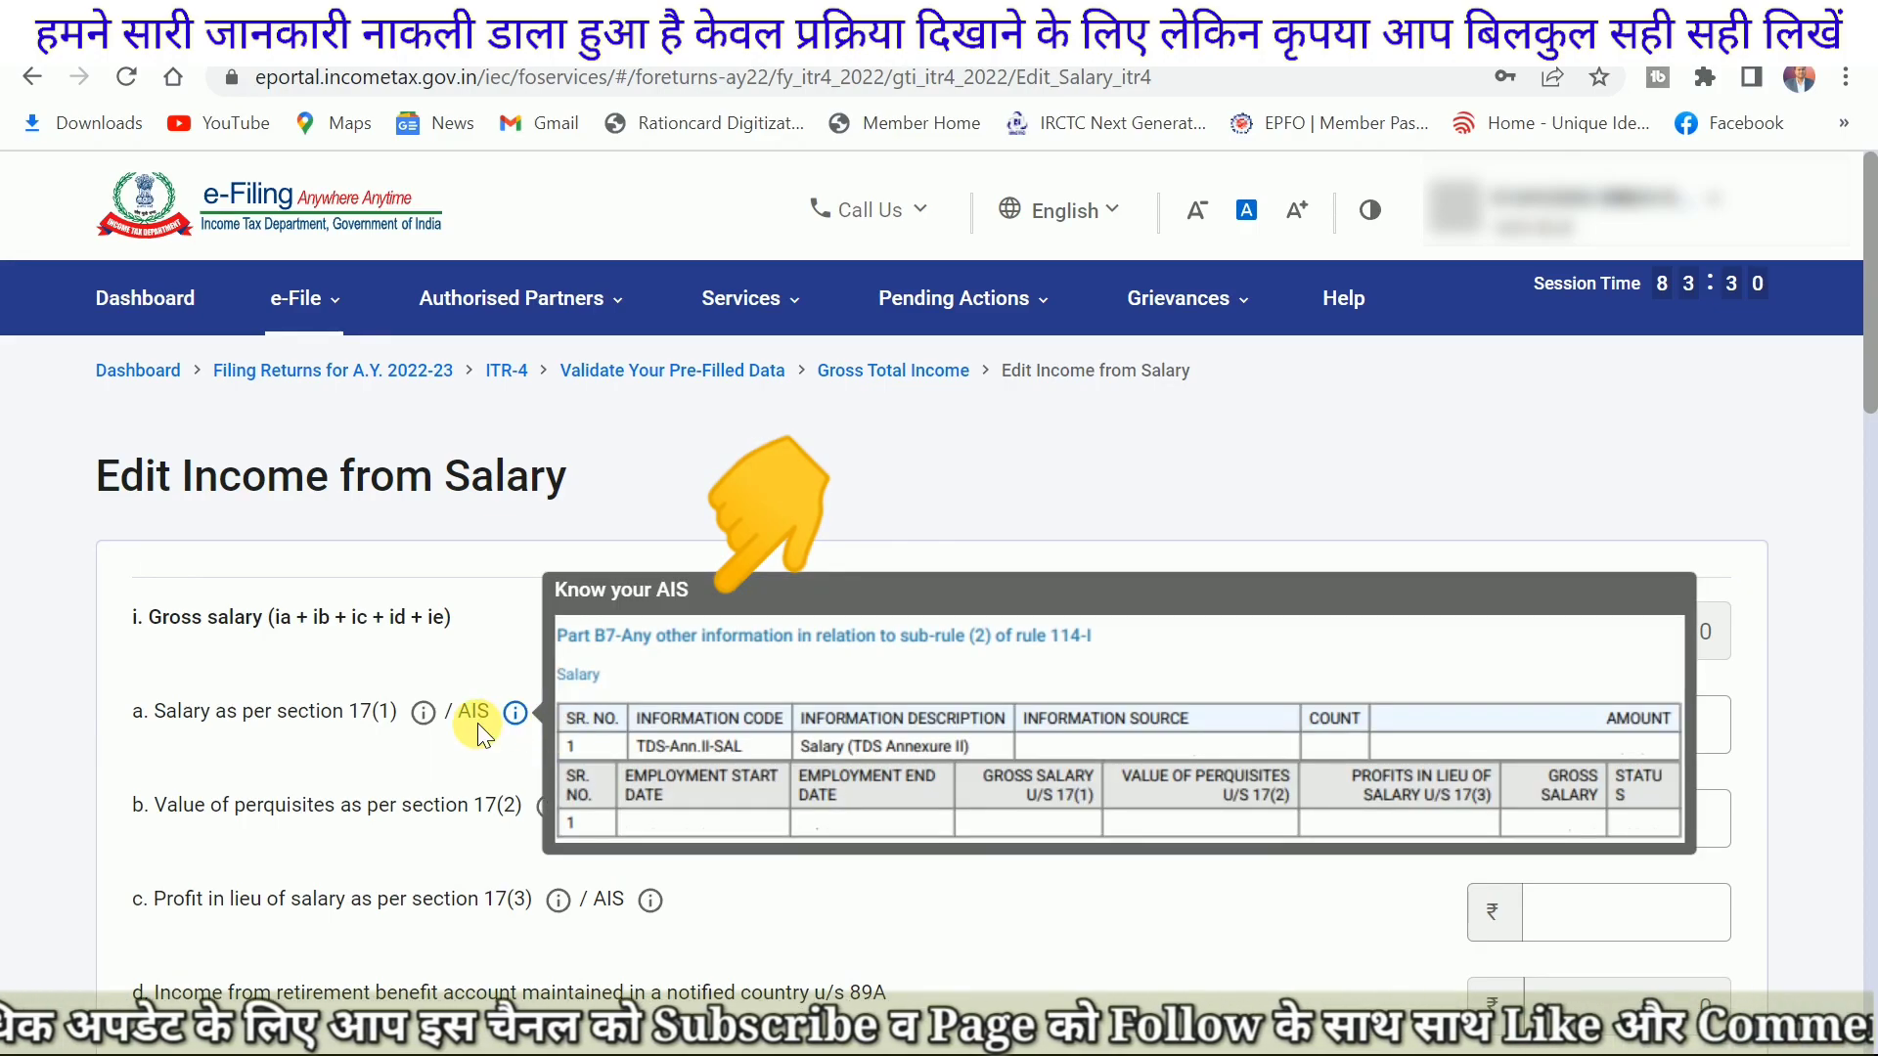
{"action": "mouse_move", "coordinate": [792, 308]}
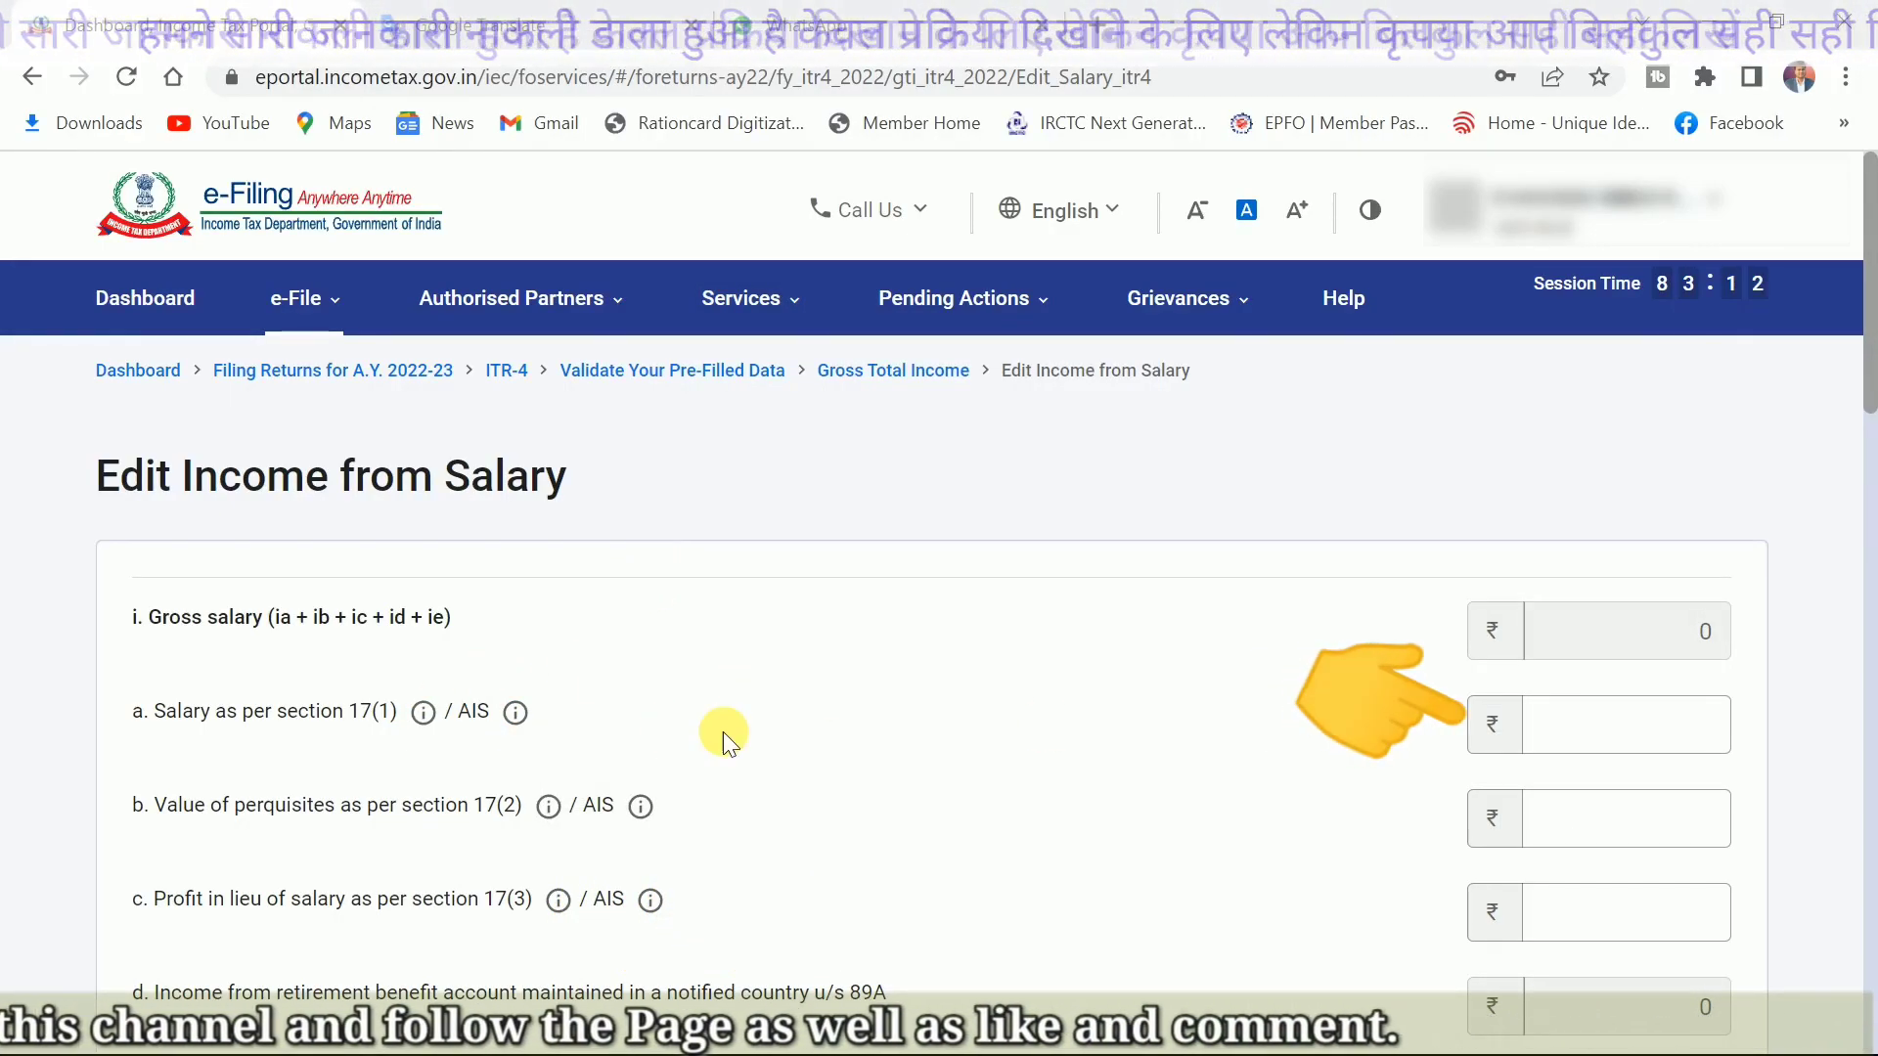
Step: Set the salary as per section 17(1) to 2,57,423
{"action": "left_click", "coordinate": [1562, 746]}
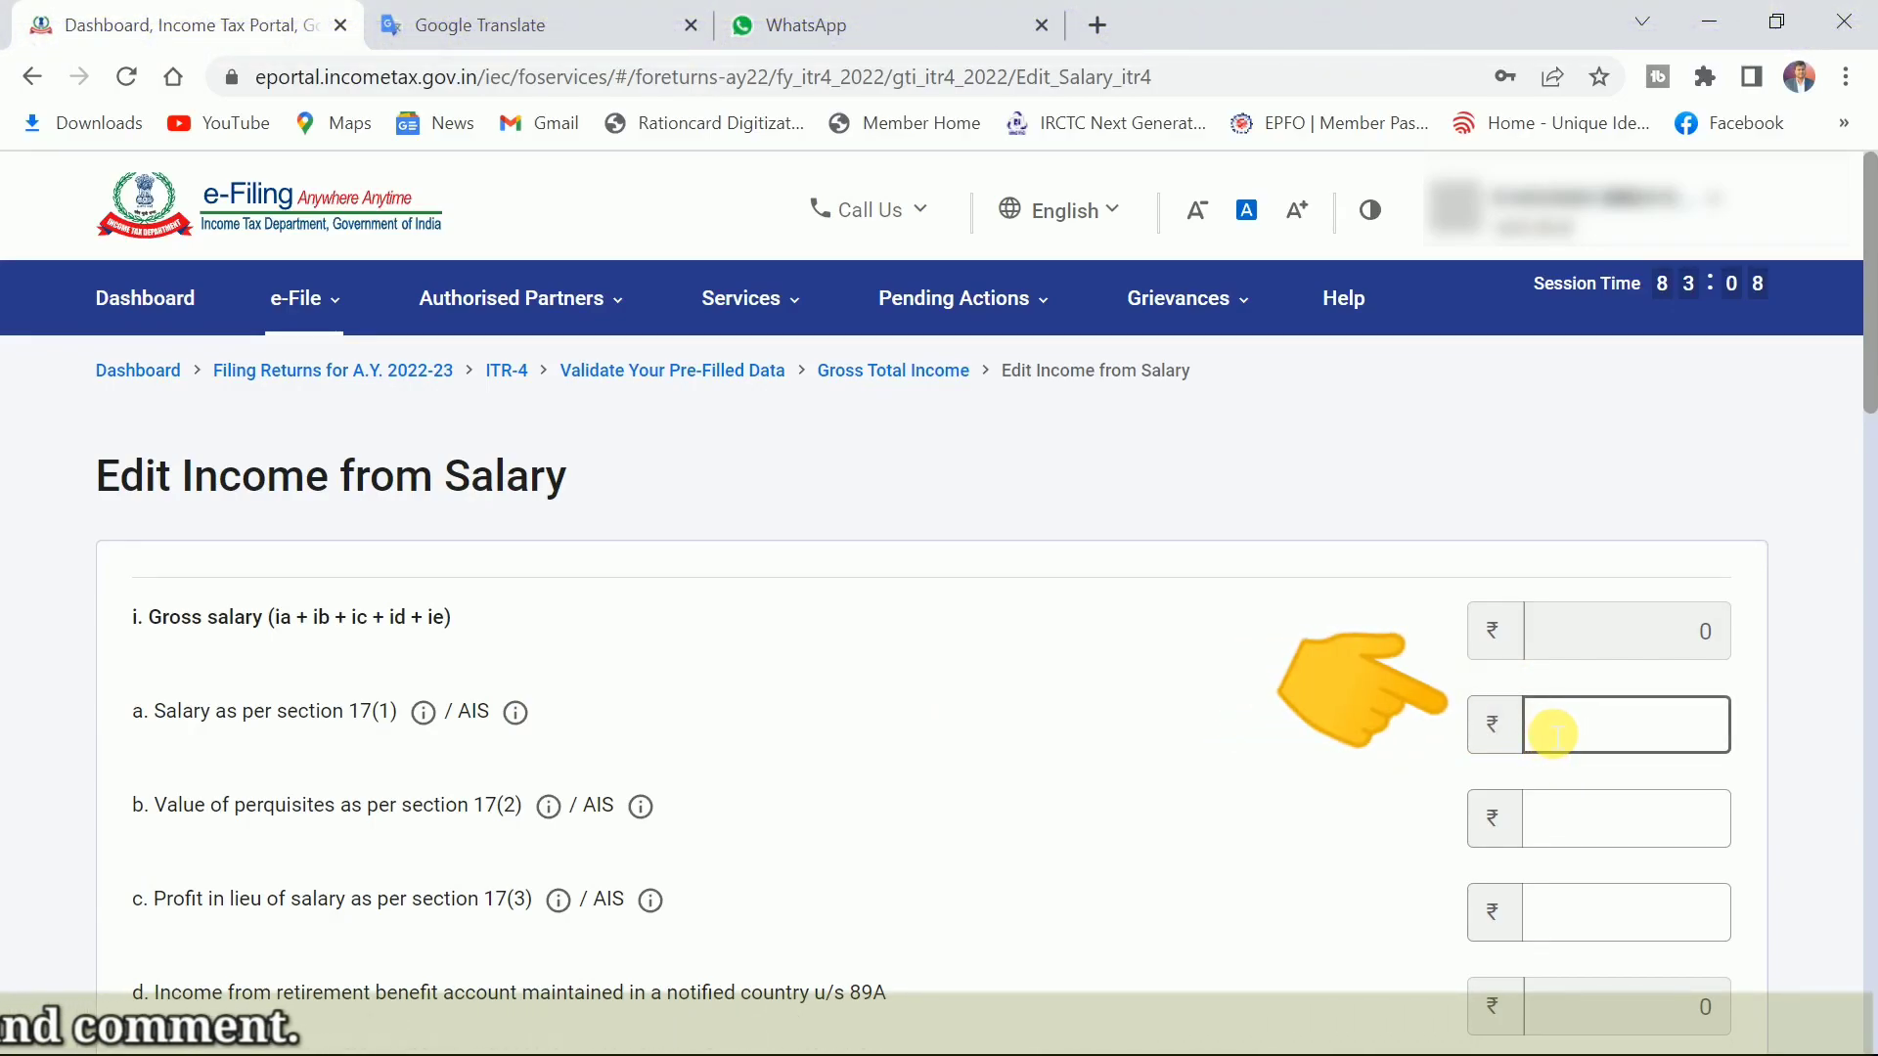
{"action": "type", "text": "257423"}
{"action": "key", "text": "Tab"}
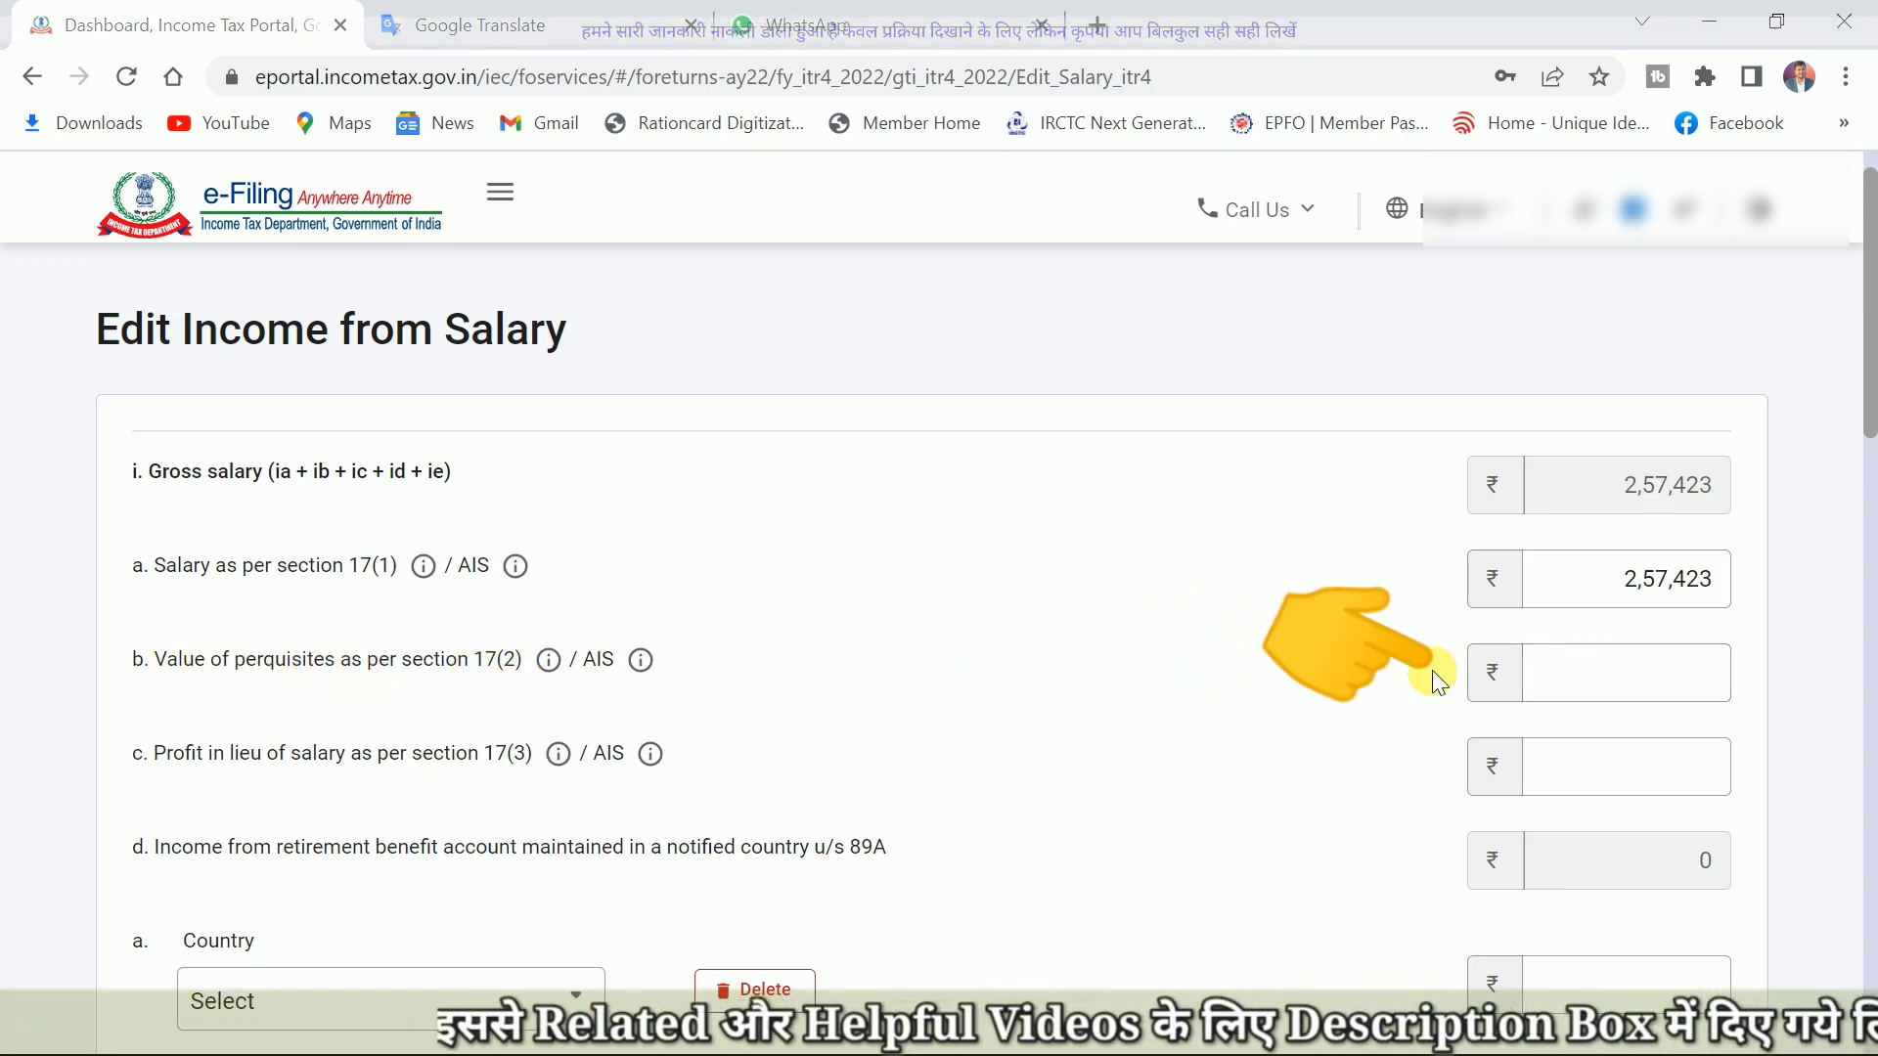
Step: Read the Form-16 hints for the value of perquisites under section 17(2) and profit in lieu of salary under section 17(3)
{"action": "left_click", "coordinate": [783, 677]}
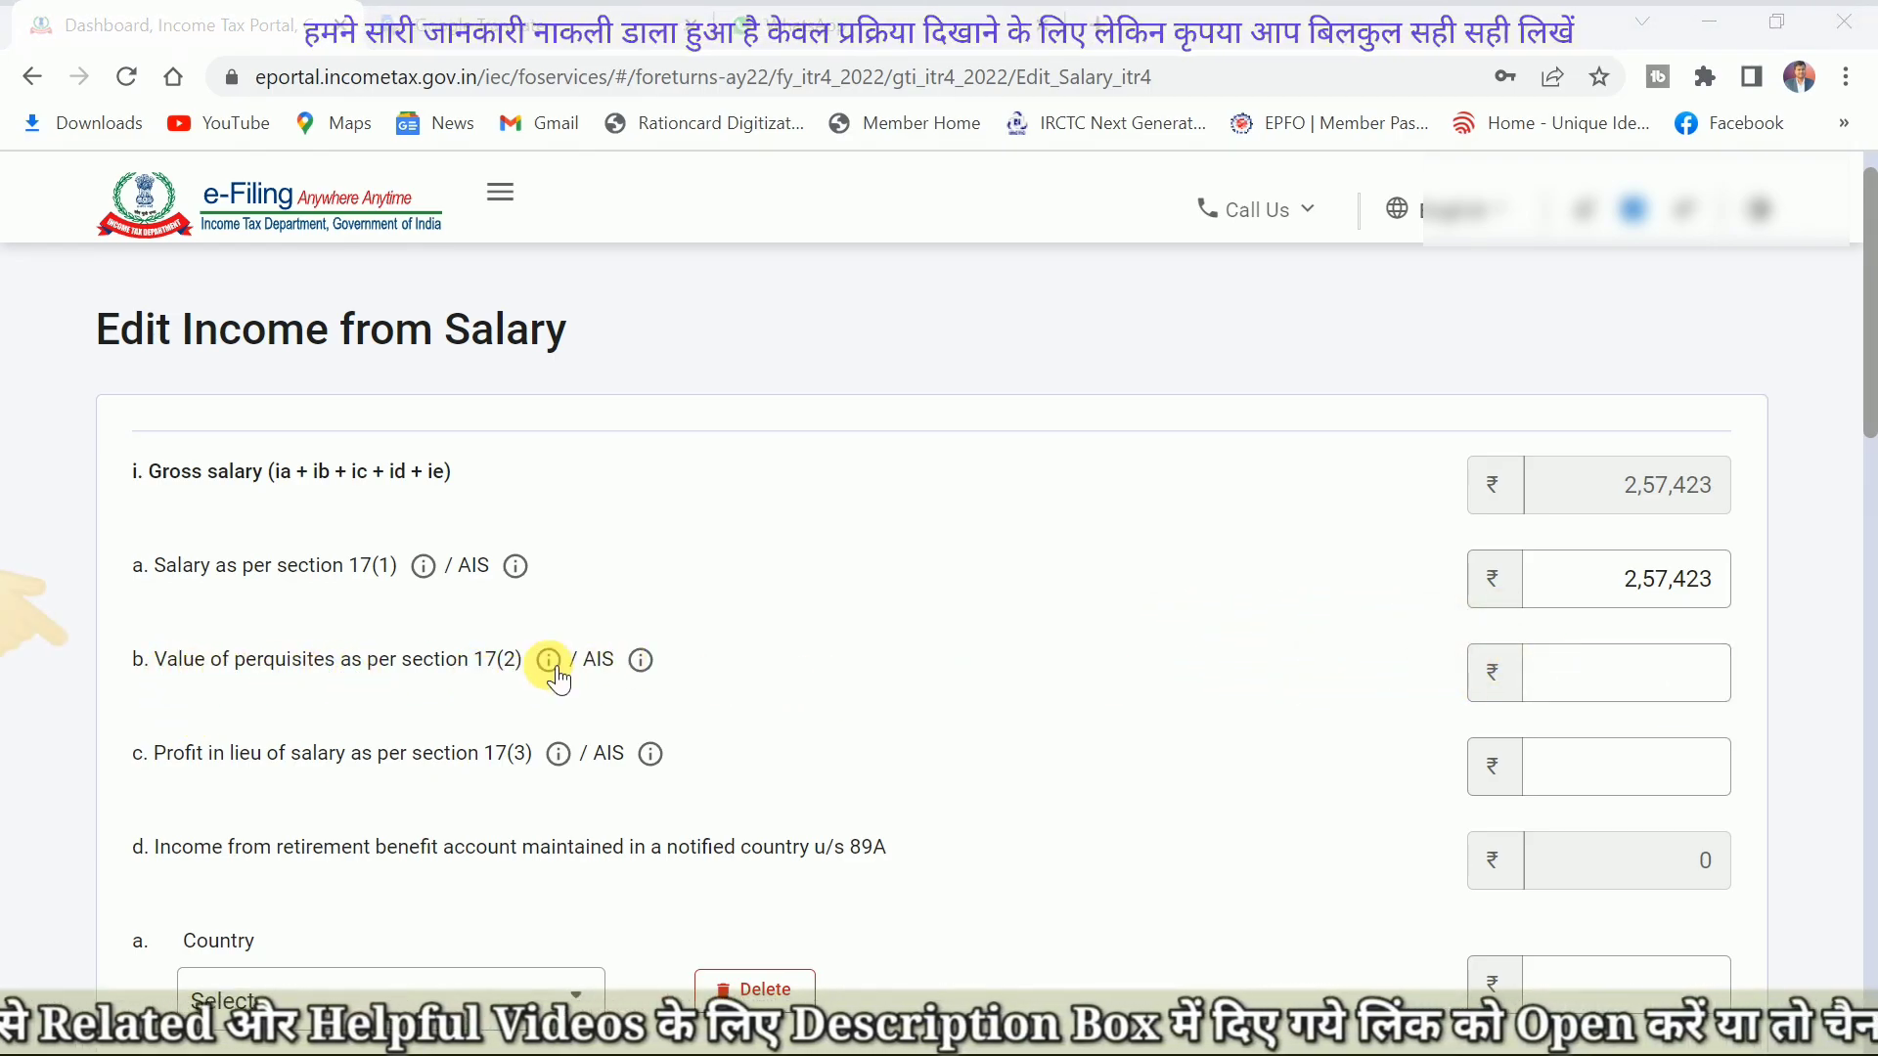
{"action": "mouse_move", "coordinate": [557, 670]}
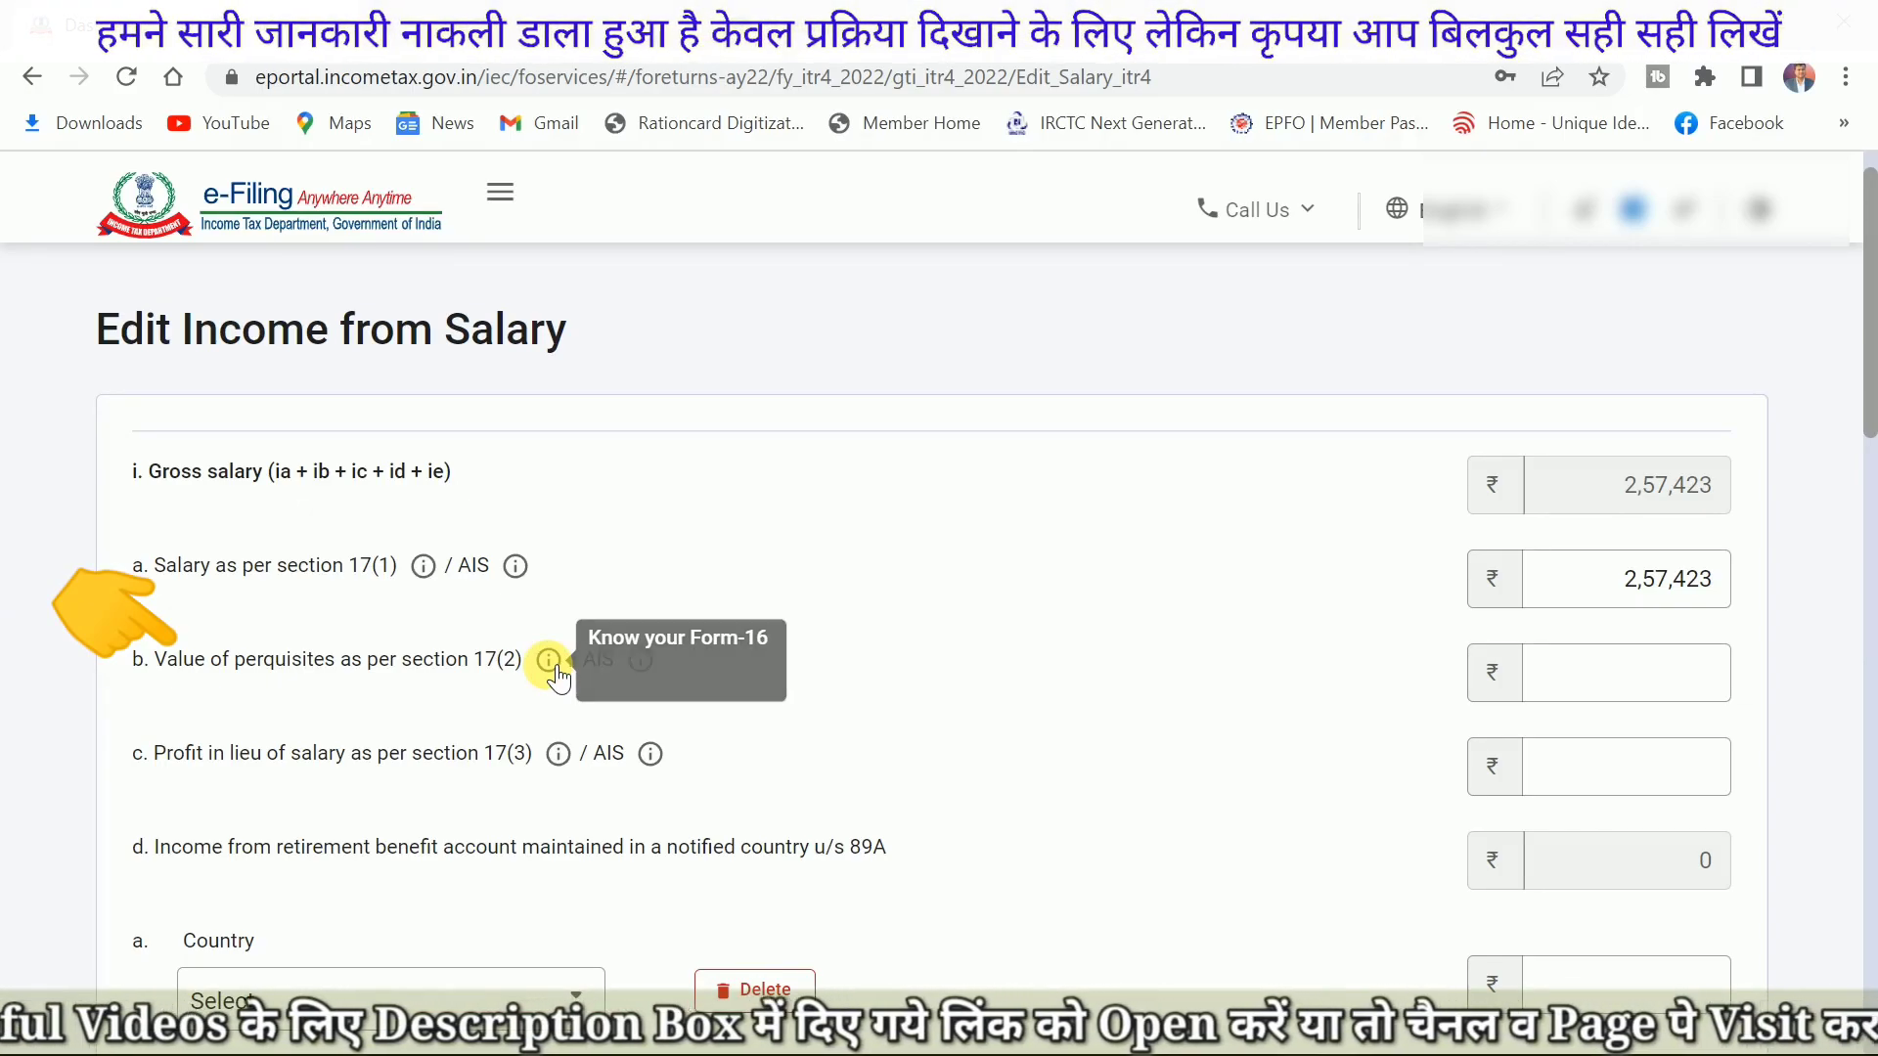
{"action": "left_click", "coordinate": [548, 661]}
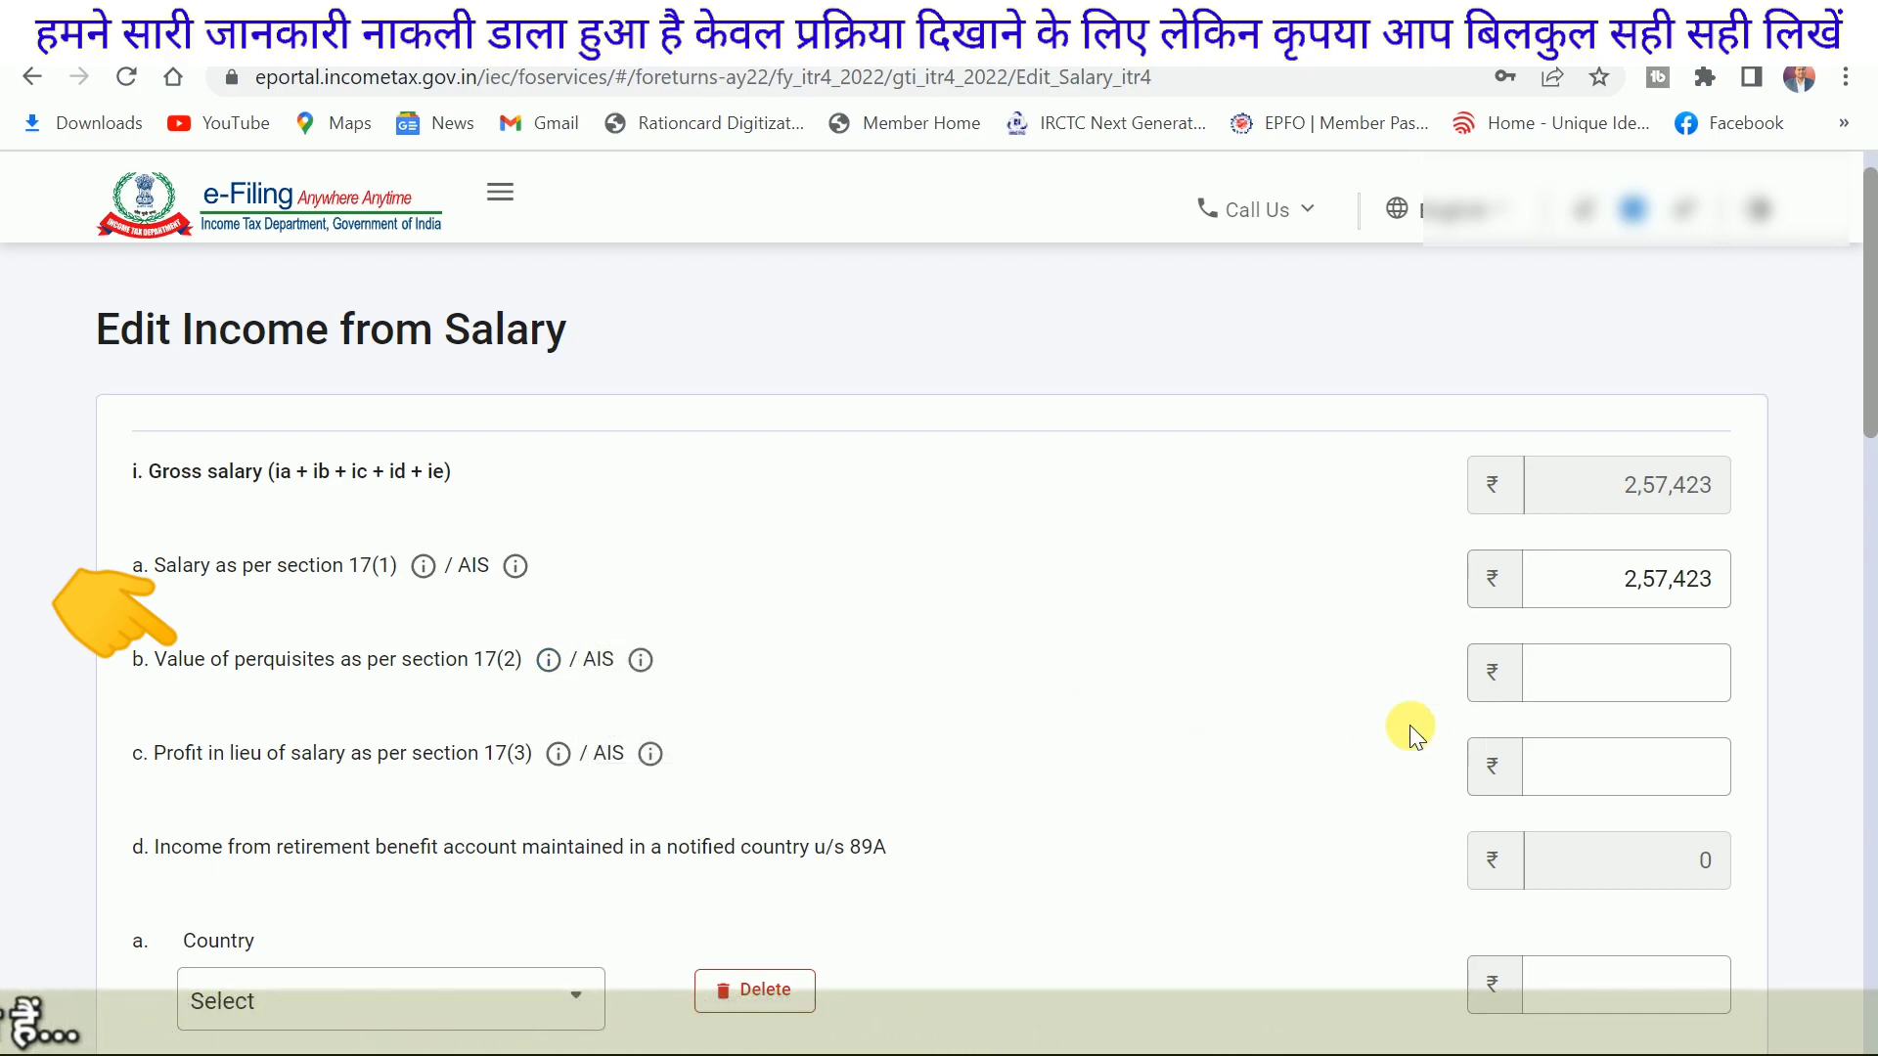
{"action": "left_click", "coordinate": [571, 767]}
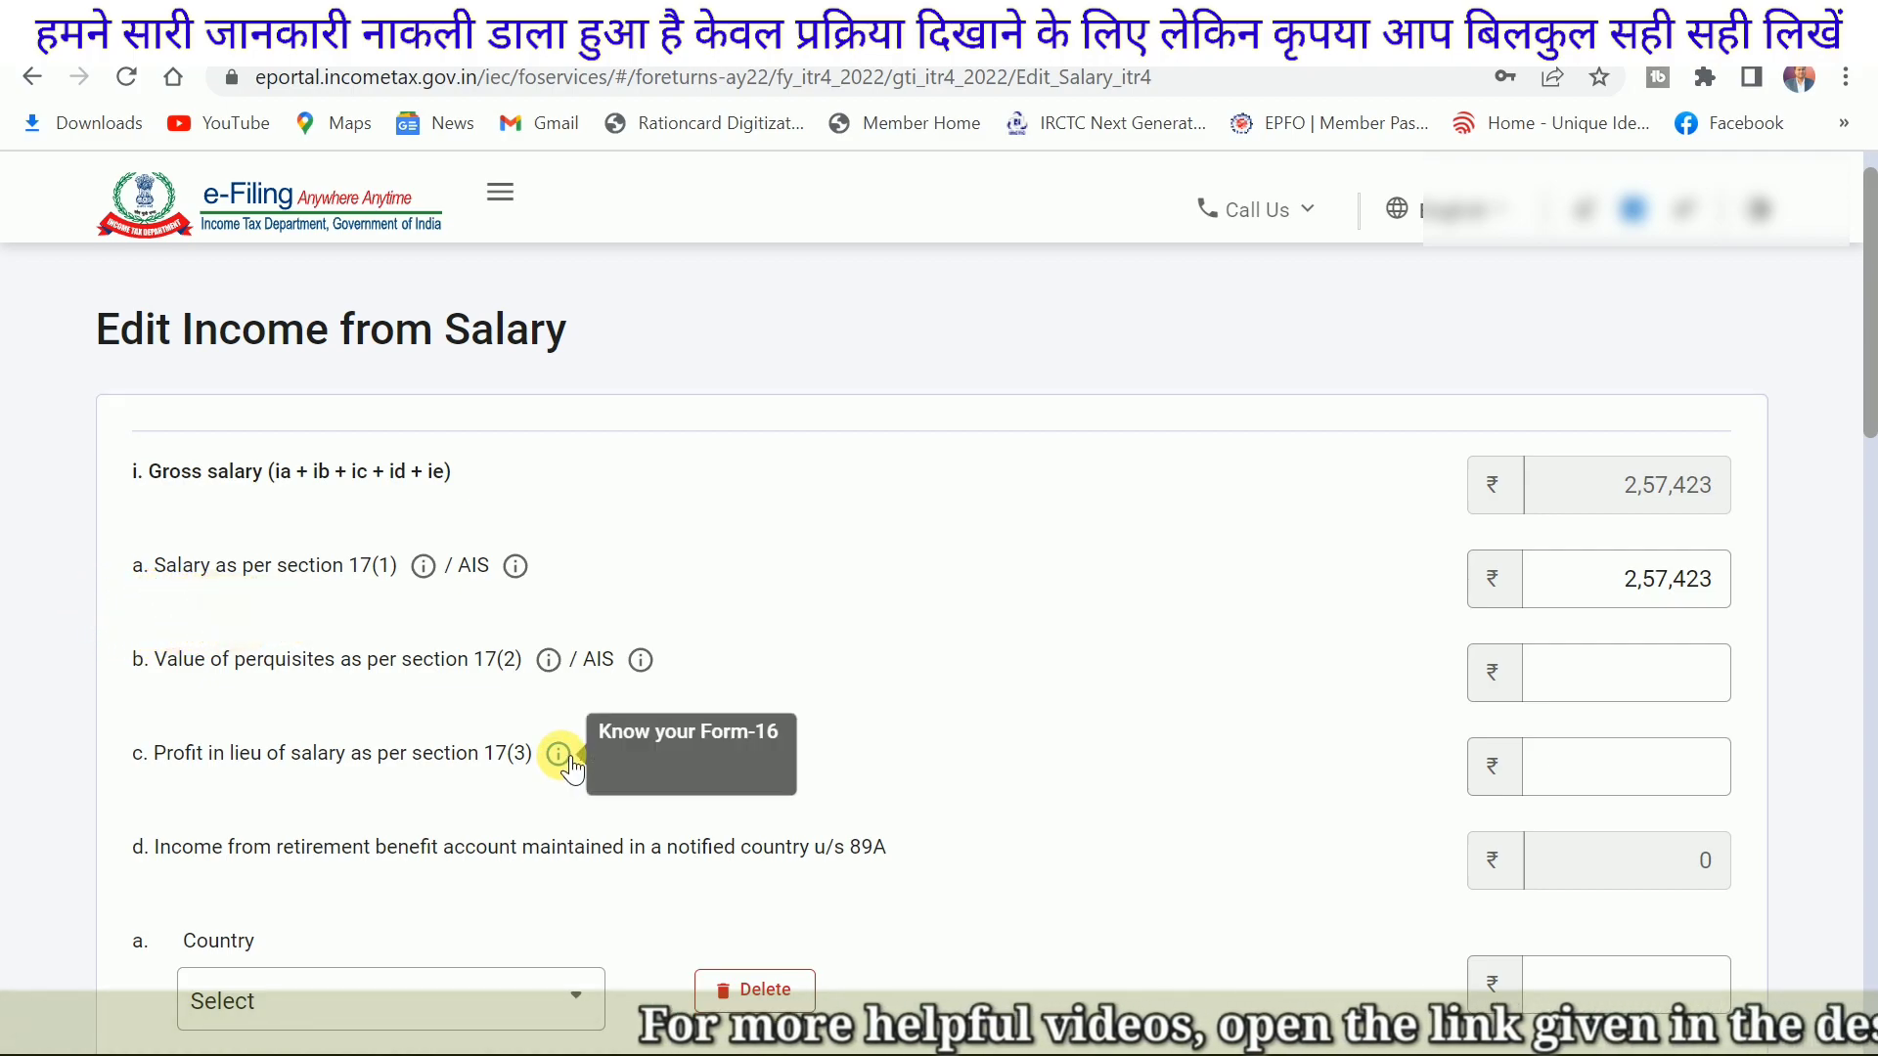
{"action": "left_click", "coordinate": [571, 767]}
{"action": "left_click", "coordinate": [562, 765]}
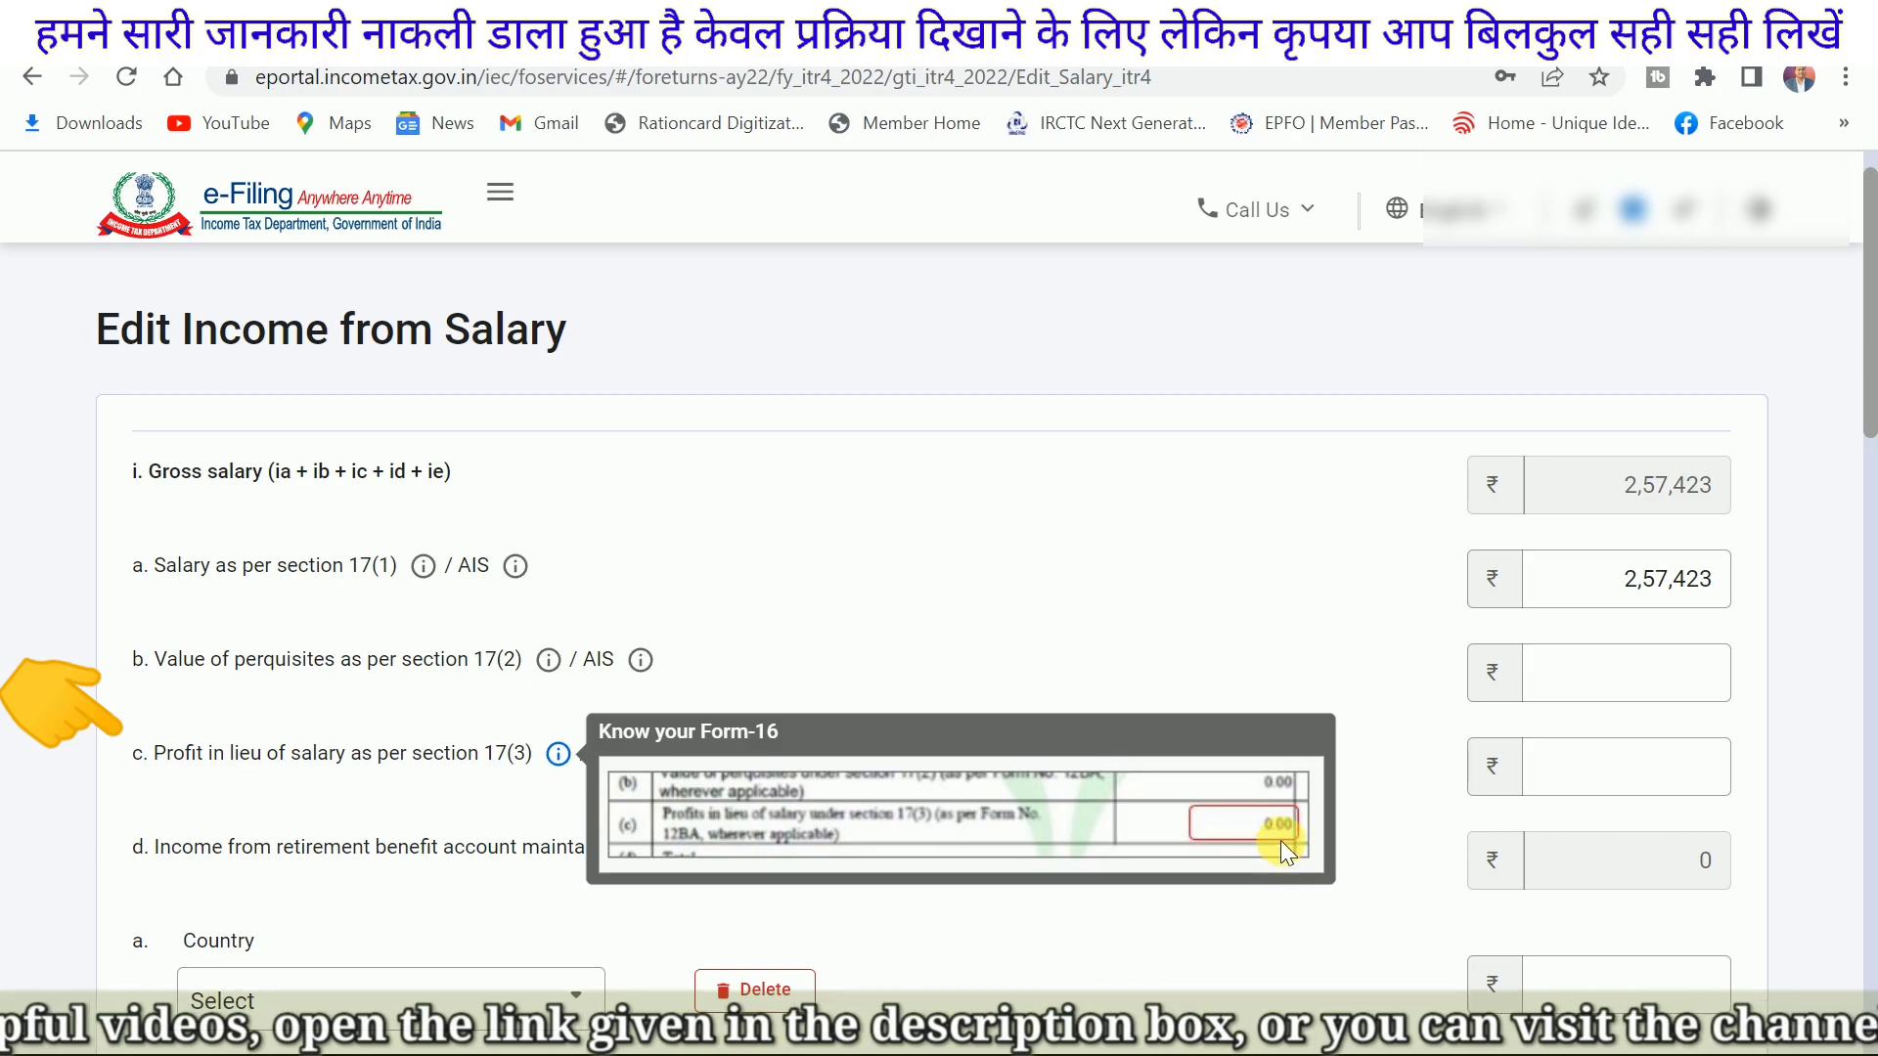
Step: Set both the value of perquisites (section 17(2)) and the profit in lieu of salary (section 17(3)) to 0
{"action": "left_click", "coordinate": [1593, 783]}
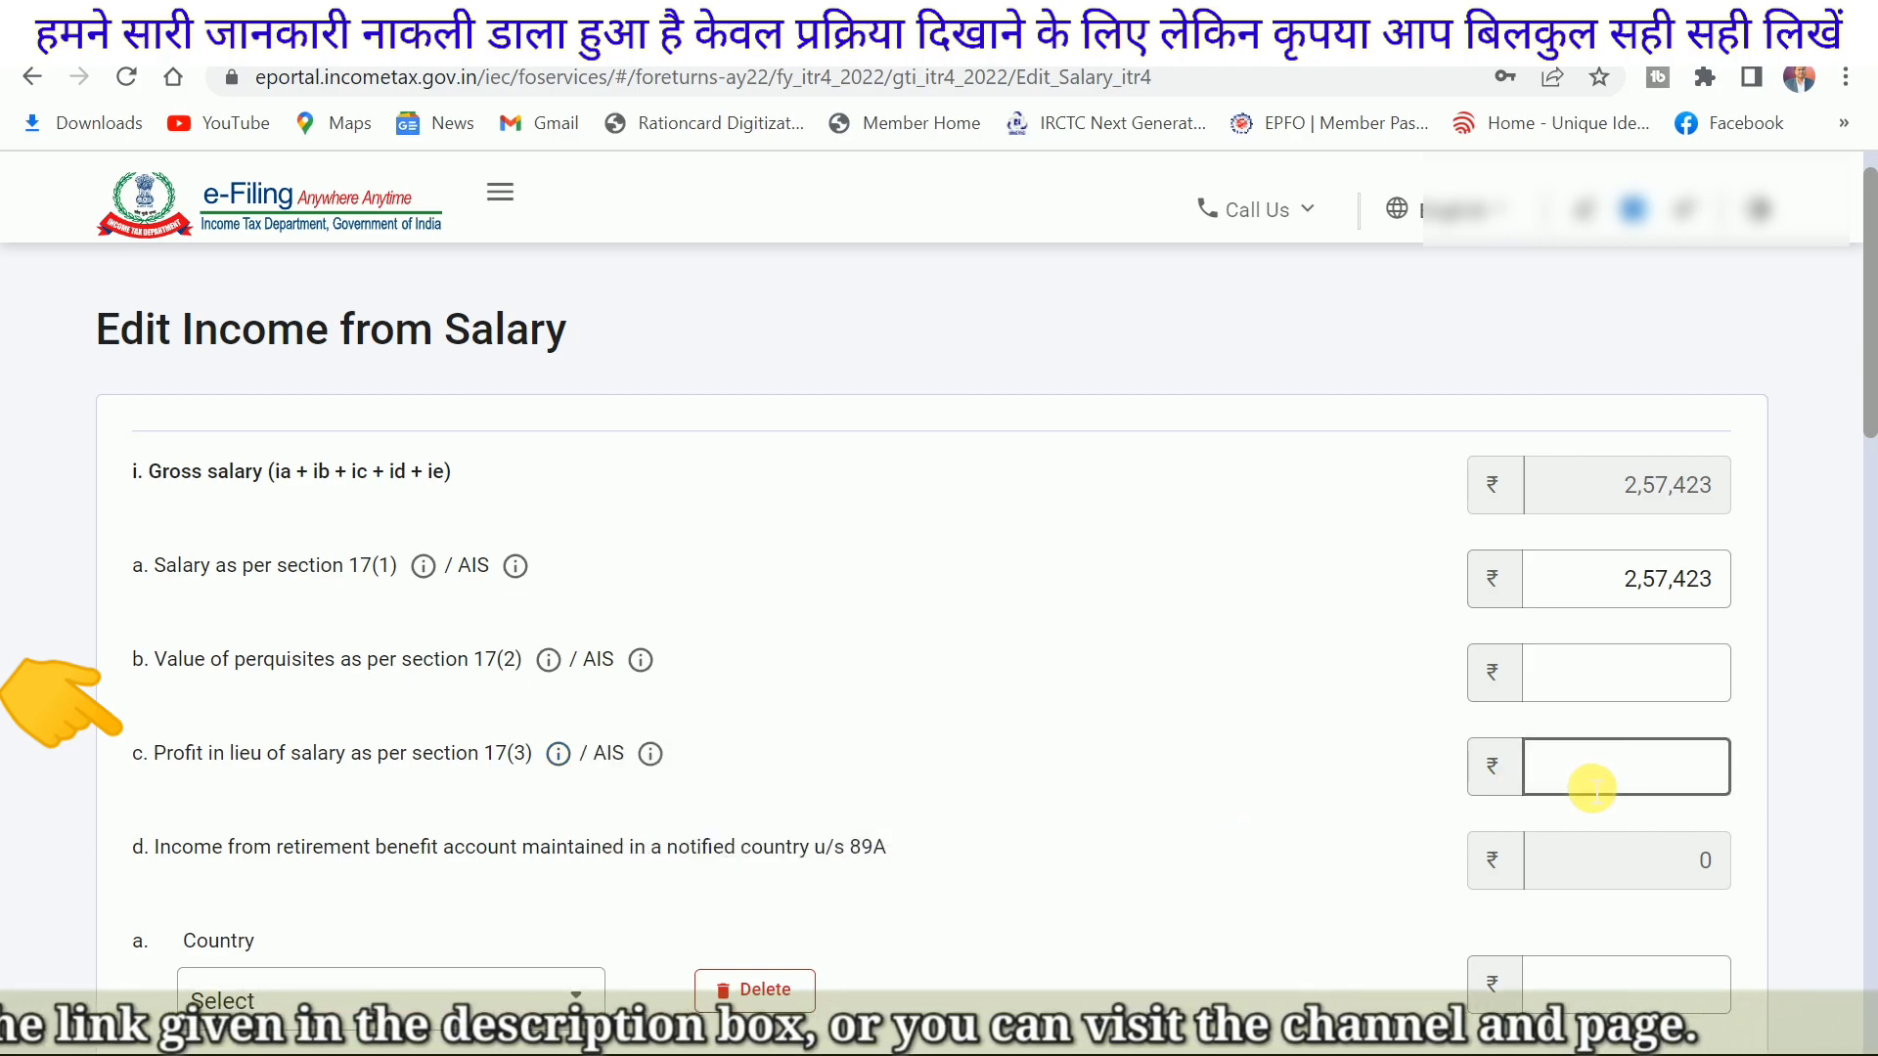
{"action": "left_click", "coordinate": [1604, 678]}
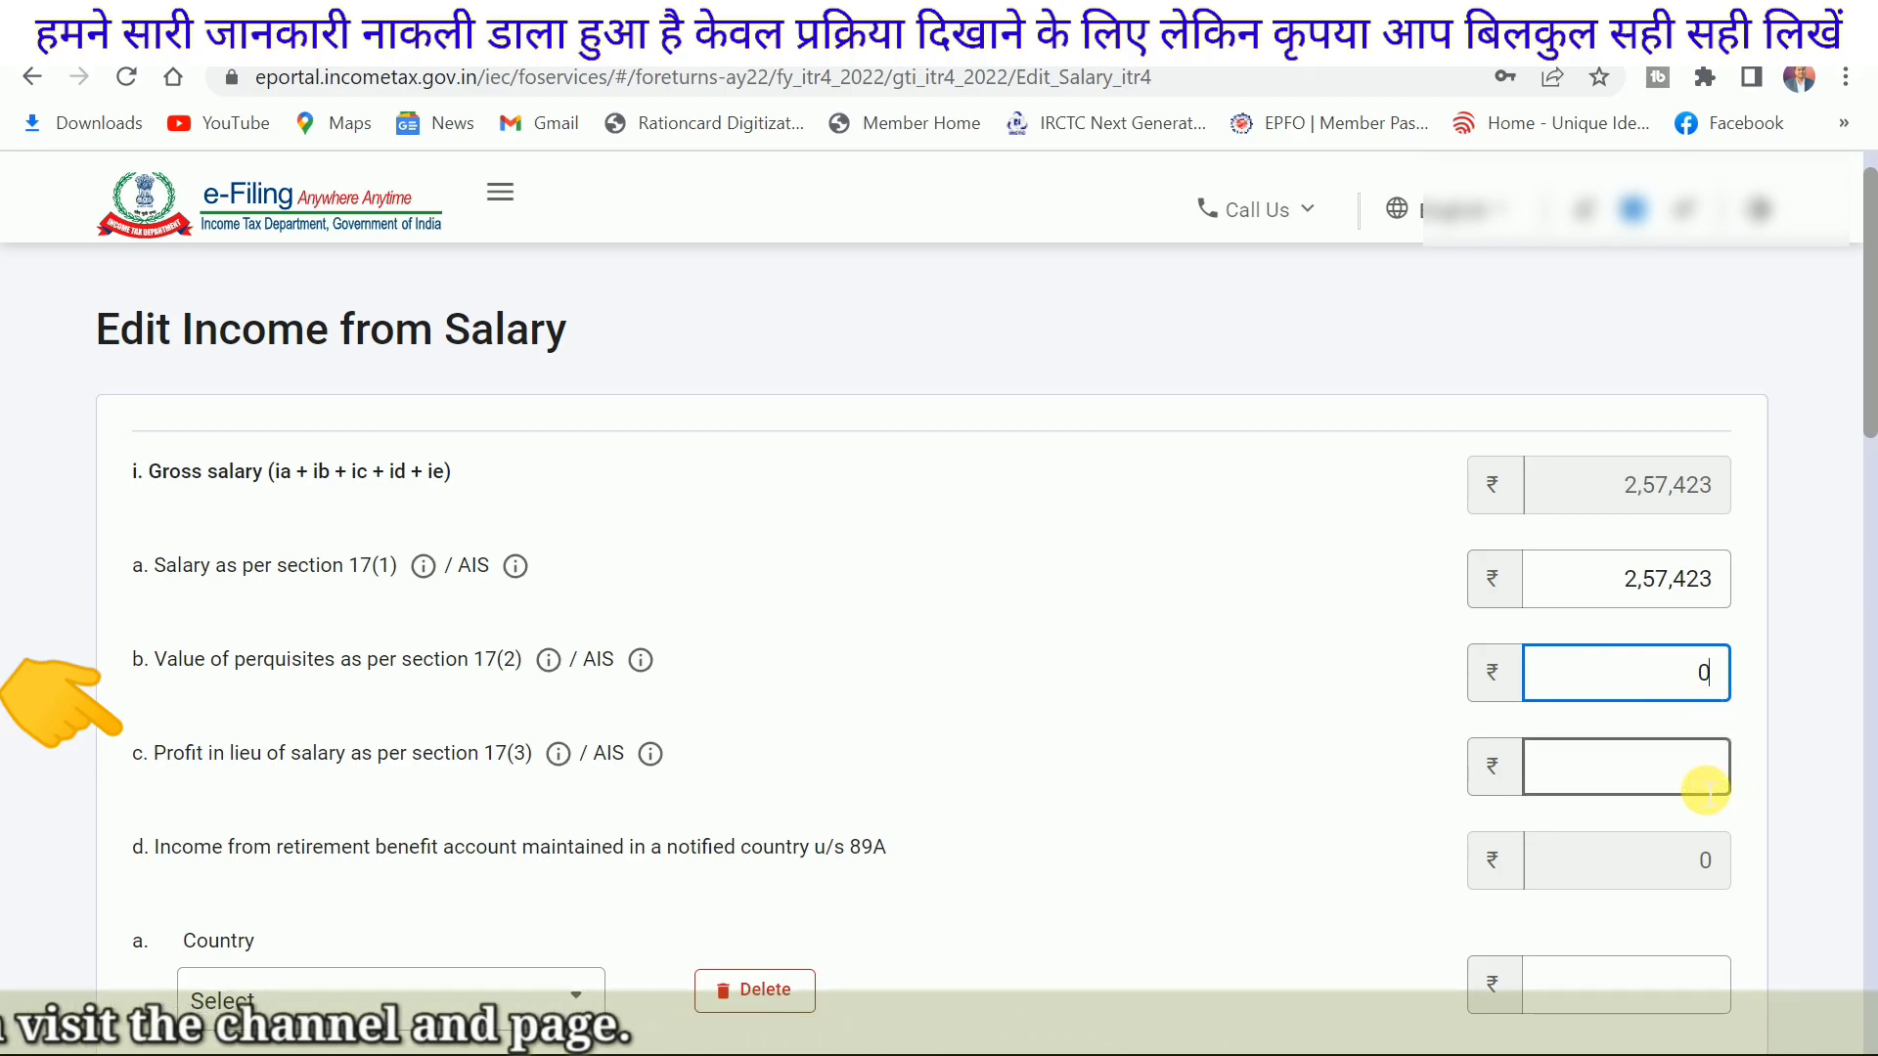
{"action": "scroll", "coordinate": [1241, 847], "scroll_direction": "down", "scroll_amount": 3}
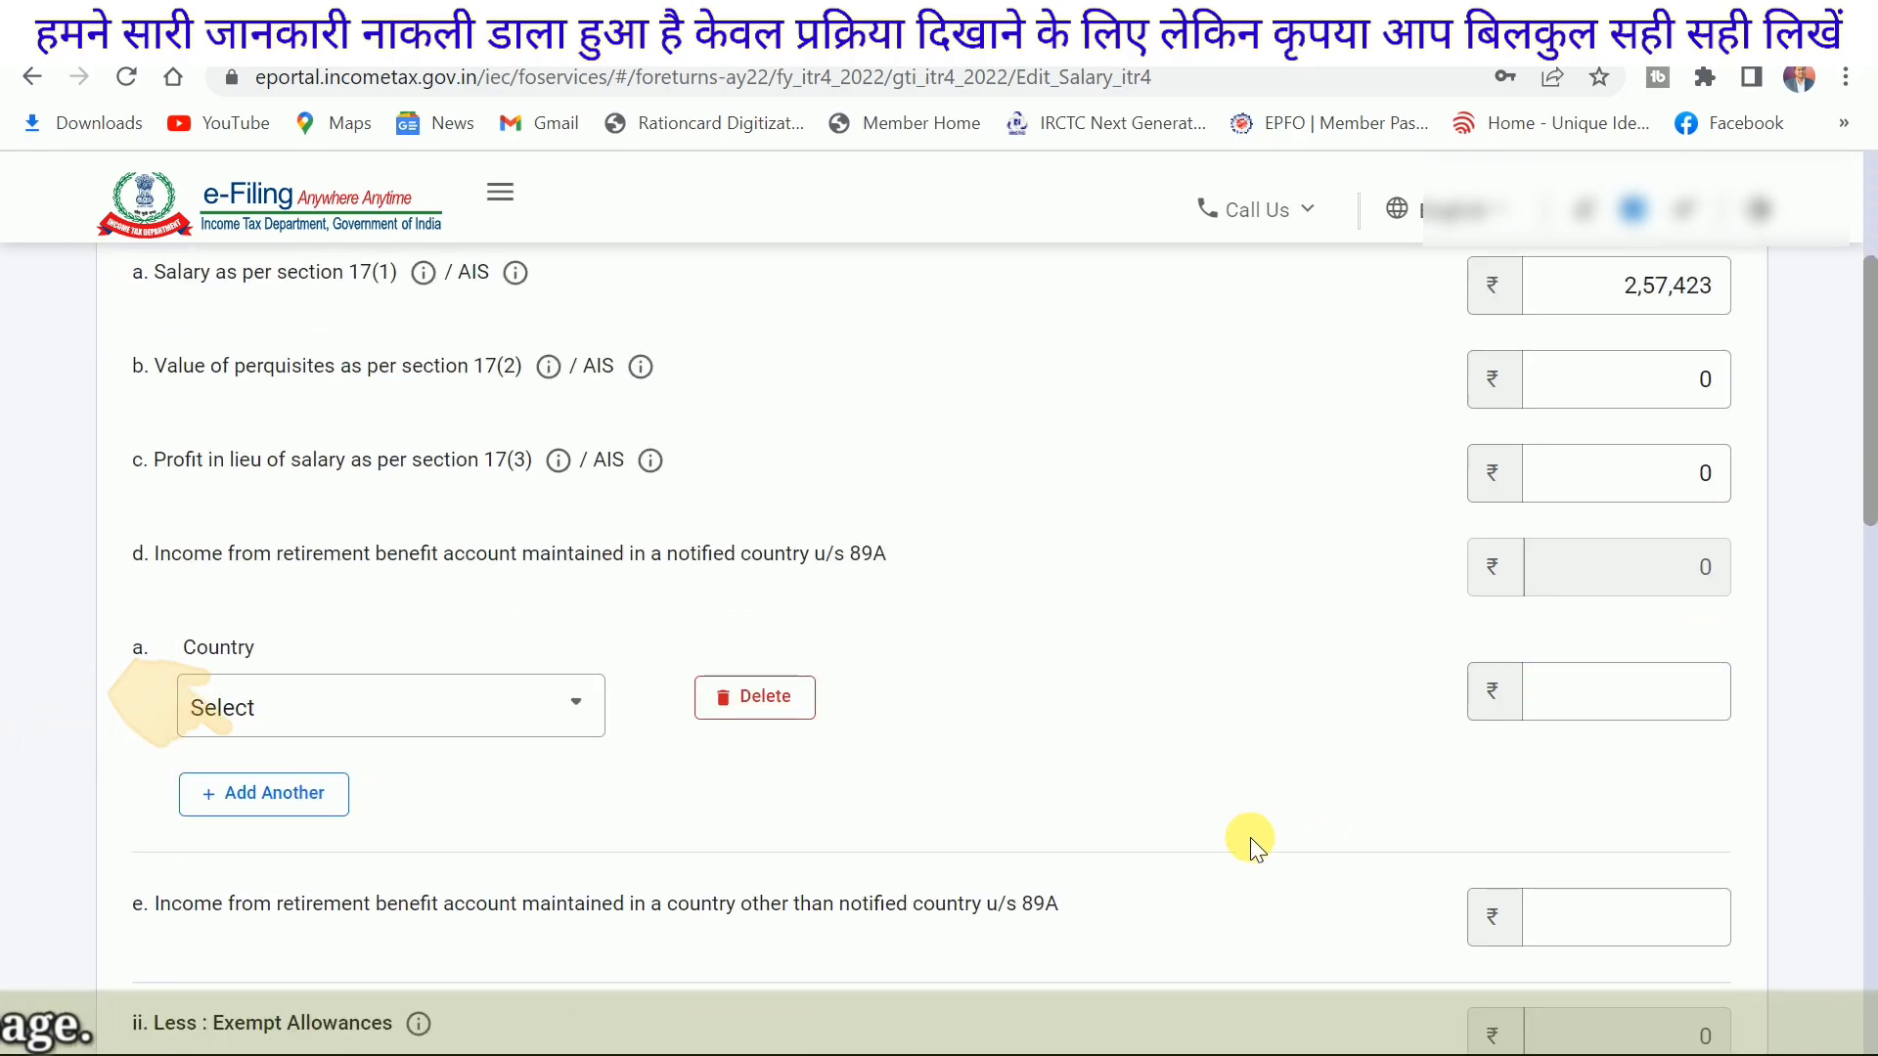
Step: Choose Any Other as the nature of exempt allowance in the salary section's Exempt Allowances
{"action": "scroll", "coordinate": [249, 771], "scroll_direction": "down", "scroll_amount": 2}
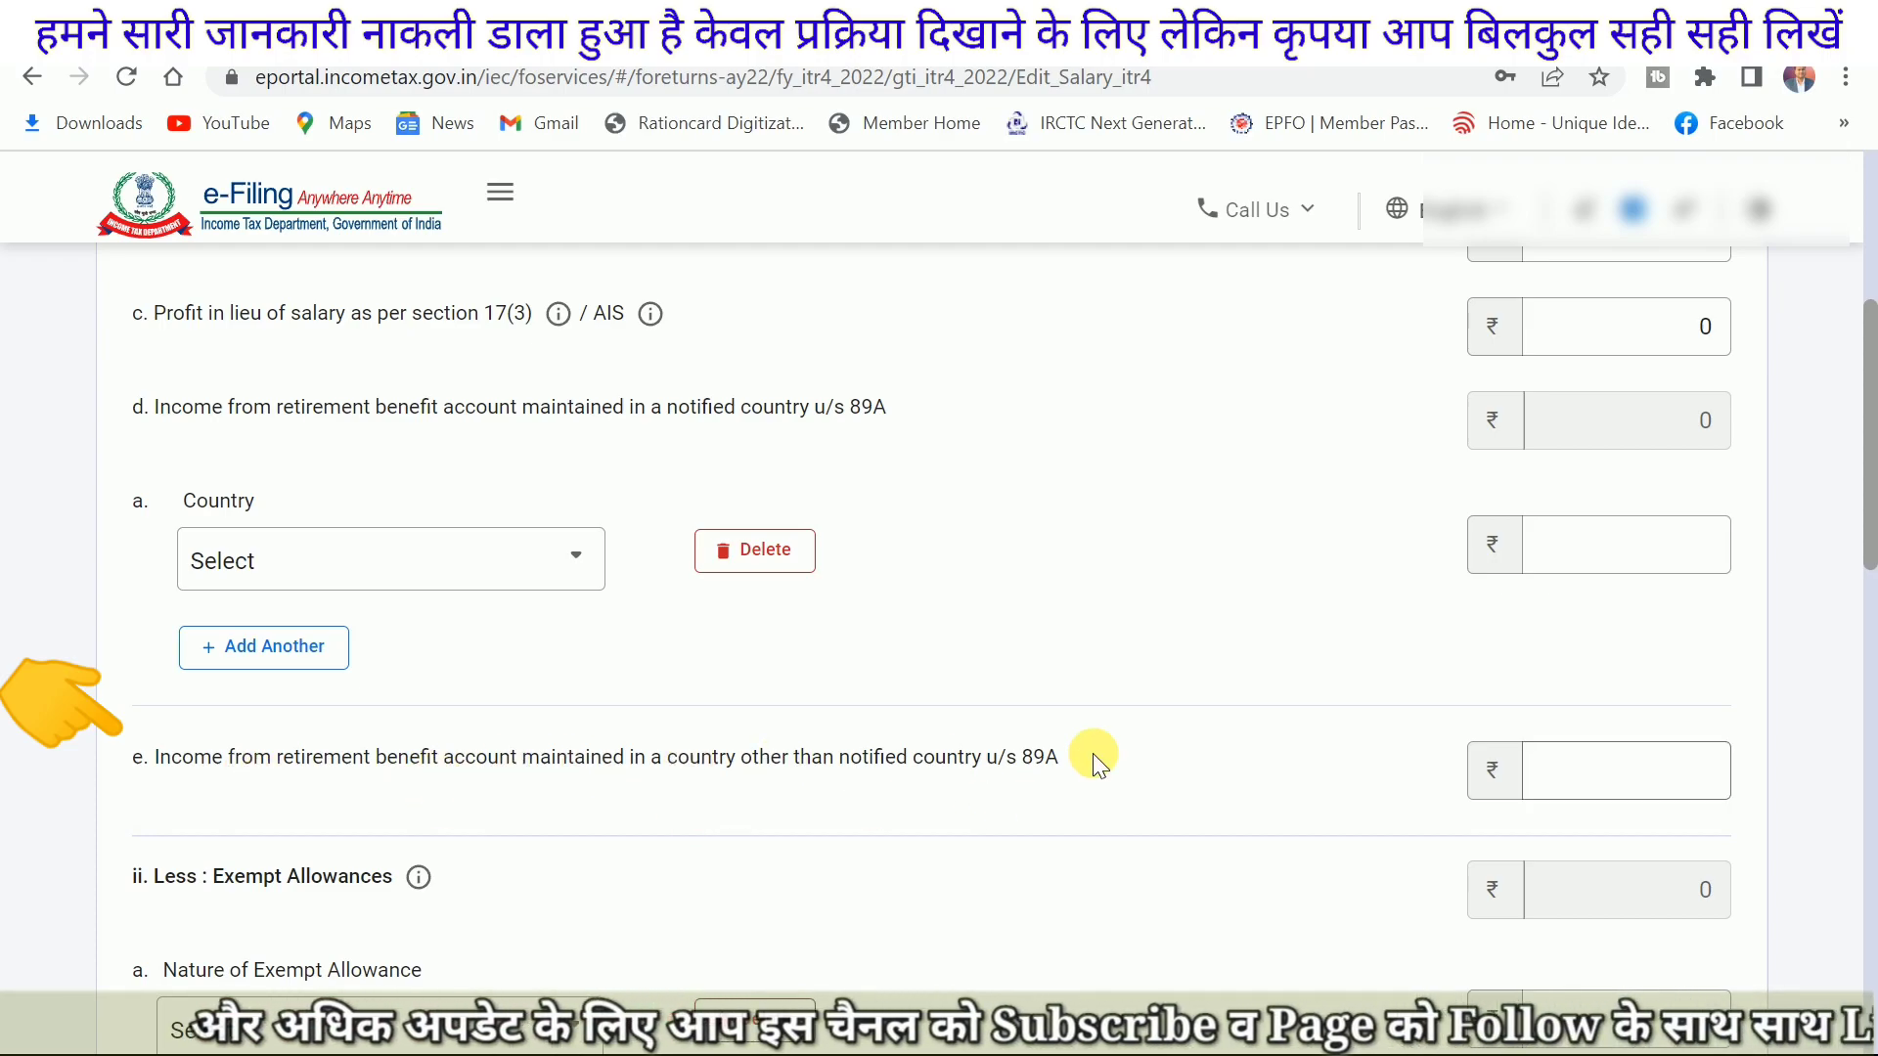
{"action": "scroll", "coordinate": [880, 645], "scroll_direction": "down", "scroll_amount": 2}
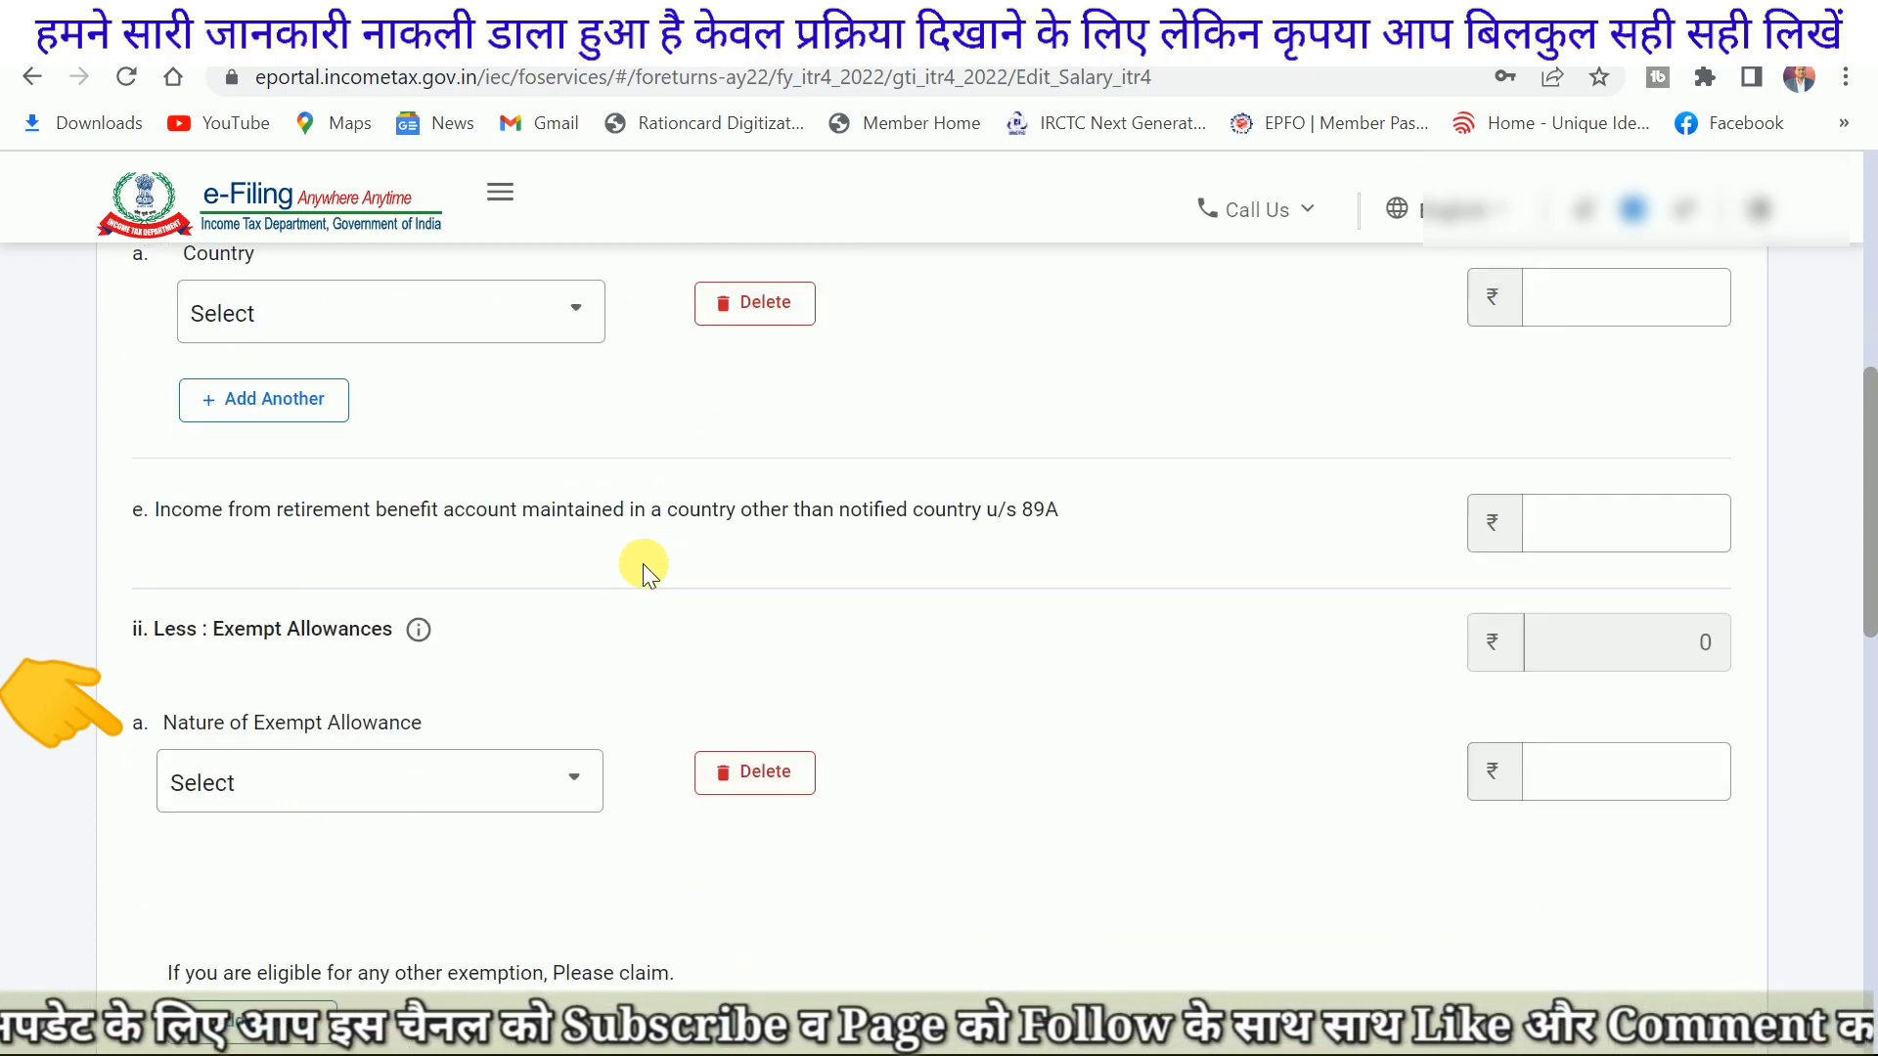
{"action": "scroll", "coordinate": [643, 563], "scroll_direction": "down", "scroll_amount": 2}
{"action": "scroll", "coordinate": [665, 596], "scroll_direction": "up", "scroll_amount": 4}
{"action": "scroll", "coordinate": [665, 597], "scroll_direction": "down", "scroll_amount": 6}
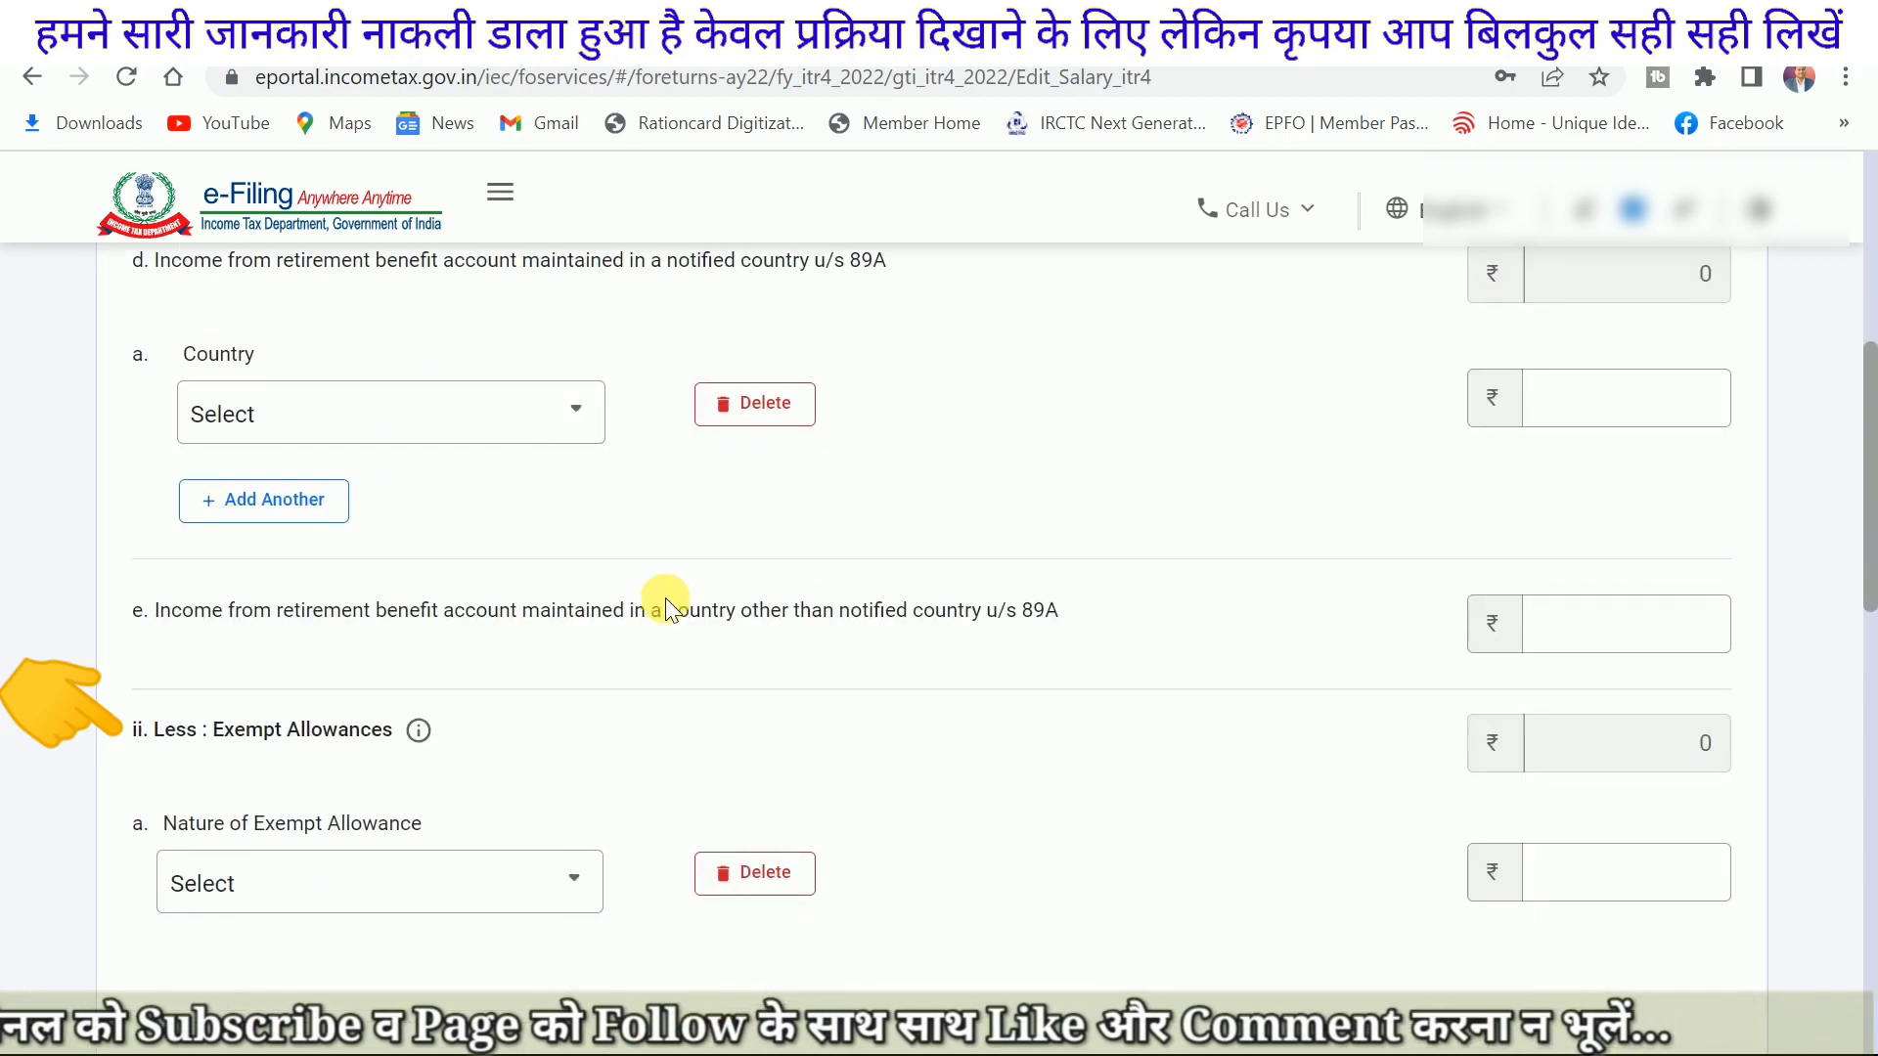
{"action": "scroll", "coordinate": [660, 597], "scroll_direction": "down", "scroll_amount": 1}
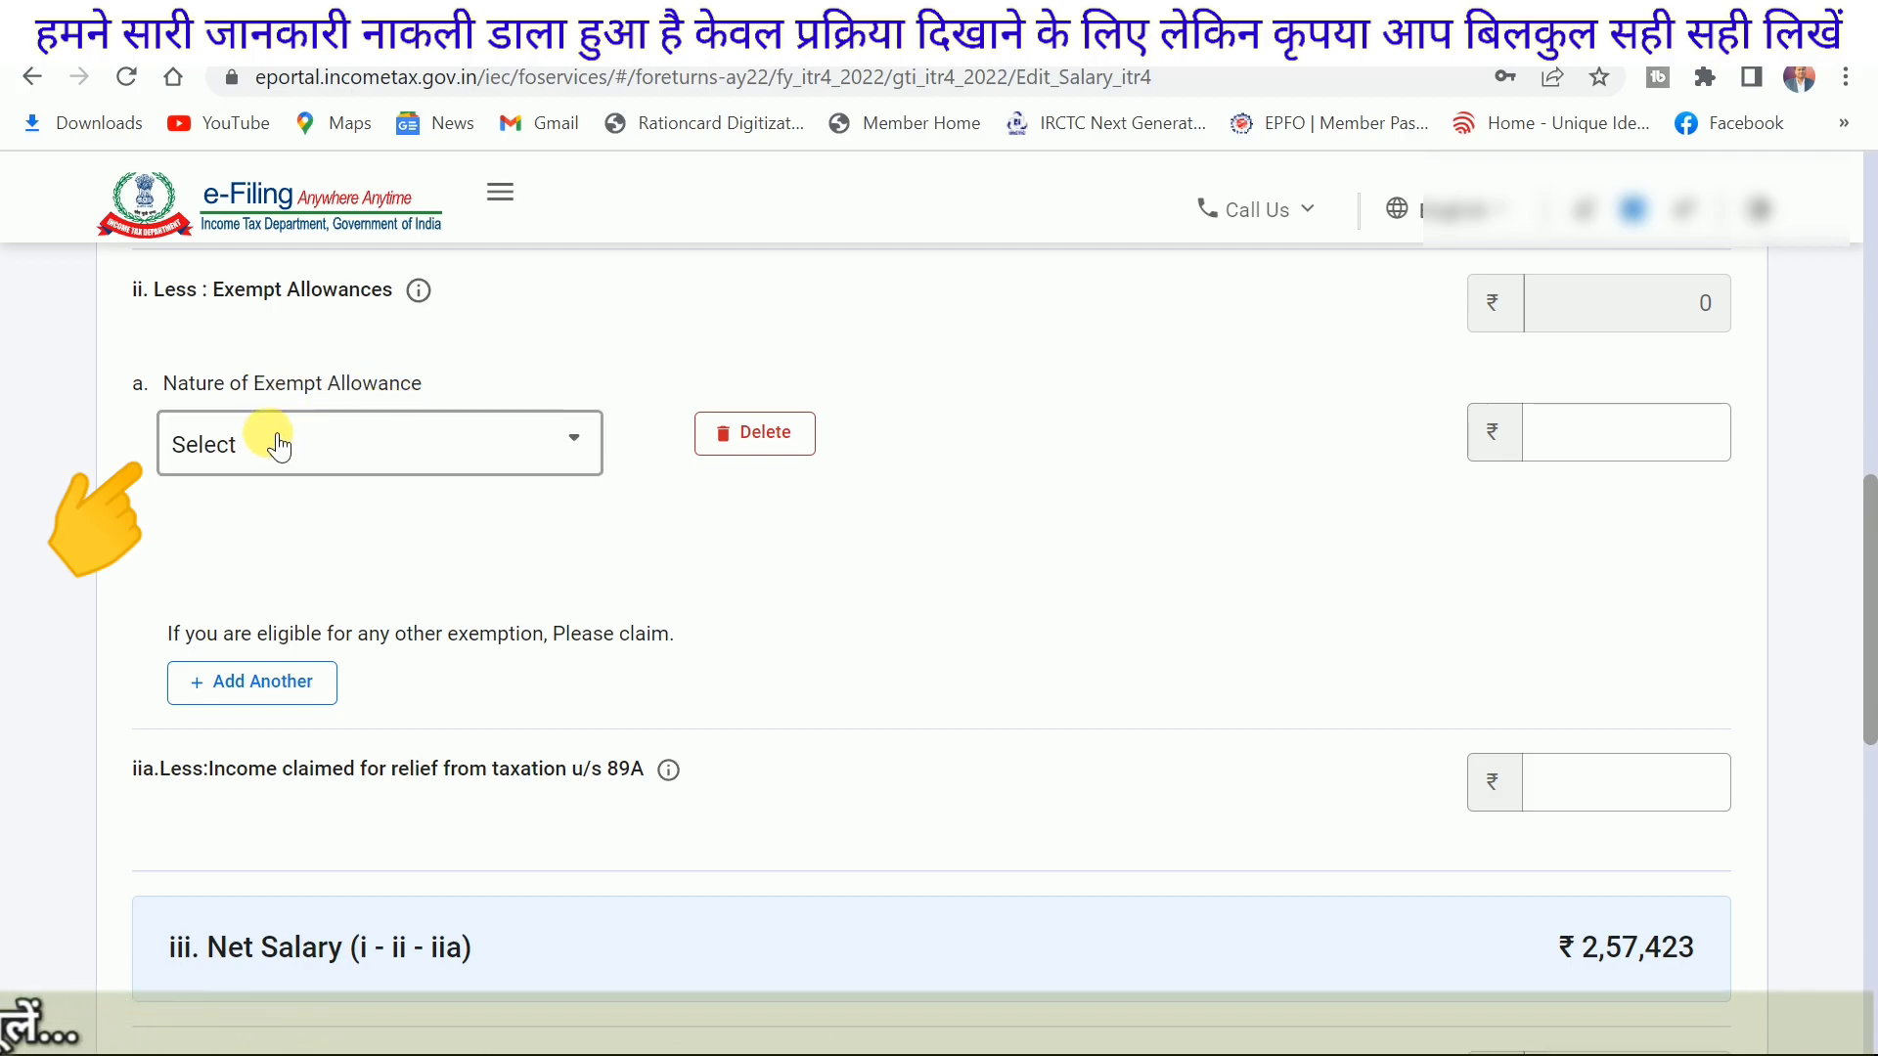
{"action": "left_click", "coordinate": [360, 444]}
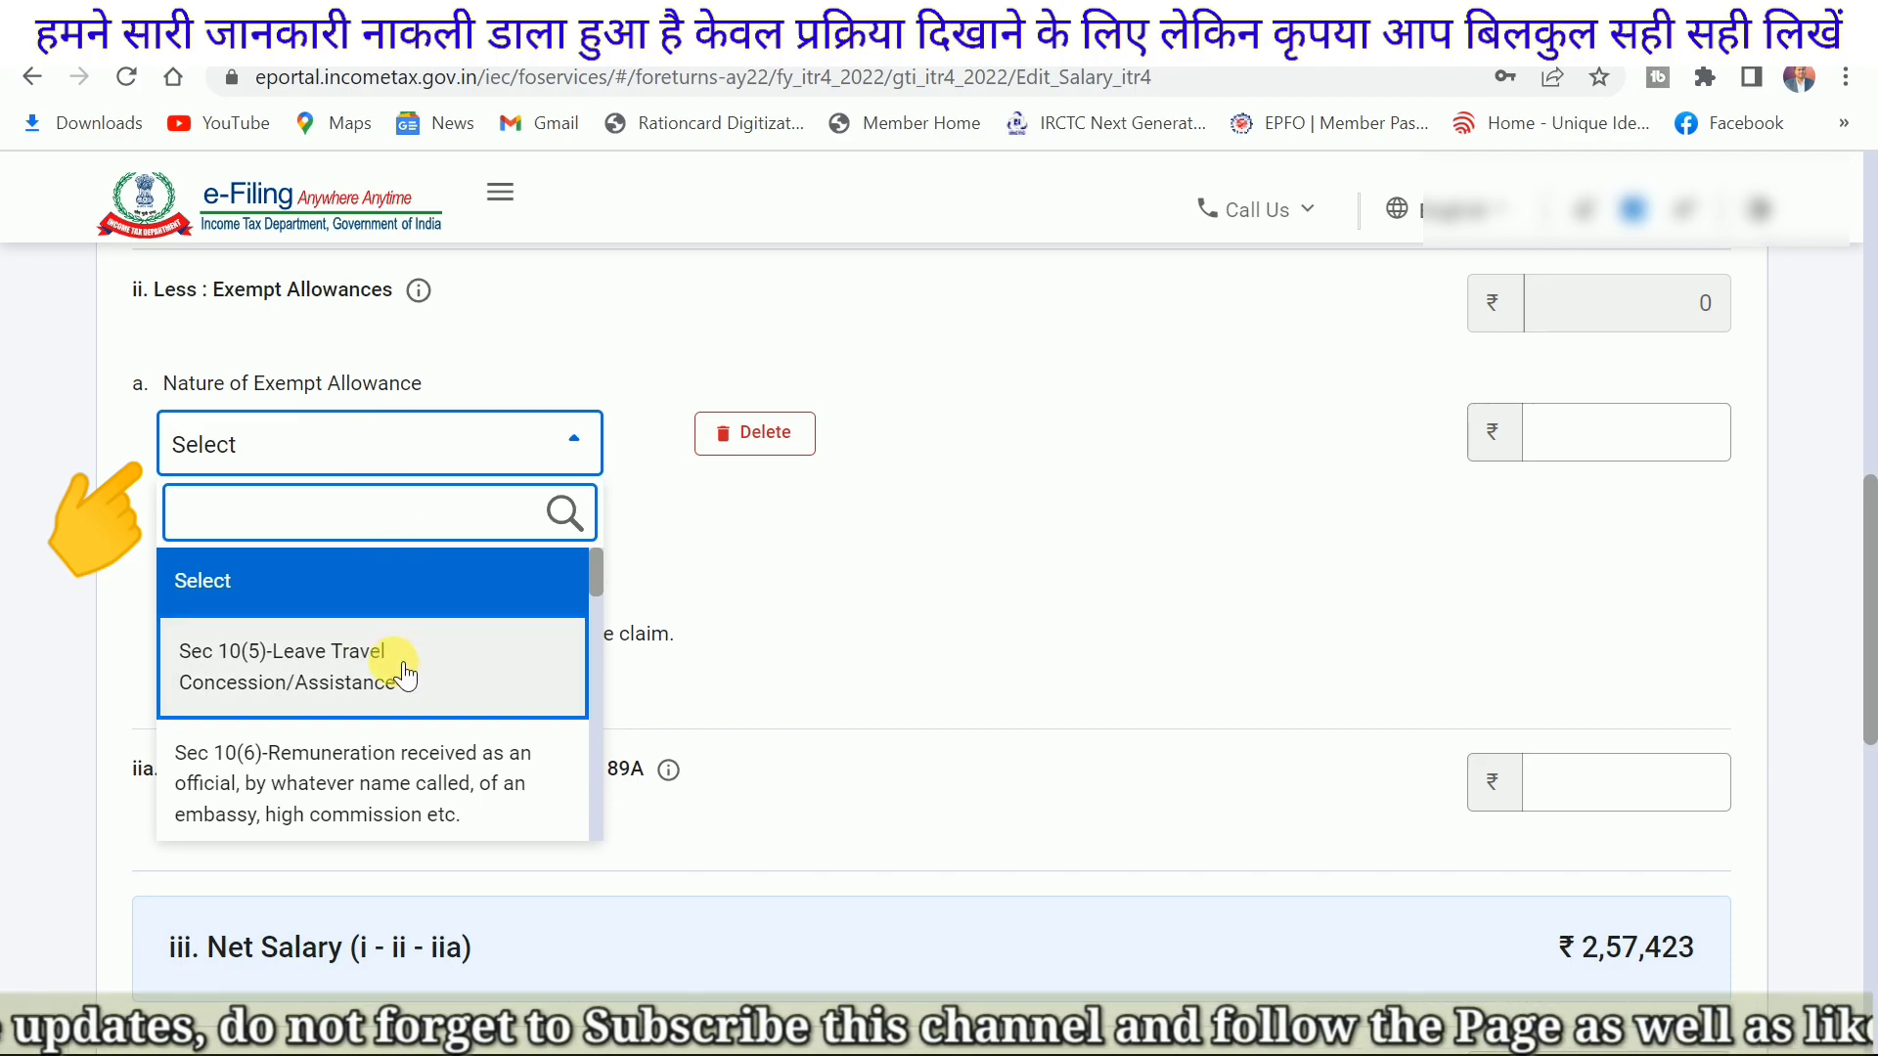
{"action": "key", "text": "Down"}
{"action": "scroll", "coordinate": [404, 673], "scroll_direction": "down", "scroll_amount": 1}
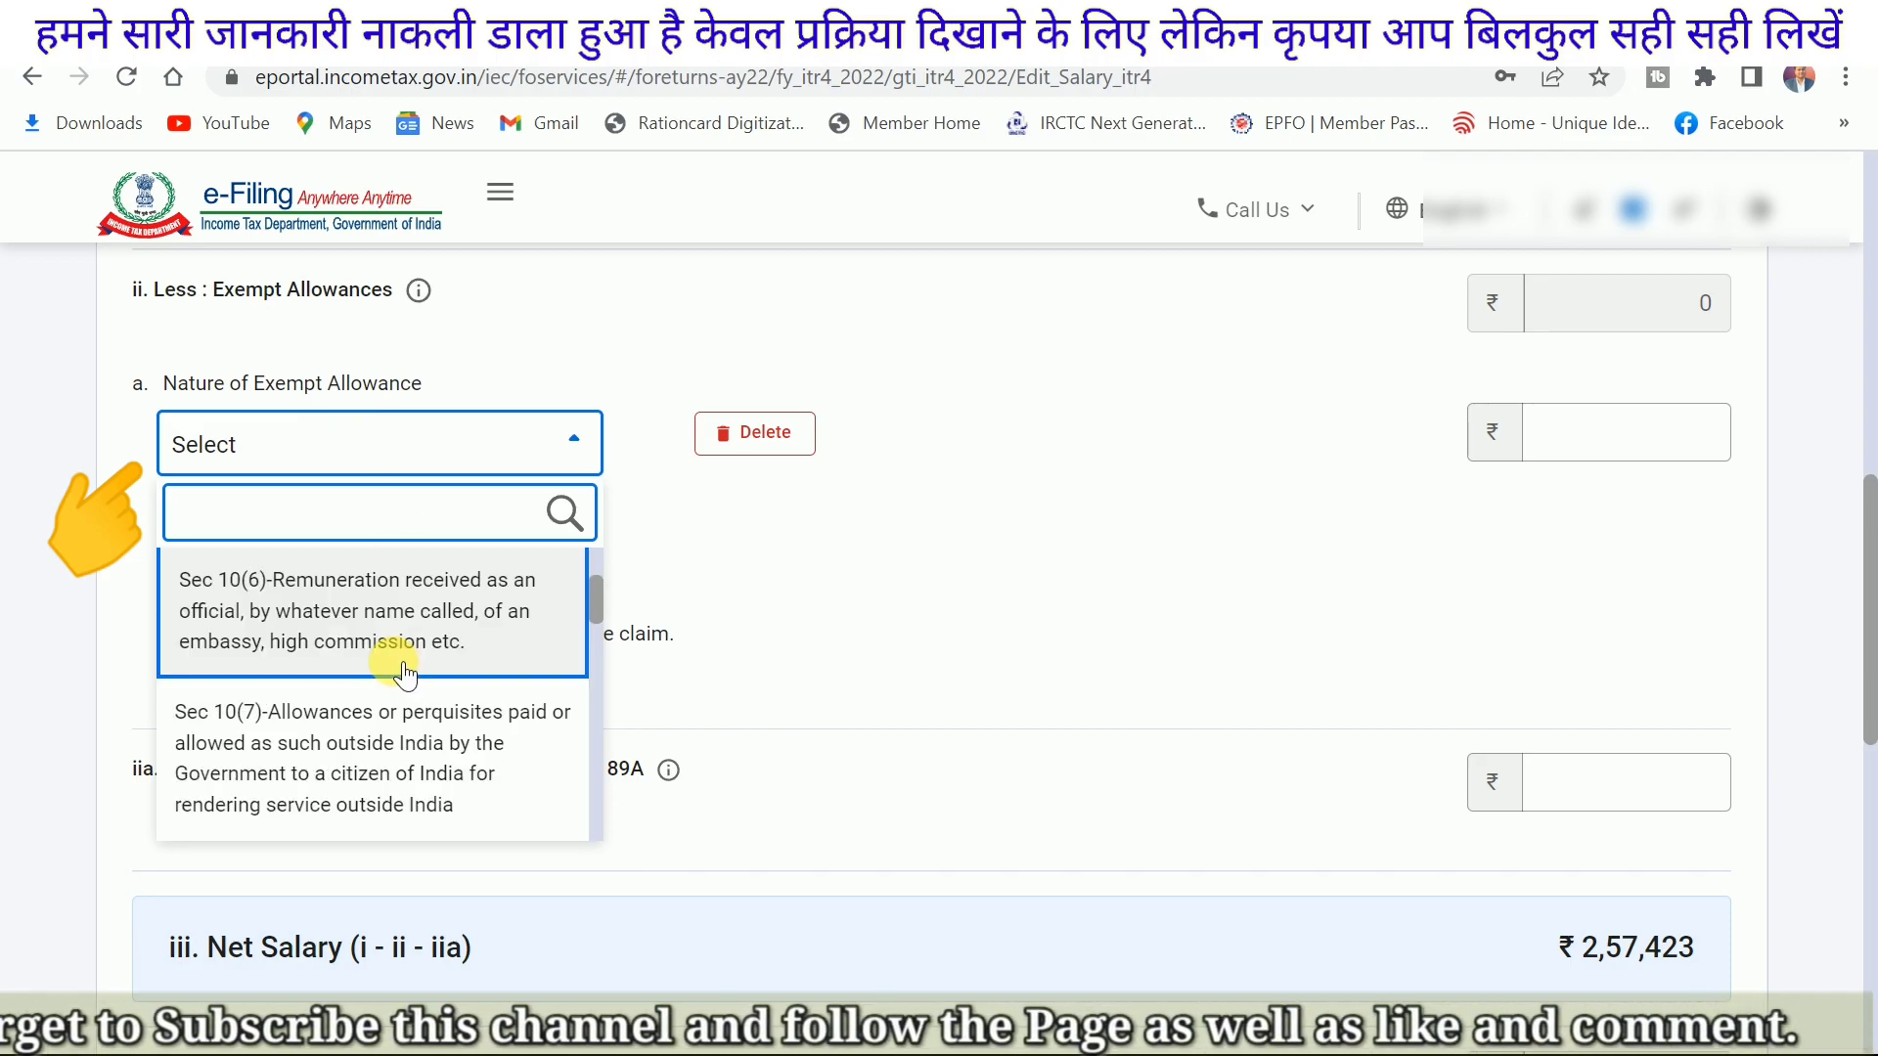
{"action": "scroll", "coordinate": [404, 673], "scroll_direction": "down", "scroll_amount": 1}
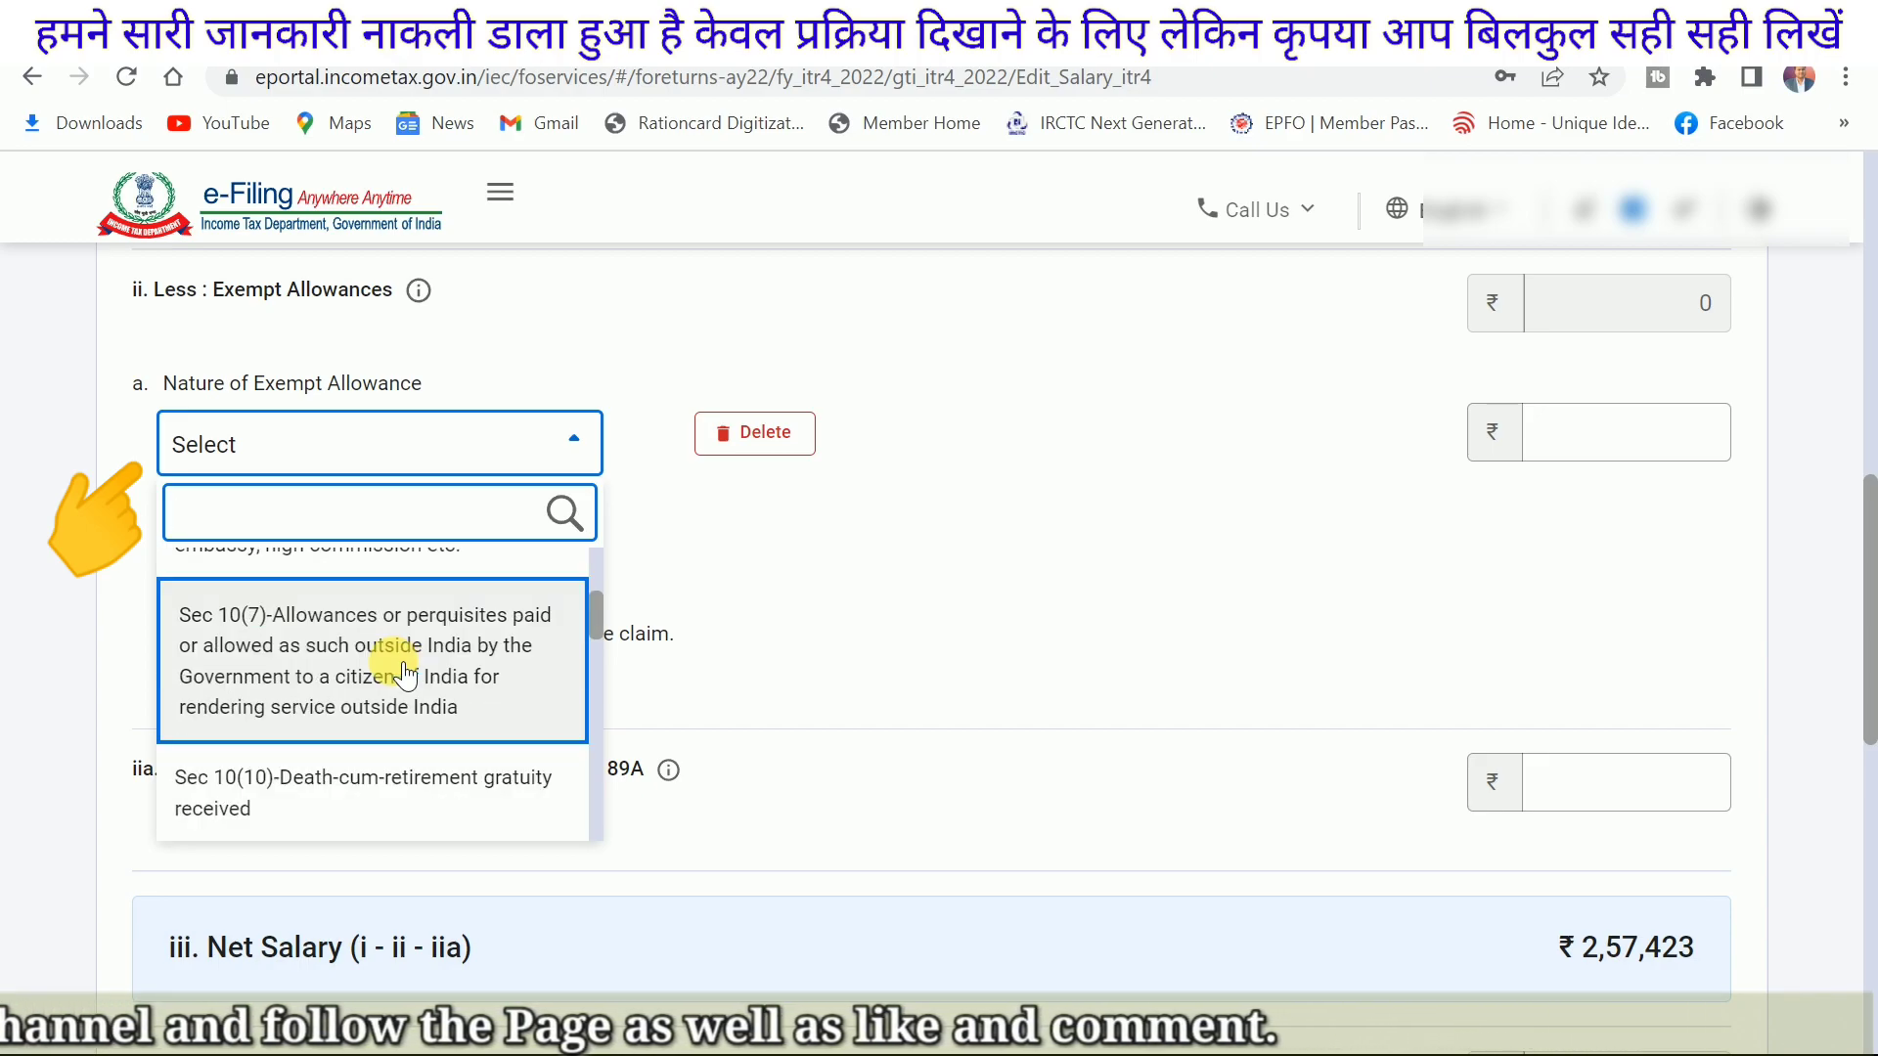
{"action": "key", "text": "Down"}
{"action": "scroll", "coordinate": [404, 673], "scroll_direction": "down", "scroll_amount": 1}
{"action": "key", "text": "Down"}
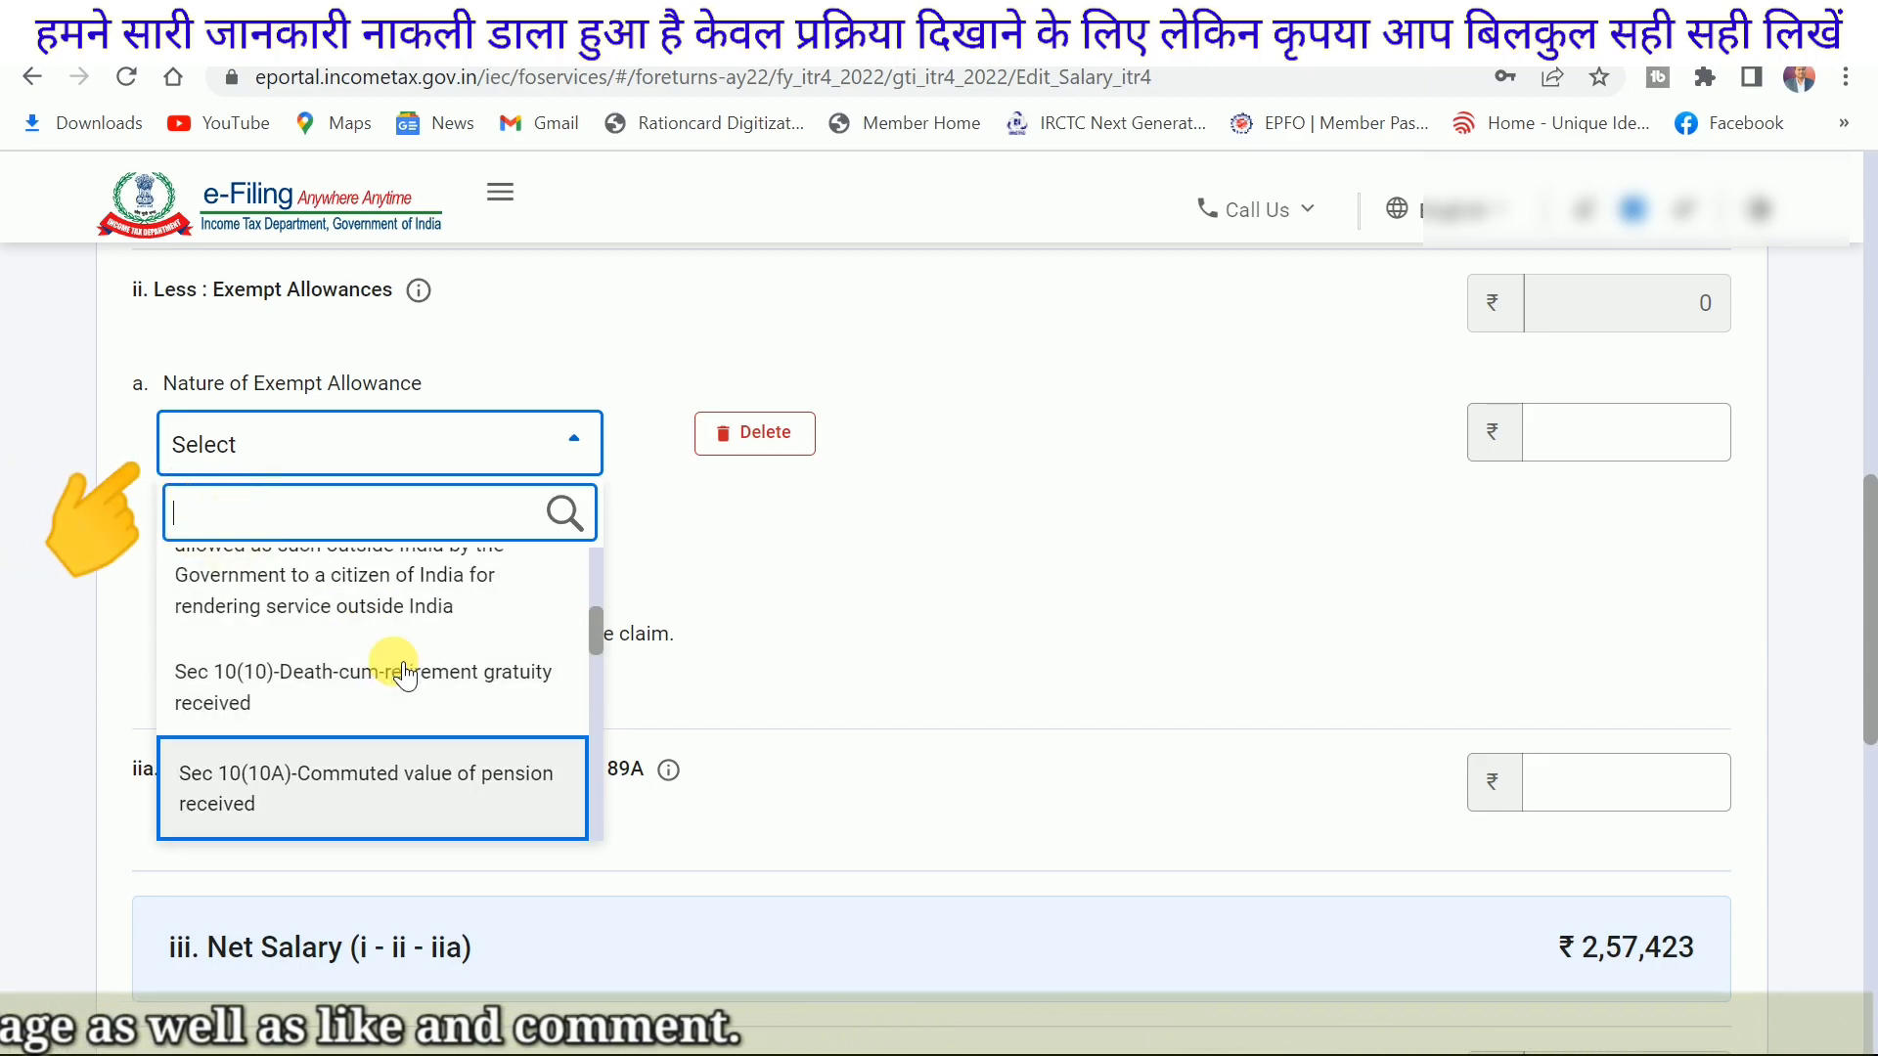
{"action": "scroll", "coordinate": [404, 672], "scroll_direction": "down", "scroll_amount": 1}
{"action": "key", "text": "Down"}
{"action": "key", "text": "Down"}
{"action": "key", "text": "Down"}
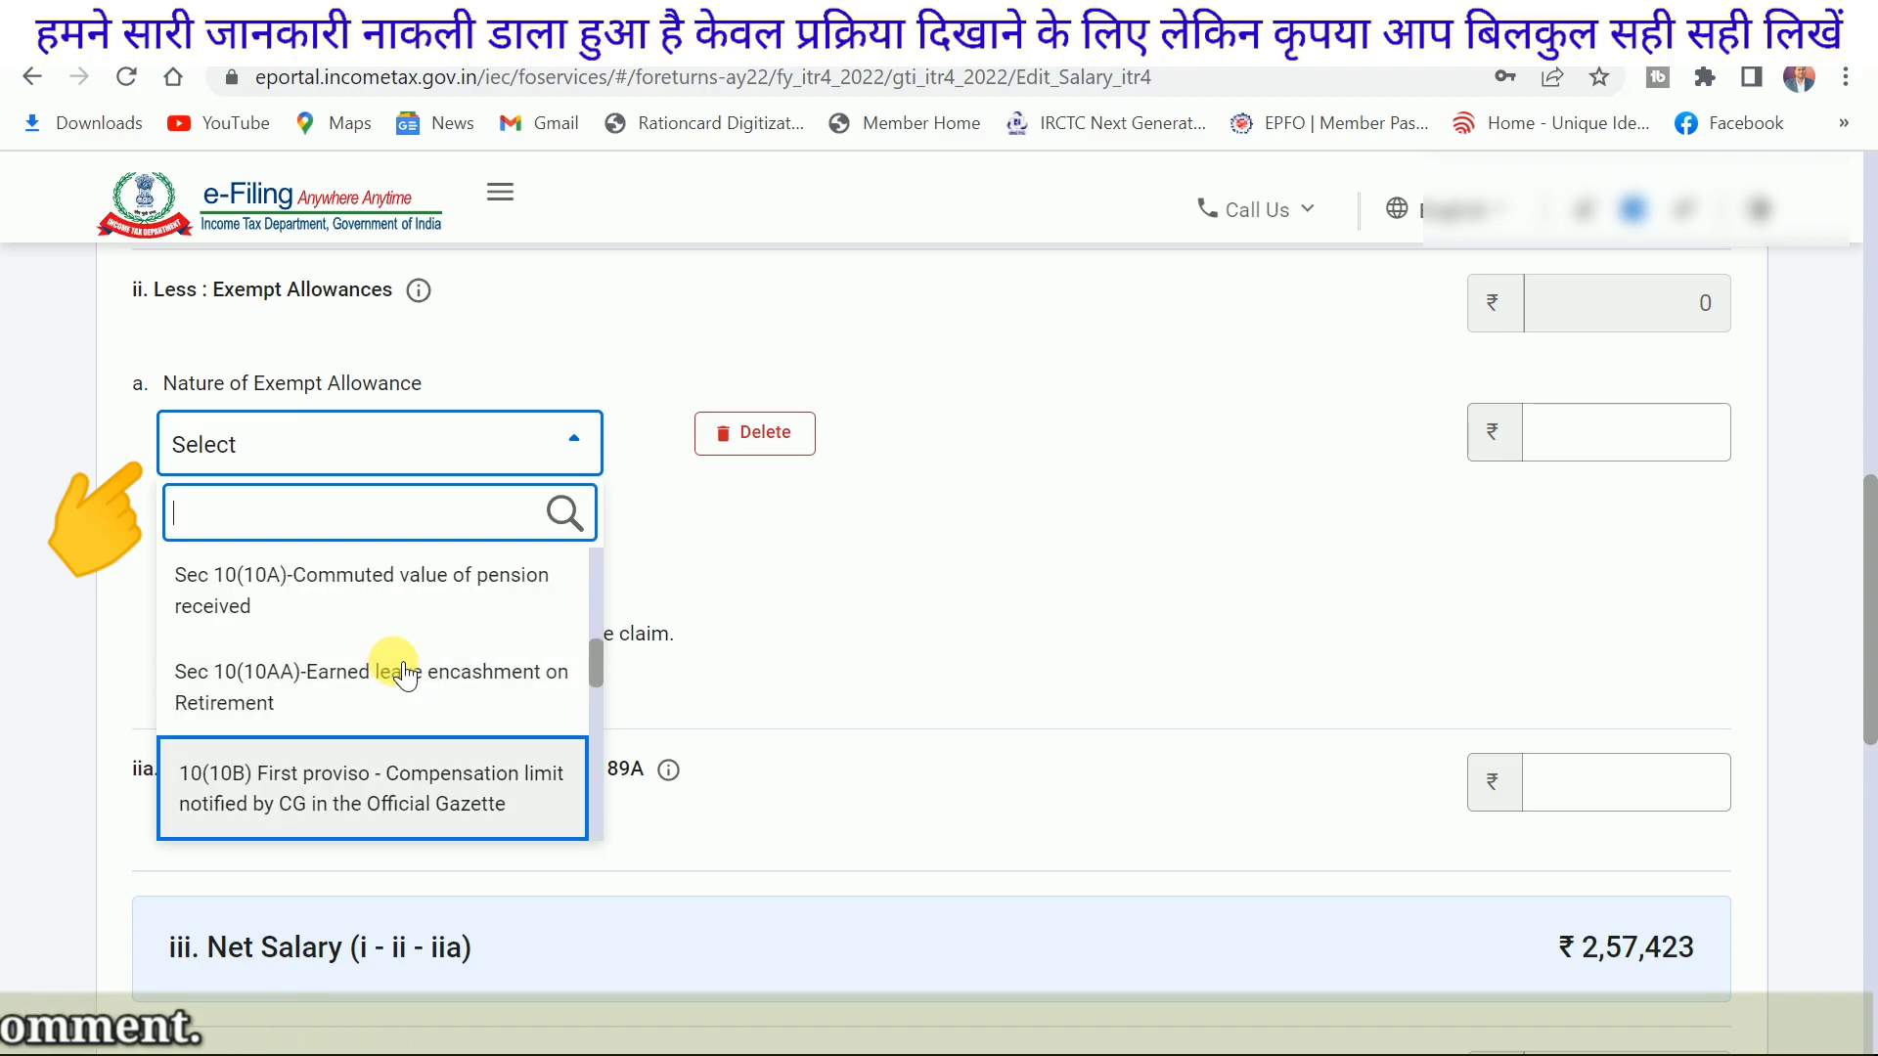
{"action": "key", "text": "Down"}
{"action": "key", "text": "Down"}
{"action": "key", "text": "Down"}
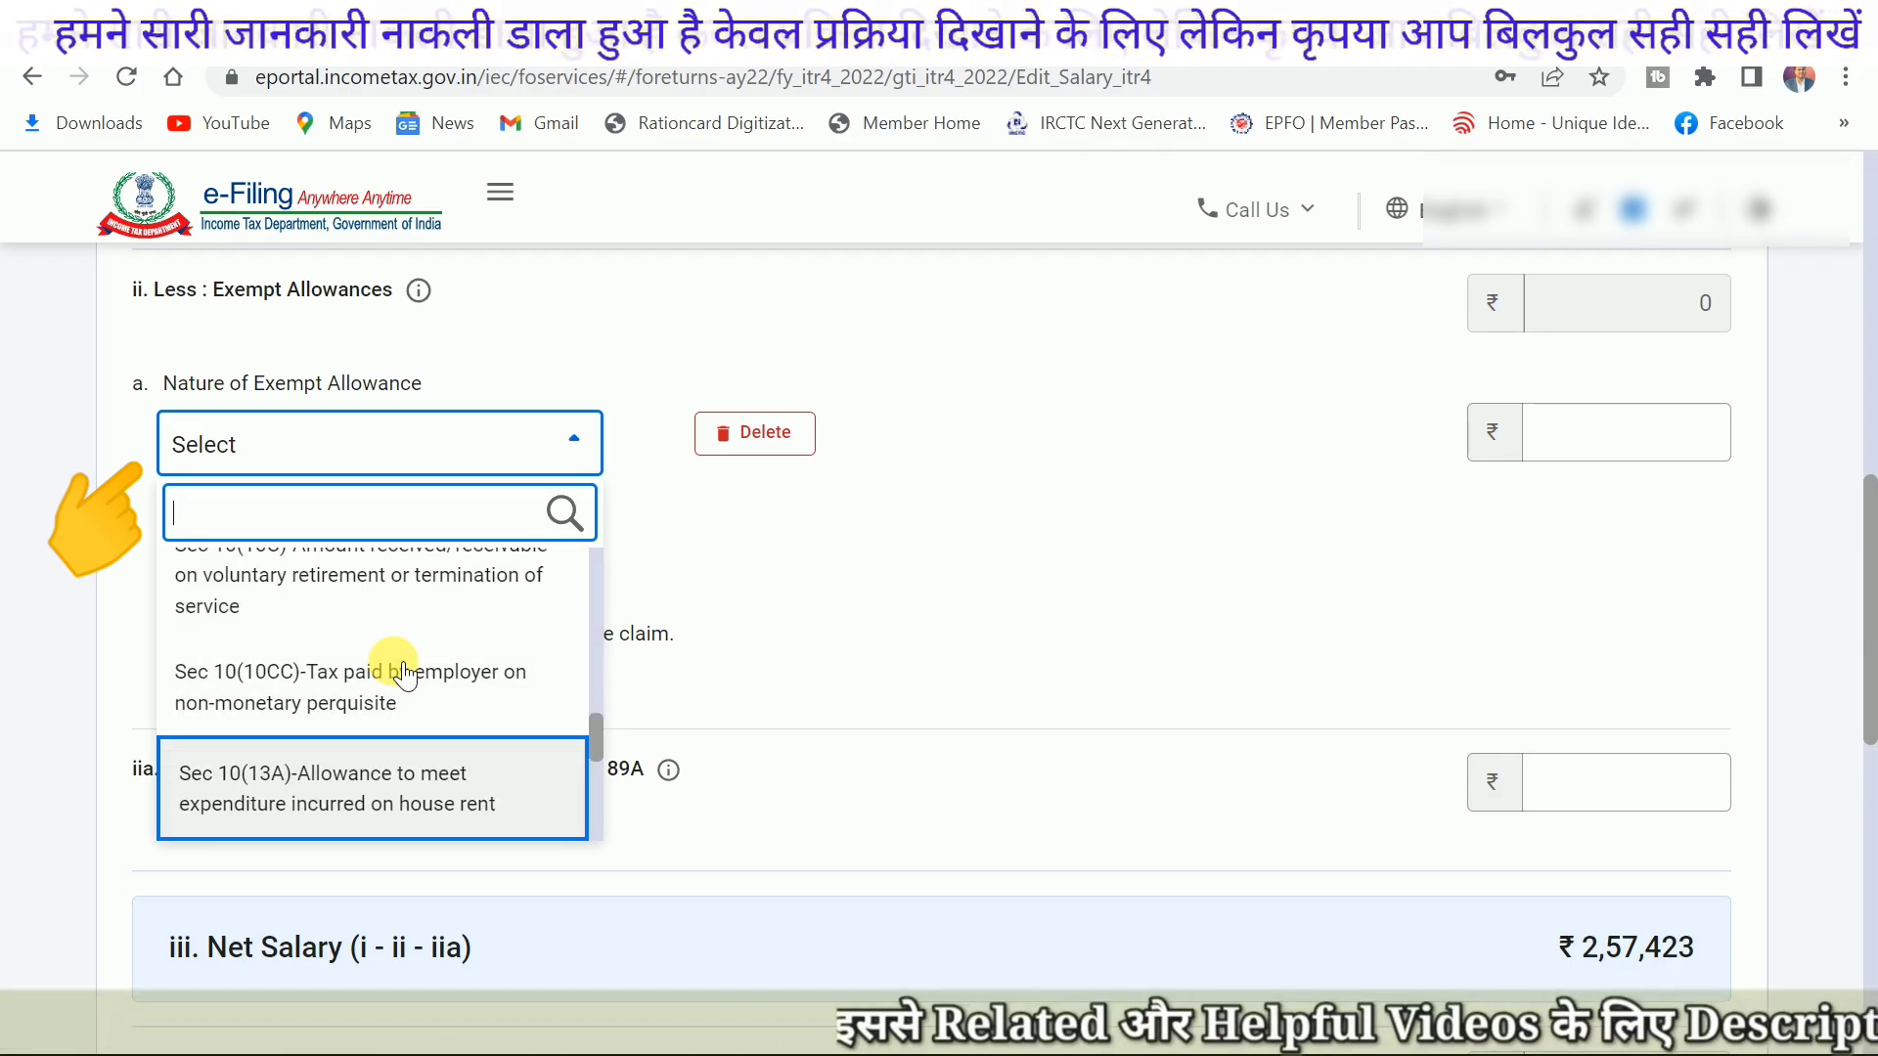
{"action": "key", "text": "Down"}
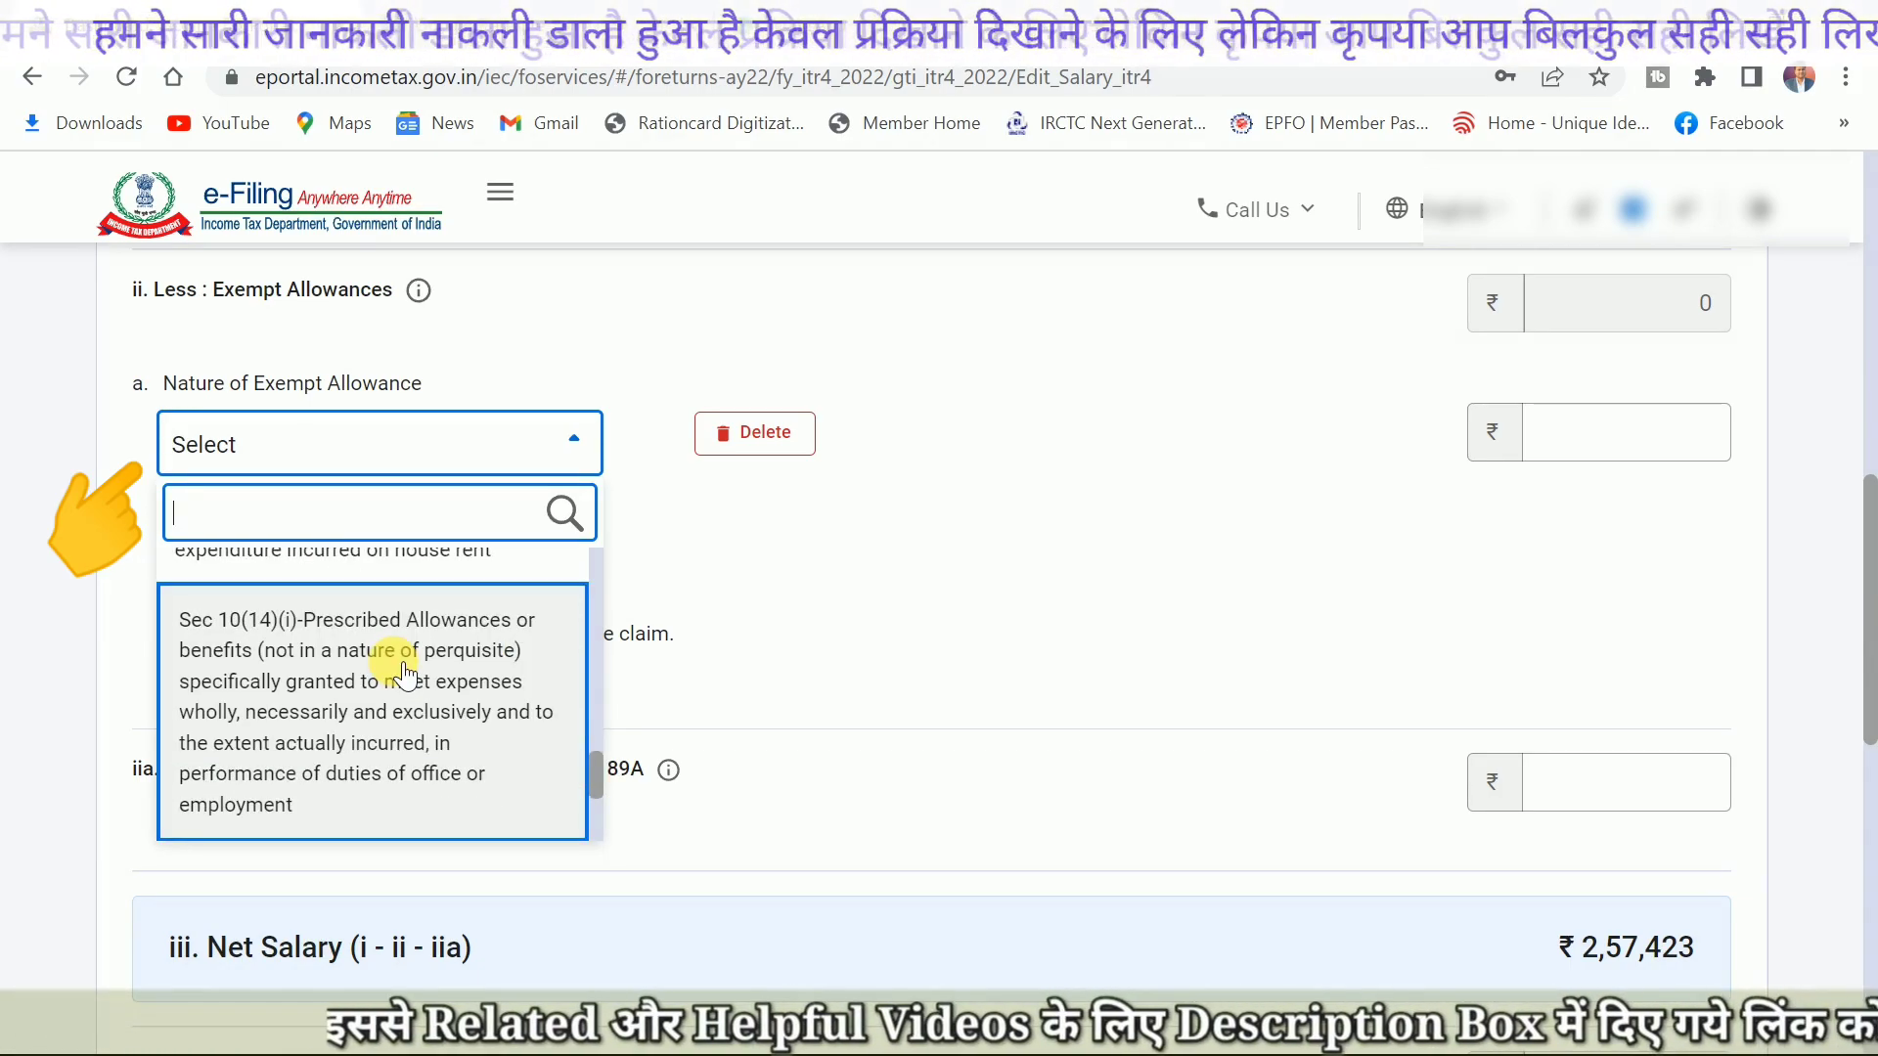
{"action": "key", "text": "Down"}
{"action": "key", "text": "Down"}
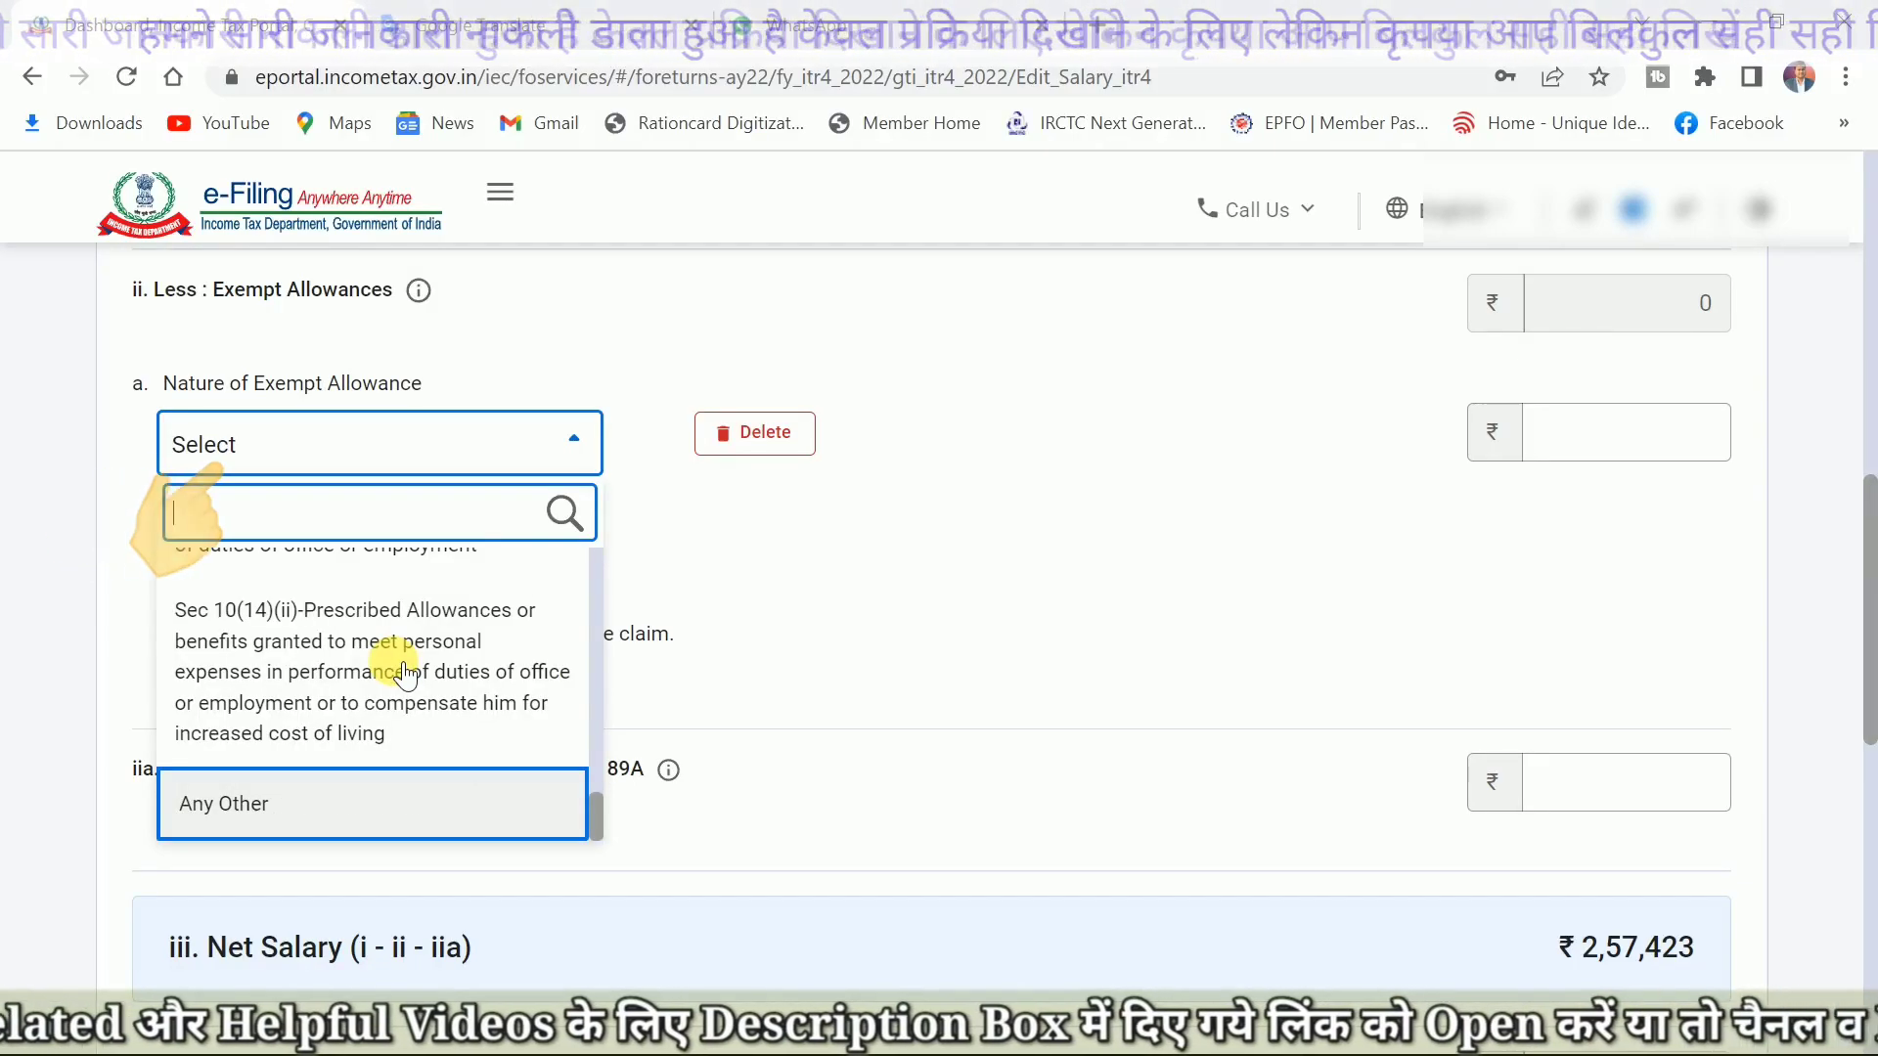
{"action": "left_click", "coordinate": [338, 804]}
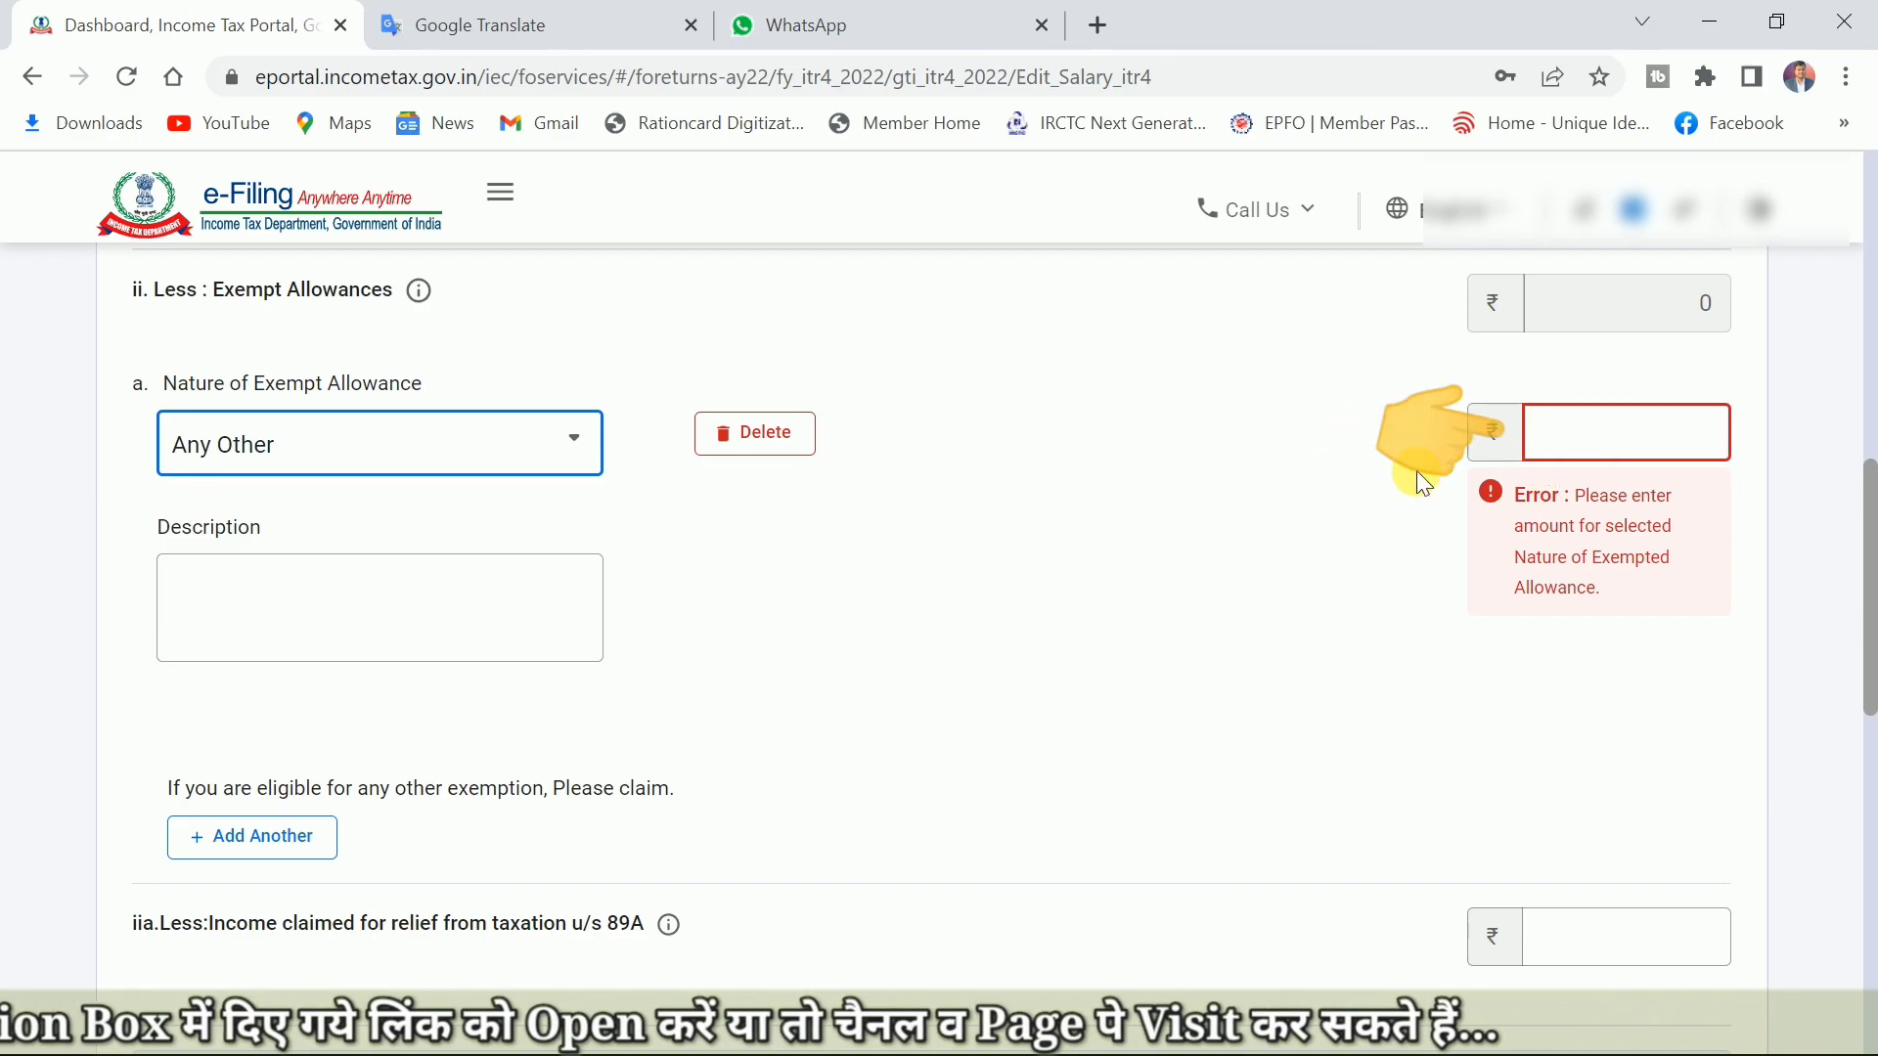
Step: Delete the exempt allowance entry from the salary details
{"action": "left_click", "coordinate": [790, 440]}
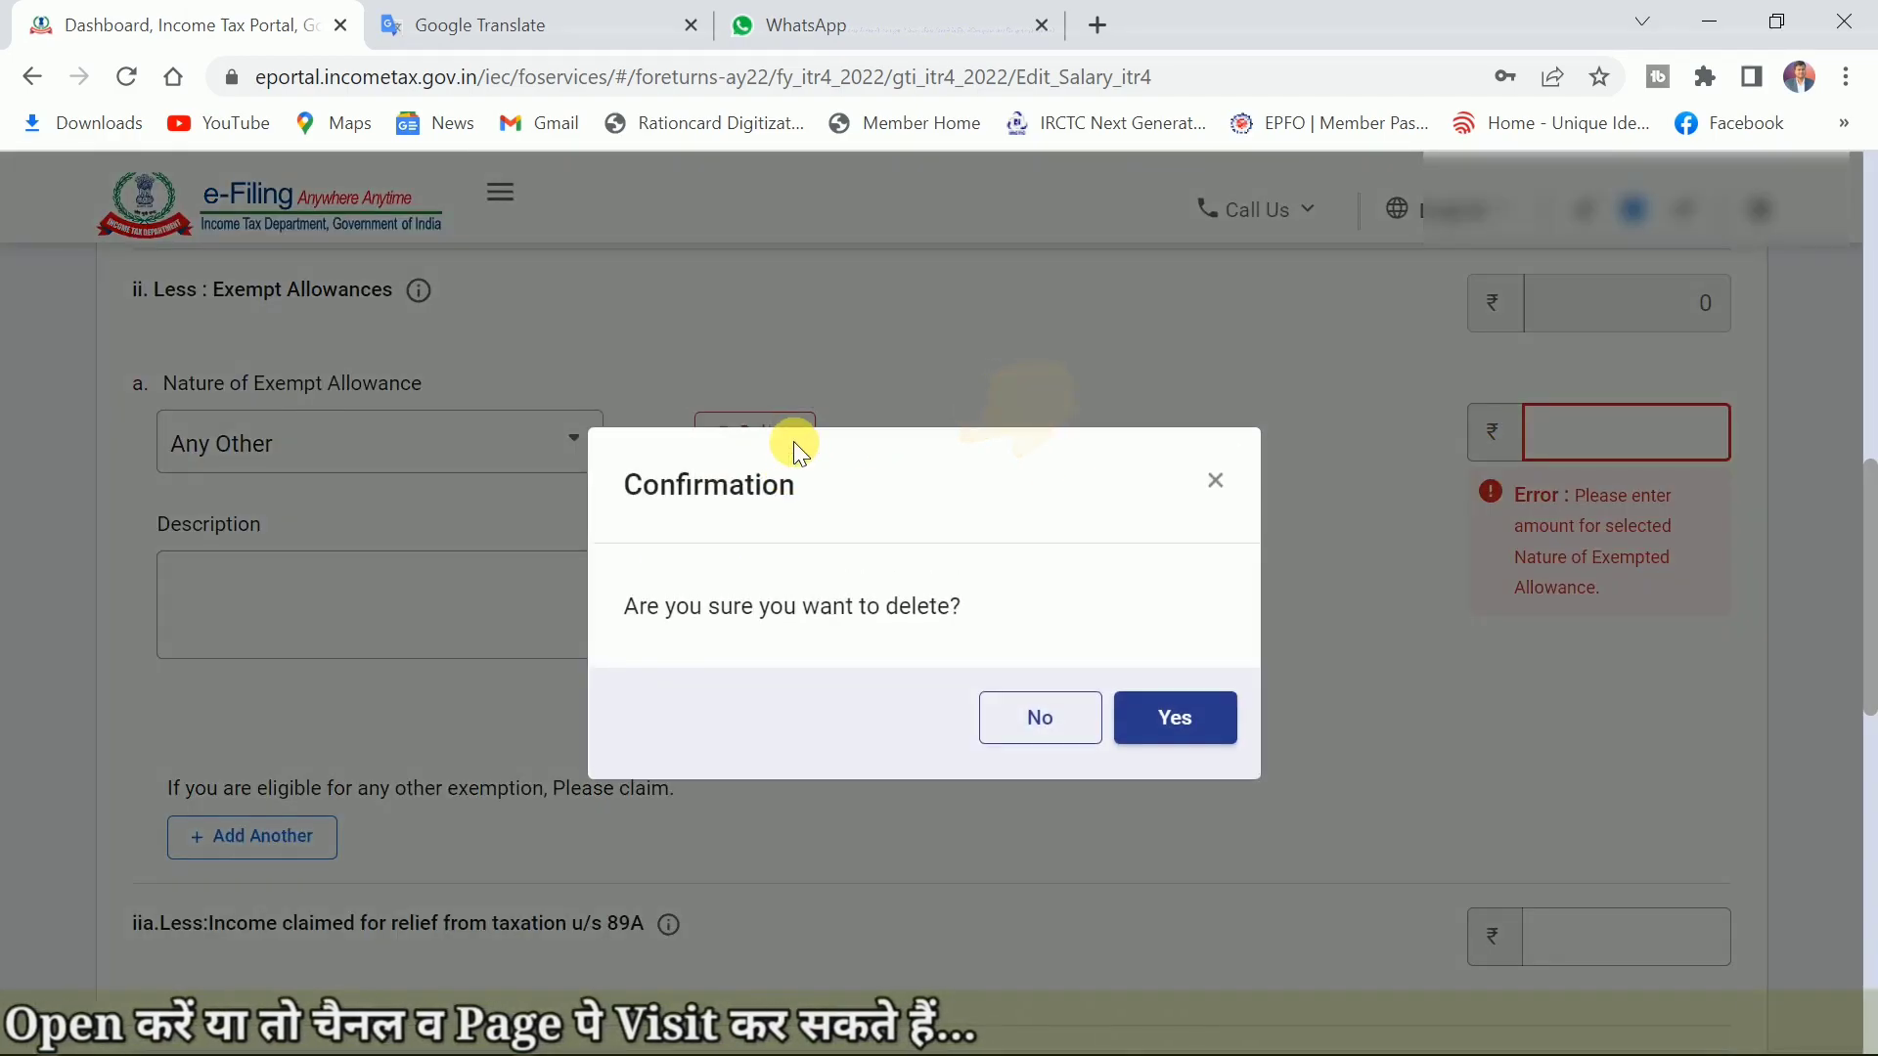
{"action": "left_click", "coordinate": [1191, 724]}
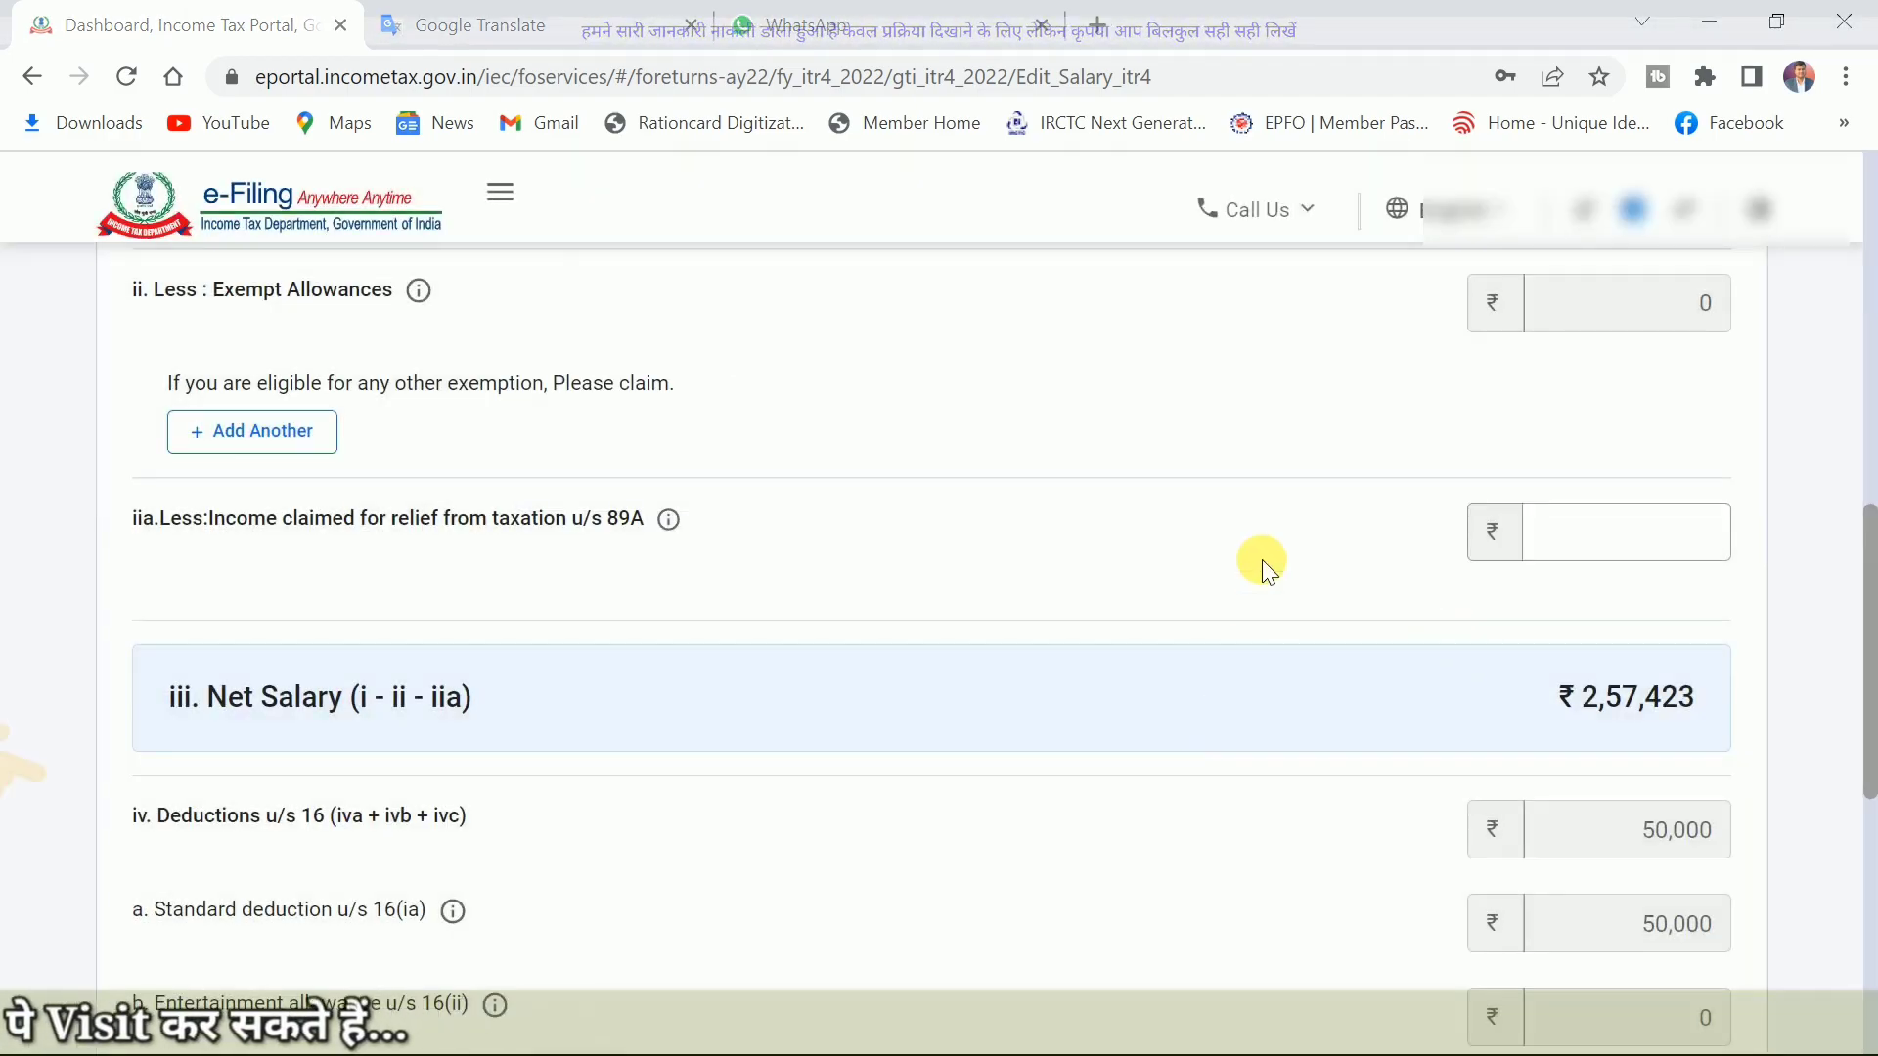
Step: Read the Form-16 hint for professional tax under section 16(iii)
{"action": "scroll", "coordinate": [955, 571], "scroll_direction": "down", "scroll_amount": 3}
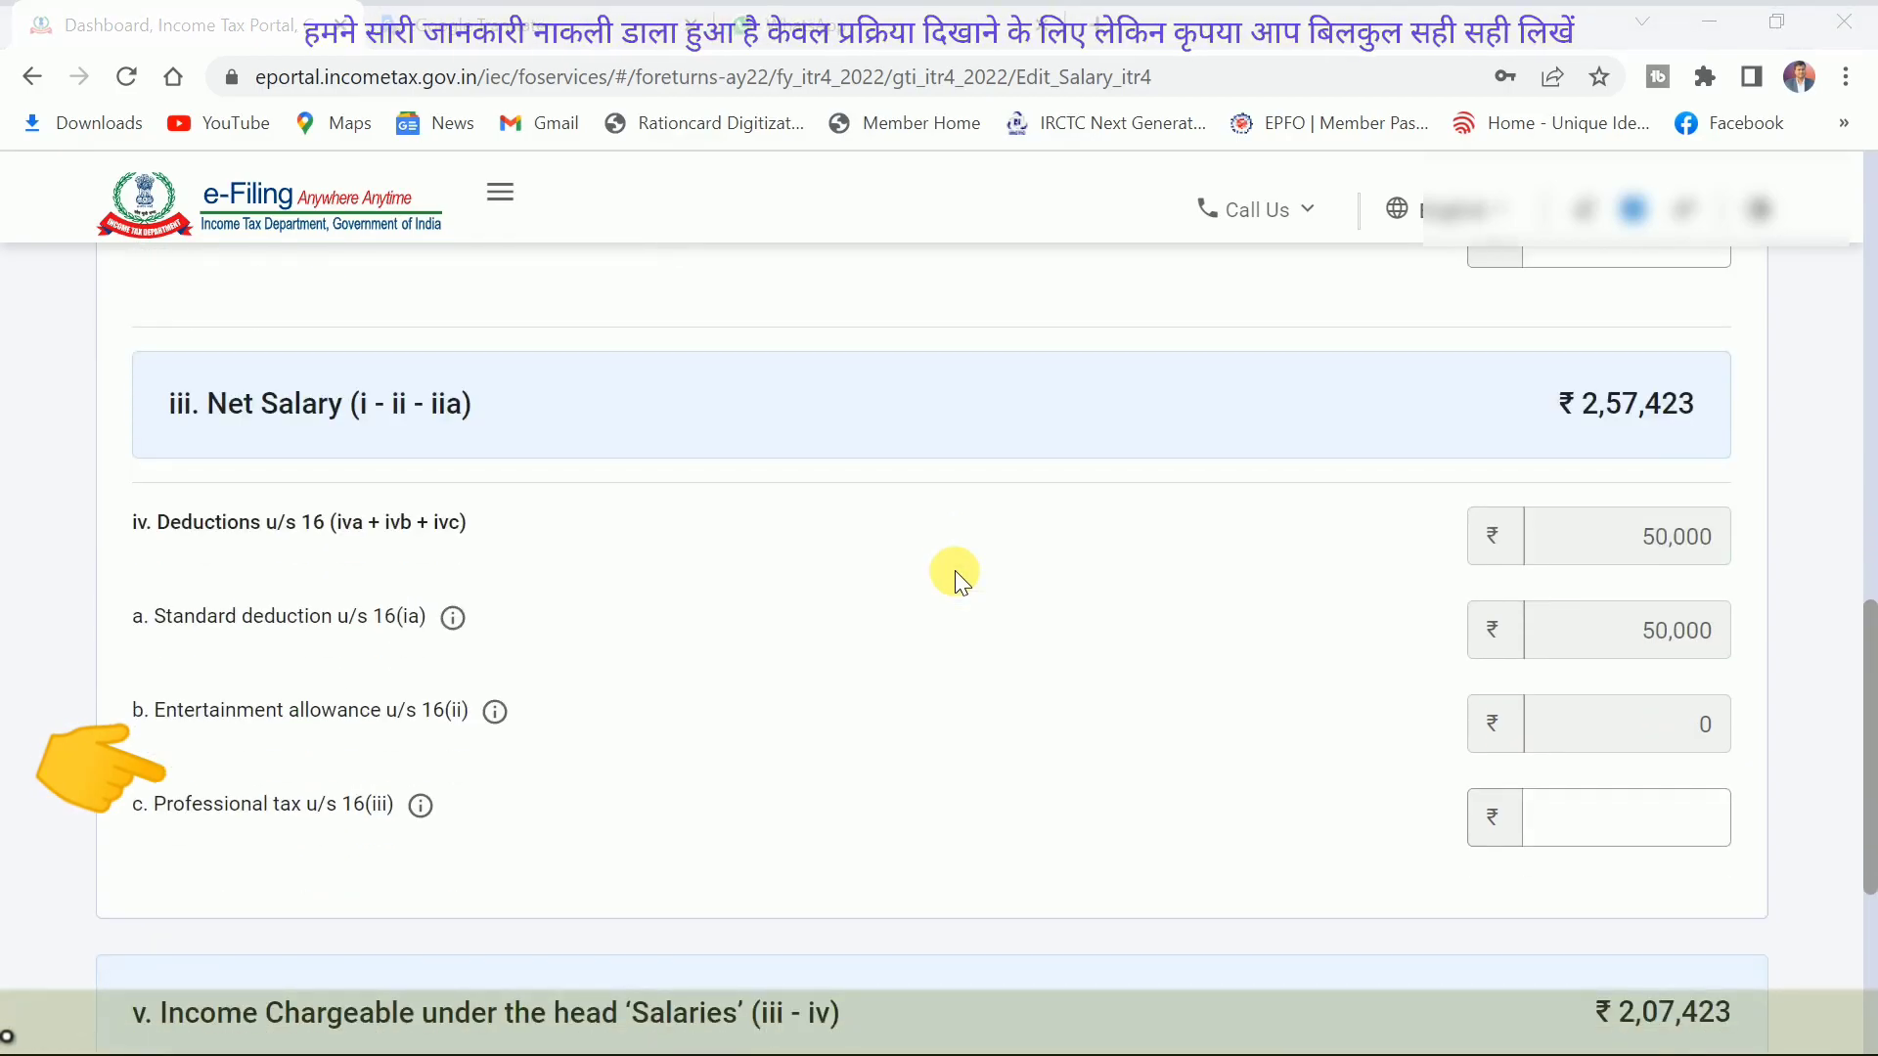
{"action": "left_click", "coordinate": [164, 815]}
{"action": "left_click_drag", "start_coordinate": [159, 808], "coordinate": [365, 818]}
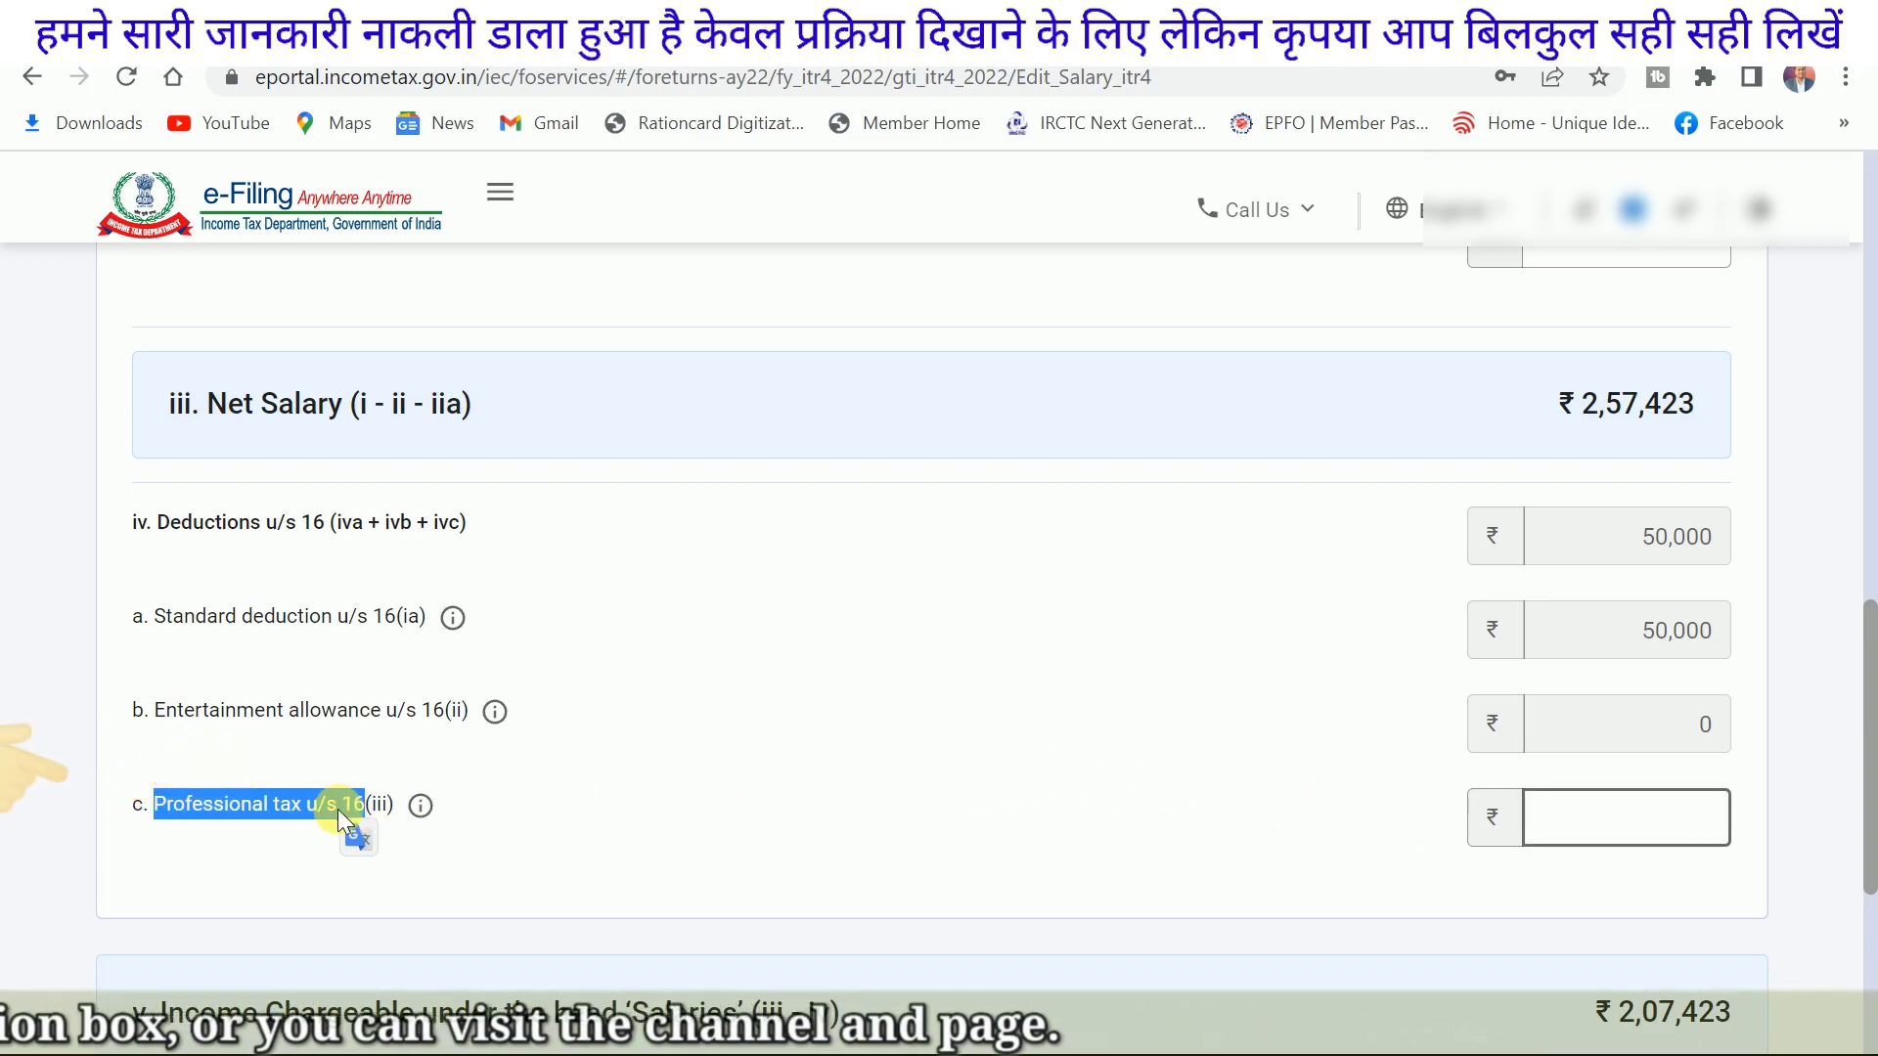
{"action": "left_click", "coordinate": [423, 814]}
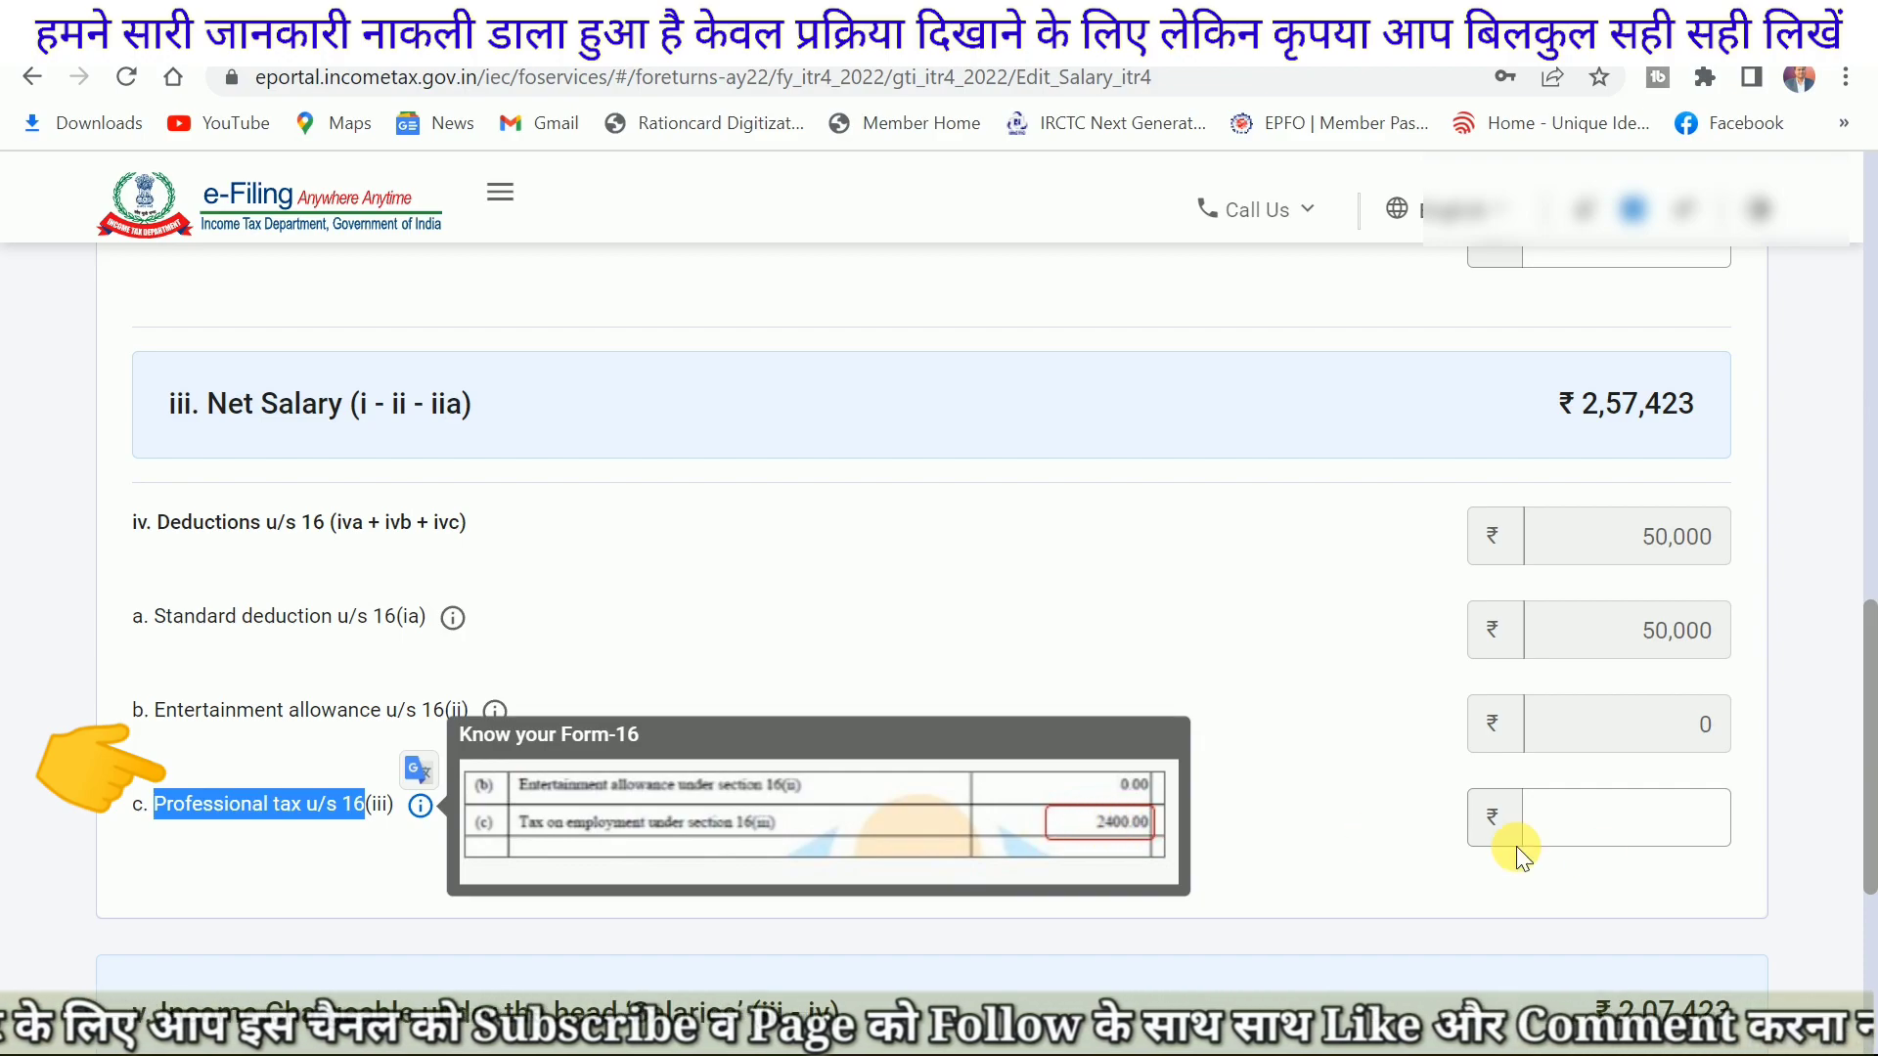
{"action": "left_click", "coordinate": [1367, 823]}
Step: Save the salary income details, leaving professional tax under section 16(iii) blank
{"action": "scroll", "coordinate": [1269, 814], "scroll_direction": "down", "scroll_amount": 4}
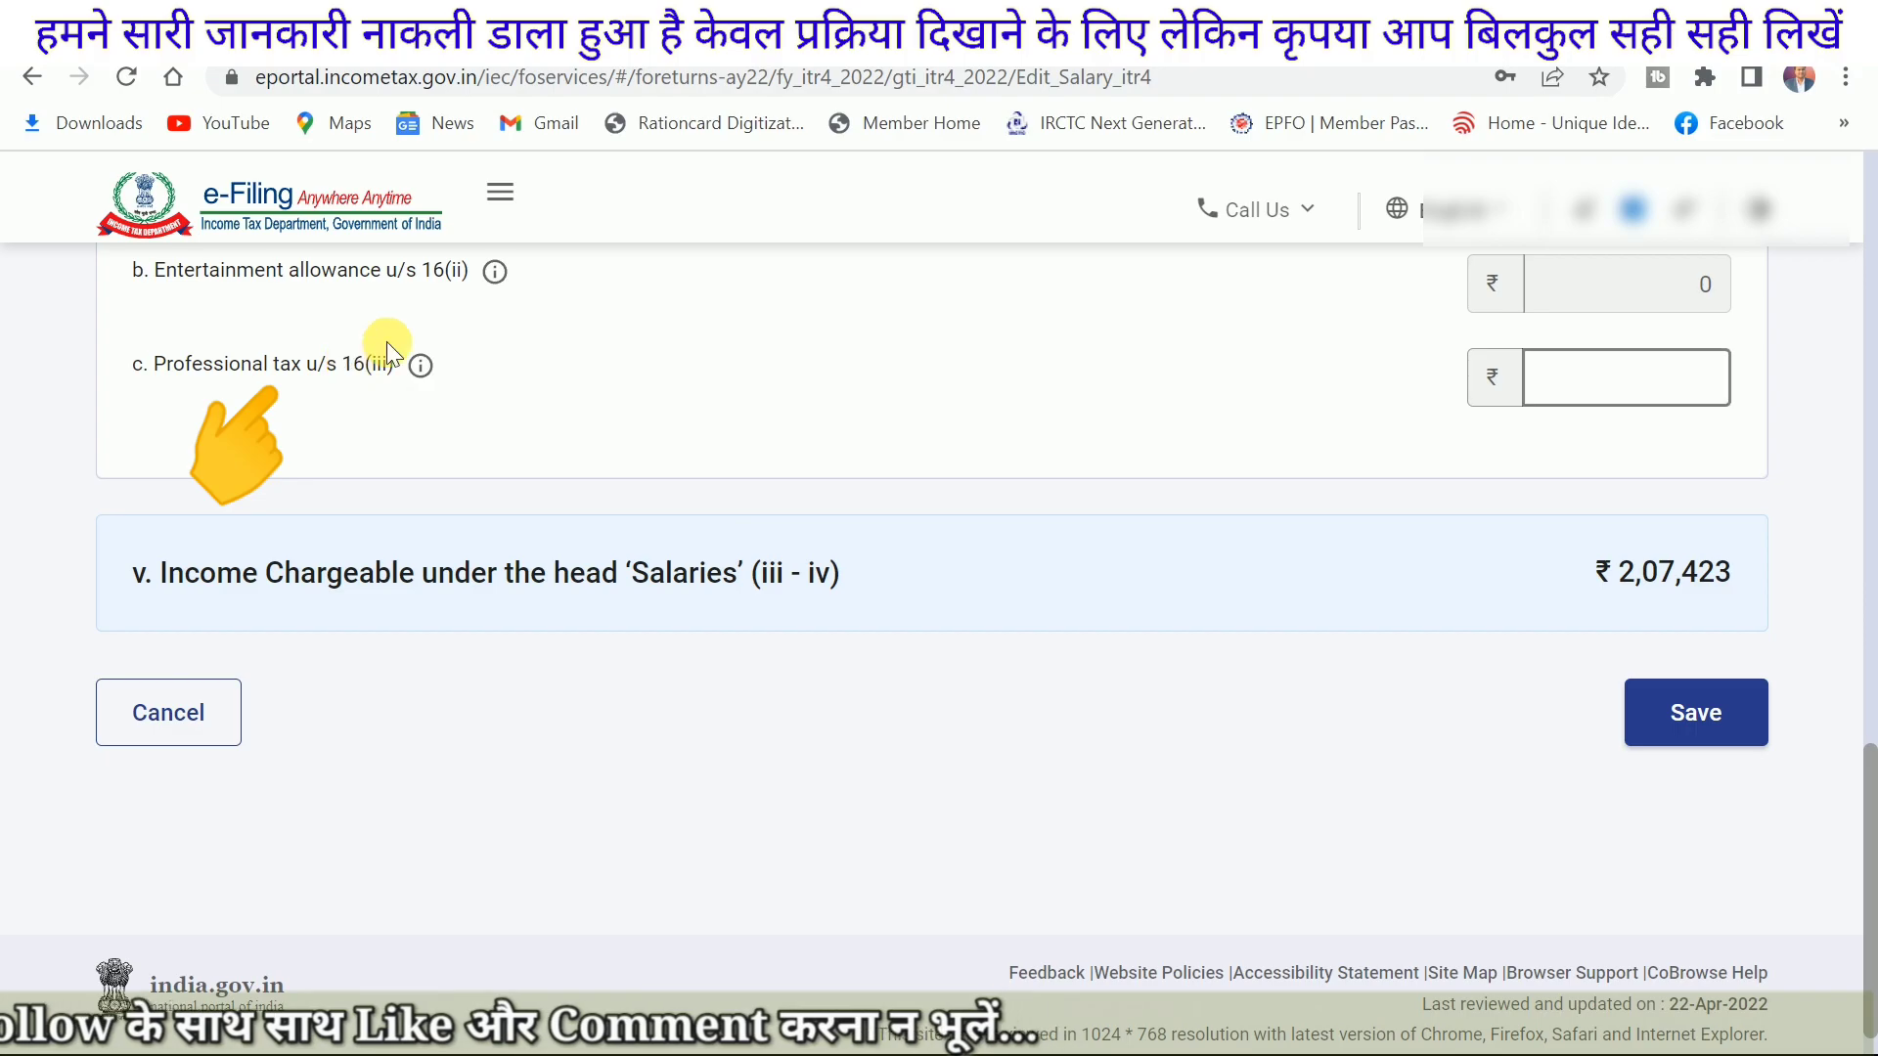
{"action": "left_click", "coordinate": [354, 376]}
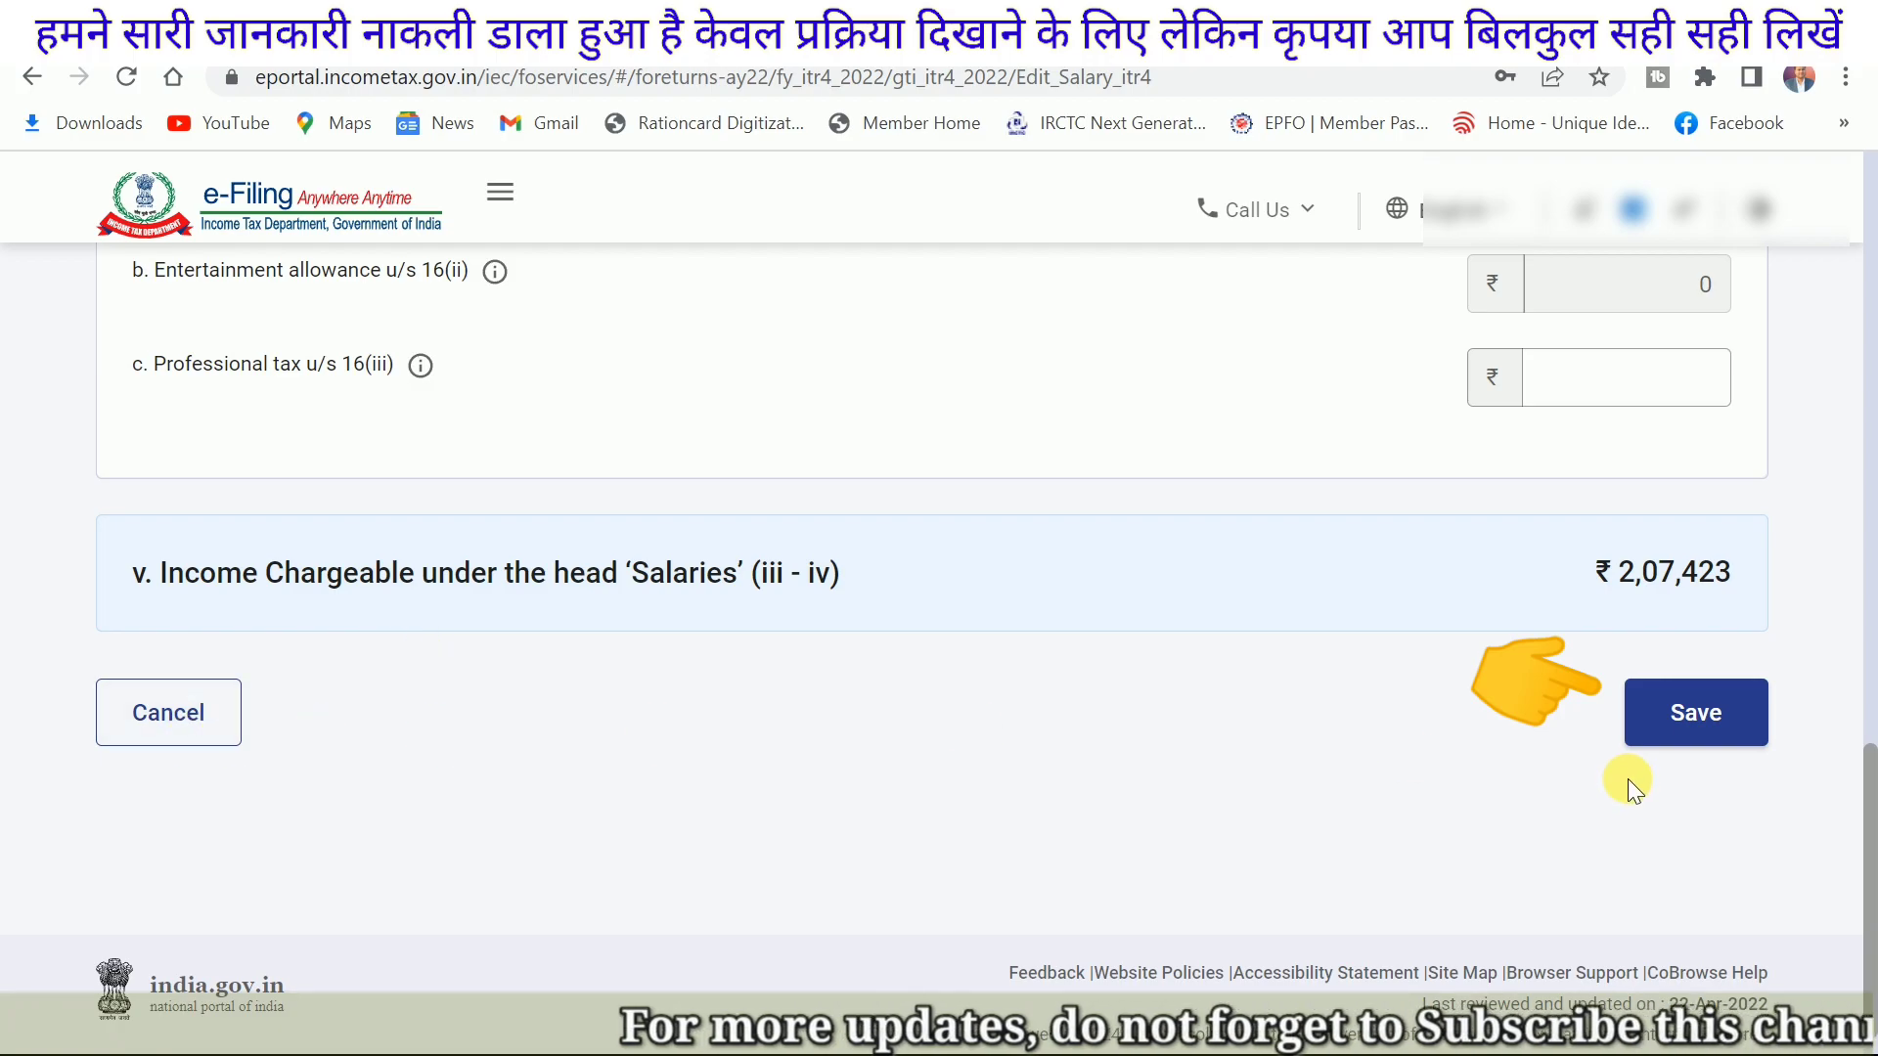
{"action": "left_click", "coordinate": [1700, 724]}
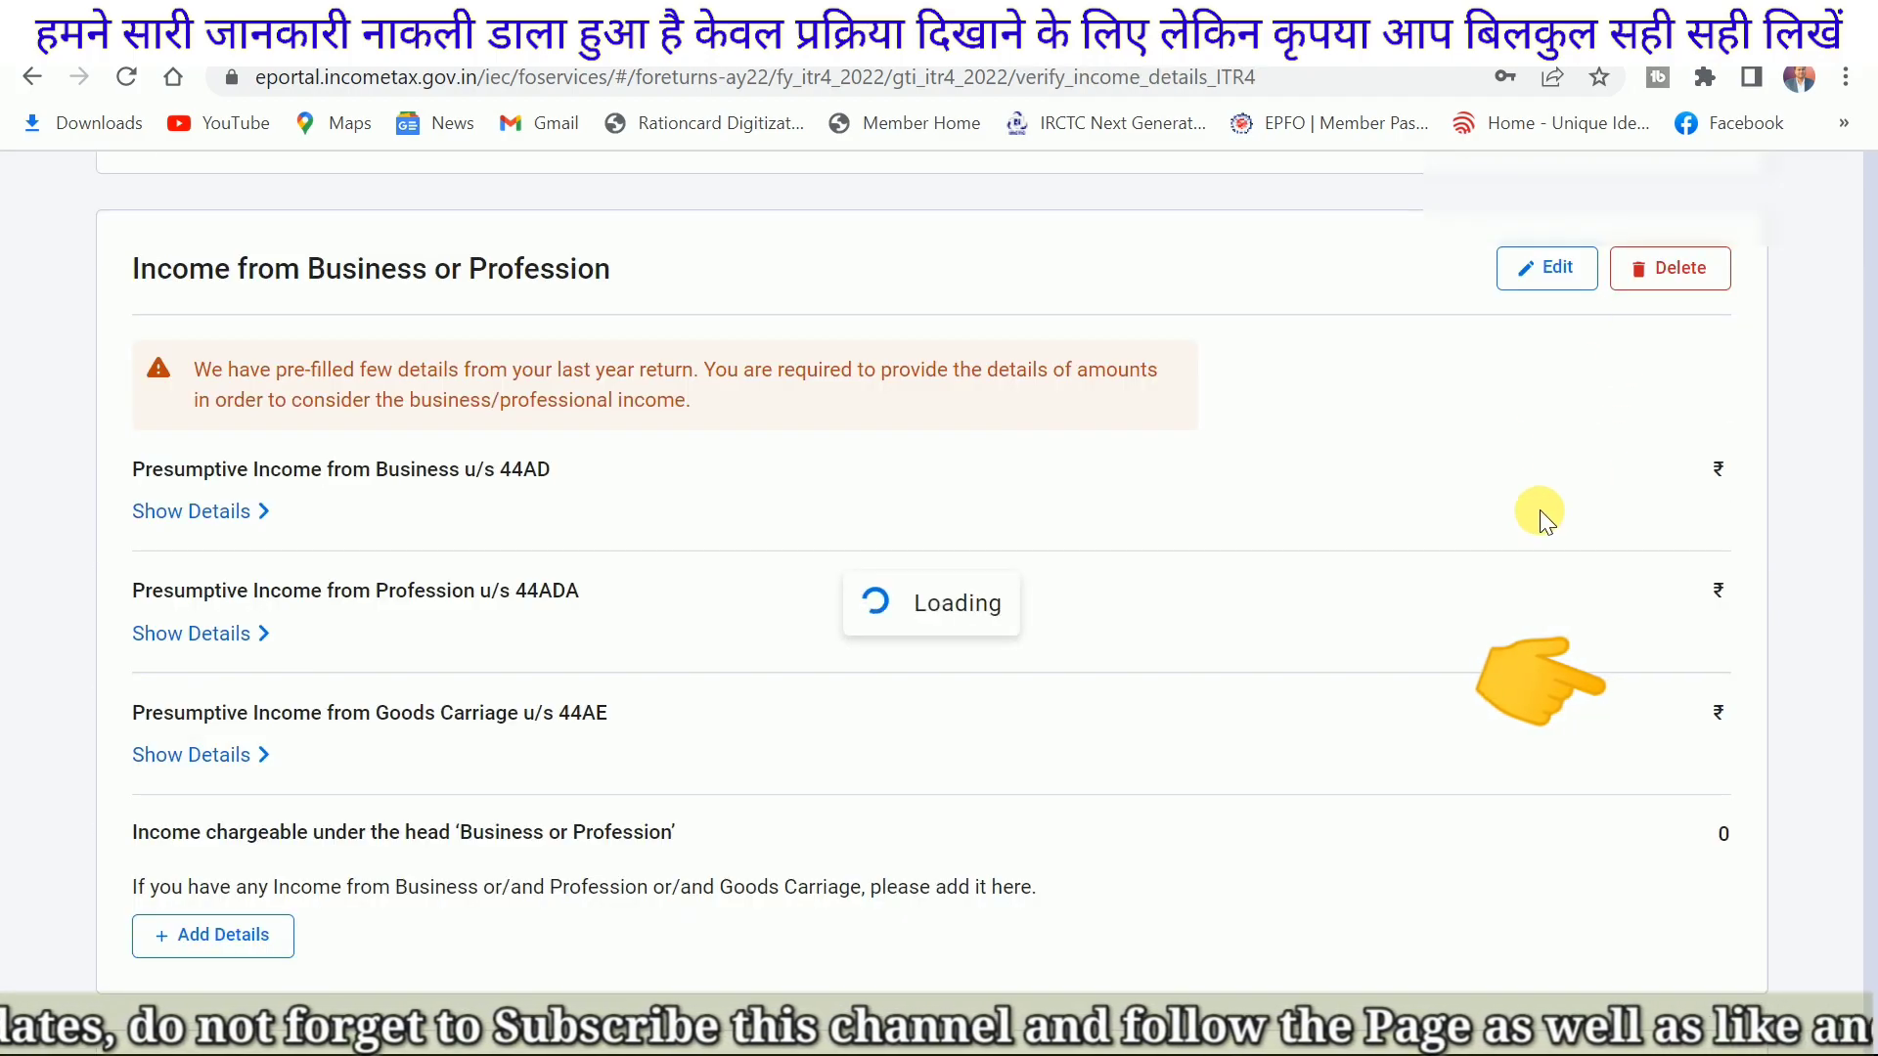
Step: Review the Type of House Property options in the house property income details and return to Gross Total Income without adding a property
{"action": "scroll", "coordinate": [1143, 566], "scroll_direction": "down", "scroll_amount": 5}
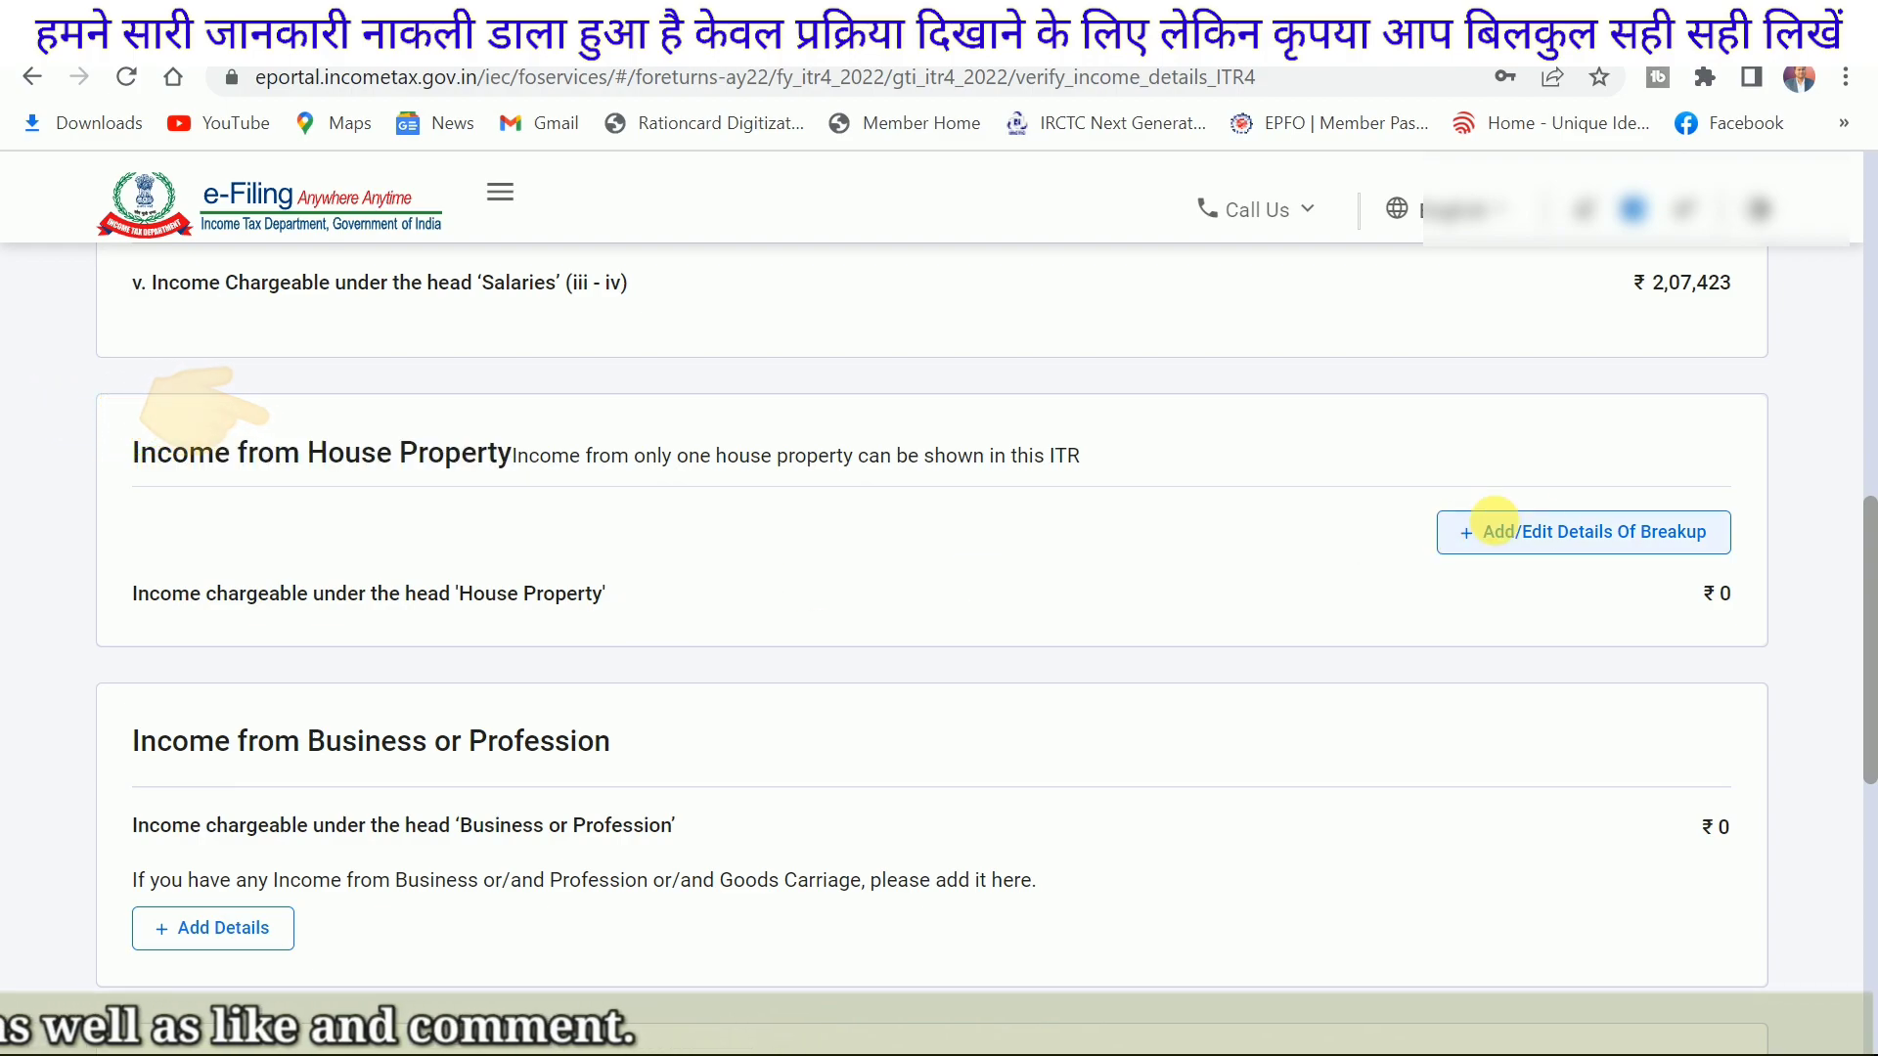
{"action": "left_click", "coordinate": [1550, 536]}
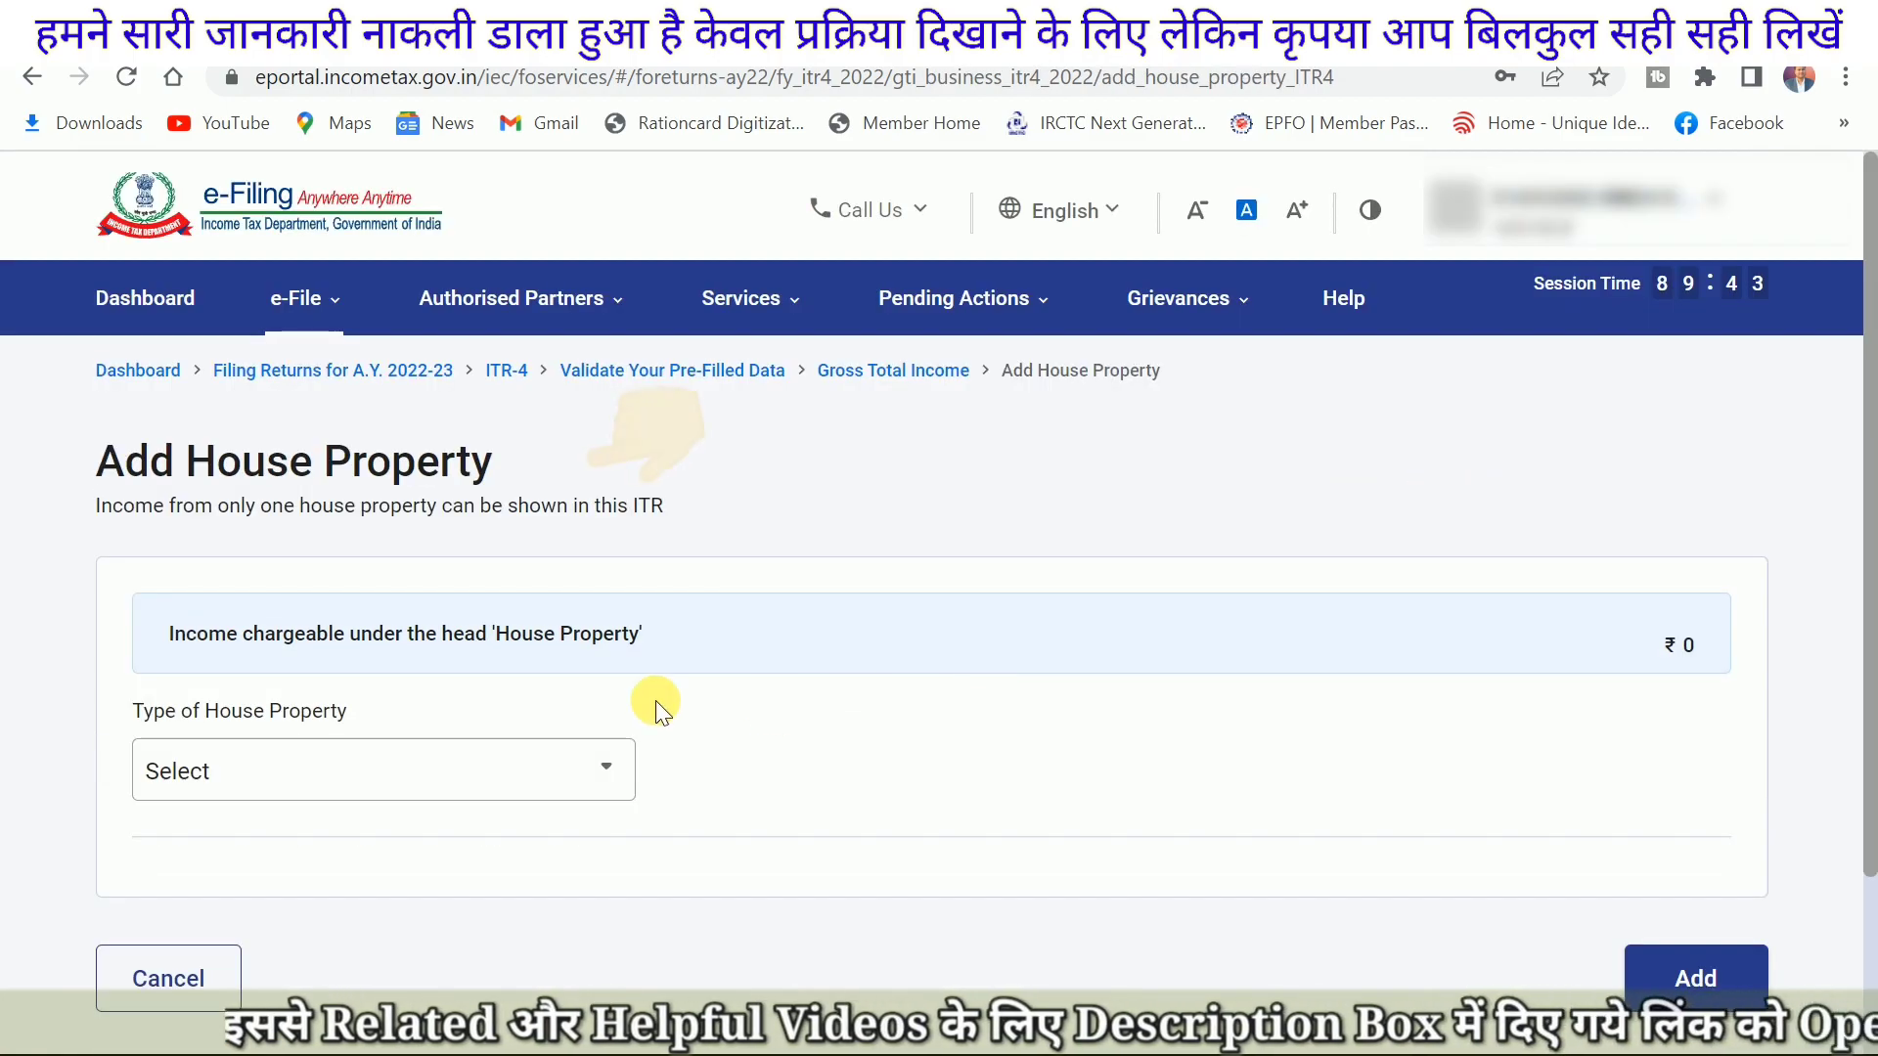
{"action": "left_click", "coordinate": [484, 767]}
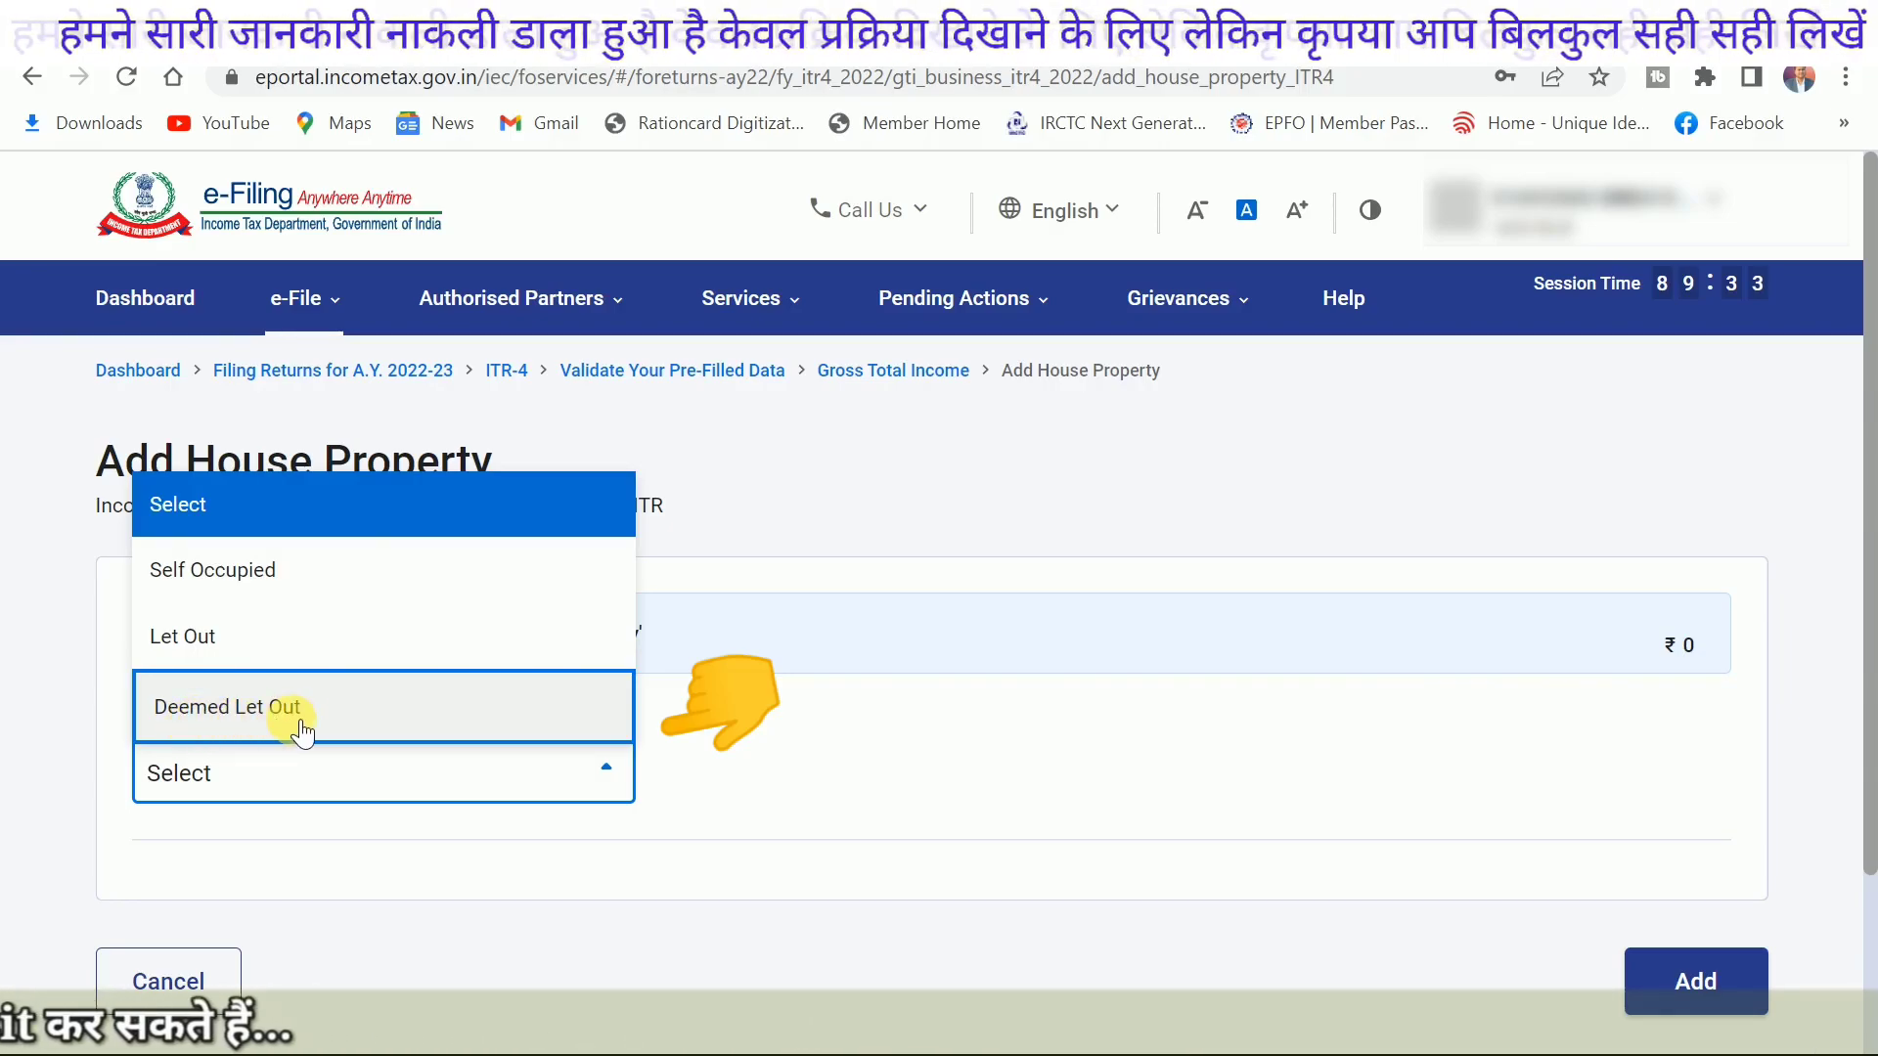
{"action": "left_click", "coordinate": [917, 770]}
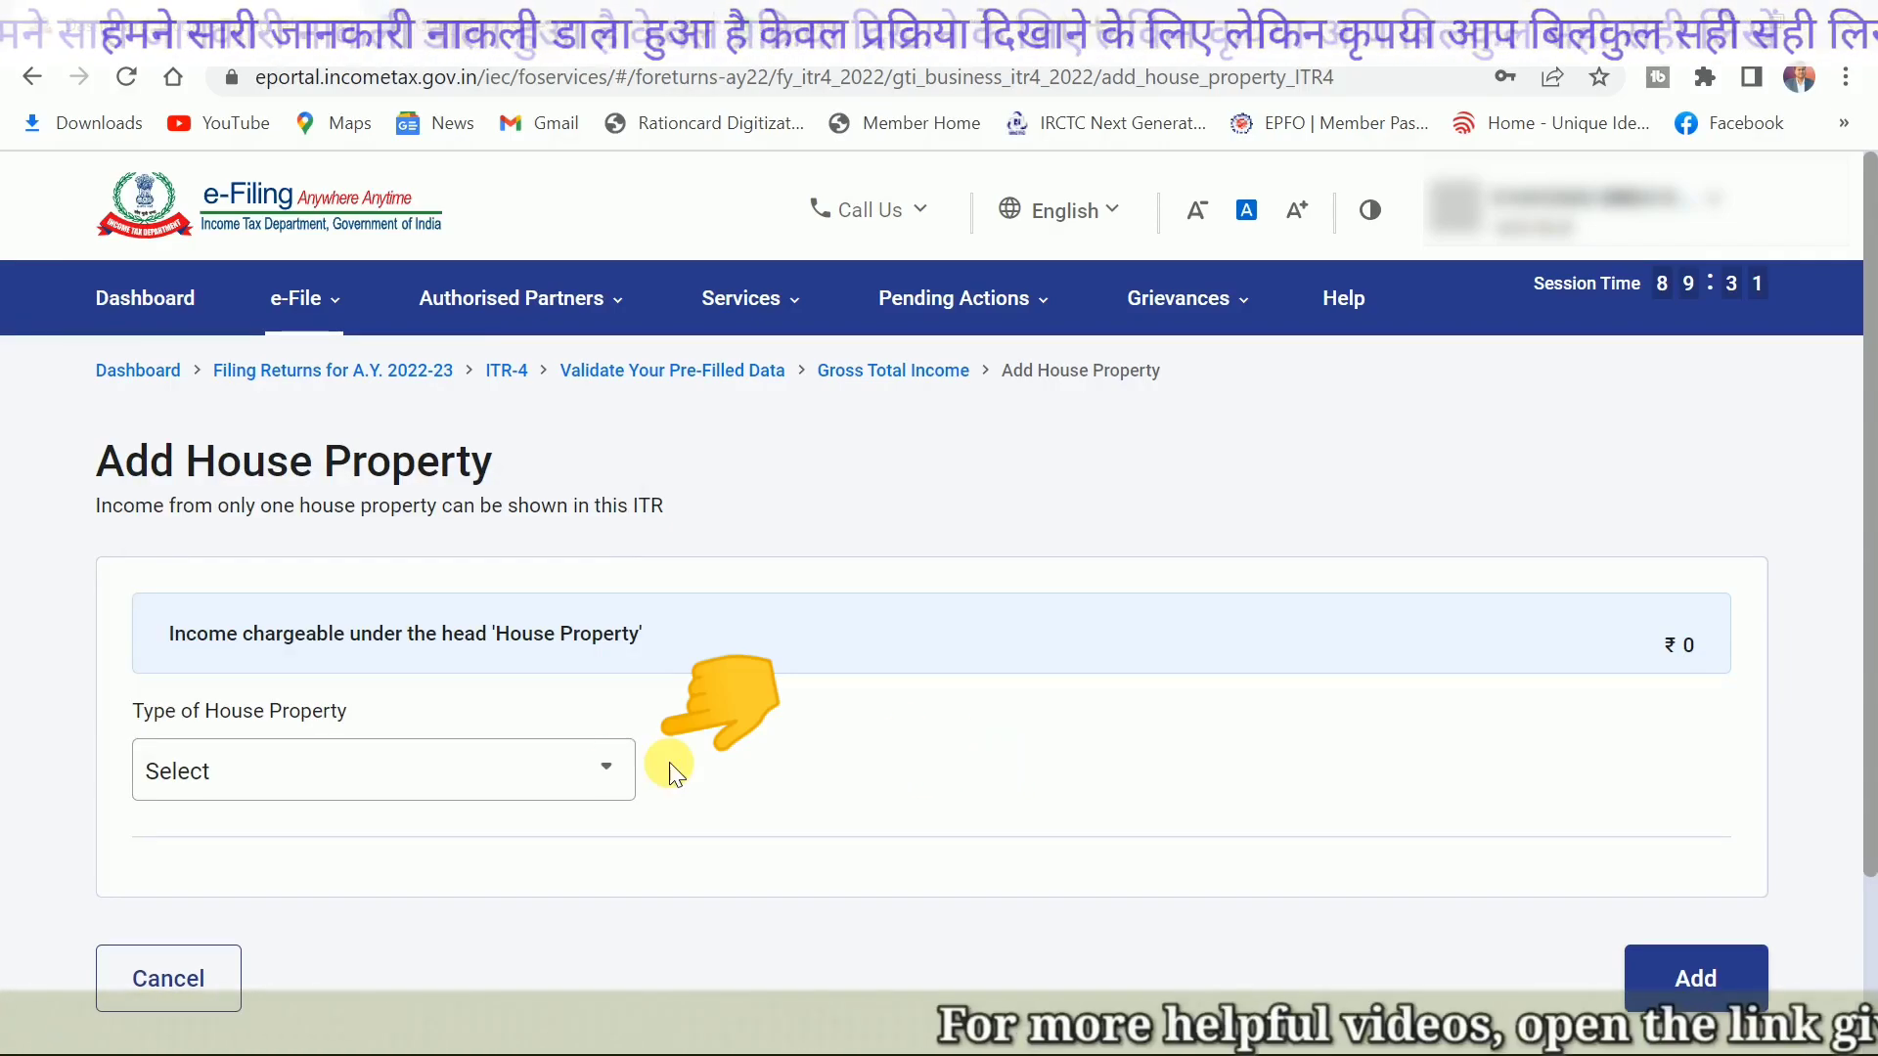
{"action": "left_click", "coordinate": [416, 787]}
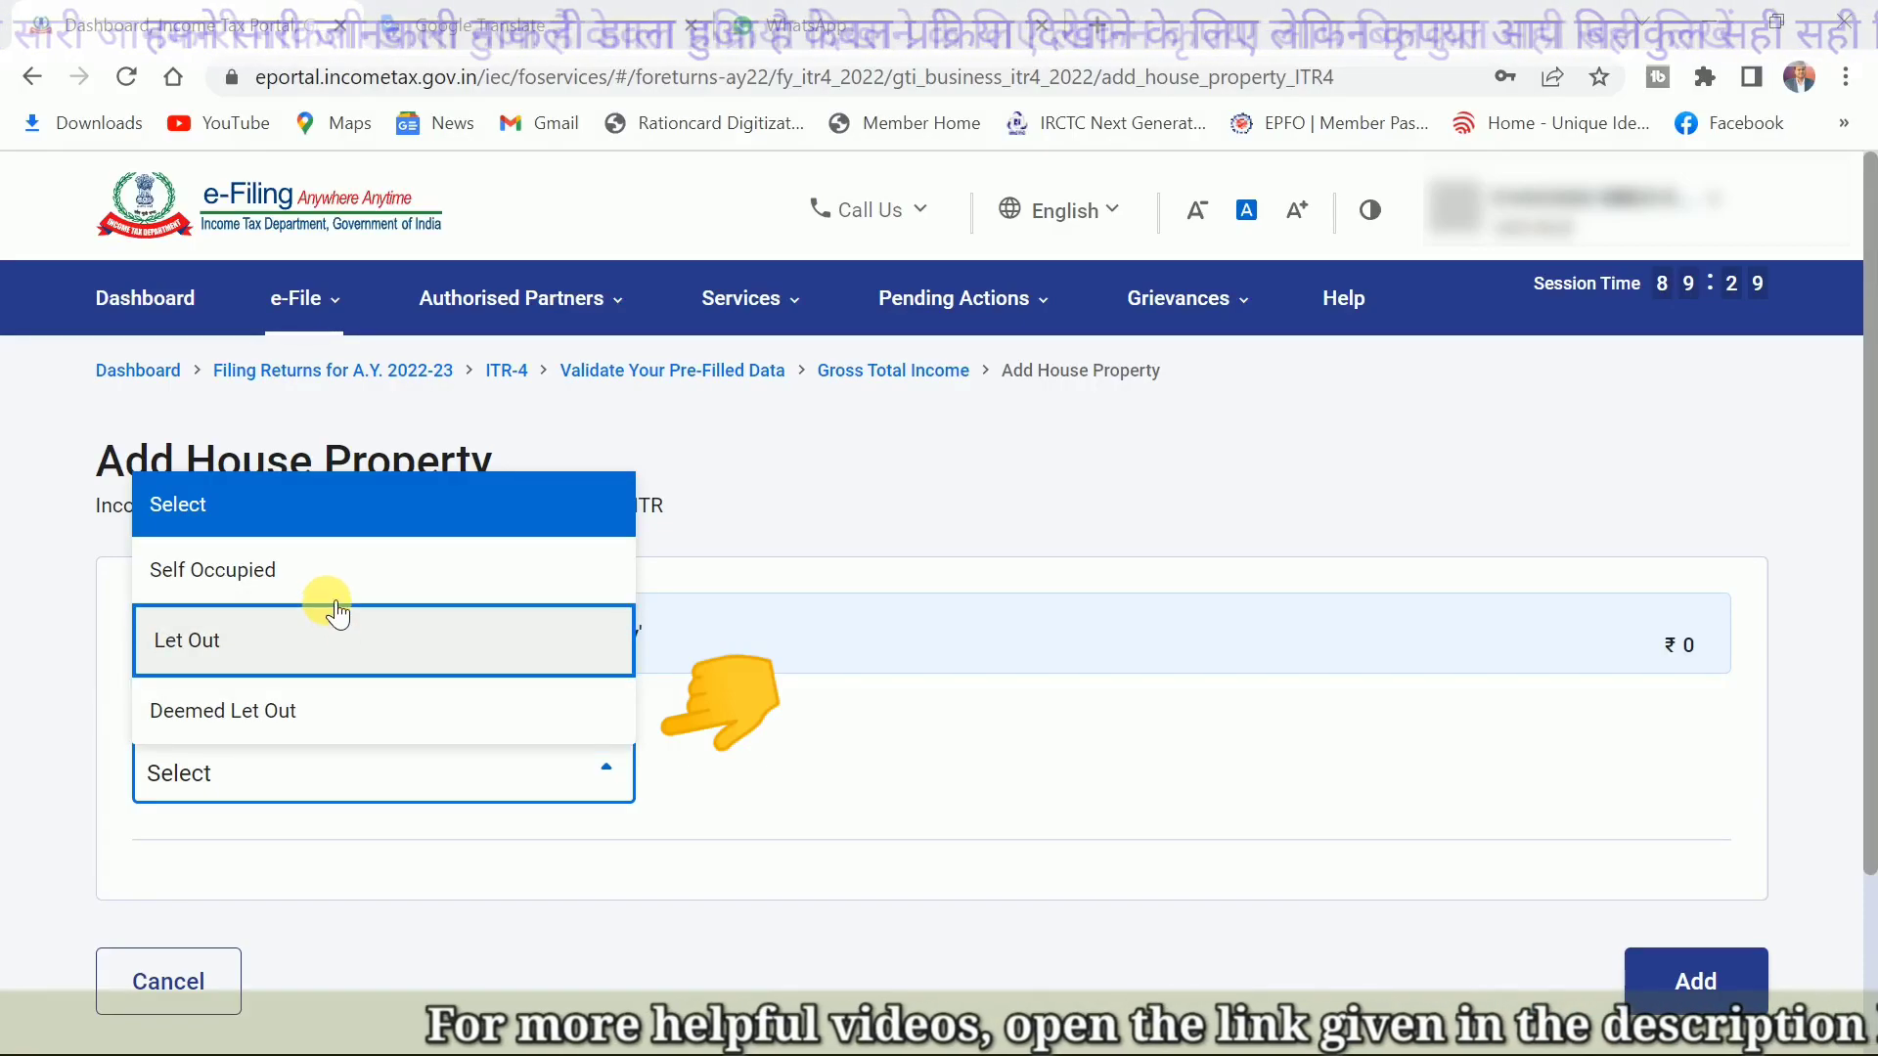
{"action": "left_click", "coordinate": [309, 849]}
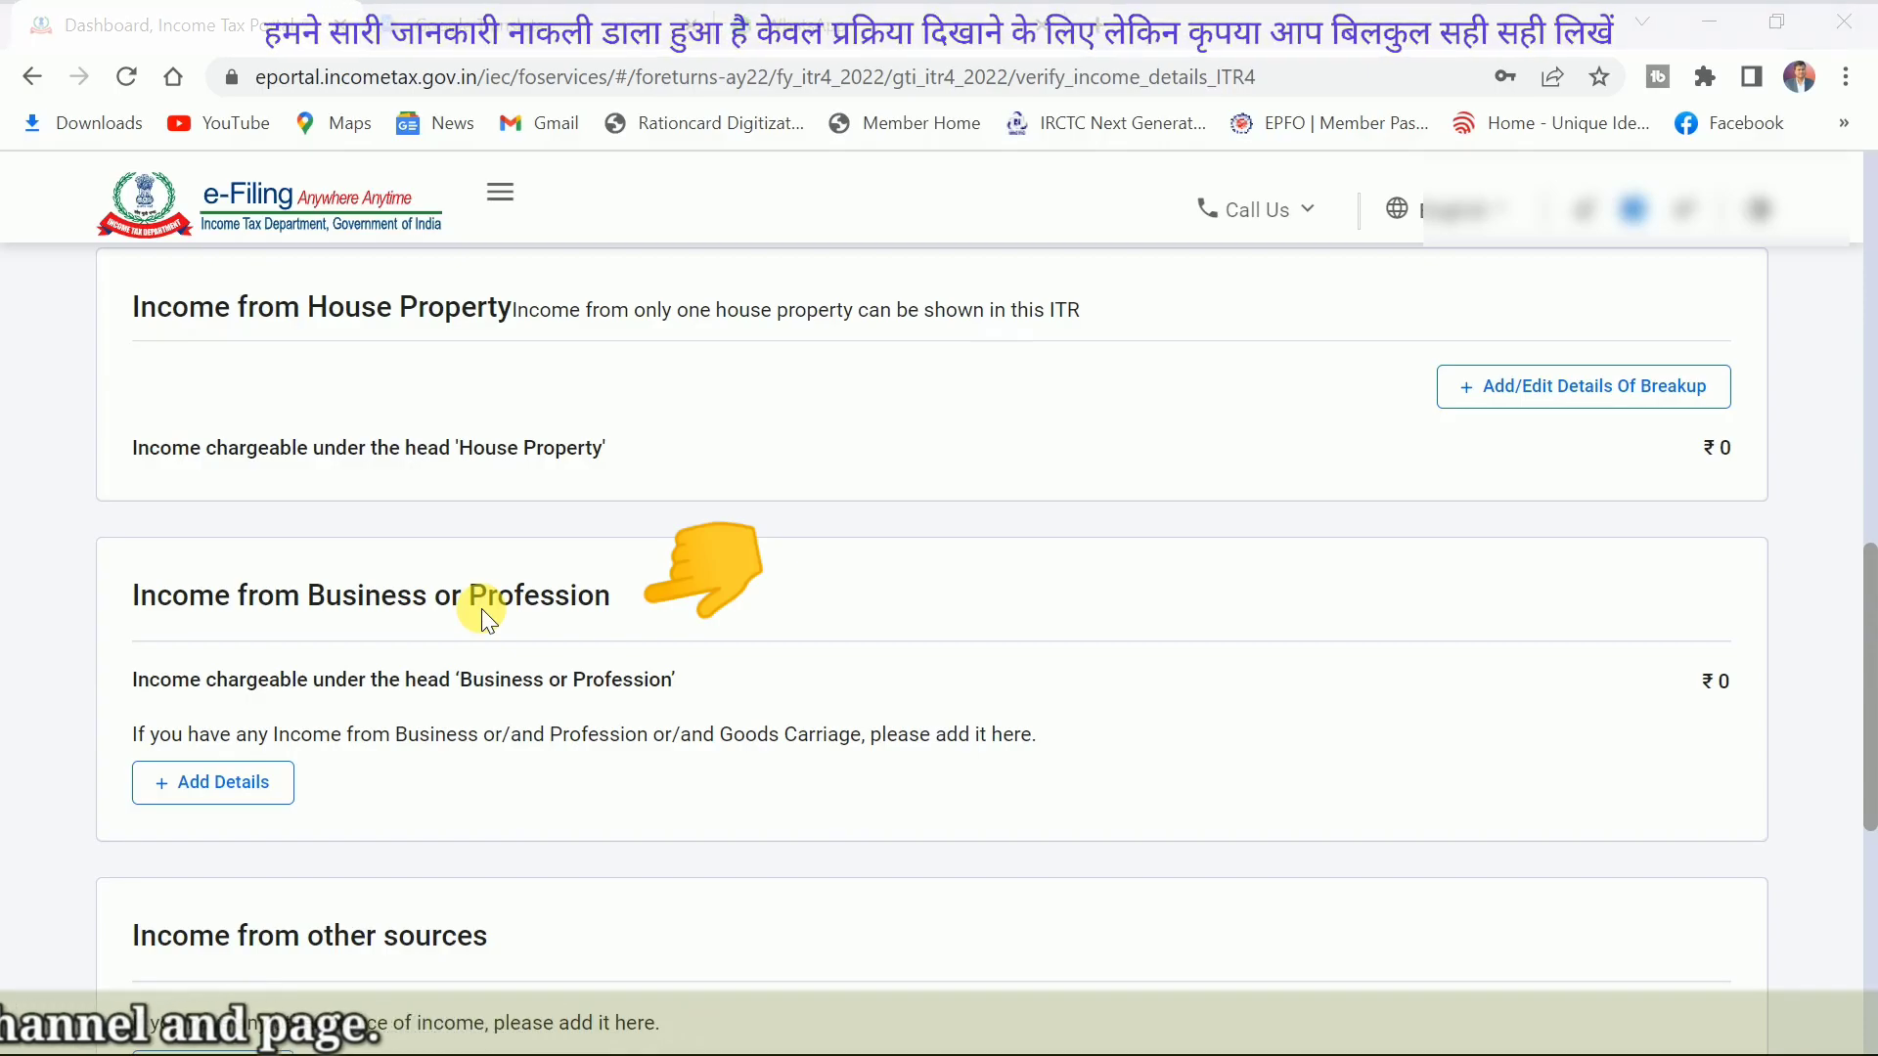
Step: Start adding income from business and profession, and enter gghhh as the name of the business under section 44AD
{"action": "left_click", "coordinate": [231, 802]}
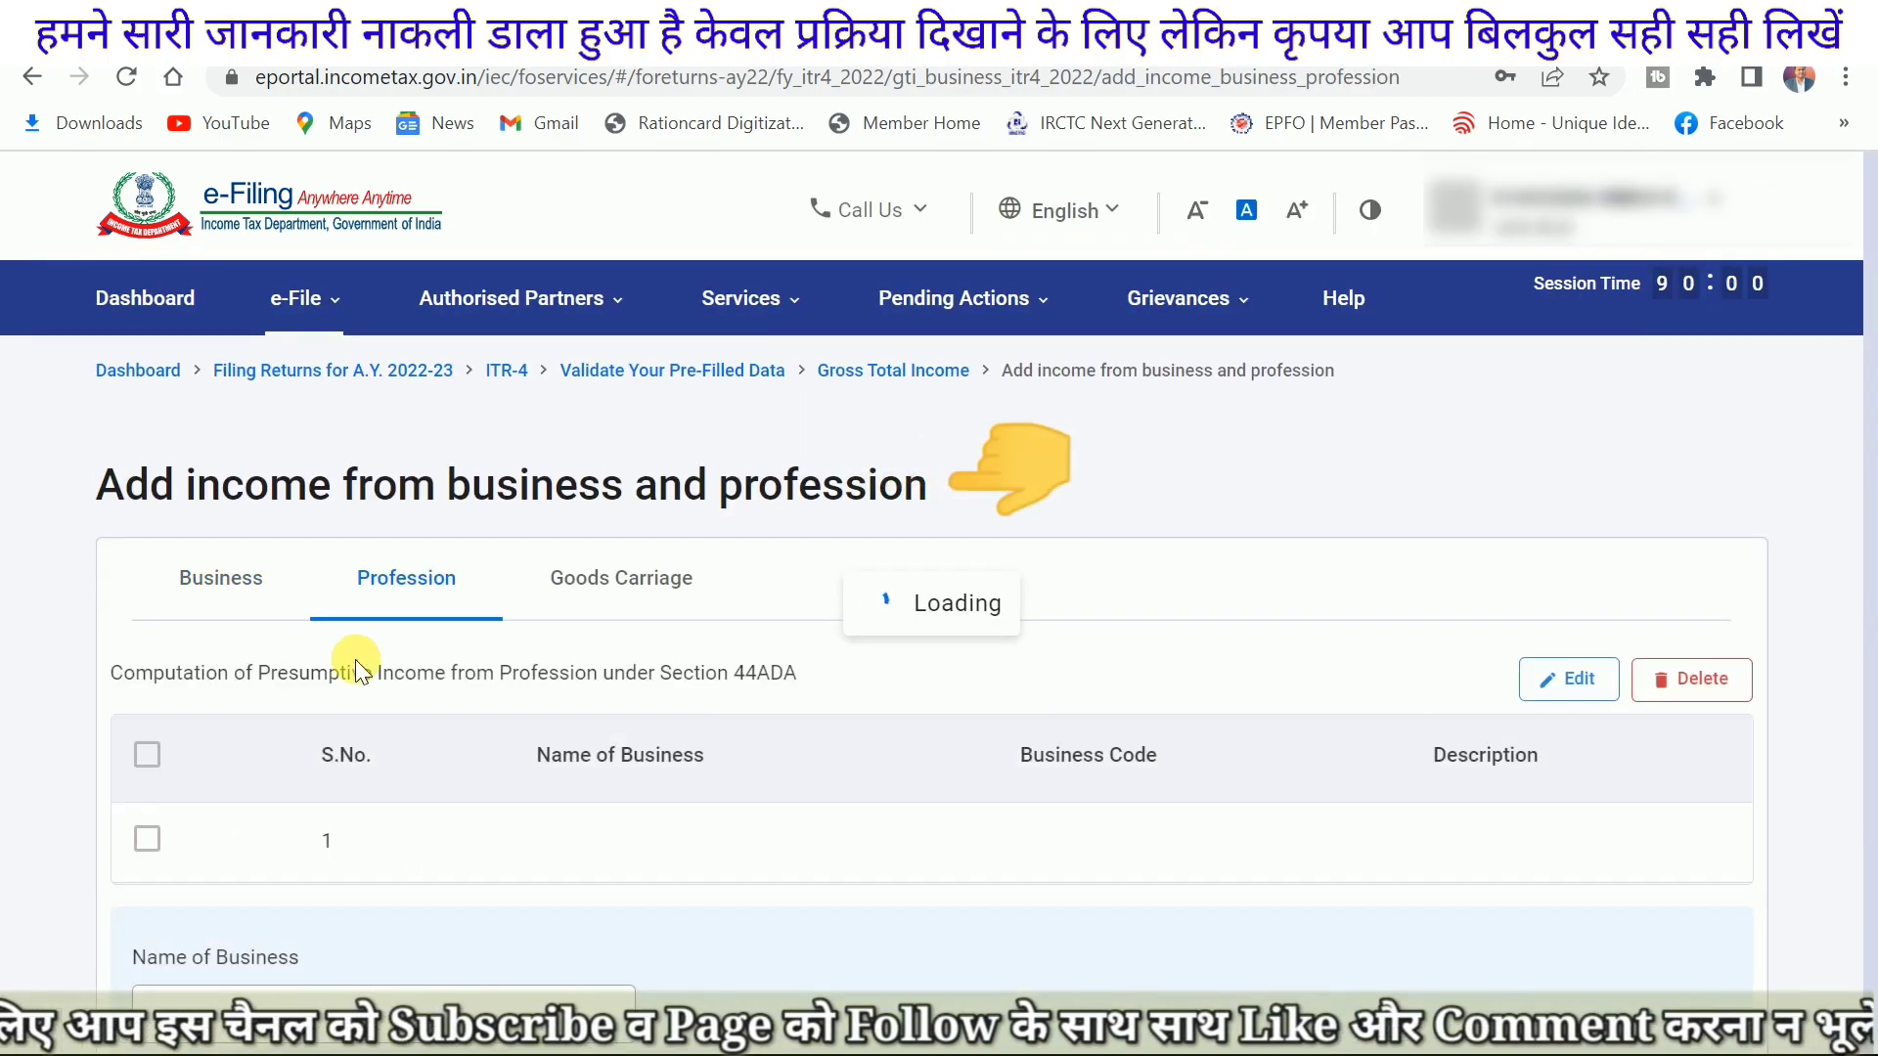
{"action": "left_click", "coordinate": [257, 601]}
{"action": "scroll", "coordinate": [264, 598], "scroll_direction": "down", "scroll_amount": 3}
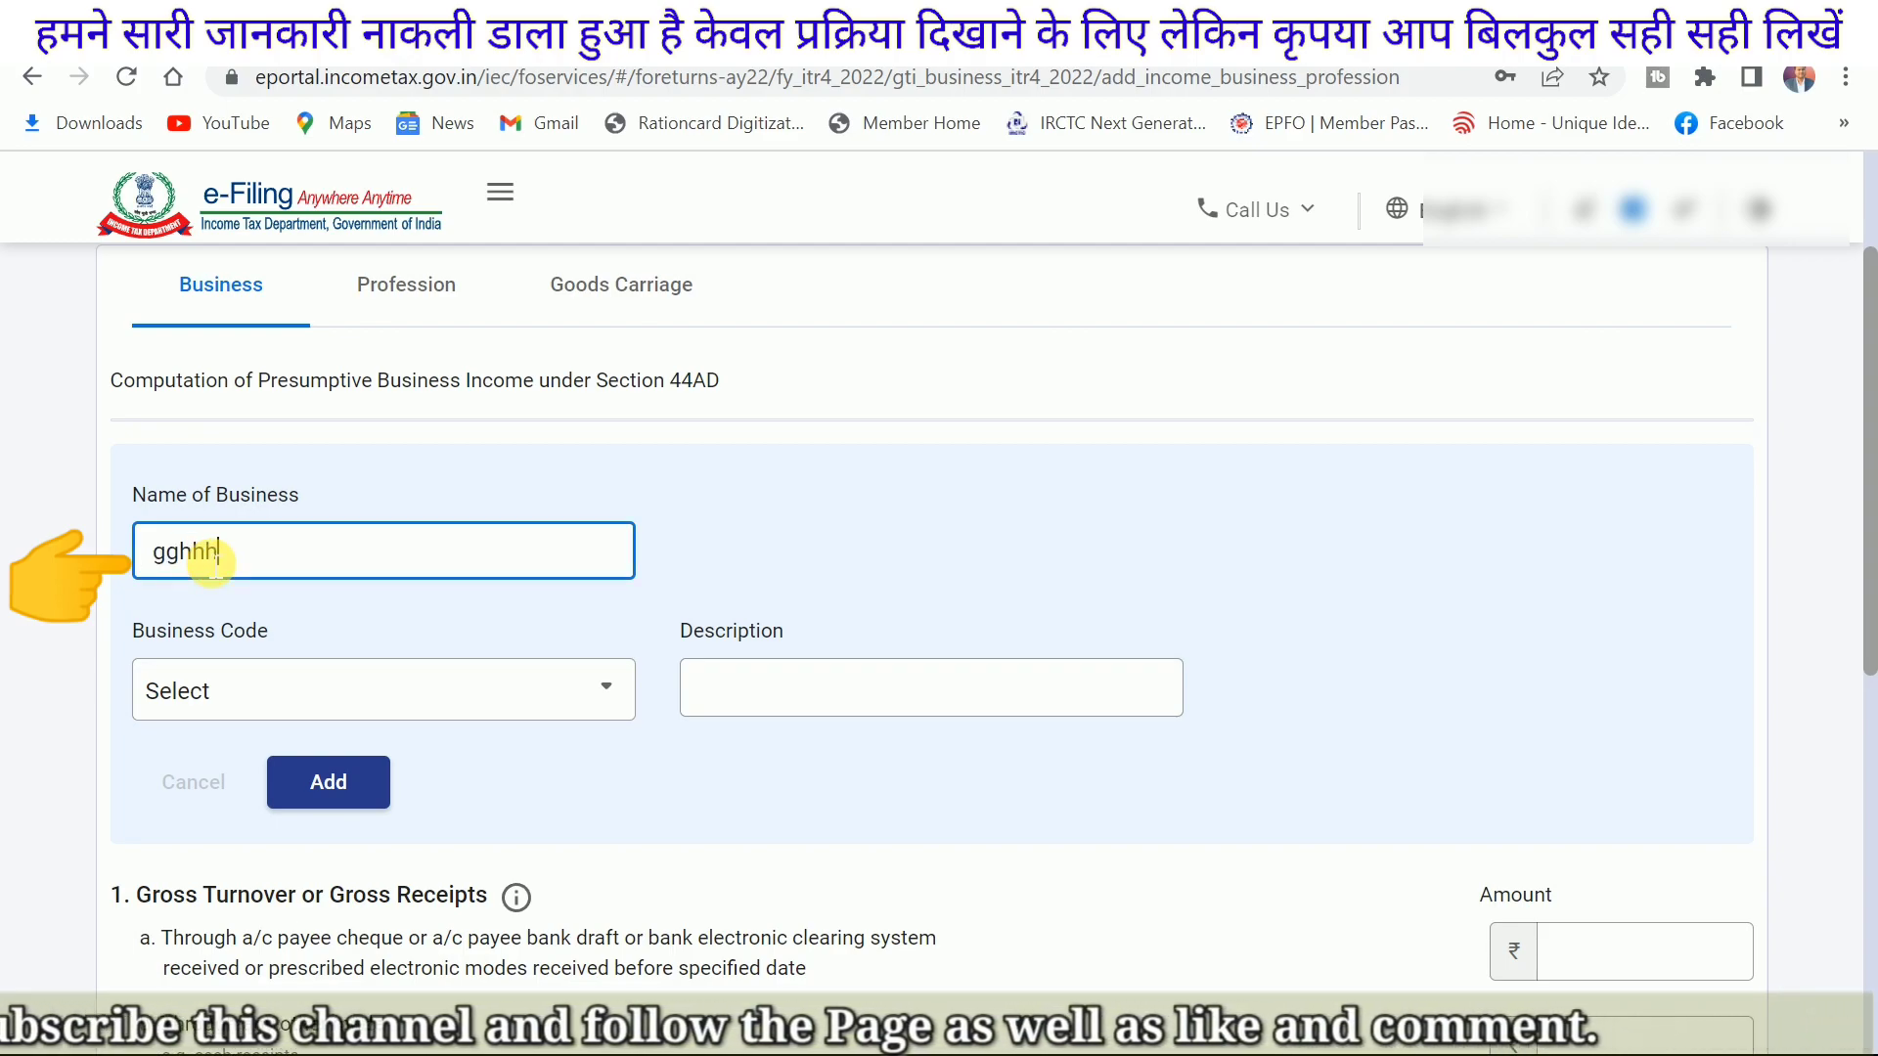
Step: Select 21008-Other services n.e.c. as the business code and leave the description blank
{"action": "left_click", "coordinate": [537, 695]}
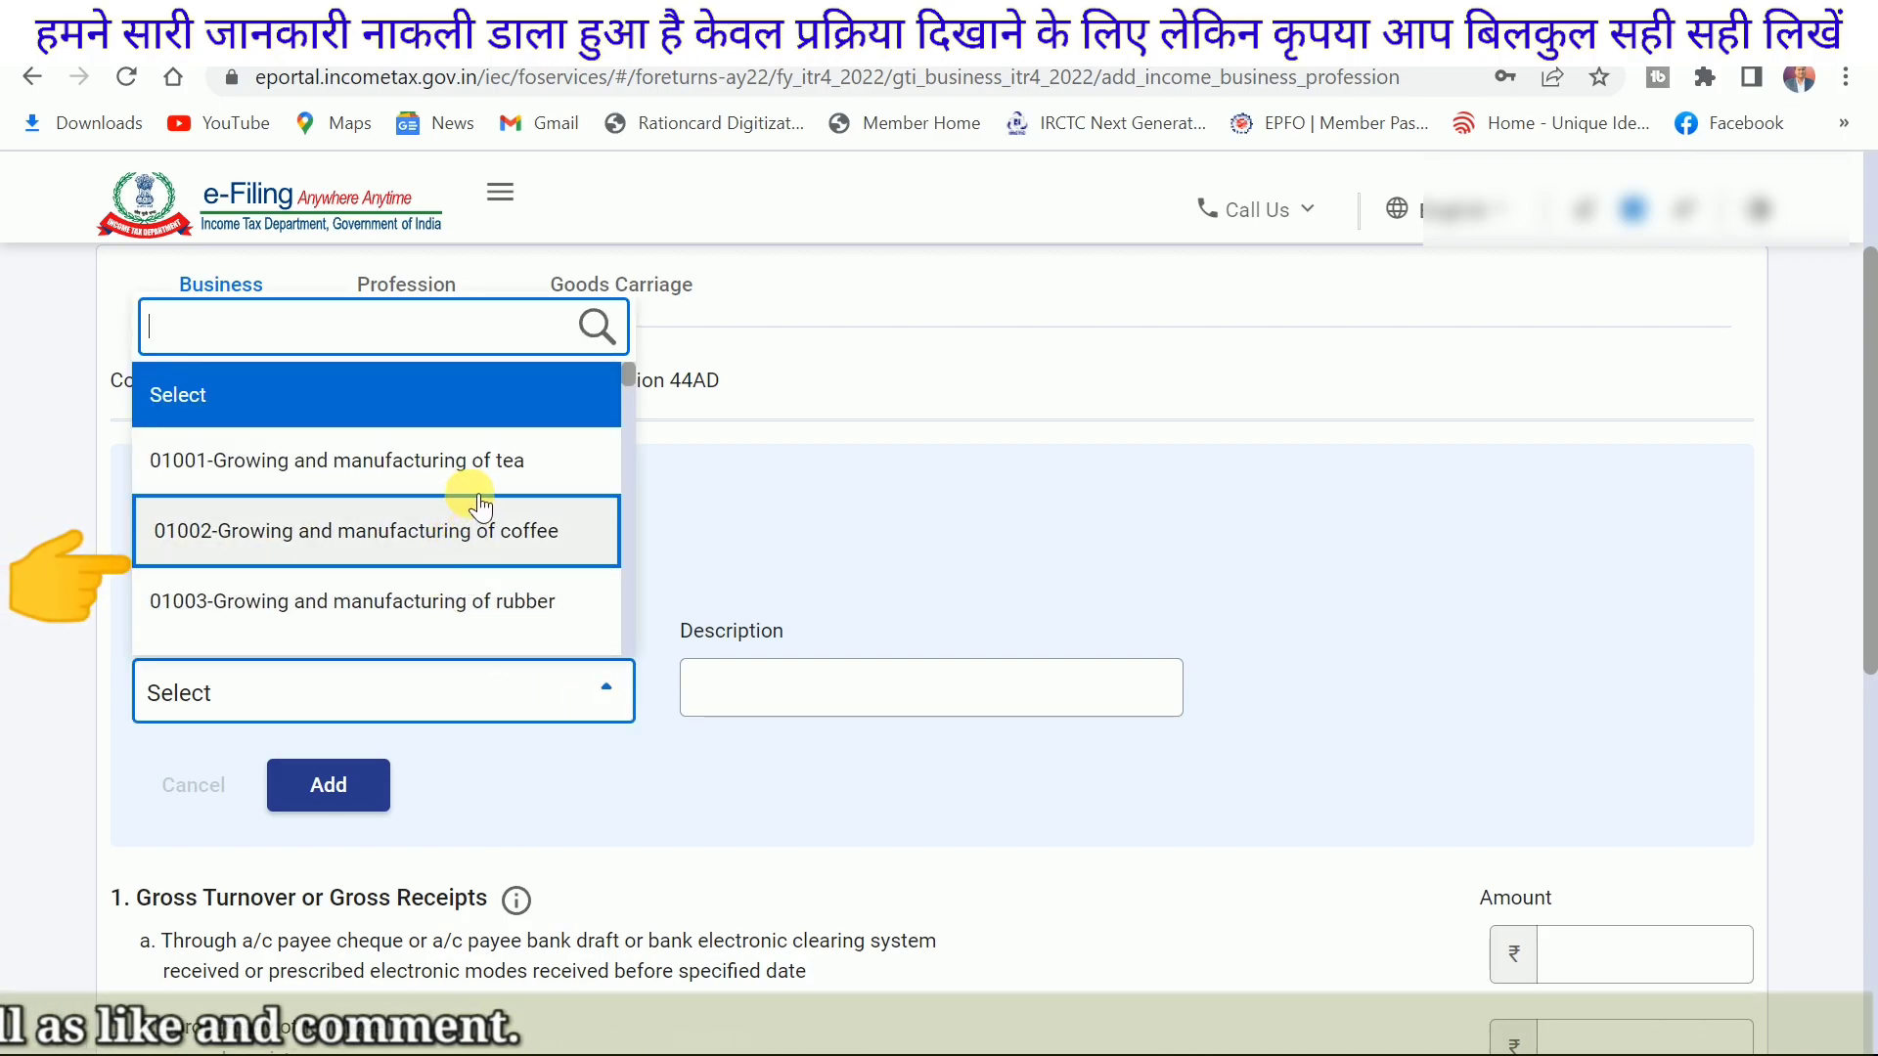
{"action": "scroll", "coordinate": [481, 470], "scroll_direction": "down", "scroll_amount": 2}
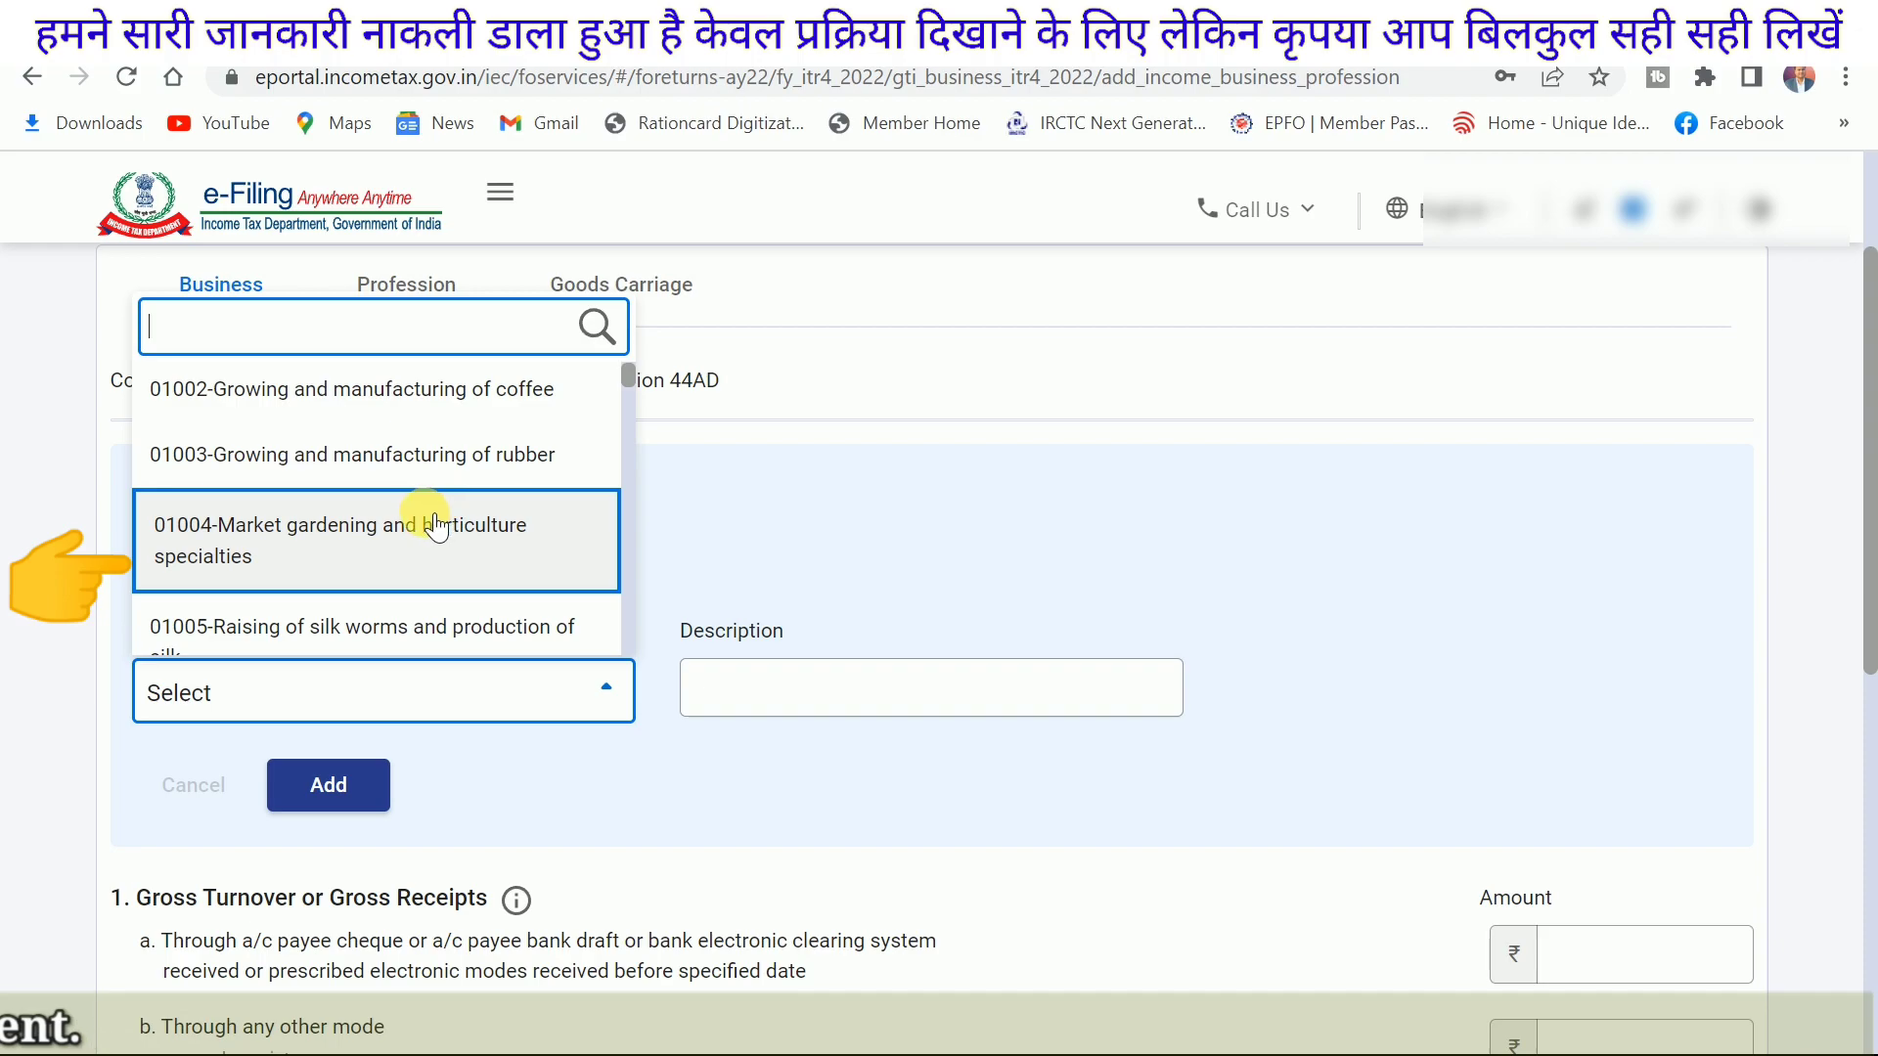
{"action": "scroll", "coordinate": [430, 523], "scroll_direction": "up", "scroll_amount": 2}
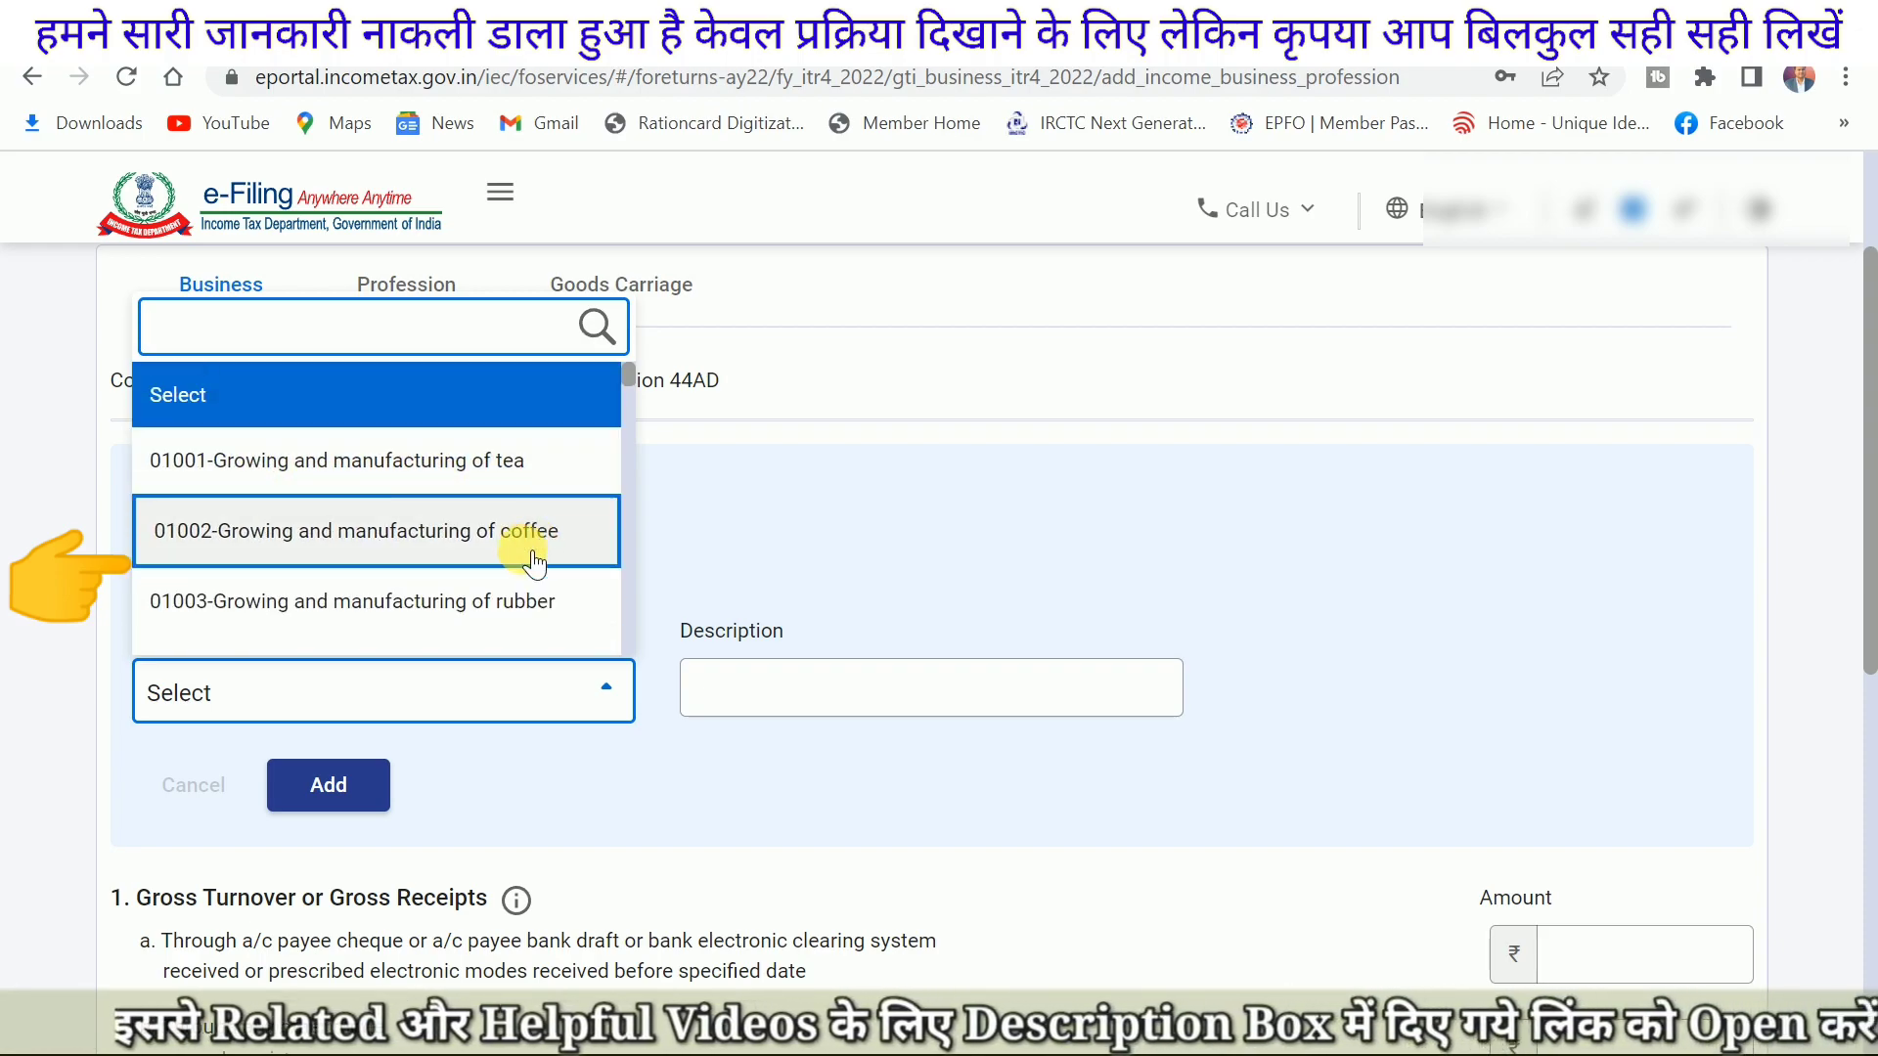
{"action": "scroll", "coordinate": [548, 611], "scroll_direction": "down", "scroll_amount": 2}
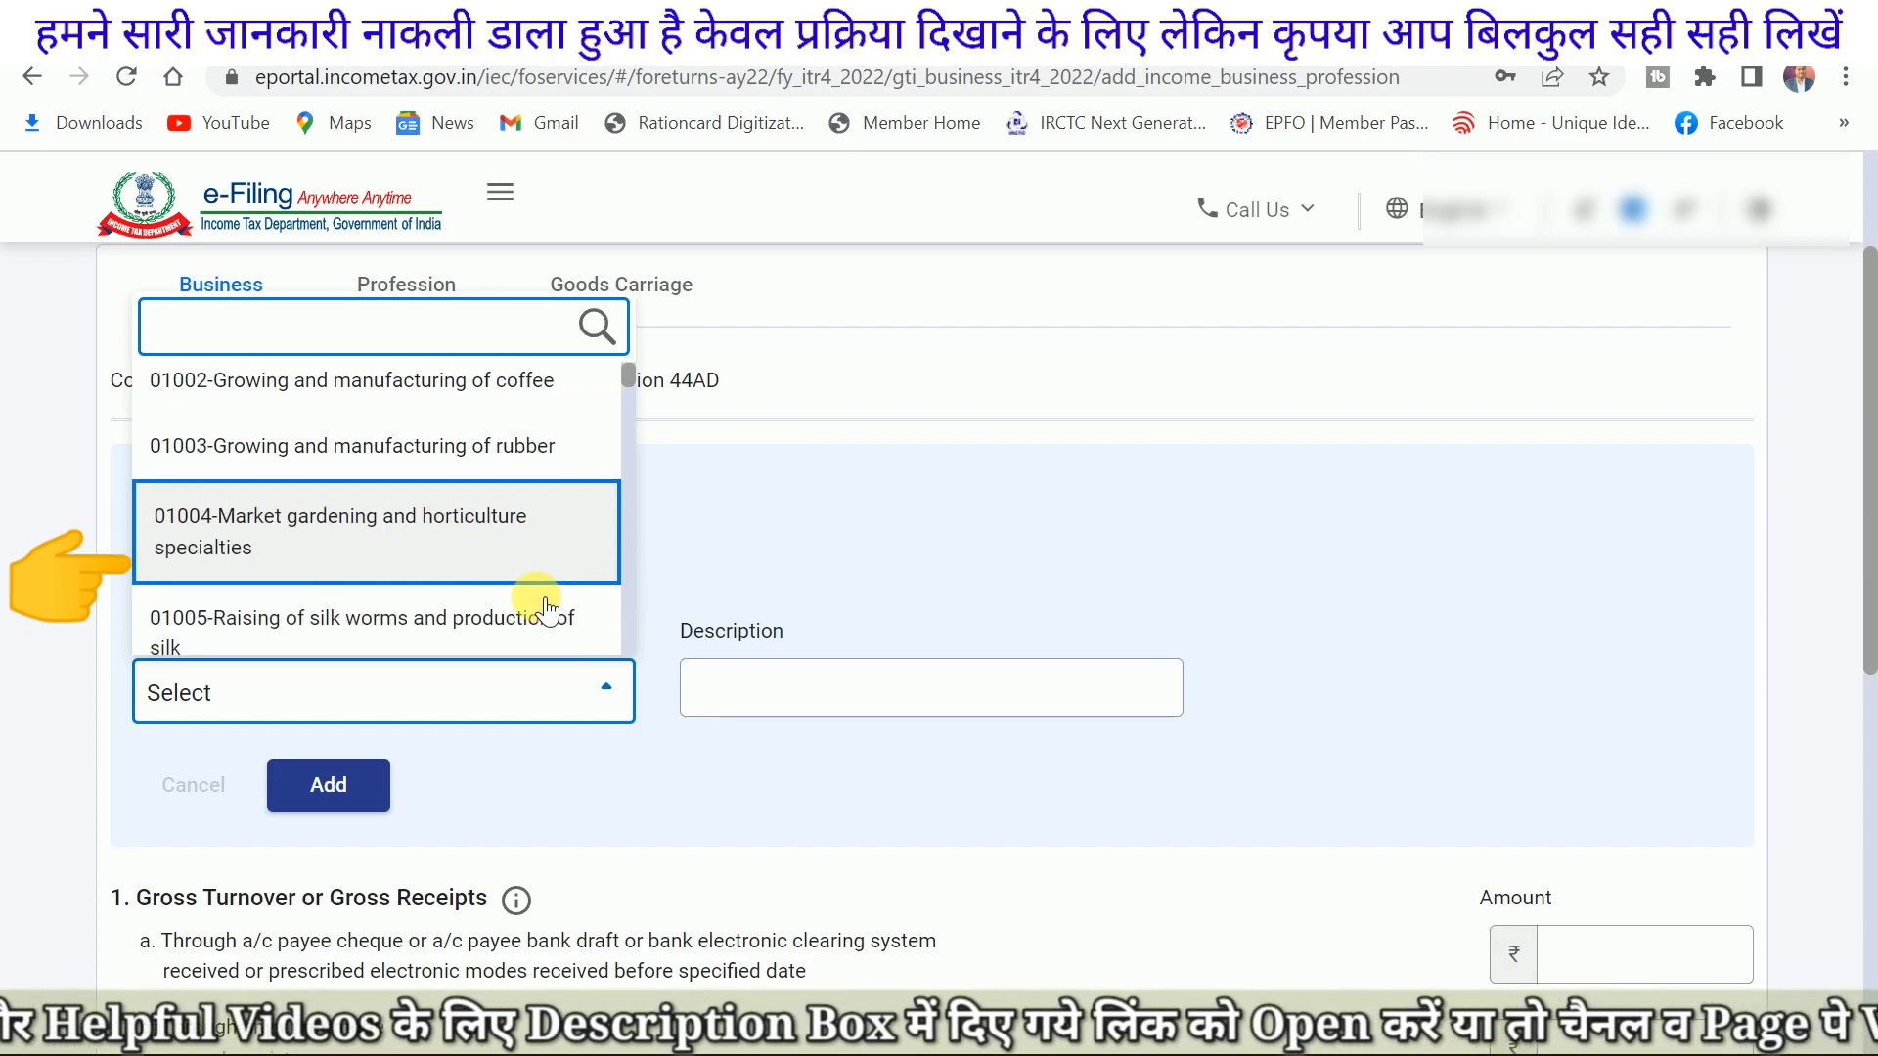
{"action": "scroll", "coordinate": [528, 599], "scroll_direction": "down", "scroll_amount": 4}
{"action": "scroll", "coordinate": [525, 594], "scroll_direction": "down", "scroll_amount": 3}
{"action": "scroll", "coordinate": [534, 577], "scroll_direction": "down", "scroll_amount": 20}
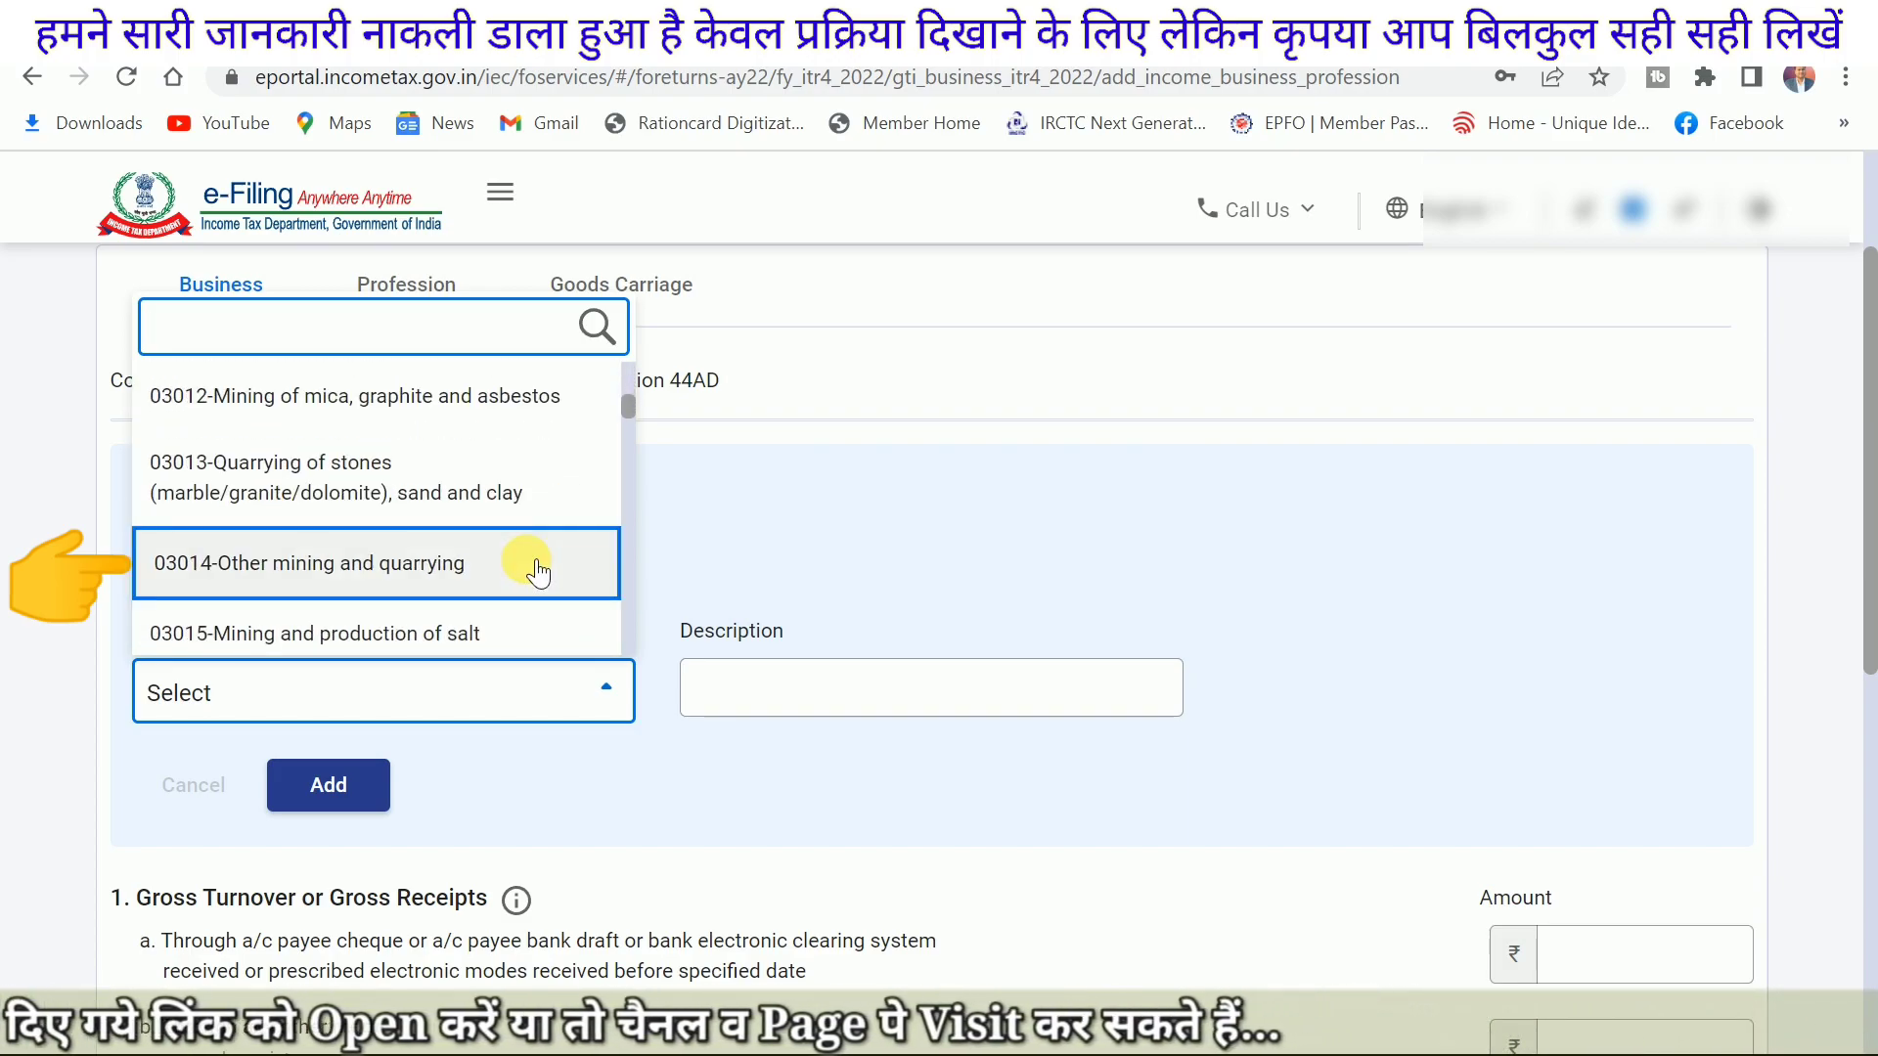
{"action": "scroll", "coordinate": [536, 574], "scroll_direction": "down", "scroll_amount": 20}
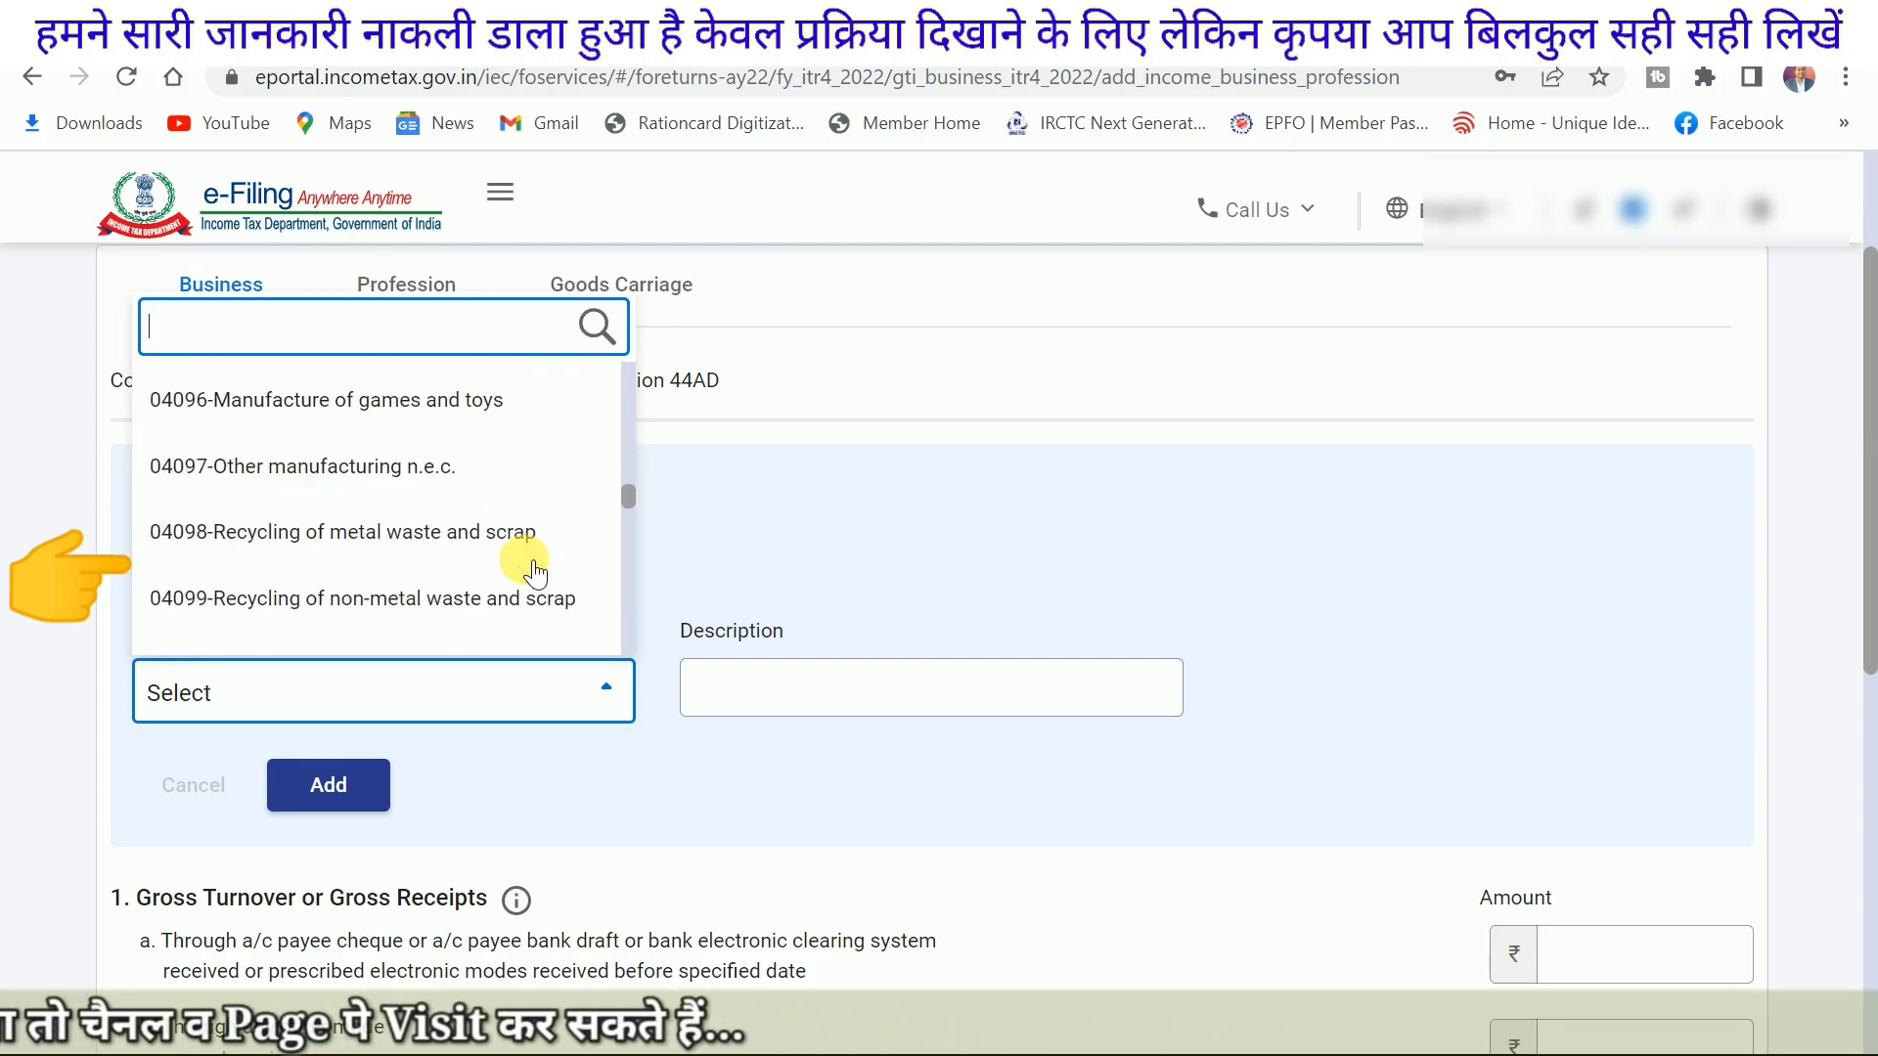
{"action": "scroll", "coordinate": [538, 572], "scroll_direction": "down", "scroll_amount": 20}
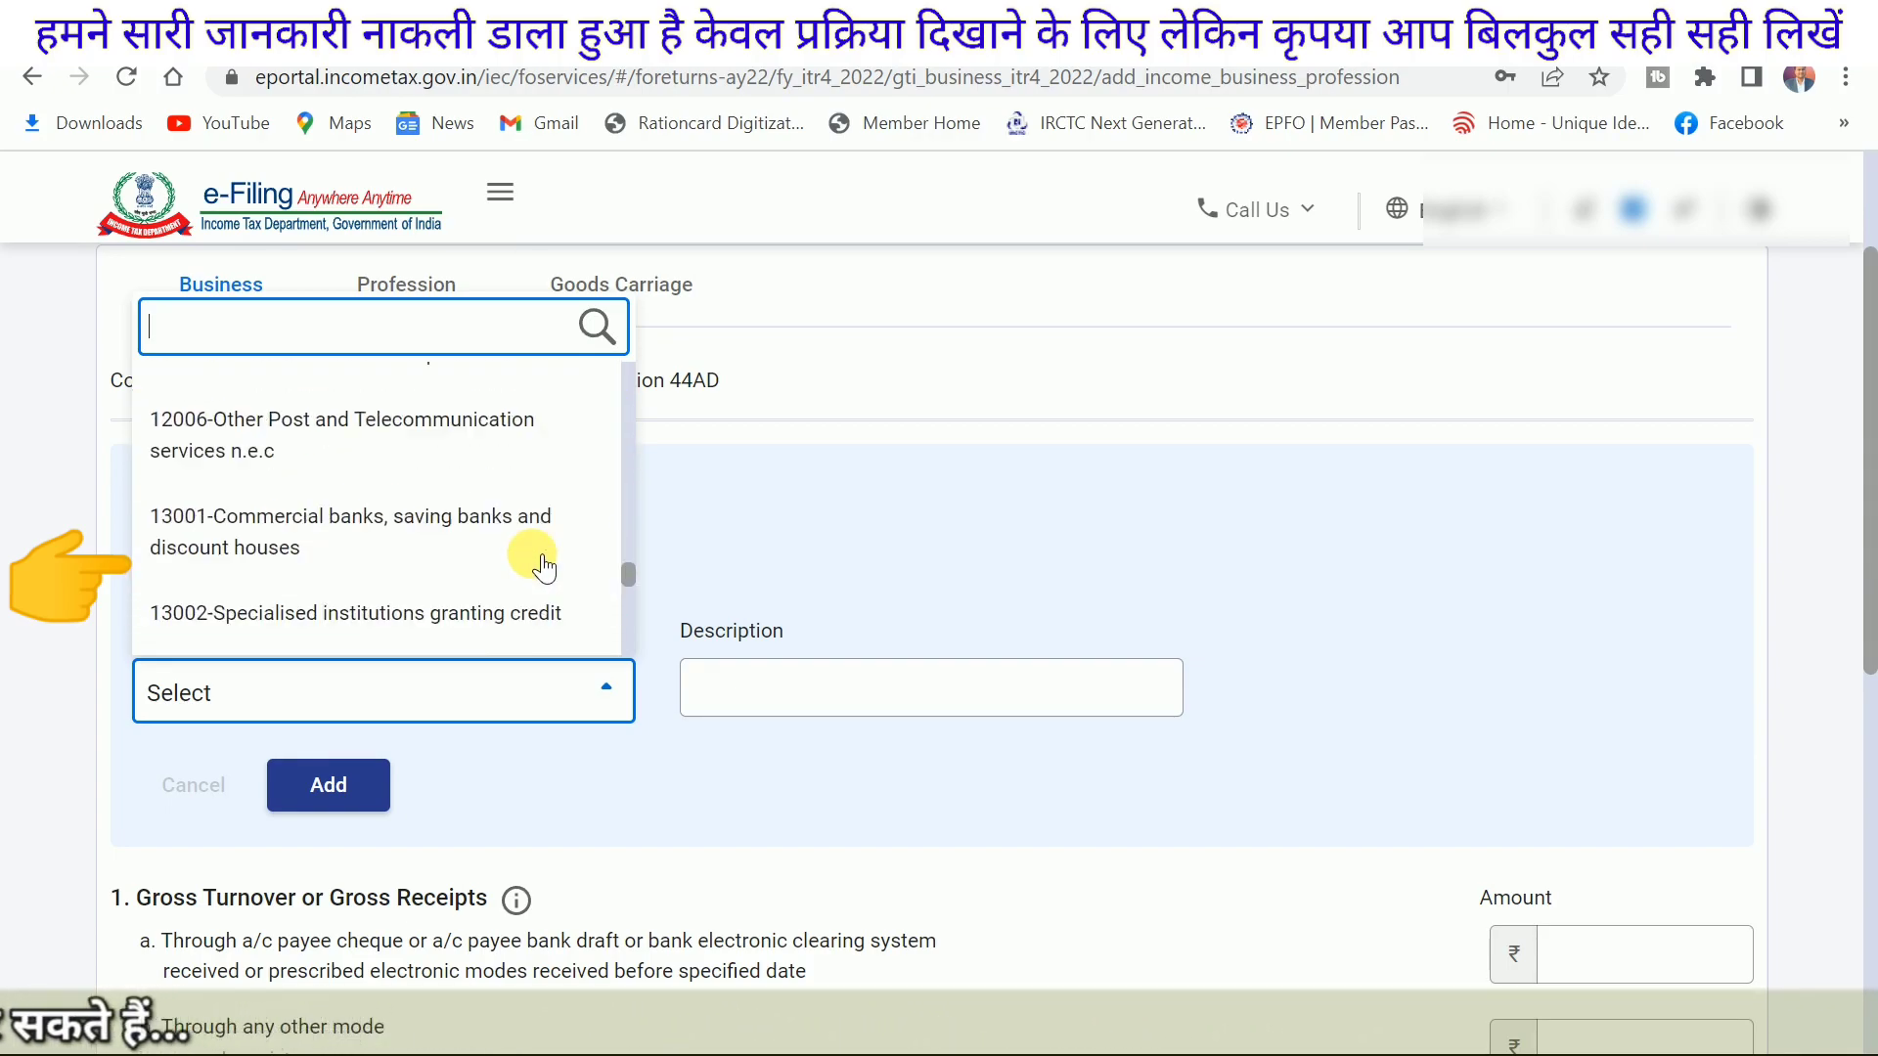
{"action": "scroll", "coordinate": [472, 579], "scroll_direction": "down", "scroll_amount": 2}
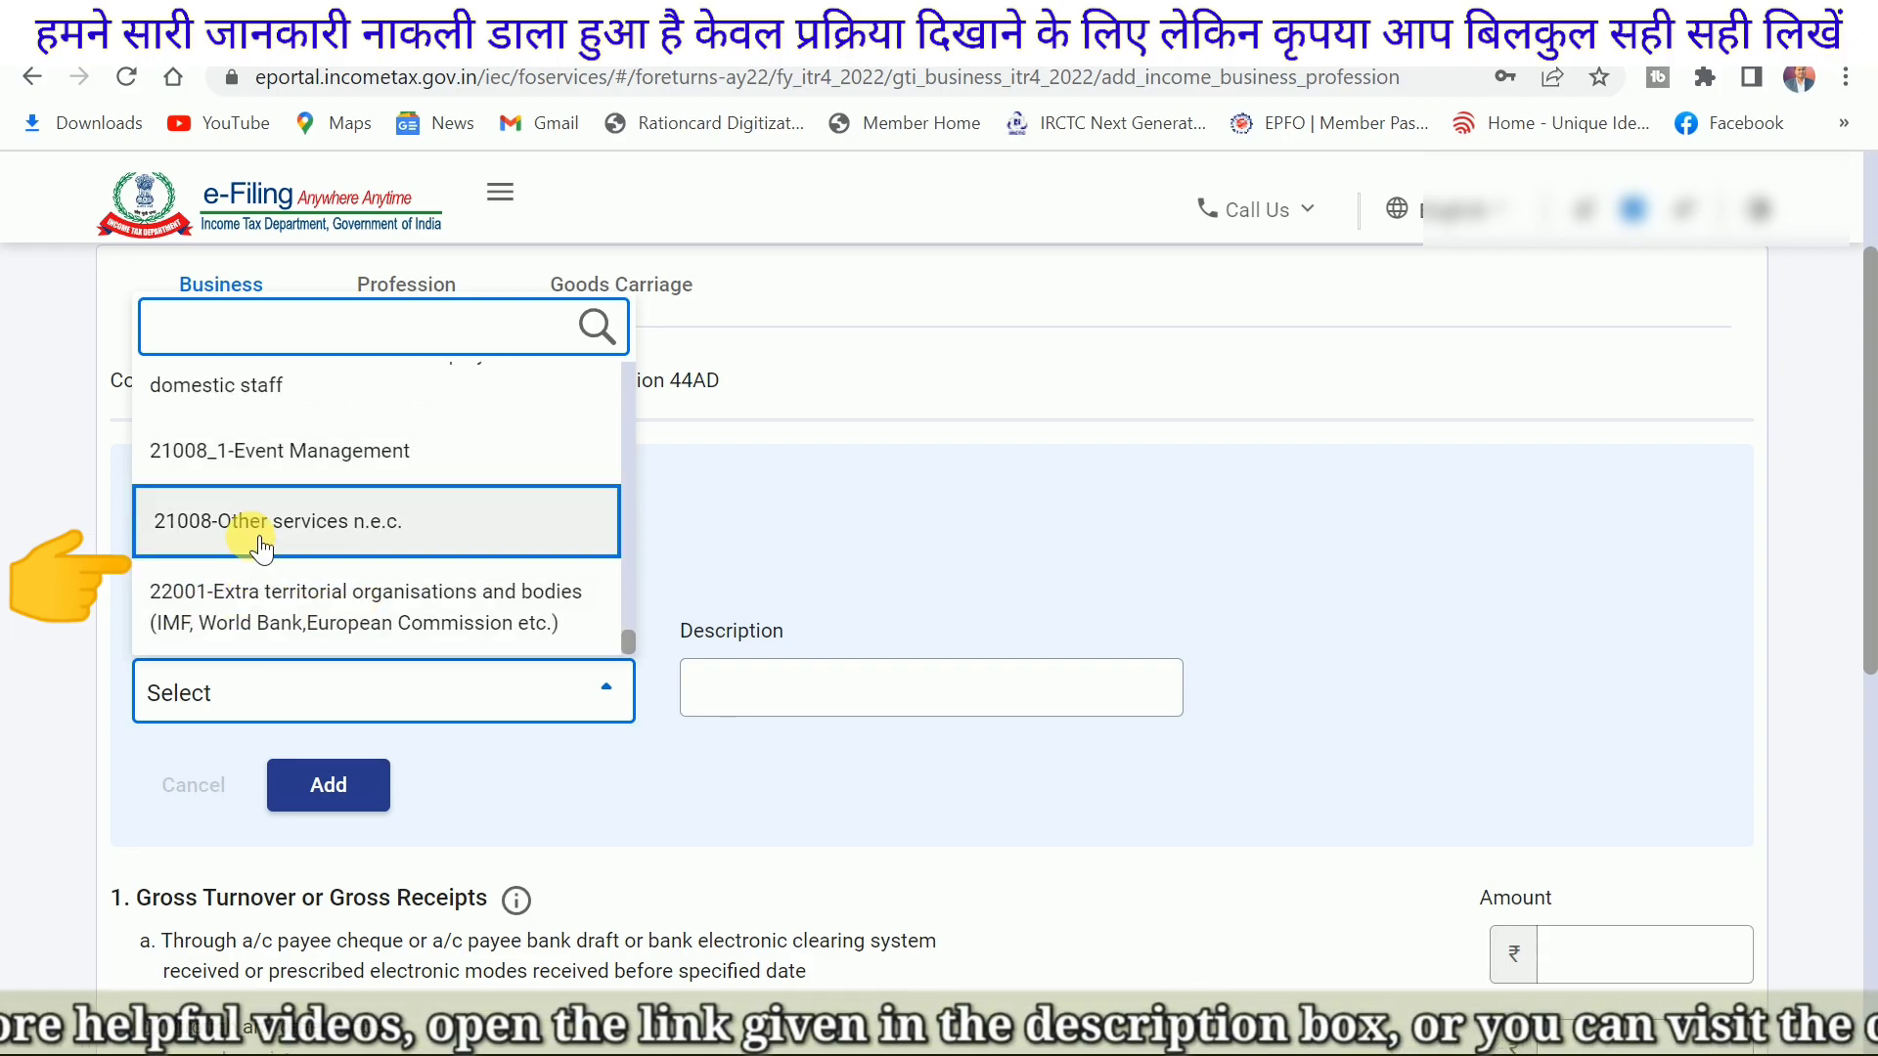
{"action": "left_click", "coordinate": [387, 536]}
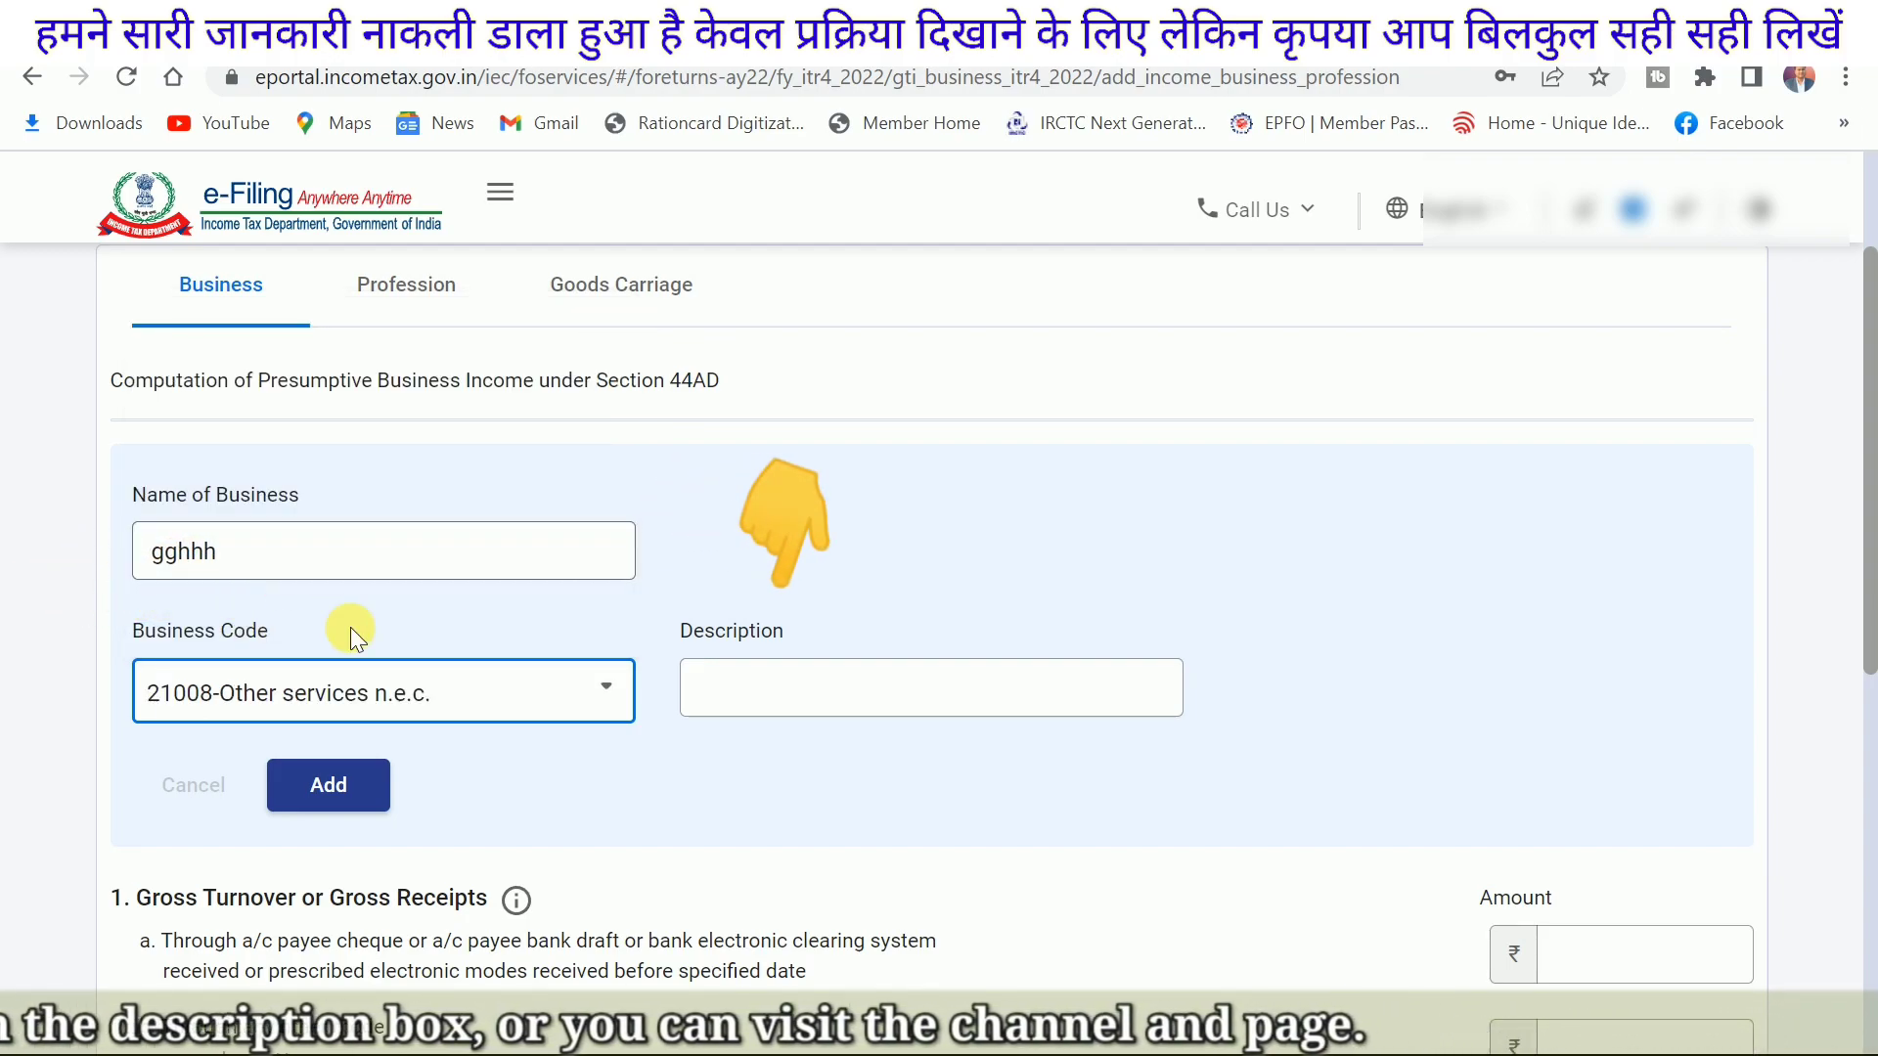
{"action": "left_click", "coordinate": [876, 704]}
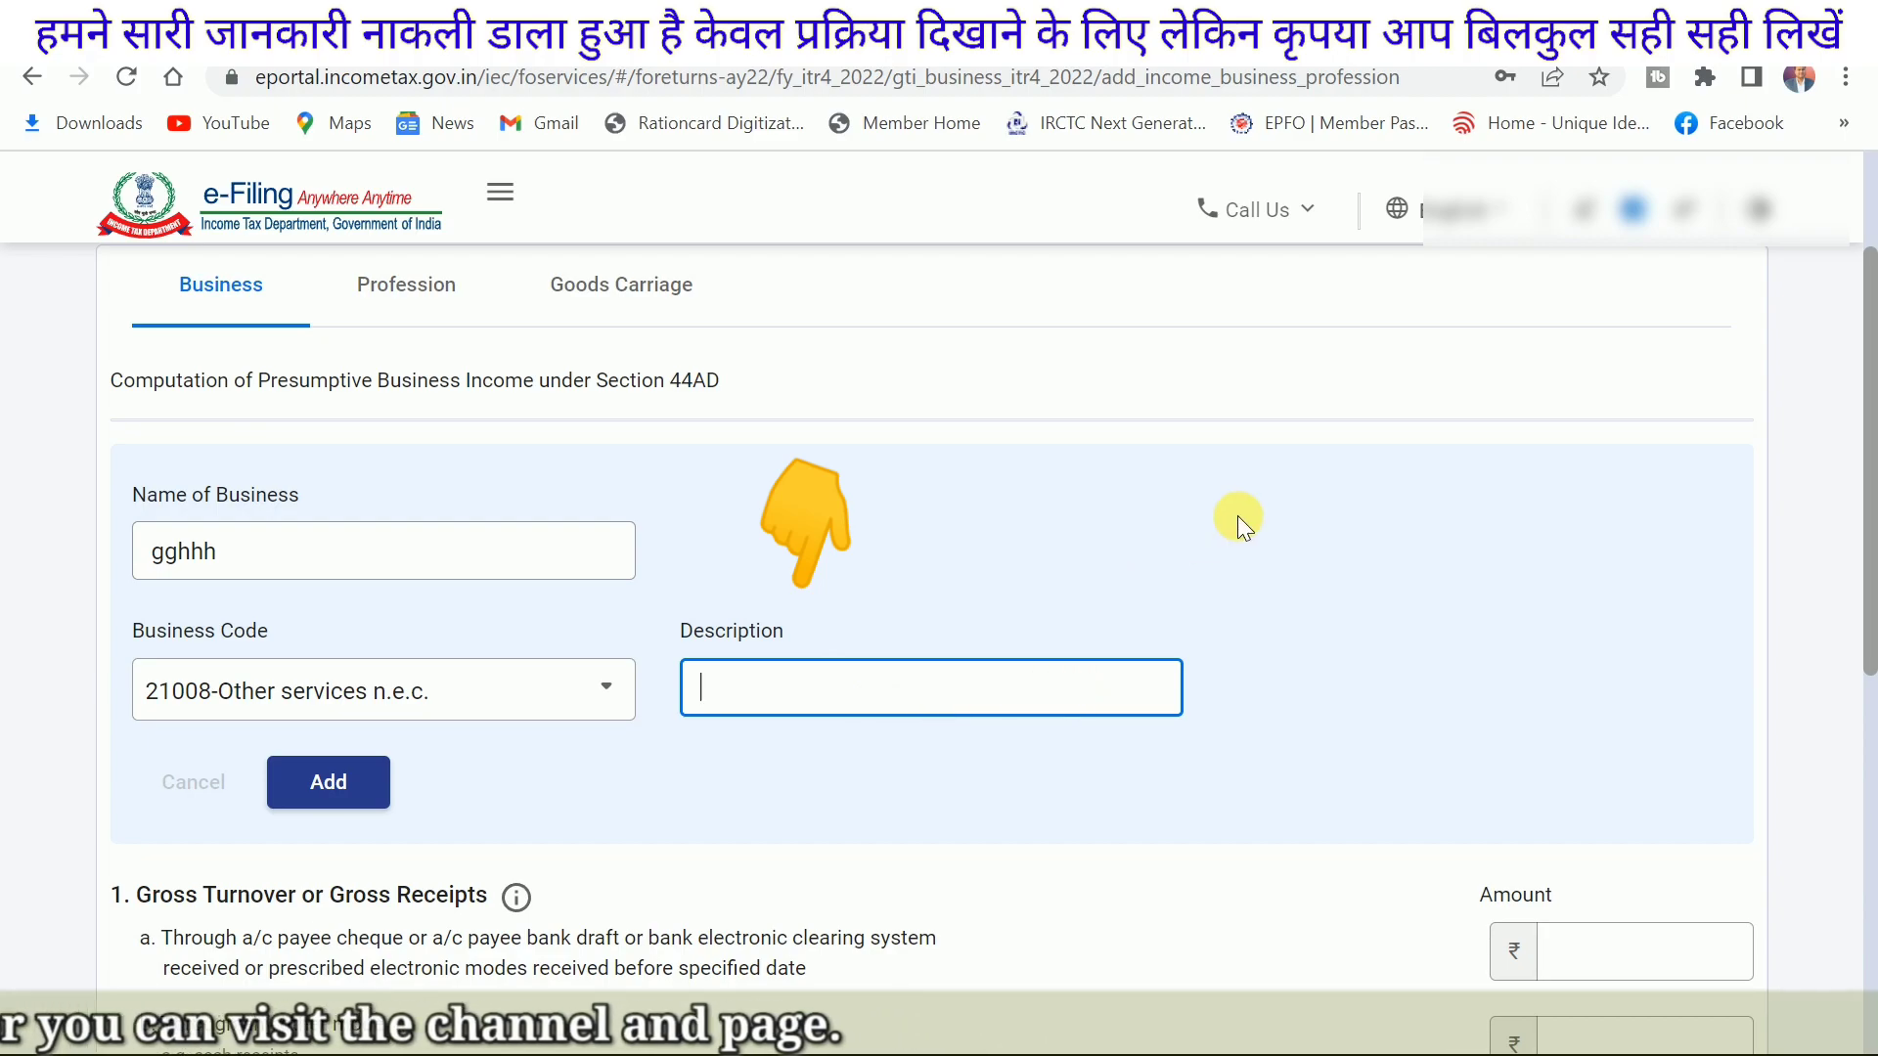
Step: Read the gross turnover or receipts entries and the 6% and 8% presumptive income rules under section 44AD
{"action": "scroll", "coordinate": [1096, 528], "scroll_direction": "down", "scroll_amount": 3}
{"action": "scroll", "coordinate": [555, 555], "scroll_direction": "down", "scroll_amount": 2}
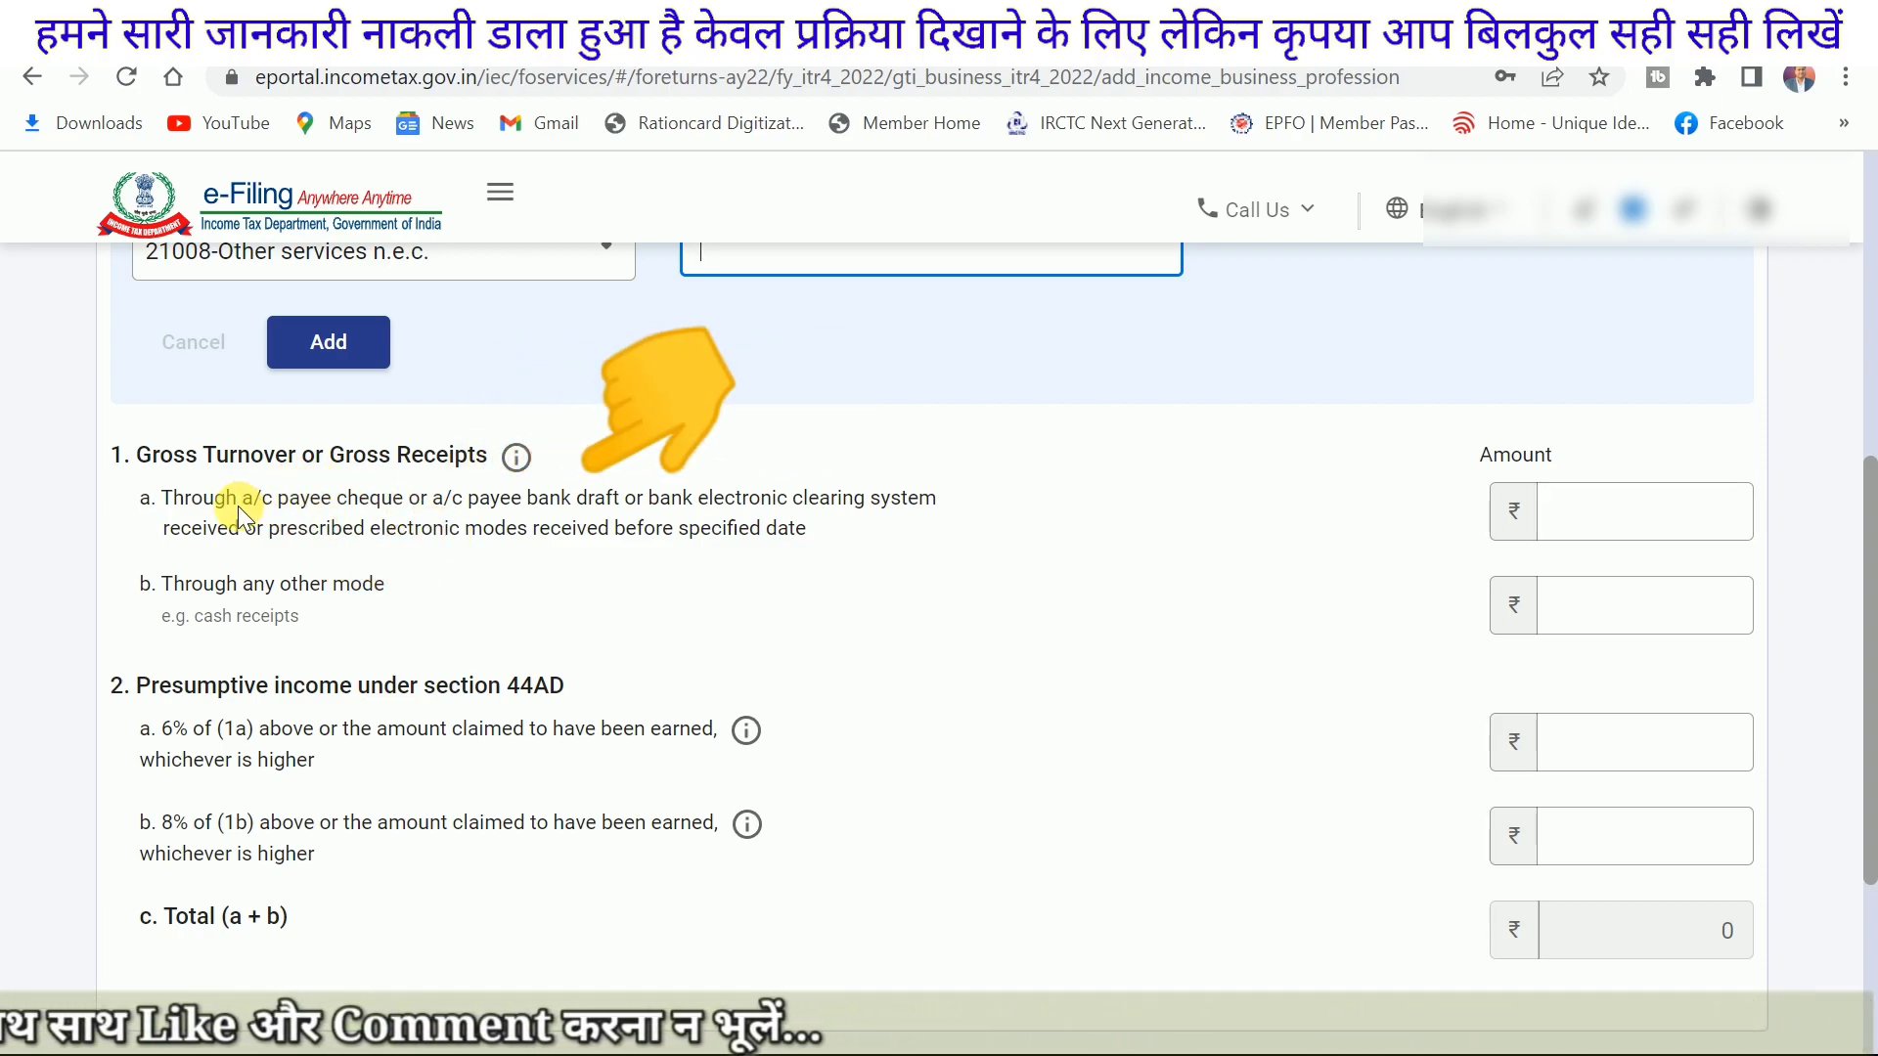
{"action": "key", "text": "Tab"}
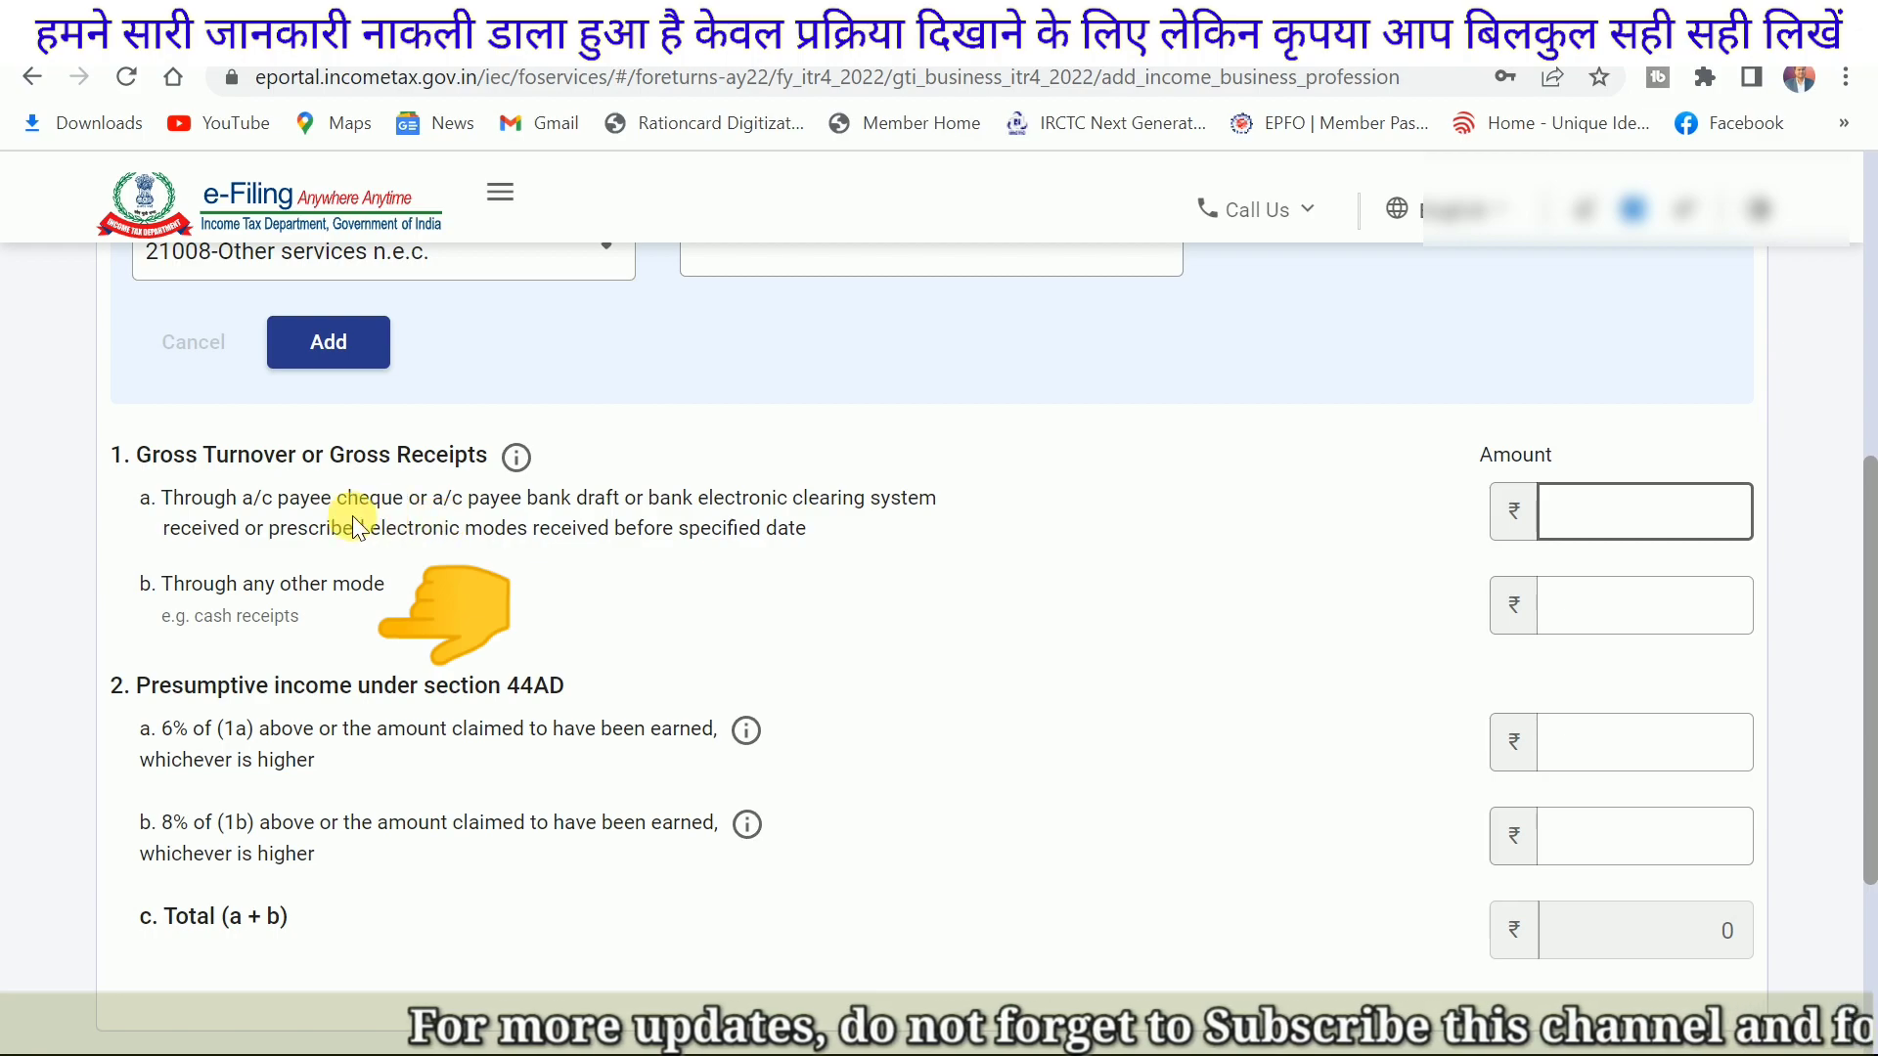
{"action": "left_click", "coordinate": [380, 513]}
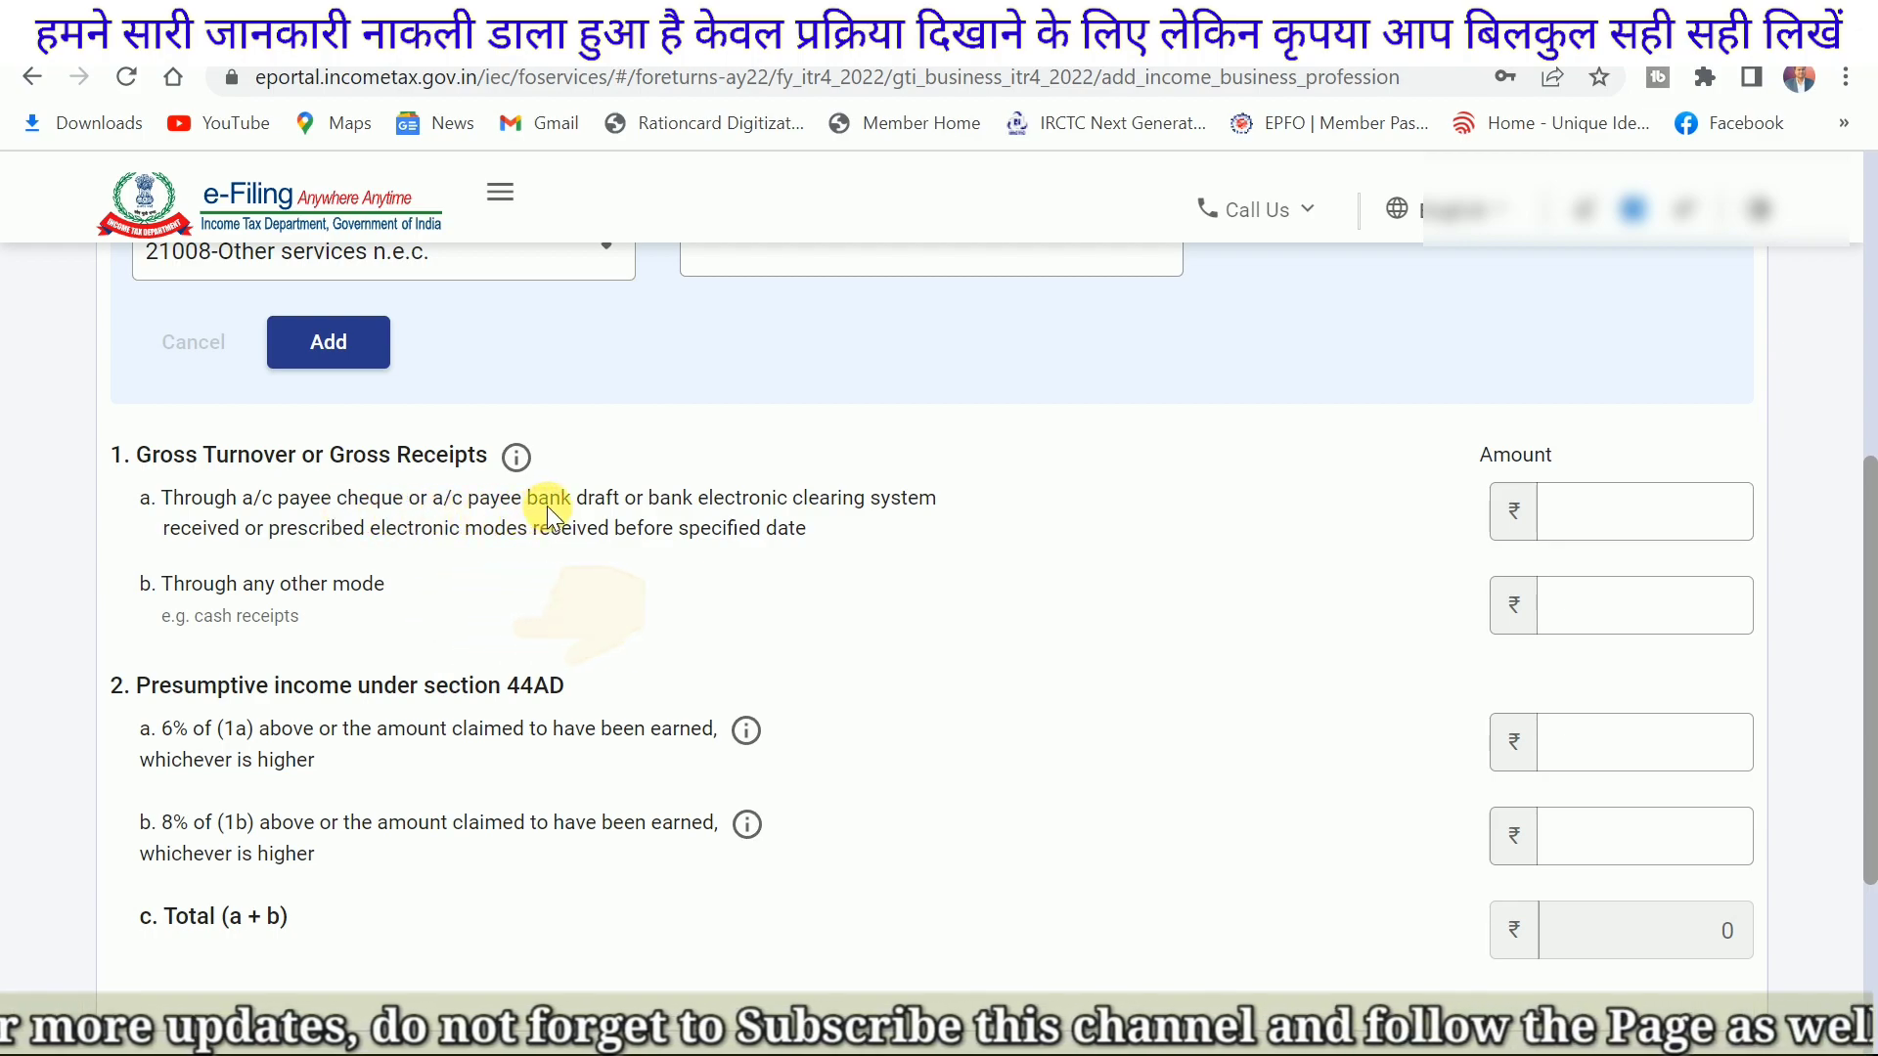
{"action": "left_click", "coordinate": [1663, 519]}
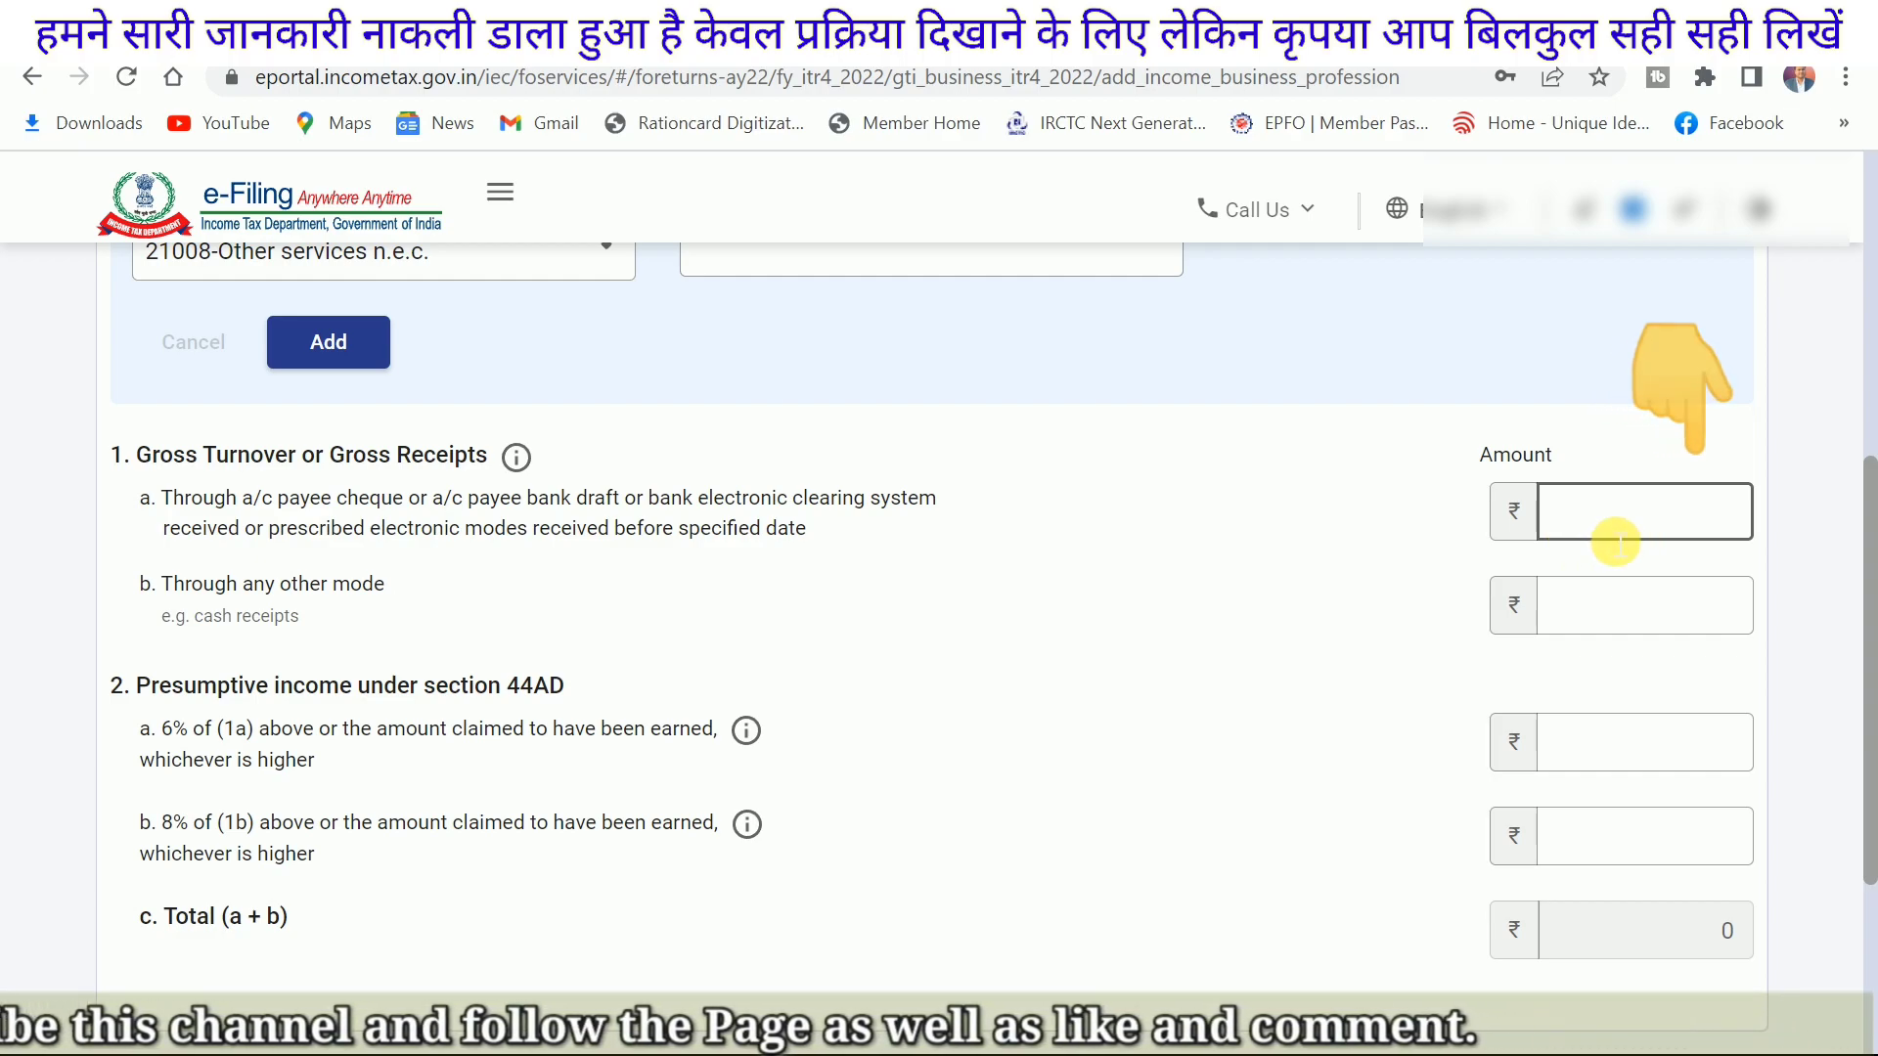
{"action": "left_click", "coordinate": [1716, 624]}
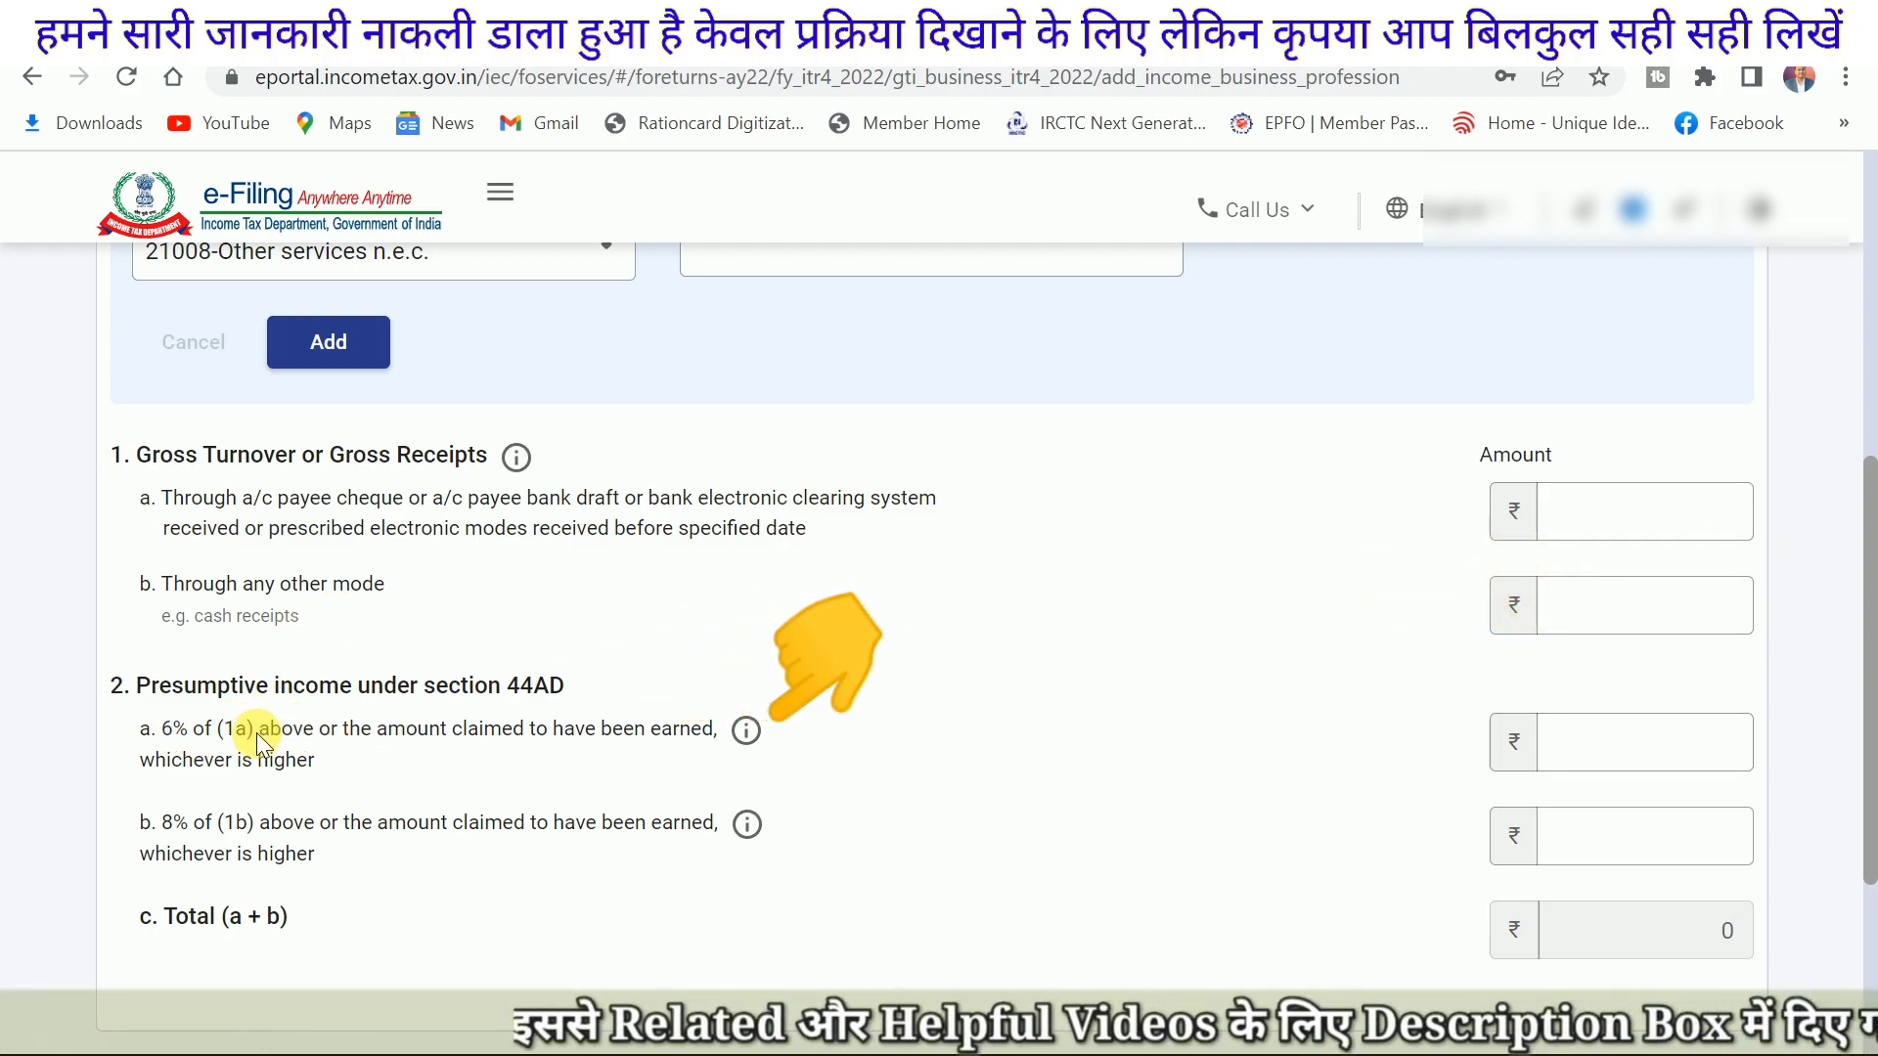
{"action": "left_click", "coordinate": [196, 761]}
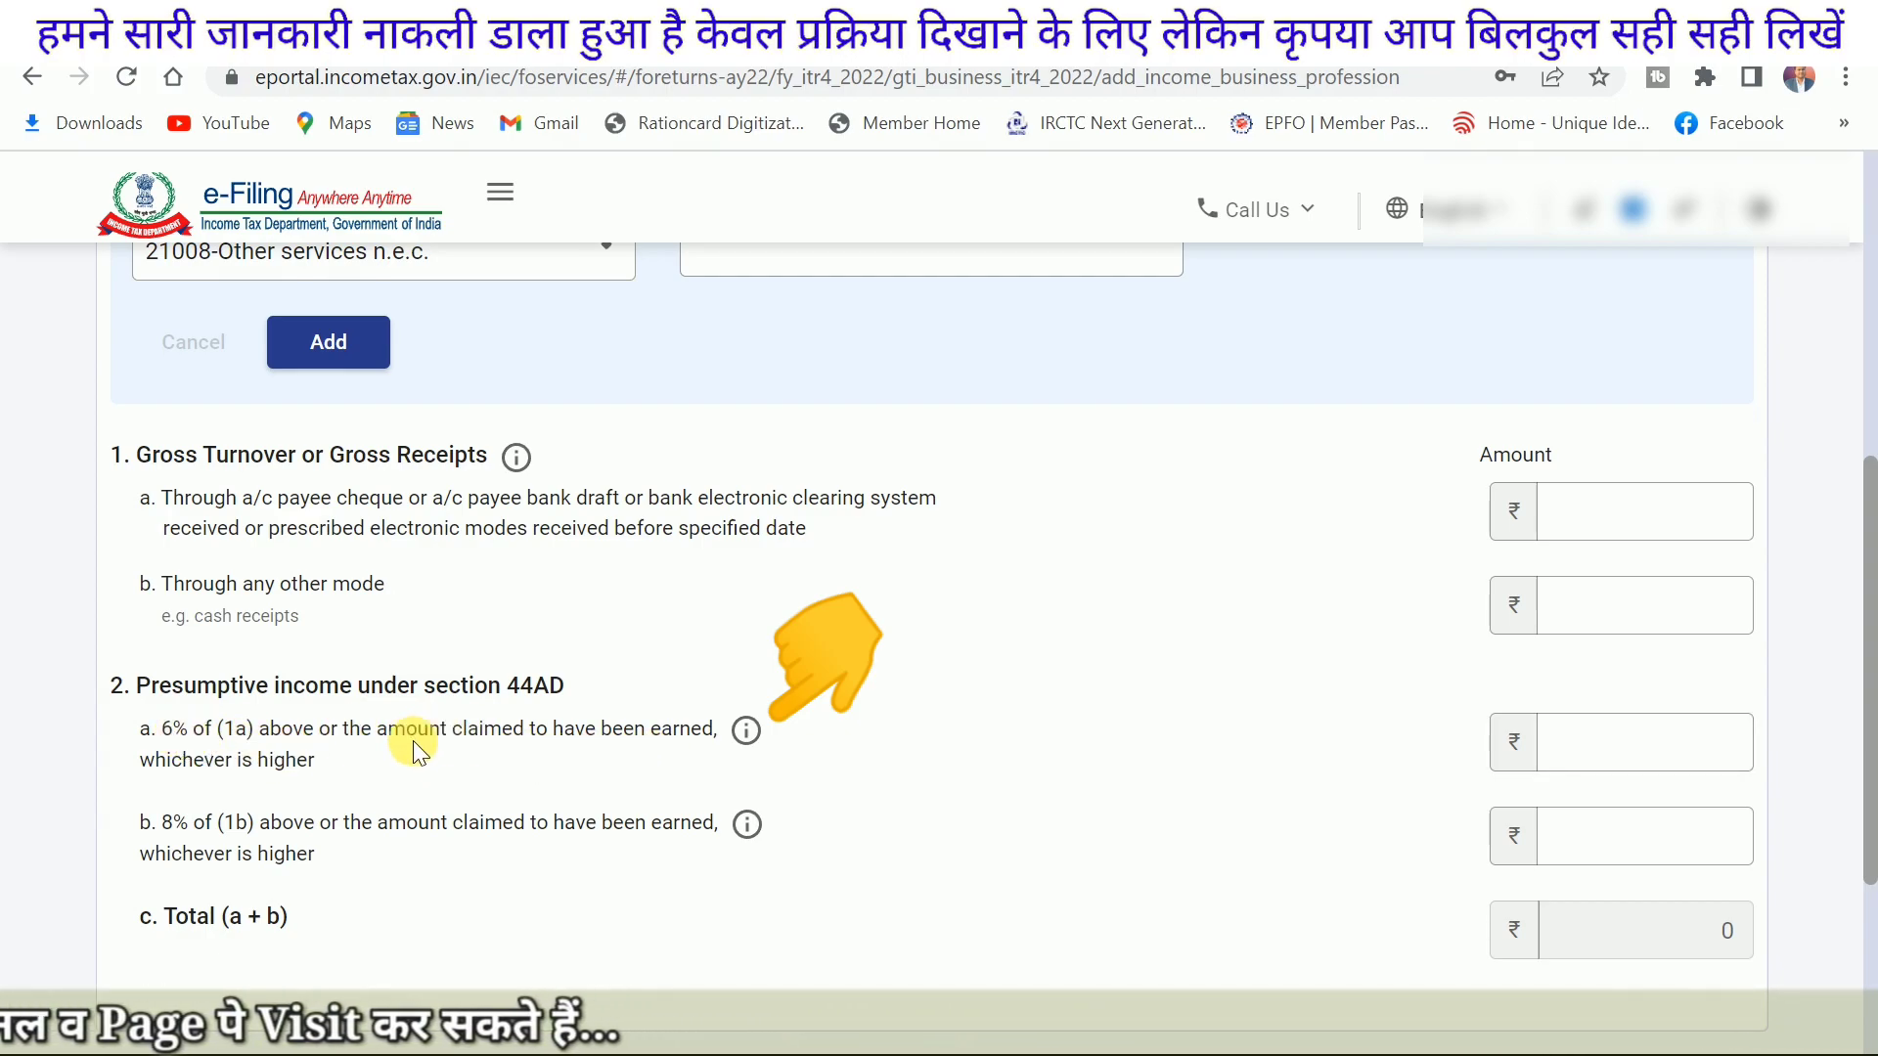
{"action": "left_click", "coordinate": [251, 747]}
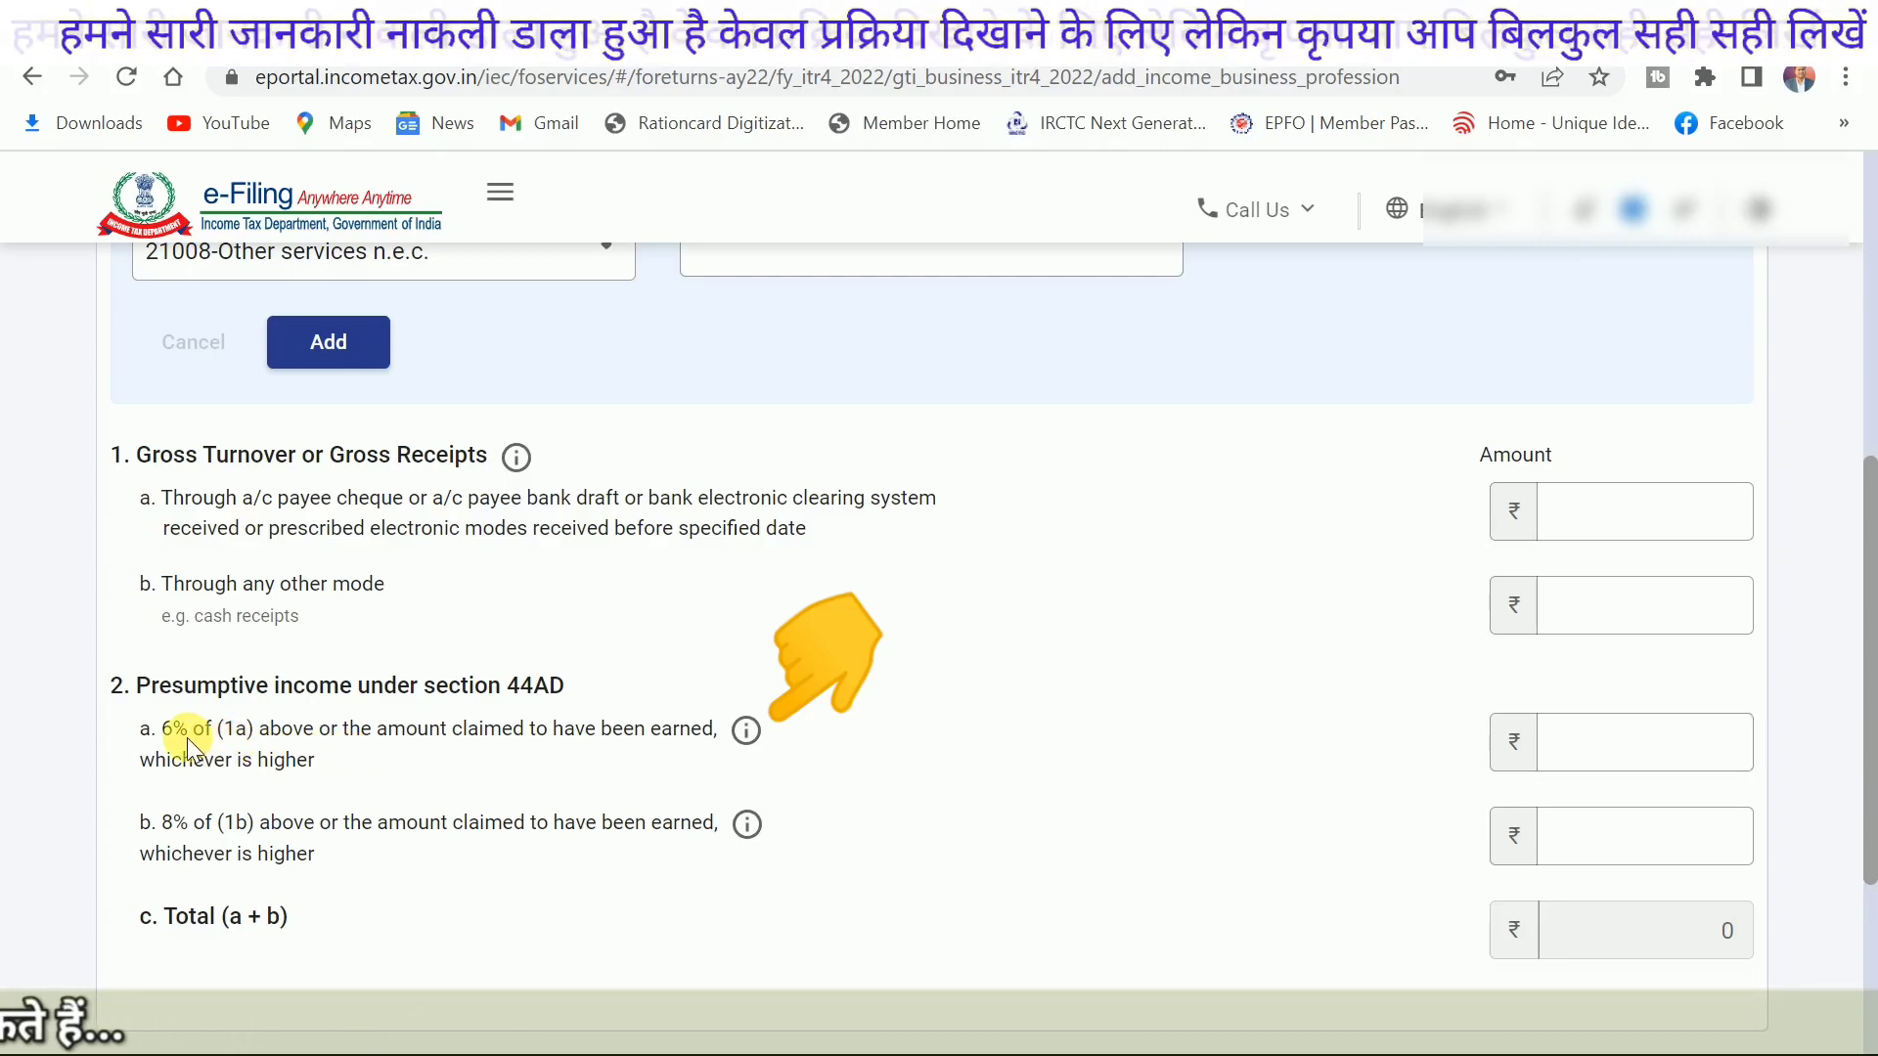
{"action": "left_click_drag", "start_coordinate": [174, 739], "coordinate": [151, 741]}
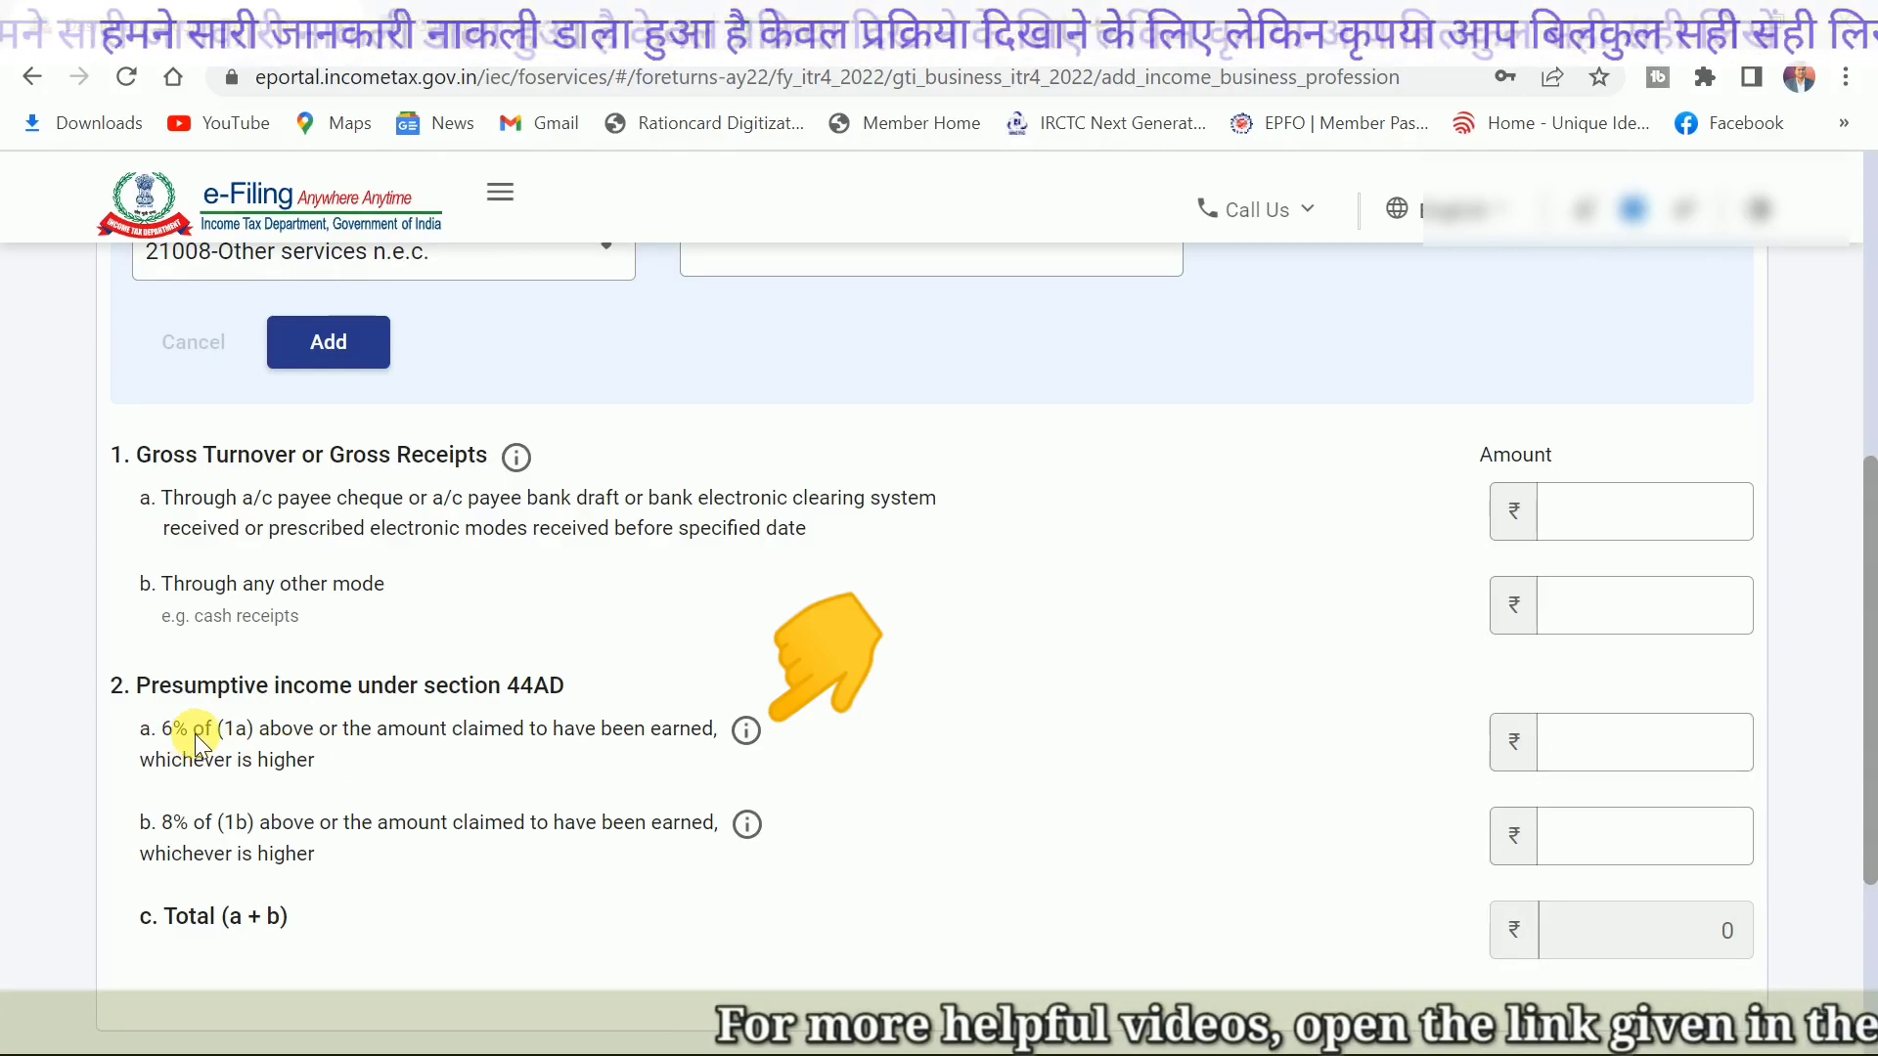
{"action": "left_click", "coordinate": [219, 841]}
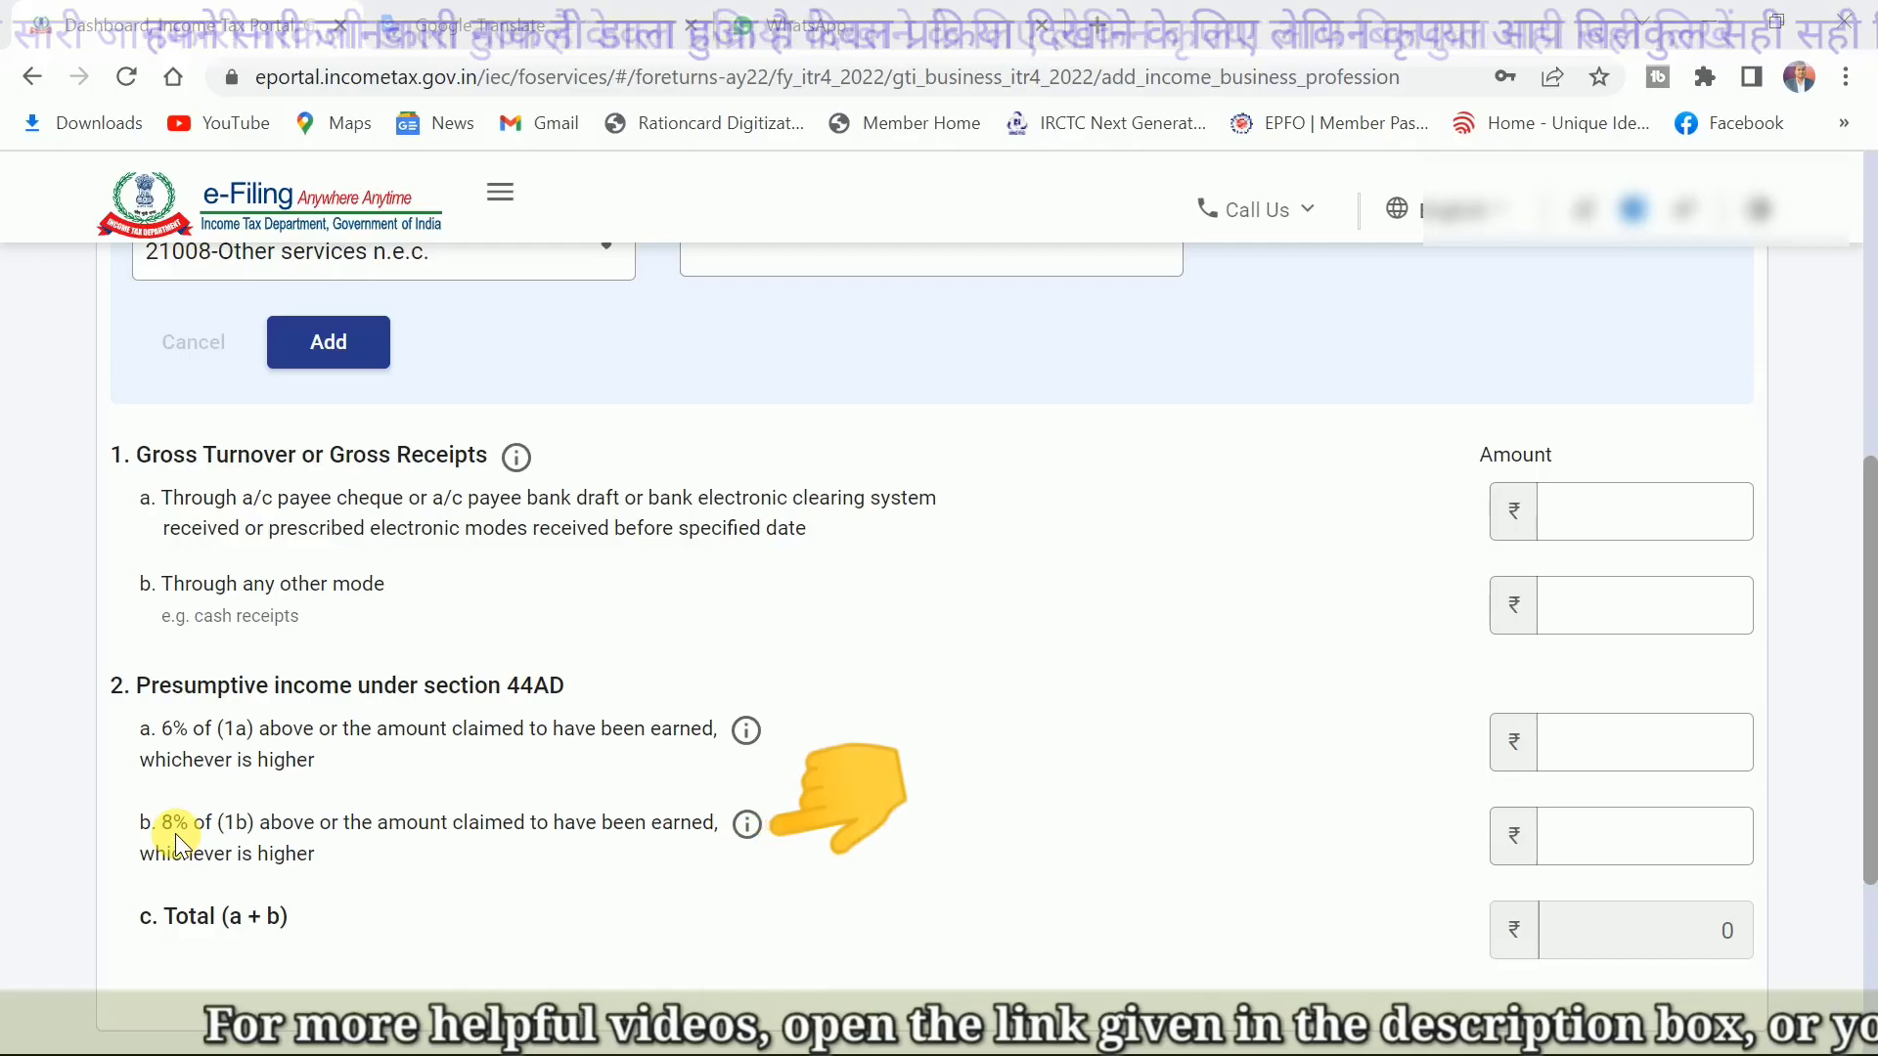
{"action": "left_click_drag", "start_coordinate": [160, 823], "coordinate": [173, 831]}
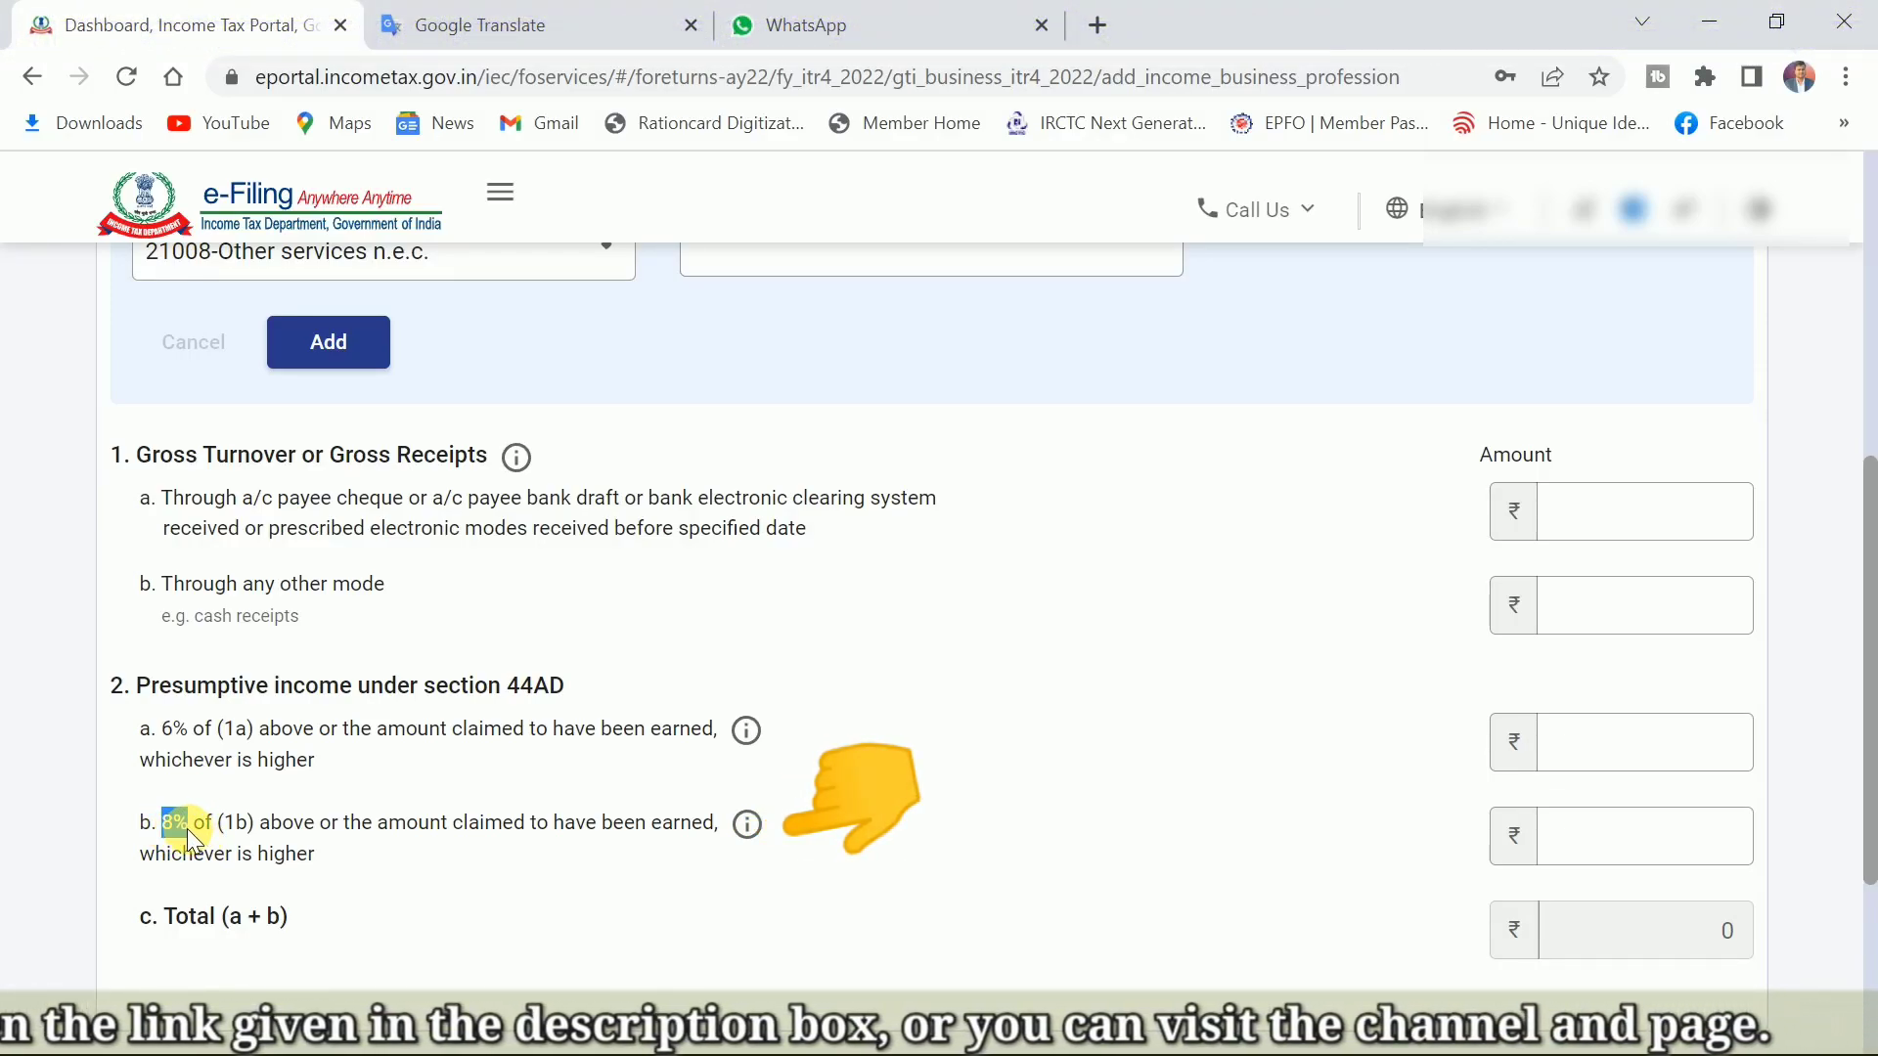
{"action": "left_click_drag", "start_coordinate": [270, 685], "coordinate": [311, 695]}
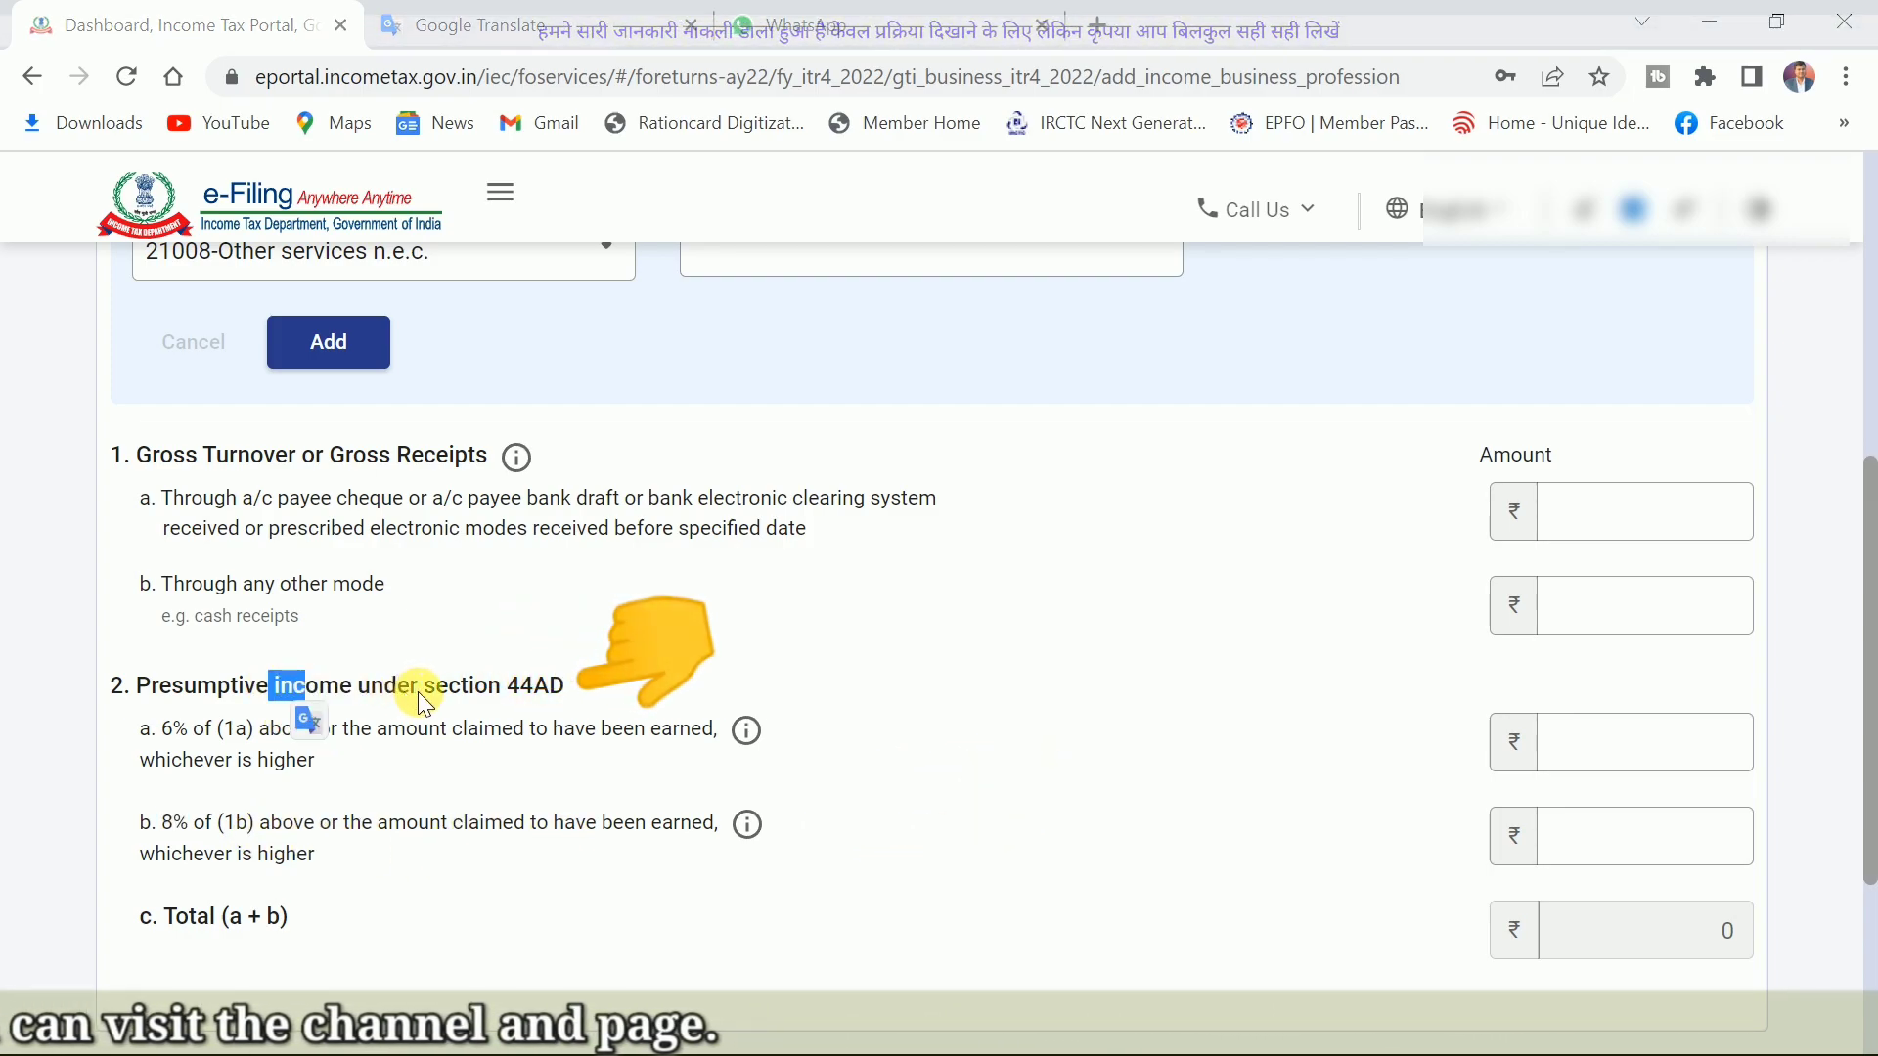
{"action": "left_click_drag", "start_coordinate": [506, 689], "coordinate": [611, 694]}
{"action": "left_click", "coordinate": [611, 694]}
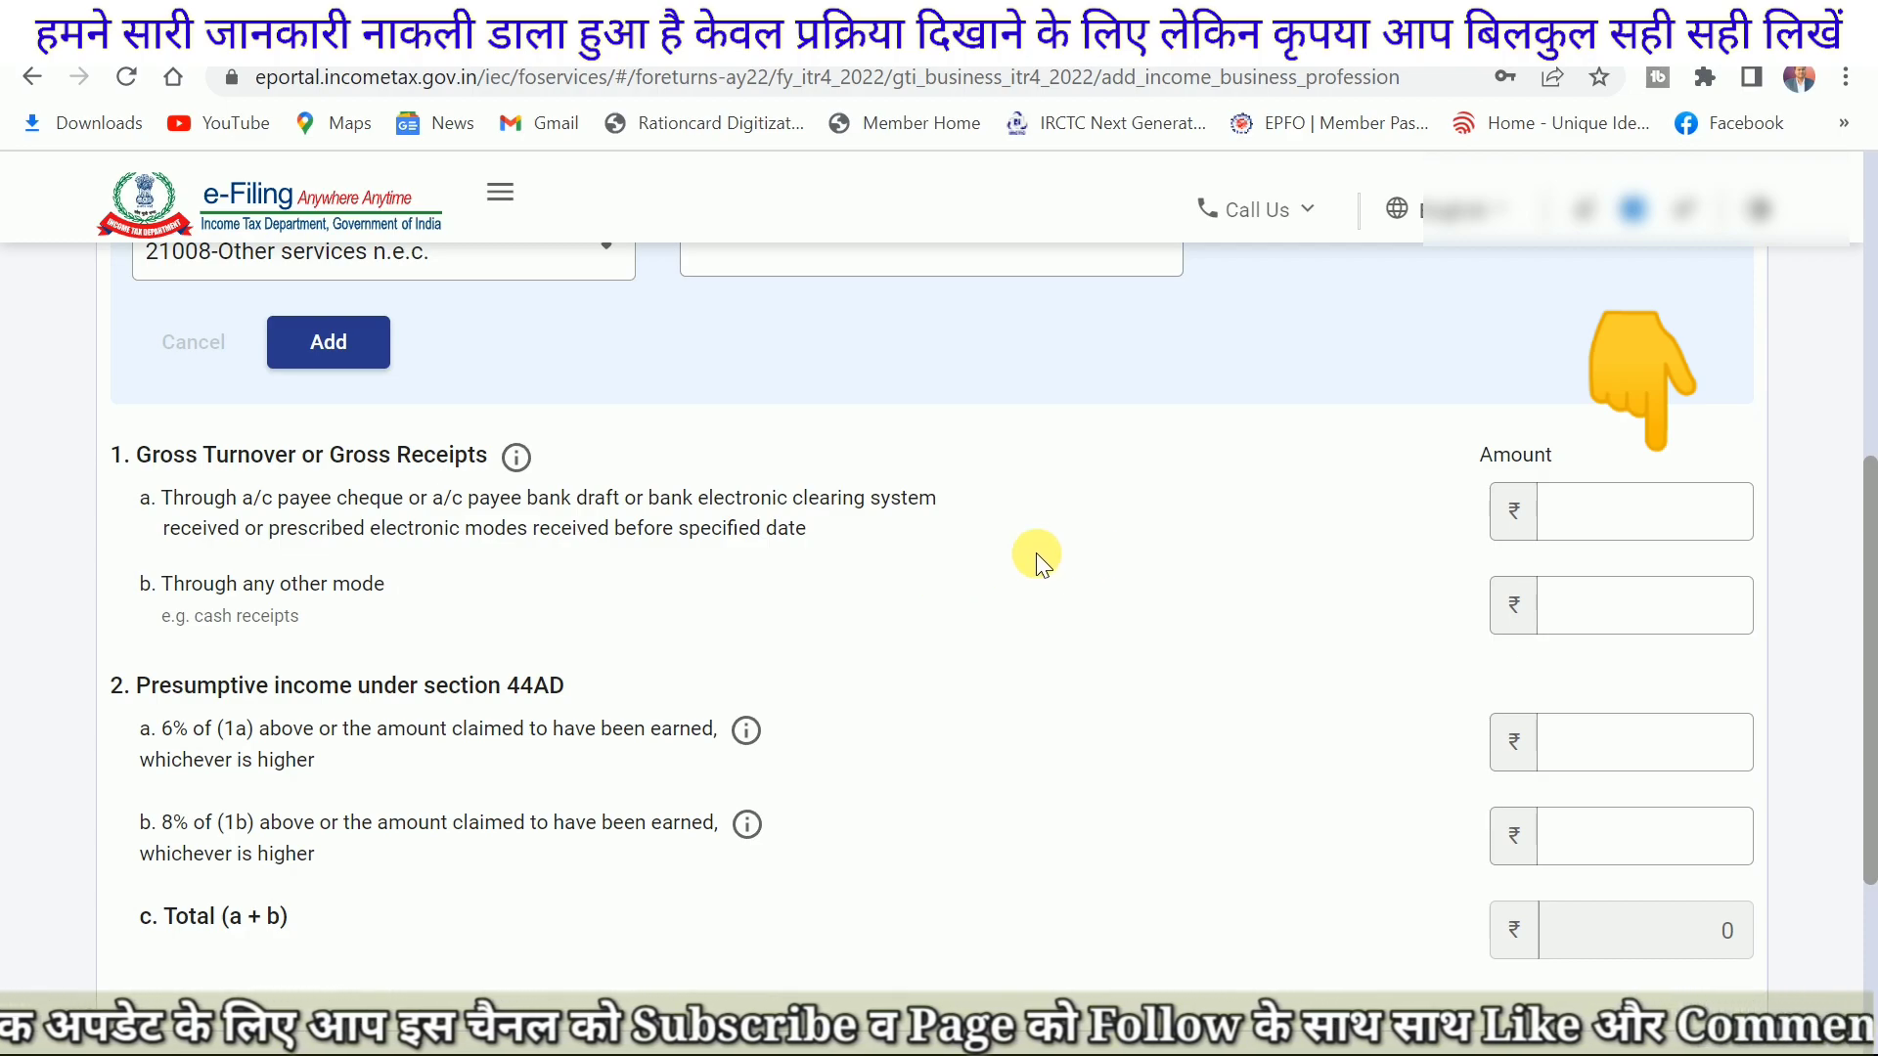
Step: Enter gross receipts of 25,00,000 through cheque, bank draft or electronic modes and 15,00,000 through any other mode
{"action": "left_click", "coordinate": [1590, 536]}
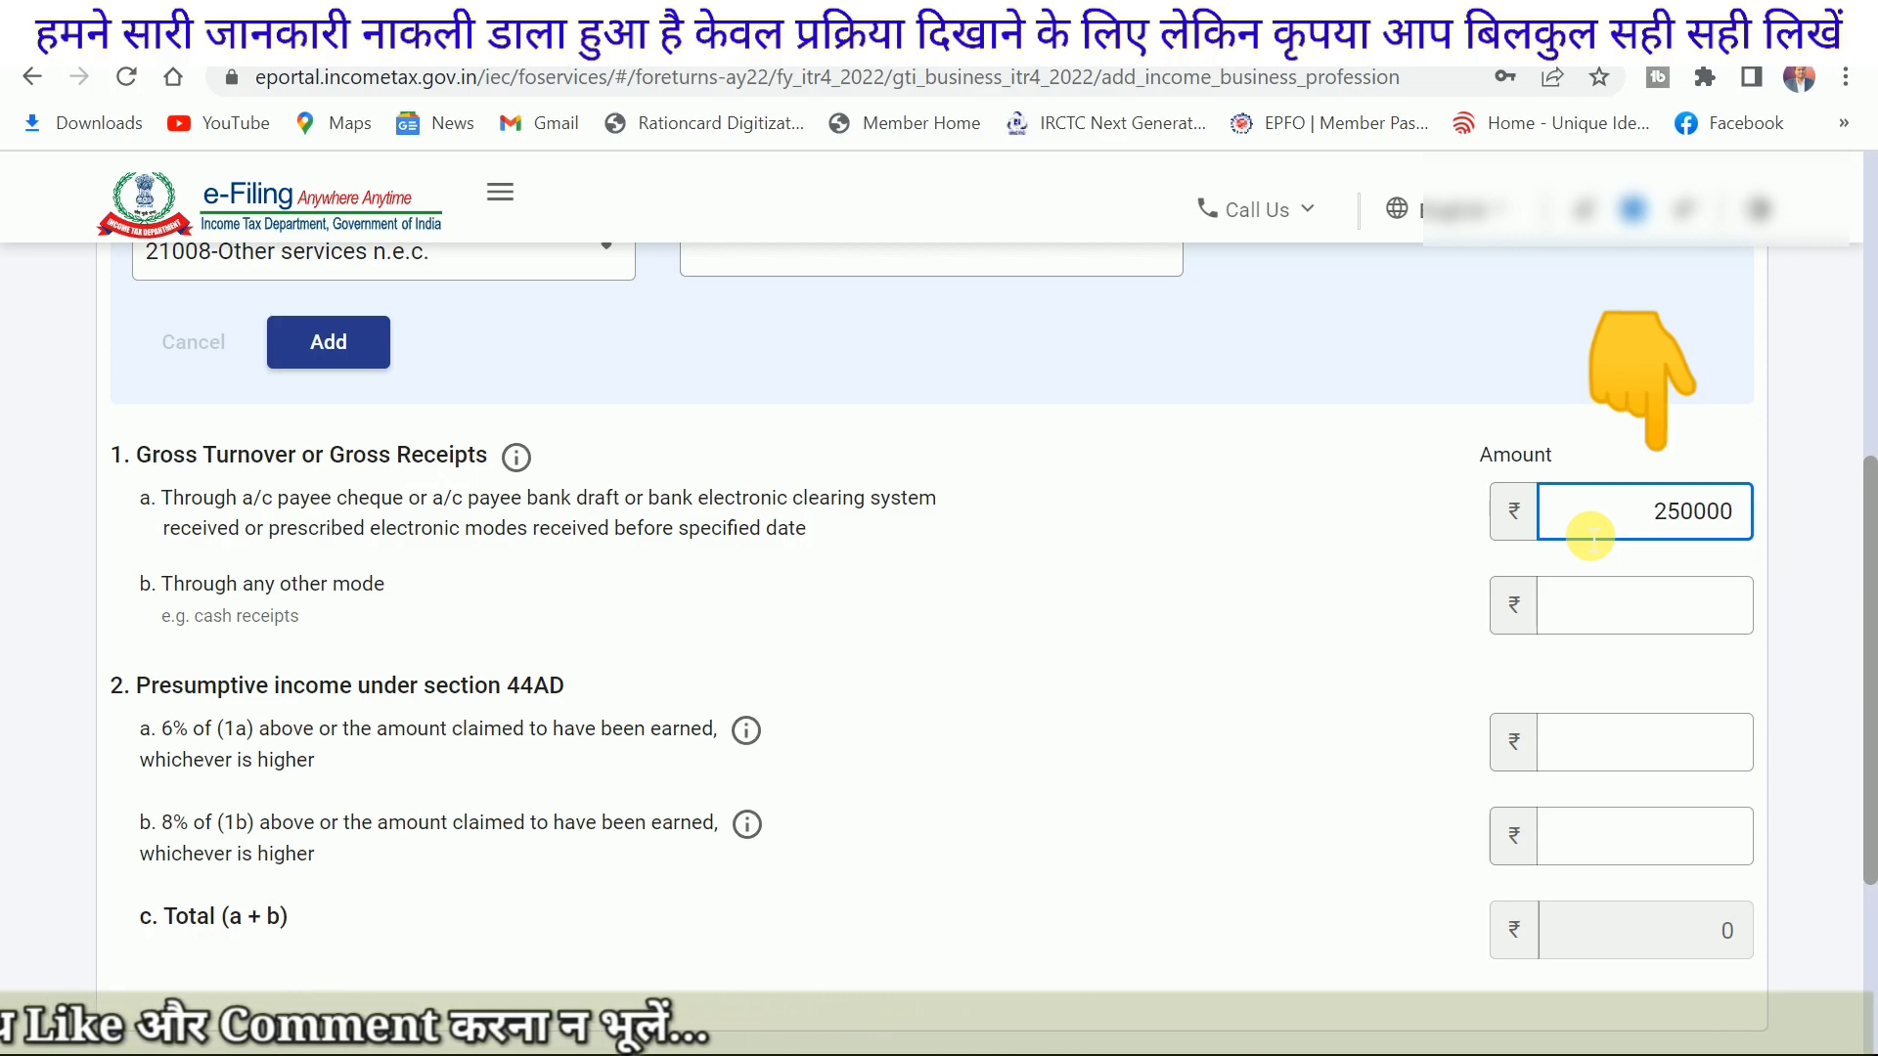
{"action": "left_click", "coordinate": [1599, 604]}
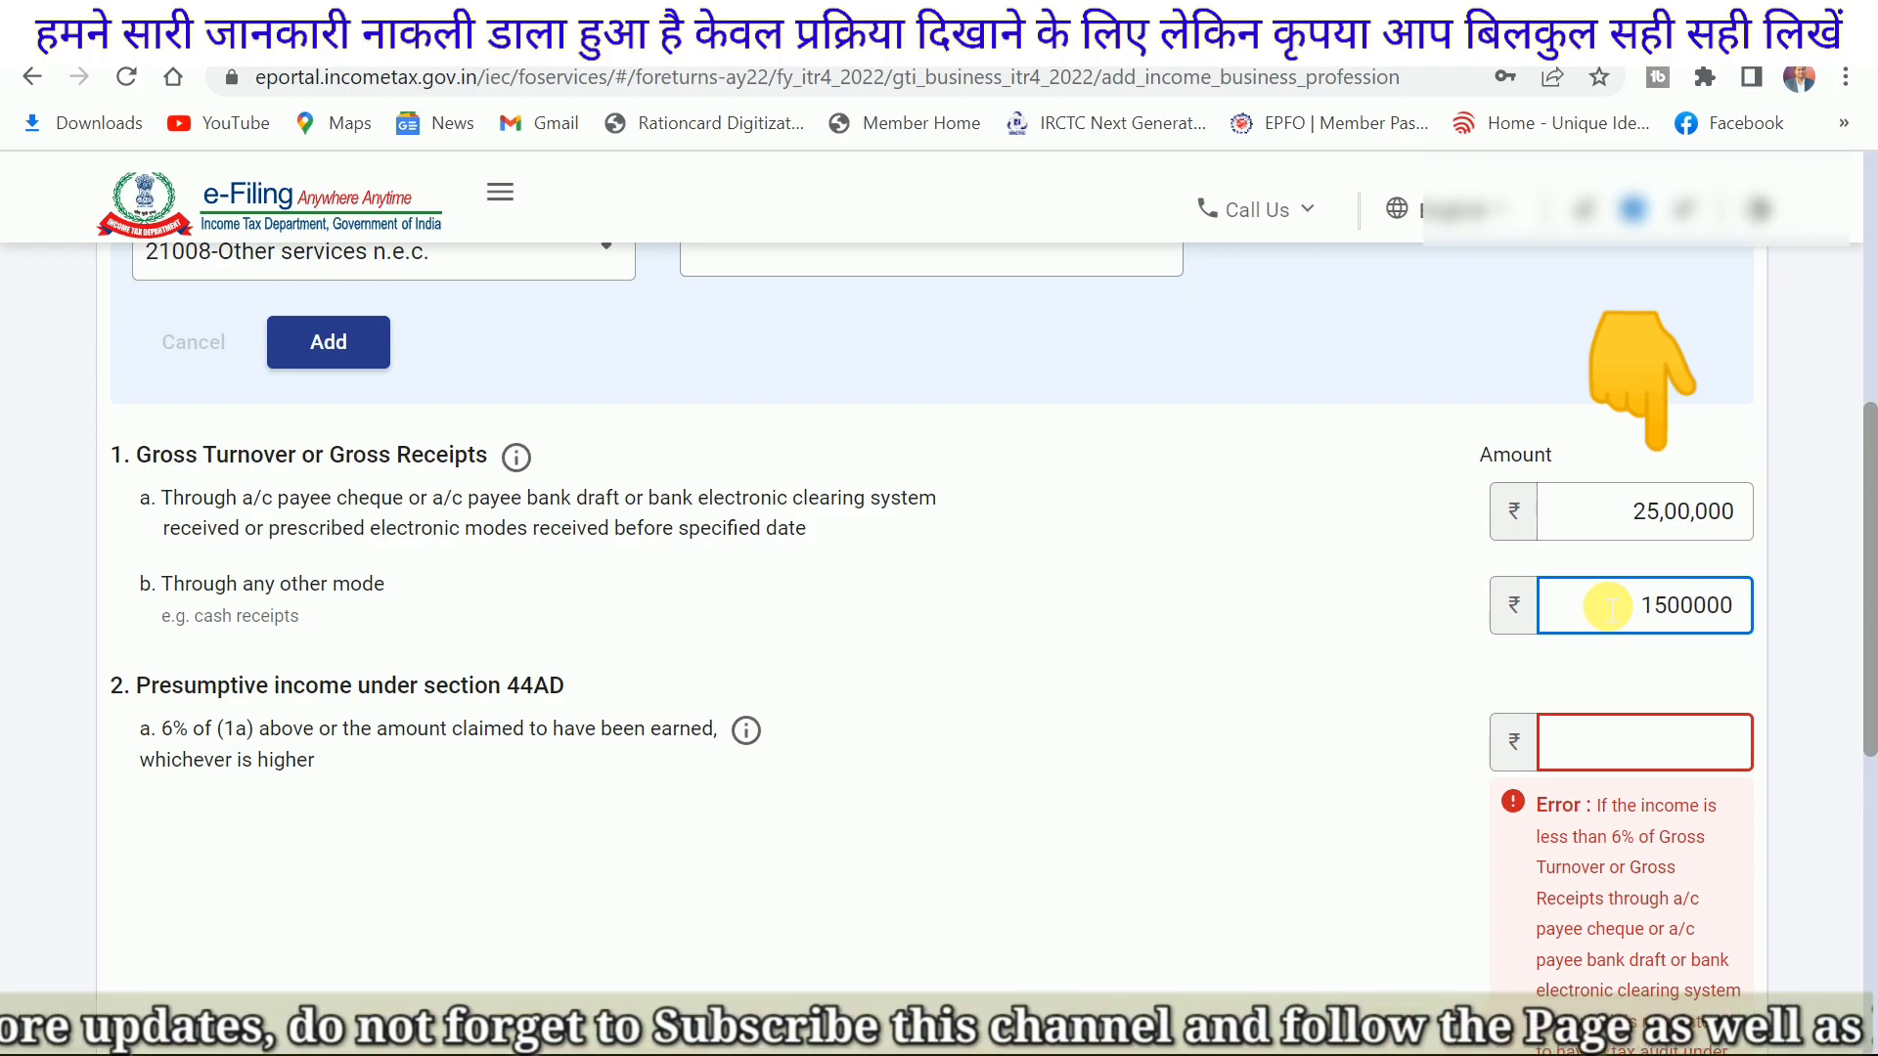
{"action": "left_click", "coordinate": [1395, 650]}
Step: Enter 1,00,000 as the 6% presumptive income under section 44AD, and correct it to 1,50,000
{"action": "scroll", "coordinate": [690, 546], "scroll_direction": "down", "scroll_amount": 3}
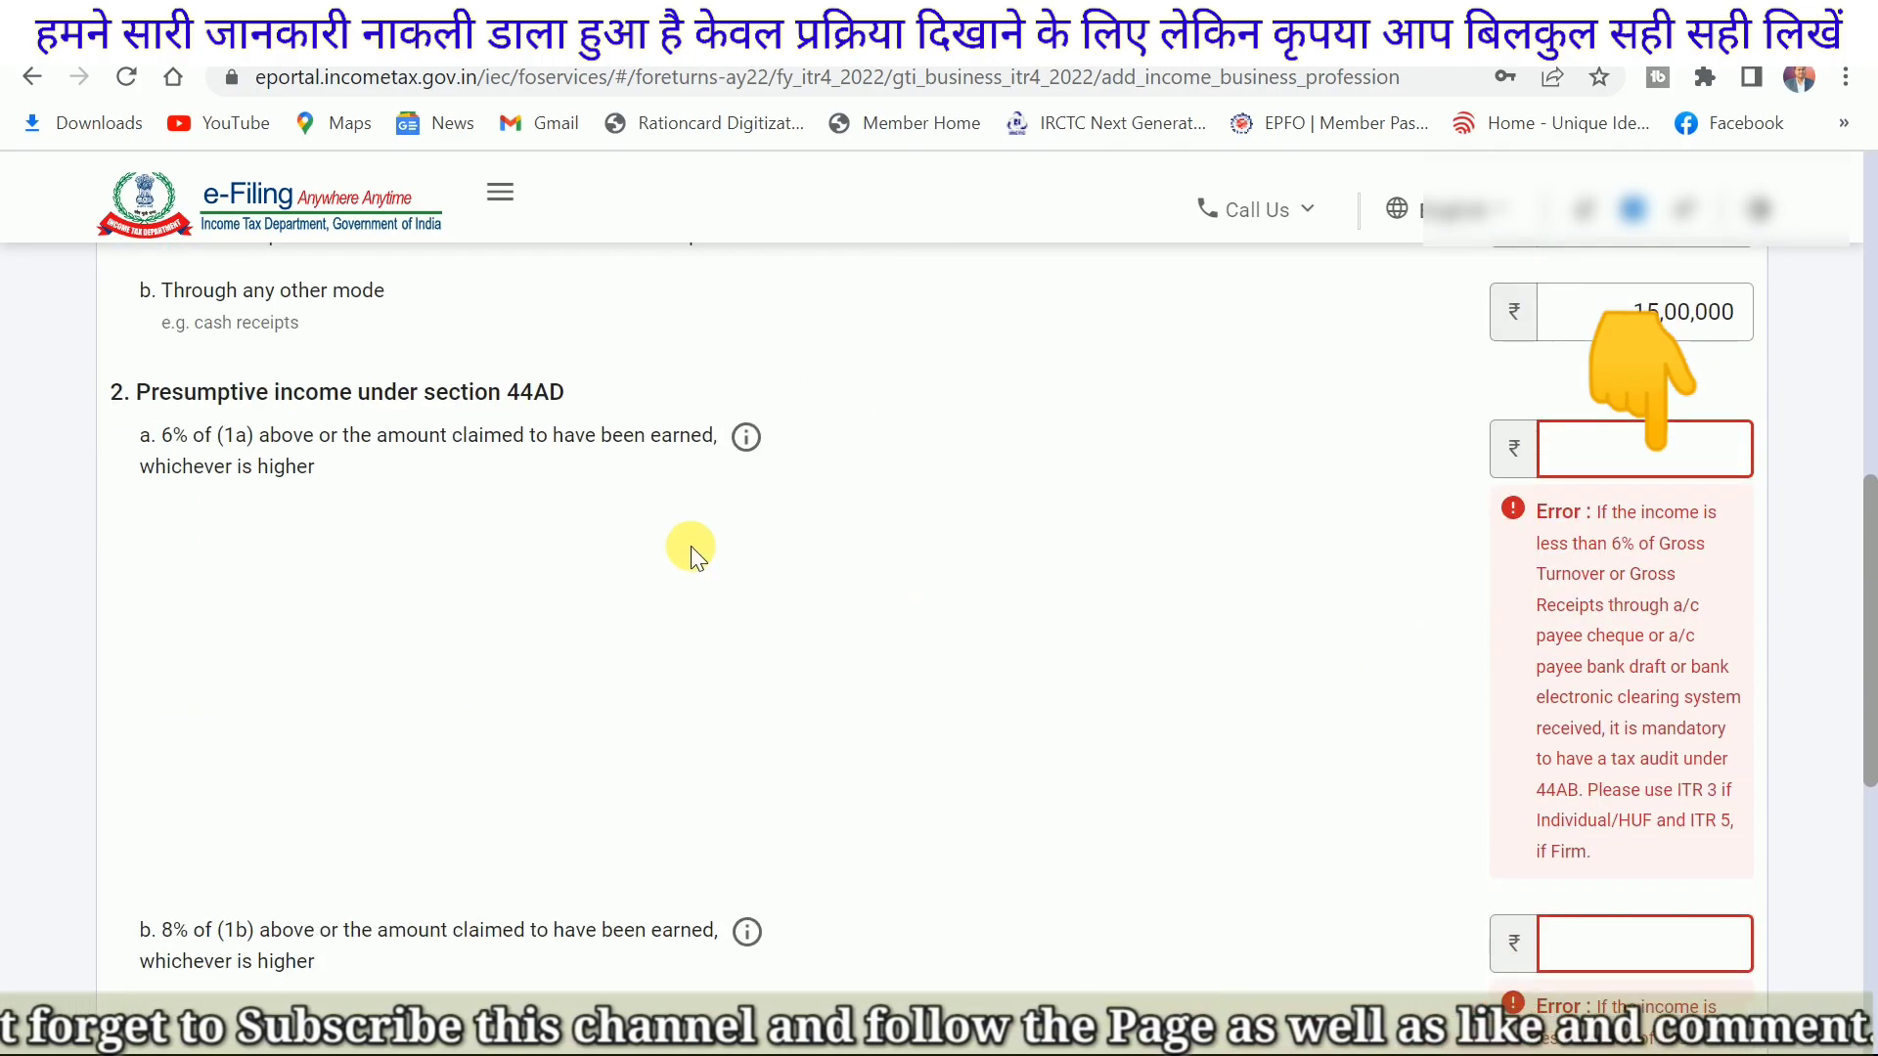
{"action": "scroll", "coordinate": [430, 538], "scroll_direction": "up", "scroll_amount": 2}
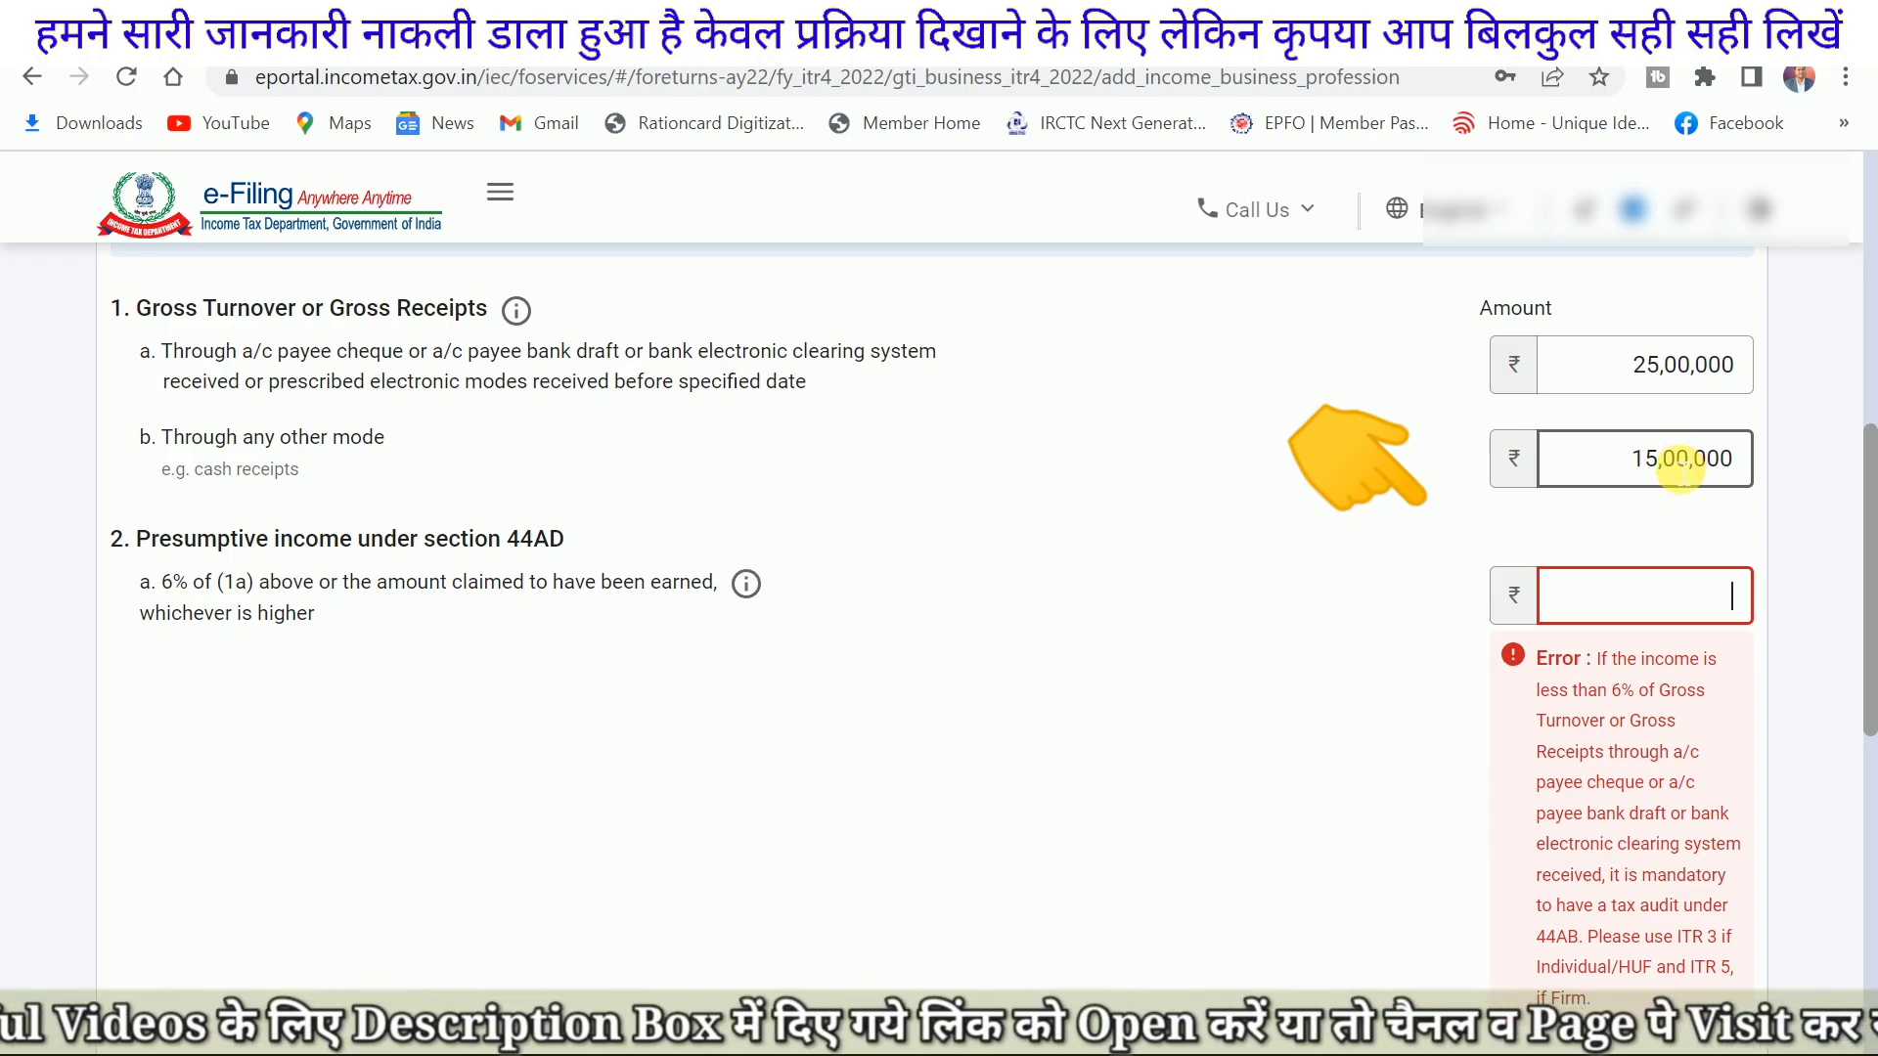
{"action": "left_click", "coordinate": [1648, 611]}
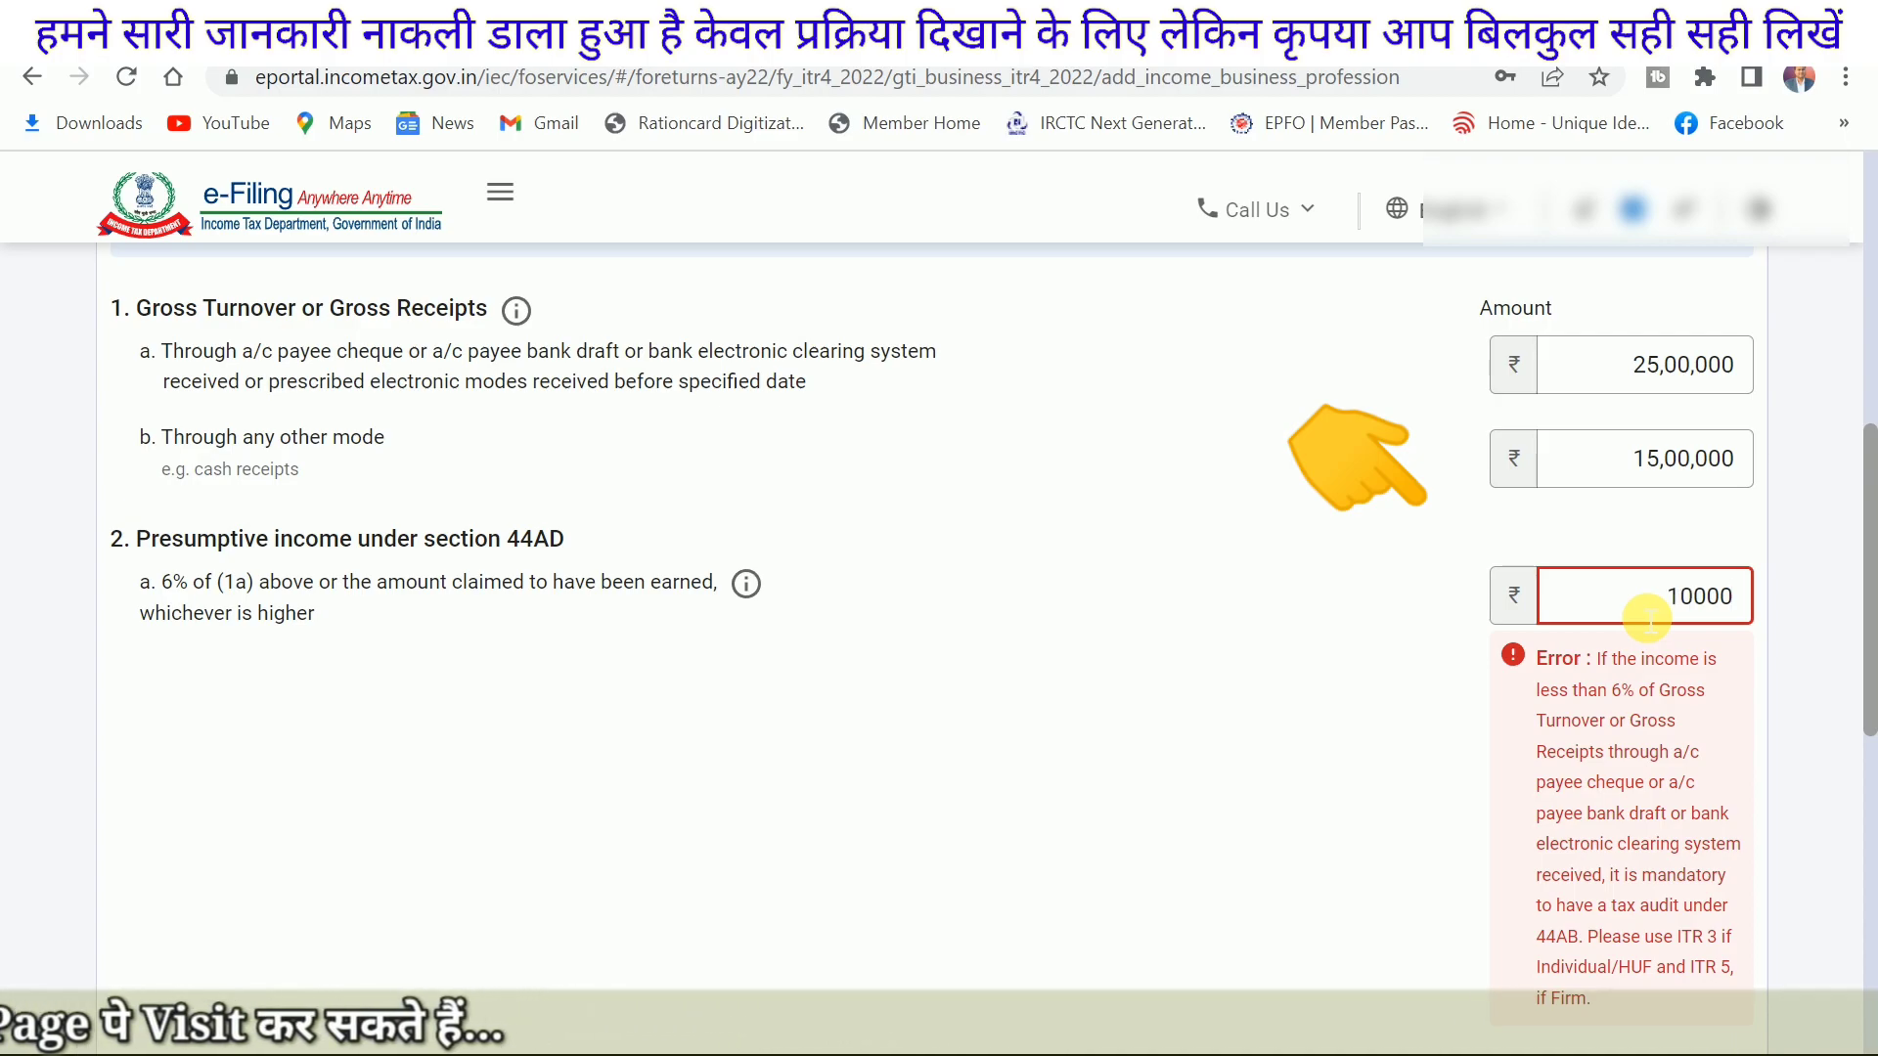
{"action": "type", "text": "100000"}
{"action": "left_click", "coordinate": [1367, 666]}
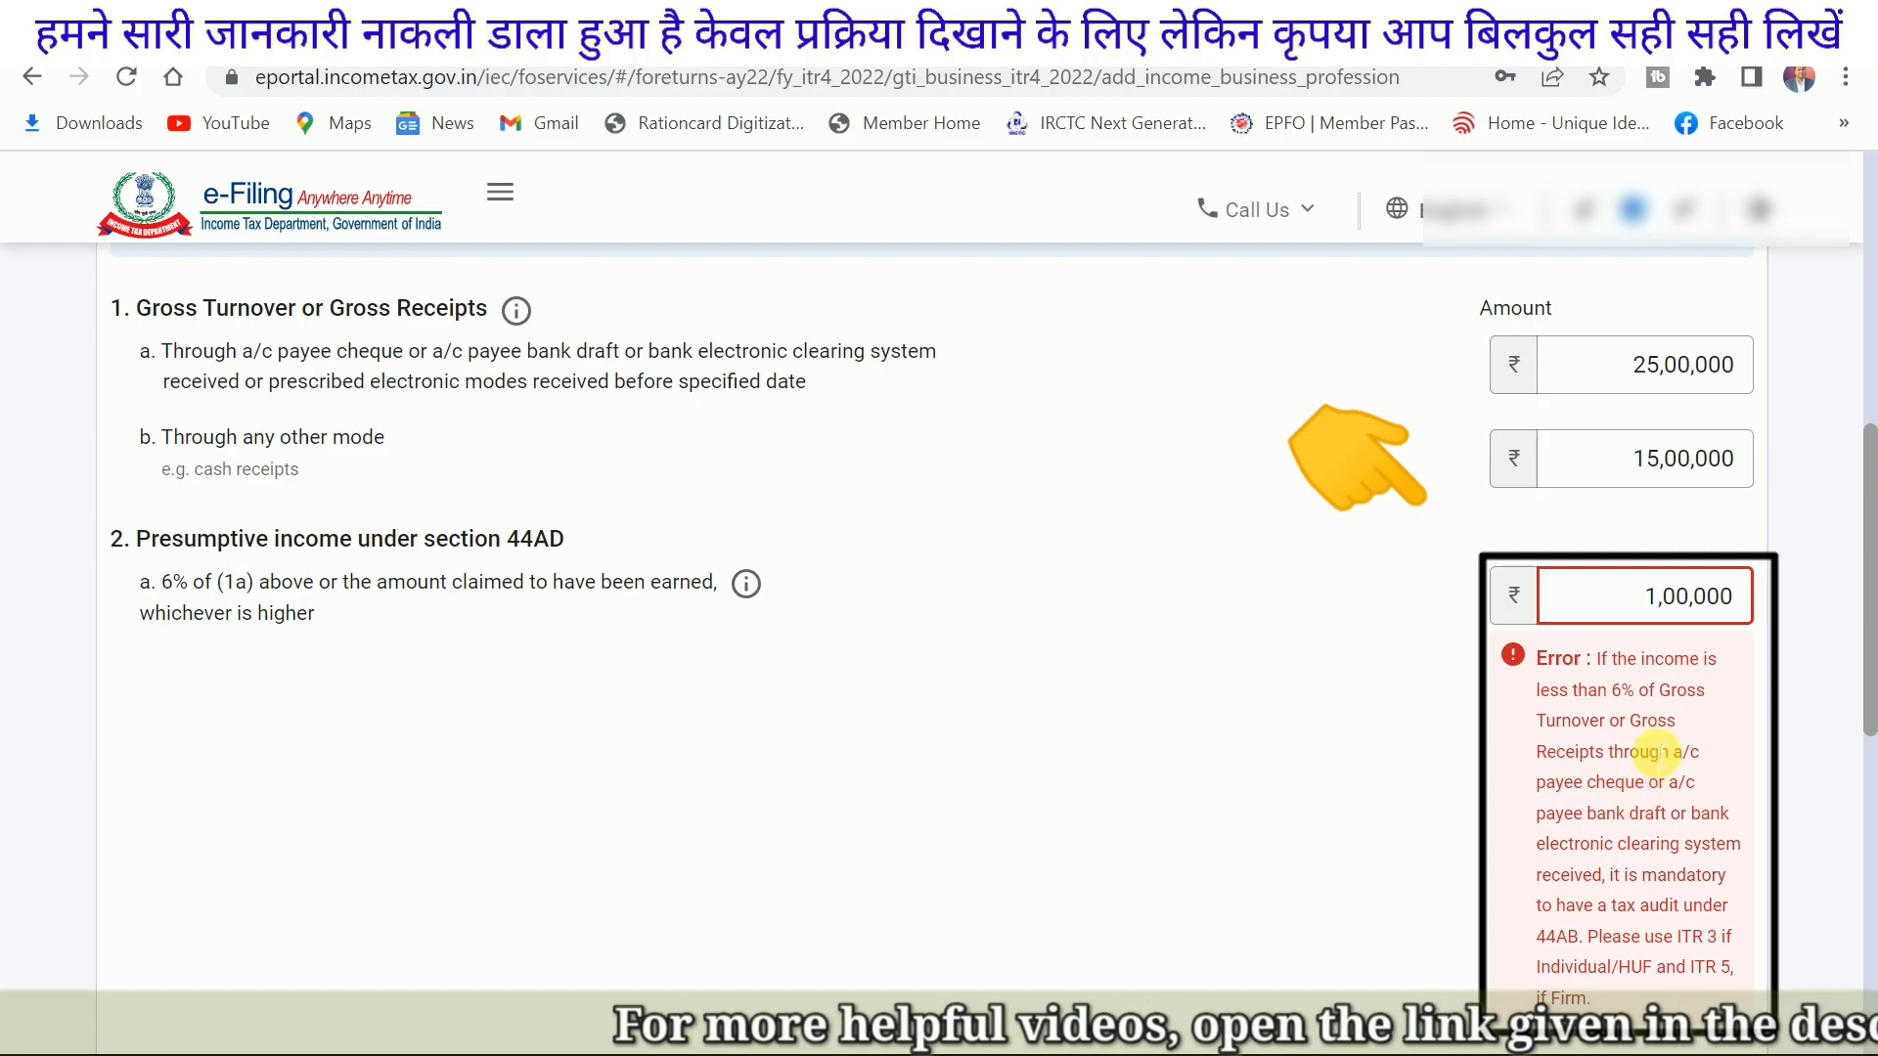
{"action": "left_click", "coordinate": [1675, 596]}
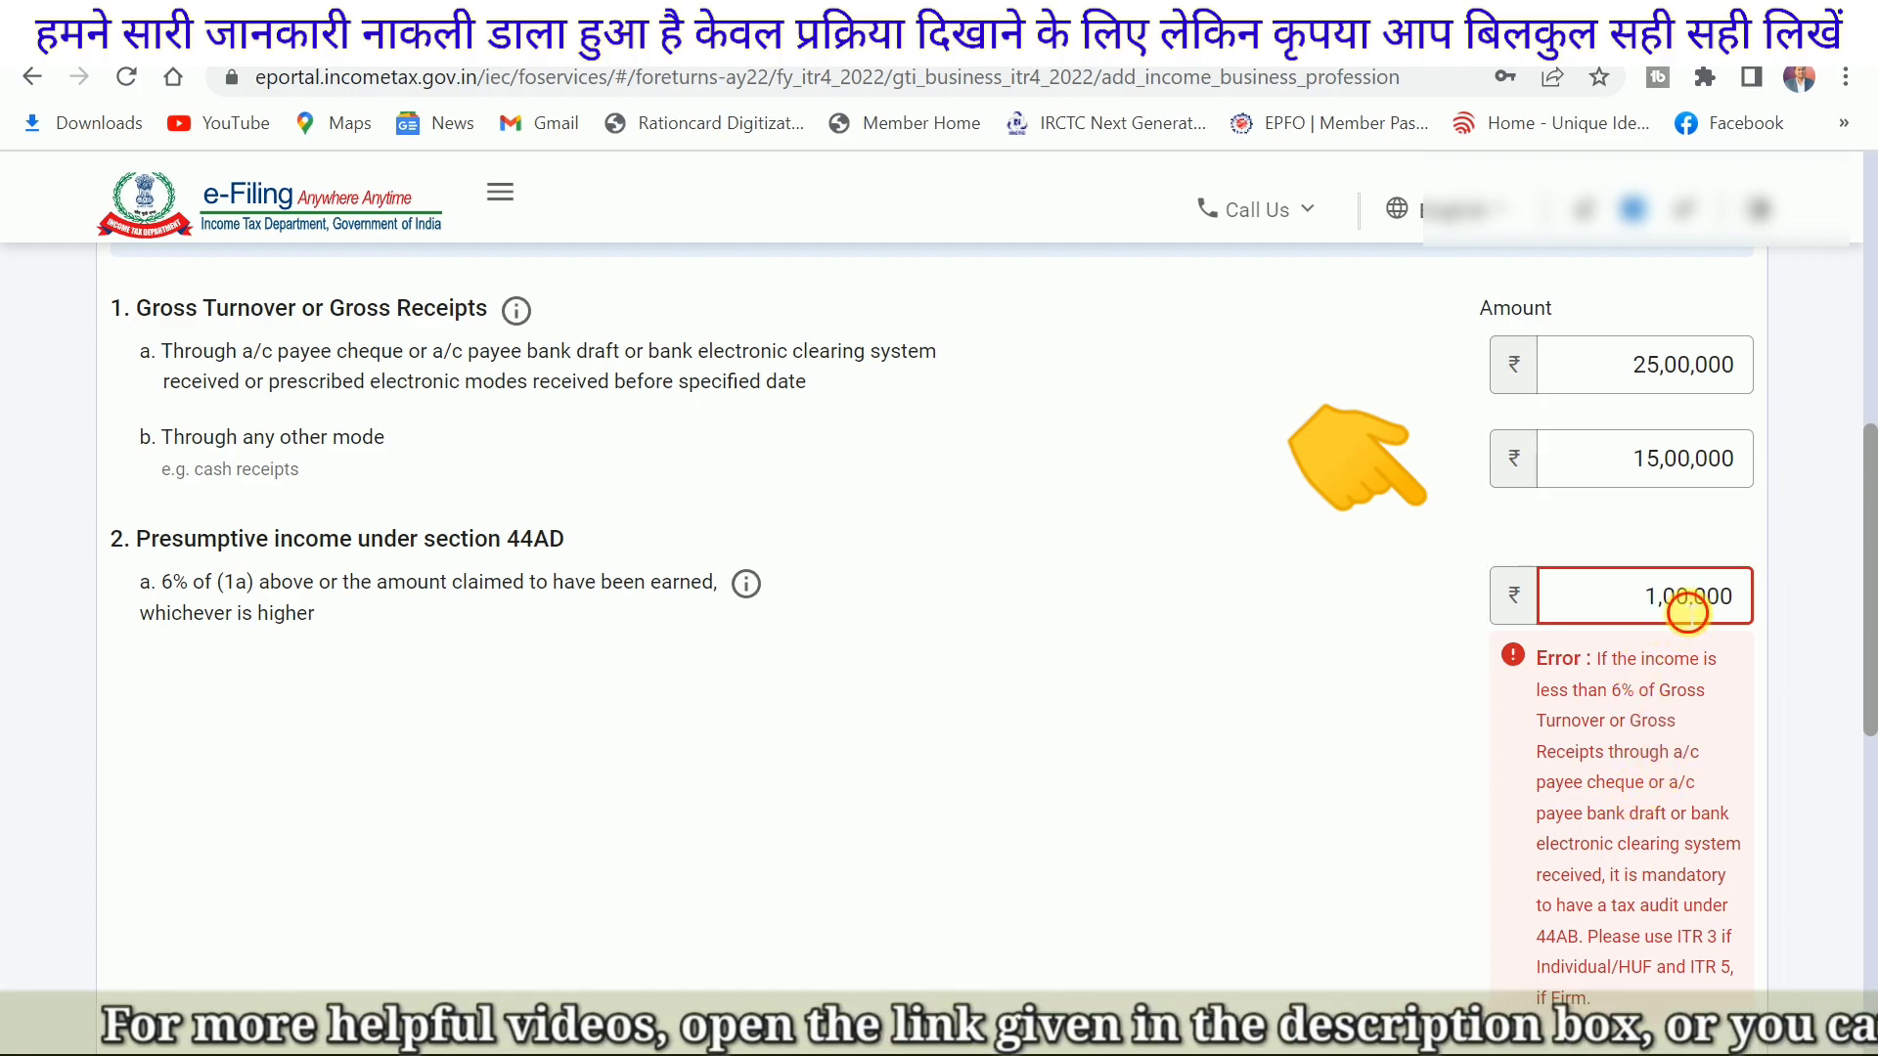
{"action": "key", "text": "BackSpace"}
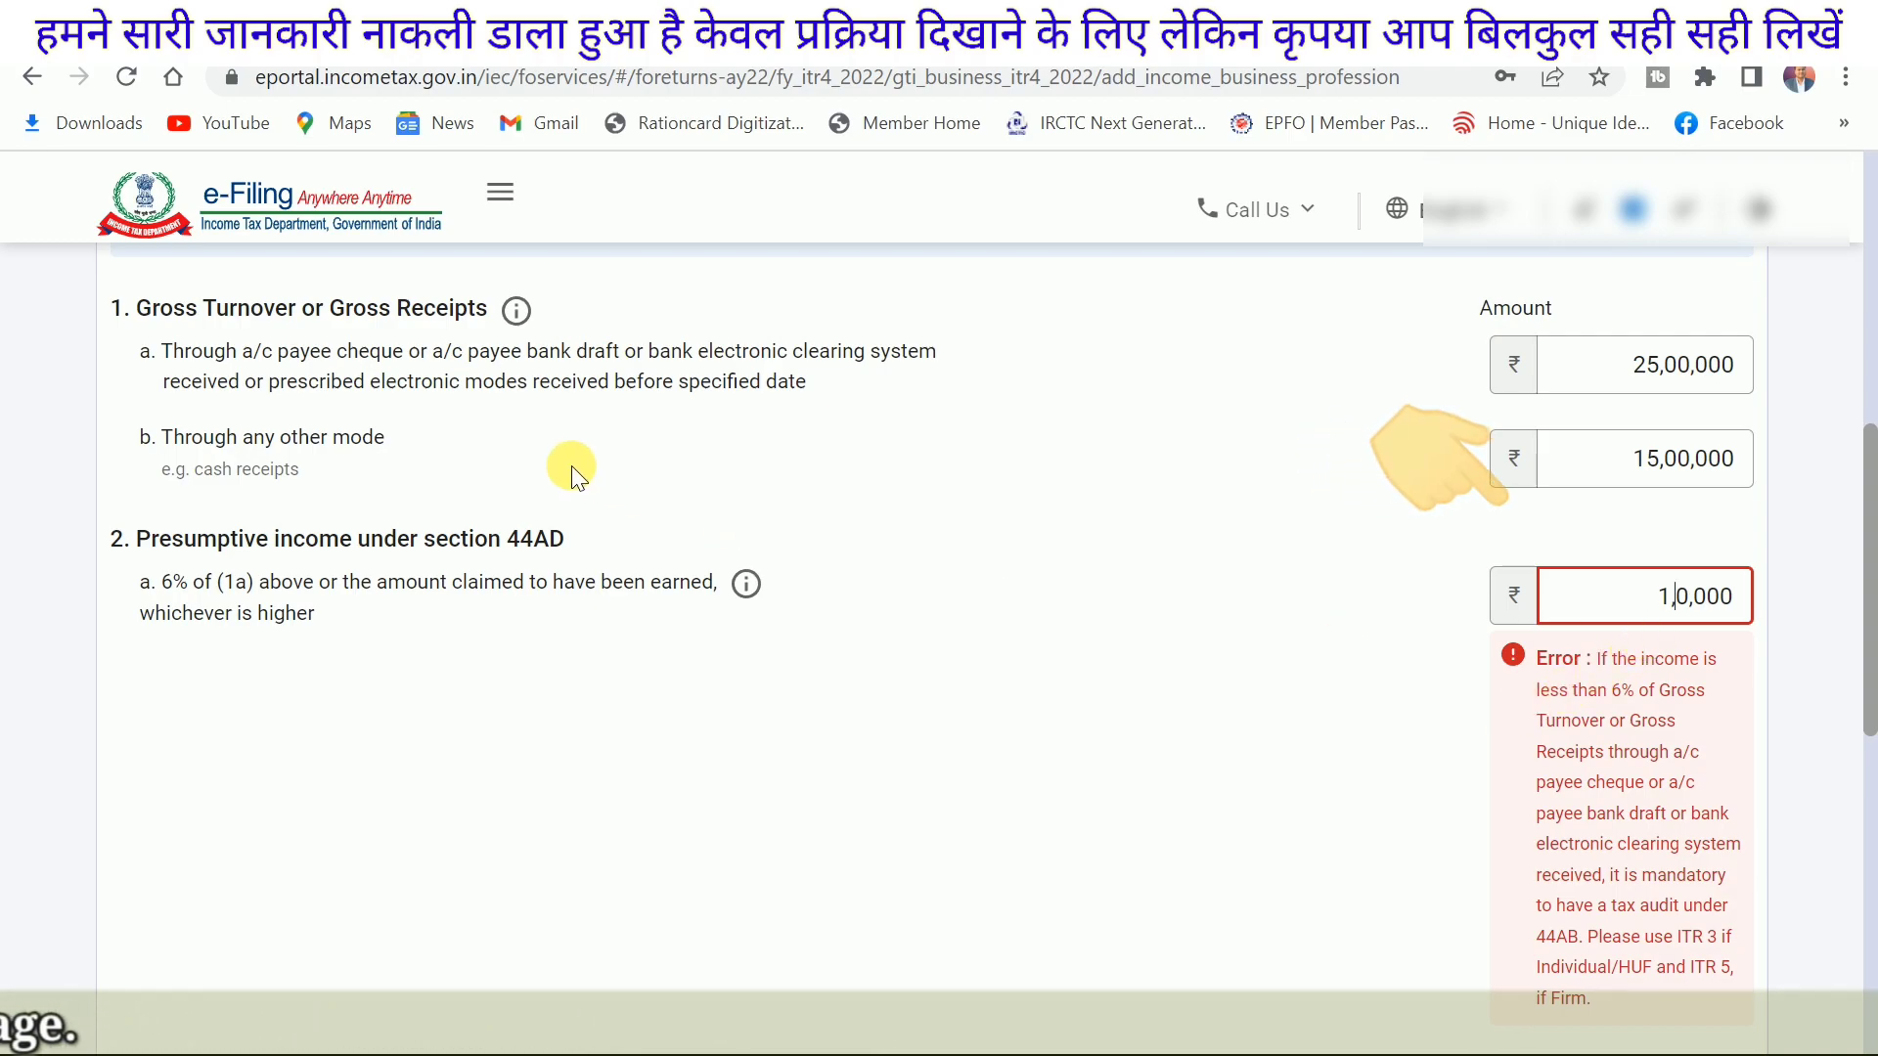
{"action": "type", "text": "5"}
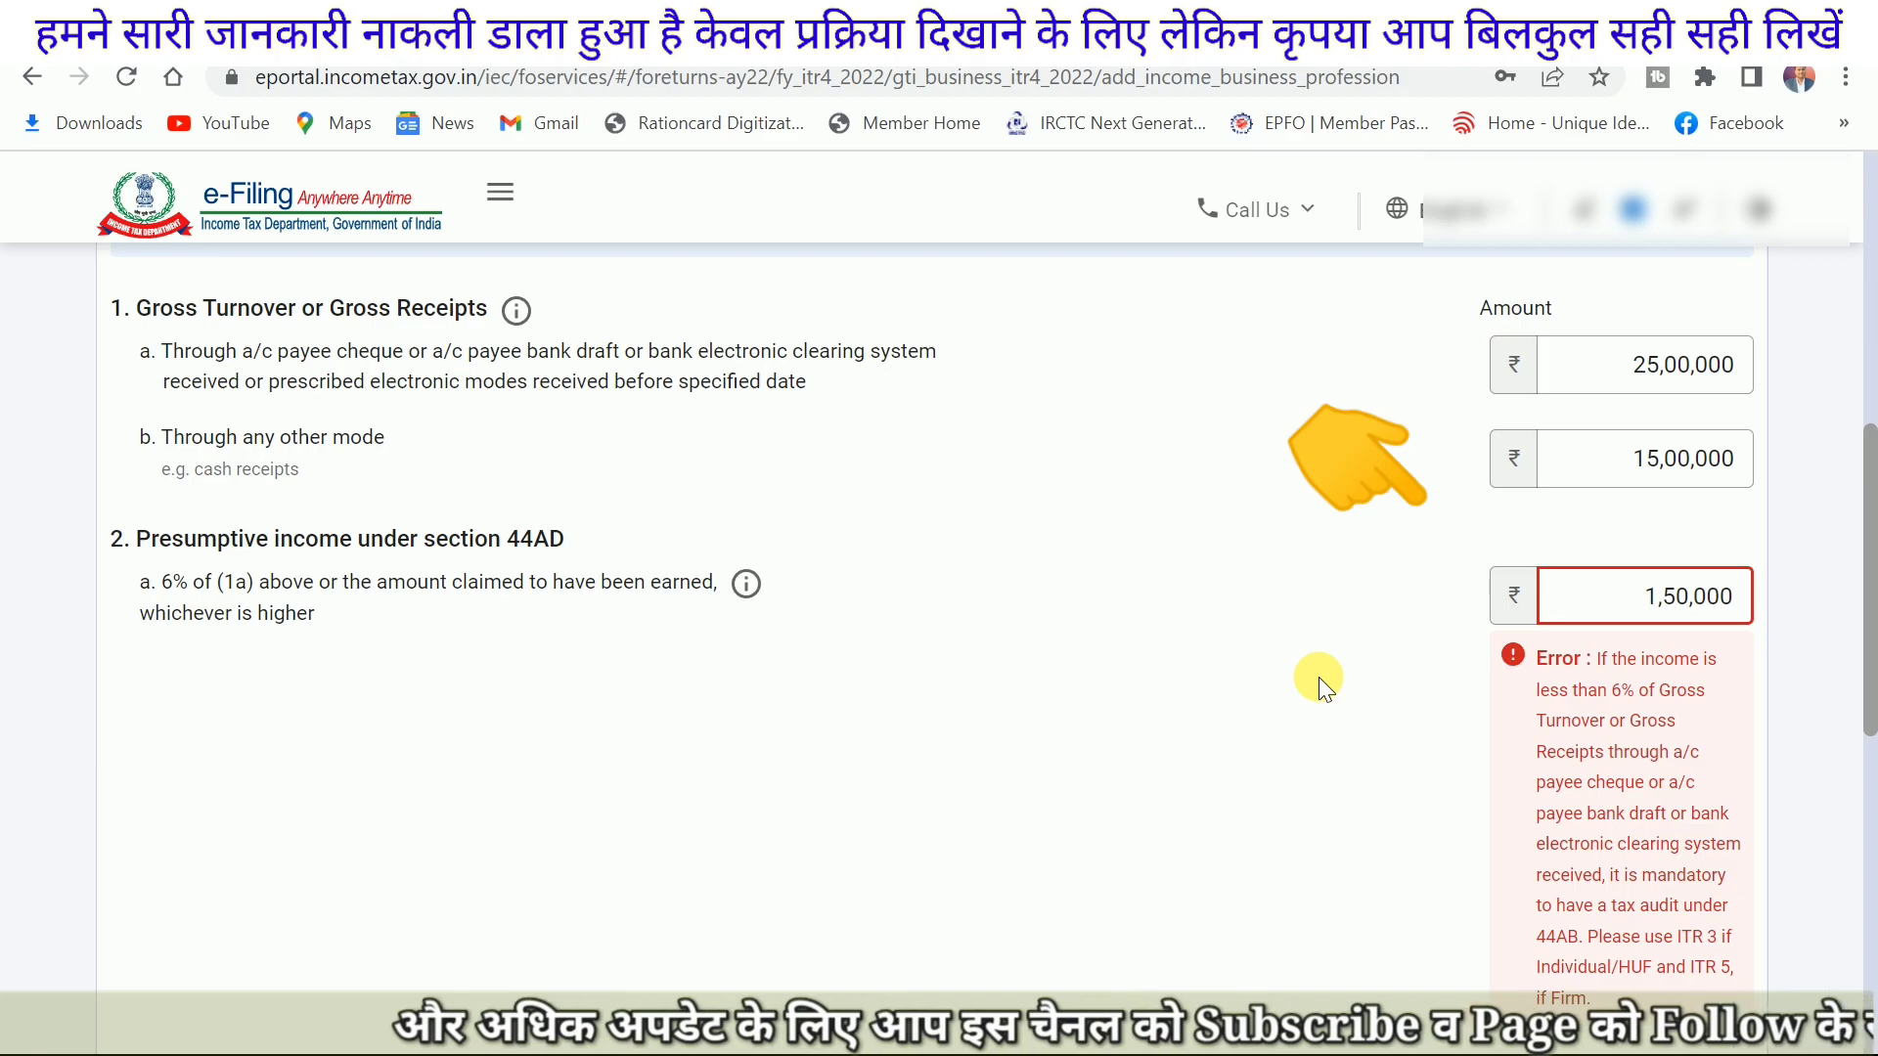
{"action": "left_click", "coordinate": [1189, 704]}
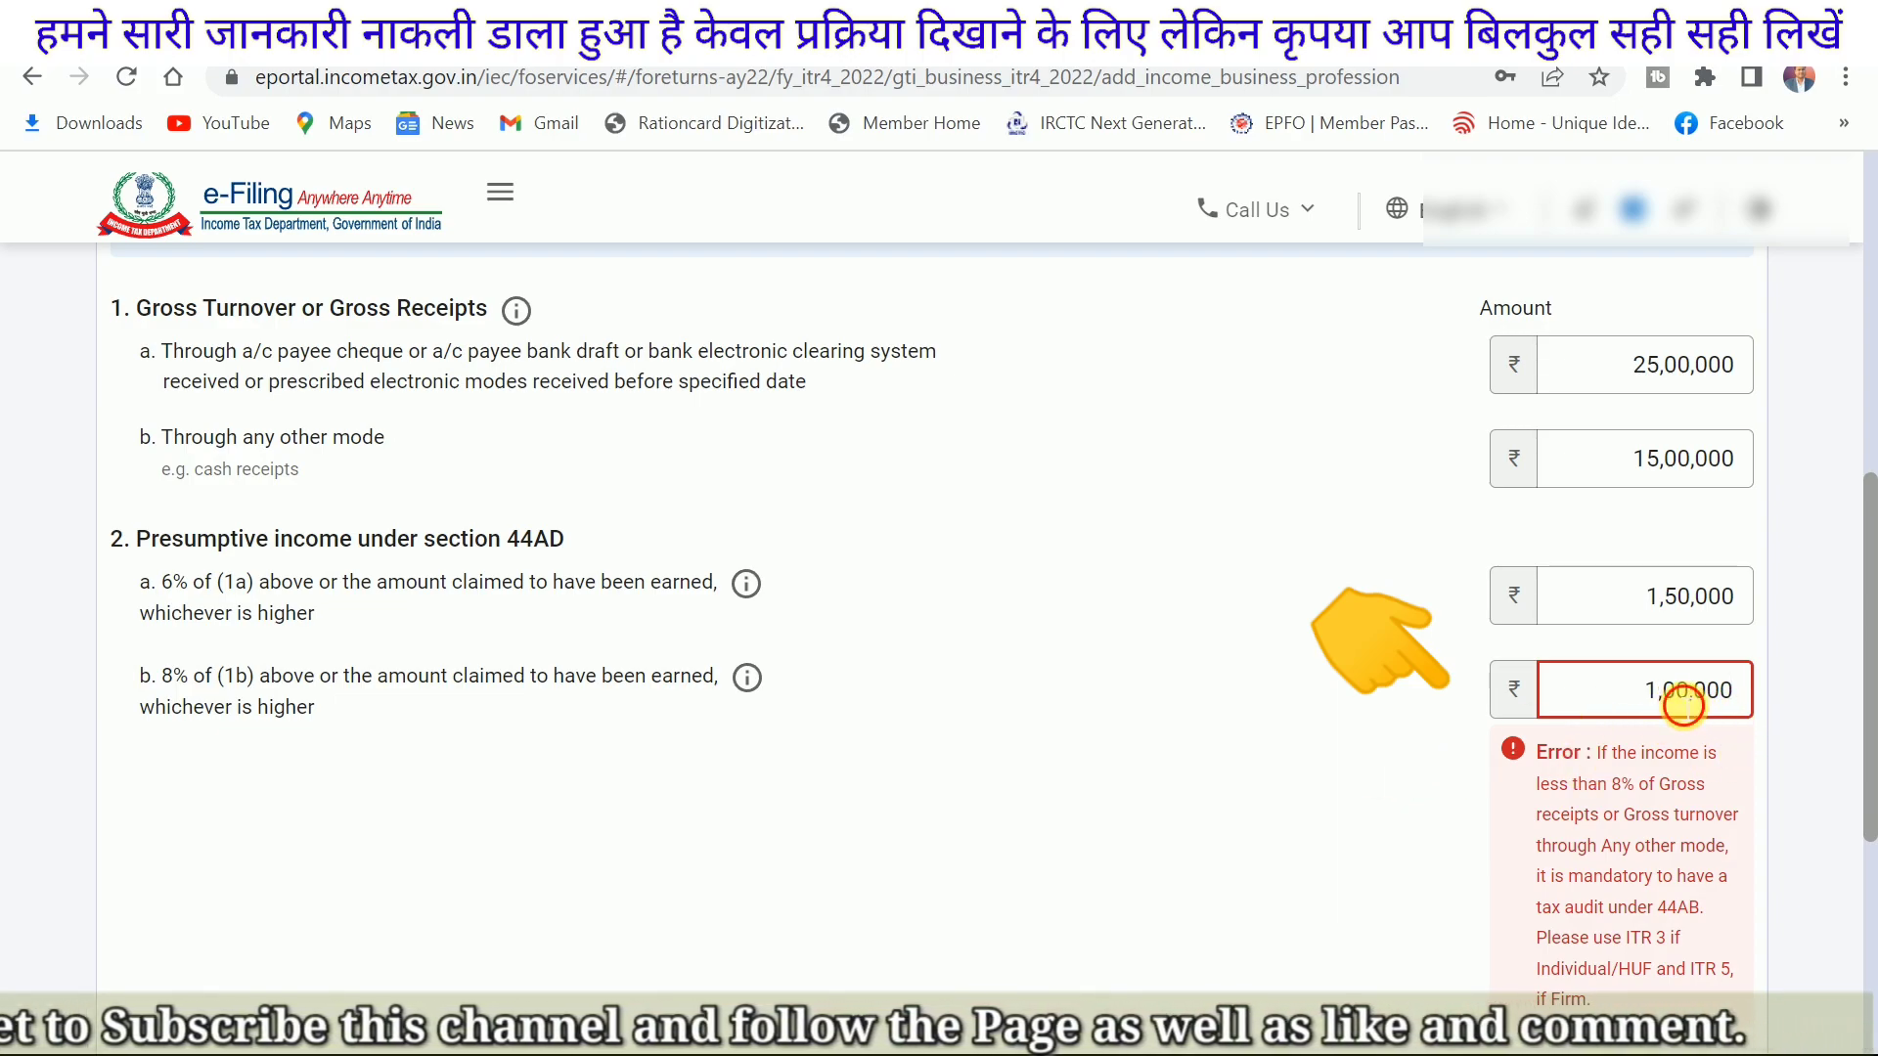
Step: Set the 8% presumptive income on receipts through any other mode to 1,20,000
{"action": "key", "text": "BackSpace"}
{"action": "type", "text": "2"}
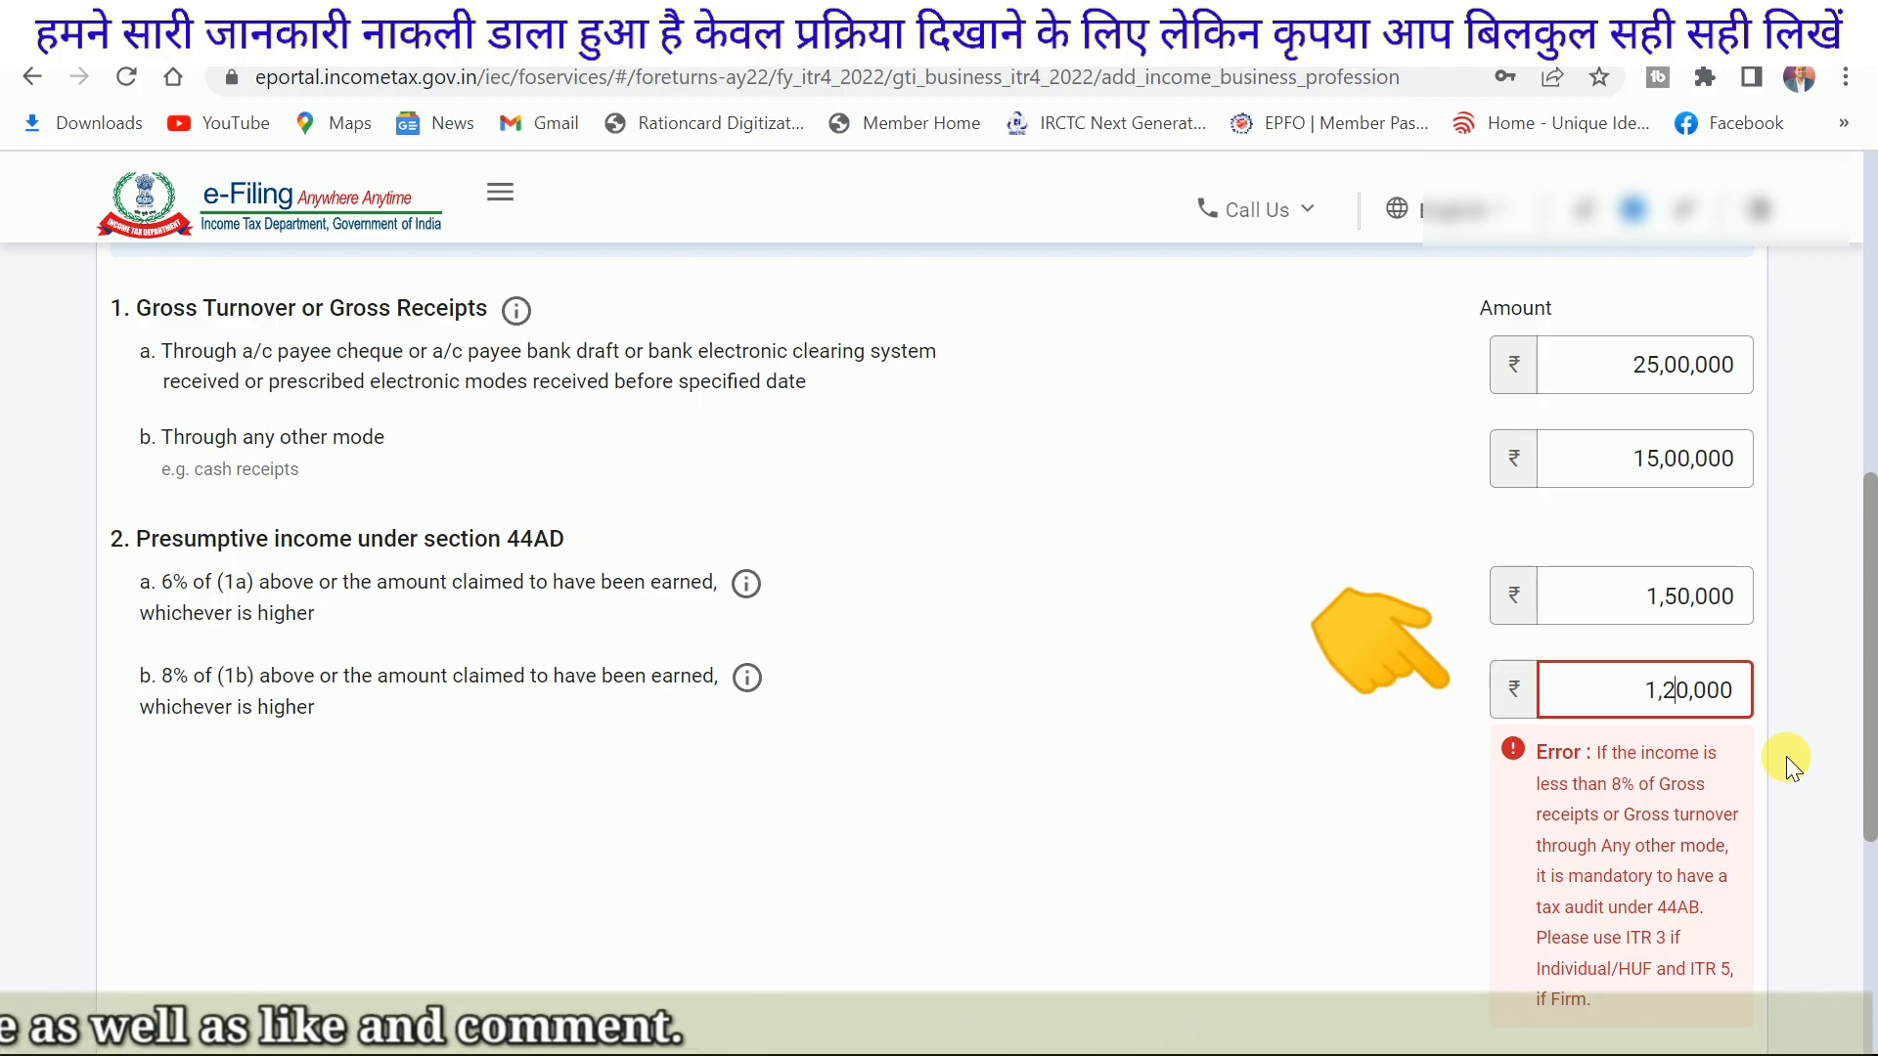
{"action": "left_click", "coordinate": [1264, 845]}
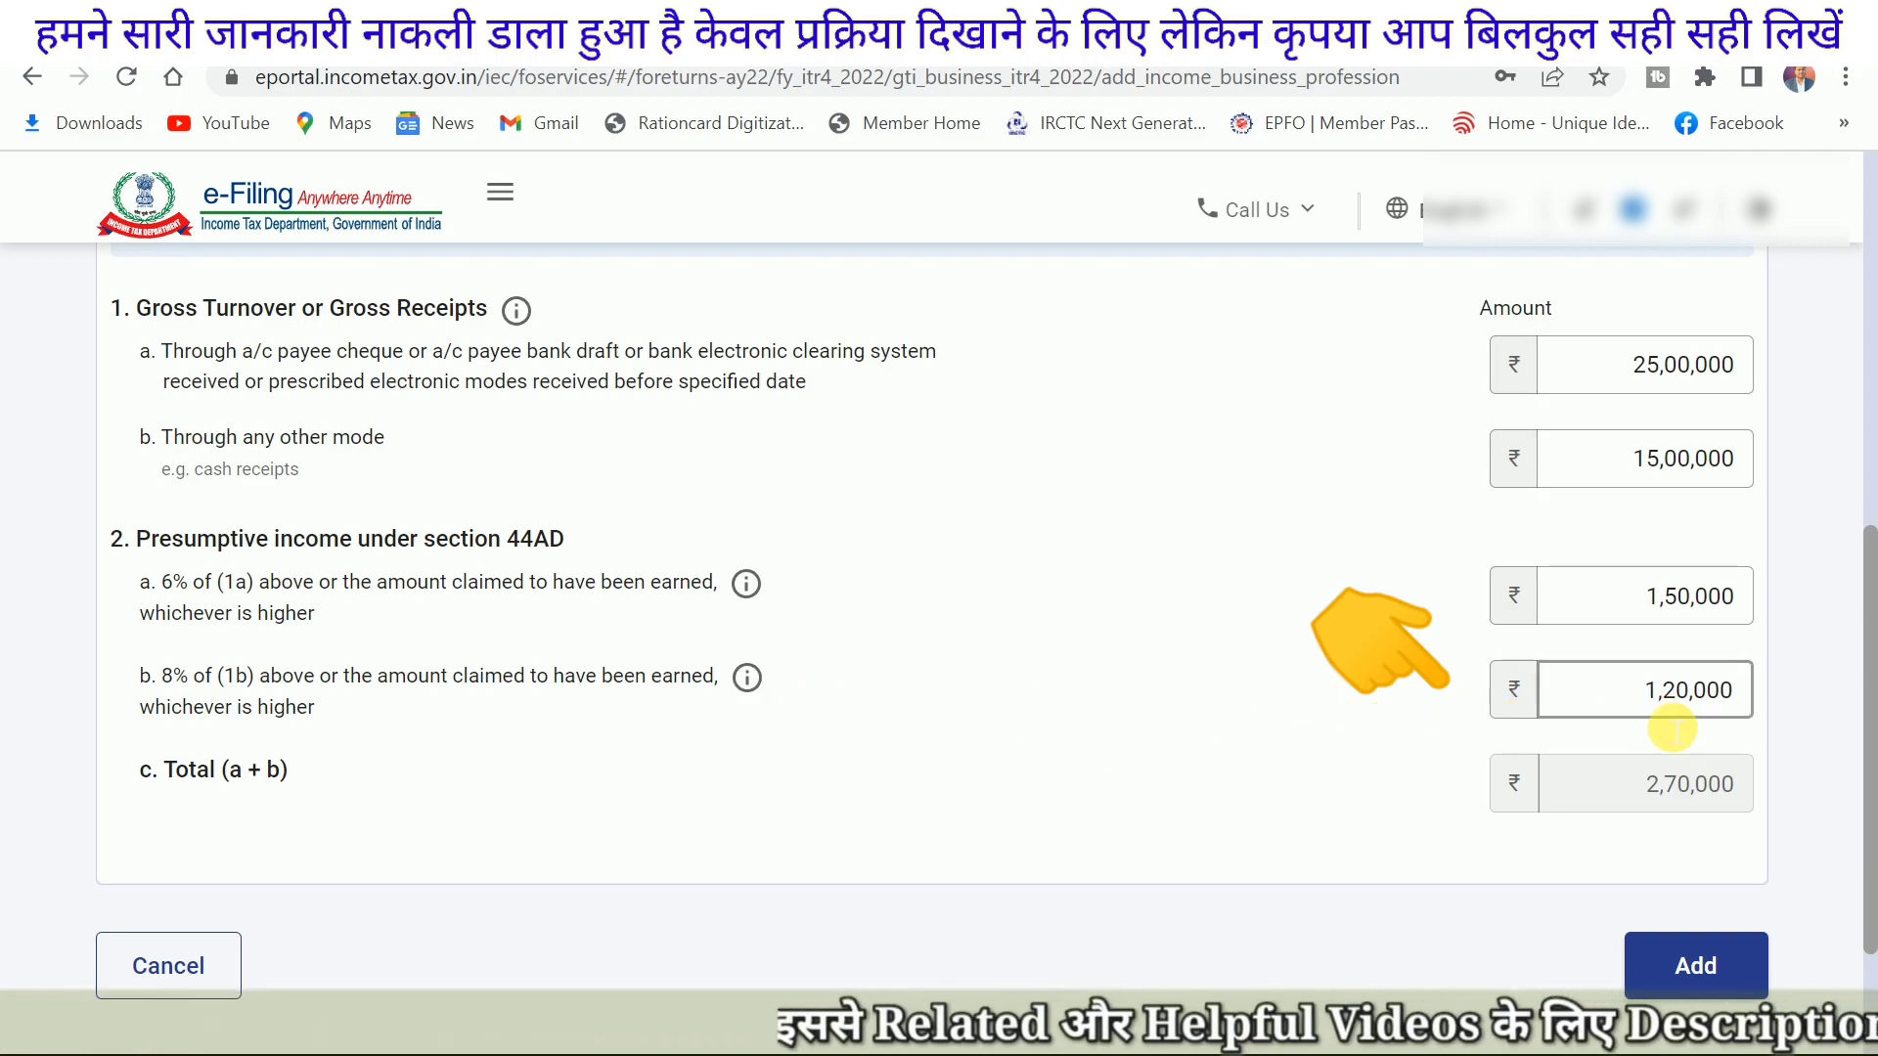
{"action": "left_click_drag", "start_coordinate": [1660, 691], "coordinate": [1733, 697]}
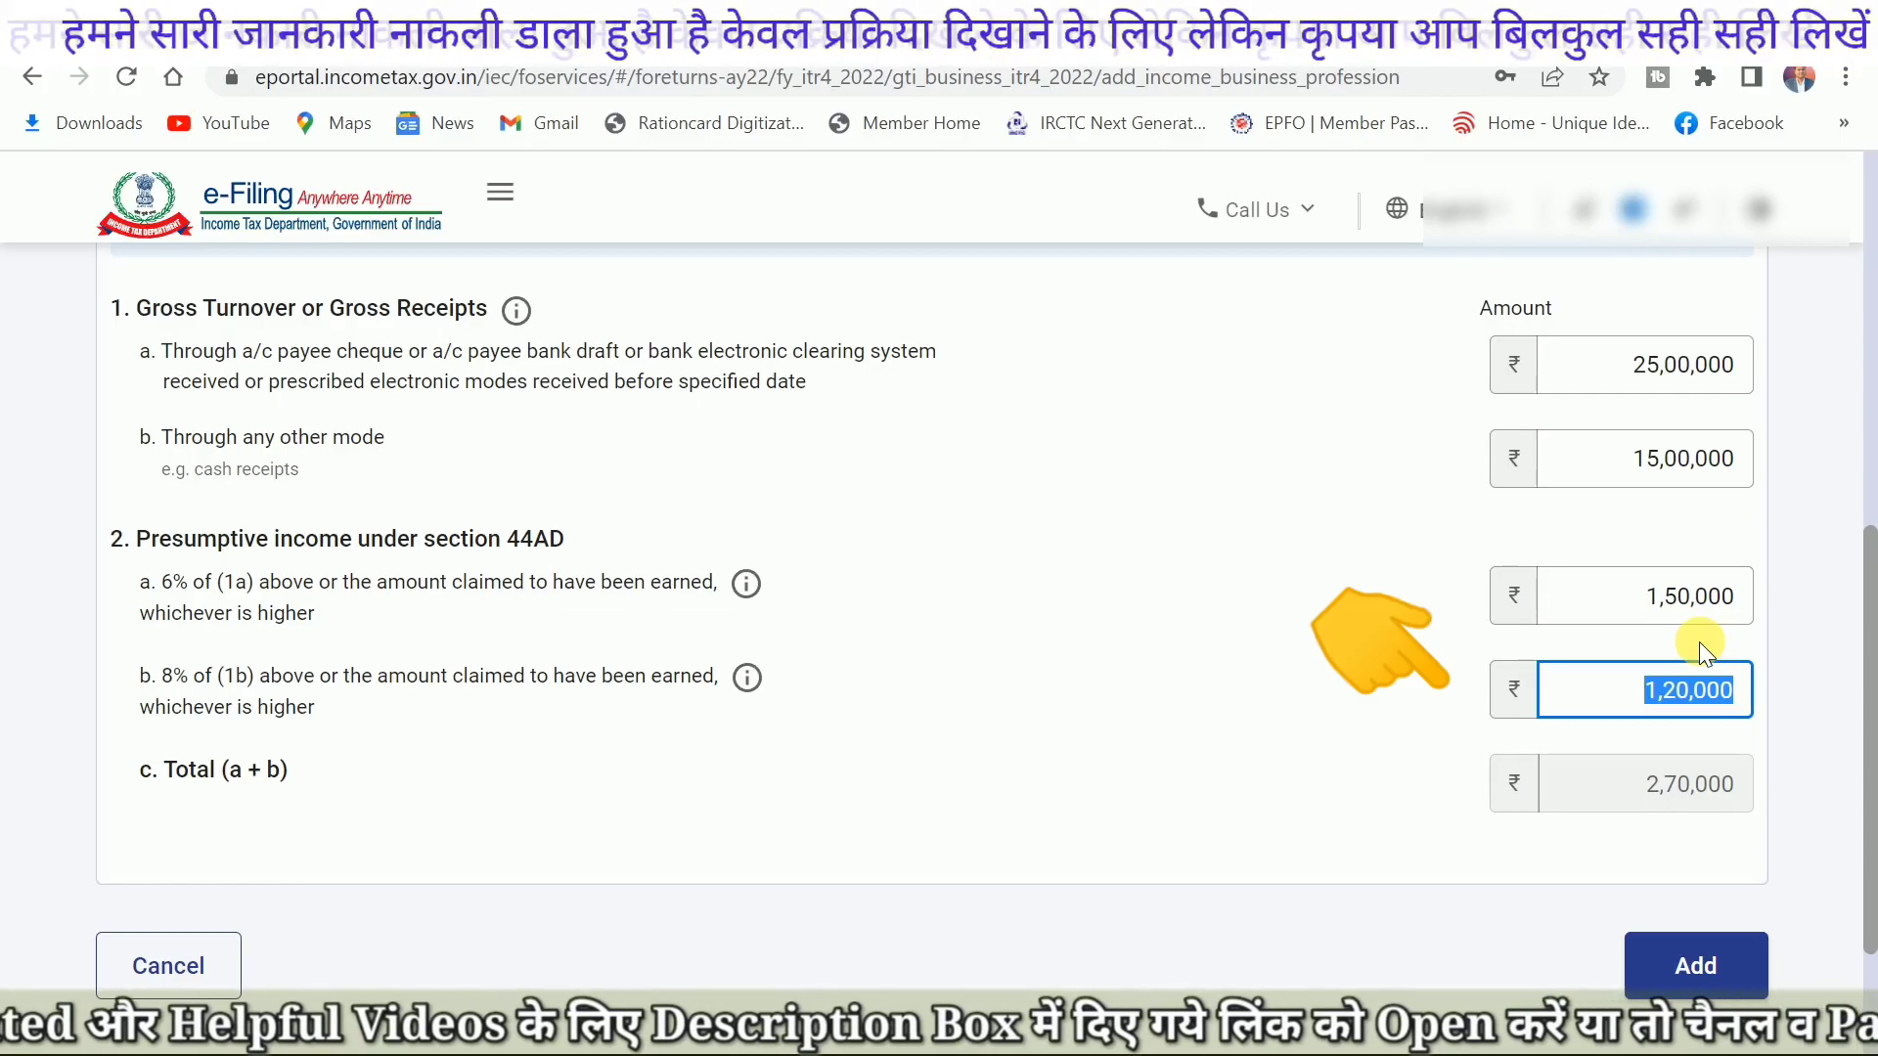
Step: Set the 8% presumptive income on receipts through any other mode to 15,00,000 under section 44AD
{"action": "type", "text": "1500000"}
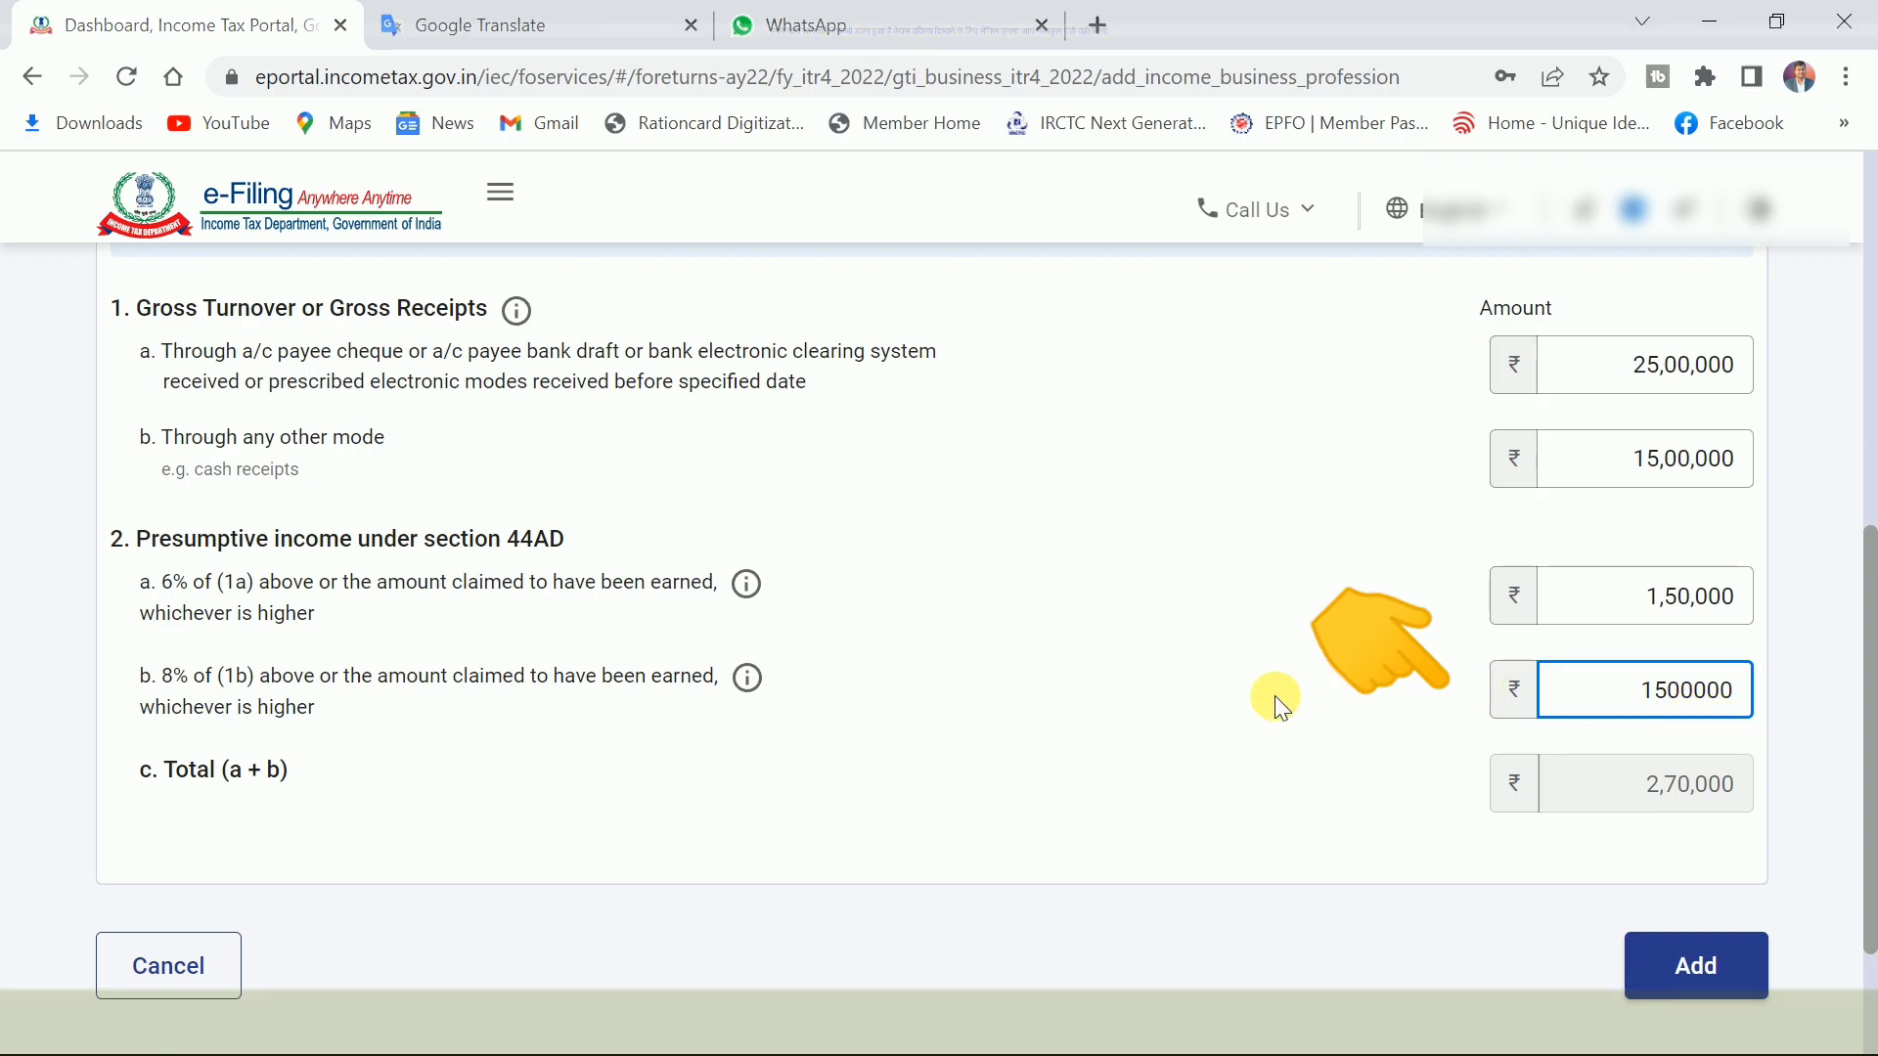
{"action": "left_click", "coordinate": [1392, 704]}
{"action": "left_click", "coordinate": [1623, 457]}
{"action": "left_click", "coordinate": [1658, 471]}
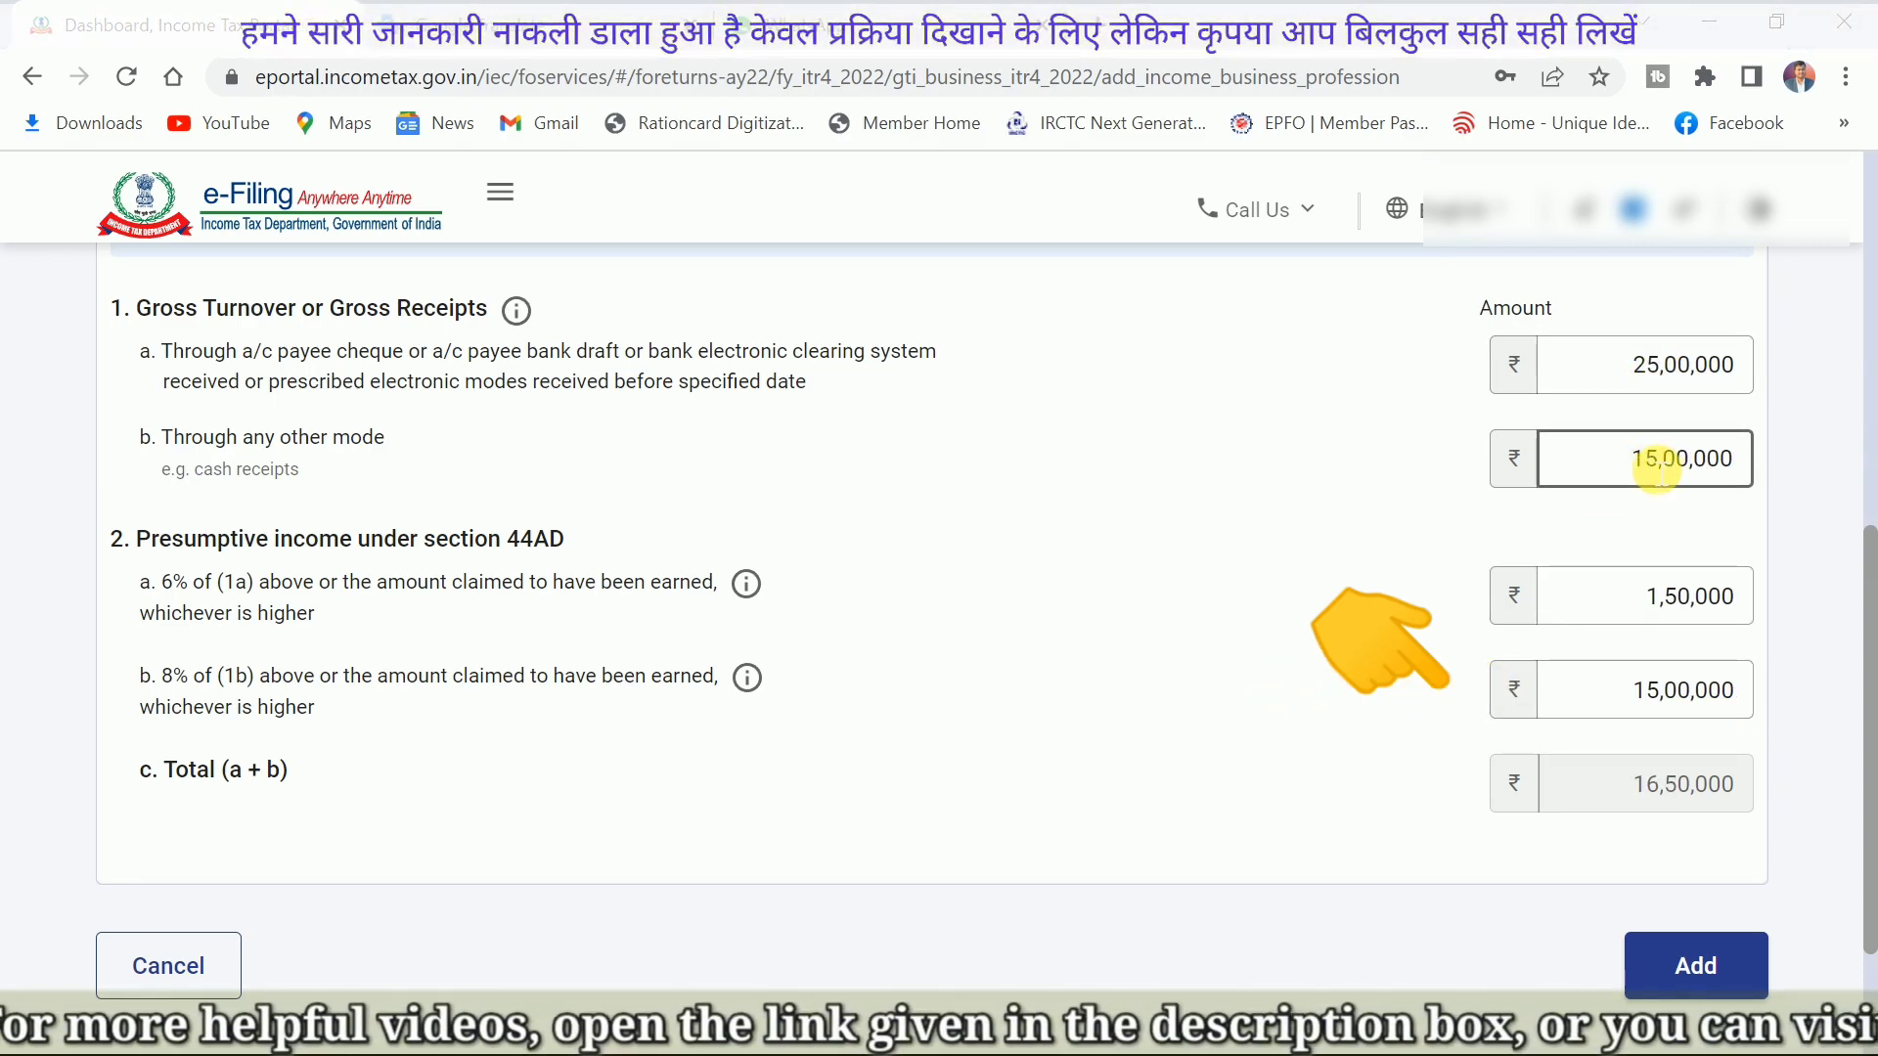
Step: Set the 6% presumptive income under section 44AD to 15,00,000, and change it to 25,00,000
{"action": "left_click", "coordinate": [1655, 691]}
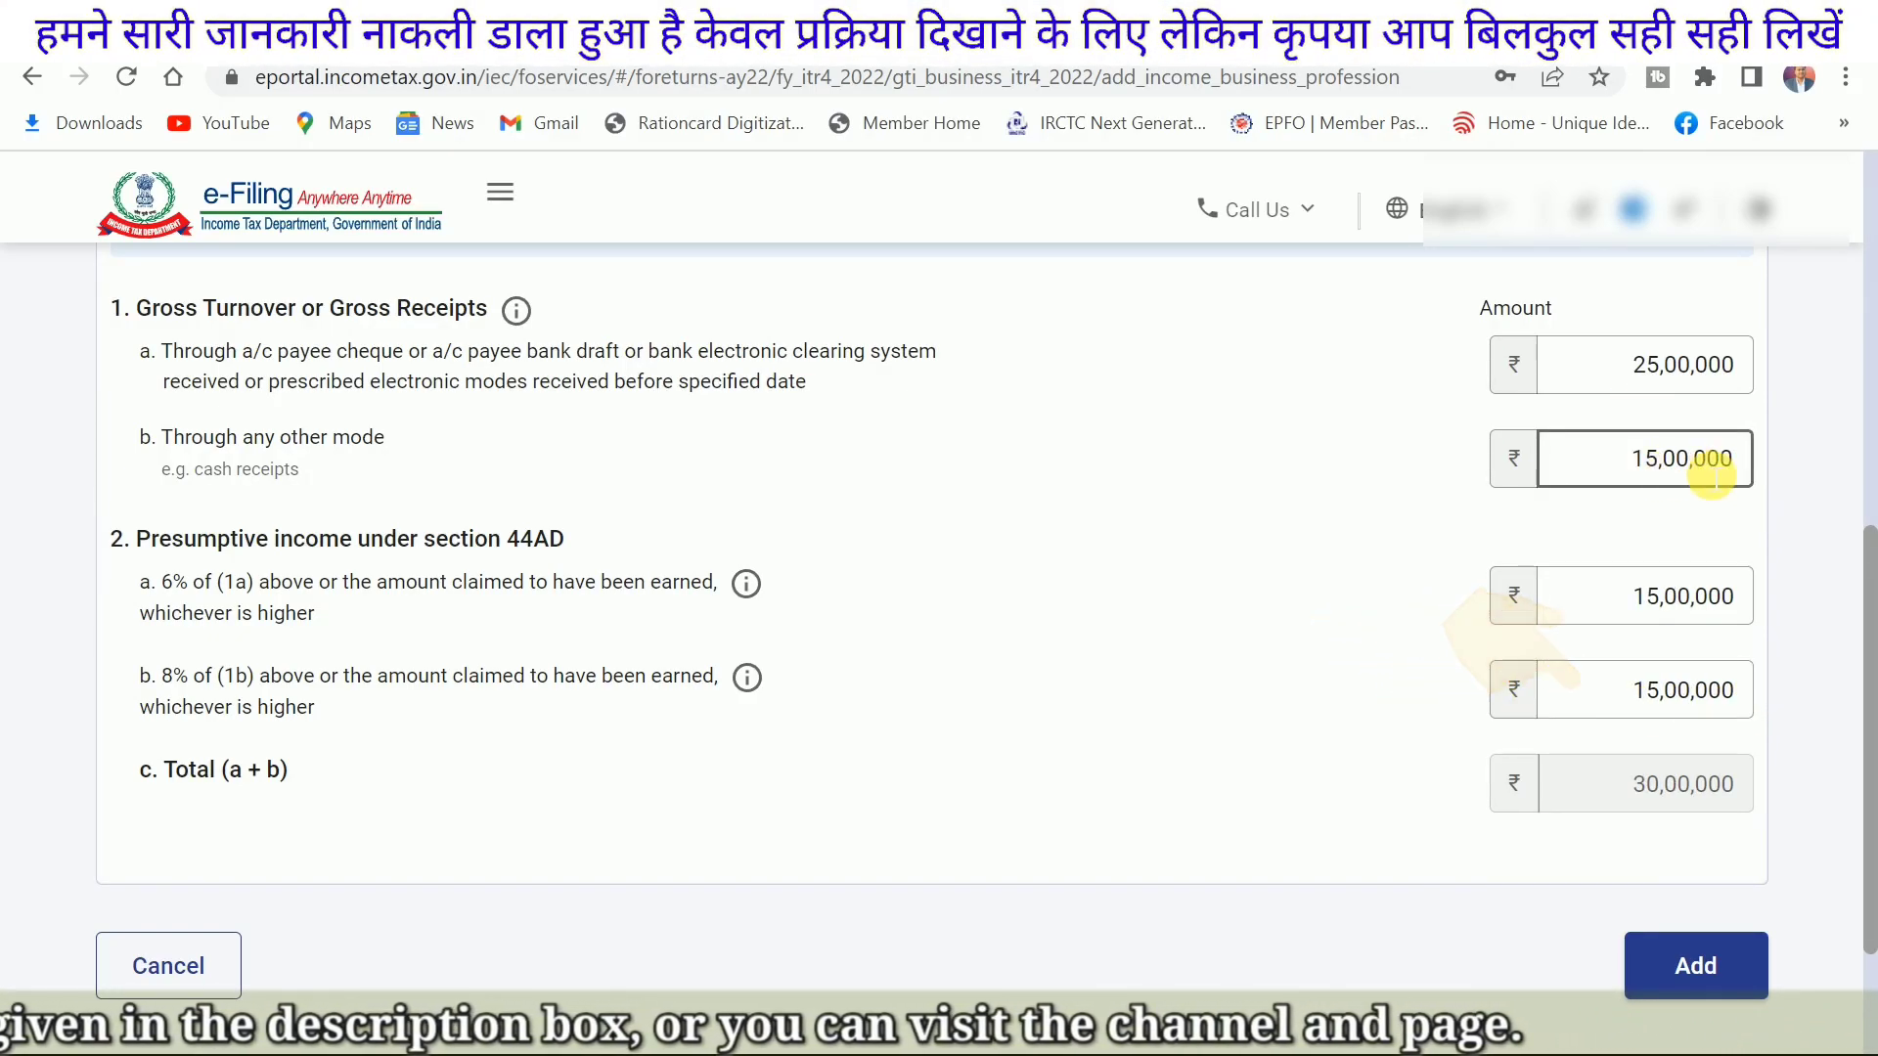
{"action": "left_click", "coordinate": [1665, 606]}
{"action": "key", "text": "BackSpace"}
{"action": "type", "text": "2"}
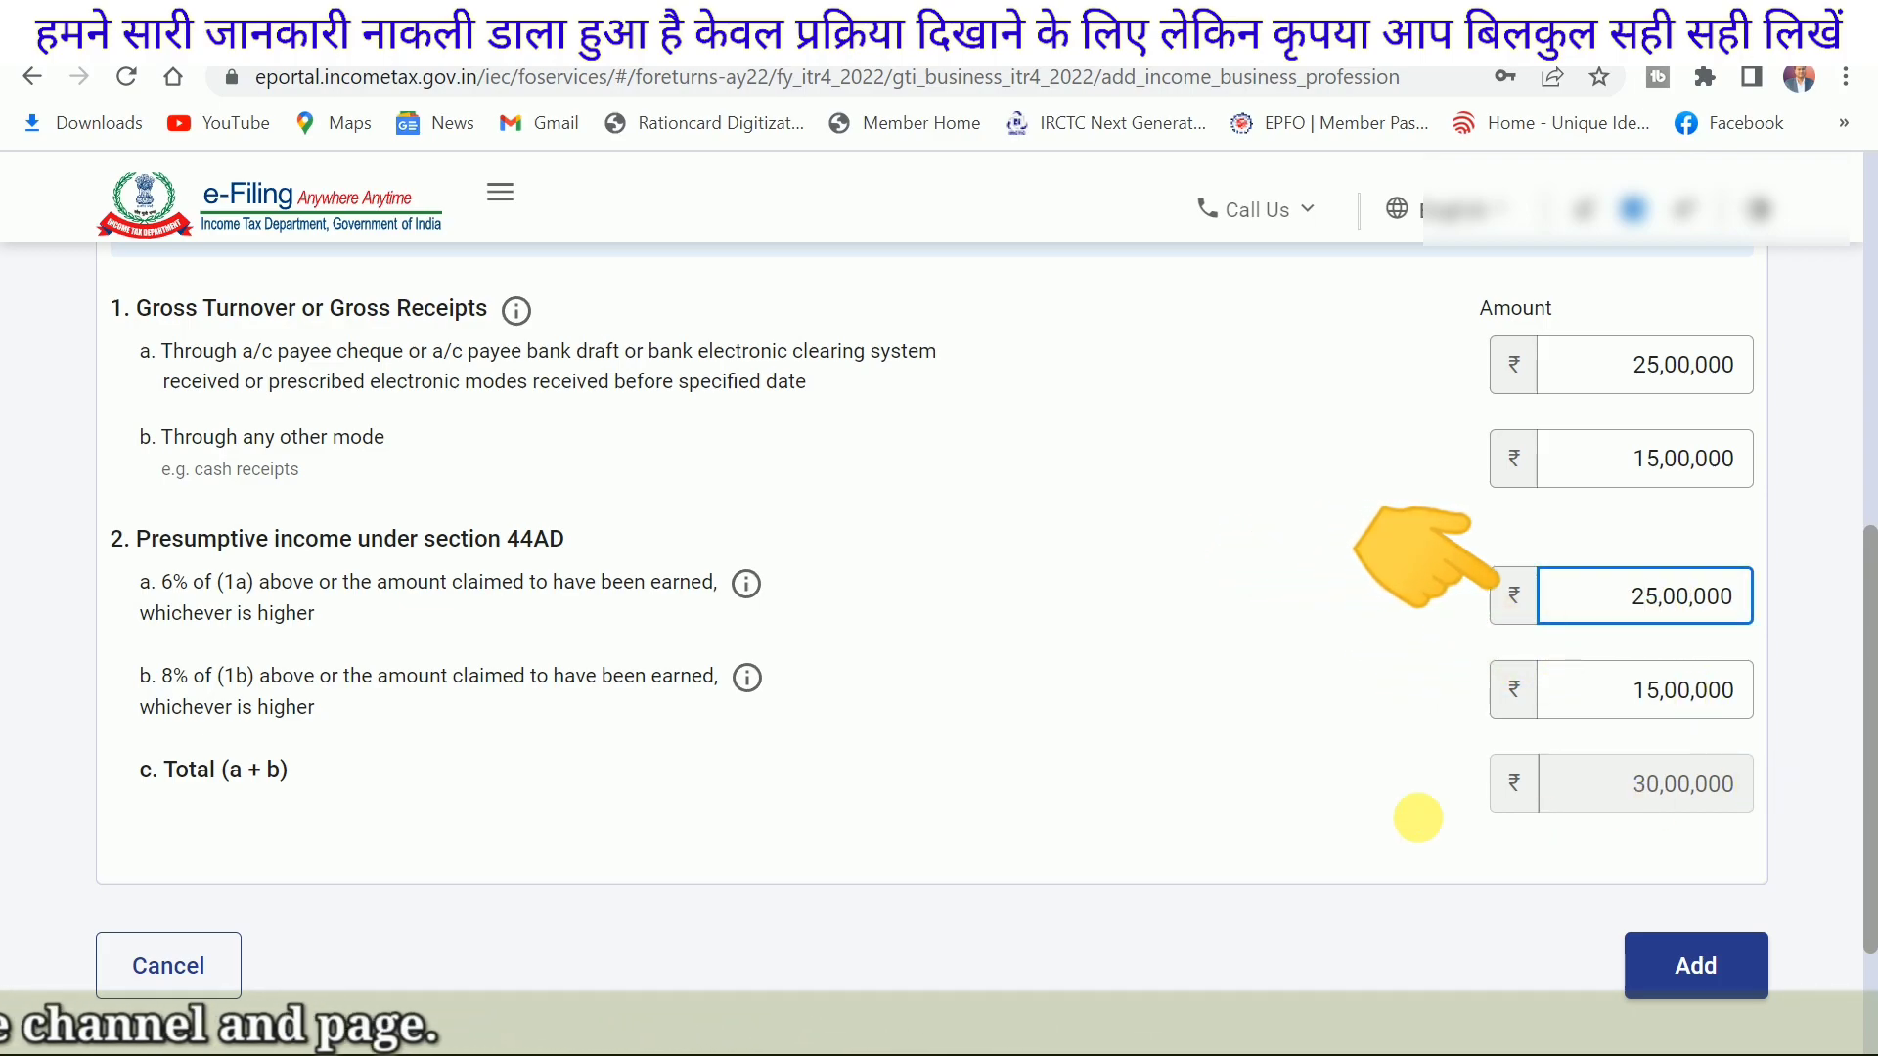
{"action": "left_click", "coordinate": [1684, 819]}
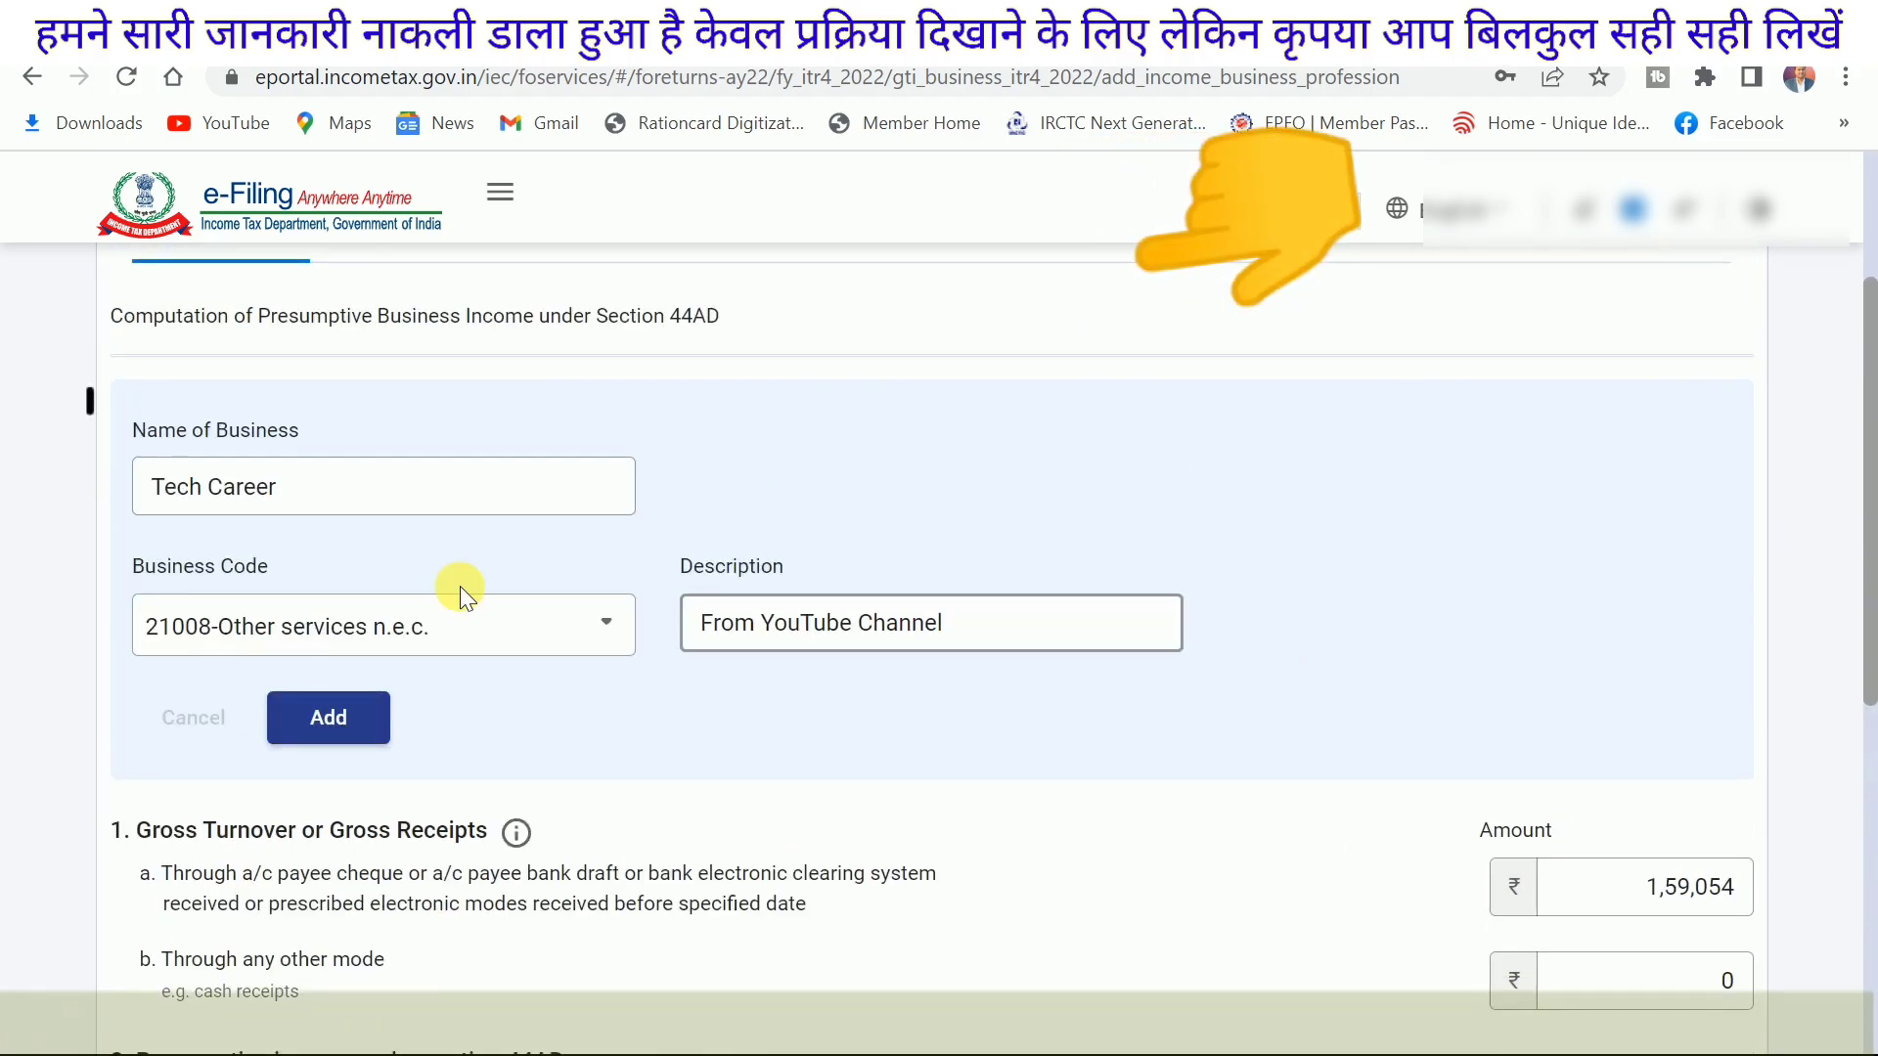
Step: Add the Tech Career business with code 21008-Other services n.e.c. and description From YouTube Channel, and submit its section 44AD income
{"action": "left_click", "coordinate": [459, 589]}
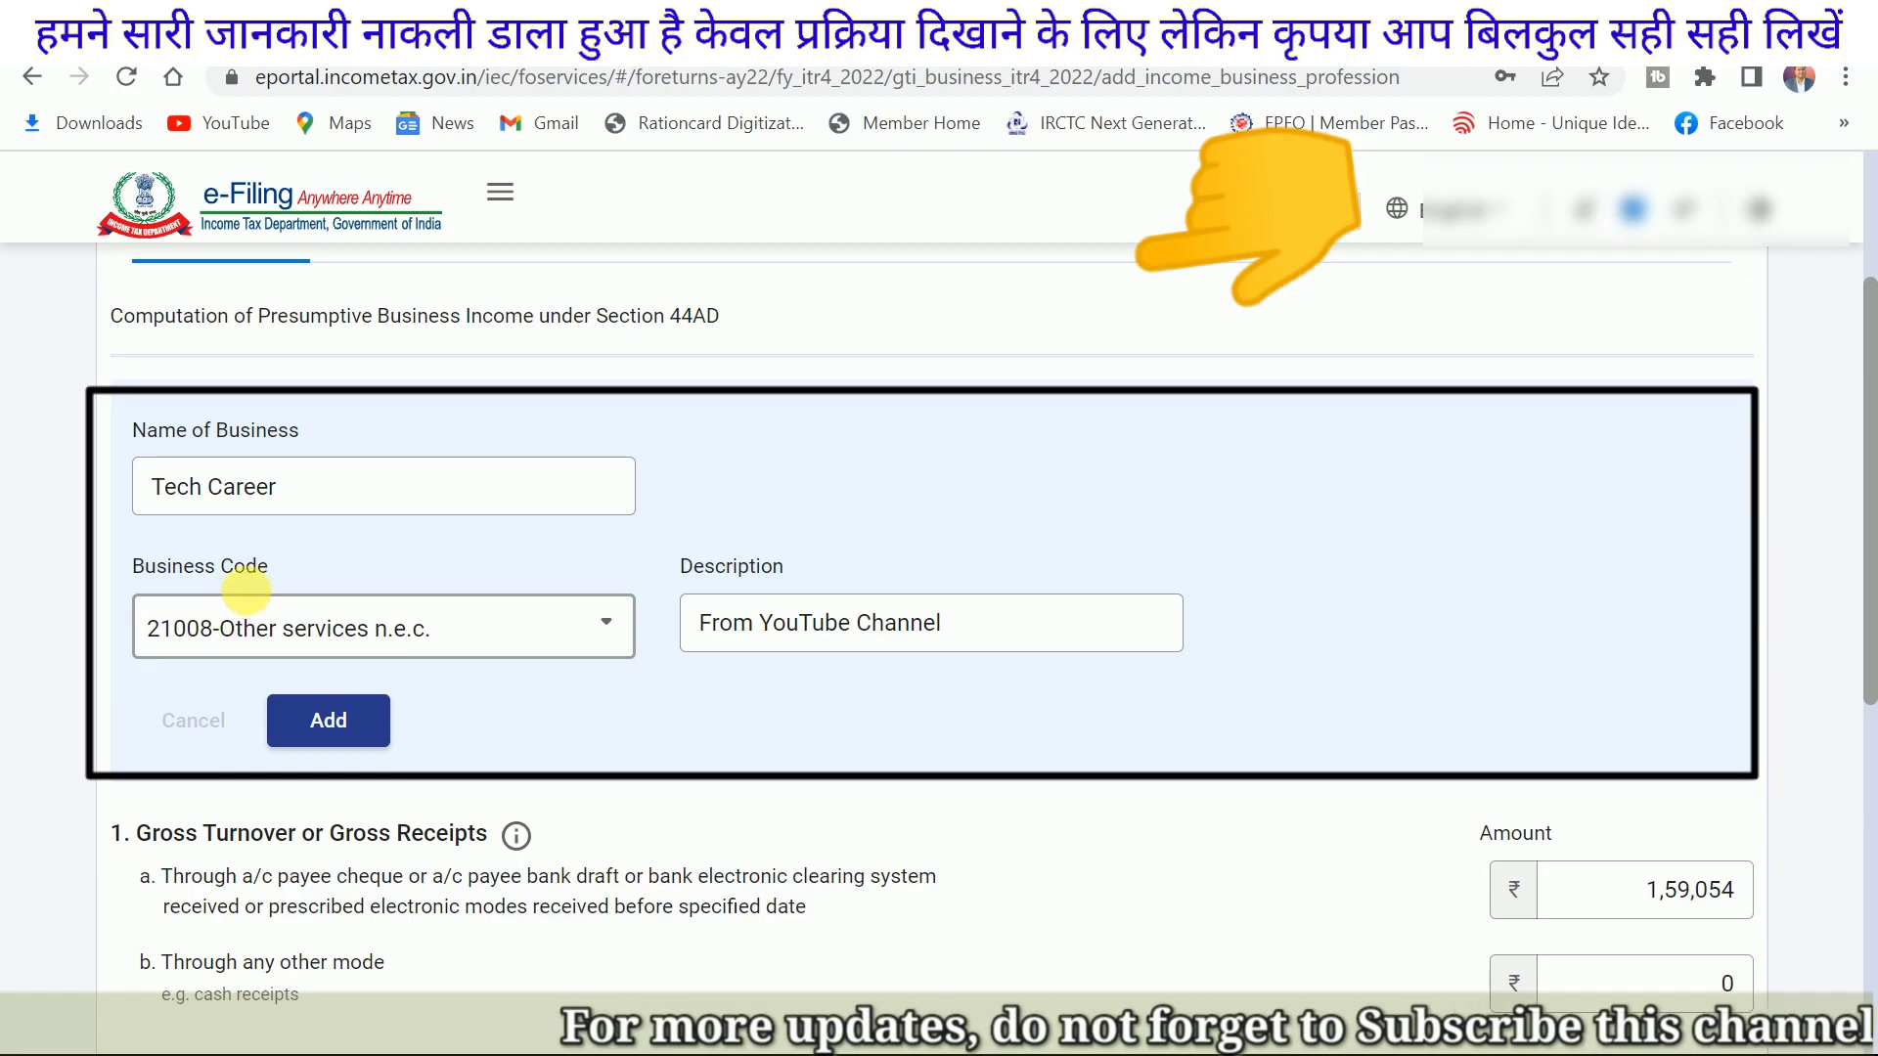
{"action": "left_click", "coordinate": [724, 631]}
{"action": "scroll", "coordinate": [1165, 702], "scroll_direction": "down", "scroll_amount": 2}
{"action": "scroll", "coordinate": [1123, 660], "scroll_direction": "up", "scroll_amount": 2}
{"action": "scroll", "coordinate": [940, 657], "scroll_direction": "down", "scroll_amount": 3}
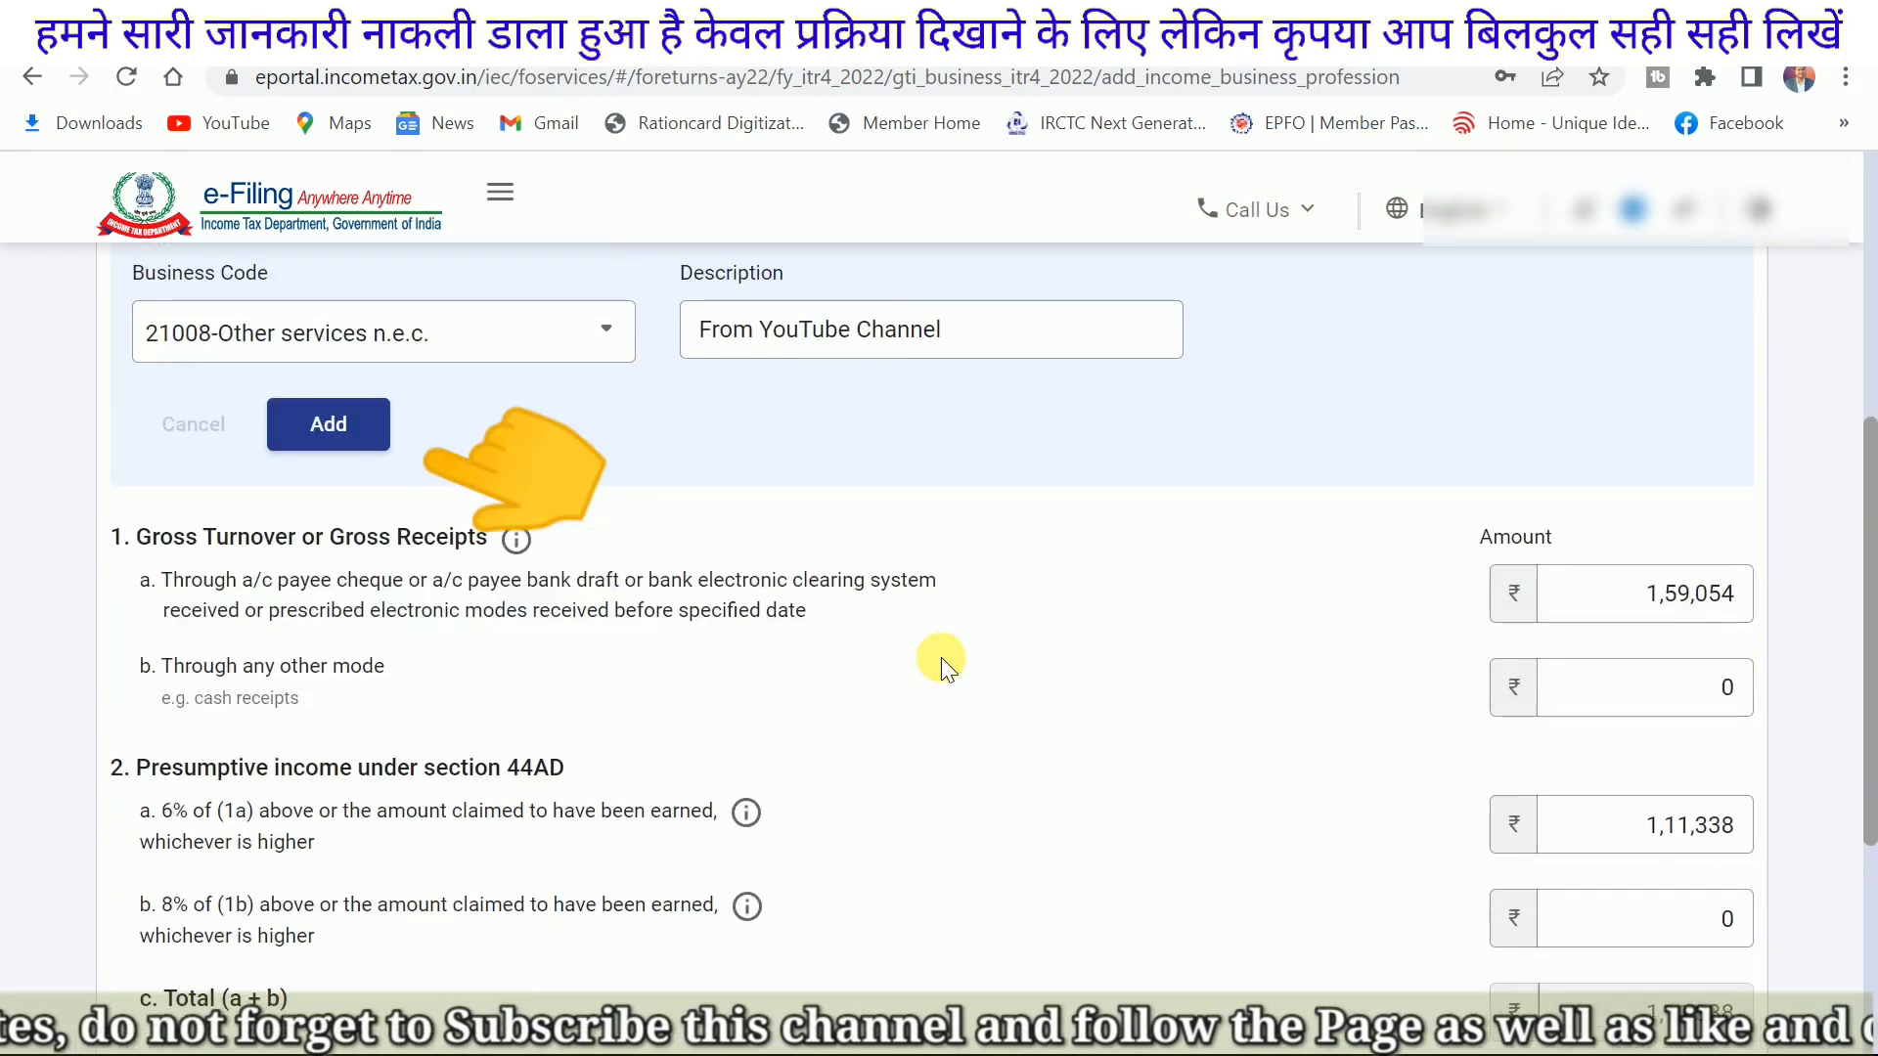
{"action": "left_click", "coordinate": [328, 424]}
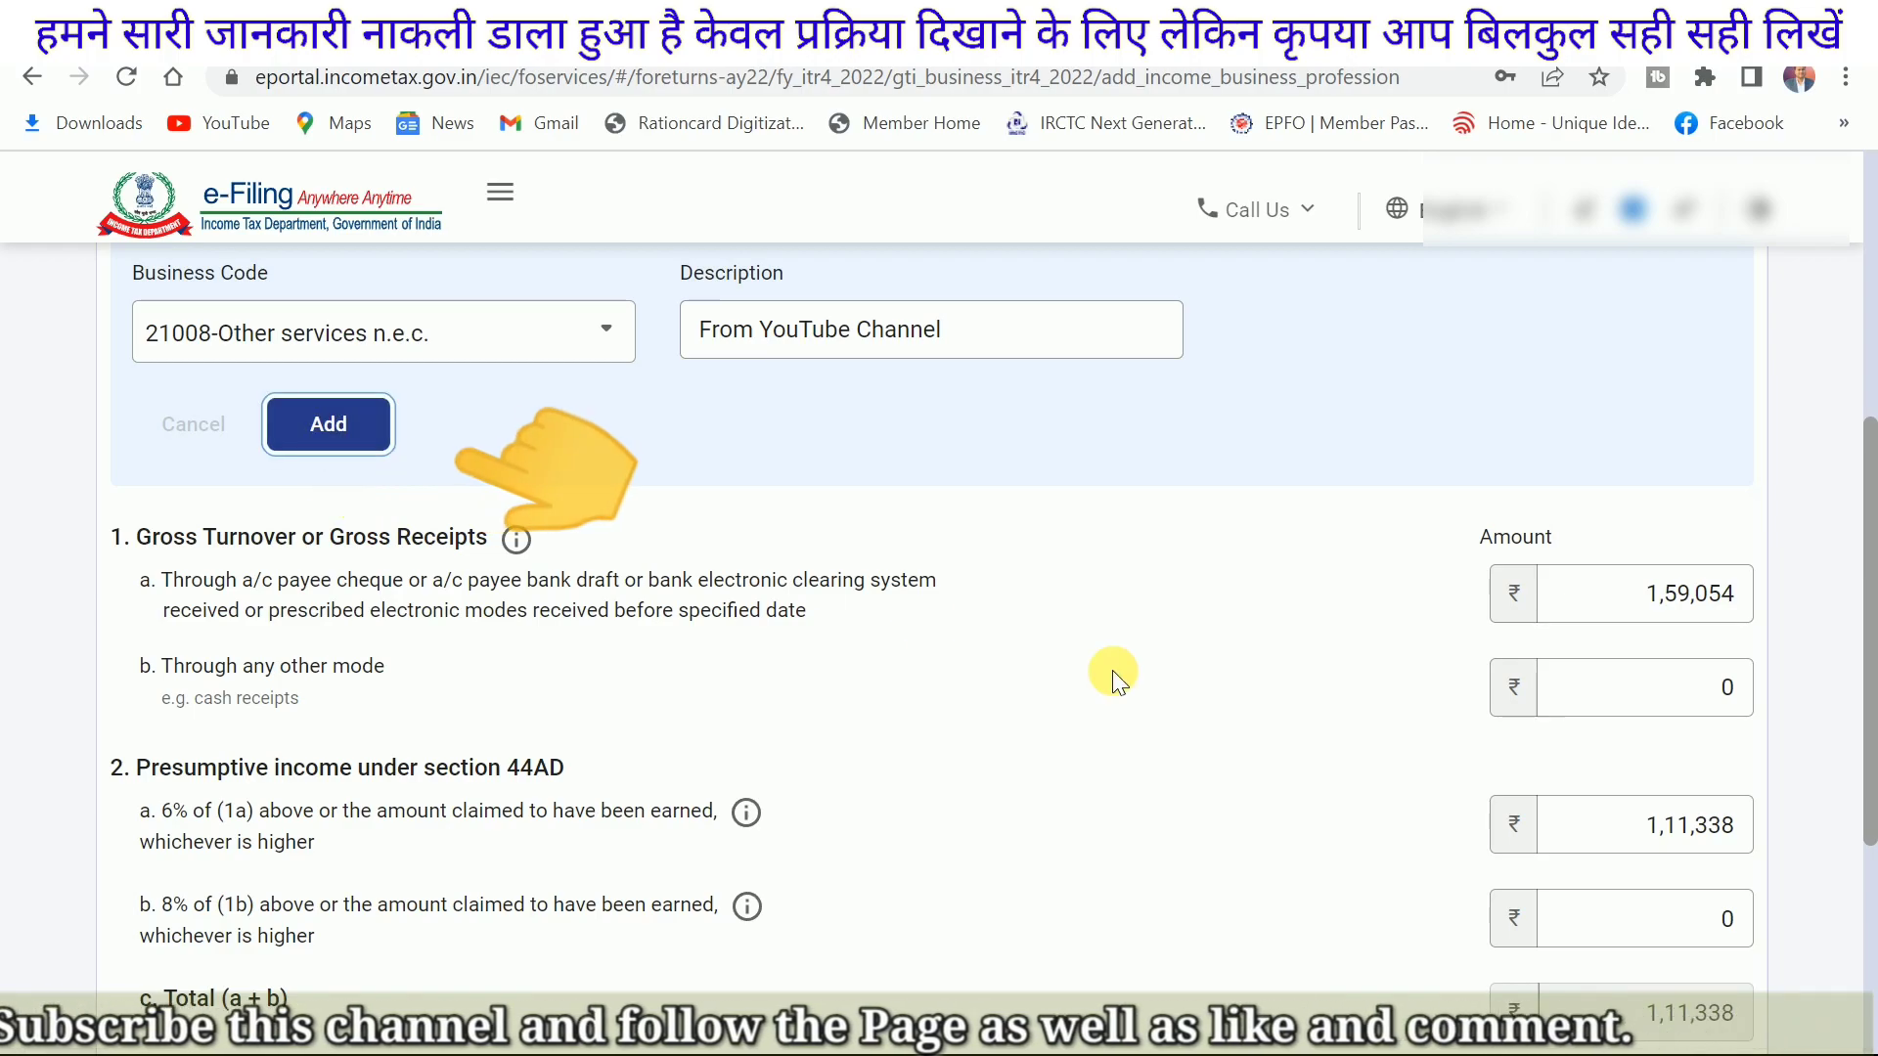
{"action": "scroll", "coordinate": [1271, 753], "scroll_direction": "down", "scroll_amount": 4}
{"action": "left_click", "coordinate": [1652, 772]}
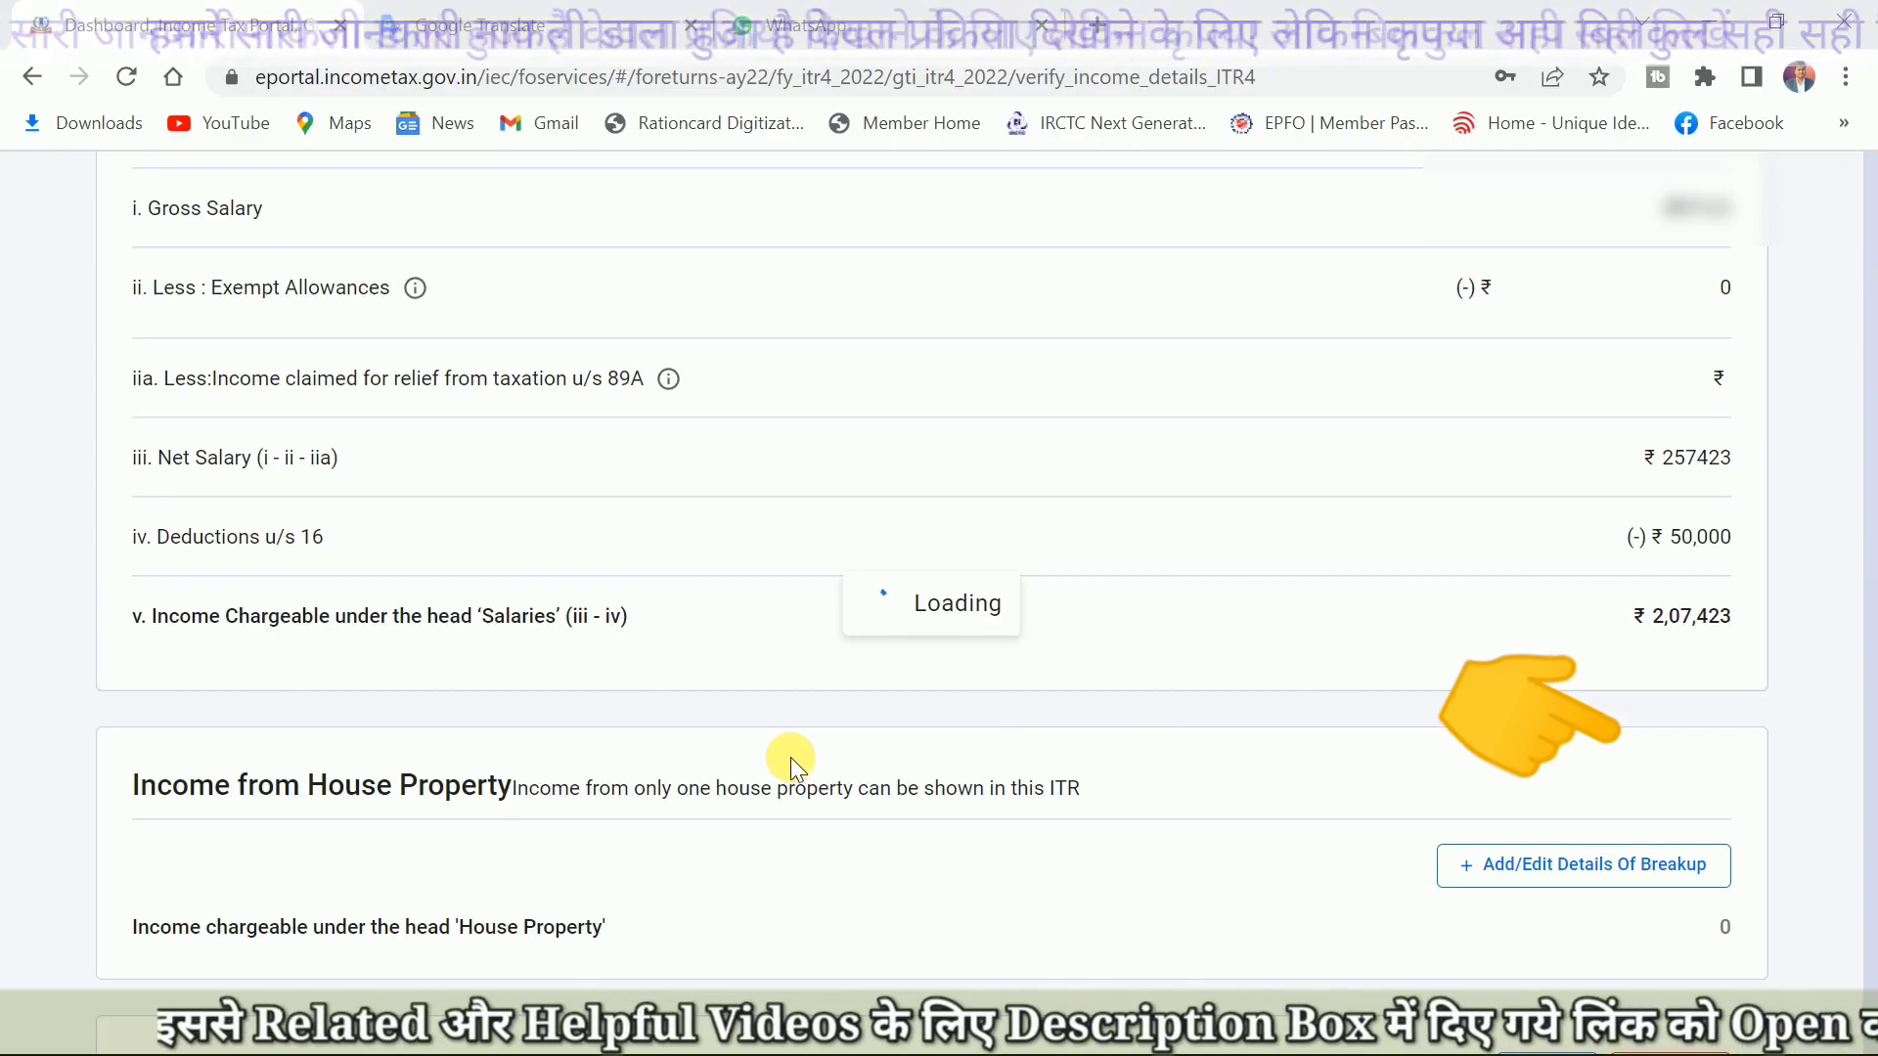
Step: Open the income from business and profession for editing and switch to the profession income under section 44ADA
{"action": "scroll", "coordinate": [825, 753], "scroll_direction": "down", "scroll_amount": 5}
{"action": "left_click", "coordinate": [1540, 597]}
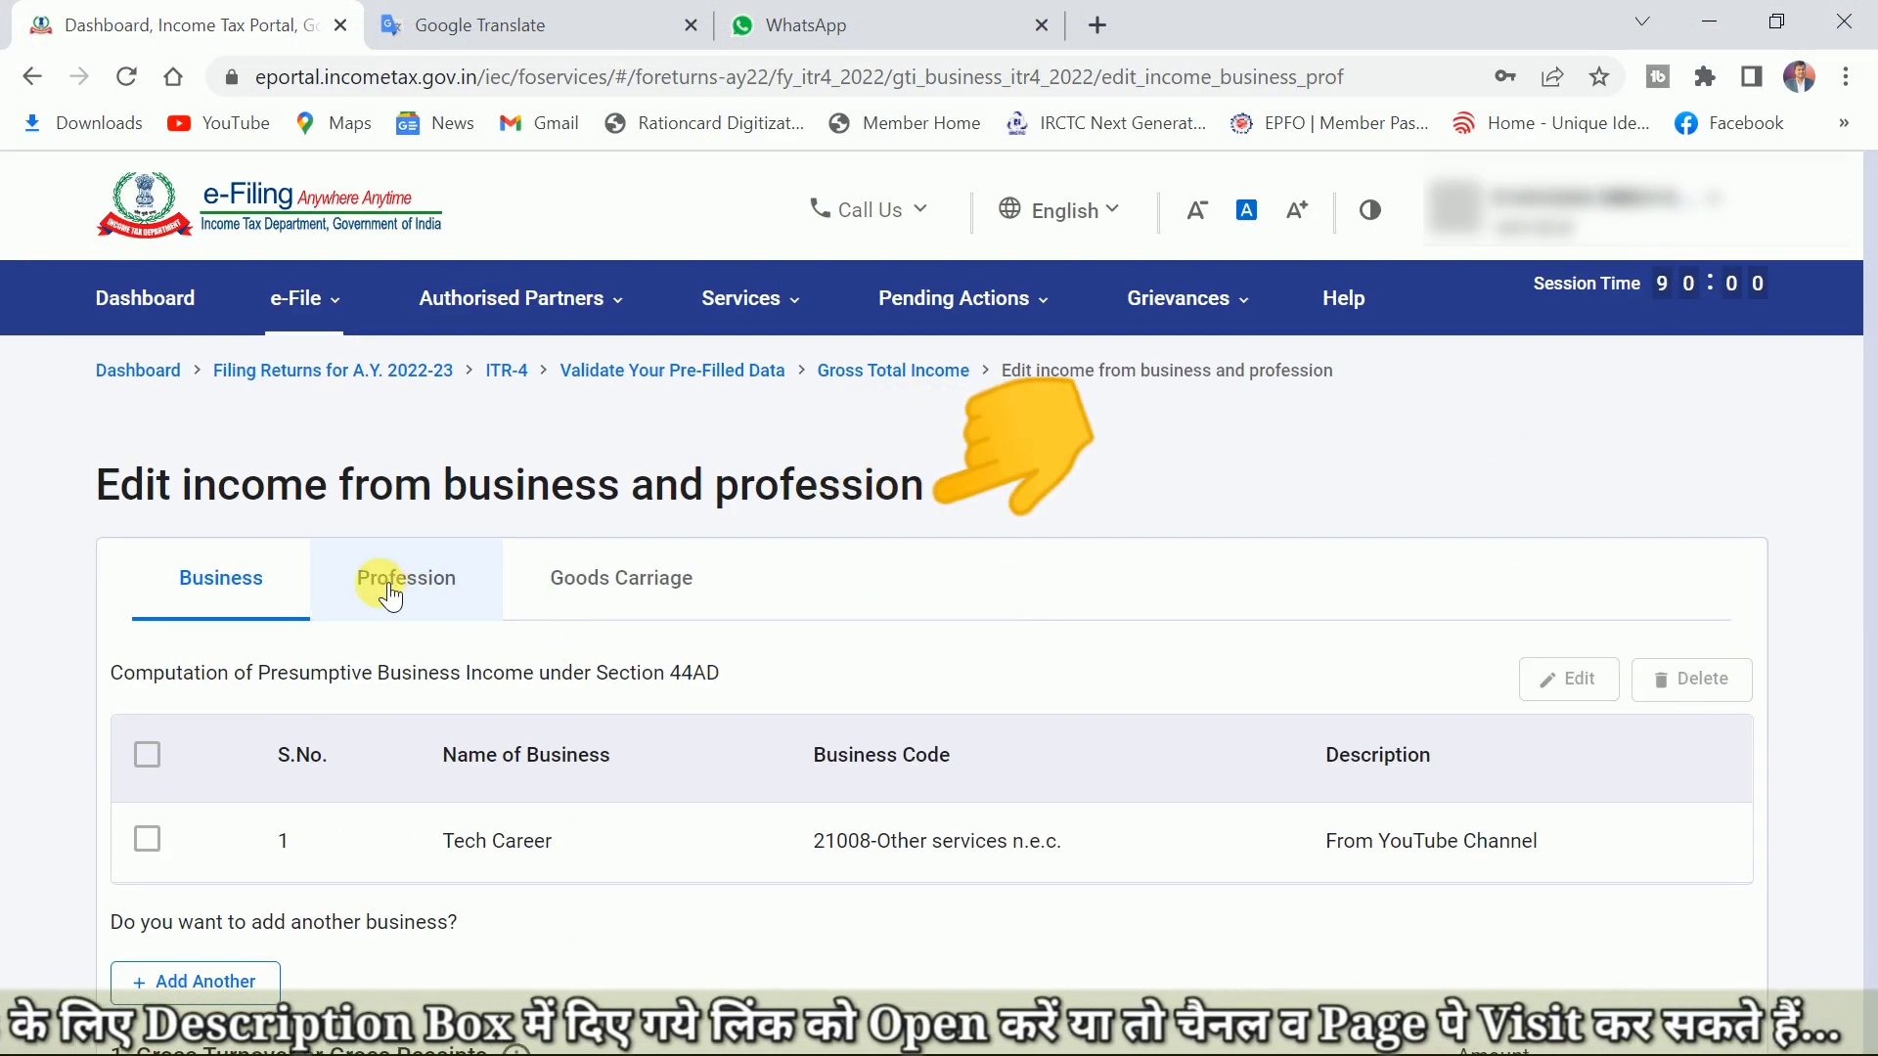
{"action": "left_click", "coordinate": [400, 604]}
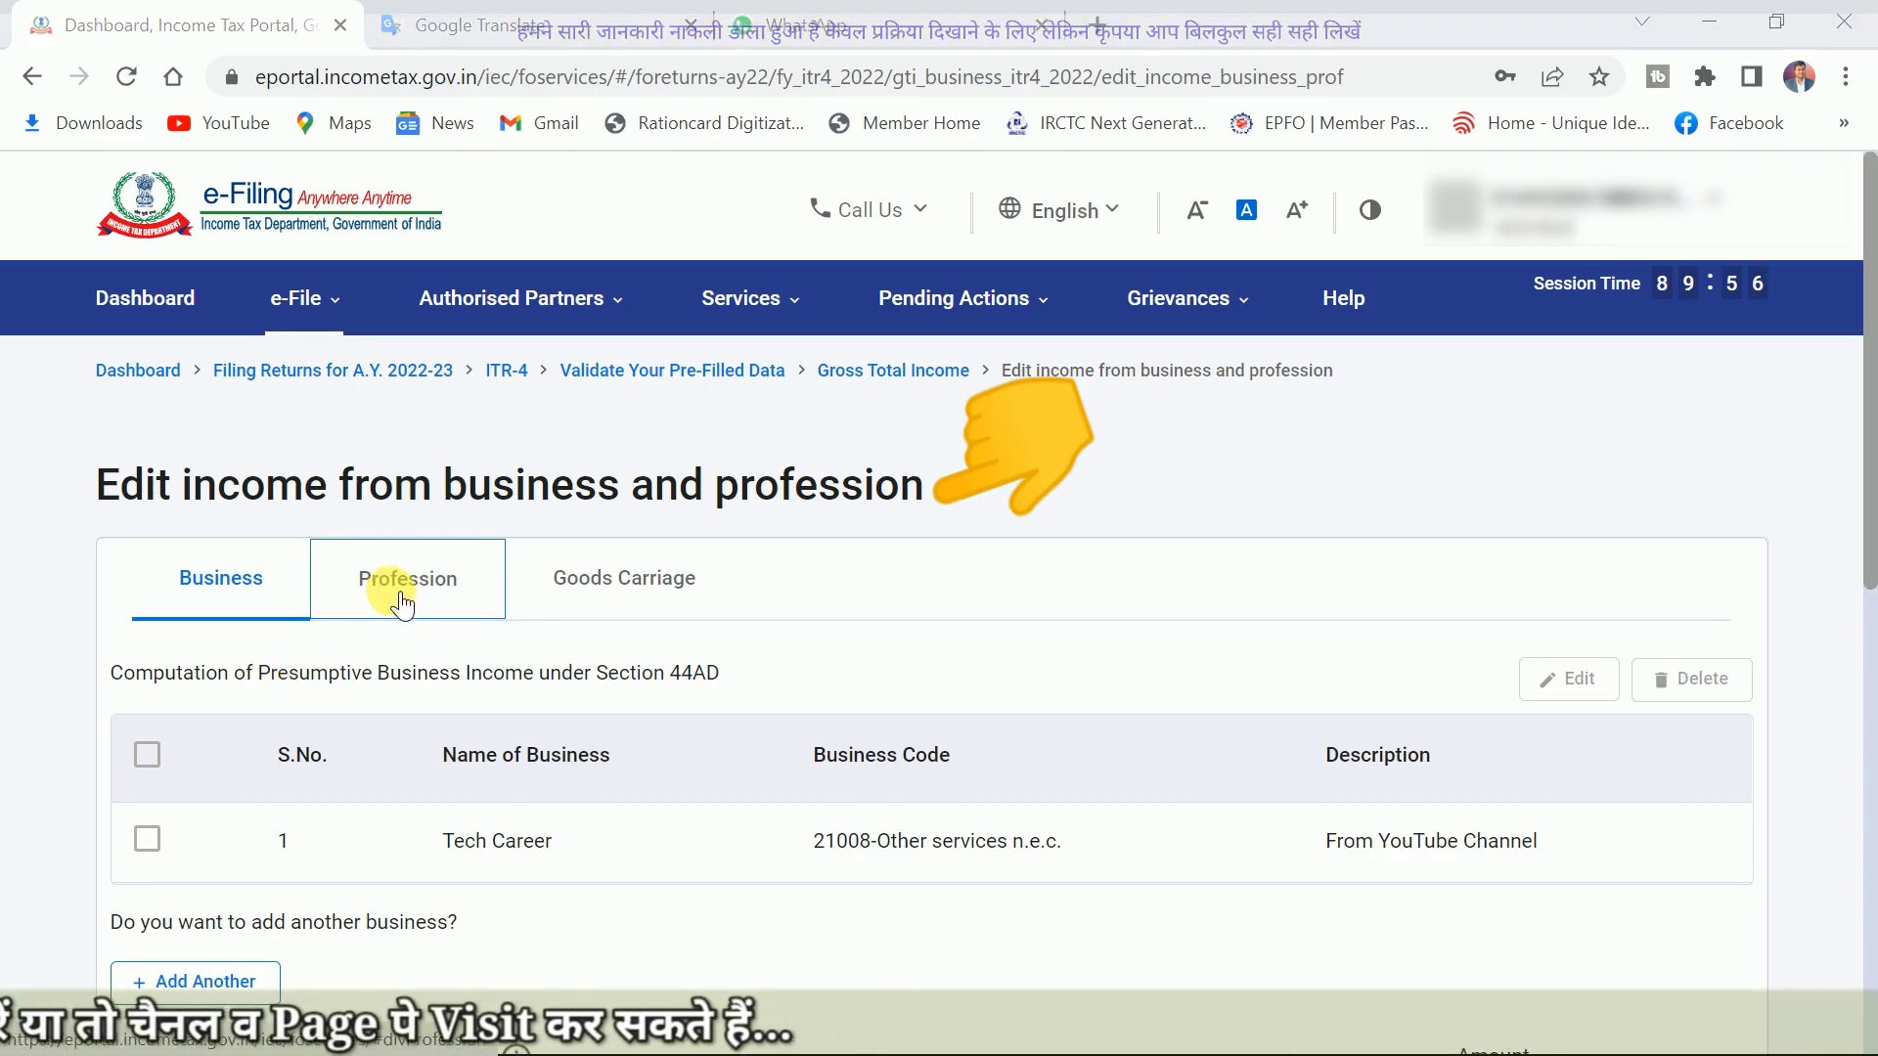
{"action": "left_click", "coordinate": [440, 614]}
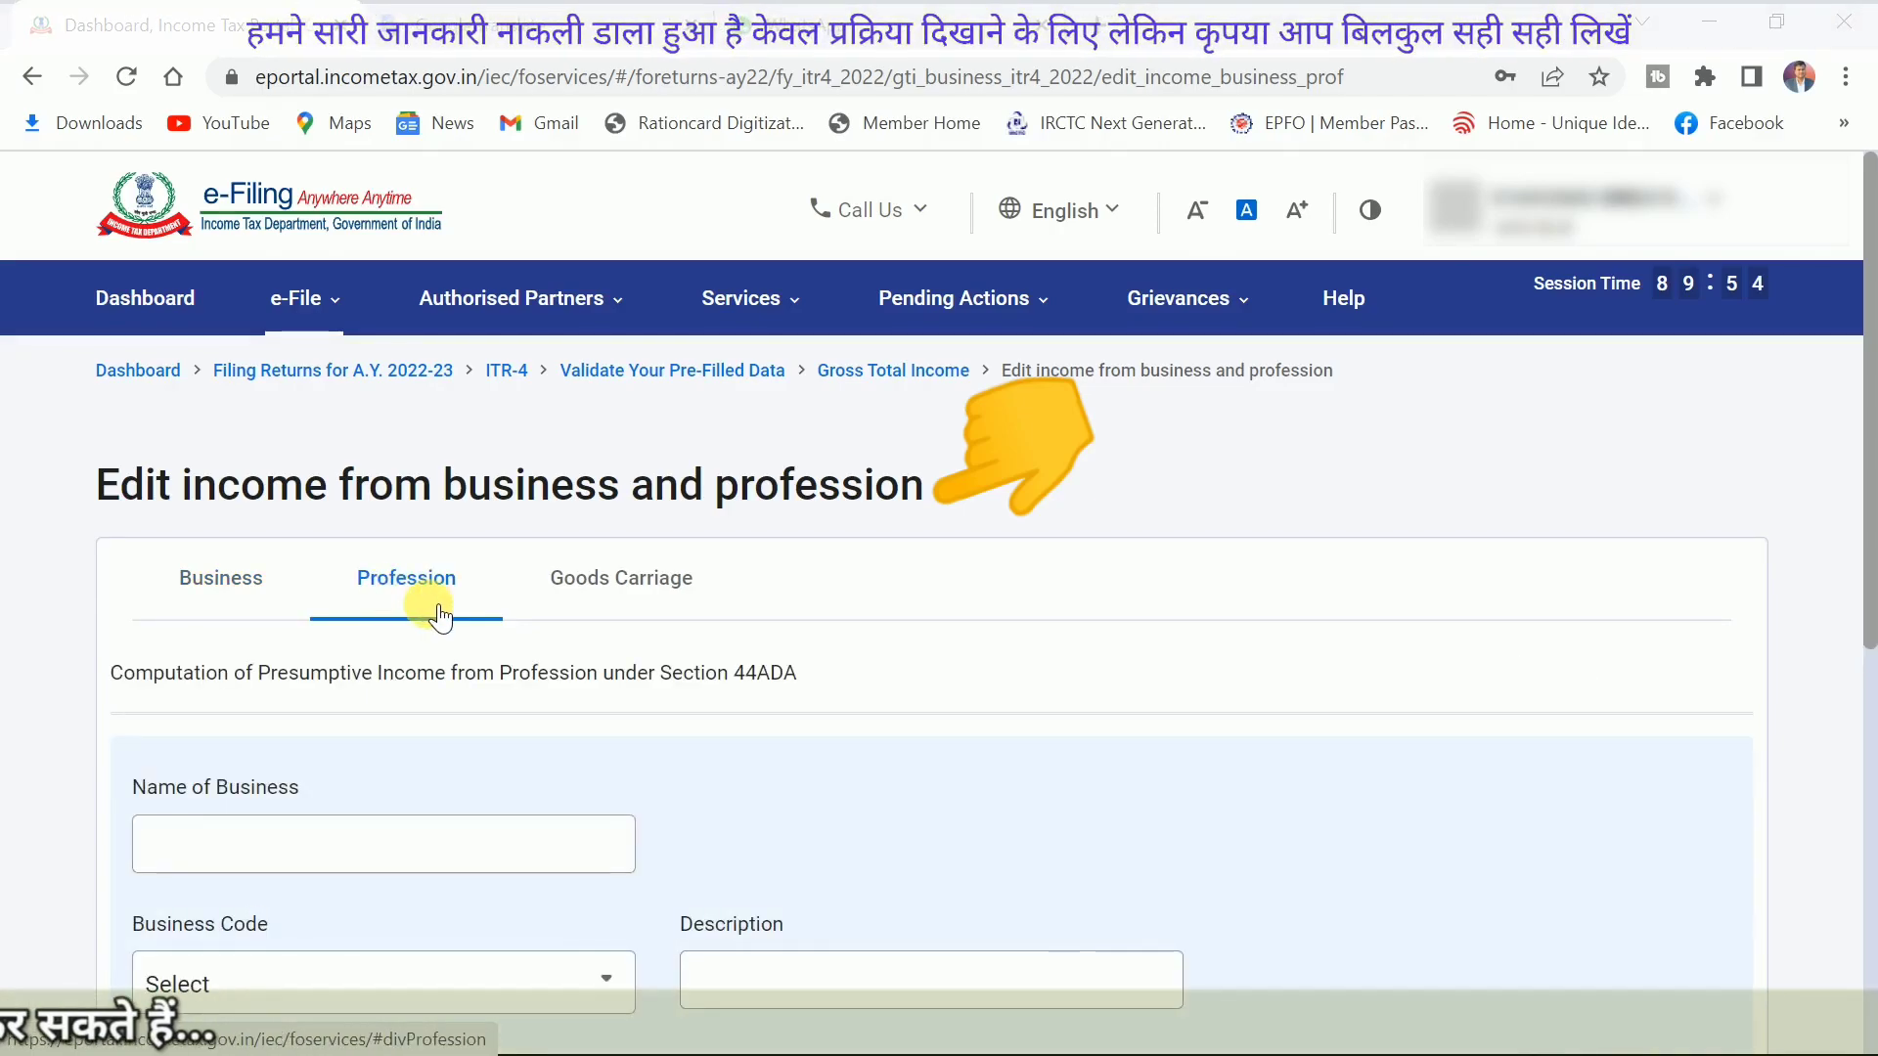
Step: Examine the profession entry form and the business codes offered for professional income under section 44ADA
{"action": "scroll", "coordinate": [418, 713], "scroll_direction": "down", "scroll_amount": 3}
{"action": "scroll", "coordinate": [209, 692], "scroll_direction": "down", "scroll_amount": 2}
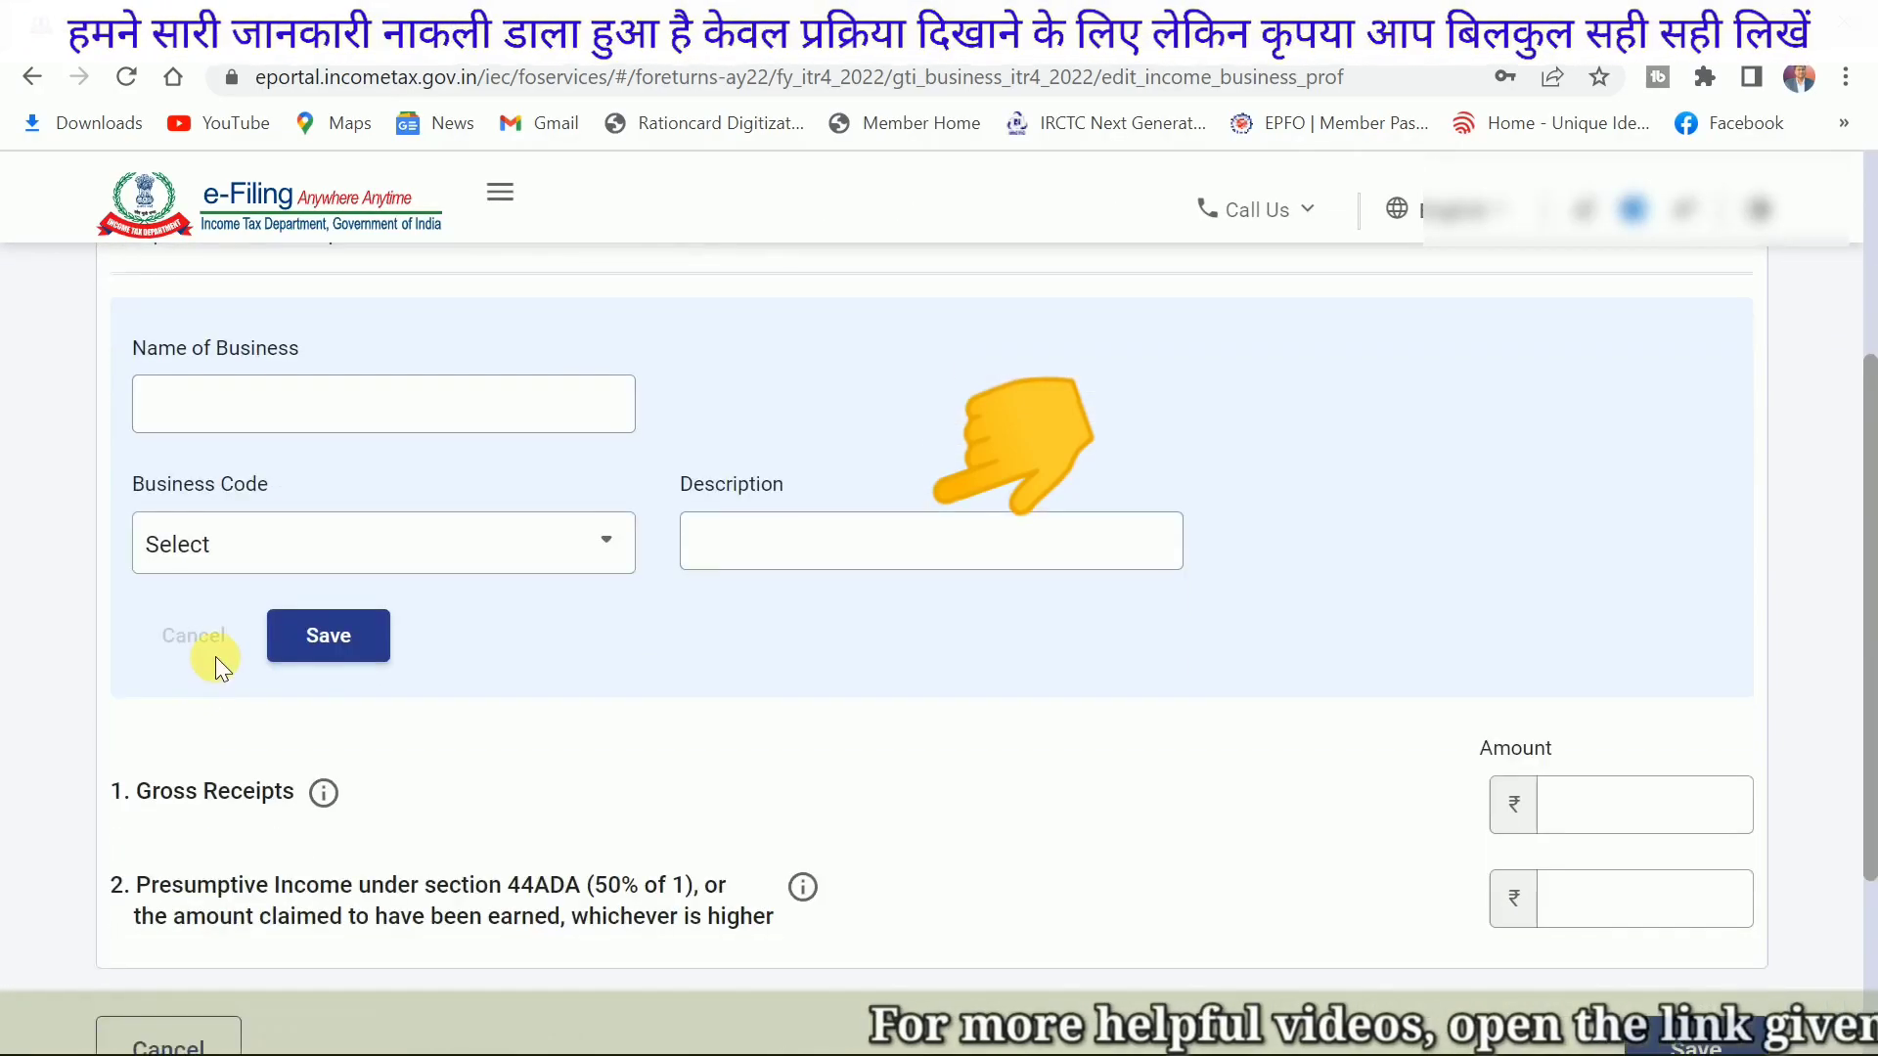
{"action": "left_click", "coordinate": [293, 540]}
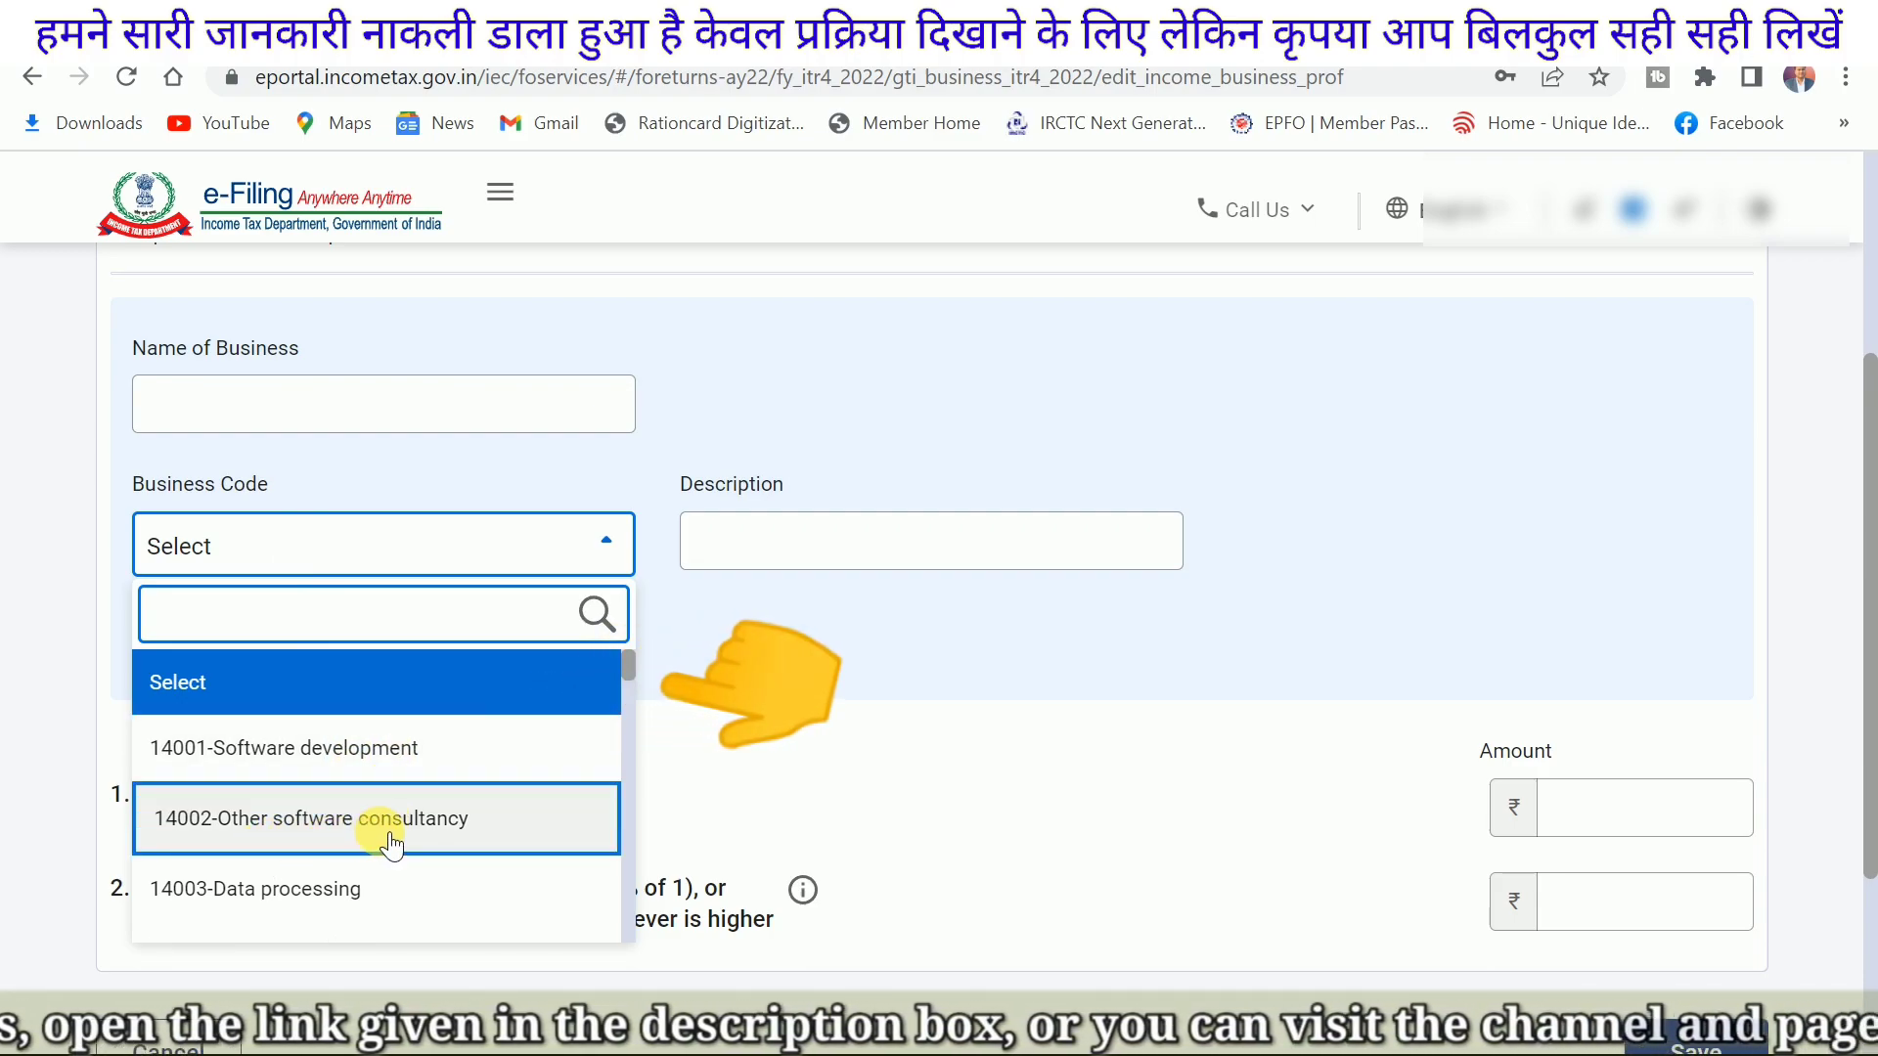
{"action": "scroll", "coordinate": [372, 812], "scroll_direction": "down", "scroll_amount": 2}
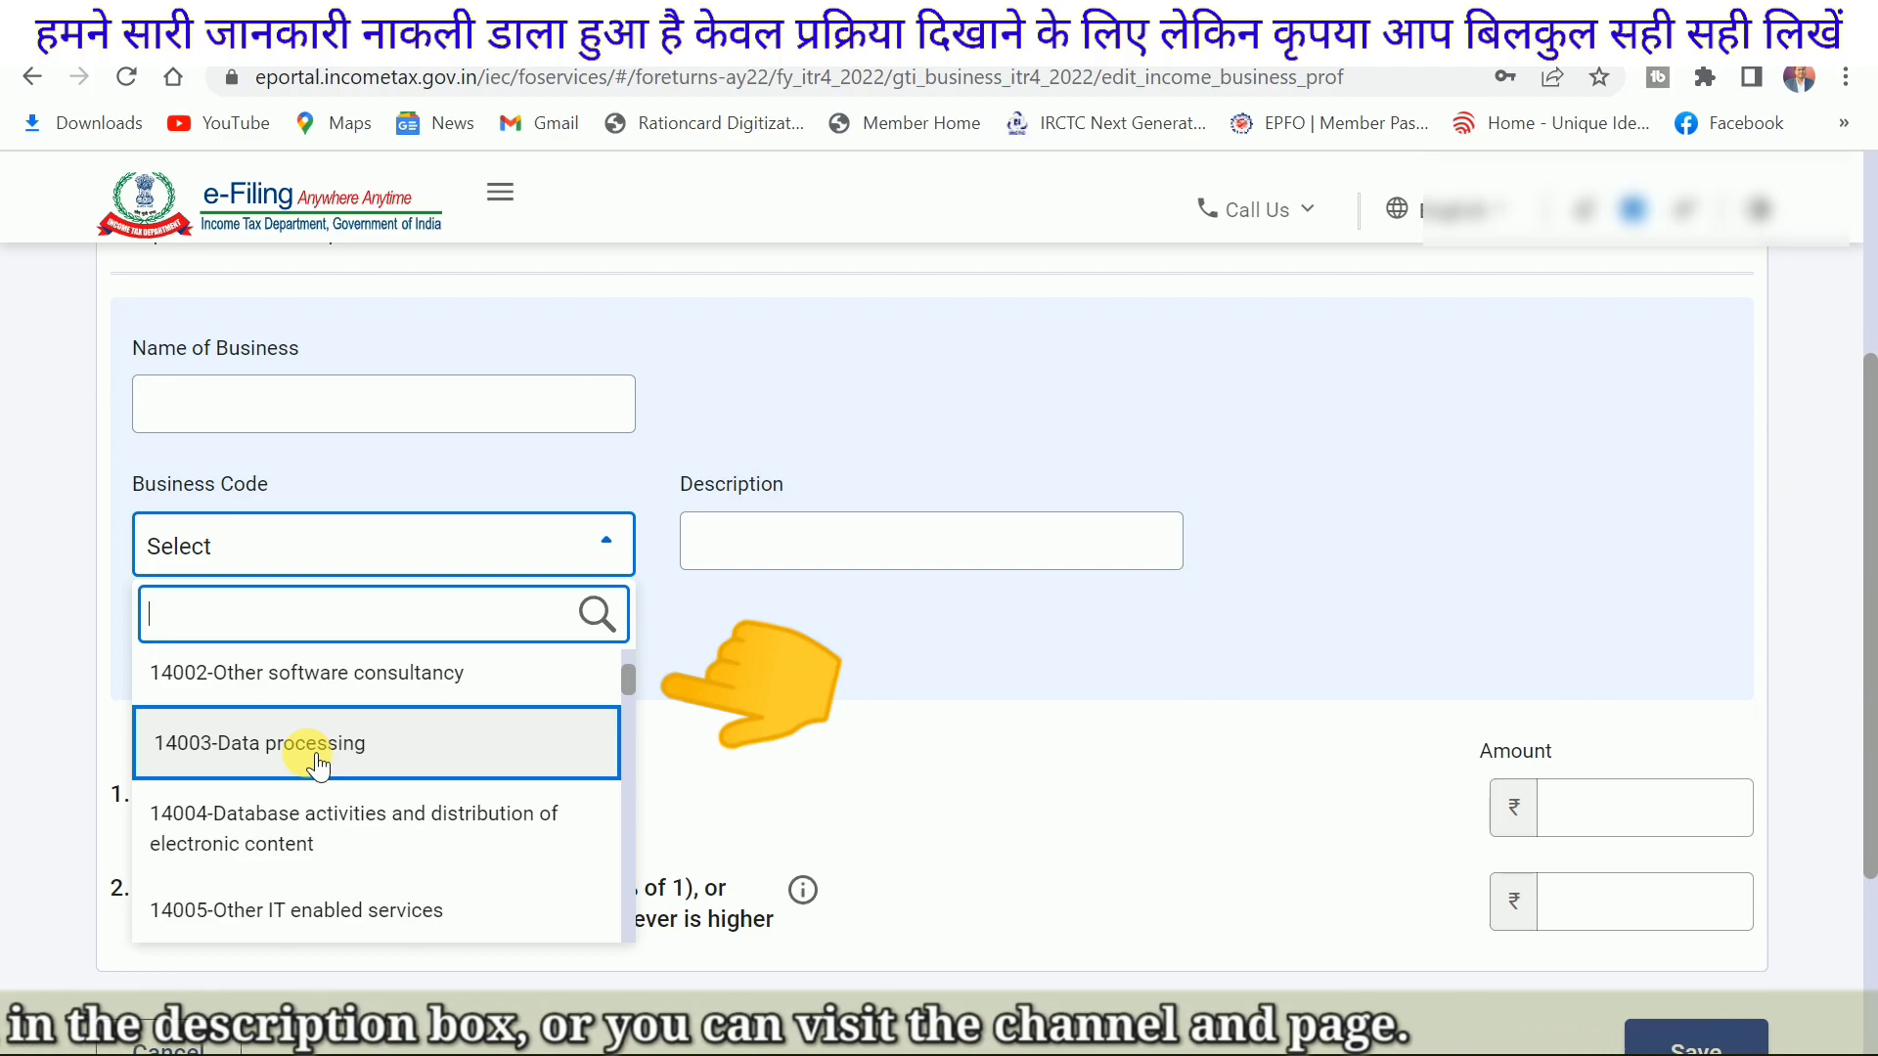
{"action": "scroll", "coordinate": [318, 766], "scroll_direction": "down", "scroll_amount": 2}
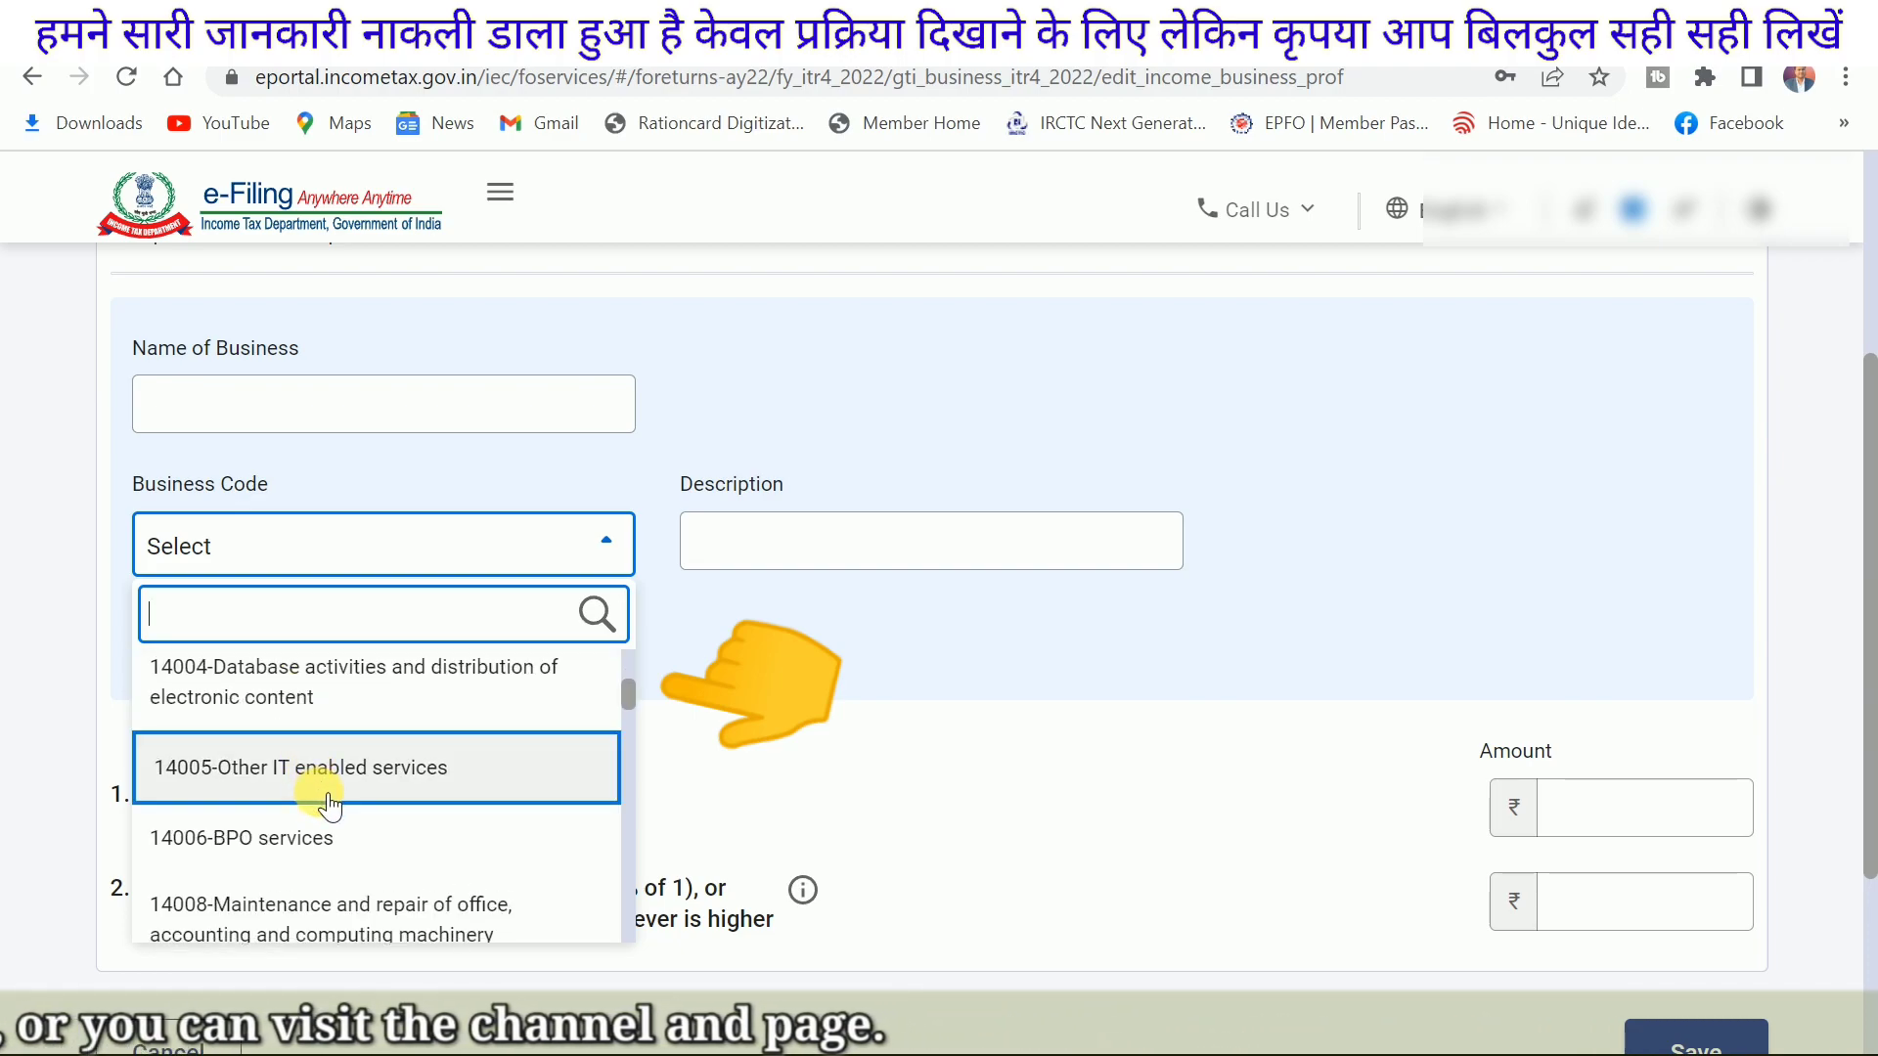
{"action": "scroll", "coordinate": [329, 804], "scroll_direction": "down", "scroll_amount": 2}
{"action": "scroll", "coordinate": [330, 807], "scroll_direction": "down", "scroll_amount": 4}
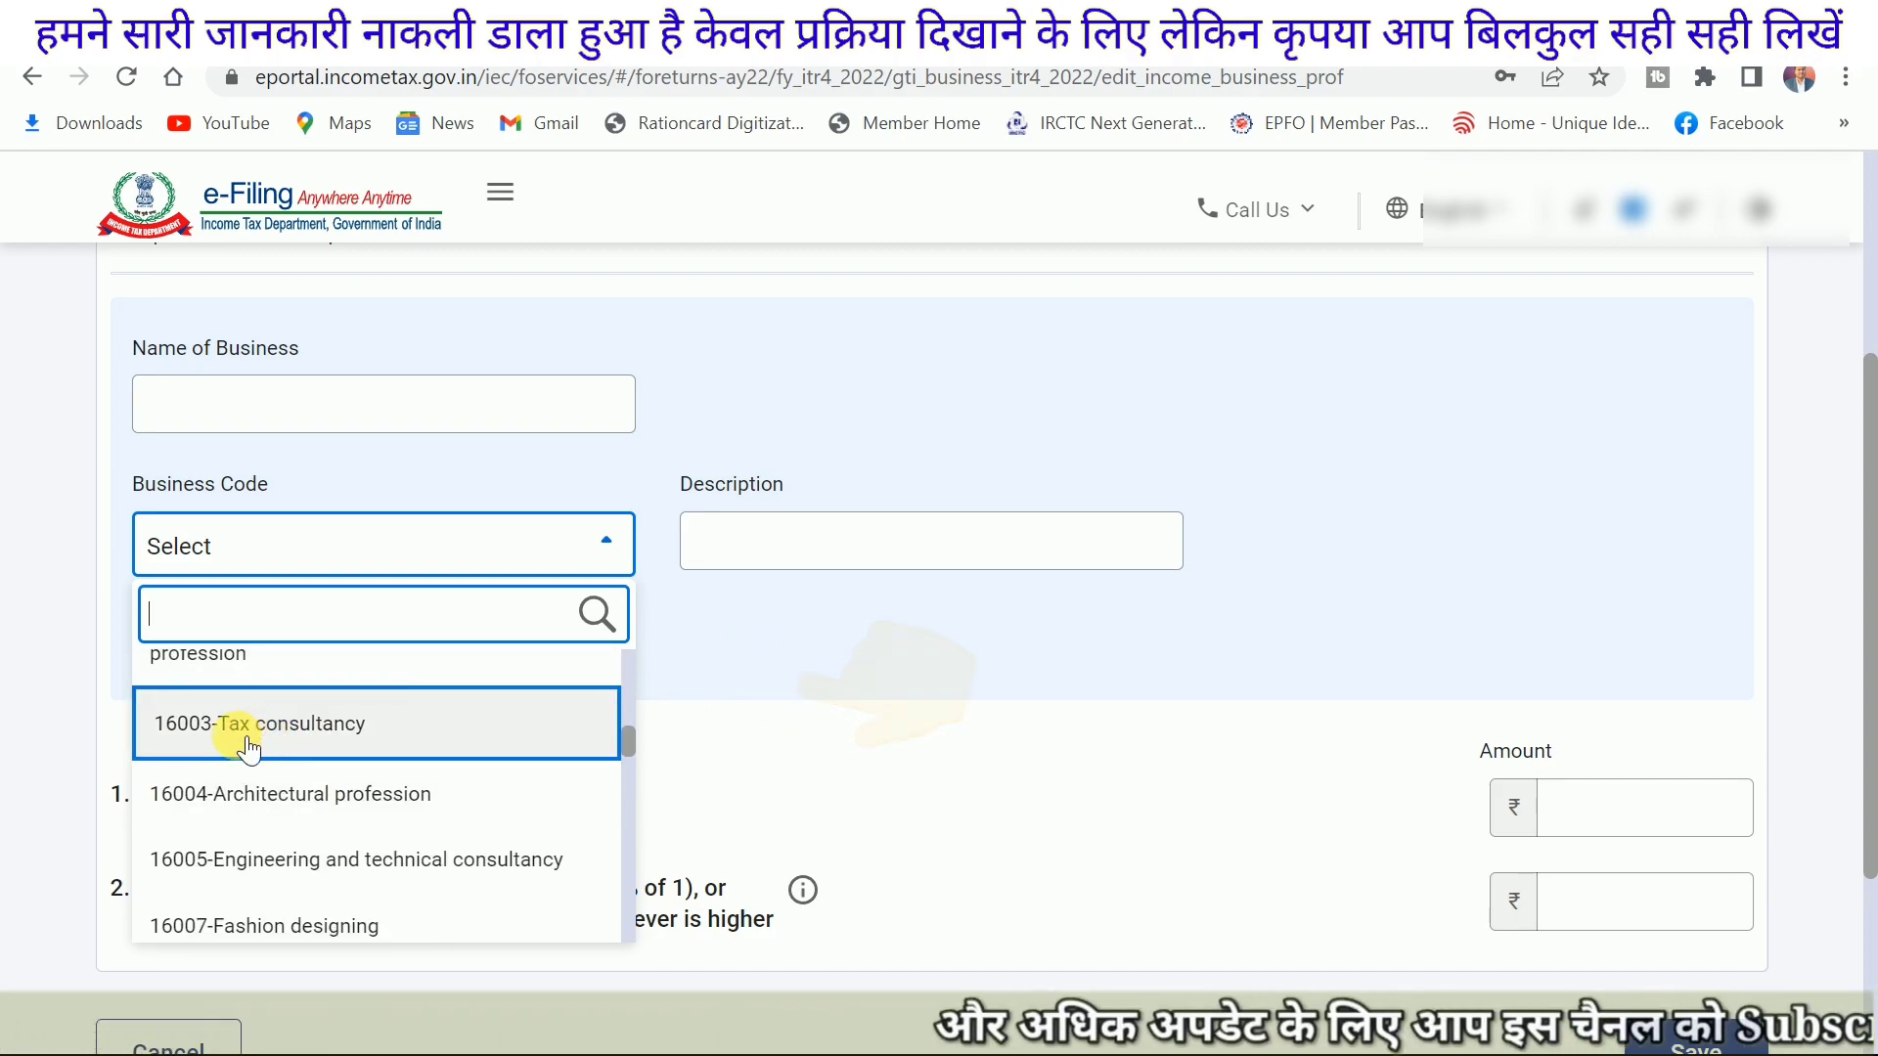
{"action": "scroll", "coordinate": [323, 758], "scroll_direction": "down", "scroll_amount": 1}
{"action": "scroll", "coordinate": [330, 761], "scroll_direction": "down", "scroll_amount": 2}
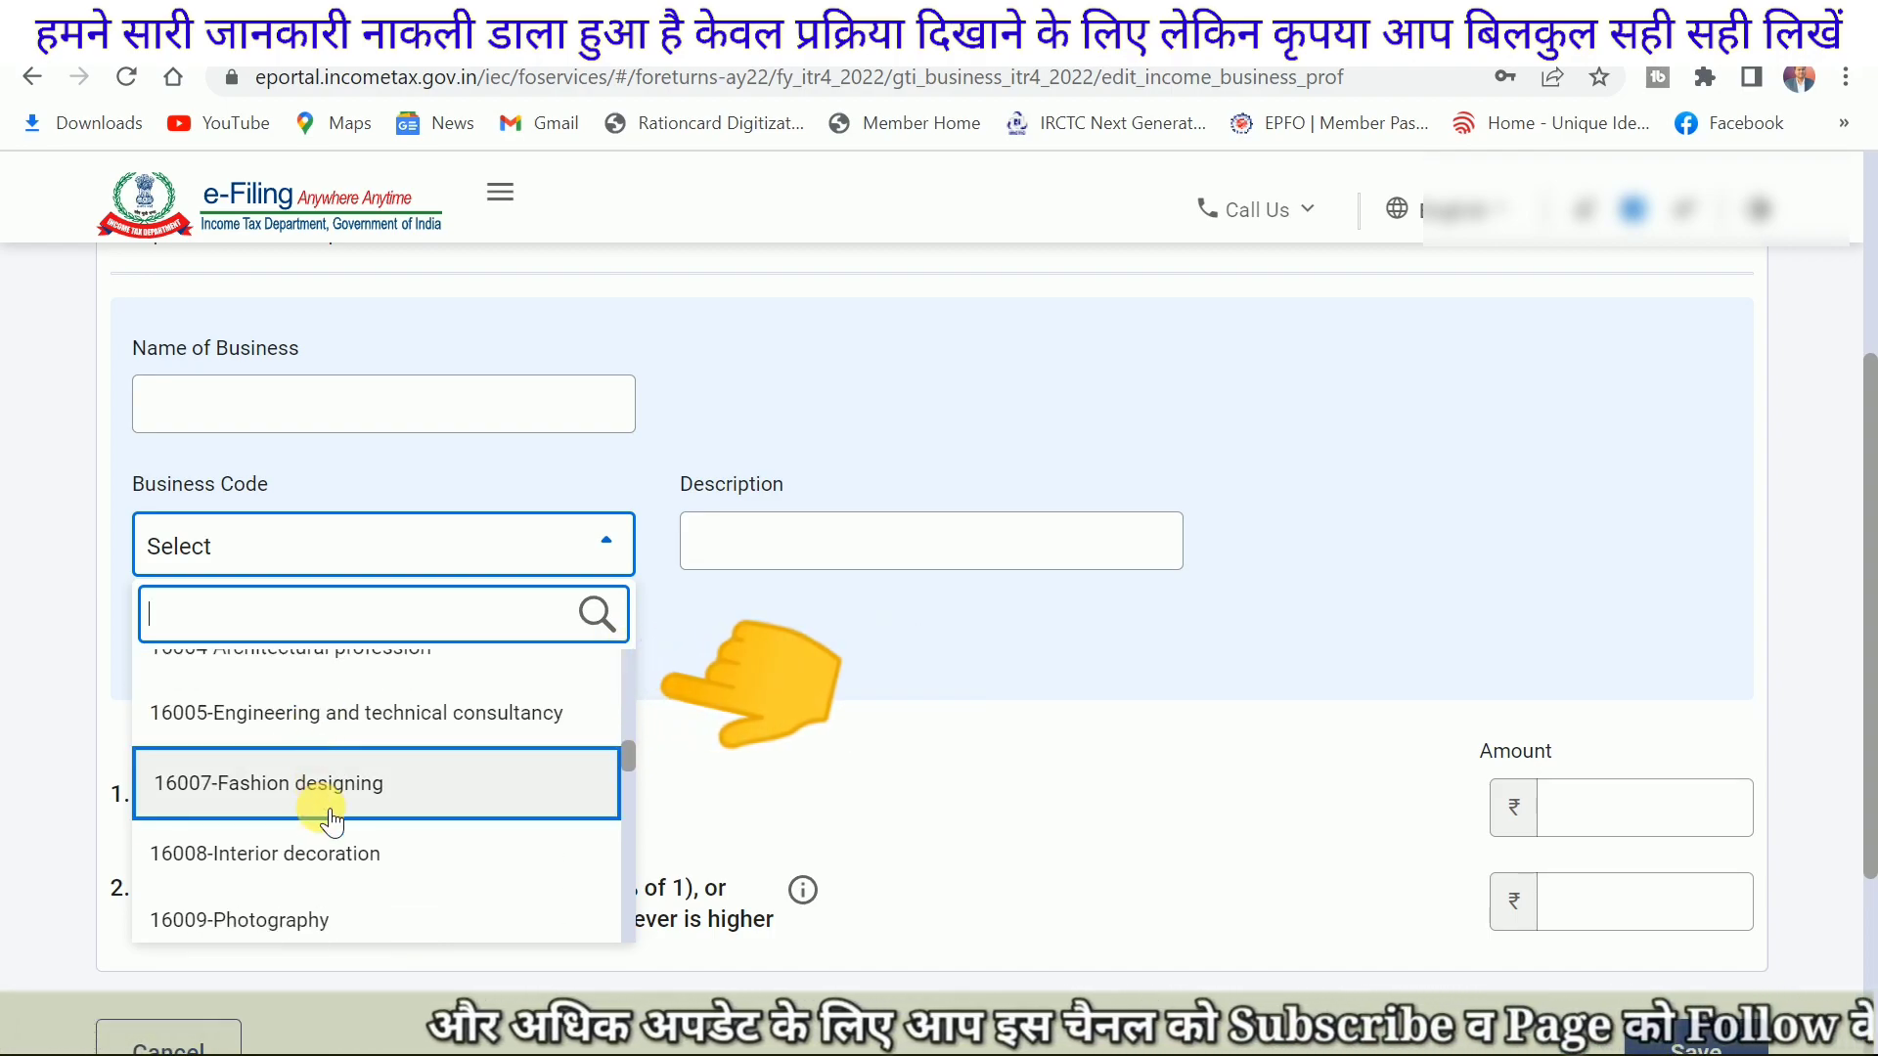
{"action": "scroll", "coordinate": [323, 822], "scroll_direction": "down", "scroll_amount": 3}
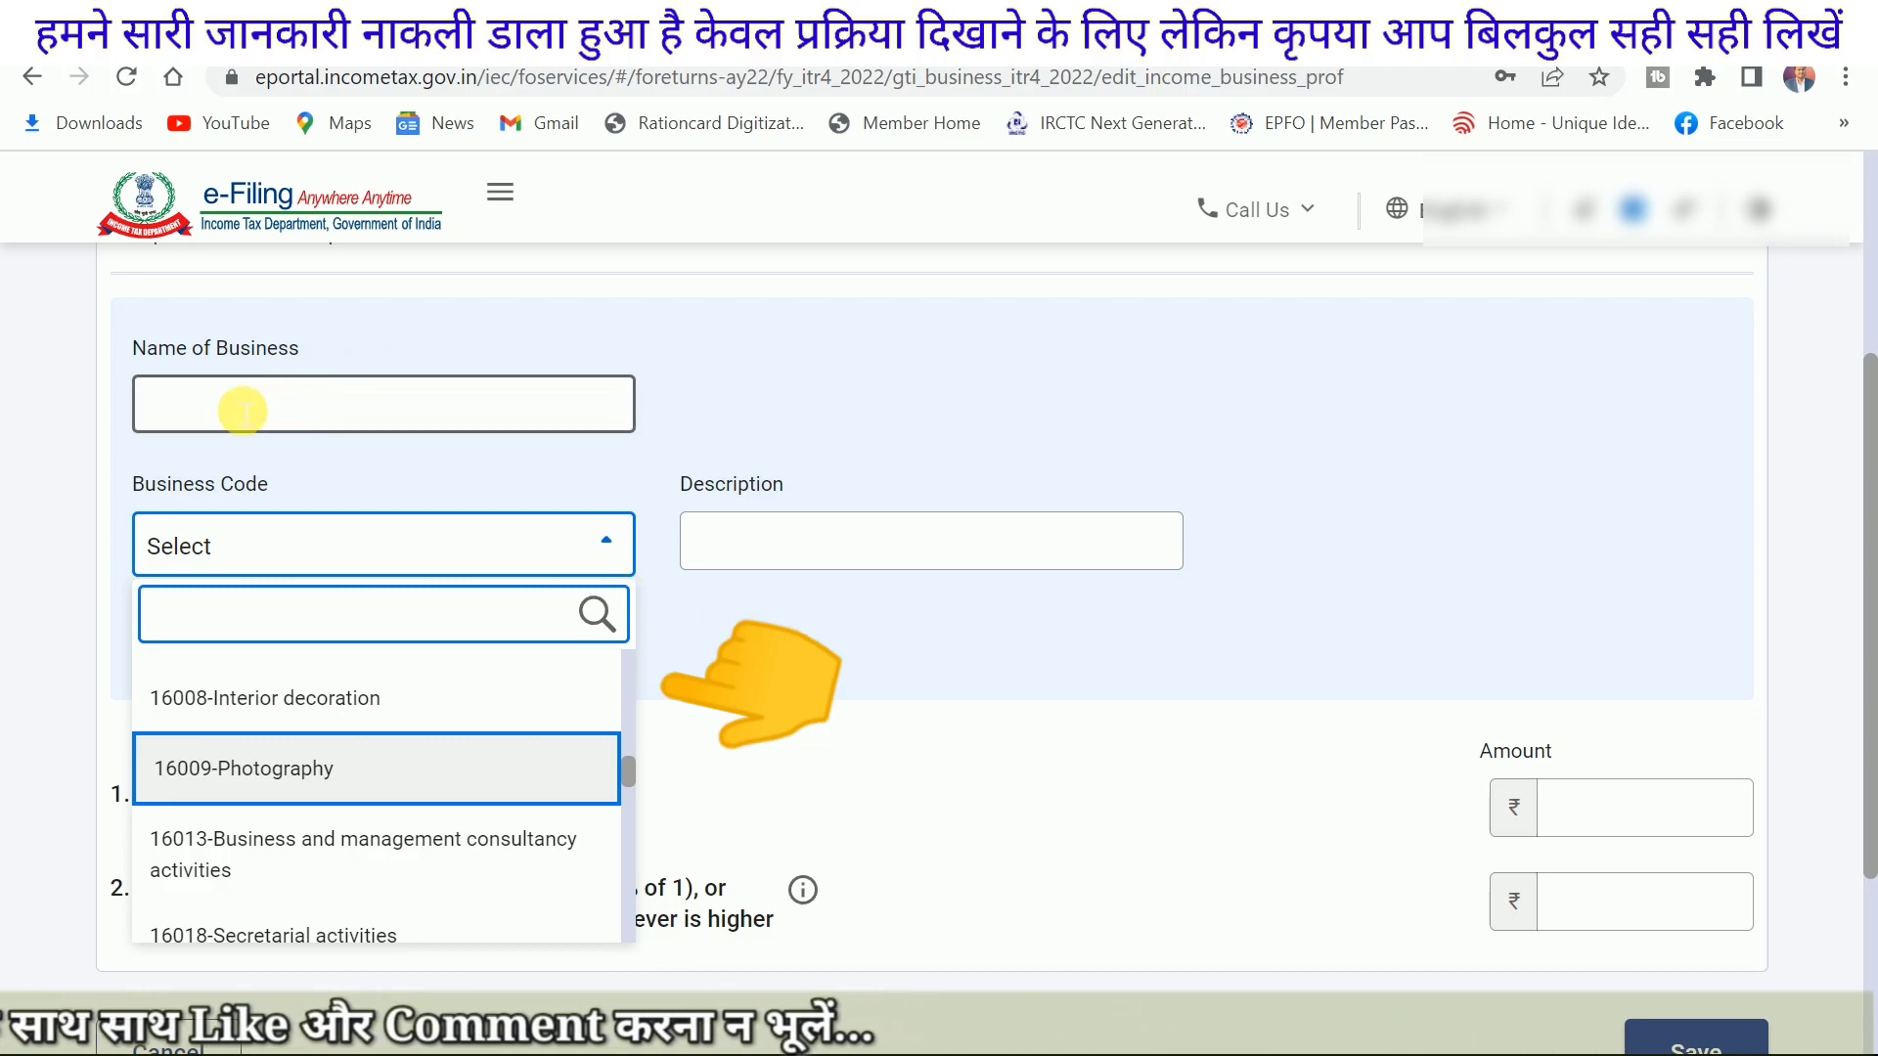
{"action": "left_click", "coordinate": [290, 409]}
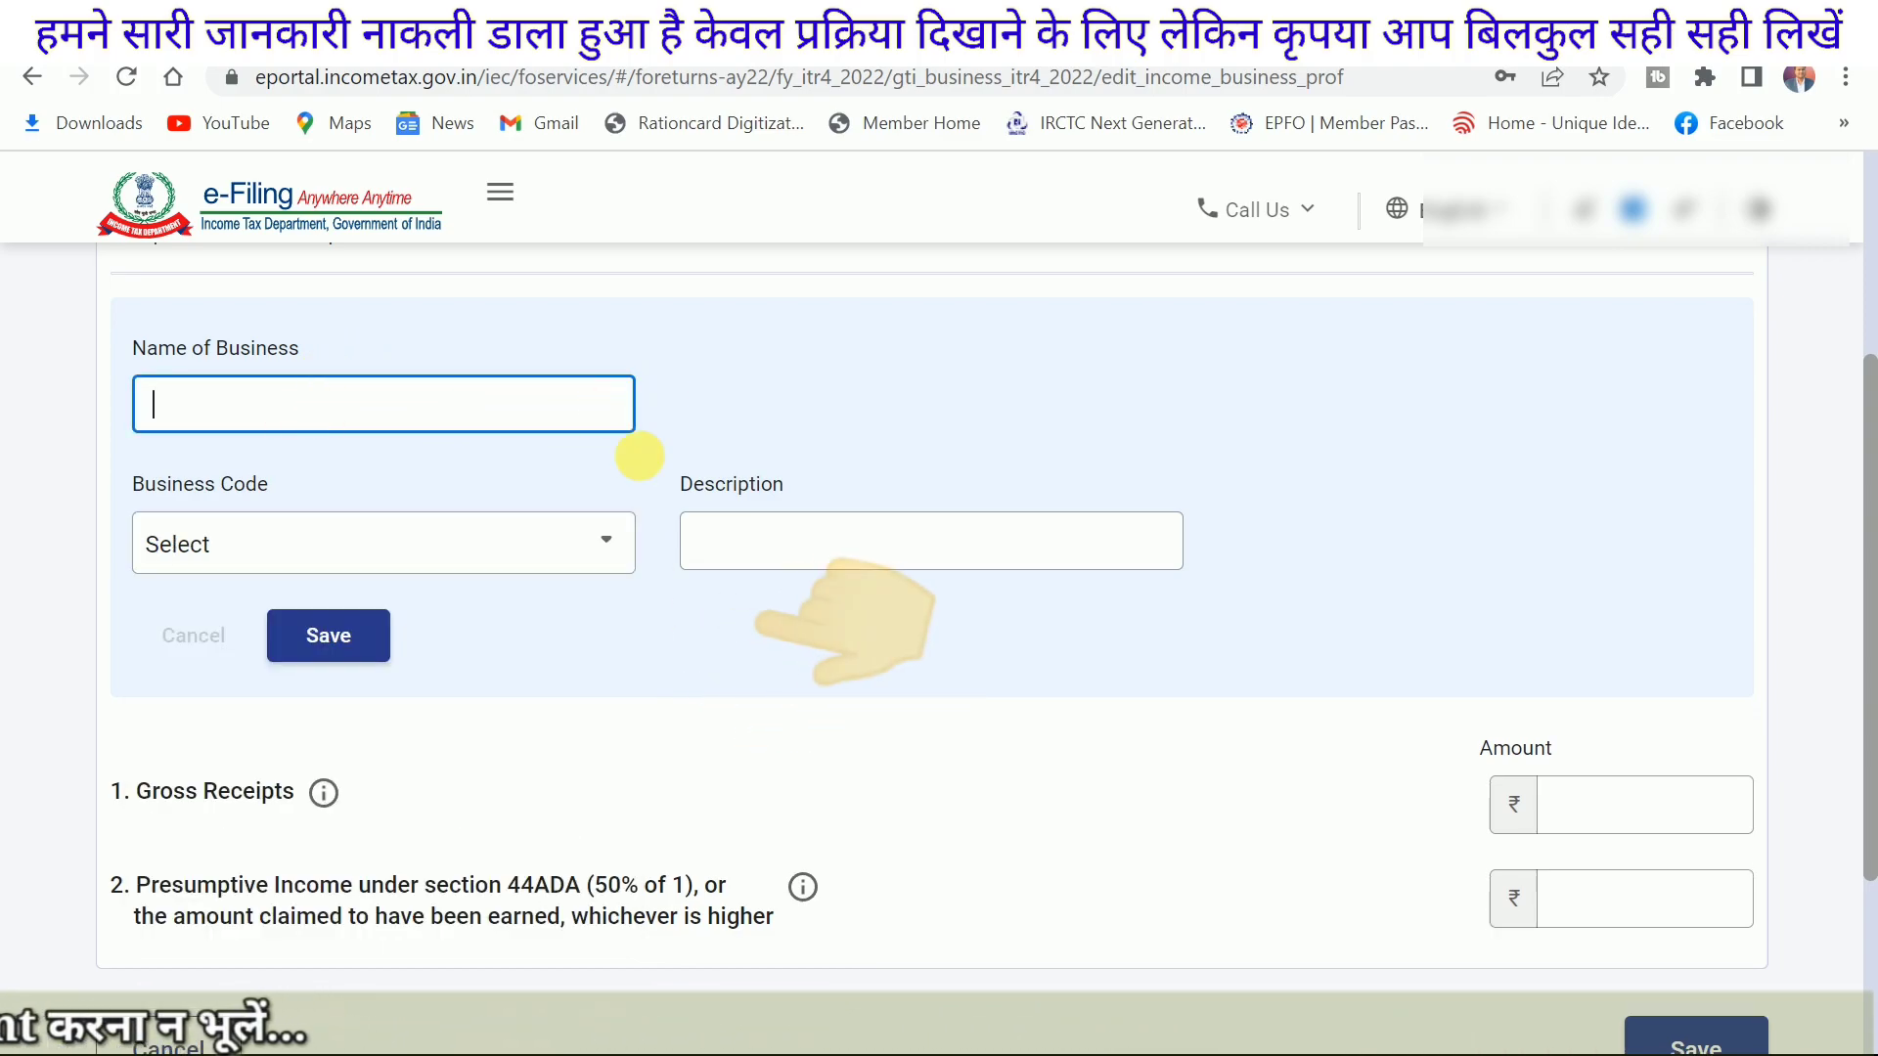
Step: Read the gross receipts entry and the 50% presumptive income rule for professions under section 44ADA
{"action": "scroll", "coordinate": [831, 612], "scroll_direction": "down", "scroll_amount": 3}
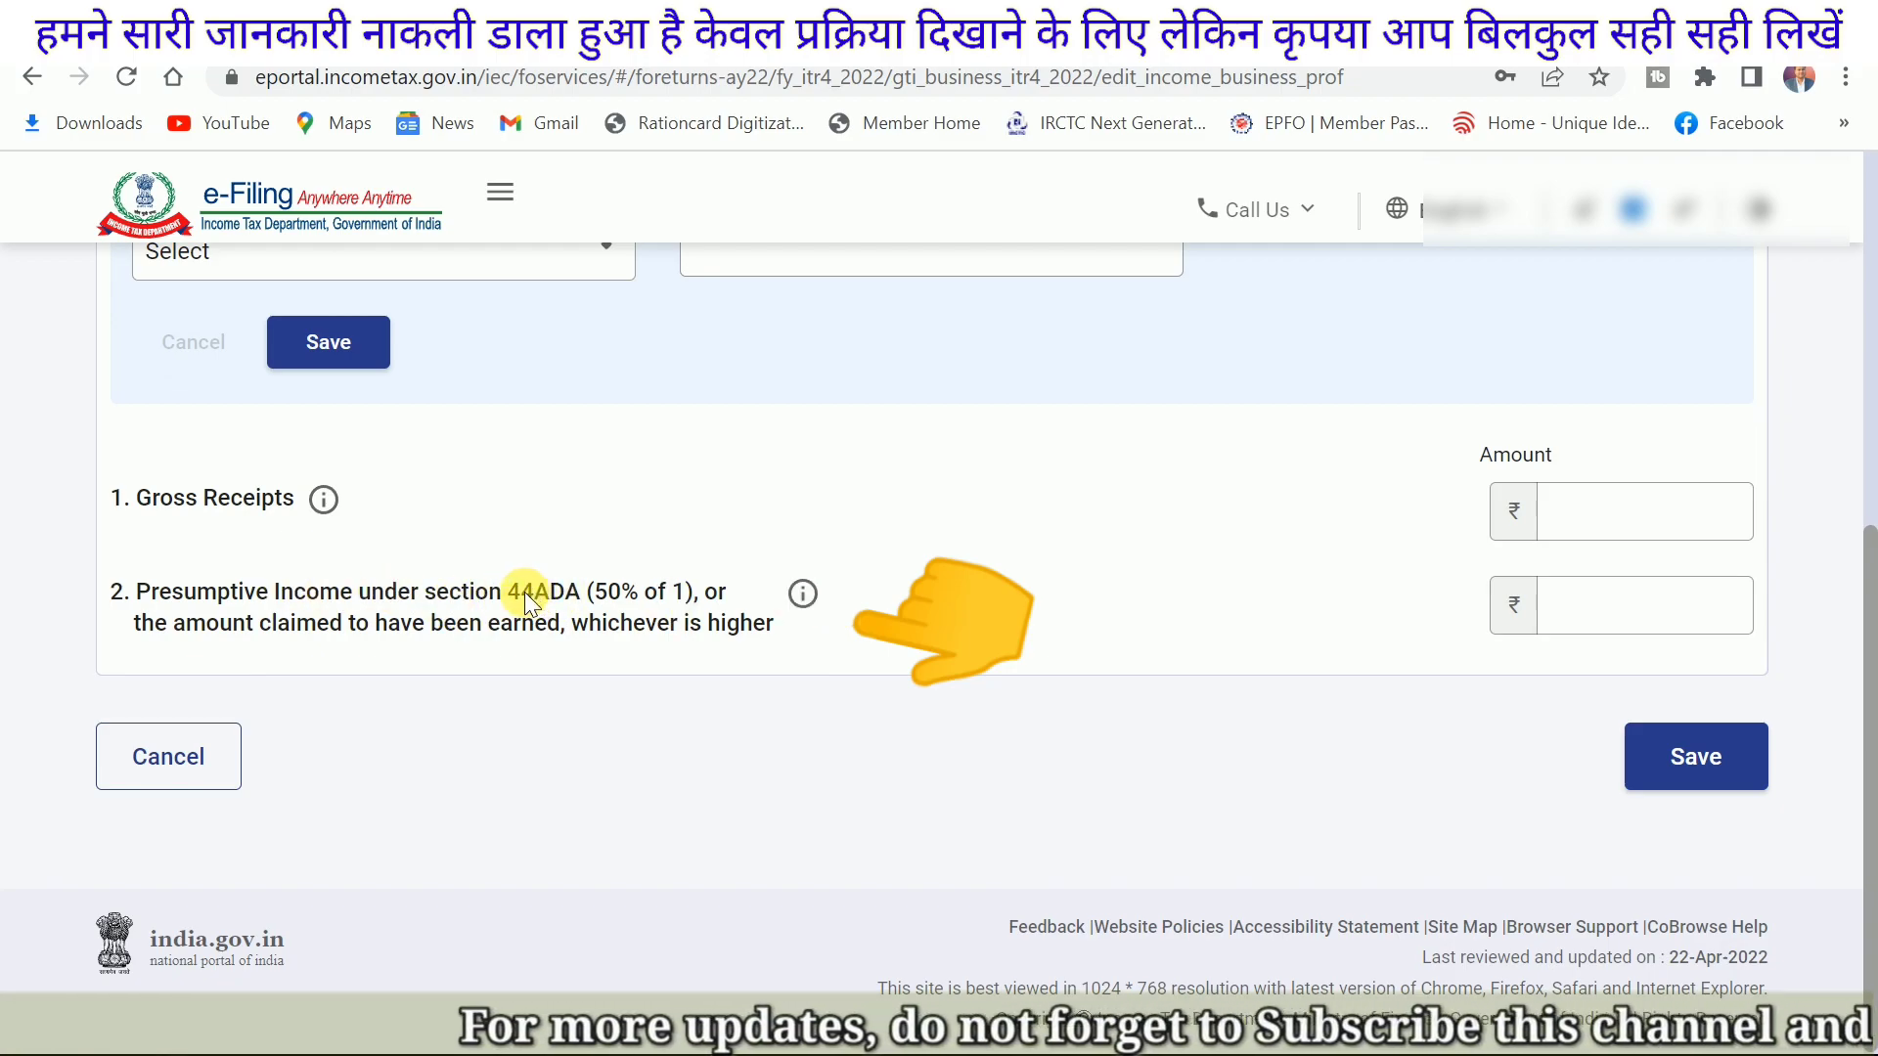
{"action": "double_click", "coordinate": [612, 594]}
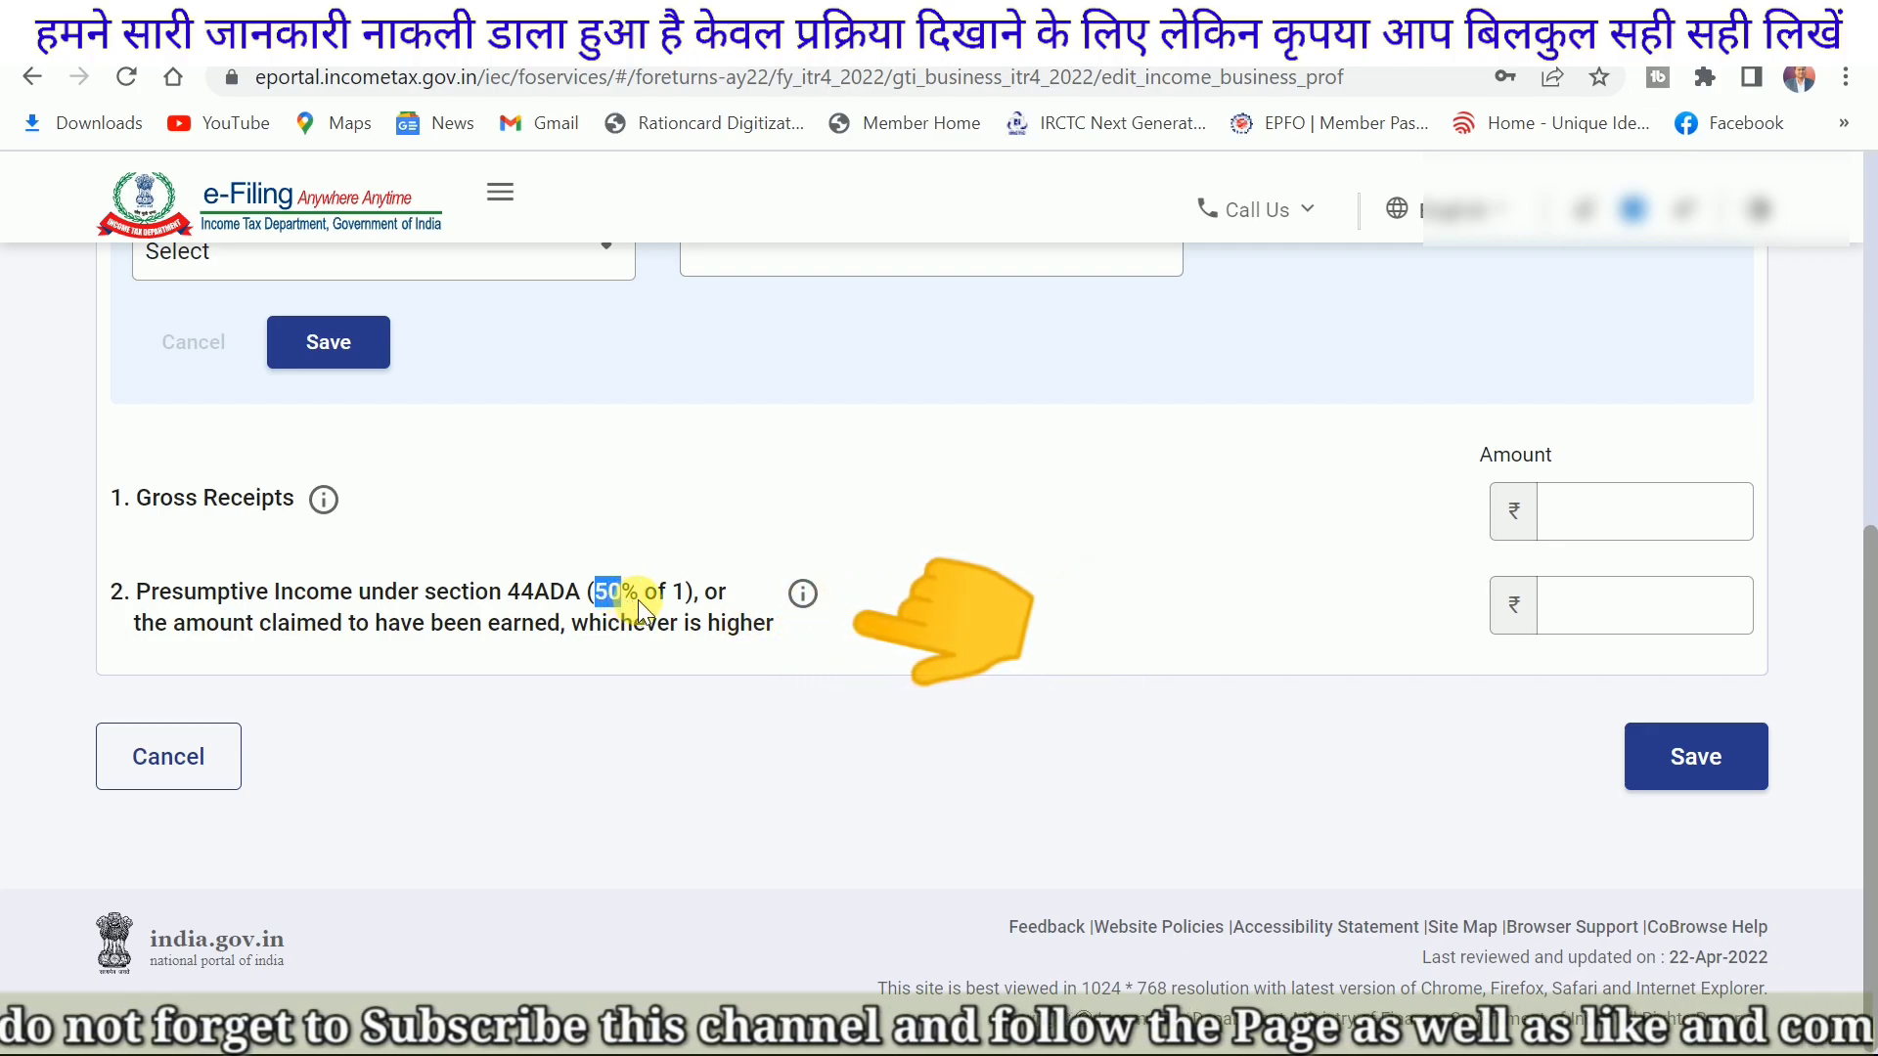
{"action": "left_click", "coordinate": [631, 578]}
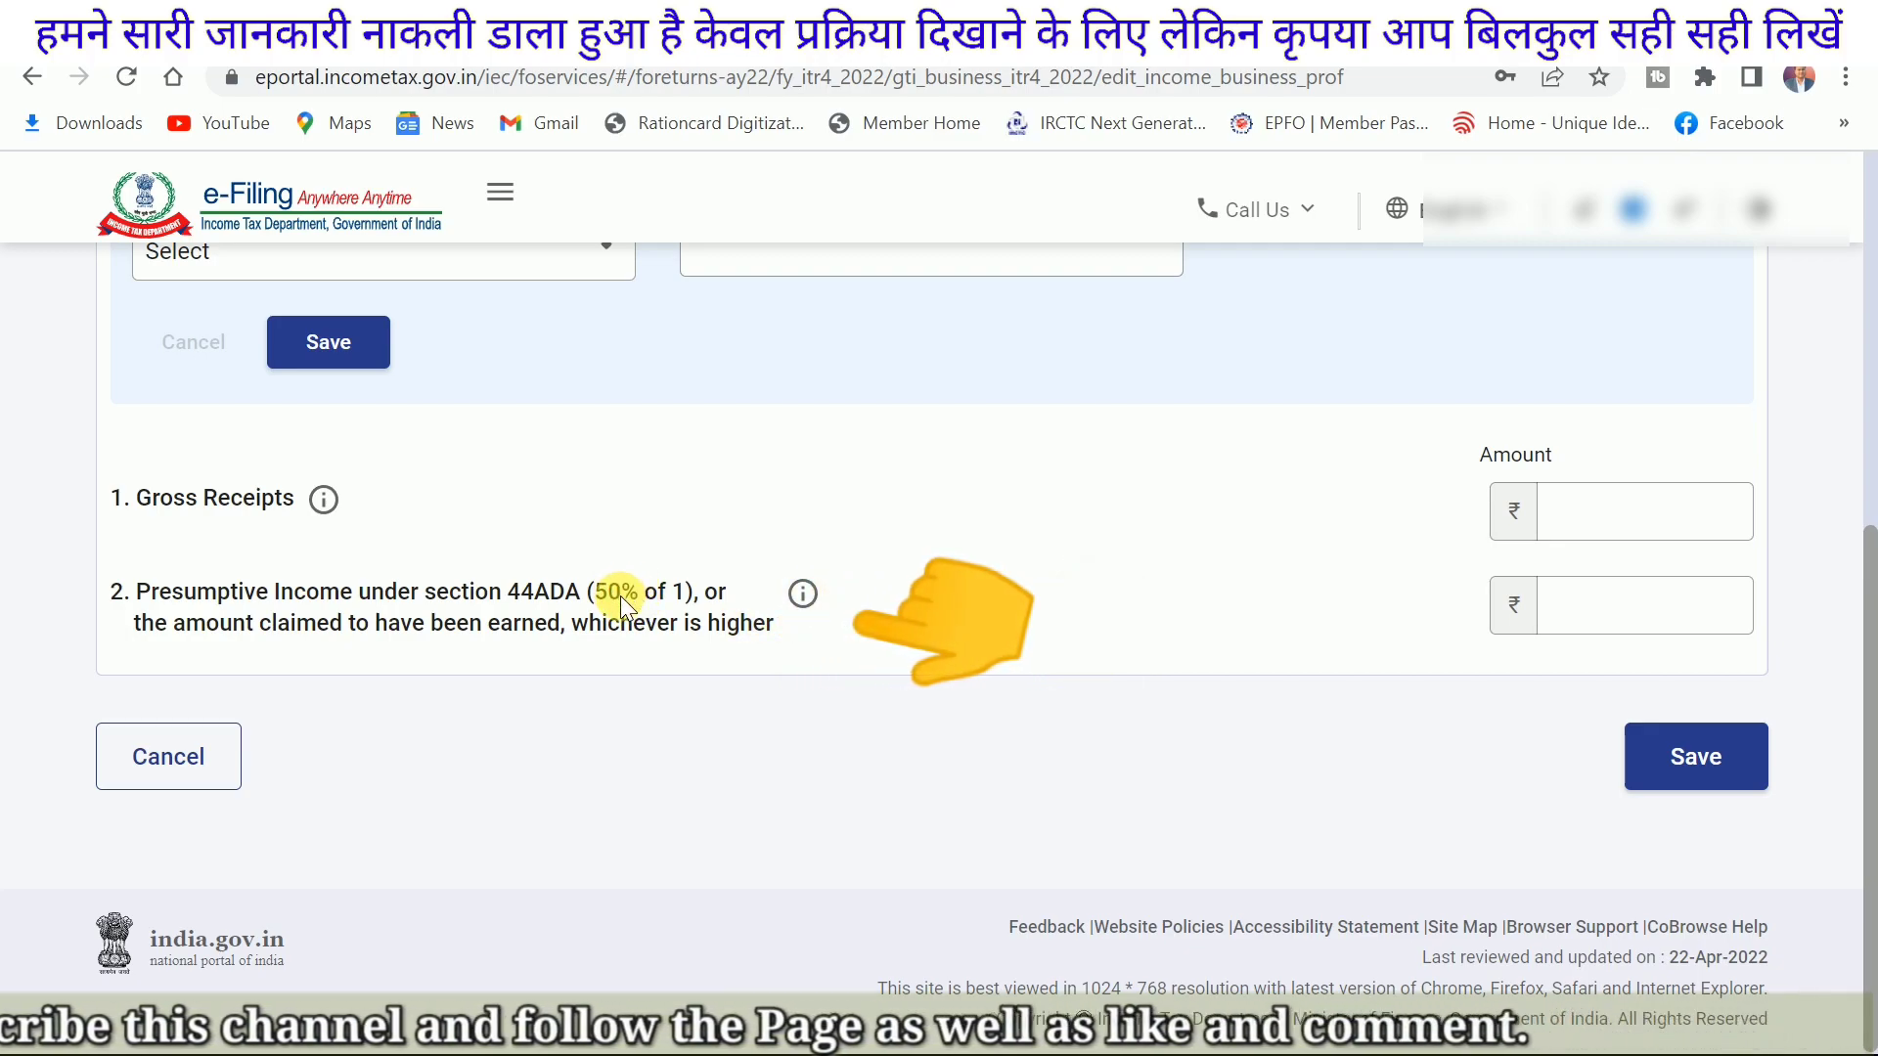
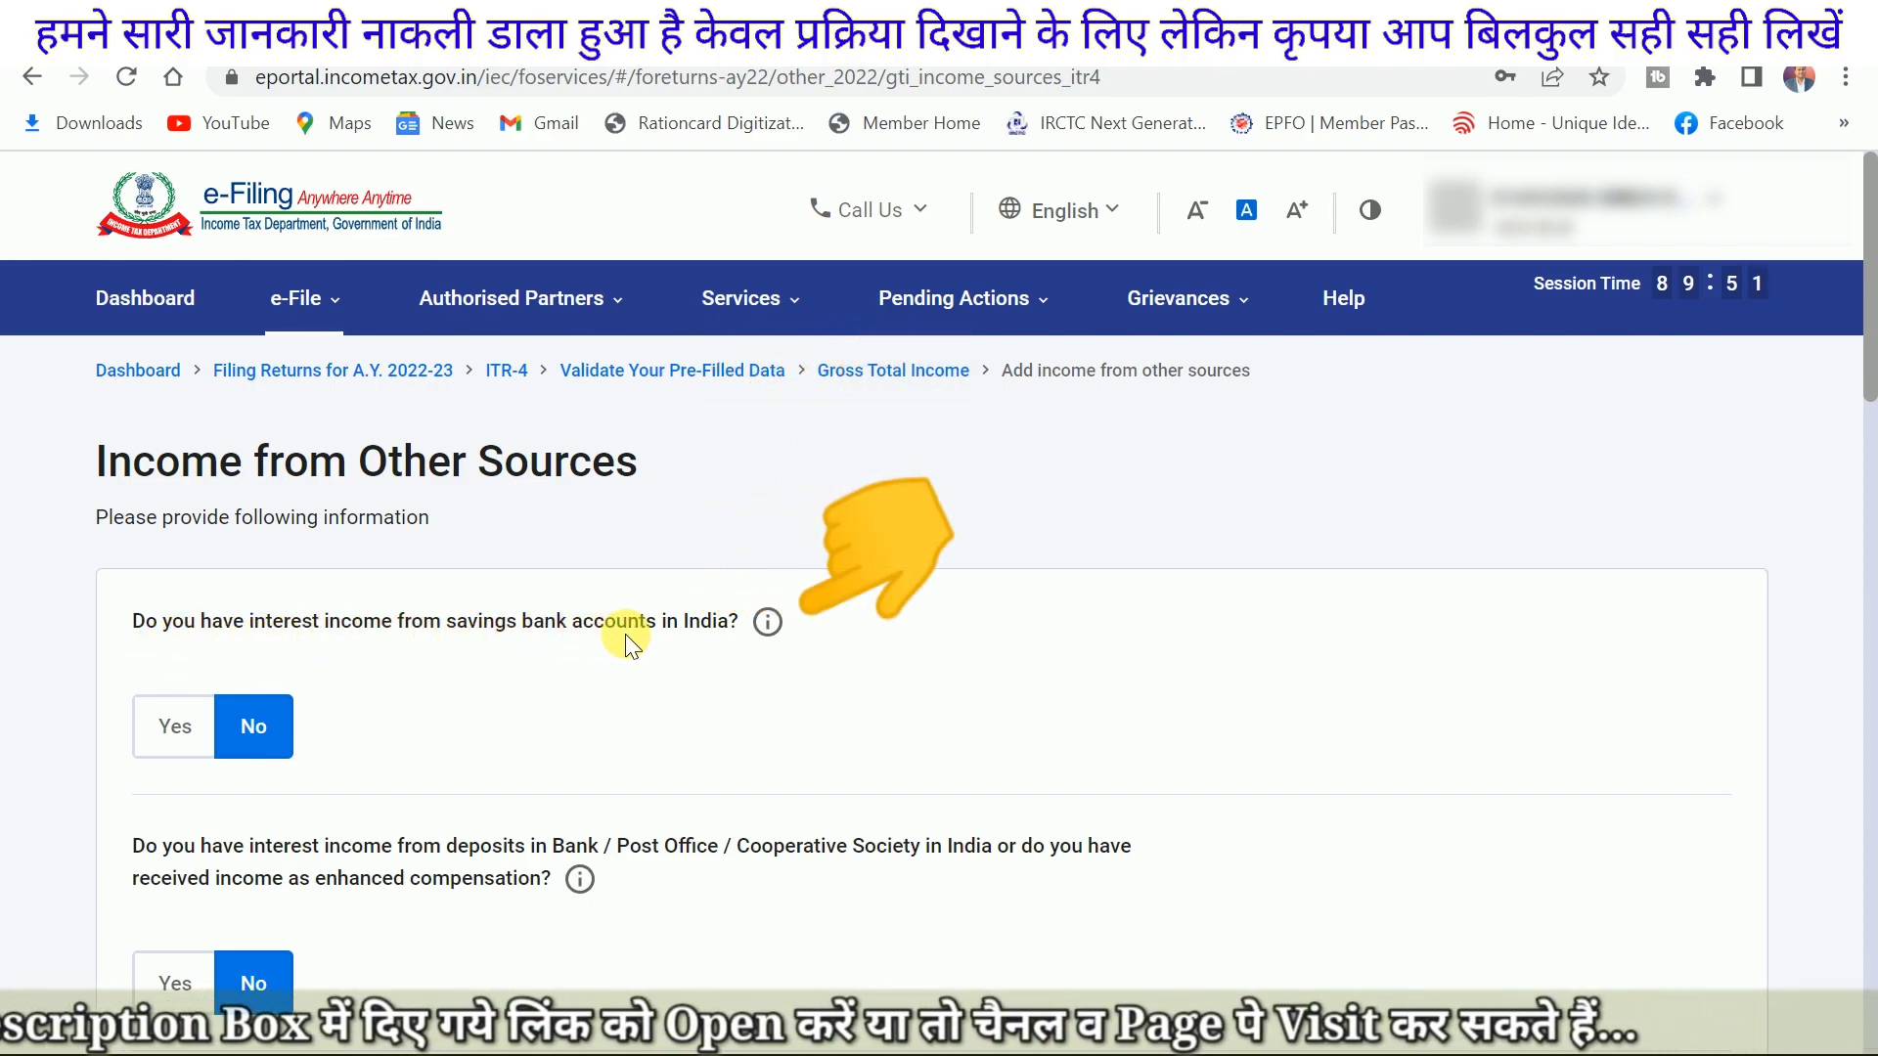
Step: Answer Yes to having interest income from savings bank accounts in India under Income from Other Sources
{"action": "left_click", "coordinate": [177, 730]}
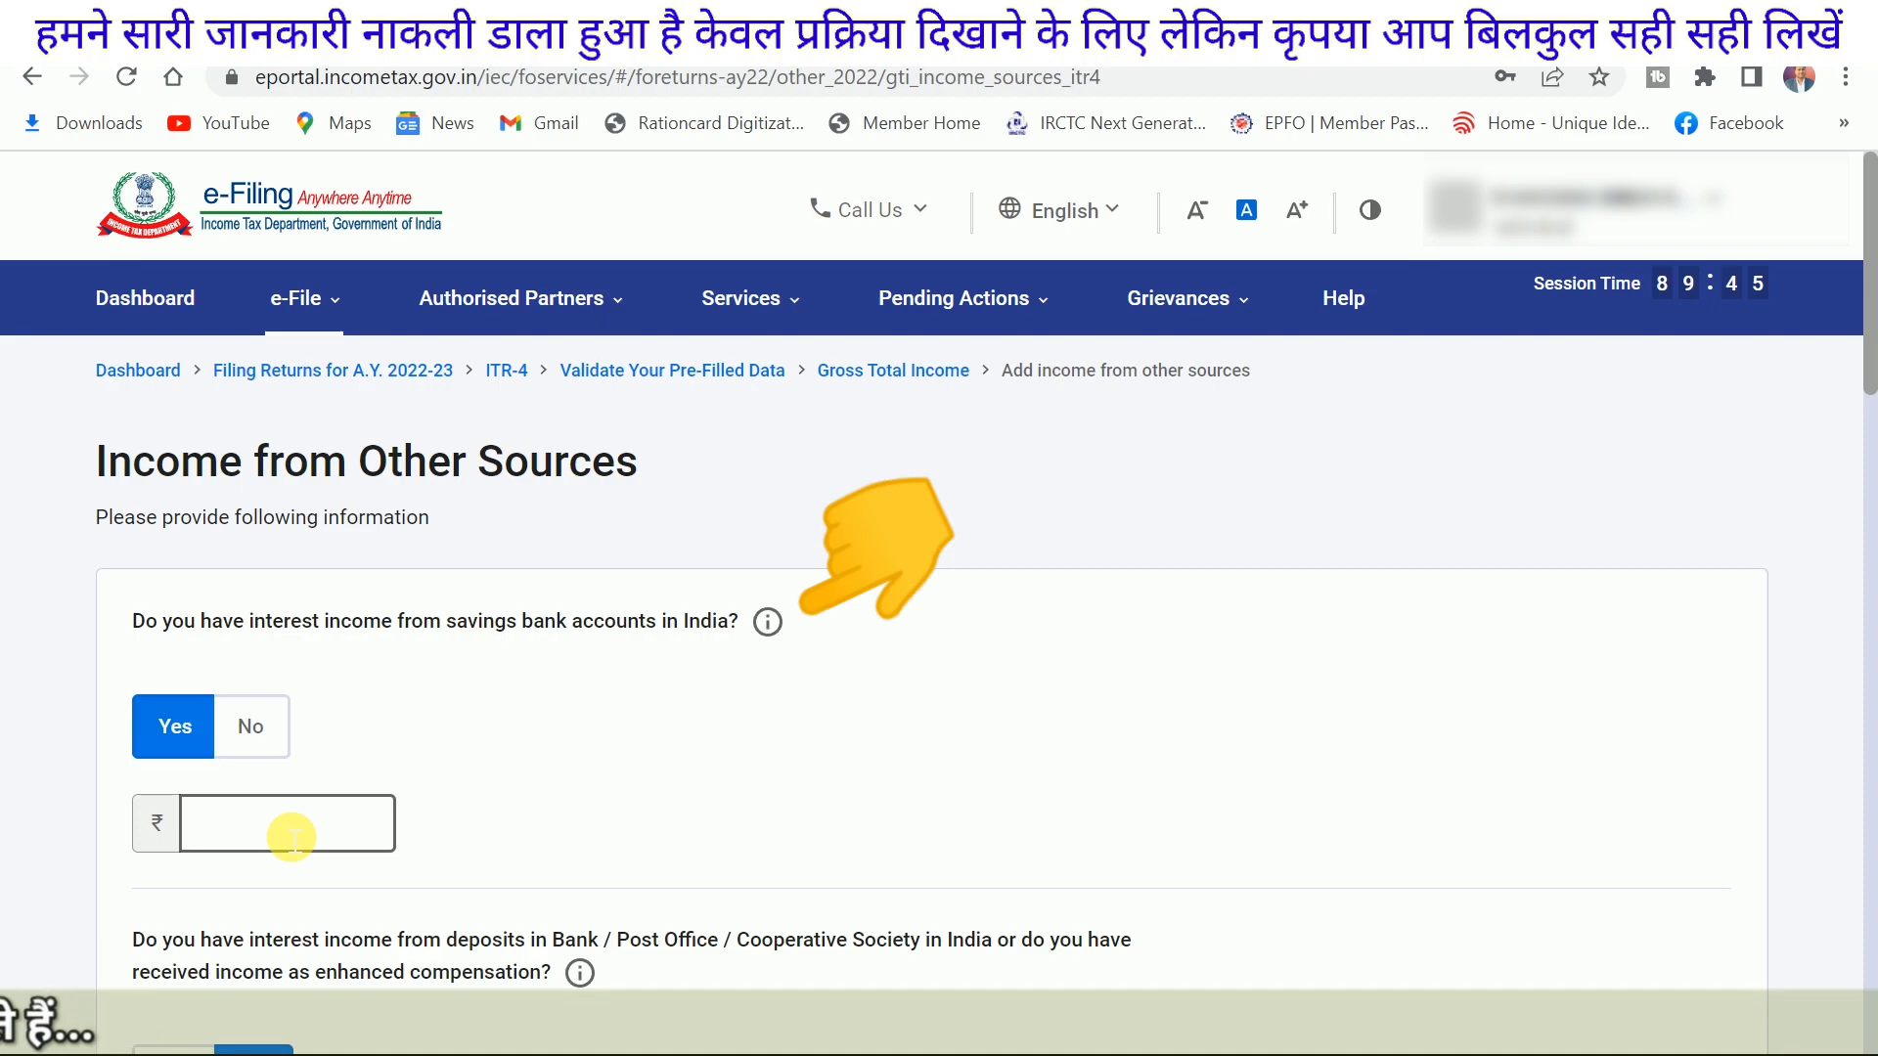
{"action": "scroll", "coordinate": [291, 840], "scroll_direction": "down", "scroll_amount": 2}
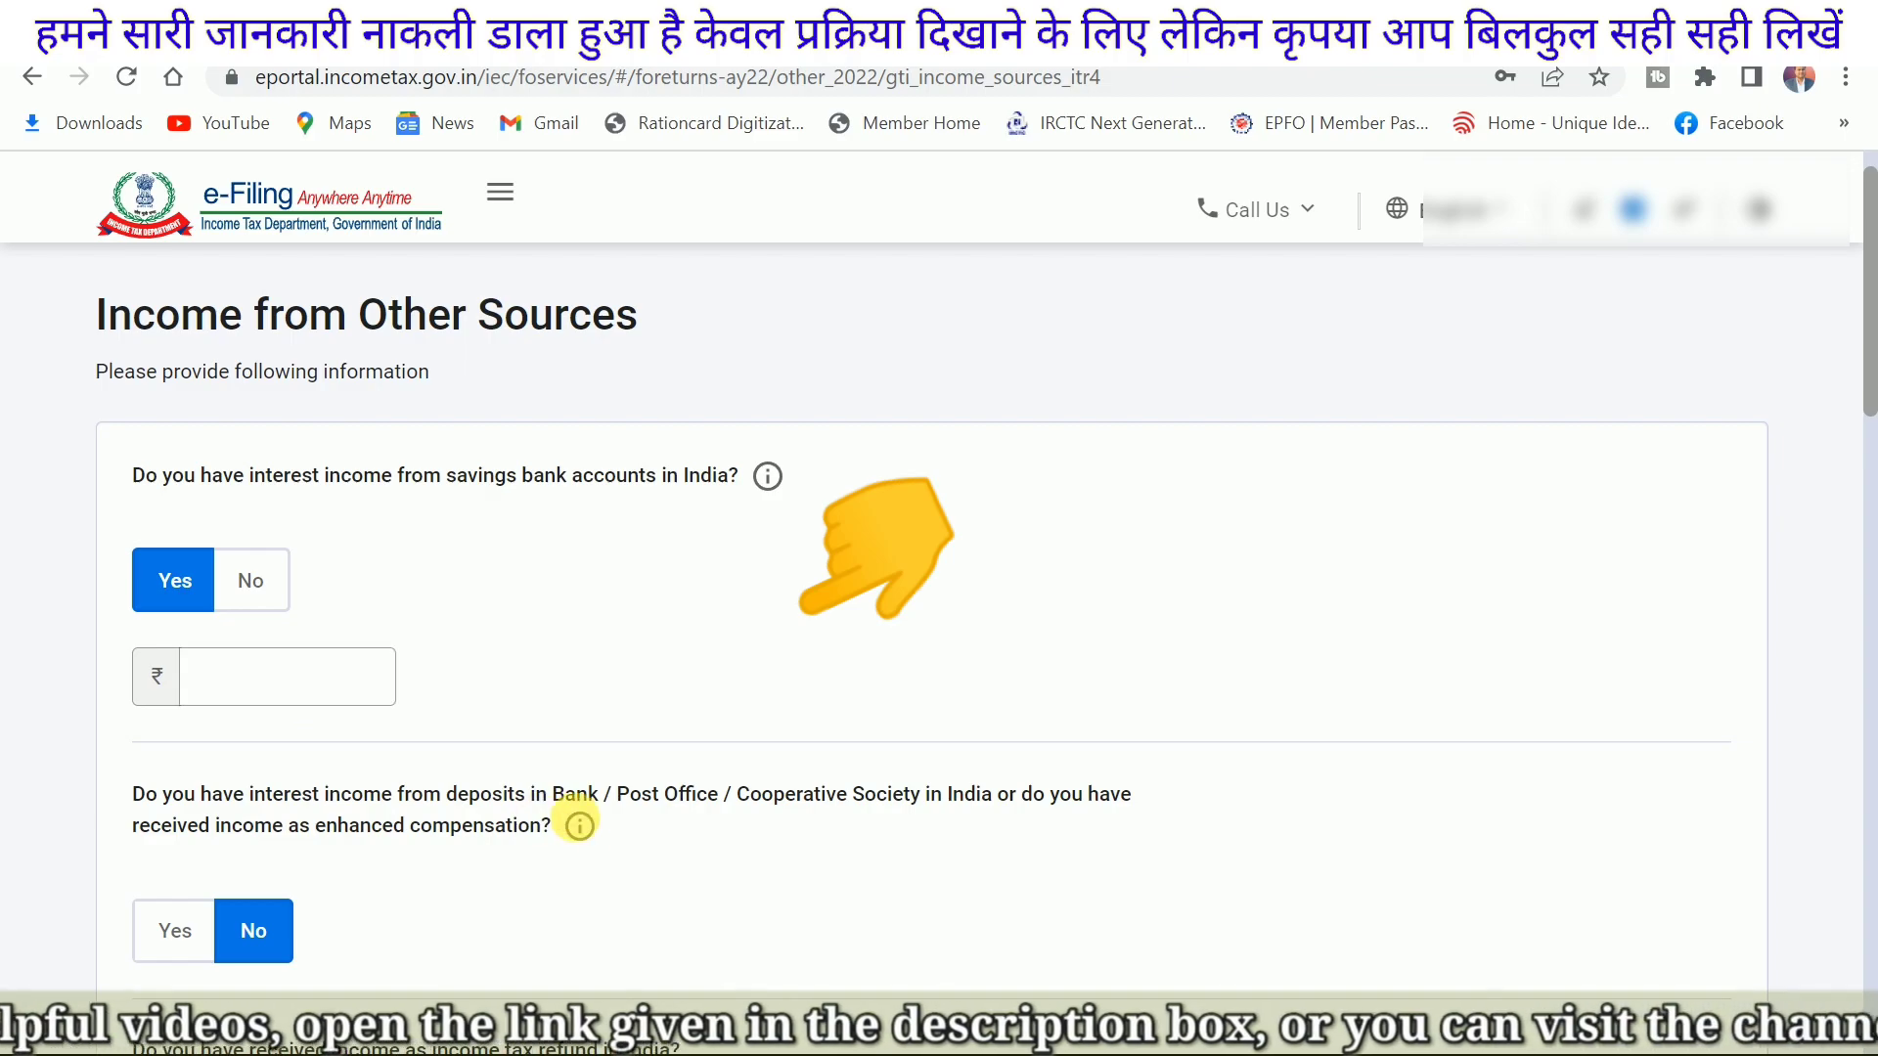
Step: Read the remaining Income from Other Sources questions, covering deposit interest, tax refund, provident fund interest, family pension, any other and dividend income
{"action": "scroll", "coordinate": [769, 814], "scroll_direction": "down", "scroll_amount": 4}
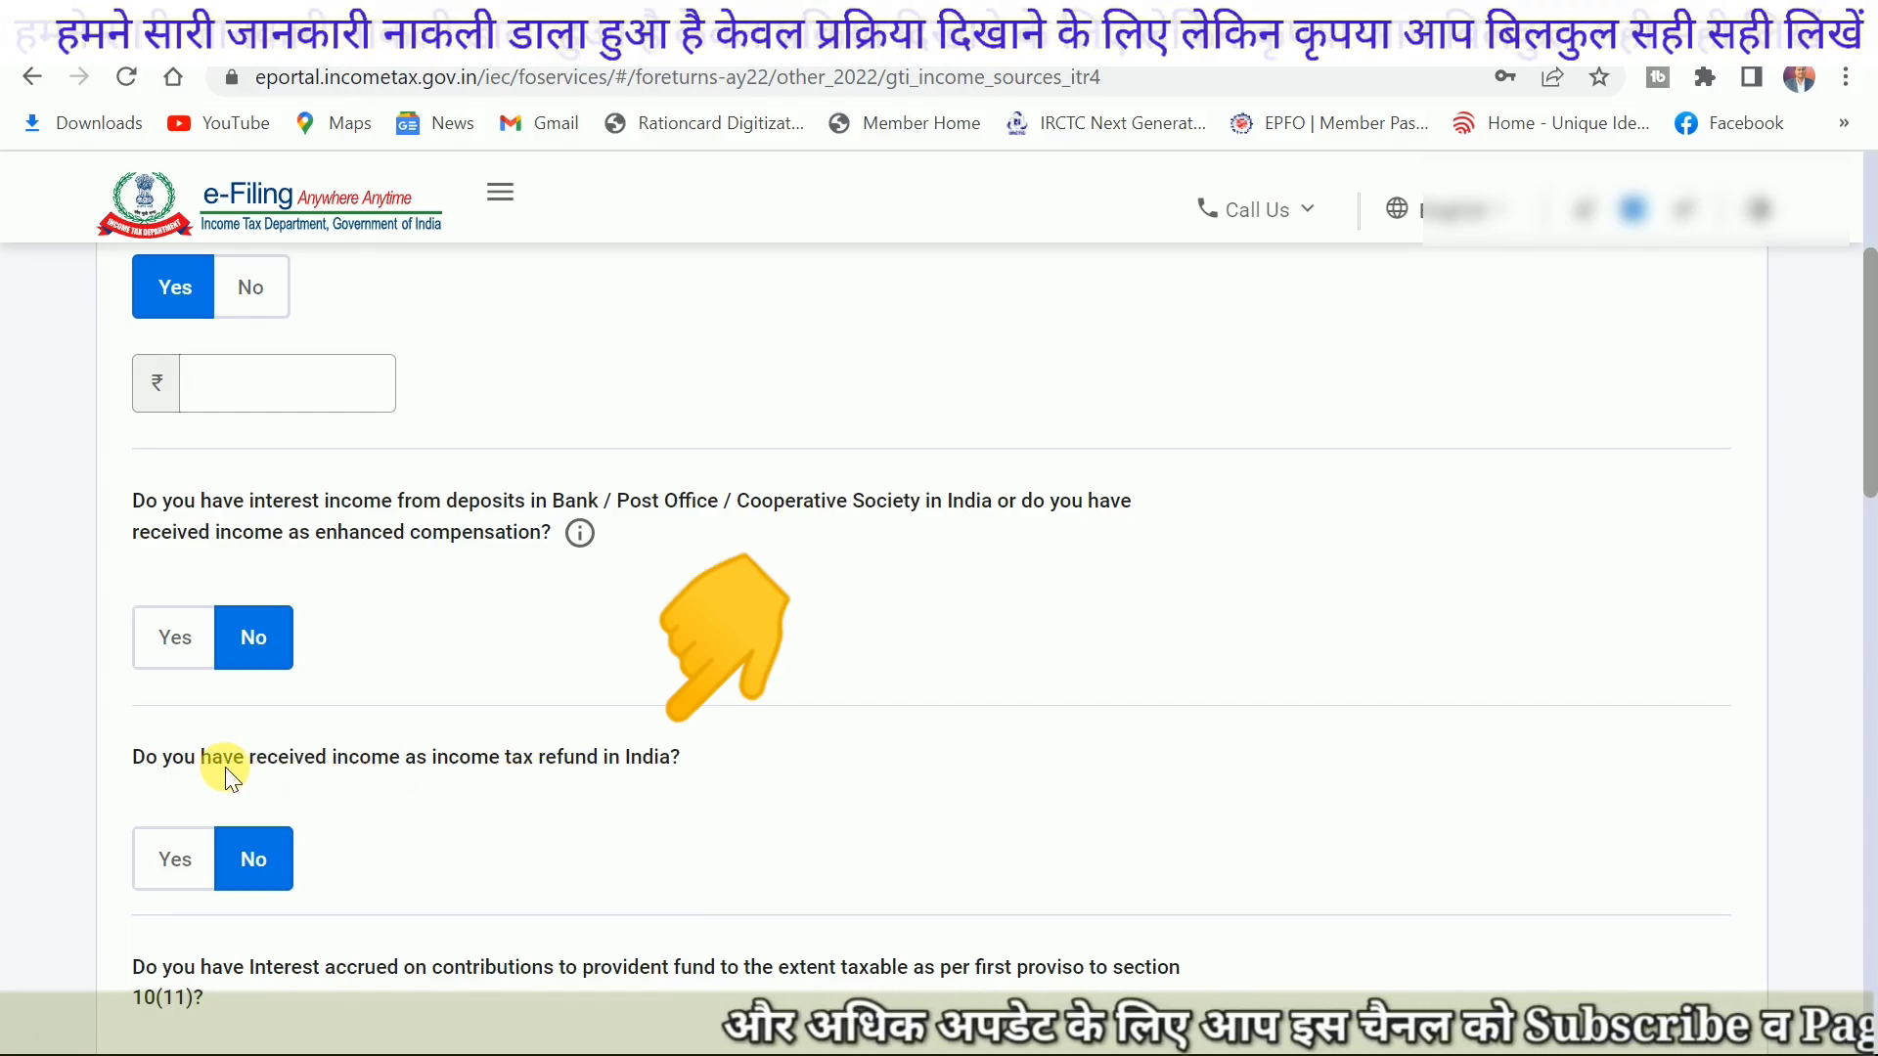
{"action": "scroll", "coordinate": [342, 804], "scroll_direction": "down", "scroll_amount": 3}
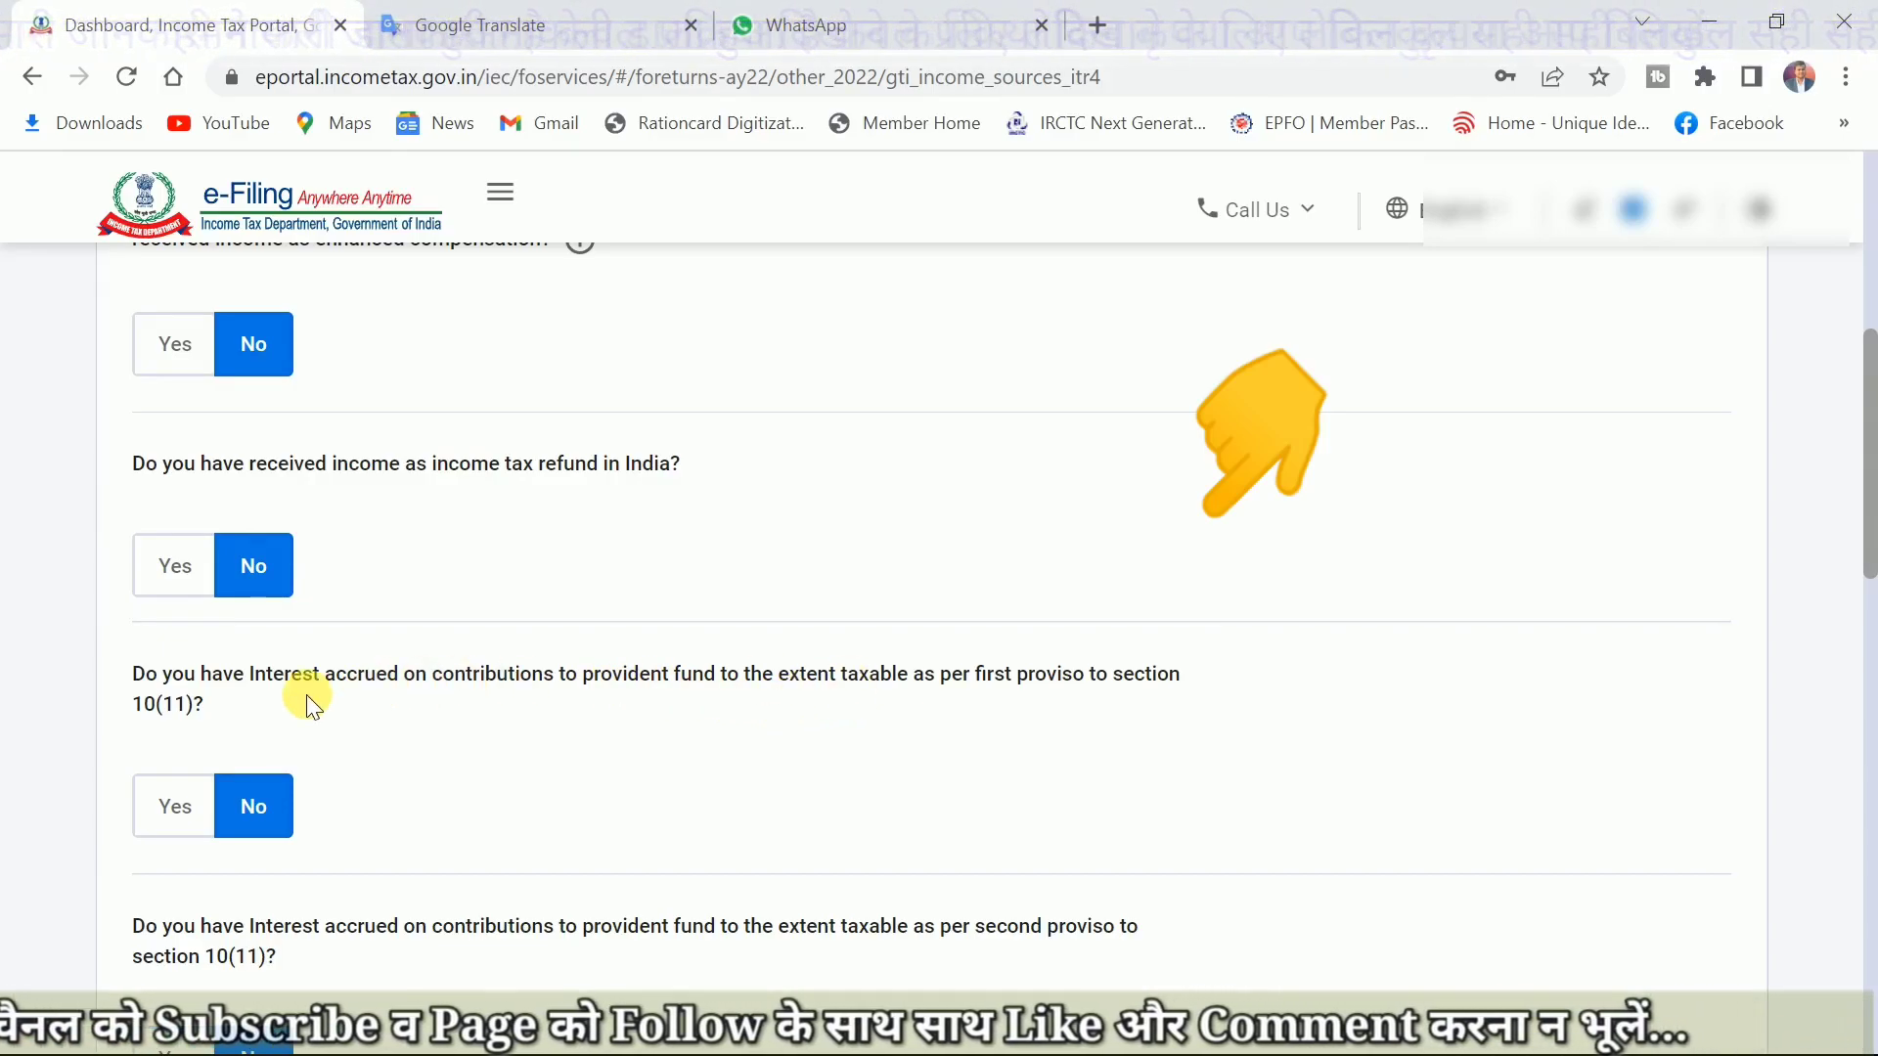
{"action": "scroll", "coordinate": [480, 635], "scroll_direction": "down", "scroll_amount": 6}
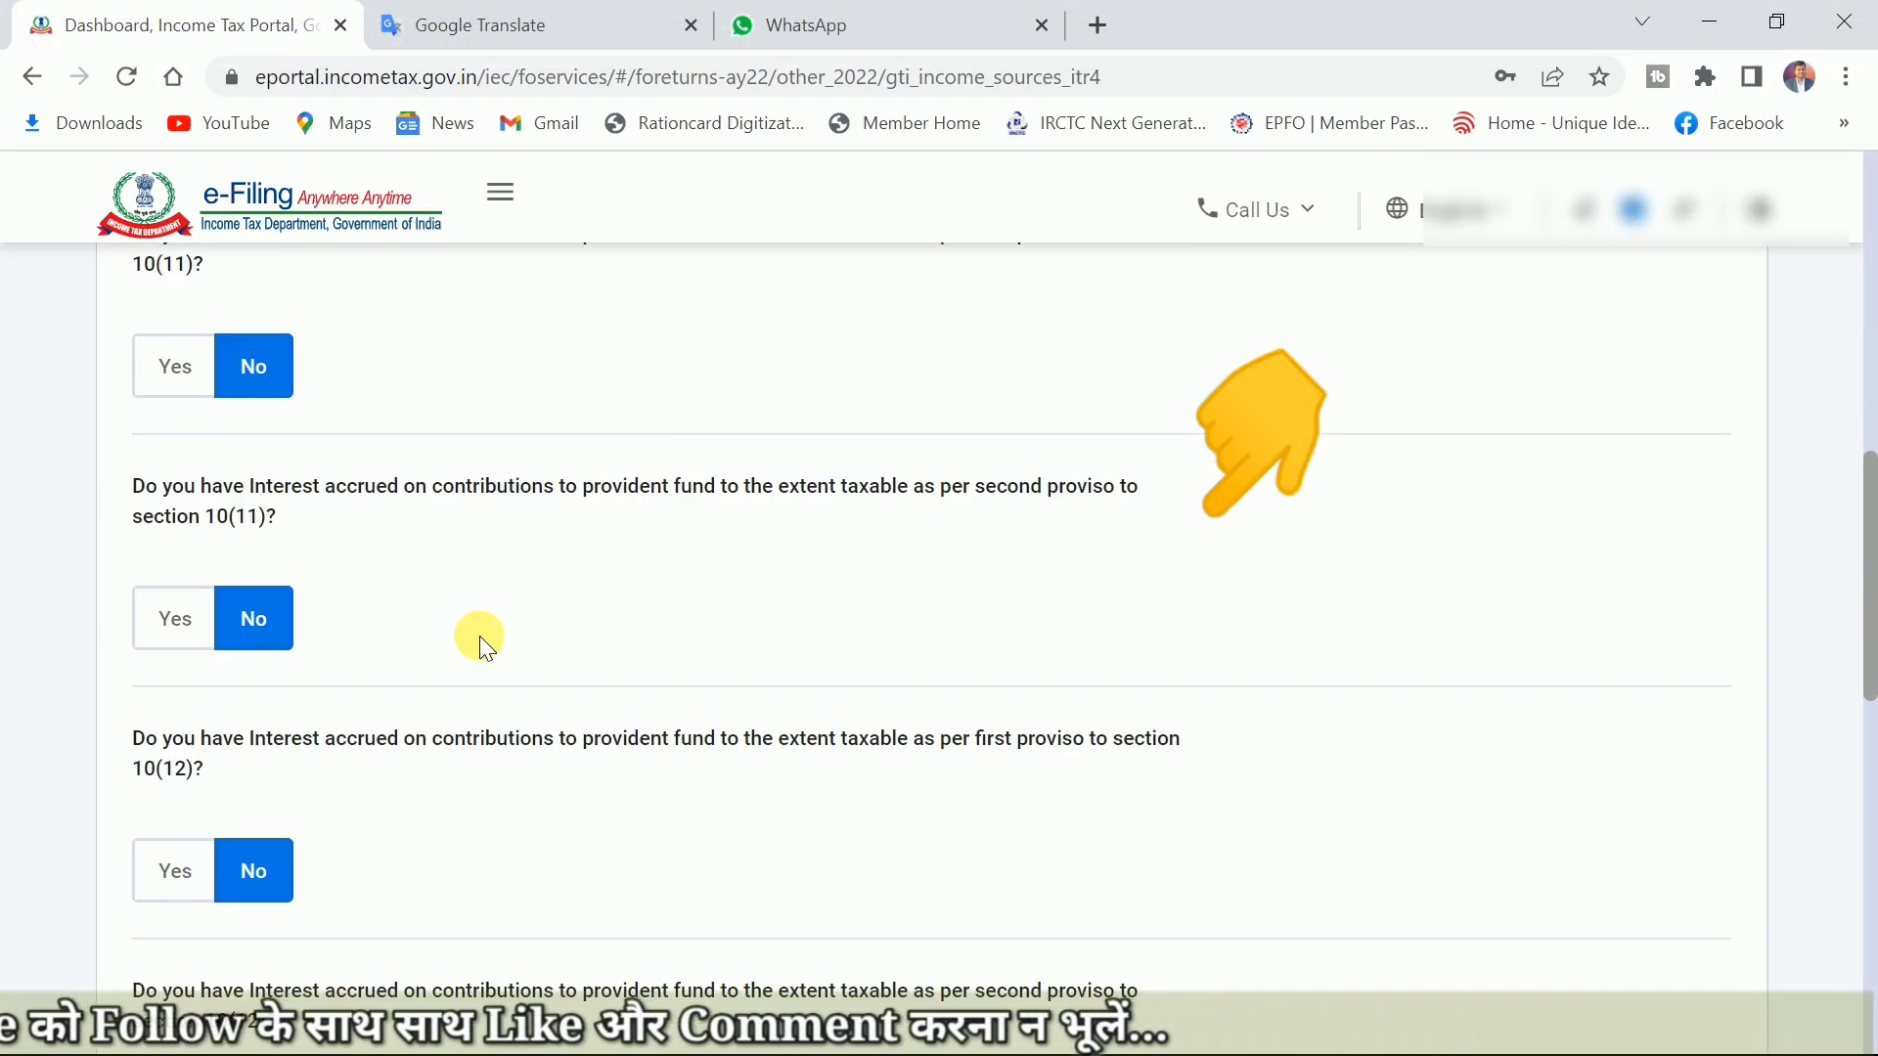
{"action": "scroll", "coordinate": [580, 676], "scroll_direction": "down", "scroll_amount": 3}
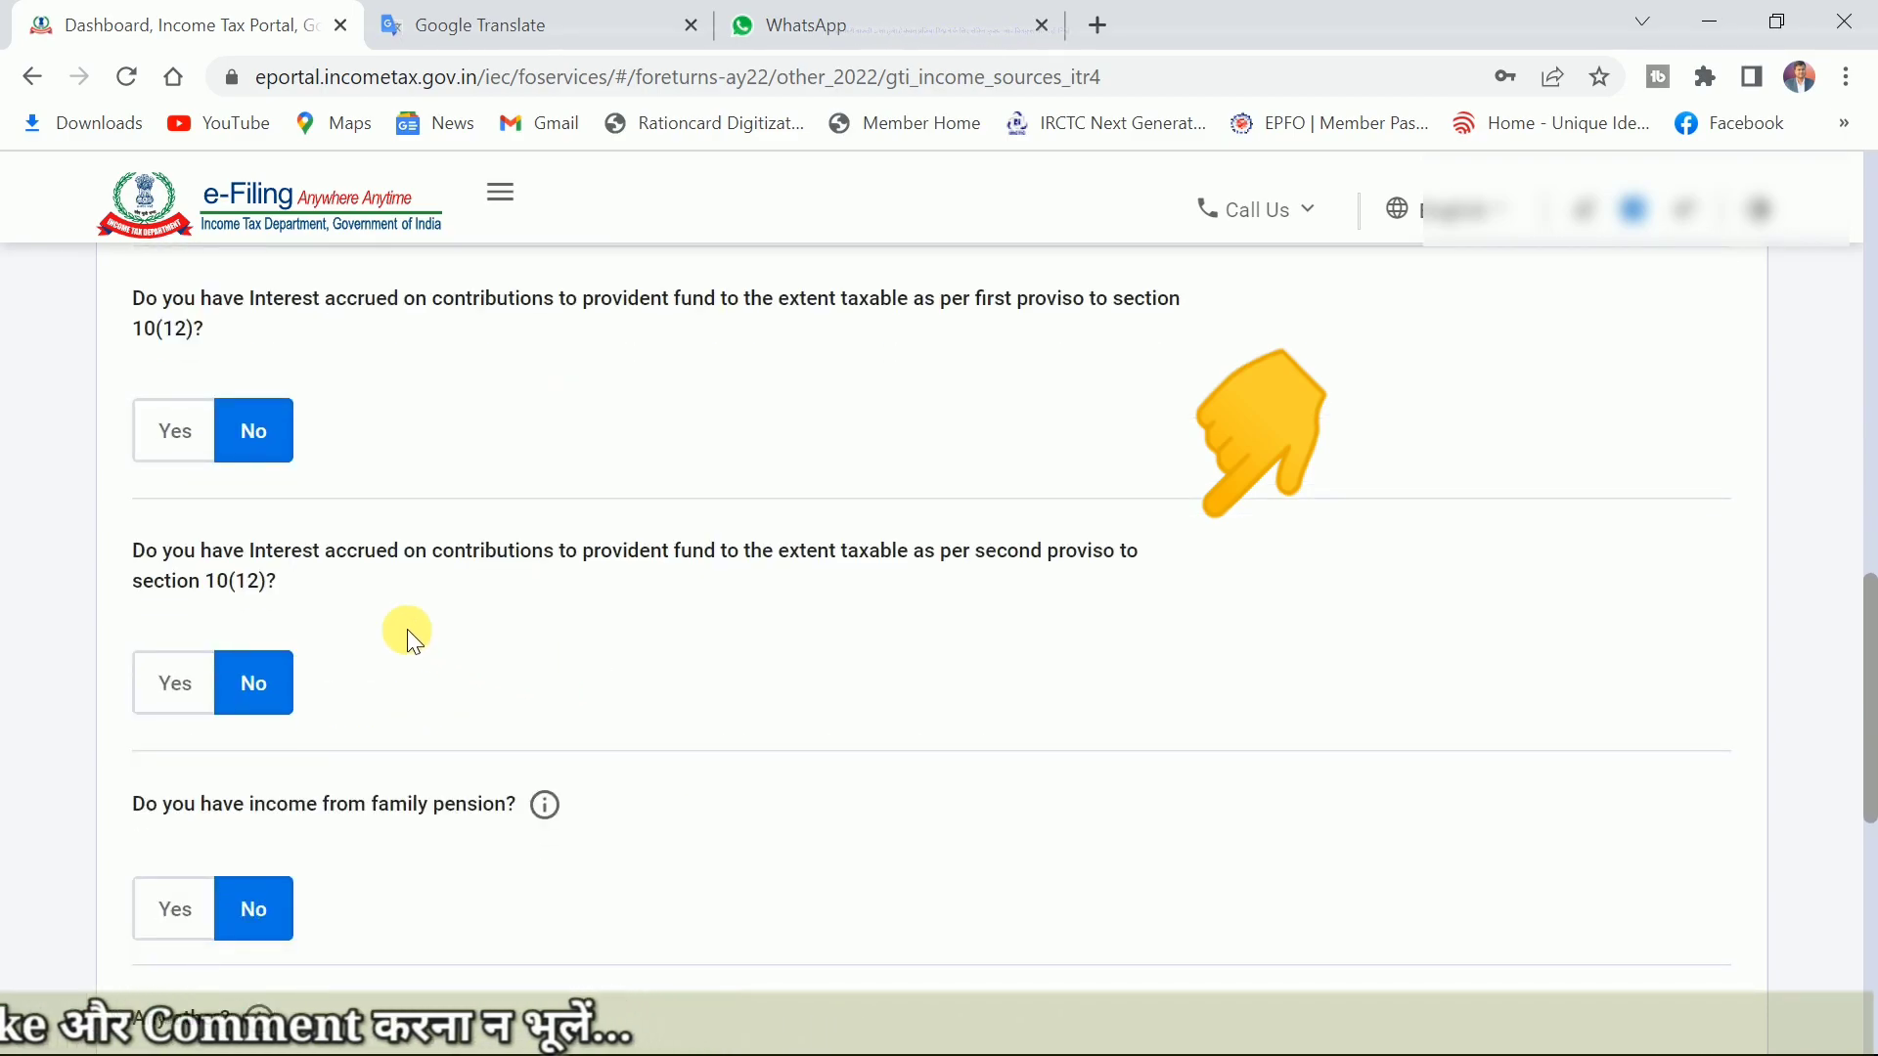
{"action": "scroll", "coordinate": [436, 578], "scroll_direction": "down", "scroll_amount": 2}
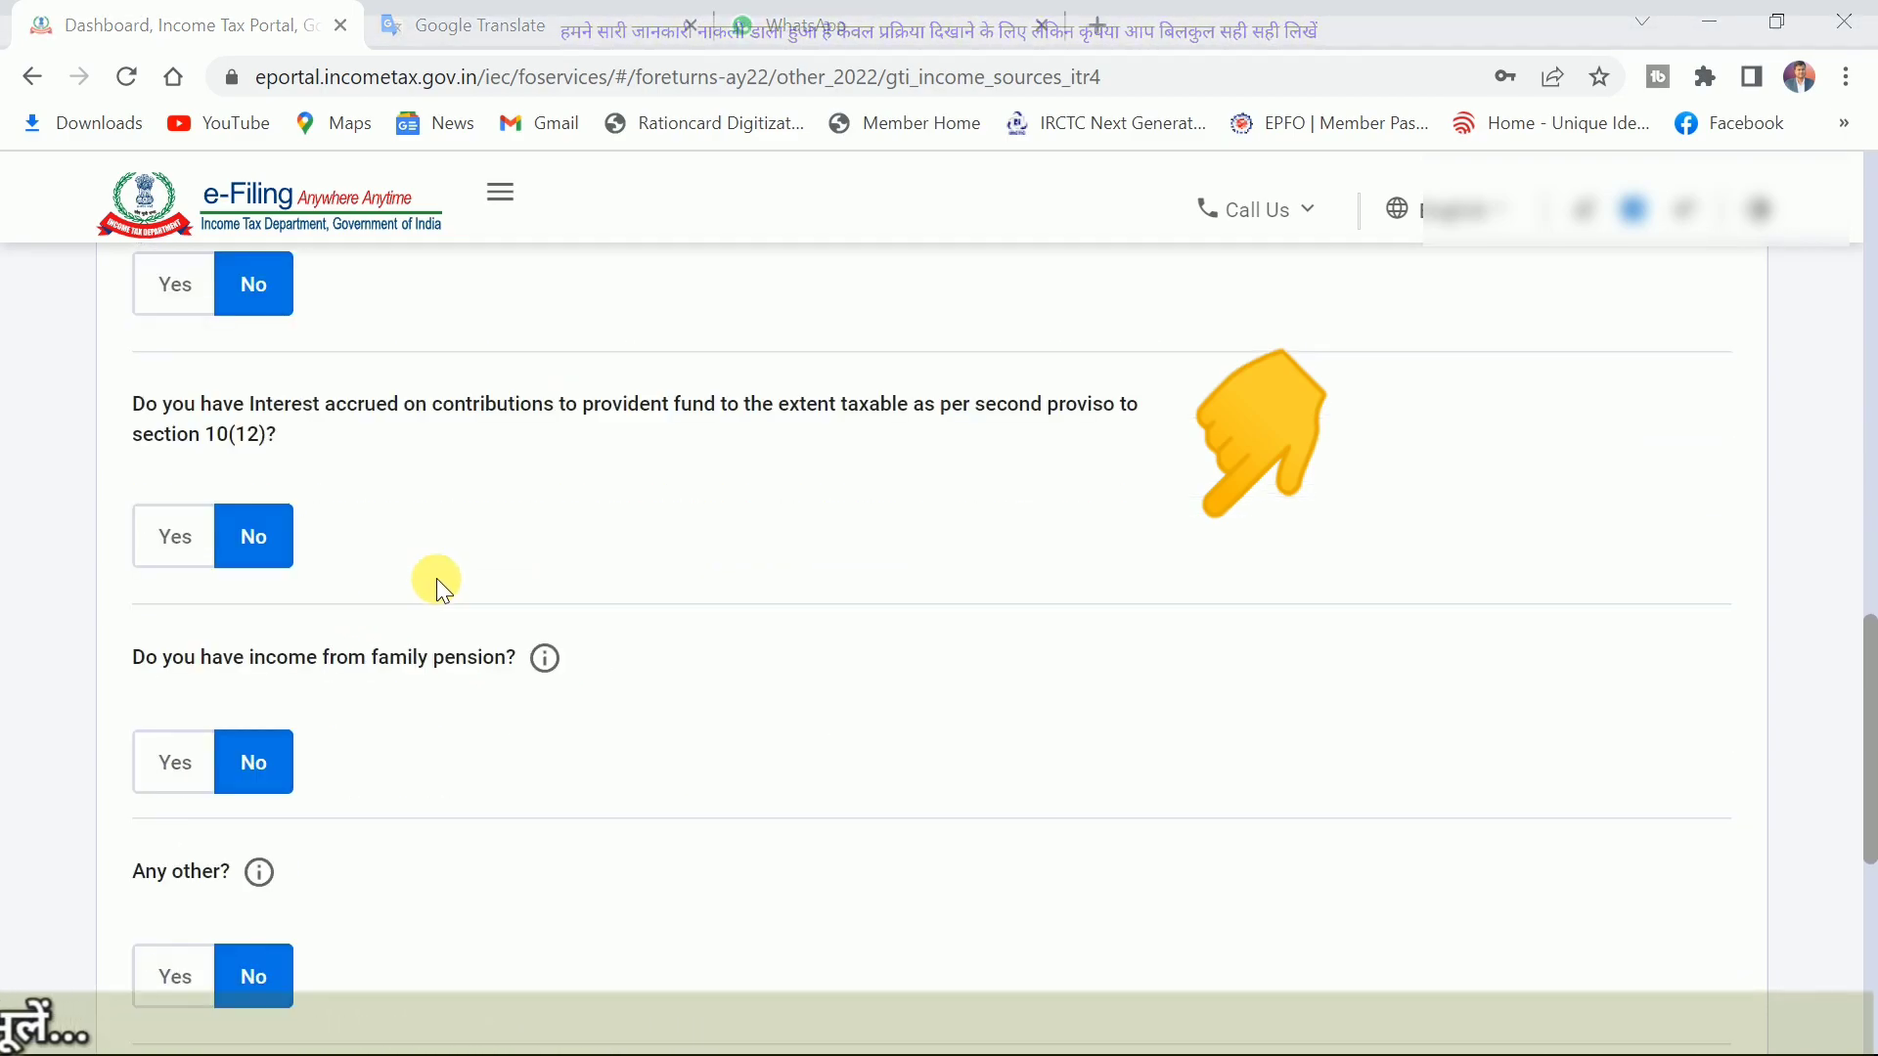
{"action": "scroll", "coordinate": [345, 671], "scroll_direction": "down", "scroll_amount": 2}
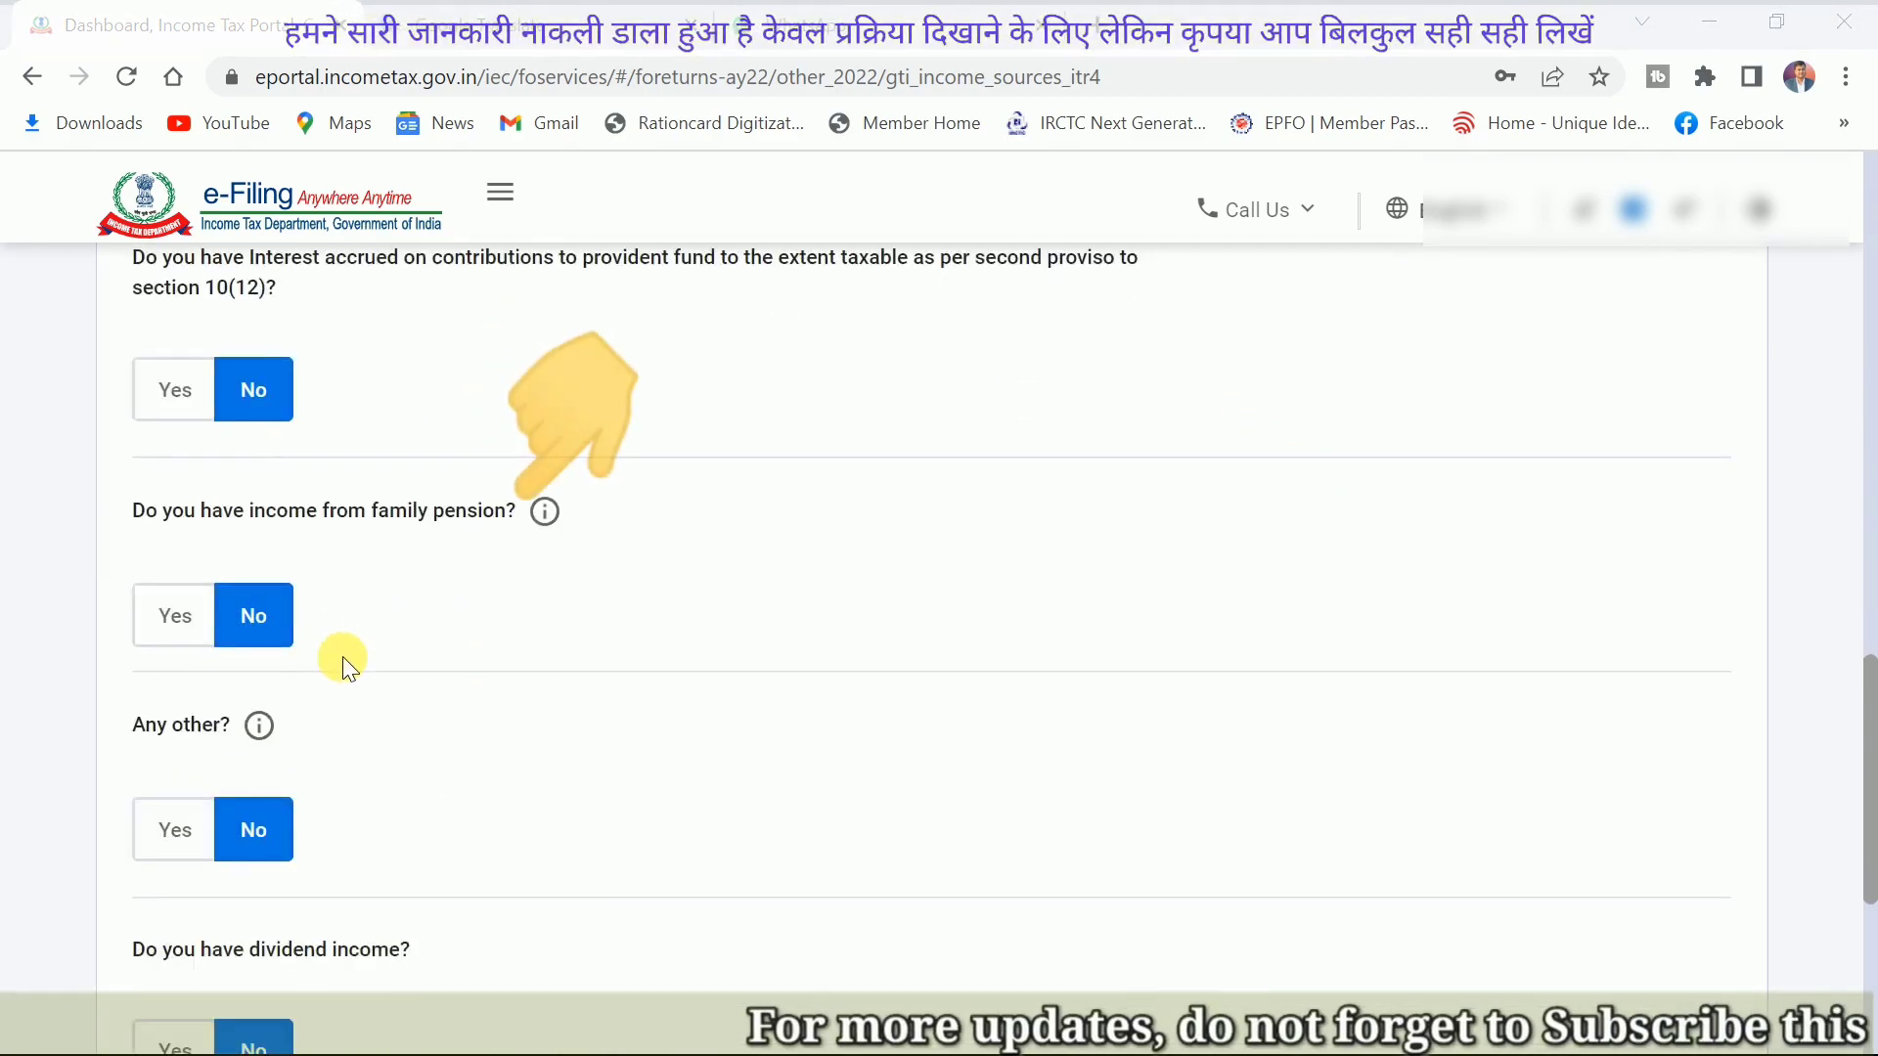
{"action": "scroll", "coordinate": [266, 518], "scroll_direction": "up", "scroll_amount": 3}
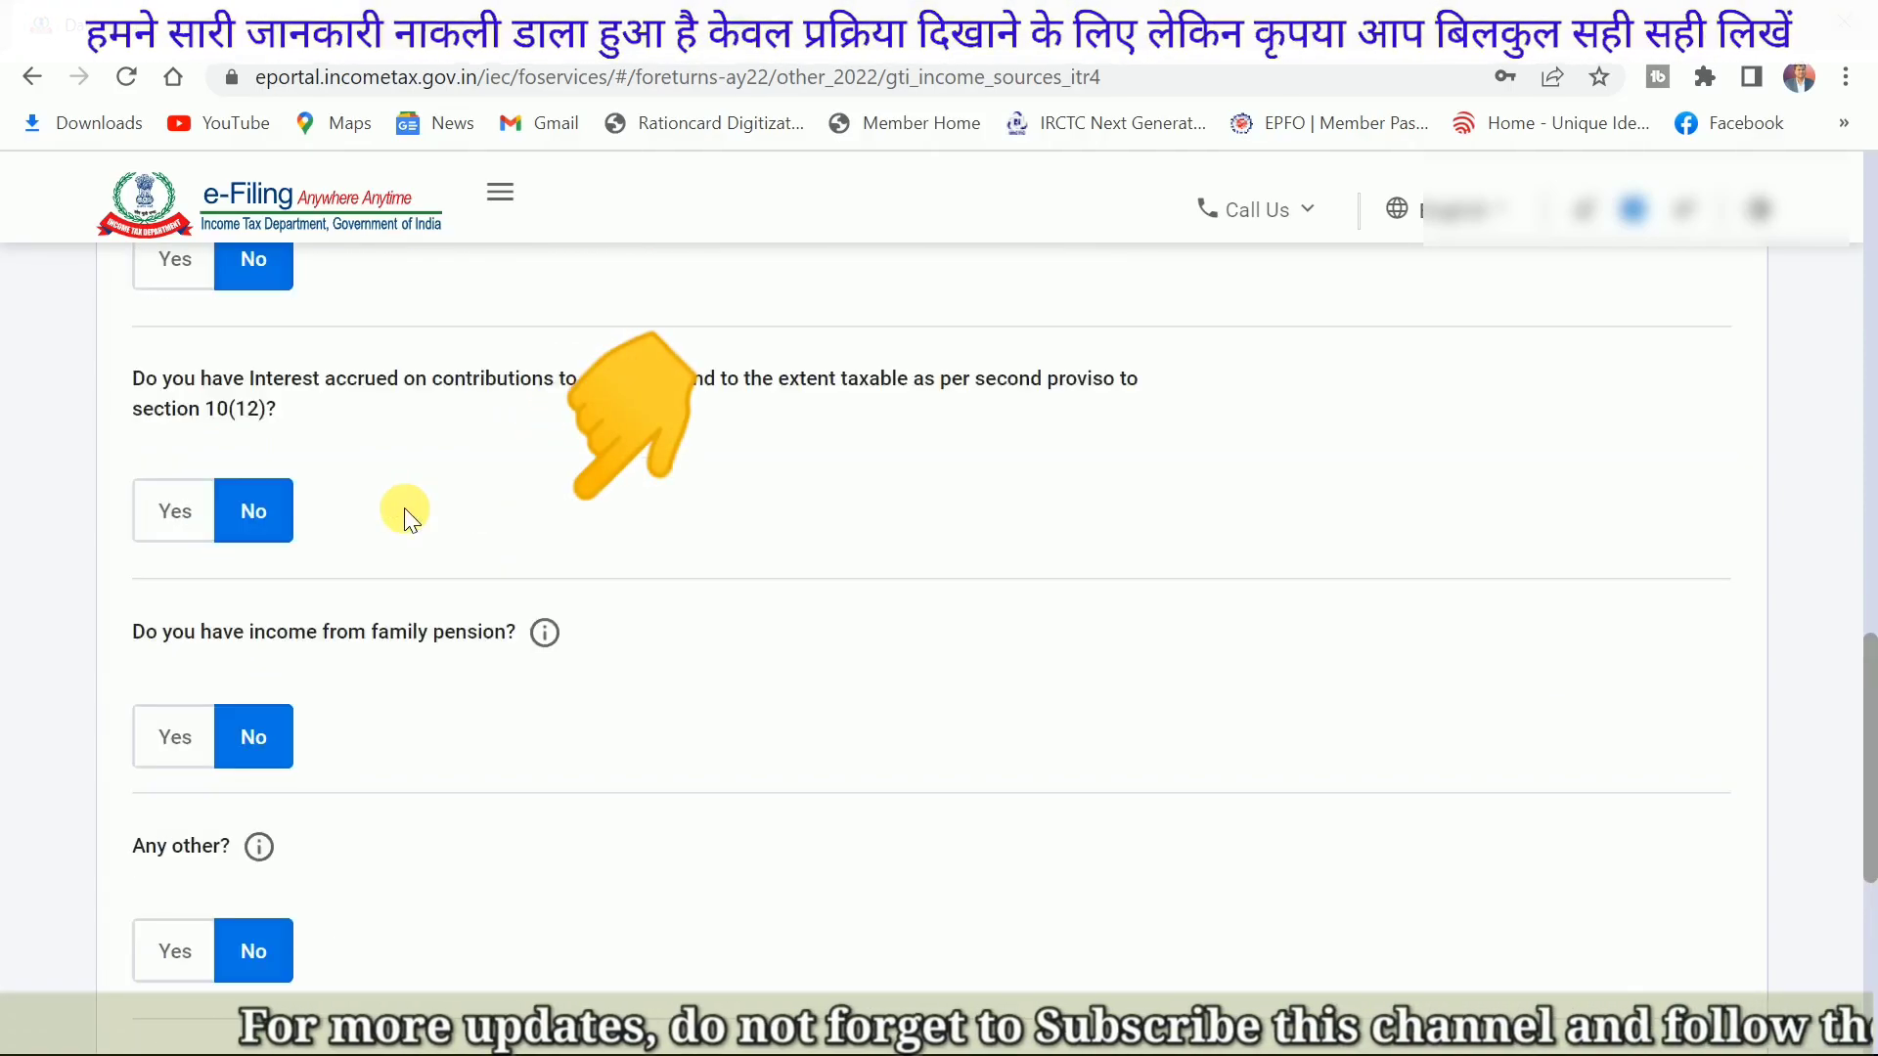
{"action": "left_click_drag", "start_coordinate": [357, 550], "coordinate": [498, 551]}
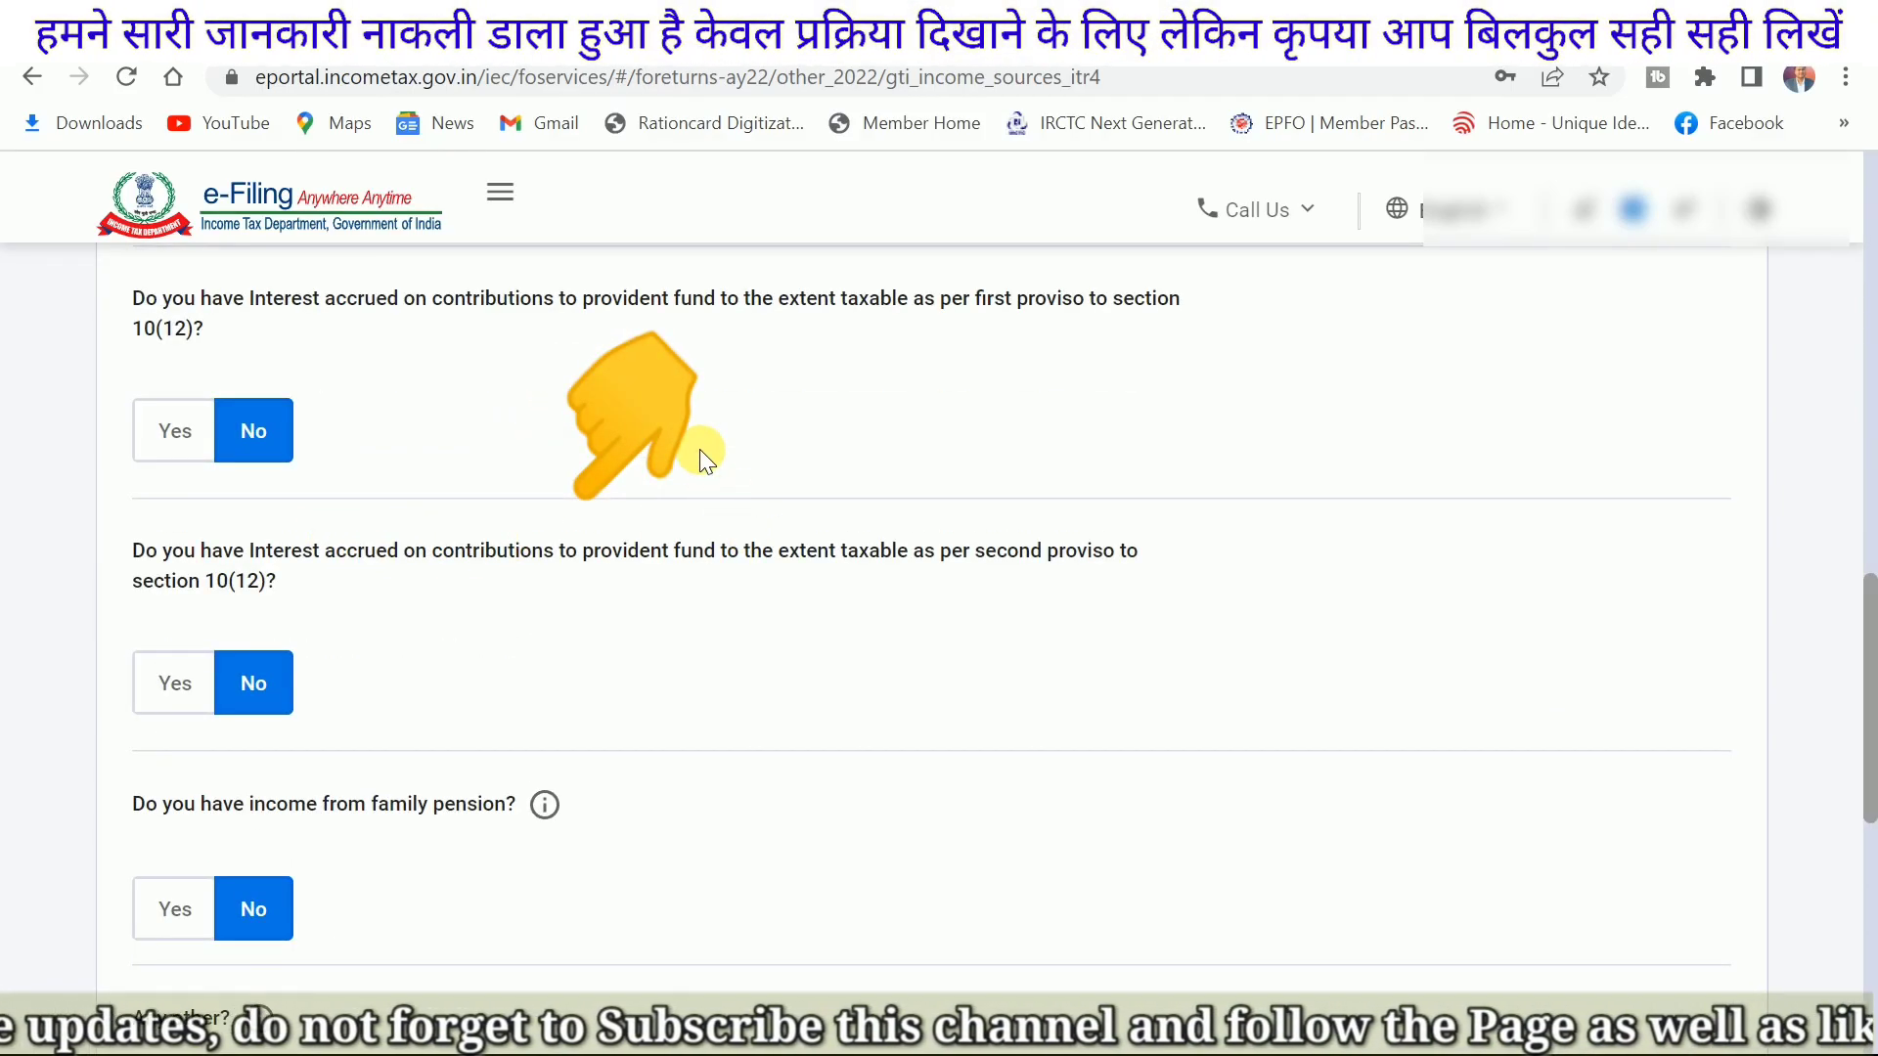
{"action": "scroll", "coordinate": [298, 603], "scroll_direction": "down", "scroll_amount": 3}
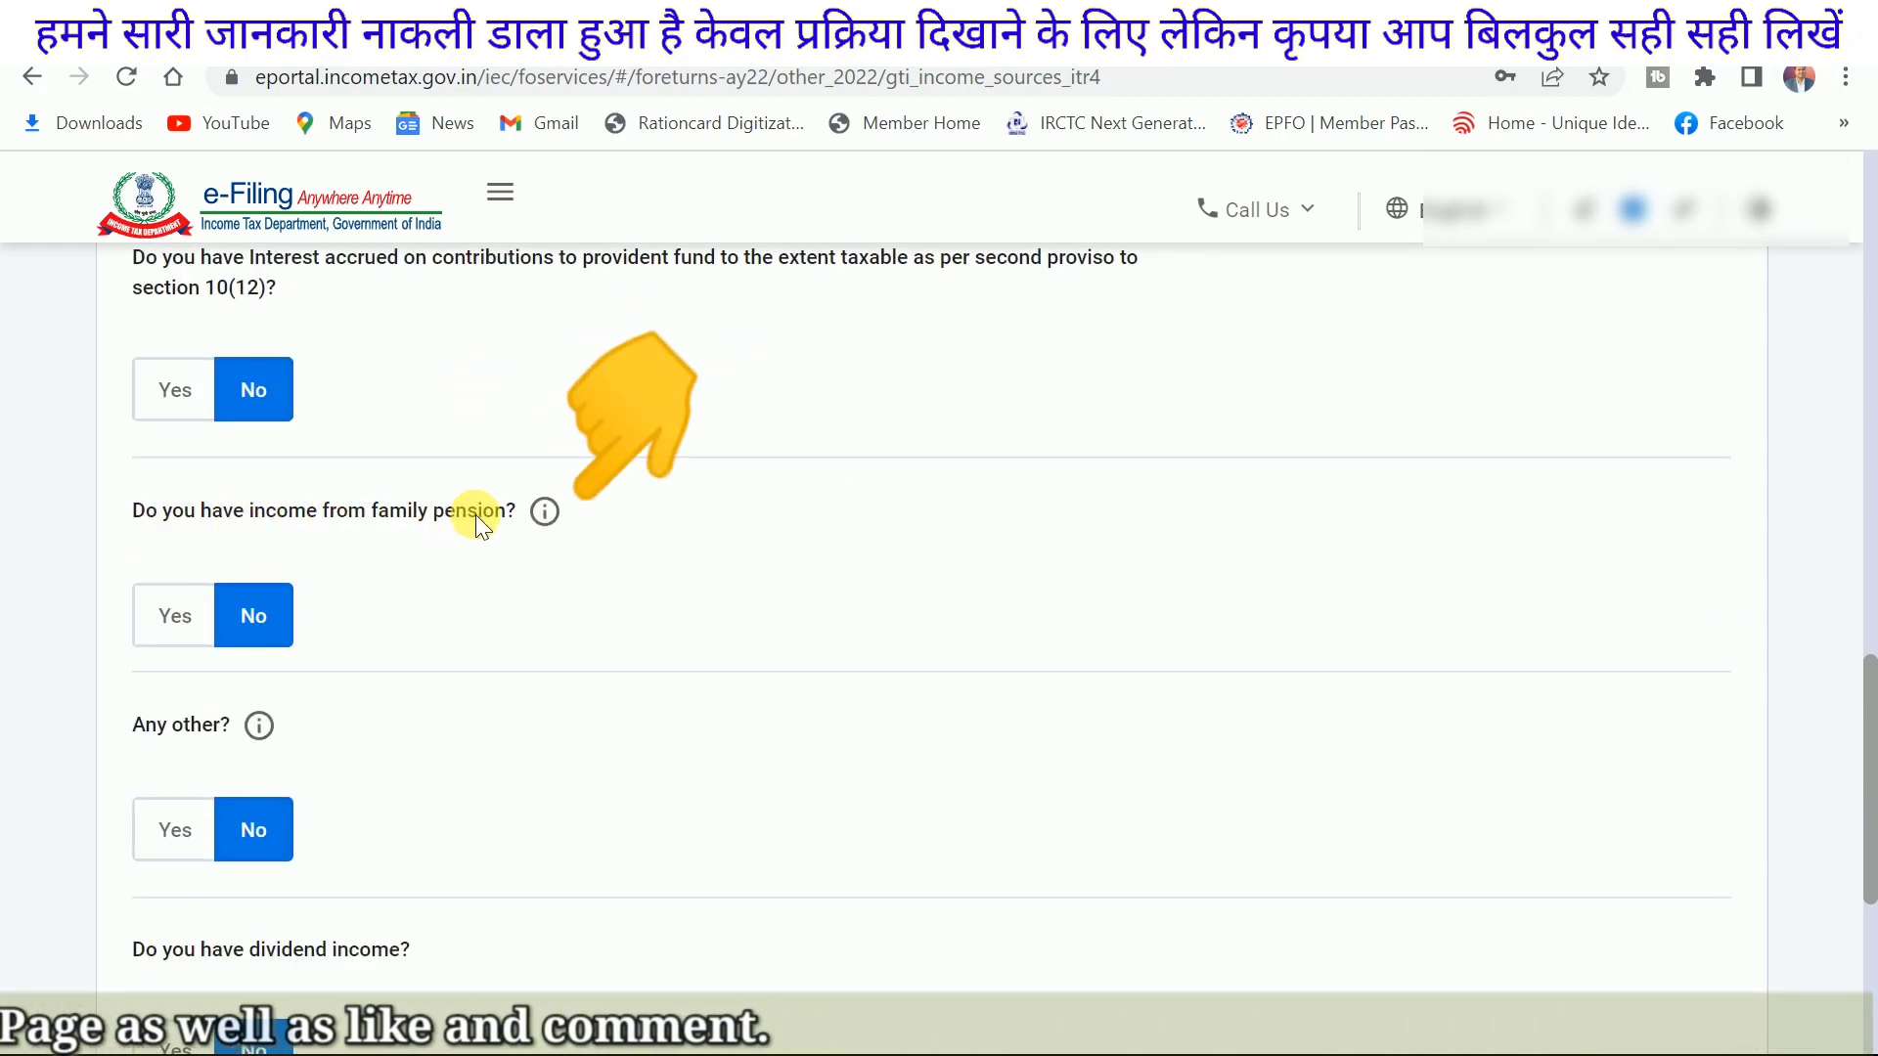
{"action": "scroll", "coordinate": [415, 588], "scroll_direction": "down", "scroll_amount": 2}
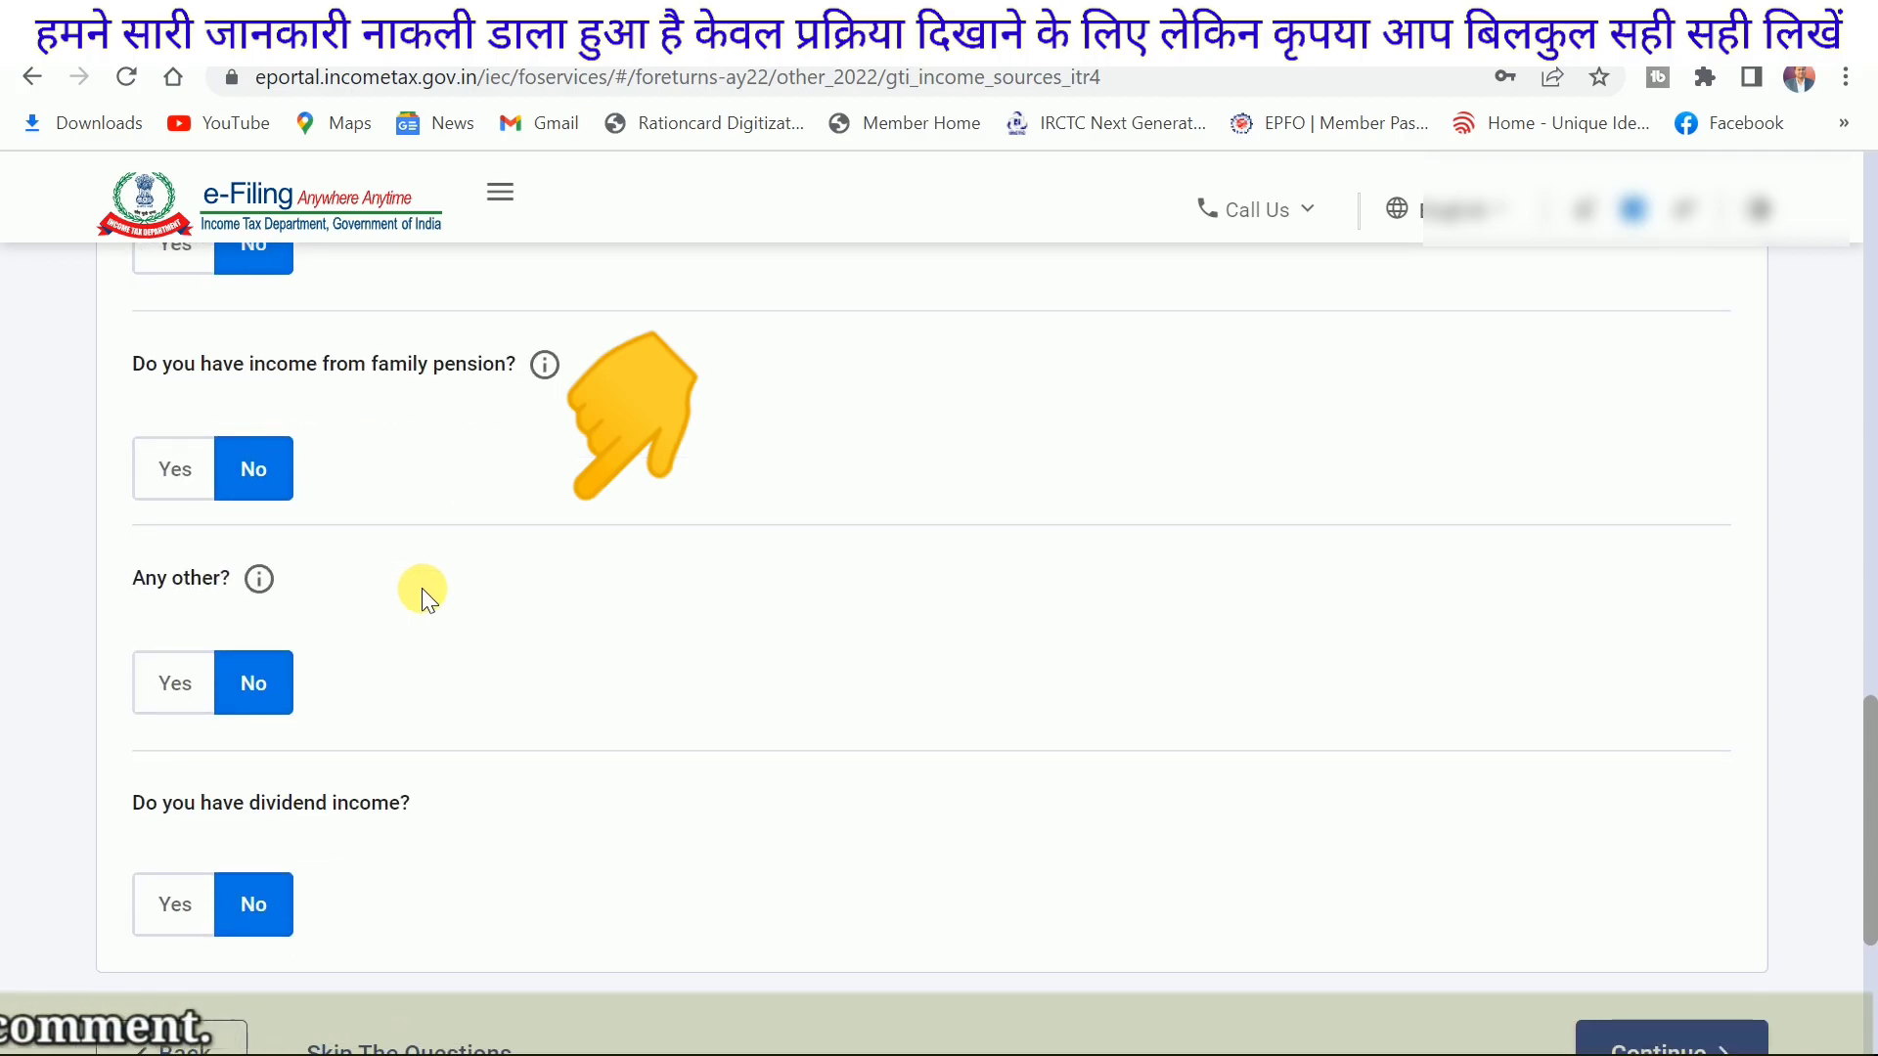
{"action": "scroll", "coordinate": [470, 587], "scroll_direction": "down", "scroll_amount": 3}
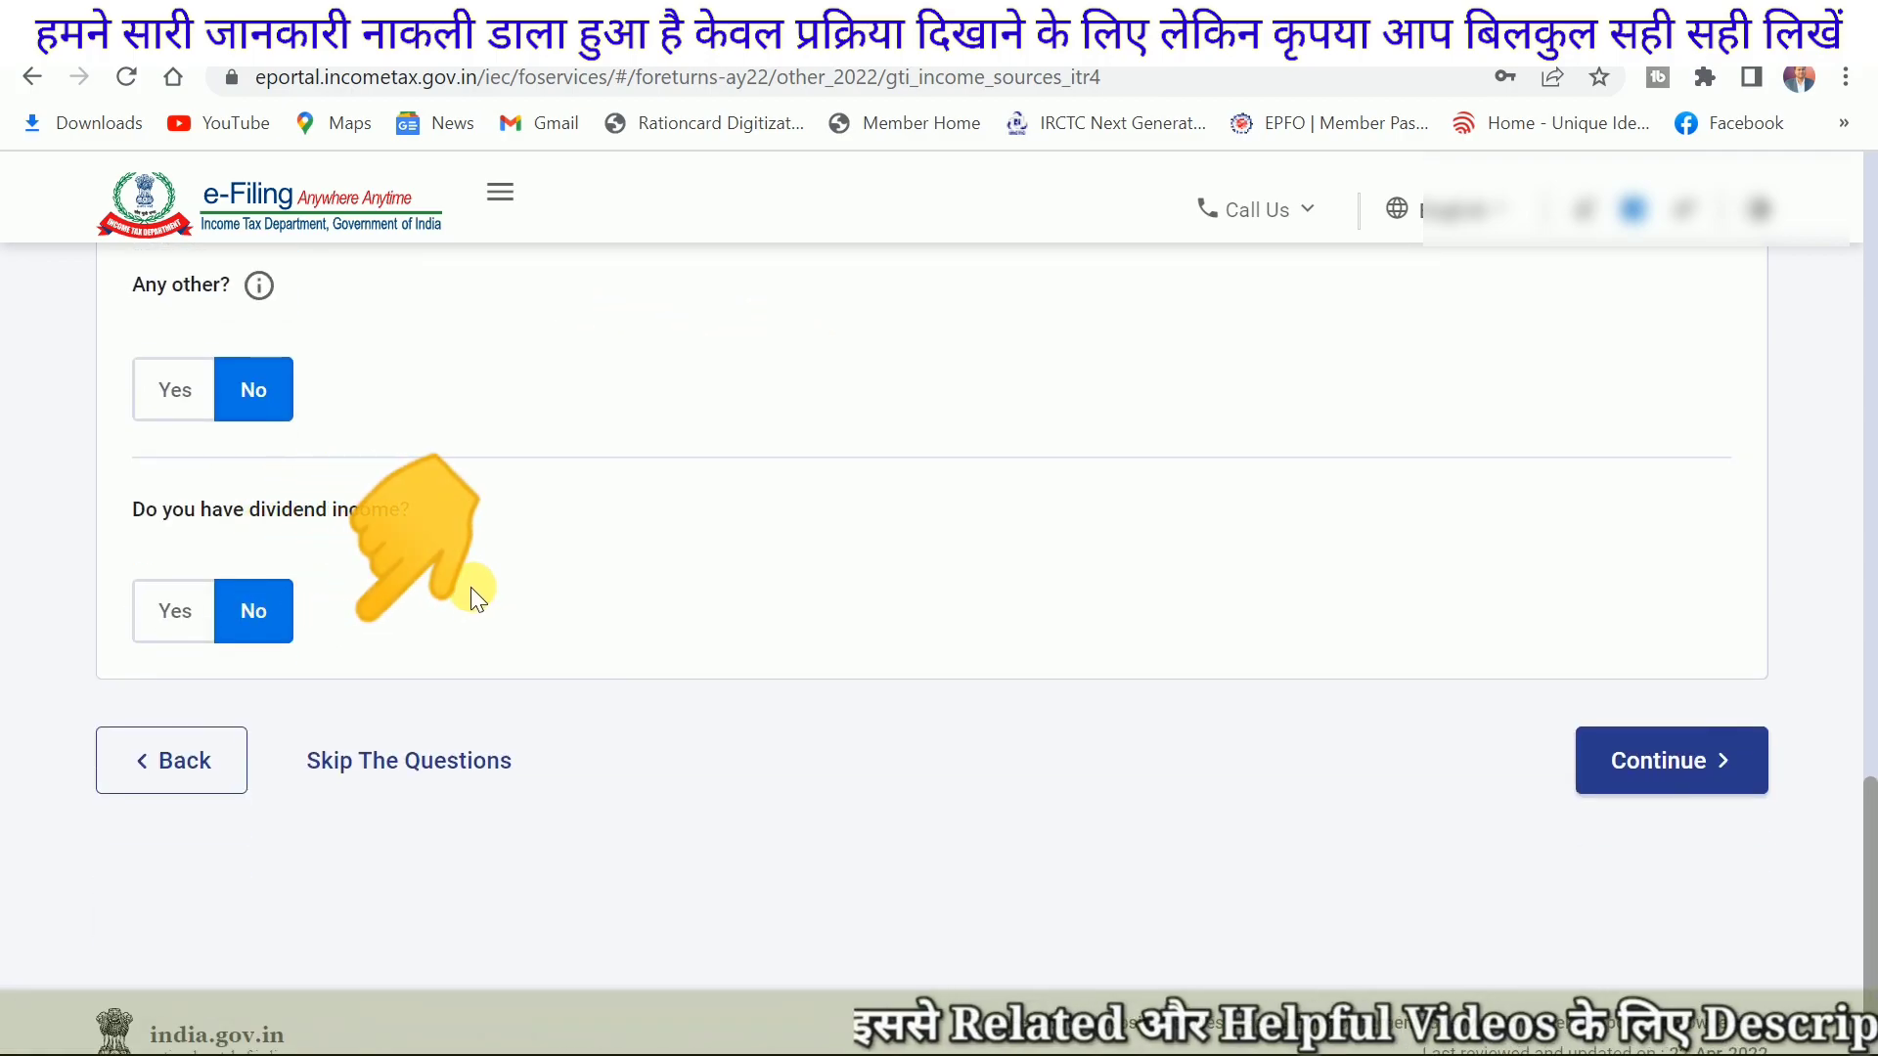
{"action": "scroll", "coordinate": [472, 588], "scroll_direction": "up", "scroll_amount": 2}
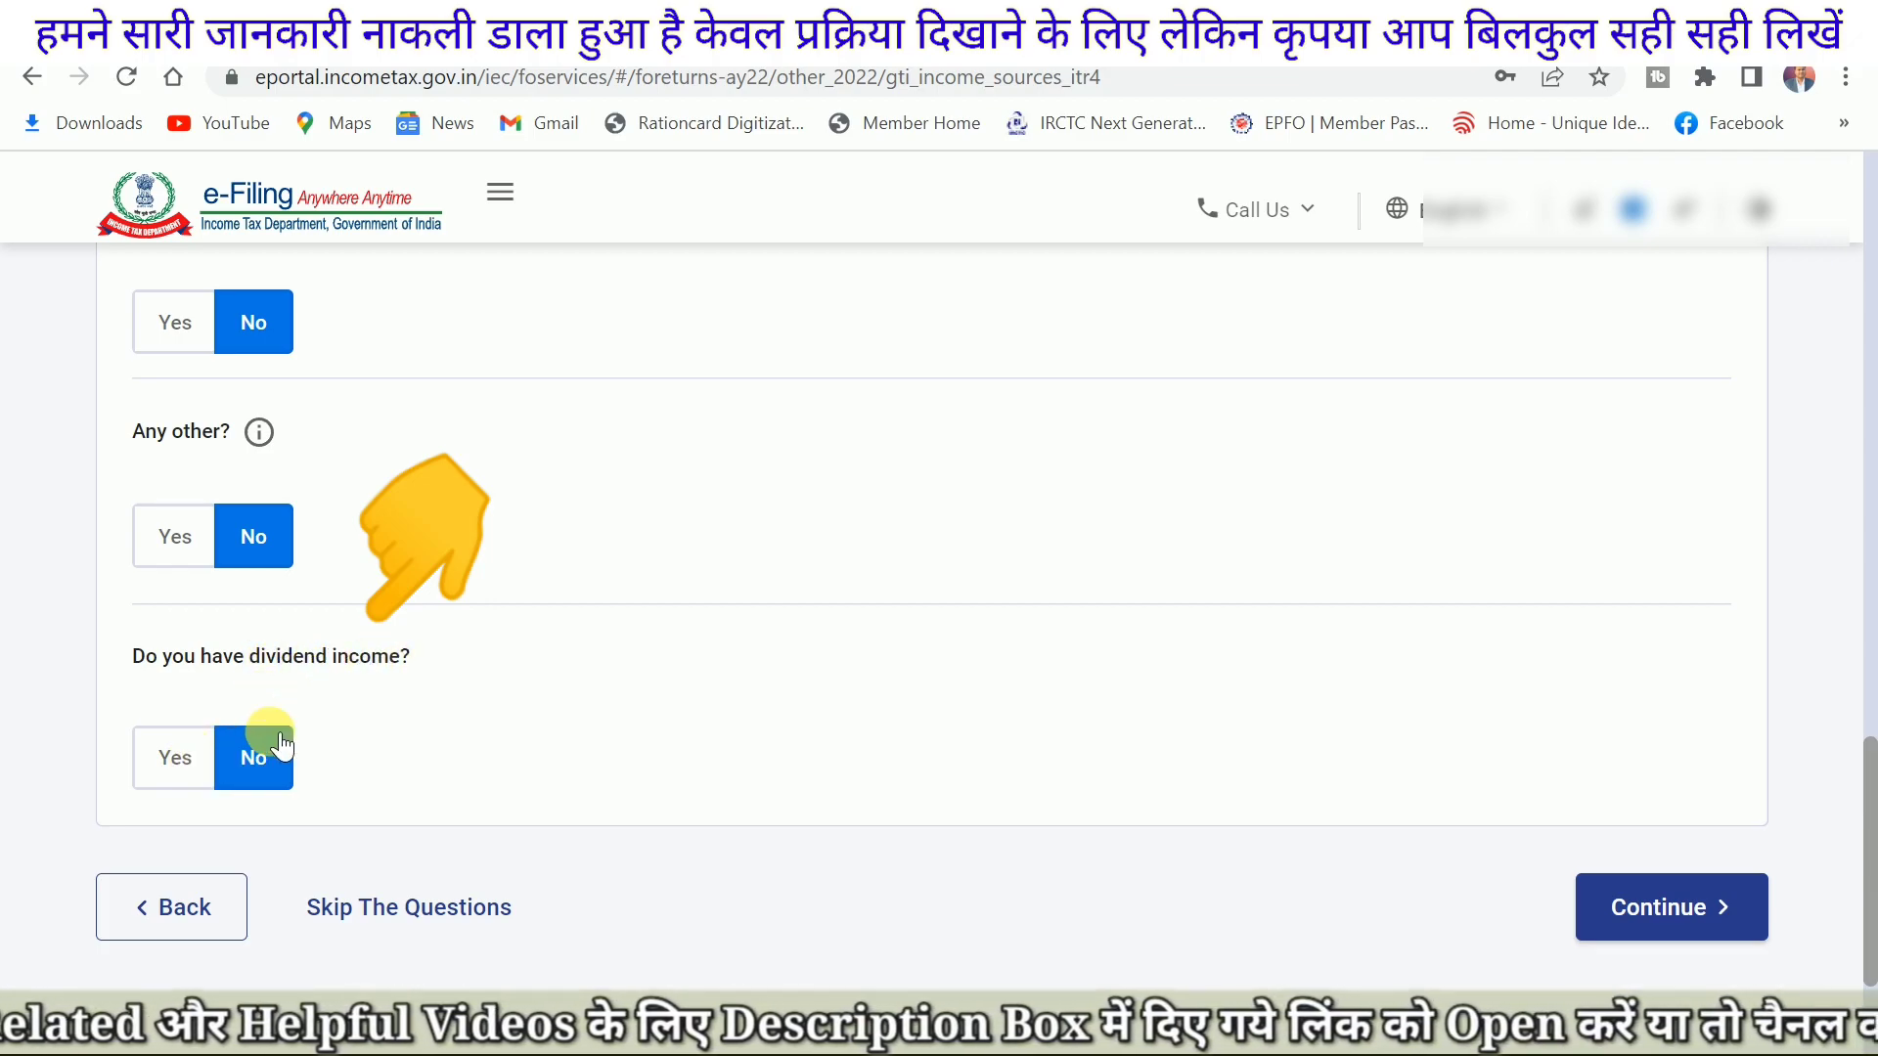
Step: Answer Yes to having any other income under Income from Other Sources
{"action": "left_click", "coordinate": [176, 537]}
{"action": "left_click", "coordinate": [238, 657]}
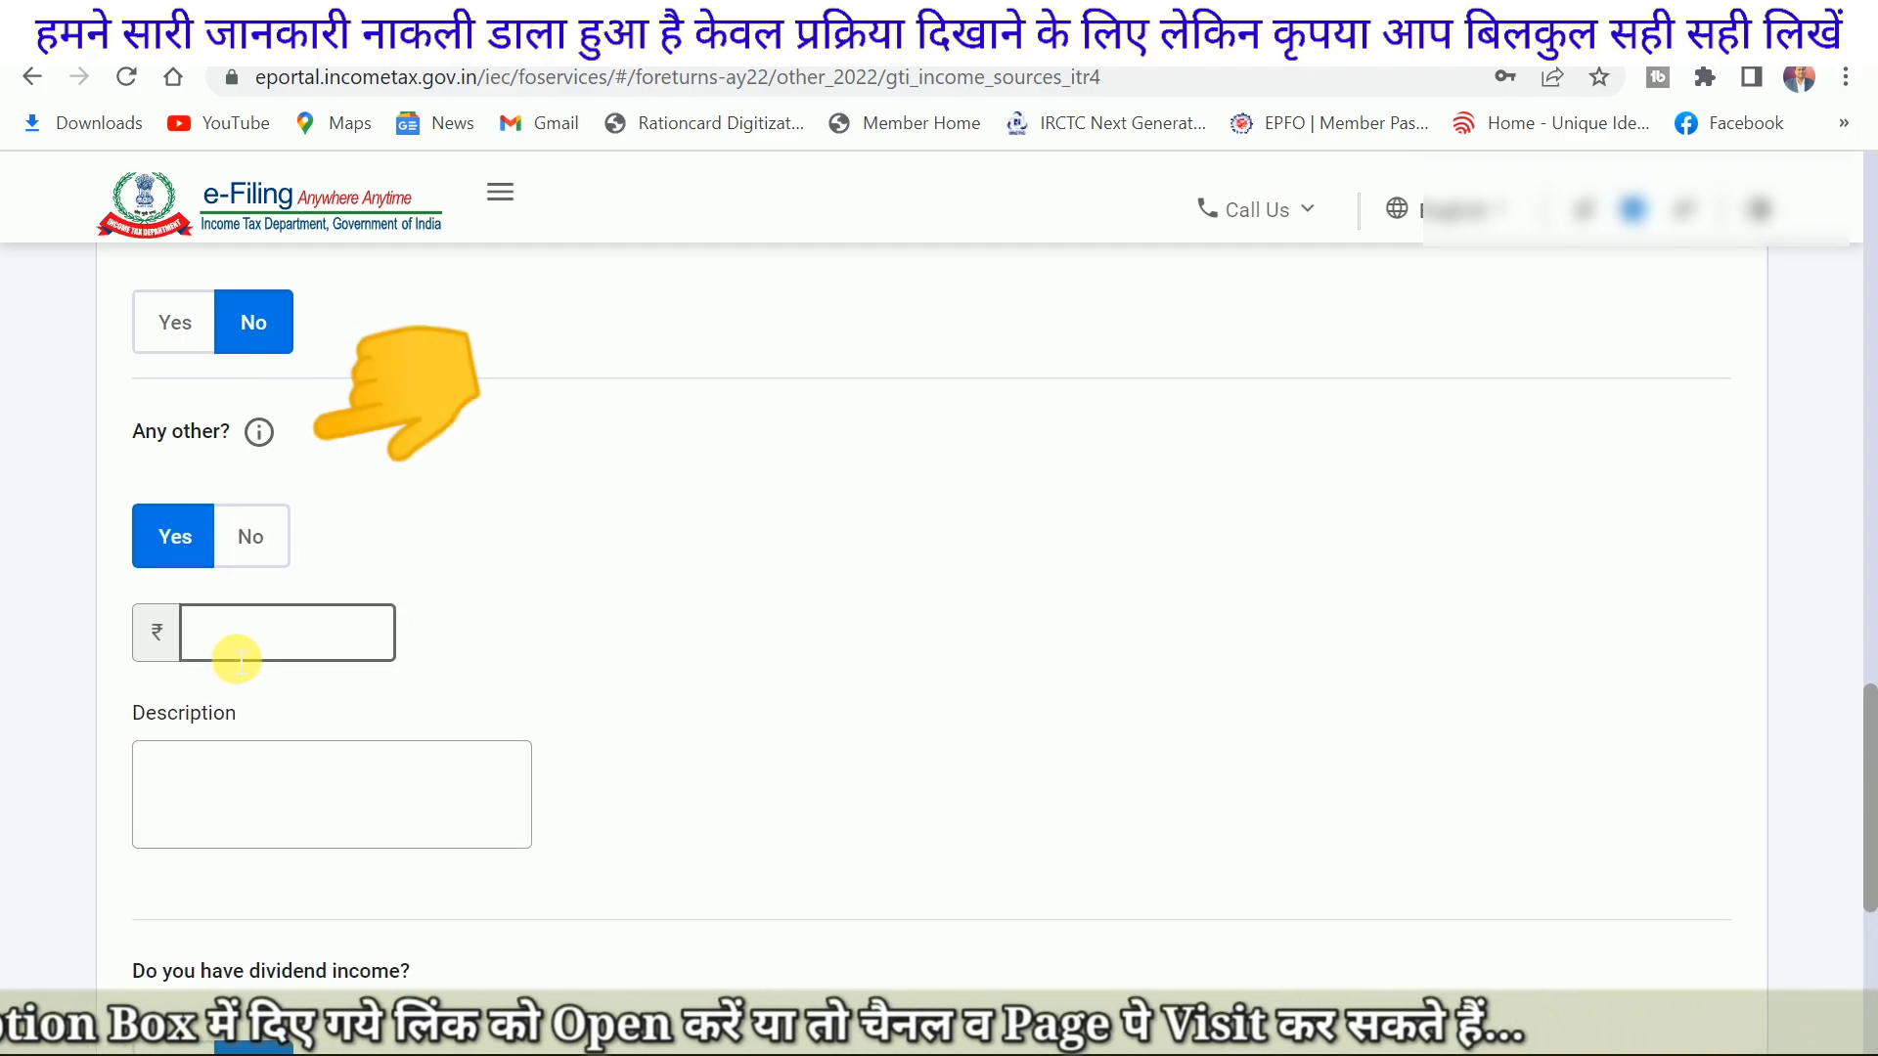
{"action": "left_click", "coordinate": [259, 809]}
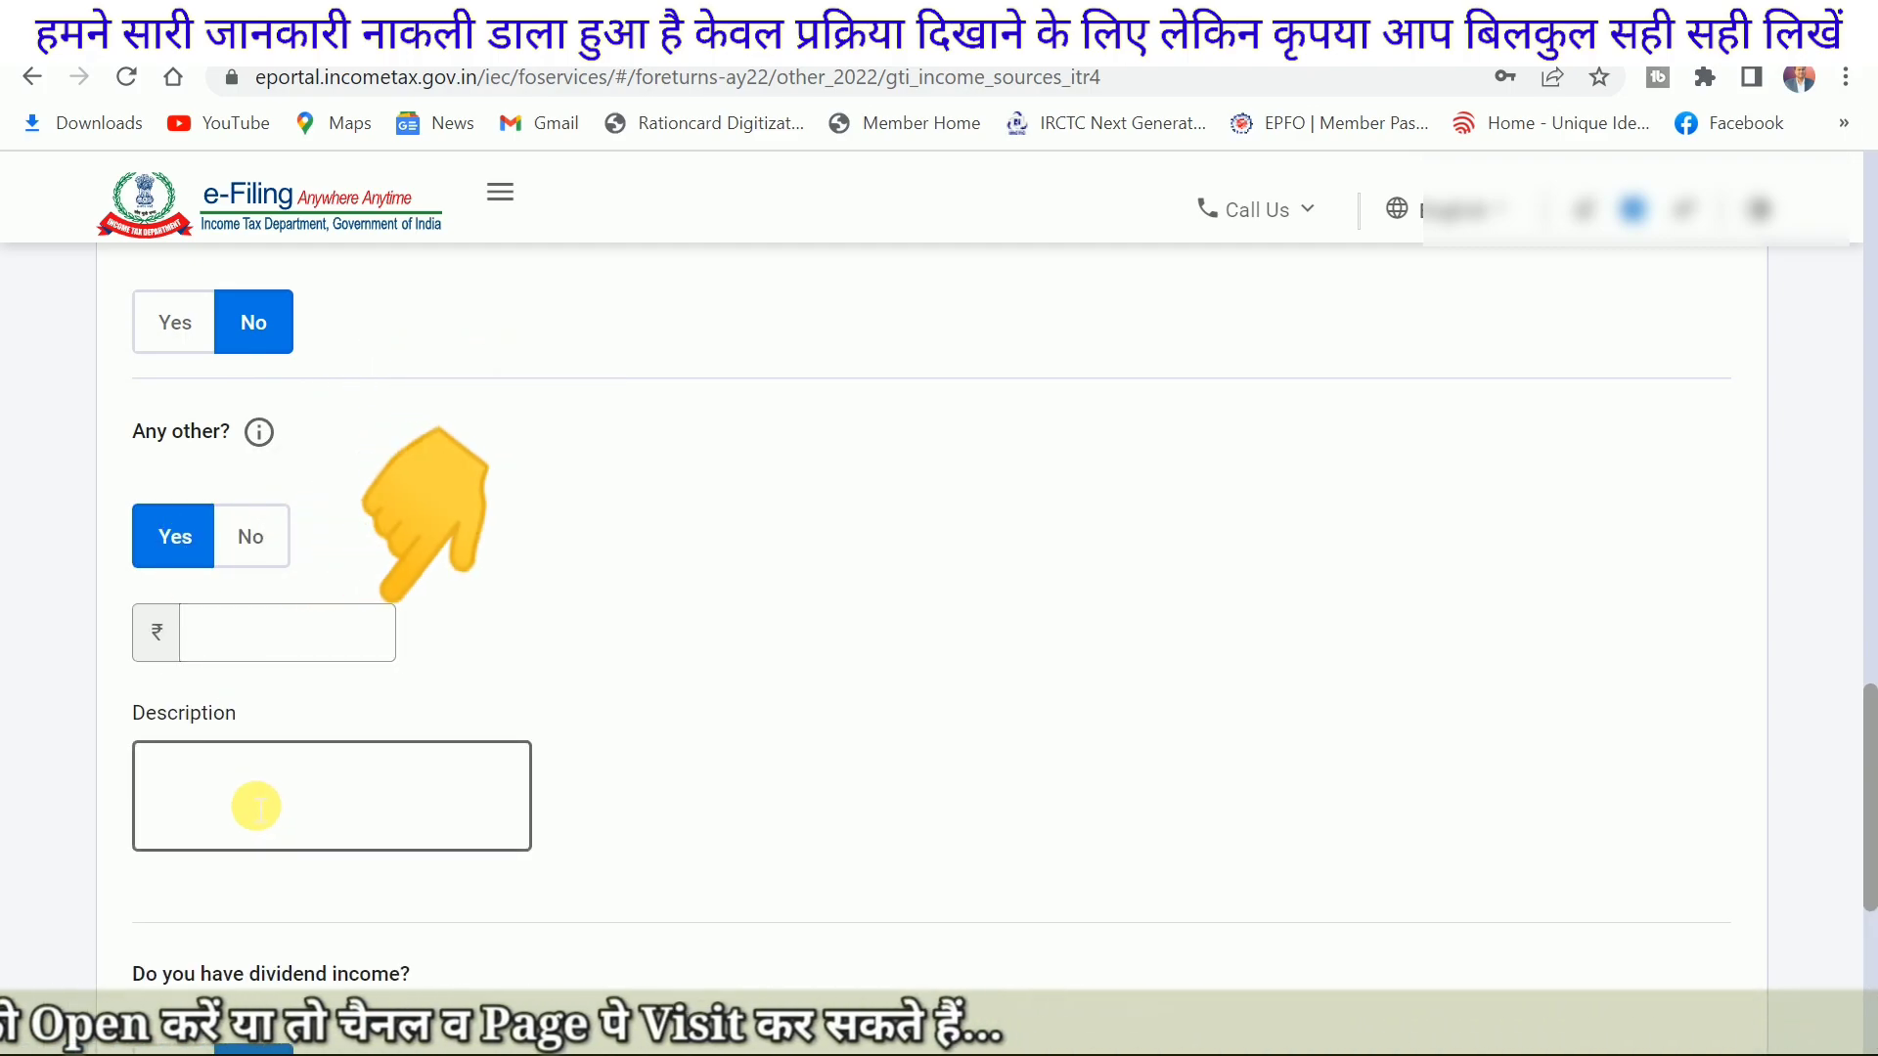
Step: Enter 599 as the interest income from savings bank accounts in India
{"action": "scroll", "coordinate": [701, 548], "scroll_direction": "up", "scroll_amount": 15}
{"action": "scroll", "coordinate": [699, 548], "scroll_direction": "down", "scroll_amount": 3}
{"action": "scroll", "coordinate": [700, 546], "scroll_direction": "down", "scroll_amount": 10}
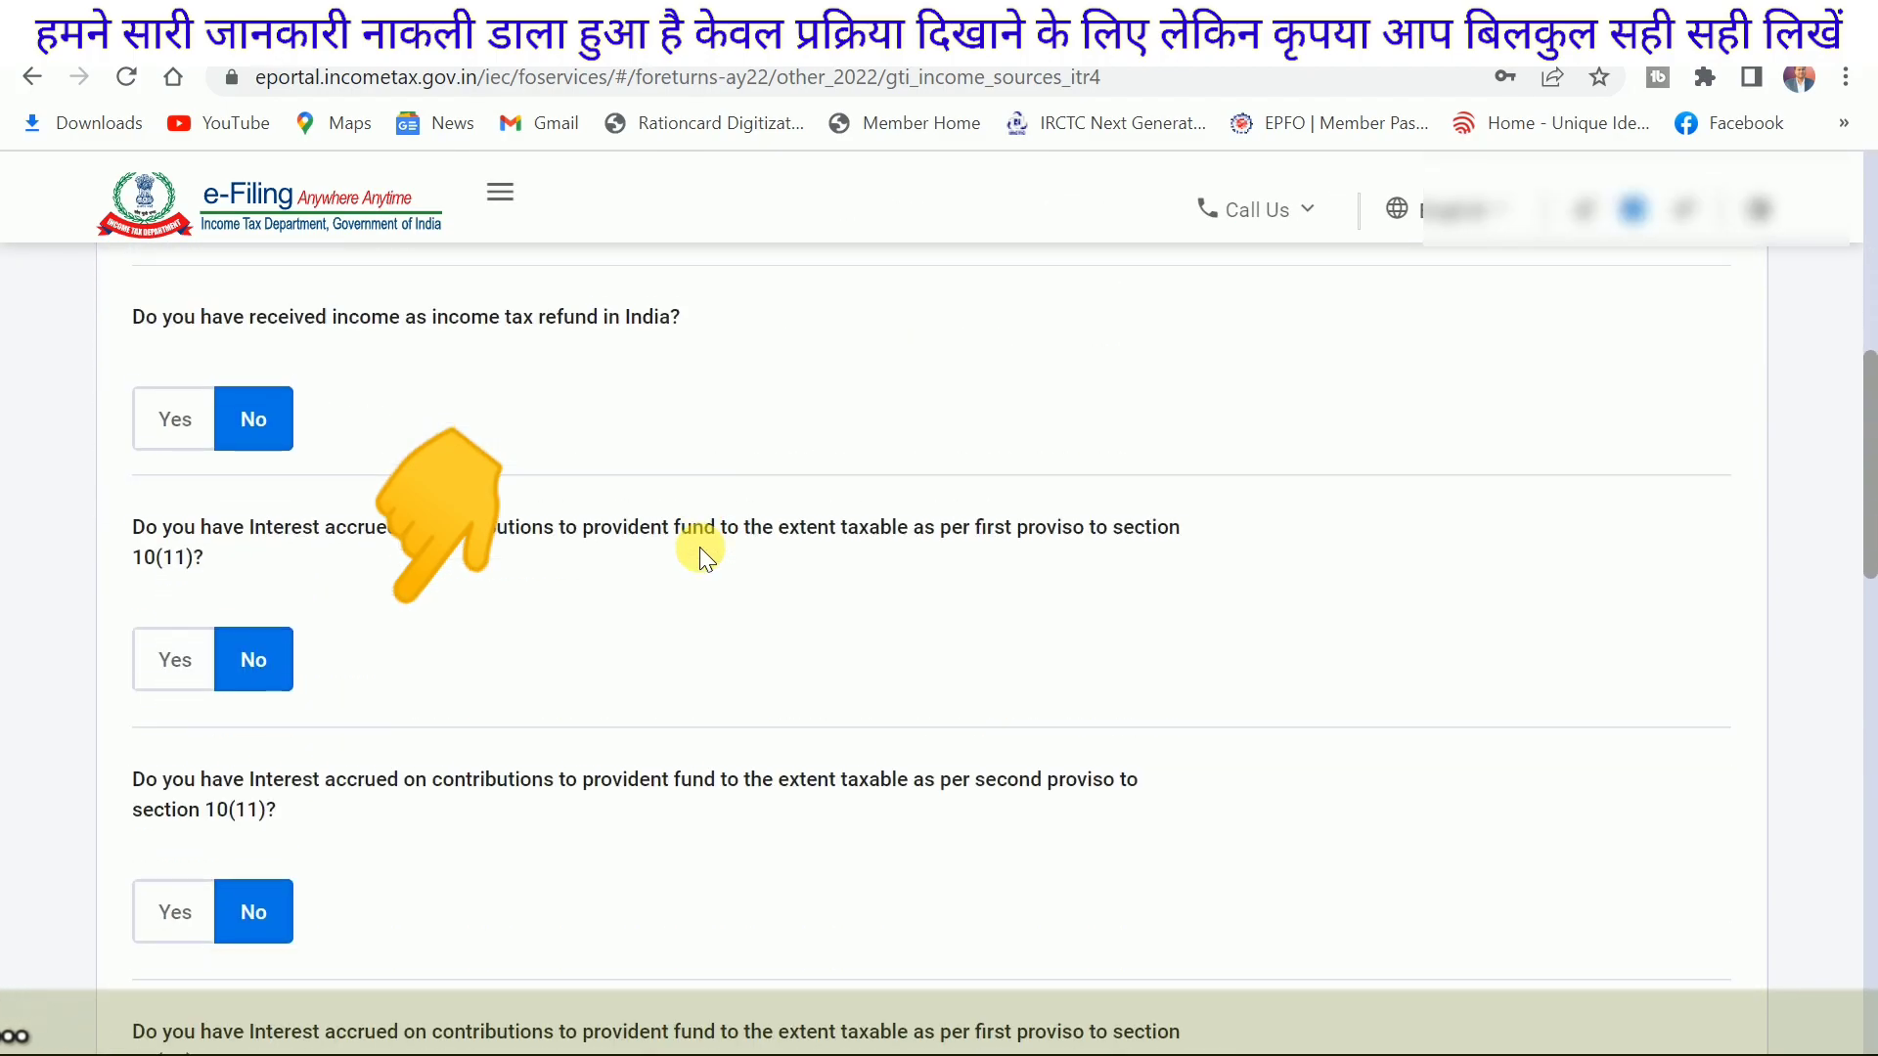
{"action": "scroll", "coordinate": [700, 544], "scroll_direction": "up", "scroll_amount": 5}
{"action": "scroll", "coordinate": [701, 545], "scroll_direction": "up", "scroll_amount": 6}
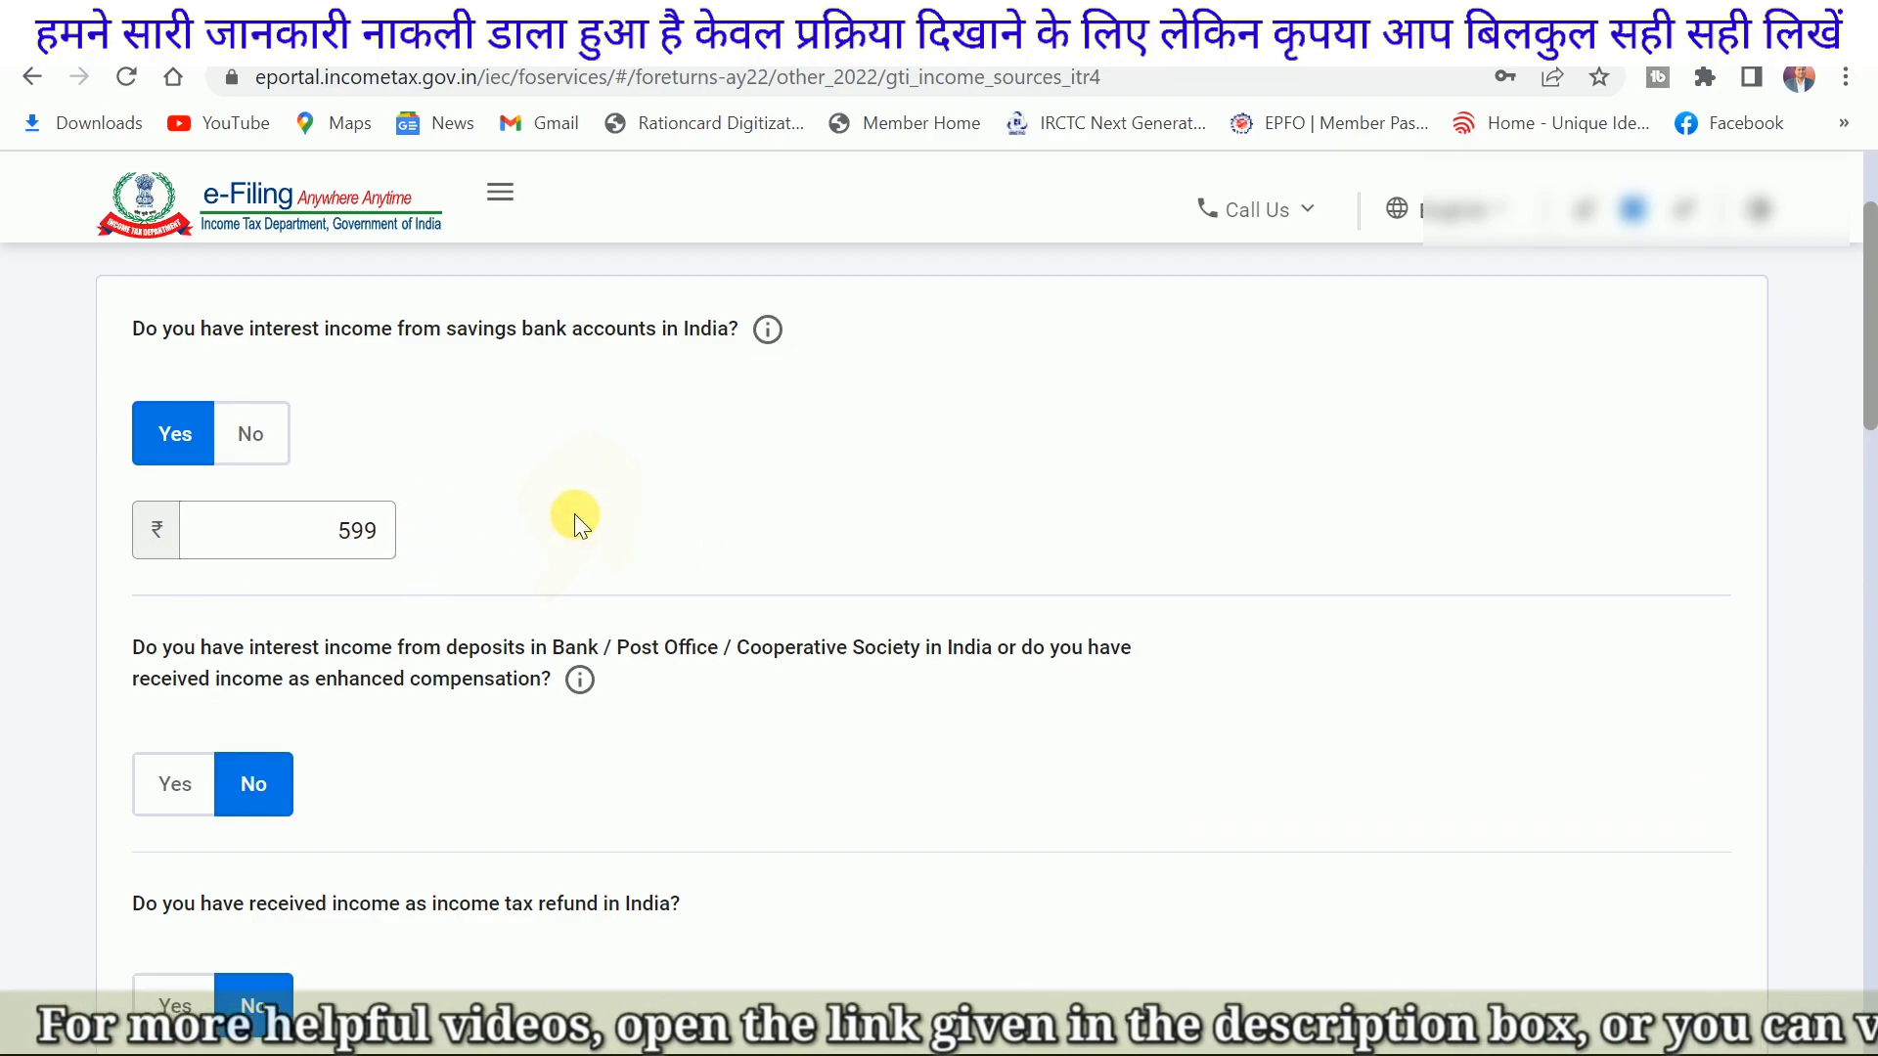
Step: Enter 1,07,977 as any other income, described as "Quality Serviece Income (Annual) from Precitech Solutions" with PayPal and transfer receipts, and continue
{"action": "scroll", "coordinate": [574, 518], "scroll_direction": "down", "scroll_amount": 7}
{"action": "scroll", "coordinate": [574, 523], "scroll_direction": "down", "scroll_amount": 7}
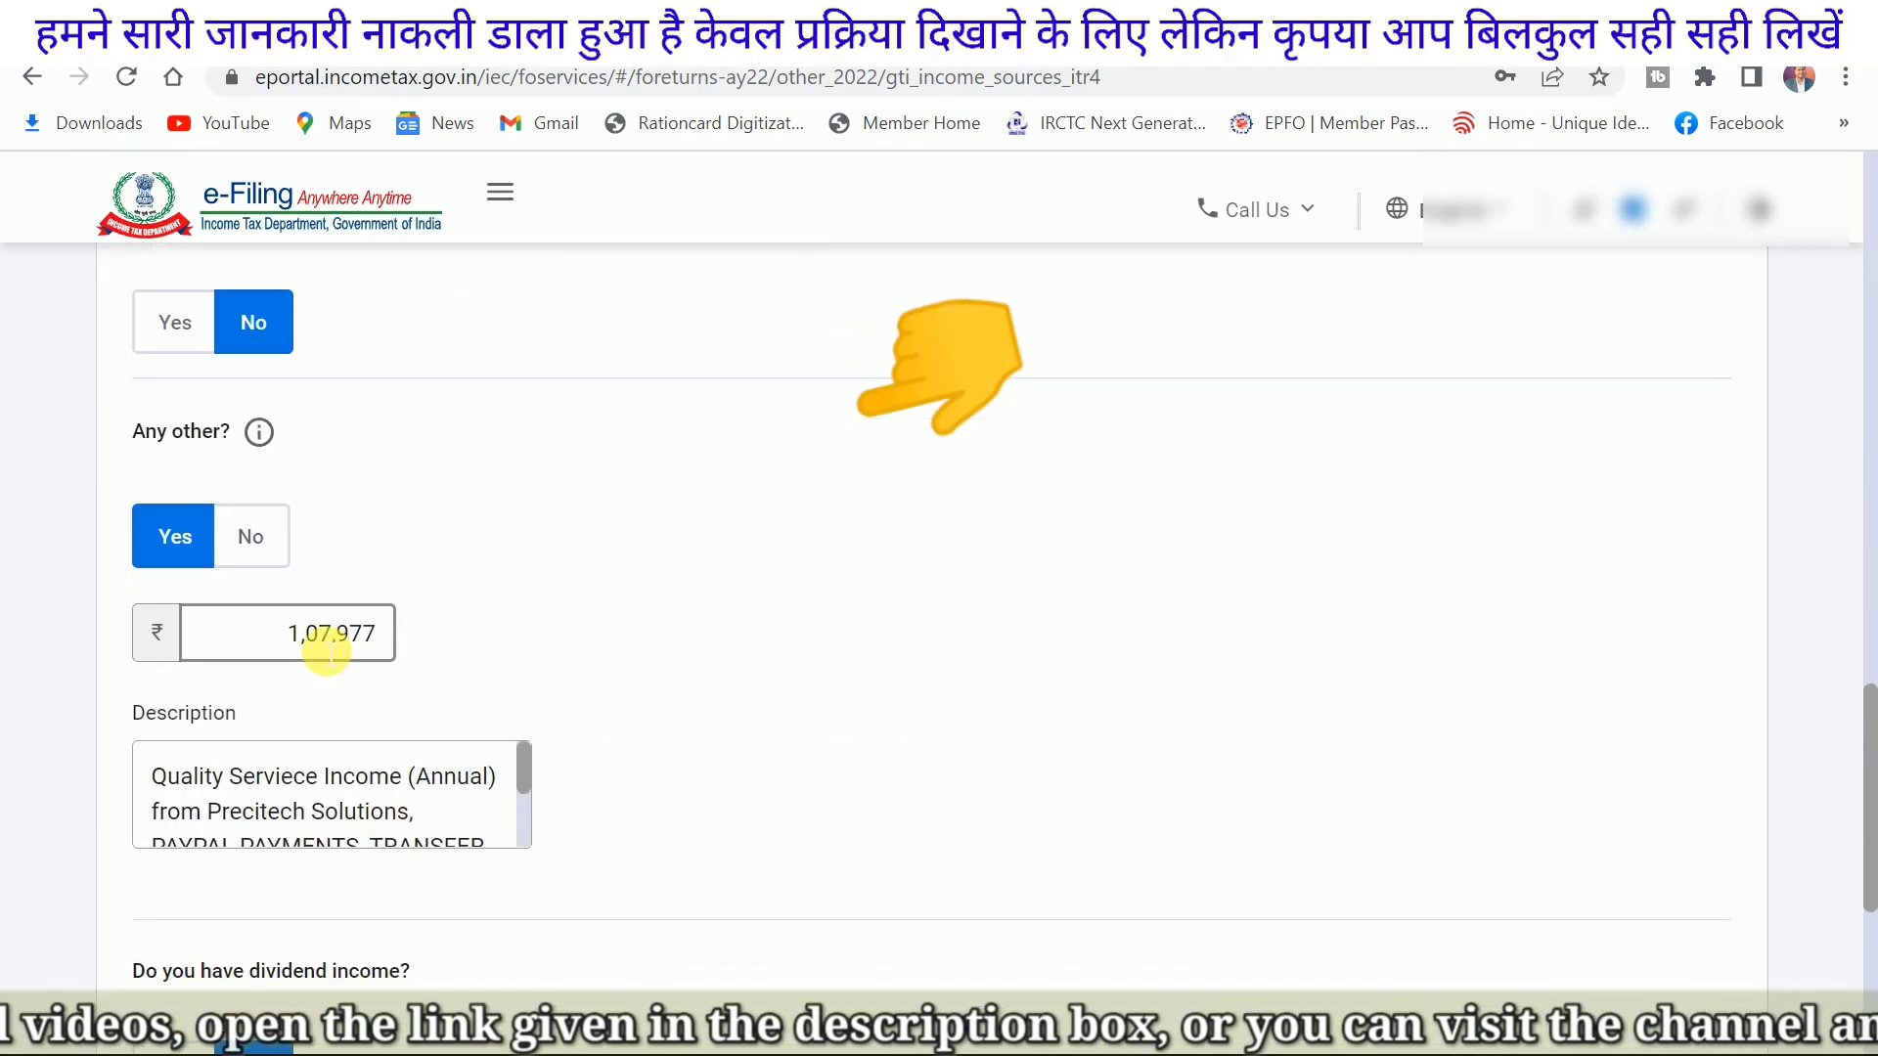
{"action": "scroll", "coordinate": [492, 640], "scroll_direction": "down", "scroll_amount": 2}
{"action": "left_click", "coordinate": [252, 676]}
{"action": "left_click", "coordinate": [667, 684]}
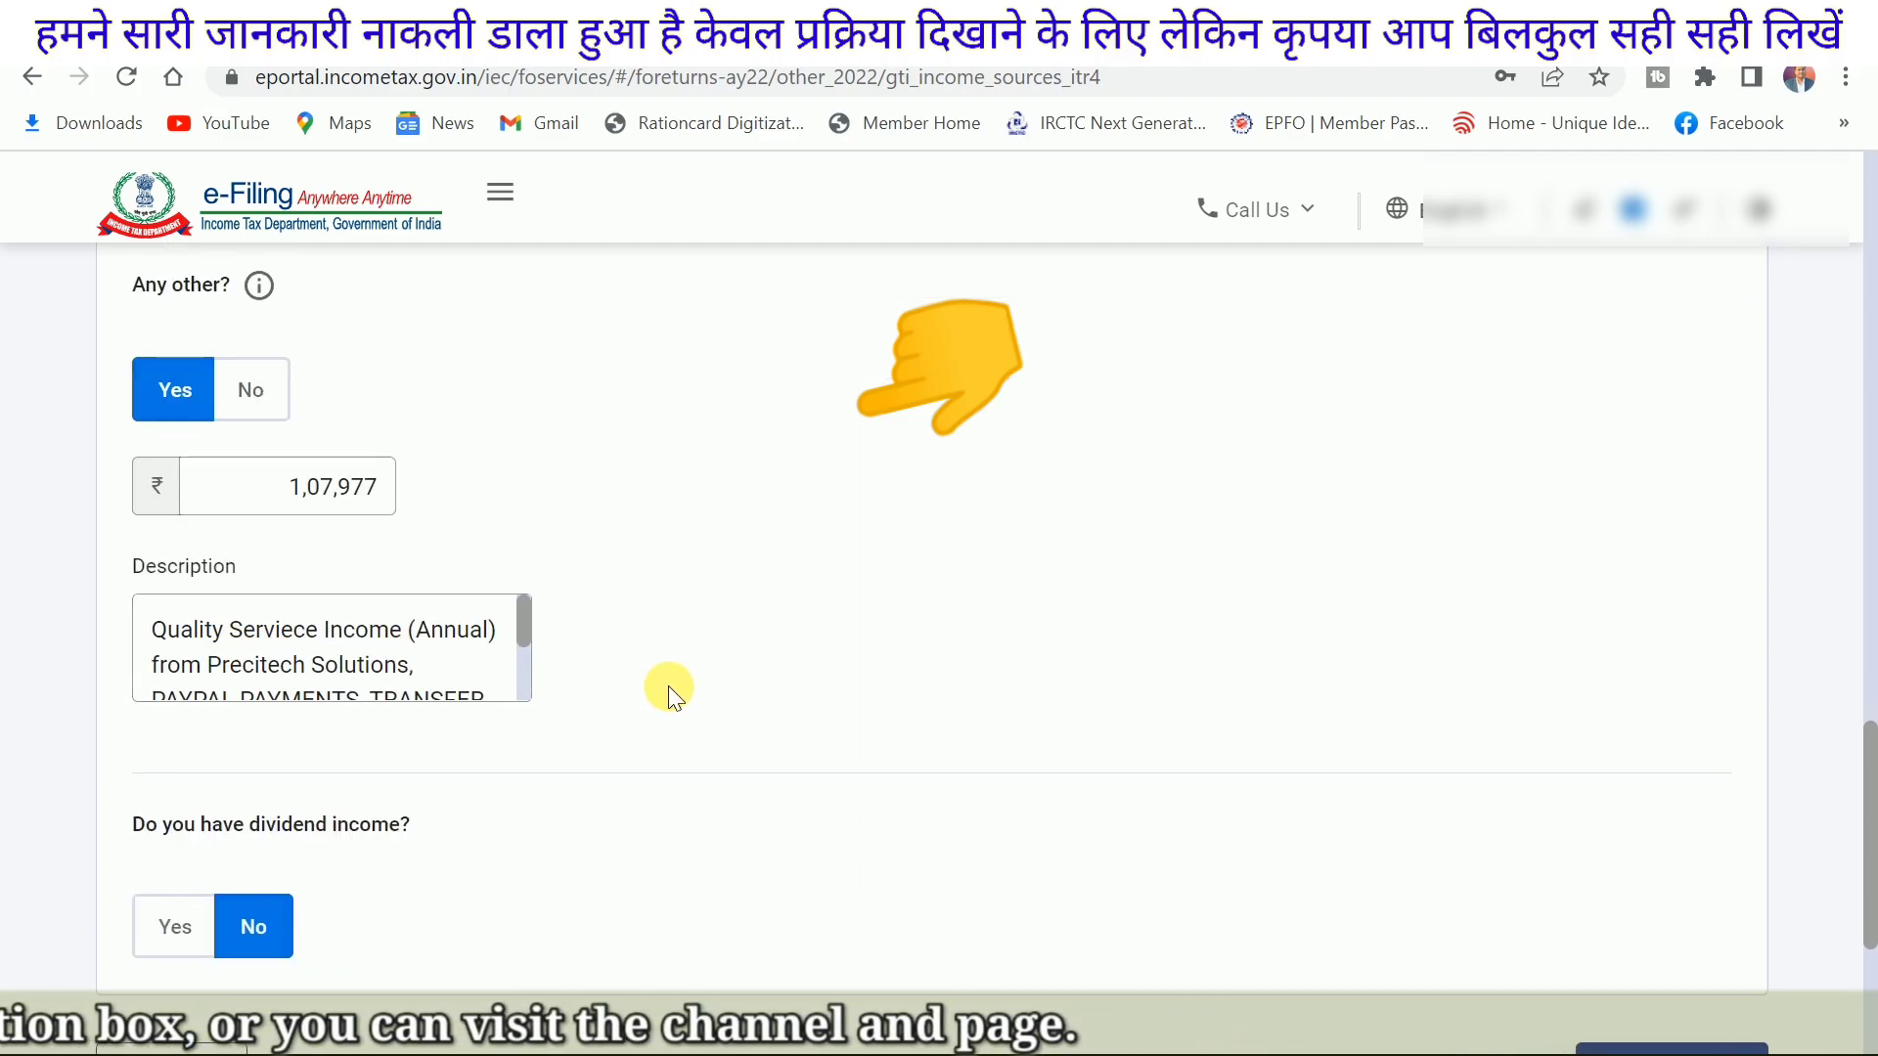
{"action": "scroll", "coordinate": [668, 686], "scroll_direction": "down", "scroll_amount": 3}
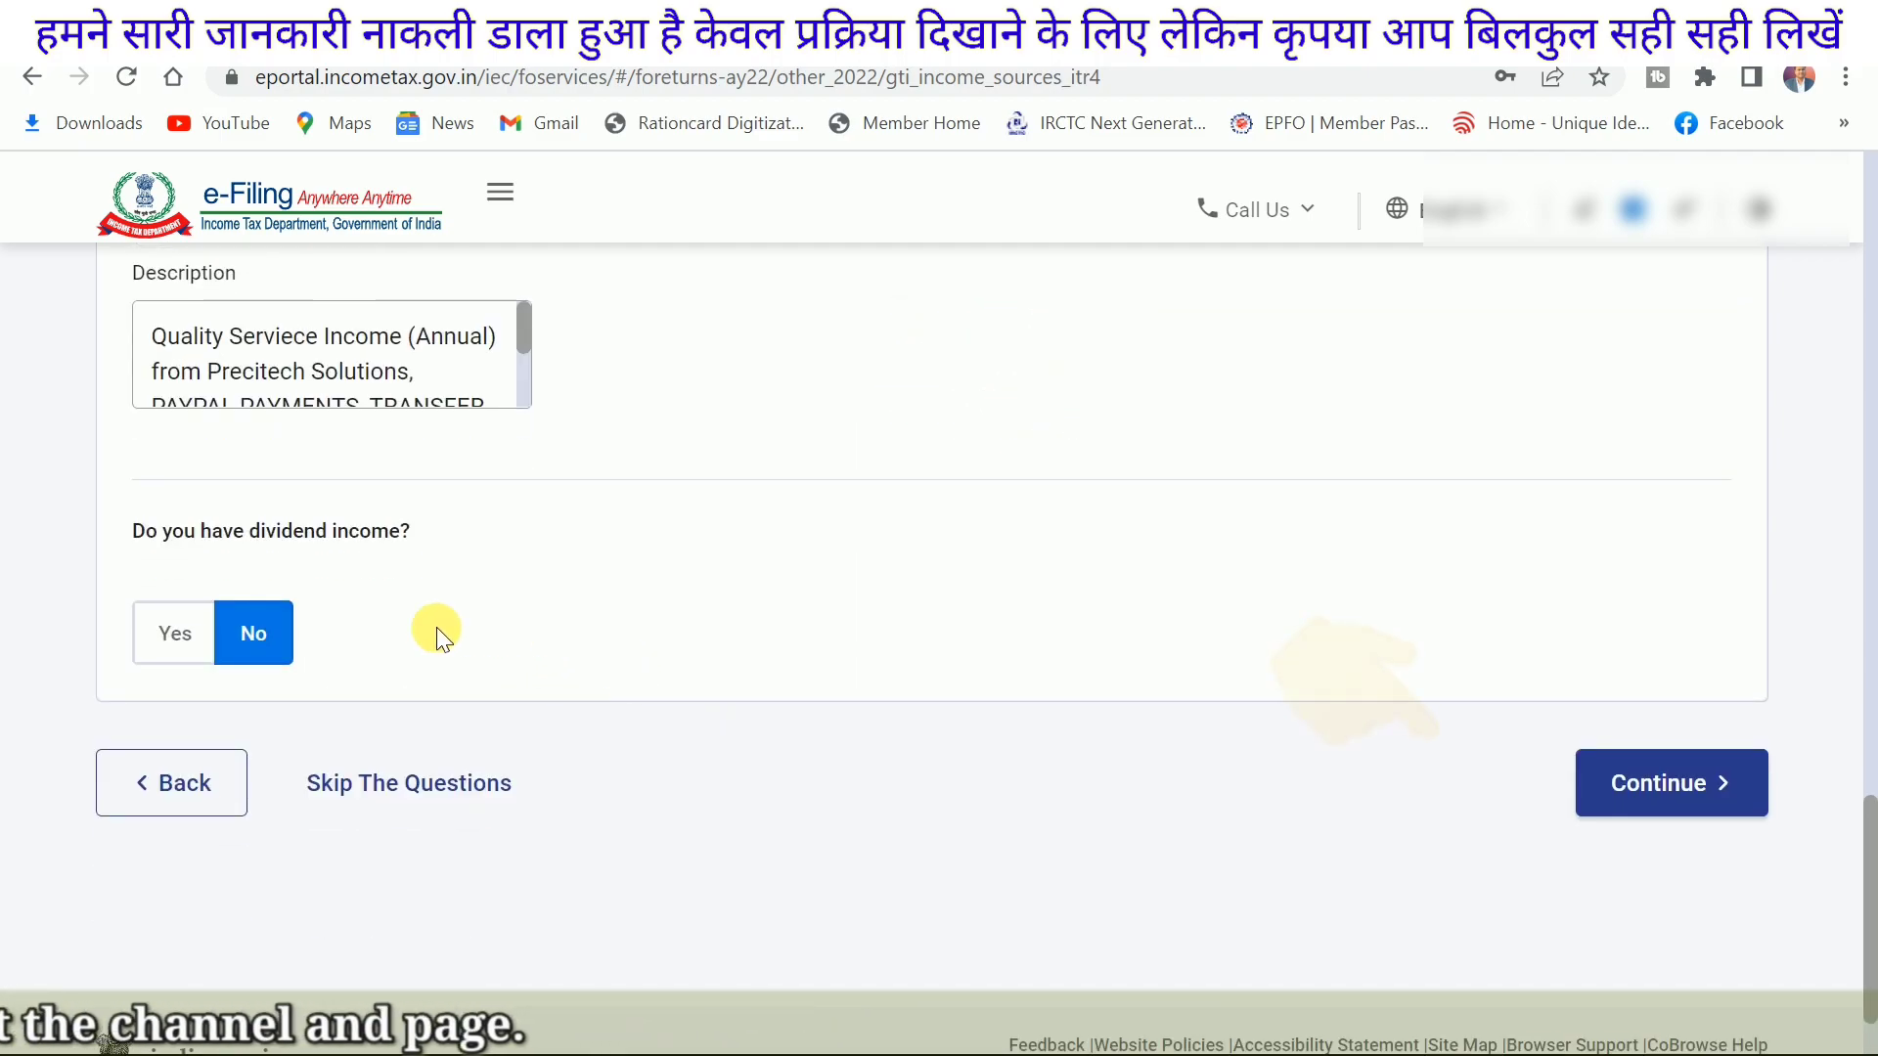
{"action": "left_click", "coordinate": [1661, 800]}
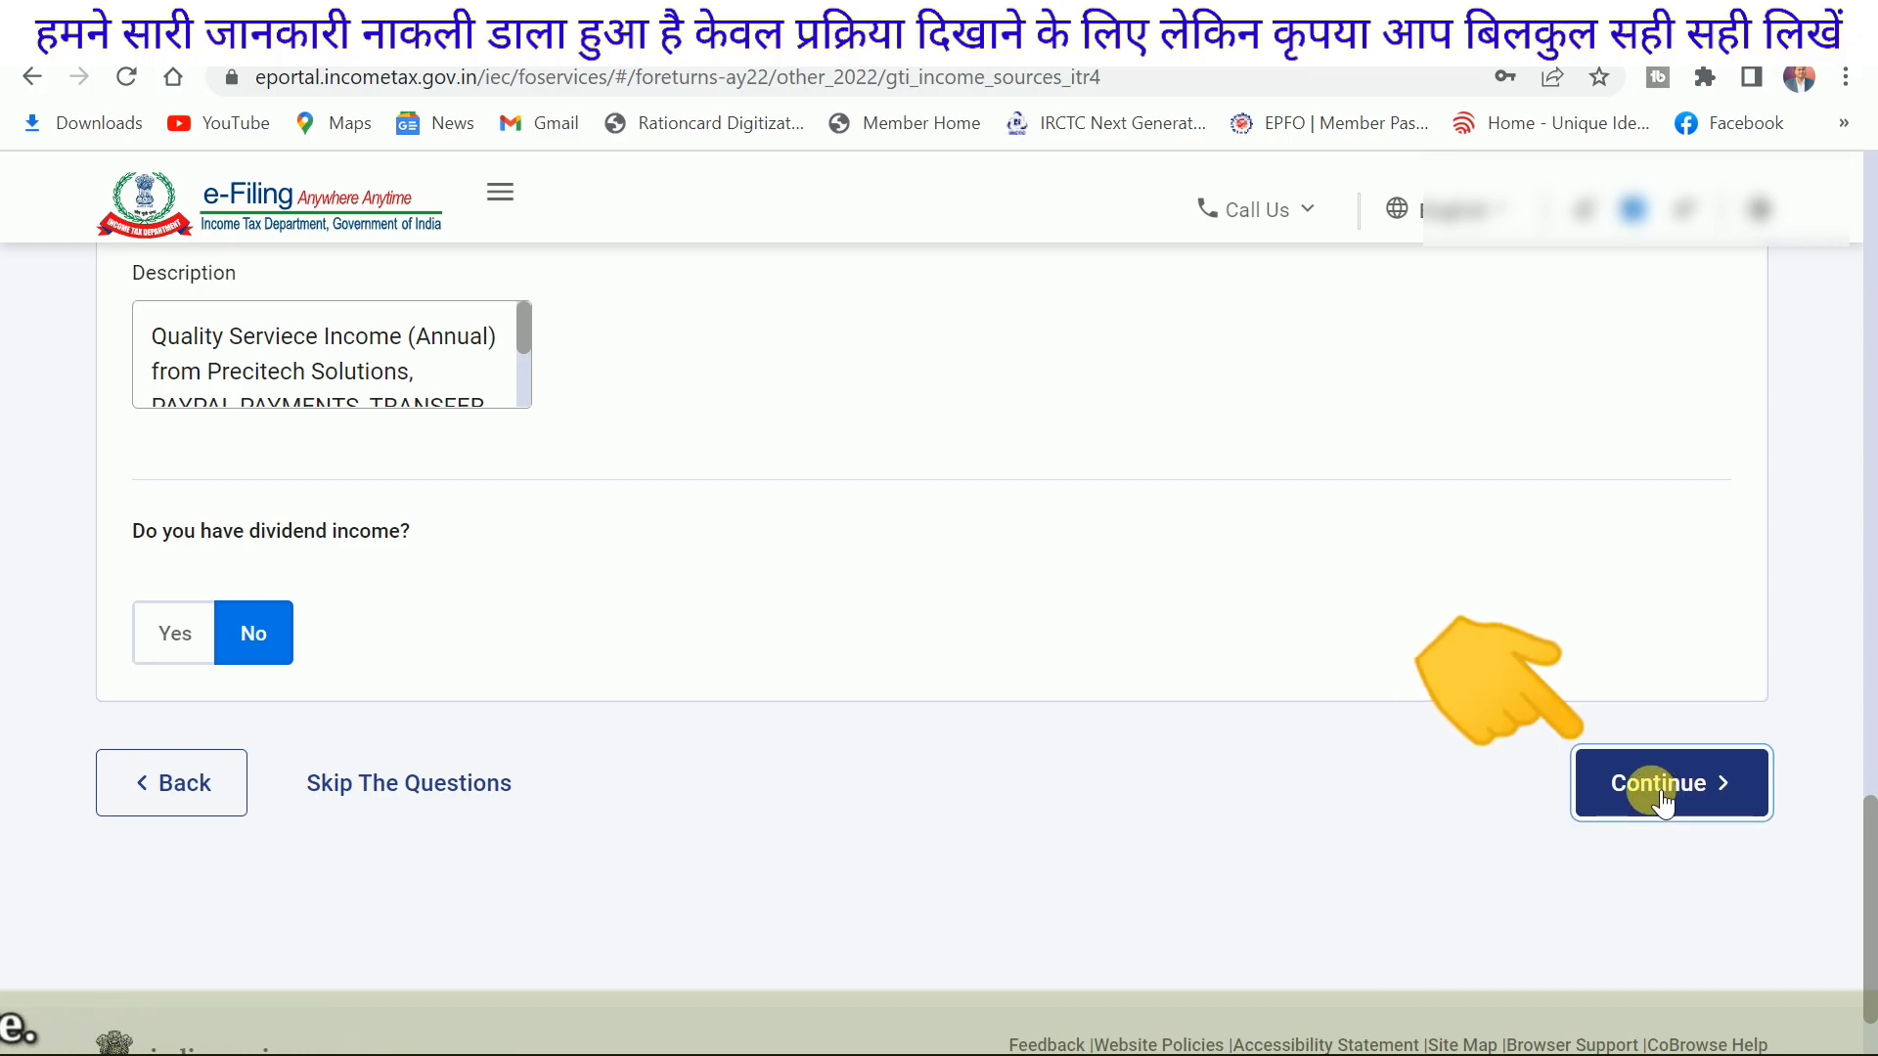
Step: Review the salary, house property, business and other sources income details and confirm the Gross Total Income section
{"action": "scroll", "coordinate": [1506, 738], "scroll_direction": "down", "scroll_amount": 5}
{"action": "scroll", "coordinate": [1512, 735], "scroll_direction": "down", "scroll_amount": 2}
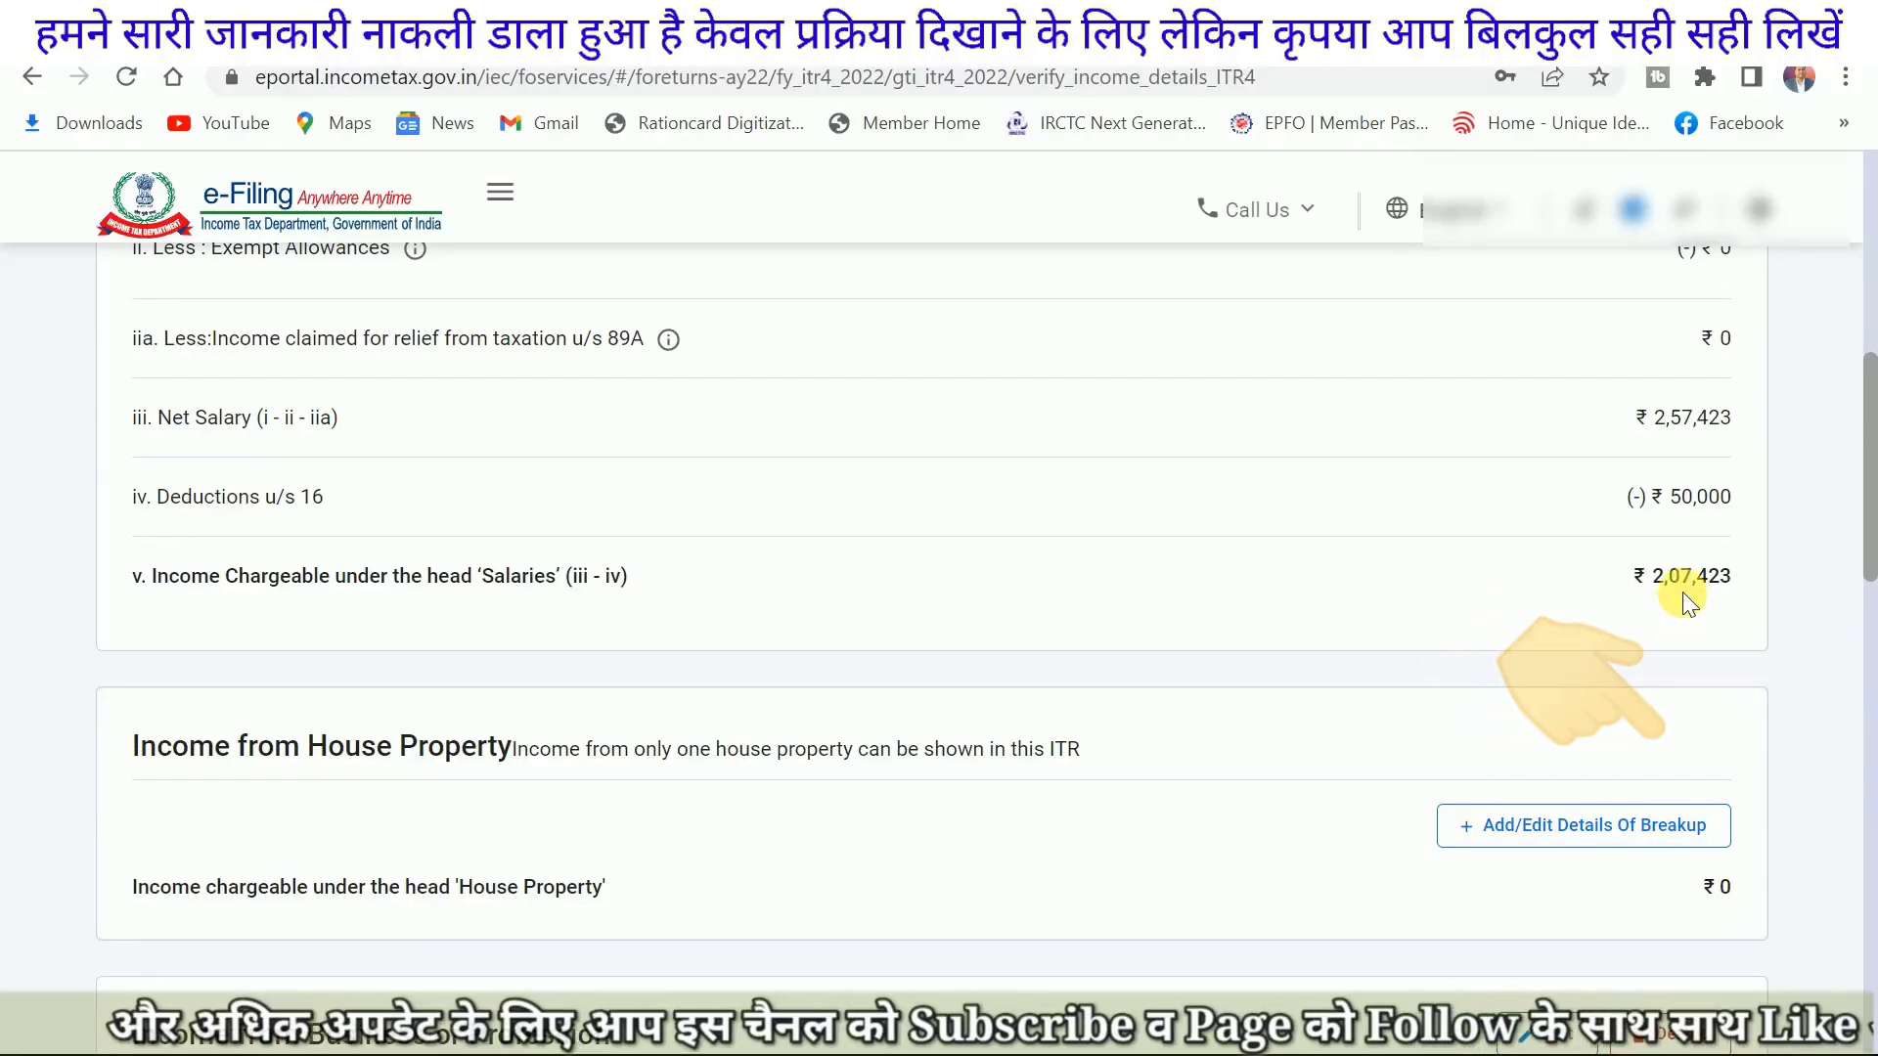
{"action": "left_click_drag", "start_coordinate": [1669, 503], "coordinate": [1705, 509]}
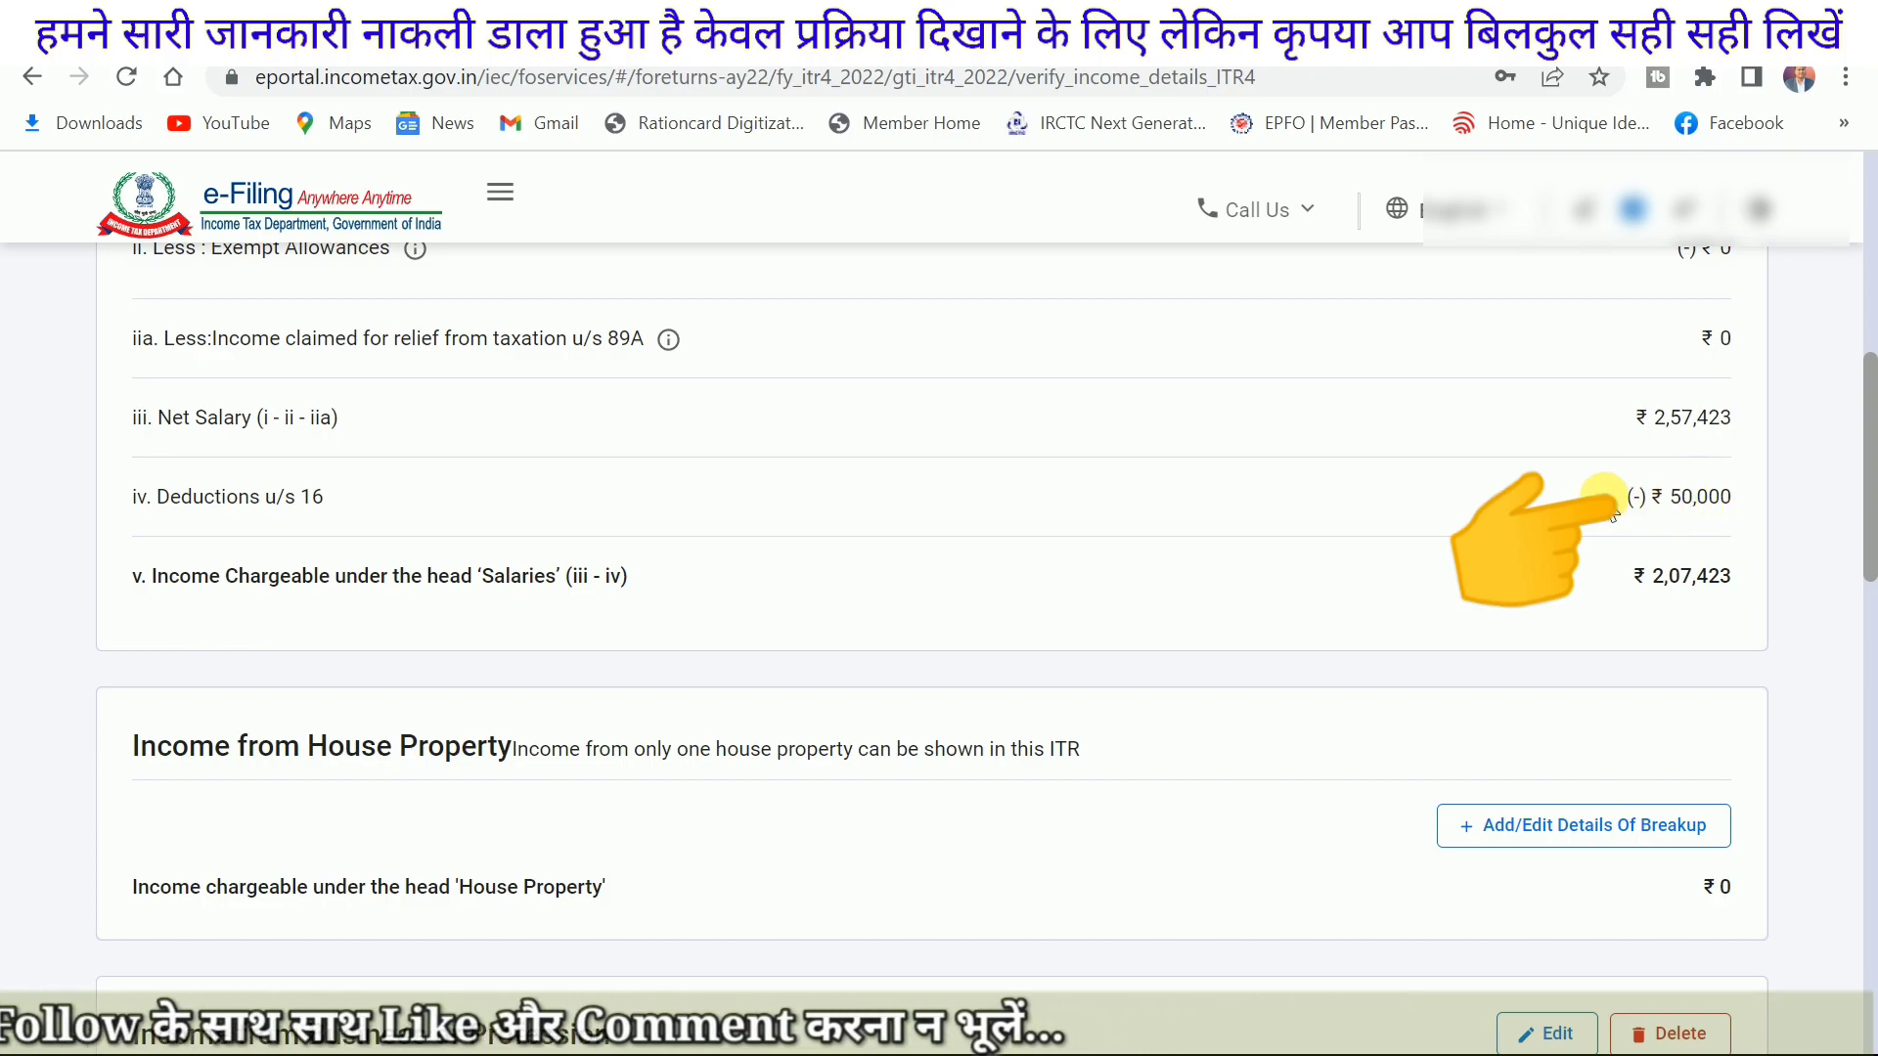
{"action": "scroll", "coordinate": [1657, 642], "scroll_direction": "down", "scroll_amount": 3}
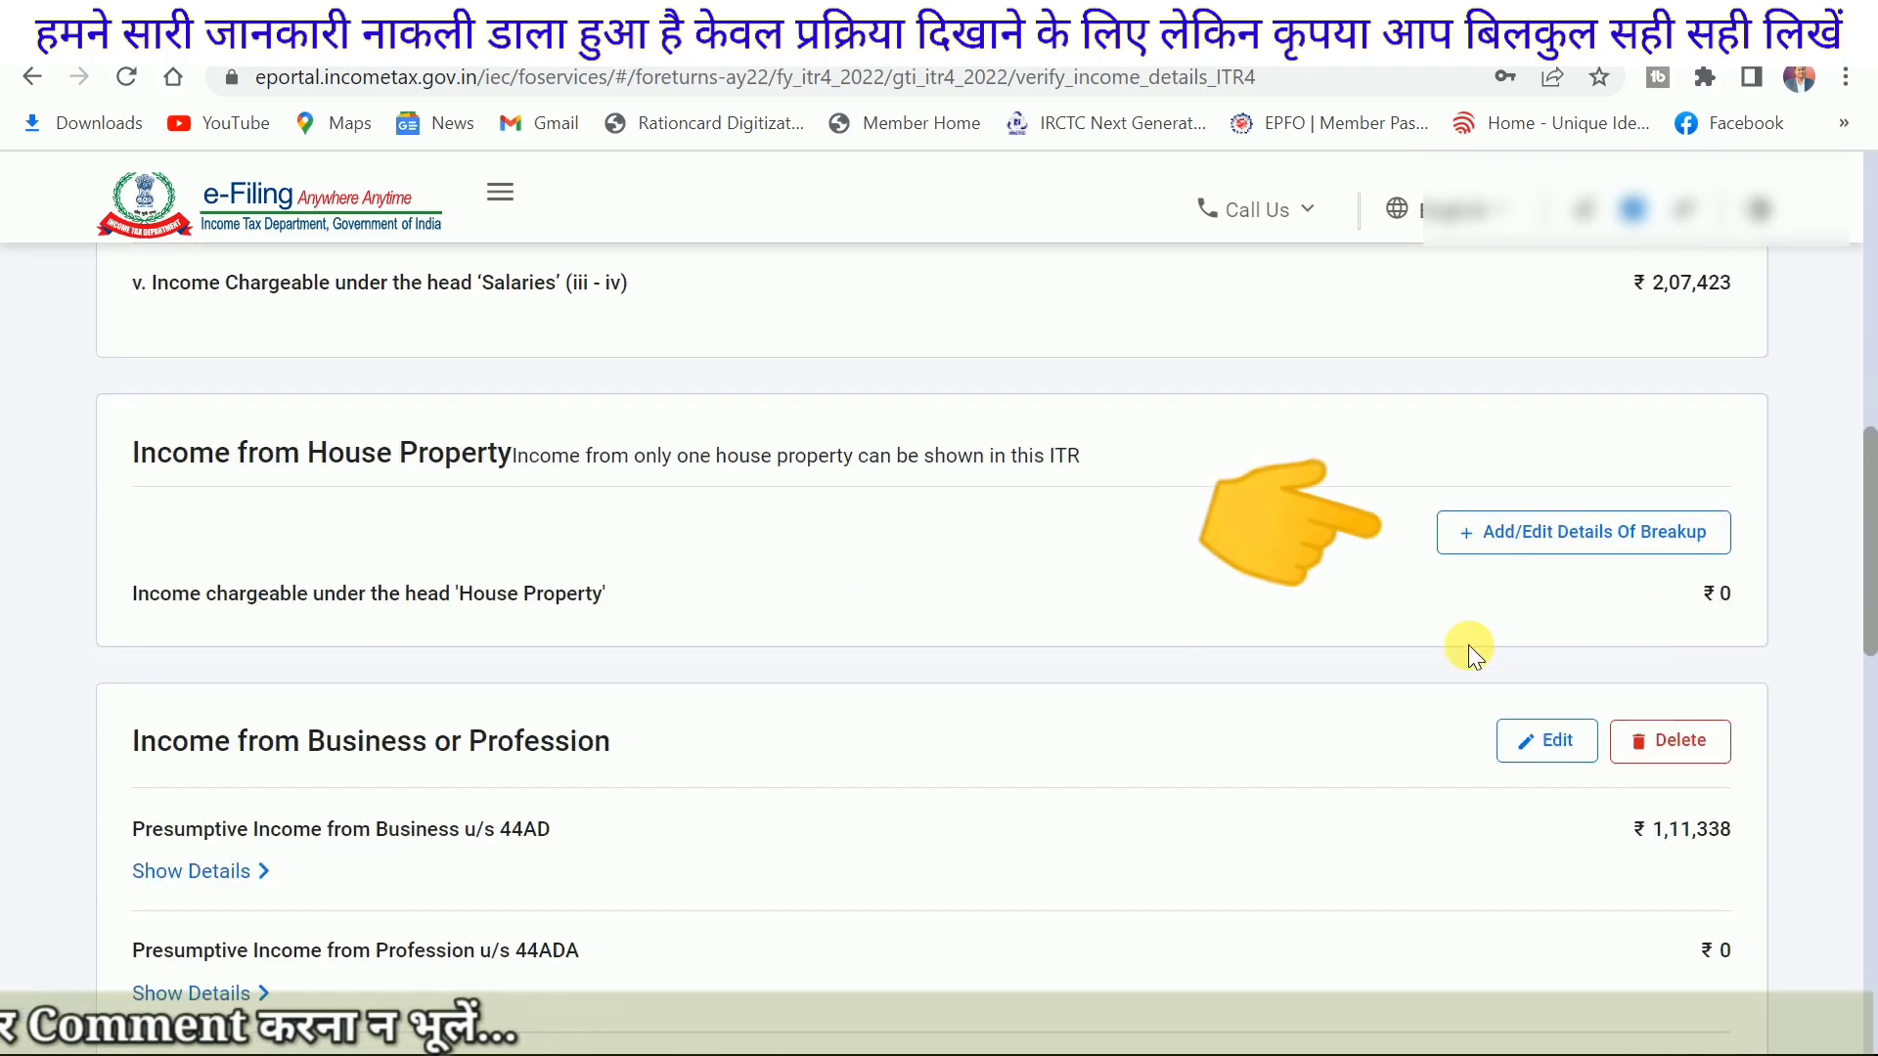
{"action": "scroll", "coordinate": [1469, 644], "scroll_direction": "down", "scroll_amount": 2}
{"action": "scroll", "coordinate": [1471, 641], "scroll_direction": "down", "scroll_amount": 2}
{"action": "scroll", "coordinate": [717, 549], "scroll_direction": "down", "scroll_amount": 3}
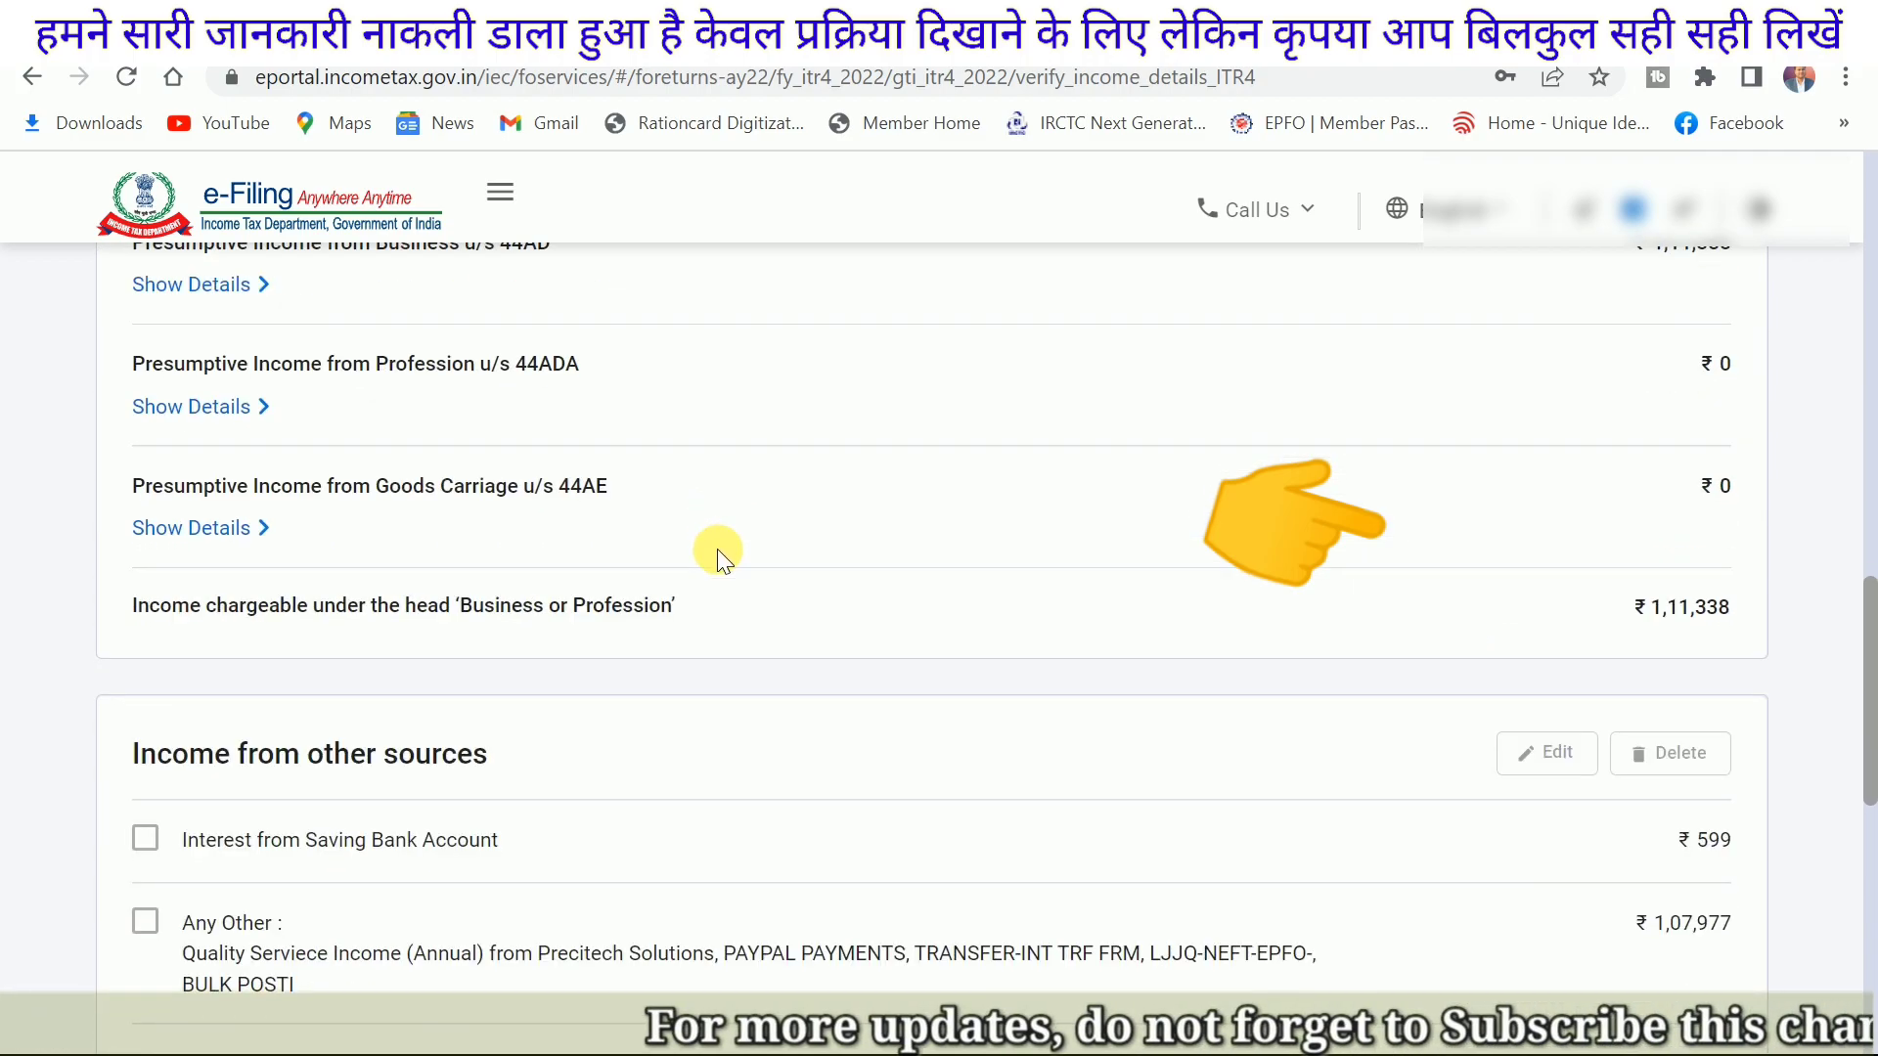
{"action": "scroll", "coordinate": [723, 637], "scroll_direction": "down", "scroll_amount": 2}
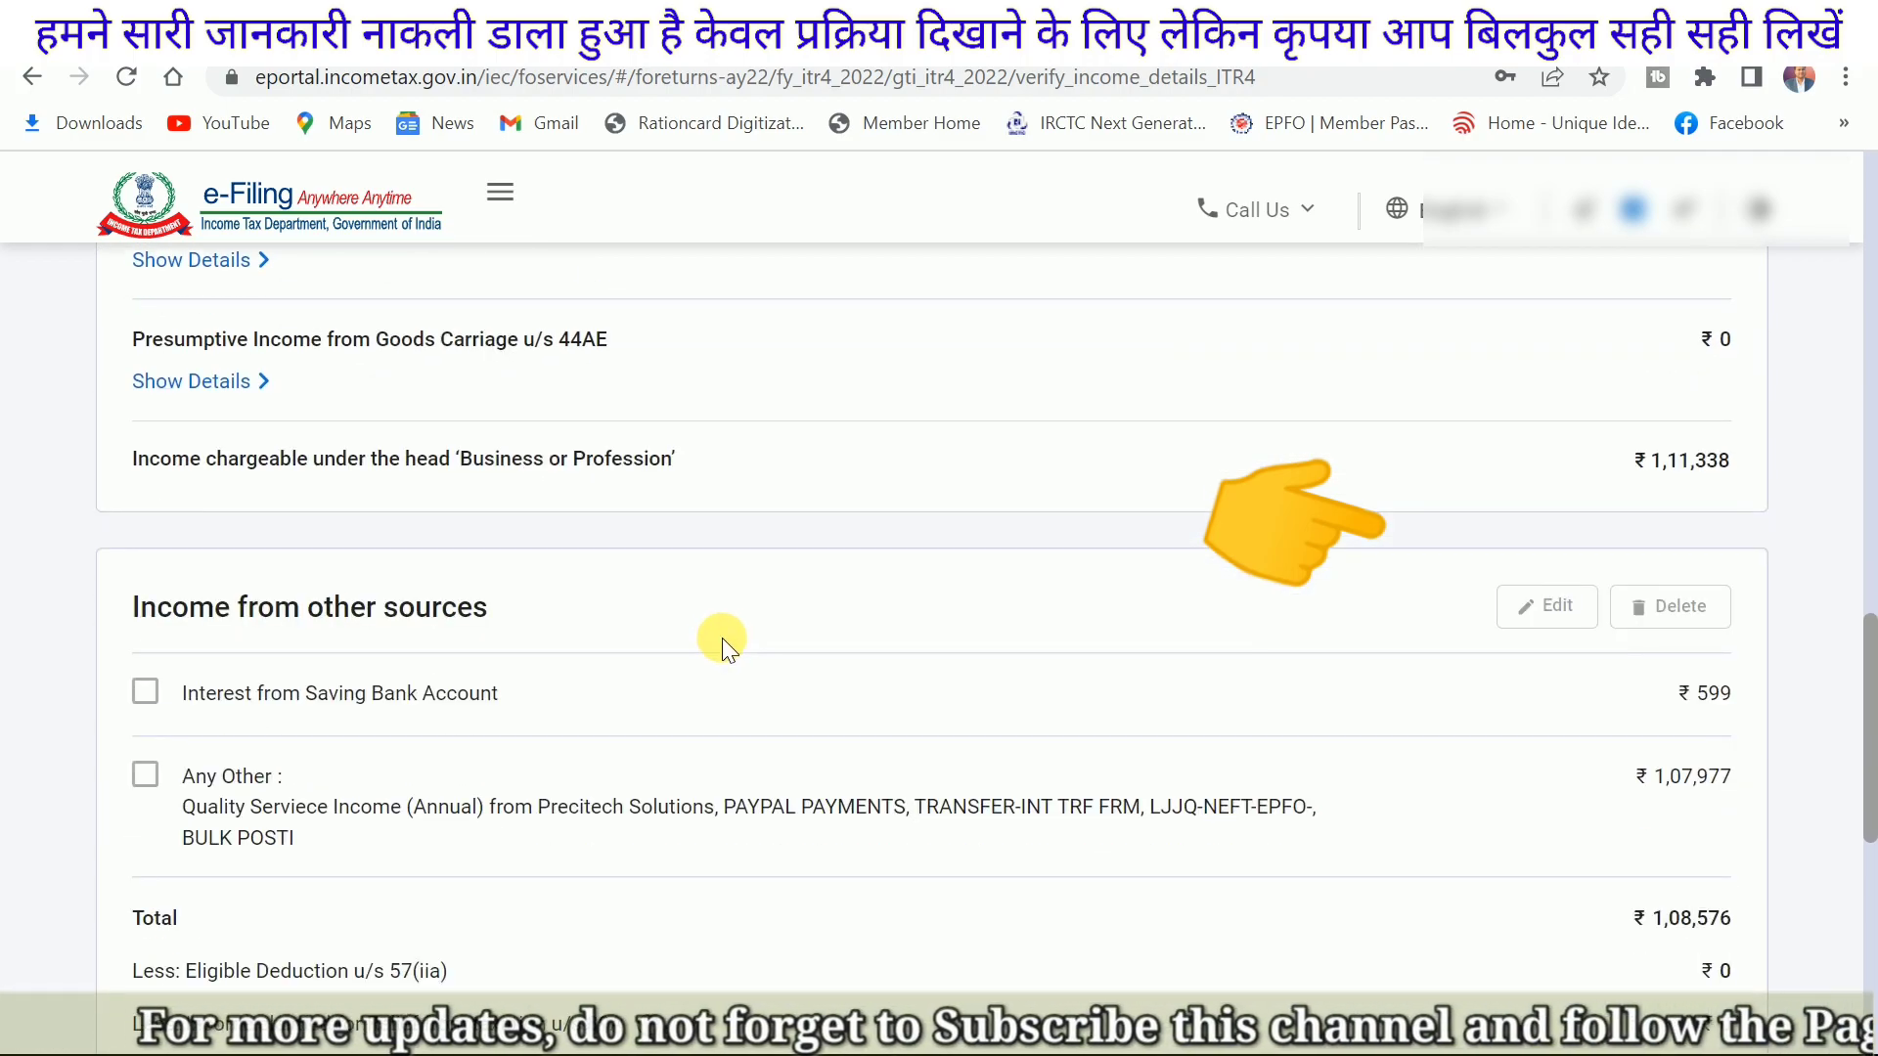
{"action": "scroll", "coordinate": [722, 639], "scroll_direction": "down", "scroll_amount": 2}
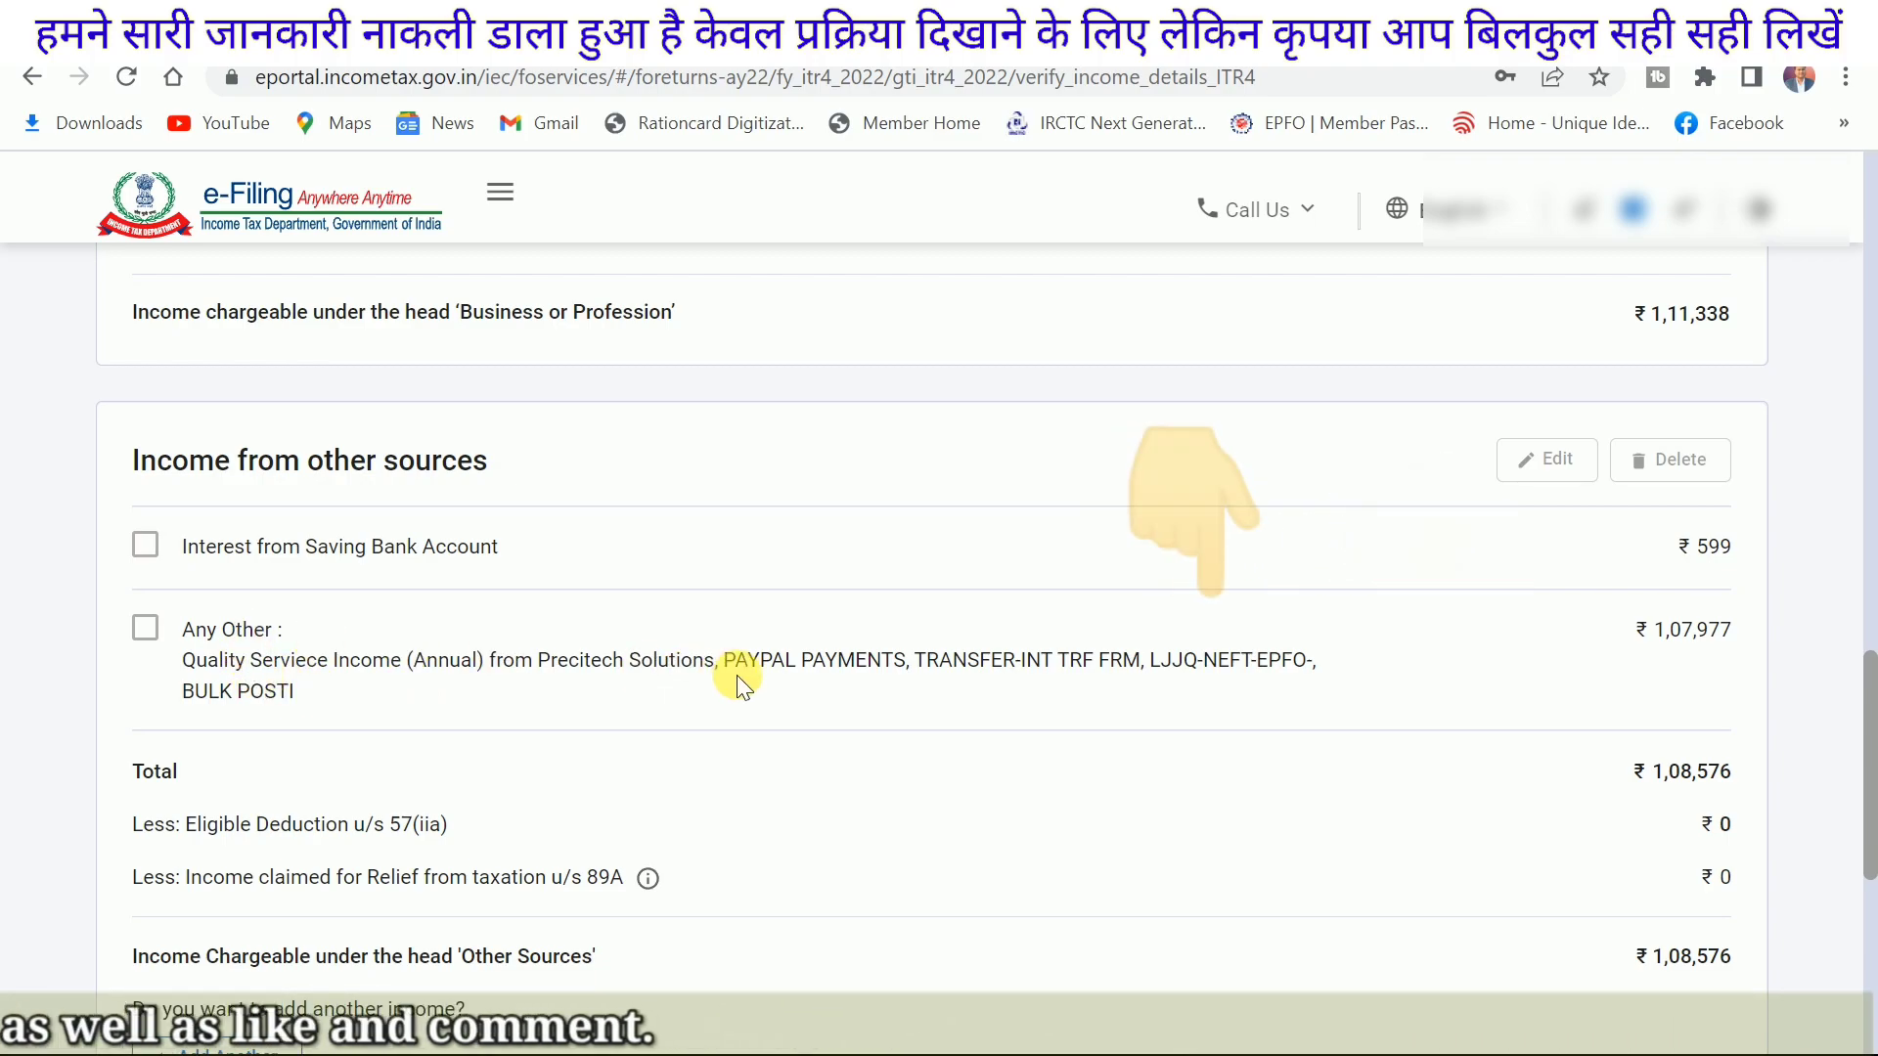
{"action": "scroll", "coordinate": [773, 683], "scroll_direction": "down", "scroll_amount": 2}
{"action": "scroll", "coordinate": [806, 681], "scroll_direction": "down", "scroll_amount": 2}
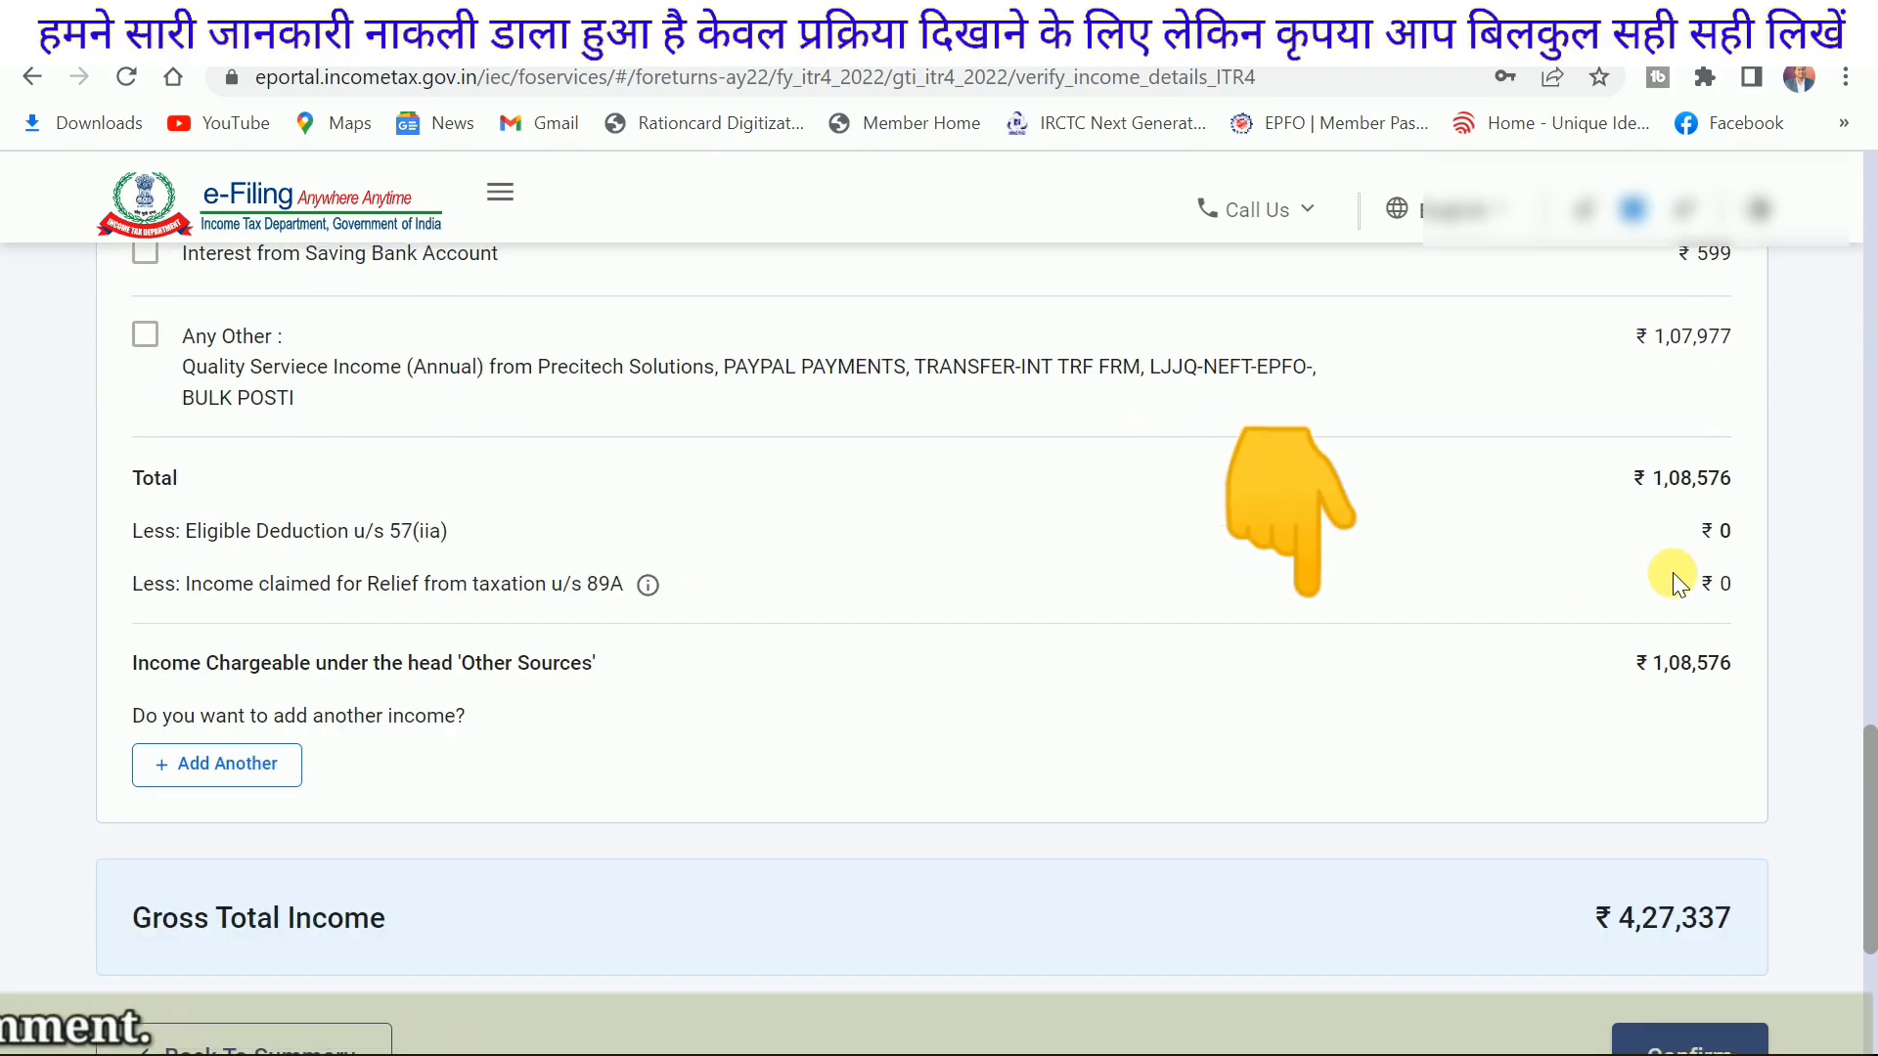
{"action": "scroll", "coordinate": [1662, 599], "scroll_direction": "down", "scroll_amount": 2}
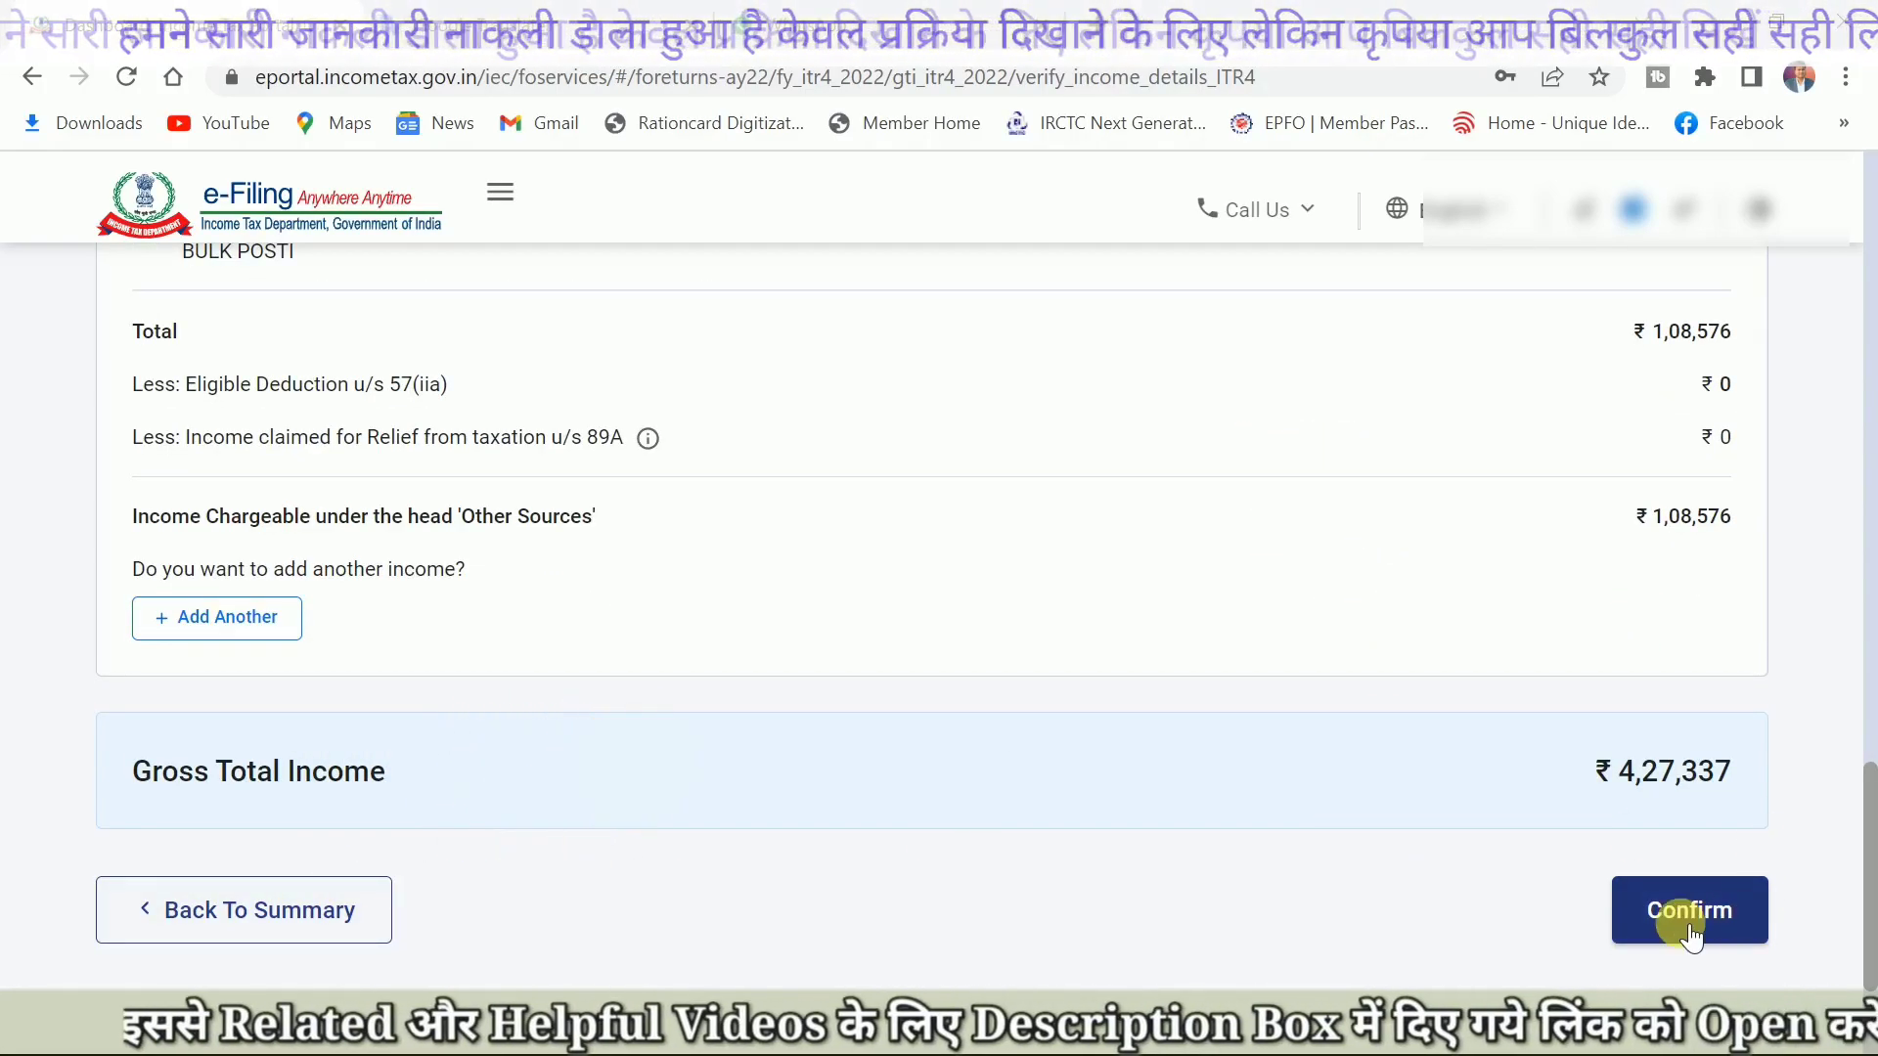
{"action": "left_click", "coordinate": [1688, 925]}
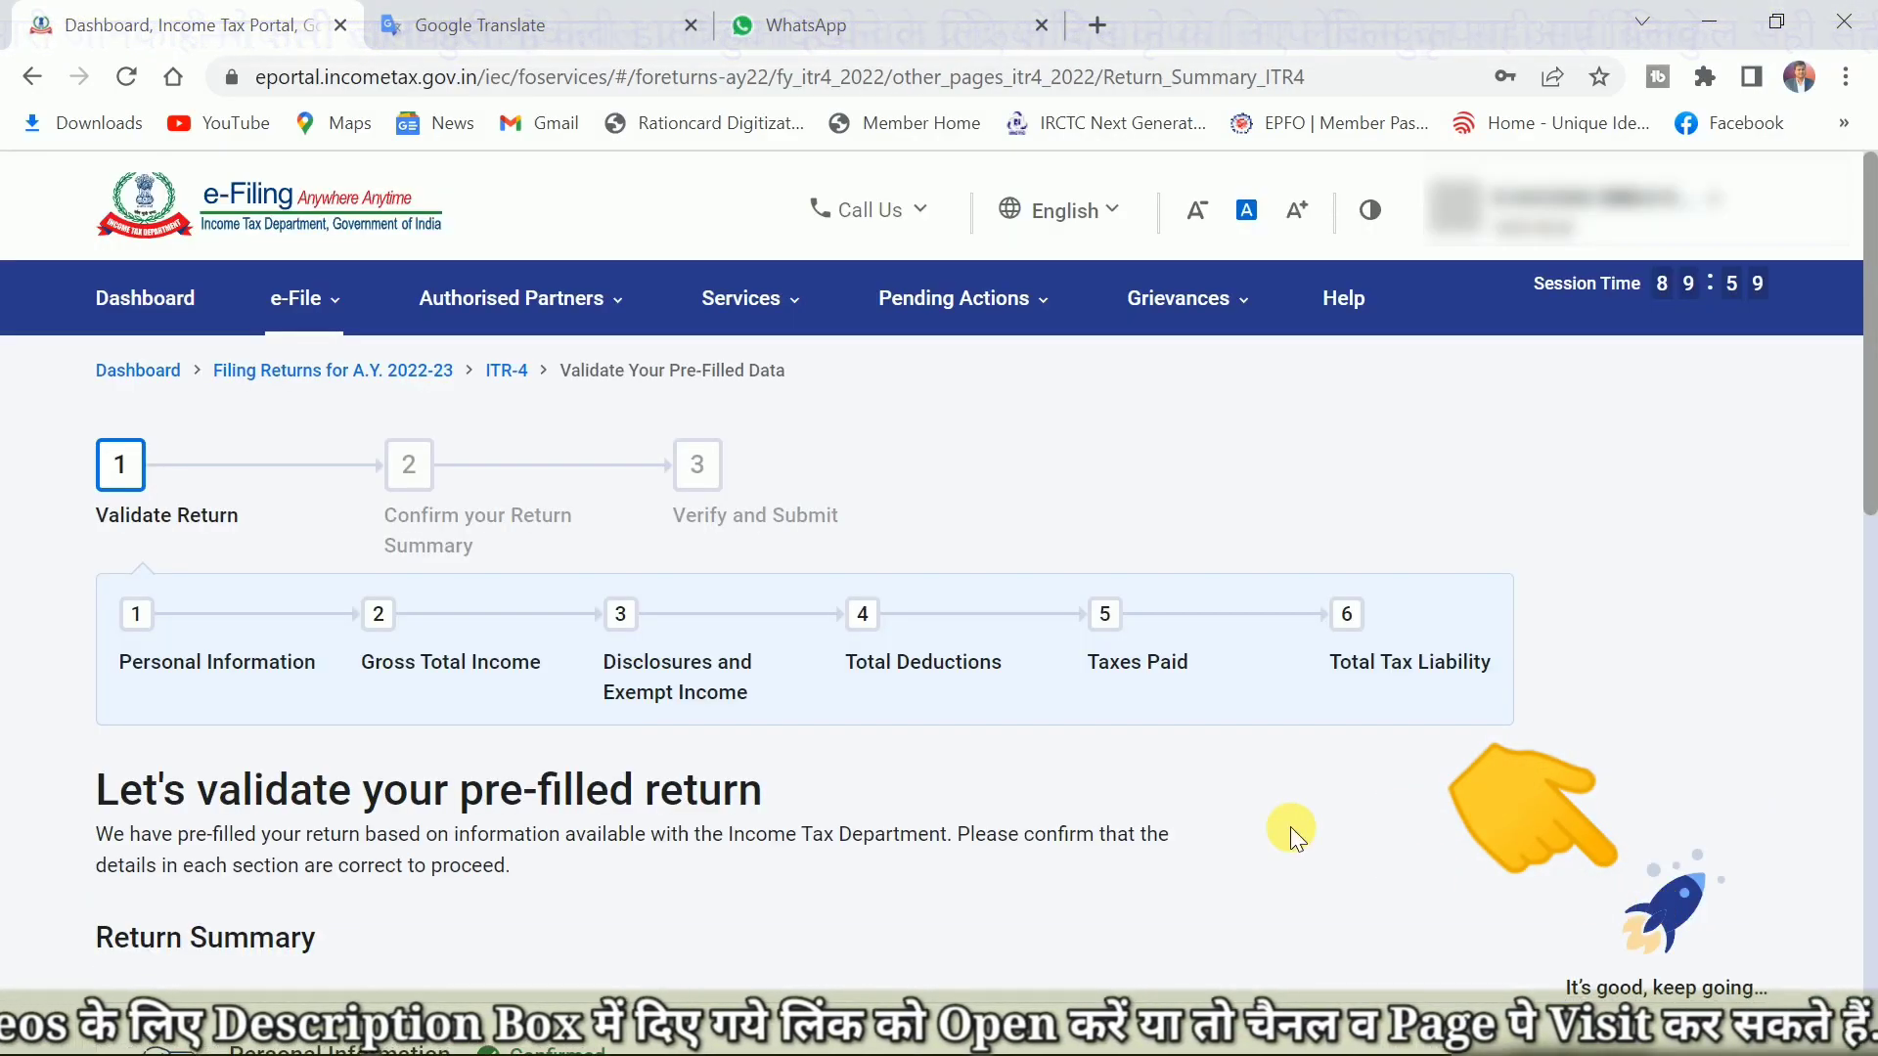
Step: Open the Disclosures and Exempt Income section and start adding the Financial Particulars of the business
{"action": "scroll", "coordinate": [1188, 757], "scroll_direction": "down", "scroll_amount": 5}
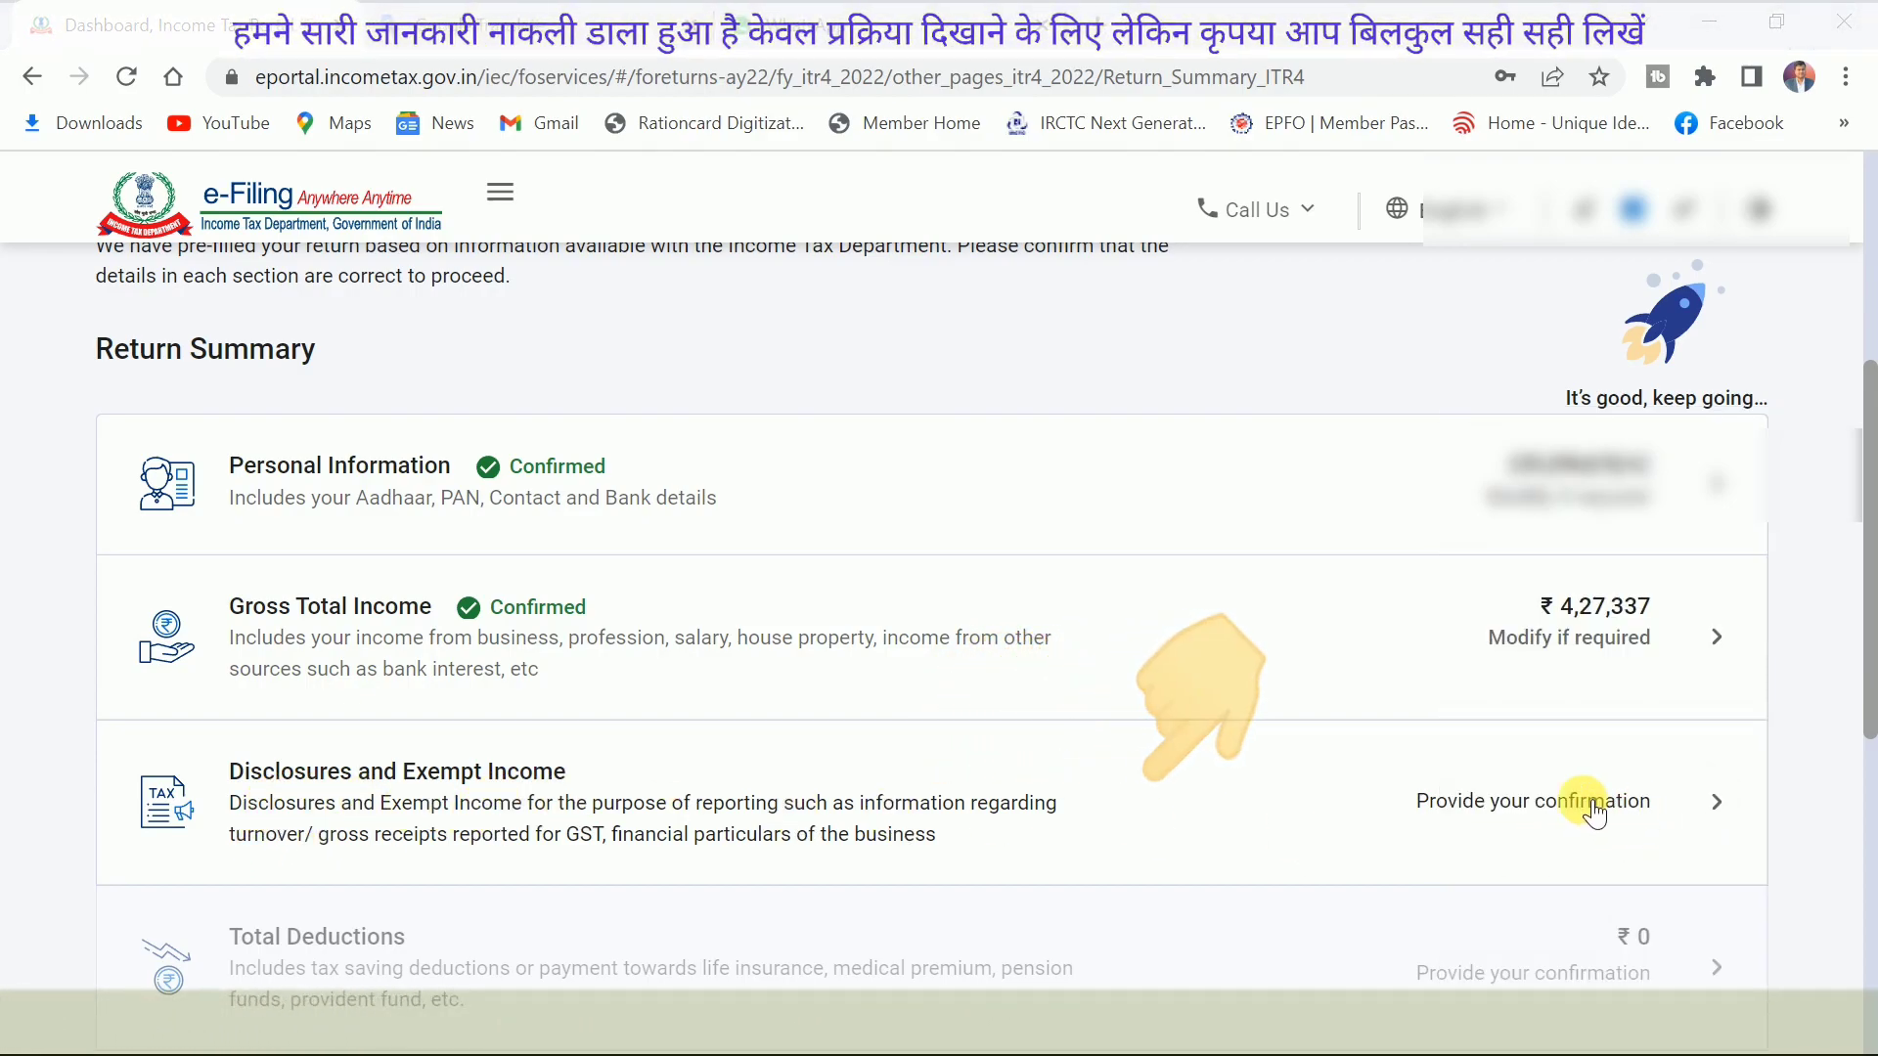
{"action": "left_click", "coordinate": [1526, 801]}
{"action": "left_click_drag", "start_coordinate": [96, 495], "coordinate": [119, 500]}
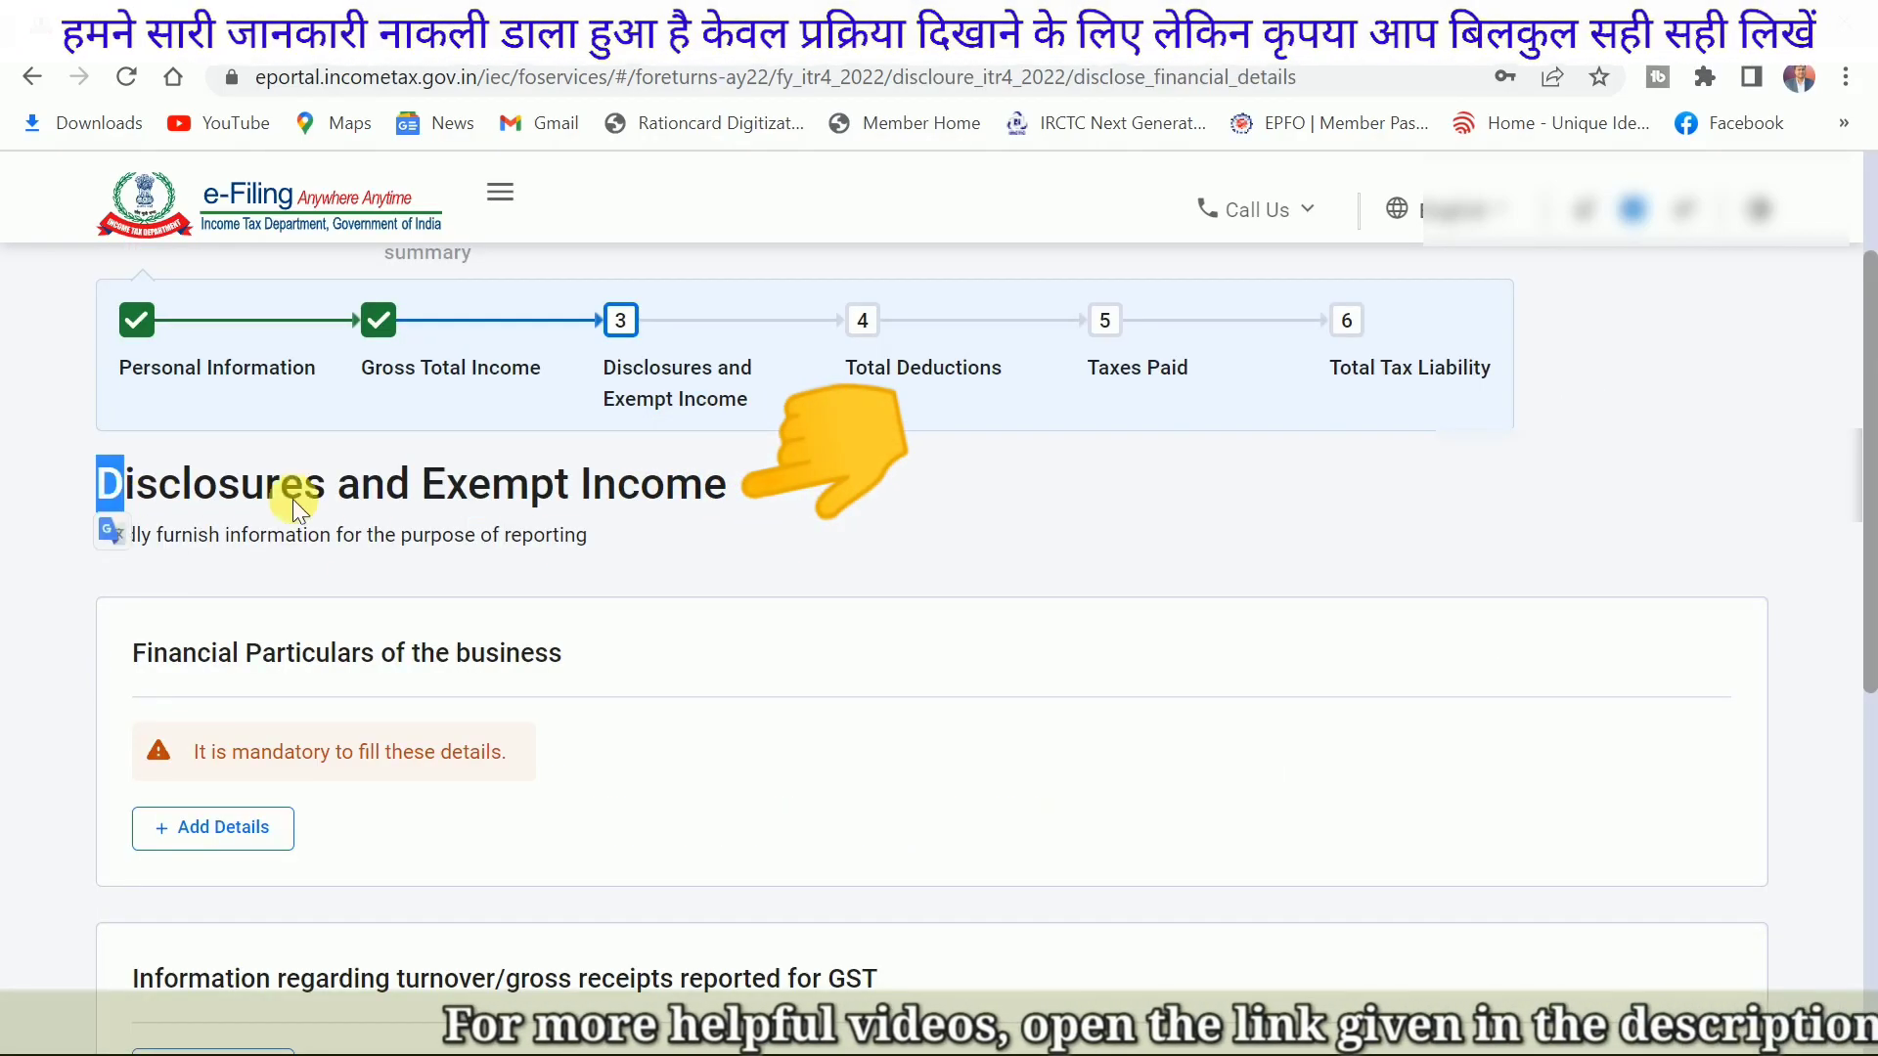
{"action": "left_click_drag", "start_coordinate": [389, 499], "coordinate": [757, 517]}
{"action": "left_click", "coordinate": [388, 590]}
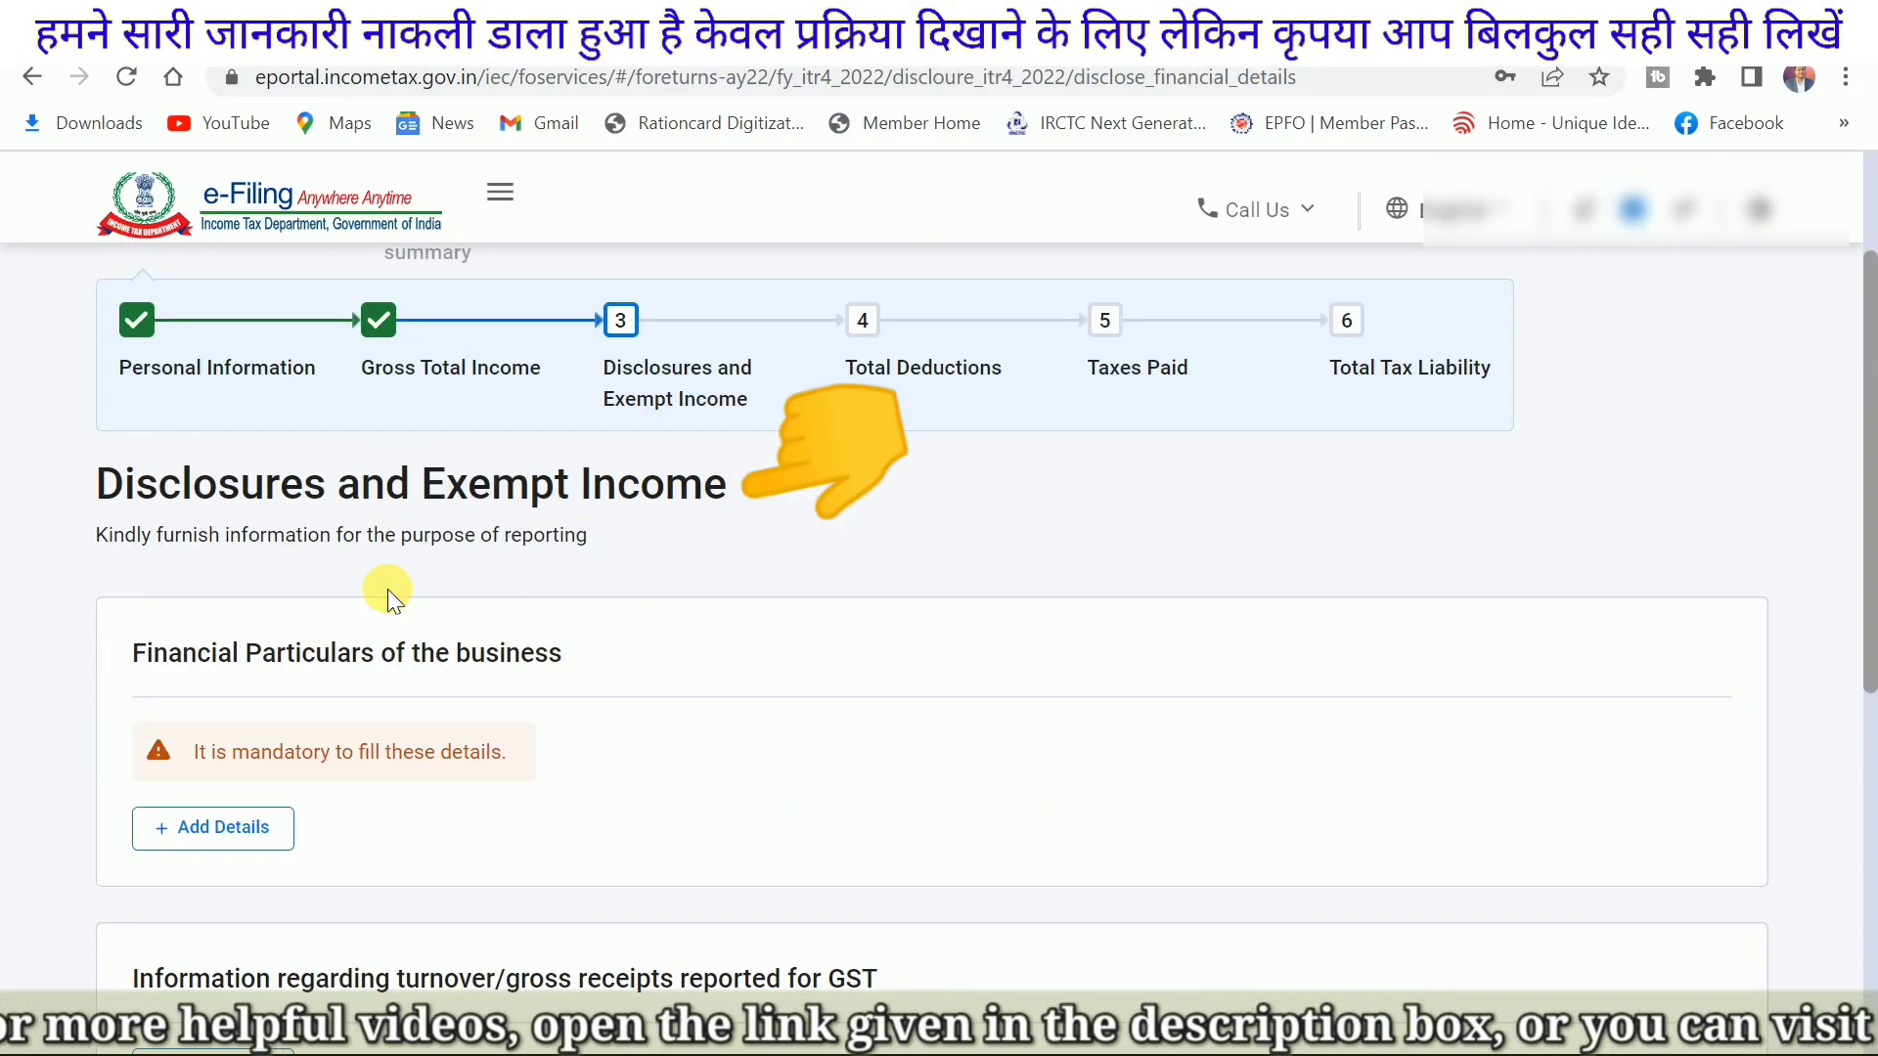
{"action": "scroll", "coordinate": [371, 662], "scroll_direction": "down", "scroll_amount": 2}
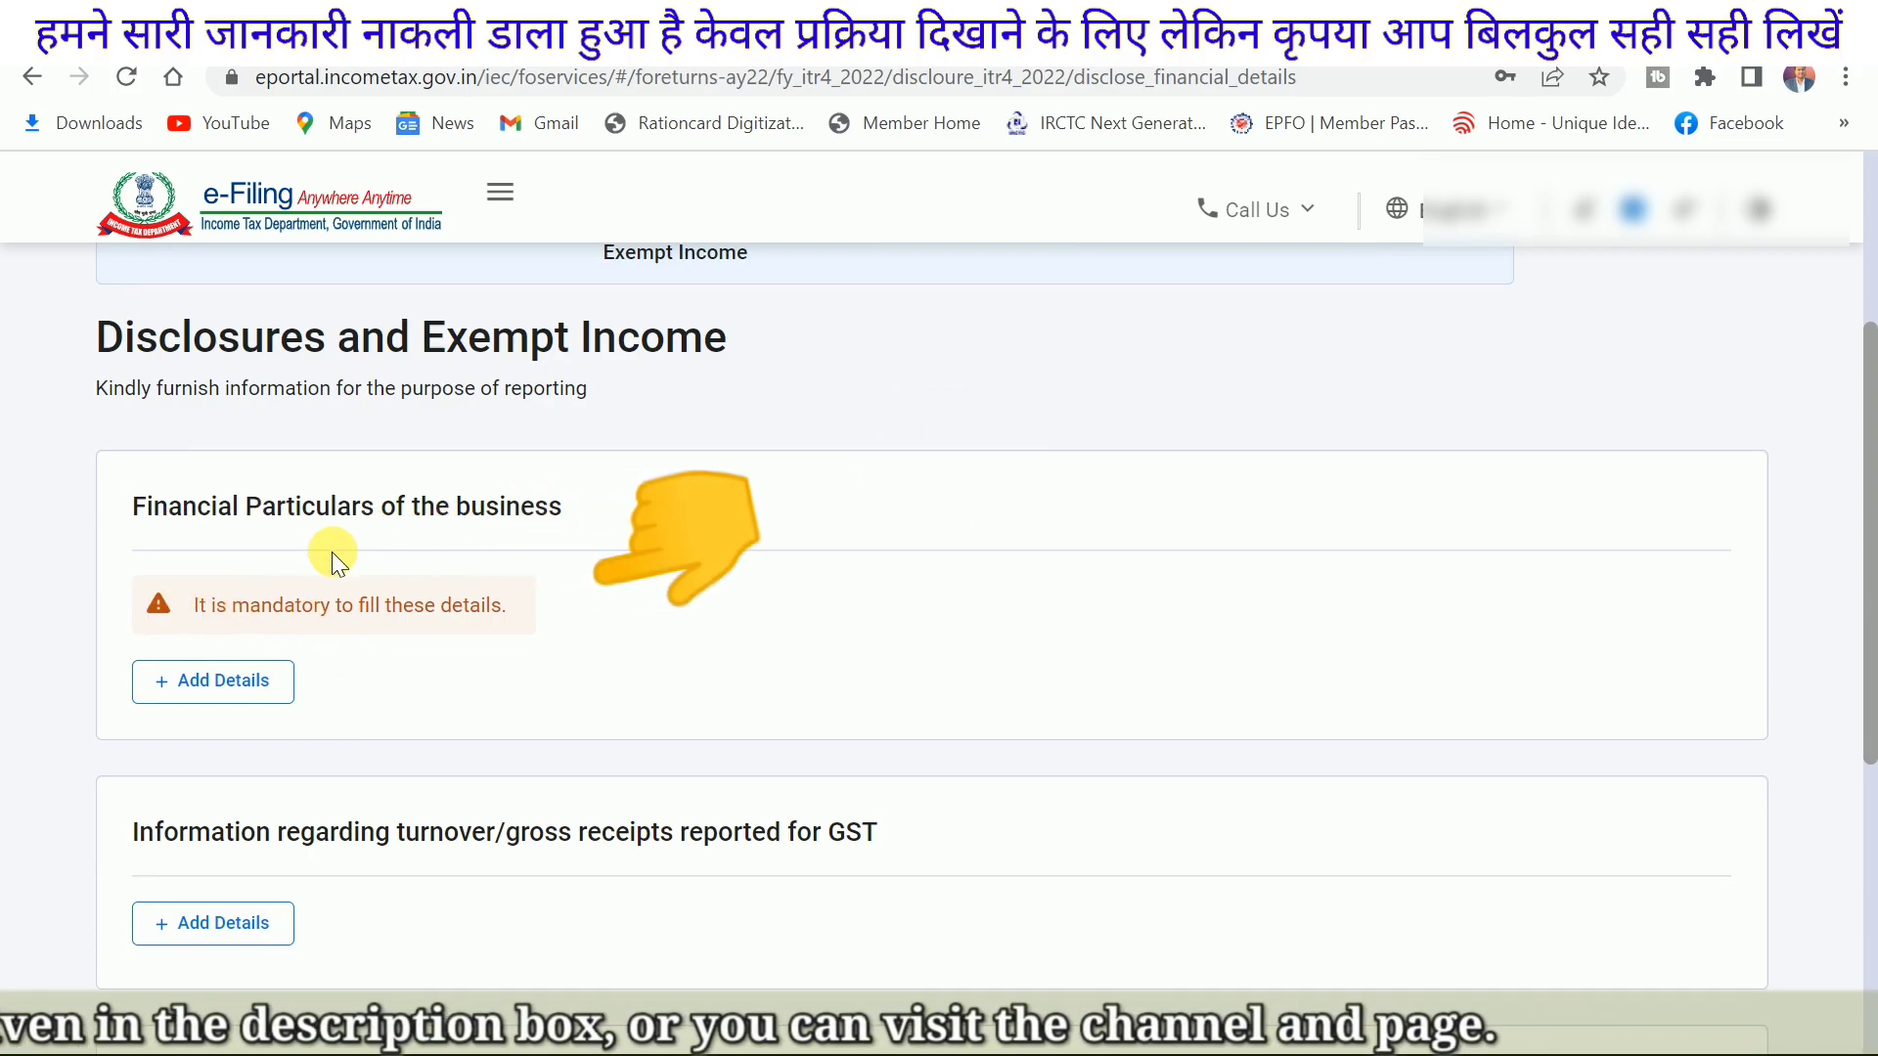
{"action": "left_click", "coordinate": [208, 684]}
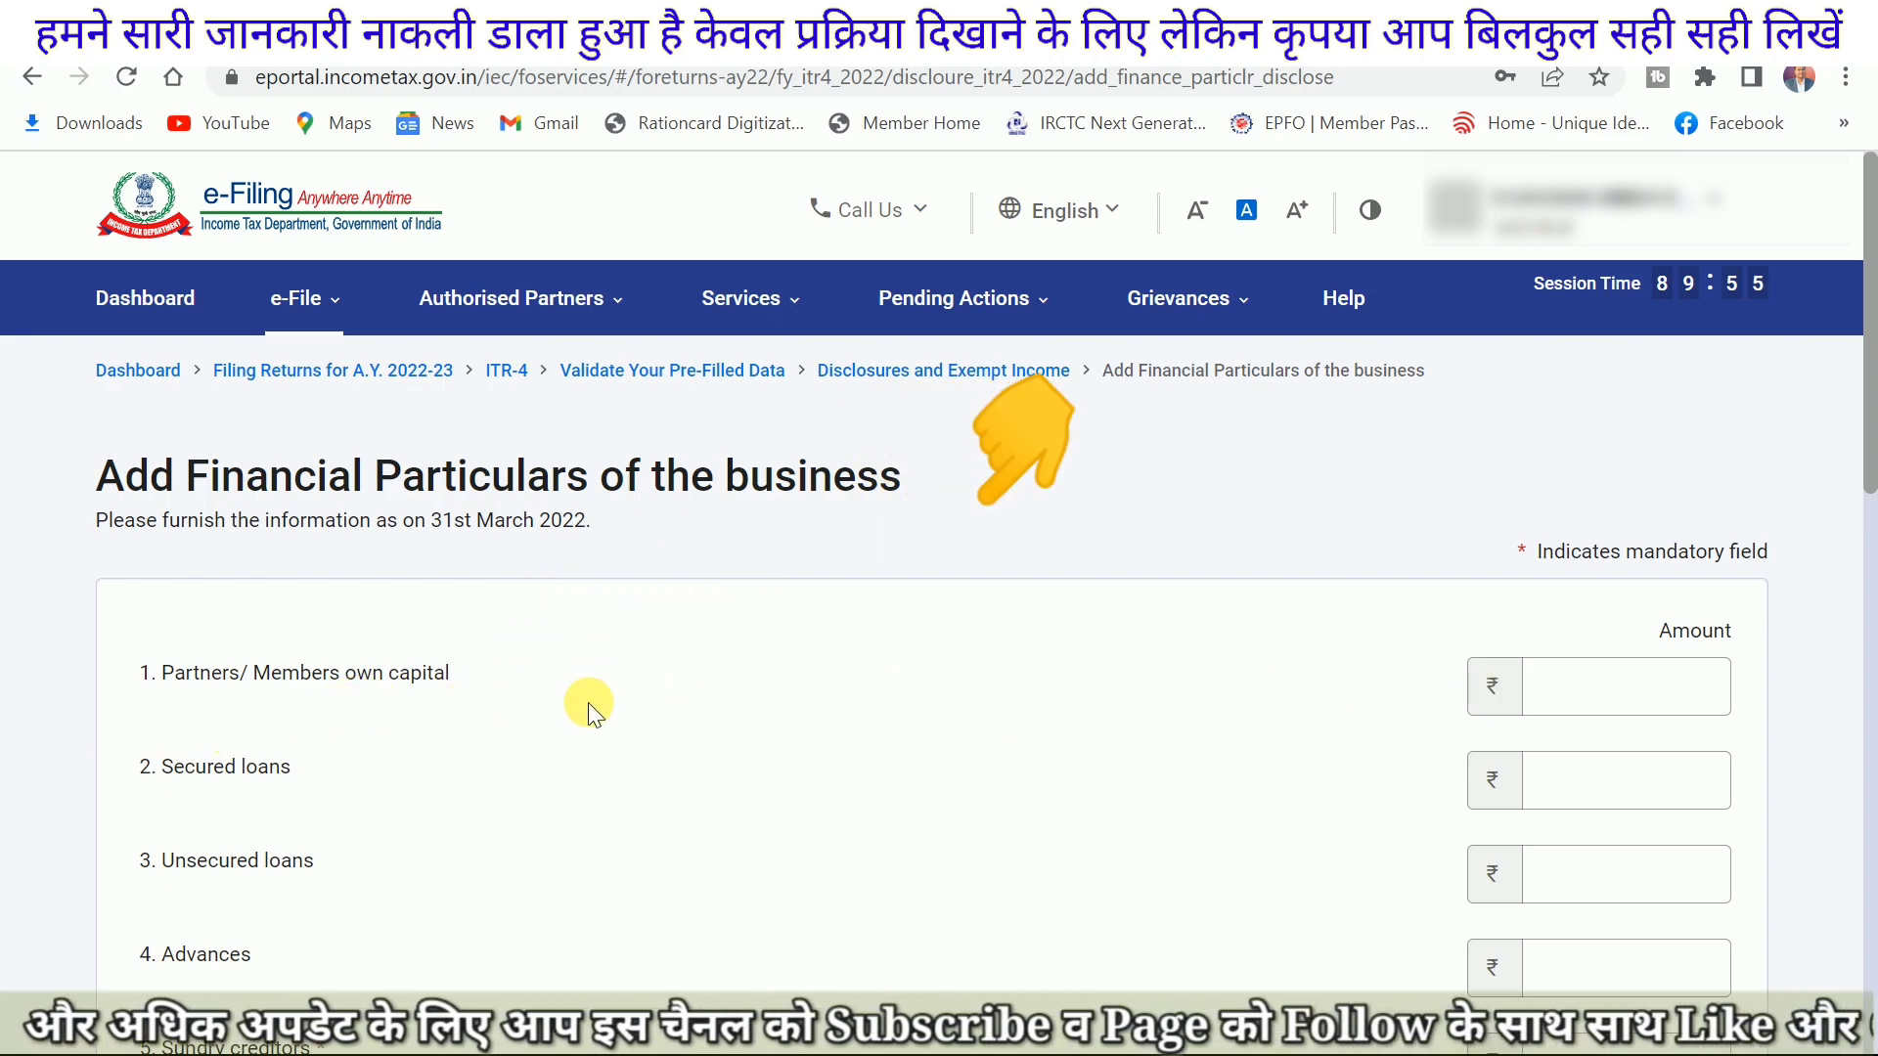
{"action": "left_click", "coordinate": [1533, 694]}
{"action": "type", "text": "1"}
{"action": "scroll", "coordinate": [418, 647], "scroll_direction": "down", "scroll_amount": 2}
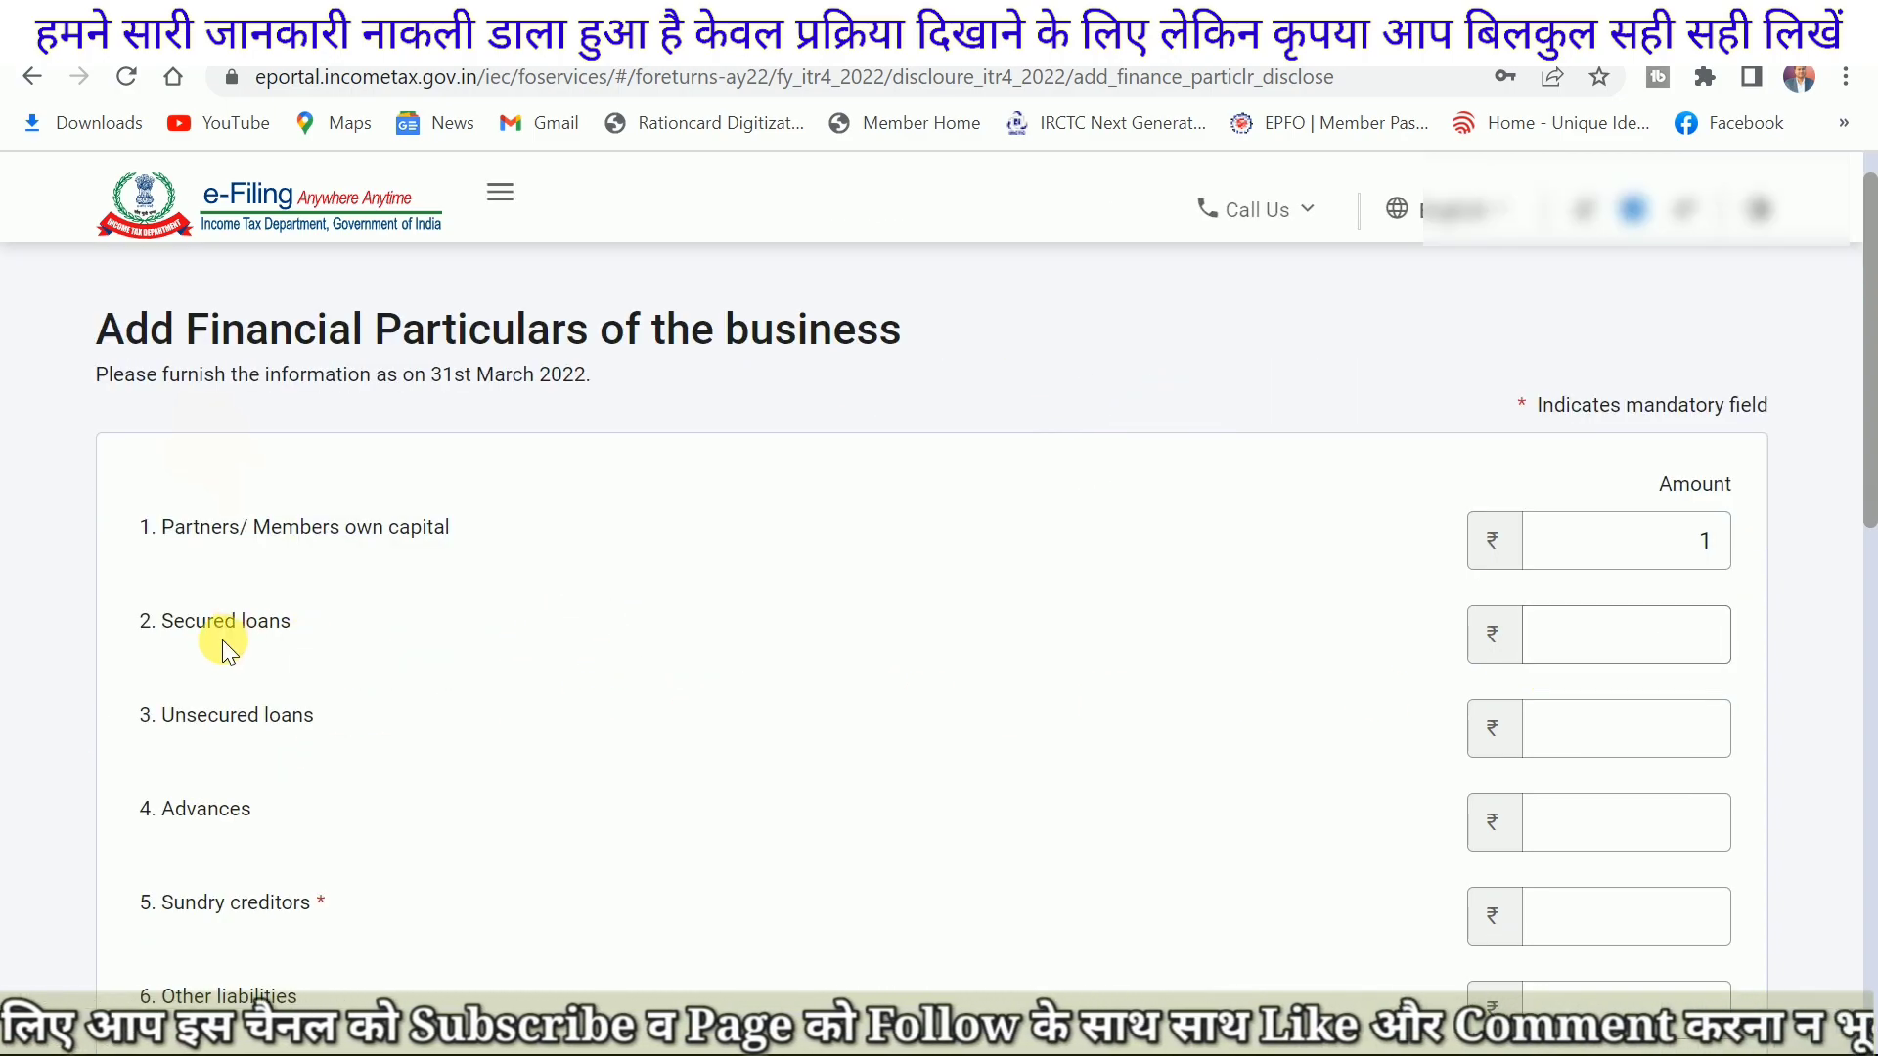
{"action": "left_click", "coordinate": [1592, 652]}
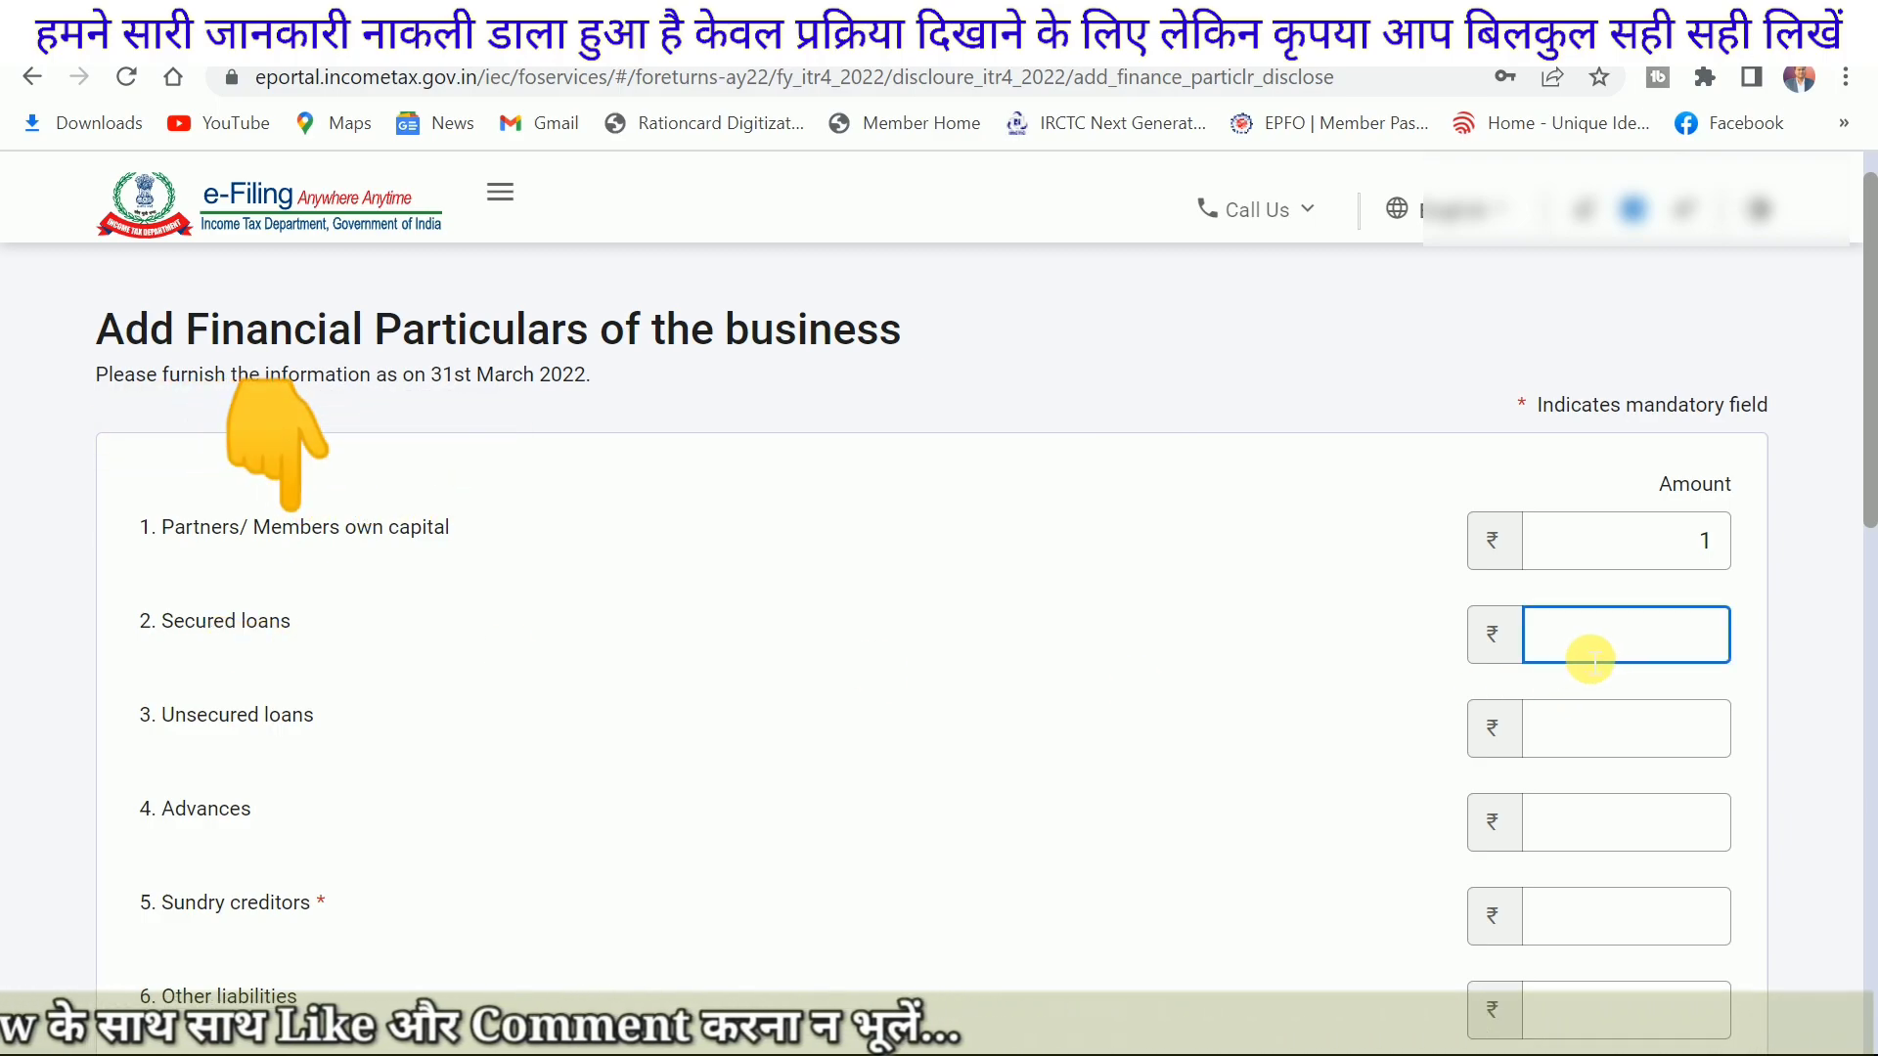
{"action": "scroll", "coordinate": [1619, 674], "scroll_direction": "down", "scroll_amount": 3}
{"action": "scroll", "coordinate": [1620, 674], "scroll_direction": "up", "scroll_amount": 3}
{"action": "scroll", "coordinate": [1621, 675], "scroll_direction": "down", "scroll_amount": 5}
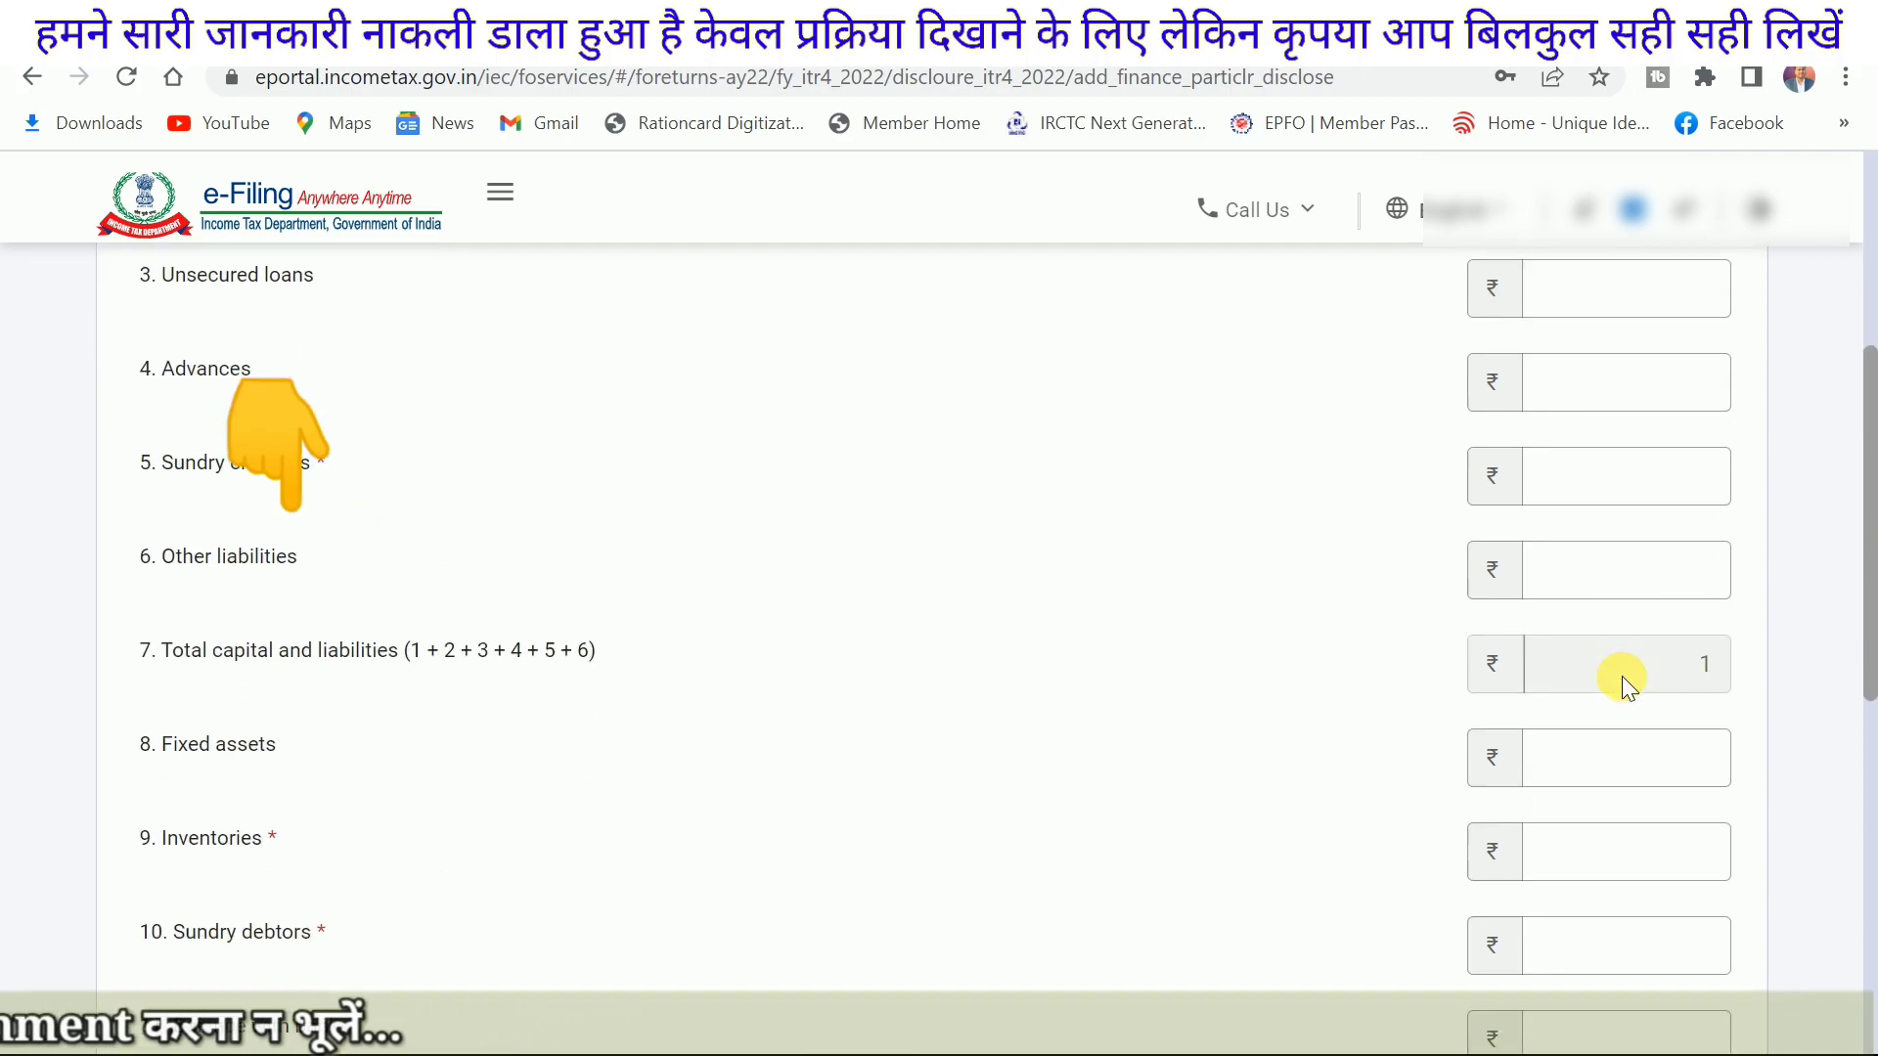
{"action": "scroll", "coordinate": [405, 876], "scroll_direction": "up", "scroll_amount": 2}
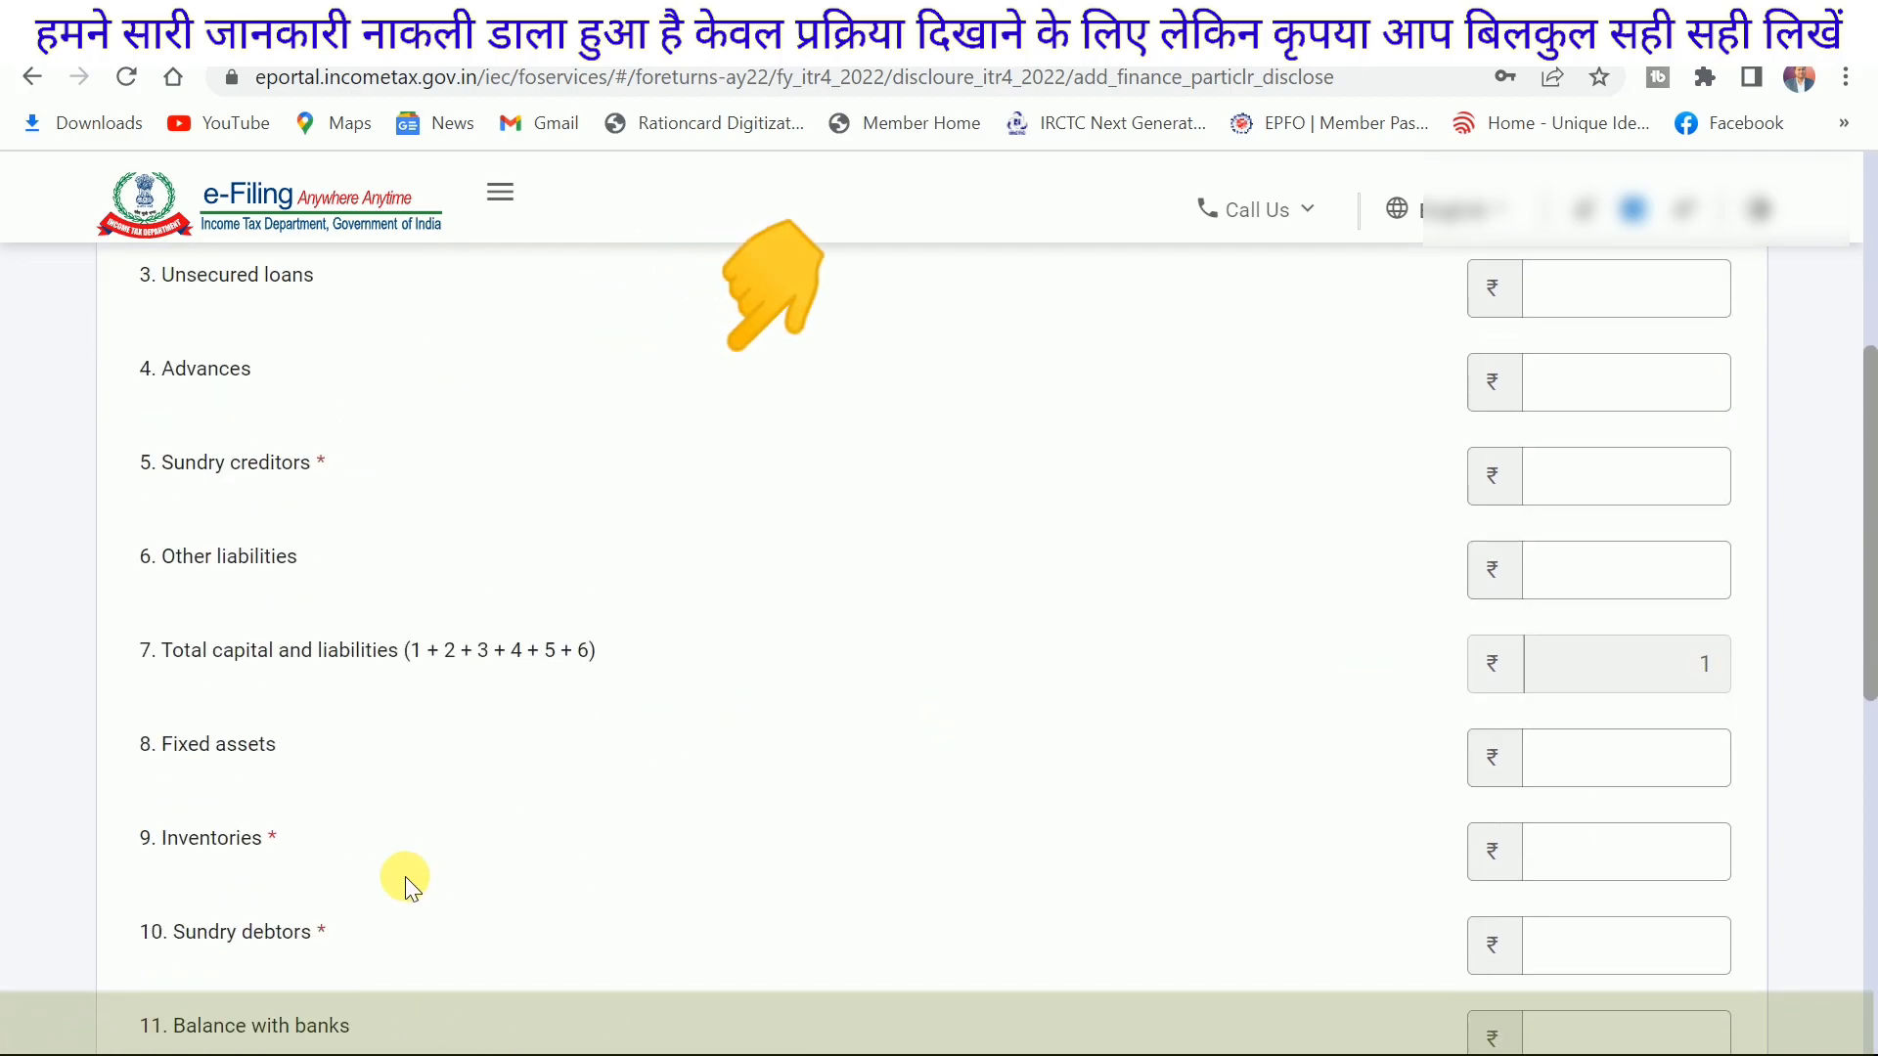
{"action": "scroll", "coordinate": [334, 787], "scroll_direction": "up", "scroll_amount": 3}
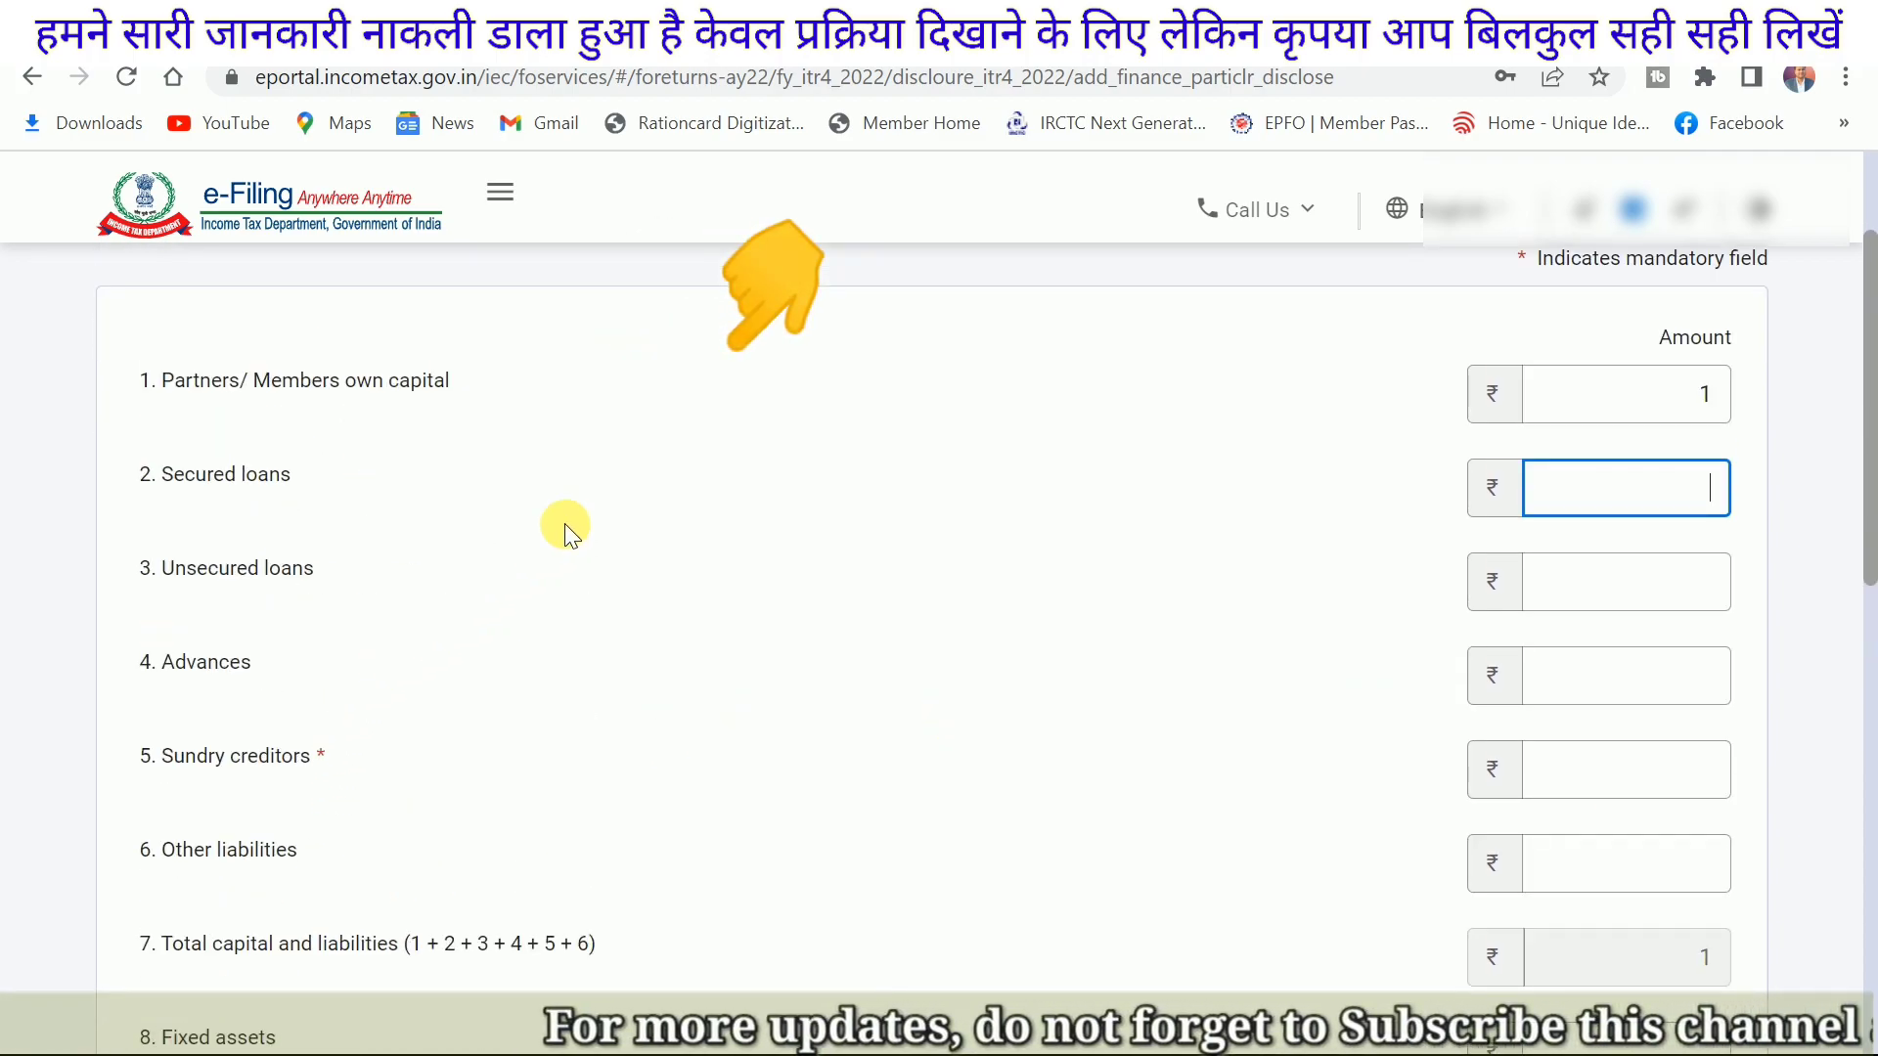
{"action": "left_click_drag", "start_coordinate": [1697, 390], "coordinate": [1732, 401]}
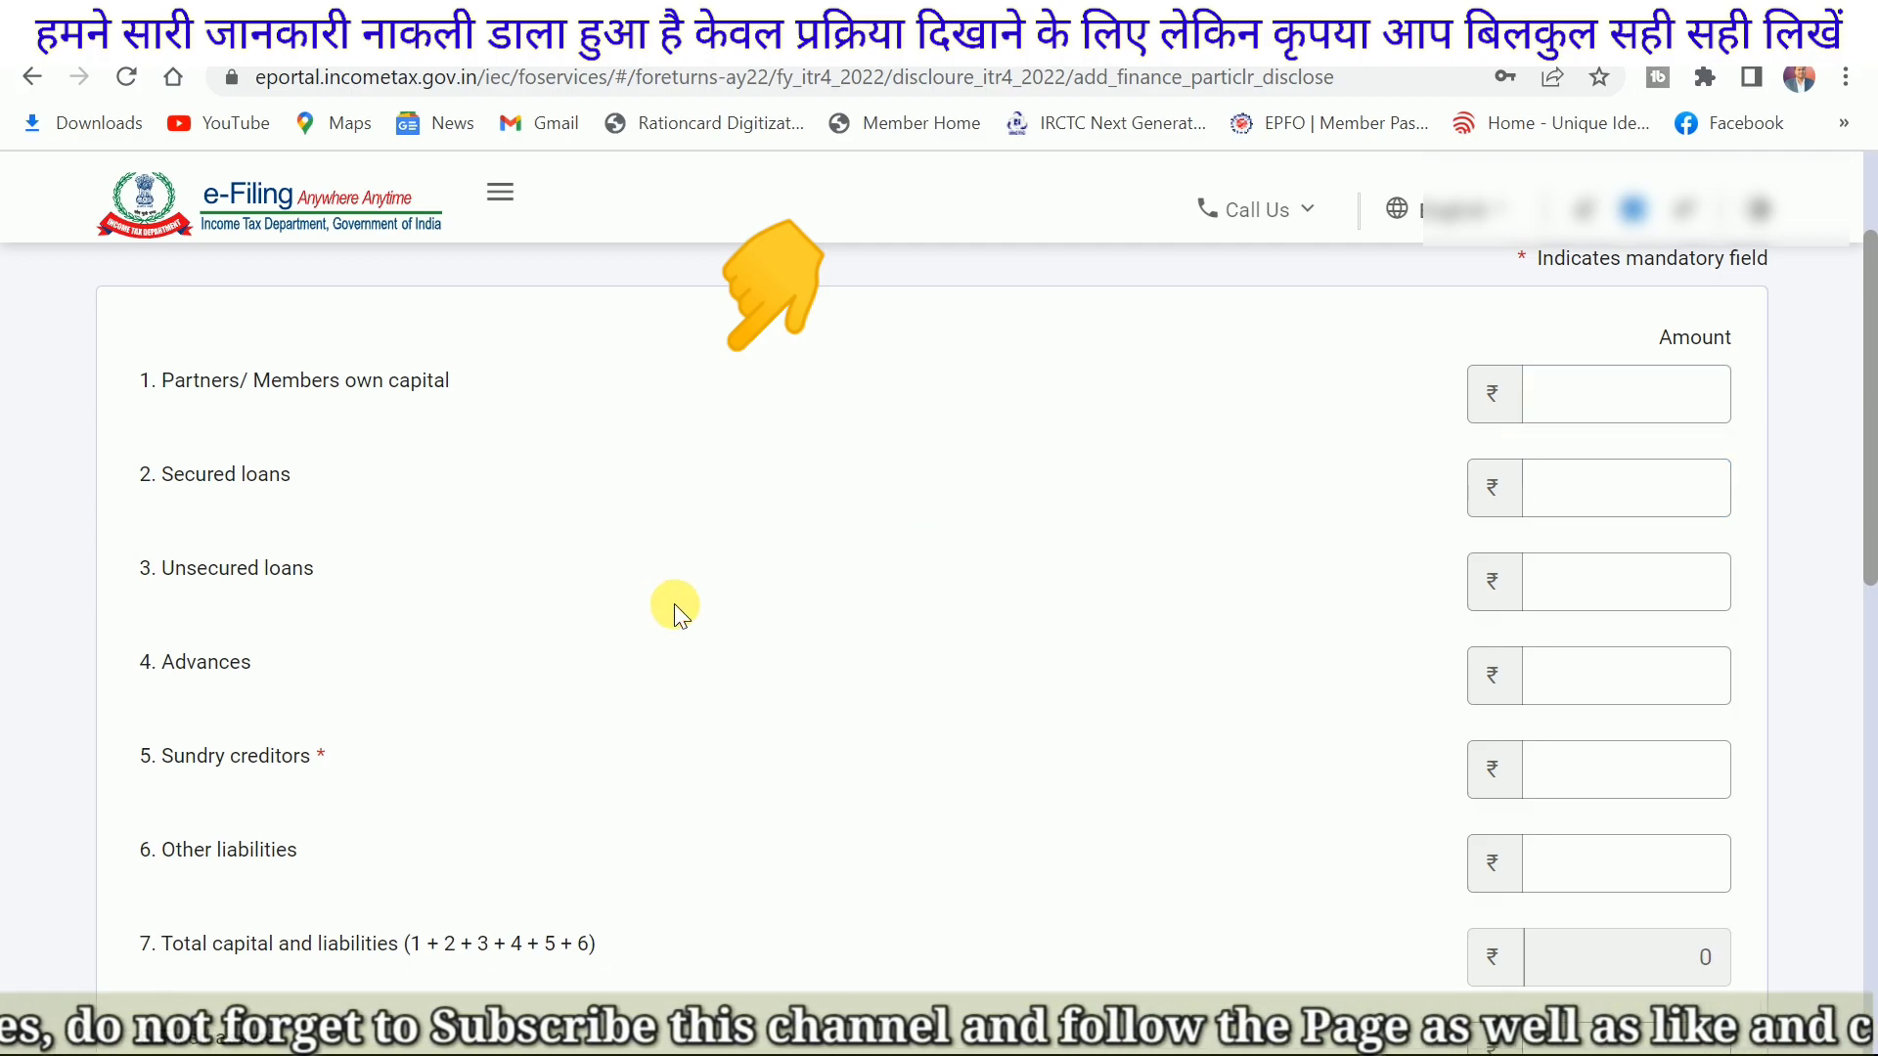
Step: Enter 0 for sundry creditors, inventories and sundry debtors in the business's financial particulars
{"action": "scroll", "coordinate": [673, 604], "scroll_direction": "down", "scroll_amount": 3}
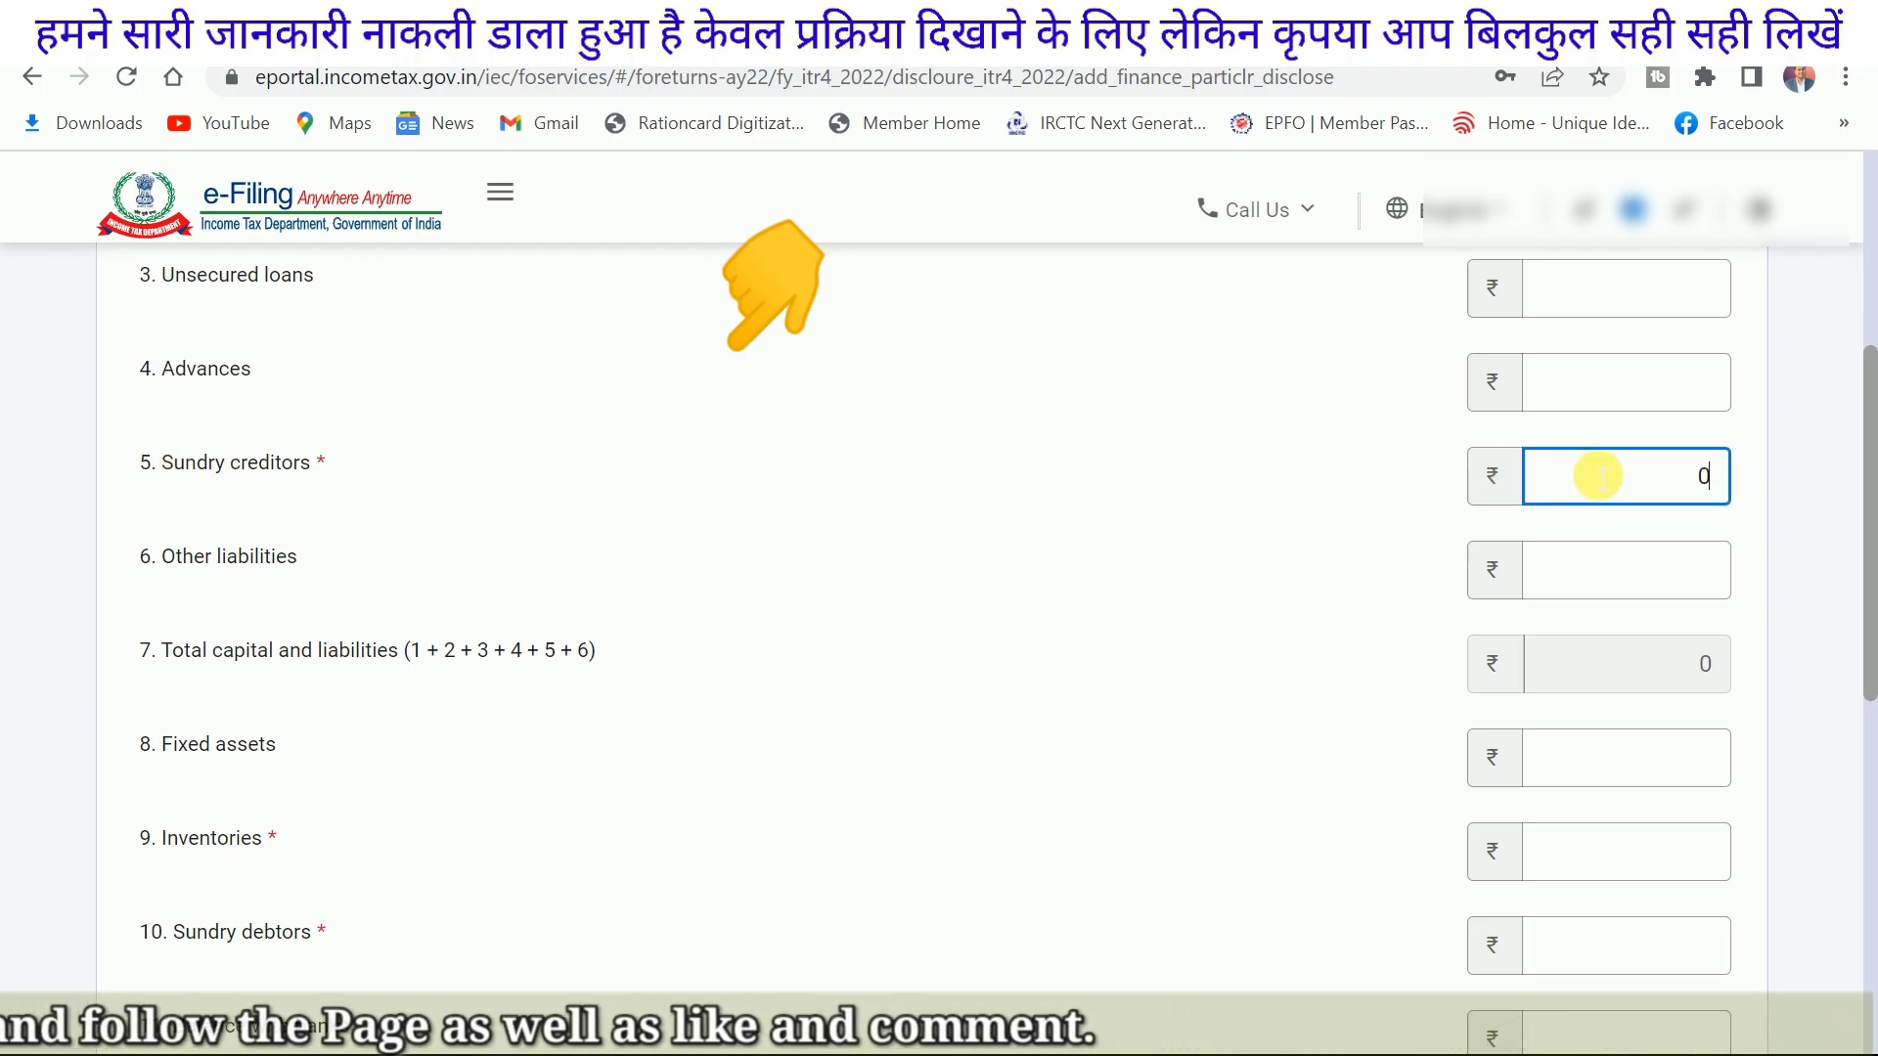
{"action": "left_click", "coordinate": [1225, 542]}
{"action": "scroll", "coordinate": [909, 583], "scroll_direction": "down", "scroll_amount": 2}
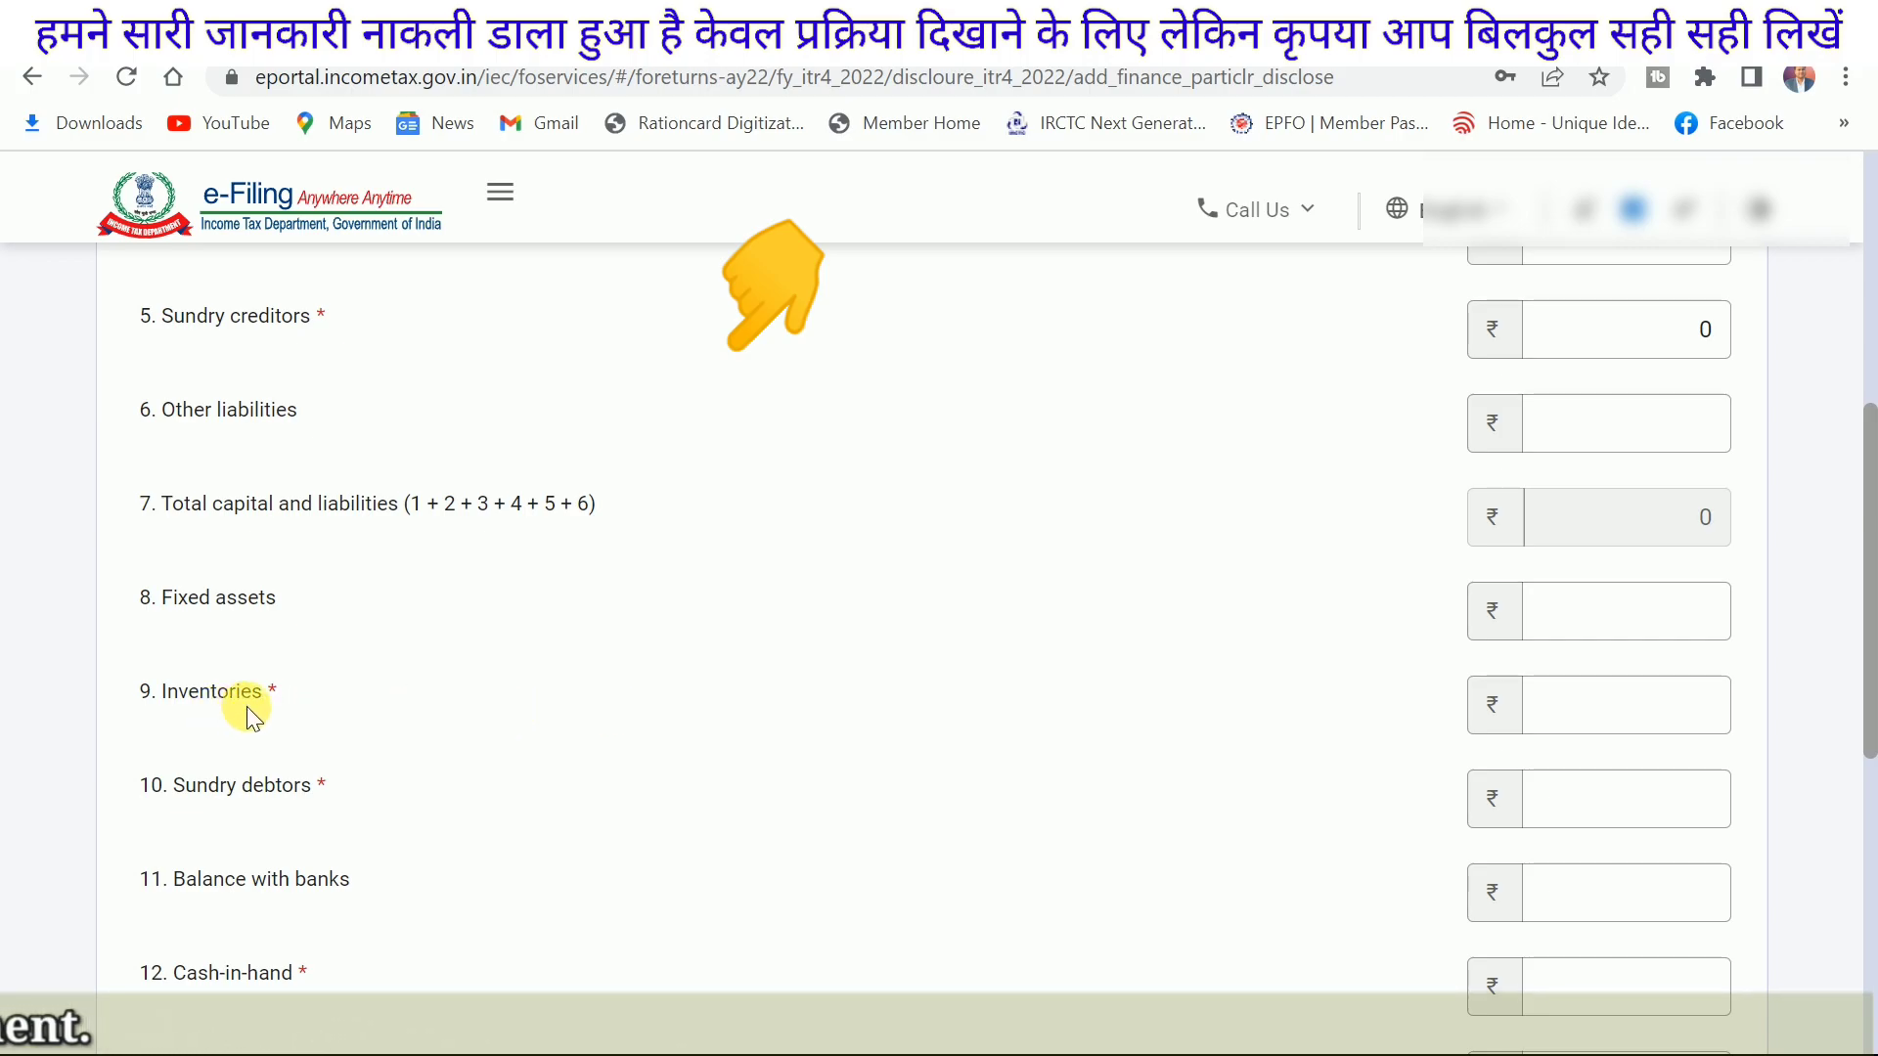
{"action": "left_click", "coordinate": [1569, 719]}
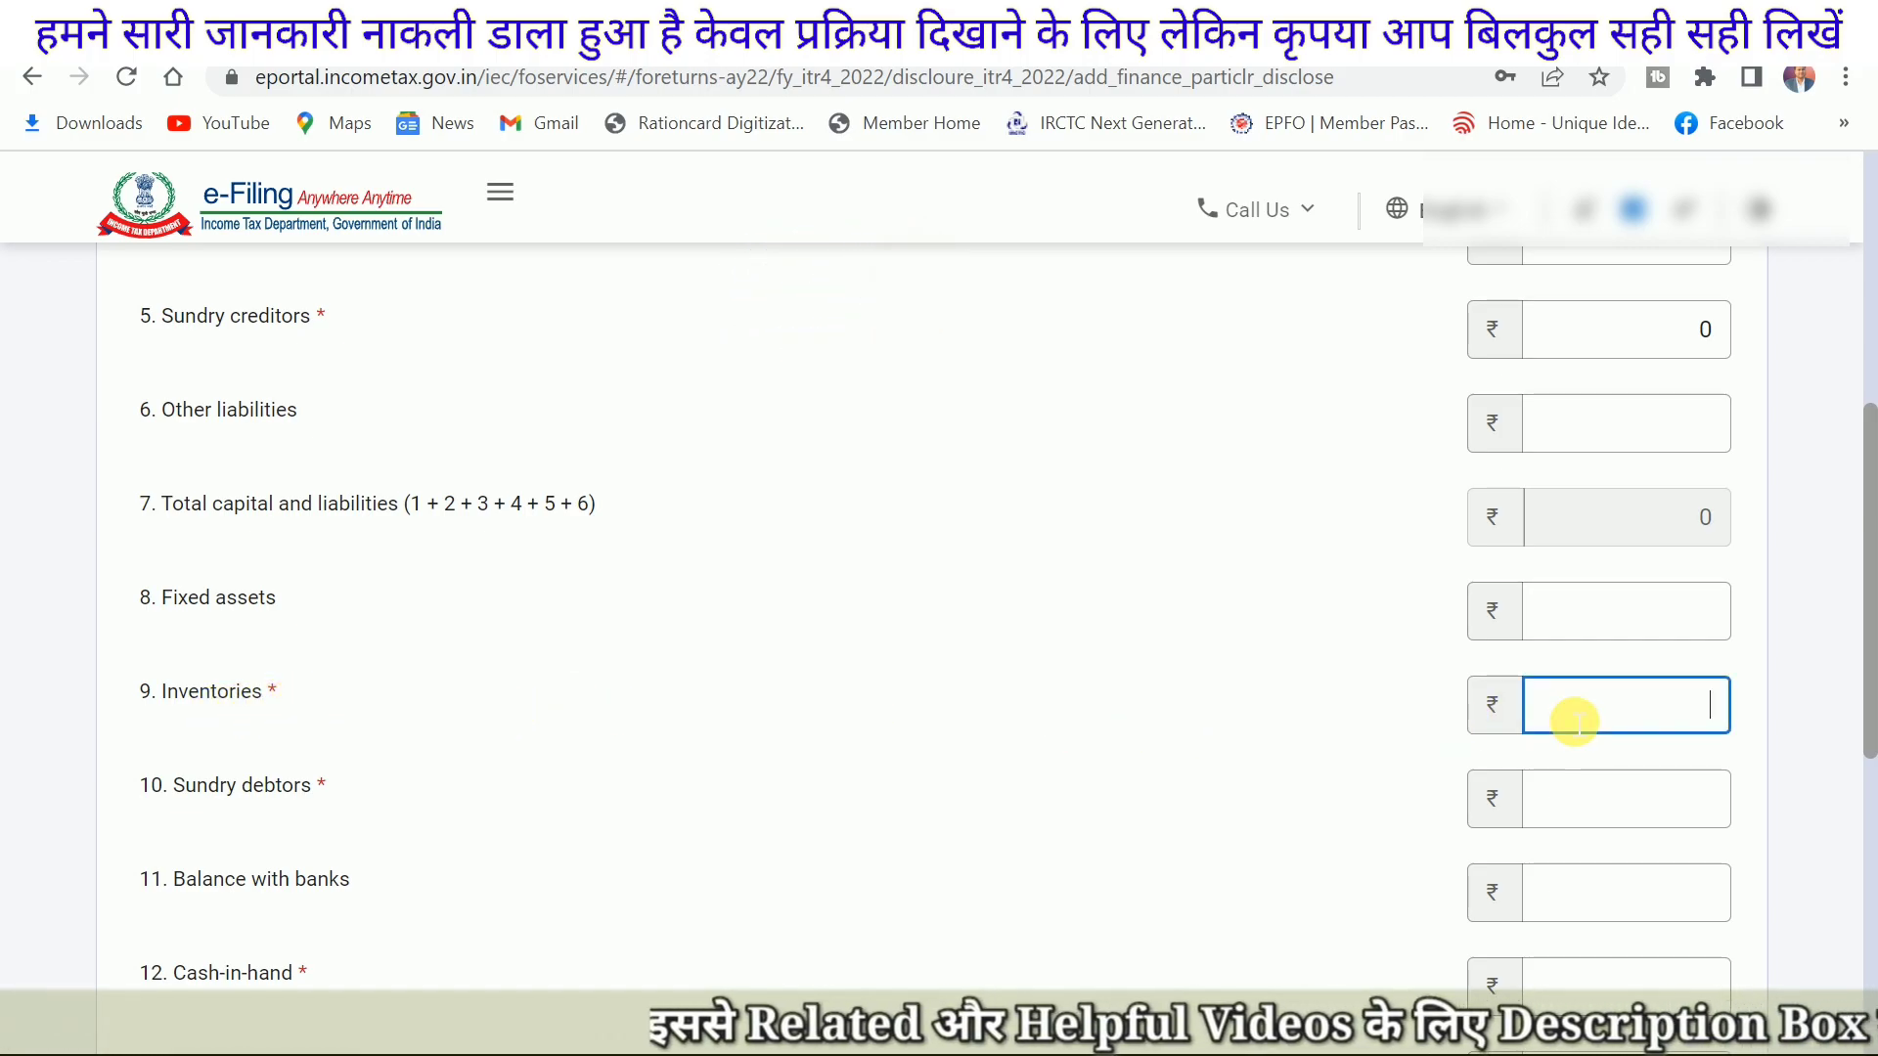
{"action": "type", "text": "0"}
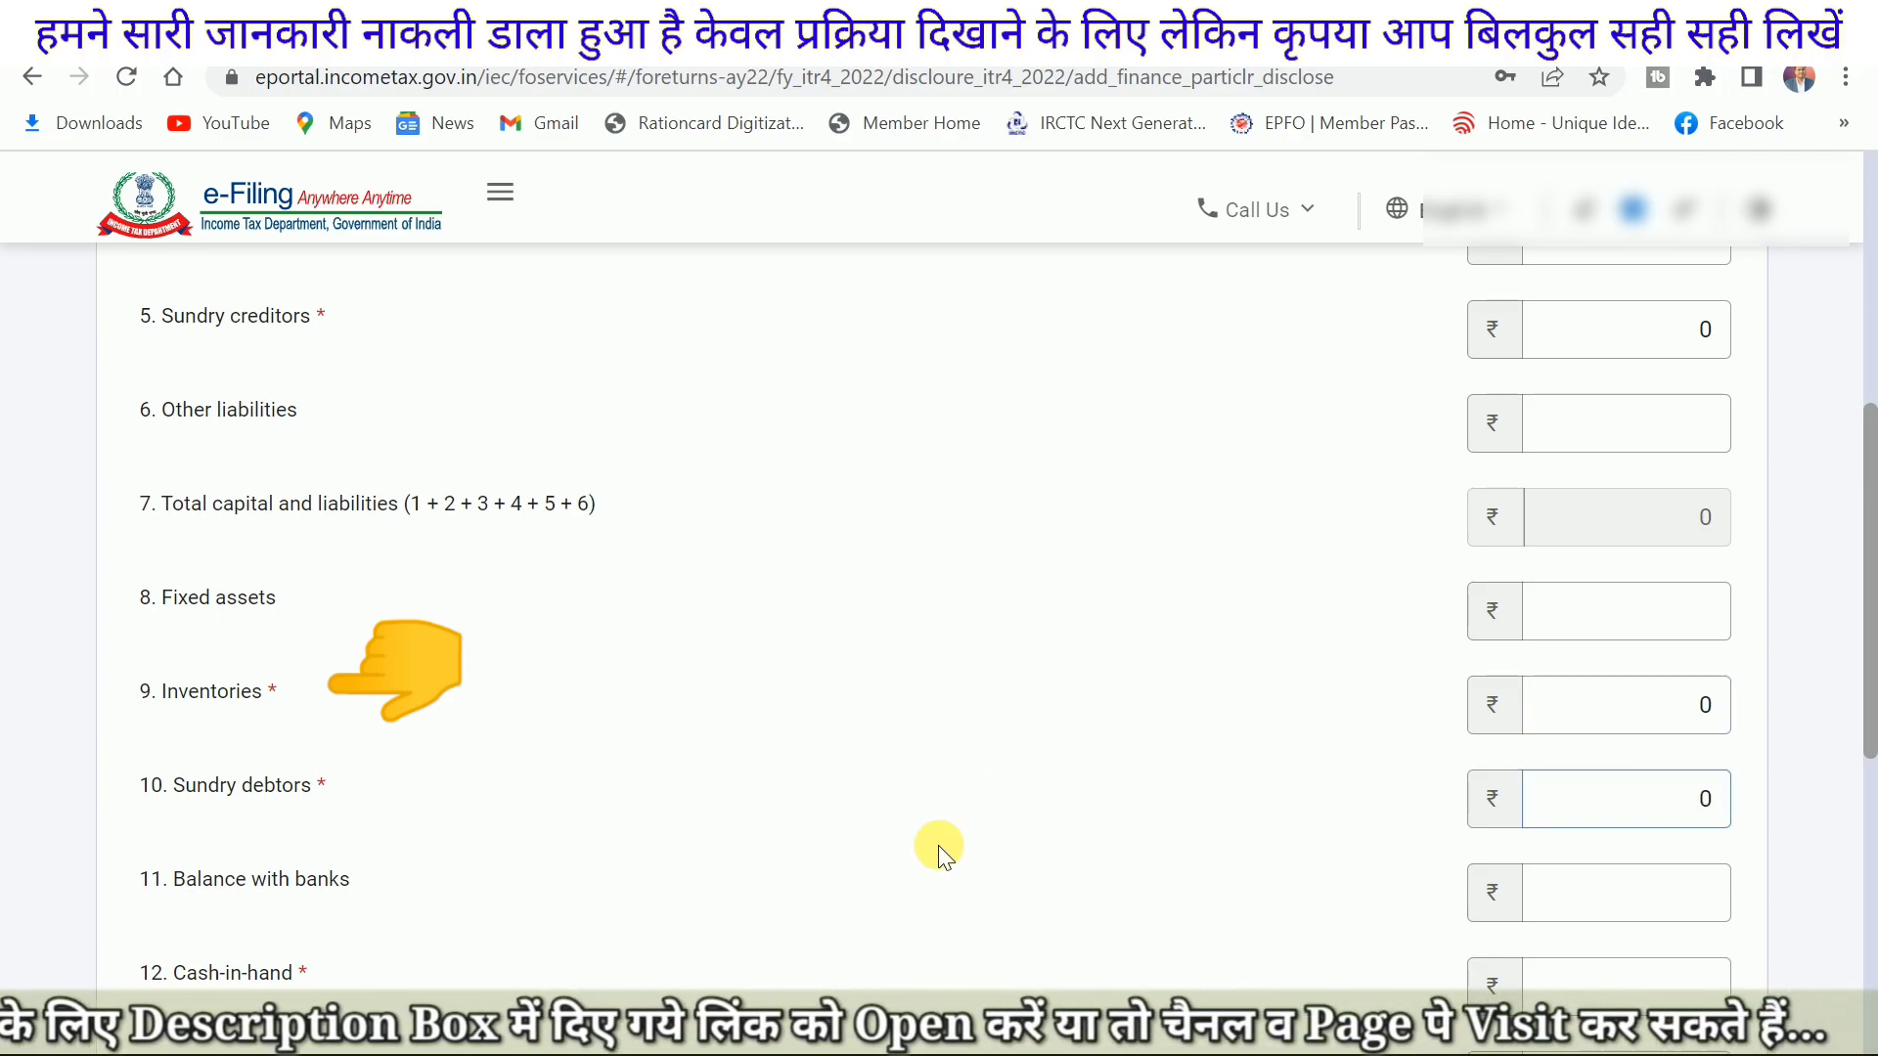
Step: Enter 10,000 as the cash-in-hand amount among the business assets
{"action": "scroll", "coordinate": [966, 839], "scroll_direction": "down", "scroll_amount": 3}
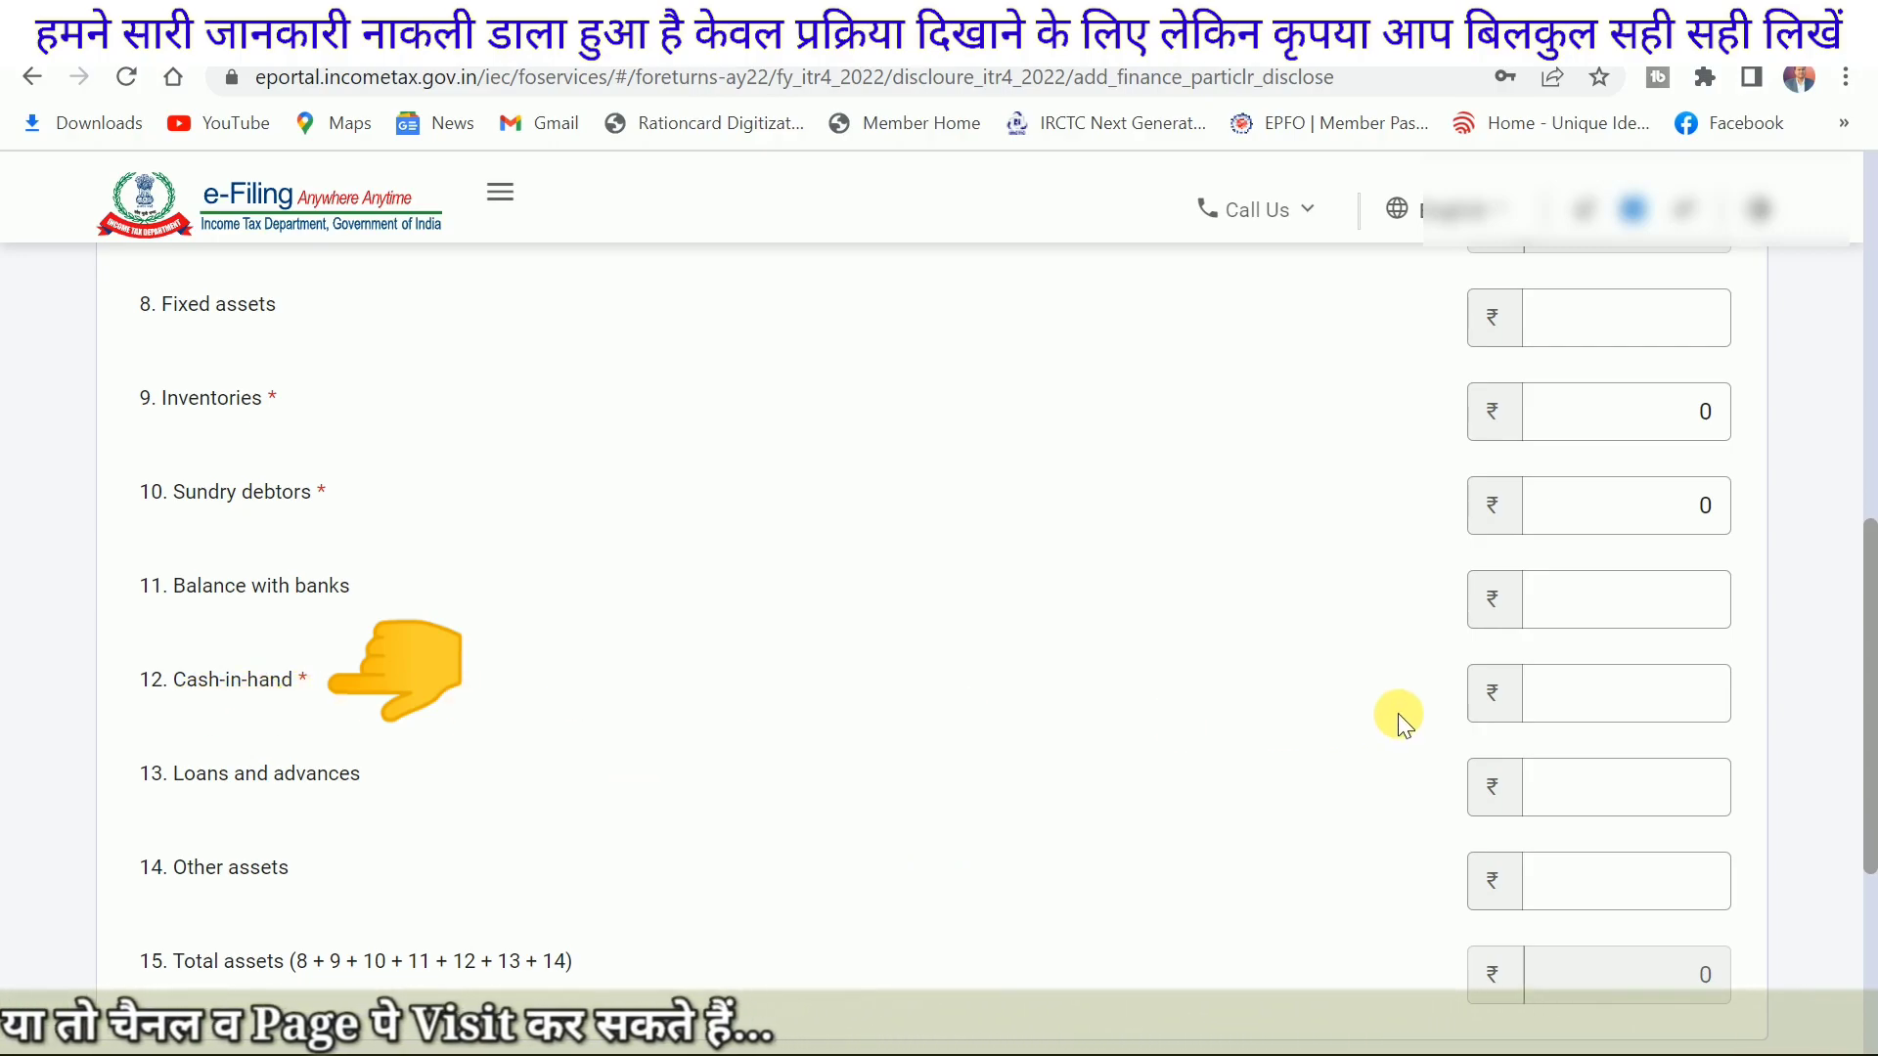
{"action": "left_click", "coordinate": [1577, 712]}
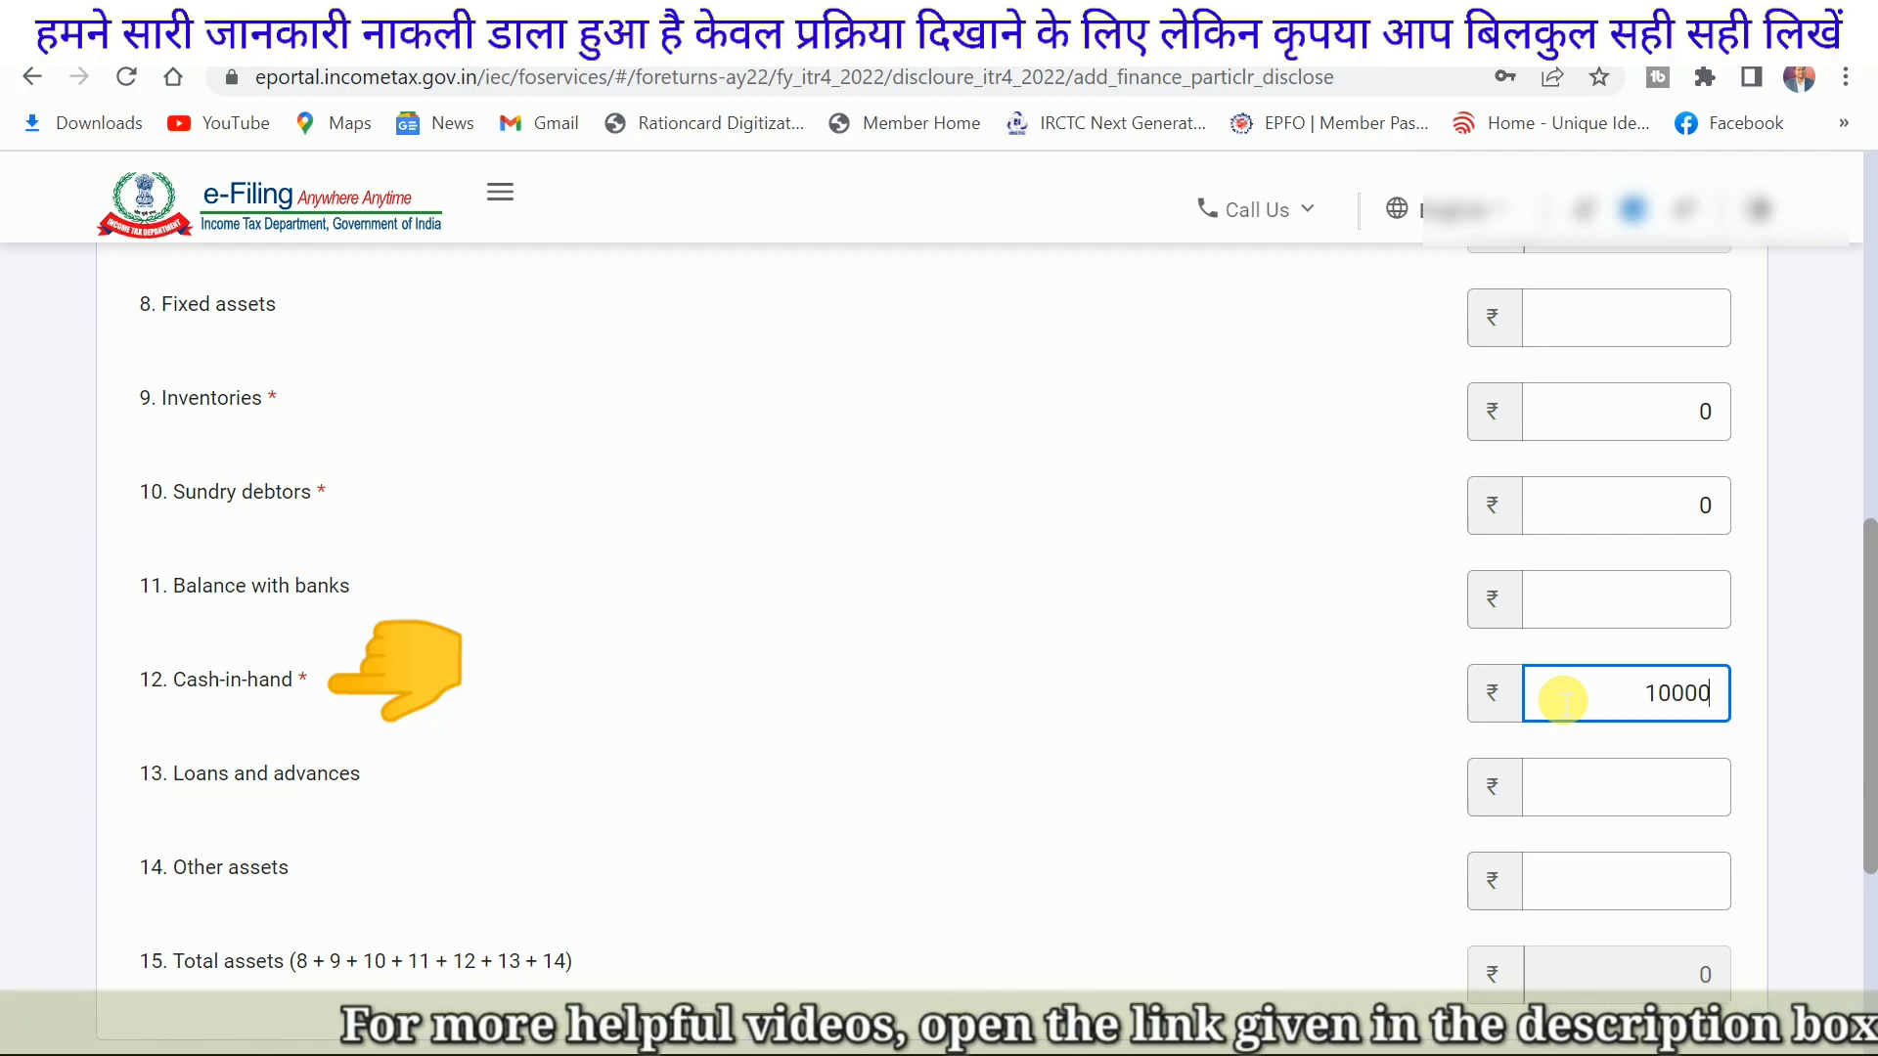
{"action": "left_click", "coordinate": [788, 722]}
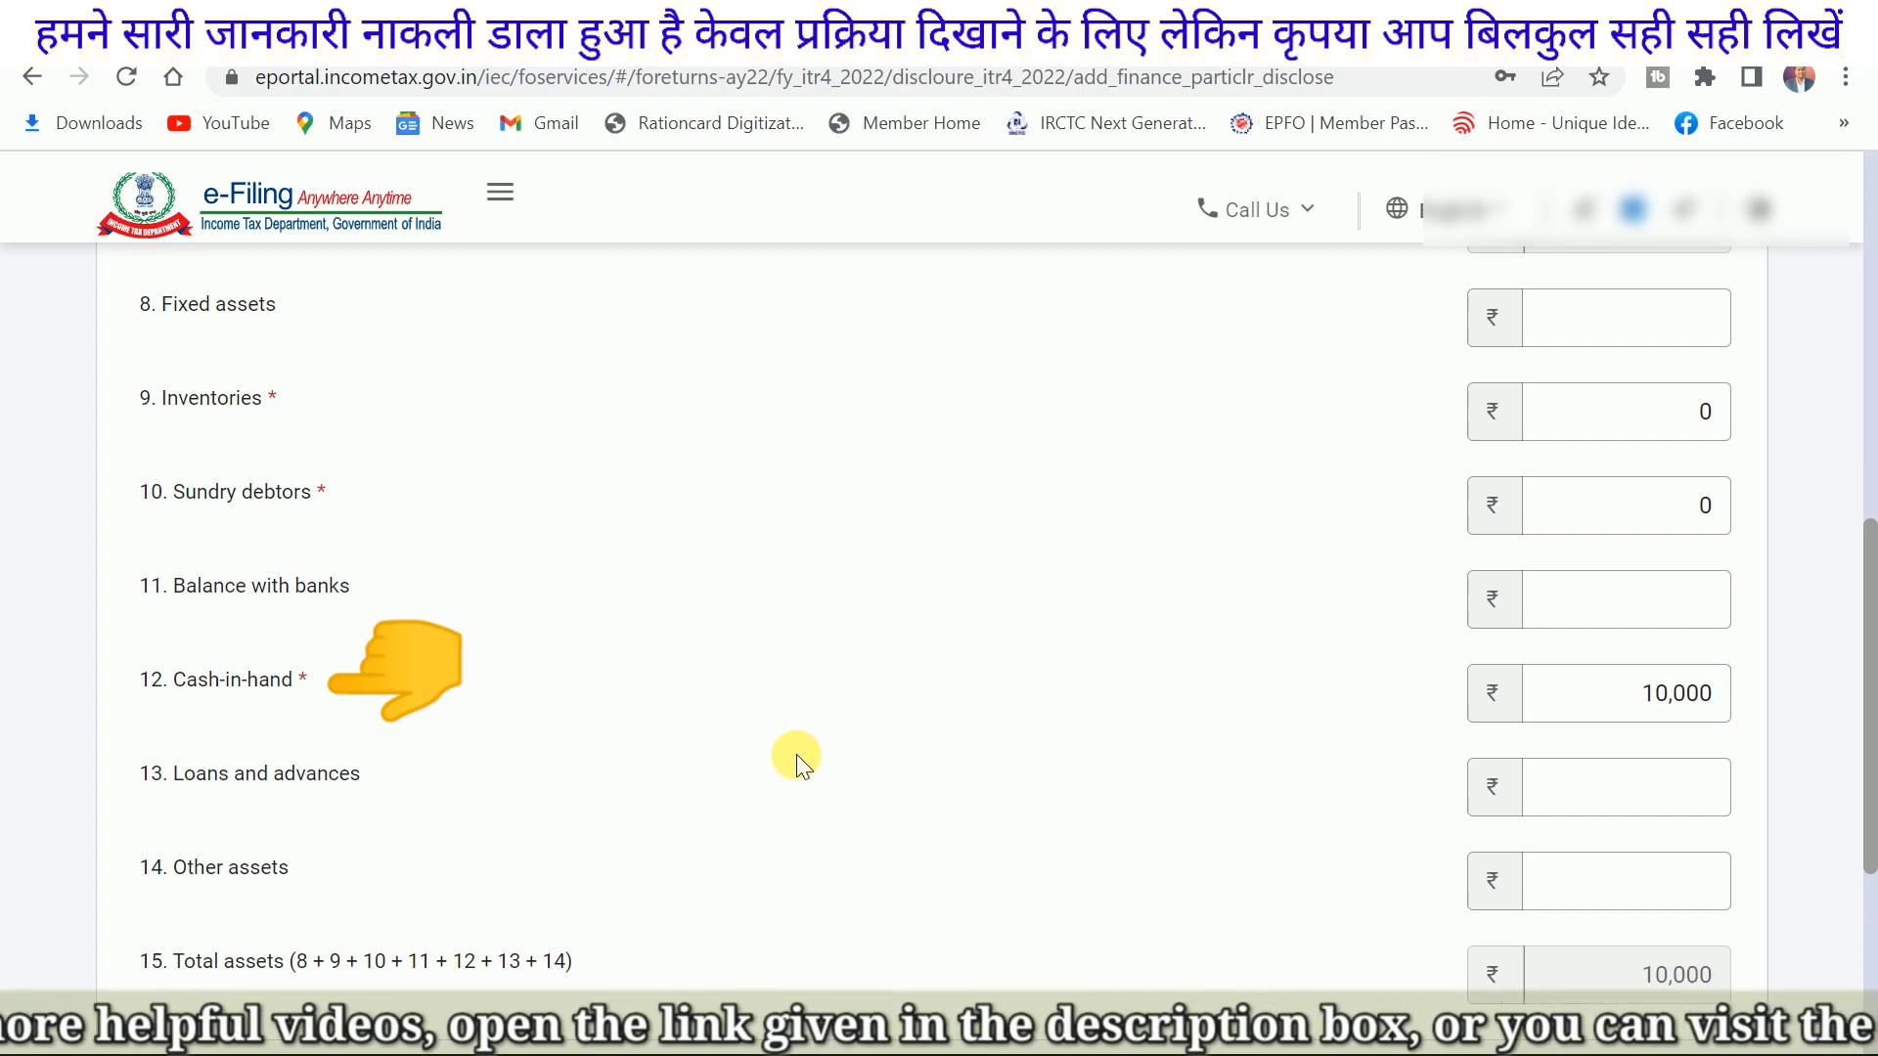
{"action": "scroll", "coordinate": [909, 760], "scroll_direction": "down", "scroll_amount": 2}
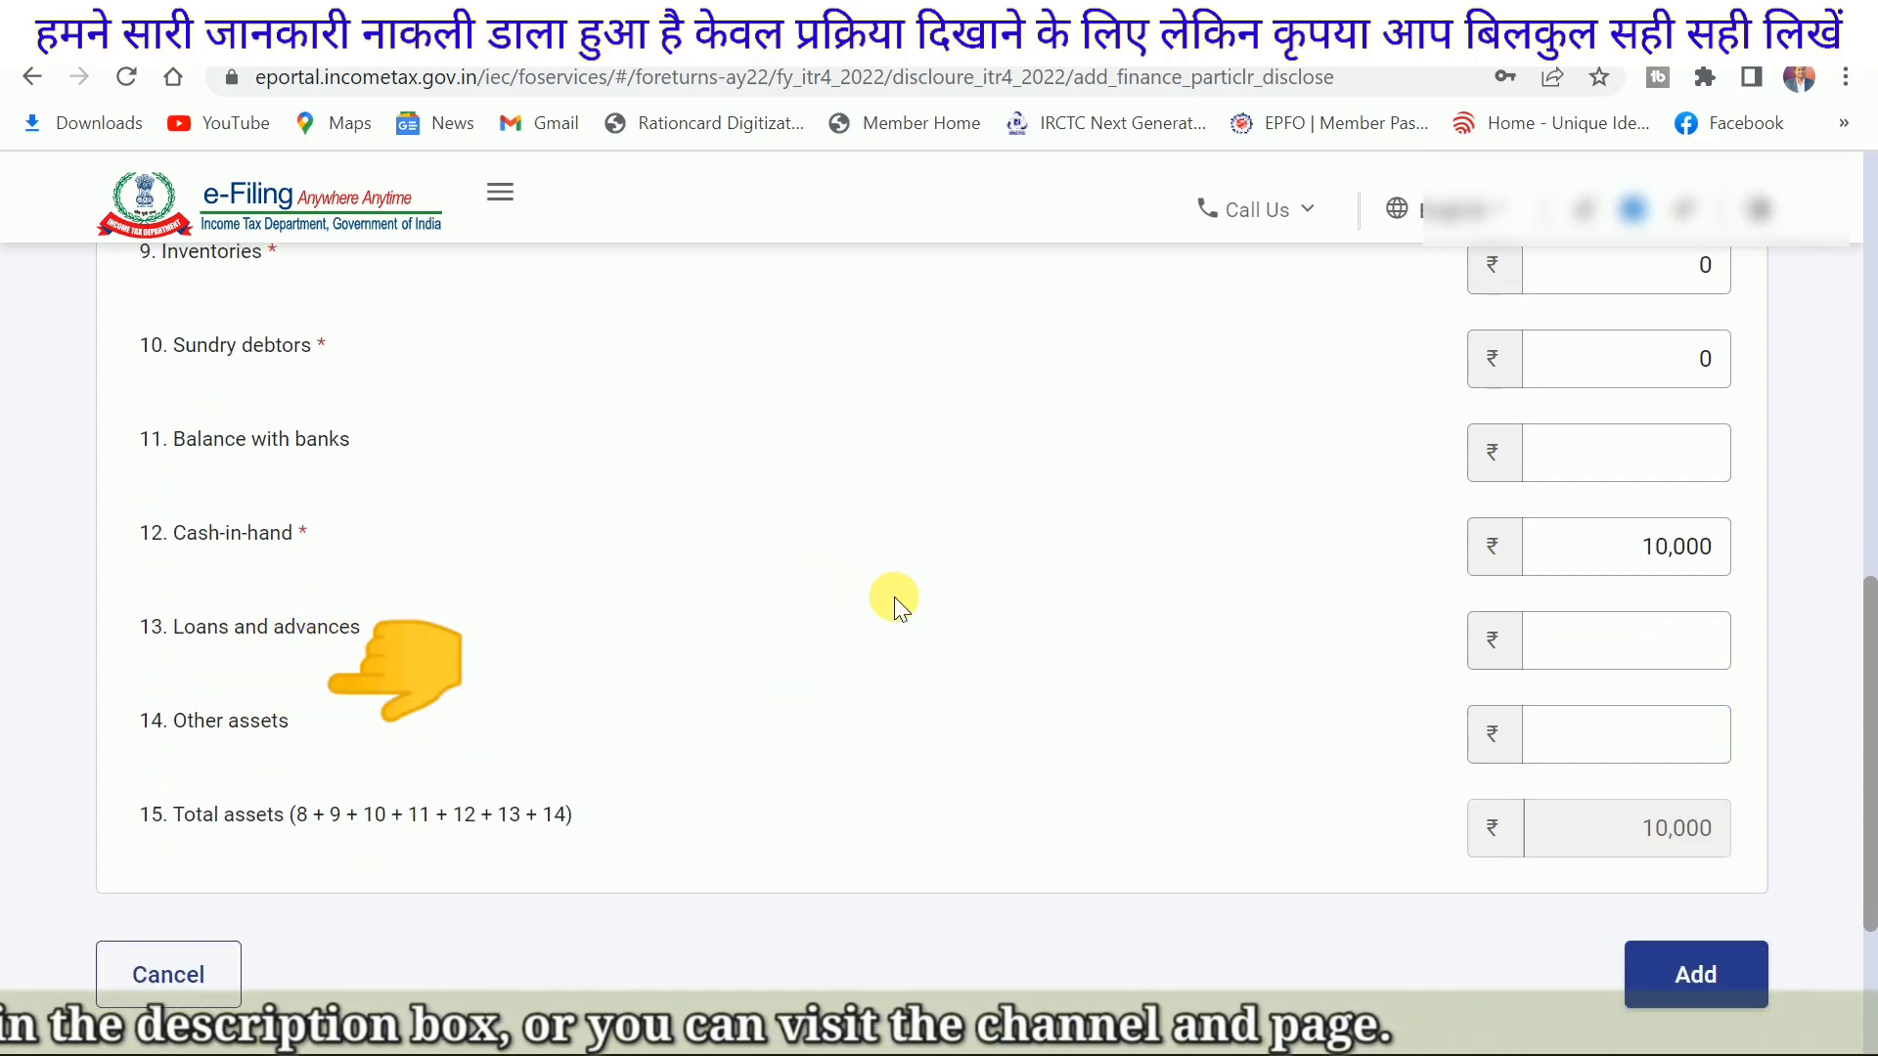
Step: Check the mandatory amounts and add the Financial Particulars of the business to the return
{"action": "double_click", "coordinate": [311, 534]}
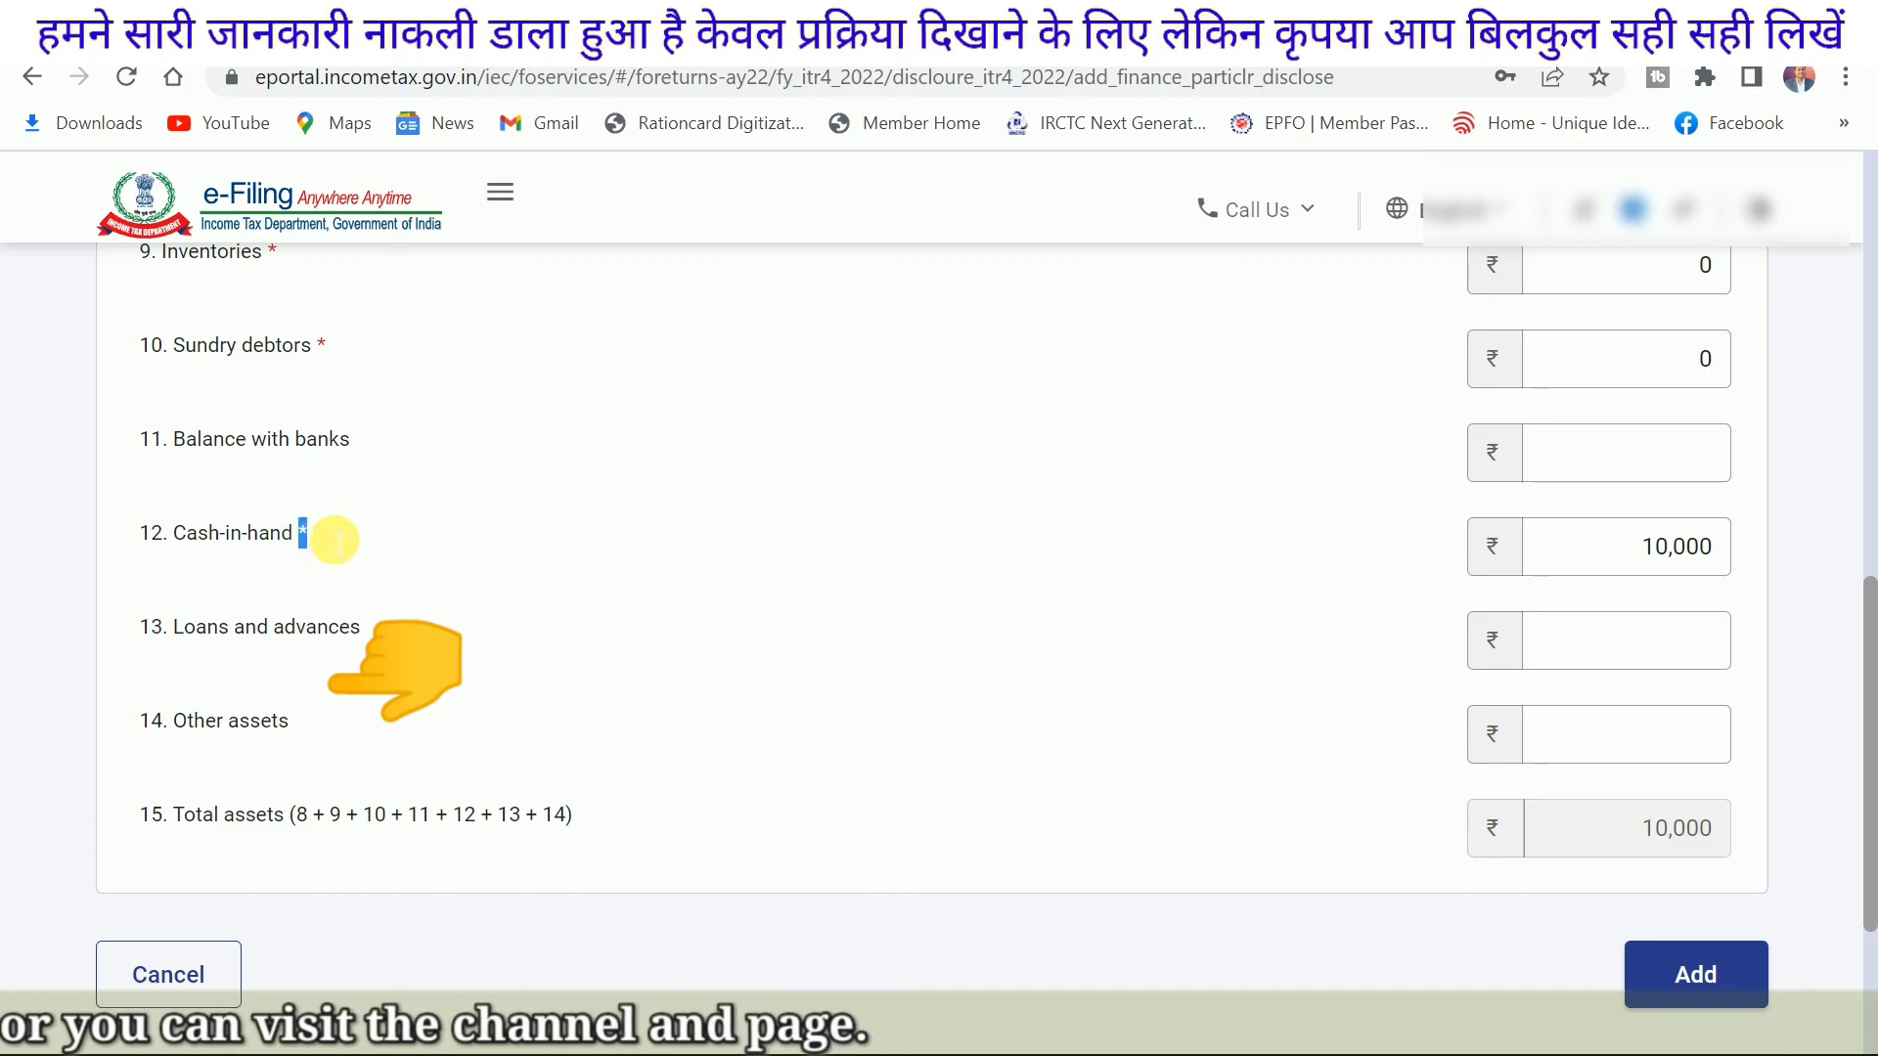
{"action": "scroll", "coordinate": [726, 499], "scroll_direction": "up", "scroll_amount": 2}
{"action": "scroll", "coordinate": [727, 499], "scroll_direction": "up", "scroll_amount": 8}
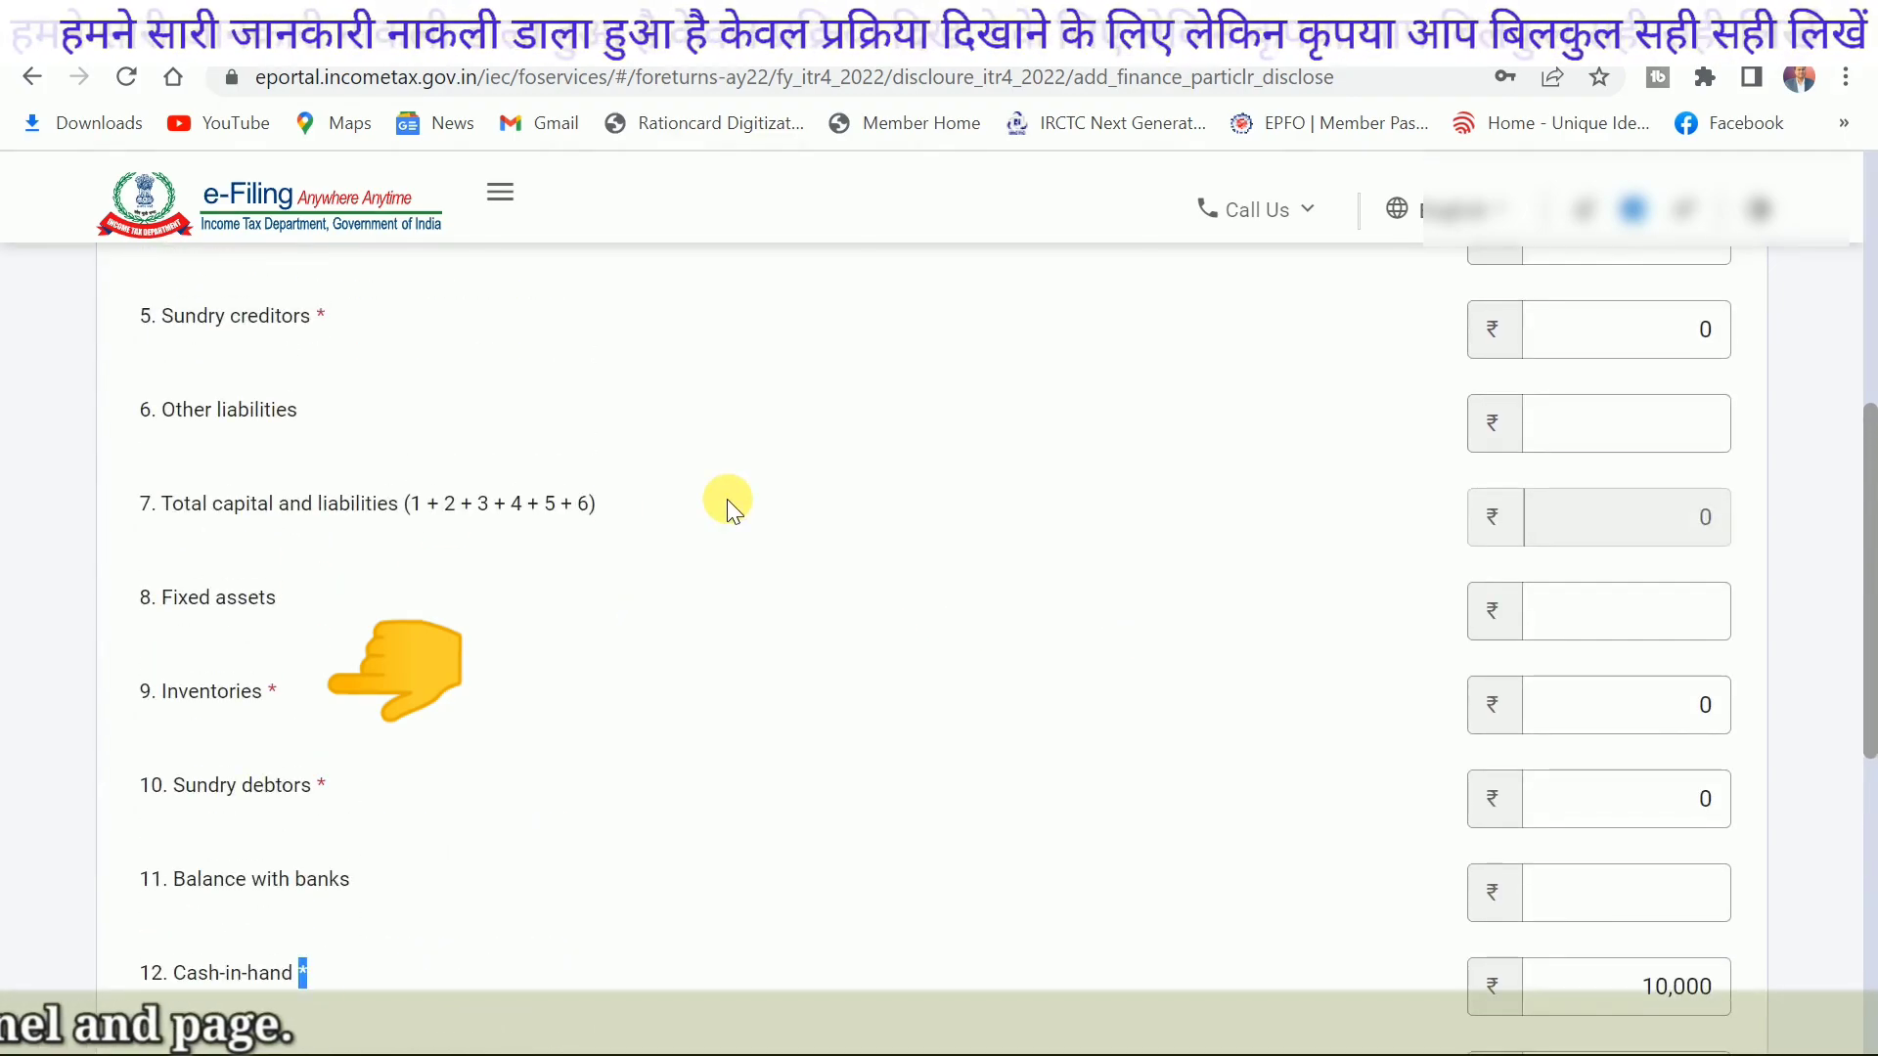
{"action": "scroll", "coordinate": [729, 497], "scroll_direction": "down", "scroll_amount": 4}
{"action": "scroll", "coordinate": [728, 497], "scroll_direction": "down", "scroll_amount": 2}
{"action": "scroll", "coordinate": [728, 498], "scroll_direction": "up", "scroll_amount": 1}
{"action": "scroll", "coordinate": [728, 498], "scroll_direction": "down", "scroll_amount": 1}
{"action": "scroll", "coordinate": [727, 497], "scroll_direction": "down", "scroll_amount": 6}
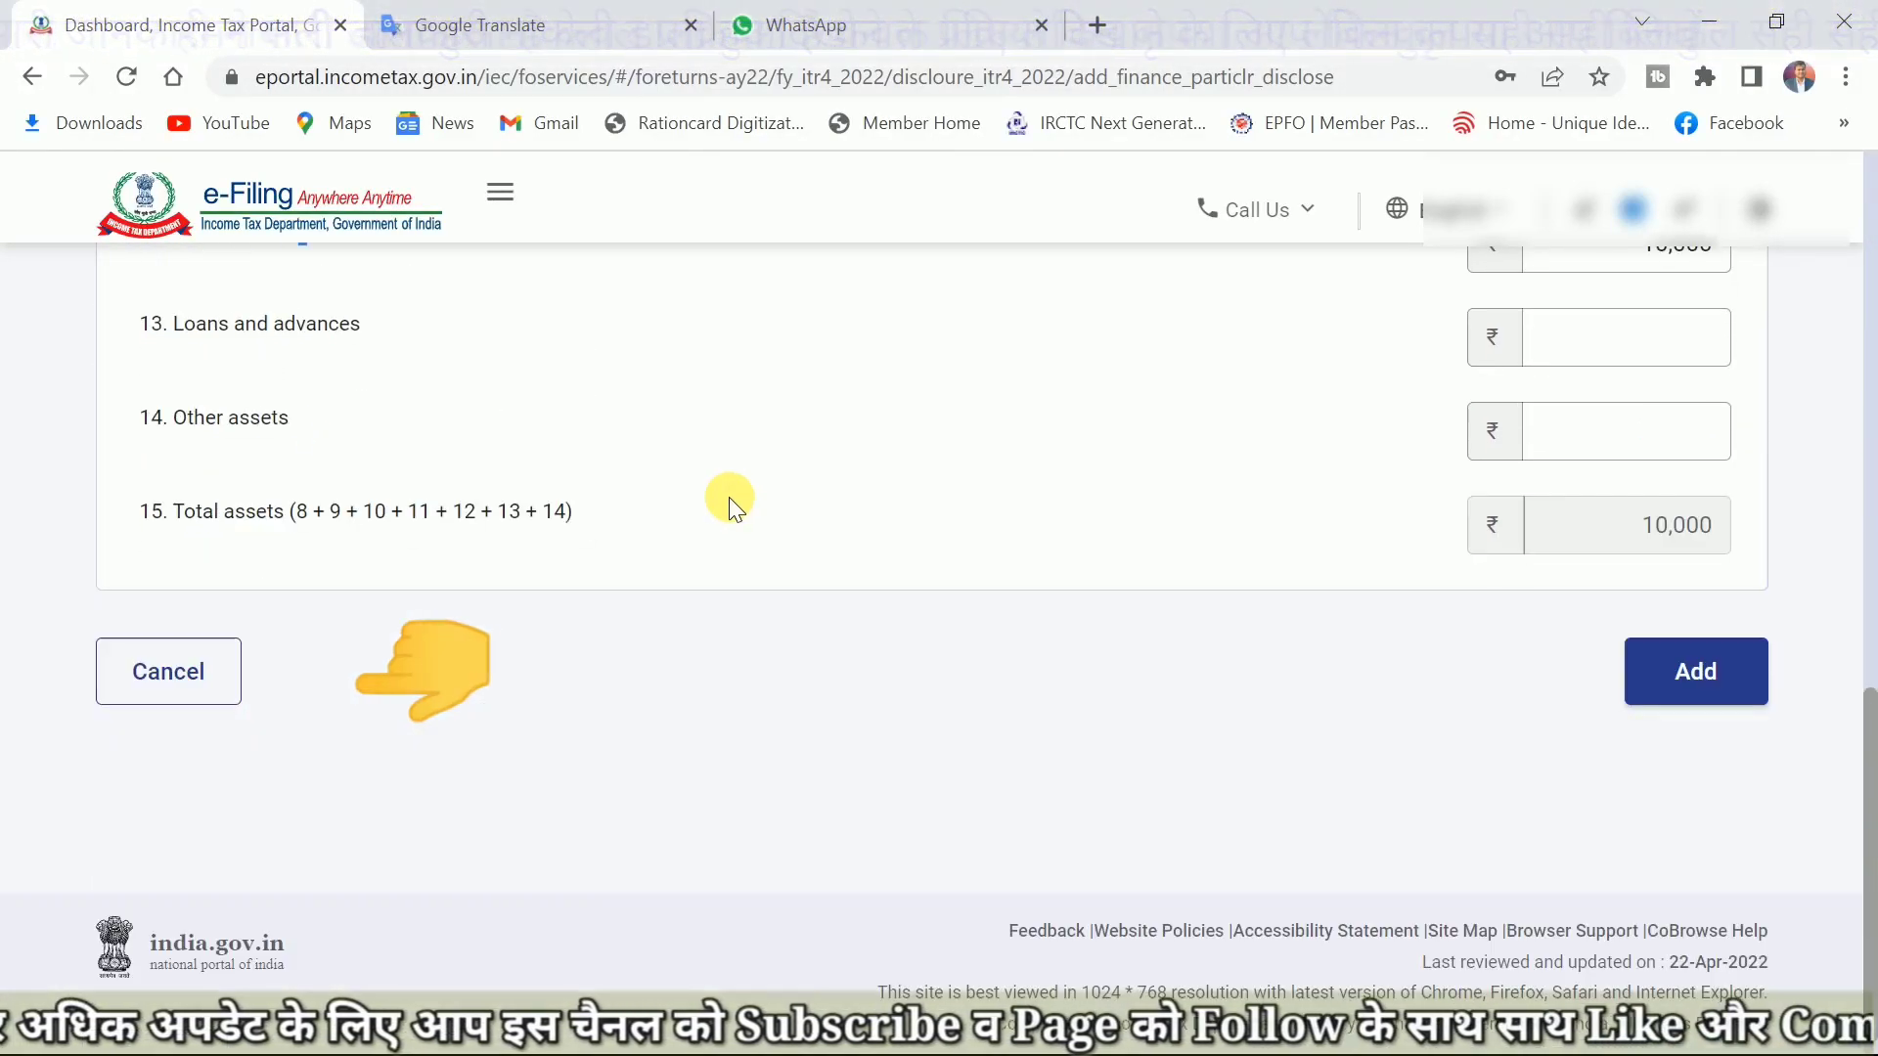
{"action": "left_click", "coordinate": [1702, 684]}
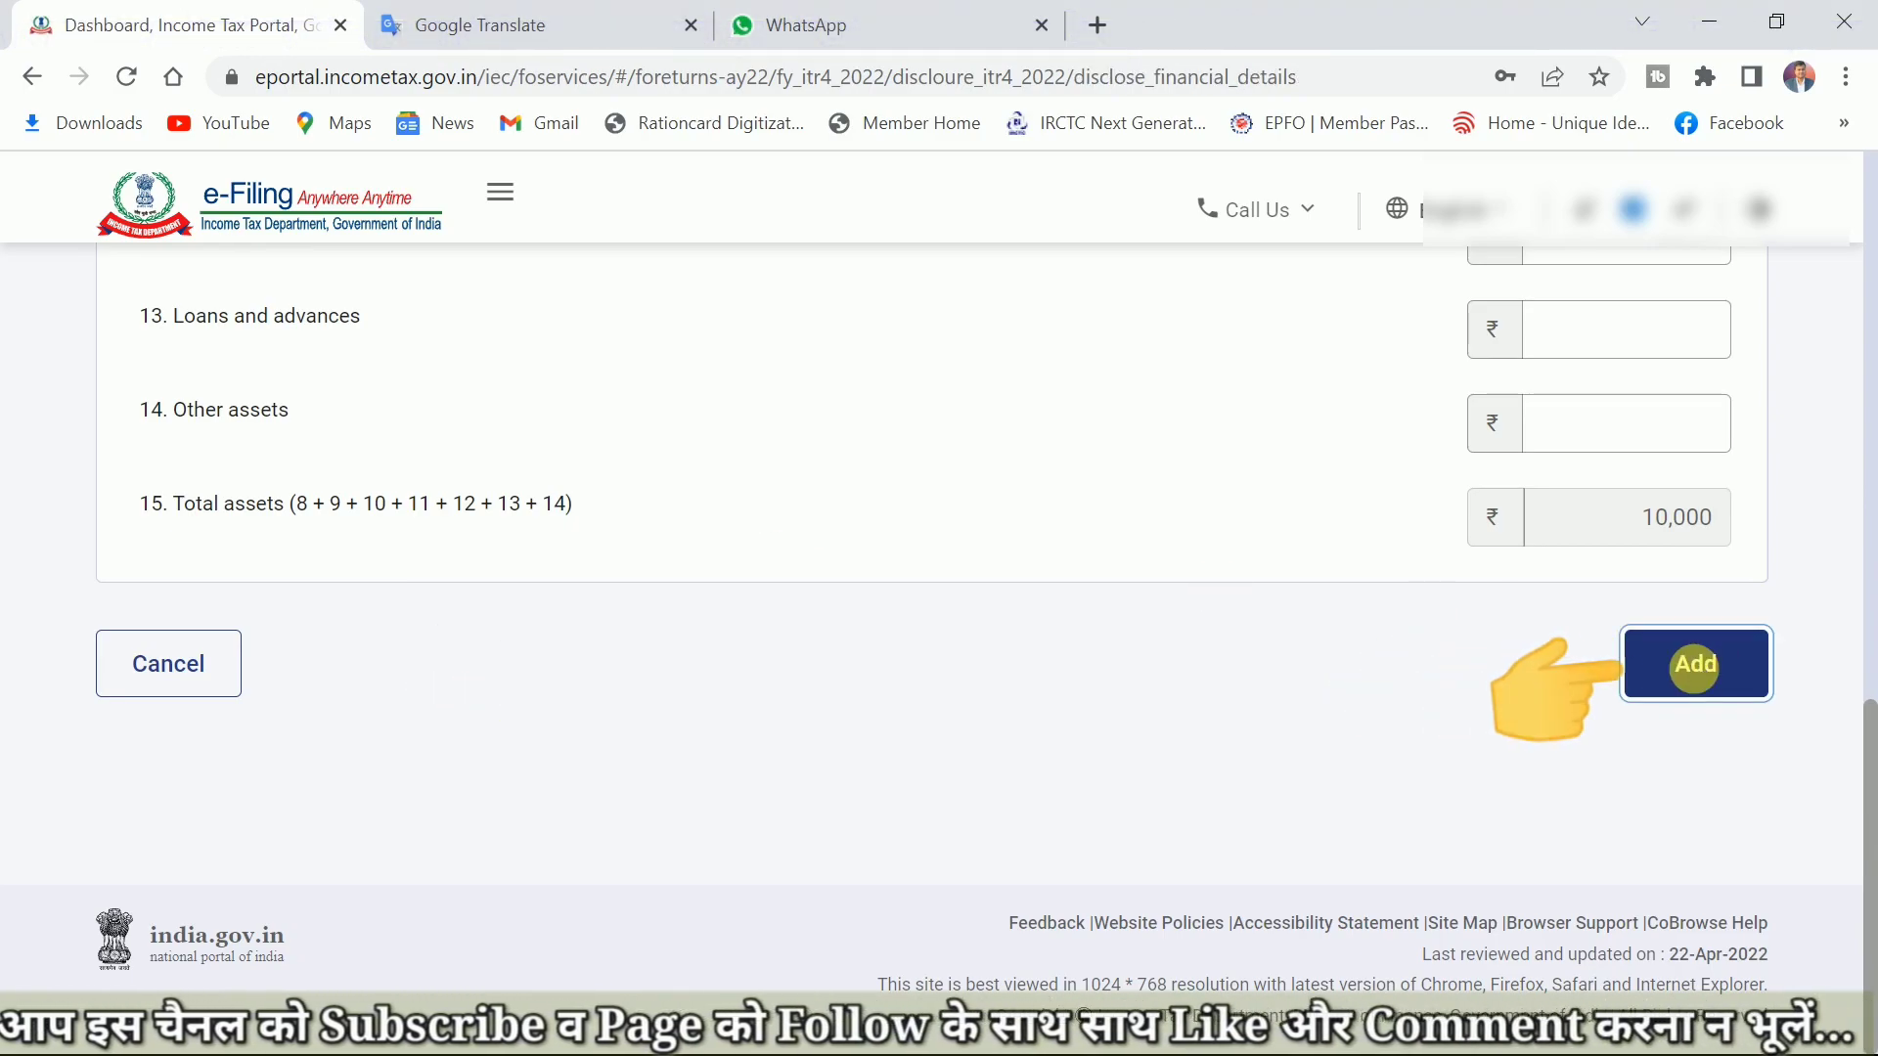
Step: Examine the saved financial particulars table and the section on turnover reported for GST
{"action": "scroll", "coordinate": [1311, 687], "scroll_direction": "down", "scroll_amount": 4}
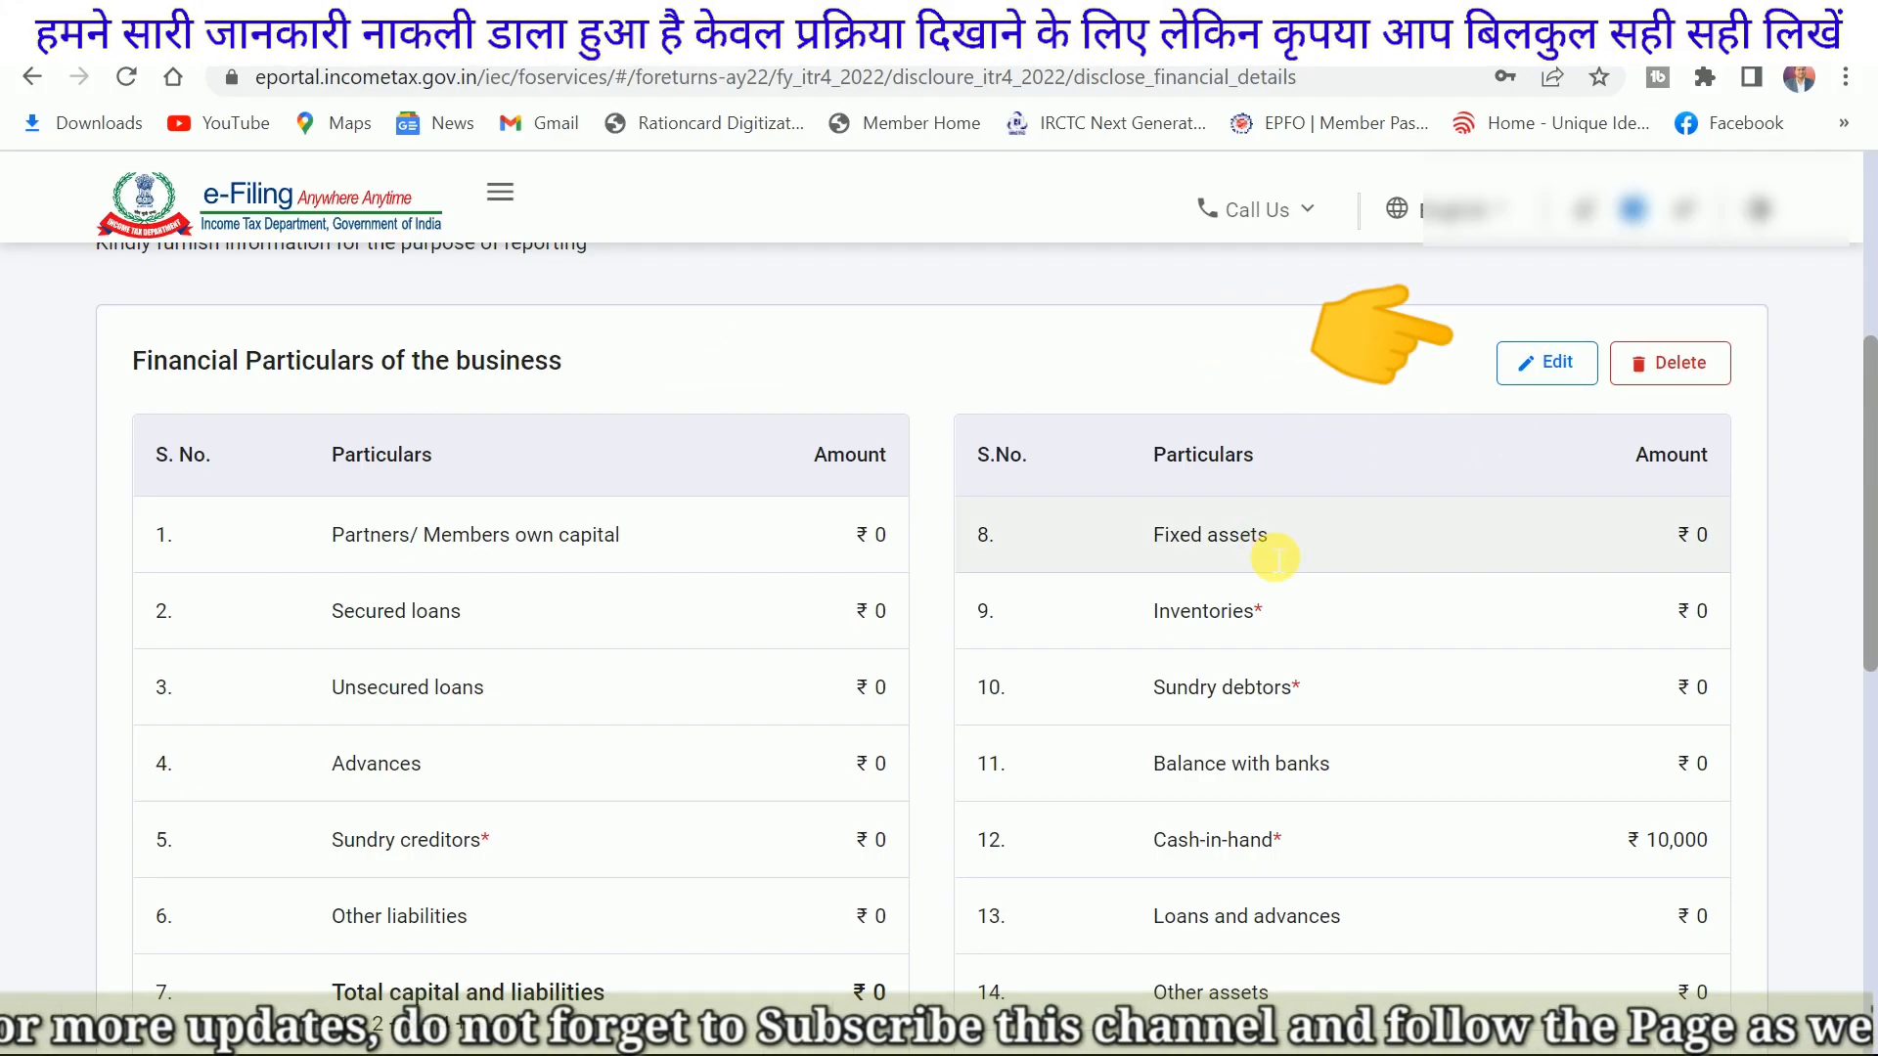
{"action": "scroll", "coordinate": [1280, 558], "scroll_direction": "down", "scroll_amount": 2}
{"action": "scroll", "coordinate": [752, 482], "scroll_direction": "up", "scroll_amount": 2}
{"action": "scroll", "coordinate": [753, 483], "scroll_direction": "down", "scroll_amount": 6}
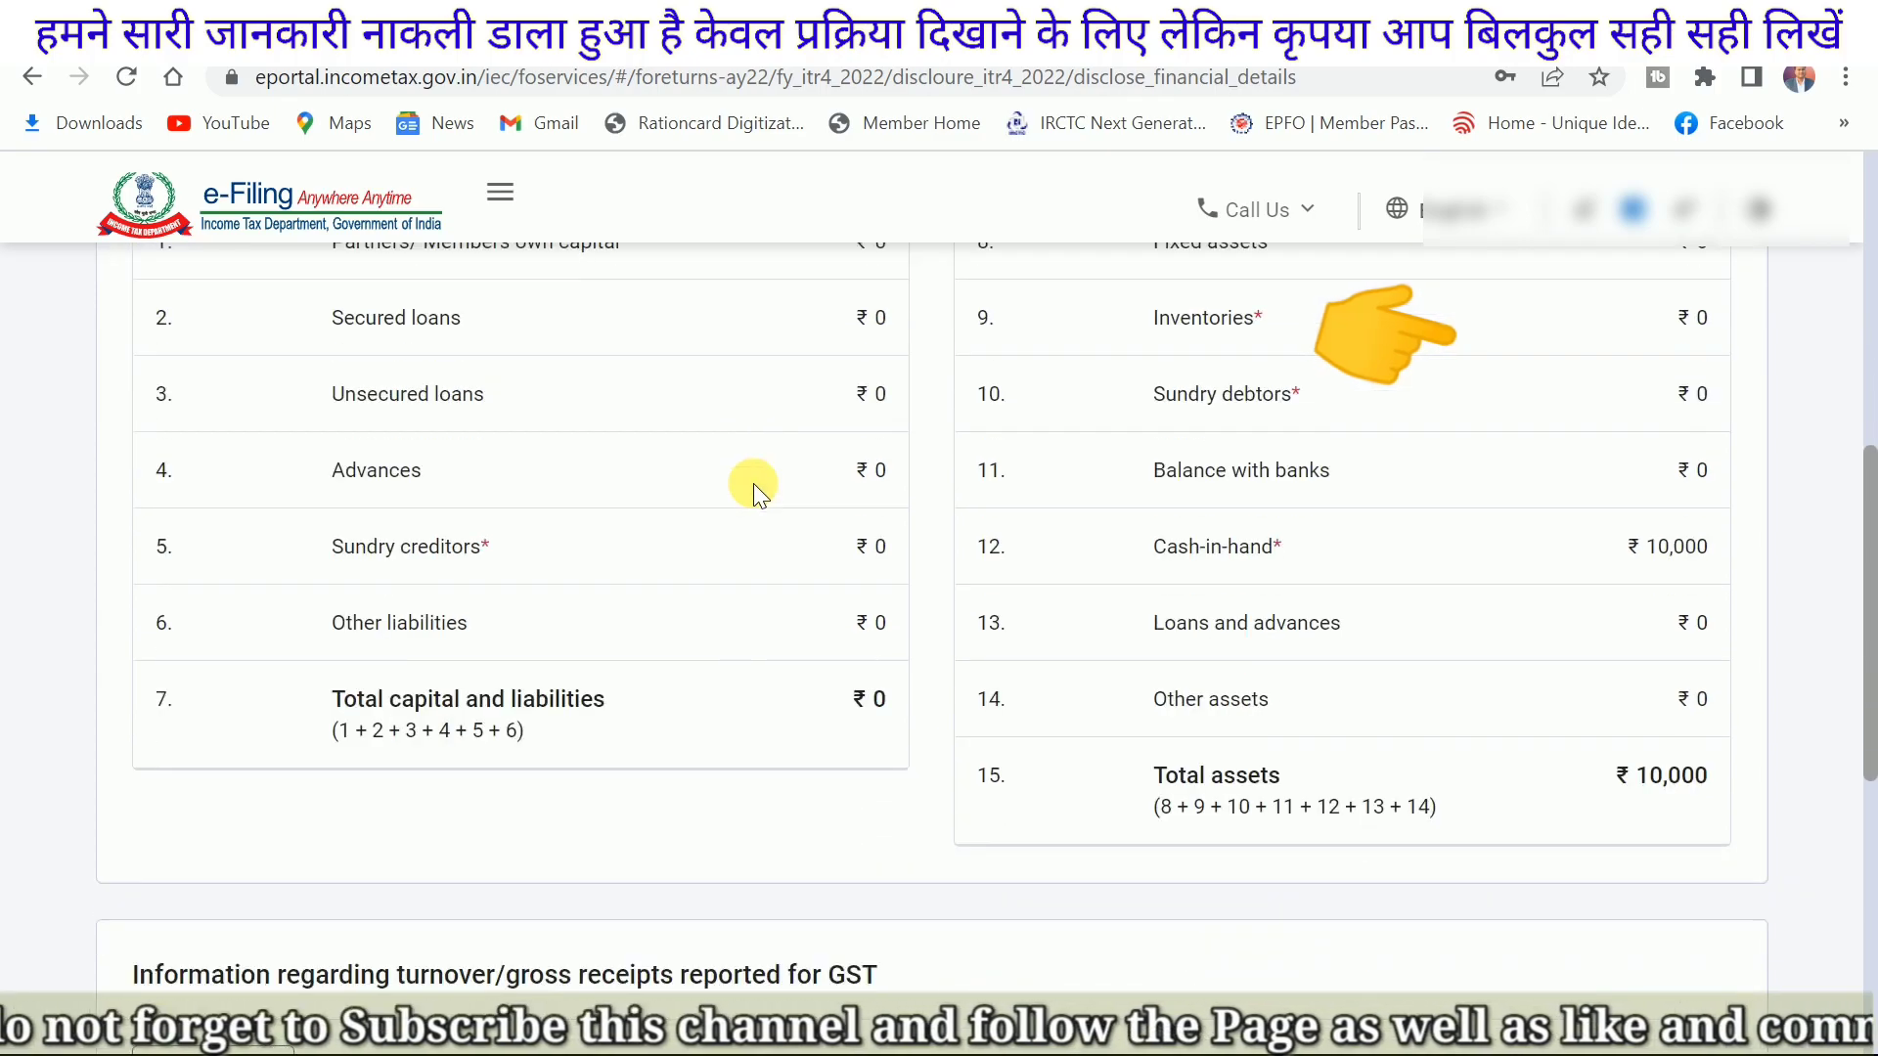
{"action": "scroll", "coordinate": [631, 535], "scroll_direction": "down", "scroll_amount": 1}
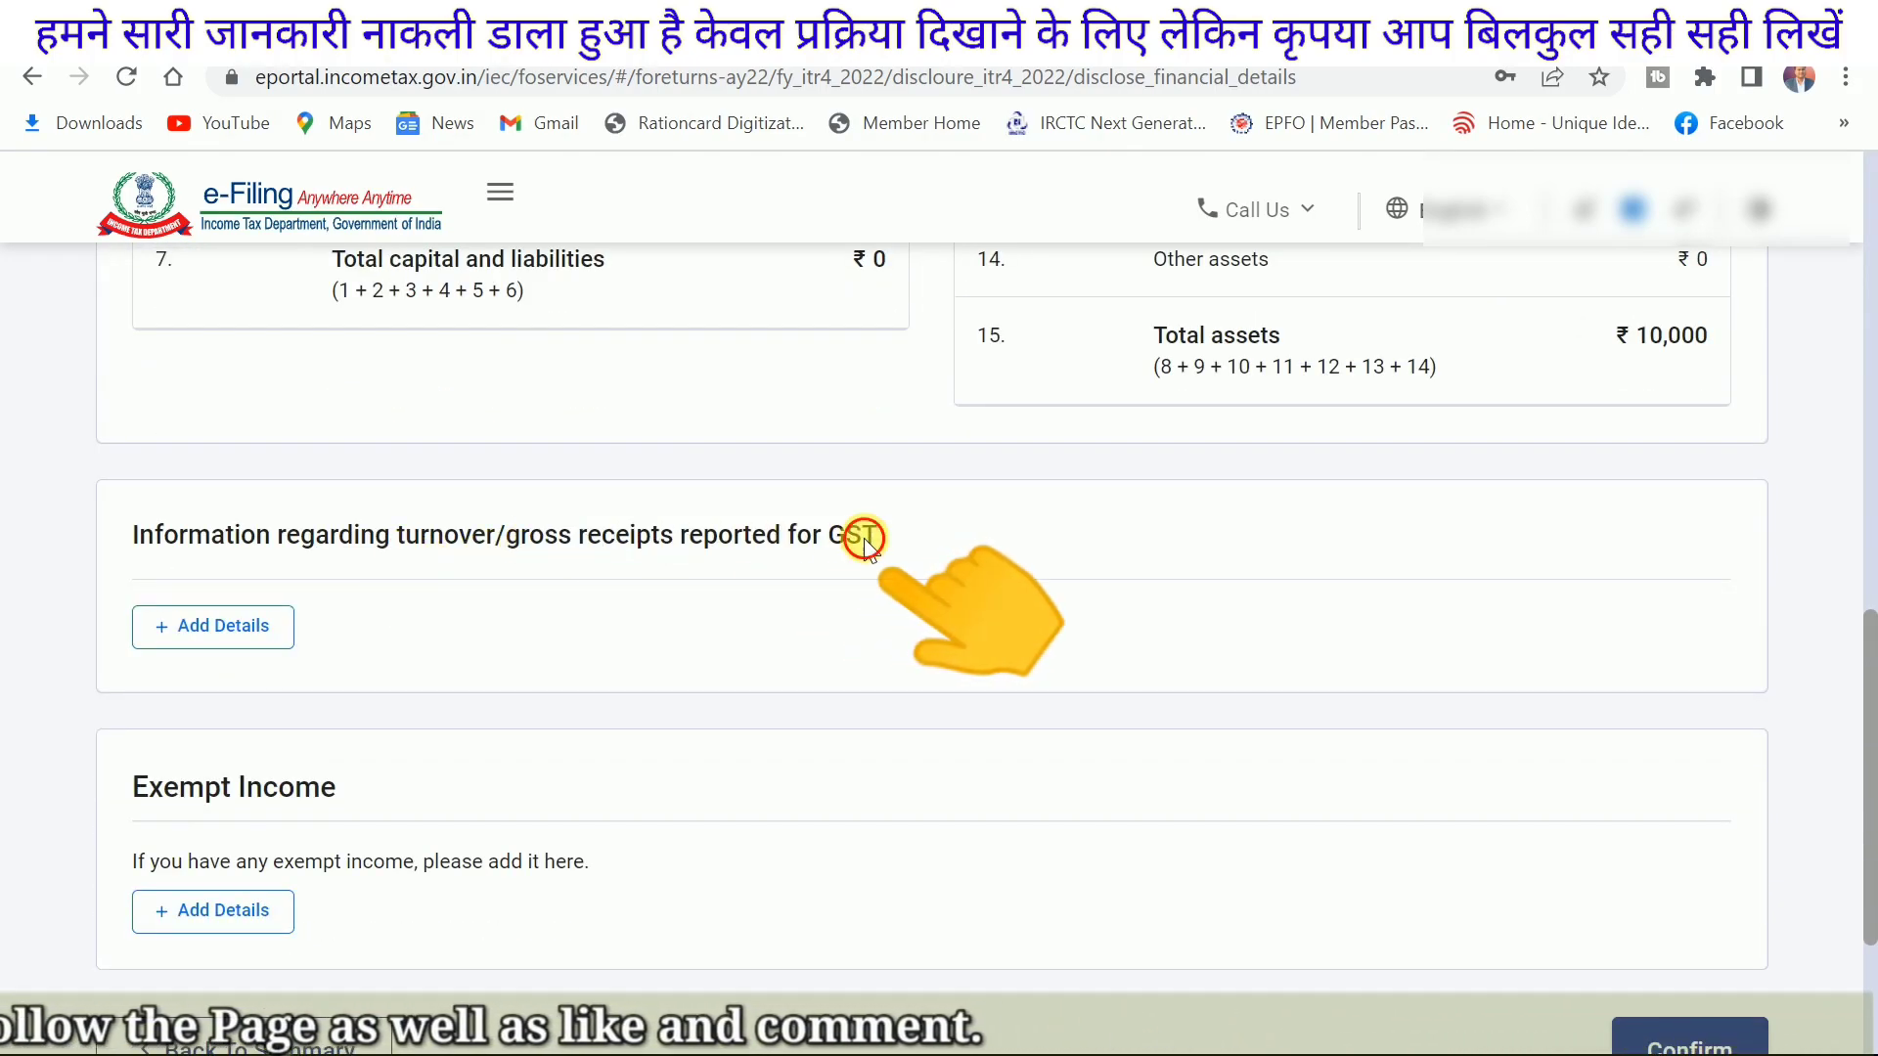
Step: Open a new exempt income entry and examine the available natures of exempt income, from Agriculture Income to Any Other
{"action": "scroll", "coordinate": [498, 563], "scroll_direction": "down", "scroll_amount": 3}
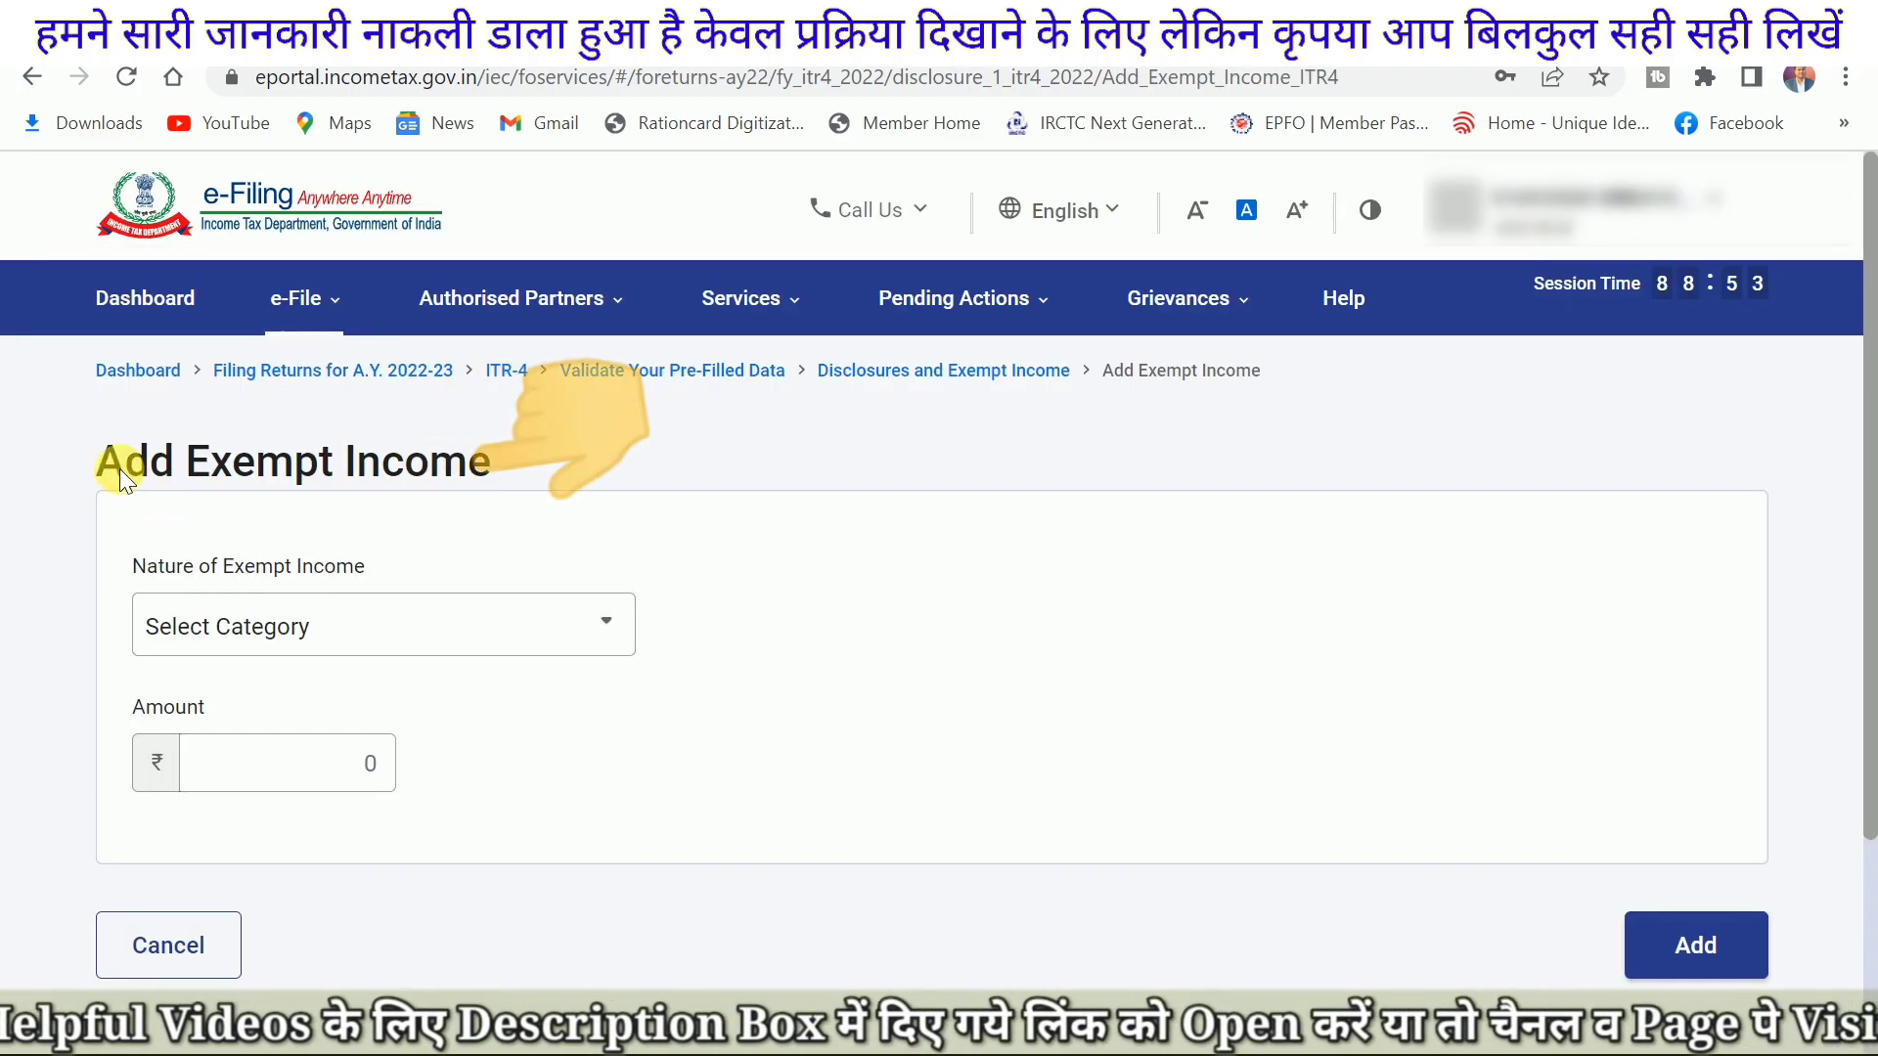
{"action": "left_click", "coordinate": [264, 627]}
{"action": "scroll", "coordinate": [293, 781], "scroll_direction": "down", "scroll_amount": 2}
{"action": "scroll", "coordinate": [274, 811], "scroll_direction": "up", "scroll_amount": 2}
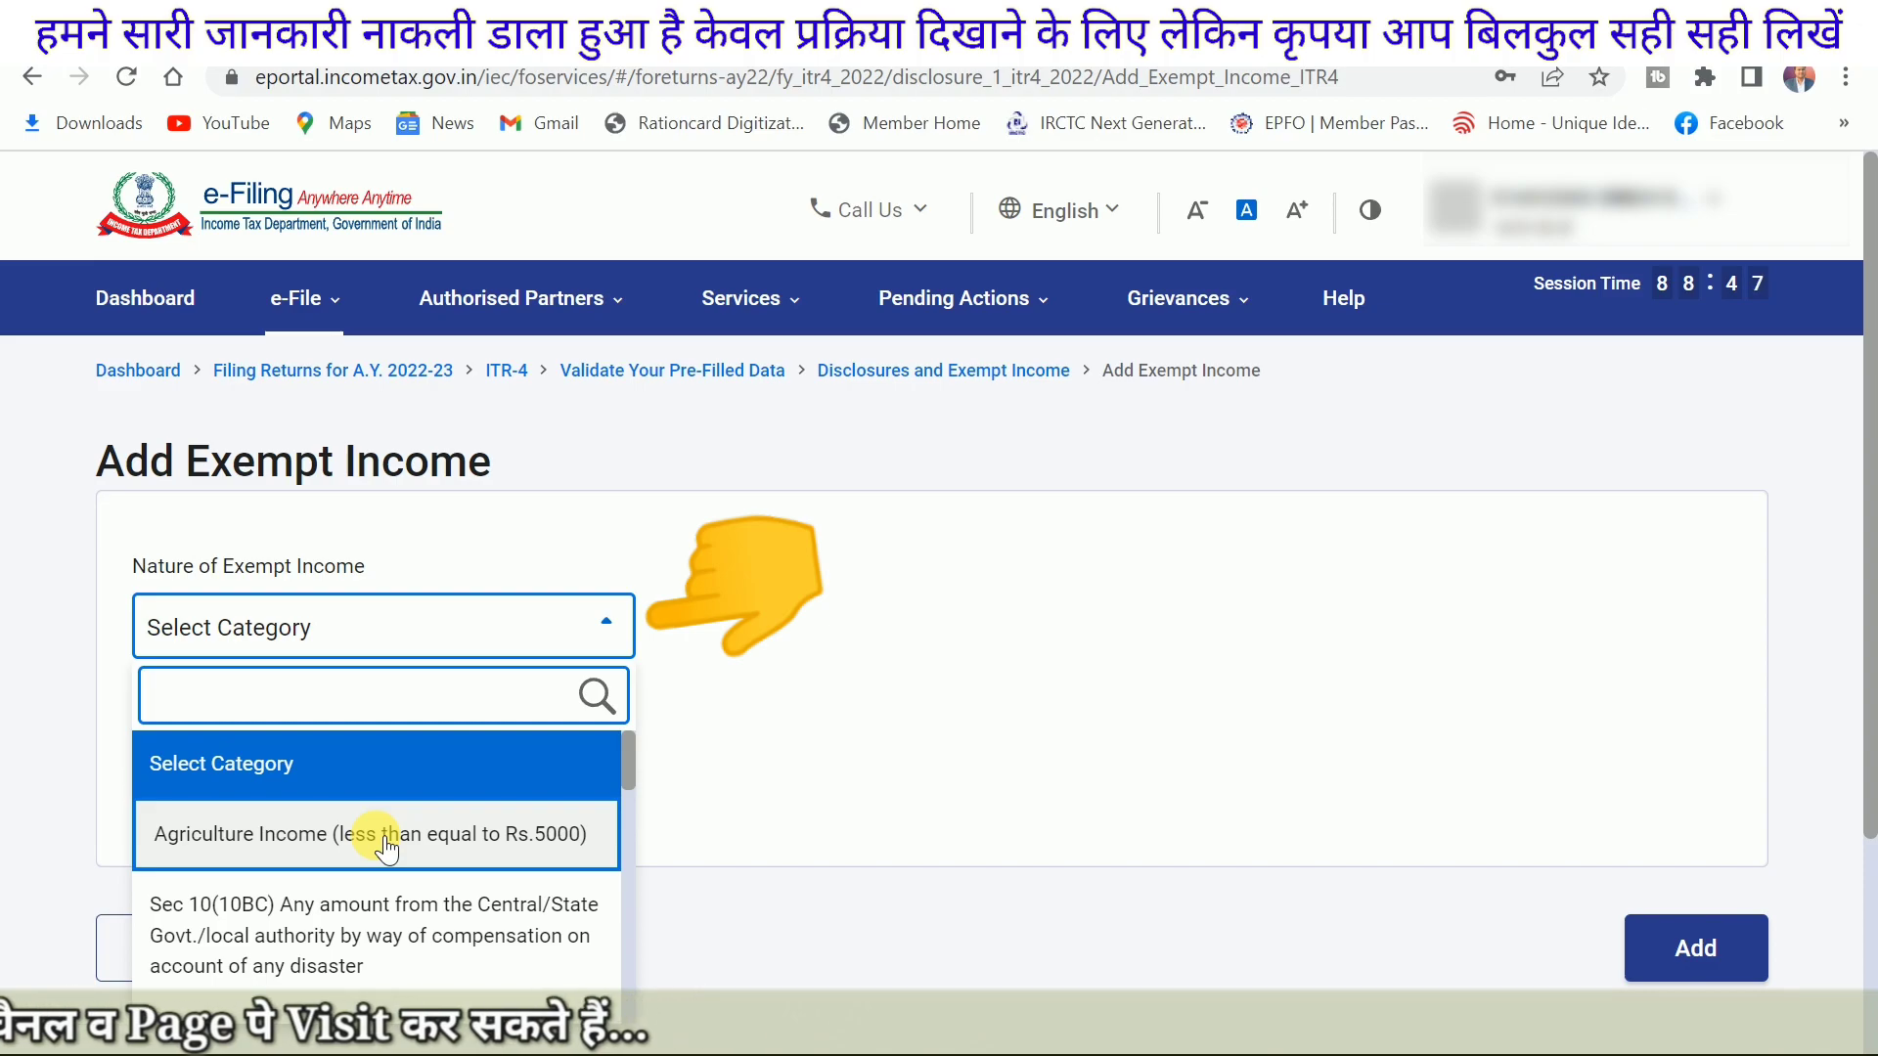
{"action": "scroll", "coordinate": [363, 851], "scroll_direction": "down", "scroll_amount": 3}
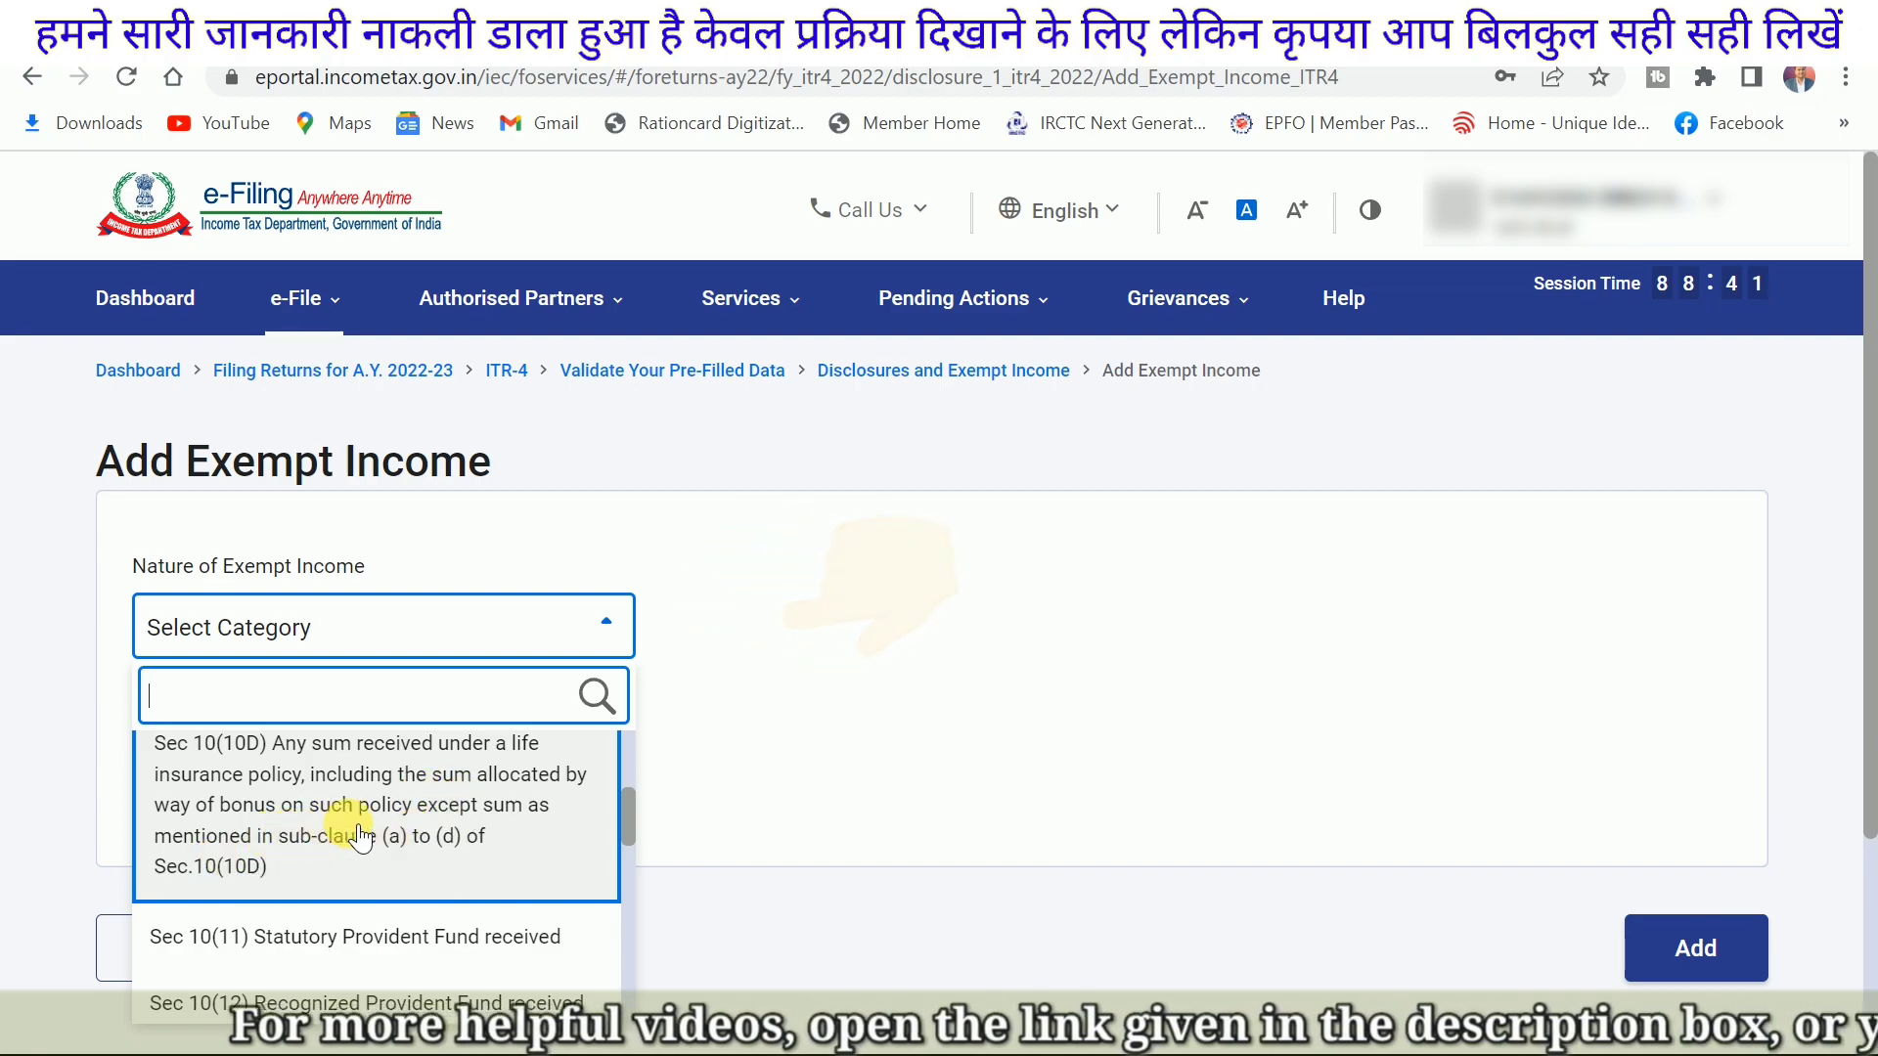
{"action": "scroll", "coordinate": [392, 811], "scroll_direction": "down", "scroll_amount": 2}
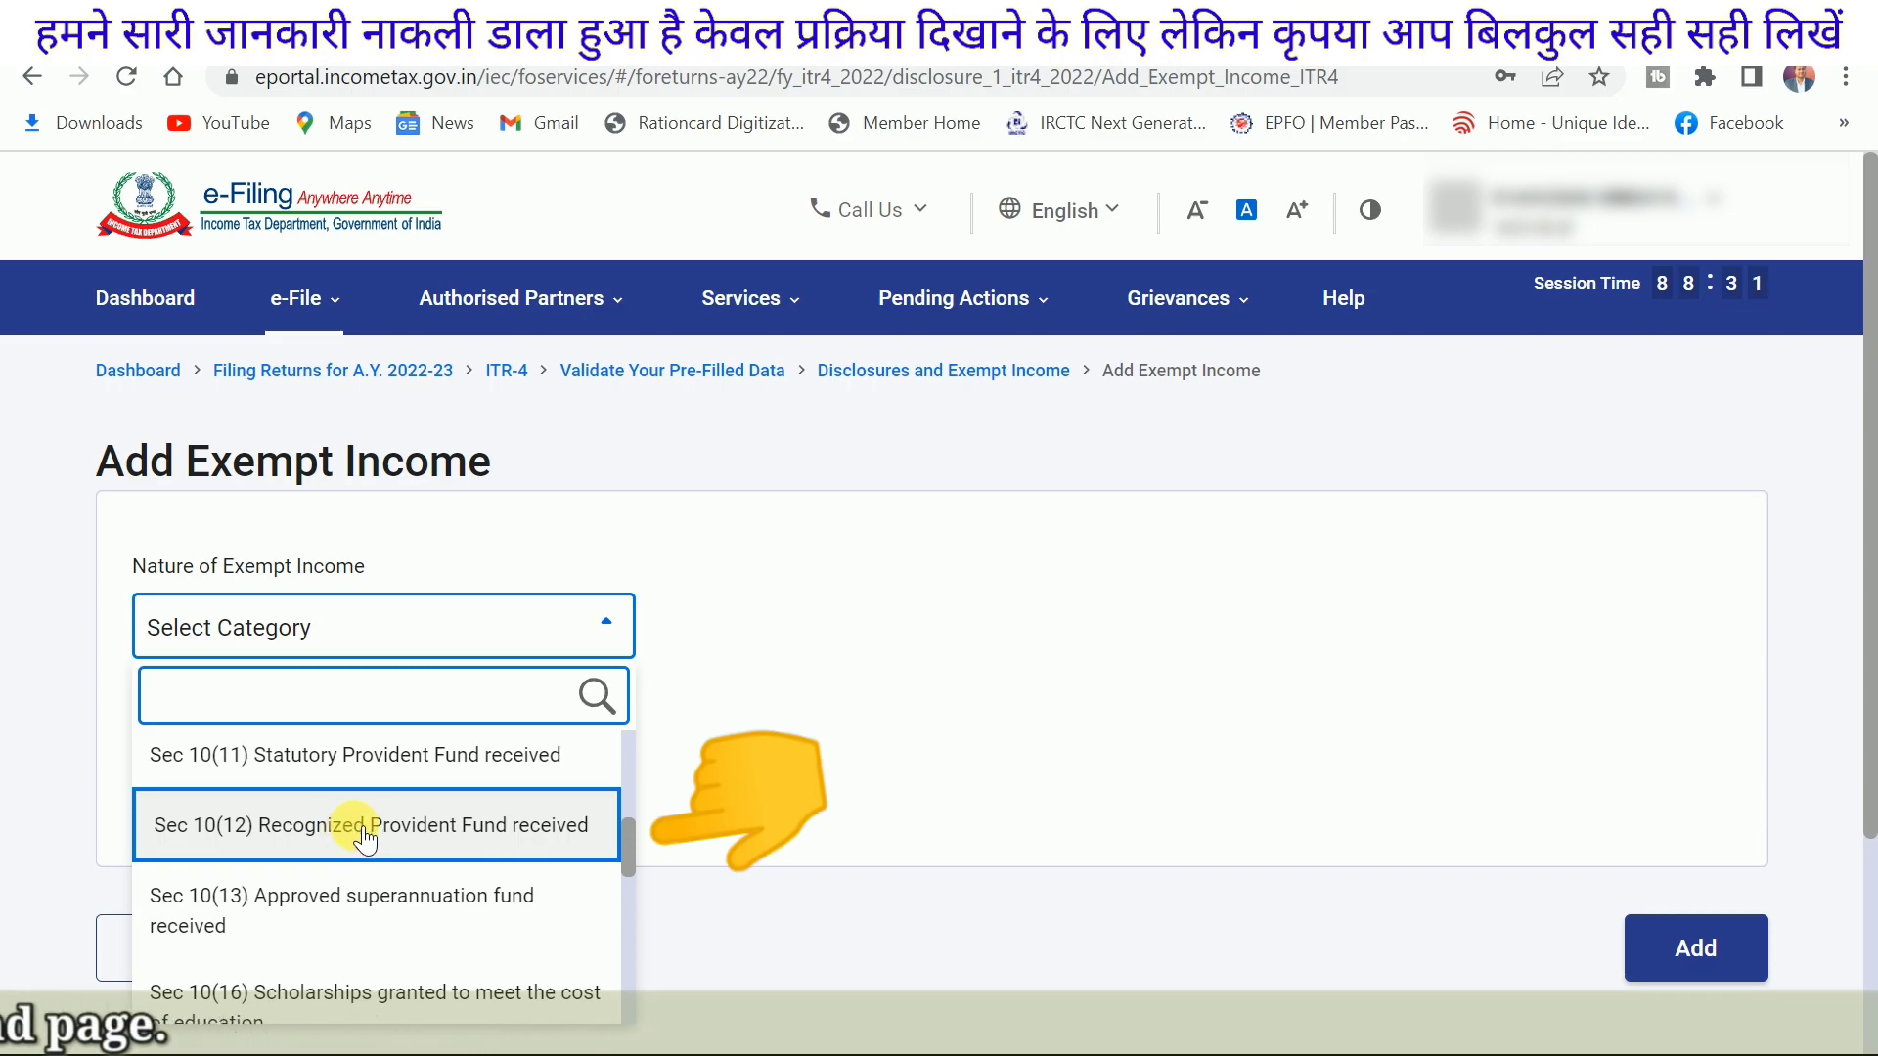
{"action": "scroll", "coordinate": [360, 822], "scroll_direction": "down", "scroll_amount": 2}
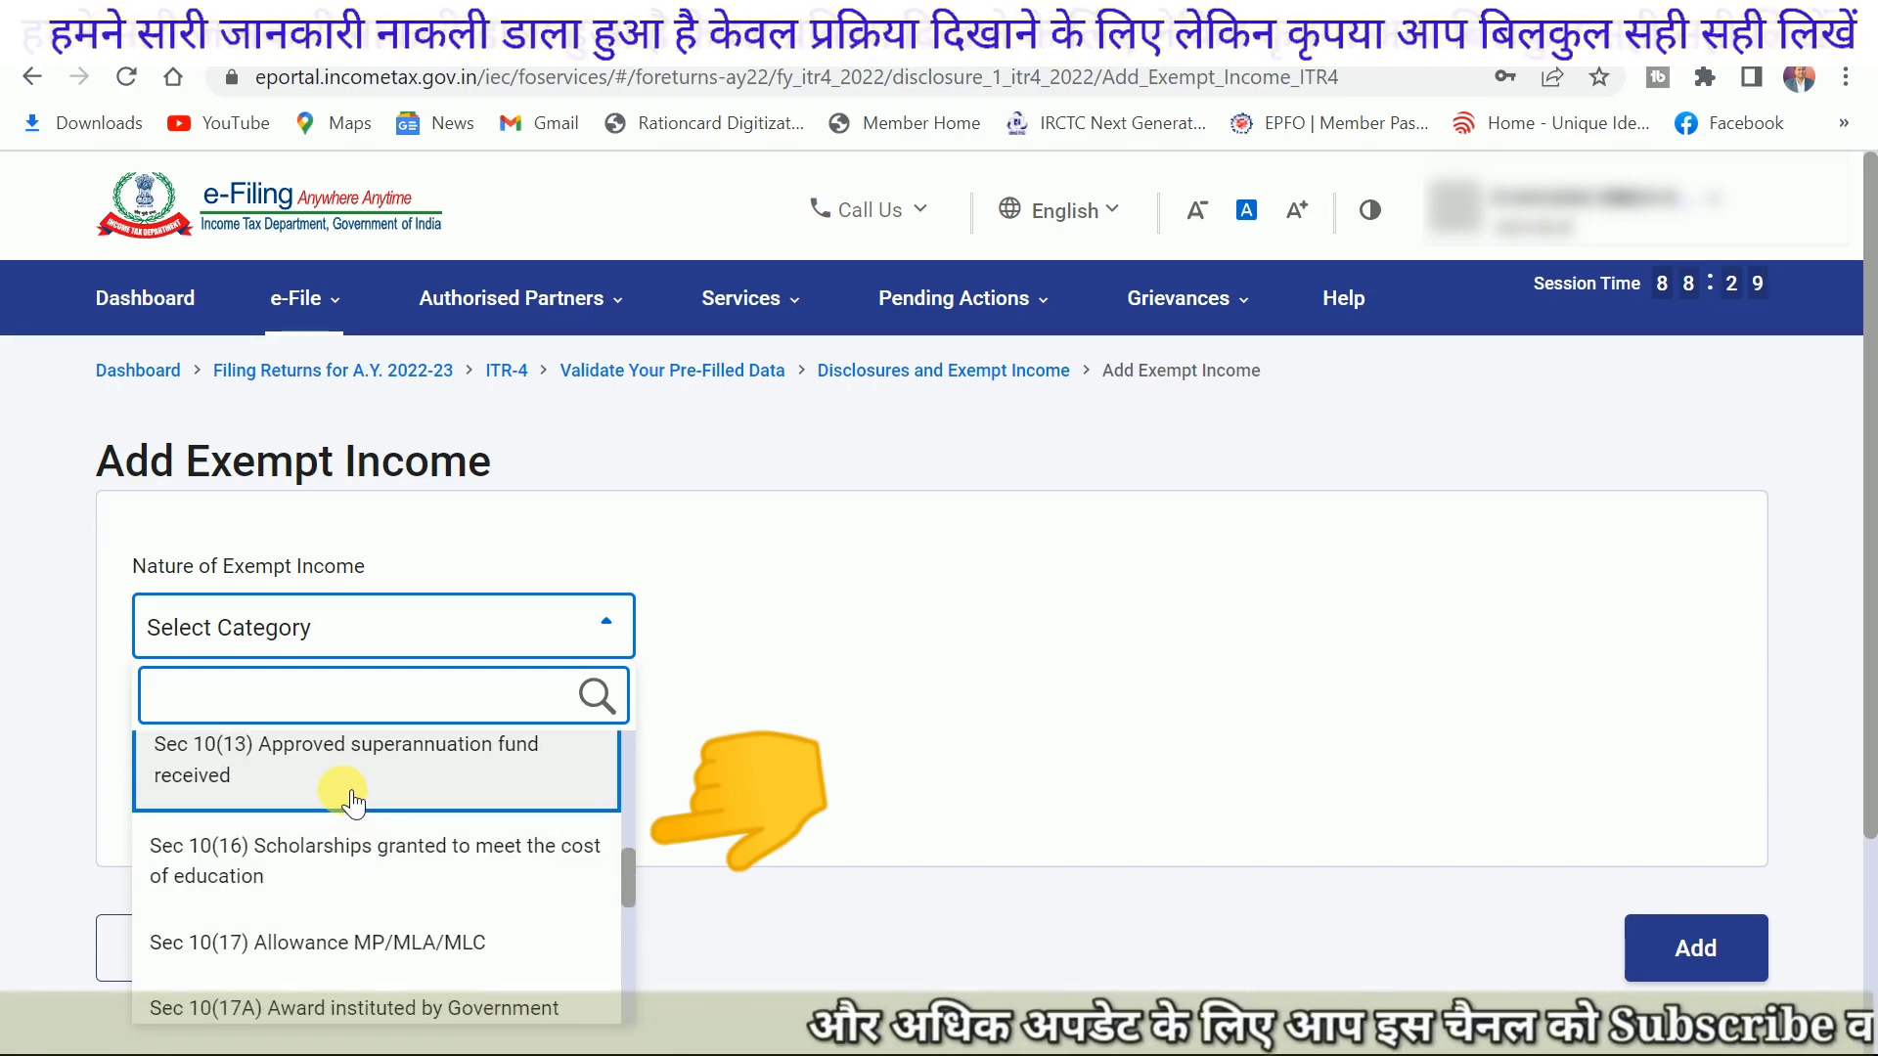
{"action": "scroll", "coordinate": [354, 804], "scroll_direction": "down", "scroll_amount": 2}
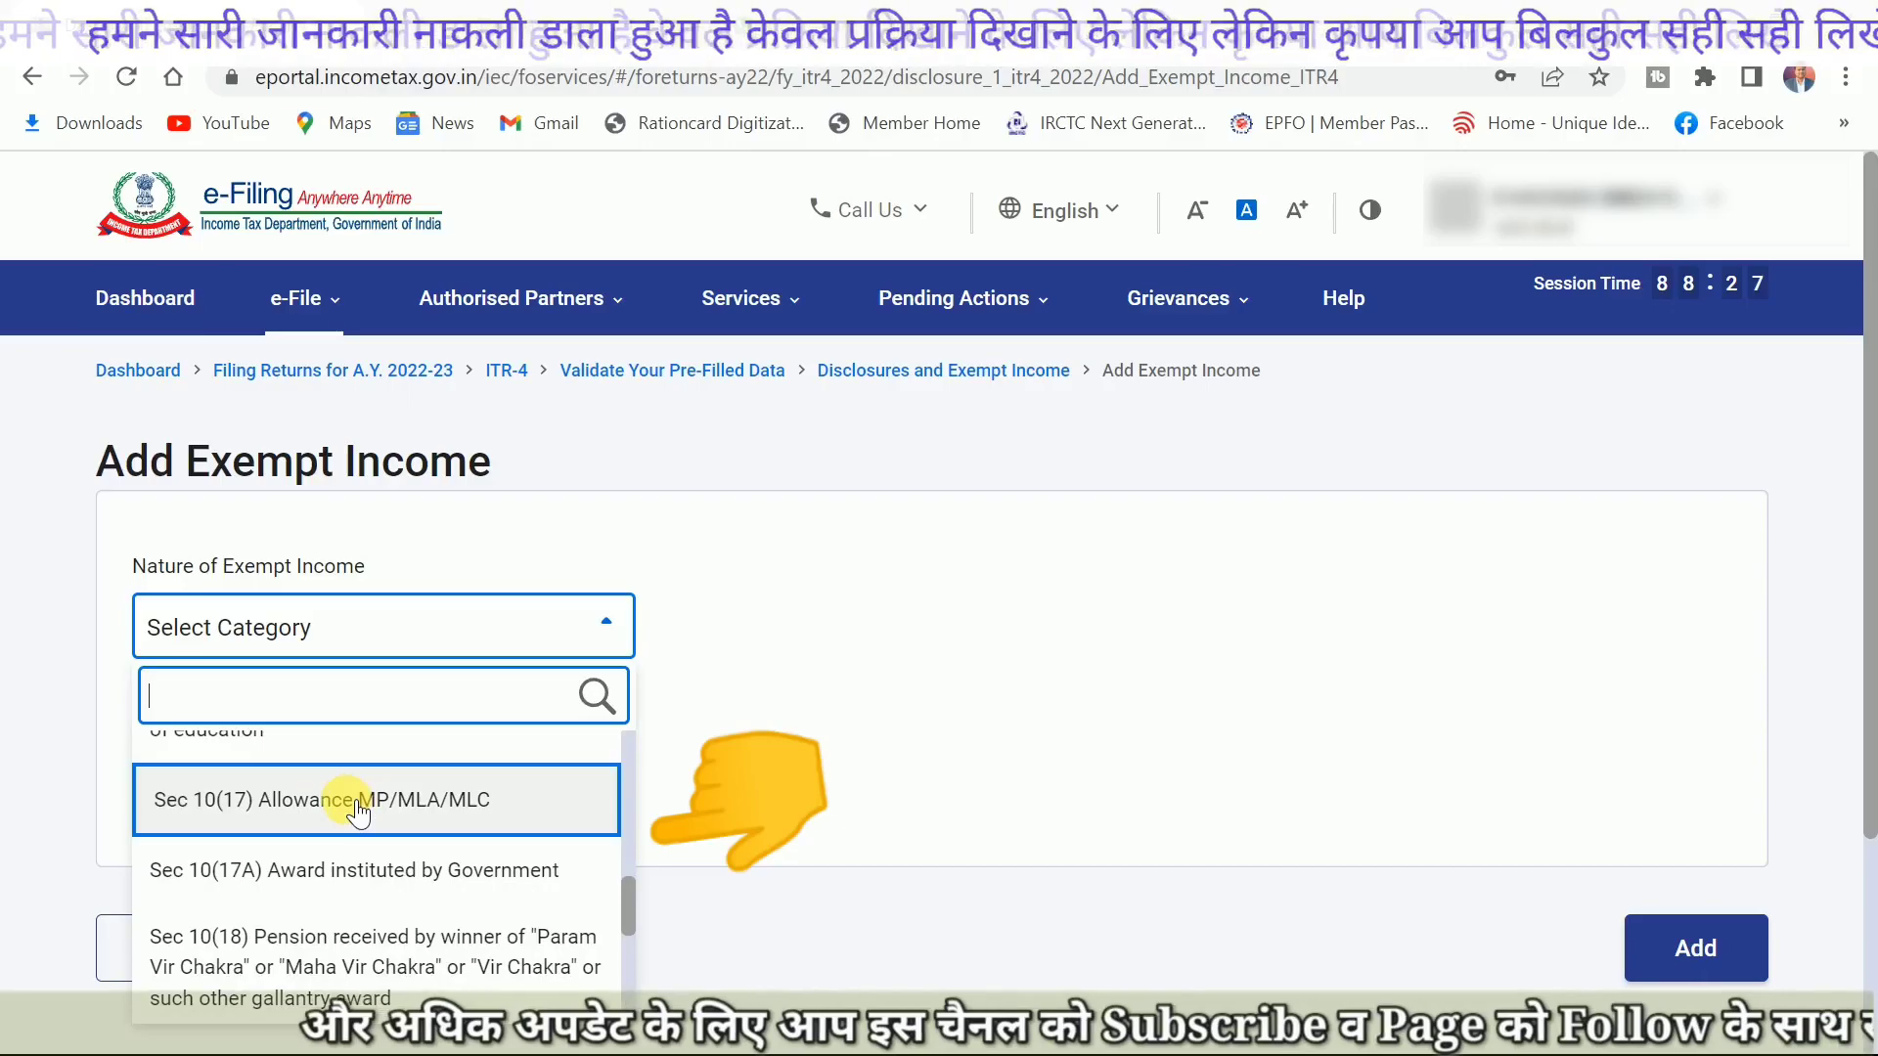
{"action": "scroll", "coordinate": [353, 818], "scroll_direction": "down", "scroll_amount": 4}
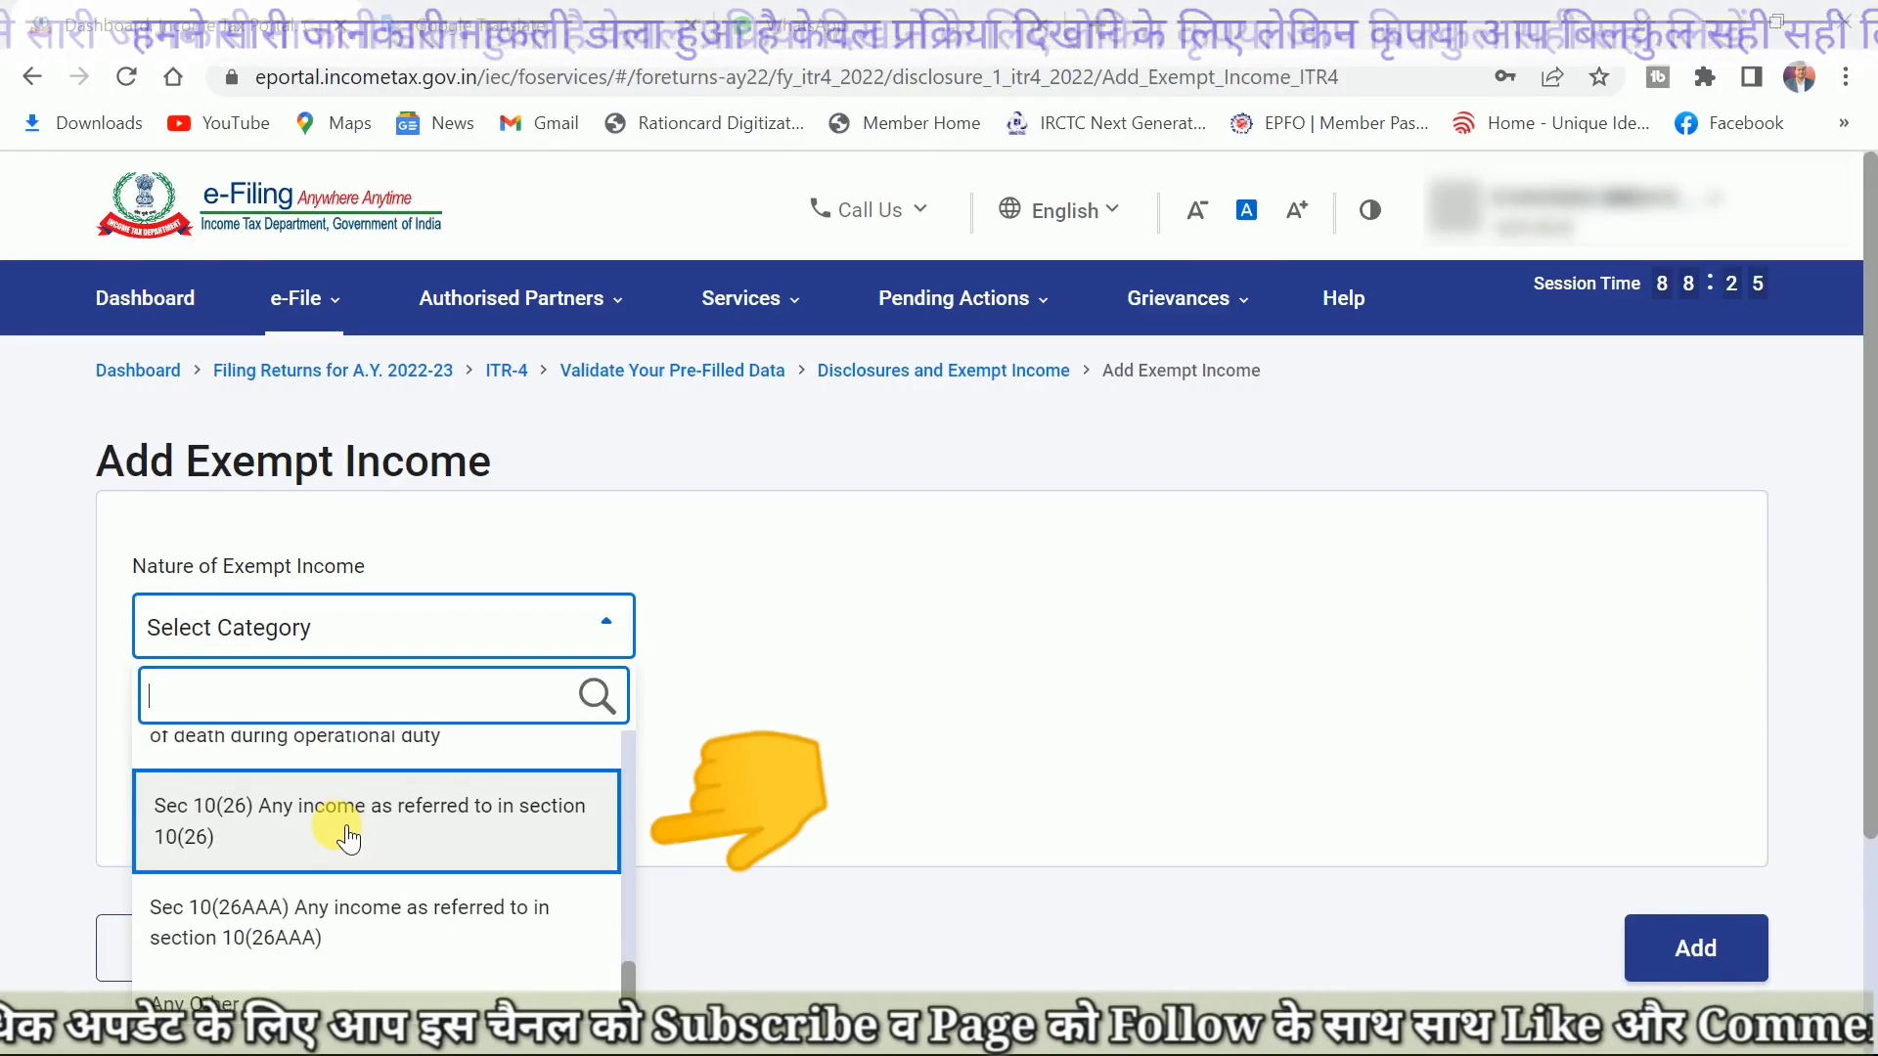
{"action": "scroll", "coordinate": [333, 837], "scroll_direction": "up", "scroll_amount": 3}
{"action": "scroll", "coordinate": [322, 944], "scroll_direction": "down", "scroll_amount": 2}
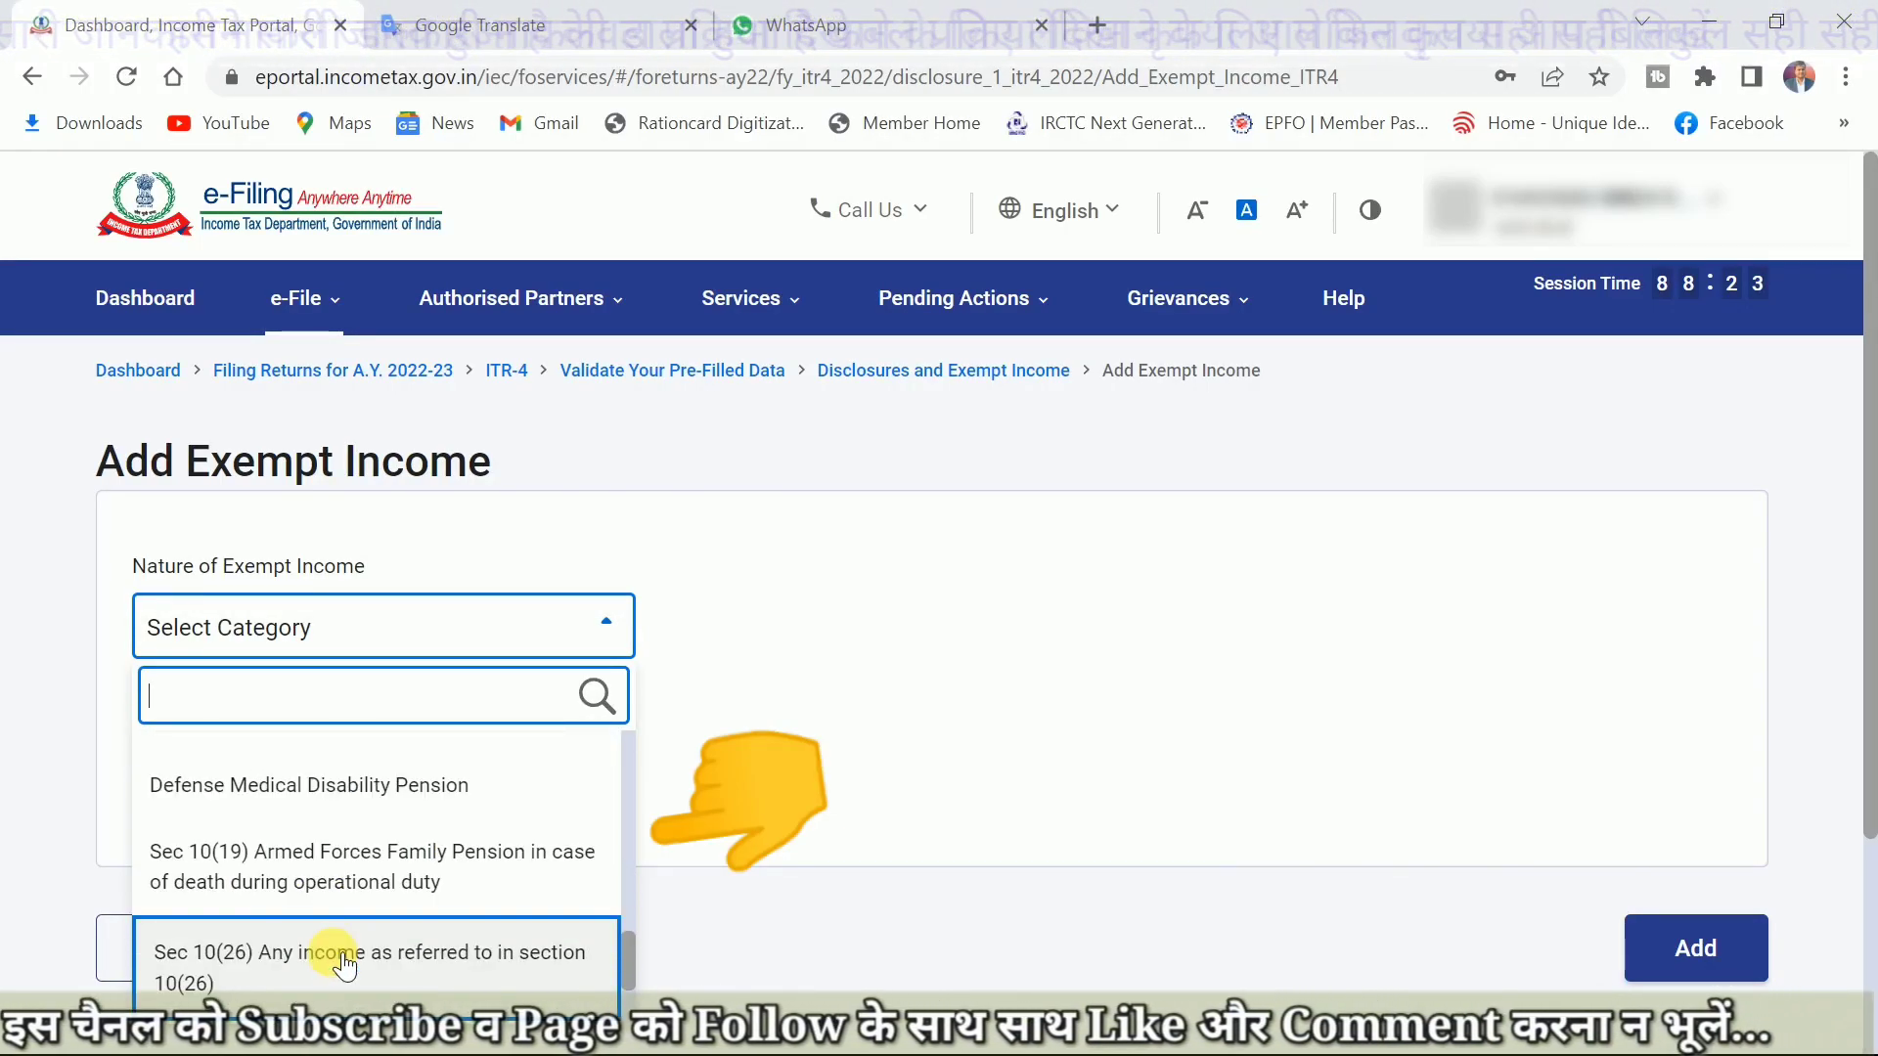
{"action": "scroll", "coordinate": [345, 964], "scroll_direction": "down", "scroll_amount": 5}
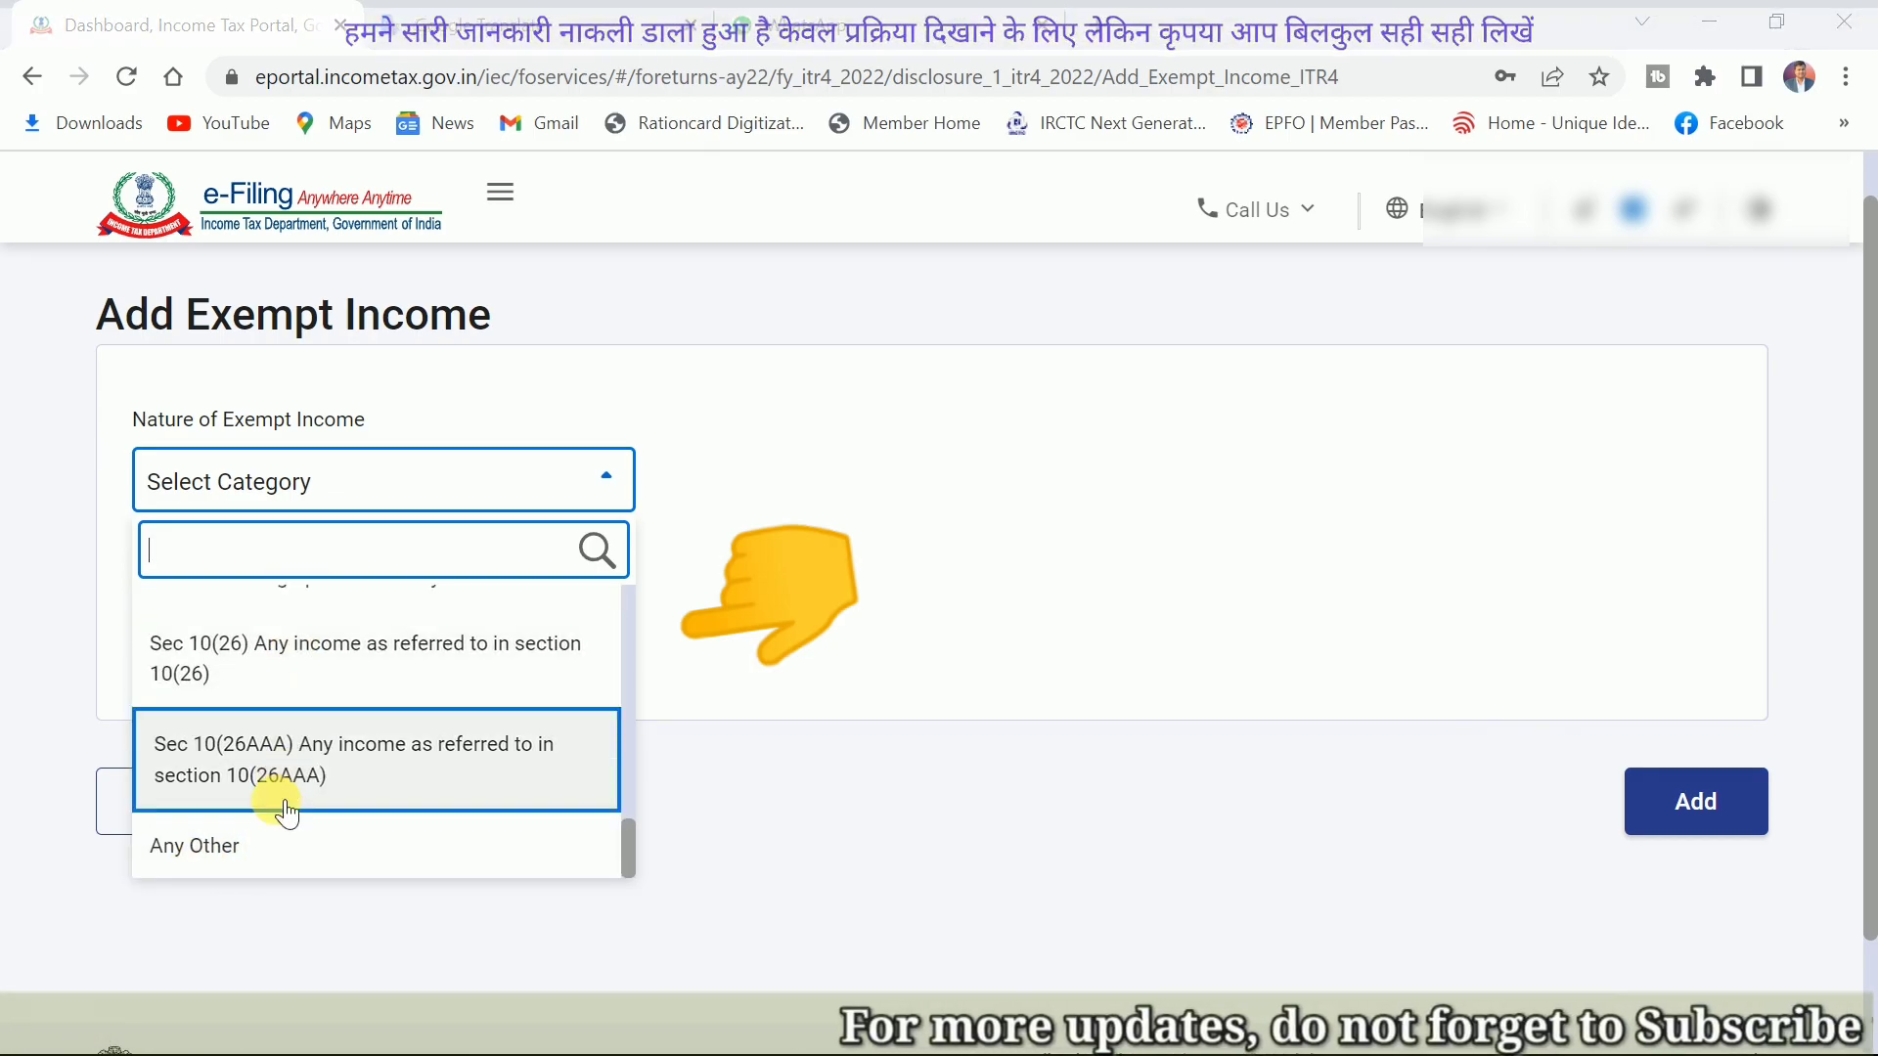
Step: Try Any Other as the nature of exempt income, and confirm the Disclosures and Exempt Income section
{"action": "left_click", "coordinate": [223, 844]}
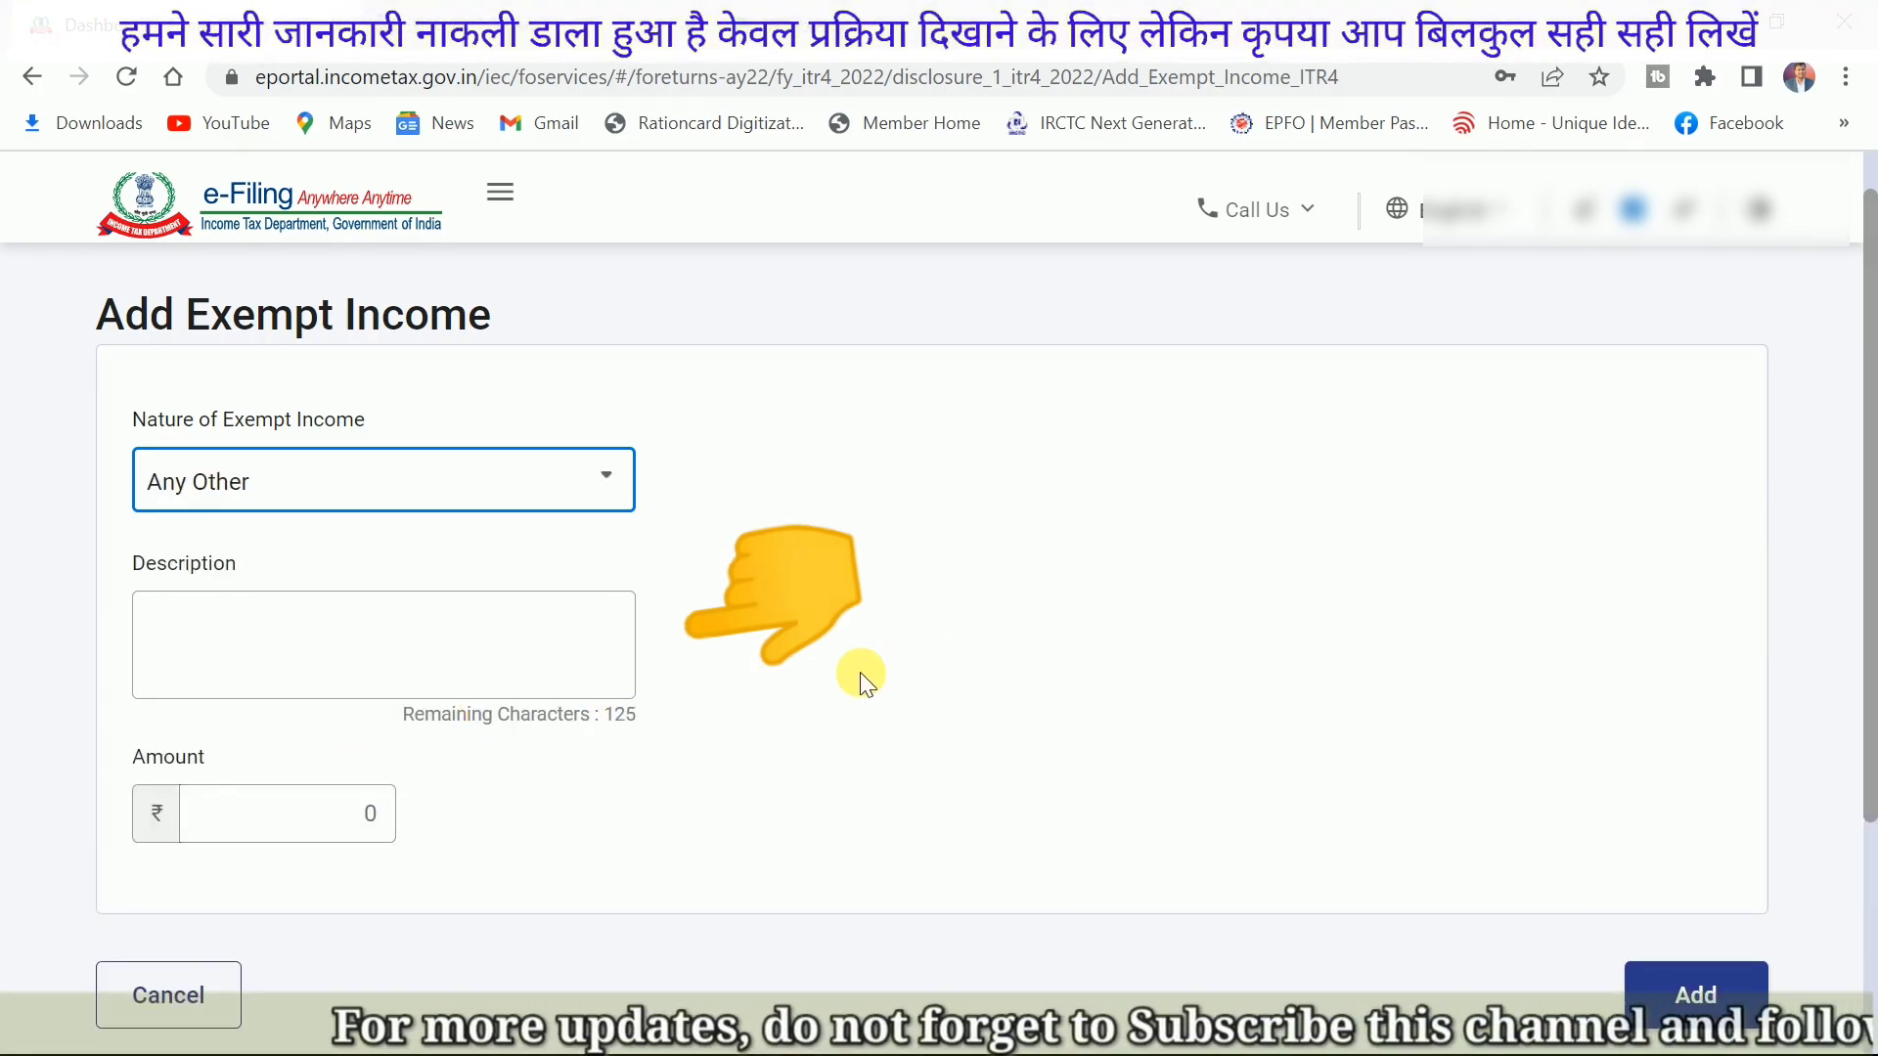
{"action": "left_click", "coordinate": [262, 838]}
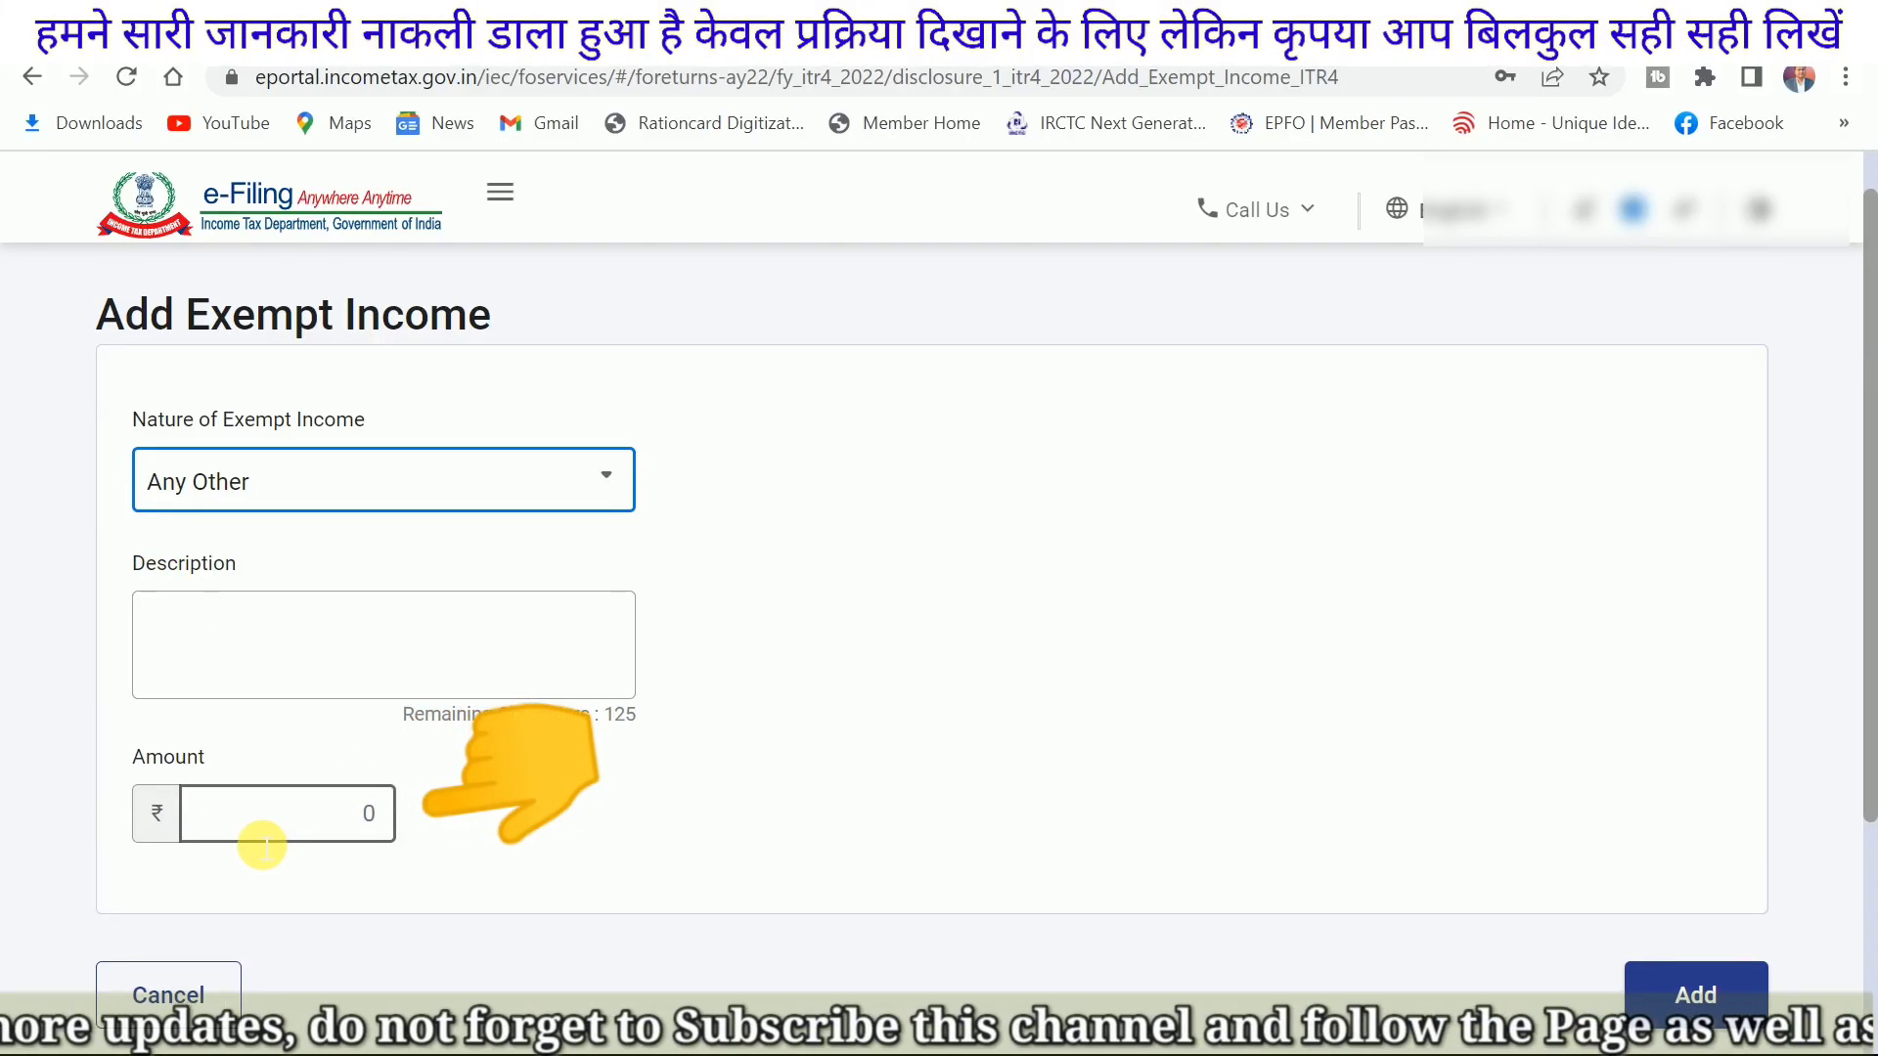
{"action": "left_click", "coordinate": [281, 833]}
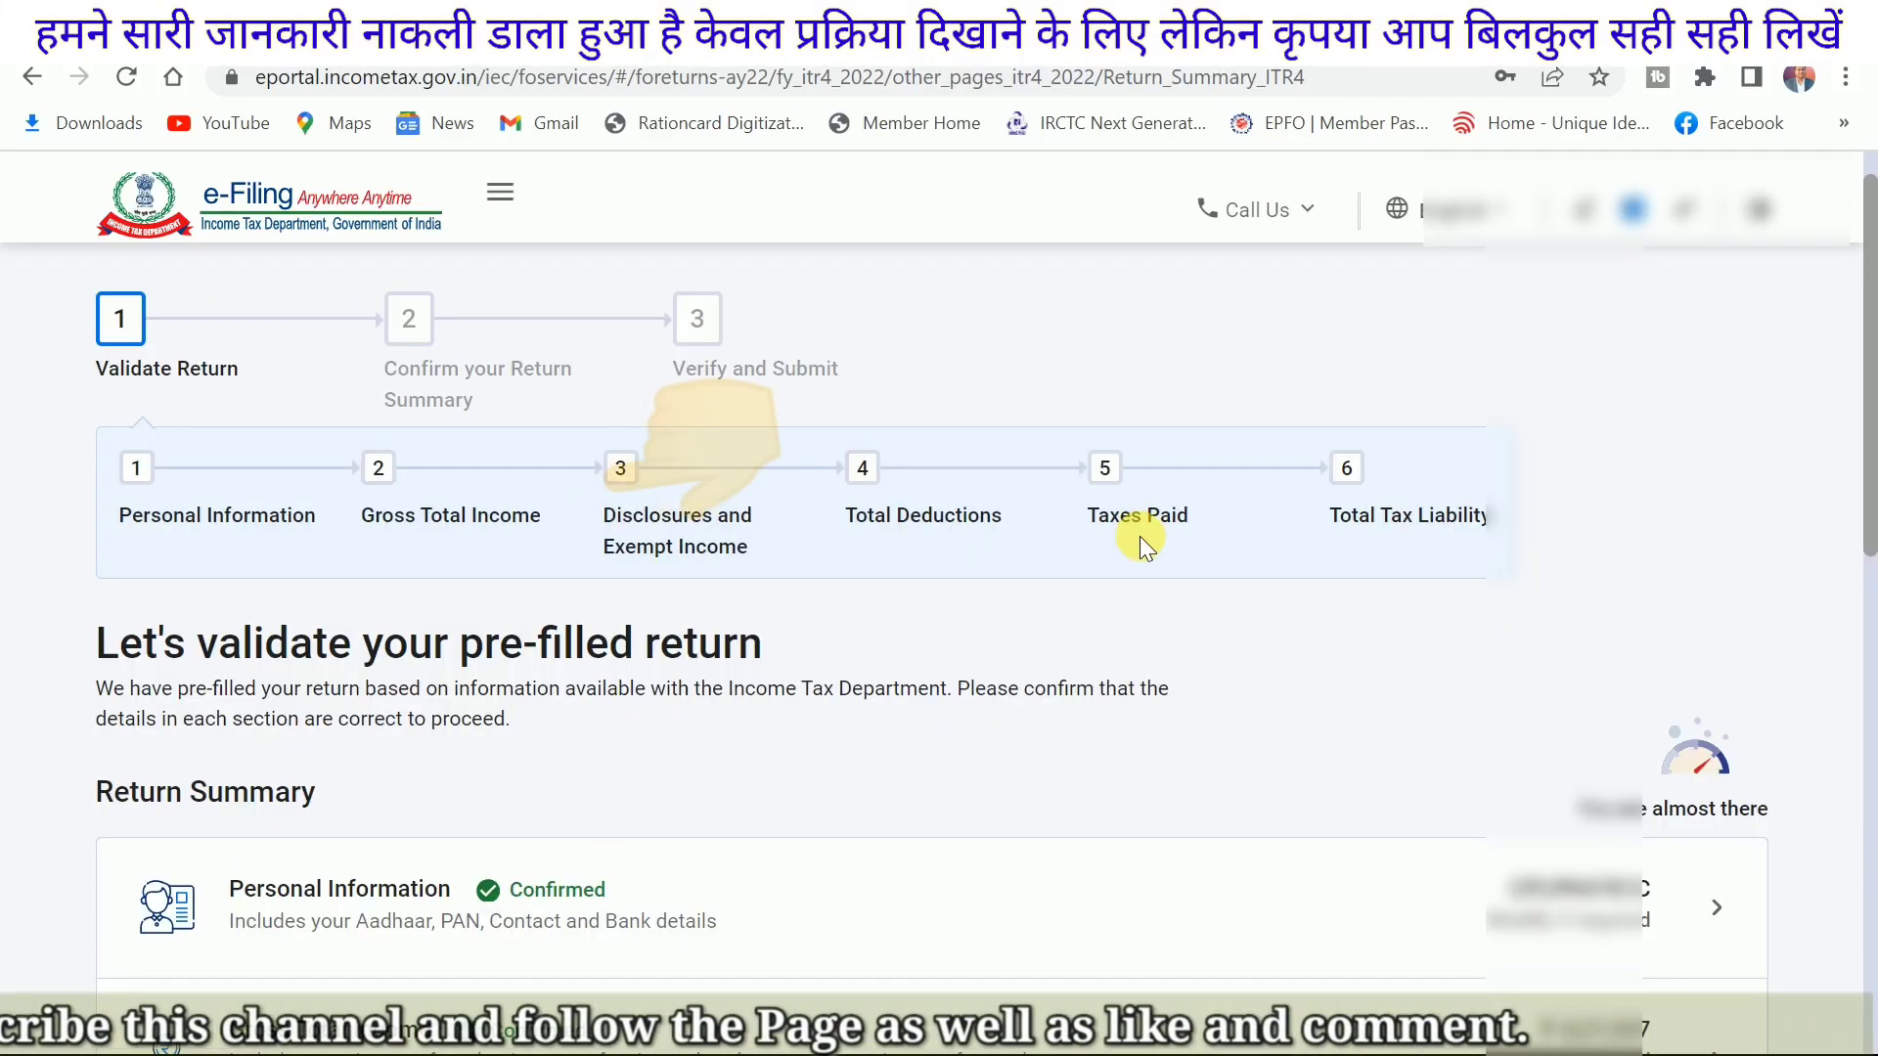
Step: Check the confirmation status of each section in the Return Summary
{"action": "scroll", "coordinate": [1141, 536], "scroll_direction": "down", "scroll_amount": 3}
{"action": "scroll", "coordinate": [1141, 536], "scroll_direction": "down", "scroll_amount": 5}
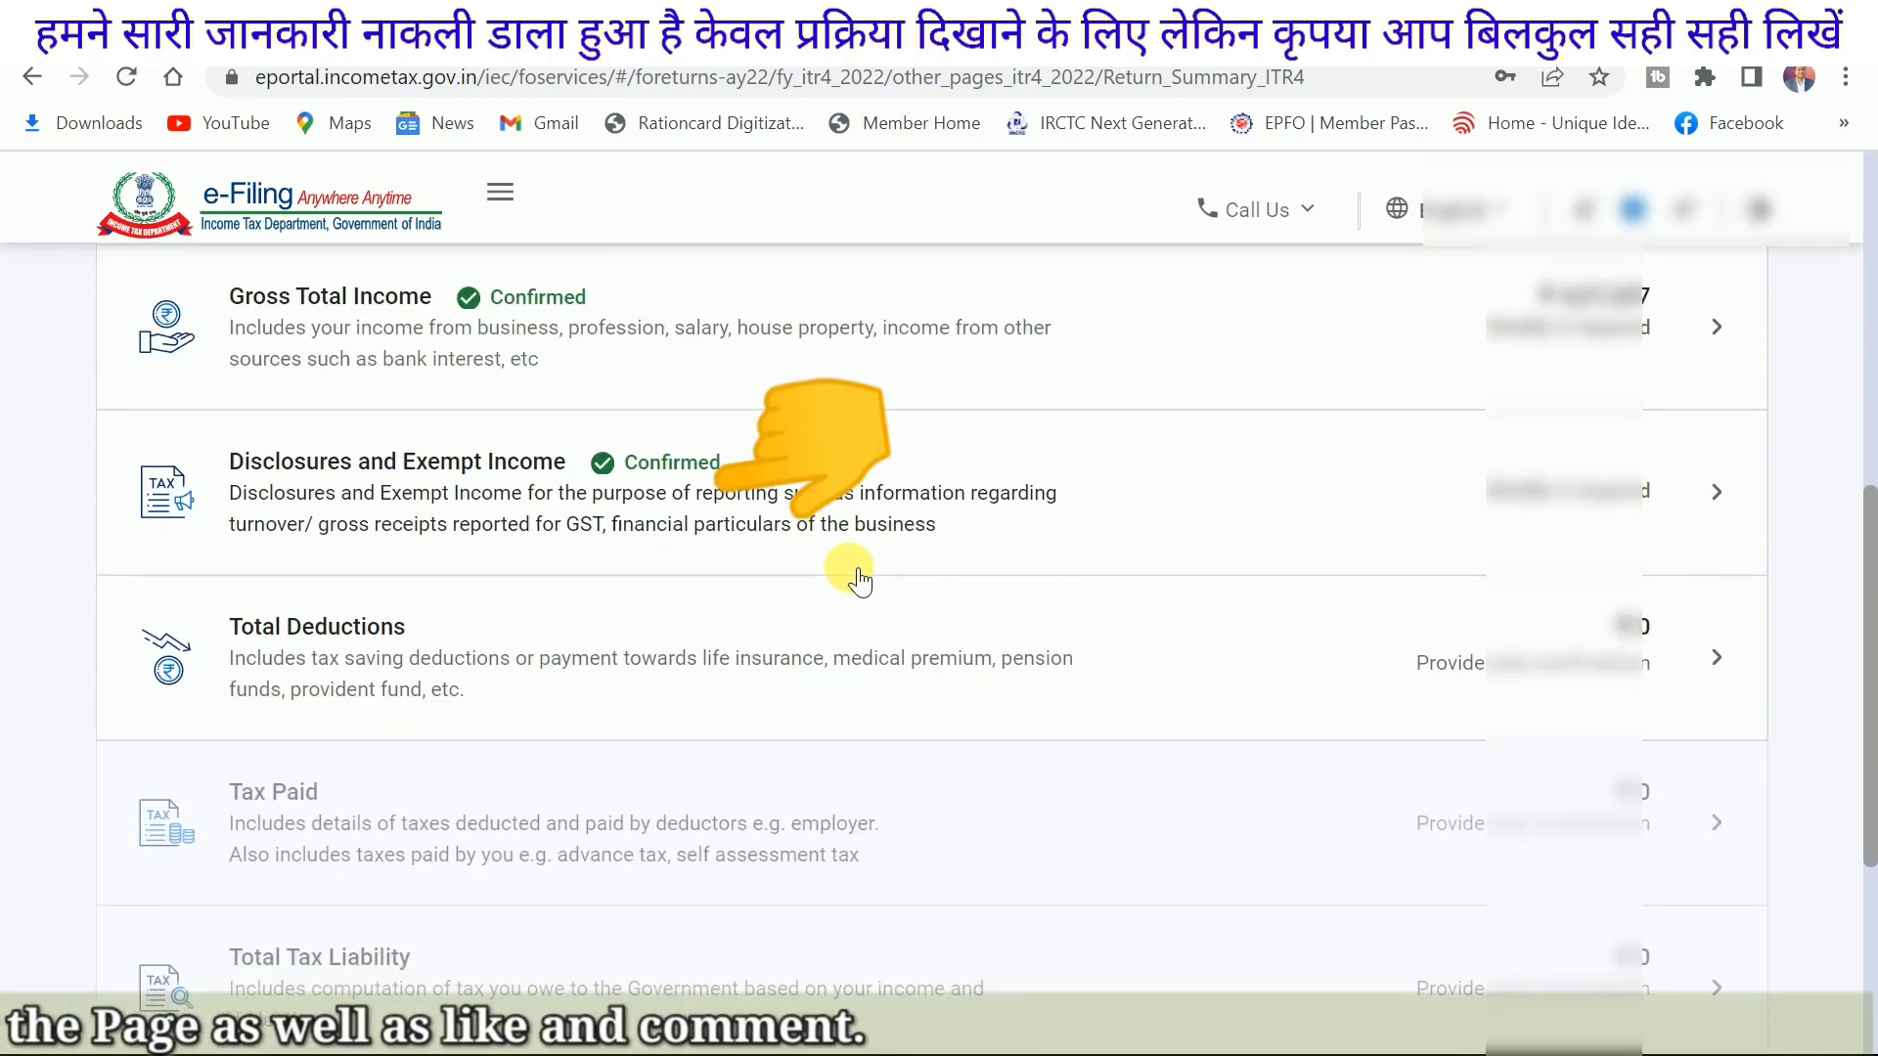
{"action": "scroll", "coordinate": [794, 584], "scroll_direction": "up", "scroll_amount": 3}
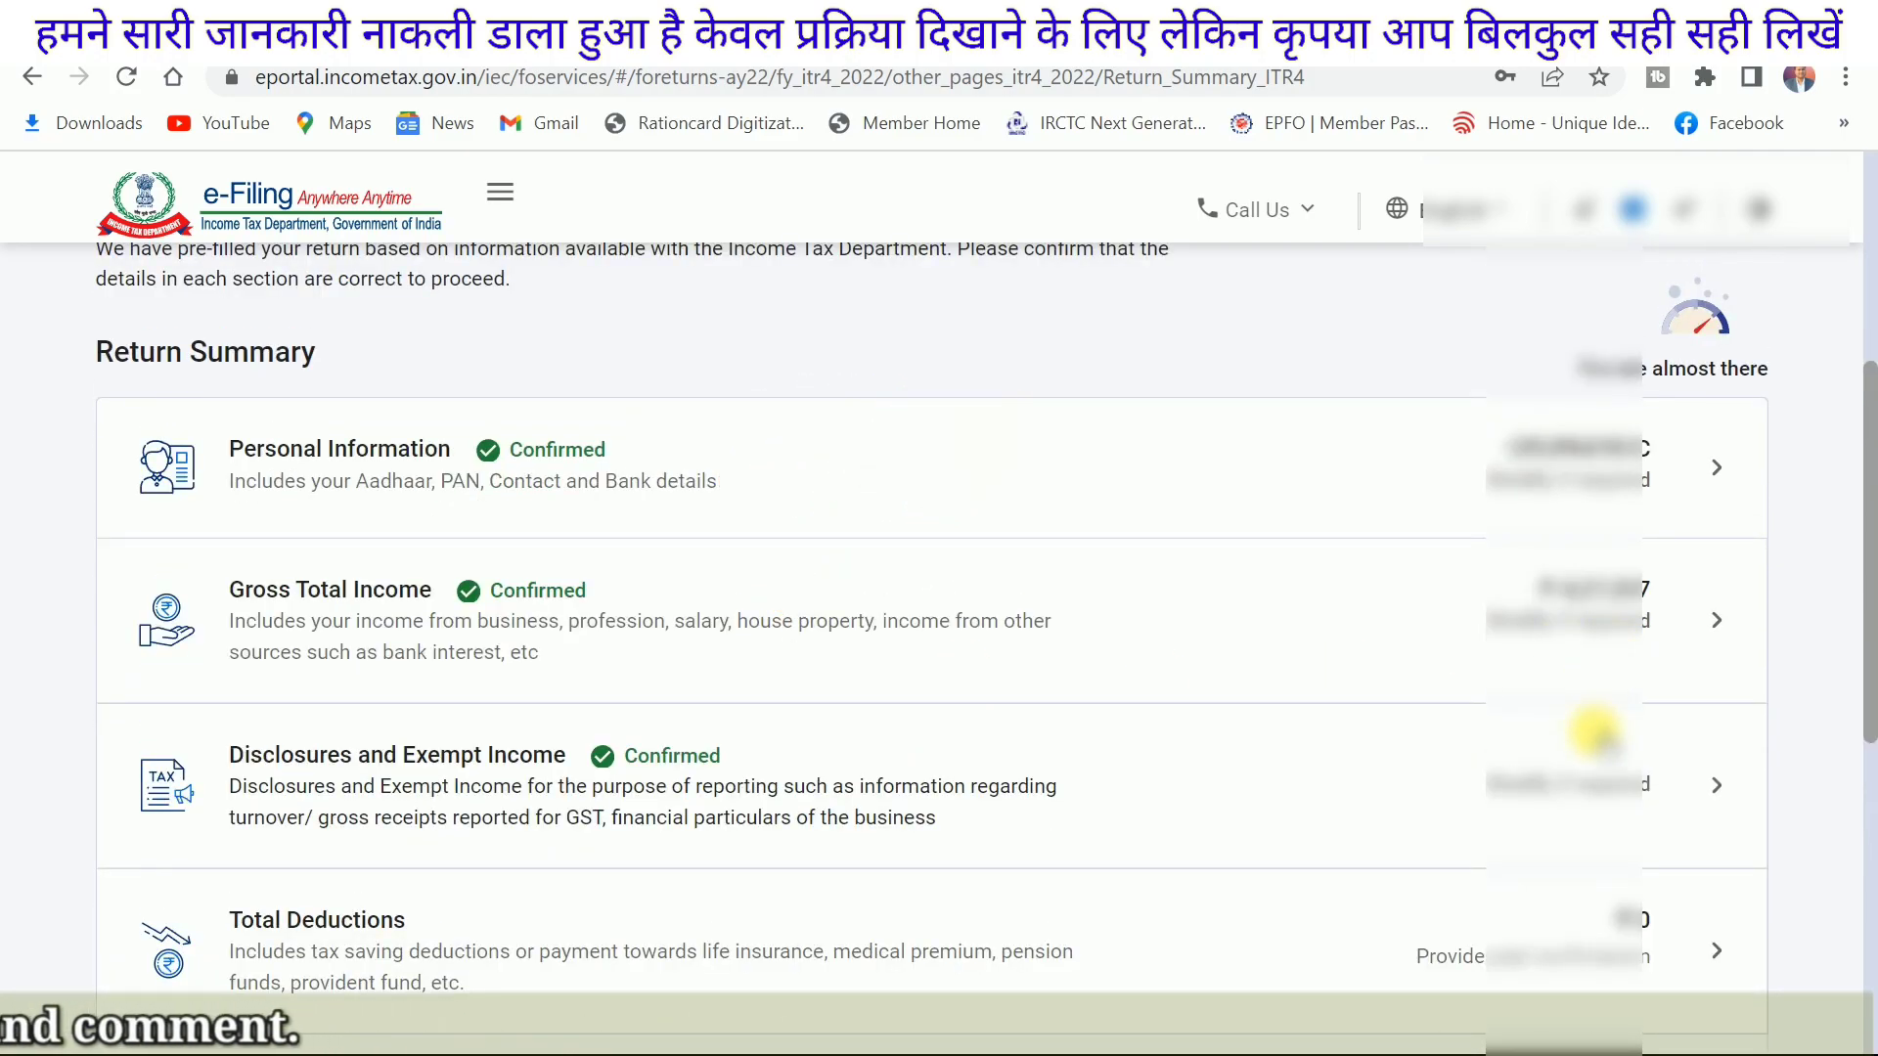
Step: Open the Total Deductions section from the Return Summary
{"action": "scroll", "coordinate": [1350, 781], "scroll_direction": "down", "scroll_amount": 2}
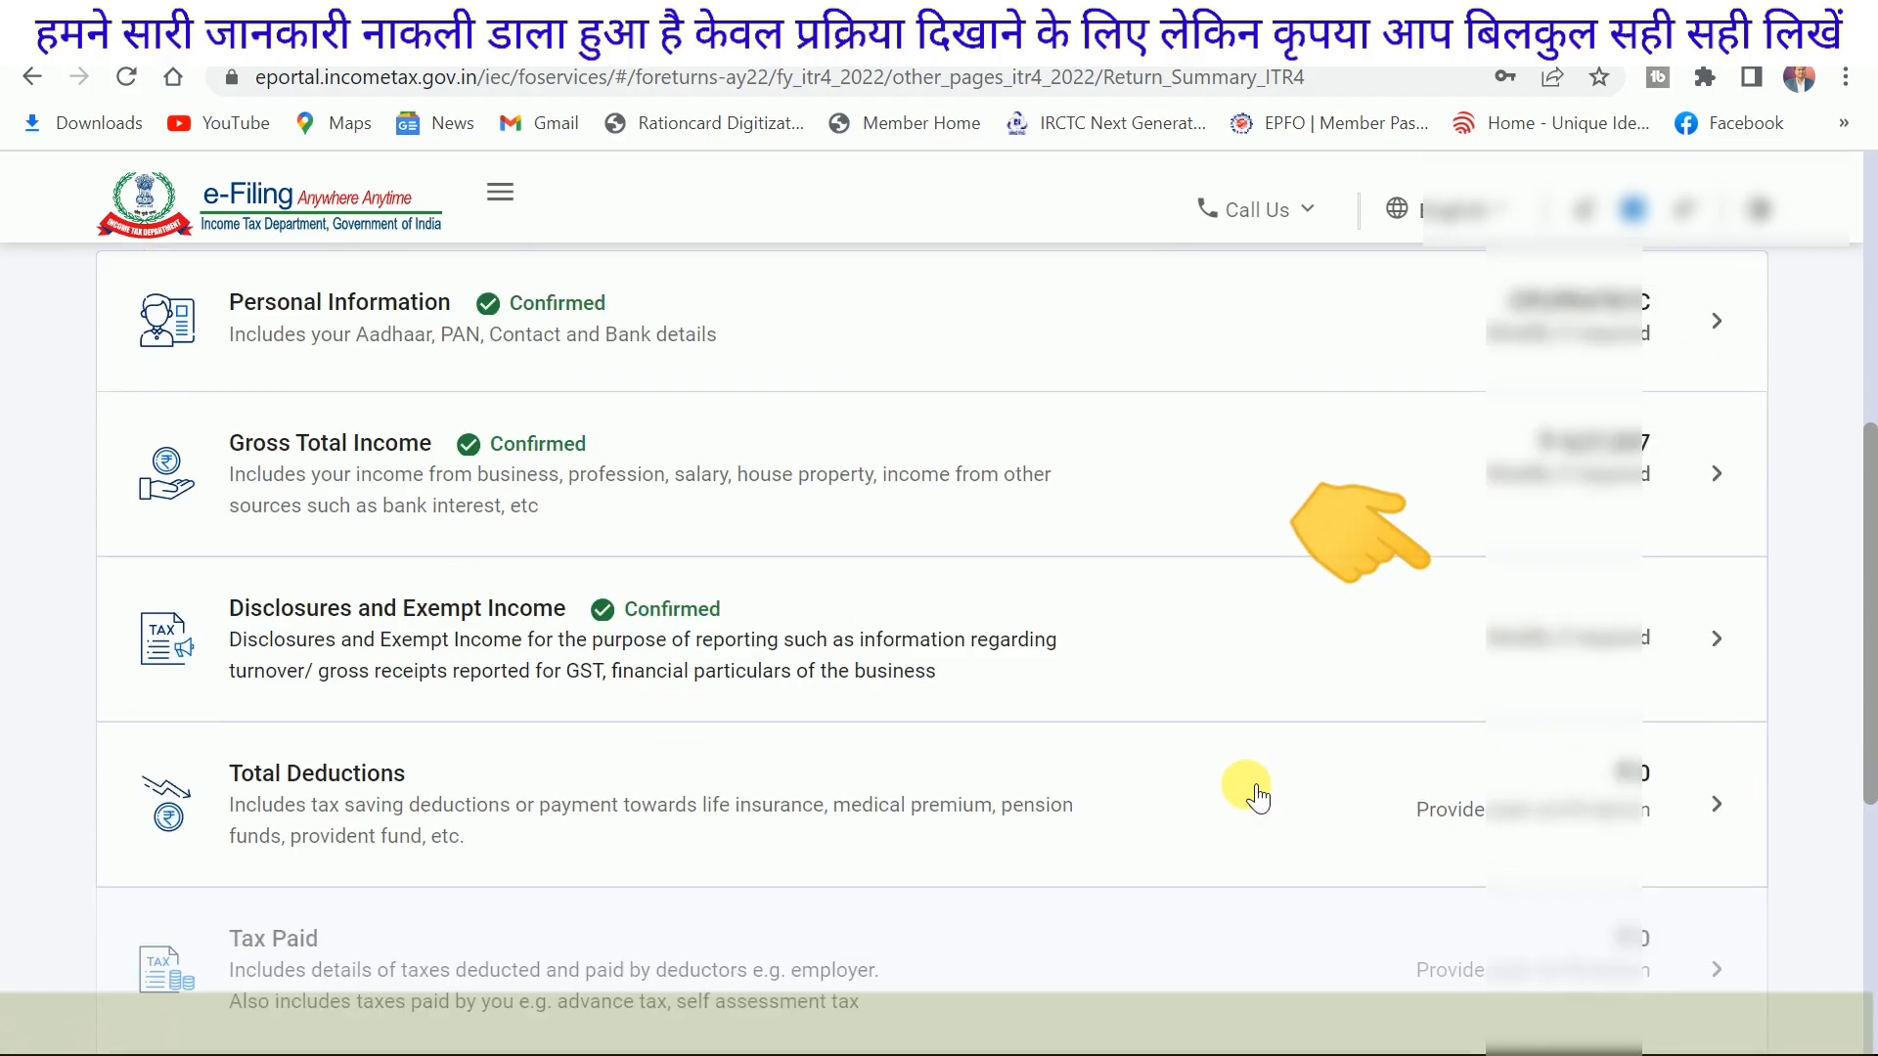
{"action": "scroll", "coordinate": [436, 845], "scroll_direction": "down", "scroll_amount": 2}
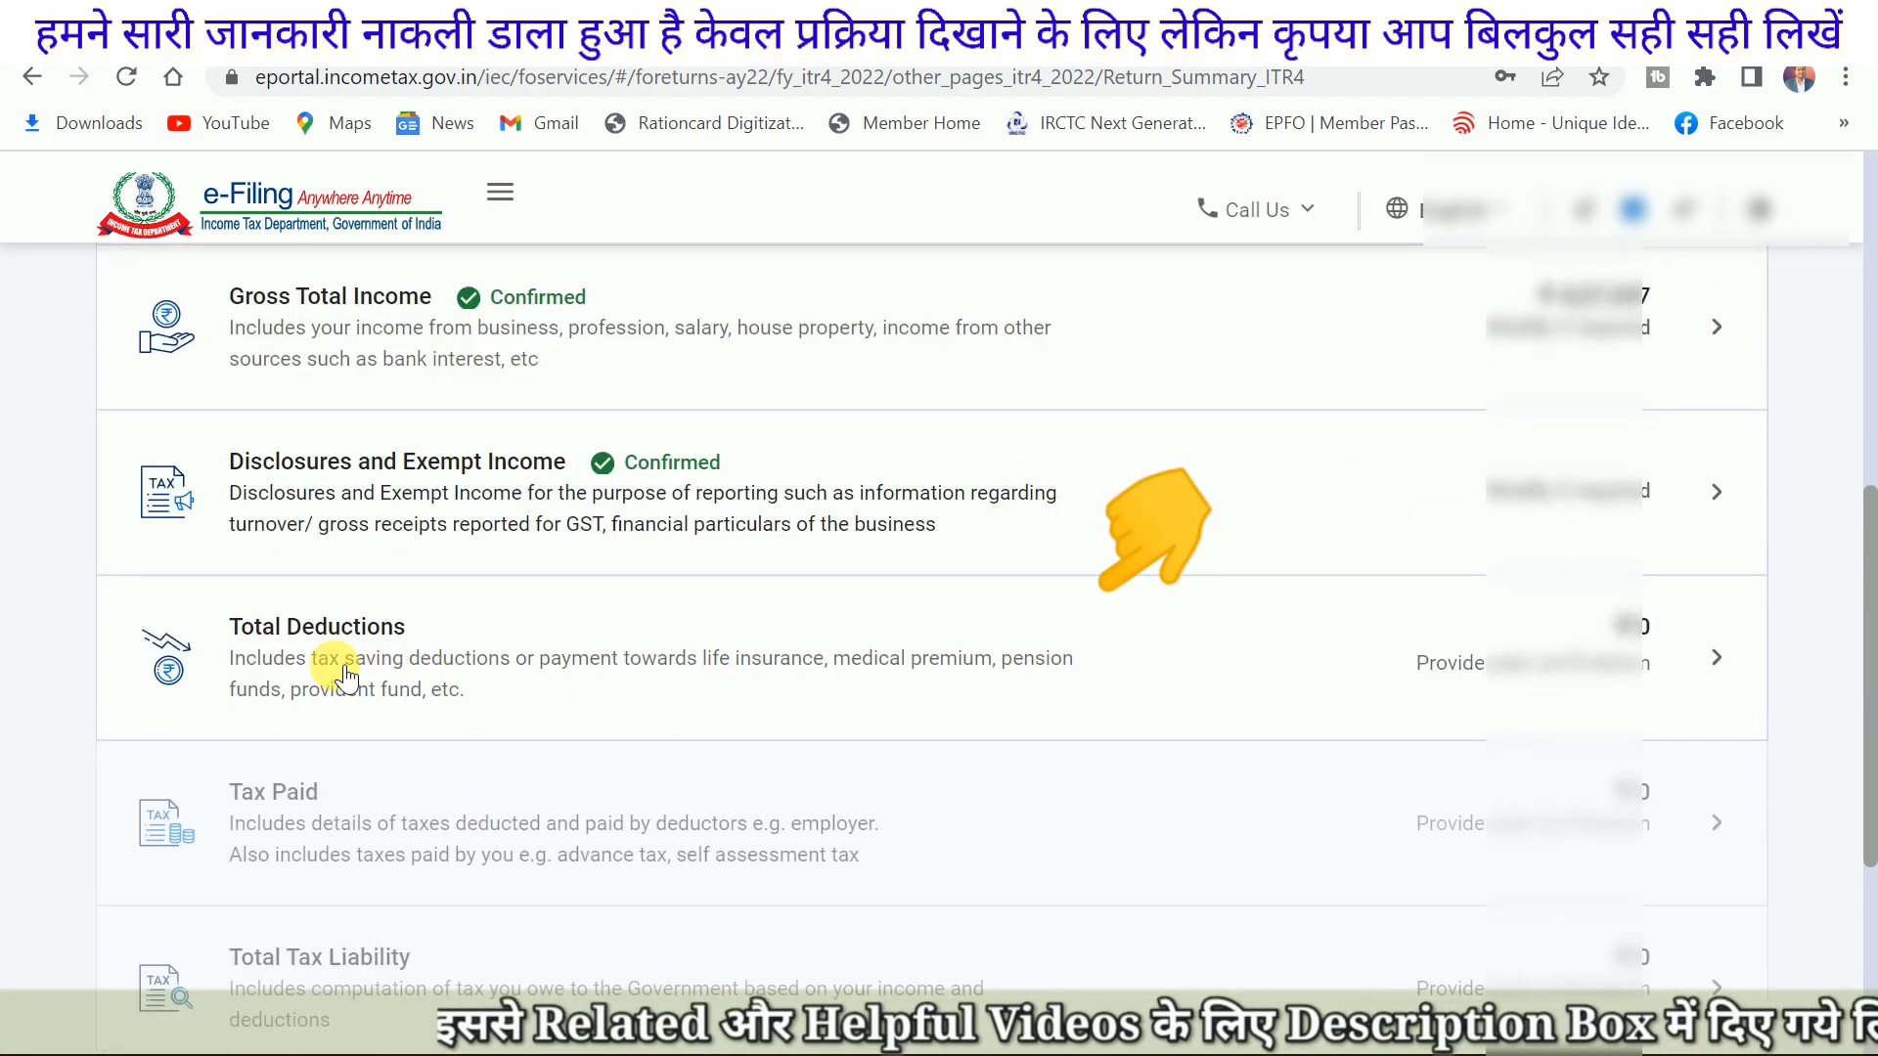
{"action": "left_click", "coordinate": [1671, 664]}
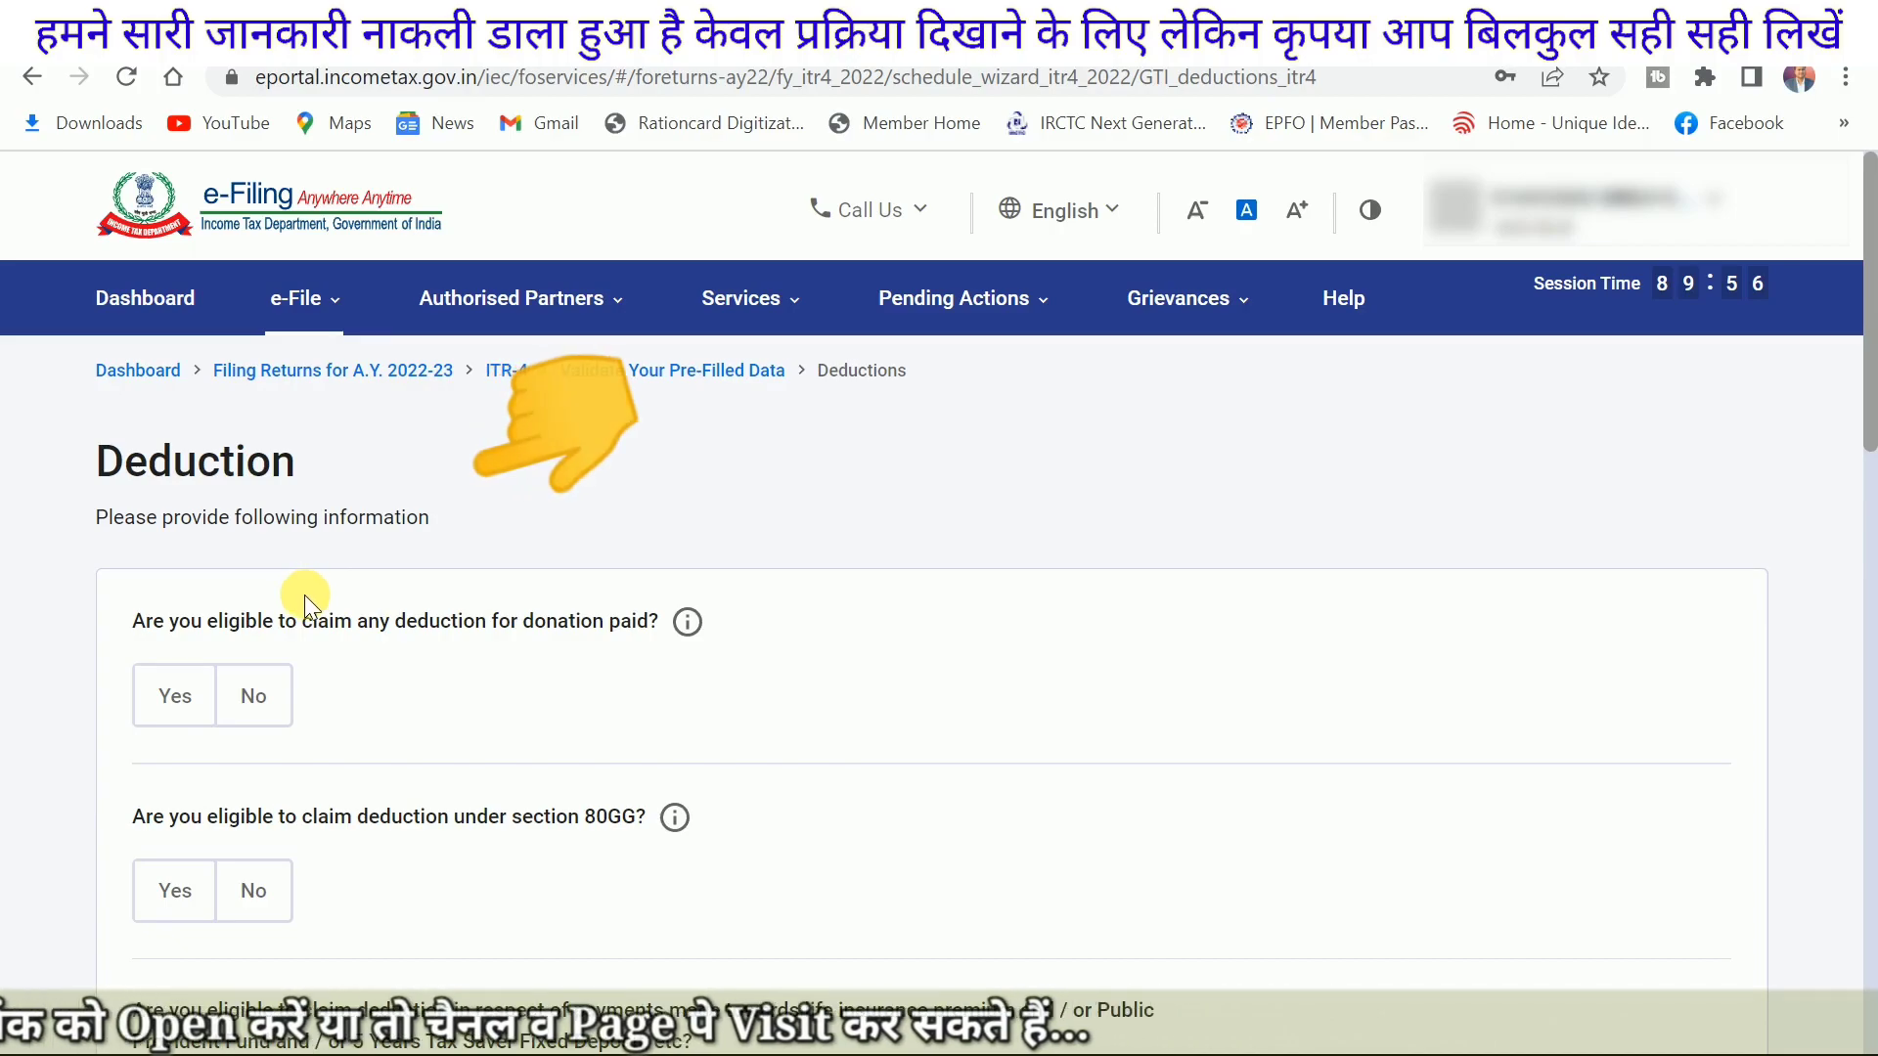
Step: Examine the deduction eligibility questions on donations, section 80GG, 80C, 80CCD(2), 80D and 80E
{"action": "scroll", "coordinate": [354, 699], "scroll_direction": "down", "scroll_amount": 2}
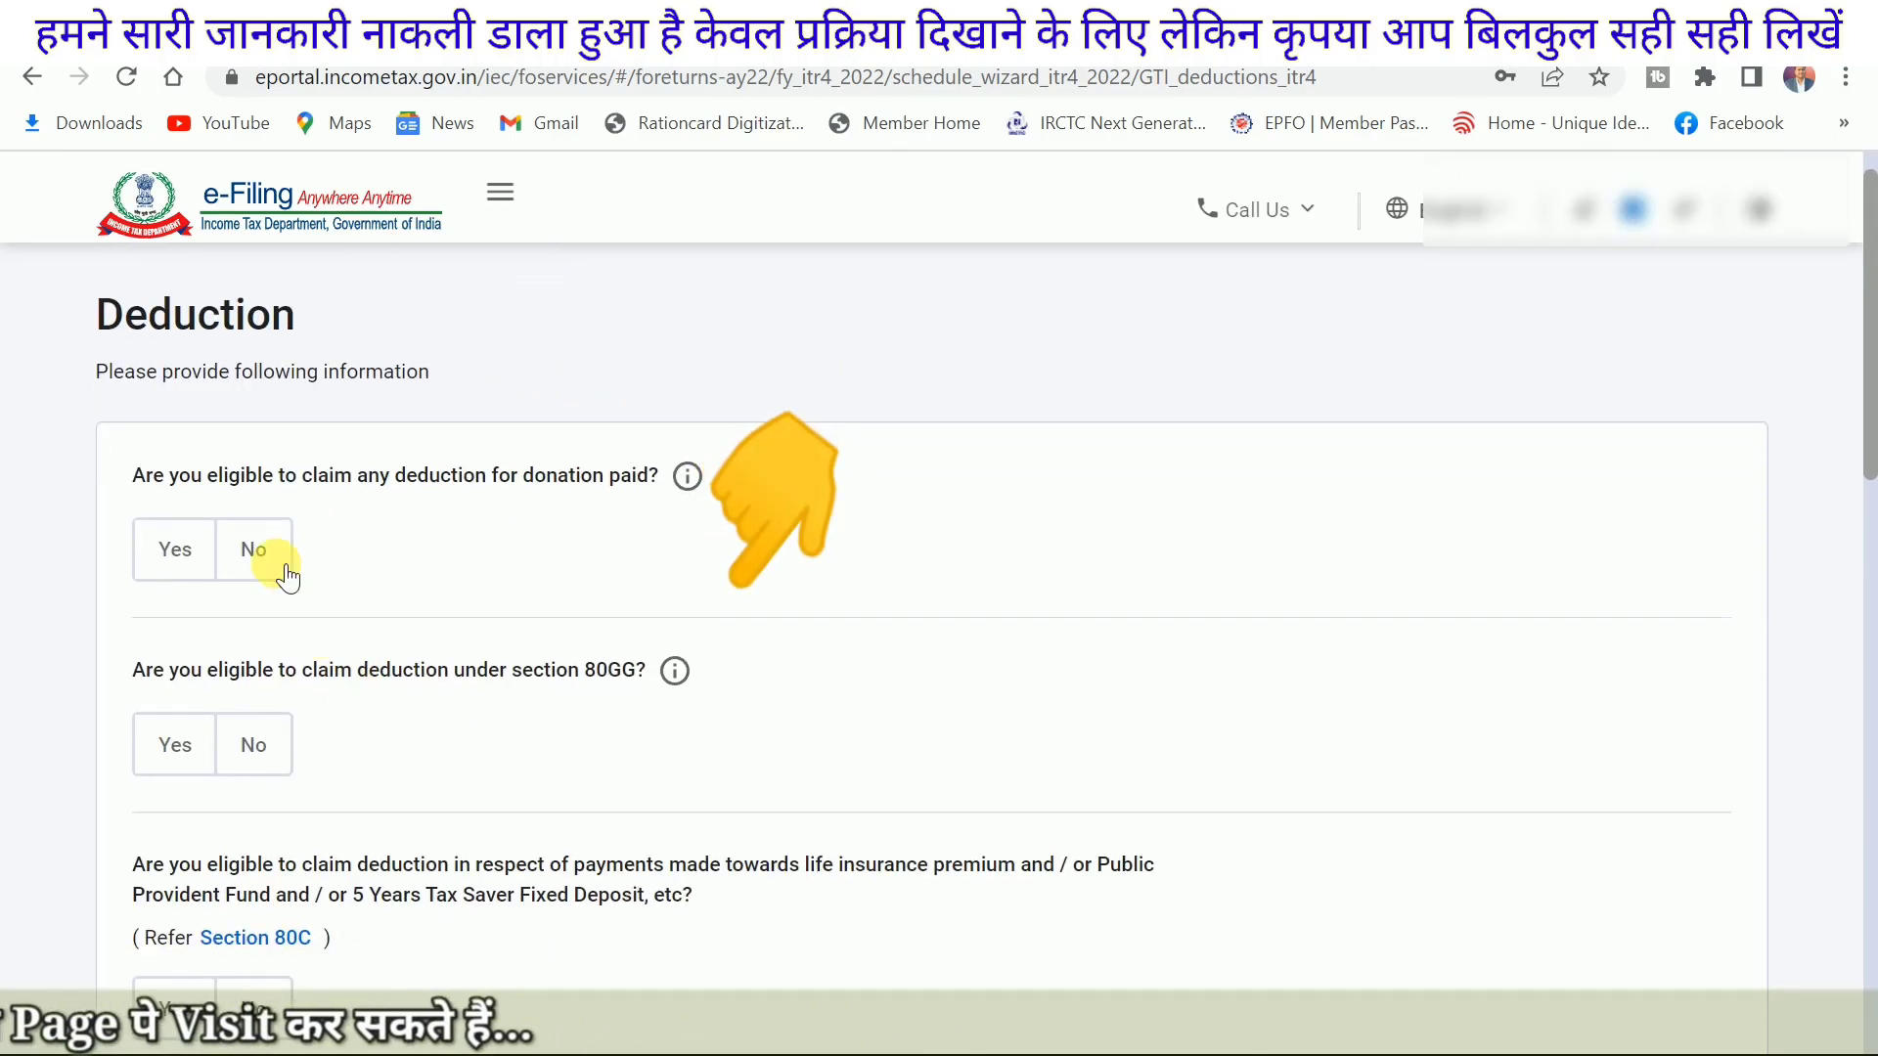
{"action": "scroll", "coordinate": [276, 564], "scroll_direction": "down", "scroll_amount": 1}
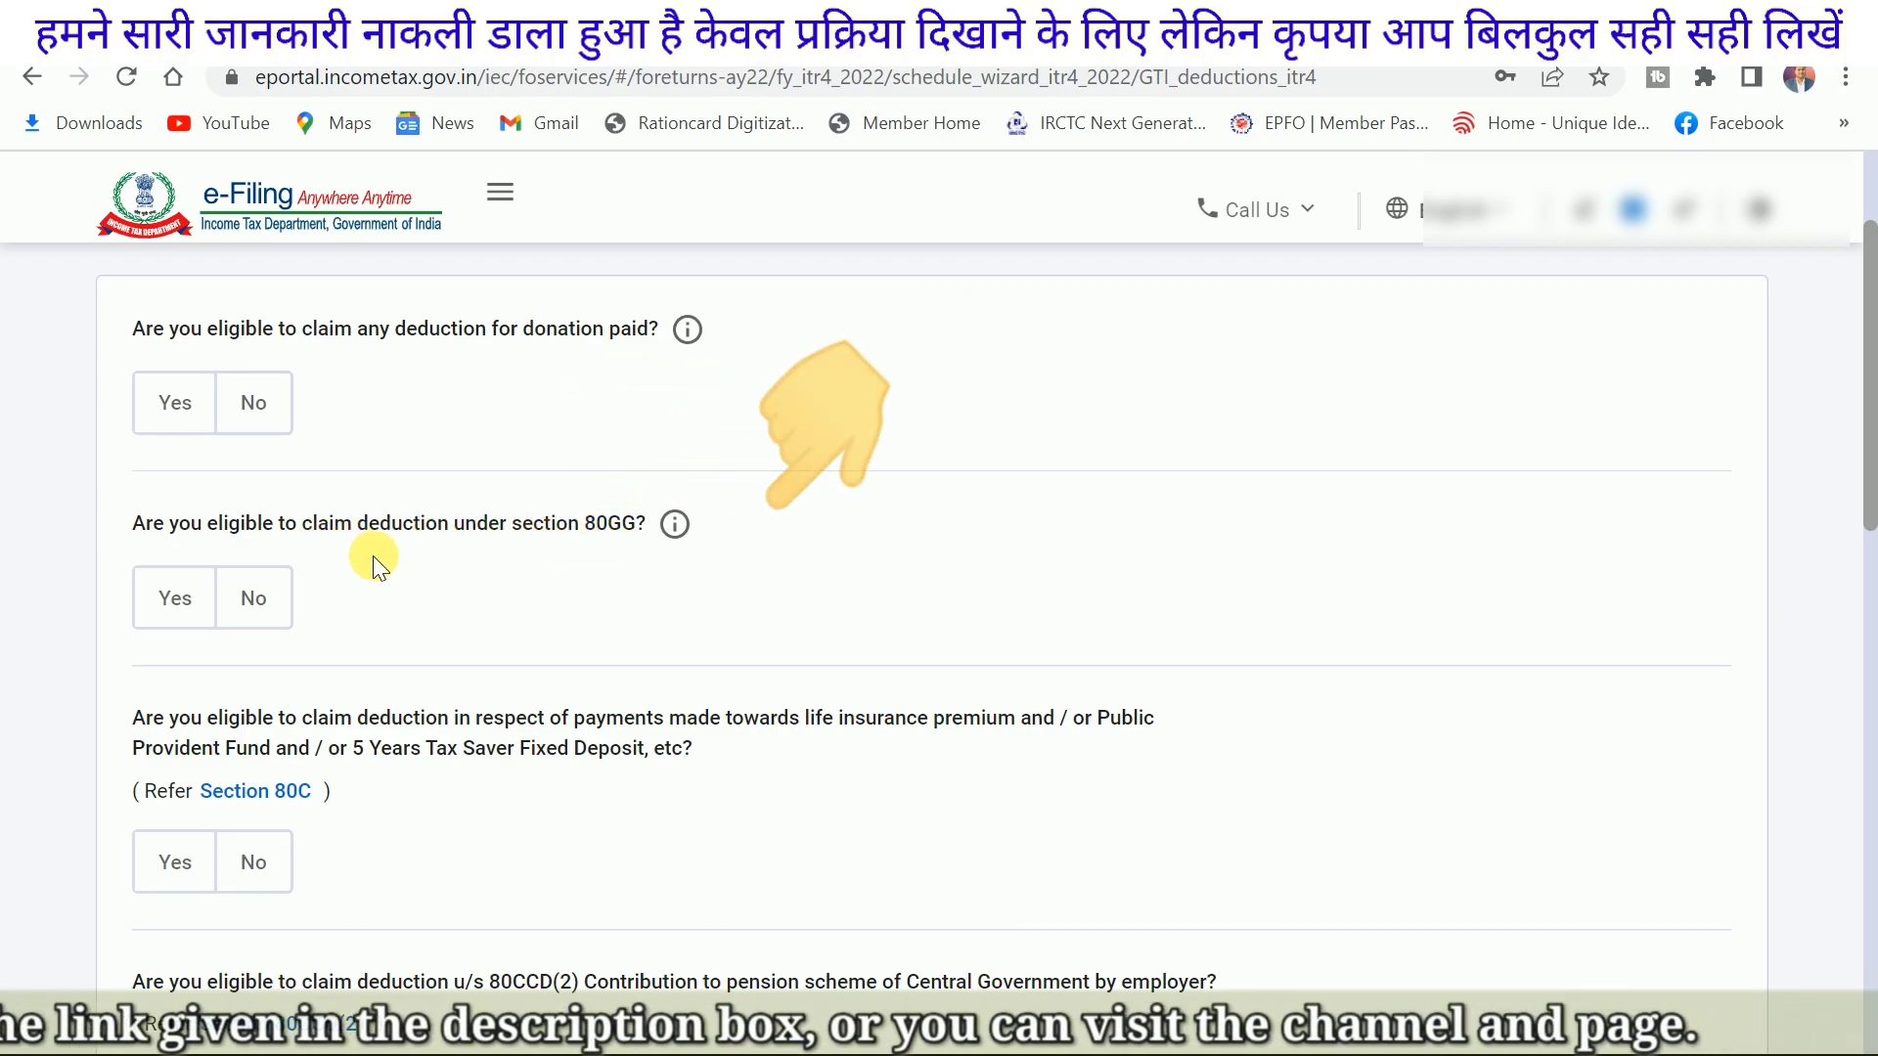
{"action": "scroll", "coordinate": [374, 556], "scroll_direction": "down", "scroll_amount": 1}
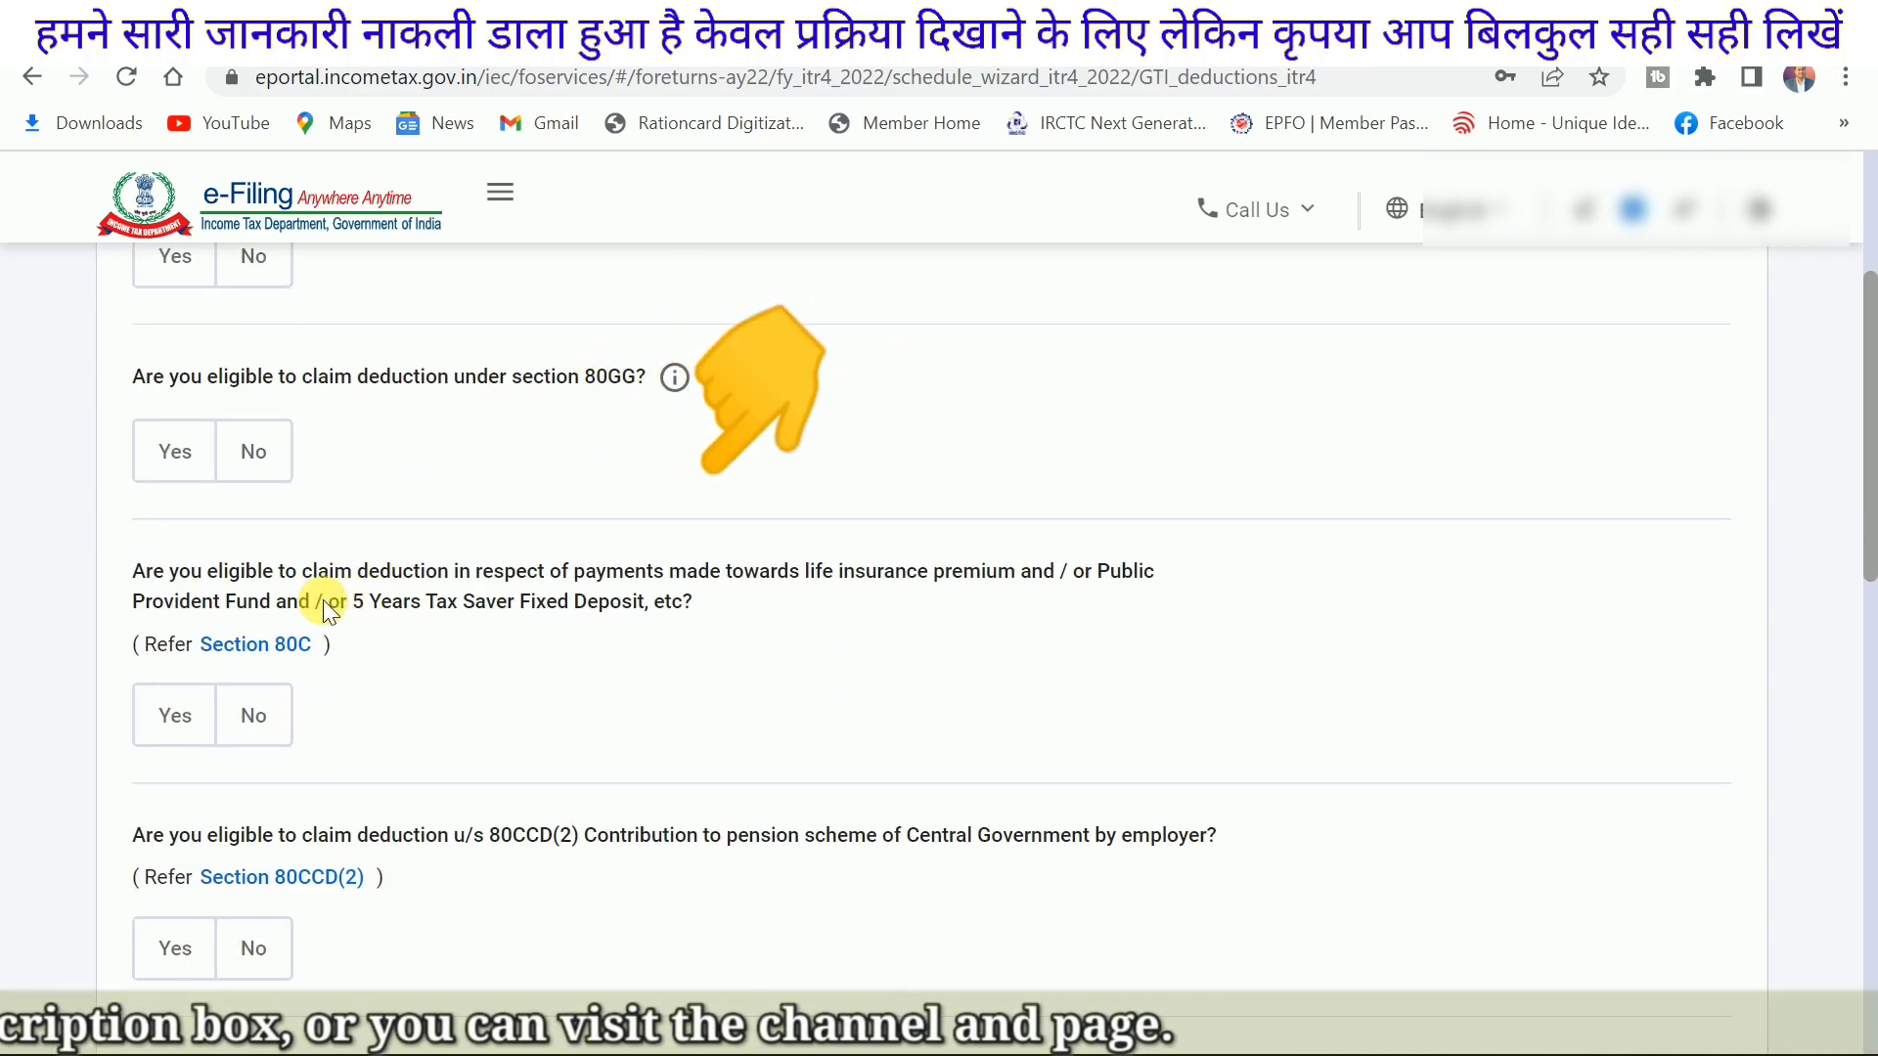
{"action": "scroll", "coordinate": [428, 636], "scroll_direction": "down", "scroll_amount": 1}
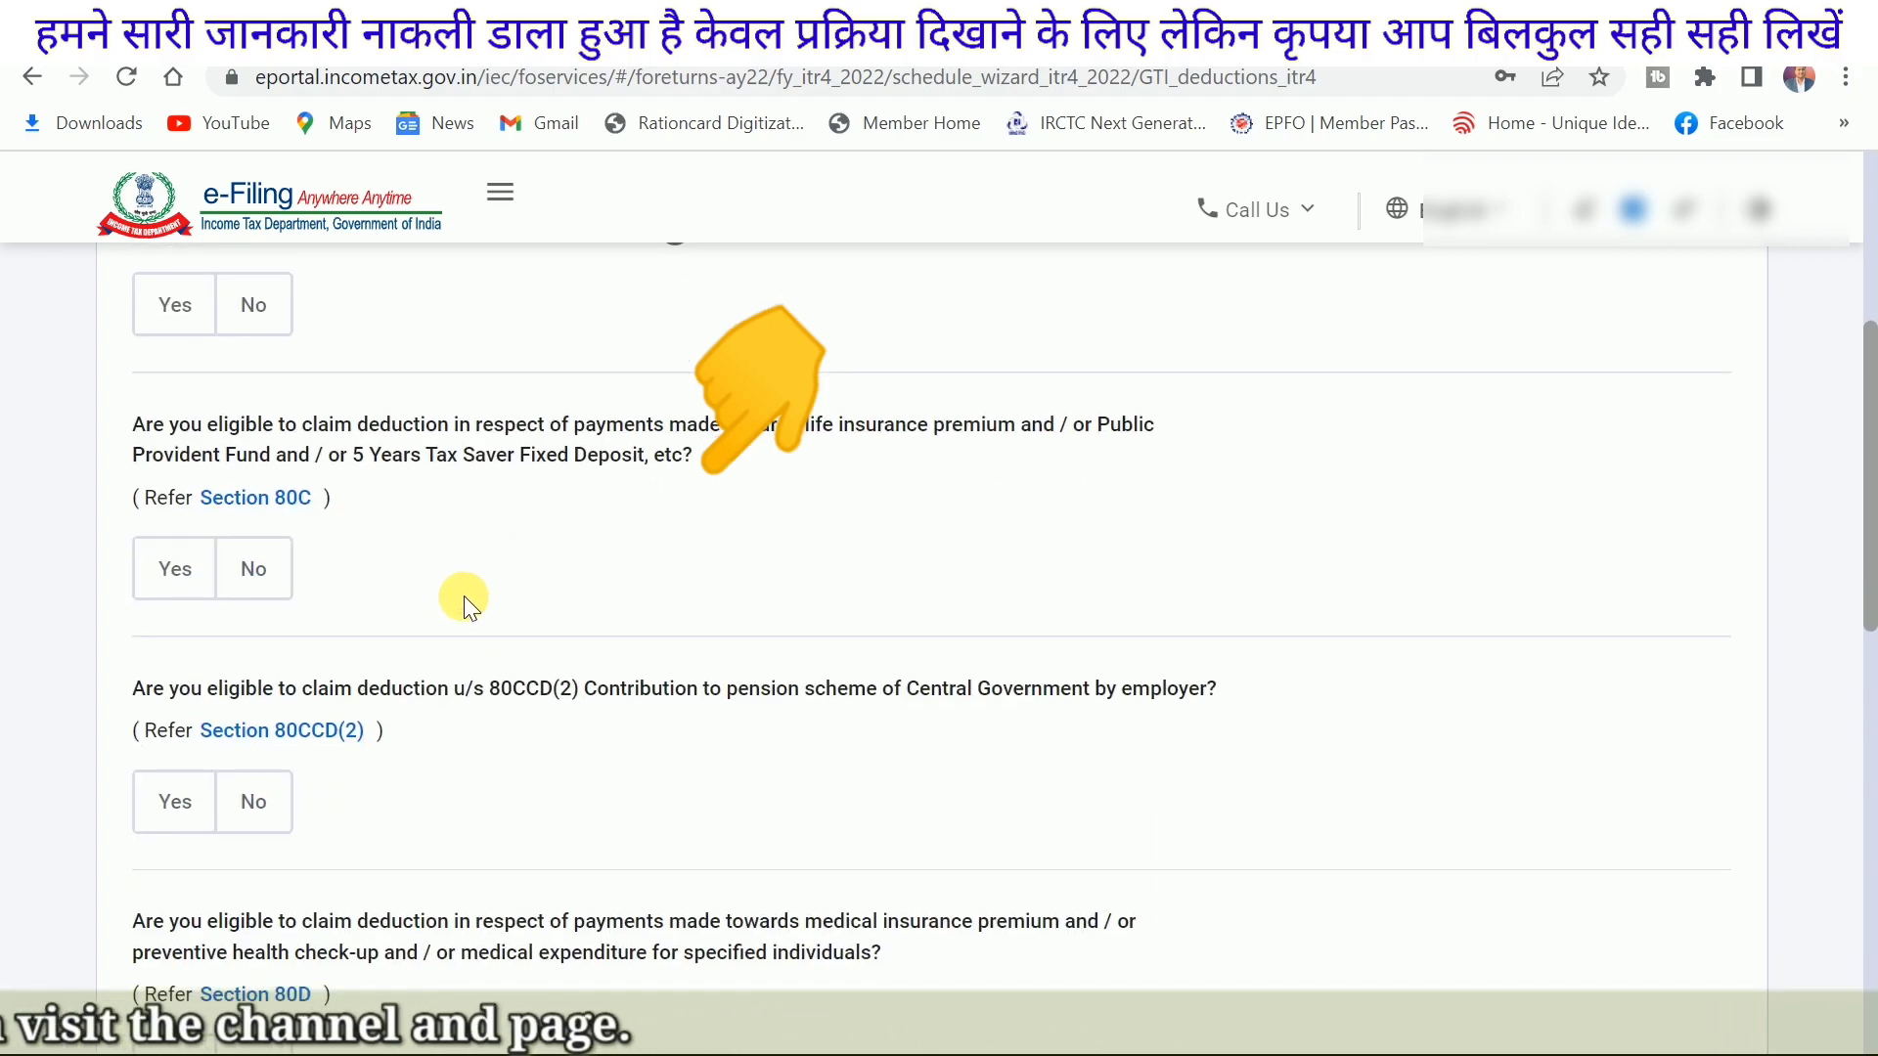
{"action": "scroll", "coordinate": [466, 595], "scroll_direction": "down", "scroll_amount": 1}
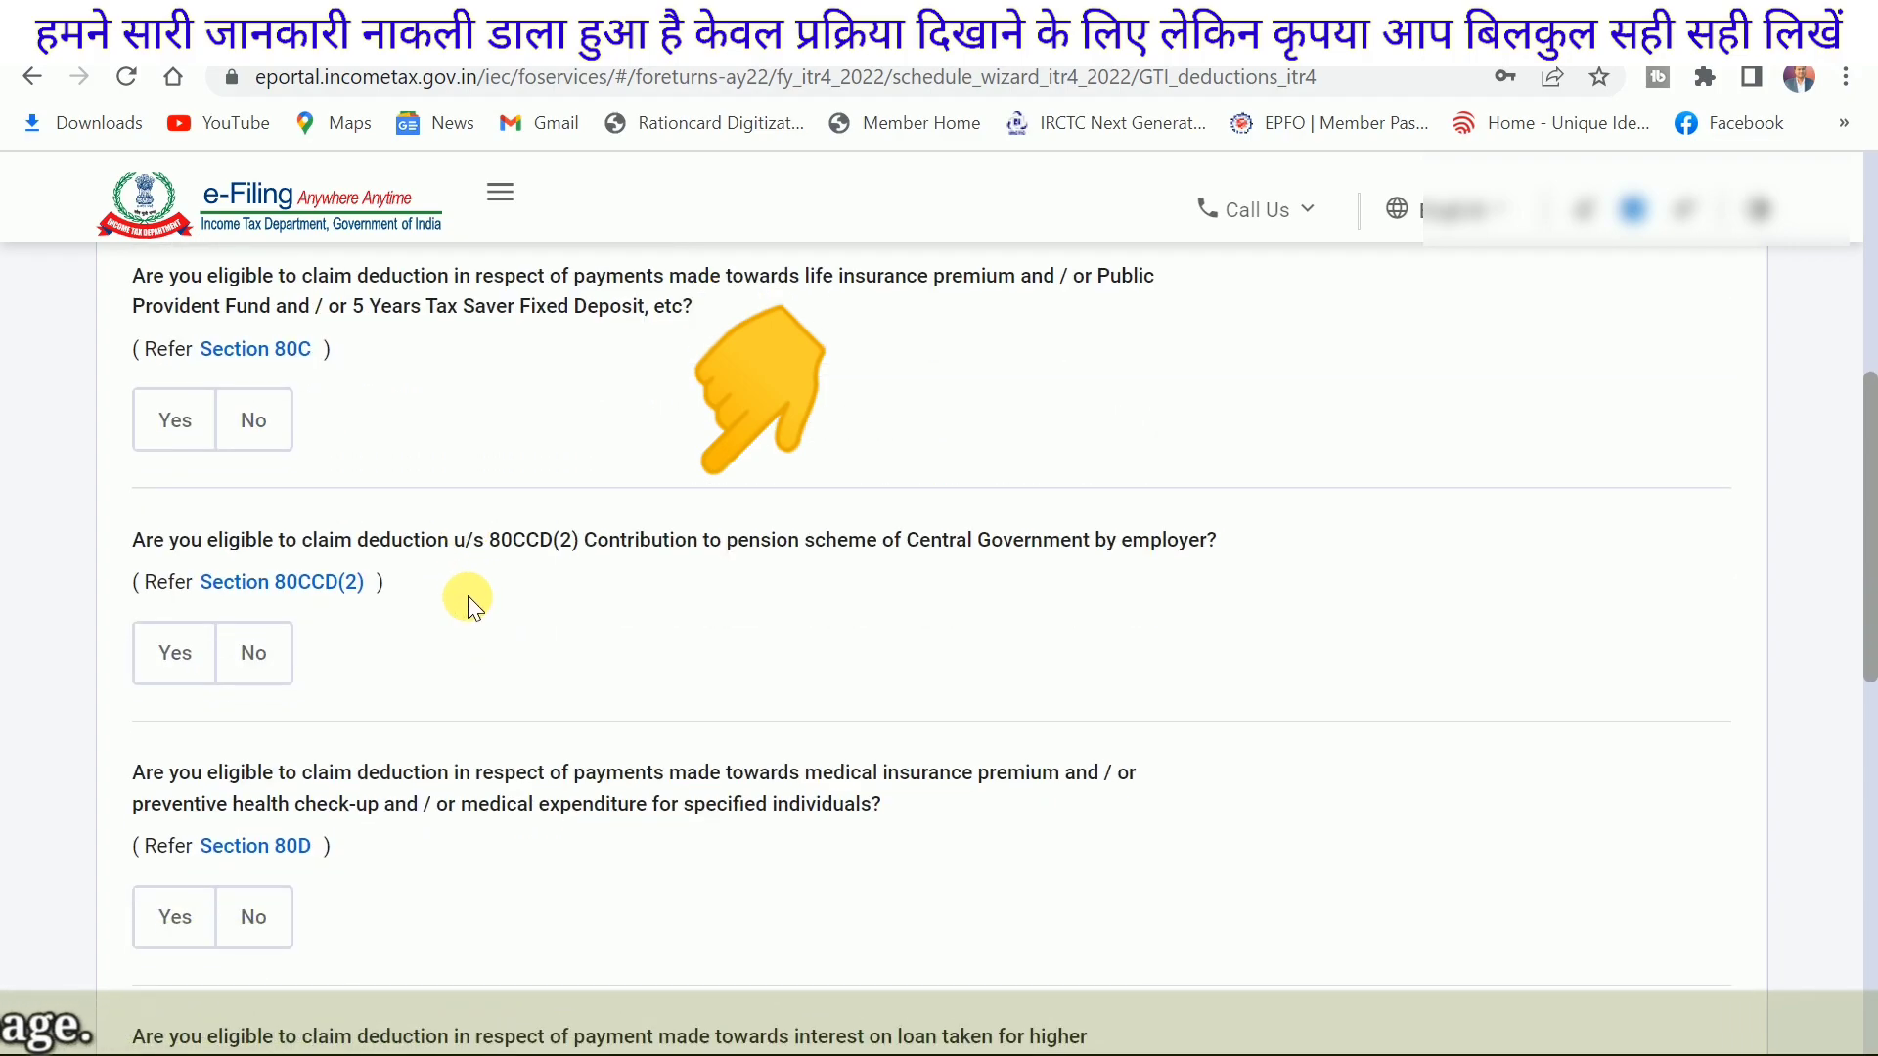
{"action": "scroll", "coordinate": [471, 596], "scroll_direction": "down", "scroll_amount": 1}
{"action": "scroll", "coordinate": [378, 533], "scroll_direction": "down", "scroll_amount": 1}
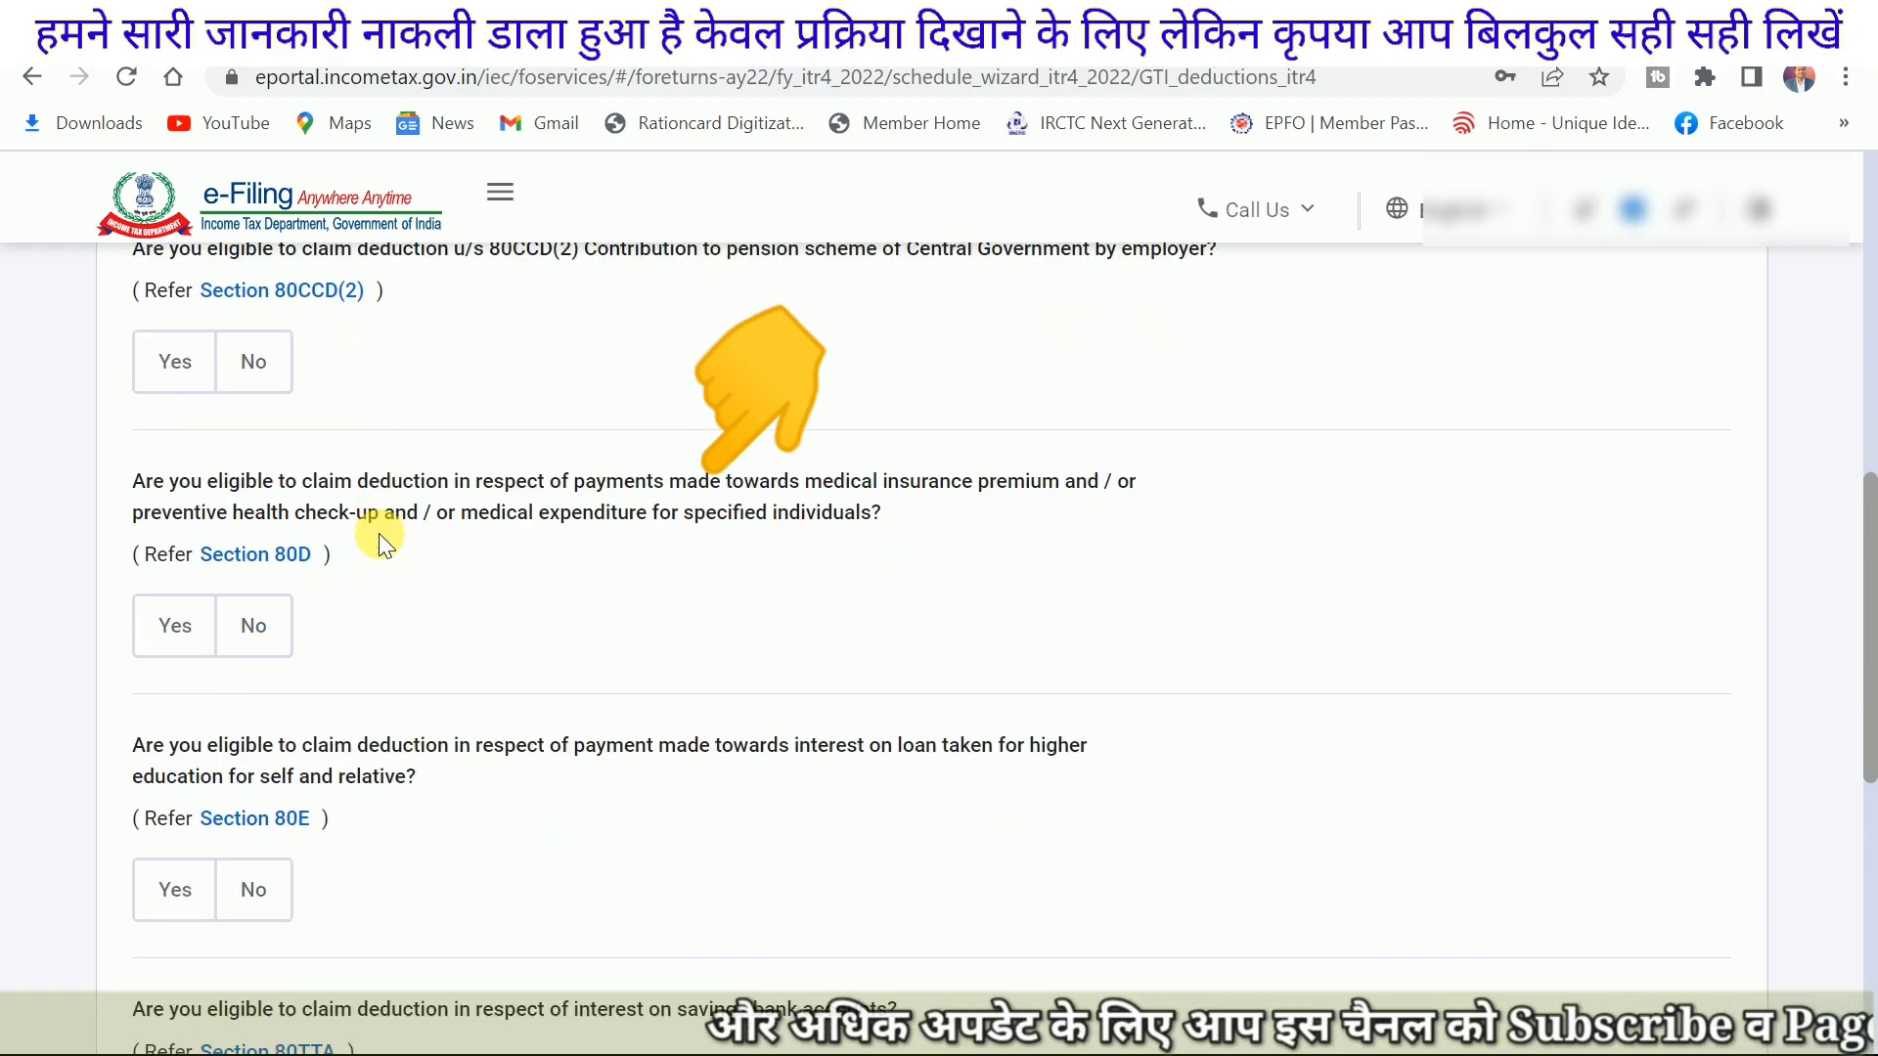
{"action": "scroll", "coordinate": [570, 610], "scroll_direction": "down", "scroll_amount": 2}
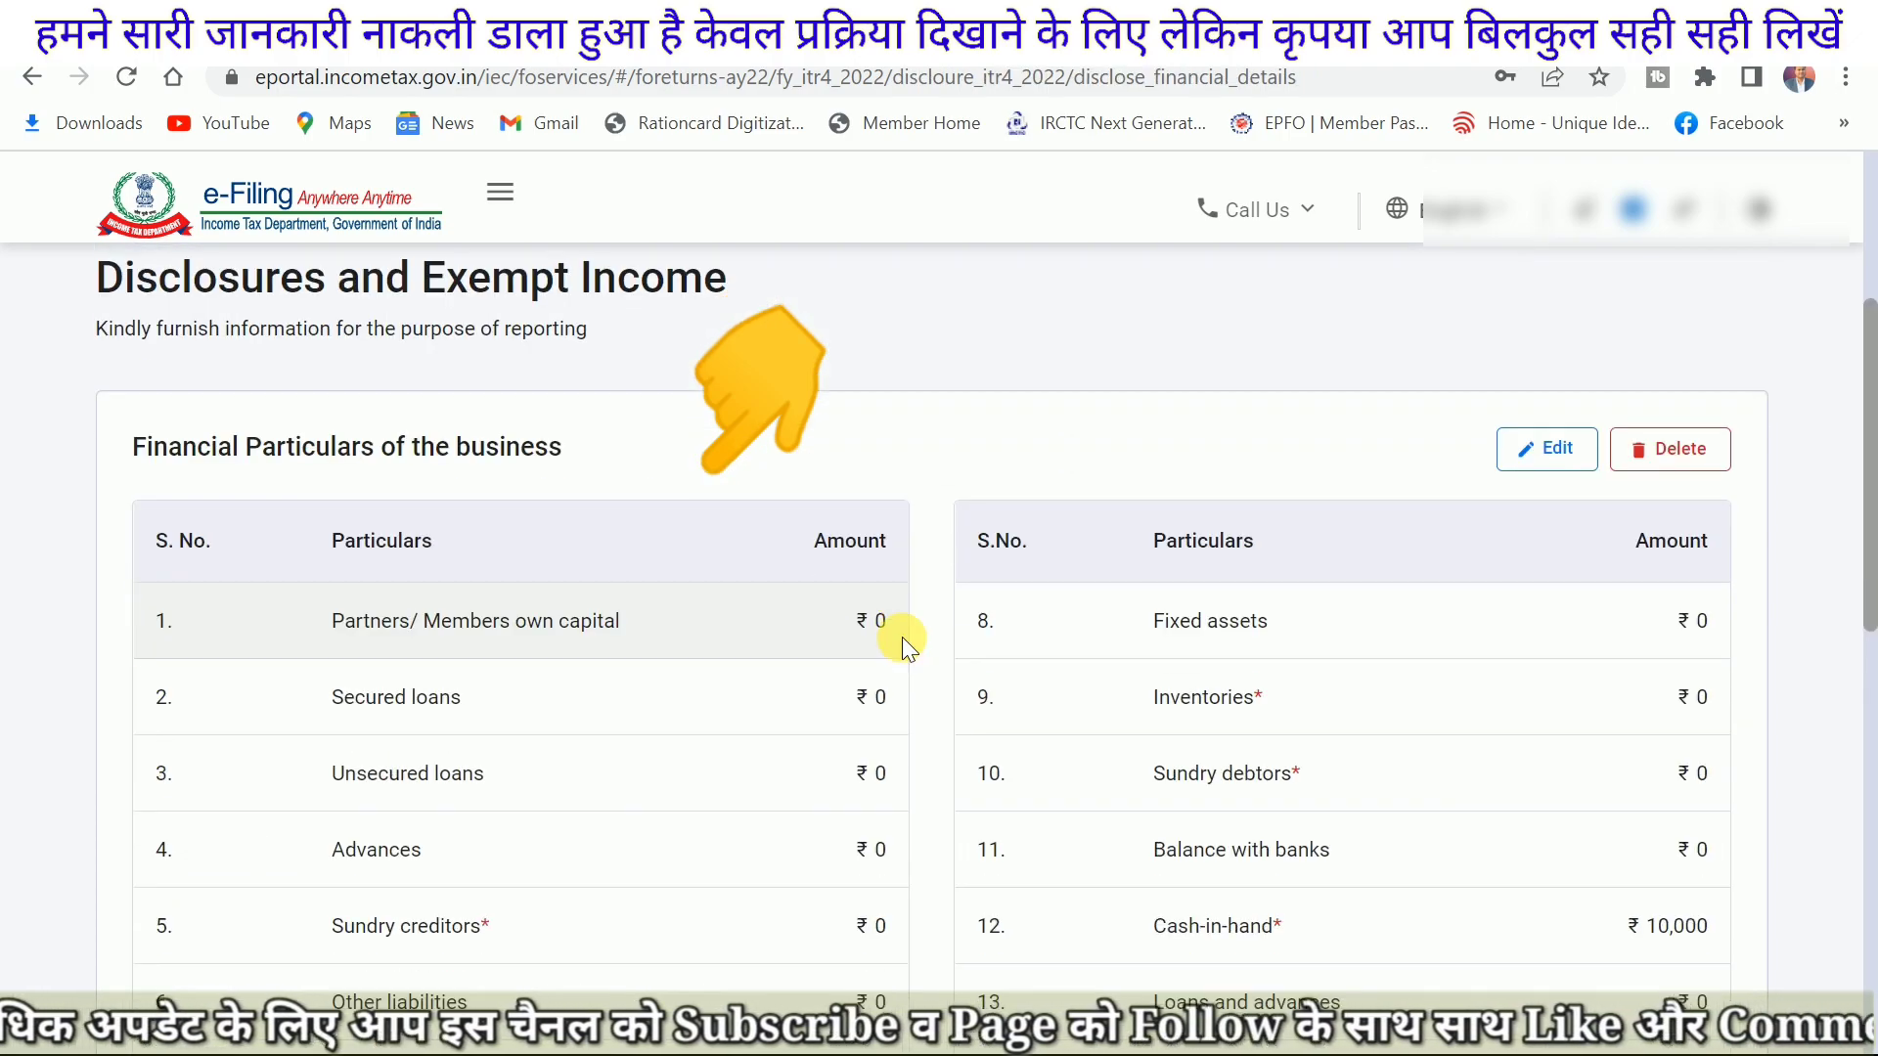
Step: Examine the financial particulars, GST turnover and Exempt Income sections on the Disclosures and Exempt Income page
{"action": "scroll", "coordinate": [903, 638], "scroll_direction": "down", "scroll_amount": 5}
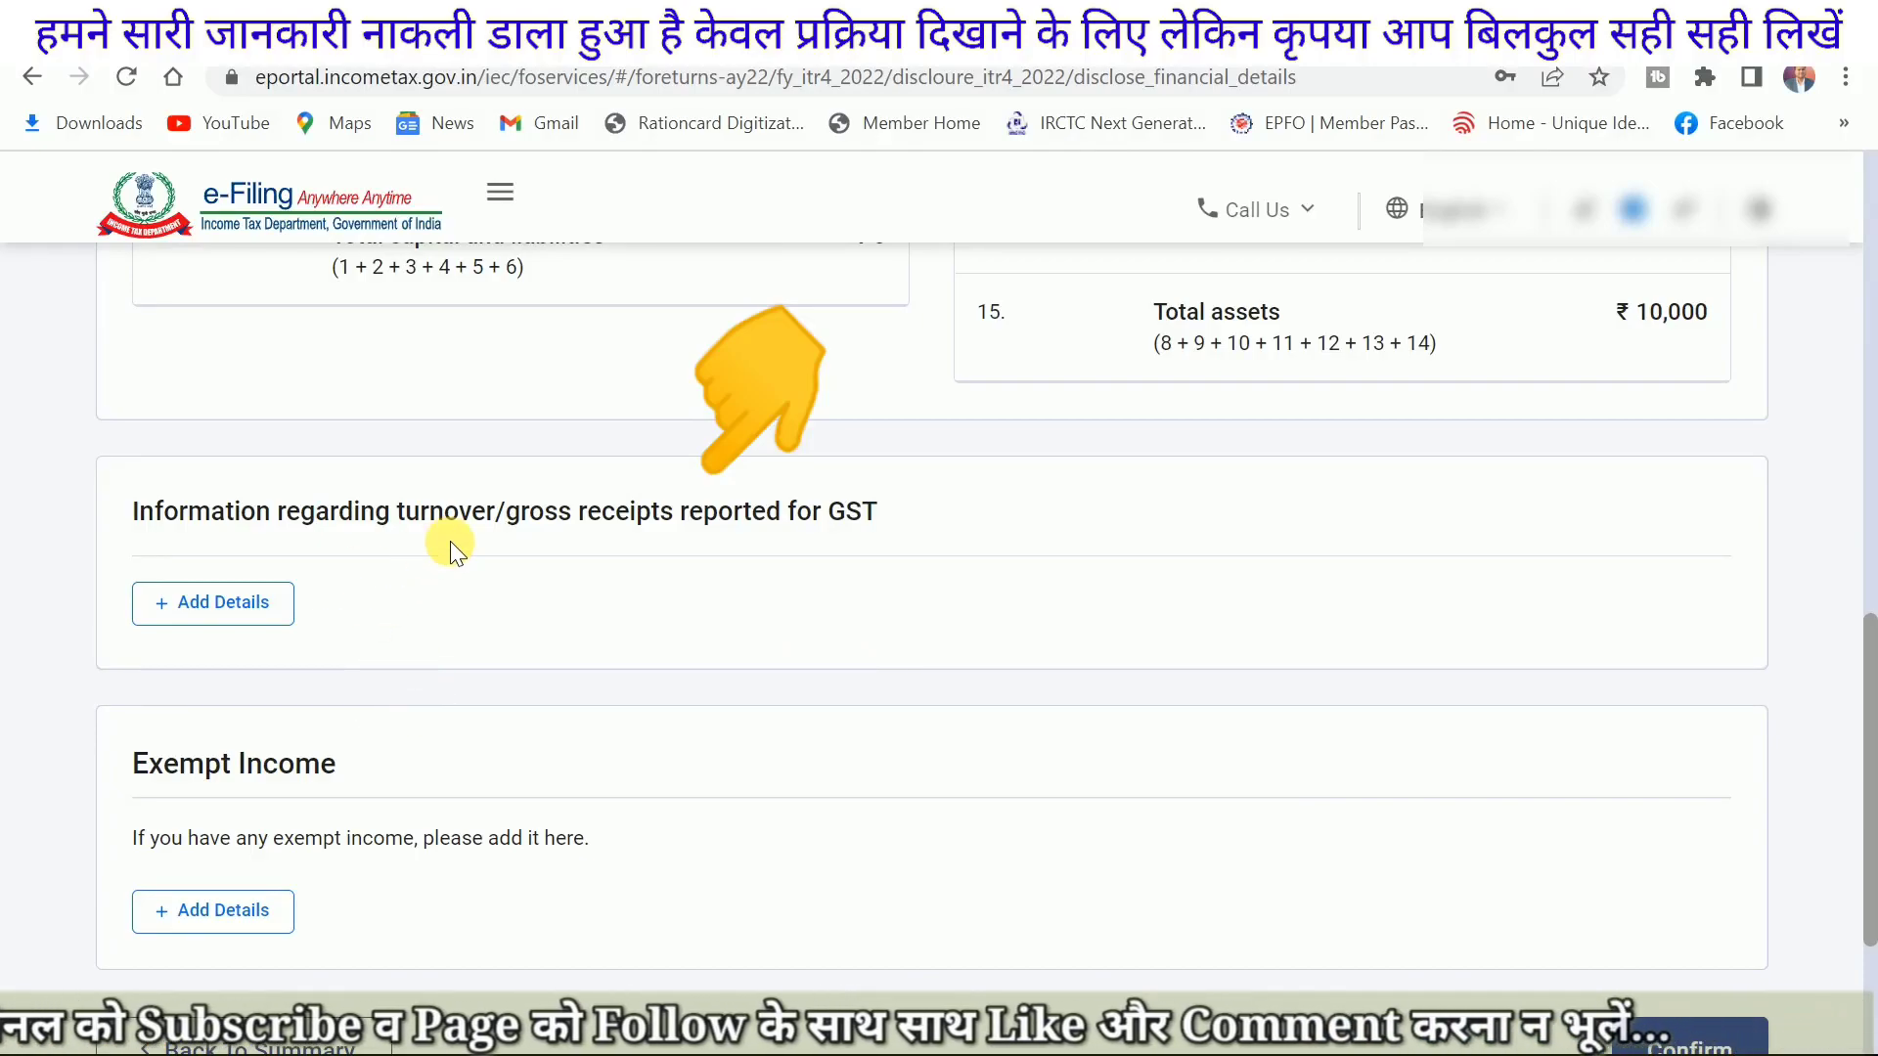
{"action": "left_click_drag", "start_coordinate": [590, 508], "coordinate": [718, 510]}
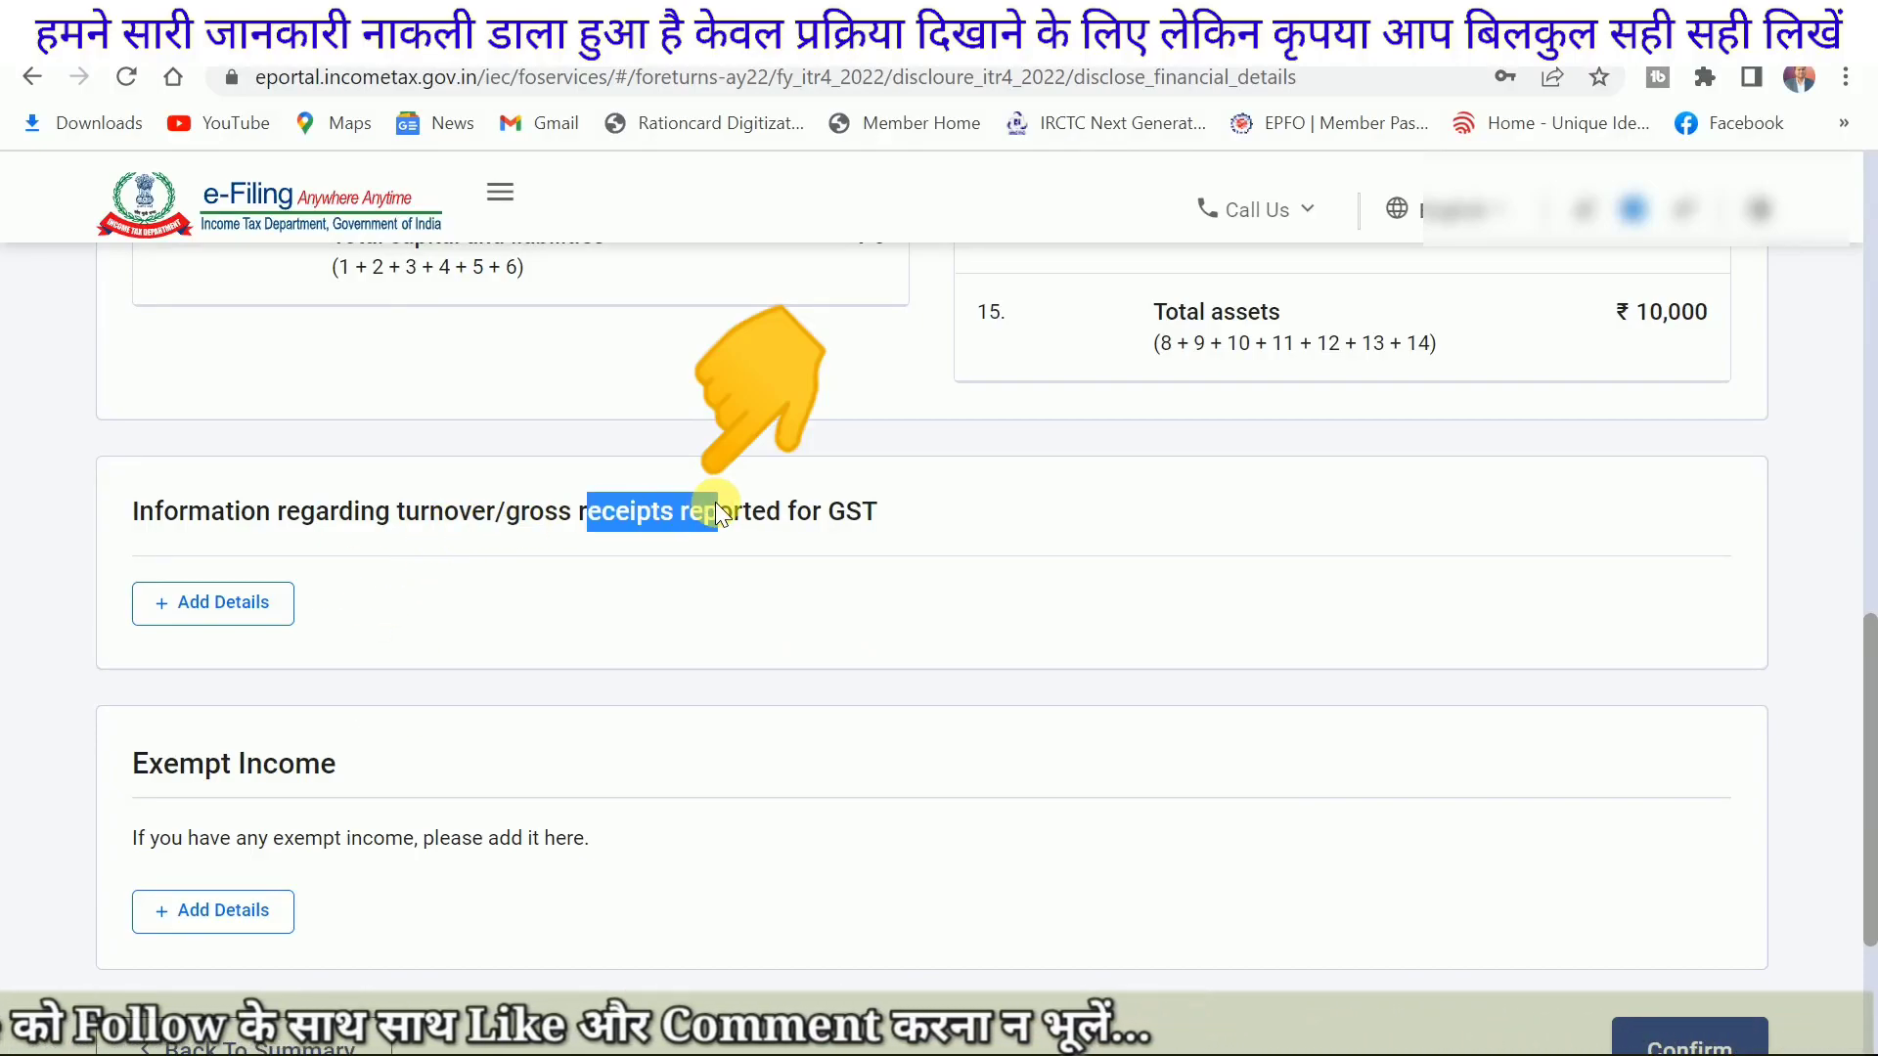
{"action": "scroll", "coordinate": [406, 631], "scroll_direction": "down", "scroll_amount": 1}
{"action": "scroll", "coordinate": [406, 627], "scroll_direction": "down", "scroll_amount": 3}
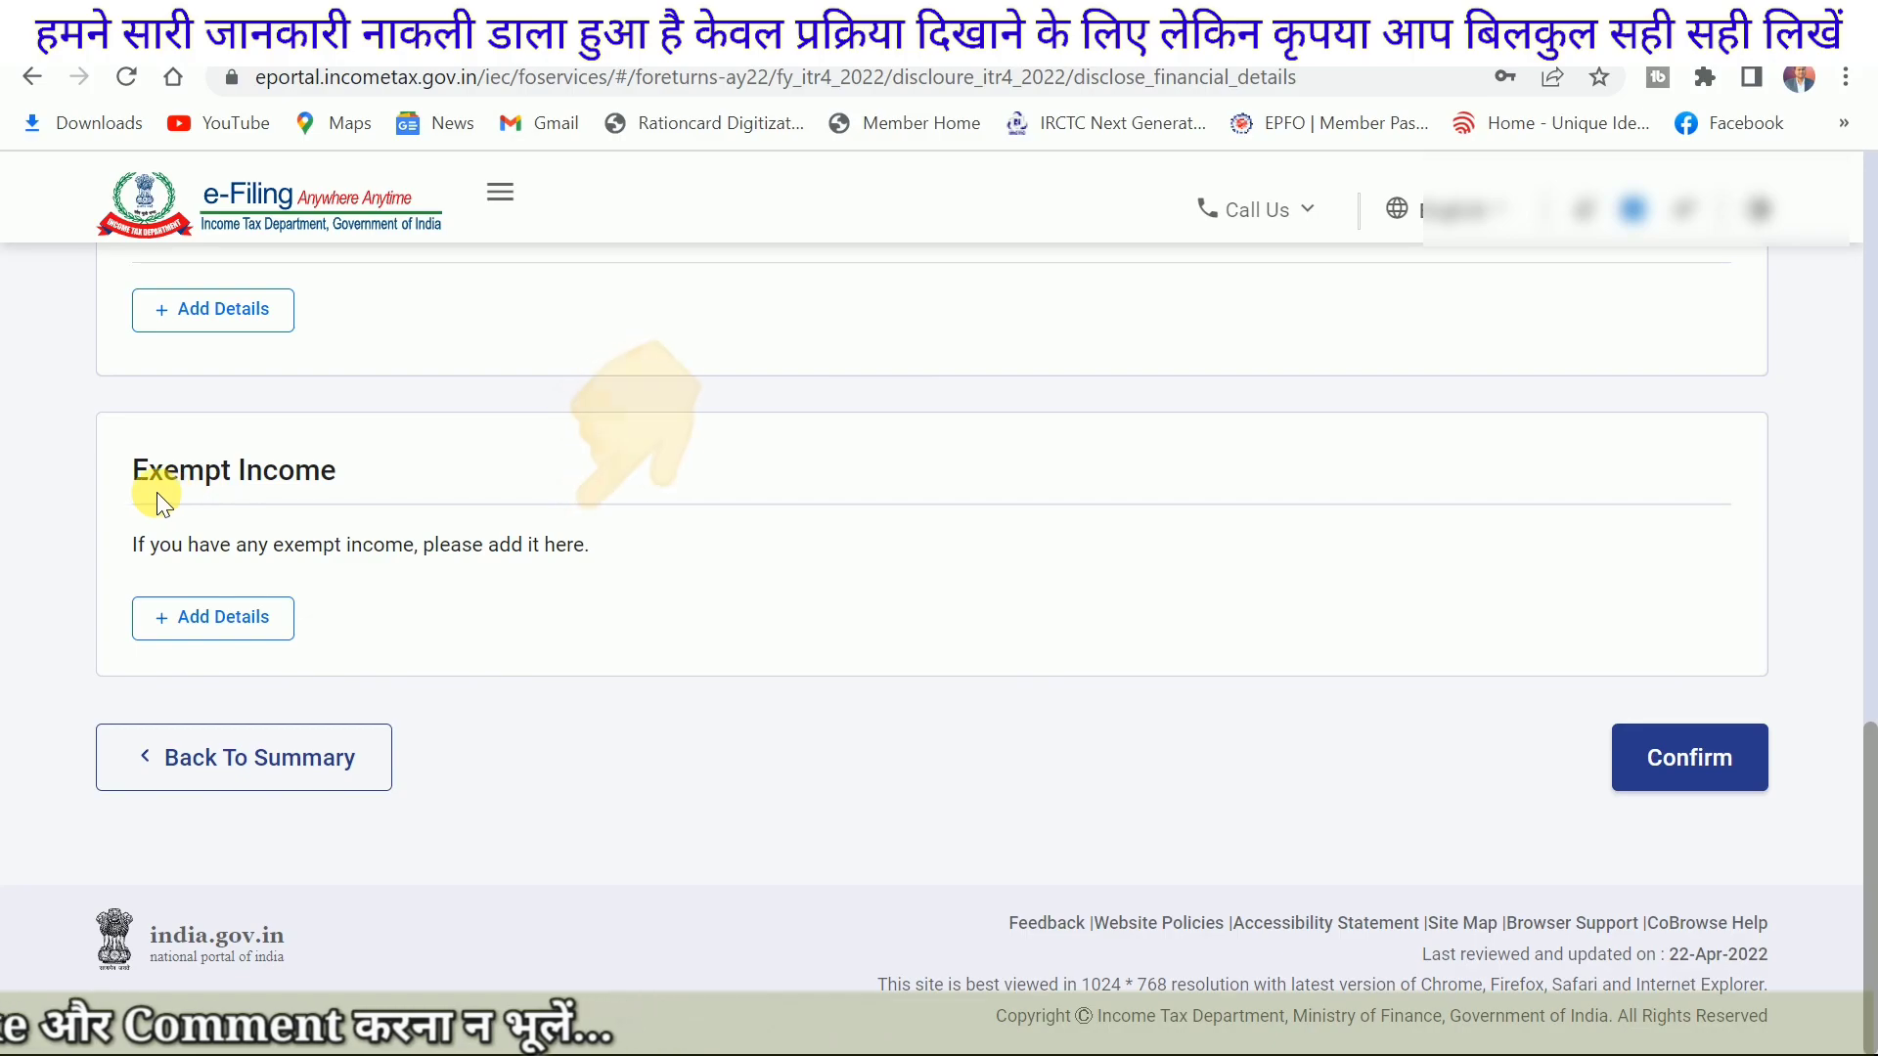
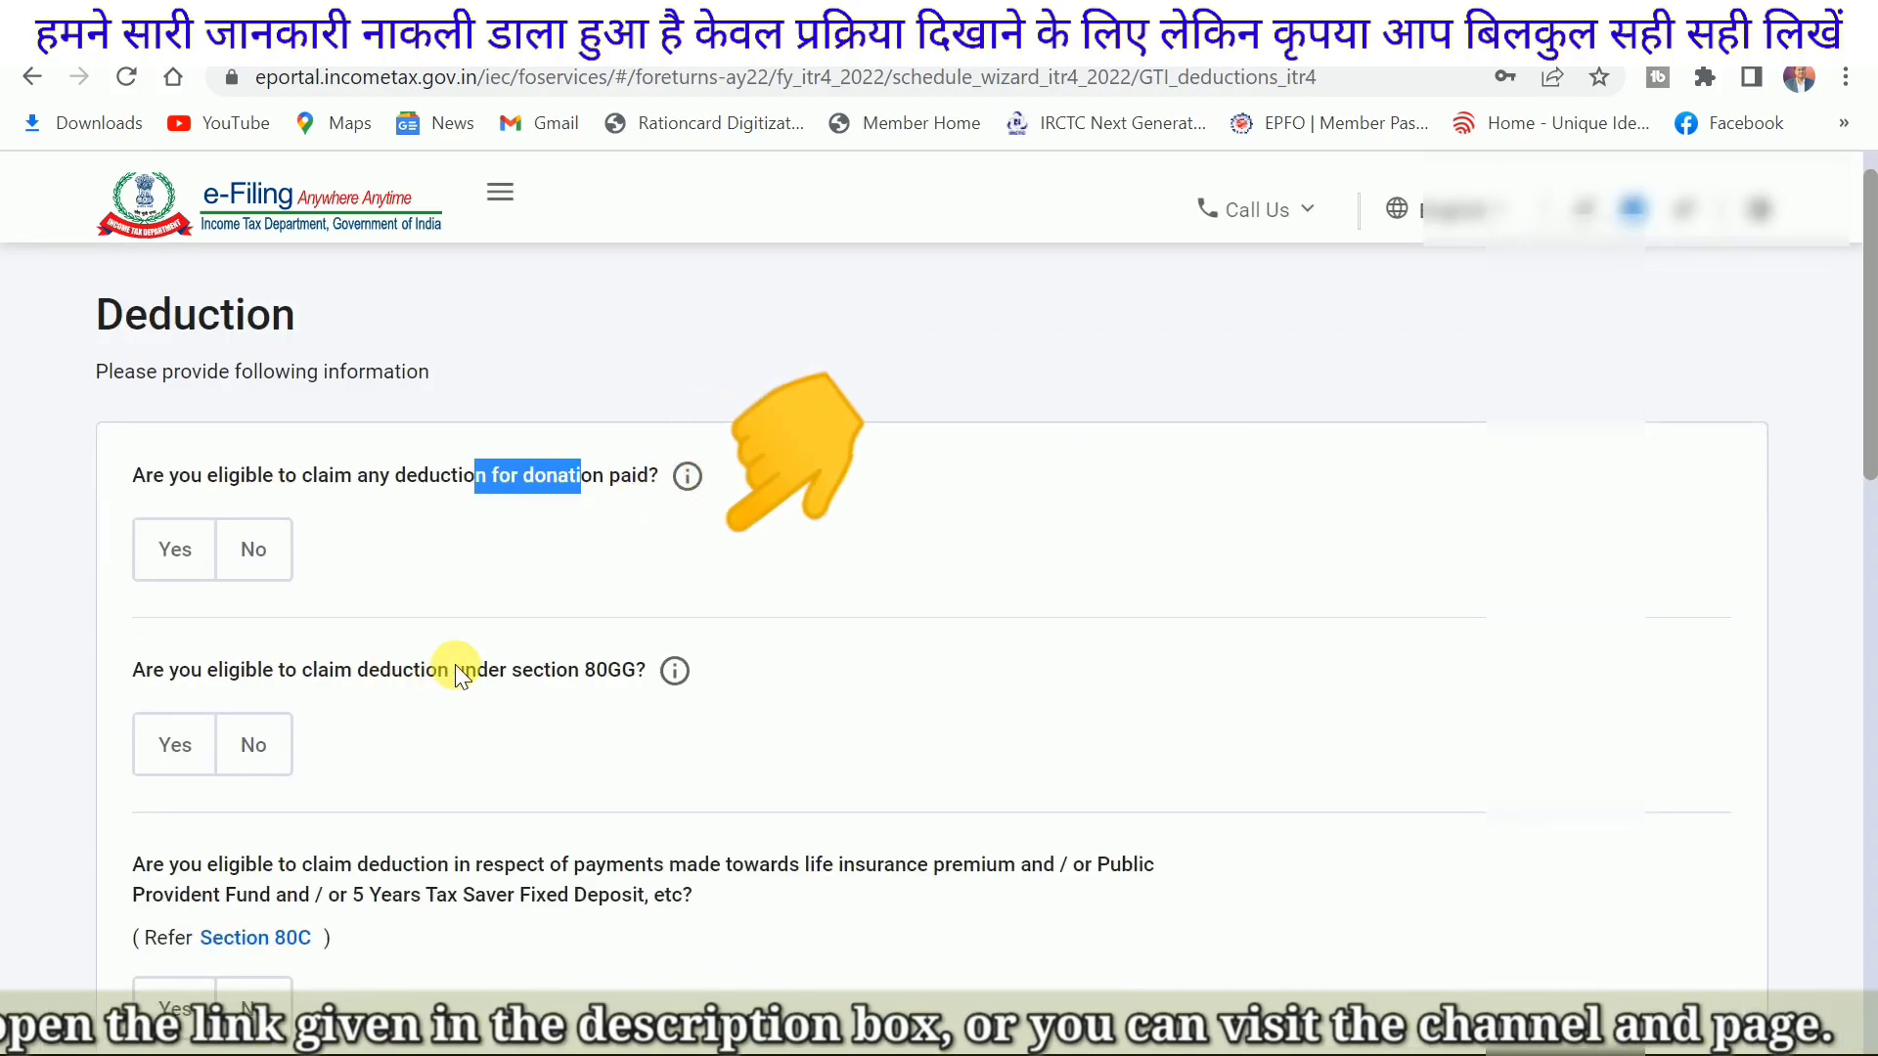
Step: Read through all the deduction questions, from donations to savings bank interest under section 80TTA and any other deduction
{"action": "scroll", "coordinate": [460, 665], "scroll_direction": "down", "scroll_amount": 2}
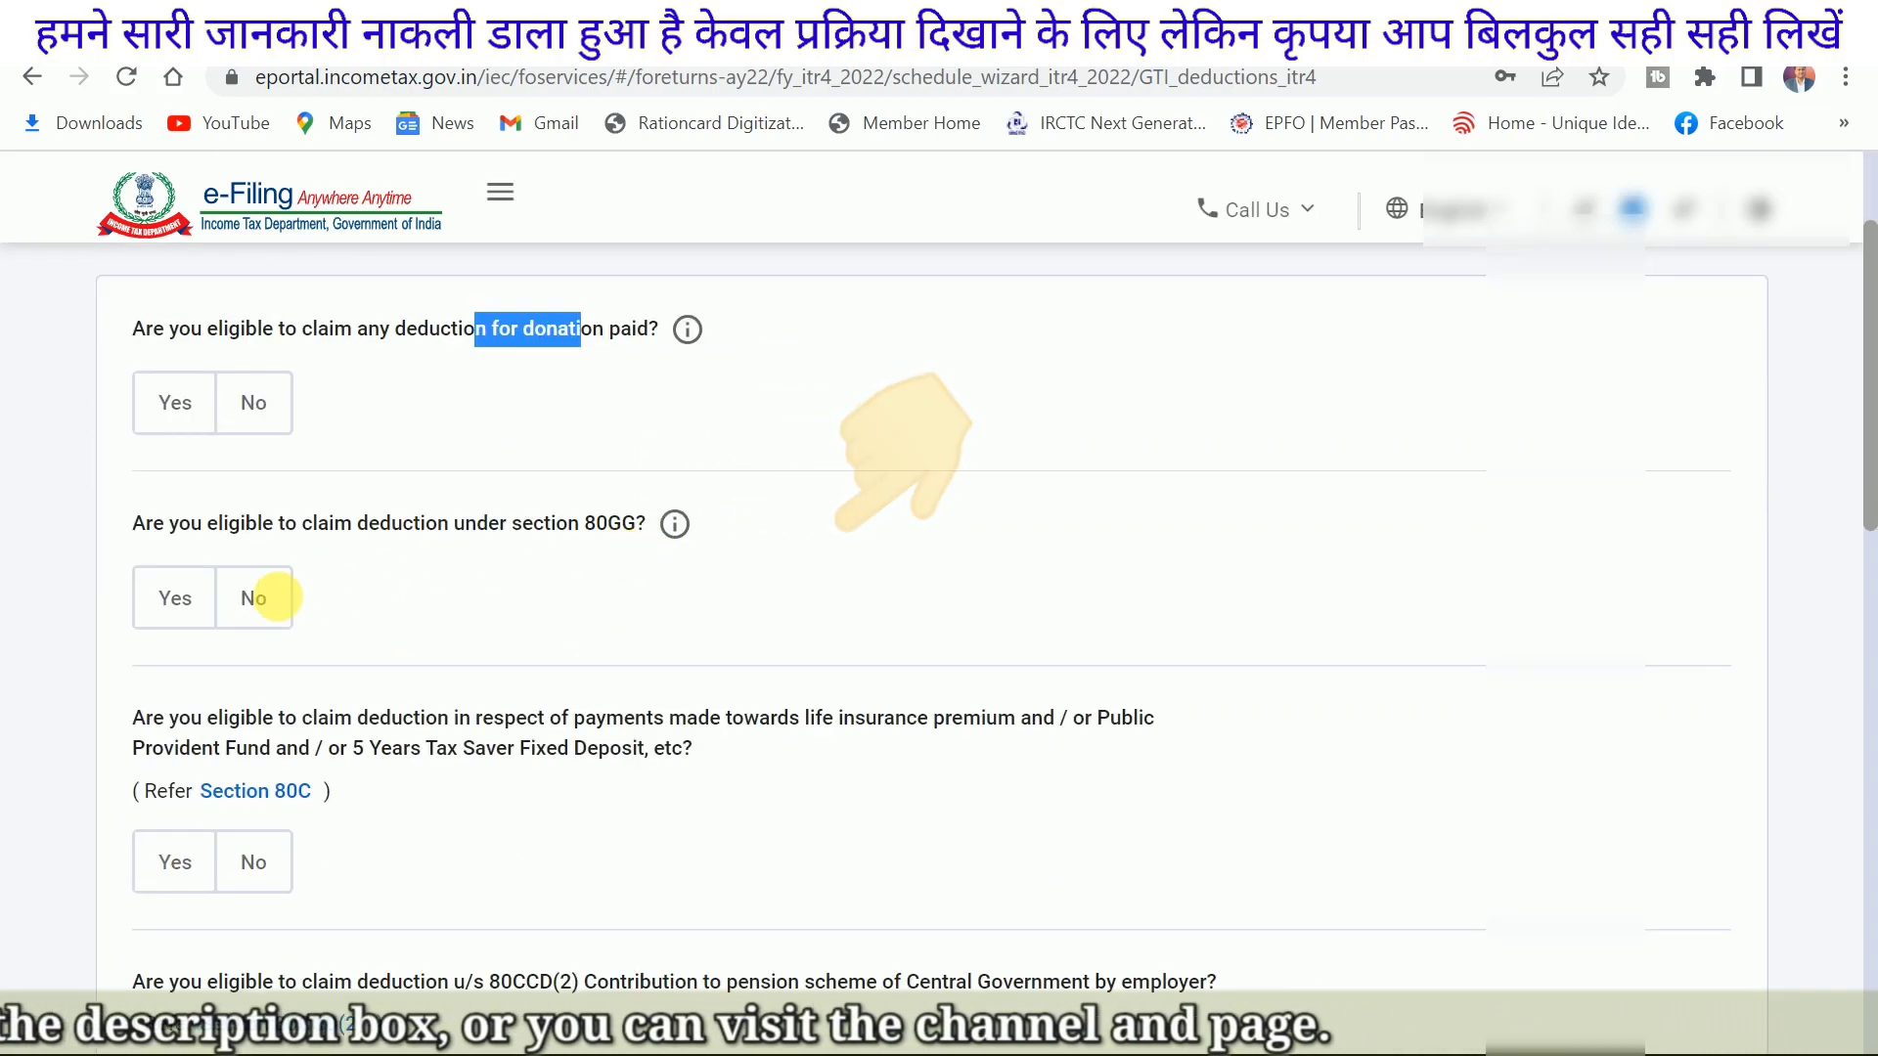
{"action": "scroll", "coordinate": [416, 601], "scroll_direction": "down", "scroll_amount": 2}
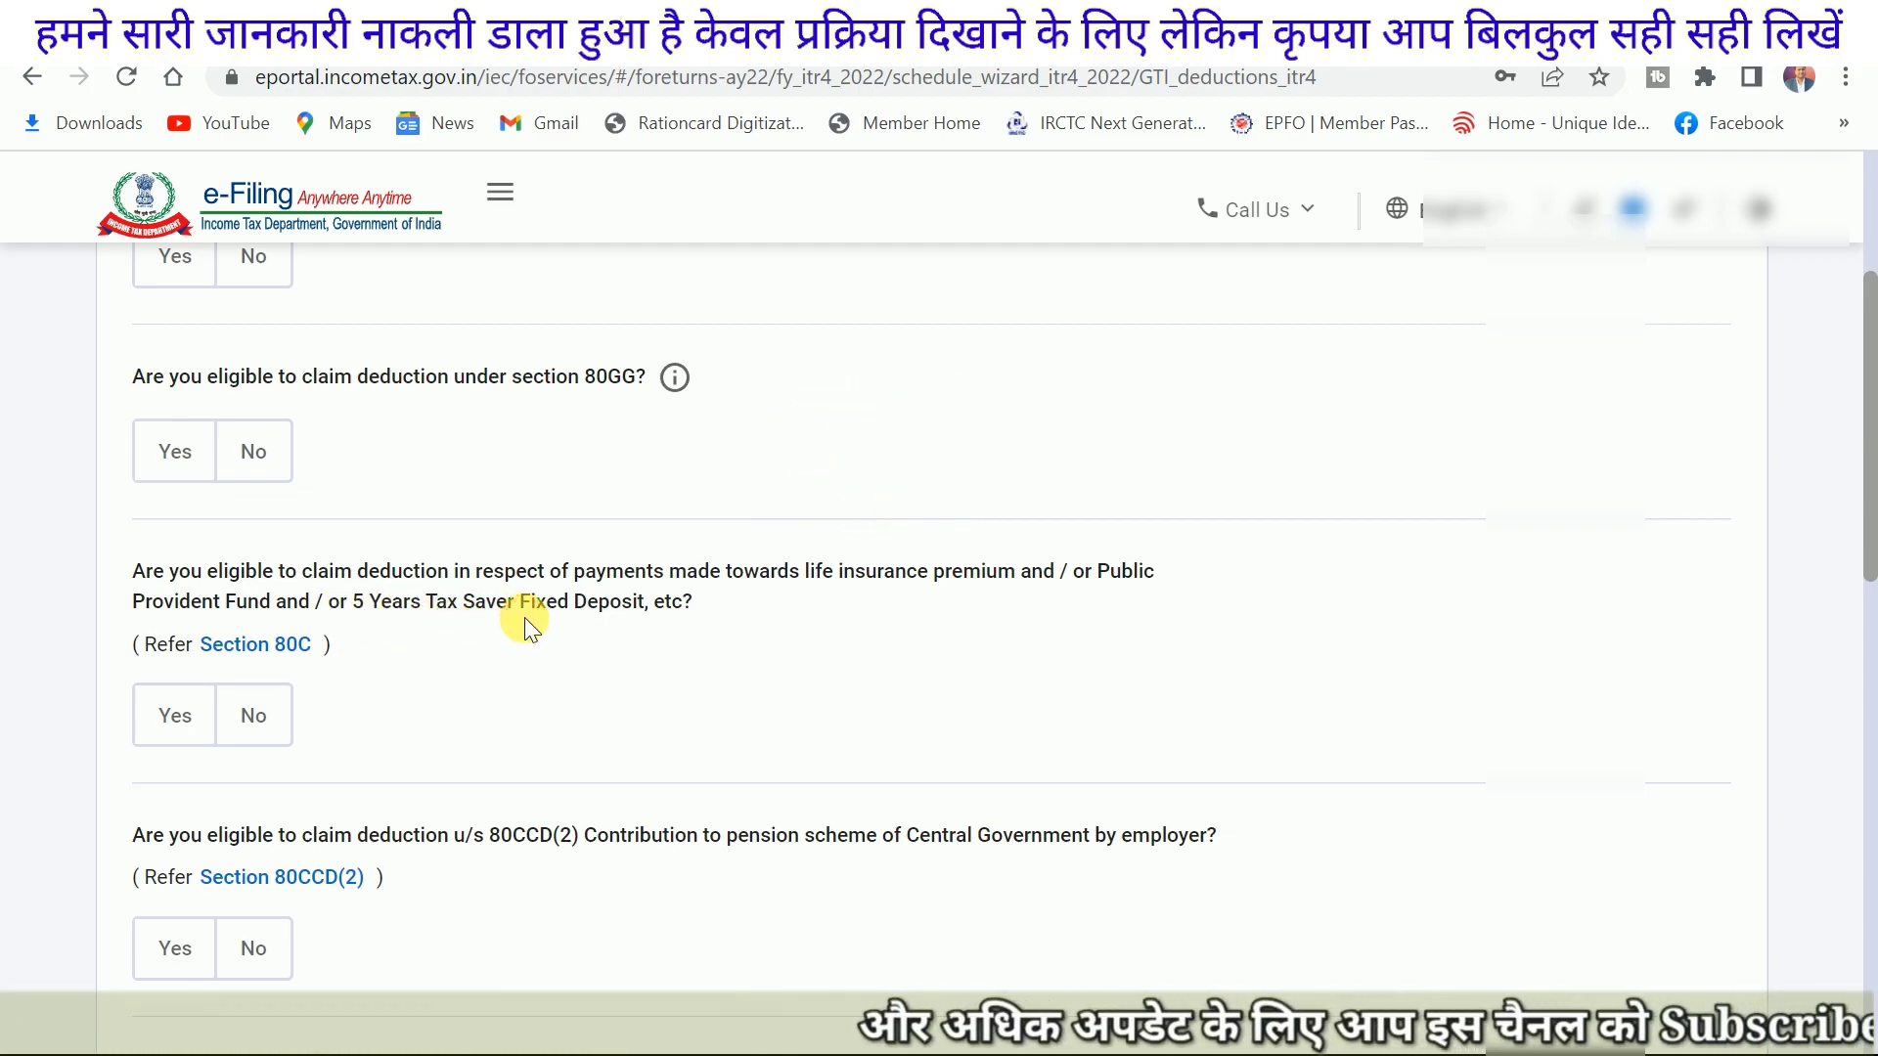
{"action": "left_click_drag", "start_coordinate": [524, 618], "coordinate": [573, 612]}
{"action": "left_click", "coordinate": [473, 636]}
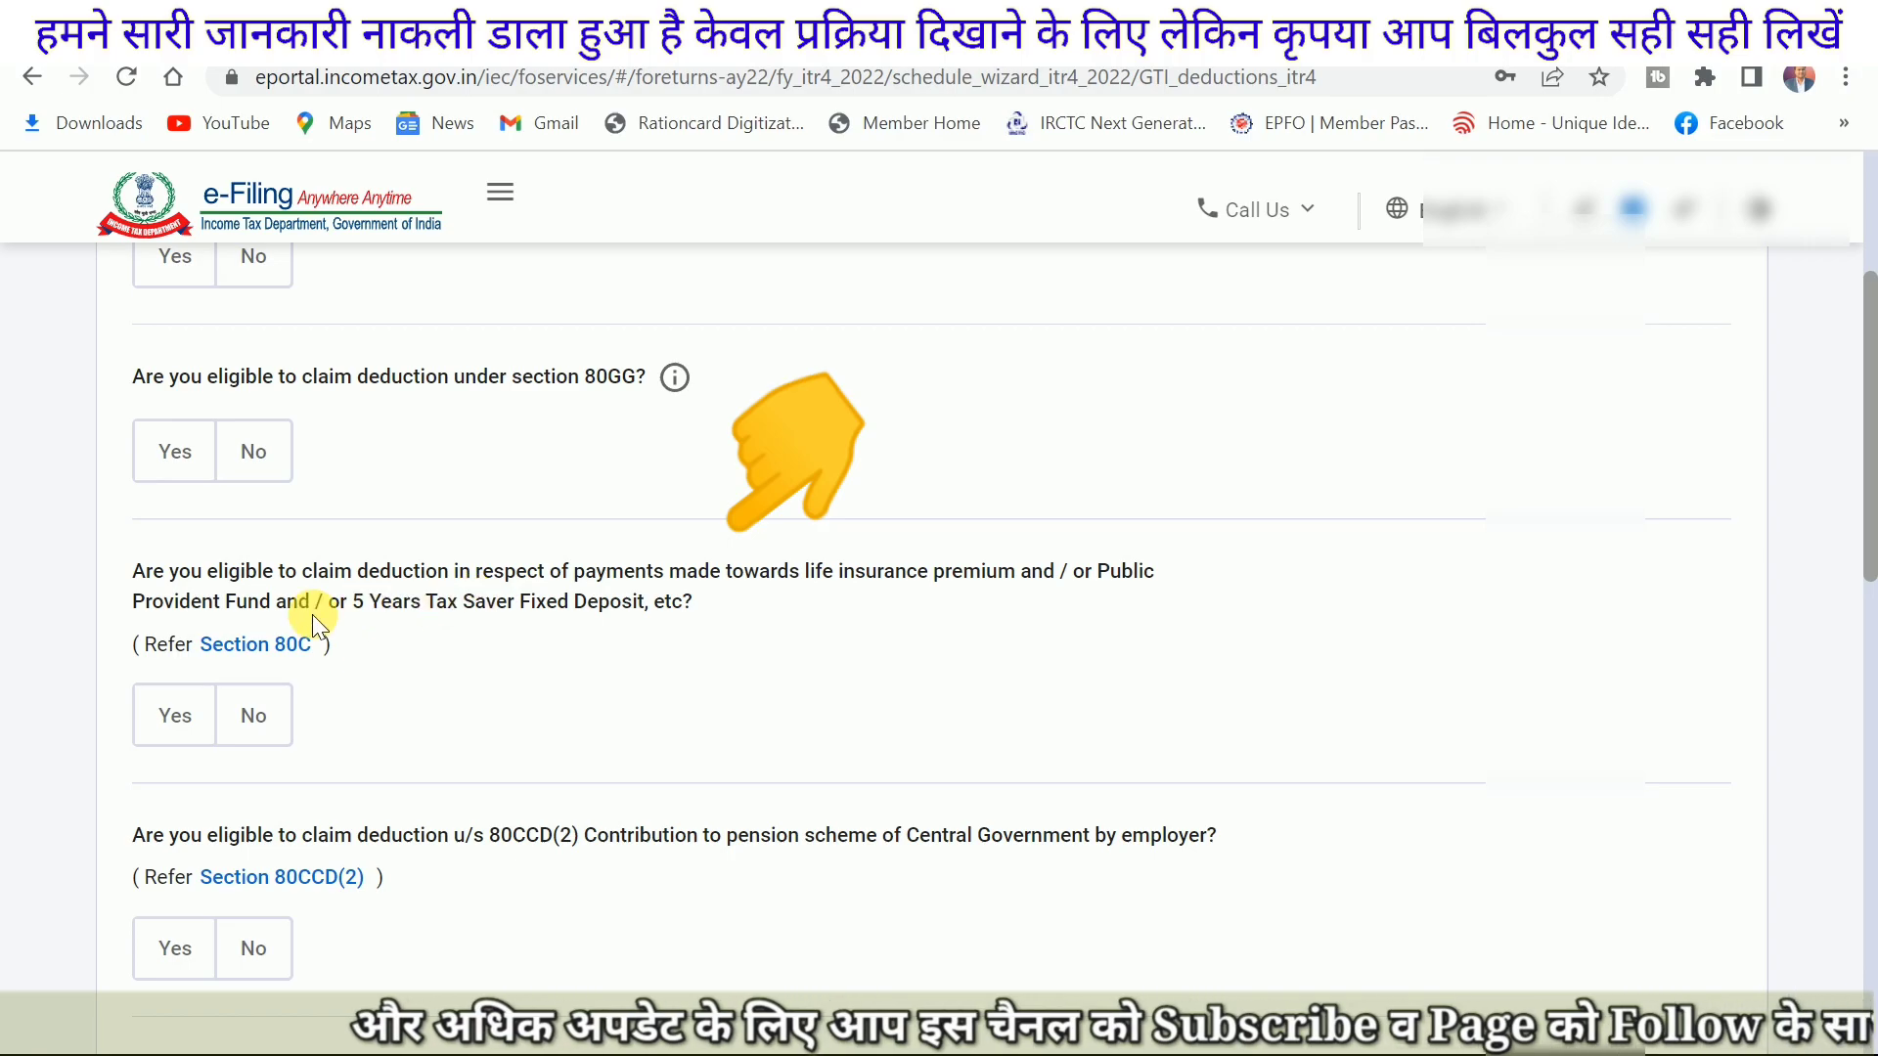
{"action": "scroll", "coordinate": [534, 588], "scroll_direction": "down", "scroll_amount": 3}
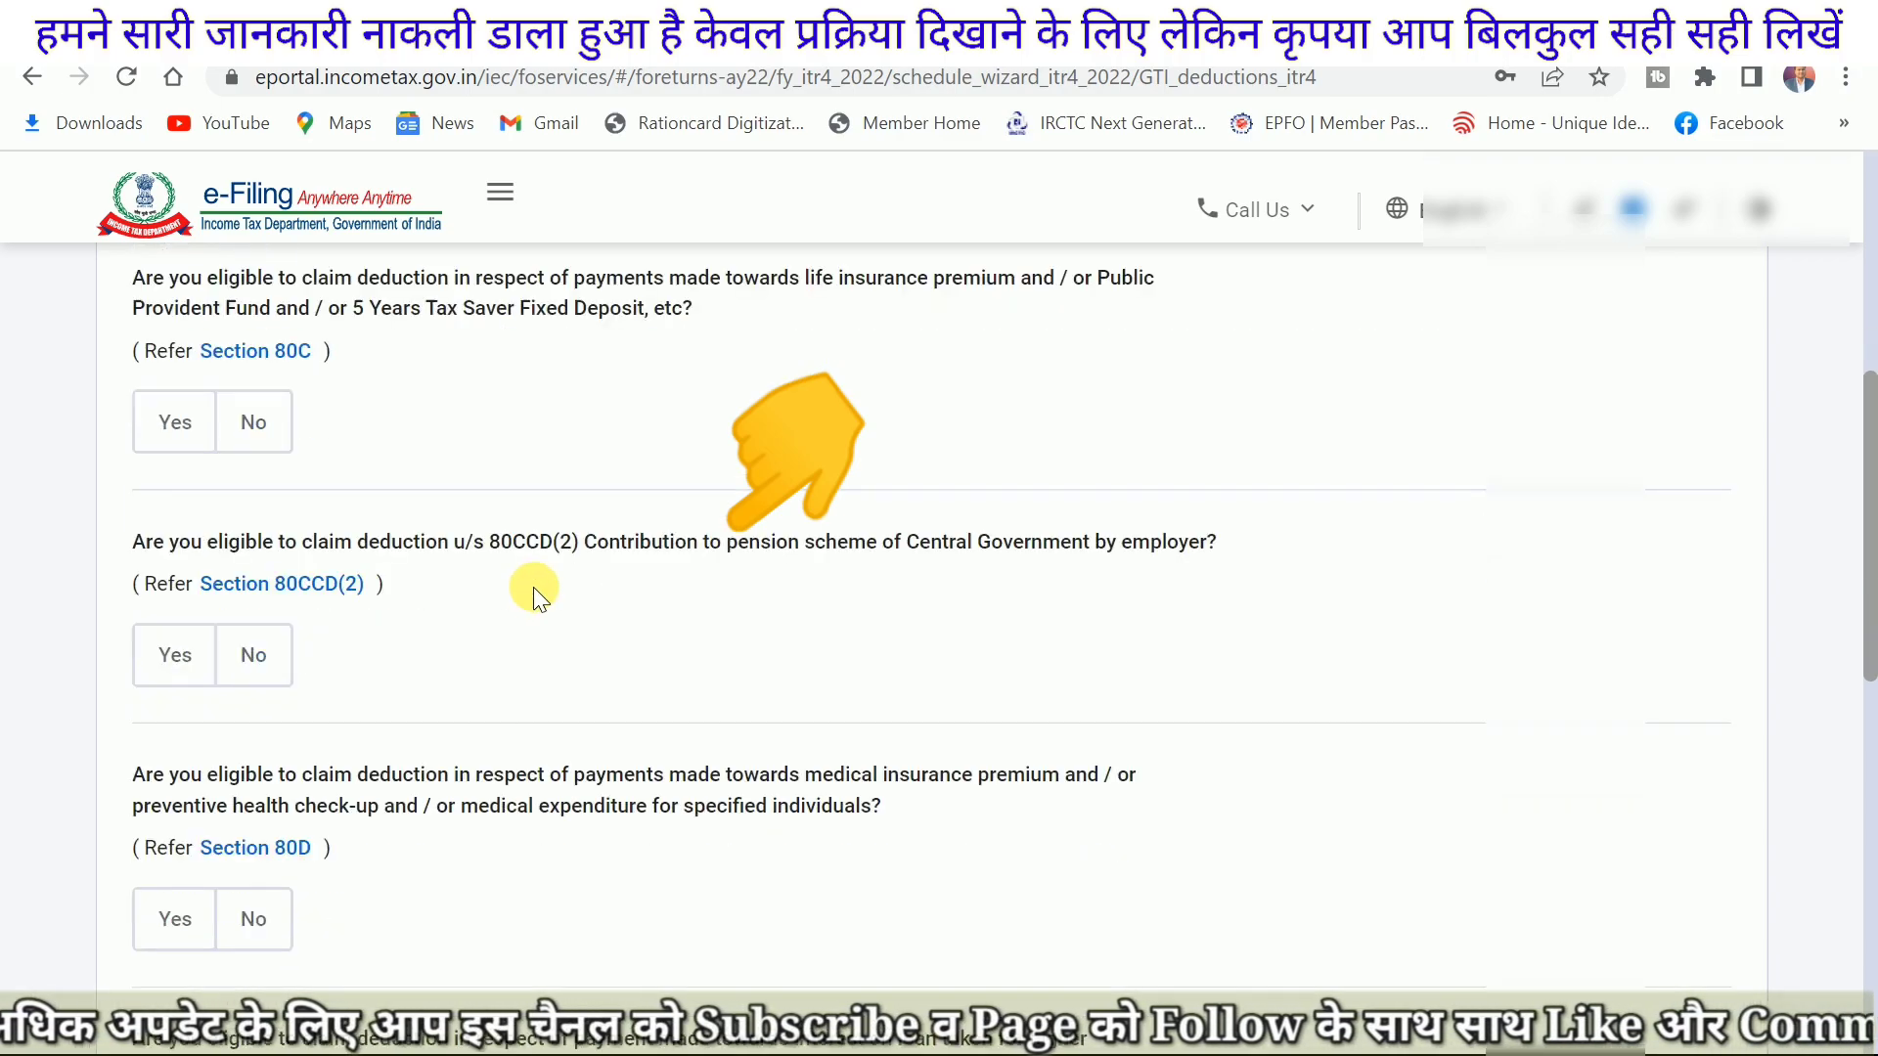
{"action": "scroll", "coordinate": [443, 534], "scroll_direction": "down", "scroll_amount": 2}
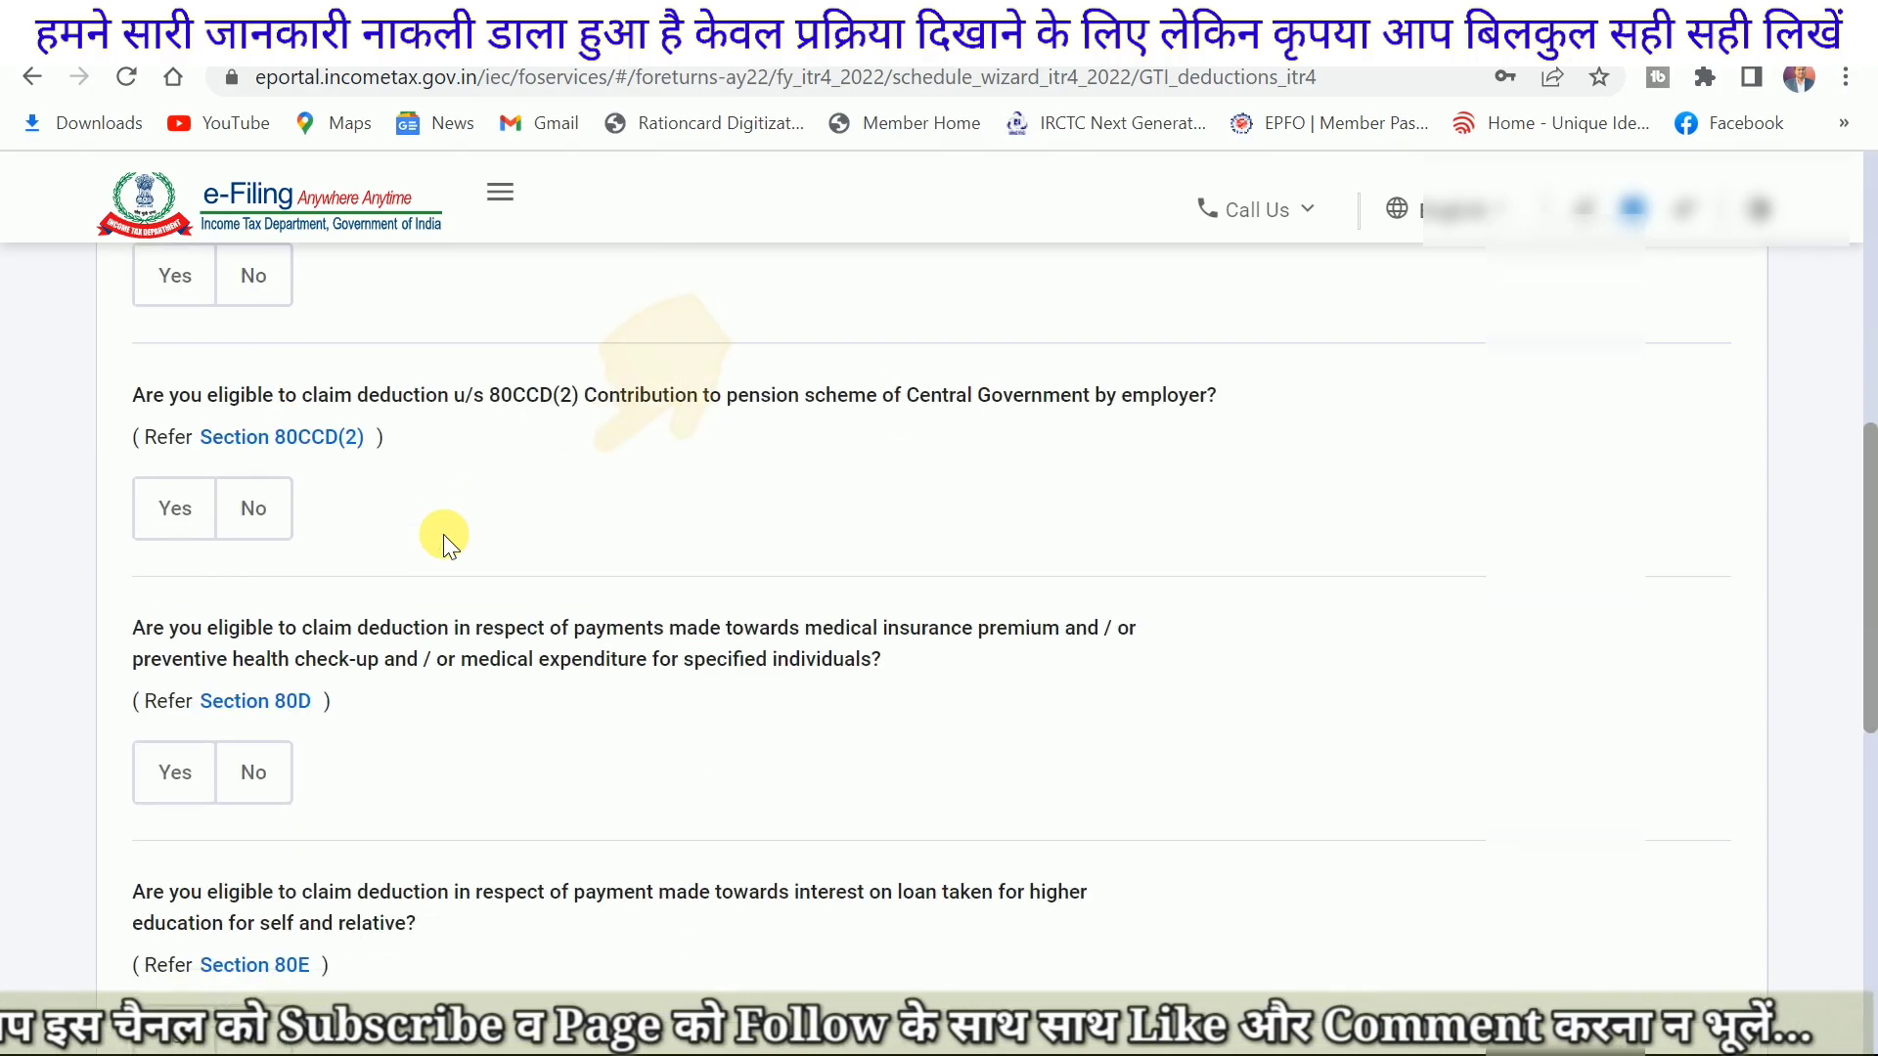
{"action": "scroll", "coordinate": [442, 542], "scroll_direction": "down", "scroll_amount": 2}
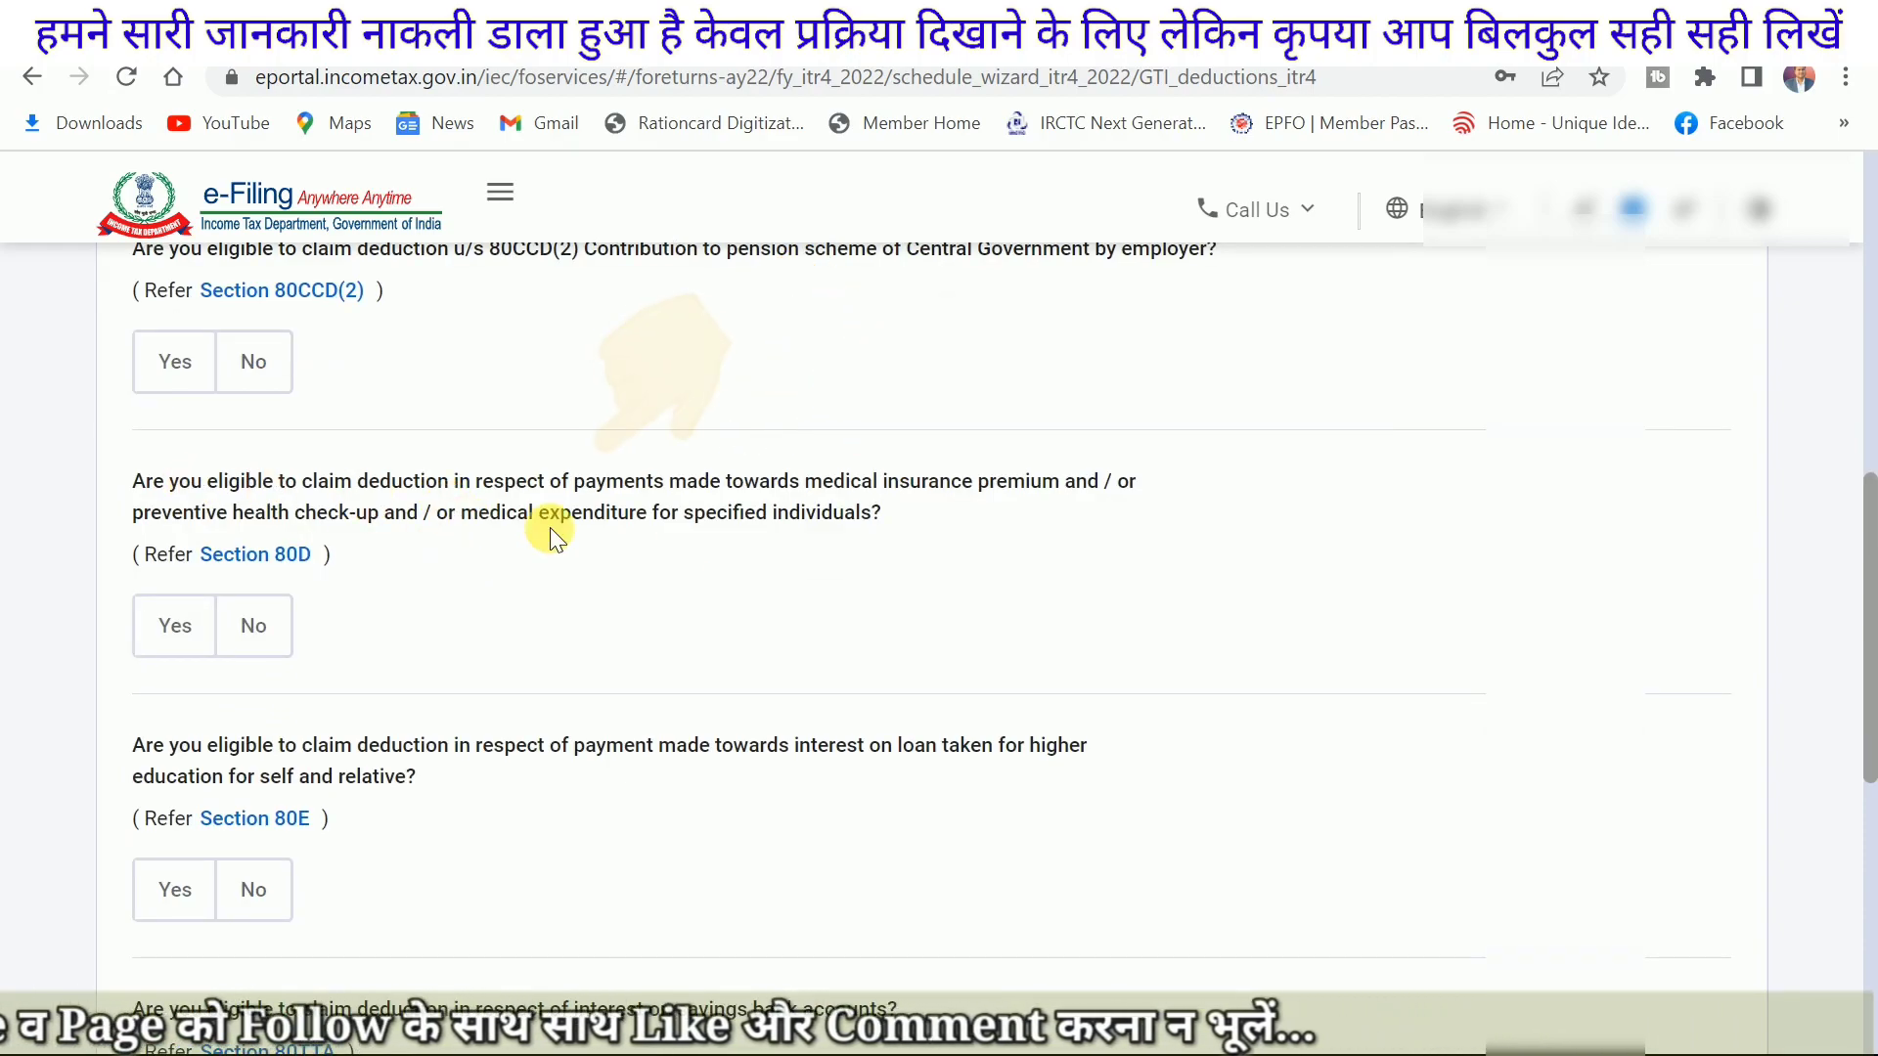
{"action": "scroll", "coordinate": [538, 537], "scroll_direction": "down", "scroll_amount": 2}
{"action": "scroll", "coordinate": [508, 548], "scroll_direction": "down", "scroll_amount": 3}
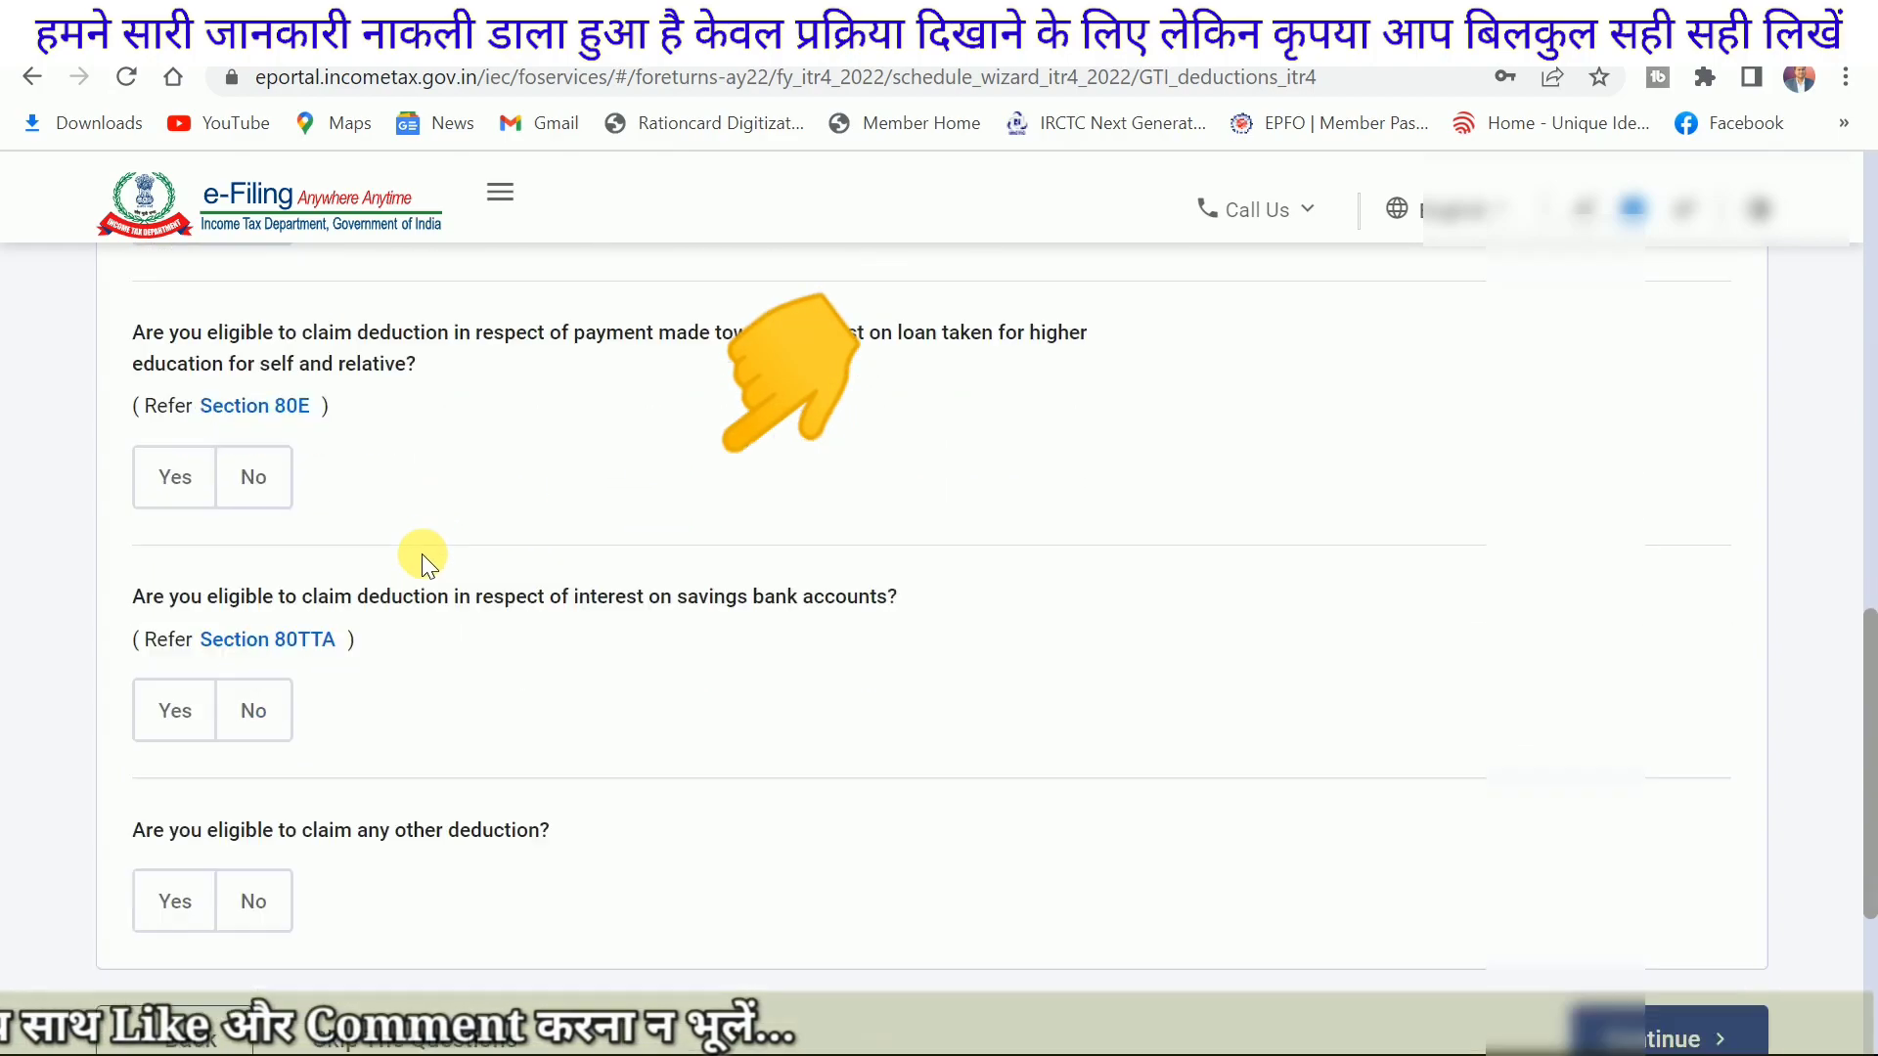
{"action": "scroll", "coordinate": [338, 534], "scroll_direction": "down", "scroll_amount": 3}
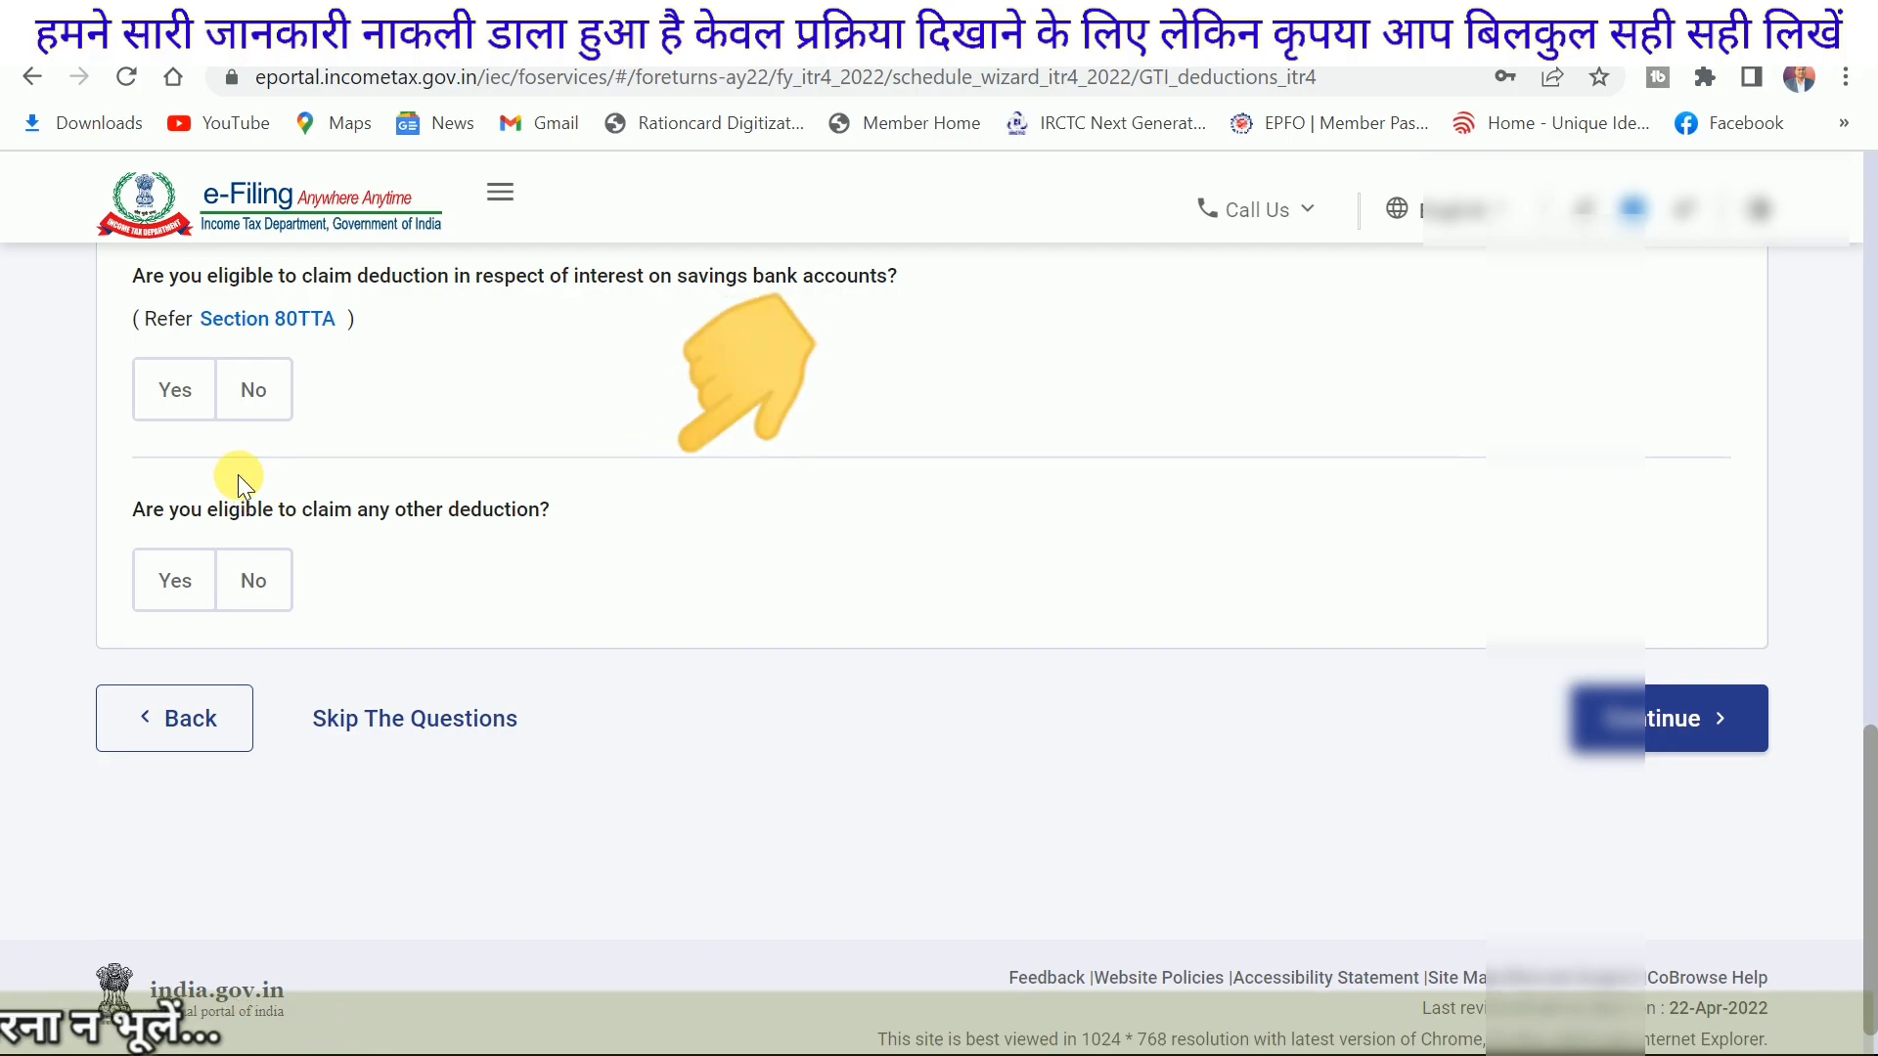
Step: Answer Yes to claiming any other deduction and examine the listed deduction types, from 80CCC to 80U
{"action": "scroll", "coordinate": [243, 487], "scroll_direction": "up", "scroll_amount": 2}
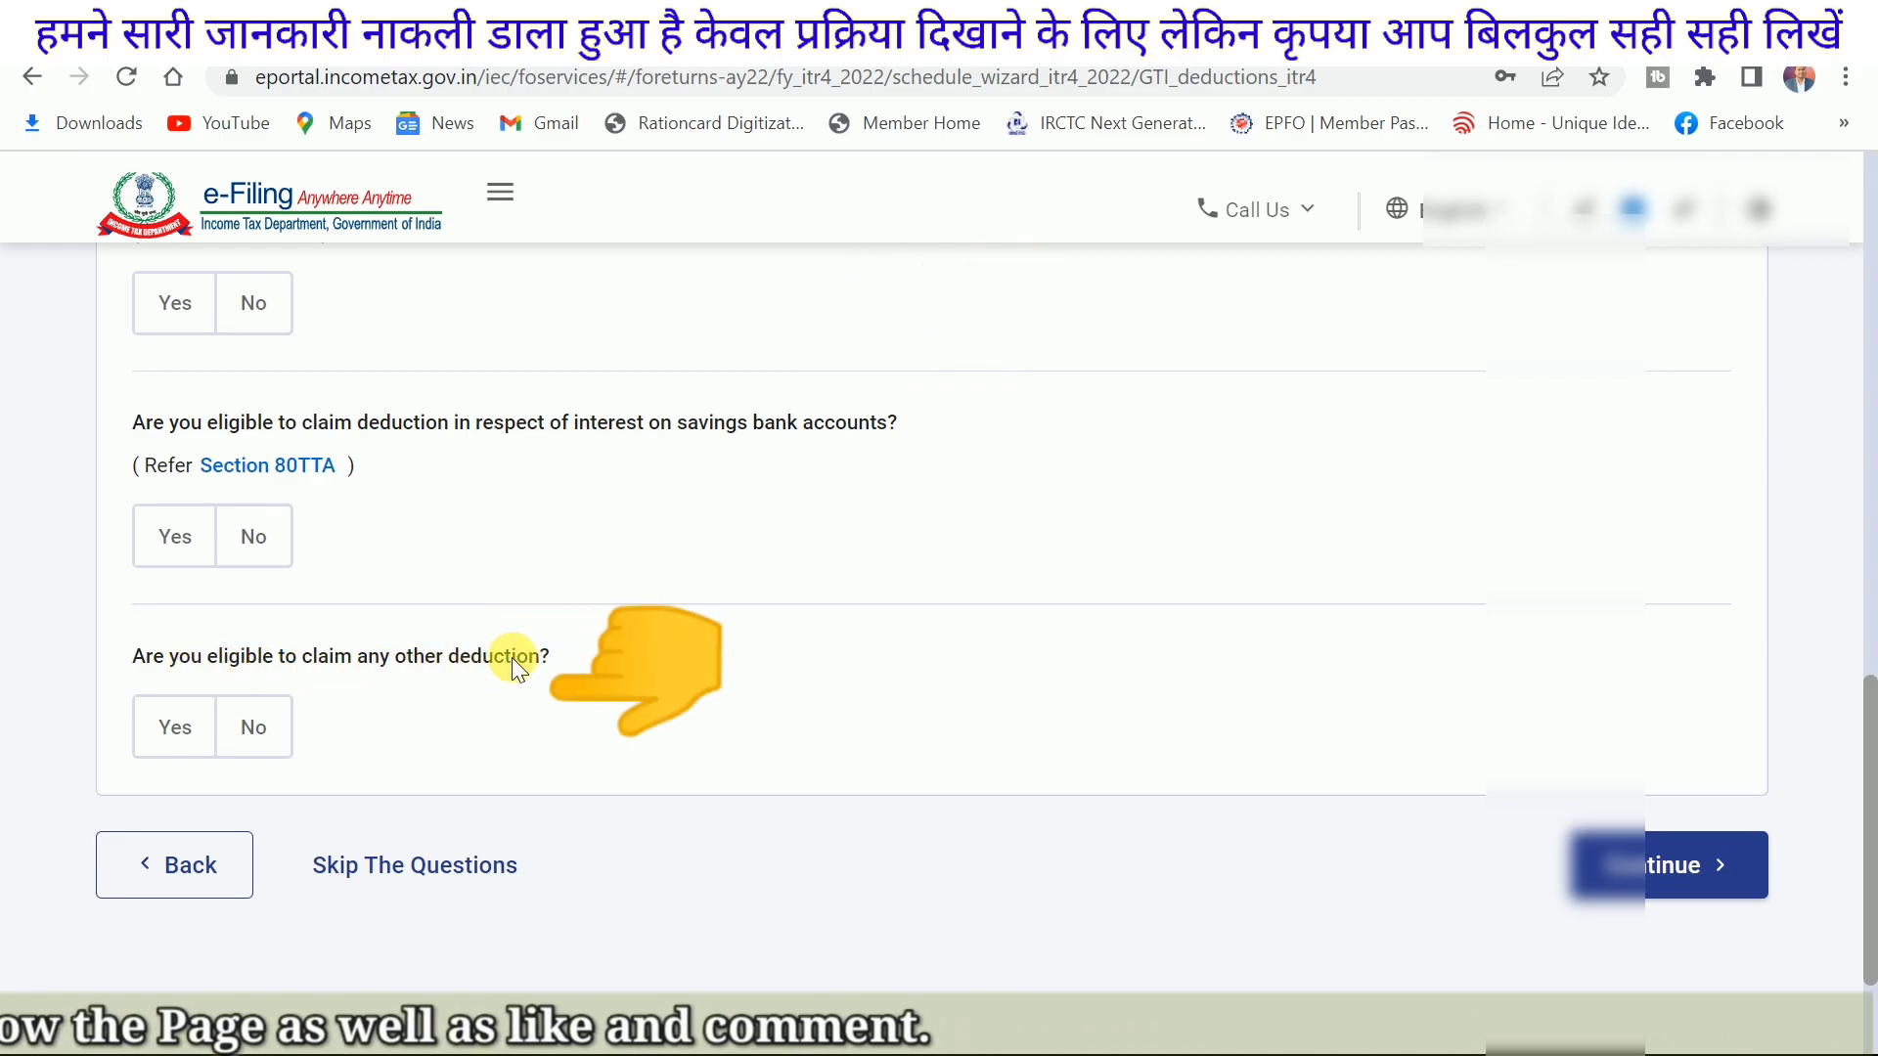
{"action": "left_click", "coordinate": [202, 746]}
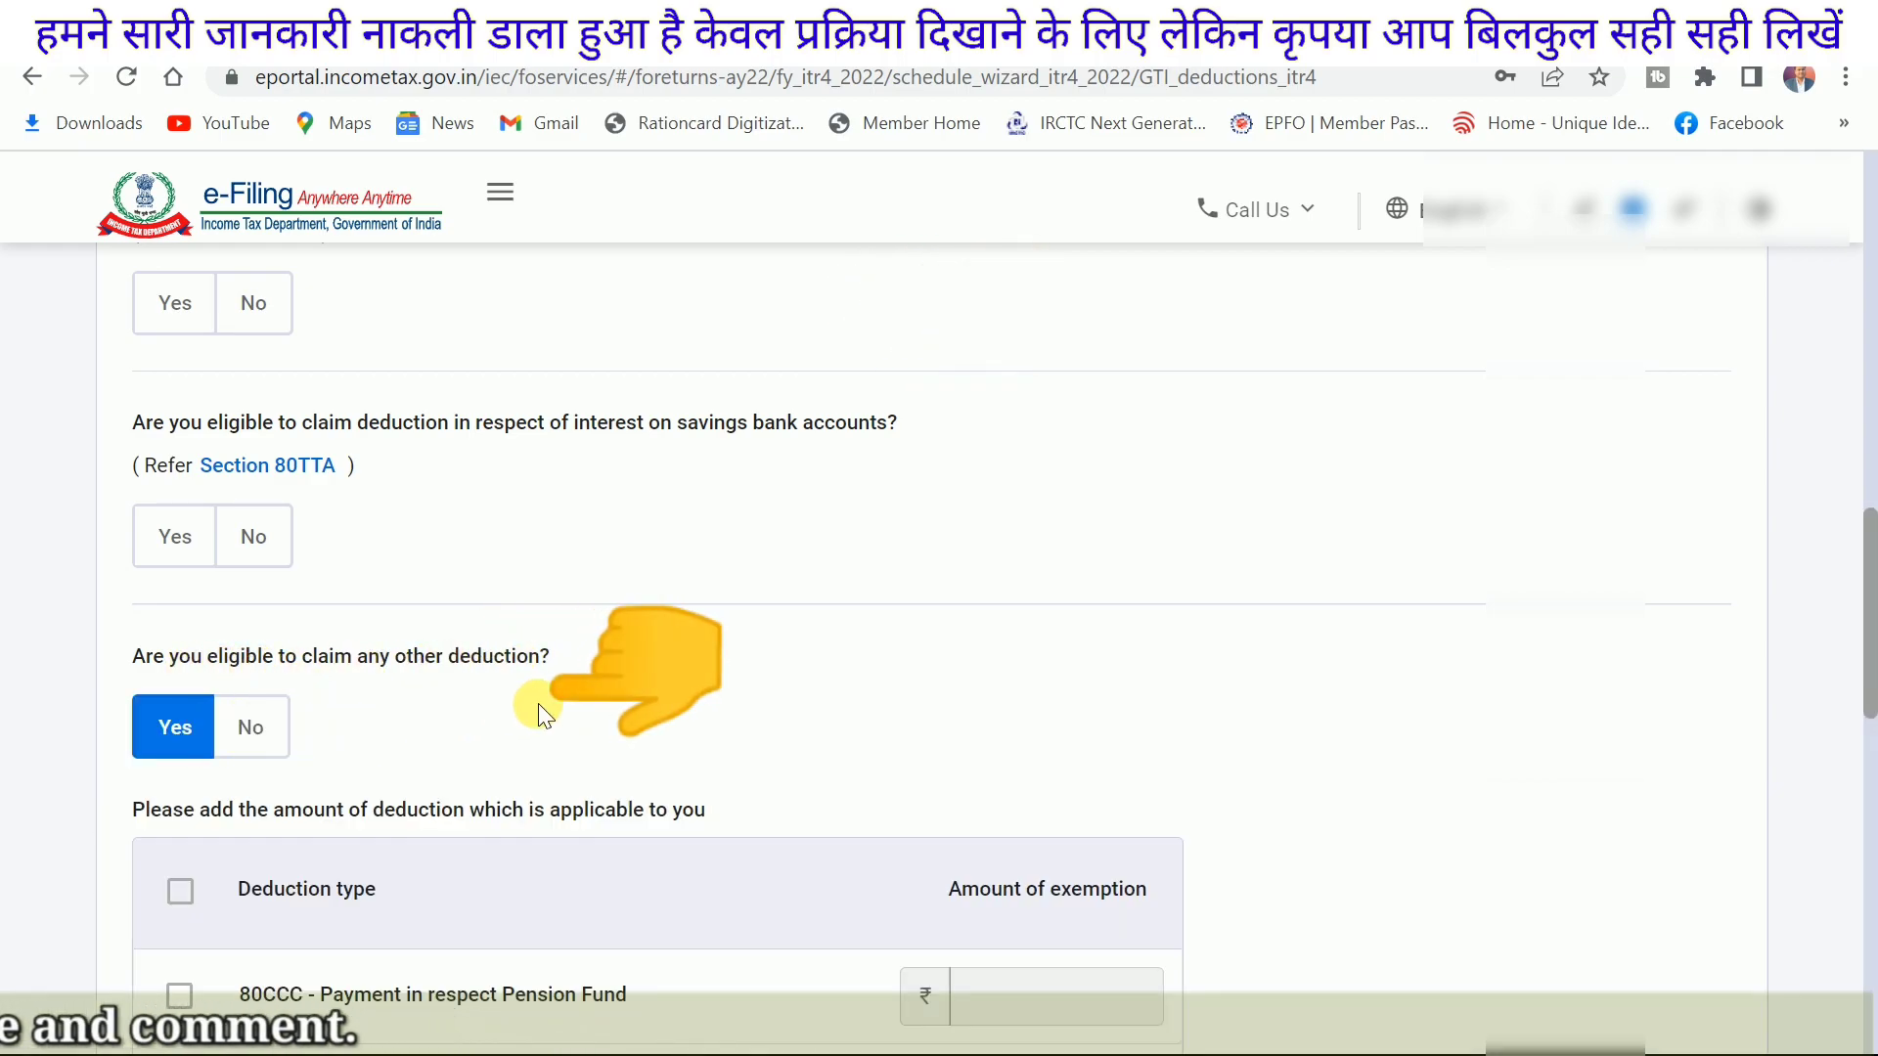
{"action": "scroll", "coordinate": [538, 702], "scroll_direction": "down", "scroll_amount": 5}
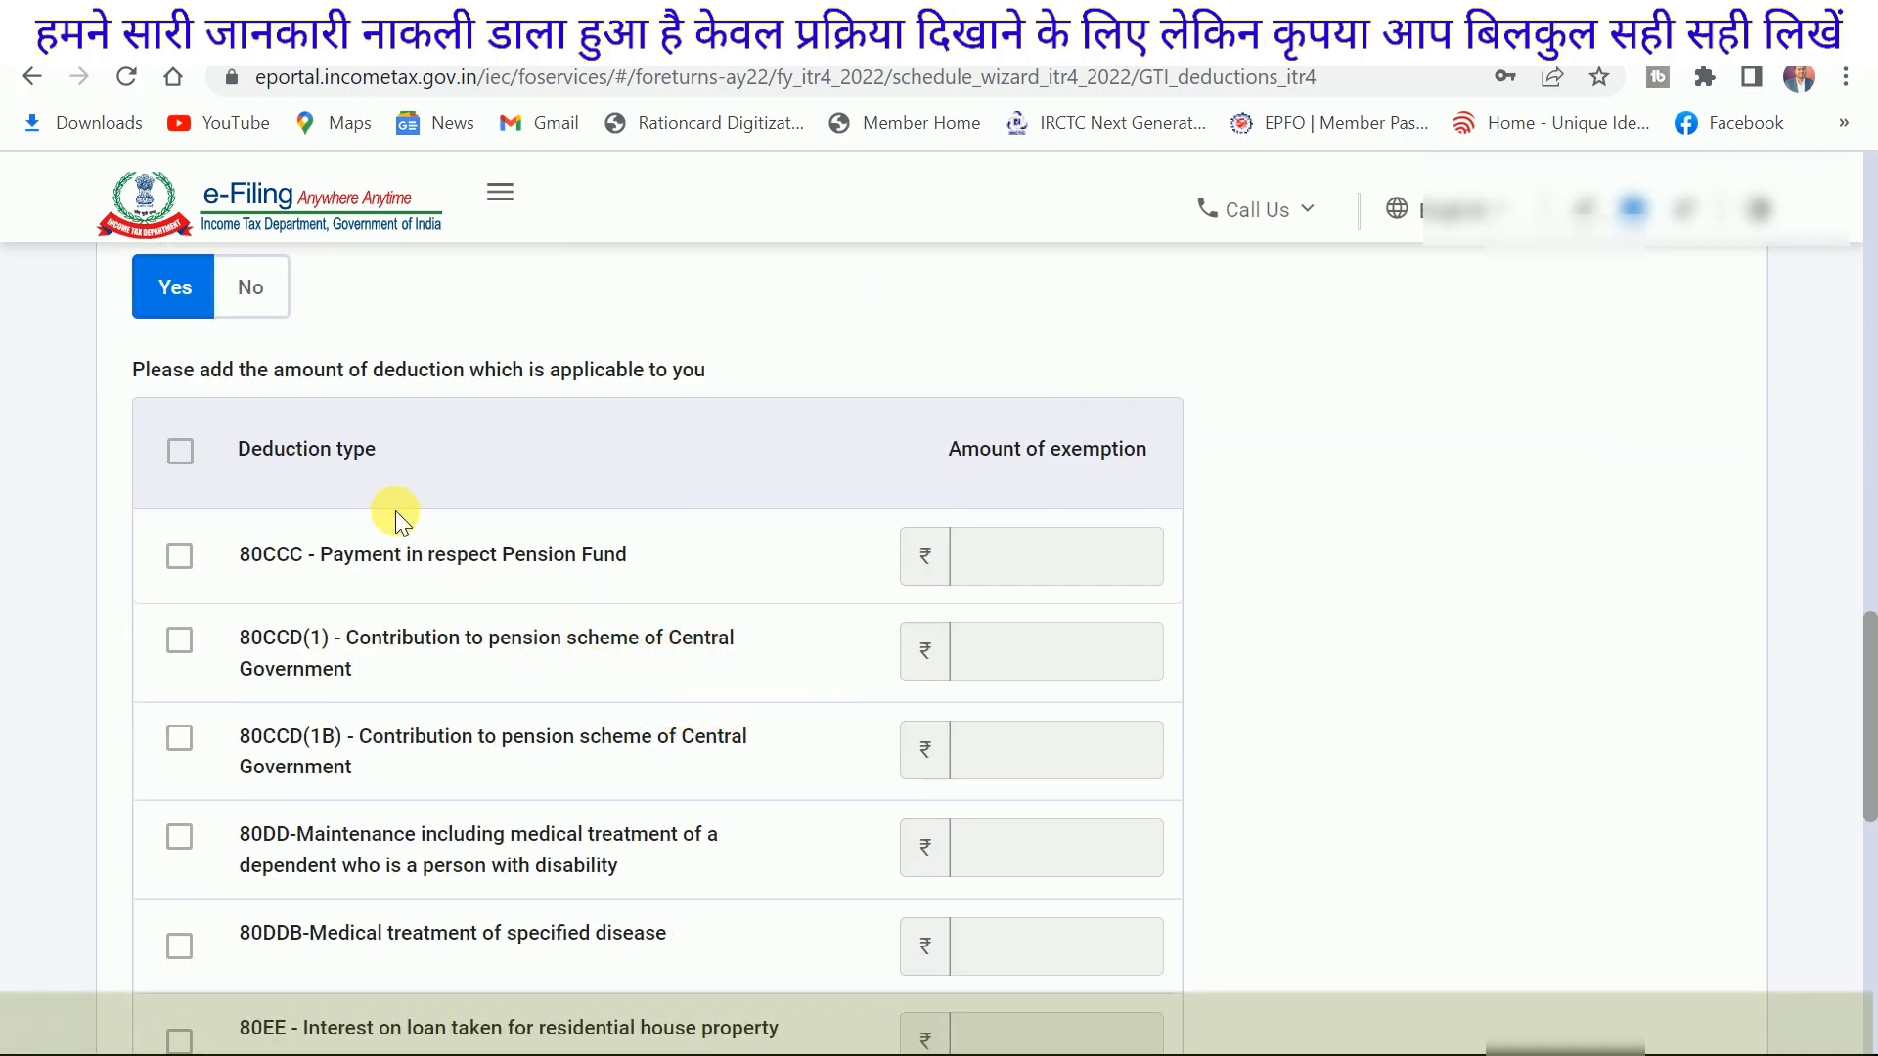
{"action": "scroll", "coordinate": [395, 511], "scroll_direction": "down", "scroll_amount": 1}
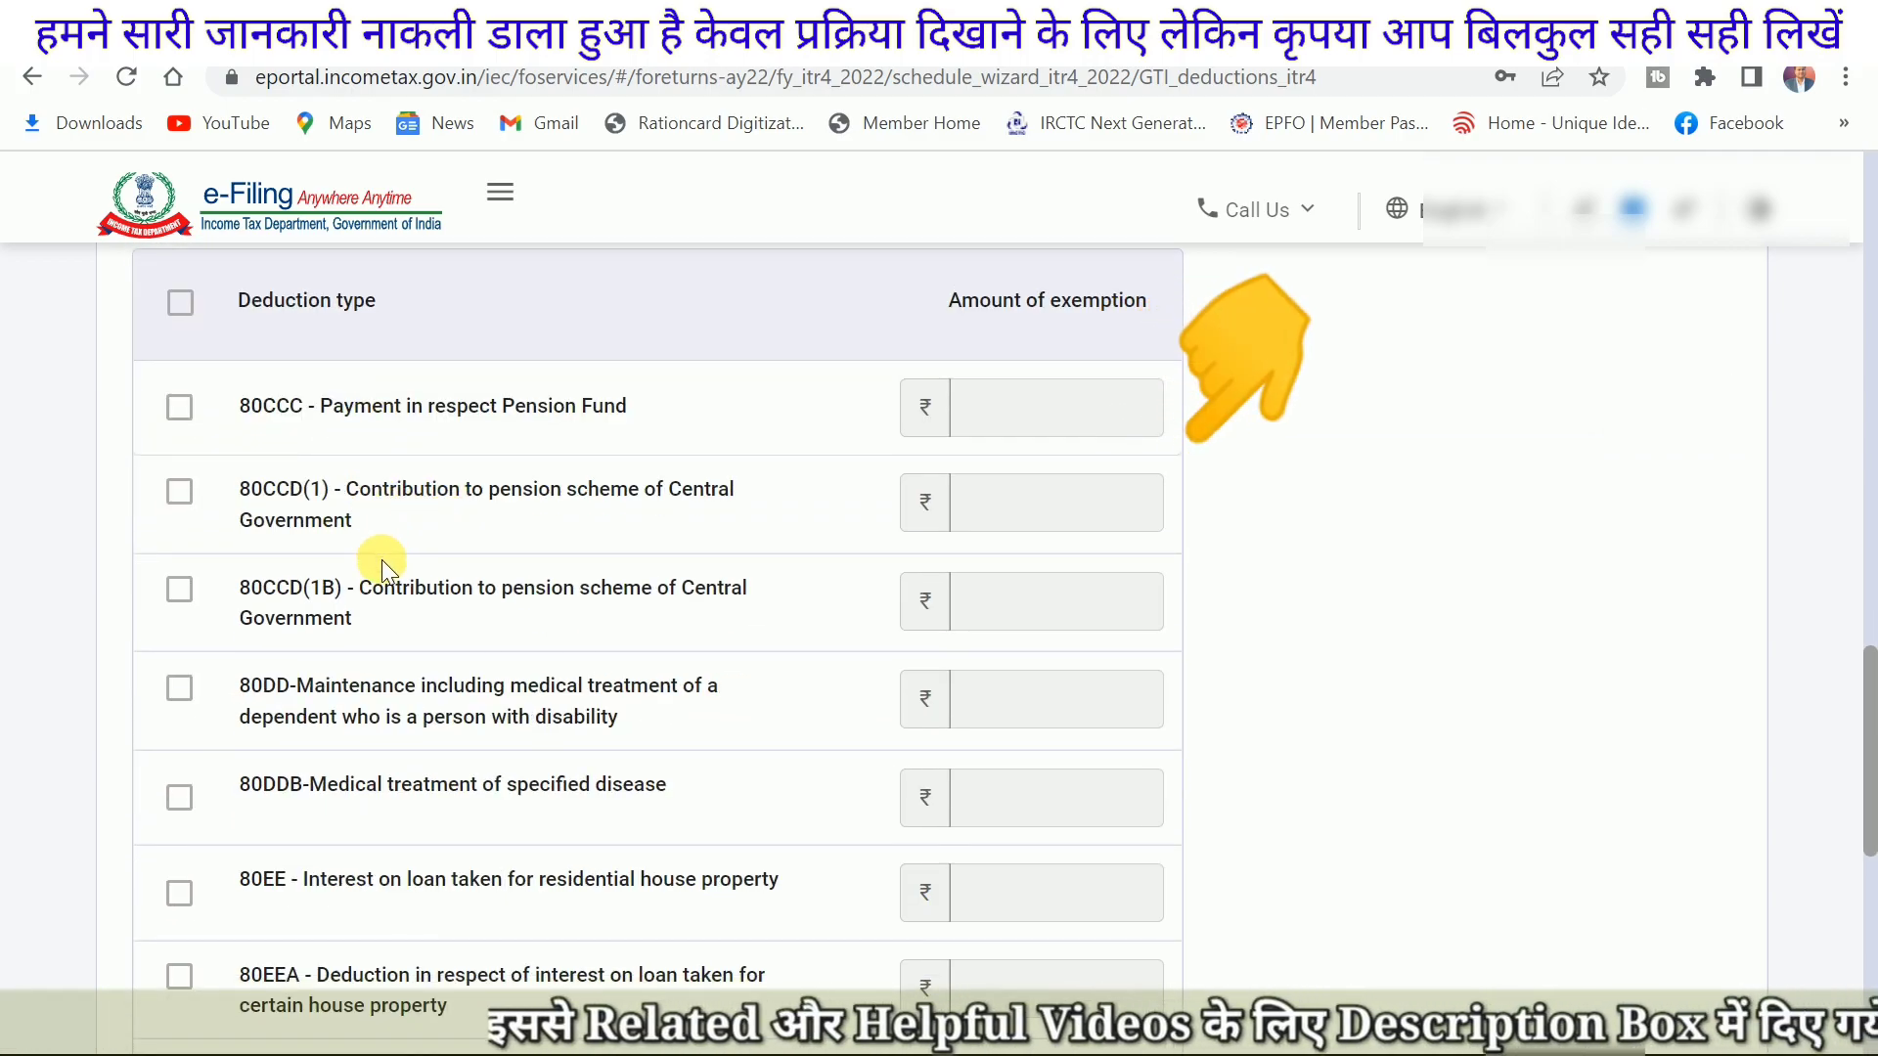
{"action": "scroll", "coordinate": [381, 559], "scroll_direction": "down", "scroll_amount": 1}
{"action": "scroll", "coordinate": [1036, 557], "scroll_direction": "down", "scroll_amount": 3}
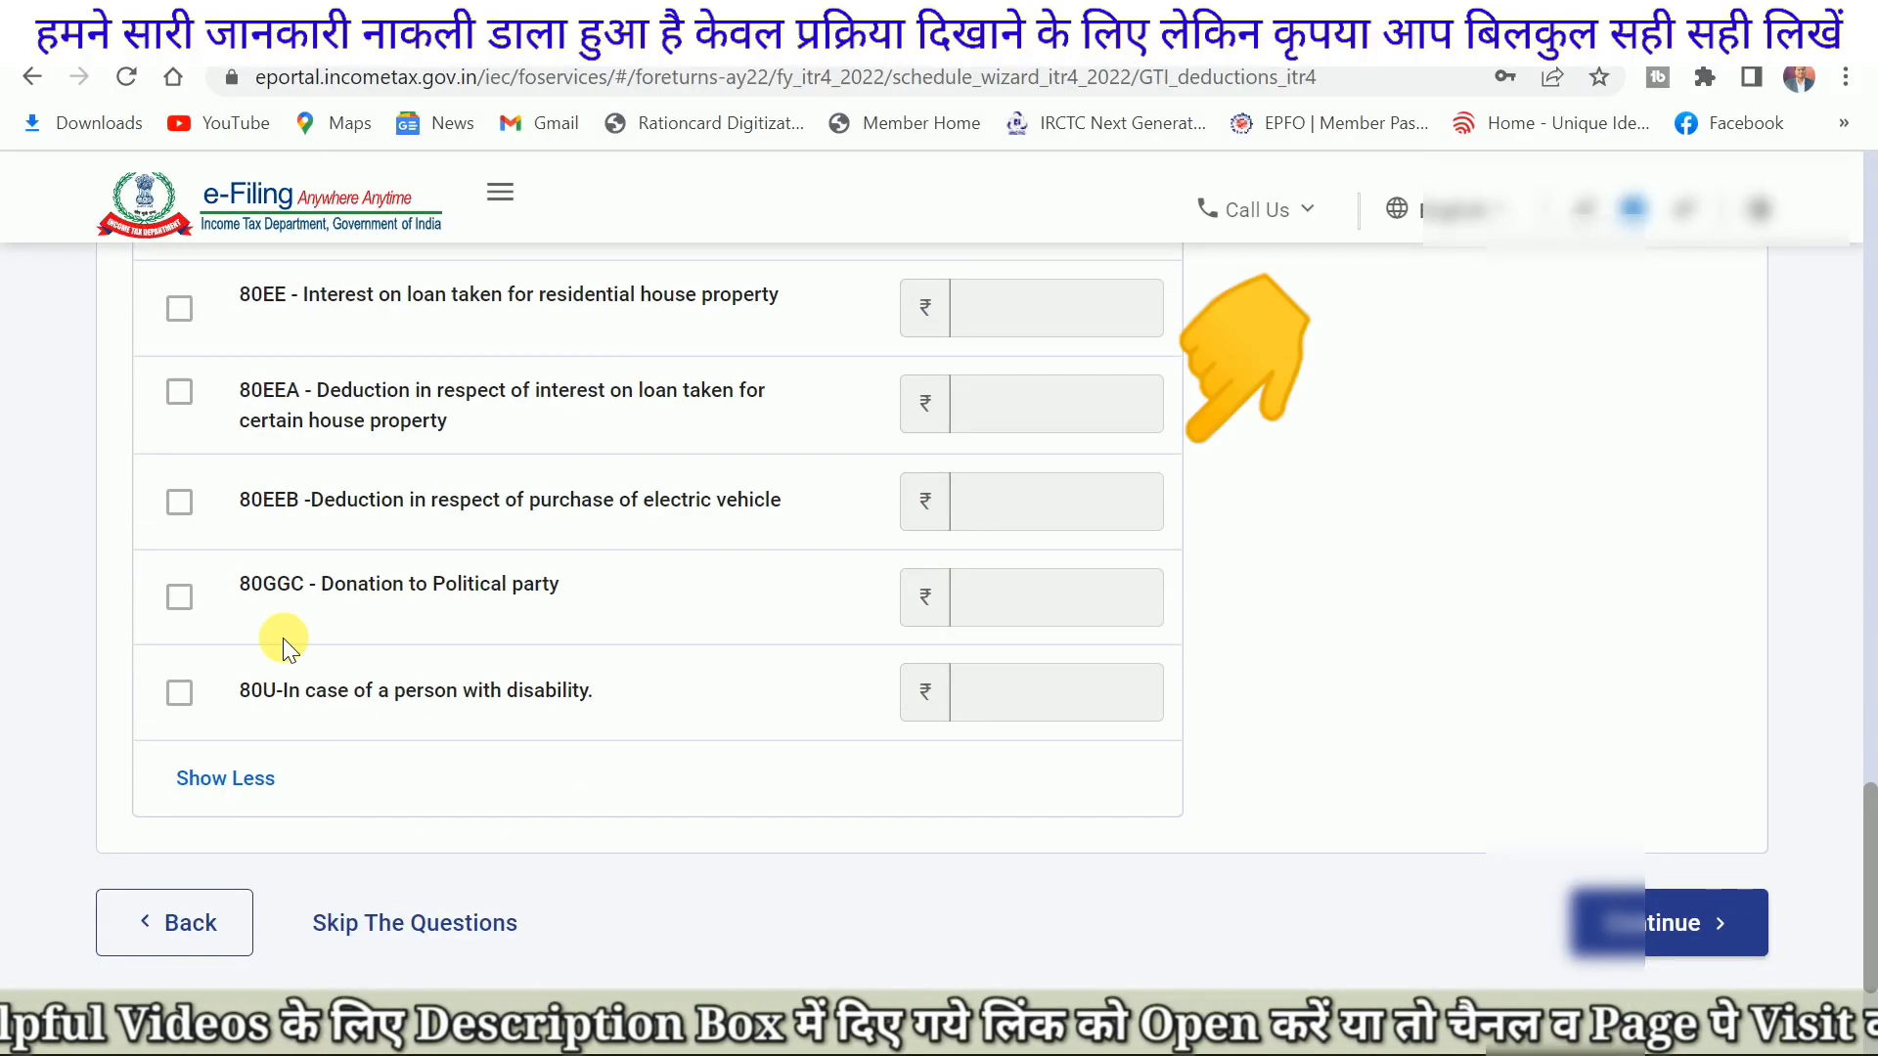
Step: Skip the deduction questions, agreeing to the confirmation, and delete the 80D health insurance deduction
{"action": "left_click", "coordinate": [439, 940]}
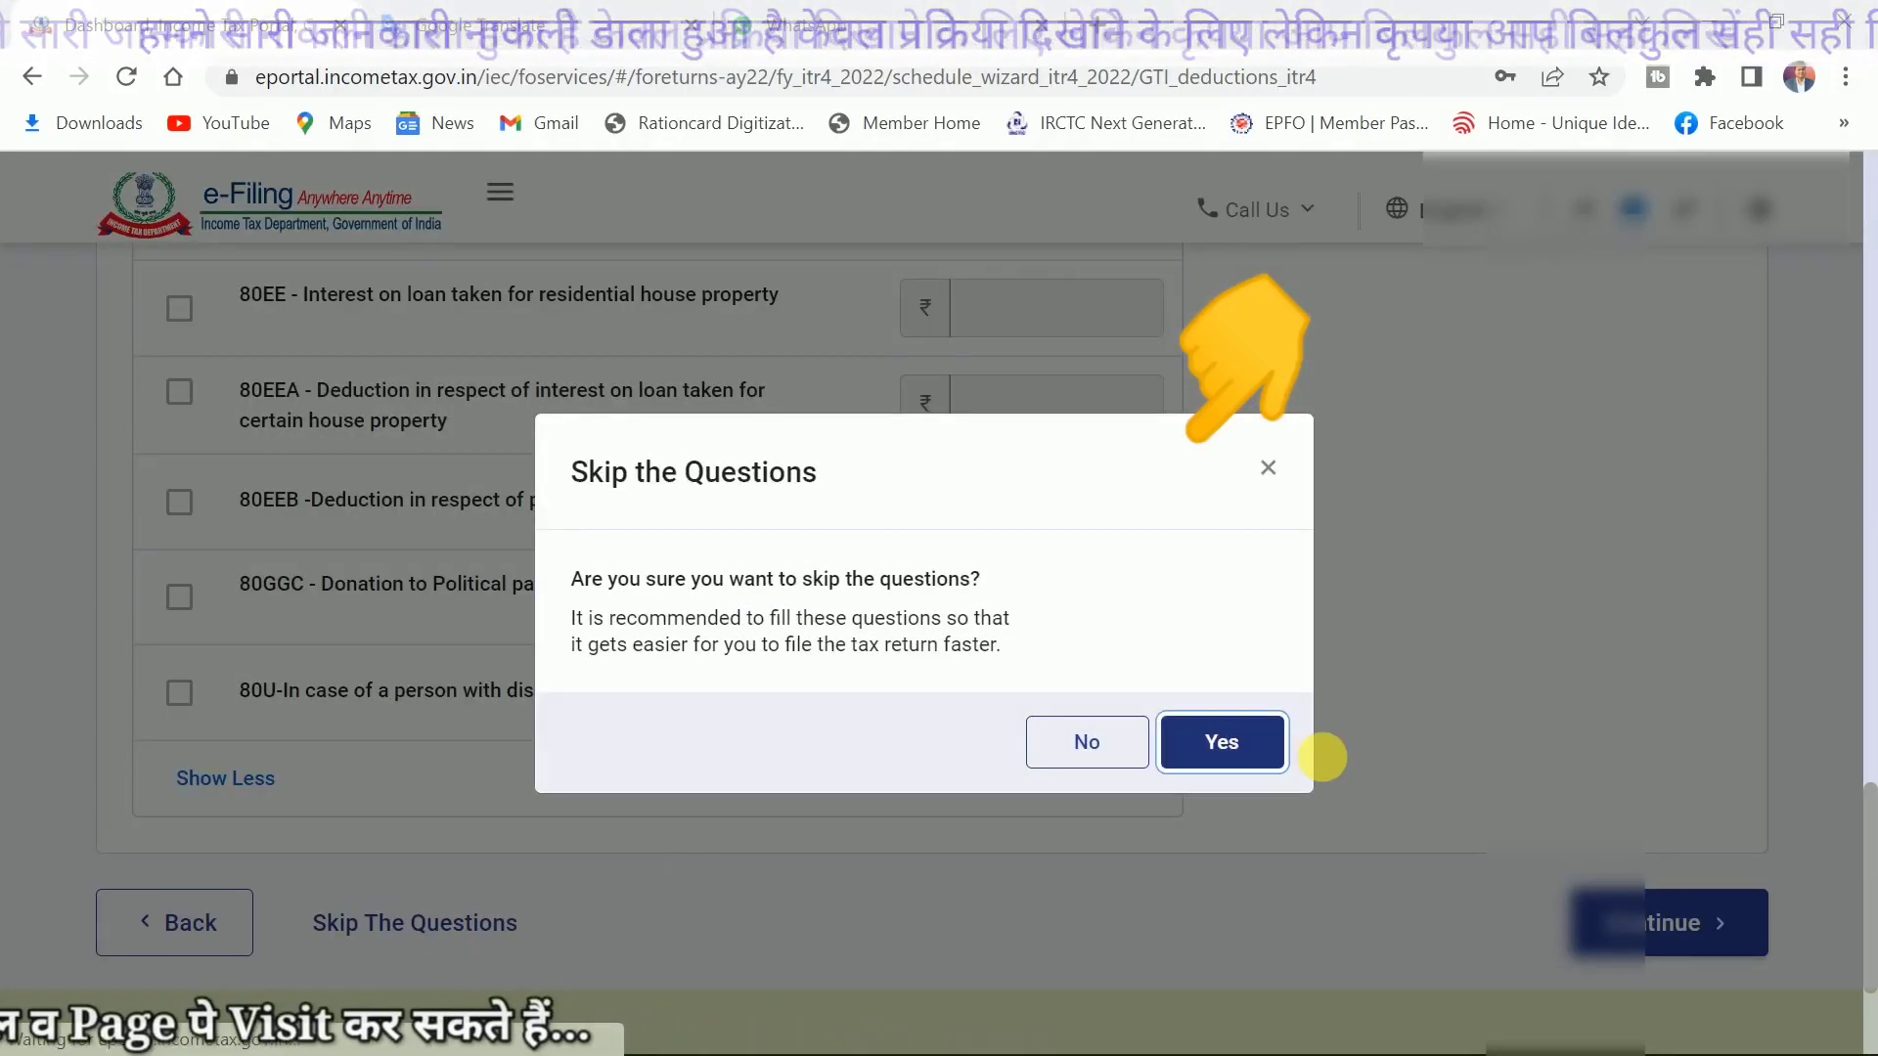
{"action": "left_click", "coordinate": [1257, 749]}
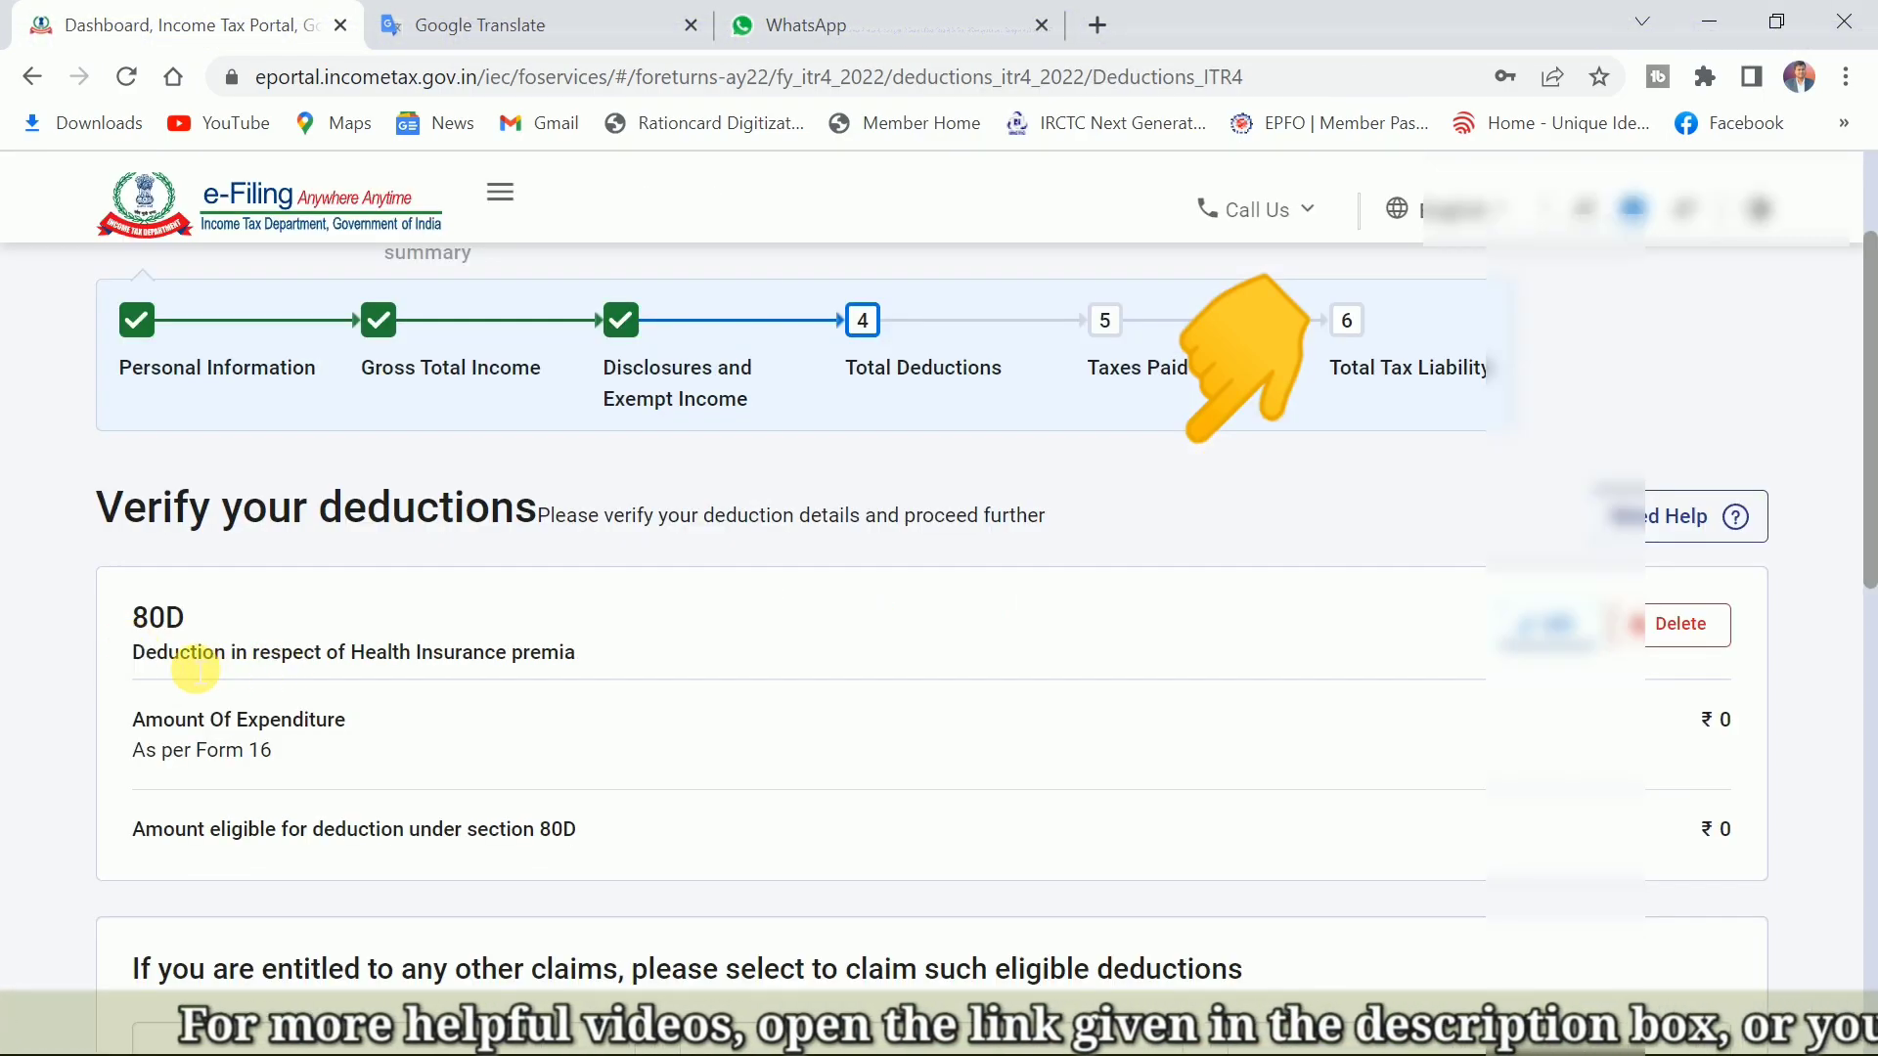
{"action": "left_click", "coordinate": [1674, 626]}
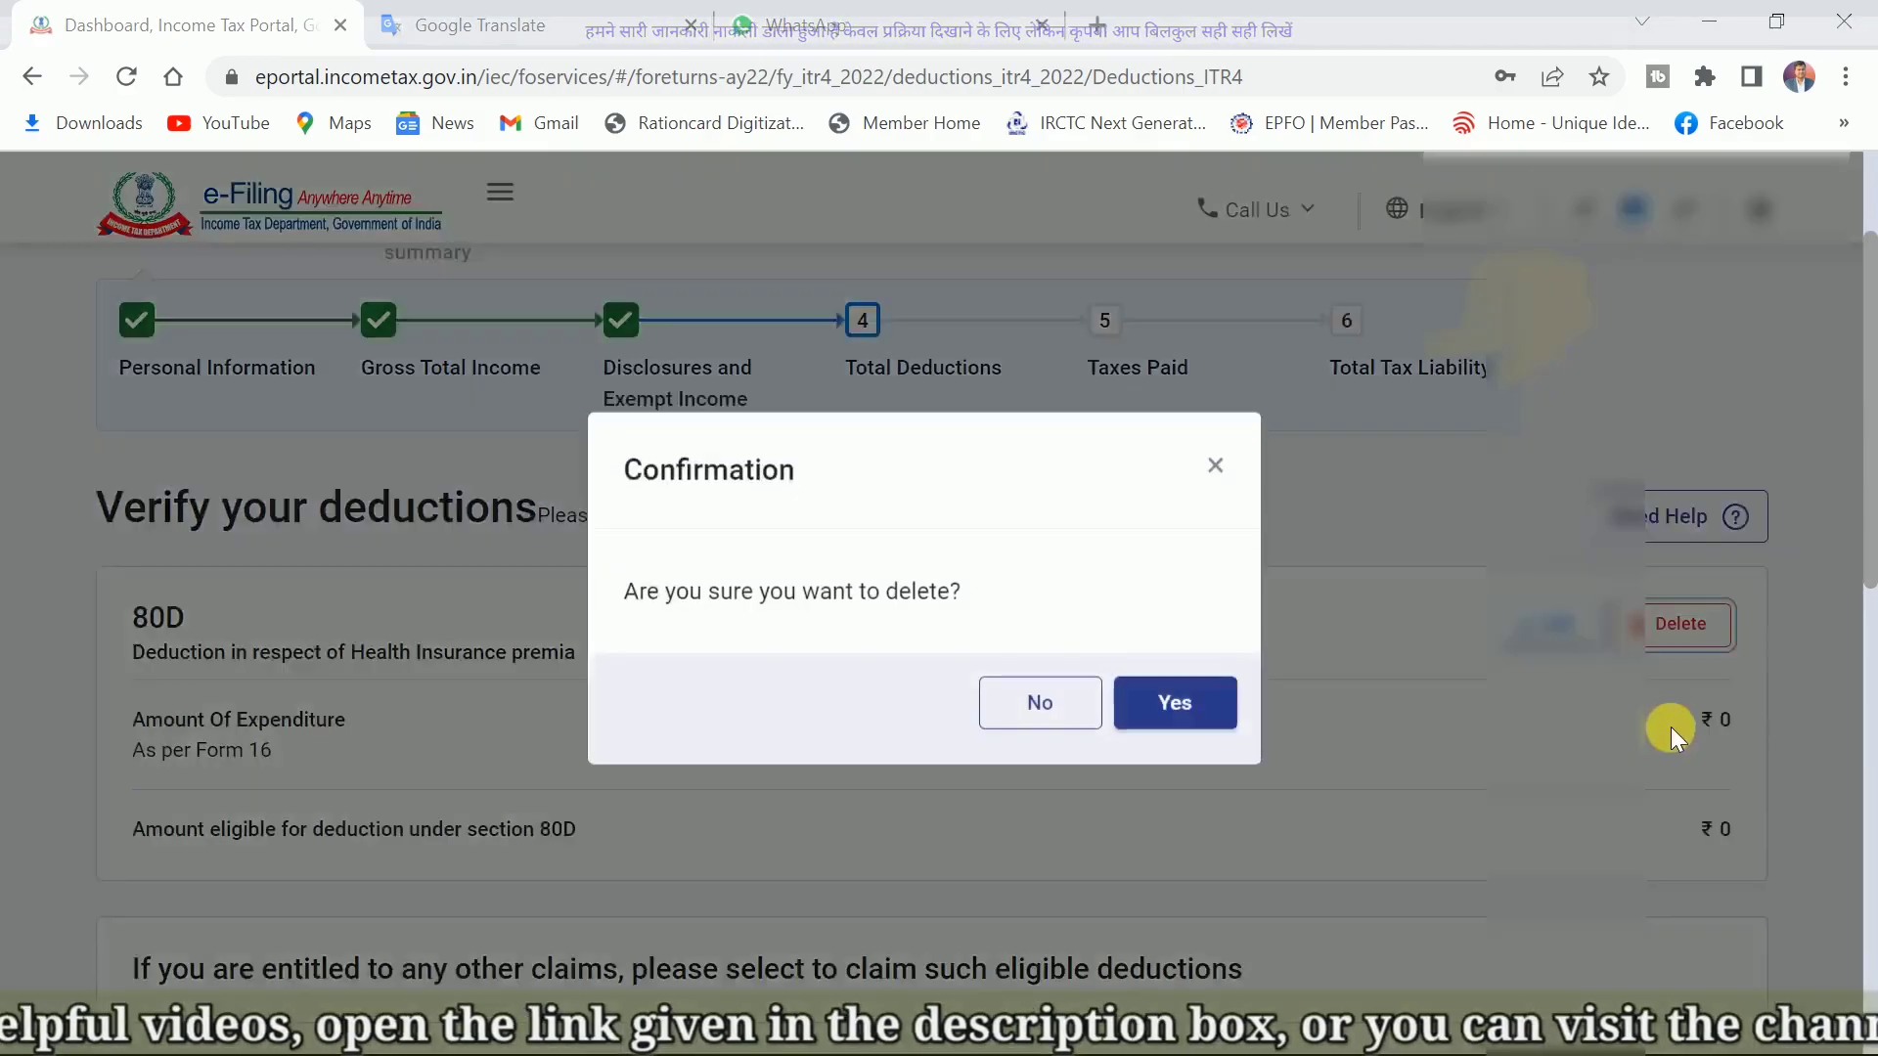
{"action": "left_click", "coordinate": [1179, 718]}
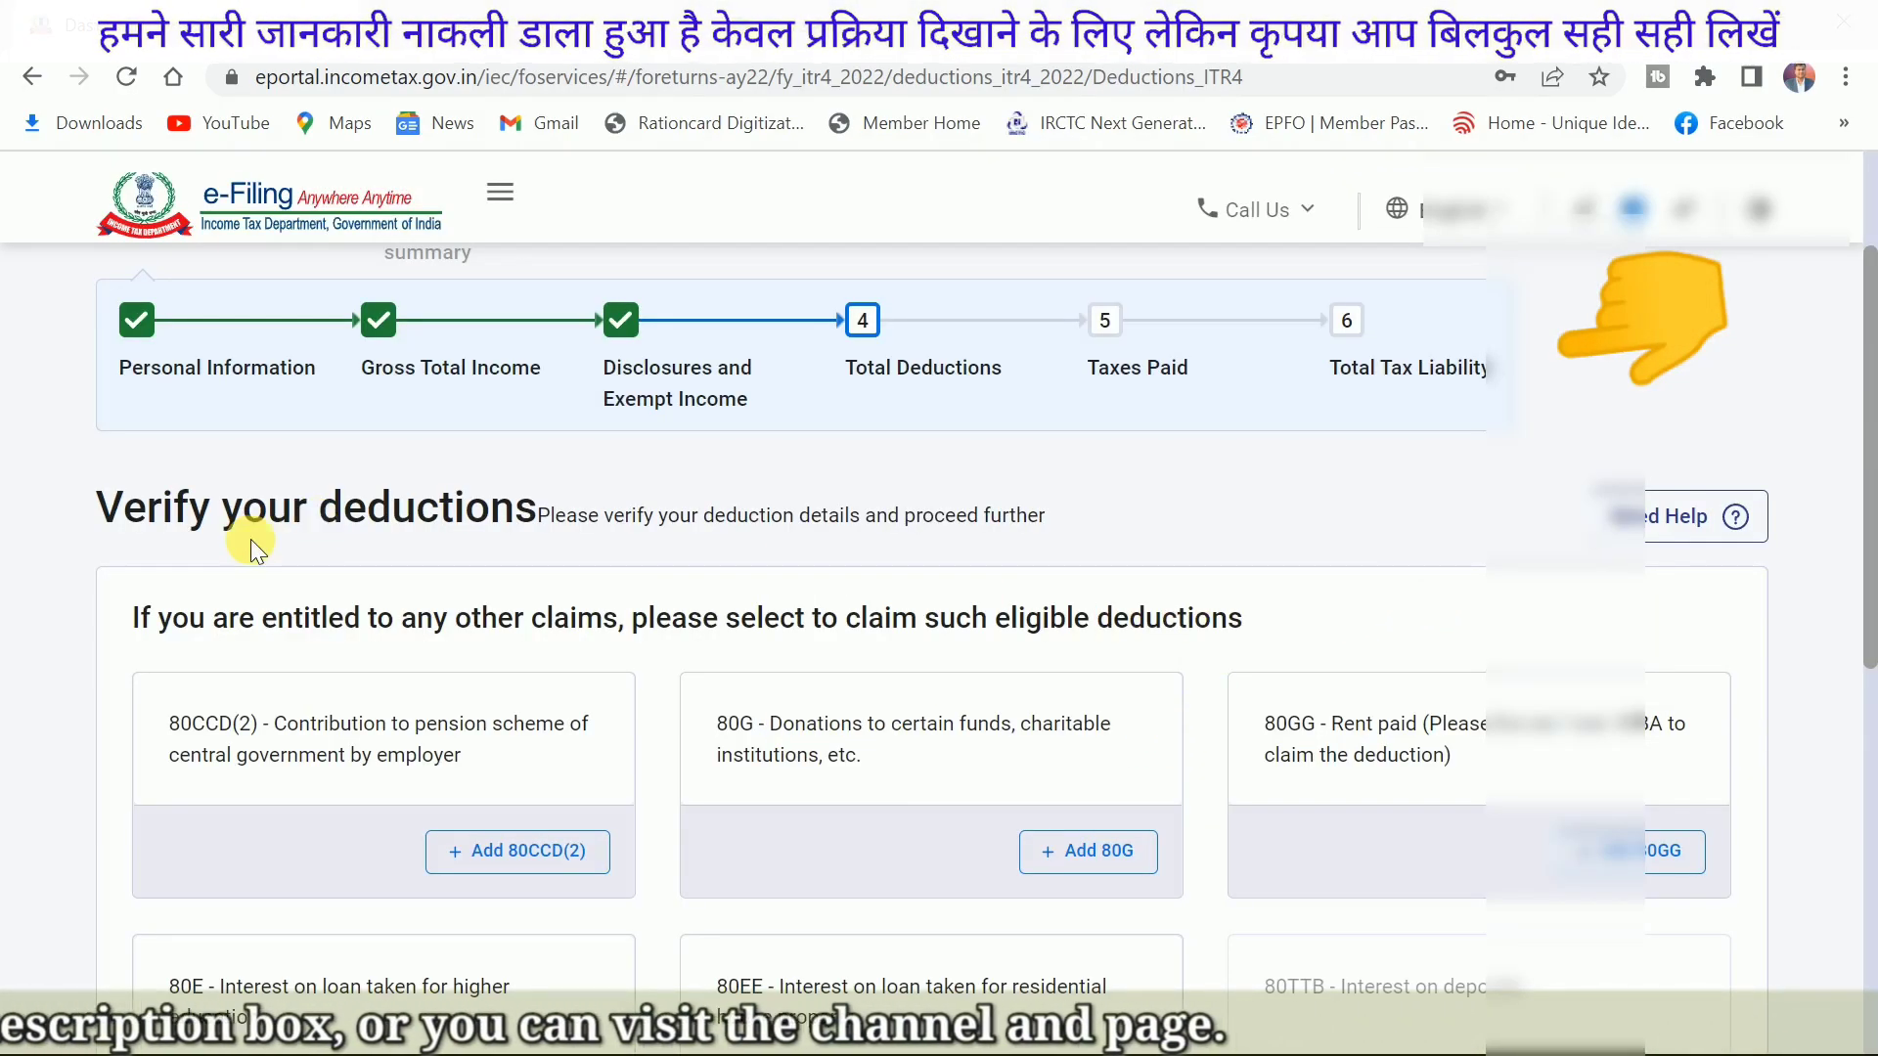
Step: Confirm the Total Deductions section after reviewing the other eligible claims, and check the section statuses in the Return Summary
{"action": "scroll", "coordinate": [900, 607], "scroll_direction": "down", "scroll_amount": 6}
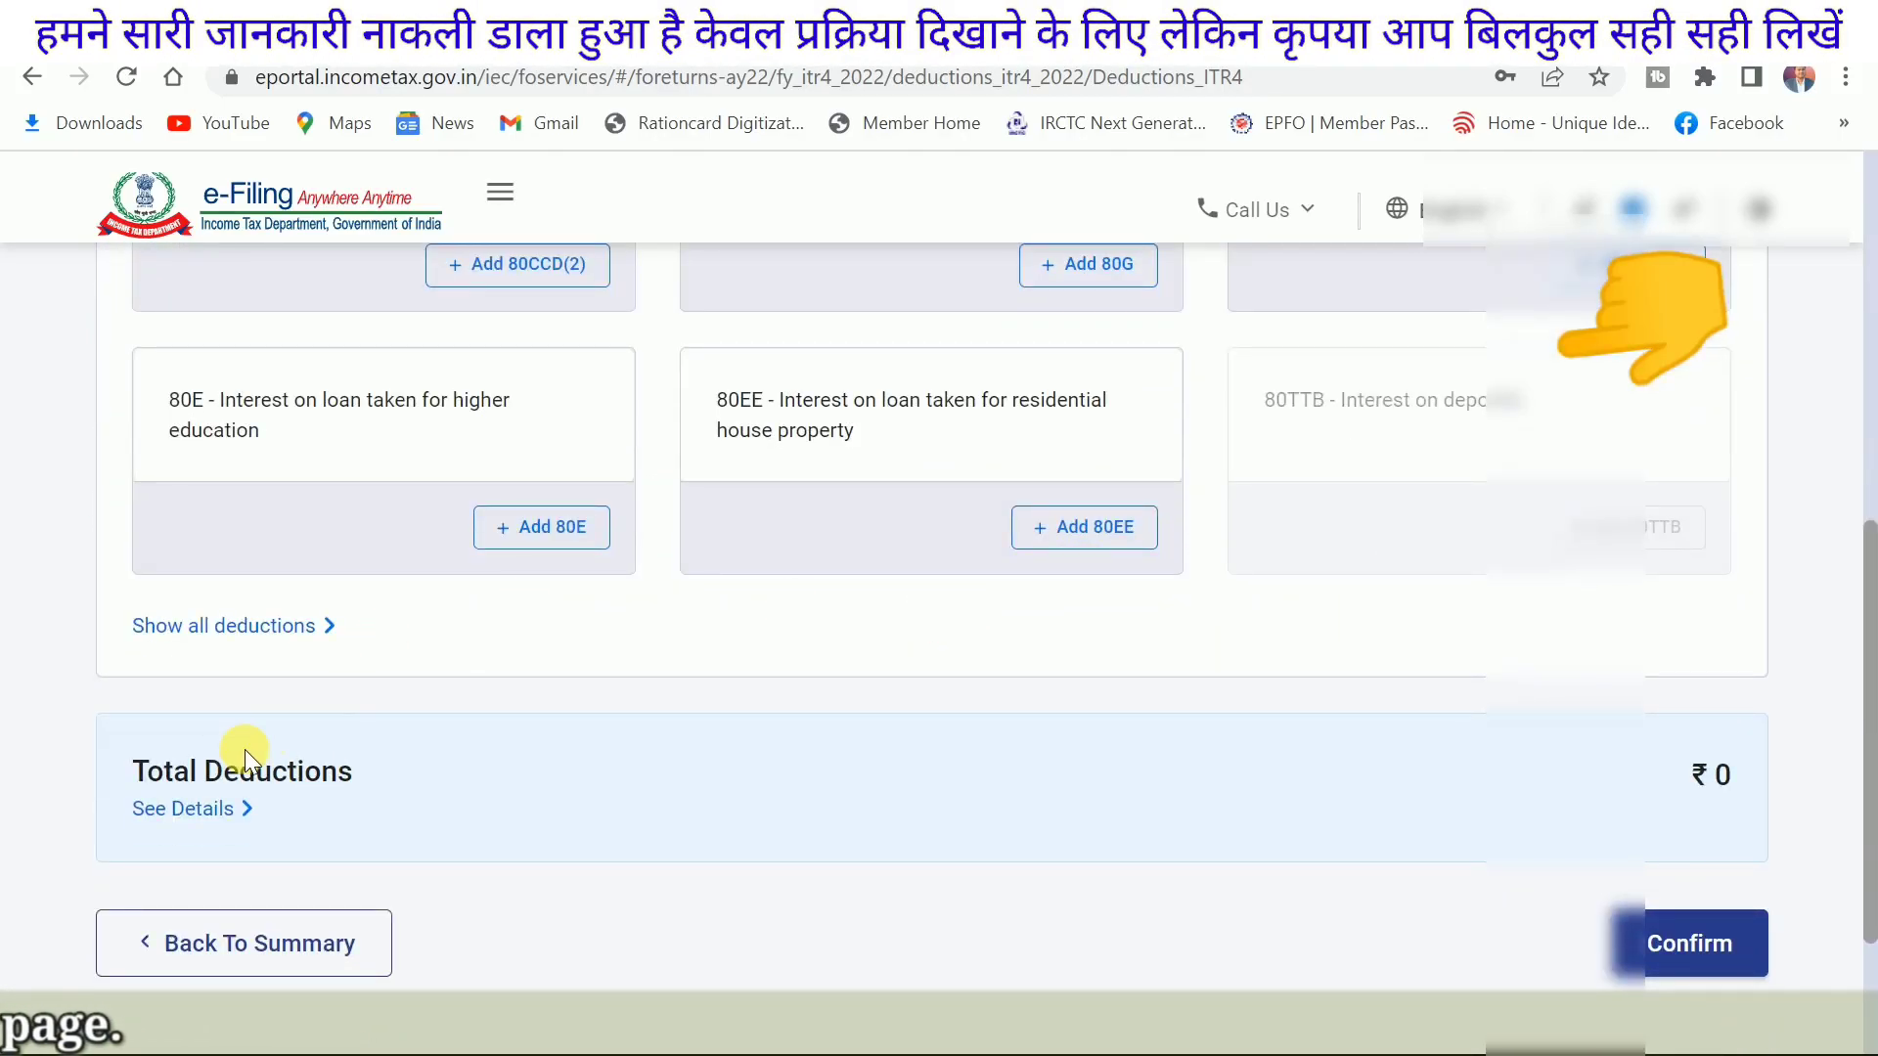
{"action": "scroll", "coordinate": [702, 577], "scroll_direction": "up", "scroll_amount": 3}
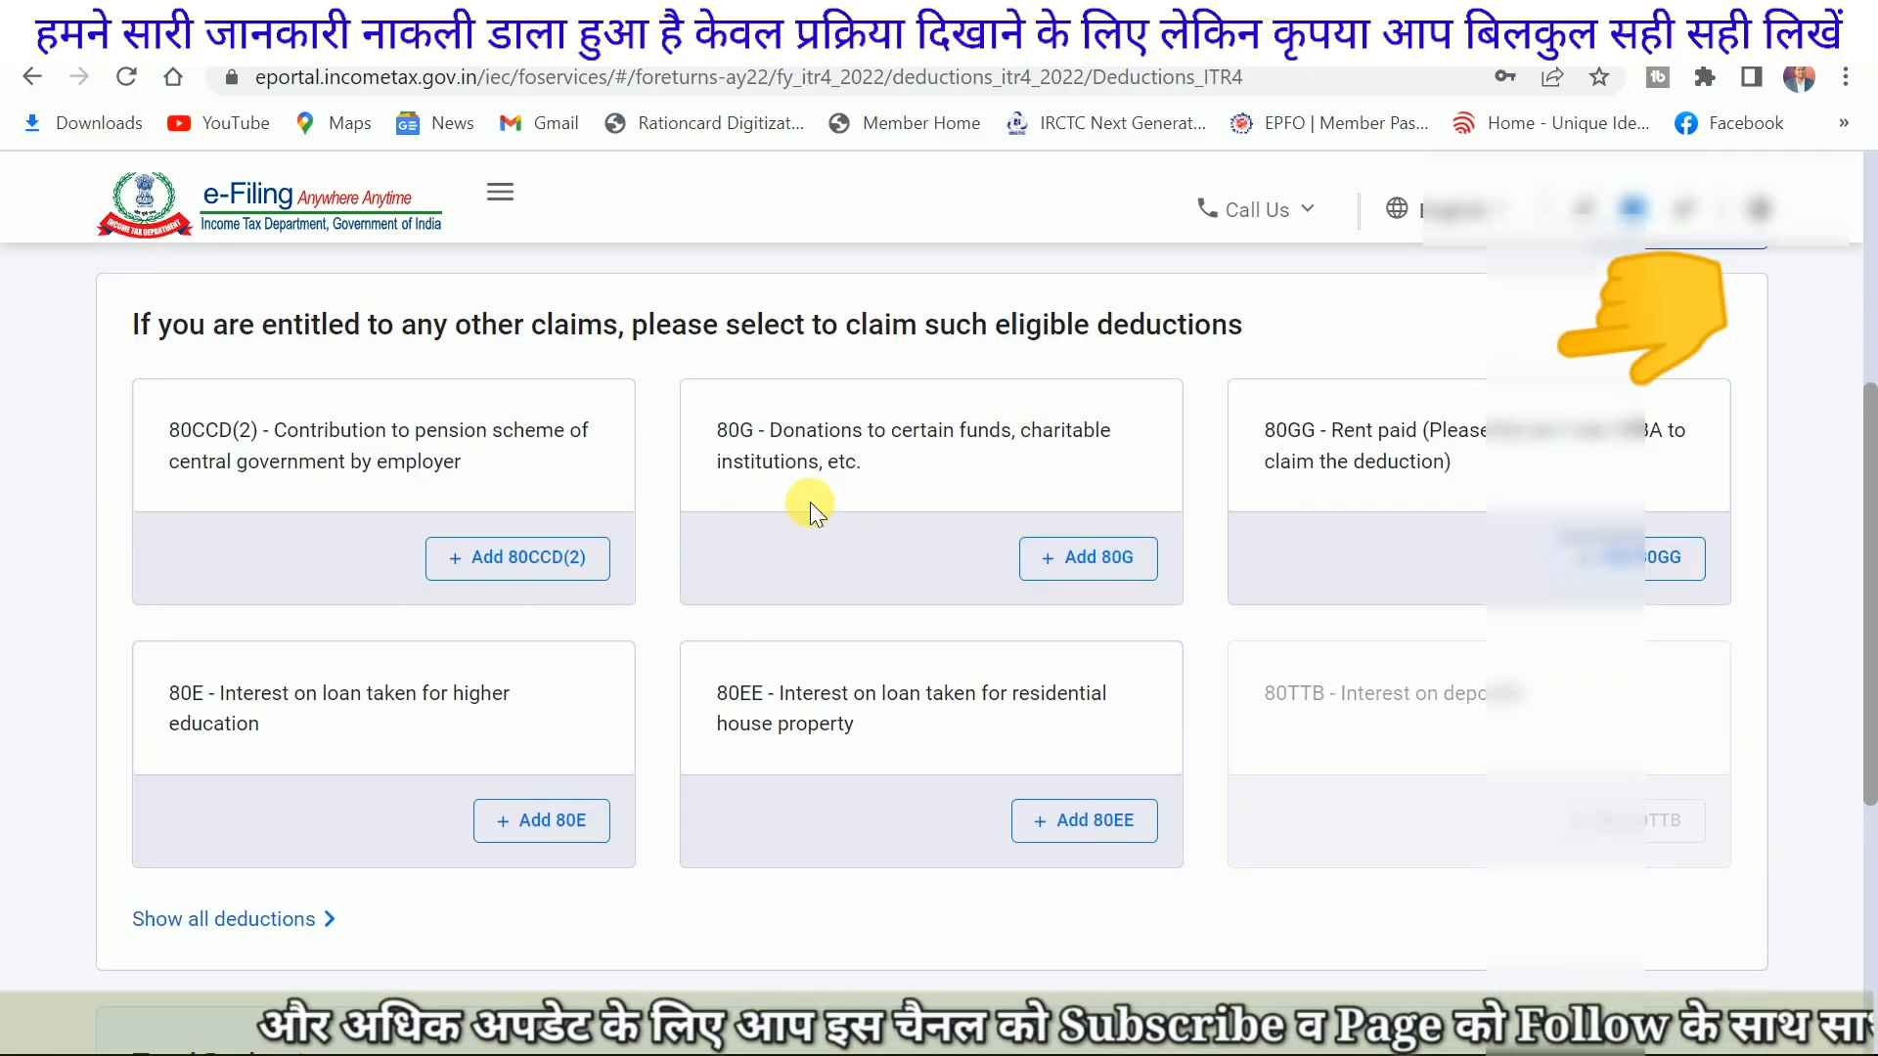
{"action": "scroll", "coordinate": [1279, 642], "scroll_direction": "down", "scroll_amount": 2}
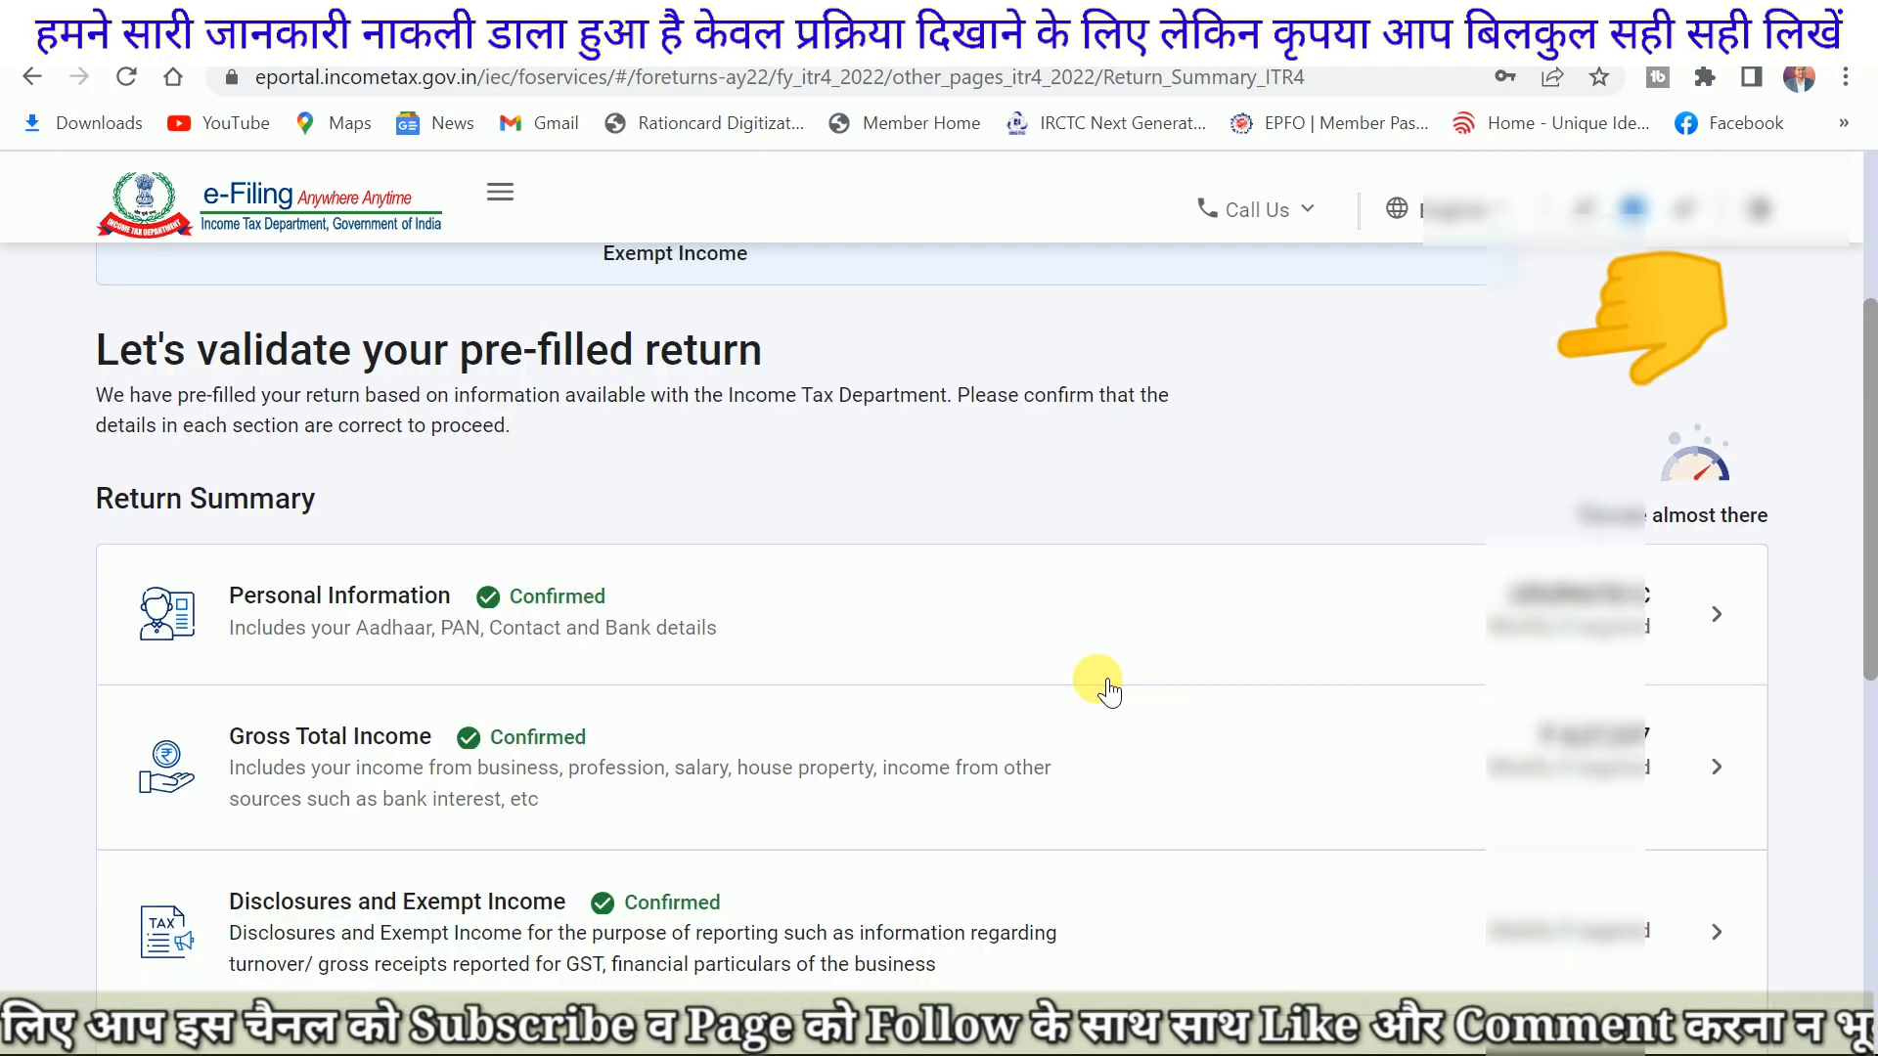
{"action": "scroll", "coordinate": [1098, 680], "scroll_direction": "down", "scroll_amount": 5}
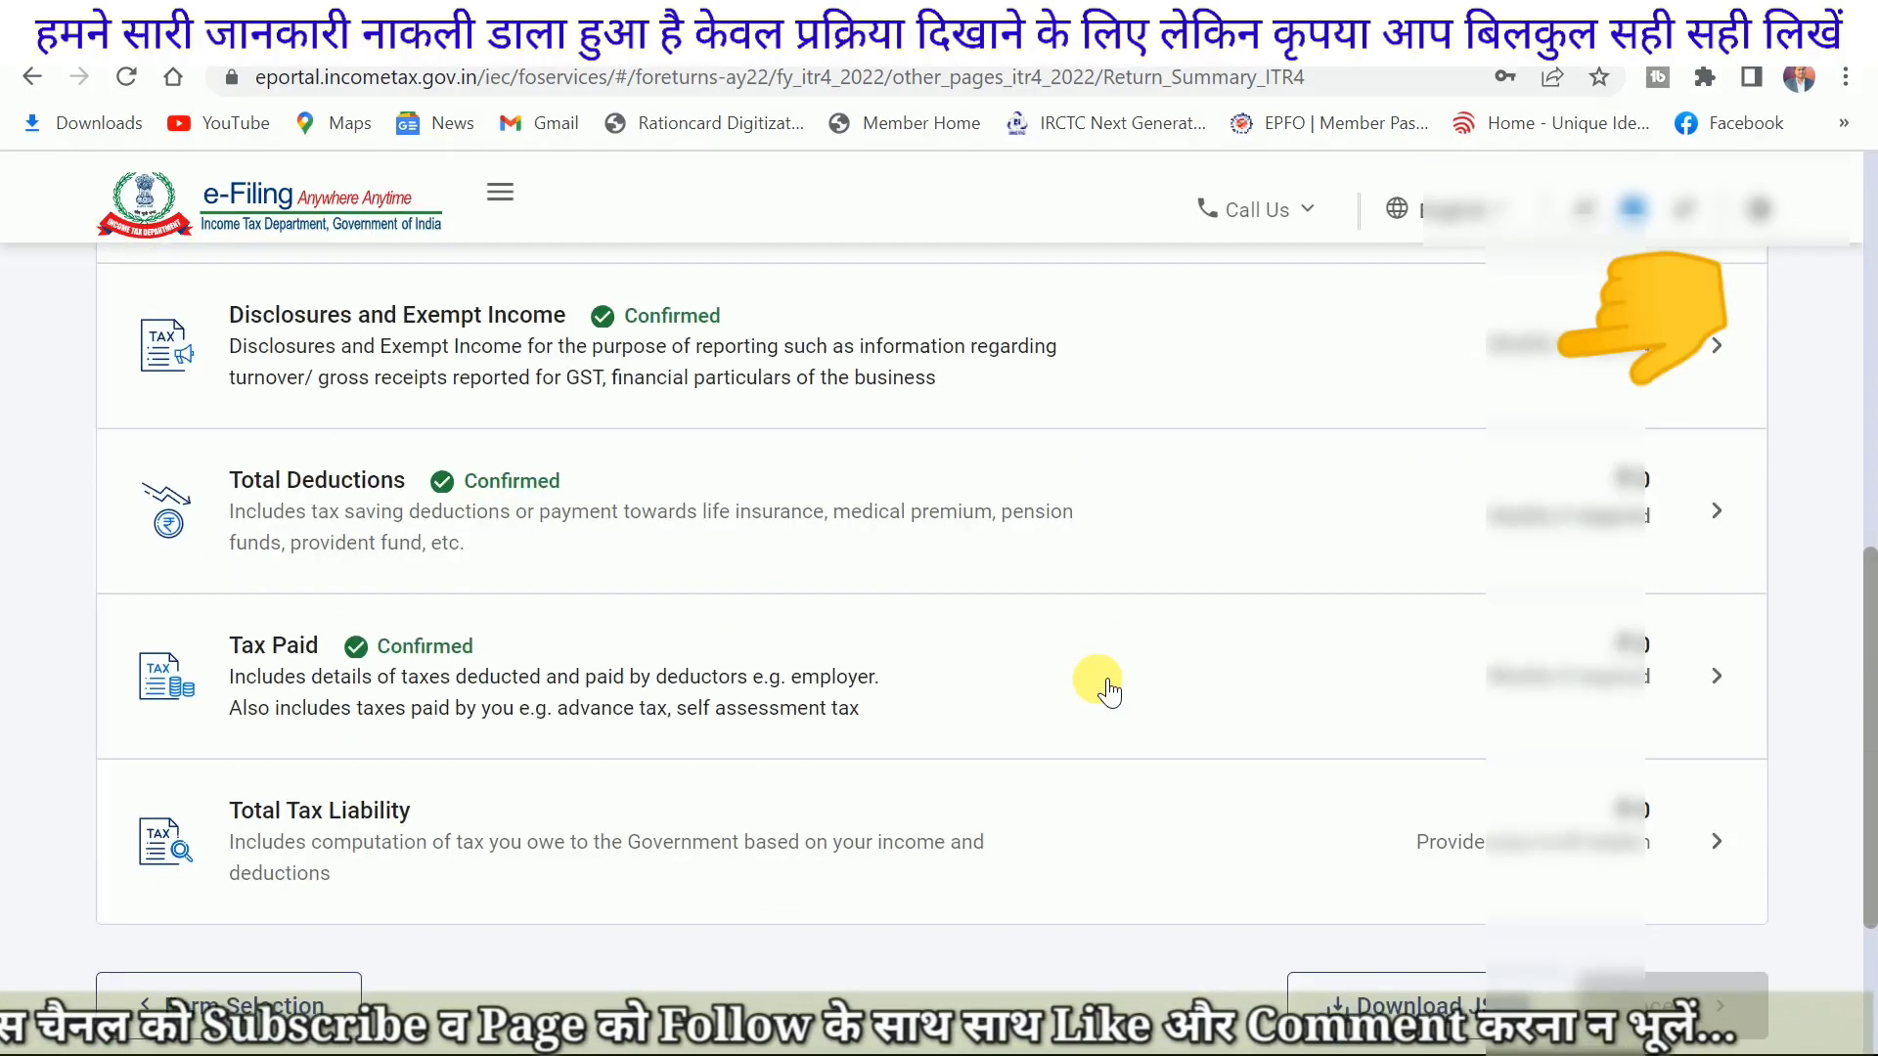
Step: Open the Total Tax Liability section from the Return Summary
{"action": "scroll", "coordinate": [1107, 692], "scroll_direction": "down", "scroll_amount": 1}
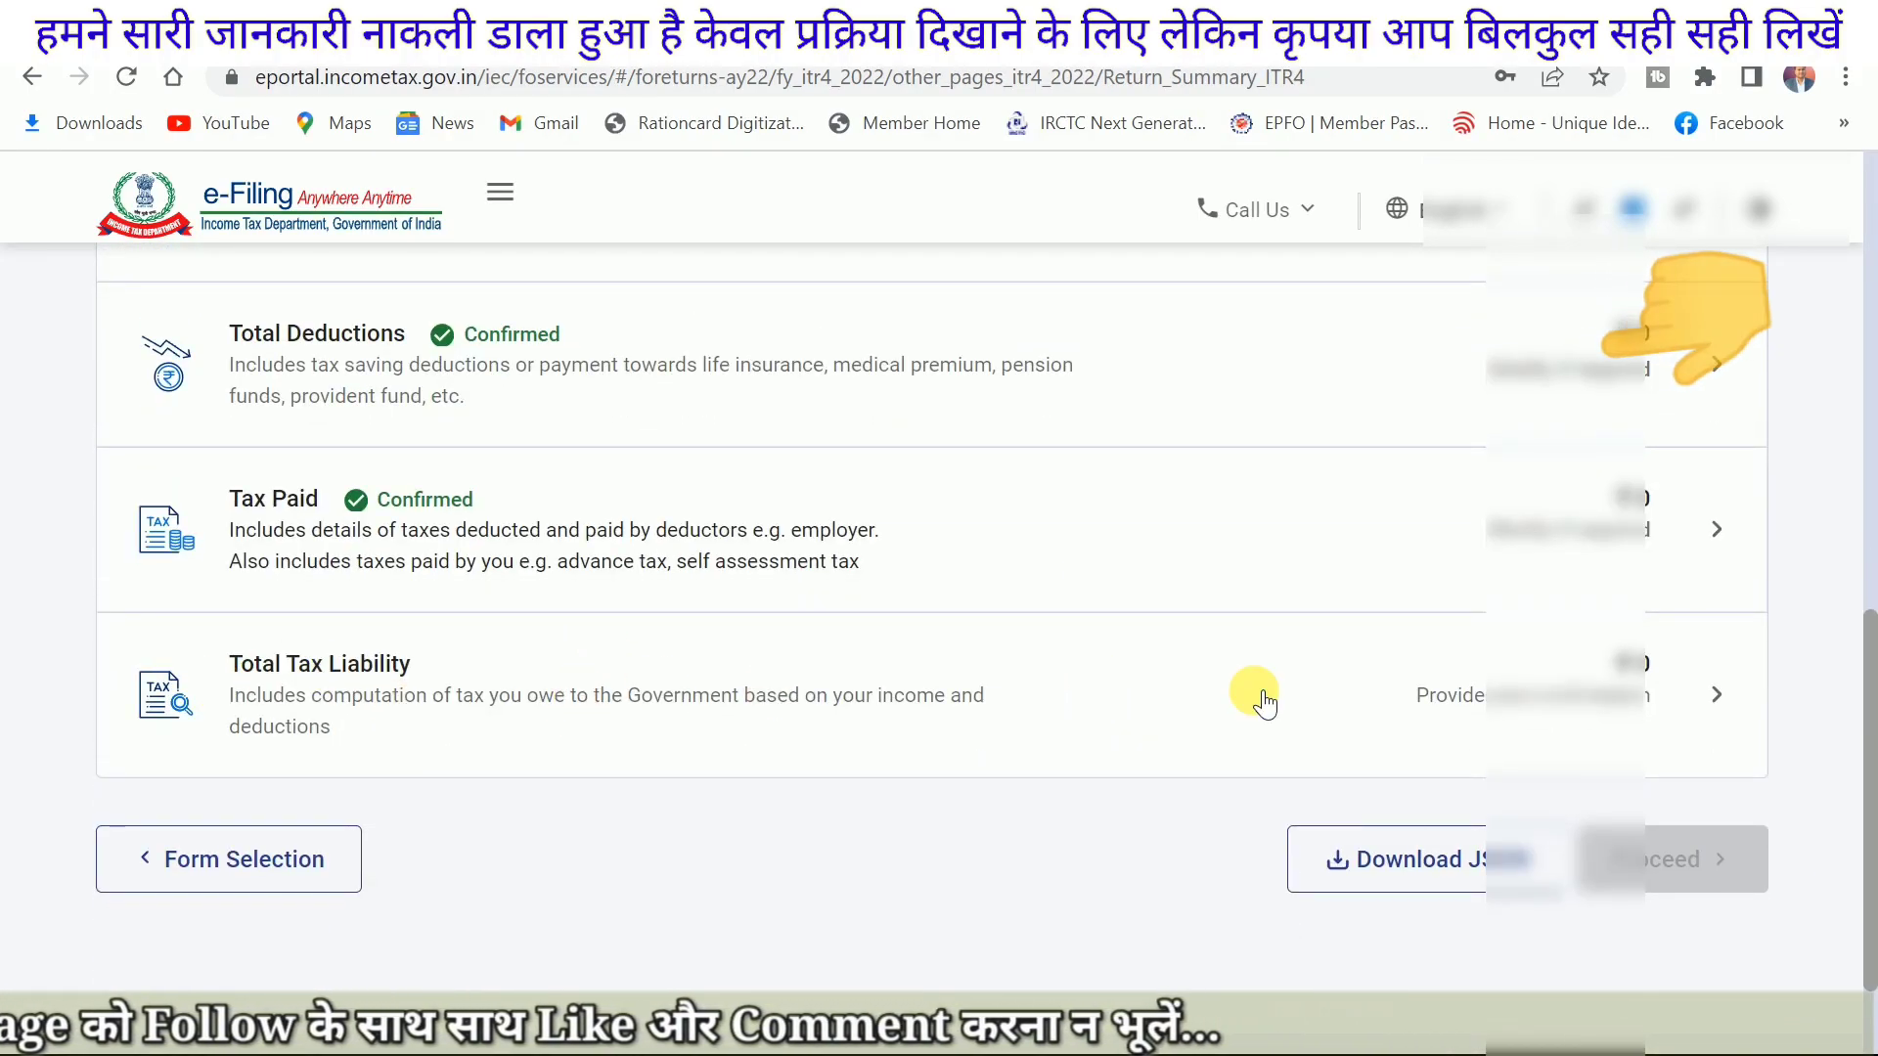
{"action": "scroll", "coordinate": [1366, 670], "scroll_direction": "up", "scroll_amount": 12}
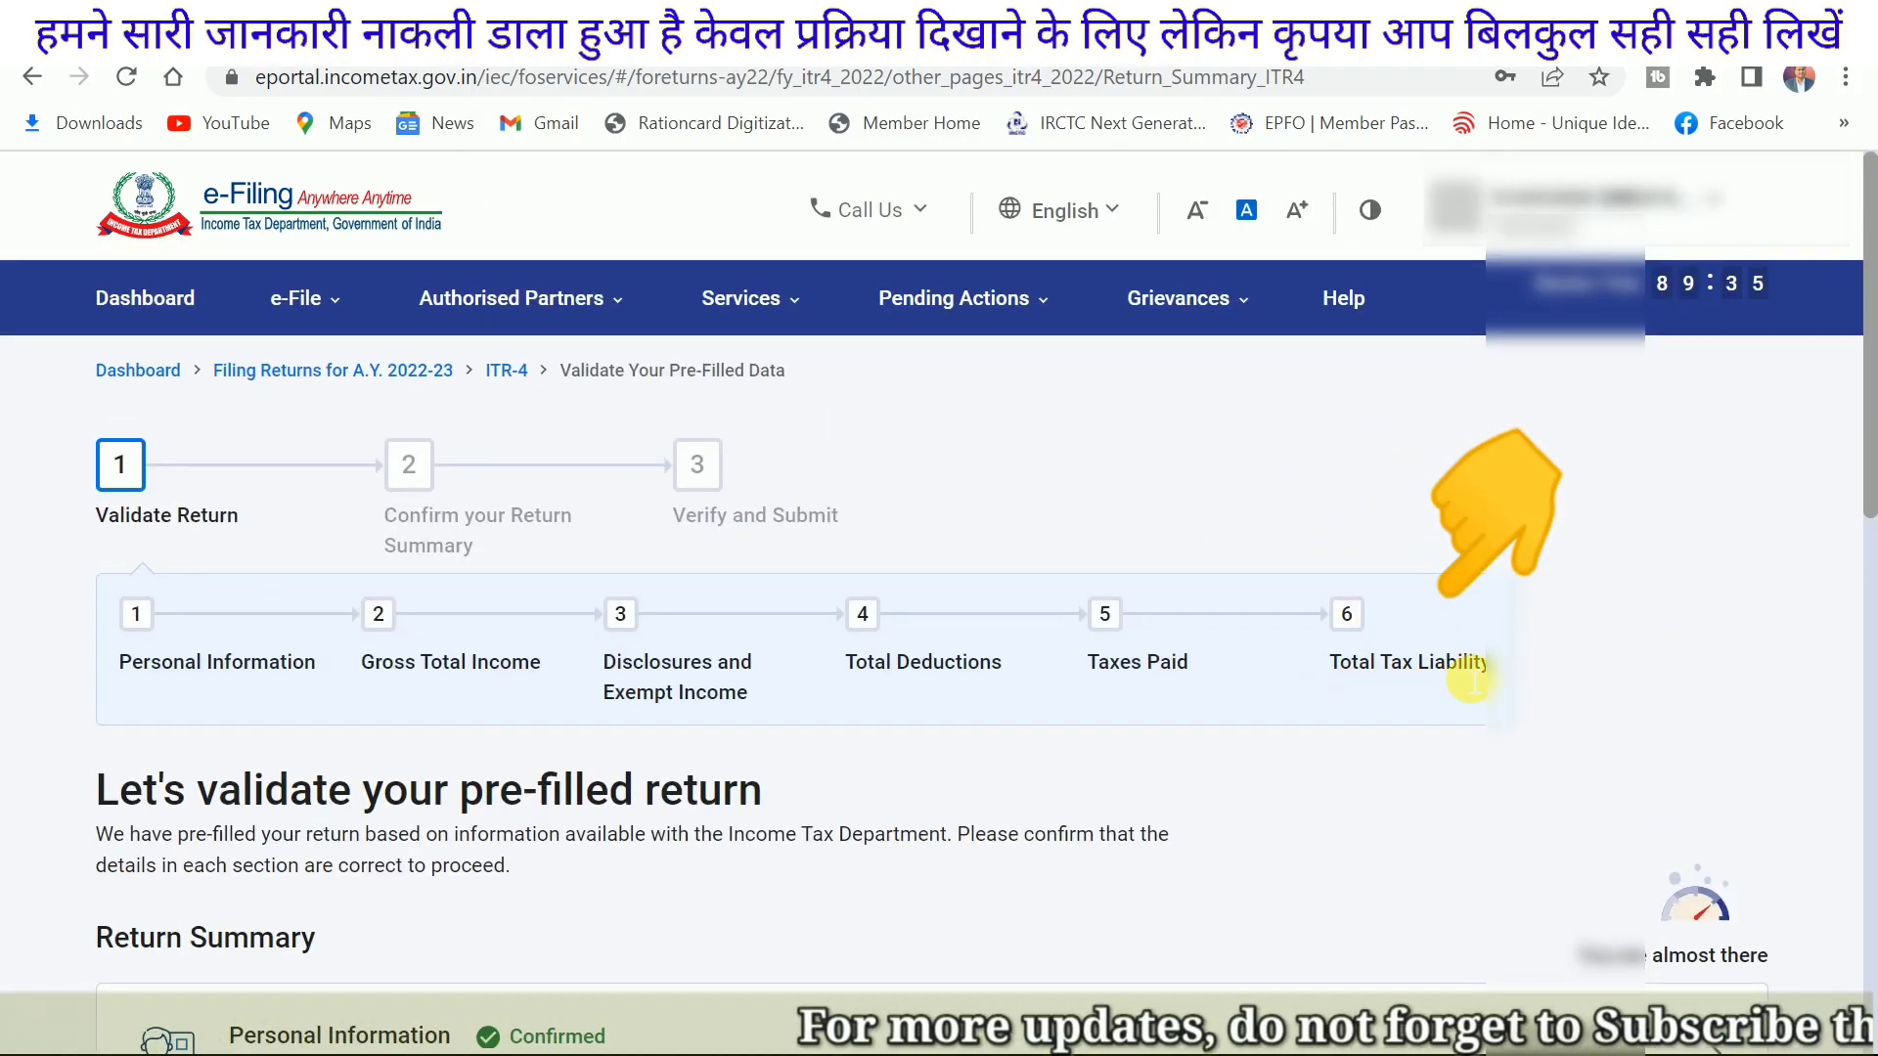
{"action": "scroll", "coordinate": [1472, 682], "scroll_direction": "down", "scroll_amount": 12}
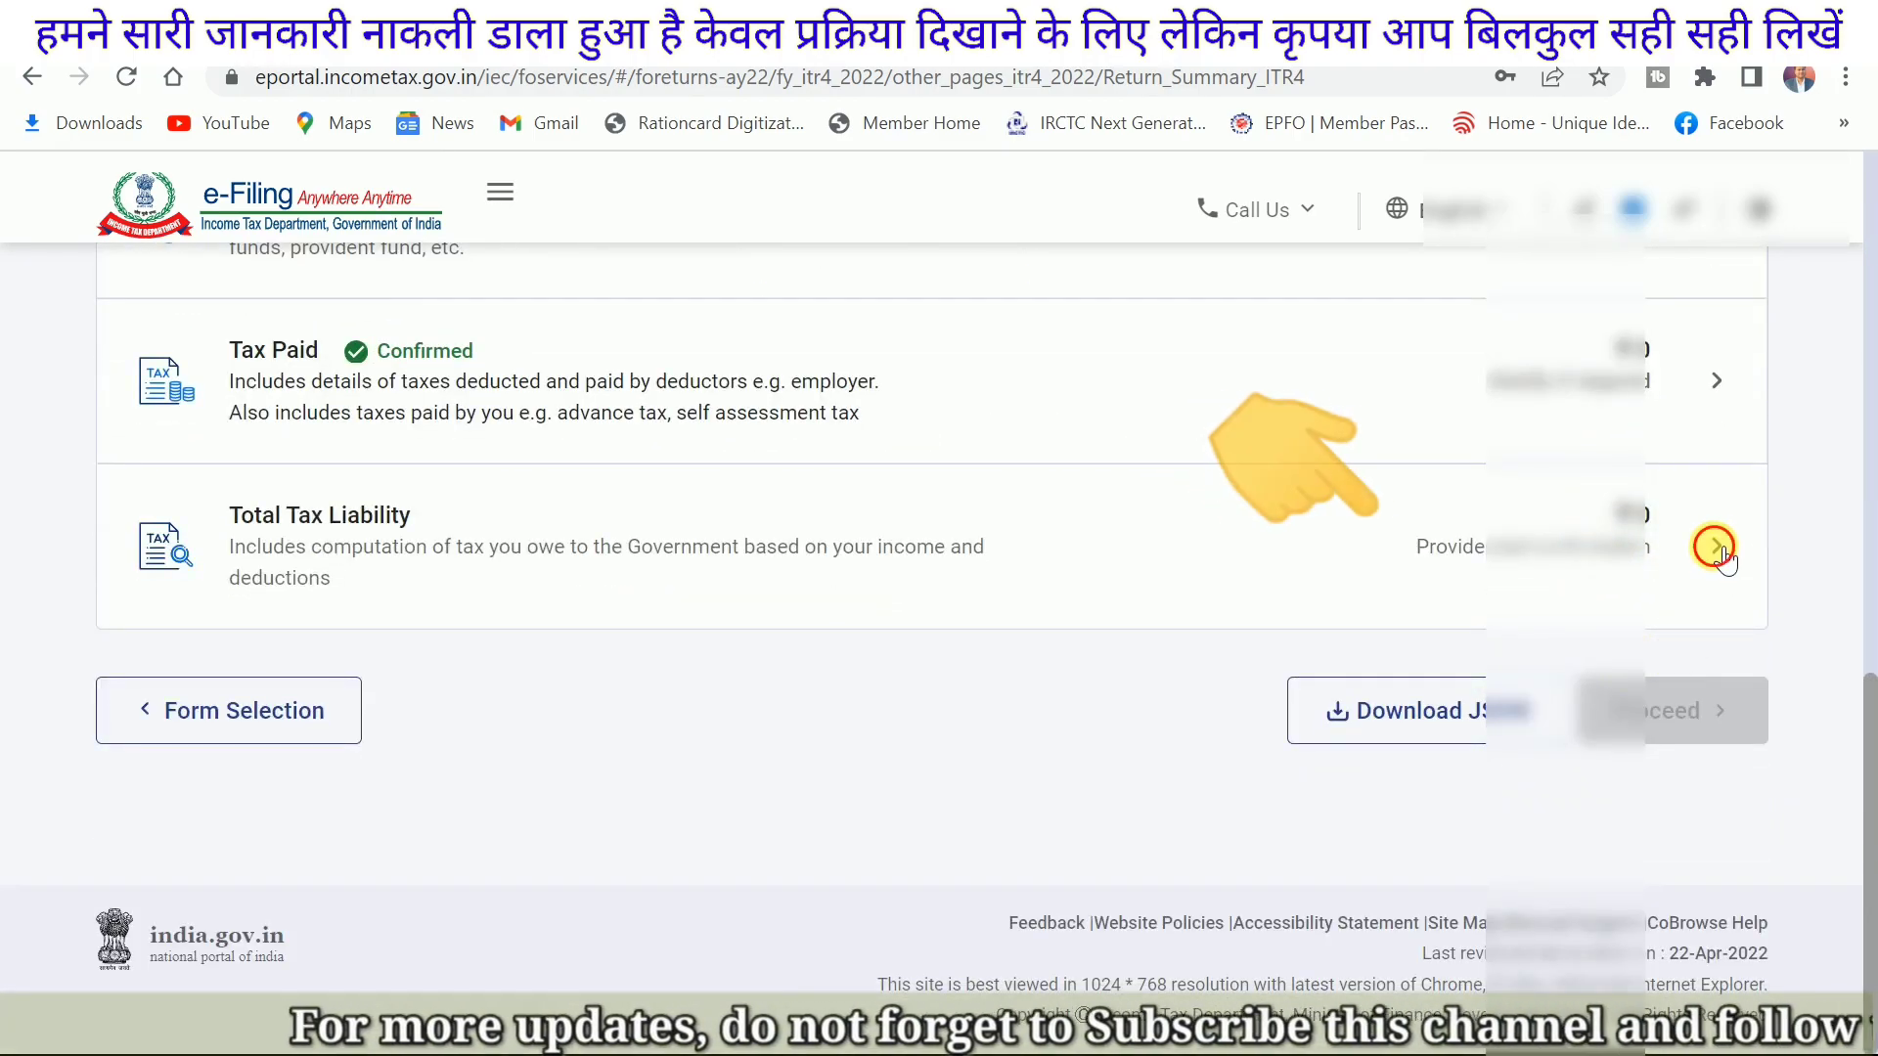
{"action": "left_click", "coordinate": [1716, 547]}
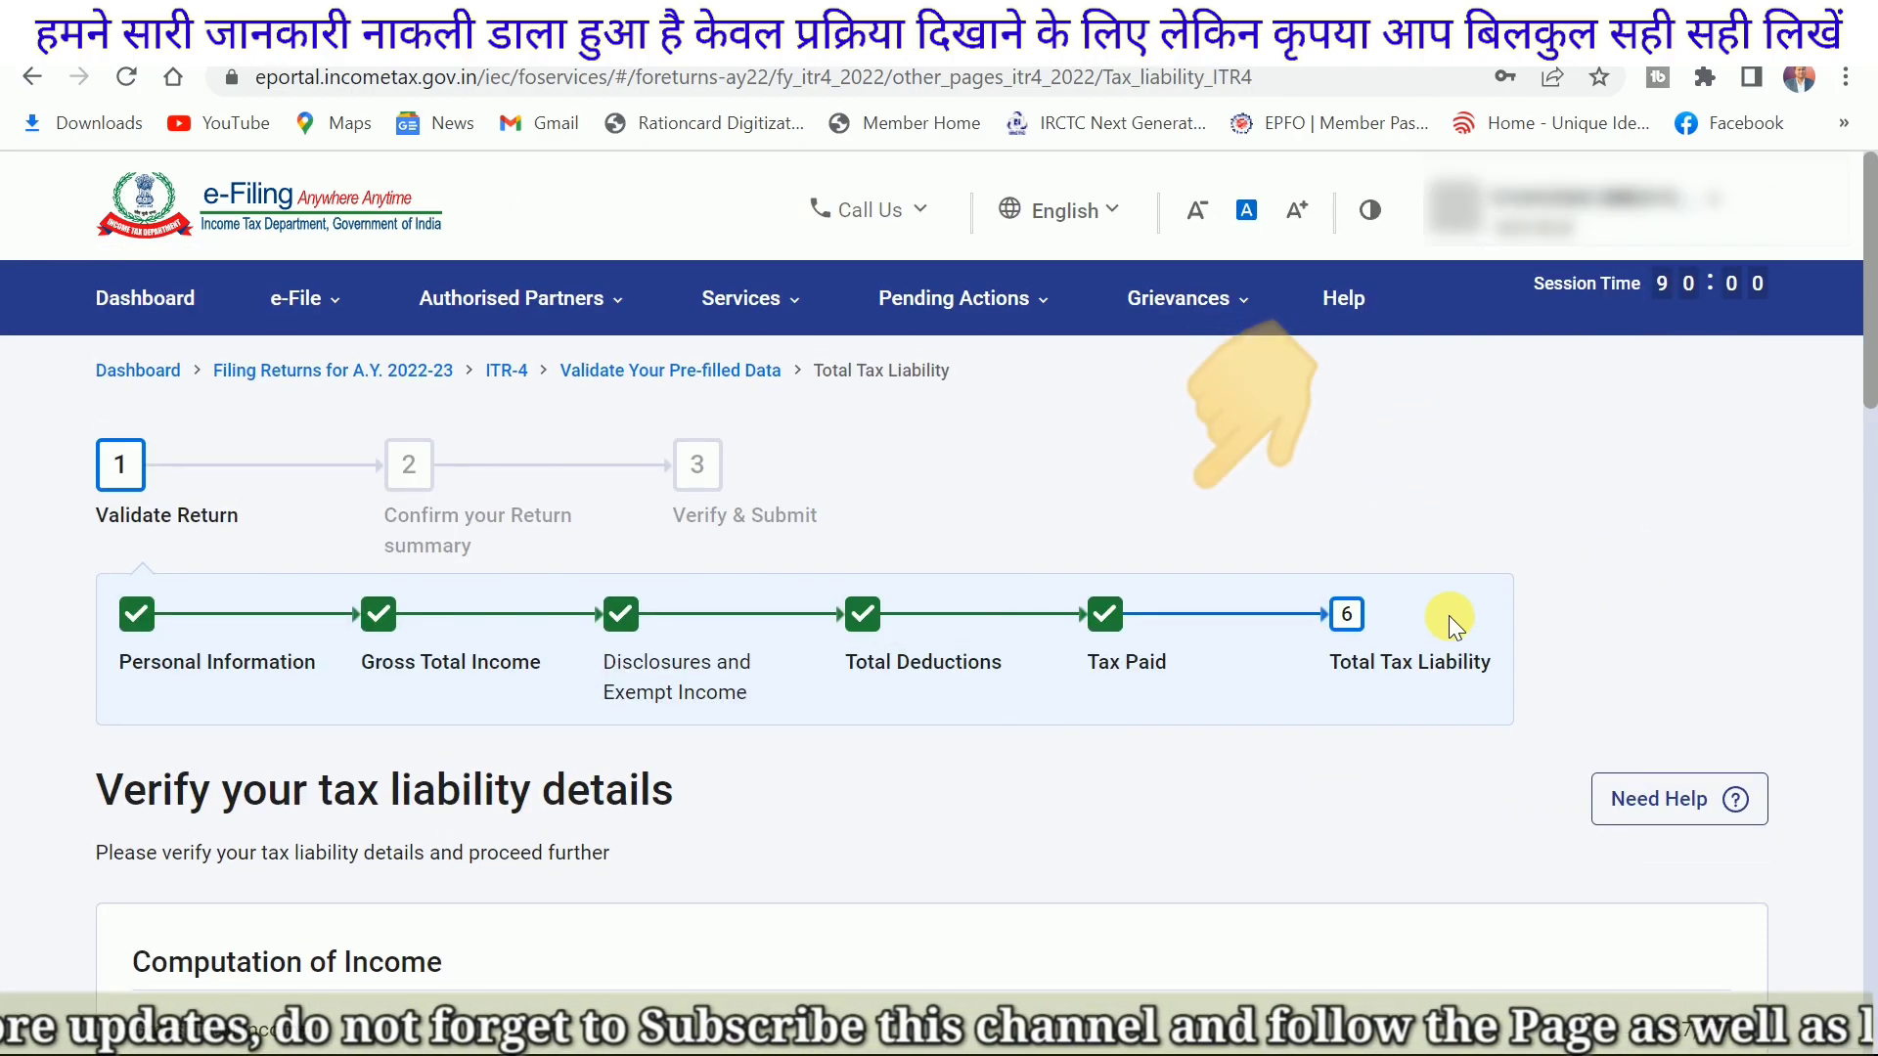
Step: Review the computation of income and tax, down to the total tax, fee and interest, and confirm the Total Tax Liability section
{"action": "scroll", "coordinate": [1455, 626], "scroll_direction": "down", "scroll_amount": 8}
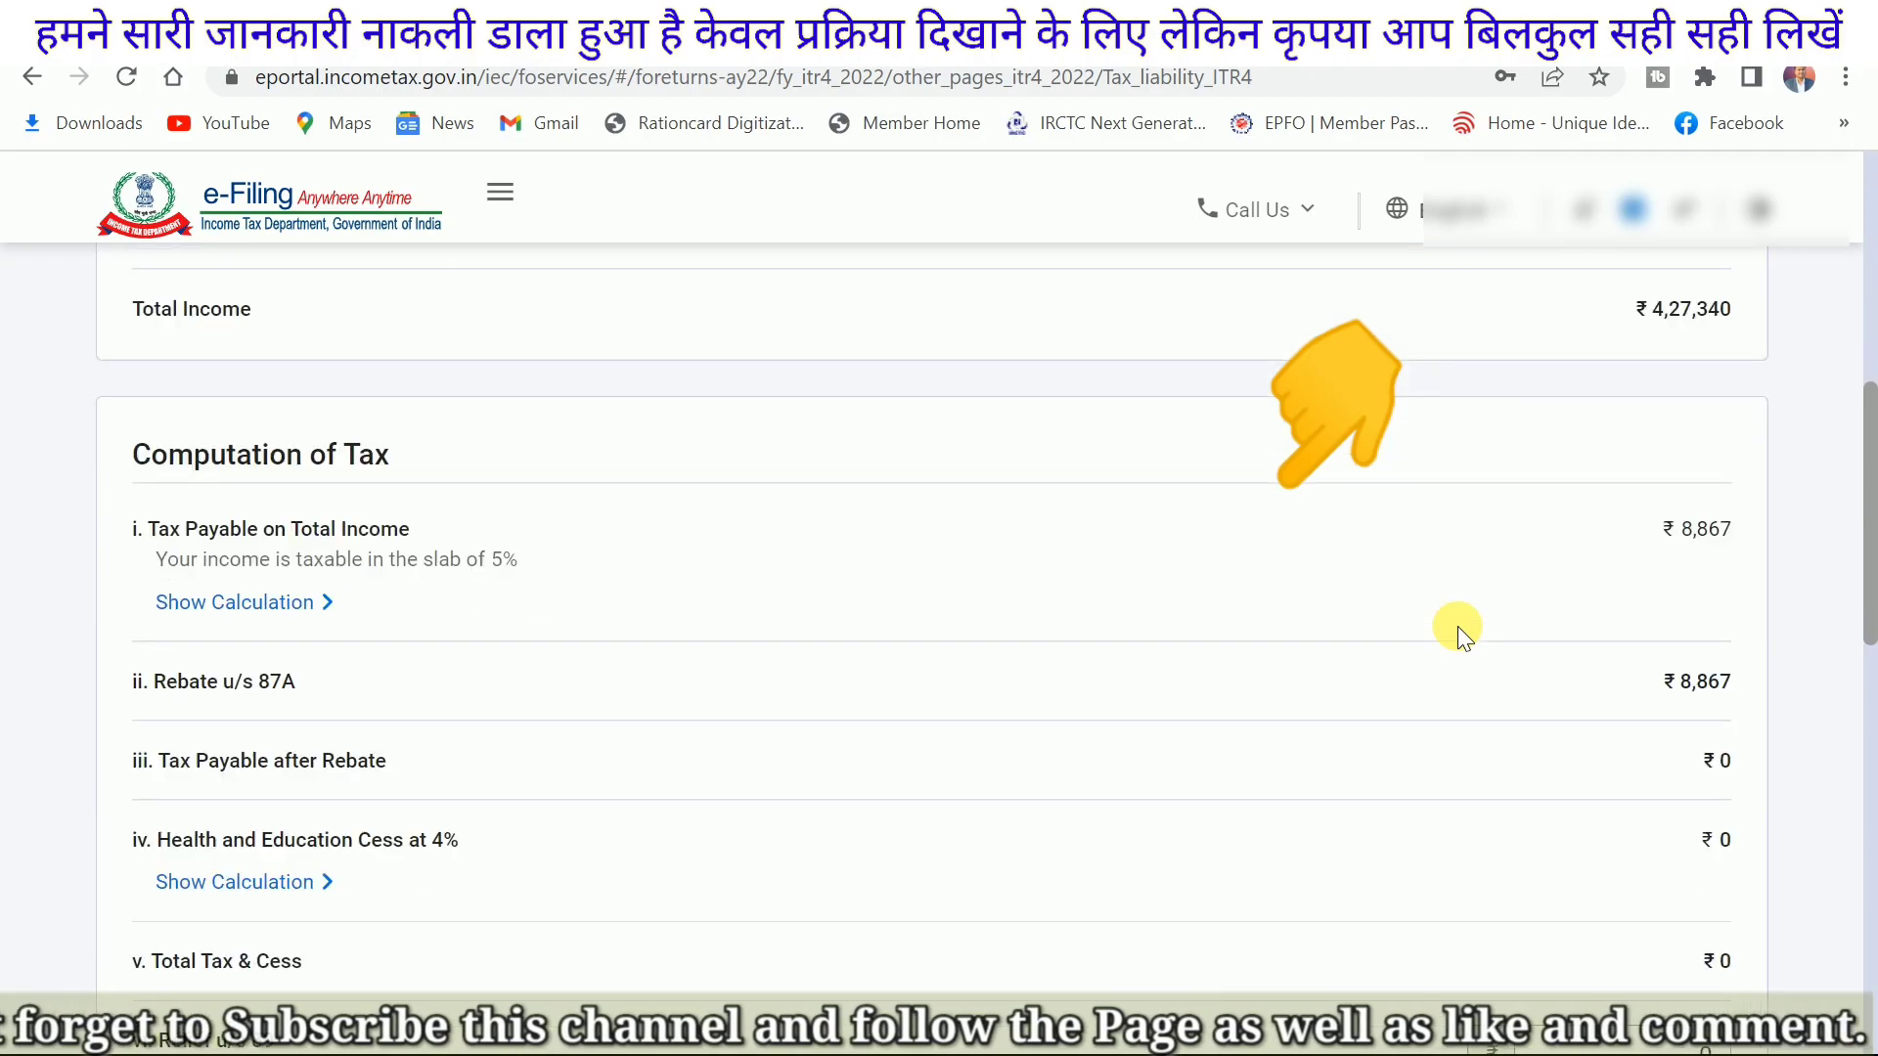
{"action": "scroll", "coordinate": [1457, 626], "scroll_direction": "down", "scroll_amount": 2}
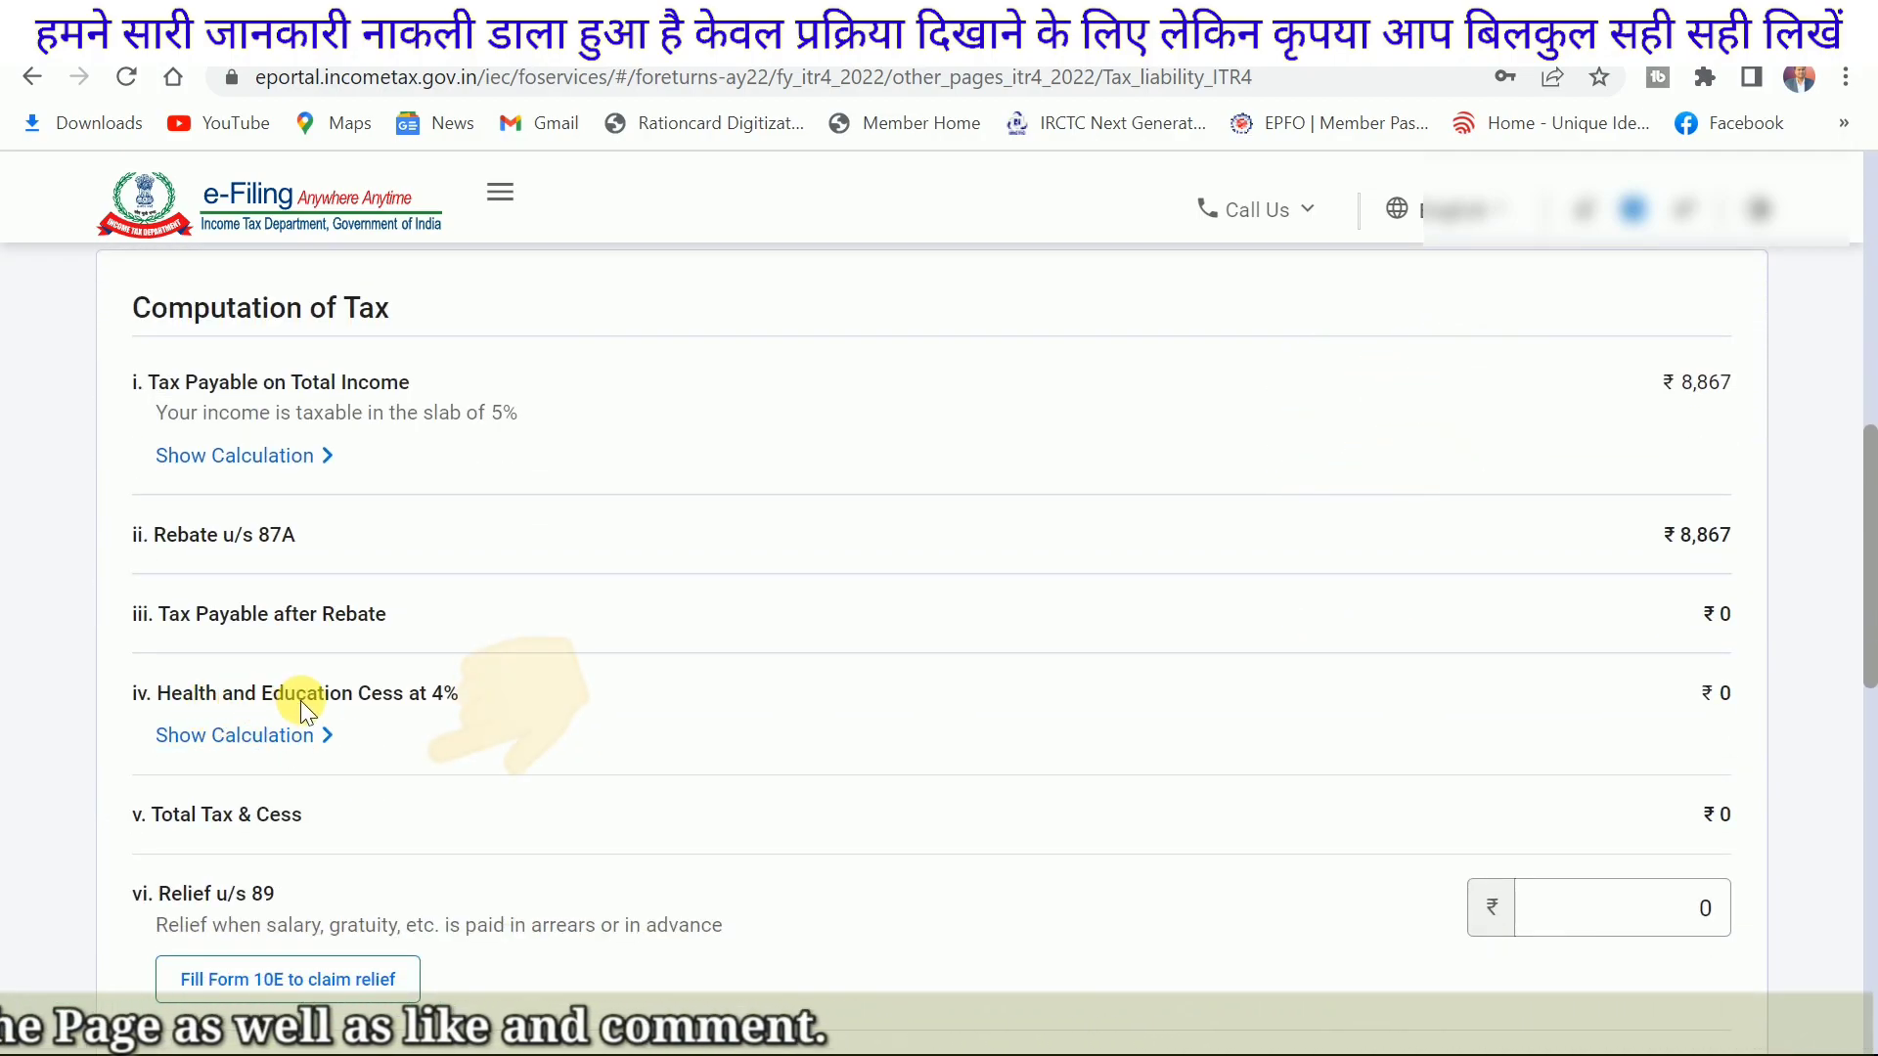
{"action": "scroll", "coordinate": [1533, 763], "scroll_direction": "down", "scroll_amount": 8}
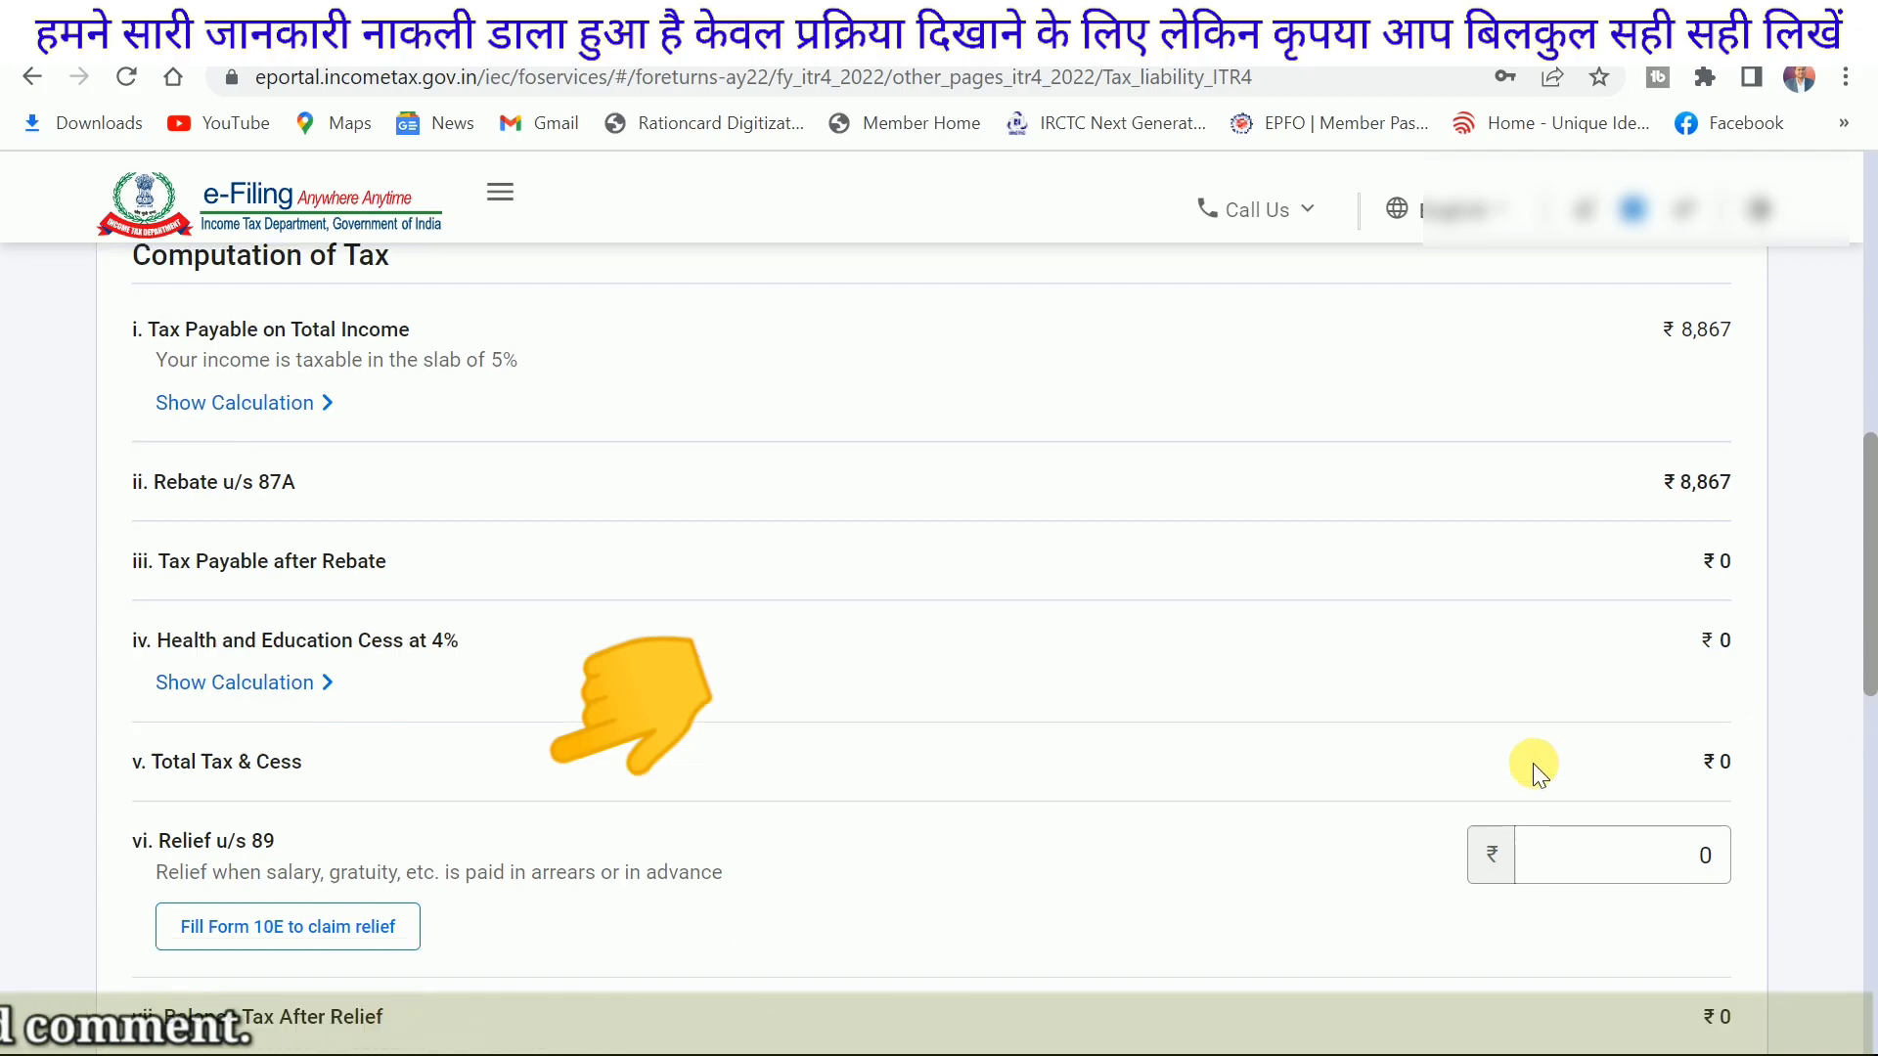
{"action": "scroll", "coordinate": [1504, 751], "scroll_direction": "down", "scroll_amount": 3}
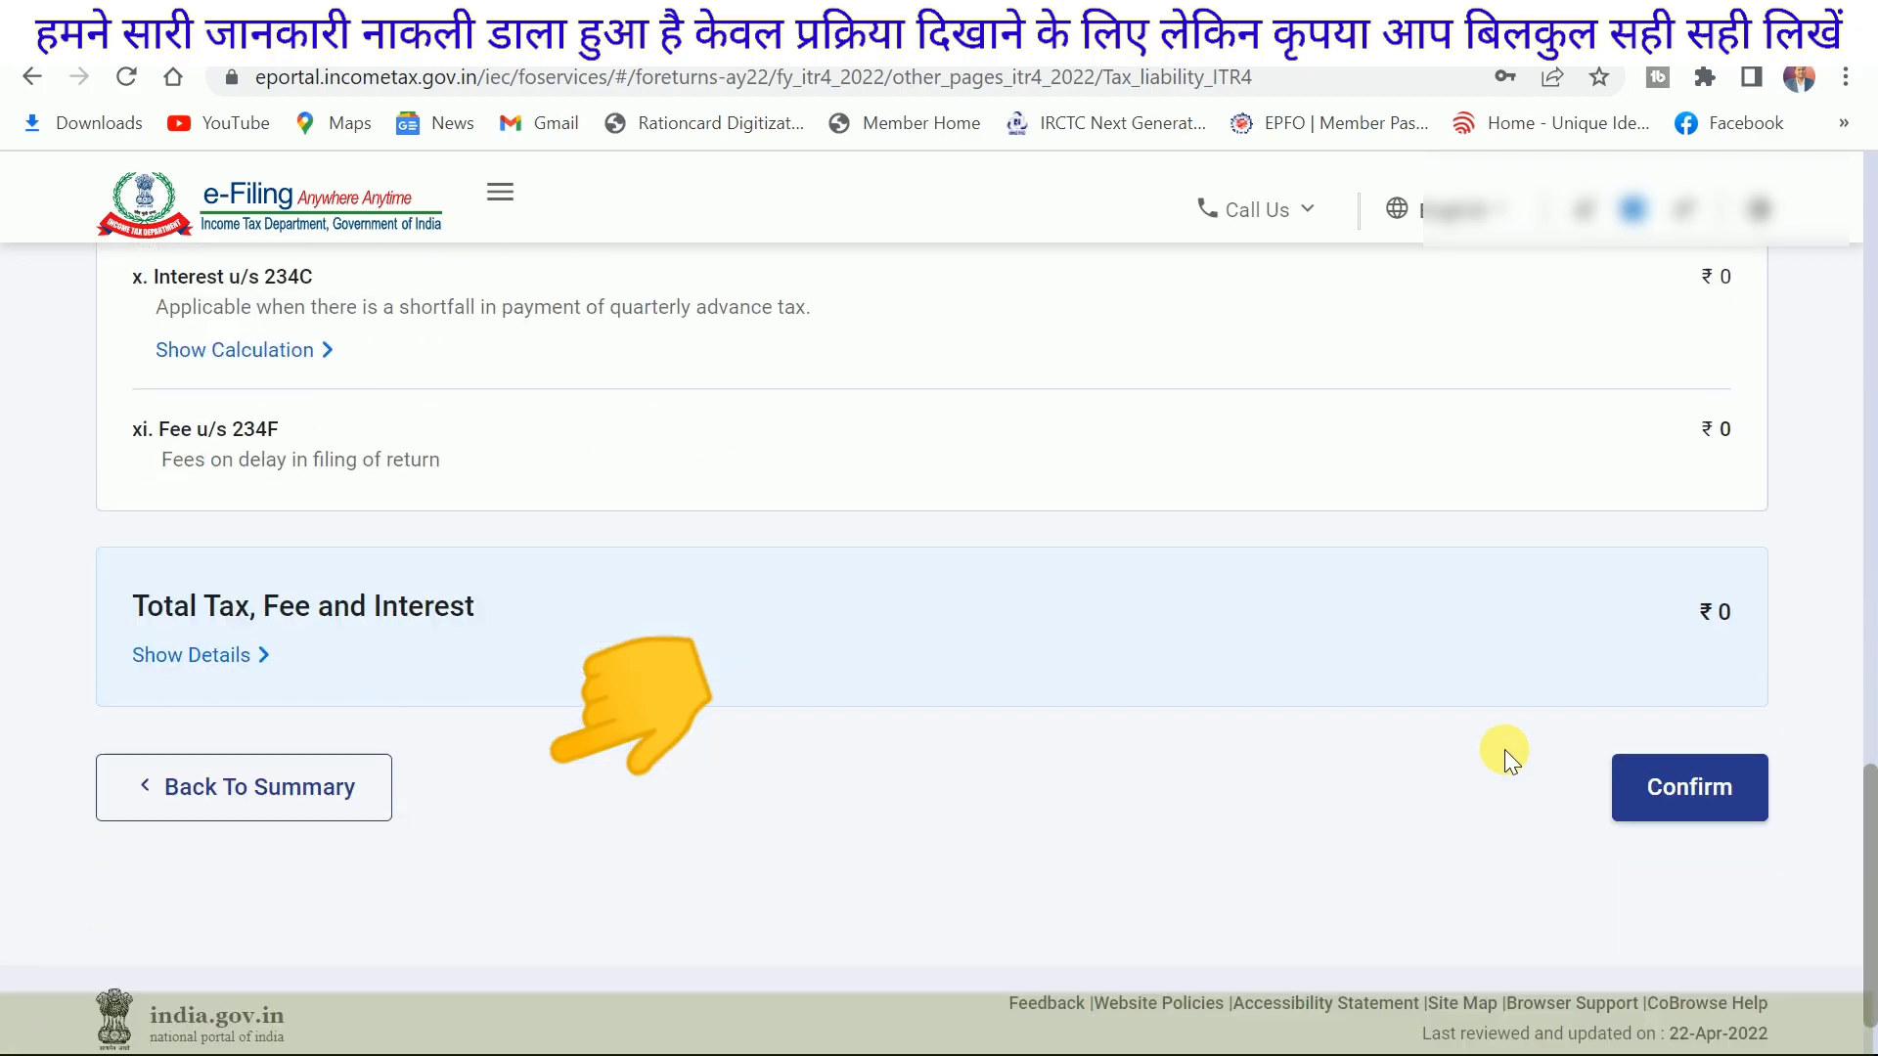
{"action": "scroll", "coordinate": [1033, 743], "scroll_direction": "up", "scroll_amount": 10}
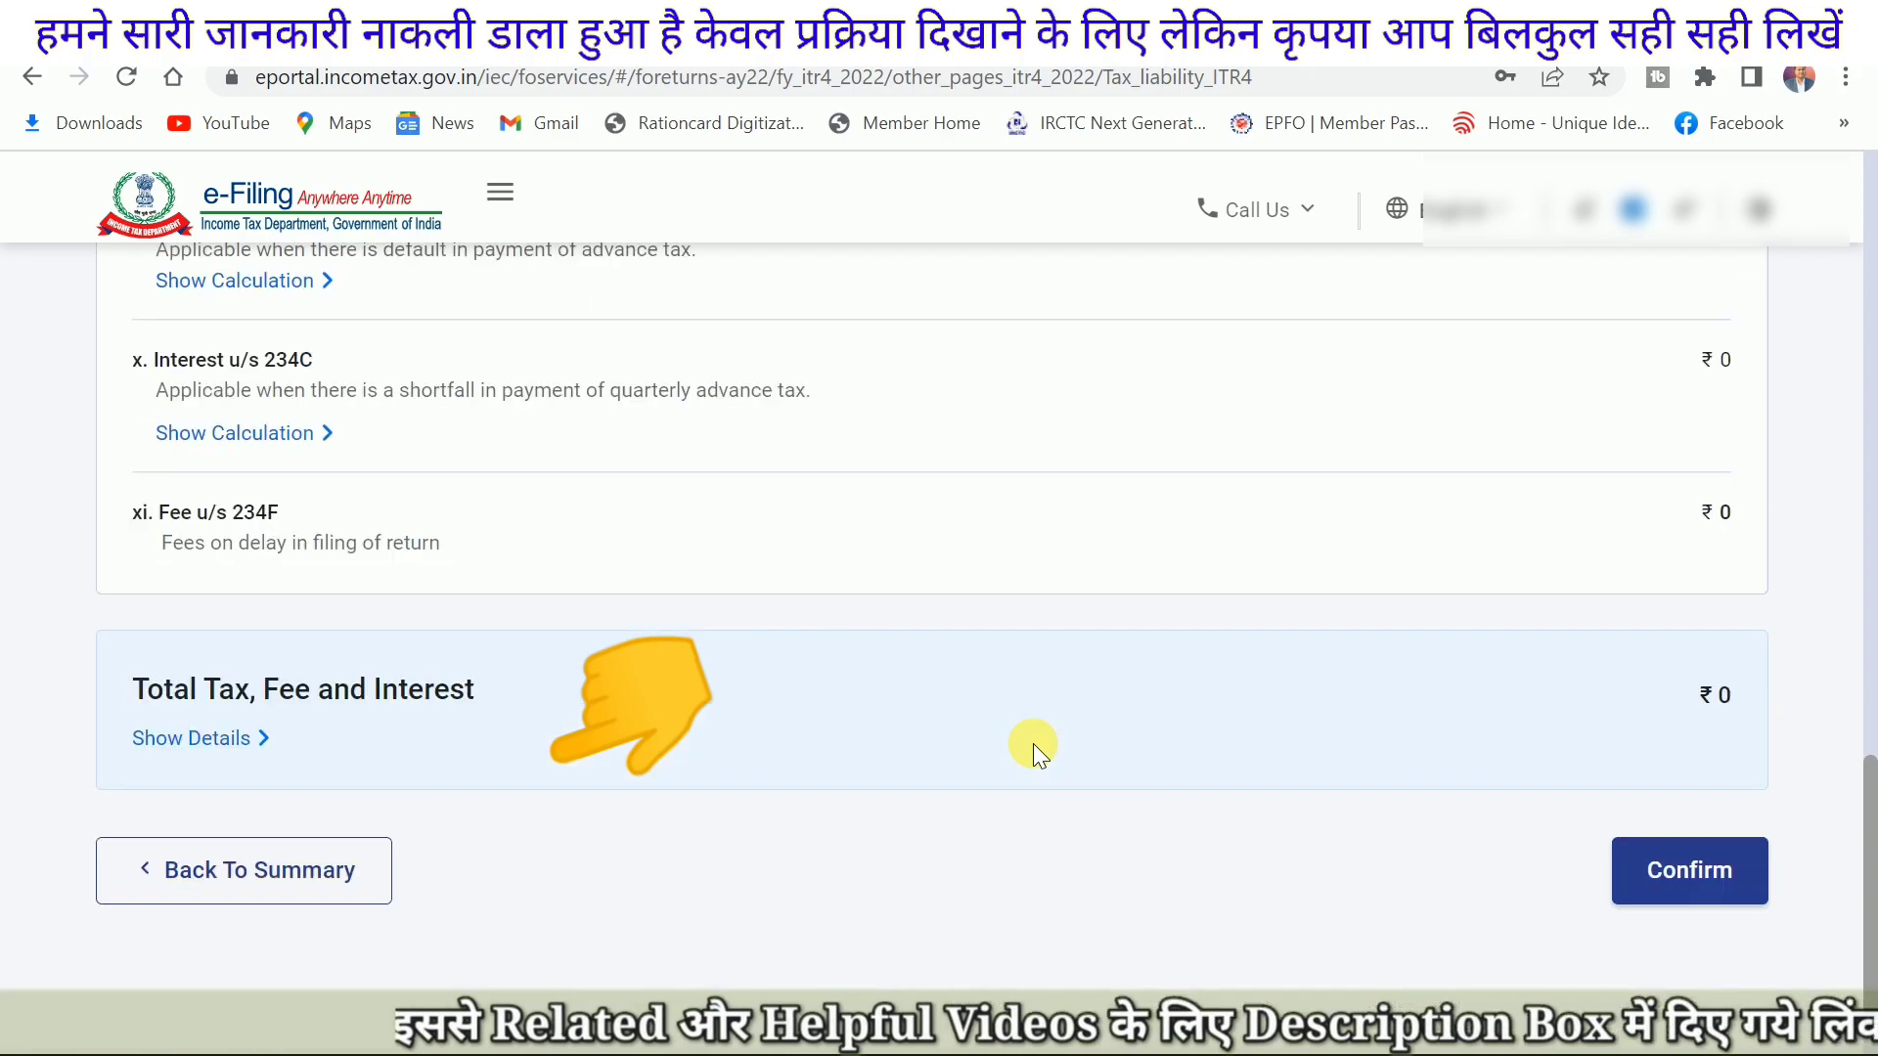
{"action": "scroll", "coordinate": [1084, 758], "scroll_direction": "down", "scroll_amount": 10}
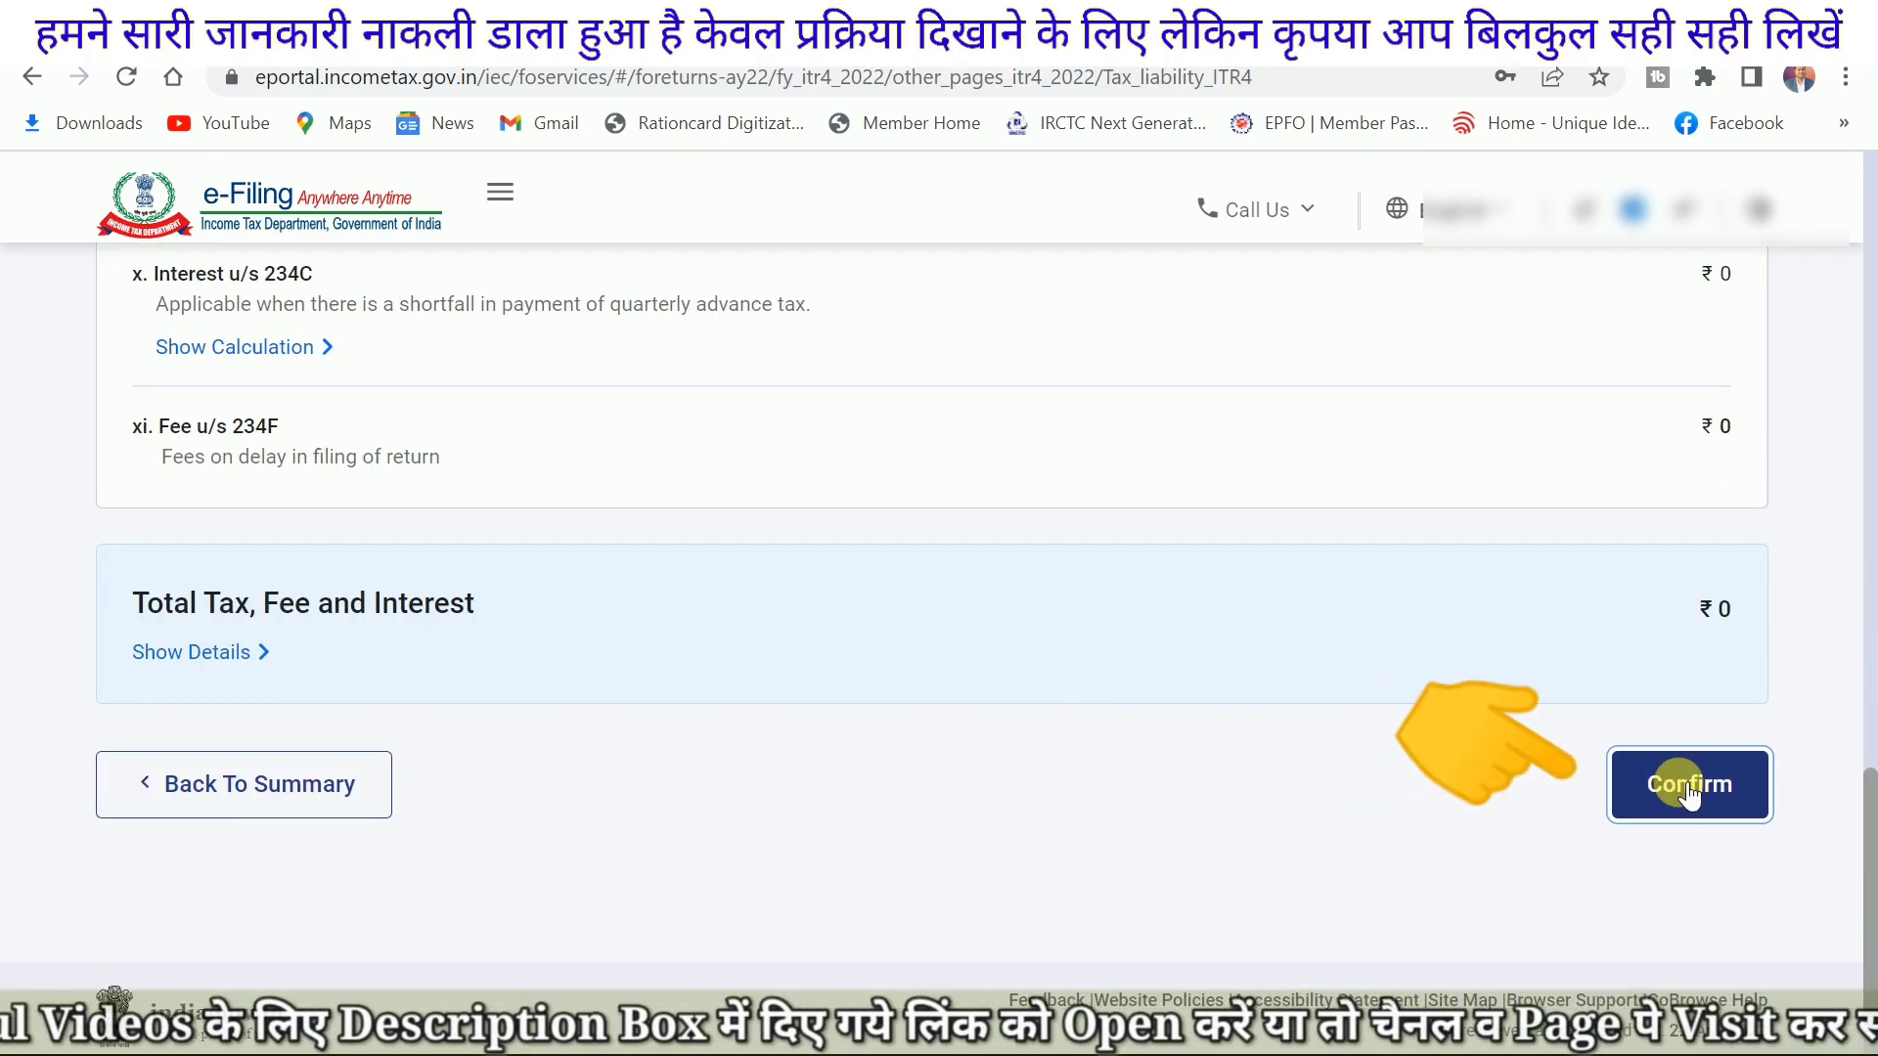
{"action": "left_click", "coordinate": [1689, 787]}
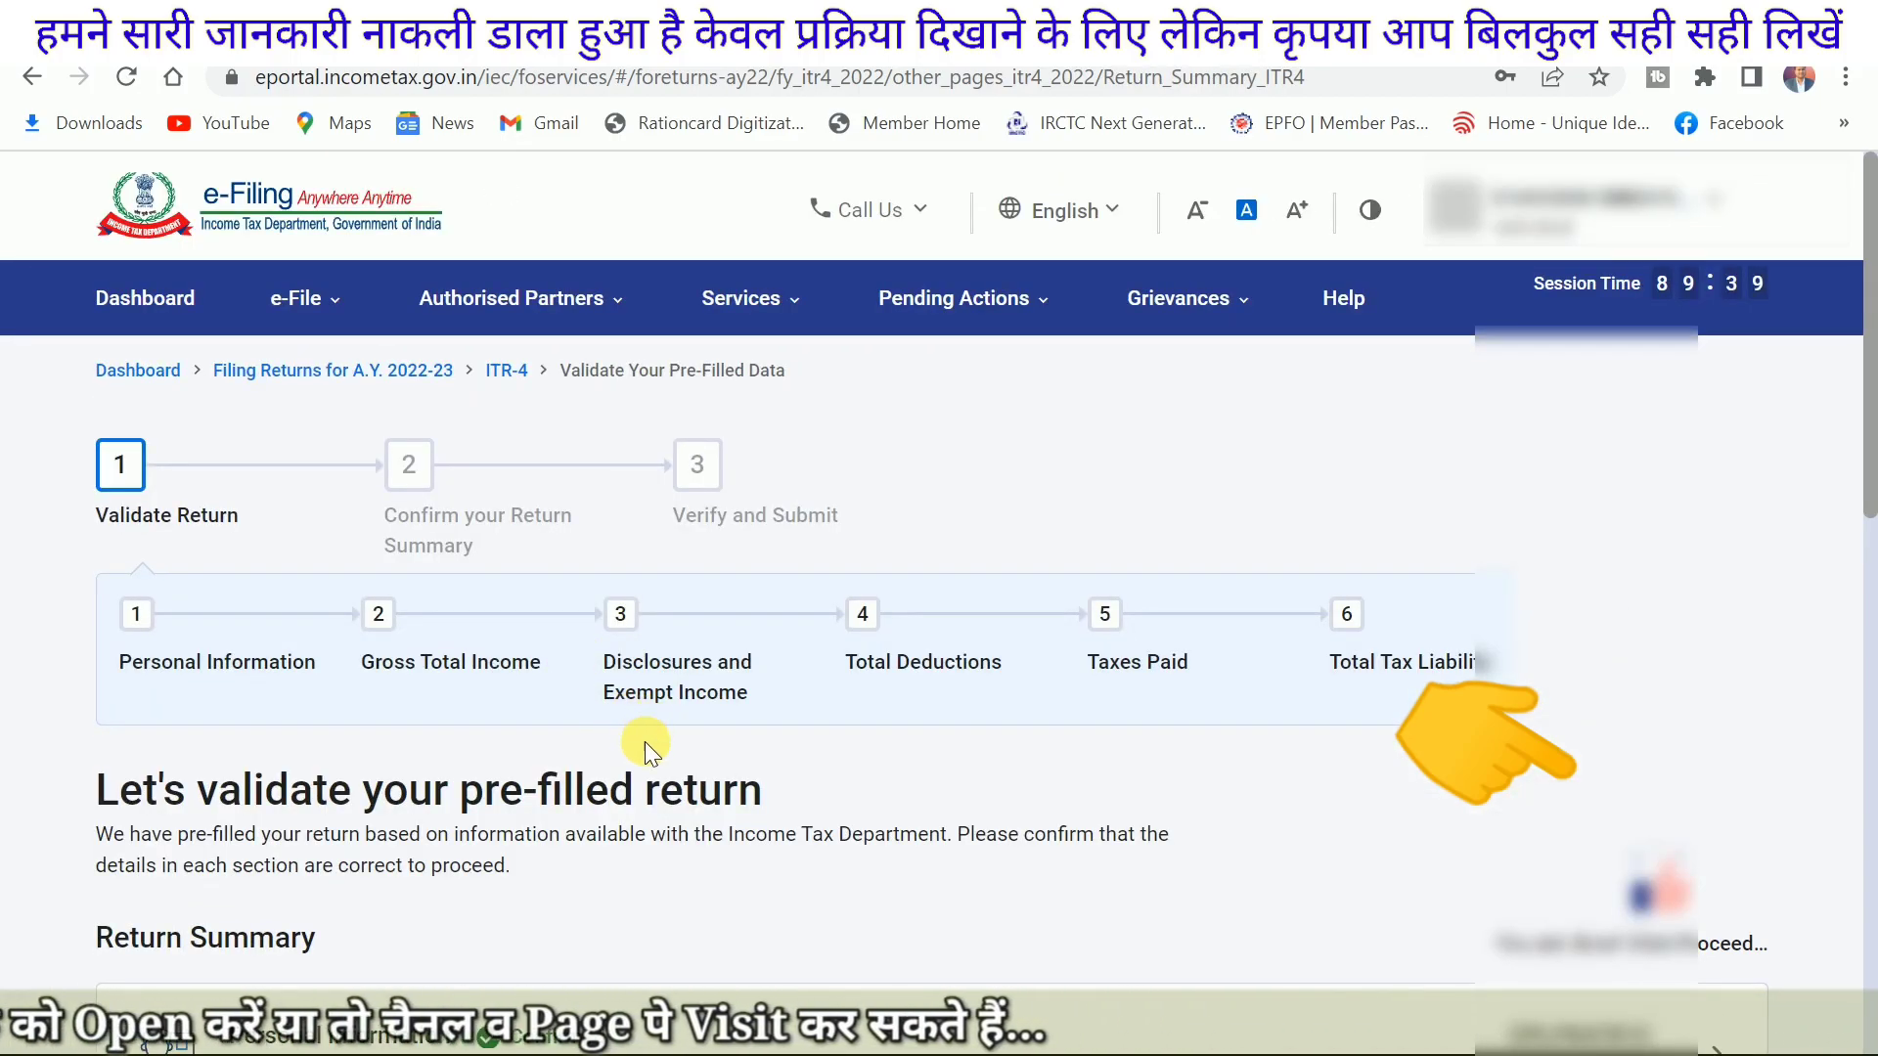
Step: Check the status of every section in the Return Summary and proceed to the tax summary
{"action": "scroll", "coordinate": [644, 742], "scroll_direction": "down", "scroll_amount": 3}
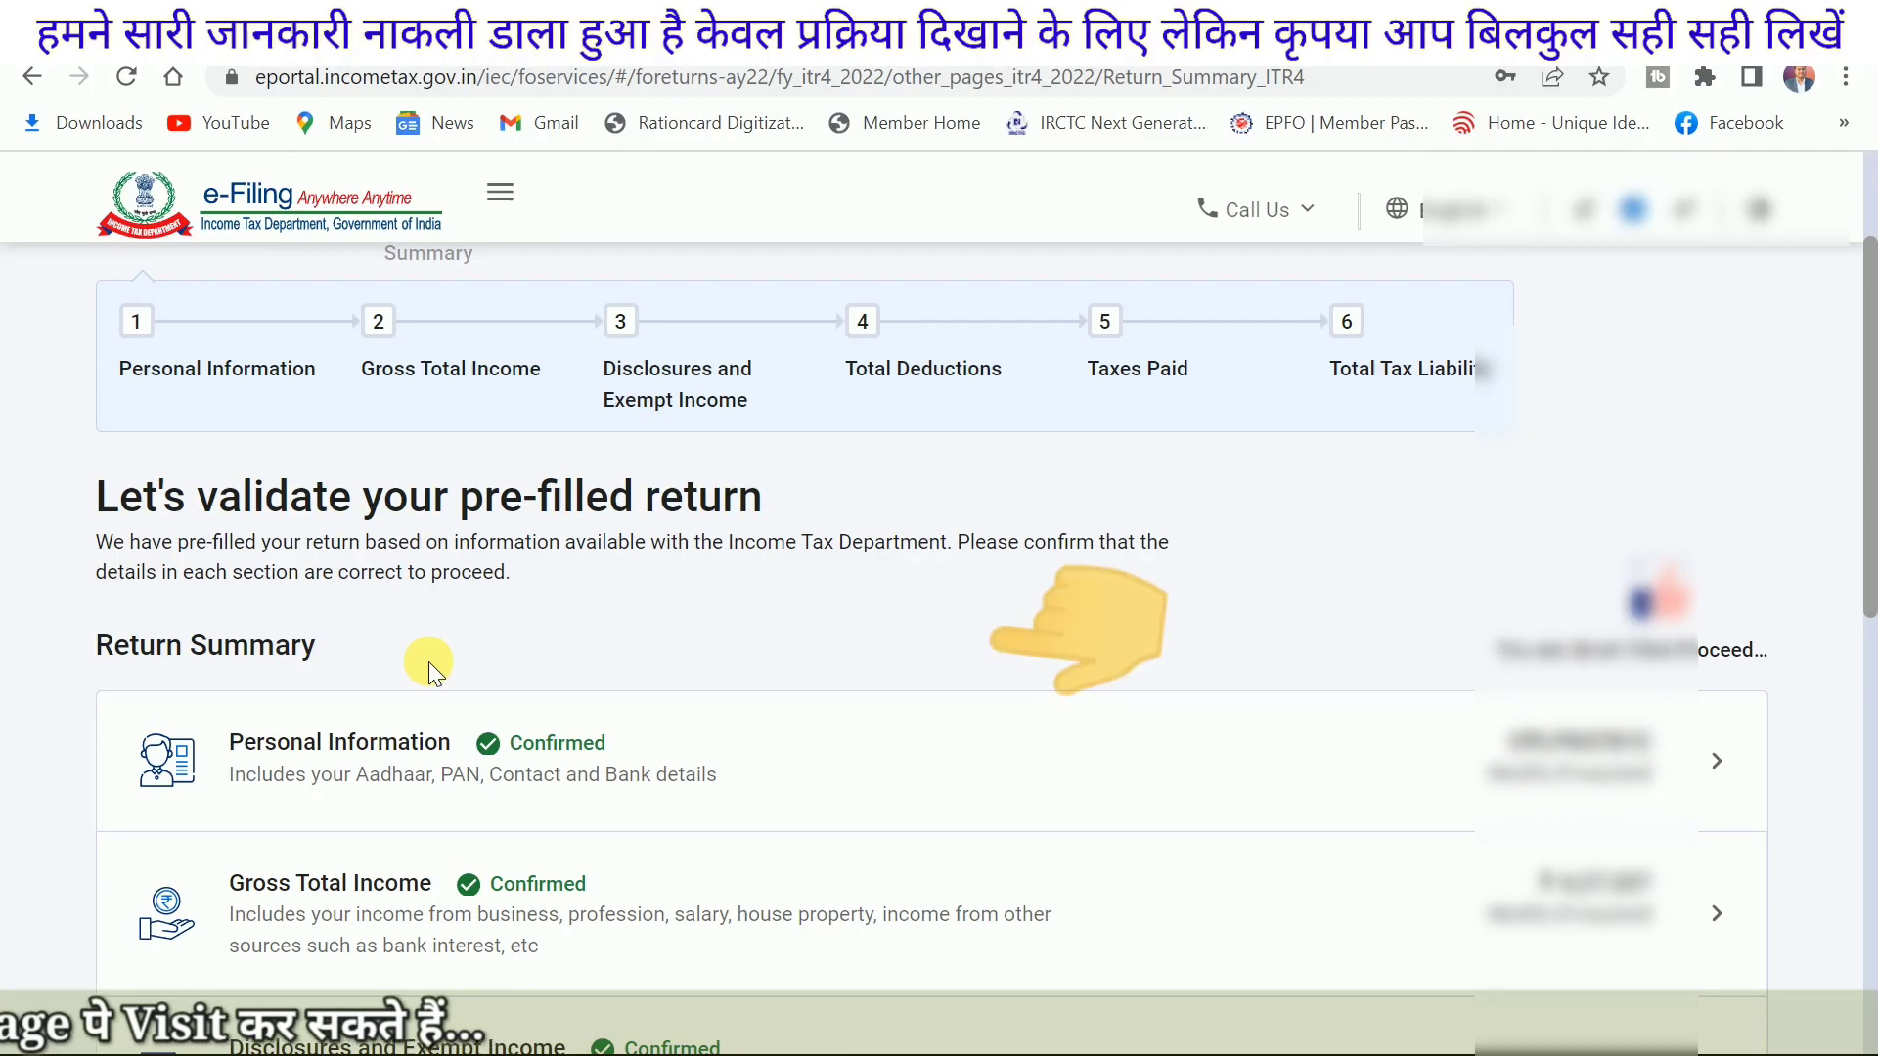
{"action": "scroll", "coordinate": [428, 661], "scroll_direction": "down", "scroll_amount": 3}
{"action": "scroll", "coordinate": [583, 600], "scroll_direction": "down", "scroll_amount": 2}
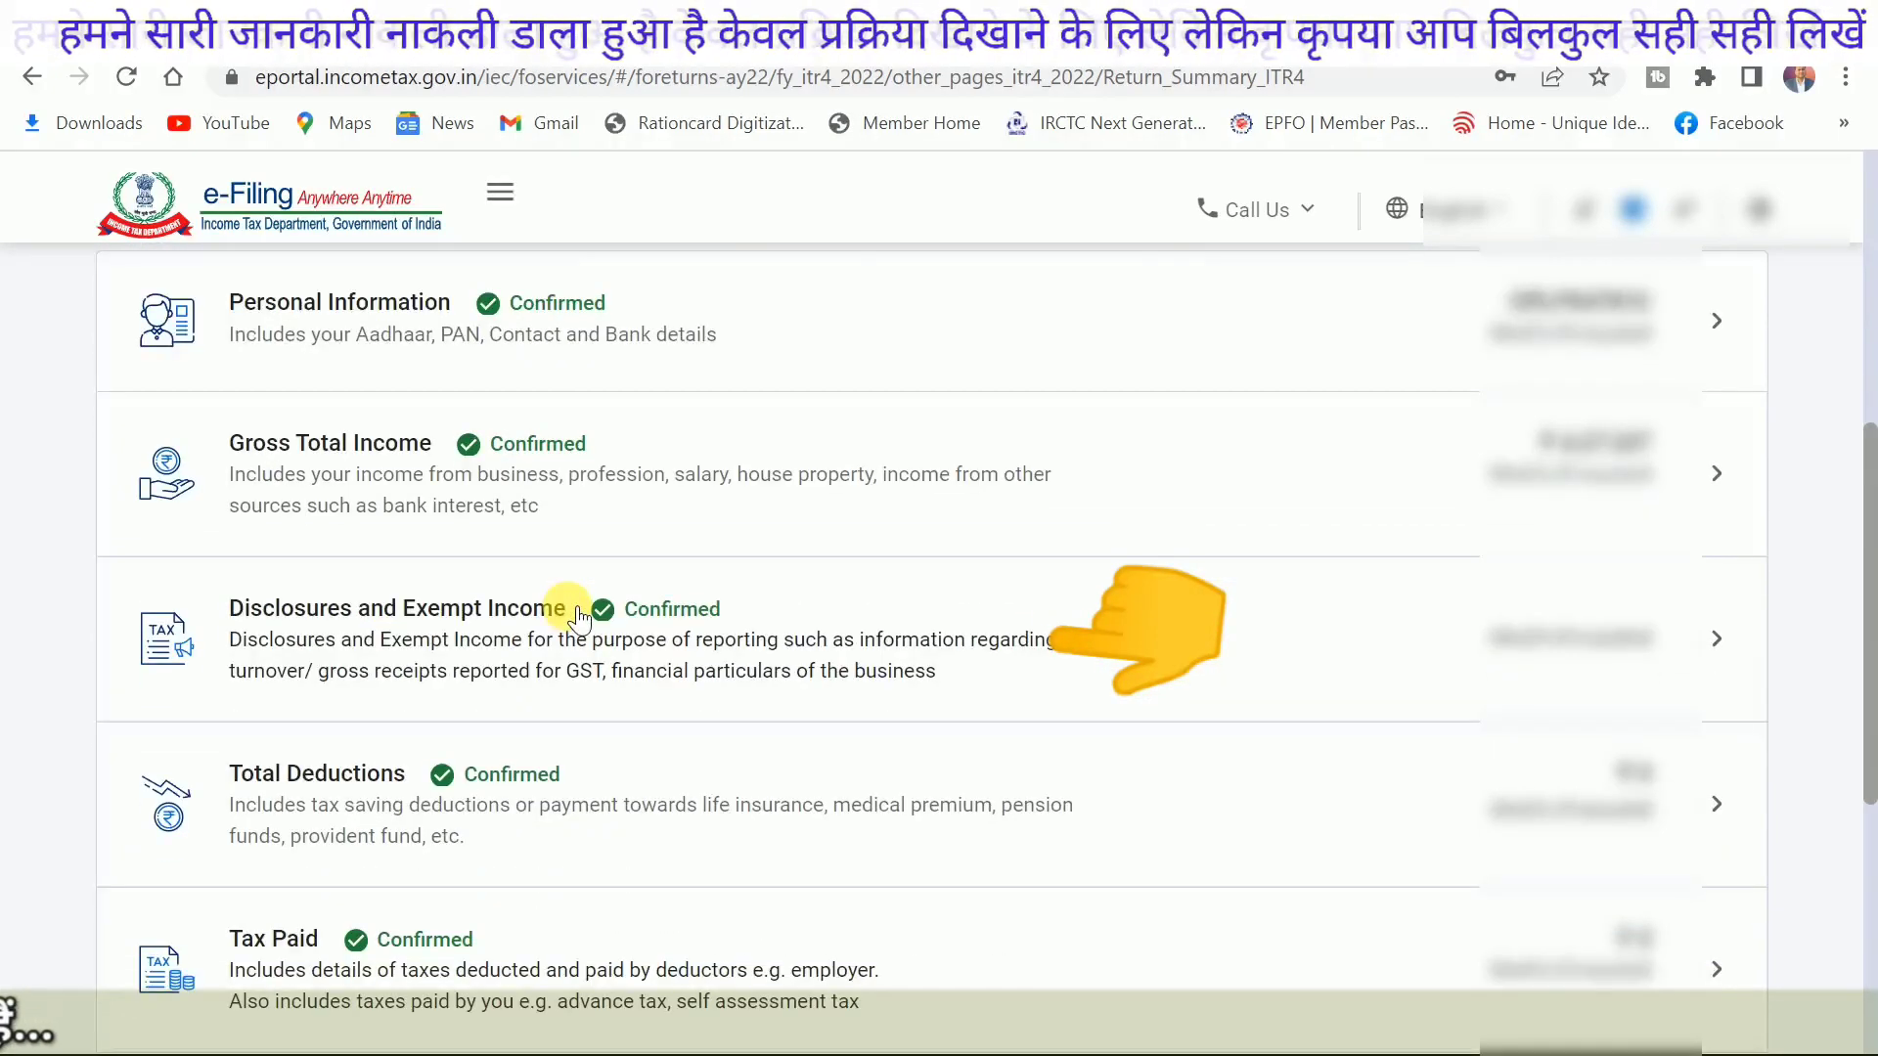
{"action": "scroll", "coordinate": [629, 691], "scroll_direction": "down", "scroll_amount": 2}
{"action": "scroll", "coordinate": [587, 691], "scroll_direction": "down", "scroll_amount": 1}
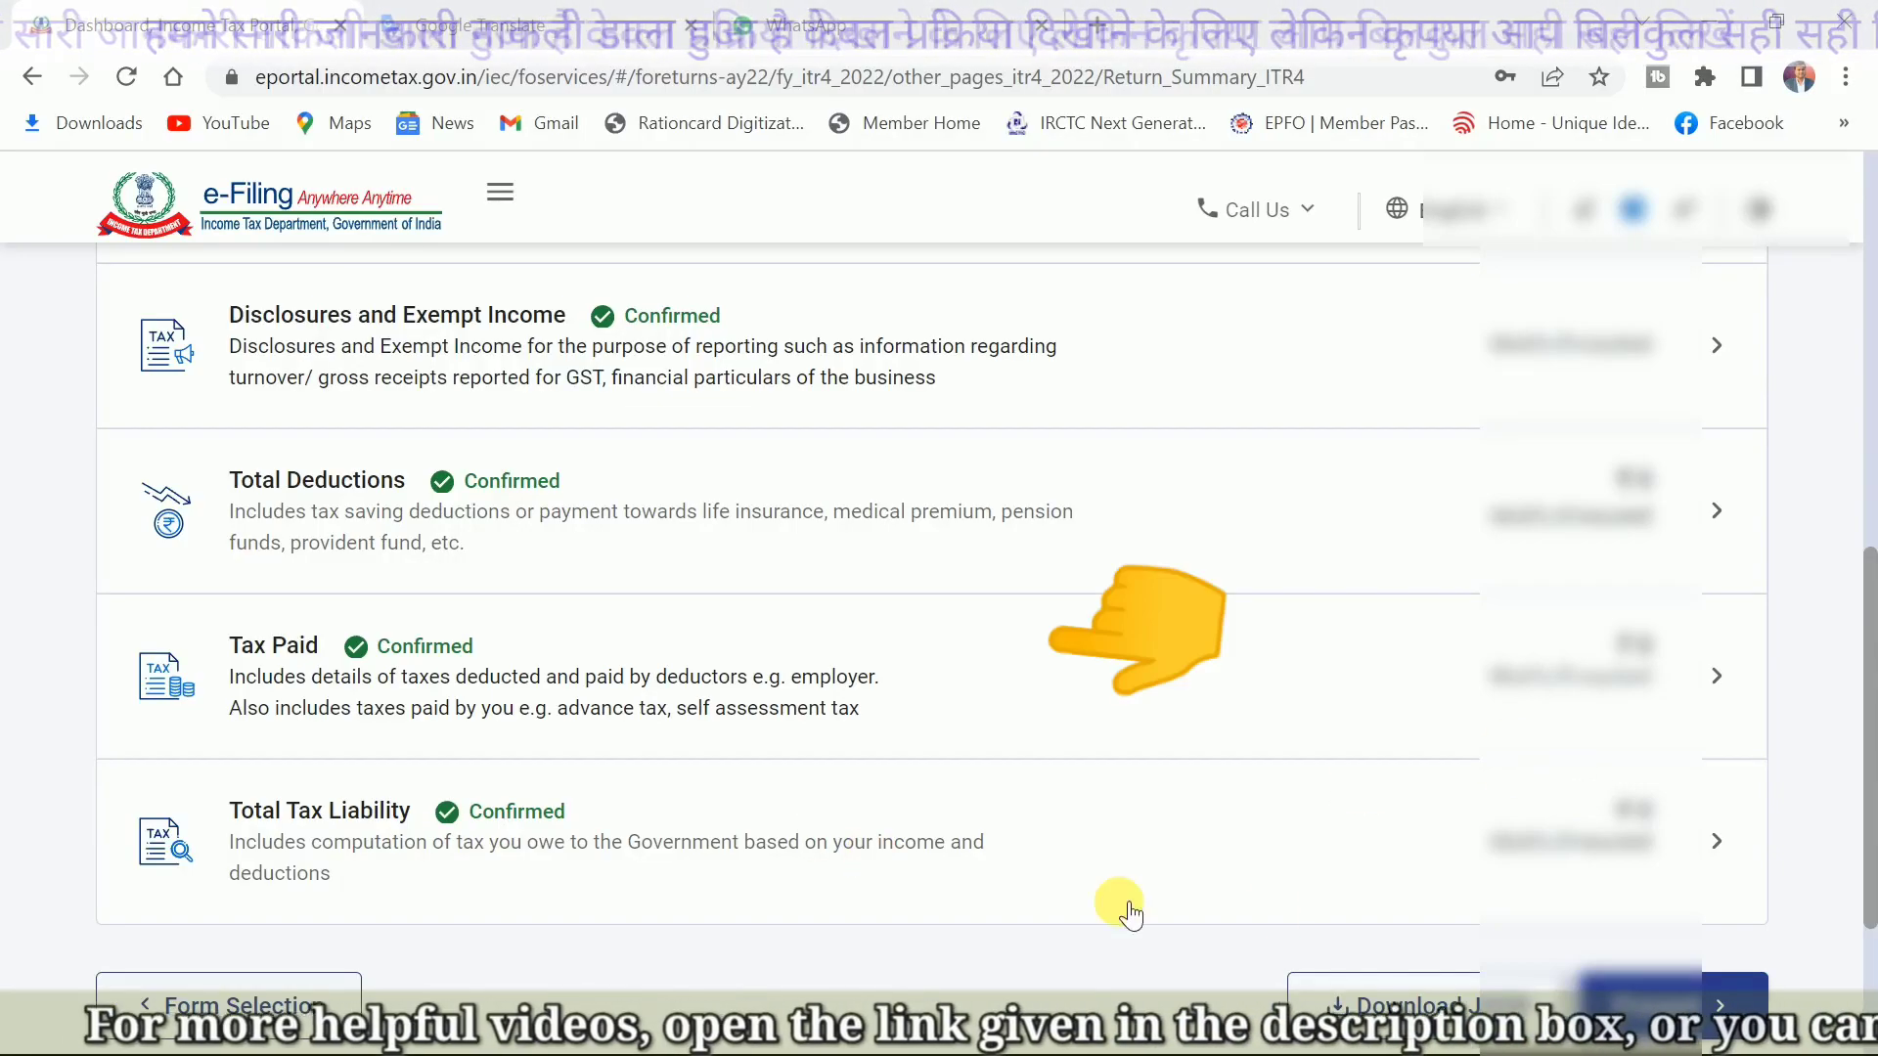
{"action": "scroll", "coordinate": [1130, 914], "scroll_direction": "down", "scroll_amount": 2}
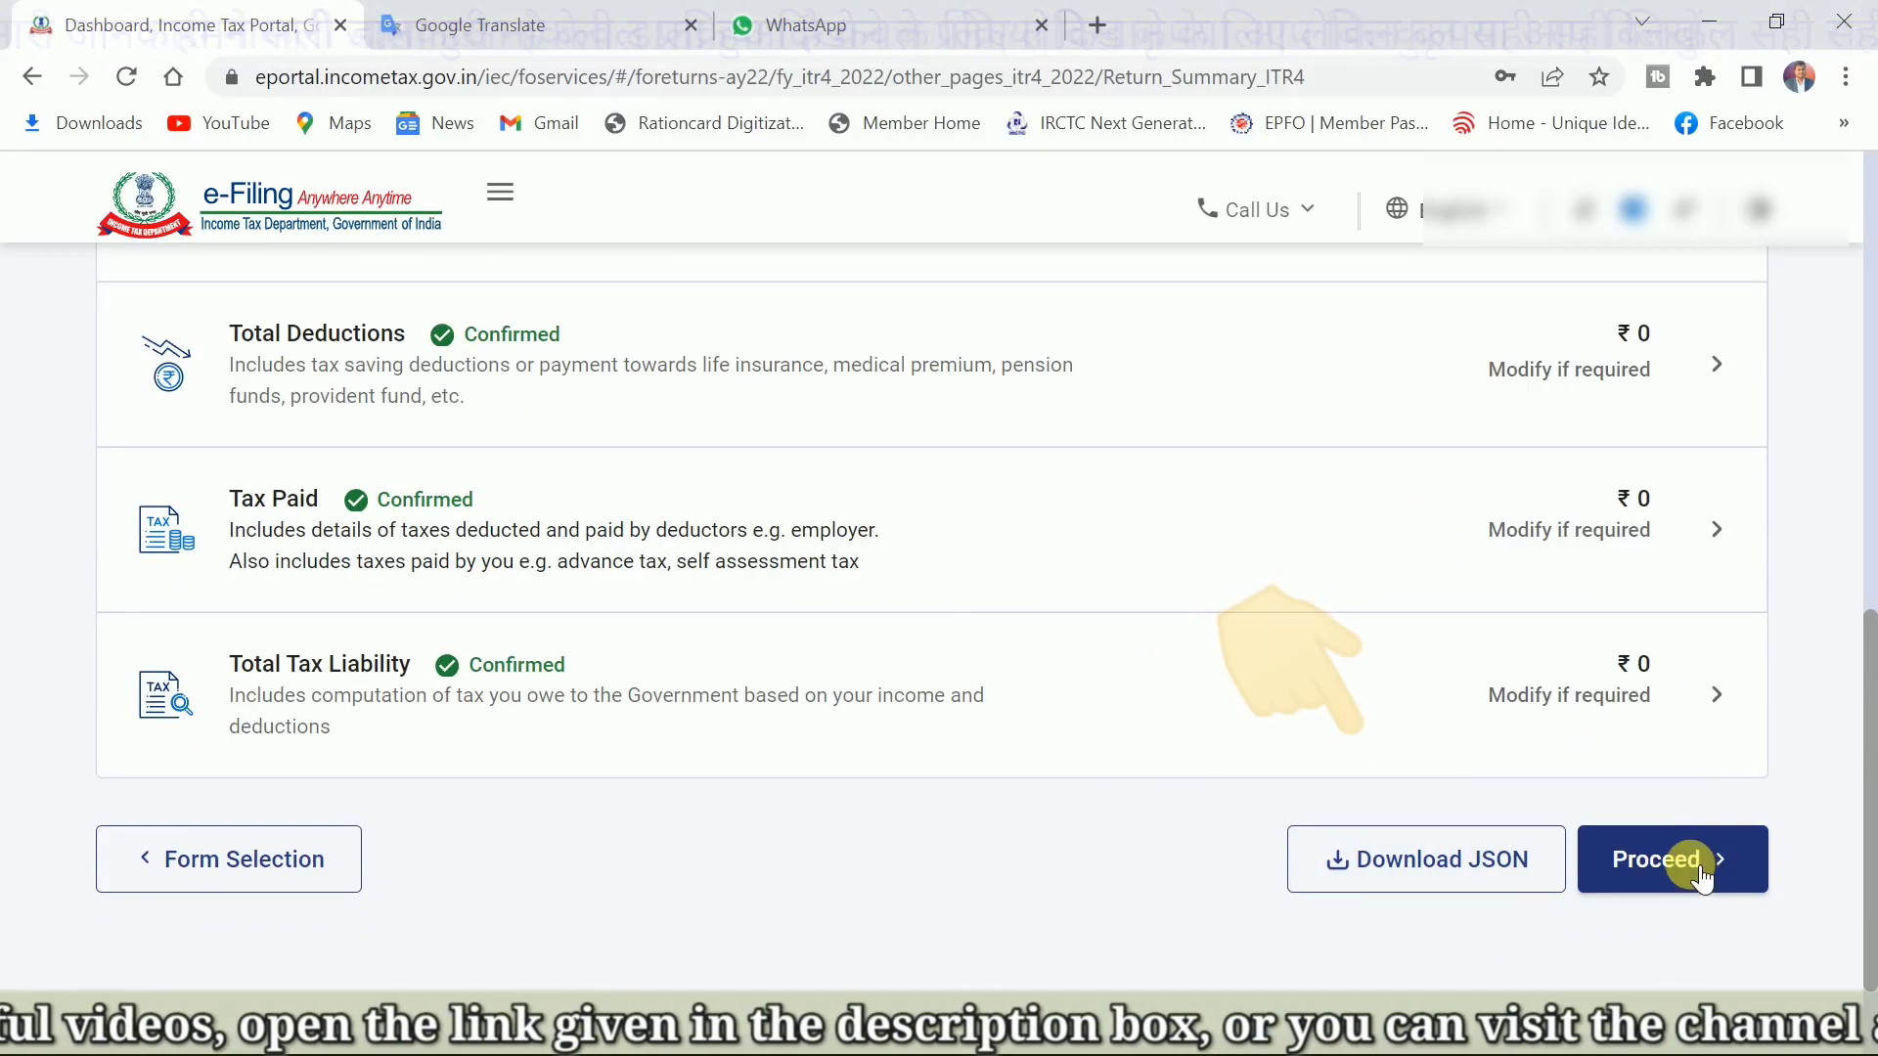
{"action": "left_click", "coordinate": [1687, 873]}
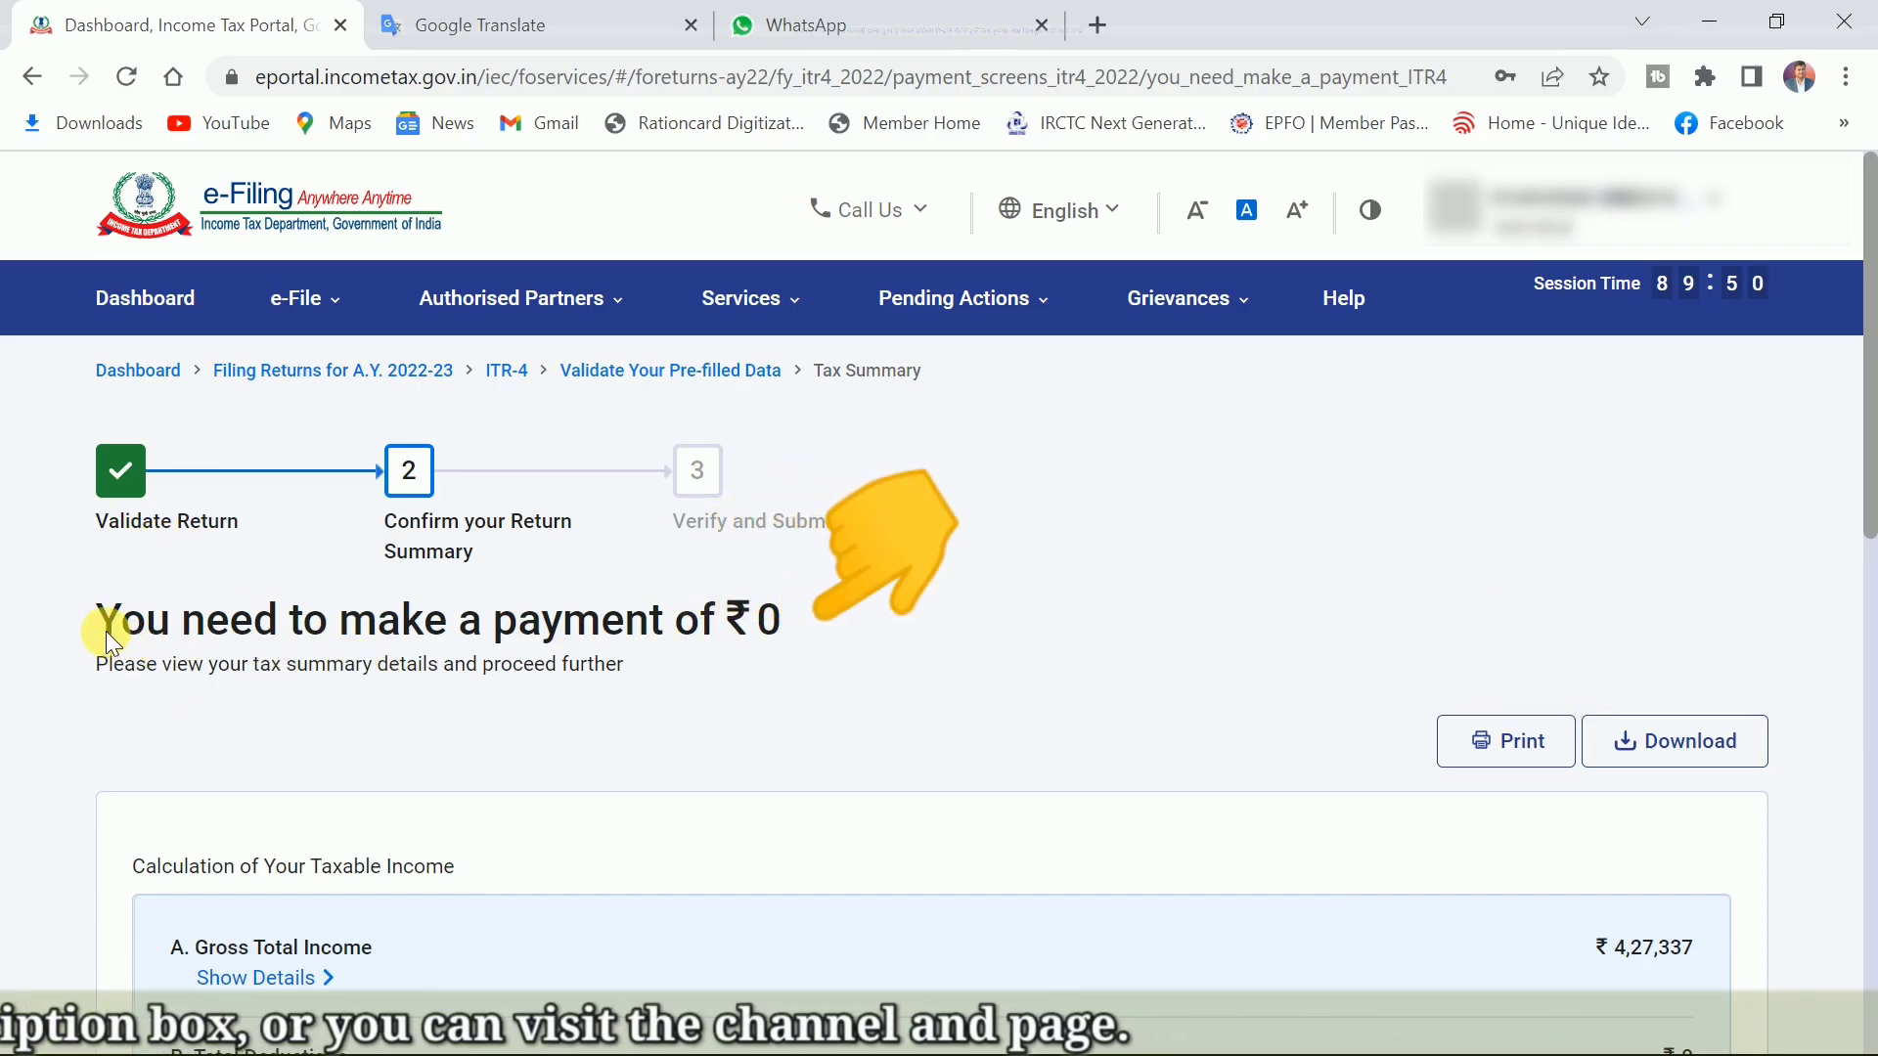
Step: Review the taxable income, tax payable and amount payable in the tax summary, and continue to the return preview
{"action": "left_click_drag", "start_coordinate": [105, 629], "coordinate": [205, 629]}
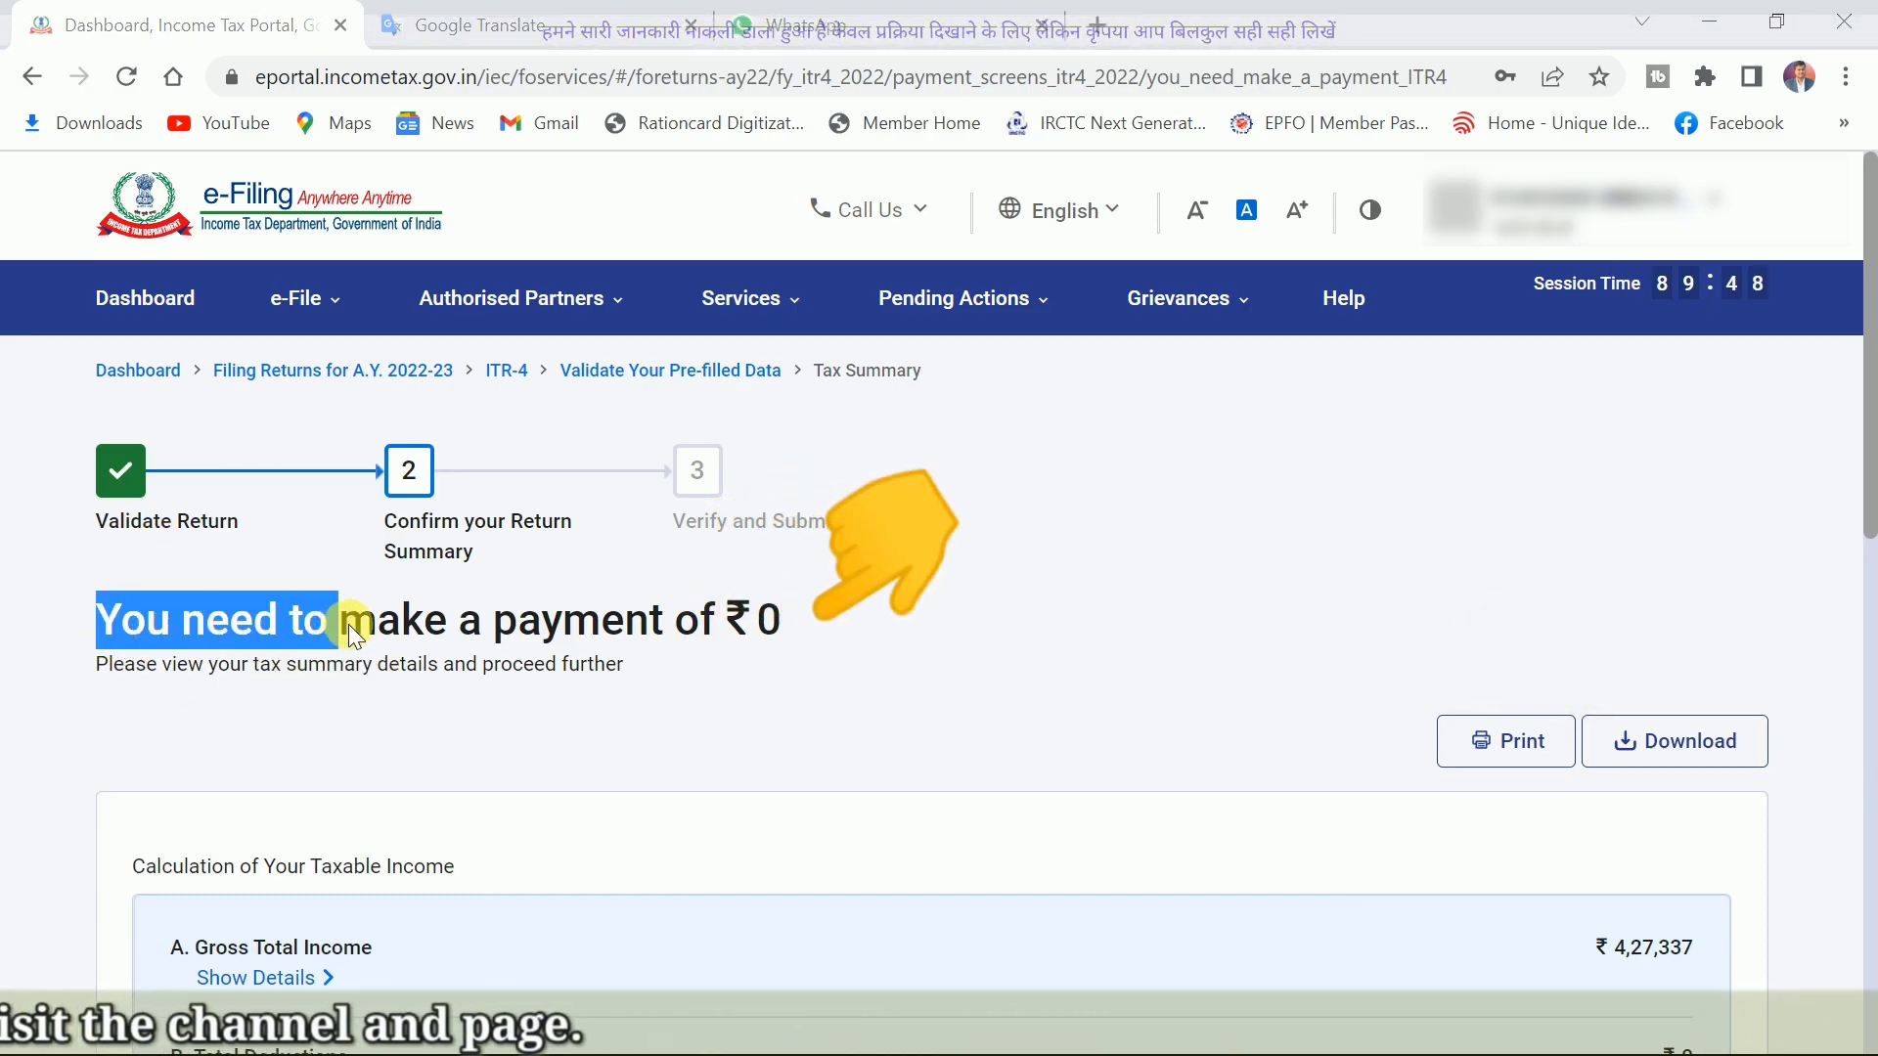
{"action": "left_click_drag", "start_coordinate": [494, 633], "coordinate": [783, 628]}
{"action": "left_click", "coordinate": [871, 631]}
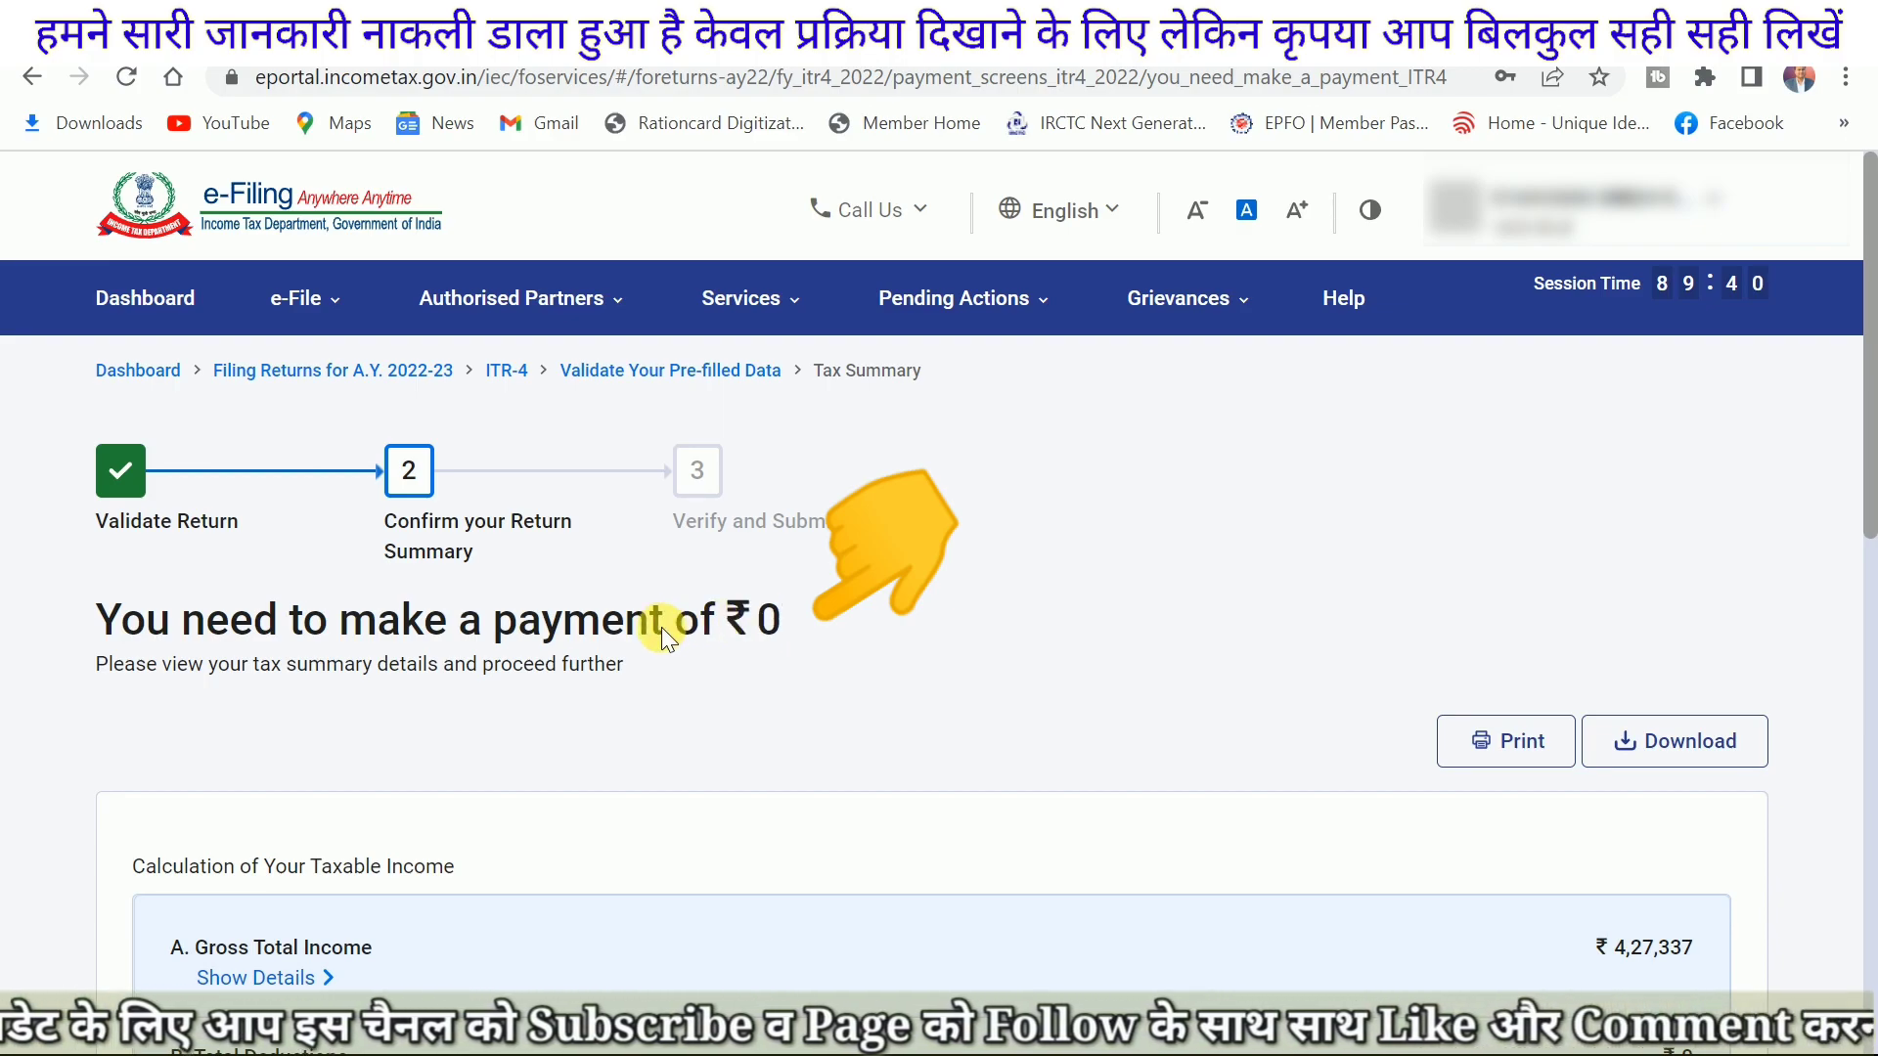
{"action": "scroll", "coordinate": [661, 626], "scroll_direction": "down", "scroll_amount": 5}
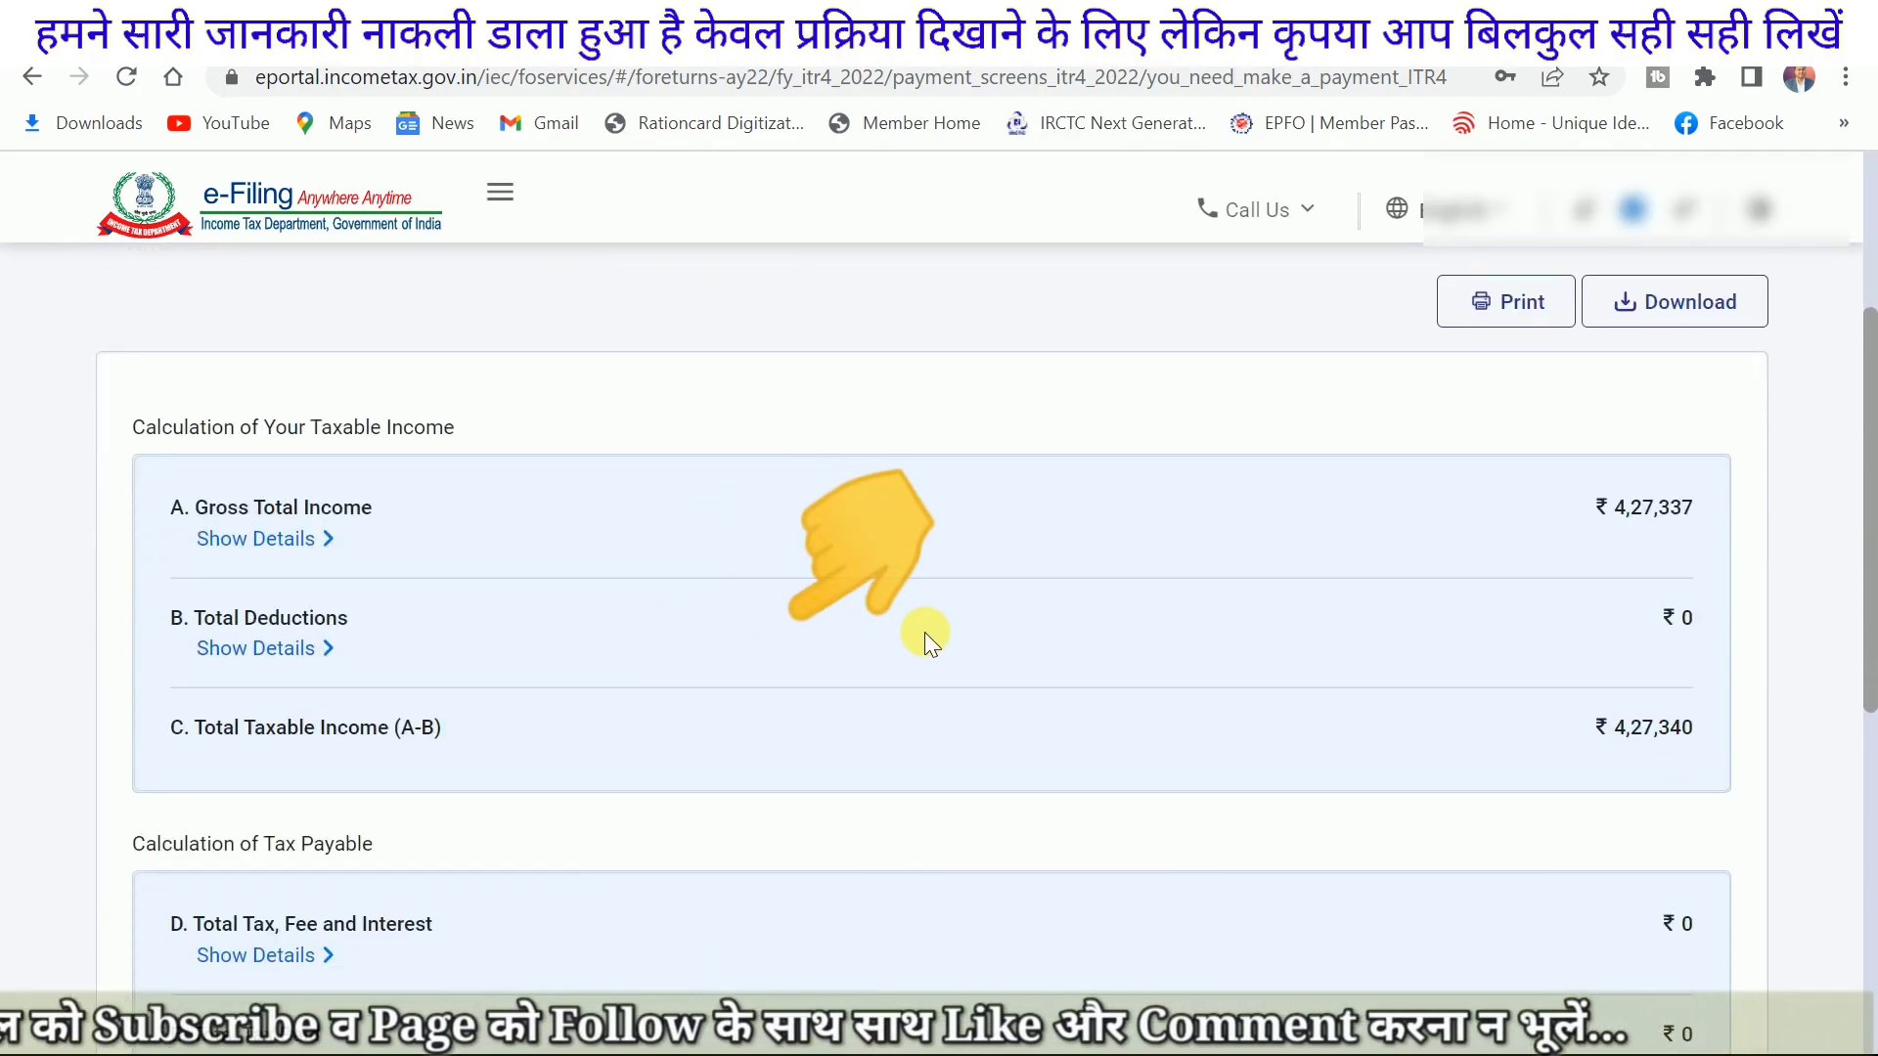
{"action": "scroll", "coordinate": [924, 632], "scroll_direction": "down", "scroll_amount": 5}
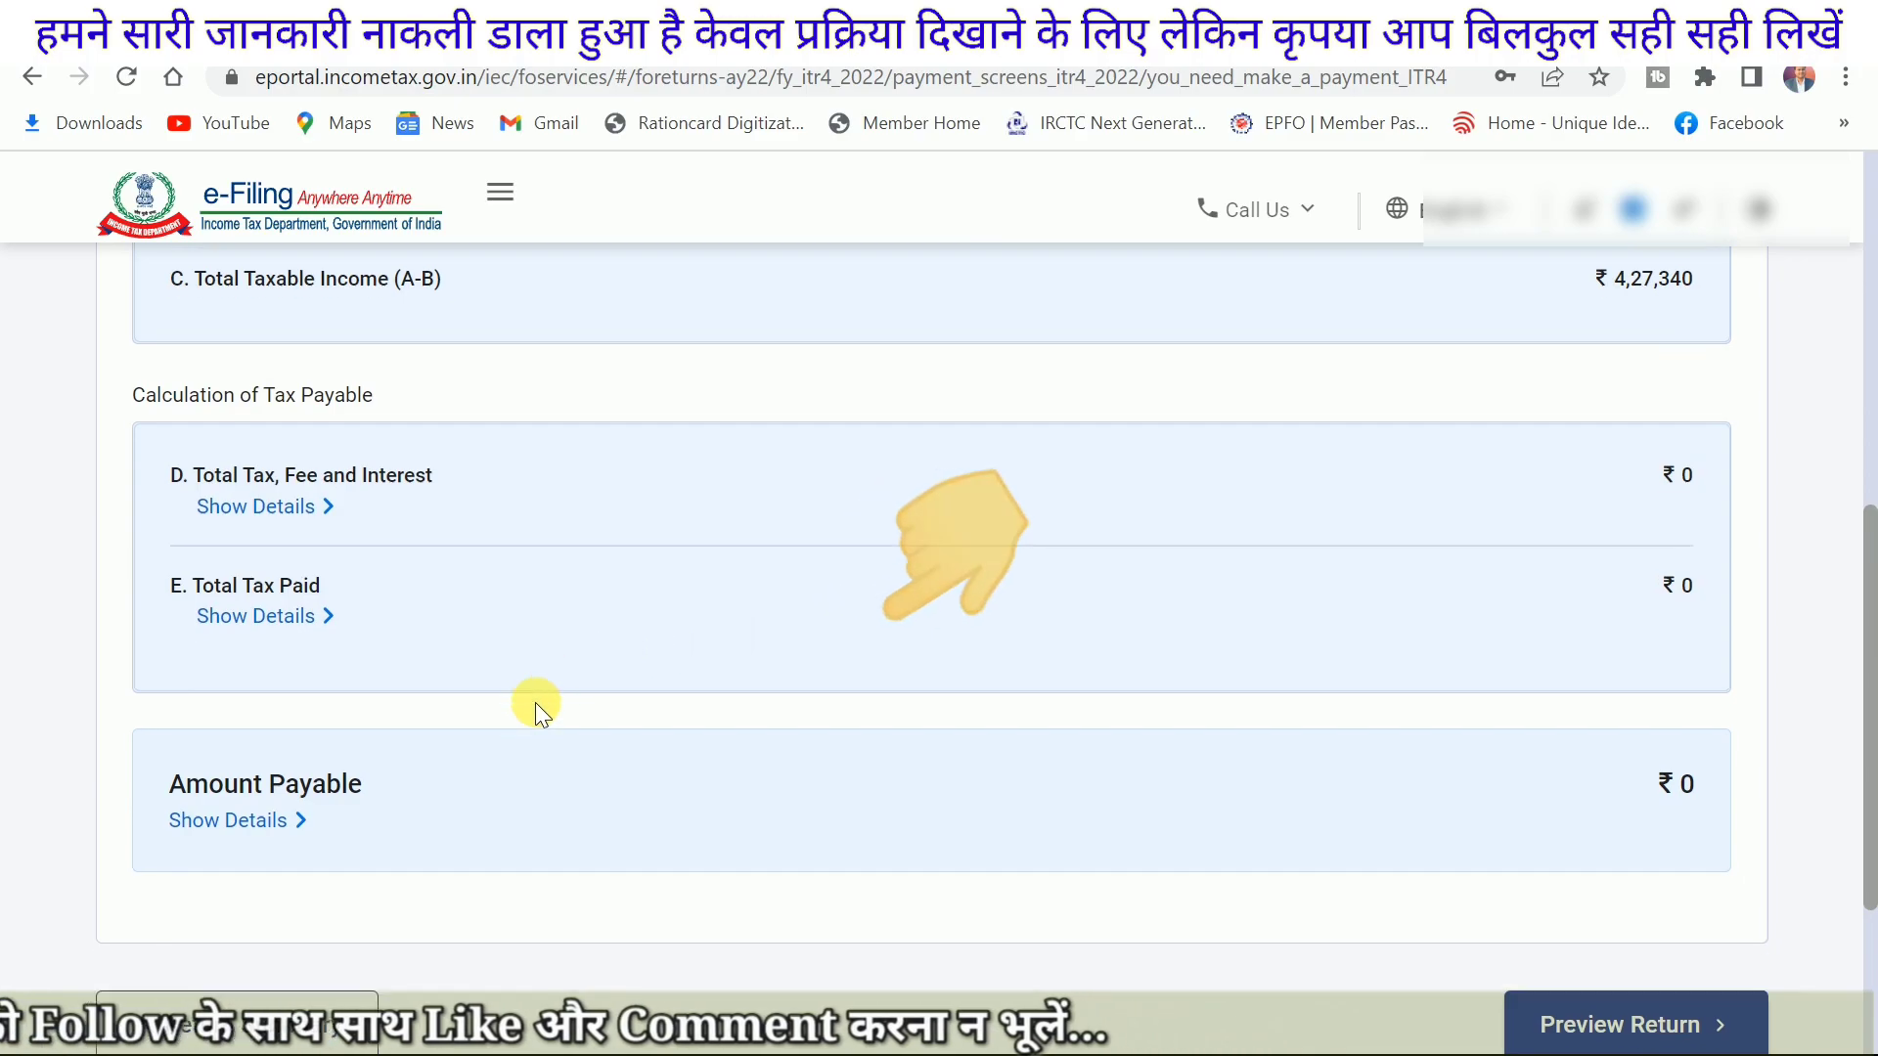
{"action": "scroll", "coordinate": [536, 702], "scroll_direction": "down", "scroll_amount": 2}
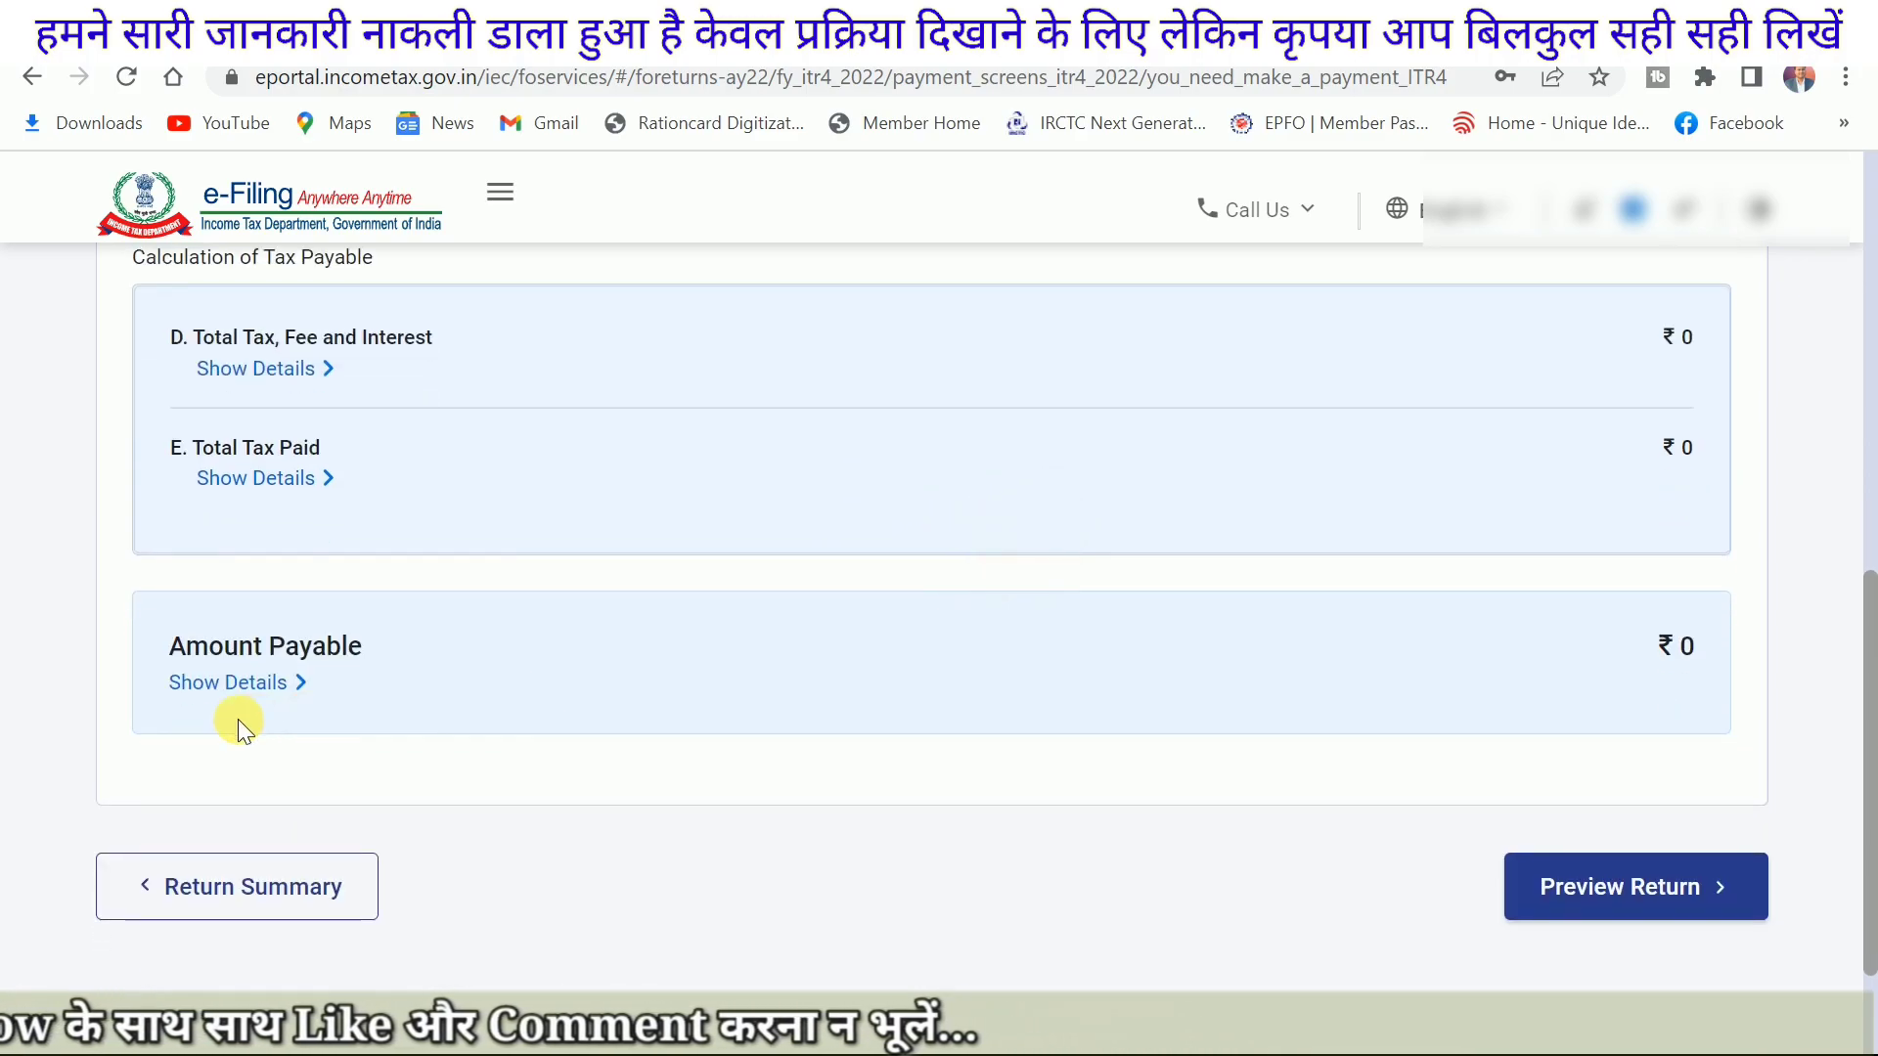
{"action": "left_click", "coordinate": [1618, 900]}
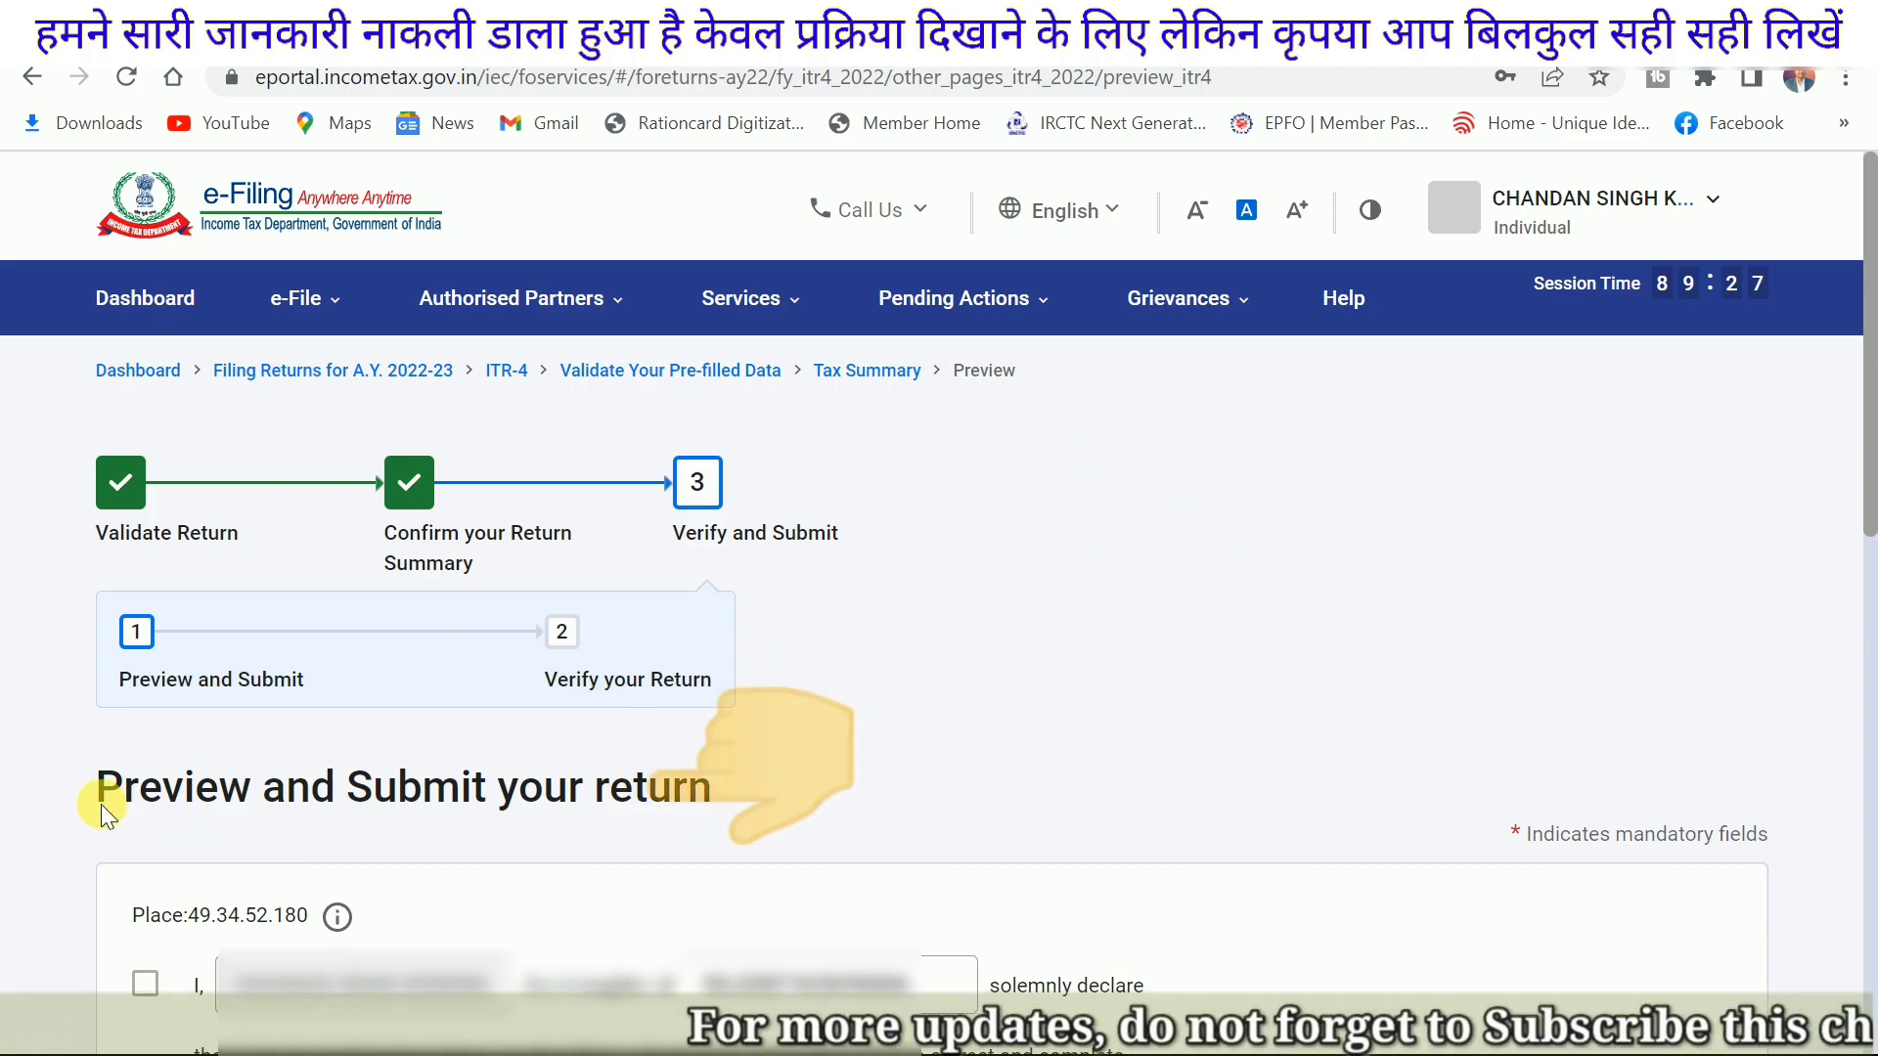
Step: Accept the solemn declaration, leave the Tax Return Preparer details blank, and proceed to the preview
{"action": "left_click_drag", "start_coordinate": [98, 794], "coordinate": [168, 795]}
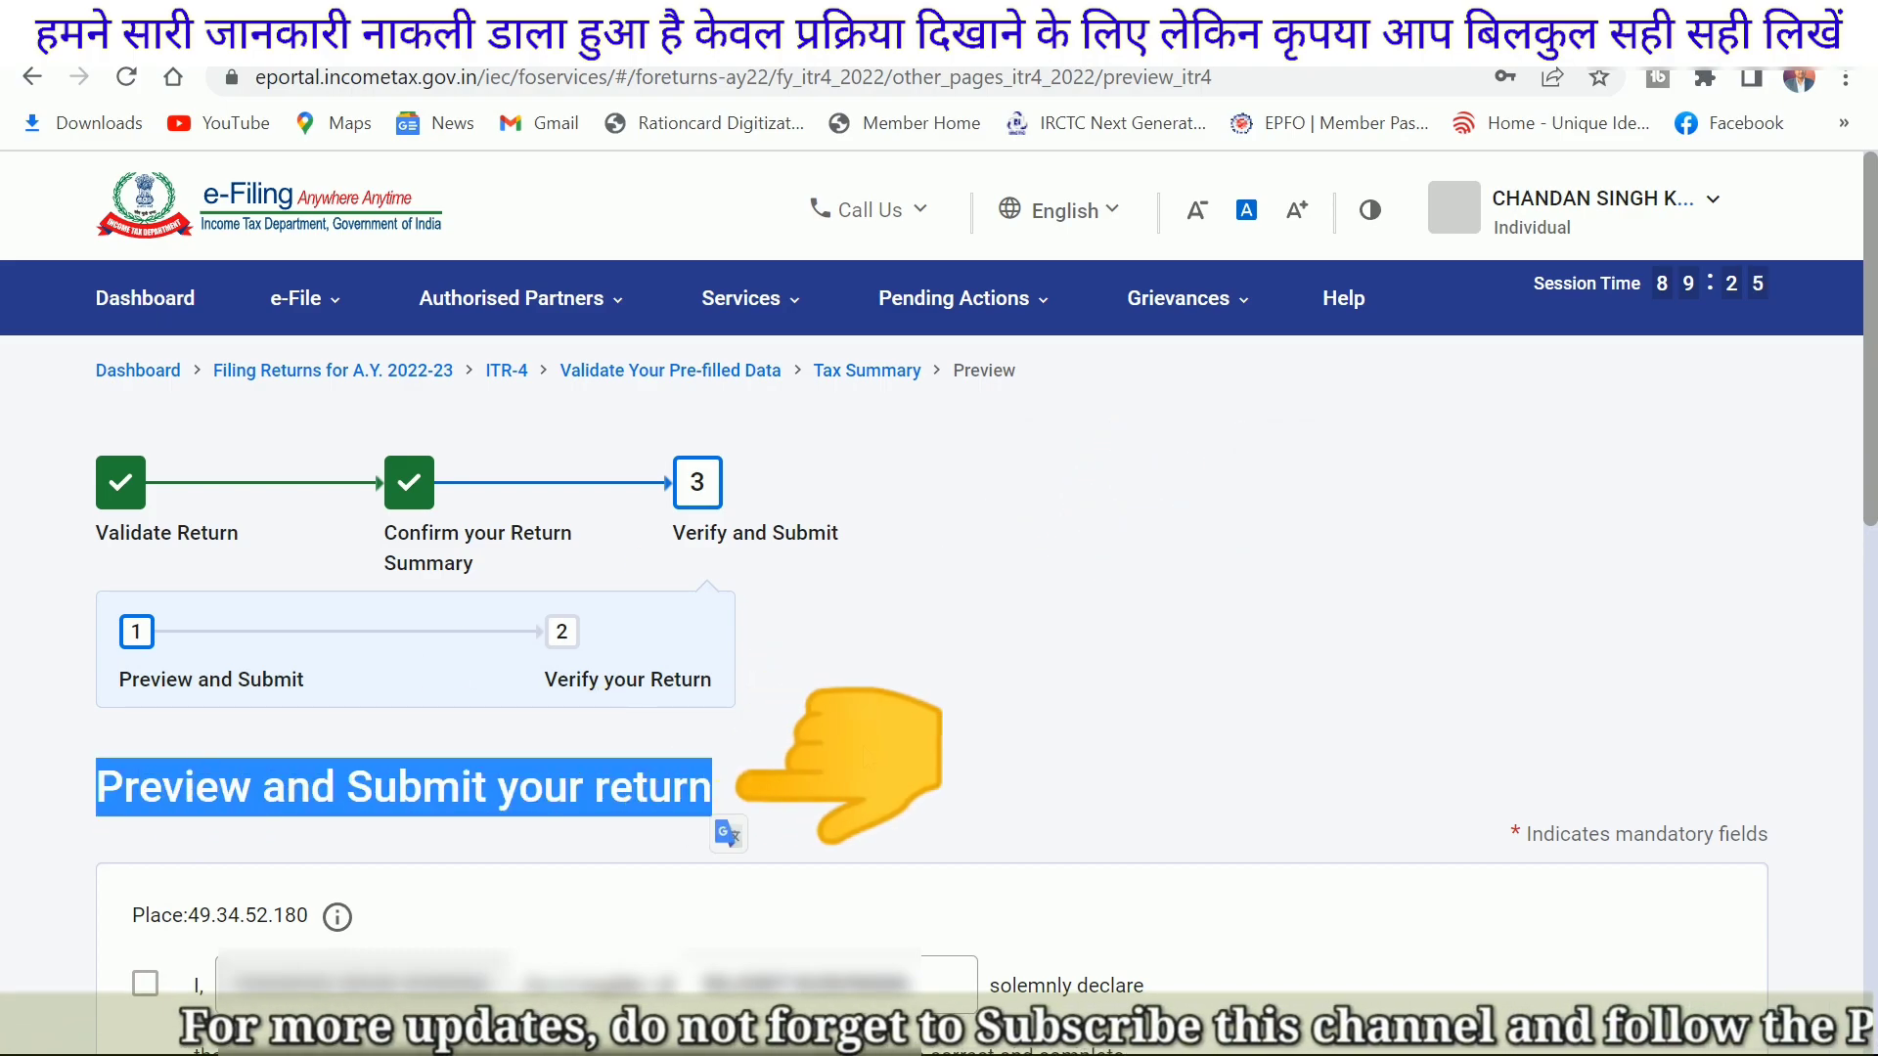
{"action": "scroll", "coordinate": [868, 753], "scroll_direction": "down", "scroll_amount": 2}
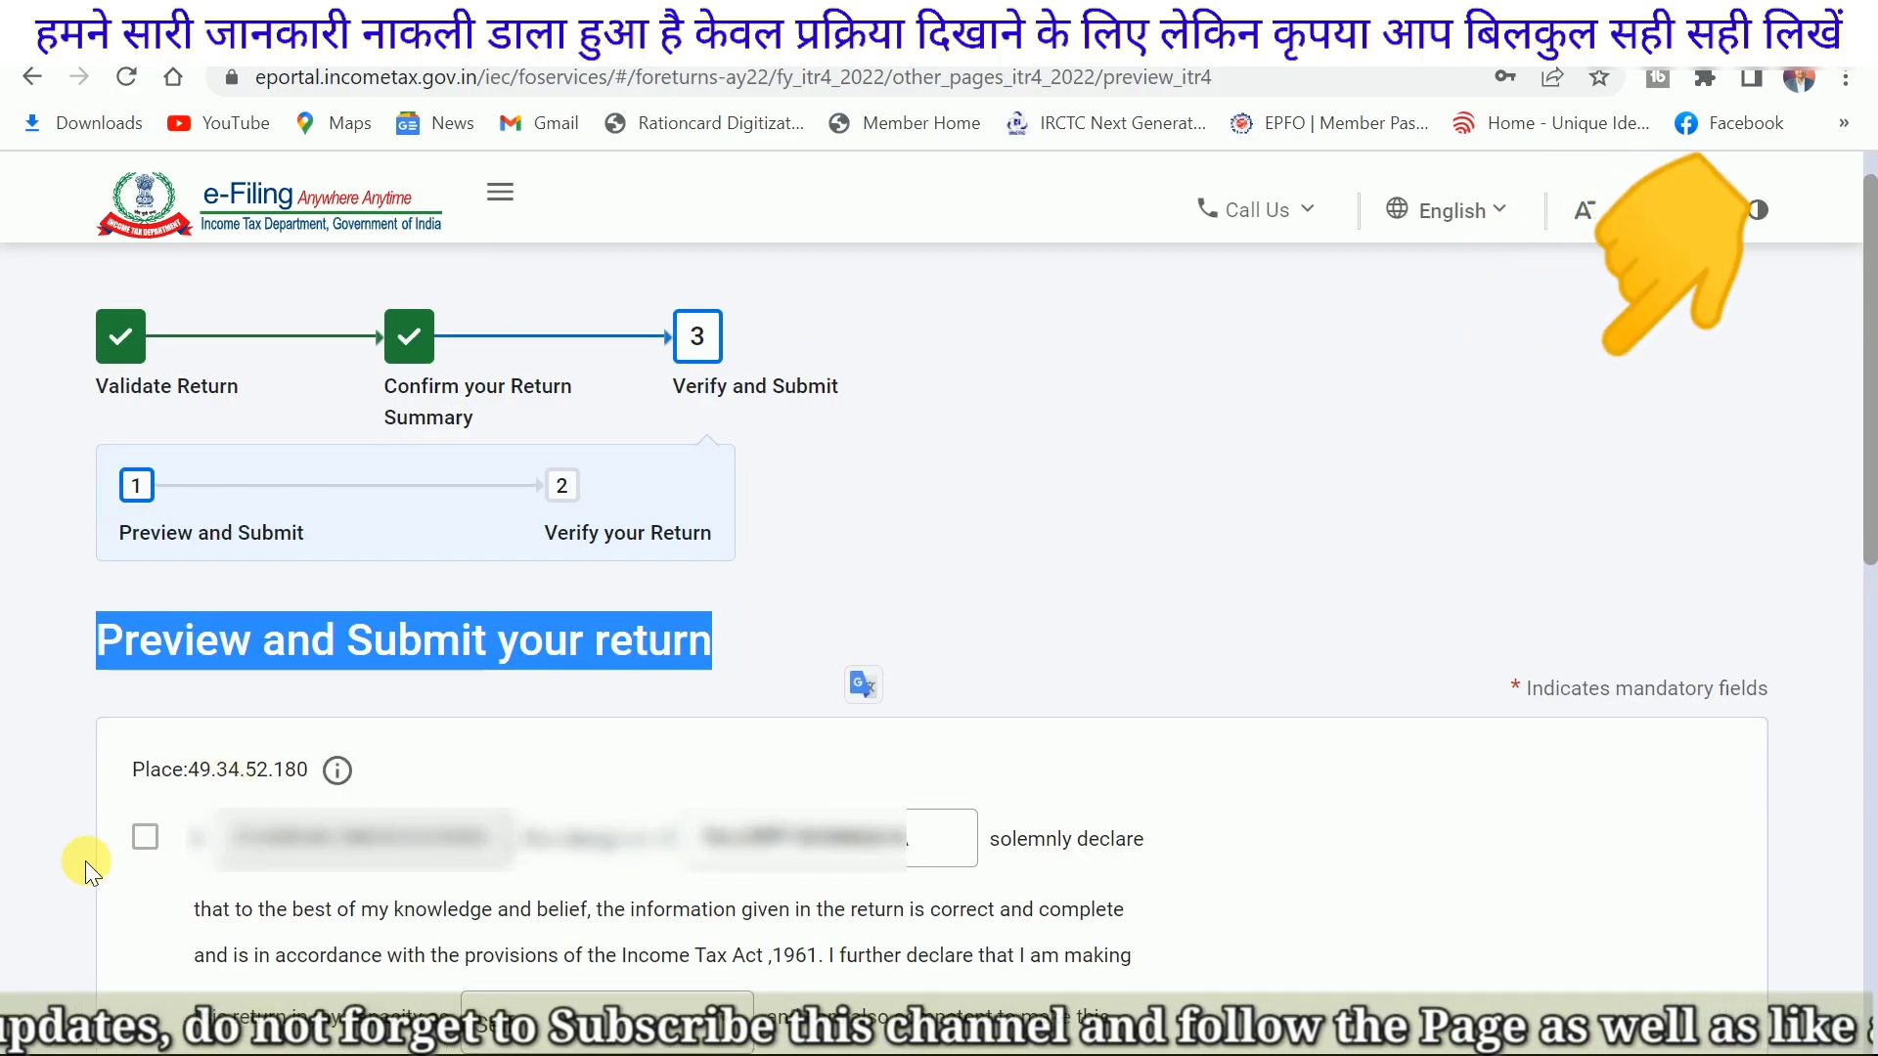
{"action": "left_click", "coordinate": [142, 843]}
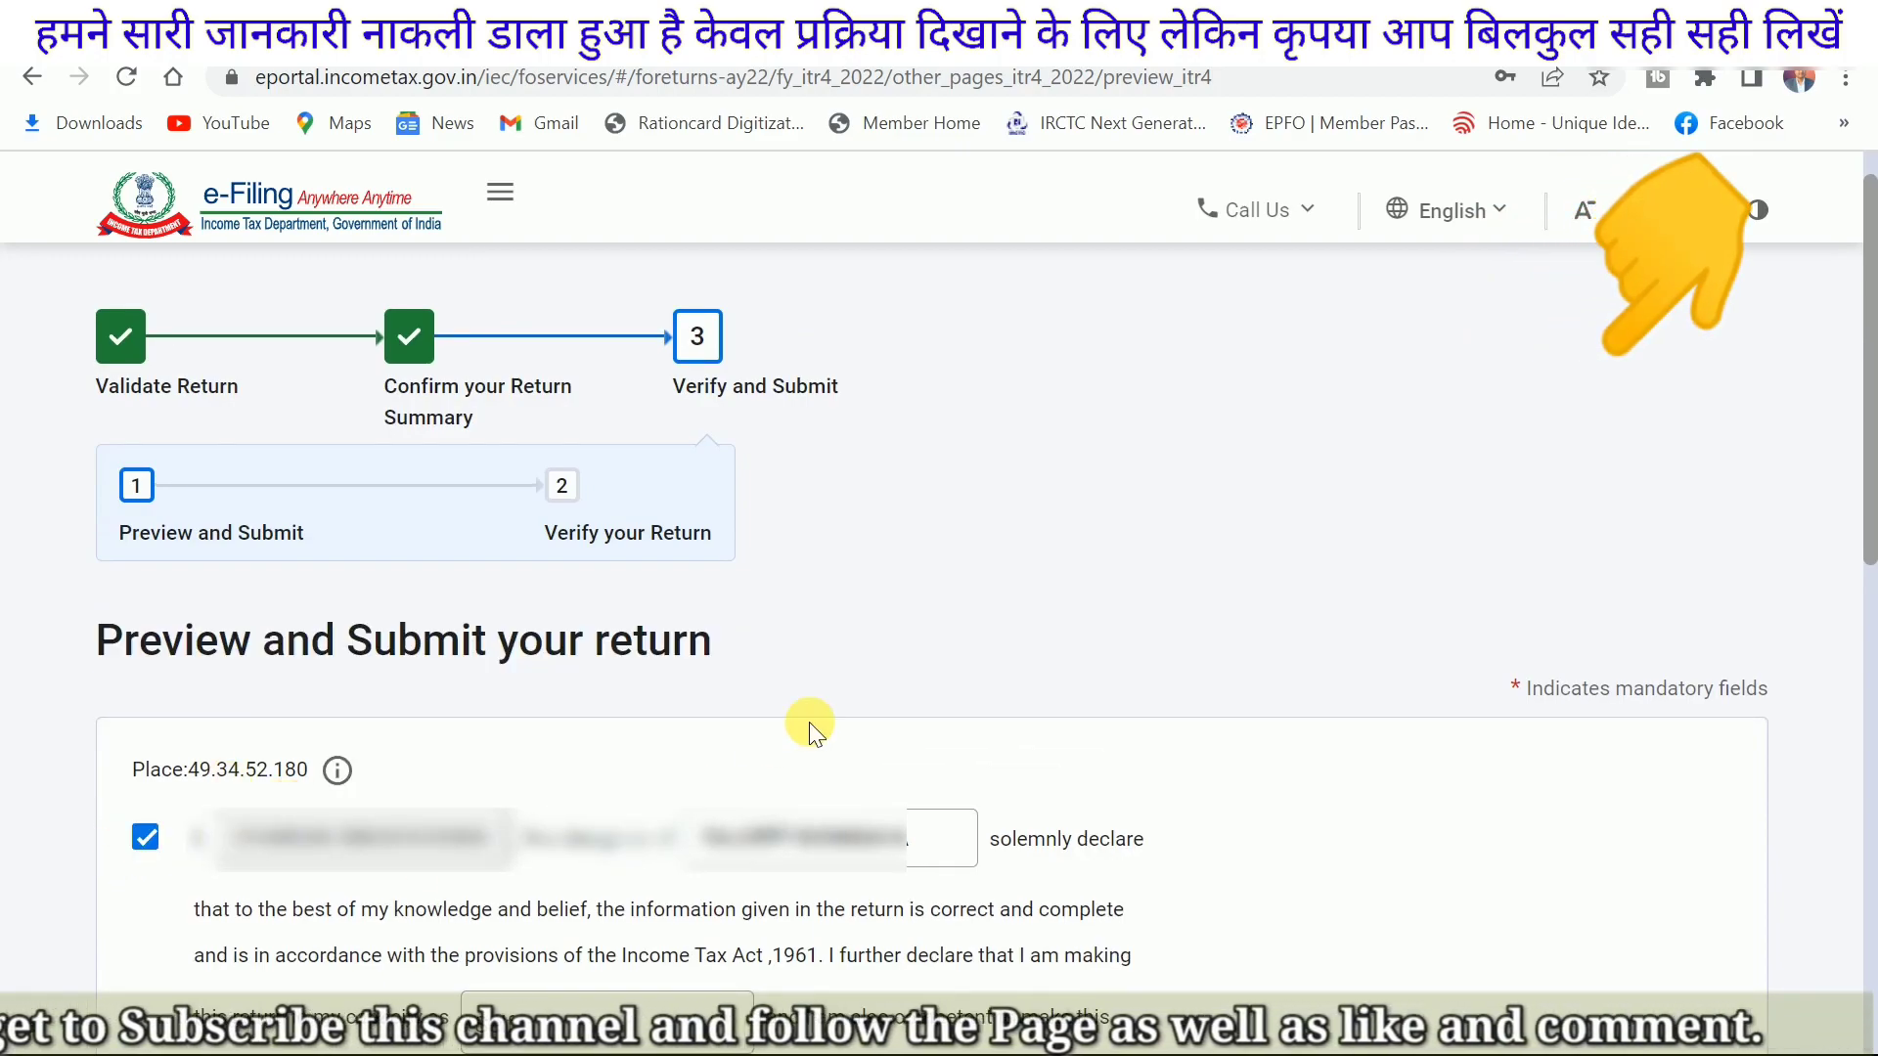
{"action": "scroll", "coordinate": [807, 722], "scroll_direction": "down", "scroll_amount": 3}
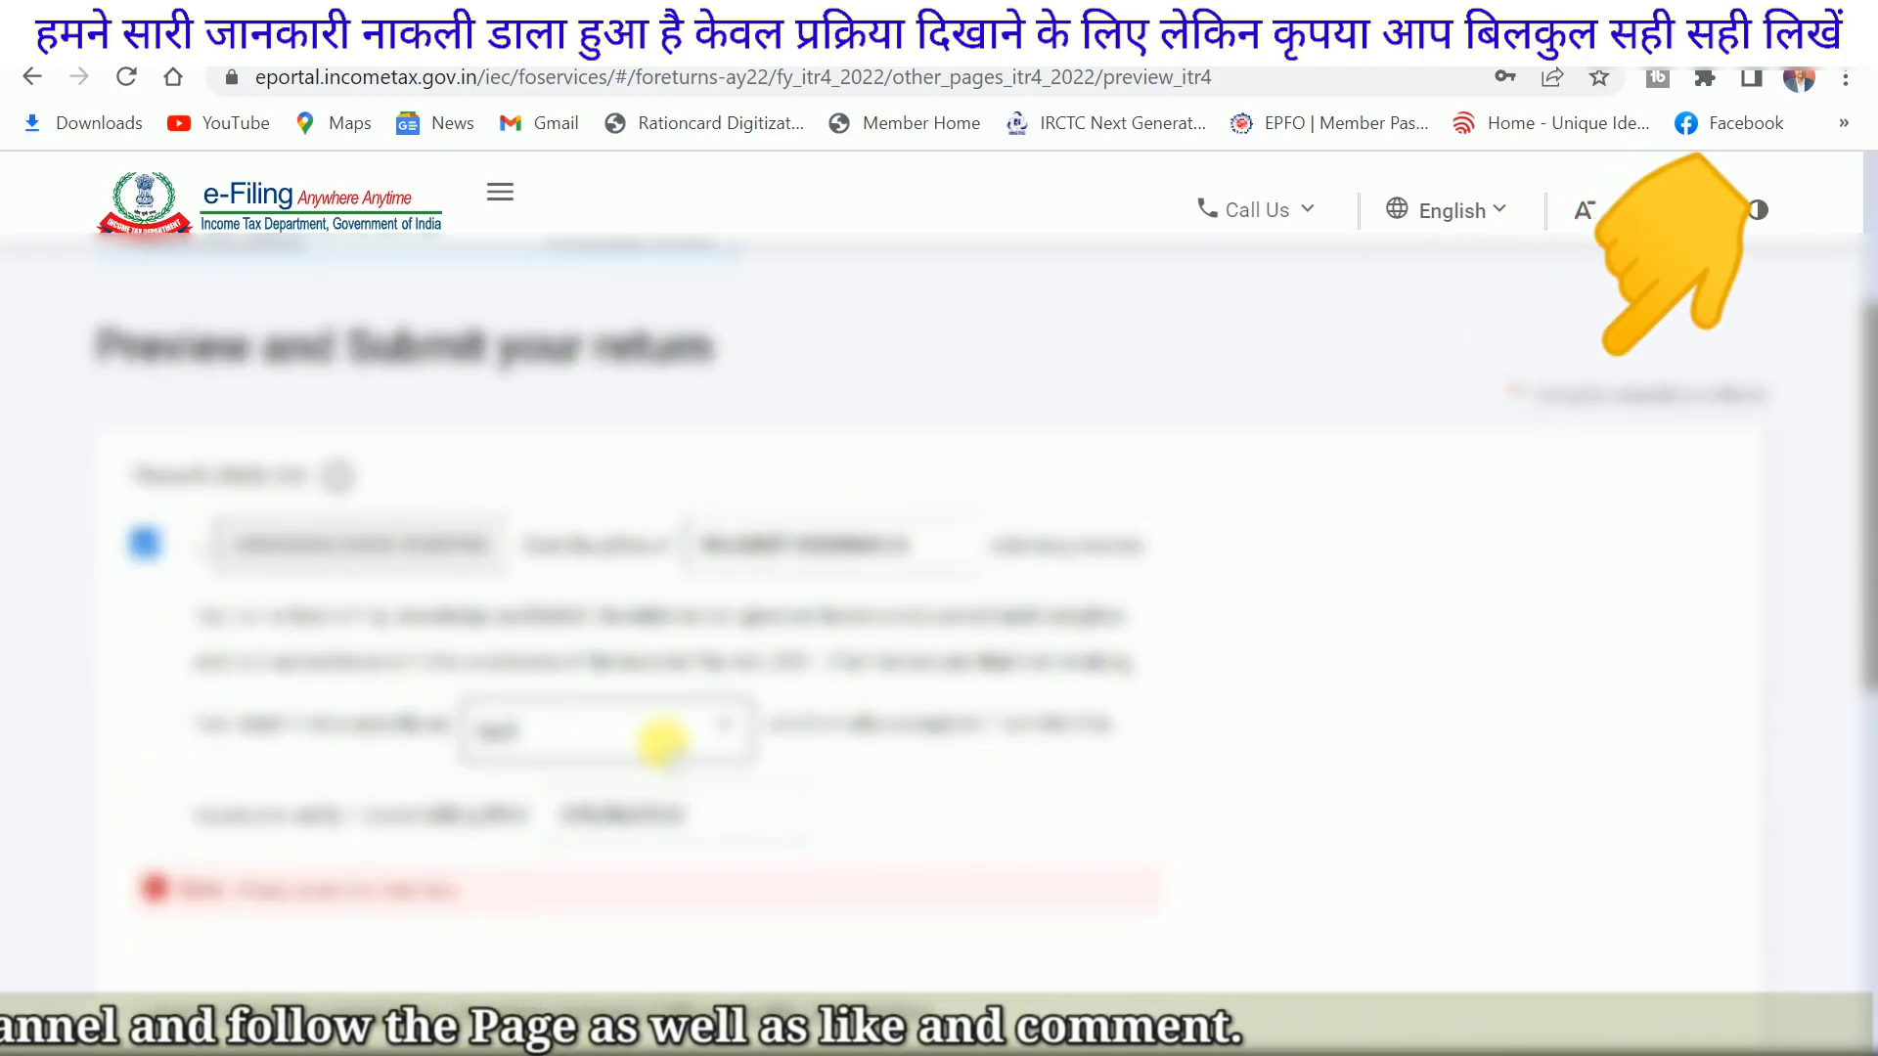
{"action": "scroll", "coordinate": [1333, 721], "scroll_direction": "down", "scroll_amount": 8}
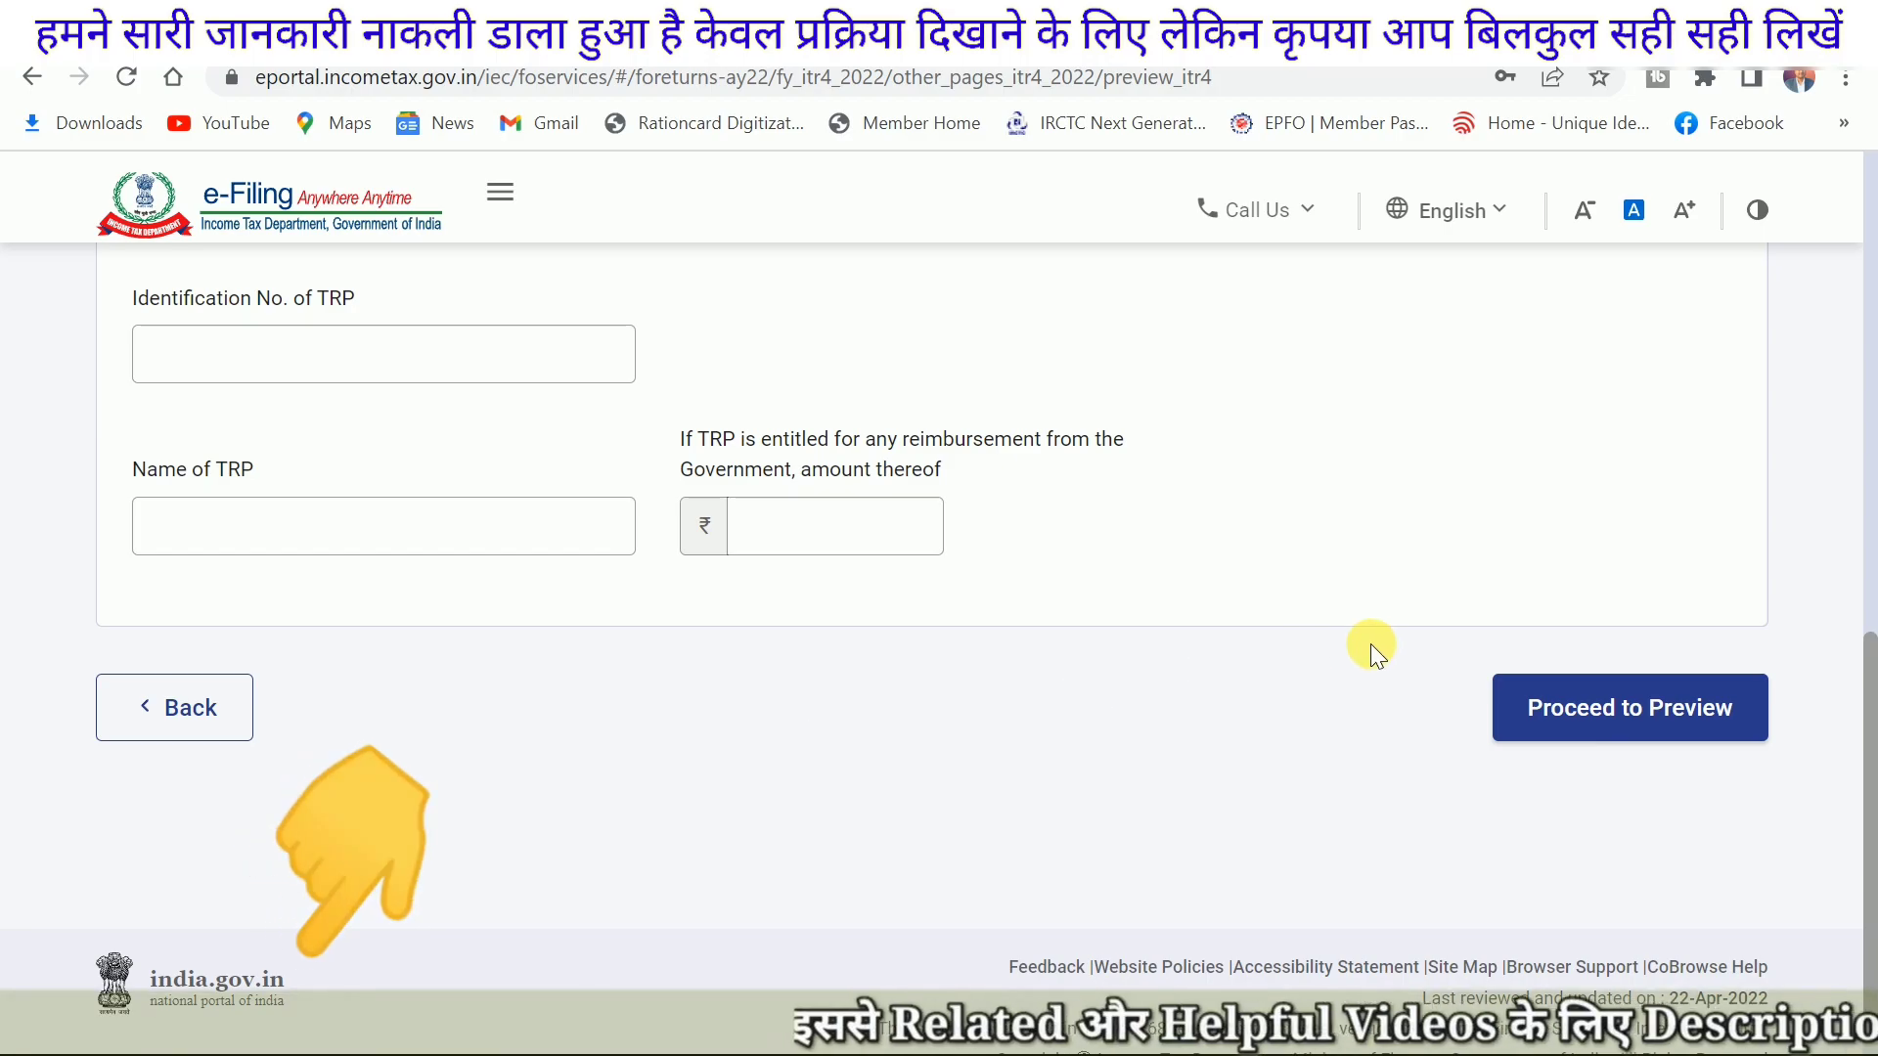
{"action": "scroll", "coordinate": [1017, 553], "scroll_direction": "up", "scroll_amount": 5}
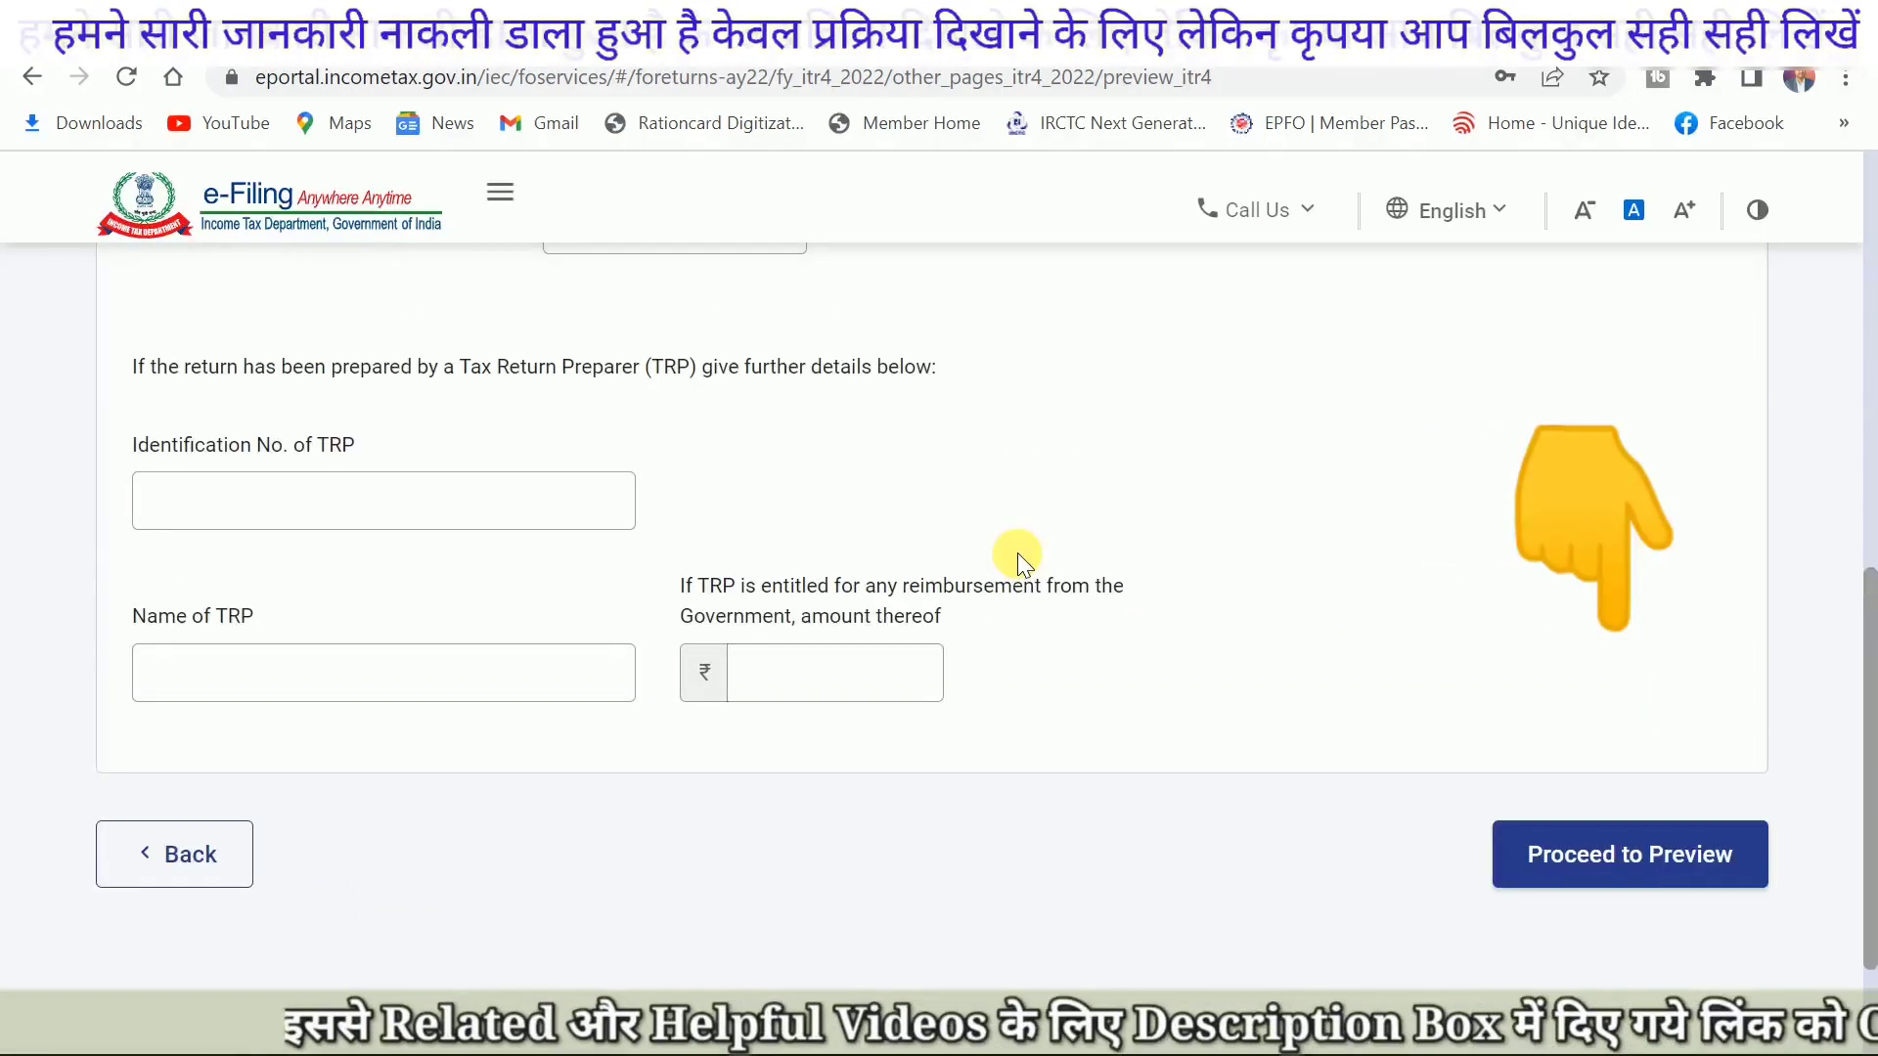
{"action": "scroll", "coordinate": [1147, 622], "scroll_direction": "down", "scroll_amount": 2}
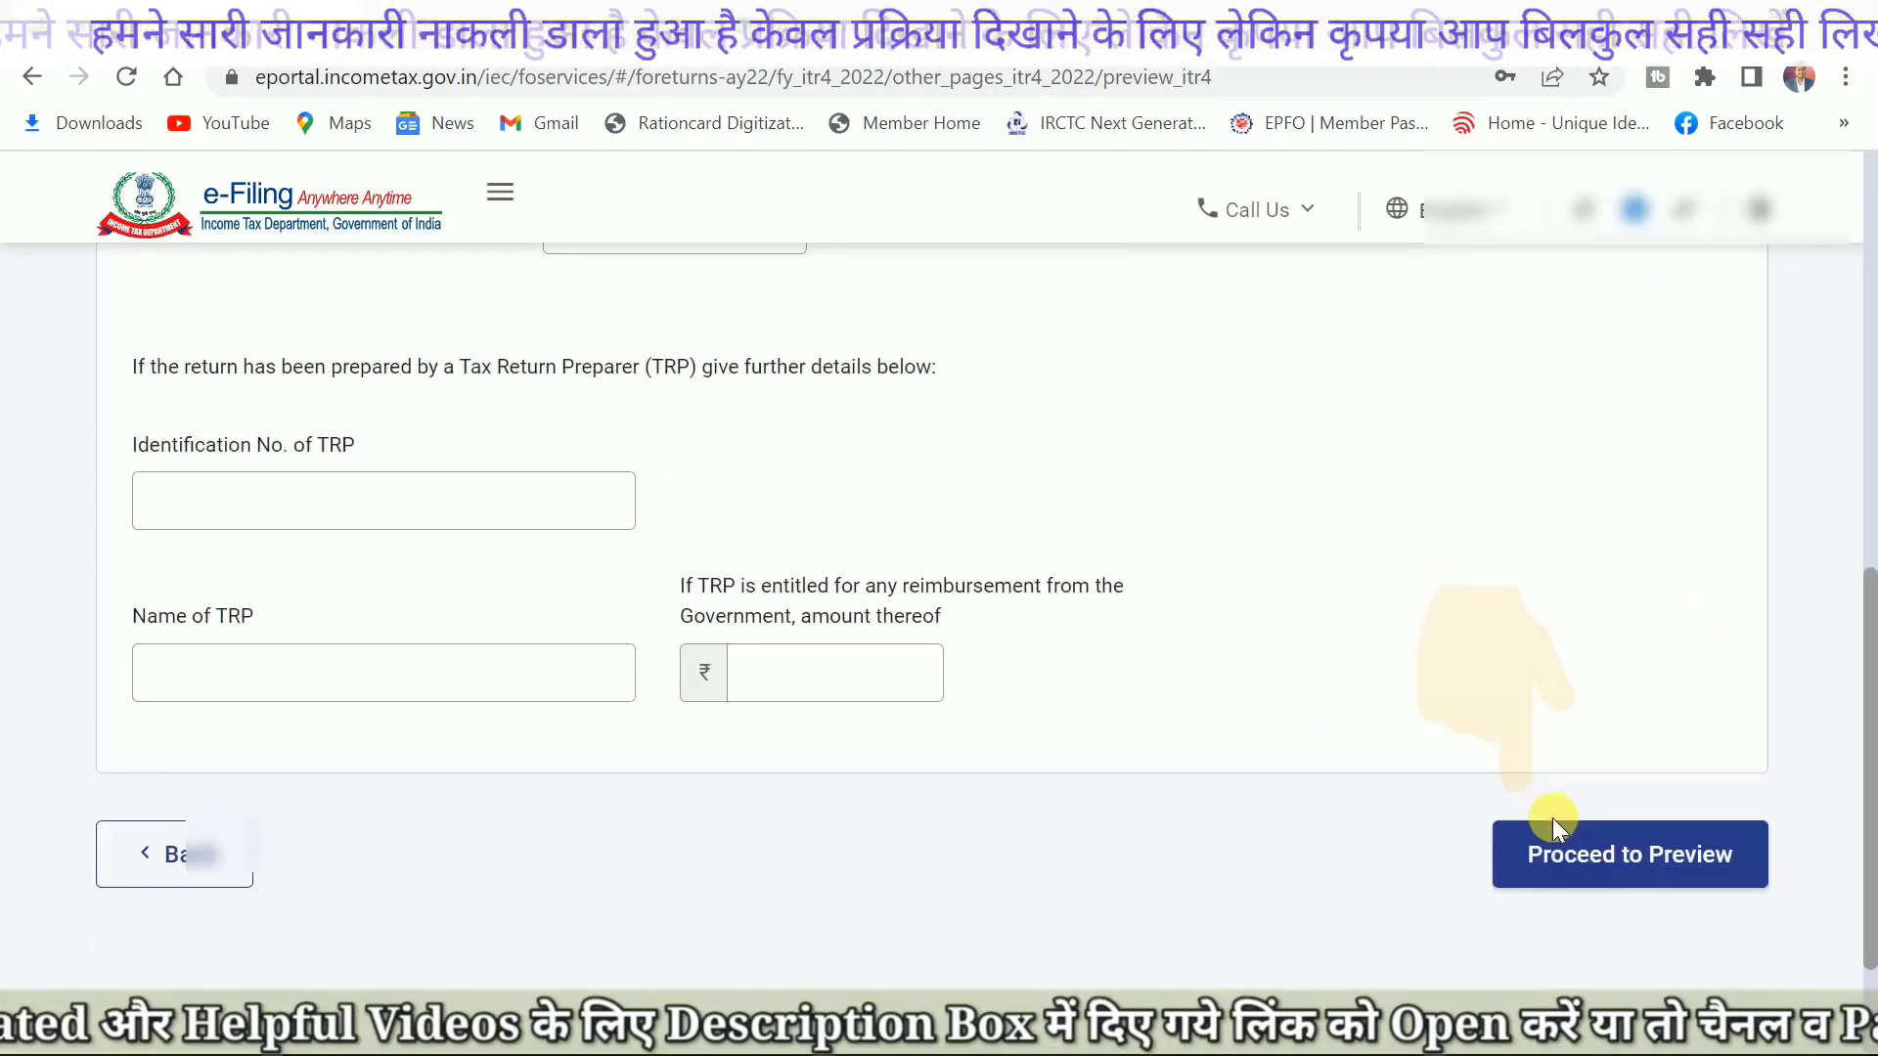
{"action": "left_click", "coordinate": [1603, 868]}
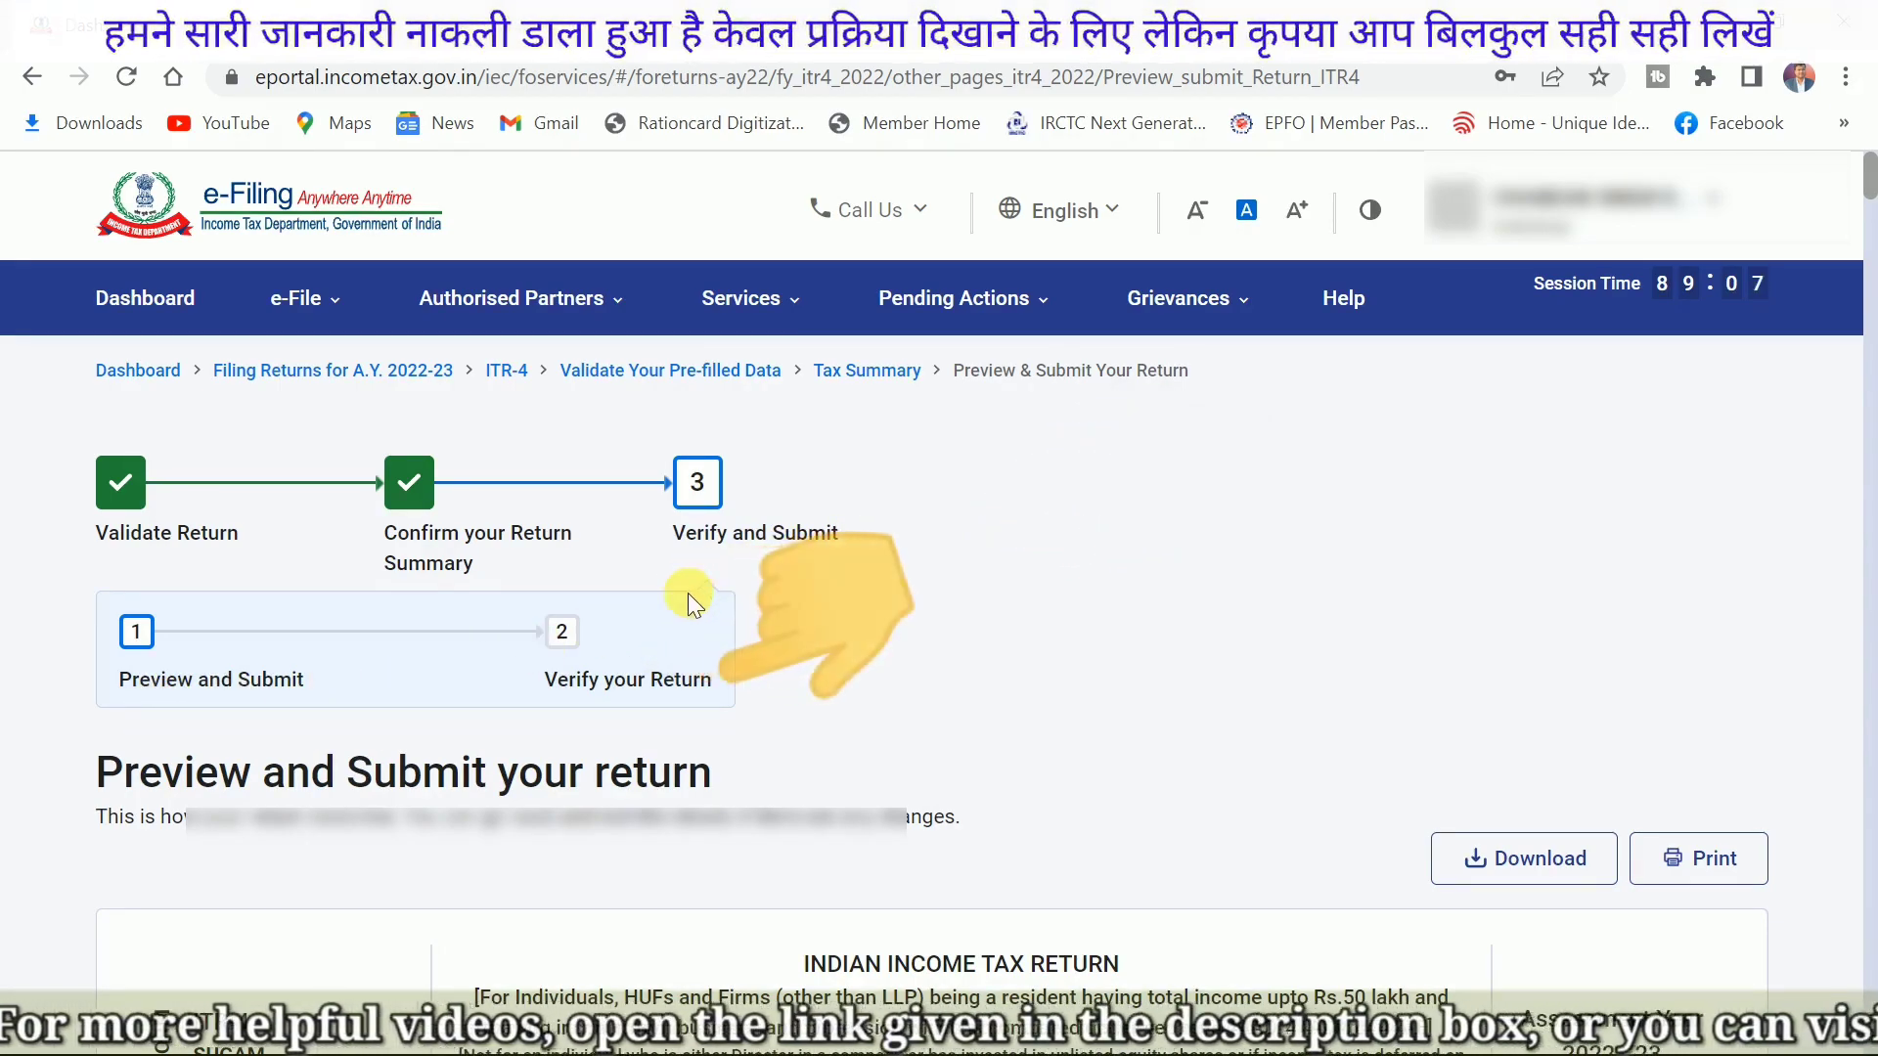
Step: Review the return preview from the general information through the salary income and deductions to the amount payable and refund rows
{"action": "left_click_drag", "start_coordinate": [116, 626], "coordinate": [309, 696]}
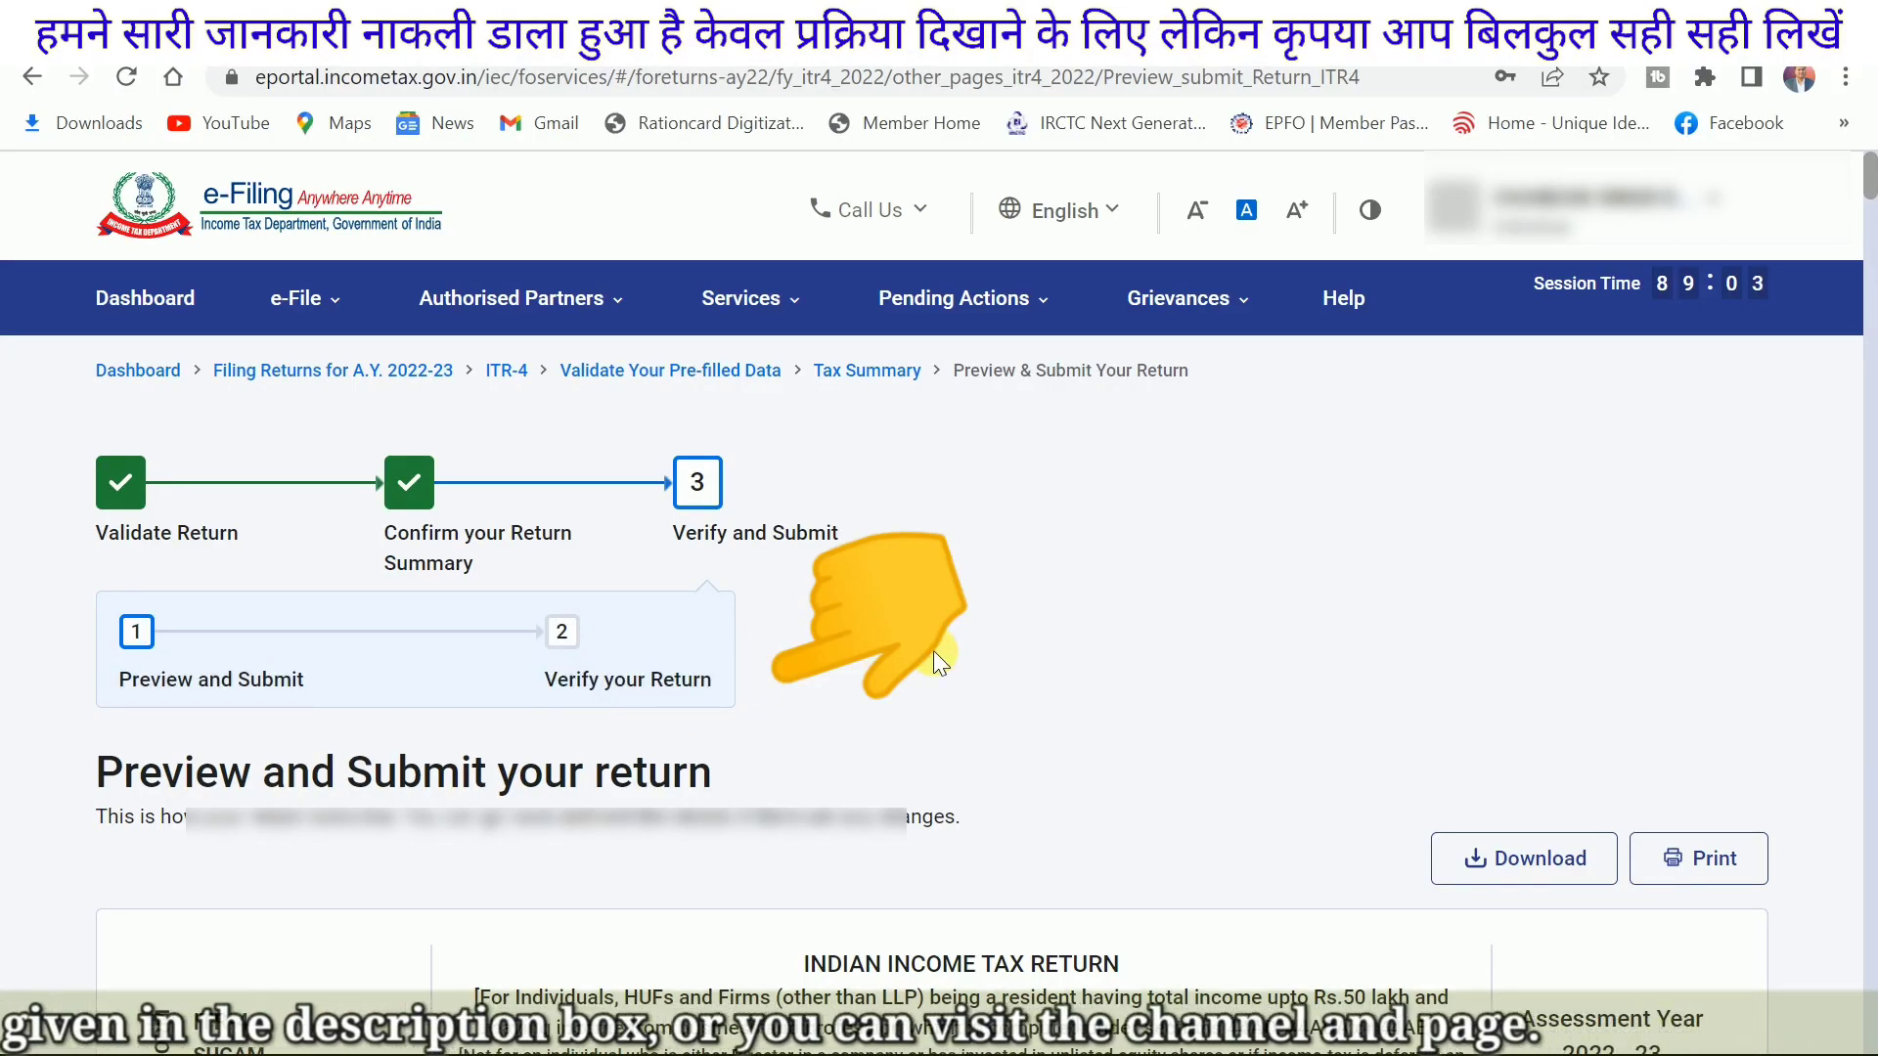
{"action": "scroll", "coordinate": [1129, 735], "scroll_direction": "down", "scroll_amount": 1}
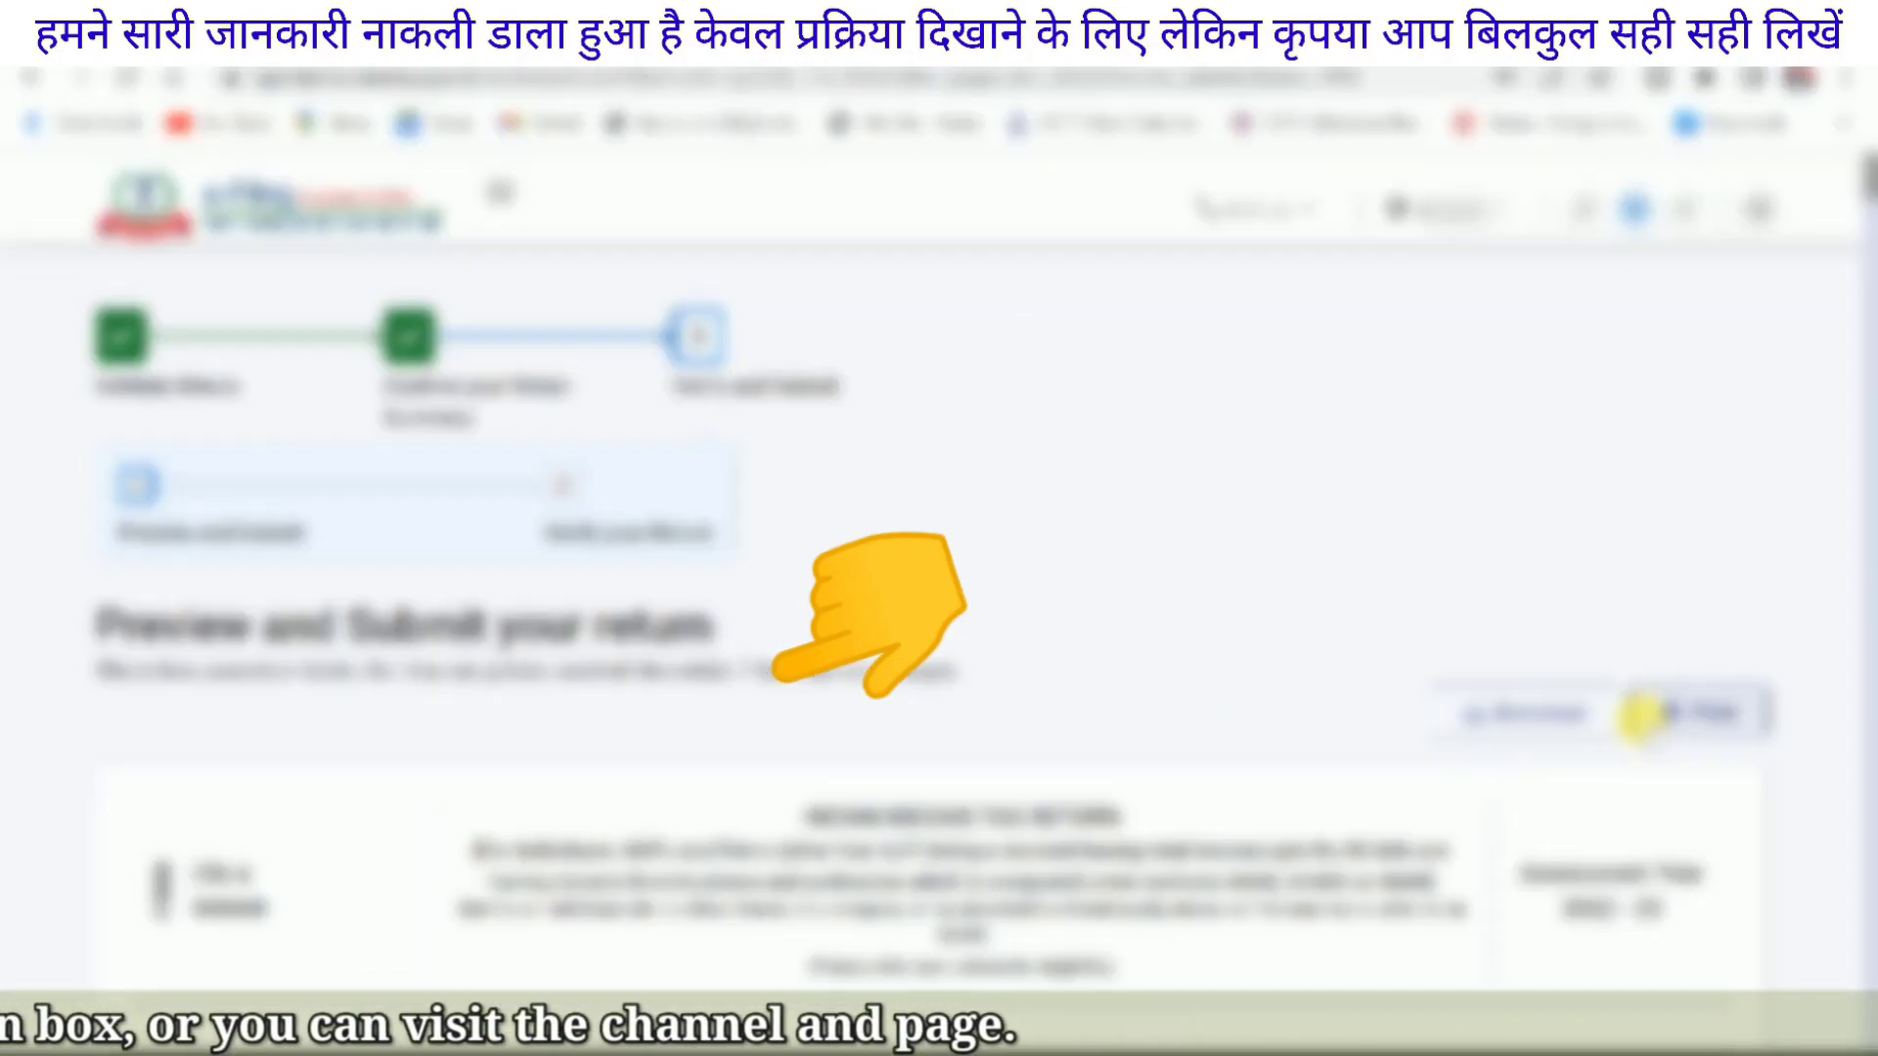
{"action": "scroll", "coordinate": [1101, 689], "scroll_direction": "down", "scroll_amount": 5}
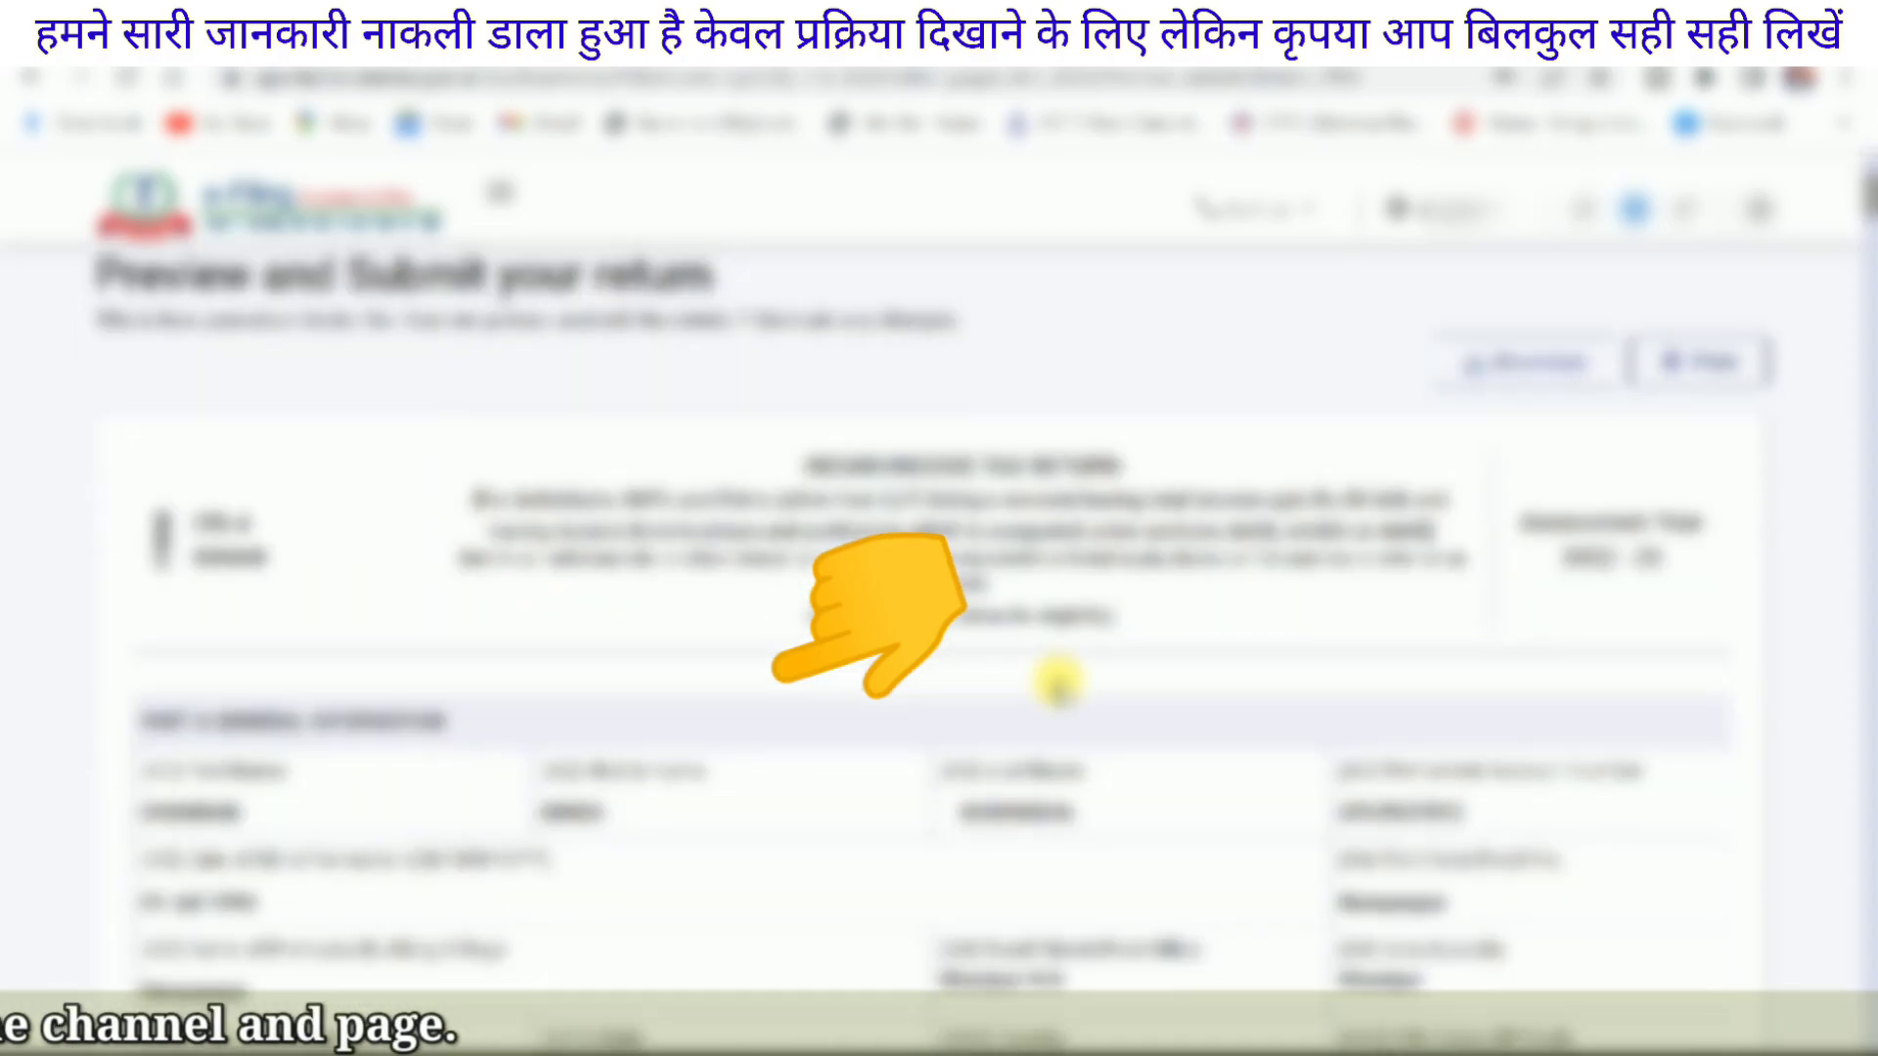
{"action": "scroll", "coordinate": [1056, 679], "scroll_direction": "down", "scroll_amount": 4}
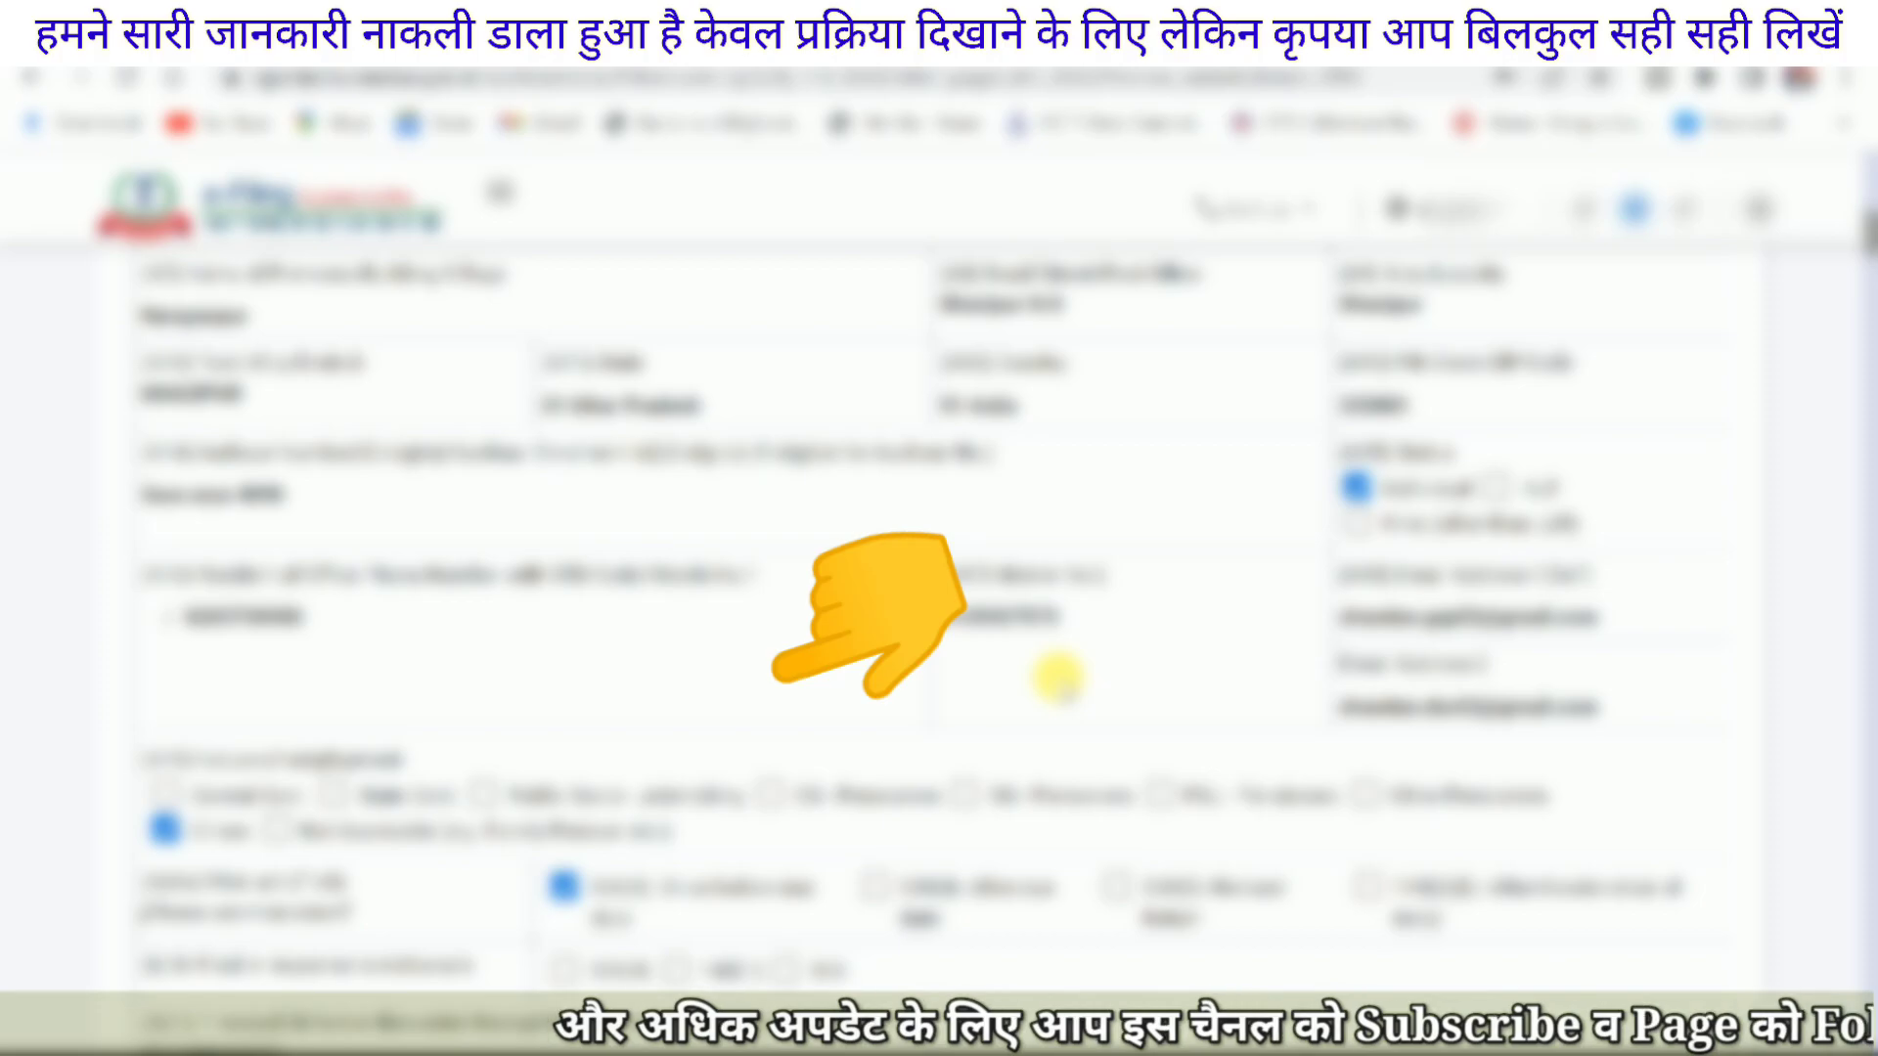
{"action": "scroll", "coordinate": [1056, 677], "scroll_direction": "down", "scroll_amount": 6}
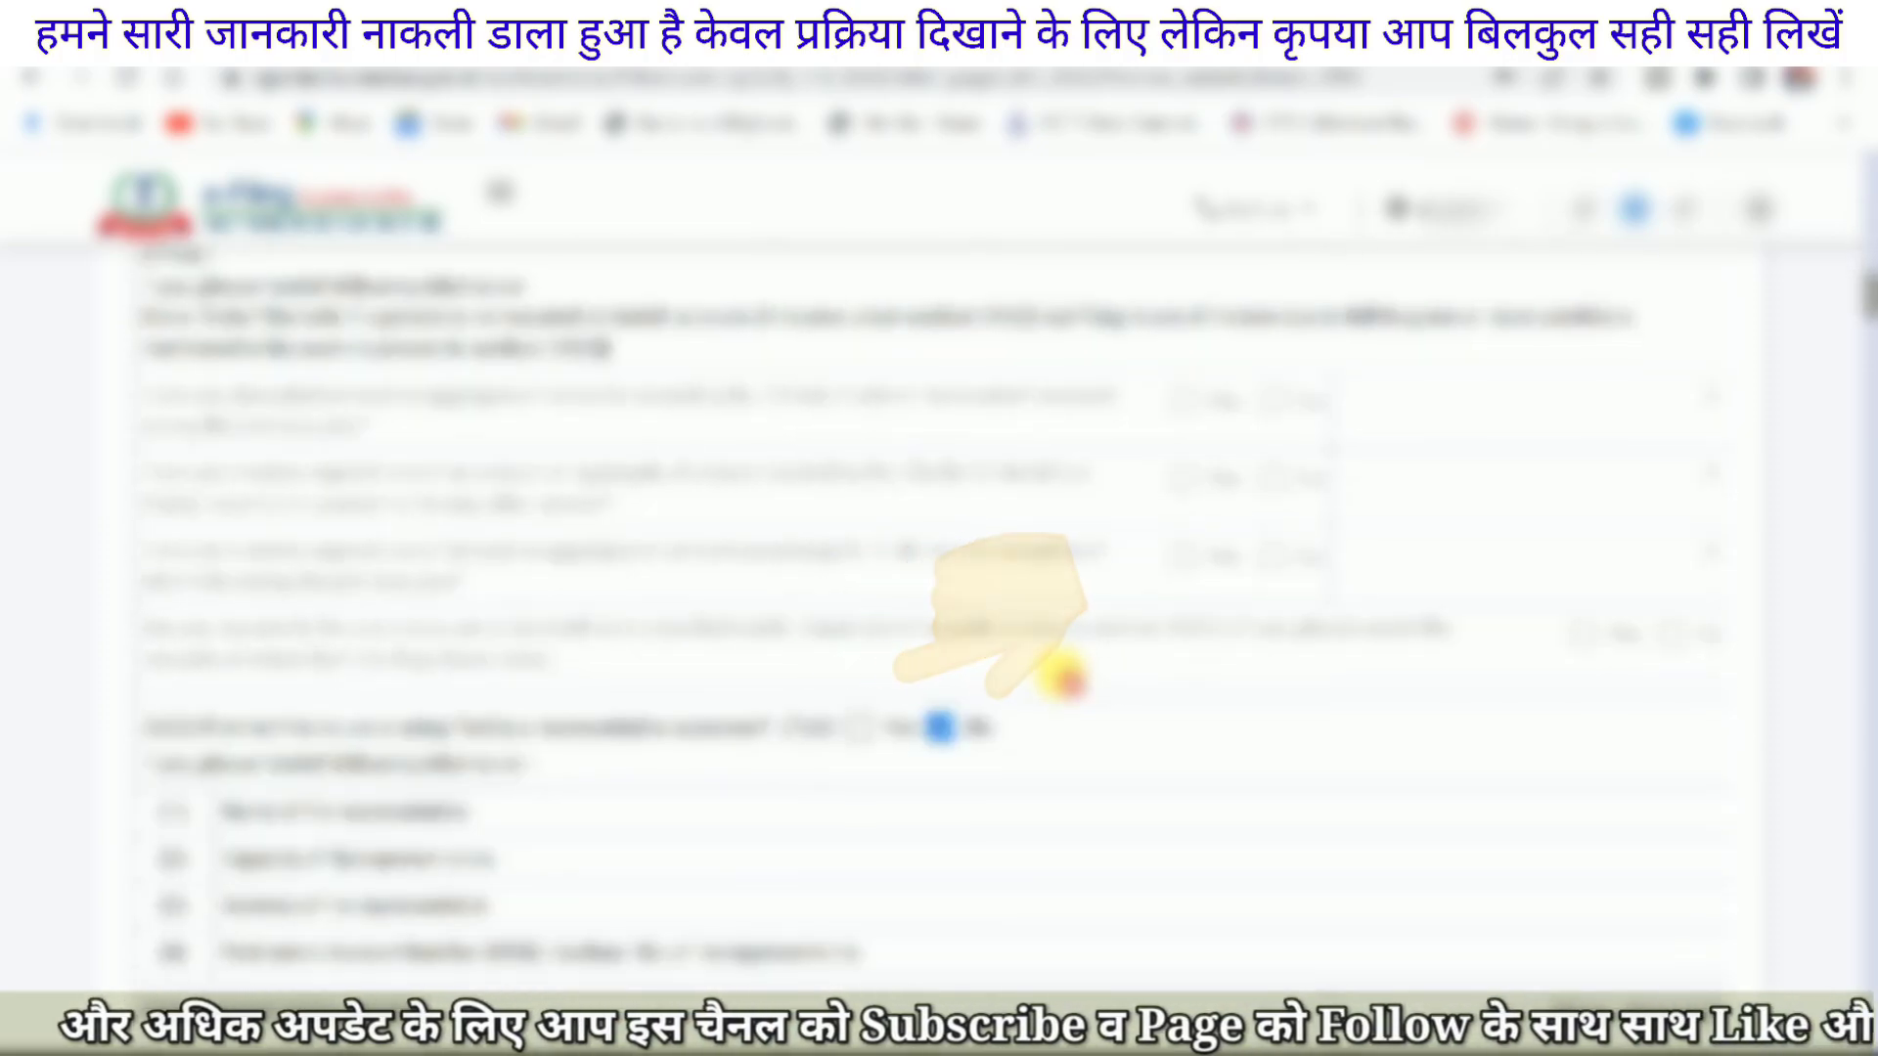
{"action": "scroll", "coordinate": [1062, 672], "scroll_direction": "down", "scroll_amount": 10}
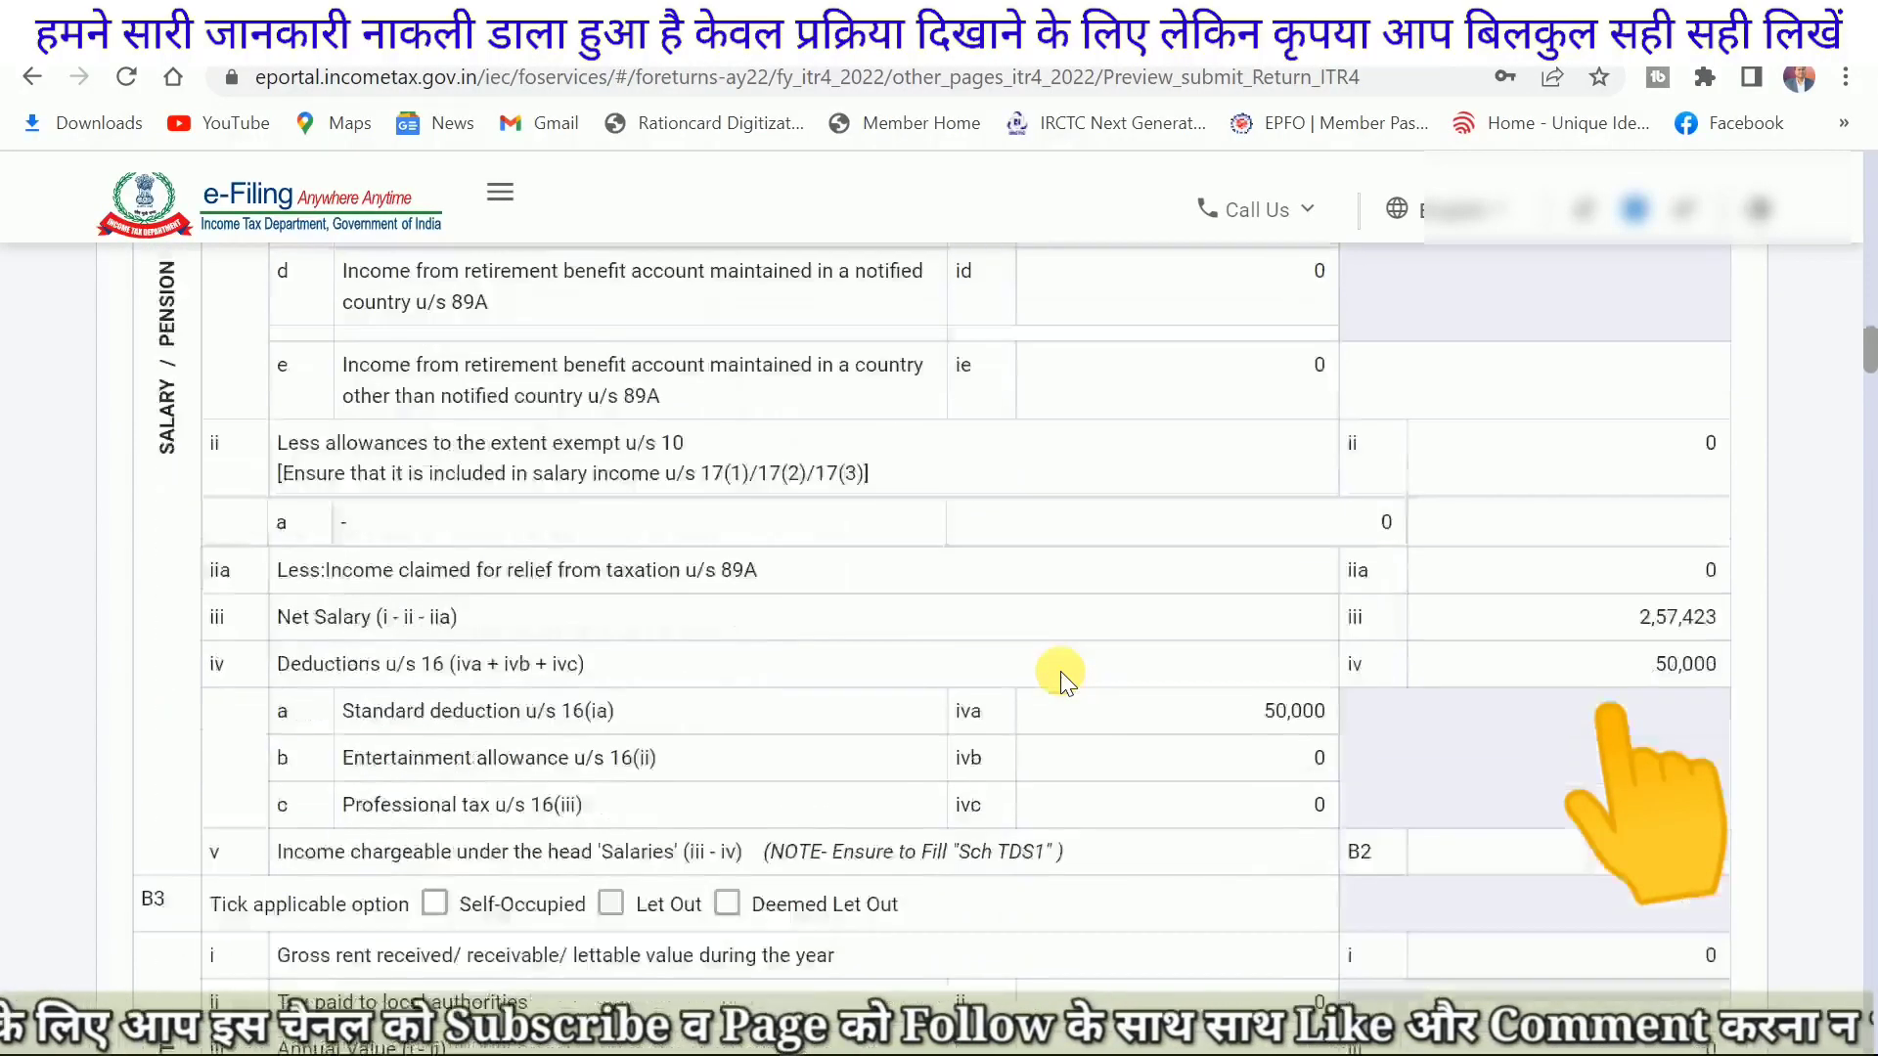
{"action": "scroll", "coordinate": [1060, 672], "scroll_direction": "down", "scroll_amount": 15}
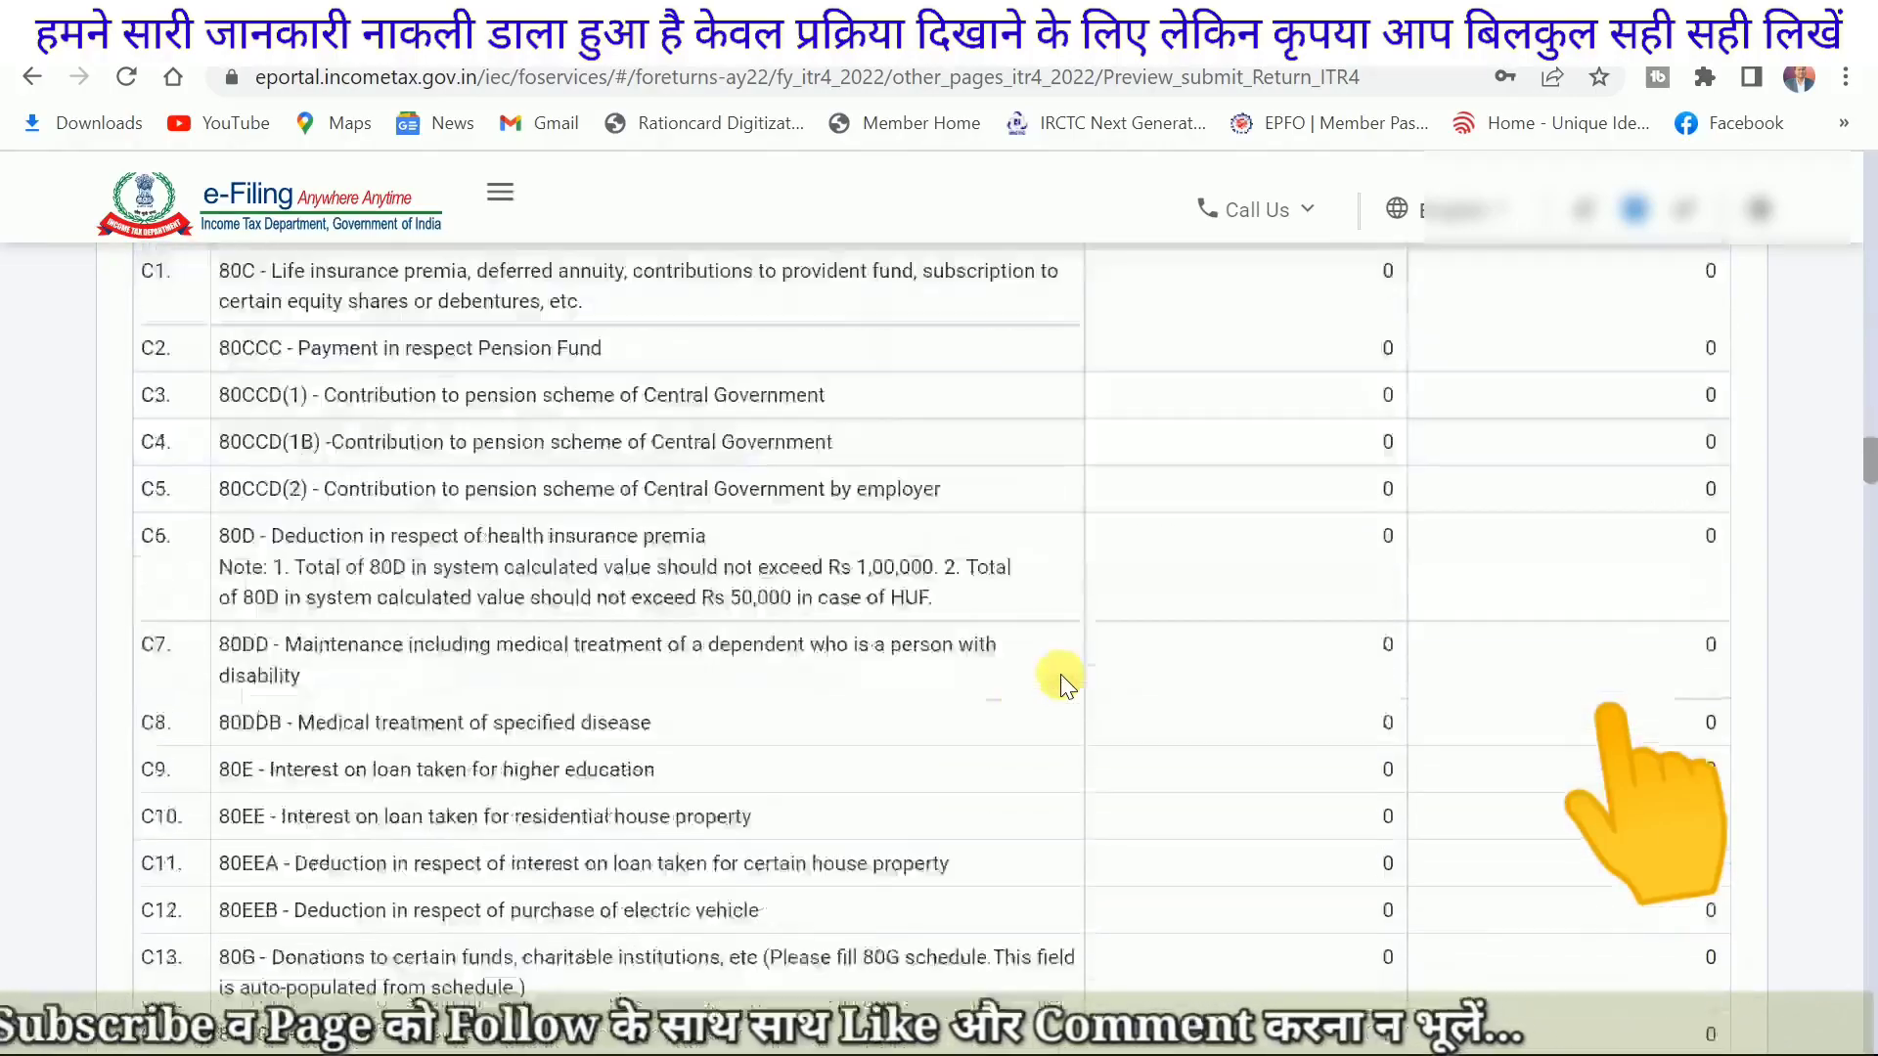
{"action": "scroll", "coordinate": [1060, 675], "scroll_direction": "down", "scroll_amount": 15}
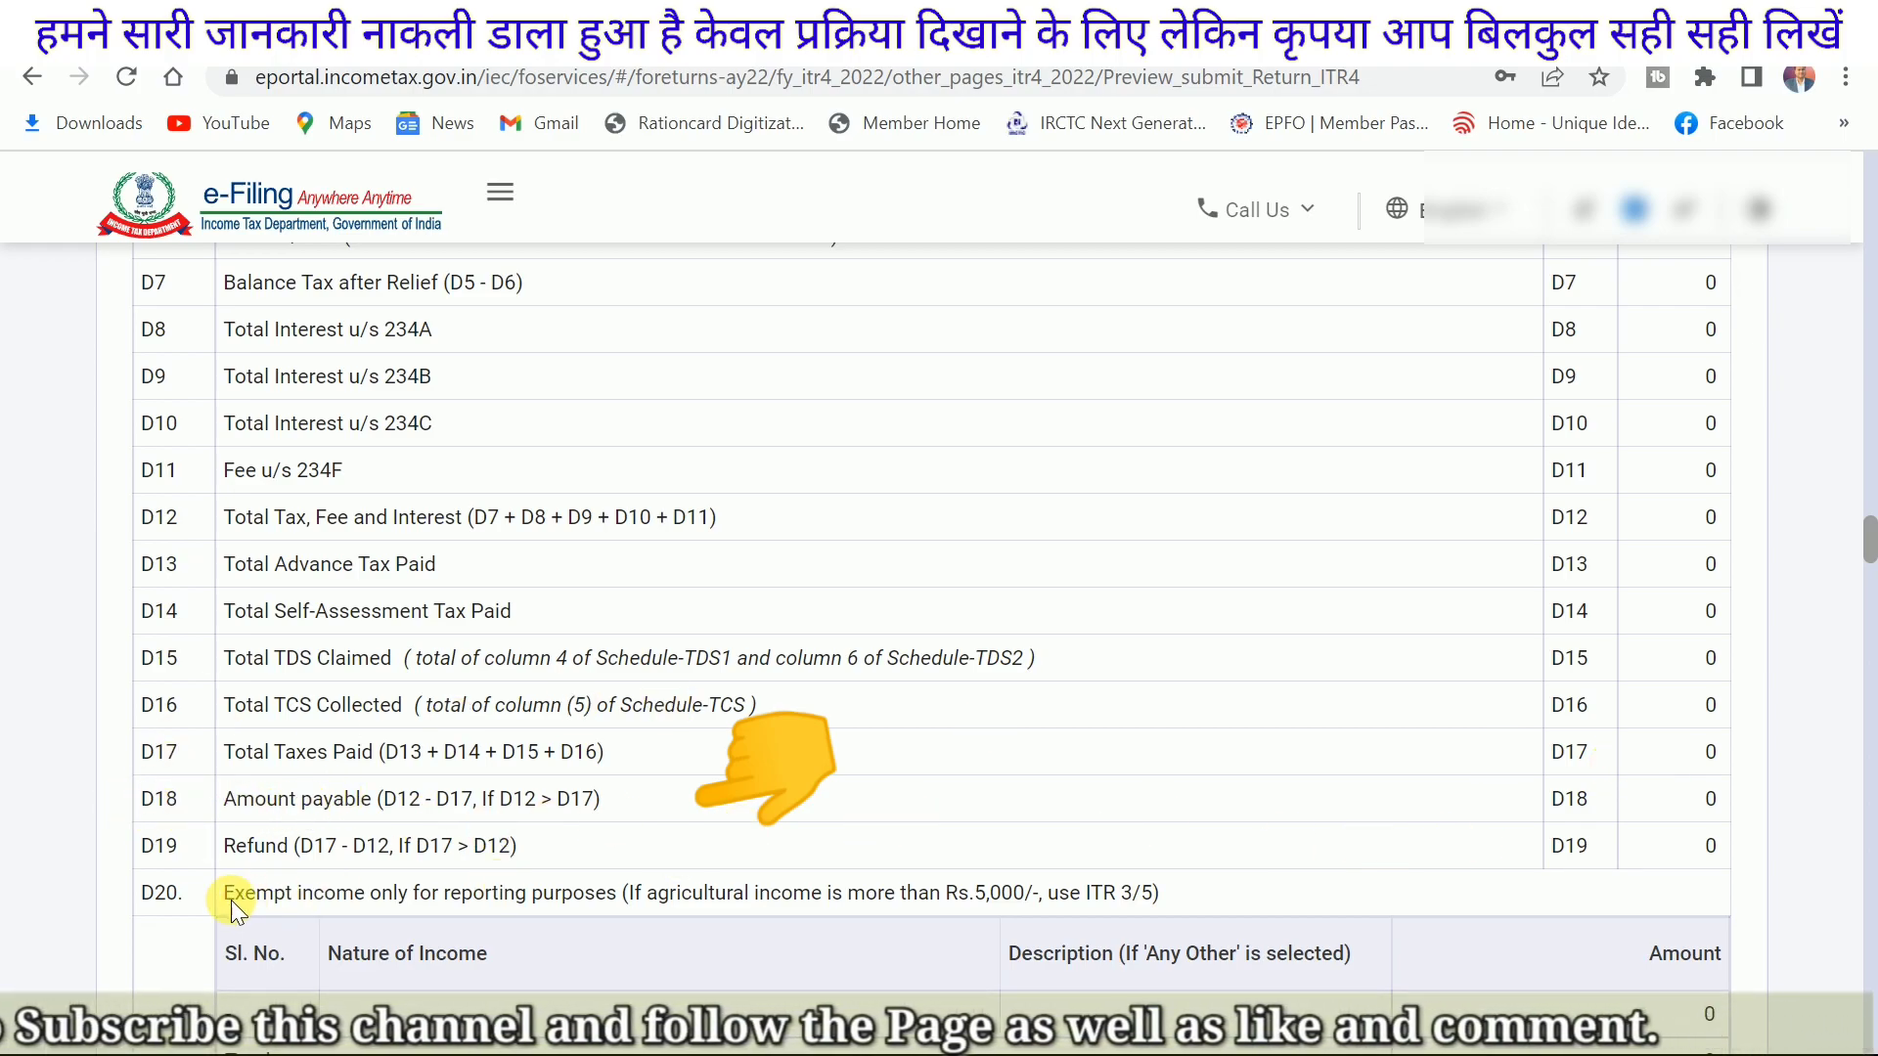
{"action": "left_click_drag", "start_coordinate": [225, 852], "coordinate": [379, 854]}
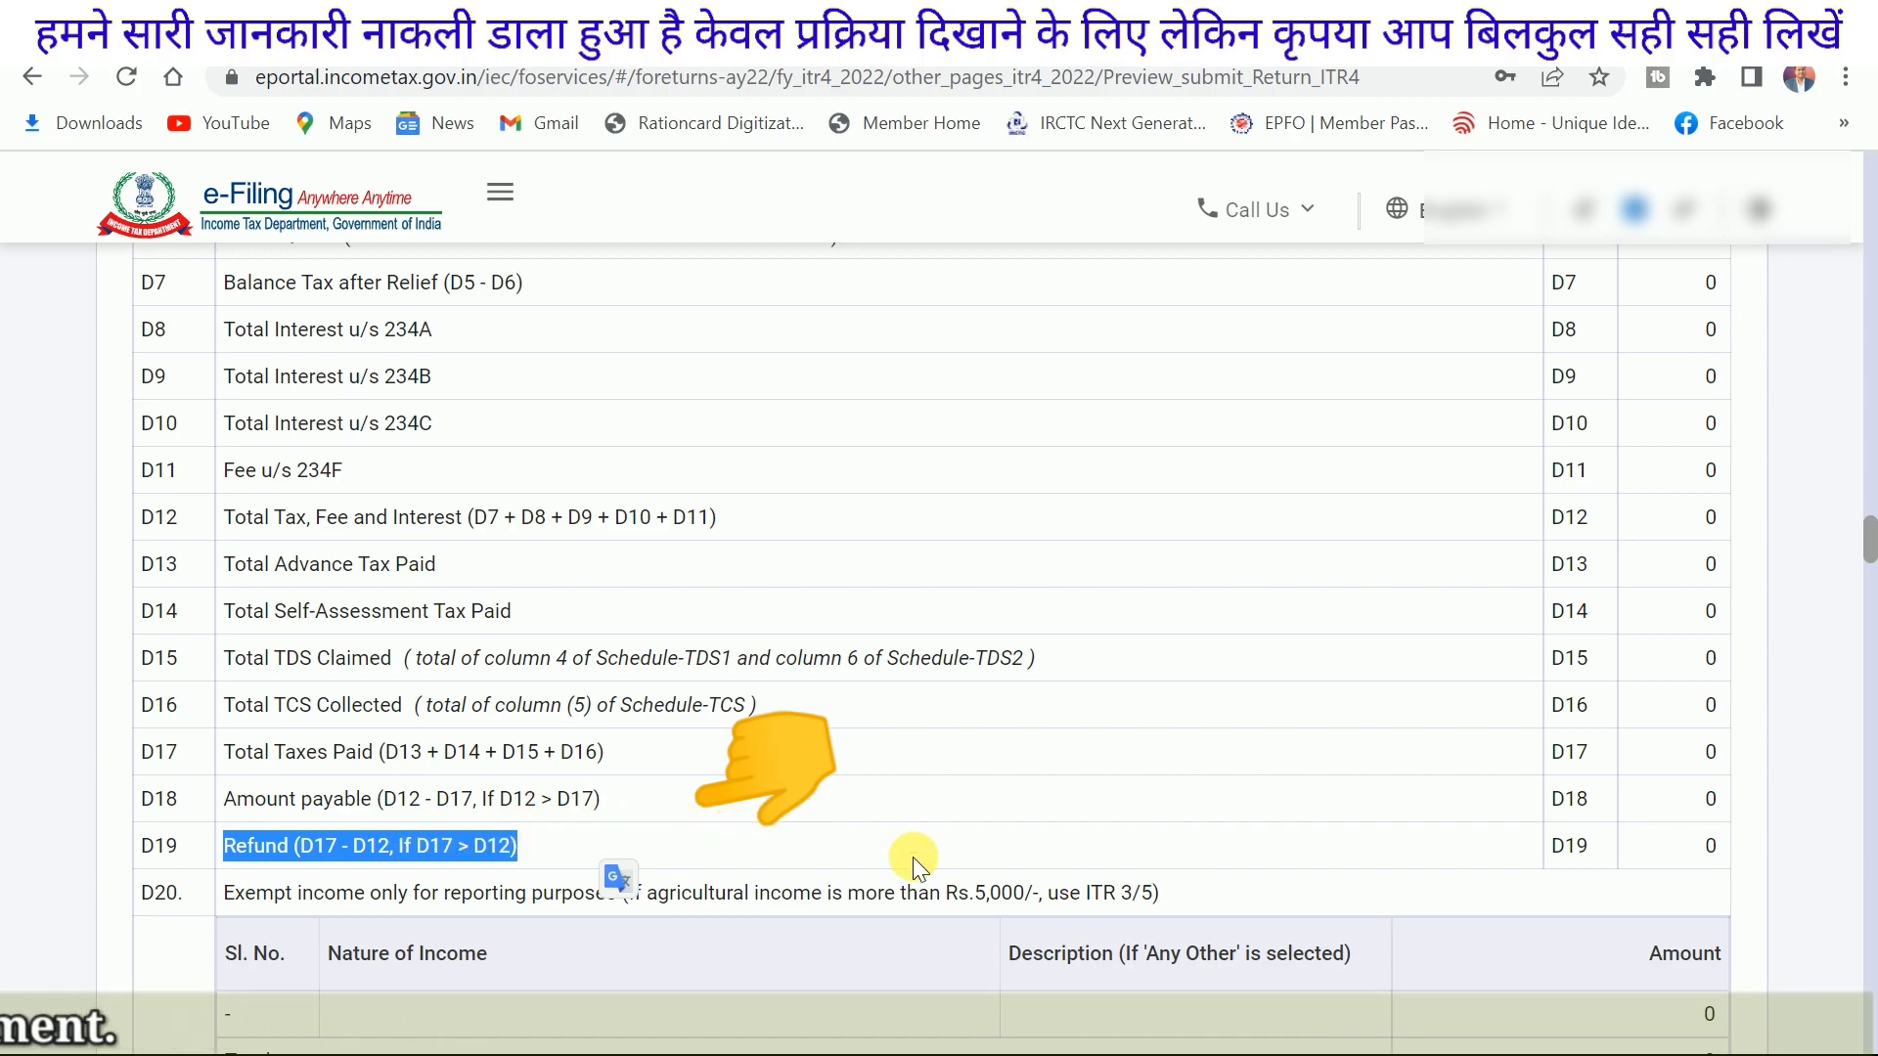
{"action": "left_click", "coordinate": [1706, 848]}
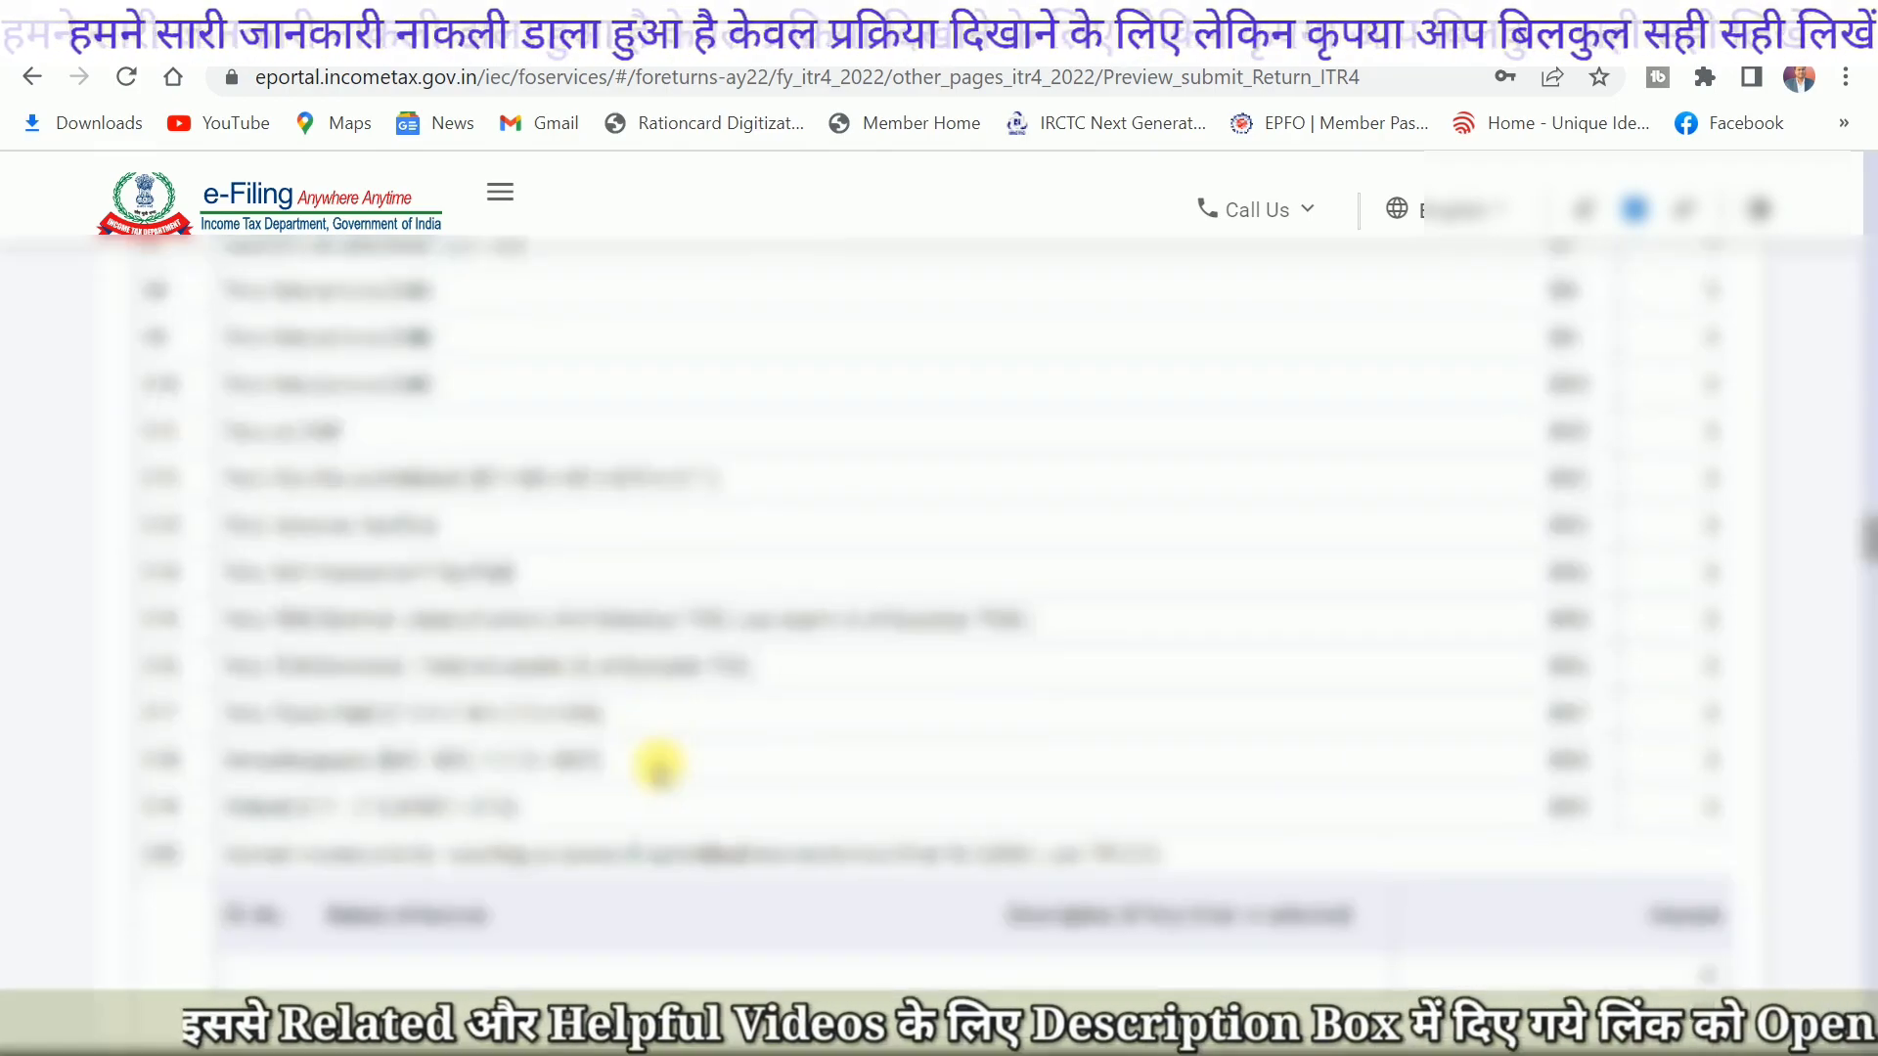
Step: Review the bank account, business income, tax payment and verification parts of the return preview, and proceed to validation
{"action": "scroll", "coordinate": [656, 761], "scroll_direction": "down", "scroll_amount": 5}
{"action": "scroll", "coordinate": [651, 756], "scroll_direction": "down", "scroll_amount": 6}
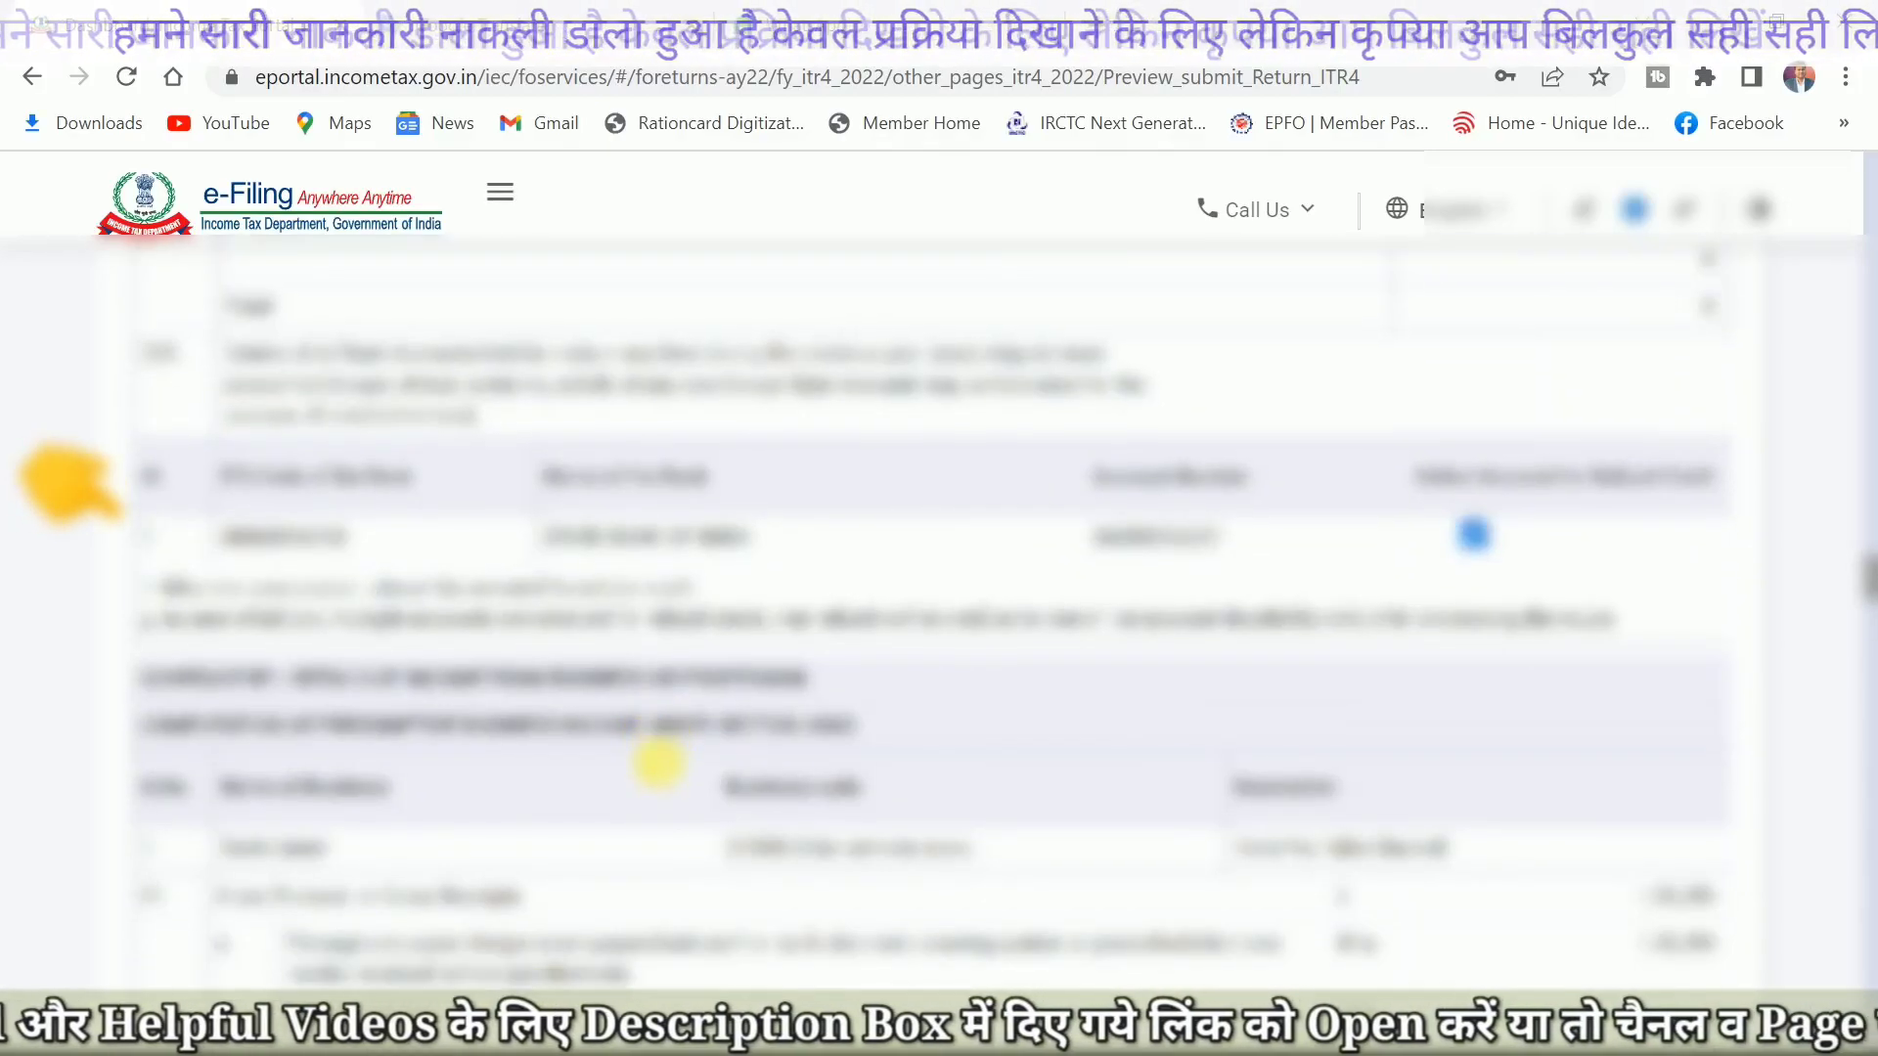
{"action": "scroll", "coordinate": [647, 751], "scroll_direction": "down", "scroll_amount": 10}
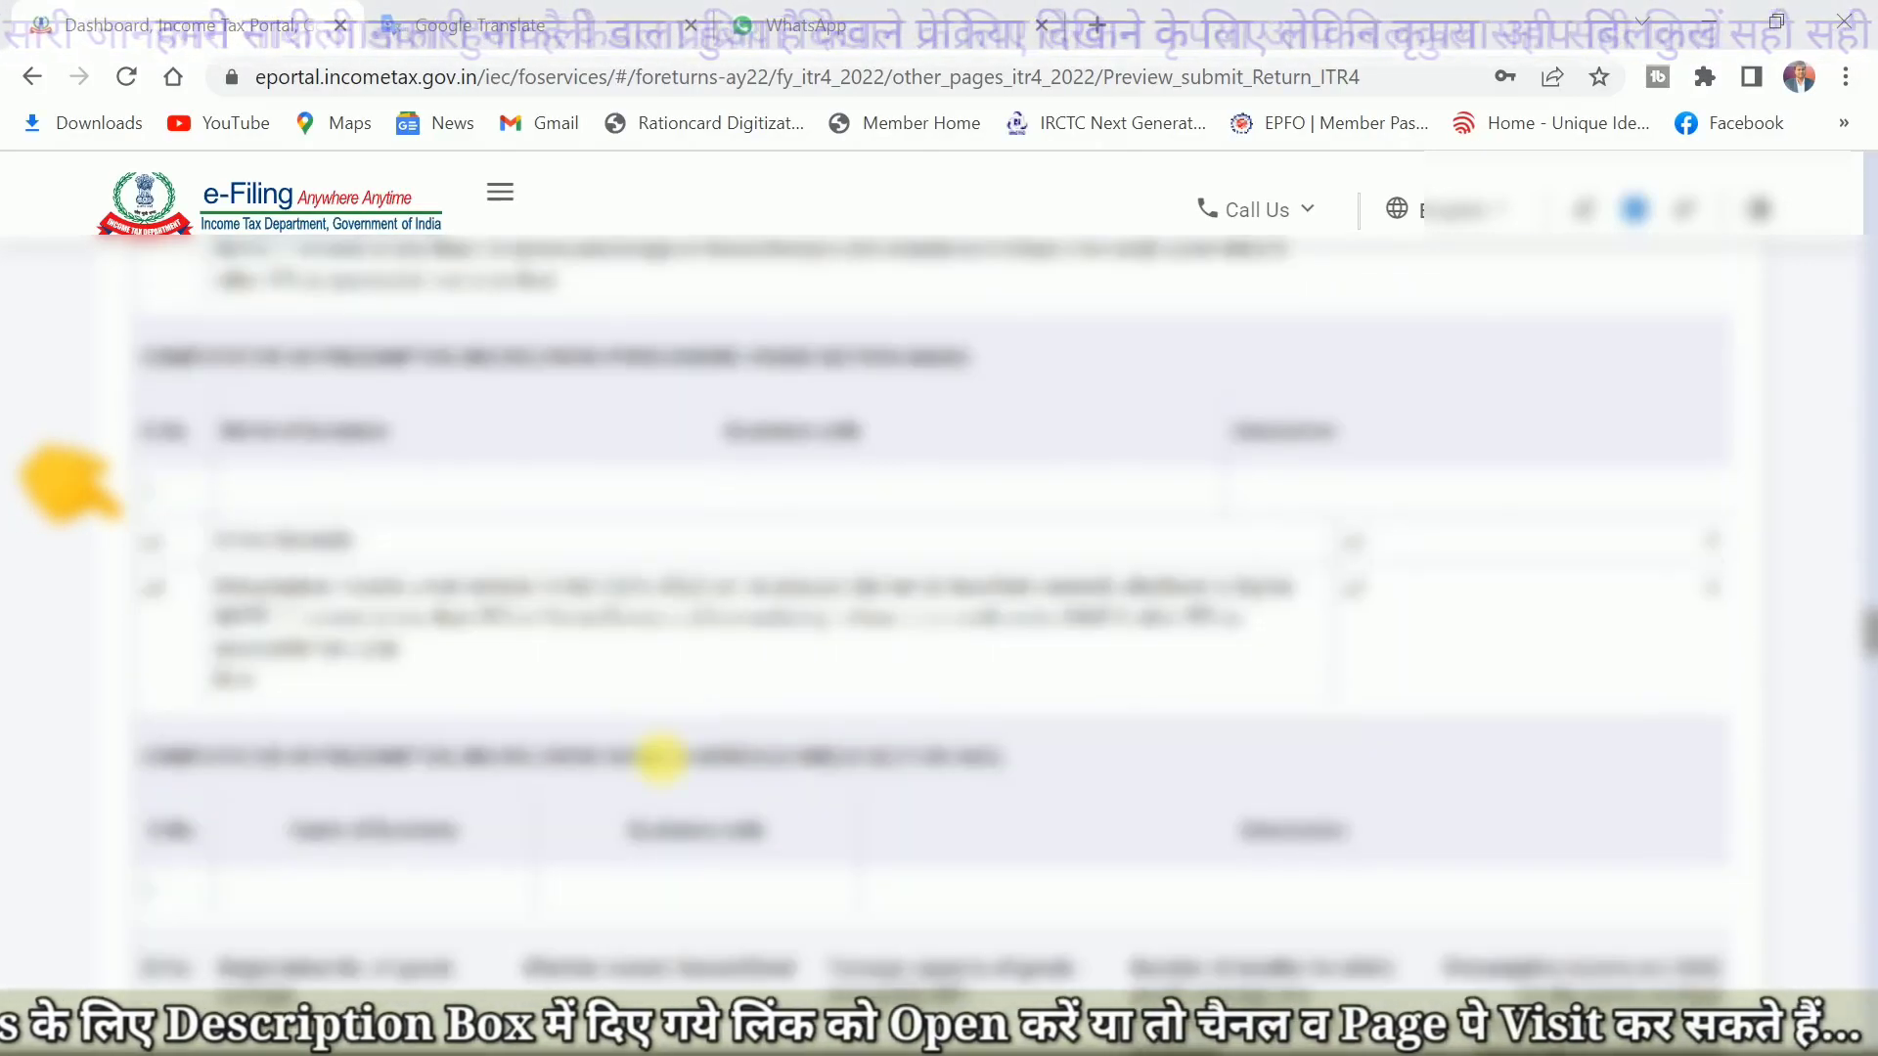
{"action": "scroll", "coordinate": [660, 753], "scroll_direction": "down", "scroll_amount": 8}
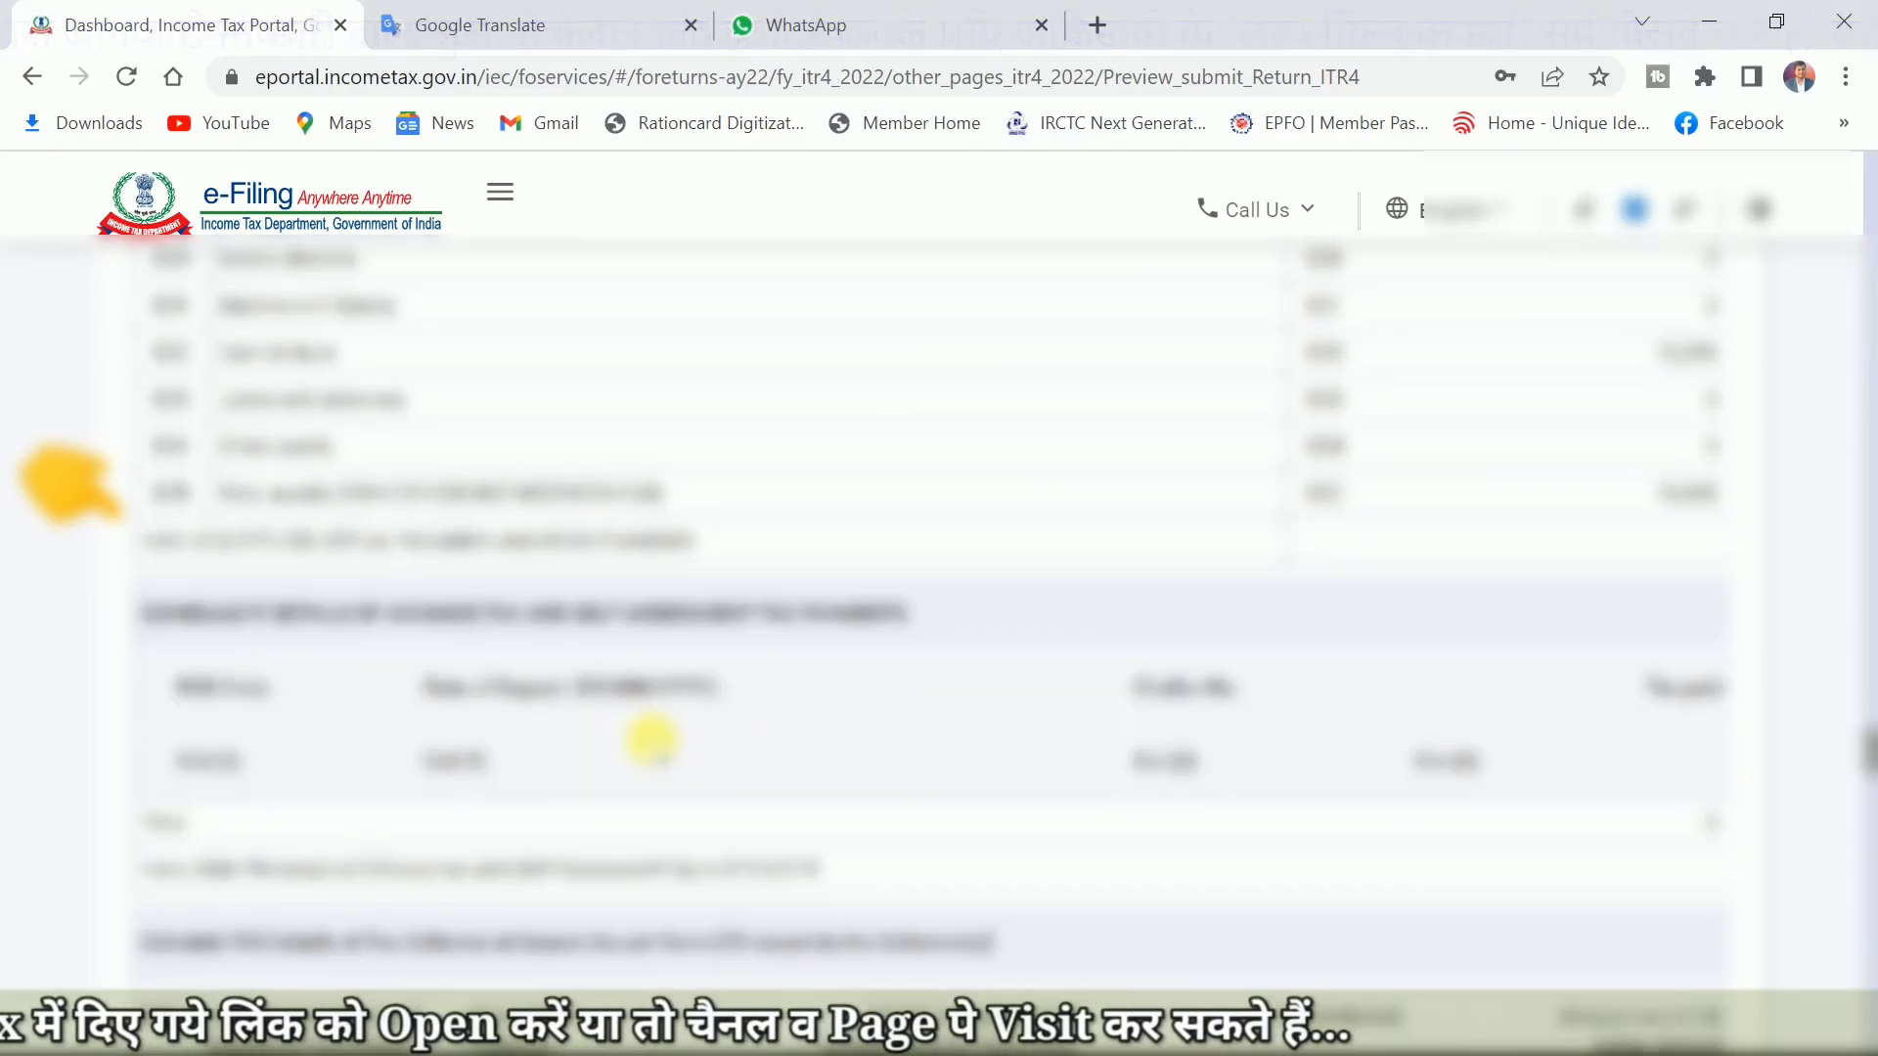
{"action": "scroll", "coordinate": [650, 741], "scroll_direction": "down", "scroll_amount": 12}
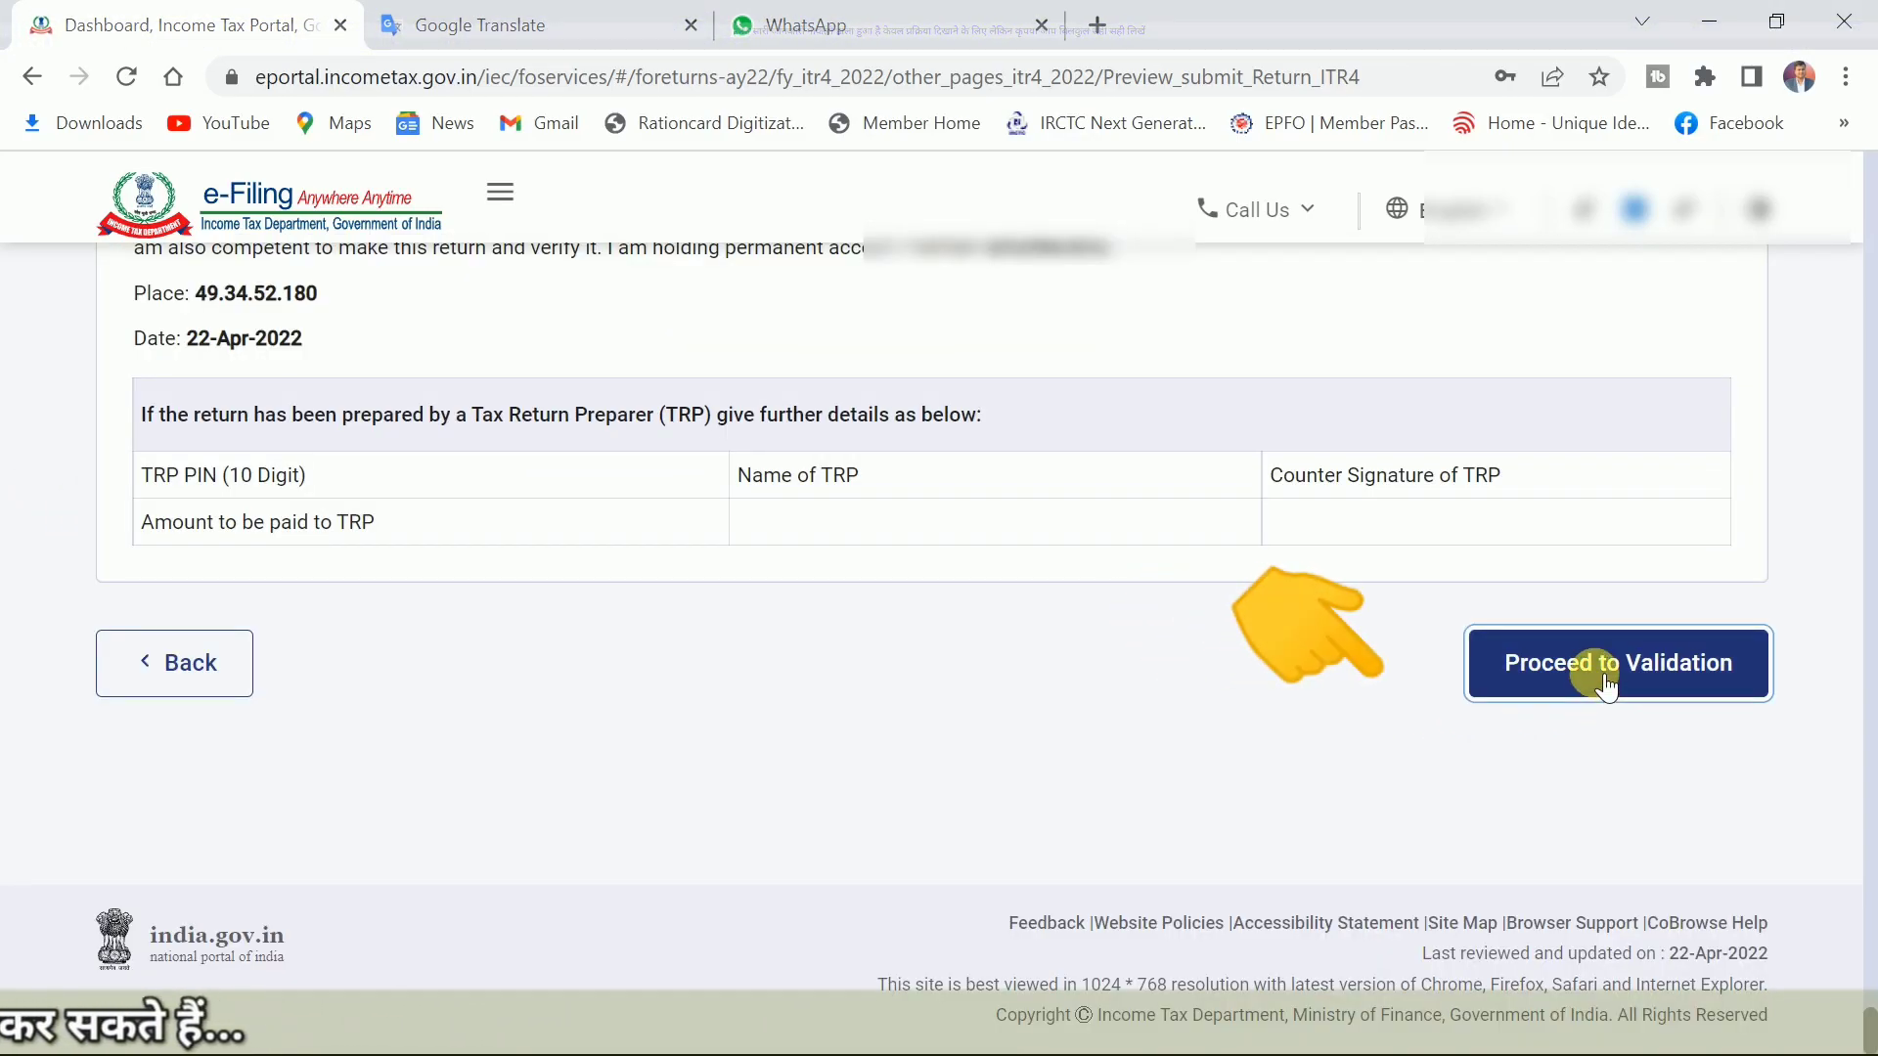
{"action": "scroll", "coordinate": [1592, 670], "scroll_direction": "up", "scroll_amount": 1}
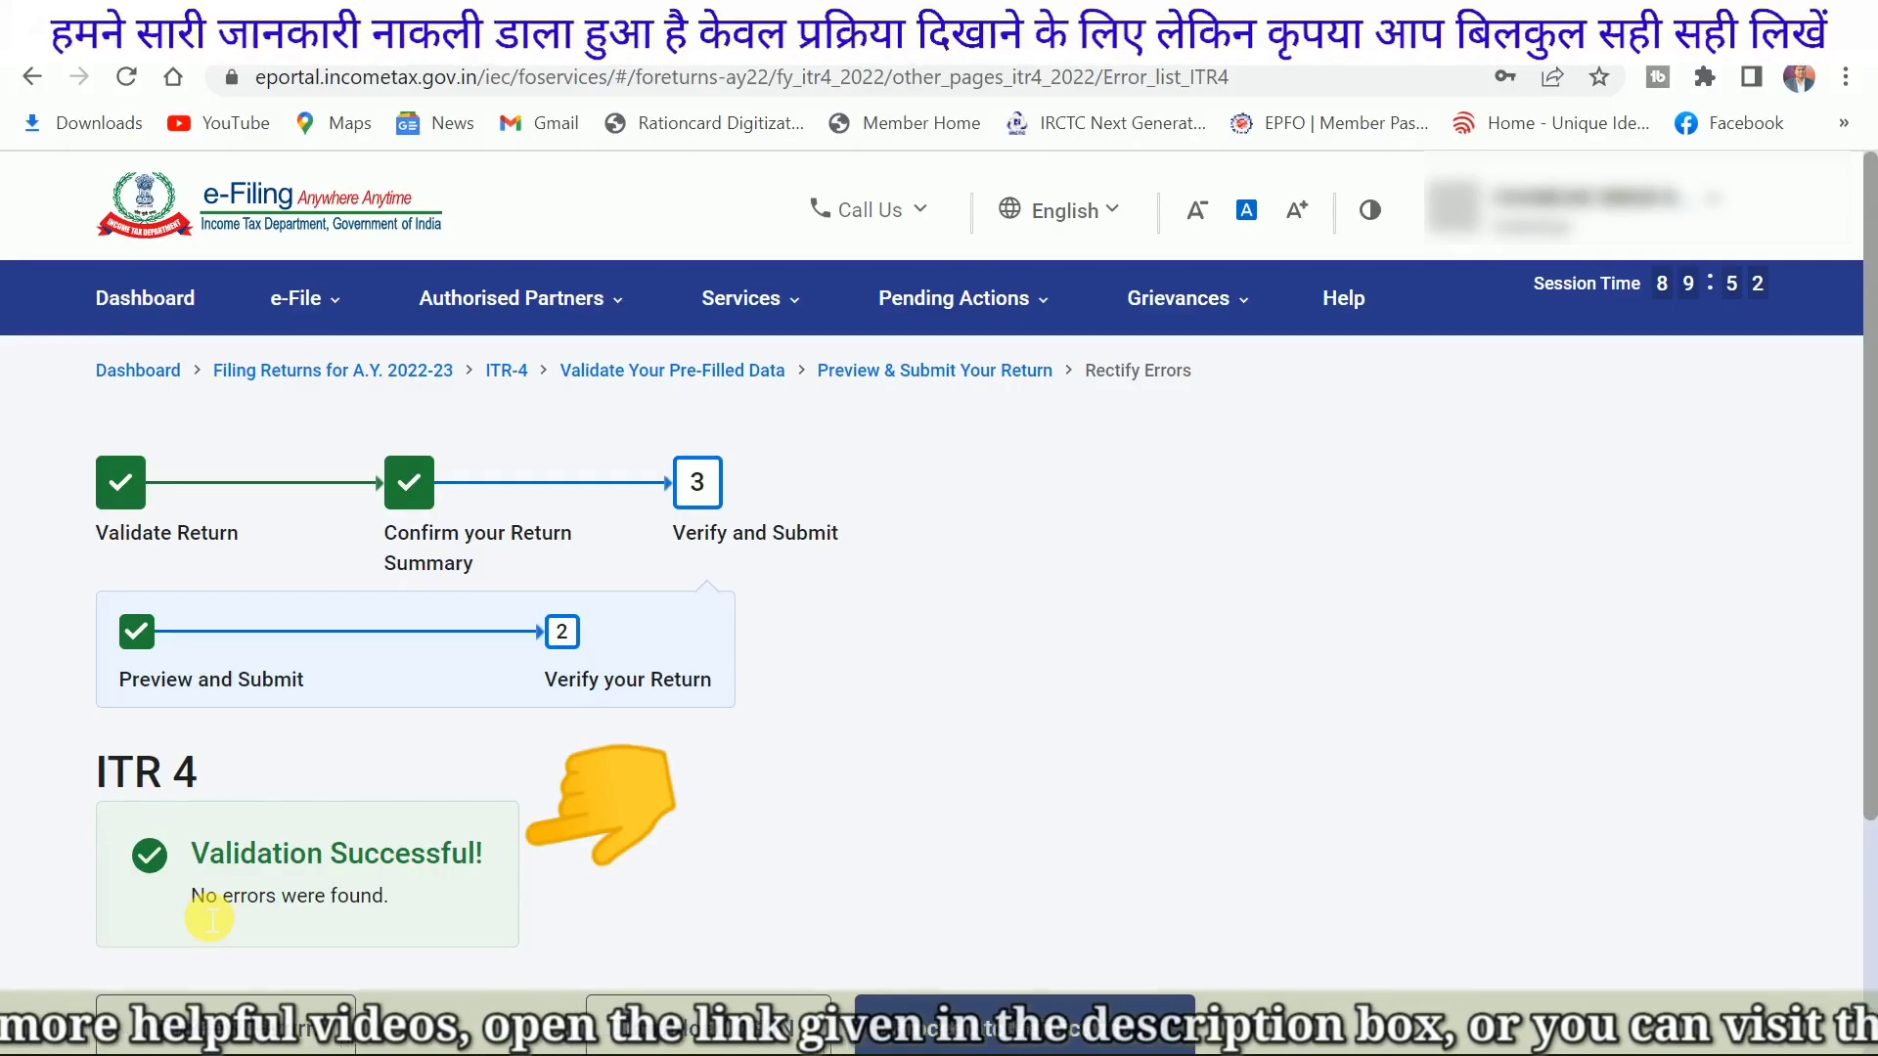
Step: Check the ITR-4 validation result for errors and proceed to verification of the return
{"action": "left_click_drag", "start_coordinate": [192, 898], "coordinate": [404, 912]}
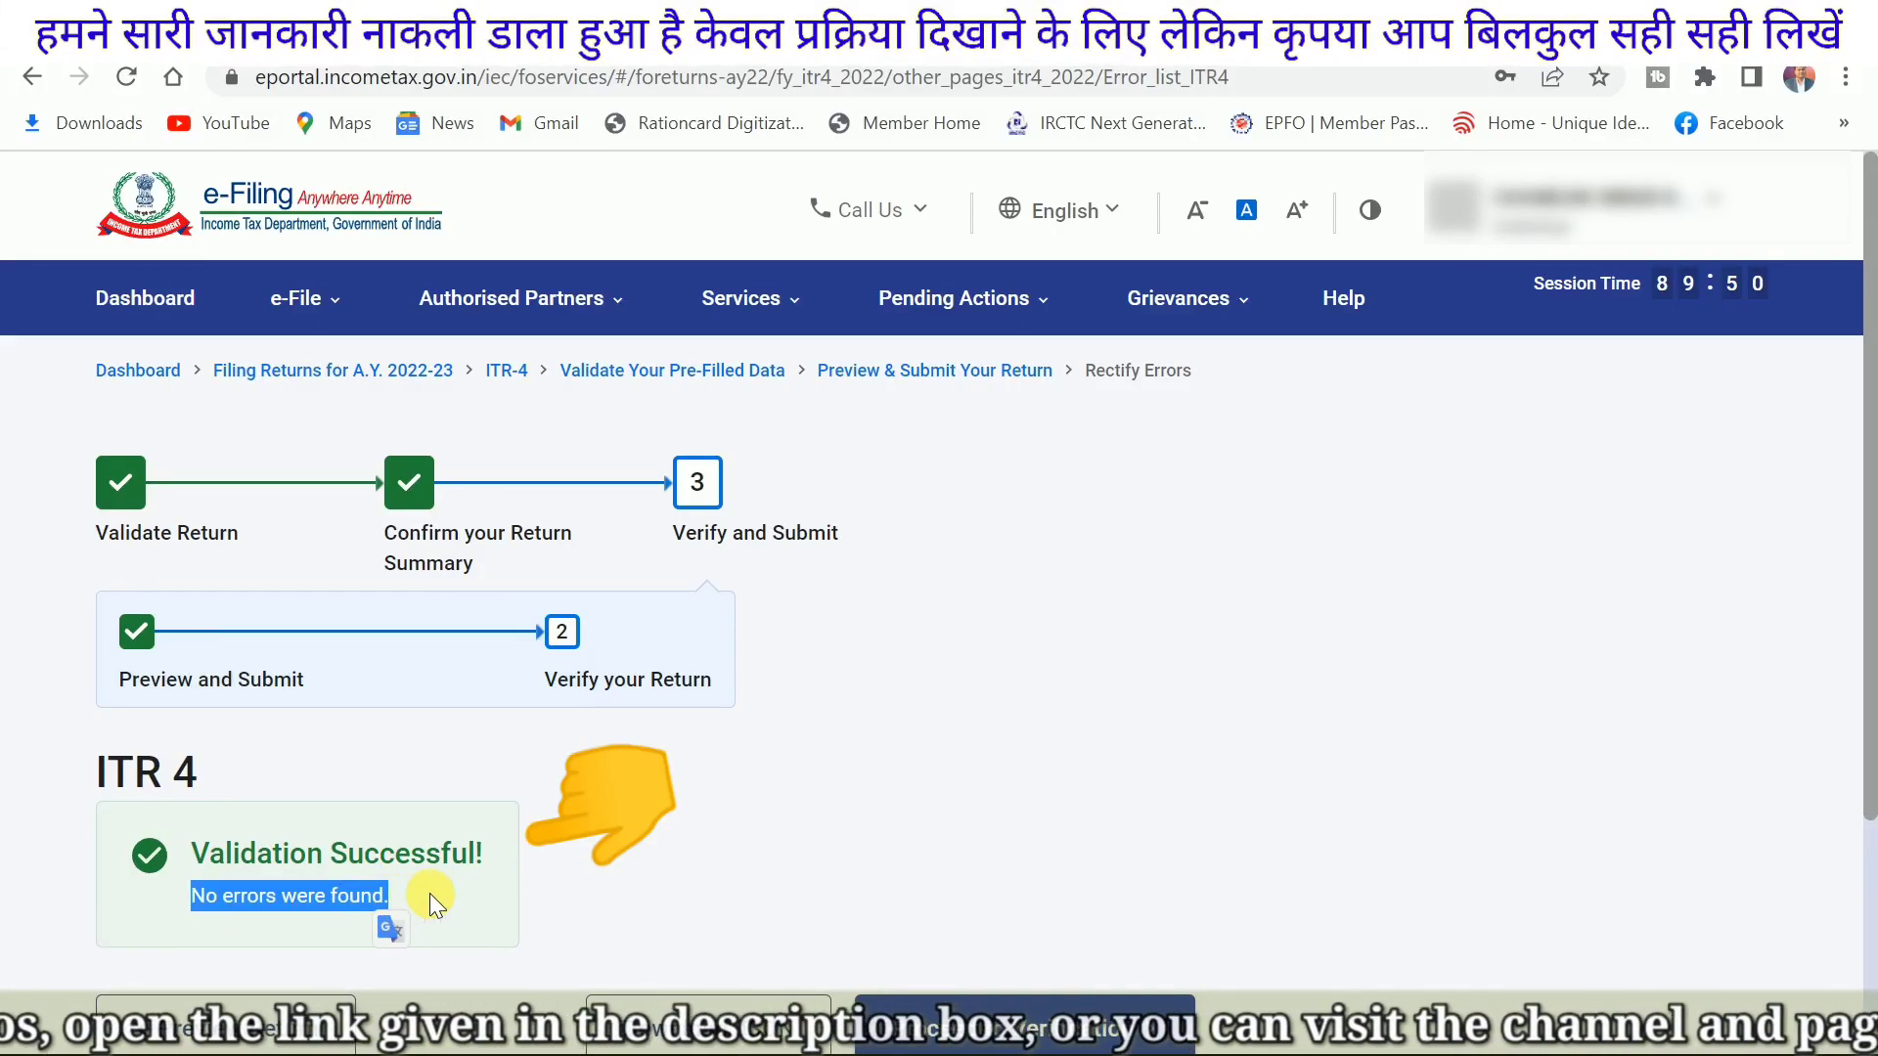
{"action": "left_click", "coordinate": [436, 882]}
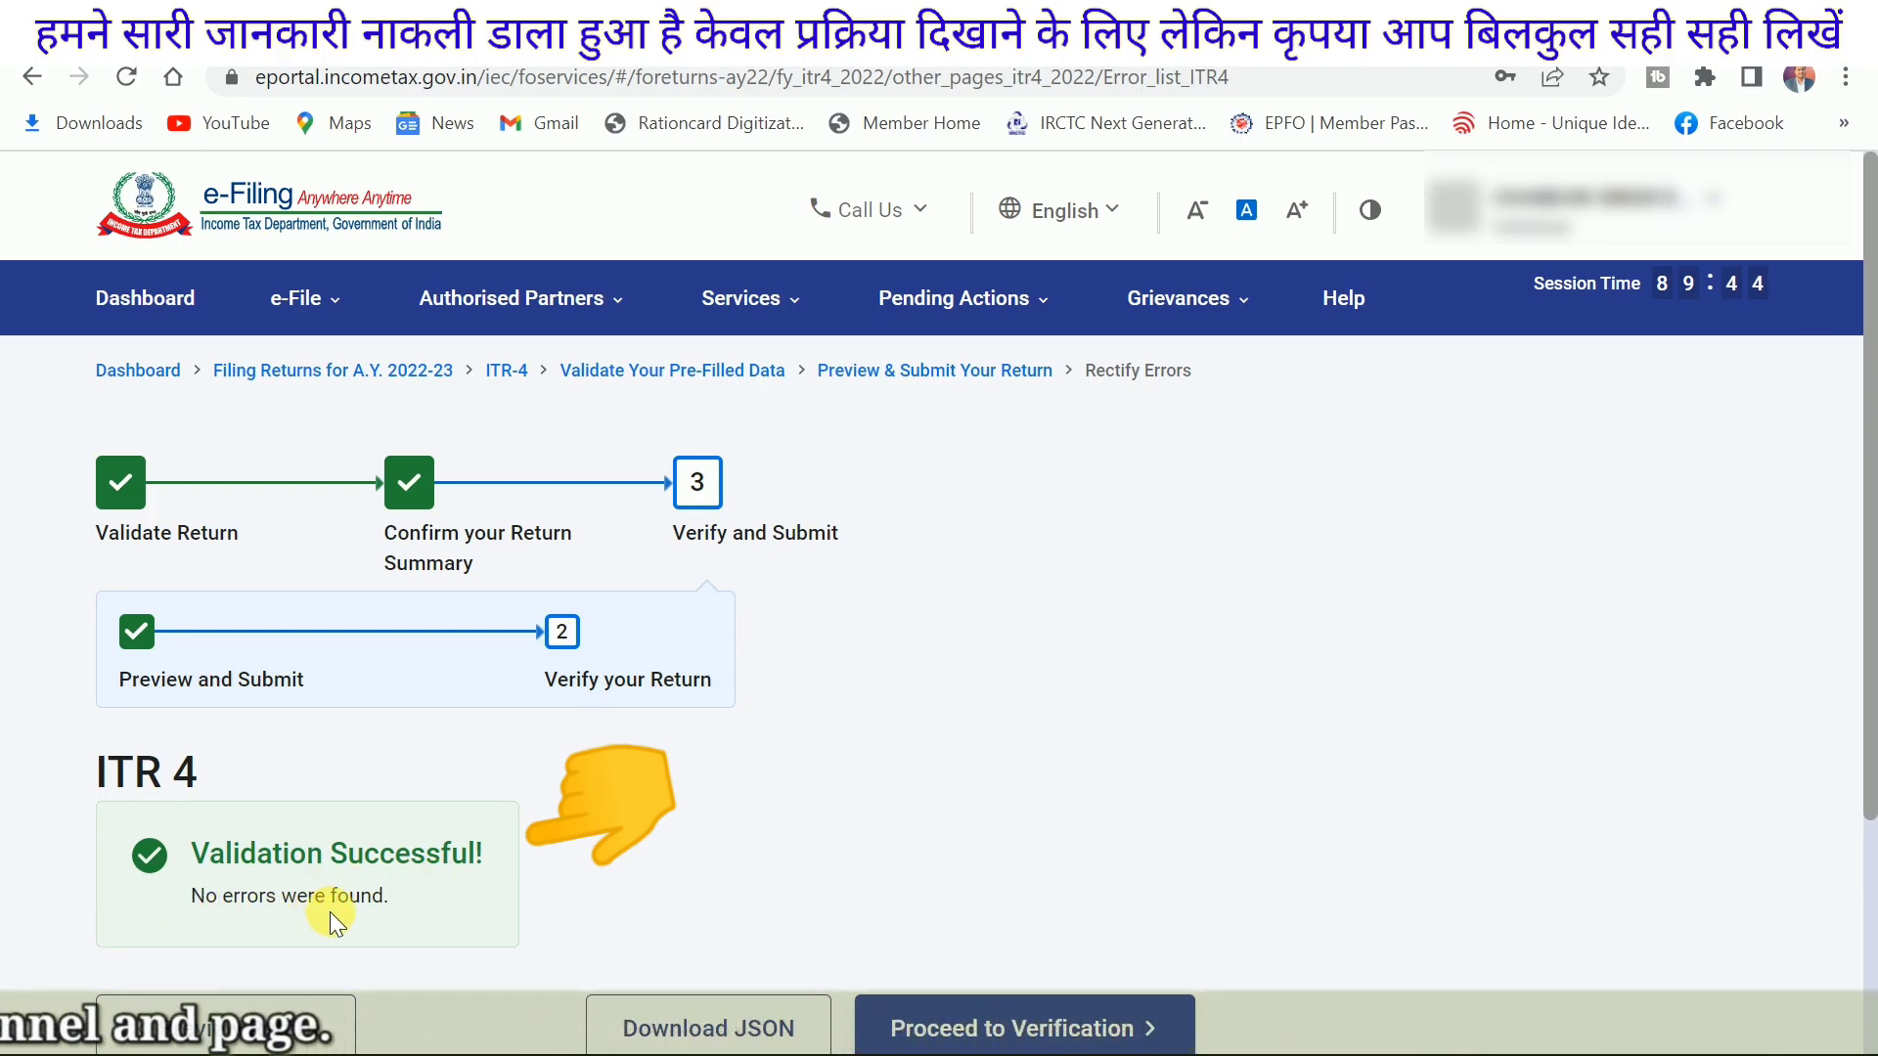
{"action": "scroll", "coordinate": [414, 823], "scroll_direction": "down", "scroll_amount": 3}
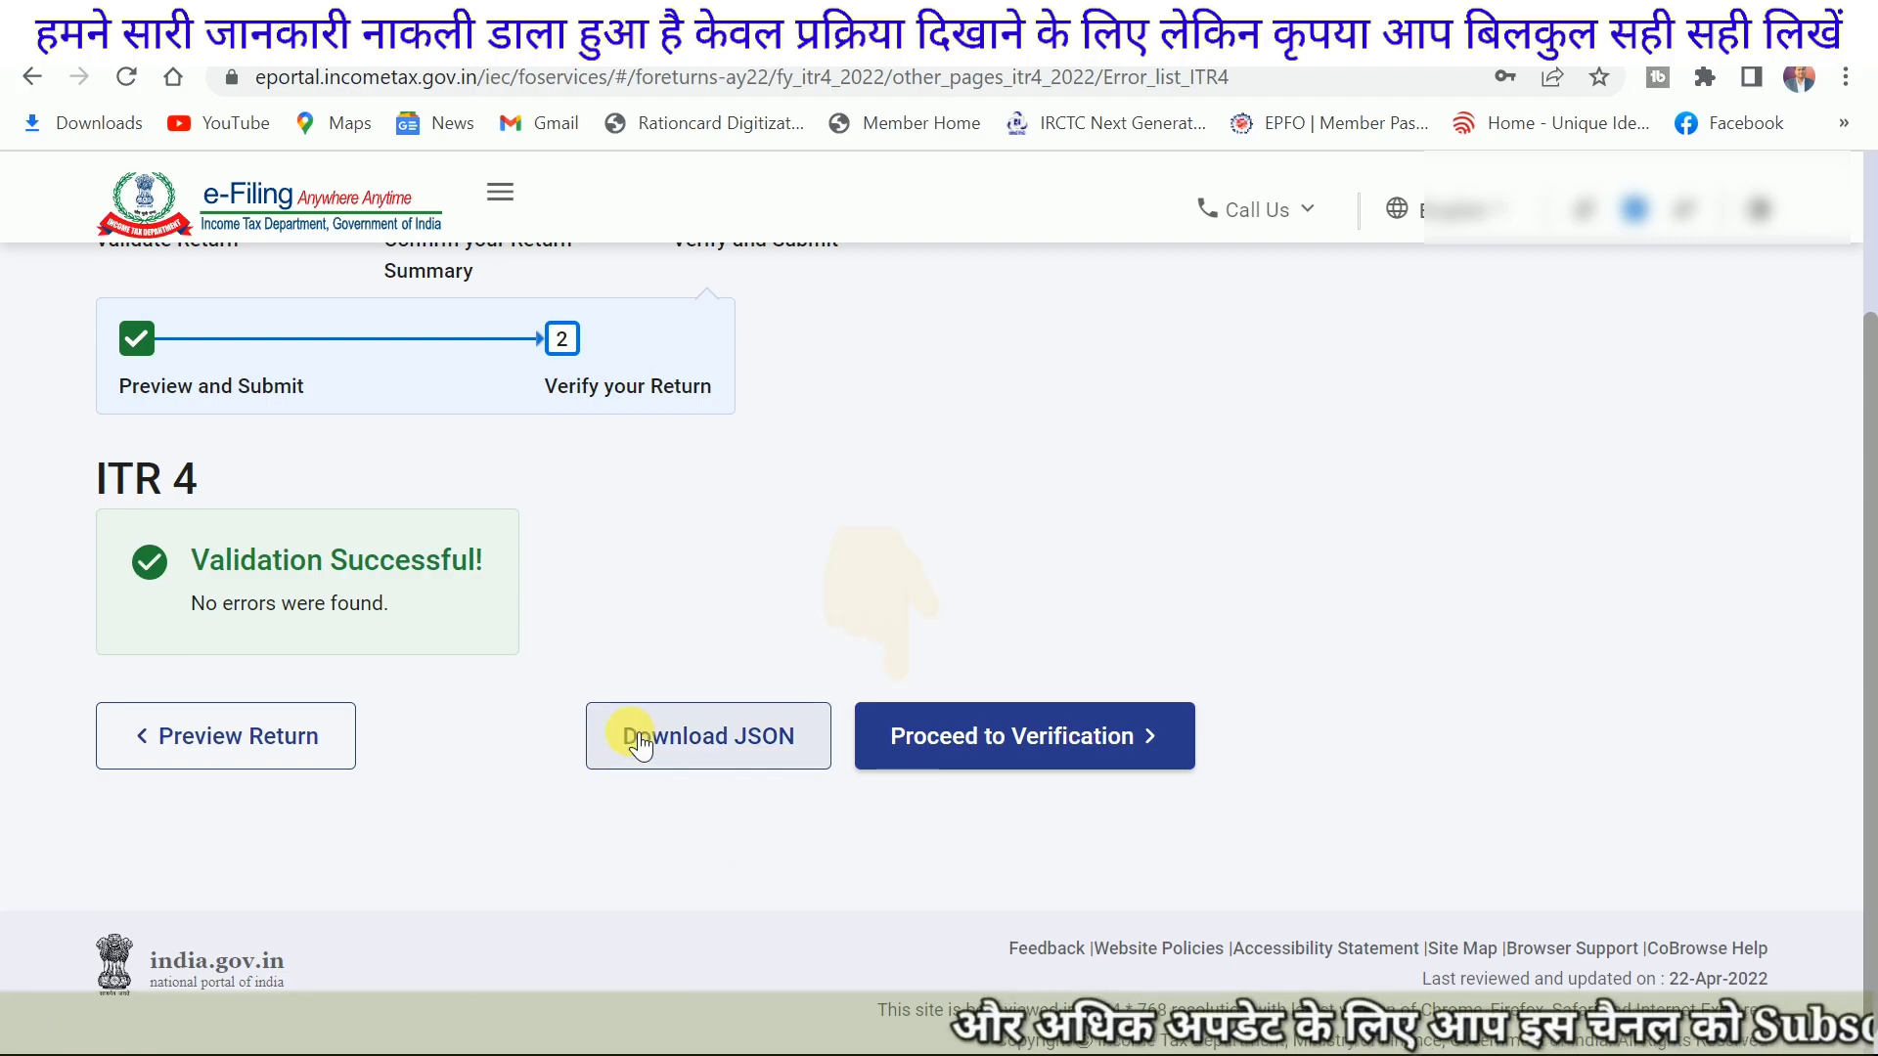
{"action": "left_click", "coordinate": [1051, 767]}
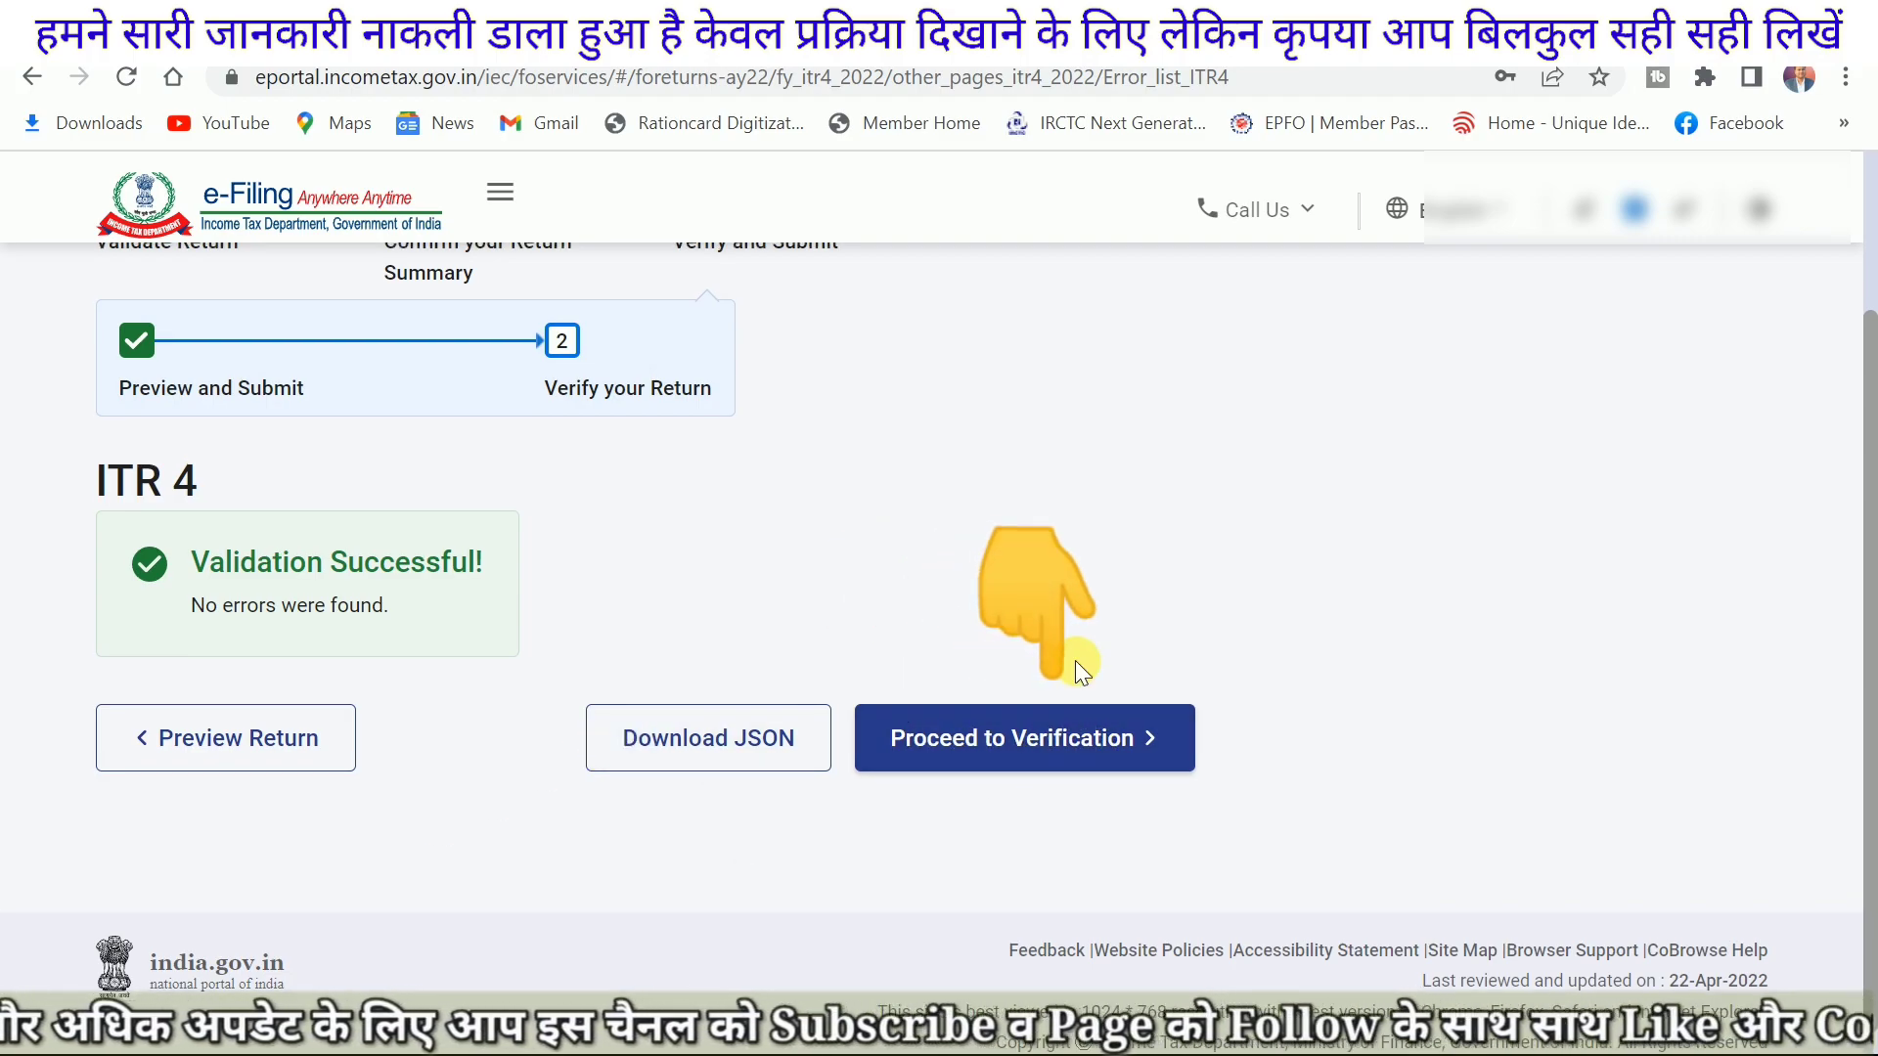
{"action": "scroll", "coordinate": [1011, 828], "scroll_direction": "down", "scroll_amount": 2}
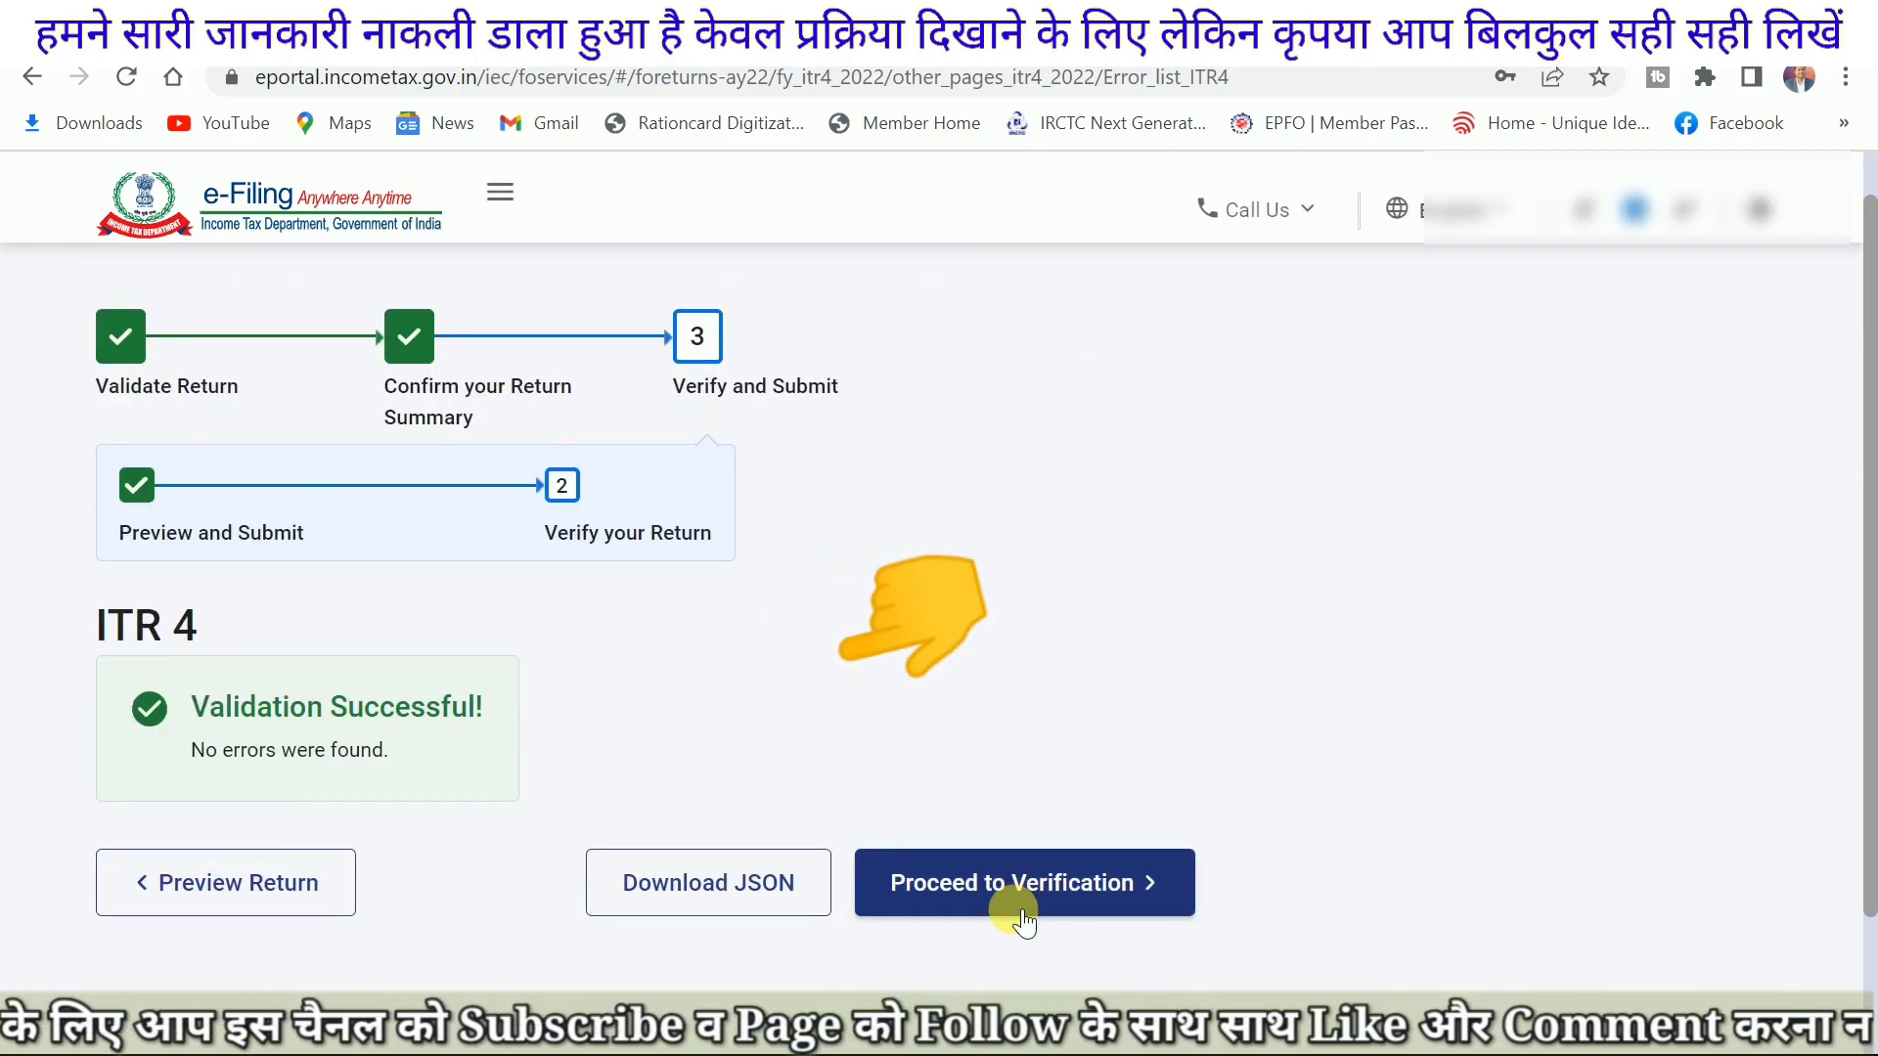
{"action": "left_click", "coordinate": [953, 885]}
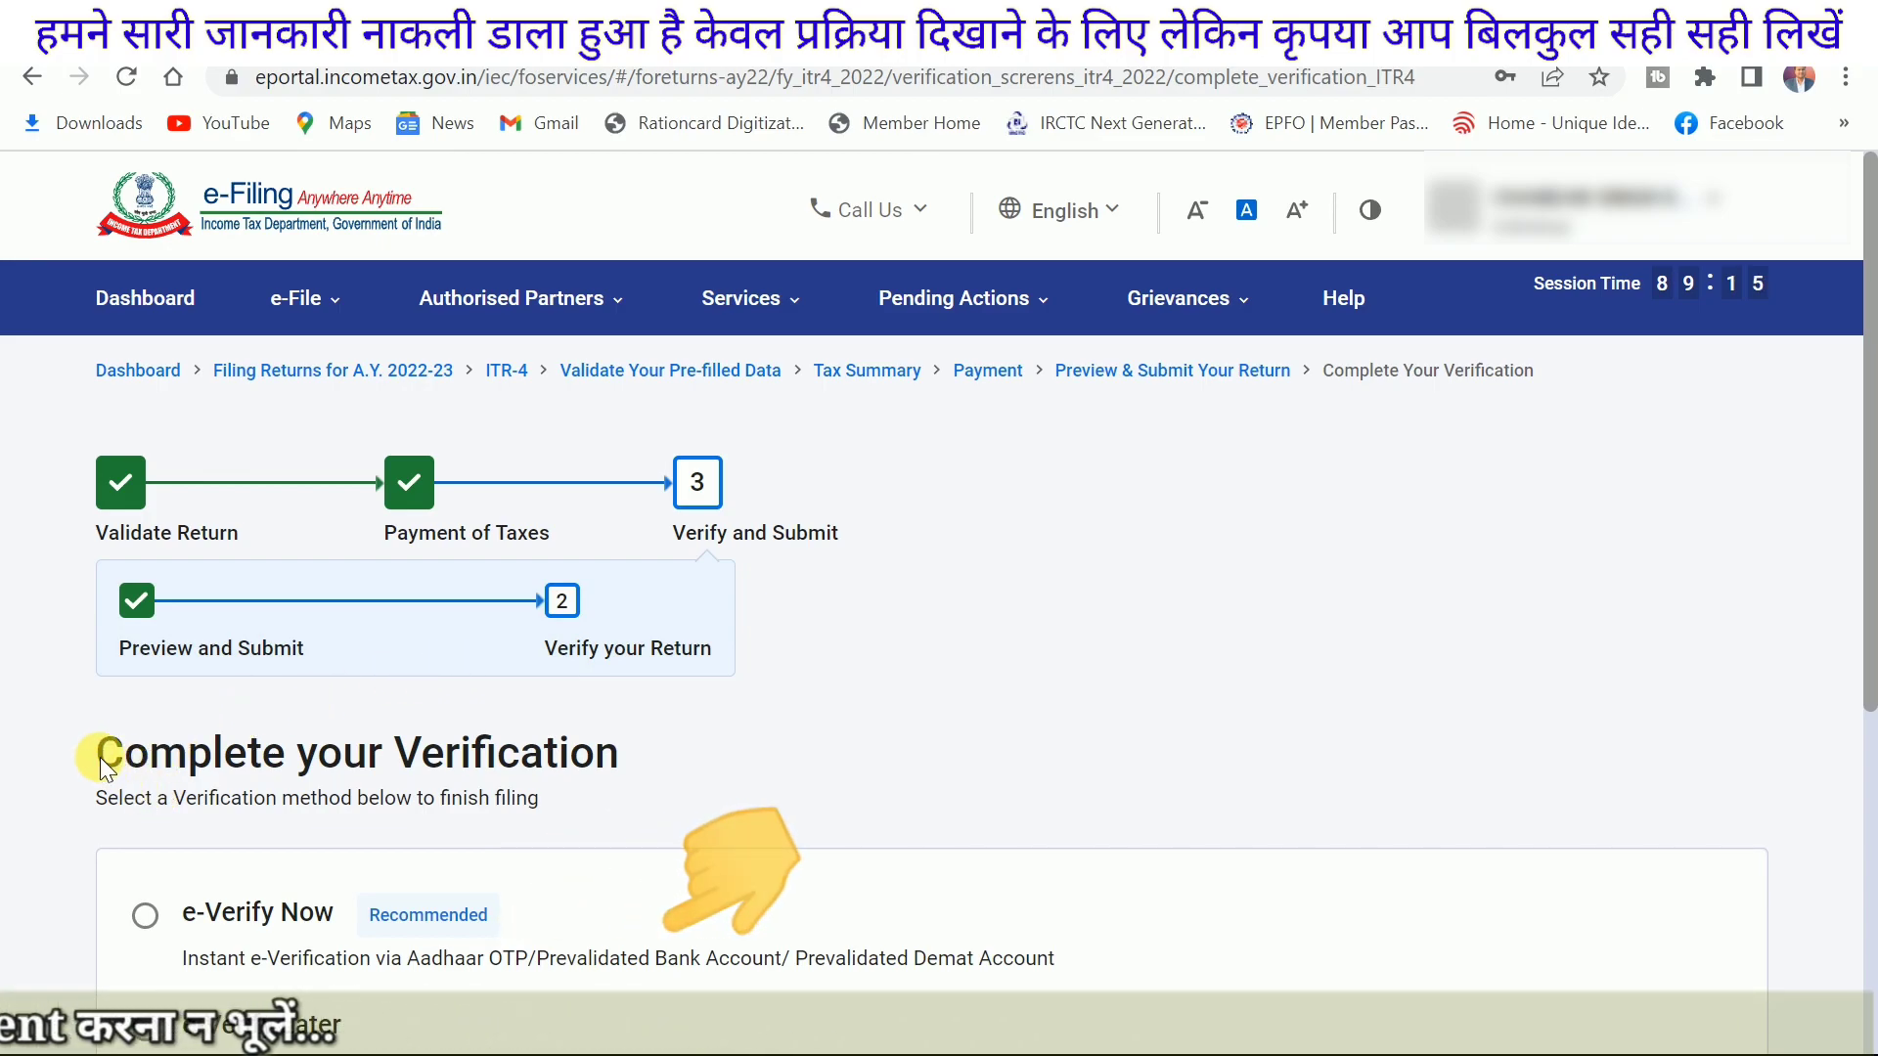
Step: Compare the verification methods, select e-Verify Now, and continue to the e-verification options for the ITR-4 return
{"action": "left_click_drag", "start_coordinate": [96, 759], "coordinate": [344, 761]}
{"action": "left_click", "coordinate": [241, 804]}
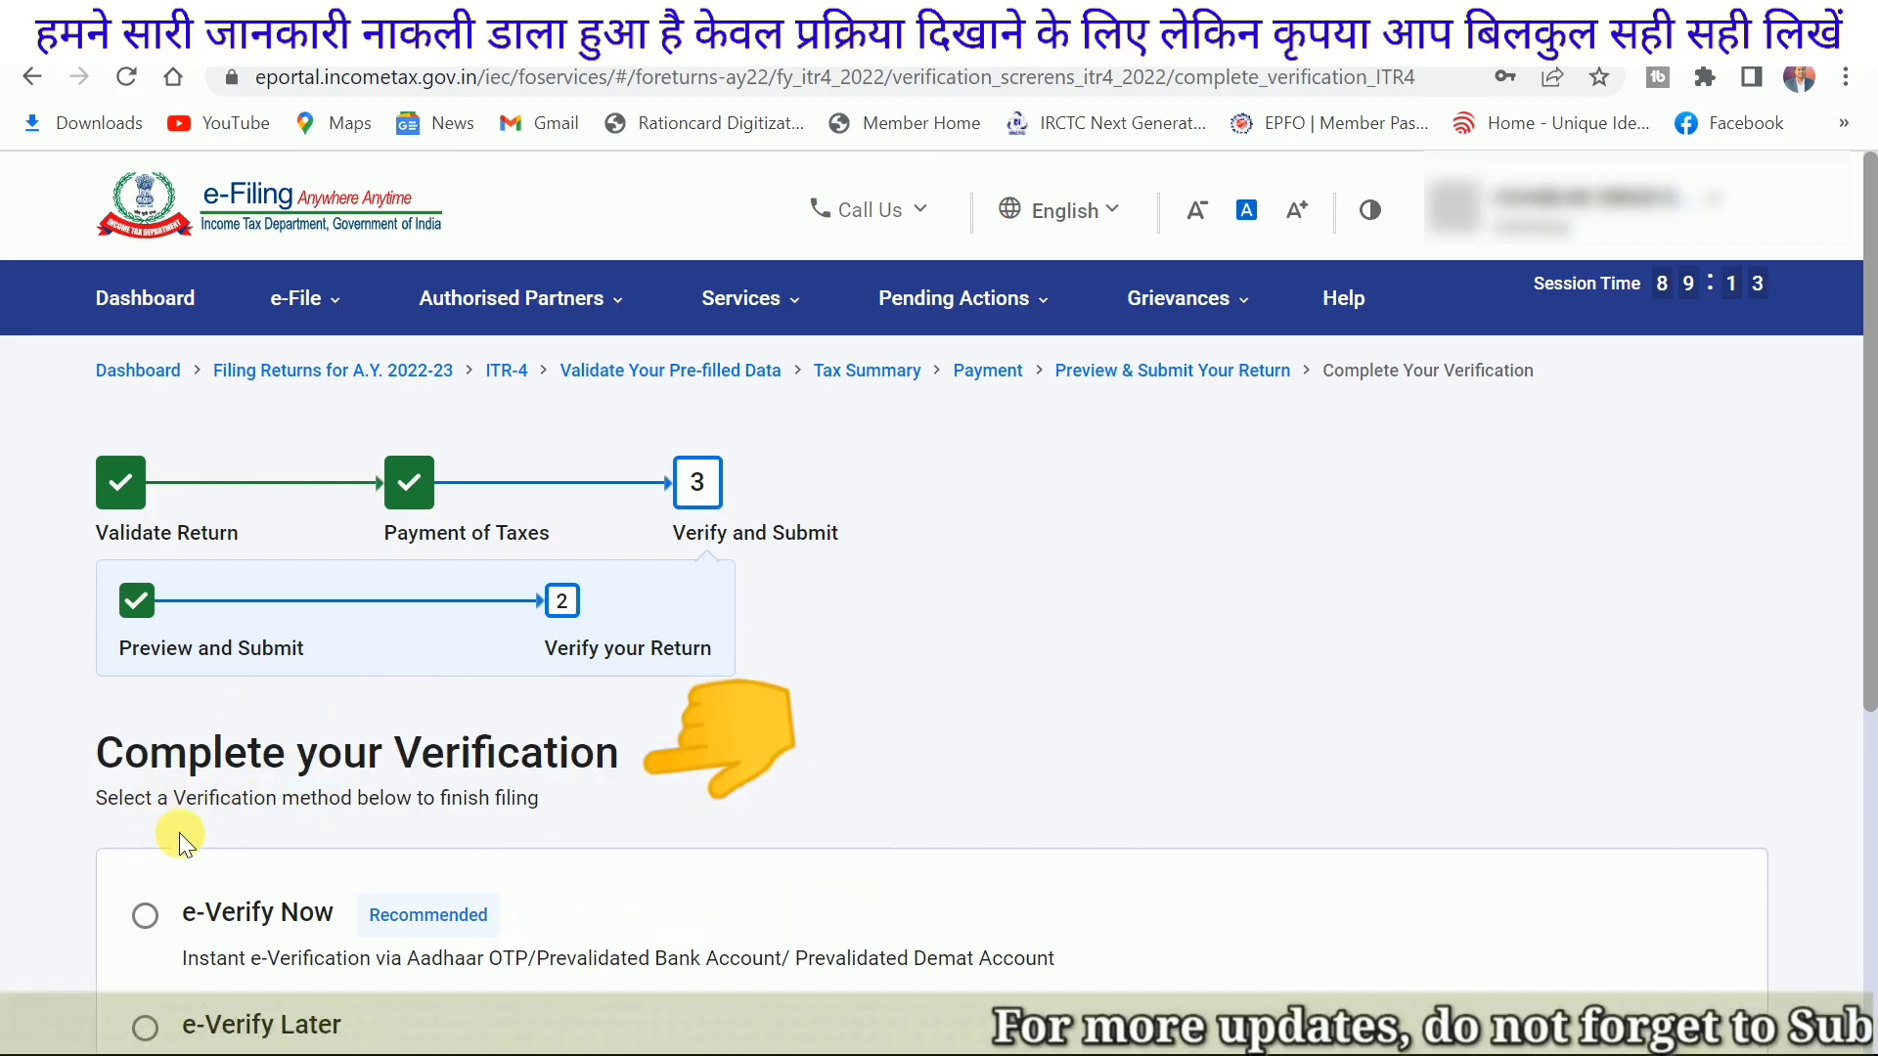
{"action": "scroll", "coordinate": [186, 793], "scroll_direction": "down", "scroll_amount": 5}
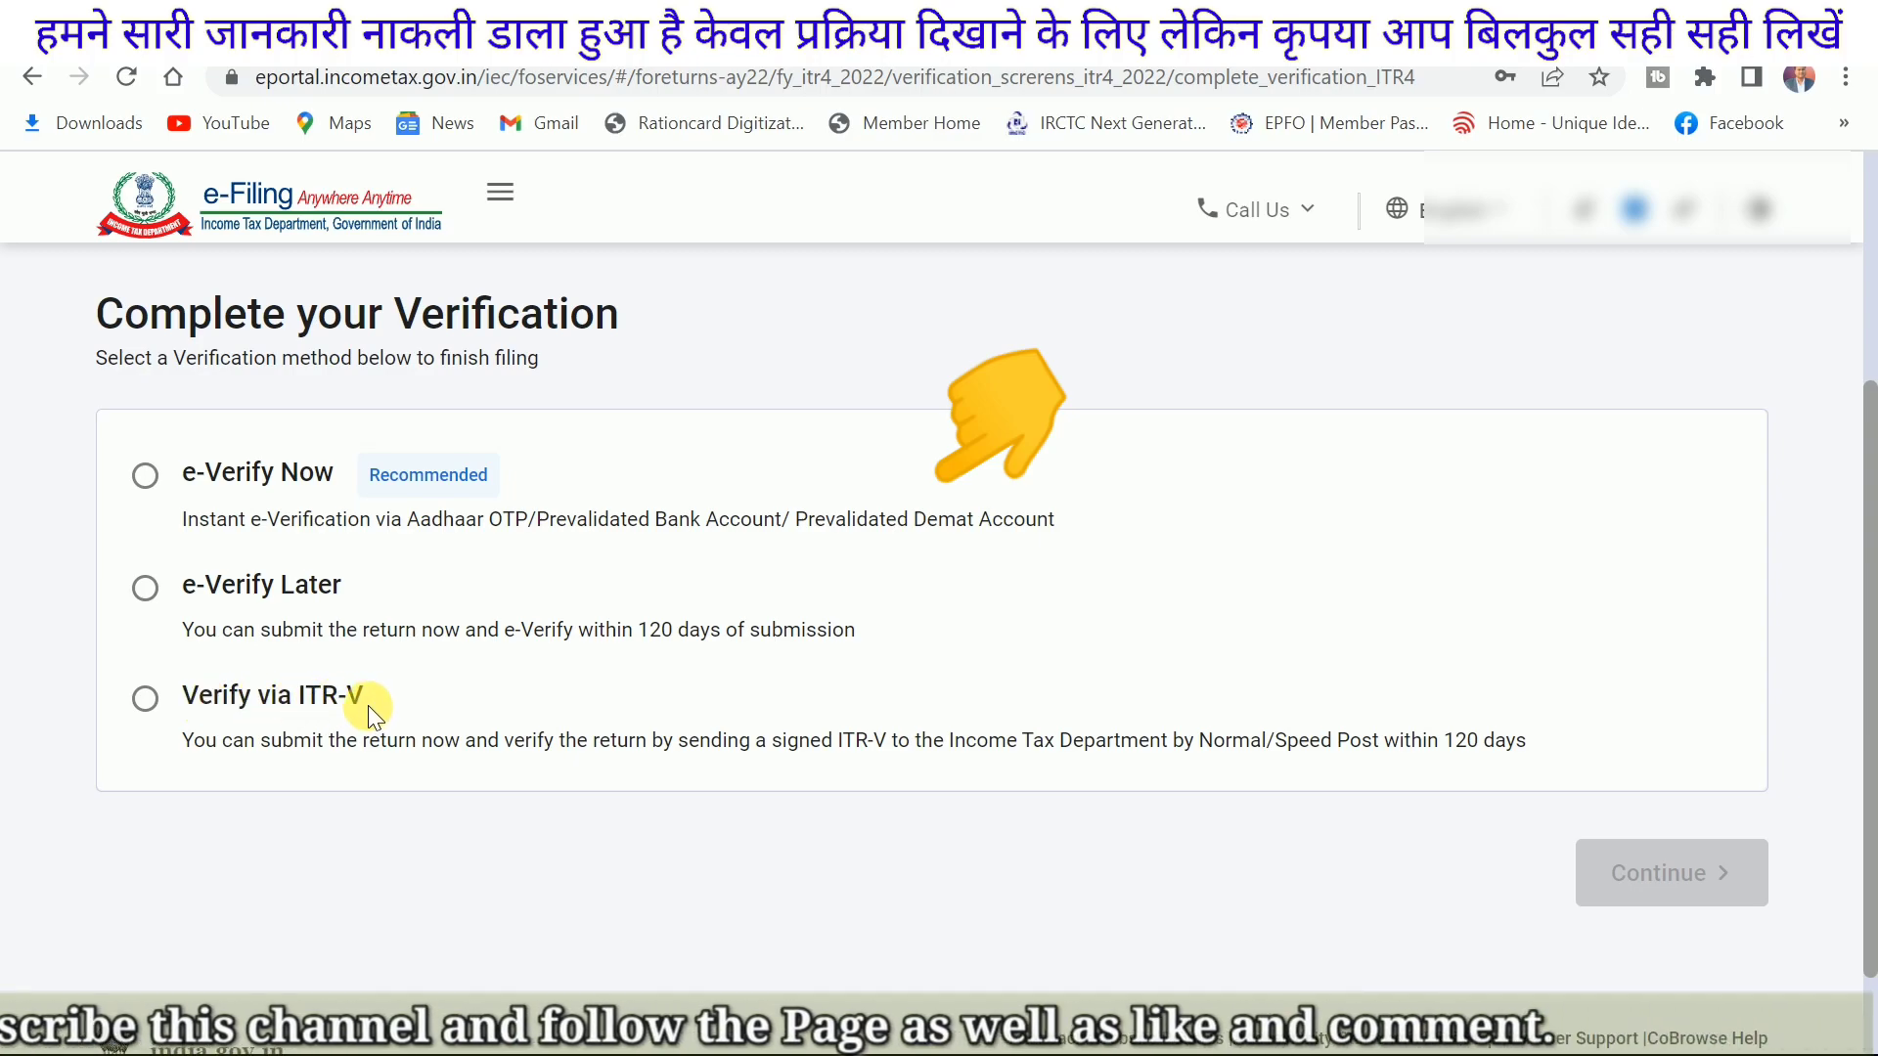
{"action": "scroll", "coordinate": [293, 670], "scroll_direction": "up", "scroll_amount": 3}
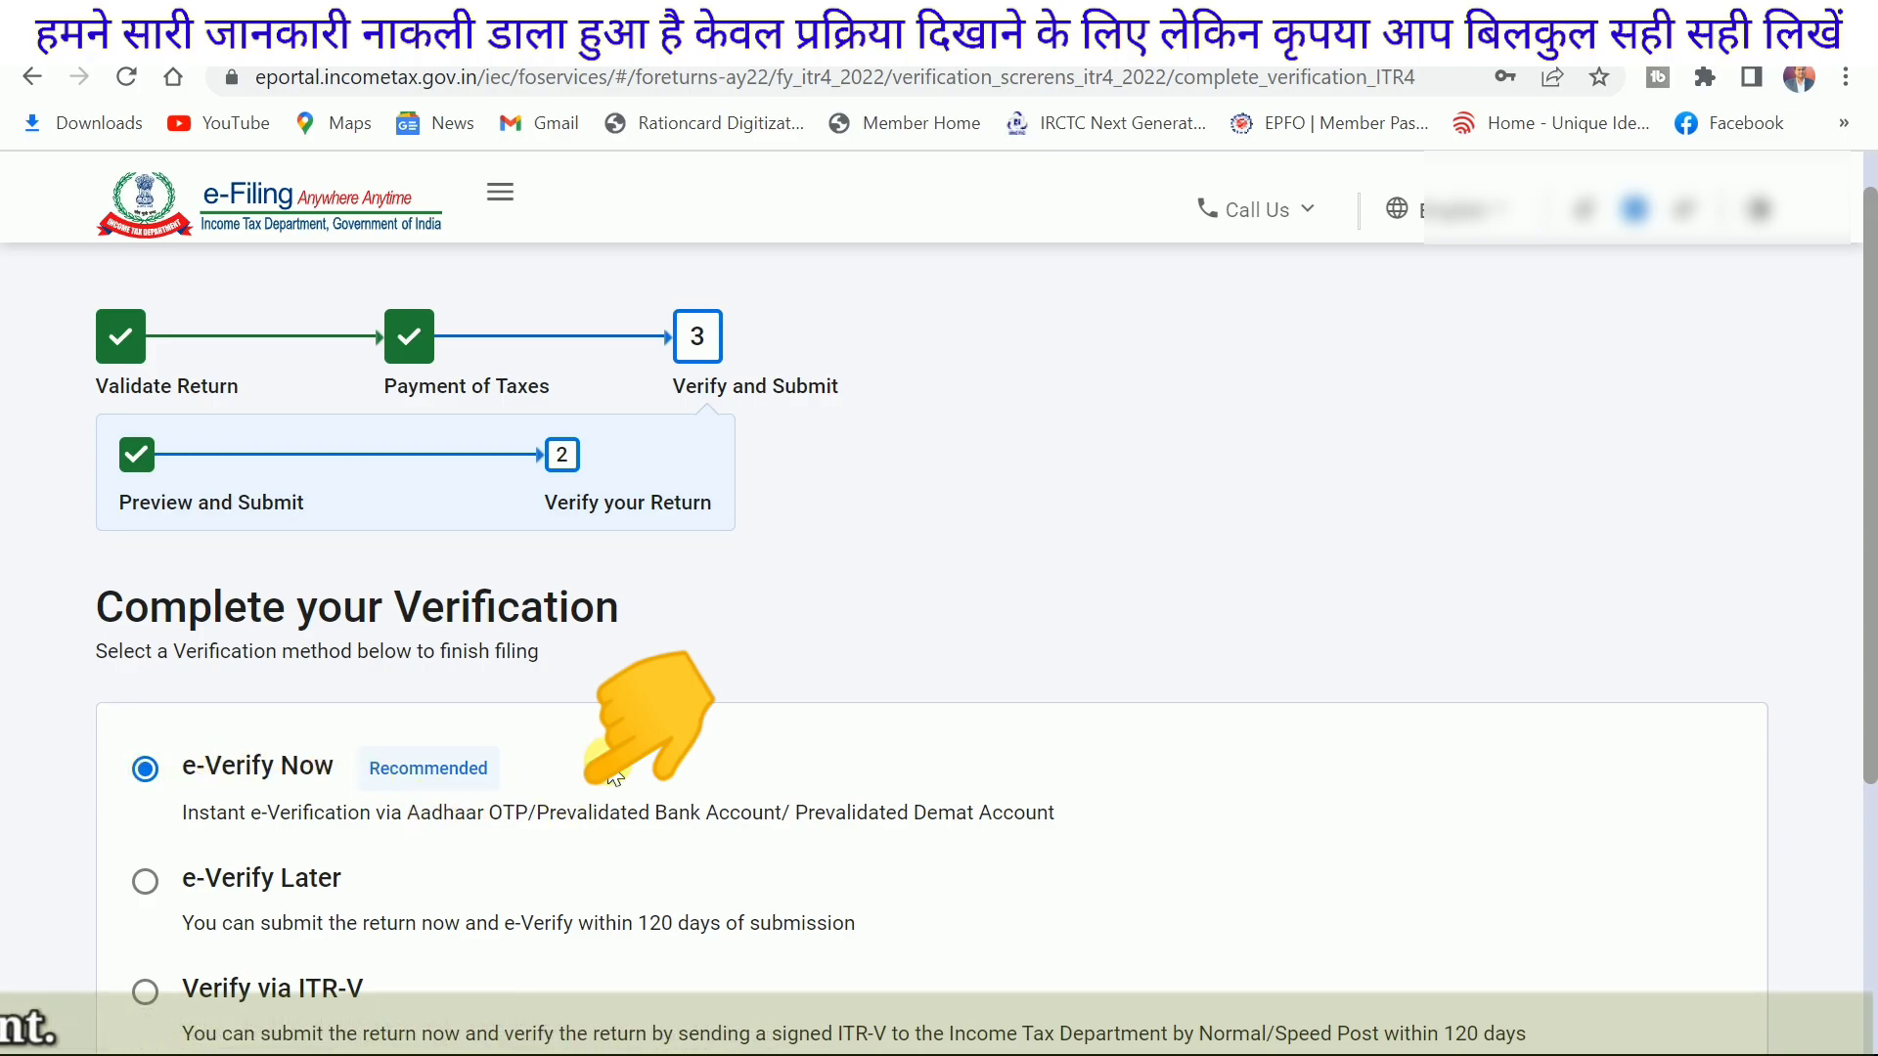
{"action": "scroll", "coordinate": [614, 778], "scroll_direction": "down", "scroll_amount": 2}
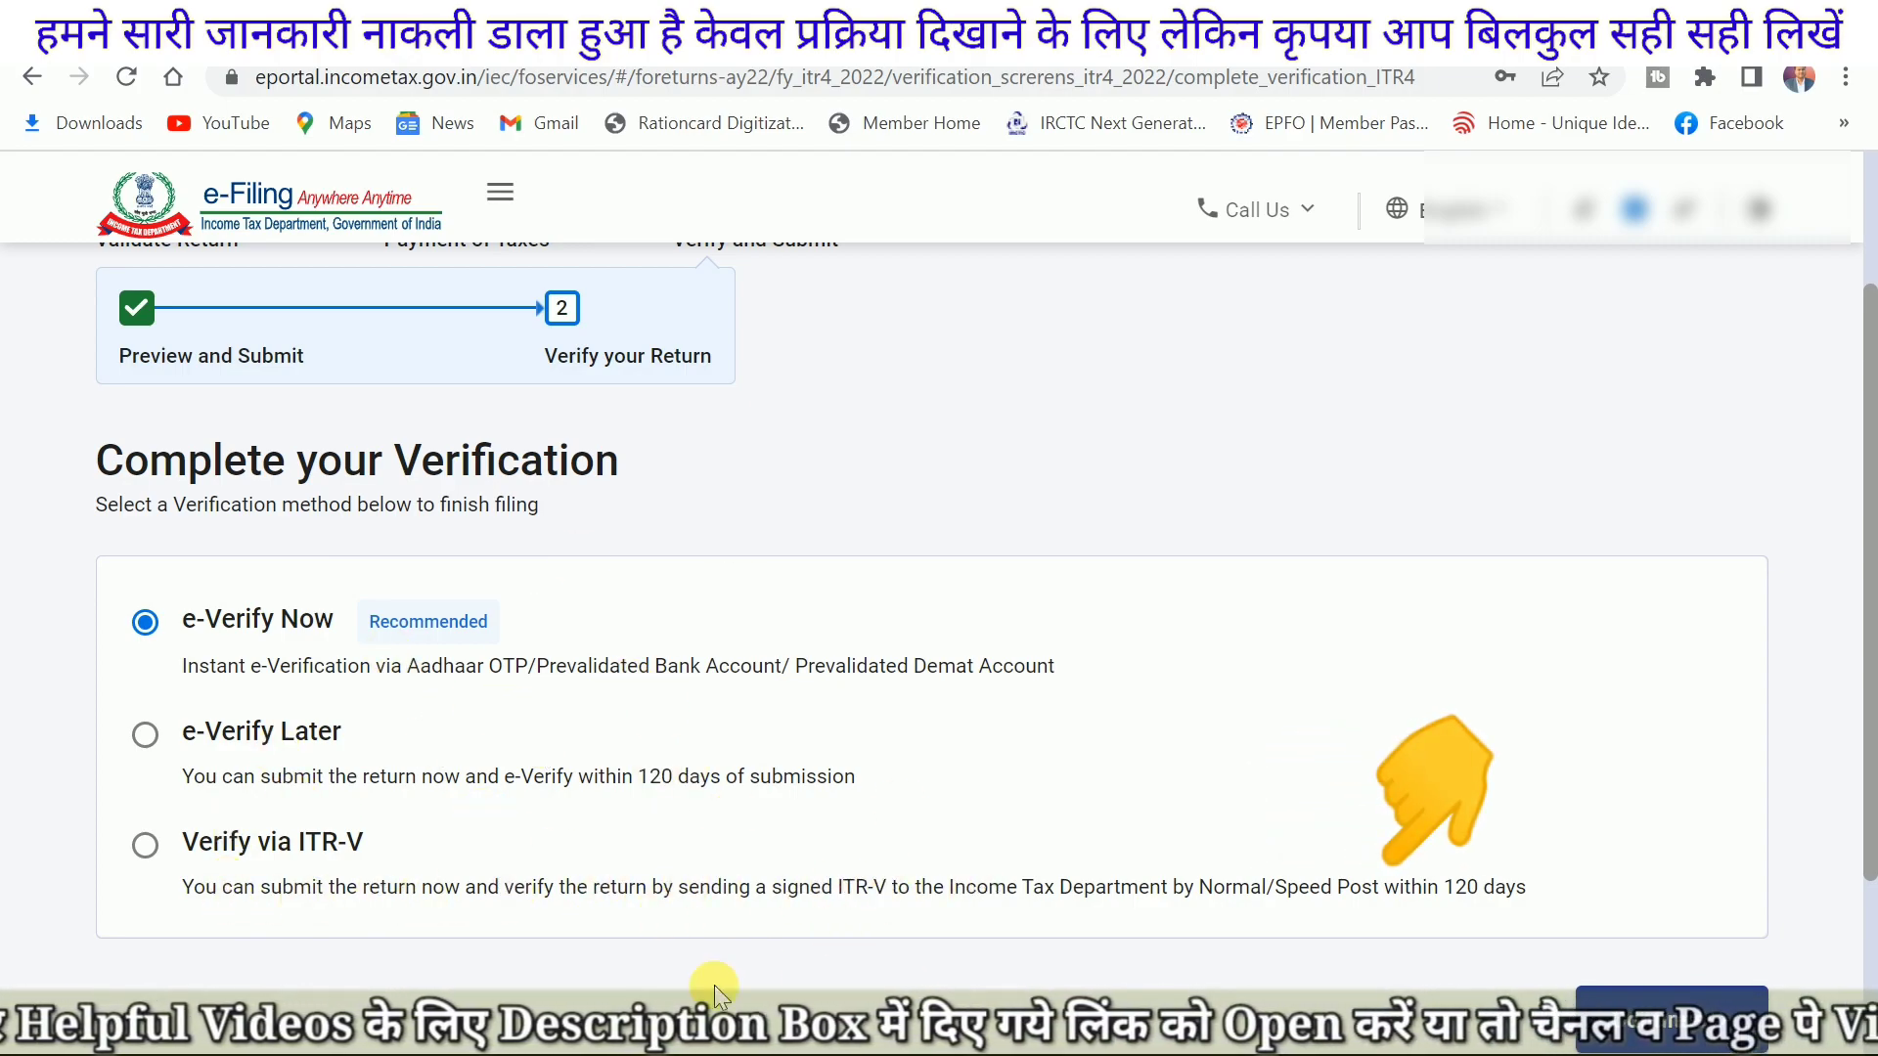
{"action": "left_click_drag", "start_coordinate": [1214, 888], "coordinate": [1532, 894]}
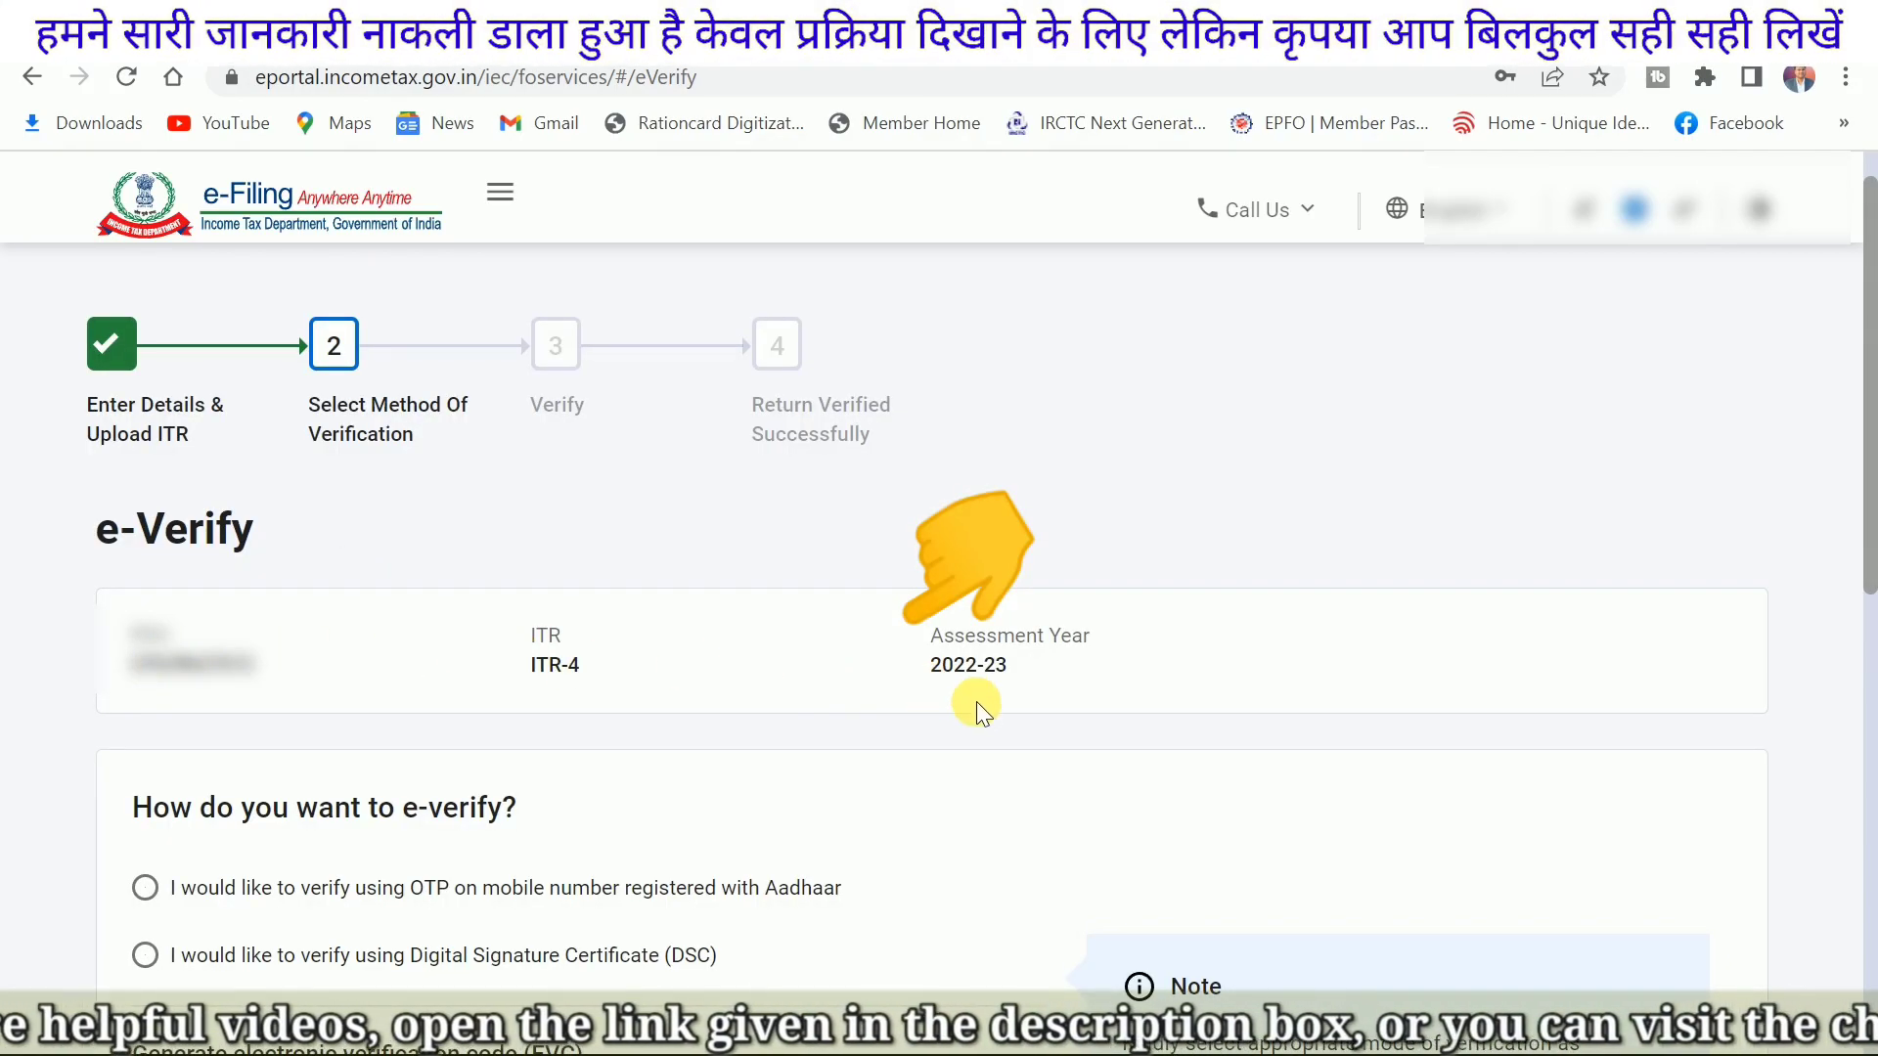
{"action": "scroll", "coordinate": [978, 675], "scroll_direction": "down", "scroll_amount": 3}
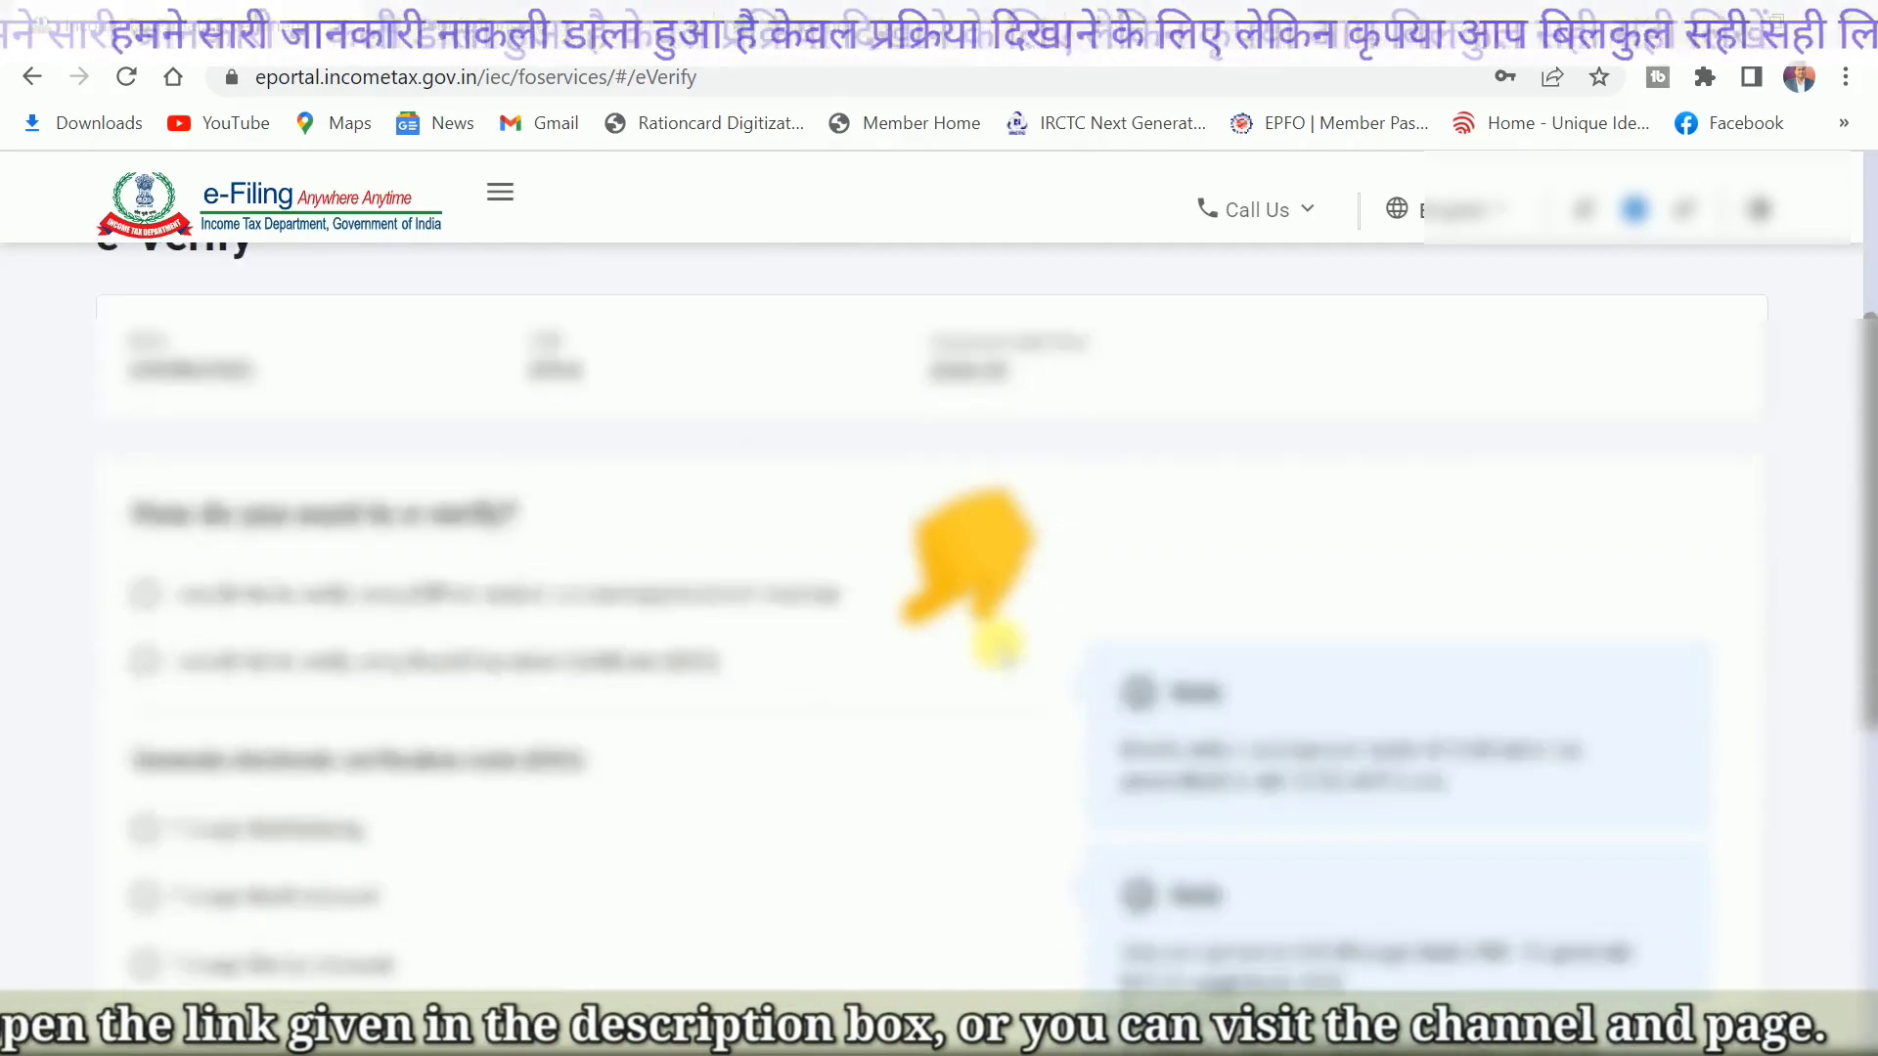